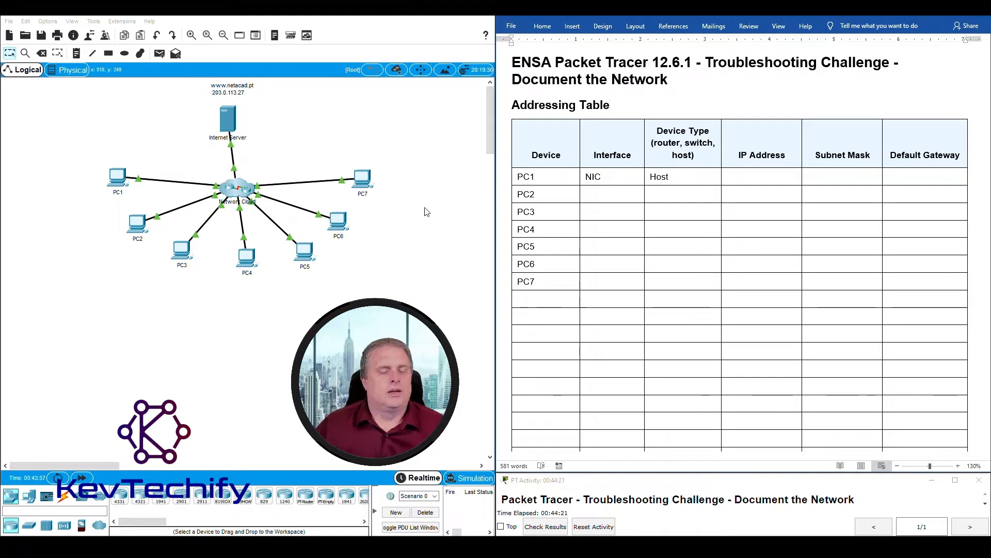
- Select the Internet Server, the PCs and the Network Cloud in the Packet Tracer topology
left_click_drag(180, 91, 298, 146)
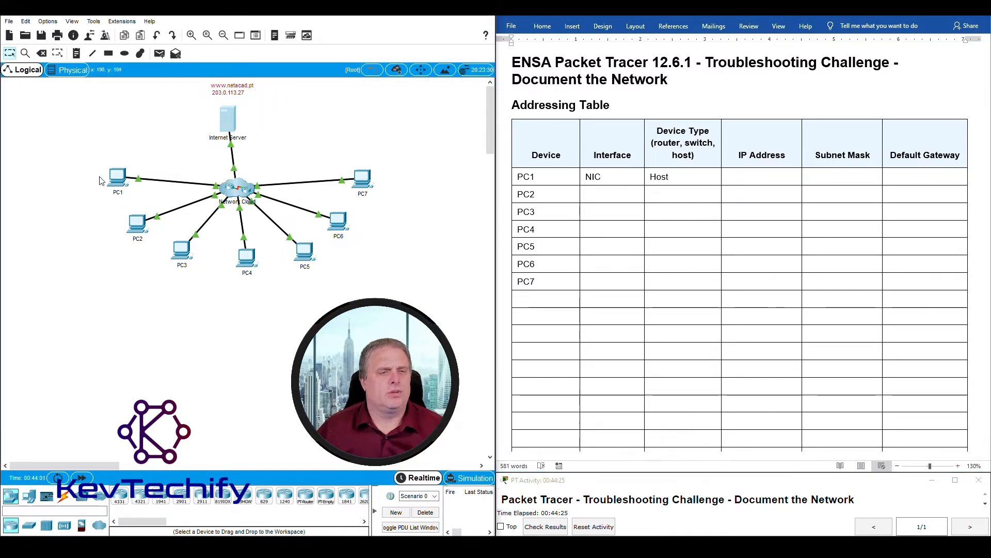
left_click_drag(87, 150, 427, 294)
left_click_drag(296, 151, 182, 222)
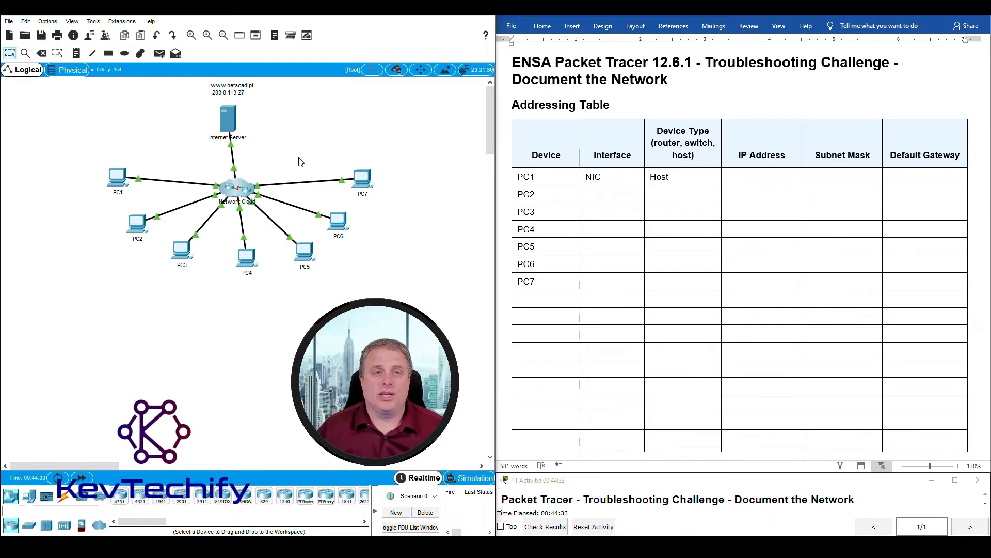
left_click_drag(295, 157, 252, 203)
left_click_drag(174, 216, 187, 221)
left_click_drag(268, 178, 272, 173)
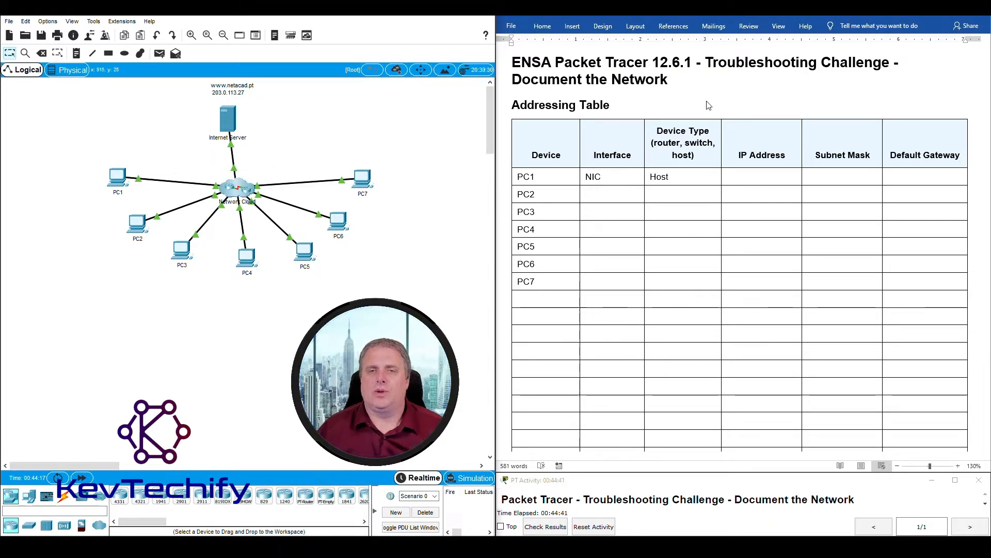
- Switch to the Word document and look over the Addressing Table heading and PC1's row
left_click(667, 106)
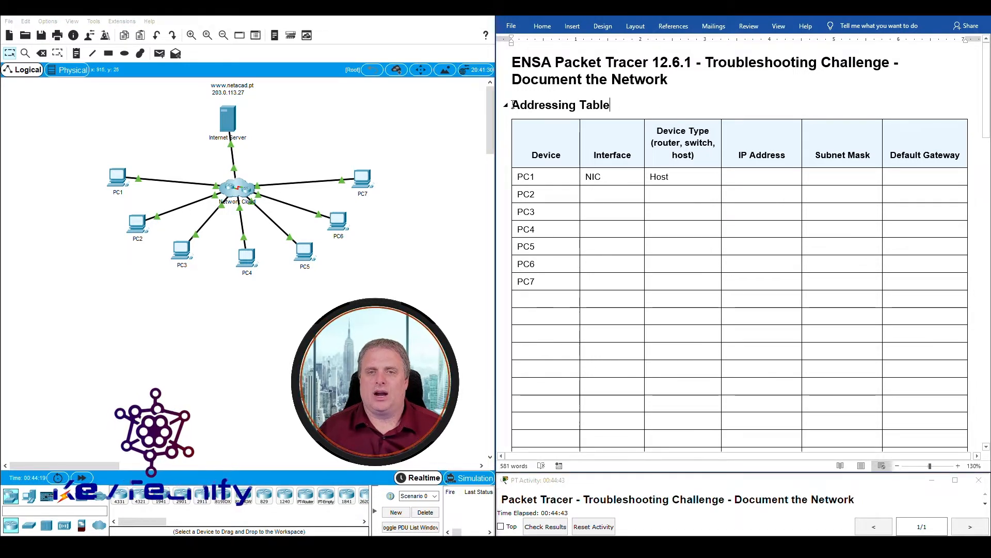
triple_click(644, 103)
left_click(603, 176)
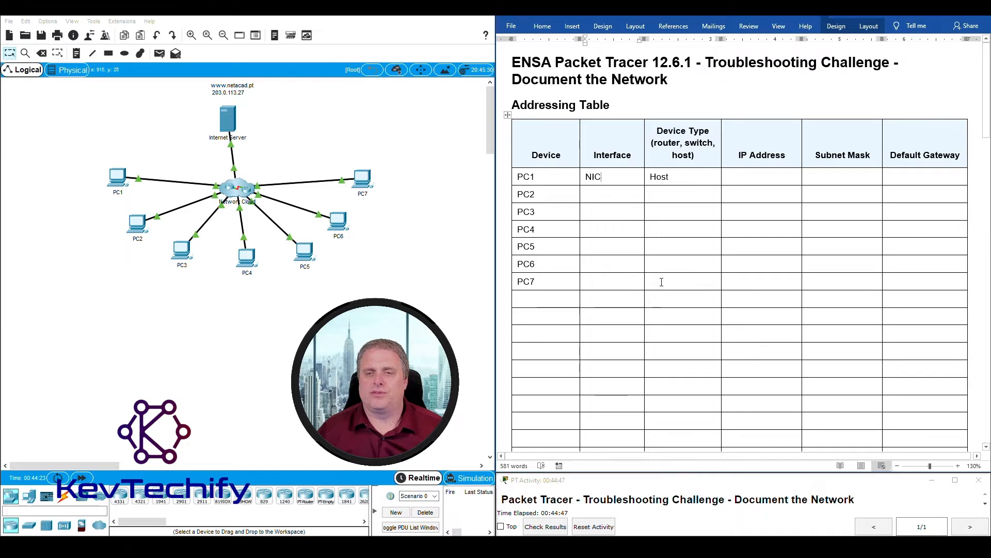
scroll(588, 295, "down", 8)
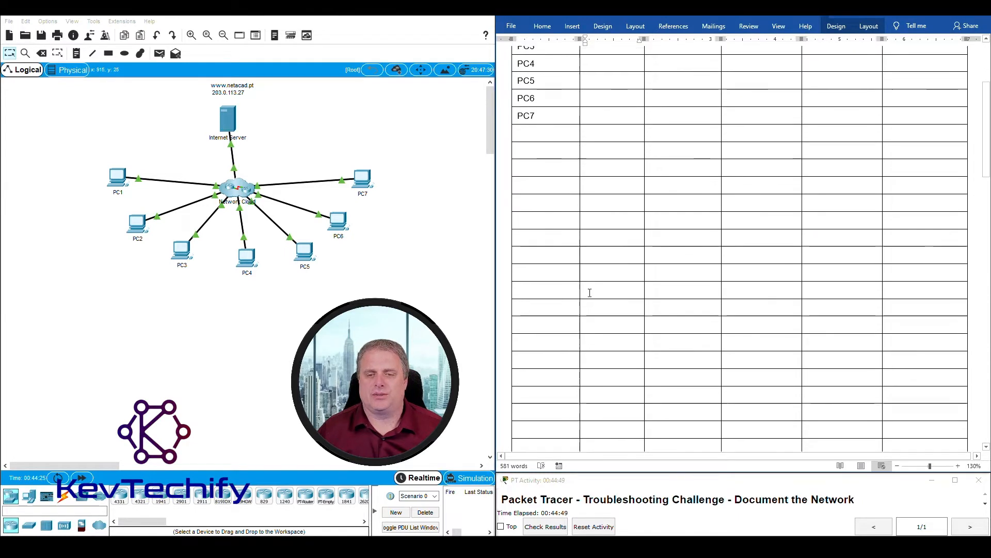
scroll(591, 291, "down", 3)
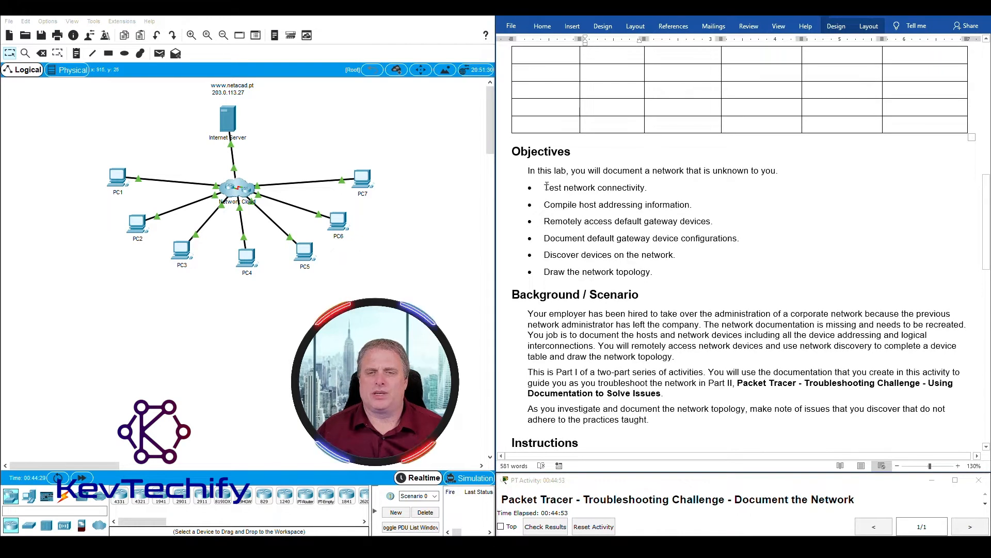
- Highlight the Test network connectivity objective and the list of objectives
left_click_drag(546, 187, 649, 189)
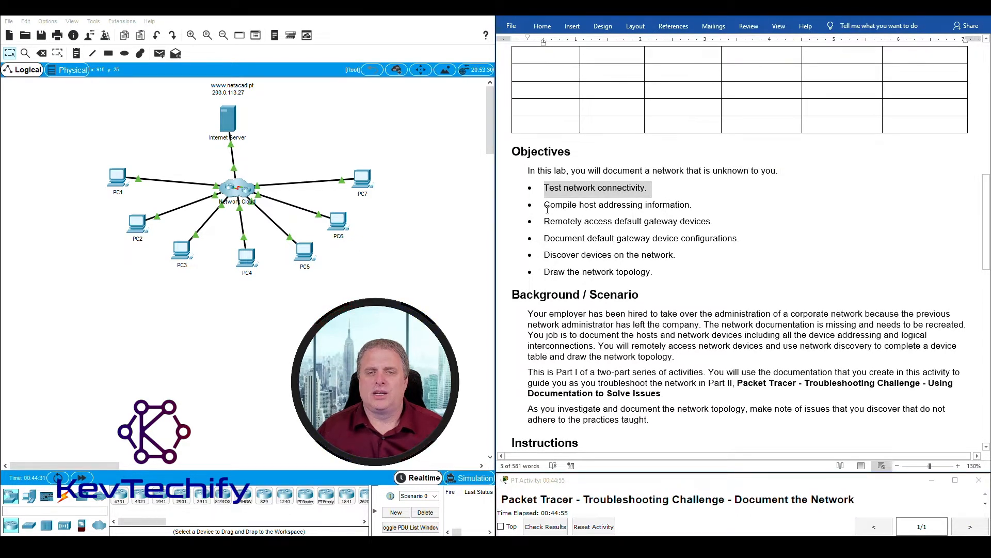
mouse_move(555, 205)
left_mouse_down()
mouse_move(681, 206)
mouse_move(739, 241)
mouse_move(671, 275)
left_mouse_up()
left_click(646, 334)
scroll(549, 178, "down", 5)
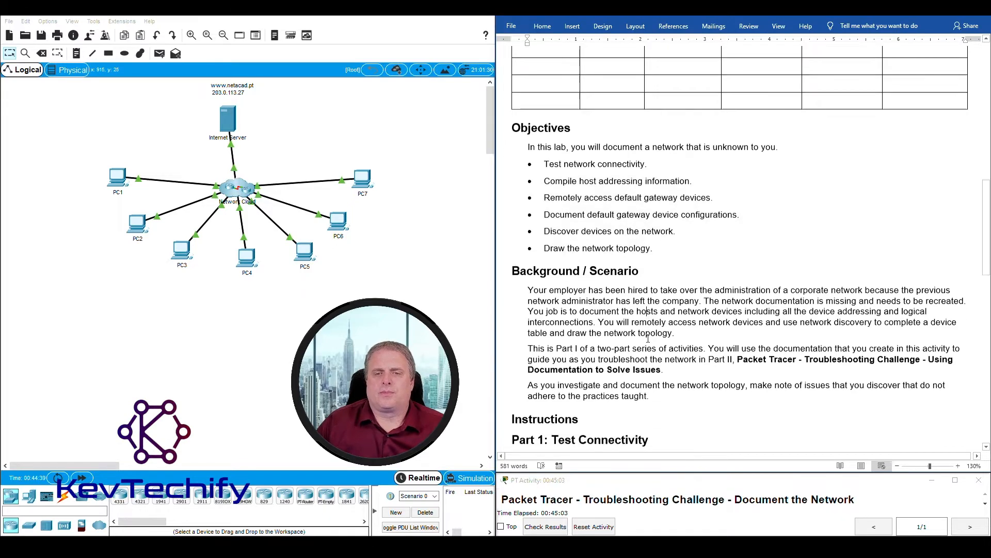
- Highlight the background paragraph sentence by sentence, covering documentation, interconnections and remote access
left_click_drag(528, 159, 715, 157)
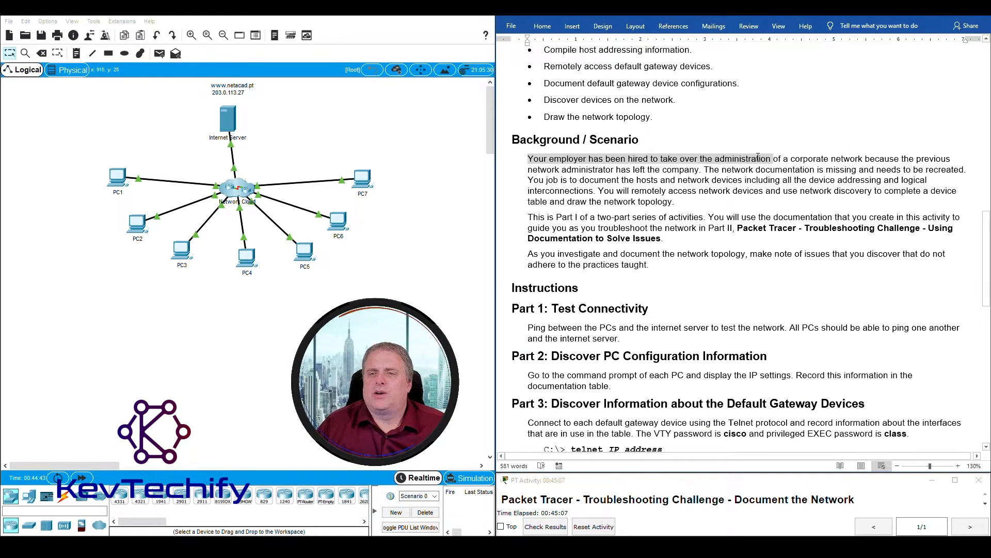
left_click_drag(861, 156, 678, 168)
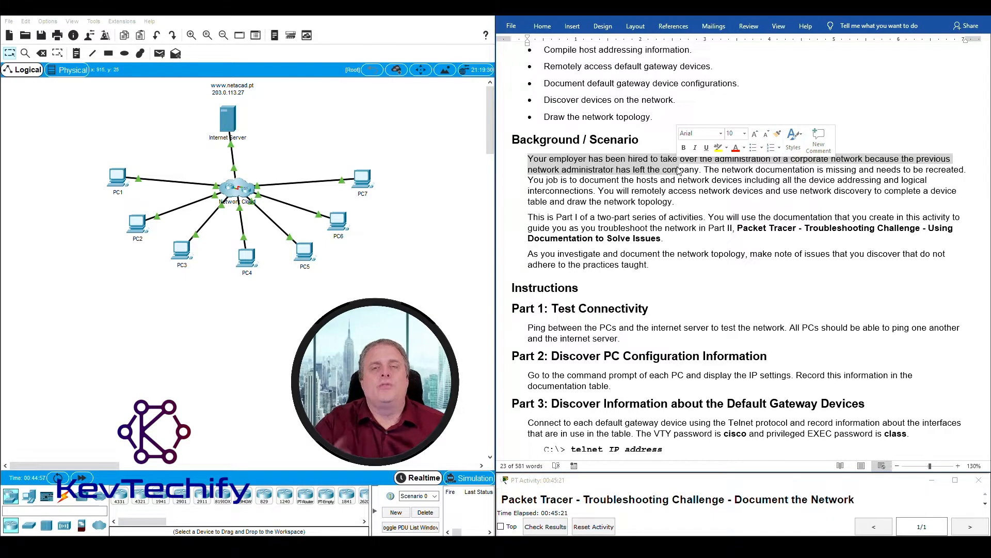
left_click(732, 169)
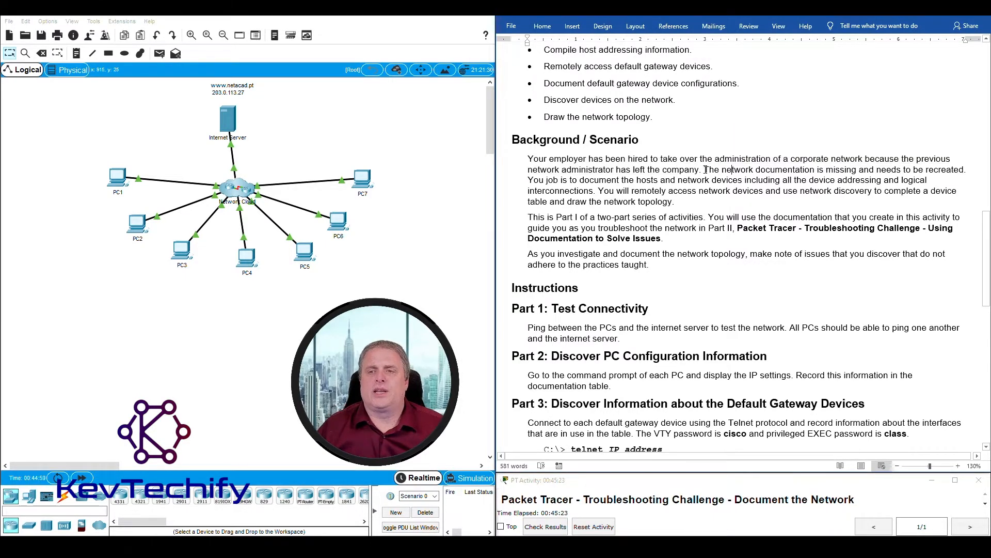
left_click_drag(802, 173, 954, 171)
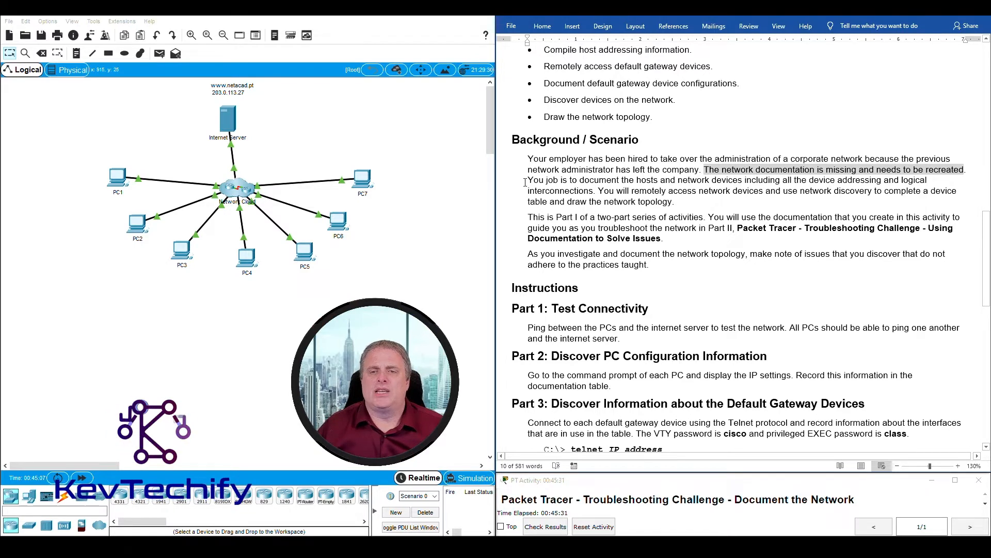
left_click_drag(528, 180, 744, 182)
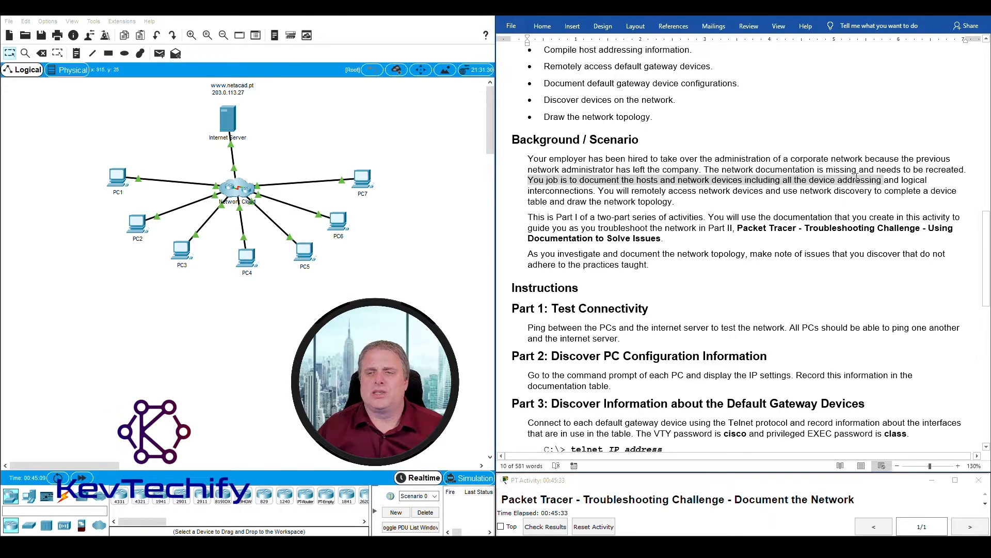
left_click_drag(915, 177, 570, 194)
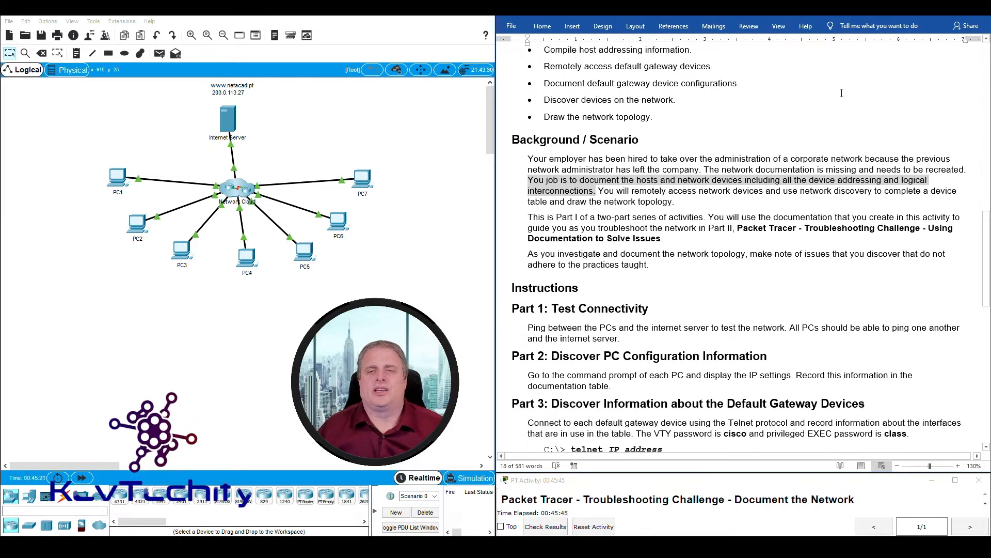
left_click(836, 94)
left_click_drag(611, 190, 710, 199)
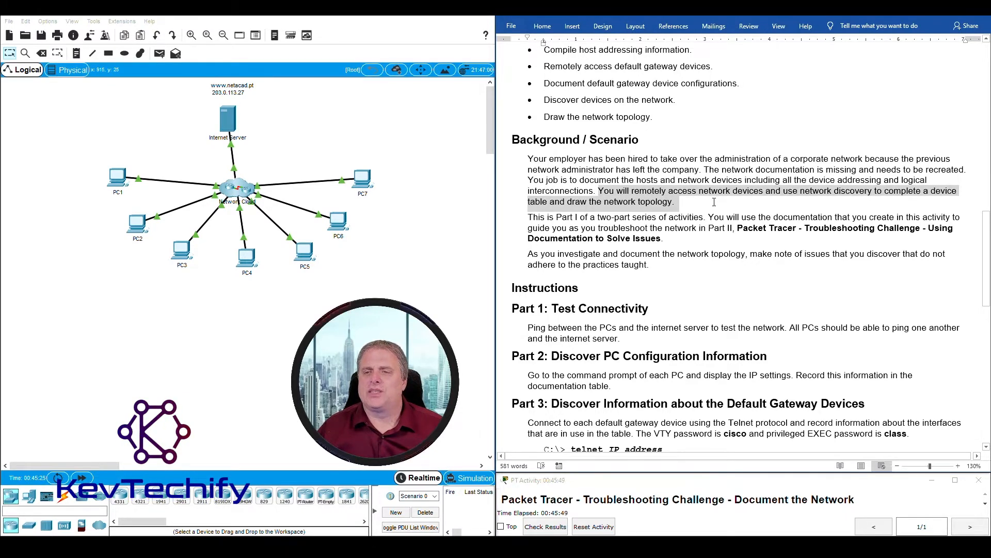
left_click(872, 210)
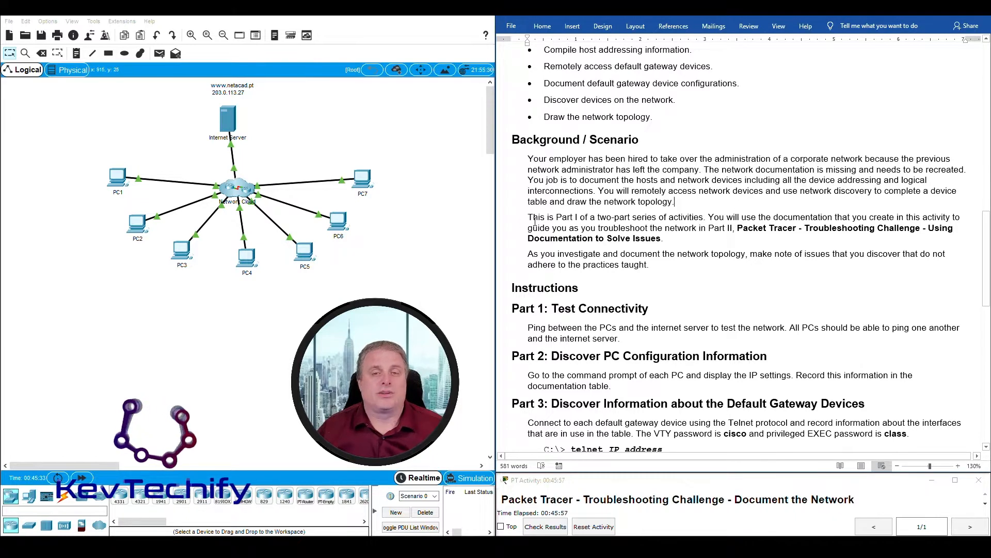
- Highlight the two-part series sentence, the Part II activity title and the paragraph about noting issues
left_click_drag(518, 219, 694, 217)
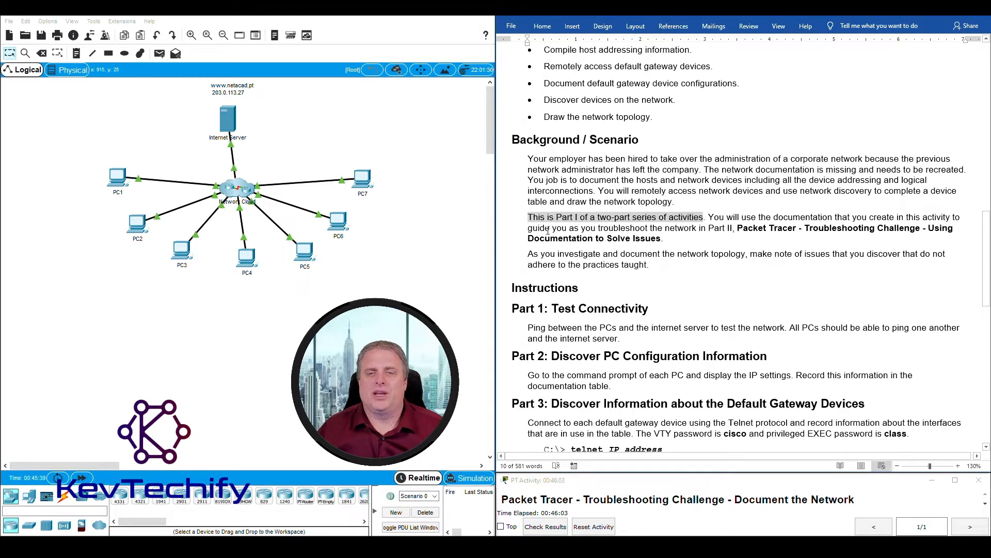
left_click_drag(738, 229, 840, 226)
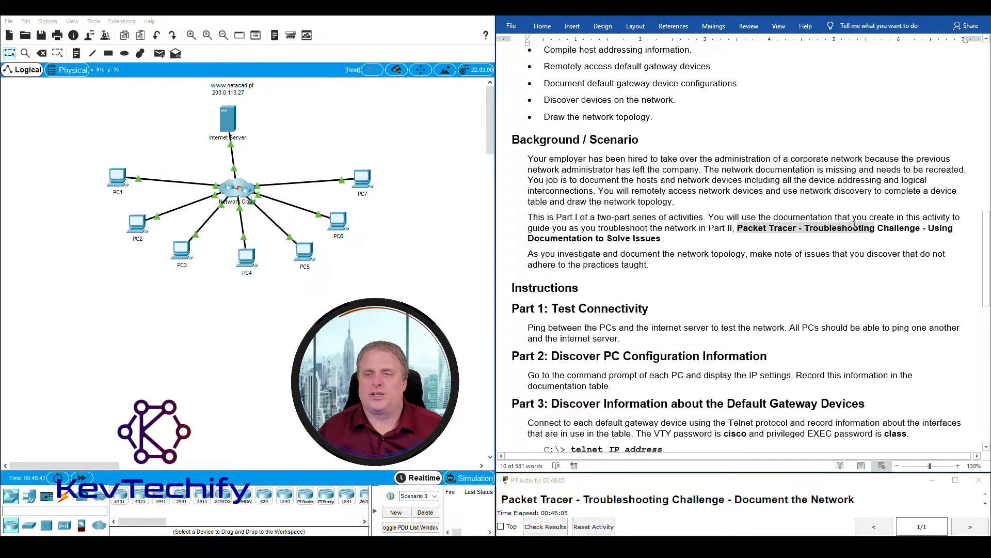
left_click_drag(939, 222, 695, 245)
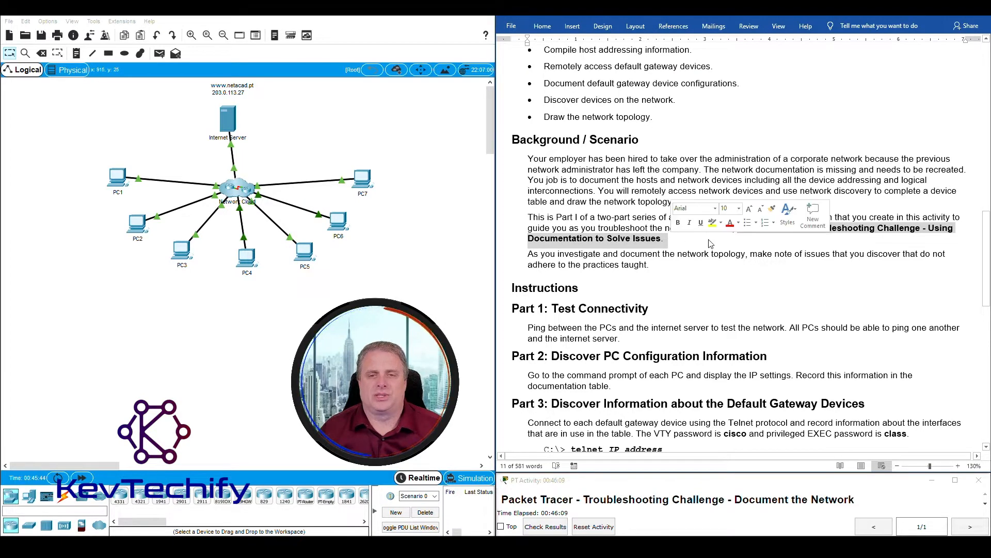
left_click(672, 240)
left_click_drag(526, 254, 667, 264)
left_click(745, 288)
scroll(748, 302, "down", 5)
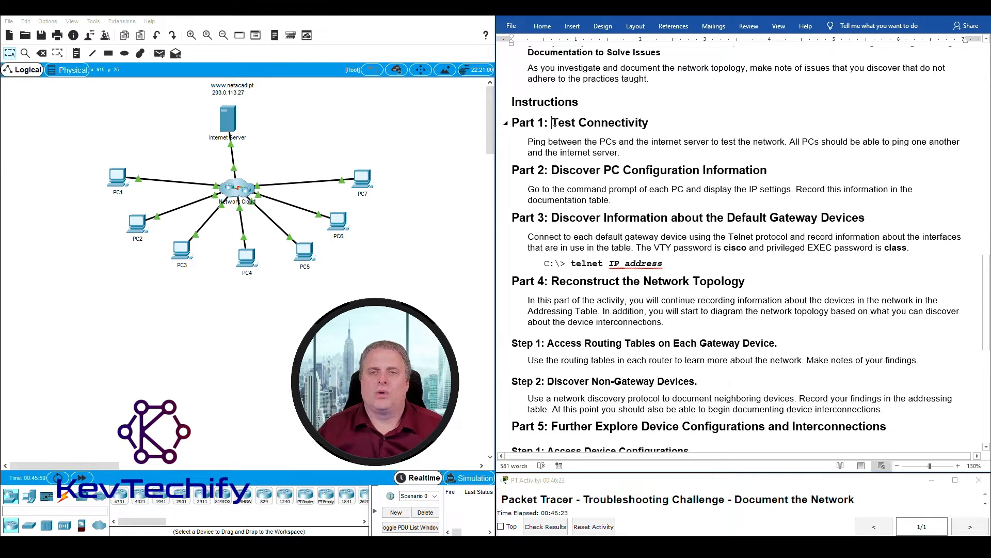
- Highlight the Test Connectivity heading and the Part 1 ping instructions
left_click_drag(554, 122, 652, 123)
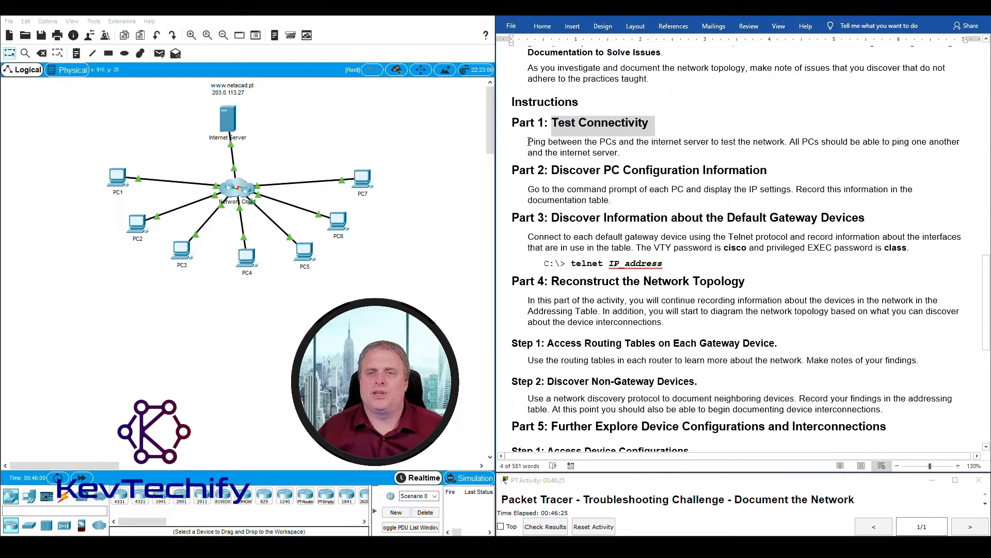
left_click_drag(529, 142, 695, 140)
left_click_drag(786, 141, 639, 158)
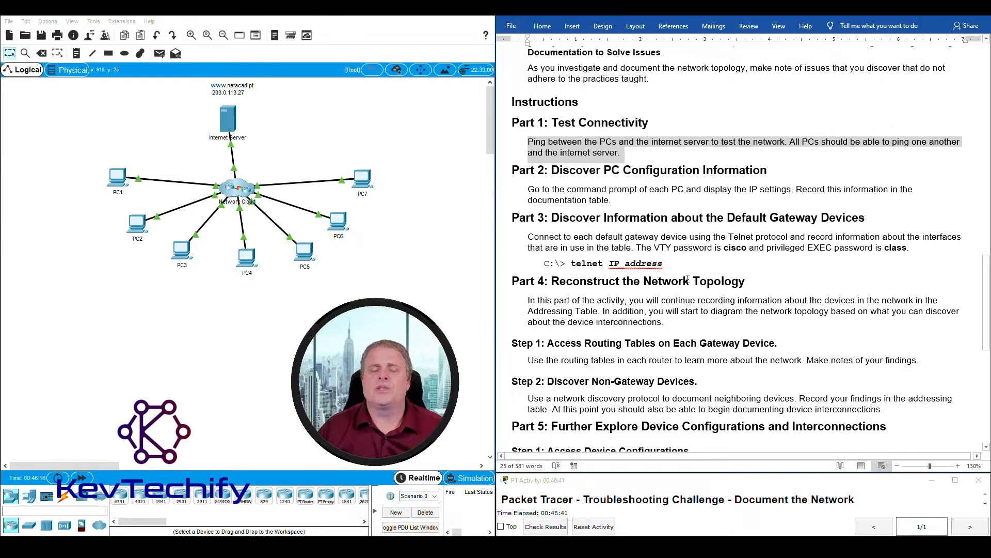
left_click(779, 126)
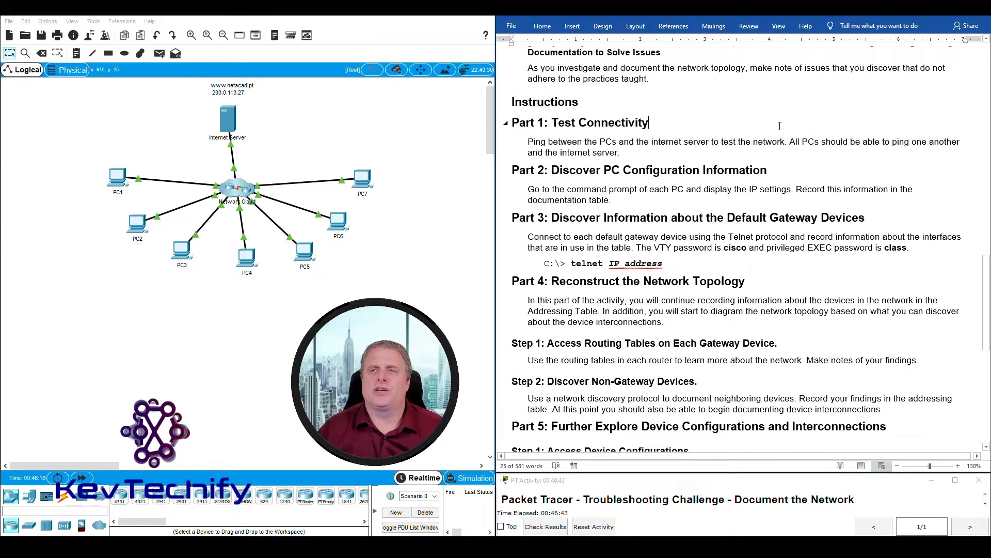
- Split the Word document window into two panes
left_click(782, 30)
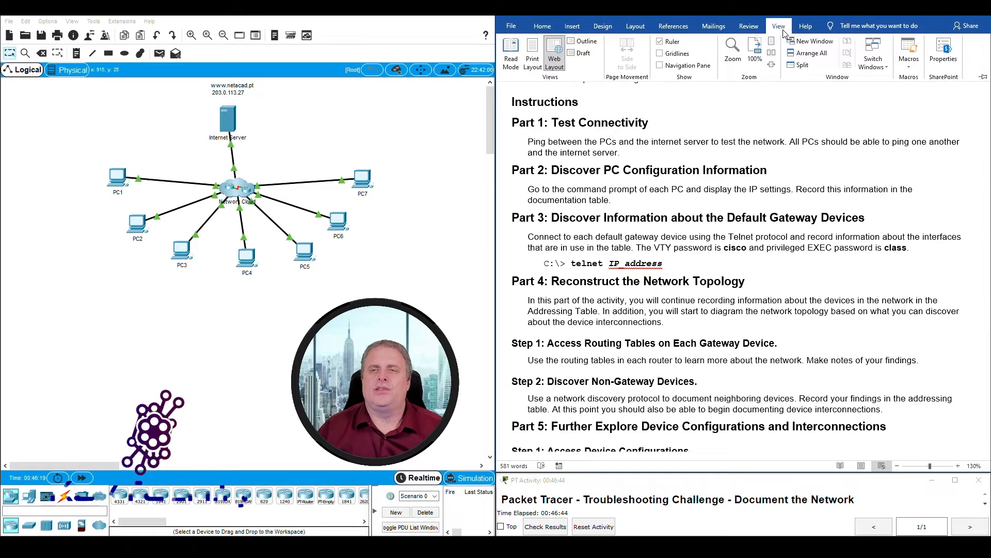
left_click(799, 66)
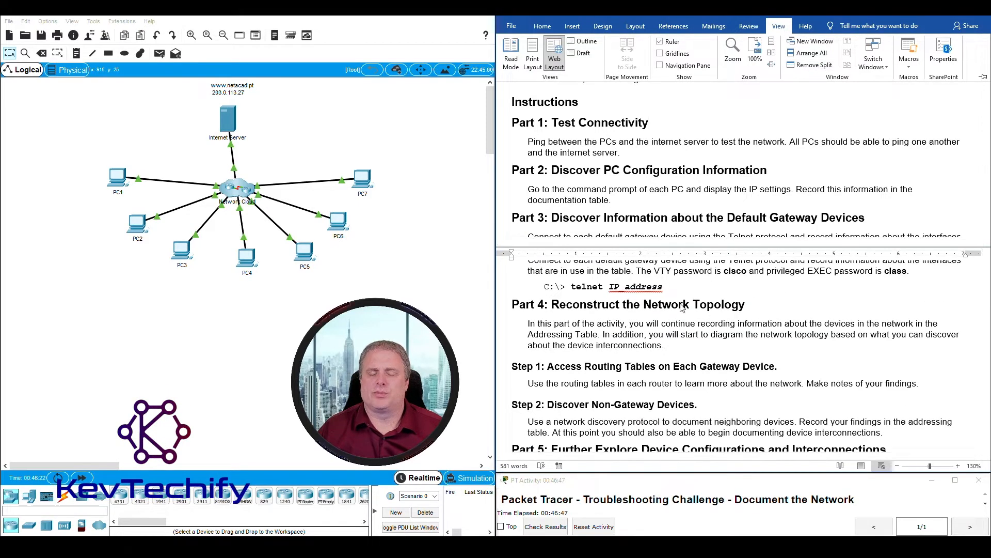
scroll(691, 352, "up", 10)
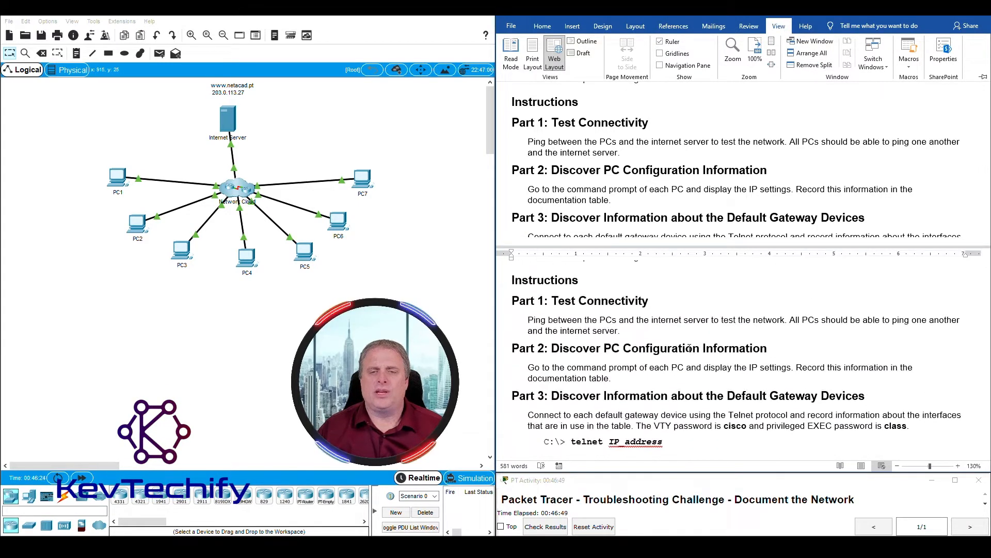
scroll(689, 348, "down", 1)
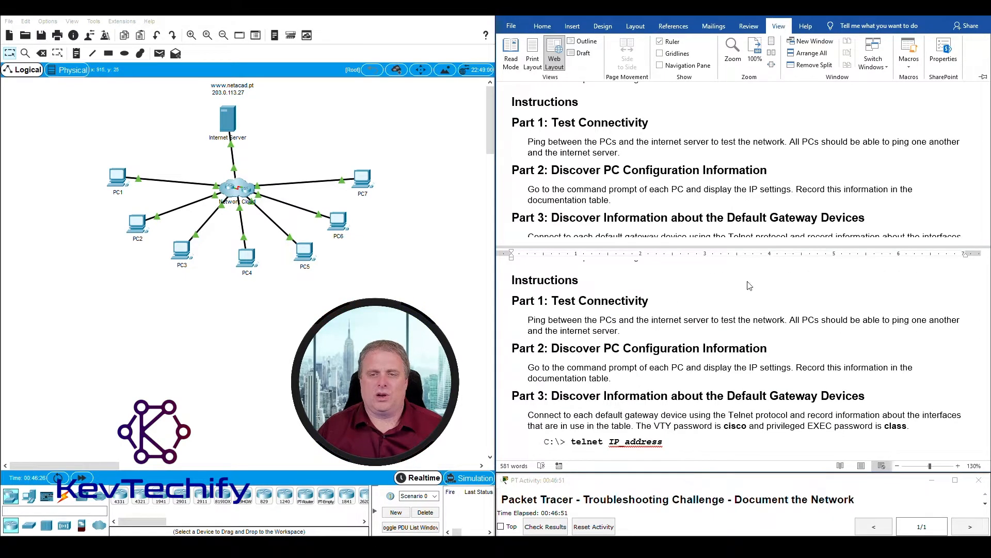
scroll(812, 167, "up", 15)
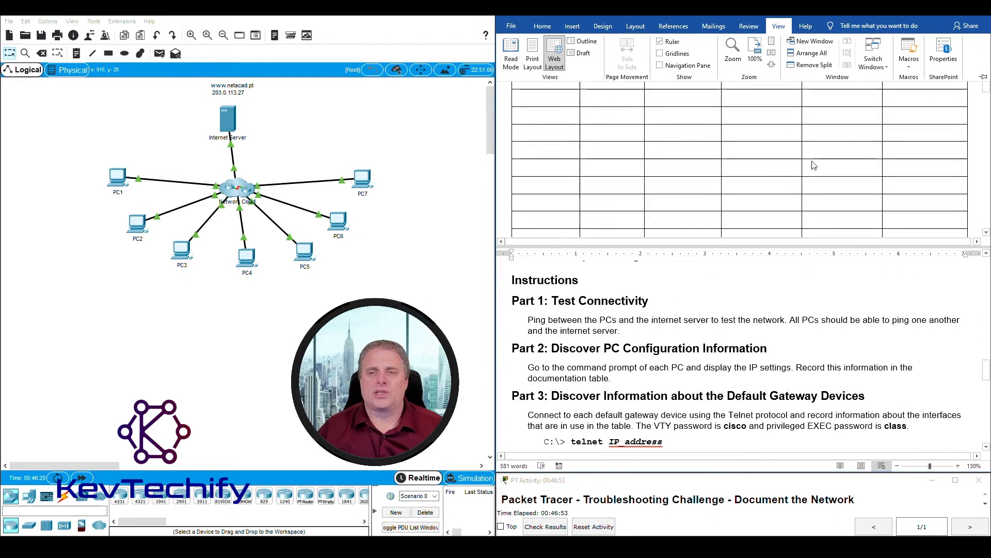
scroll(813, 165, "down", 1)
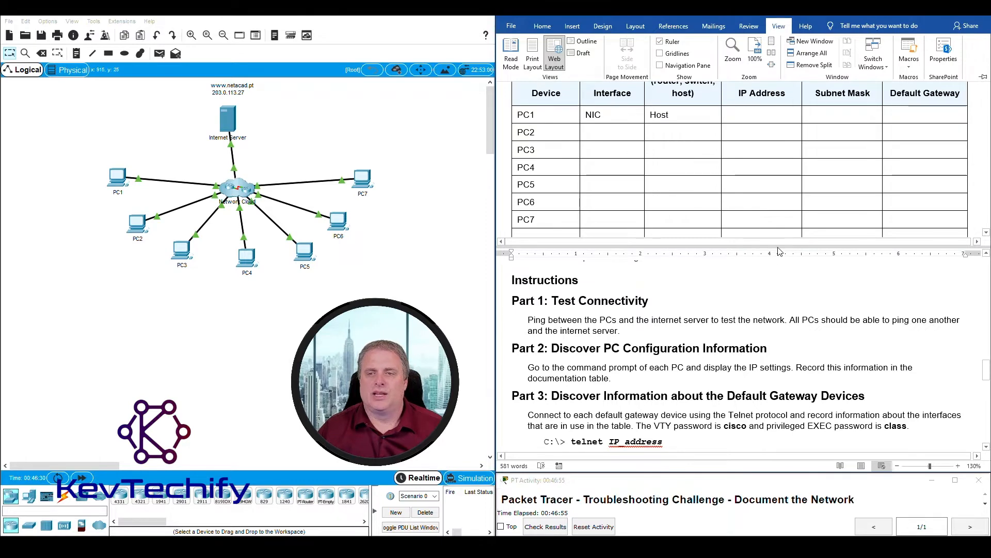
- Drag the split bar down so the whole table shows above Part 1
left_click(790, 274)
left_click_drag(792, 247, 793, 297)
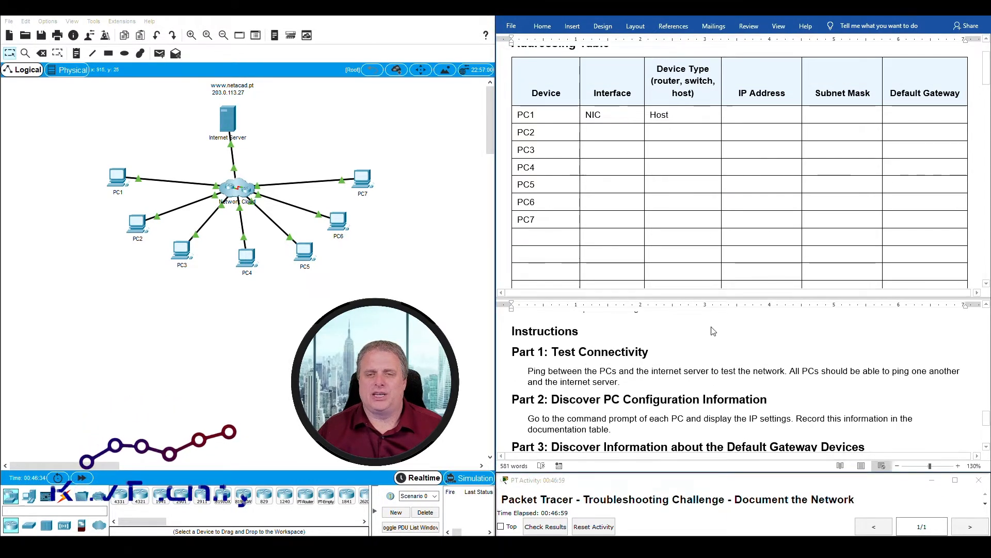
scroll(676, 378, "up", 2)
scroll(690, 341, "down", 4)
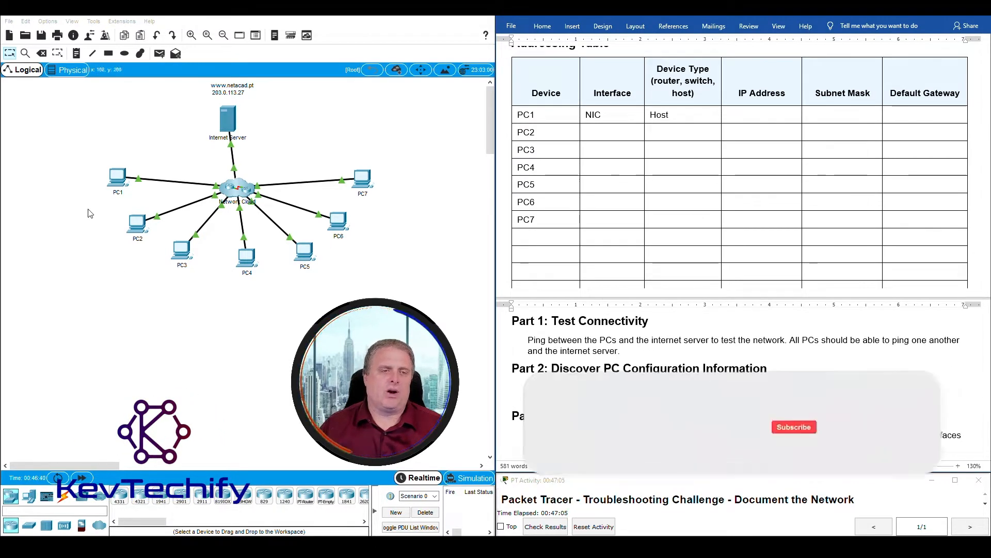
- Run ipconfig on PC1 and review its FastEthernet0 and Bluetooth settings
left_click(117, 177)
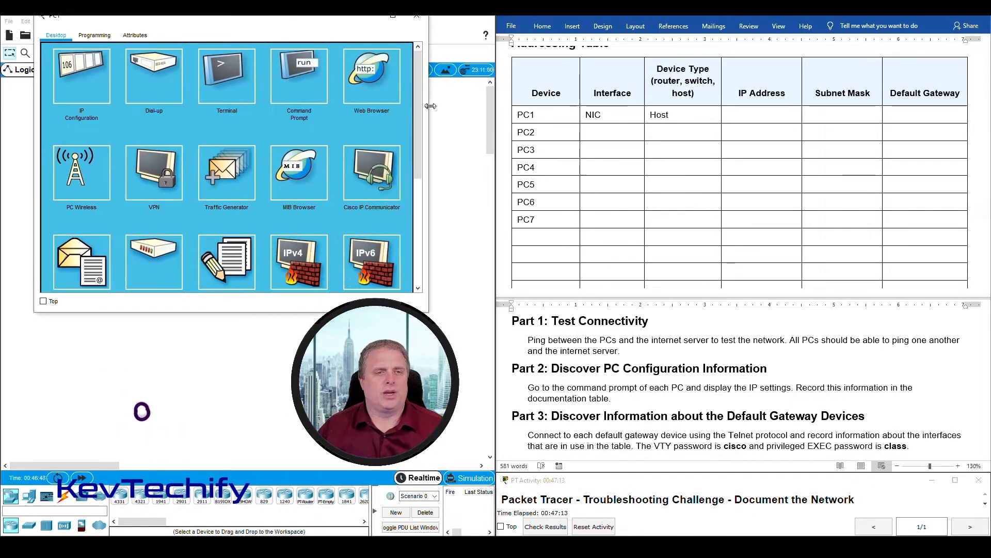
left_click(300, 74)
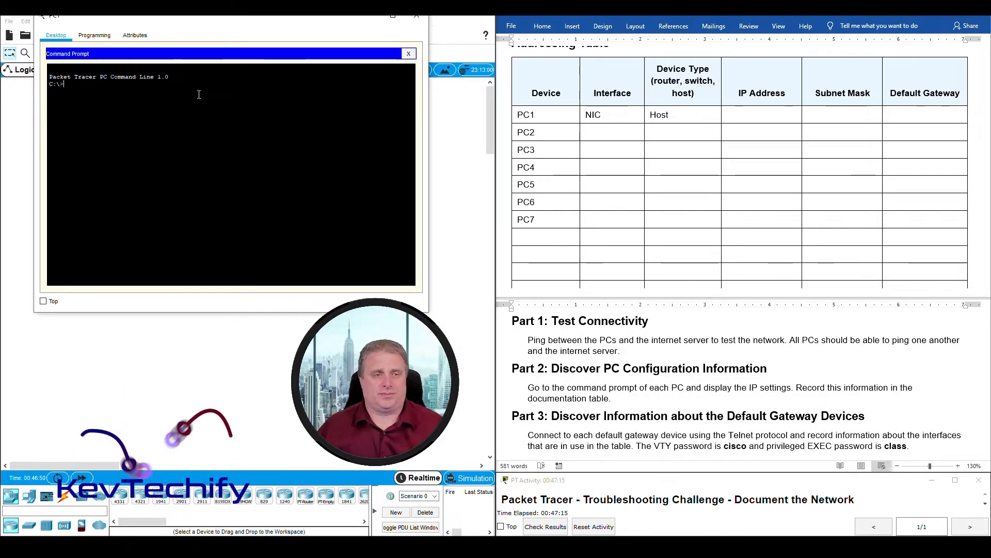
type("ipconfig")
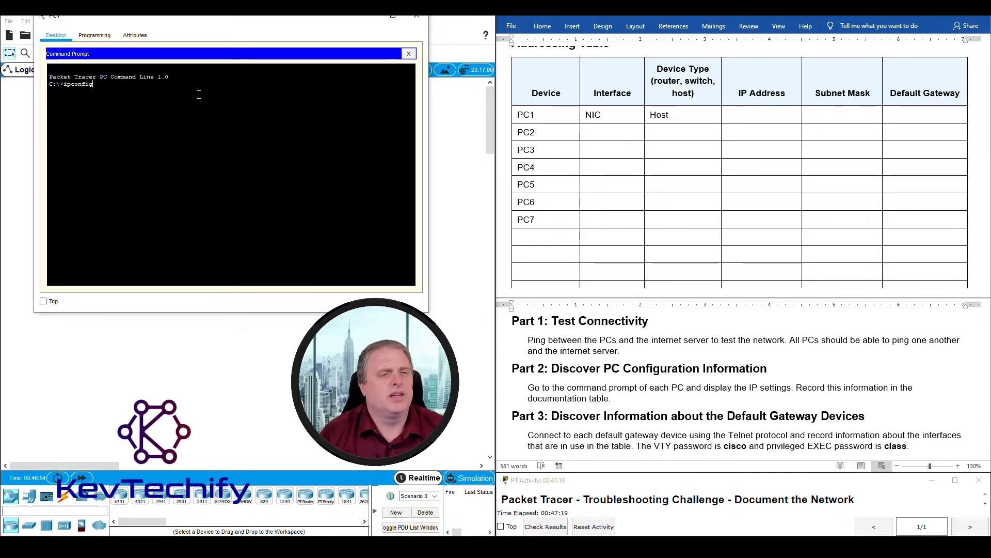
key("Return")
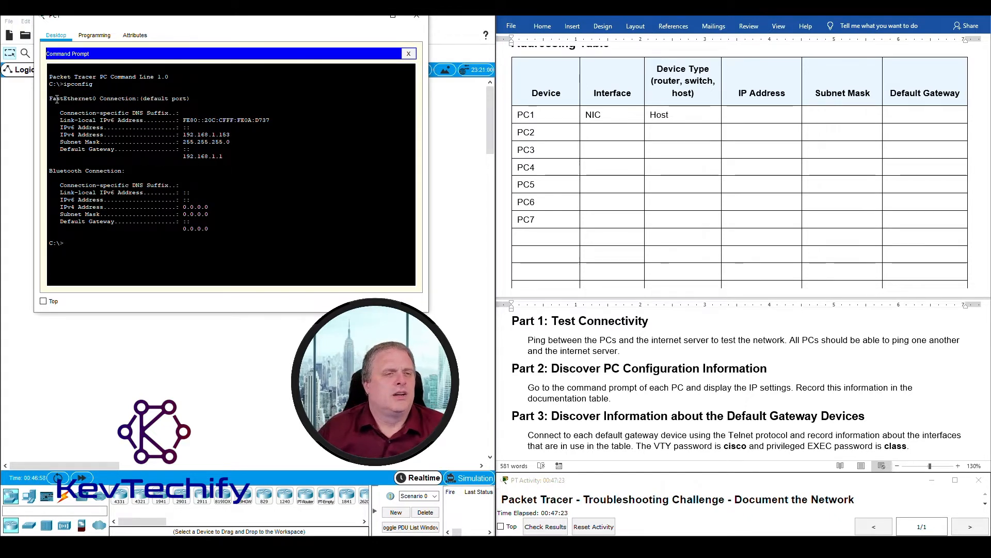
left_click_drag(96, 100, 251, 154)
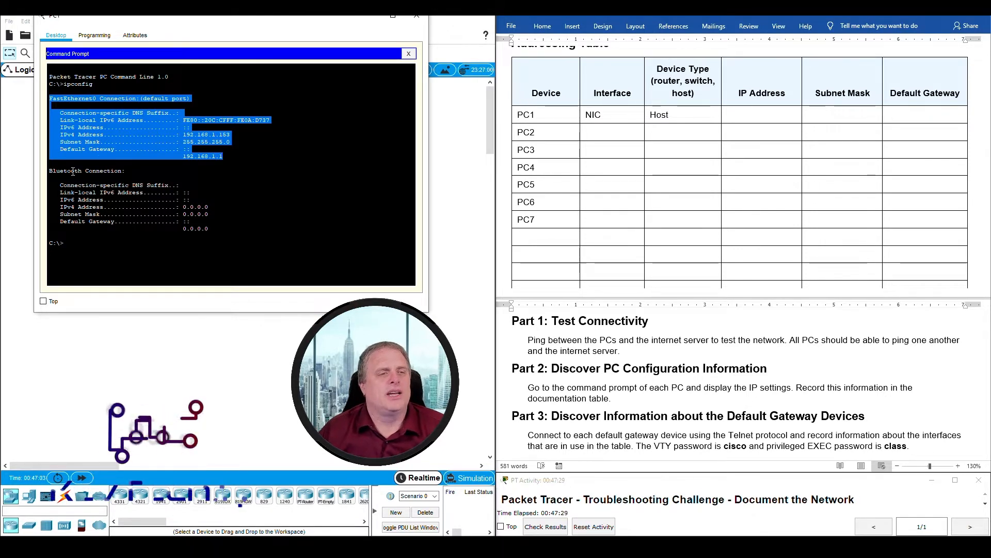
left_click(51, 172)
left_click_drag(51, 172, 231, 231)
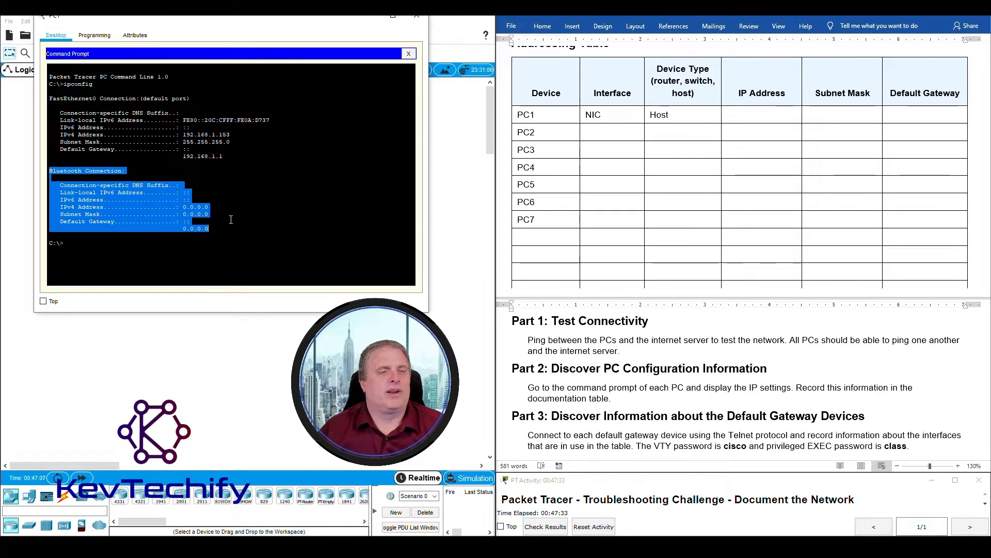
left_click(227, 192)
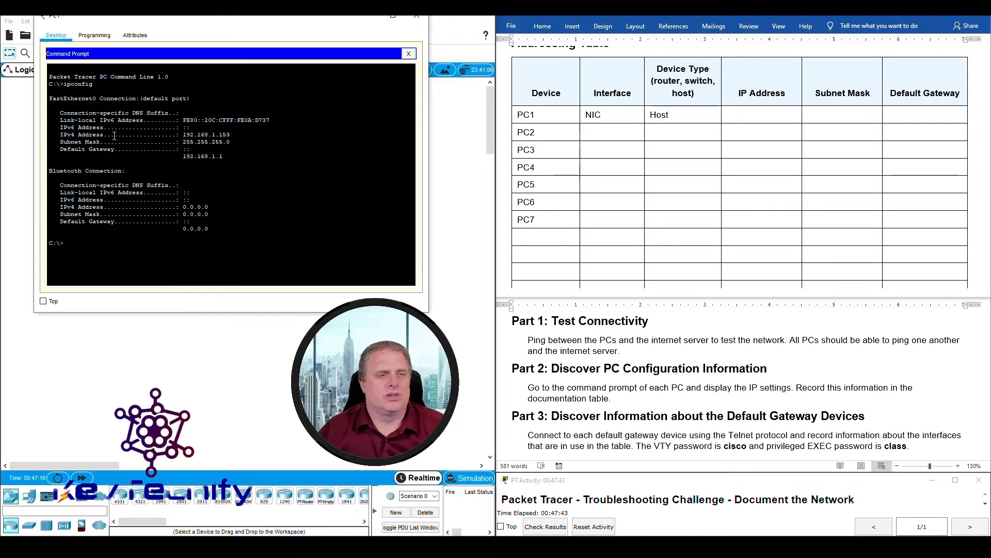
- Enter 192.168.1.153 in PC1's IP Address cell of the Word table
left_click(521, 114)
left_click_drag(521, 114, 546, 112)
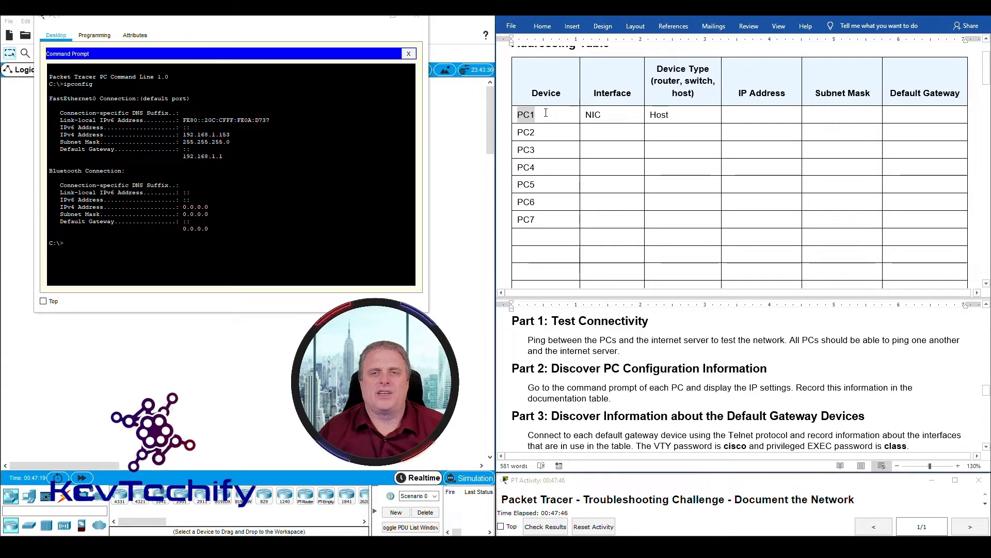
left_click(585, 115)
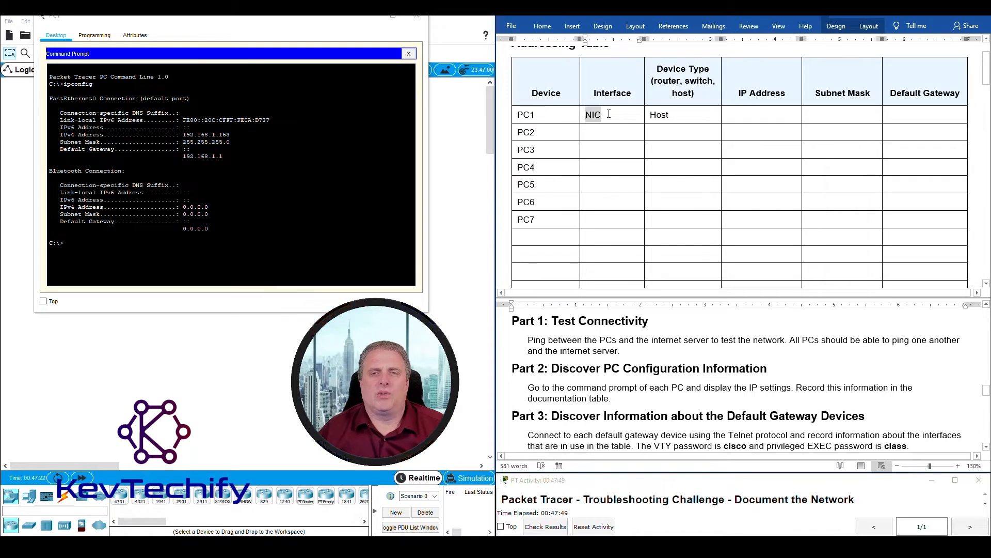
left_click(657, 114)
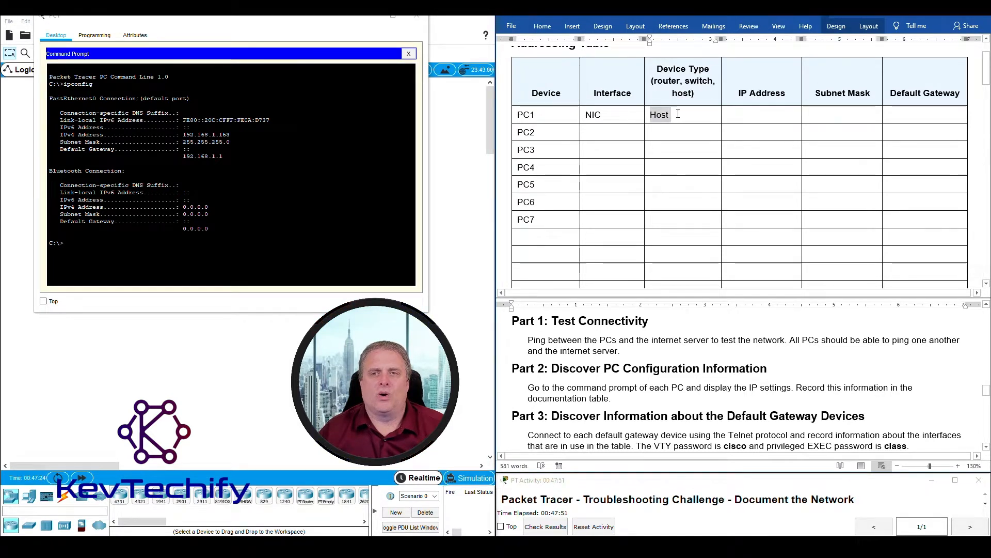
left_click(748, 118)
left_click_drag(184, 134, 243, 134)
type("19")
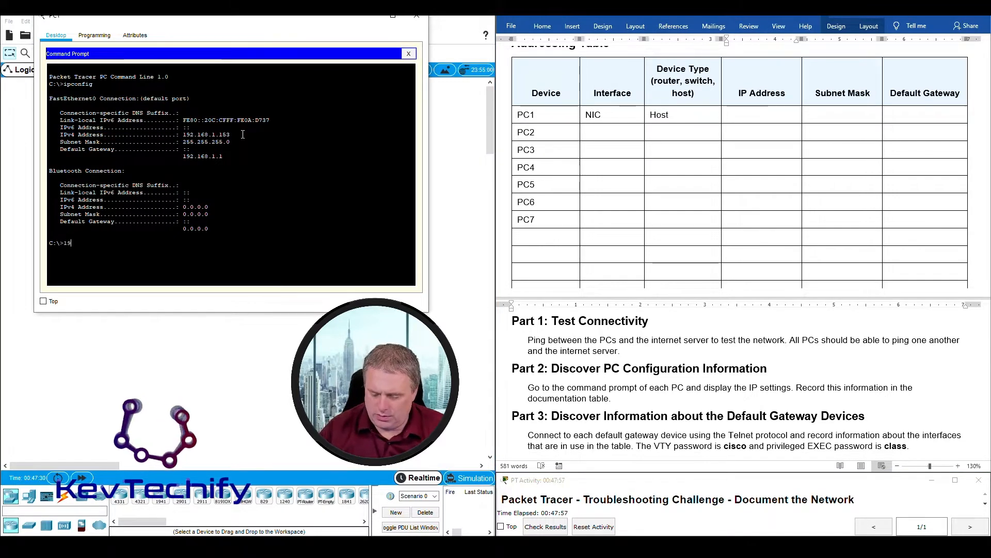
type("2.168.1.153")
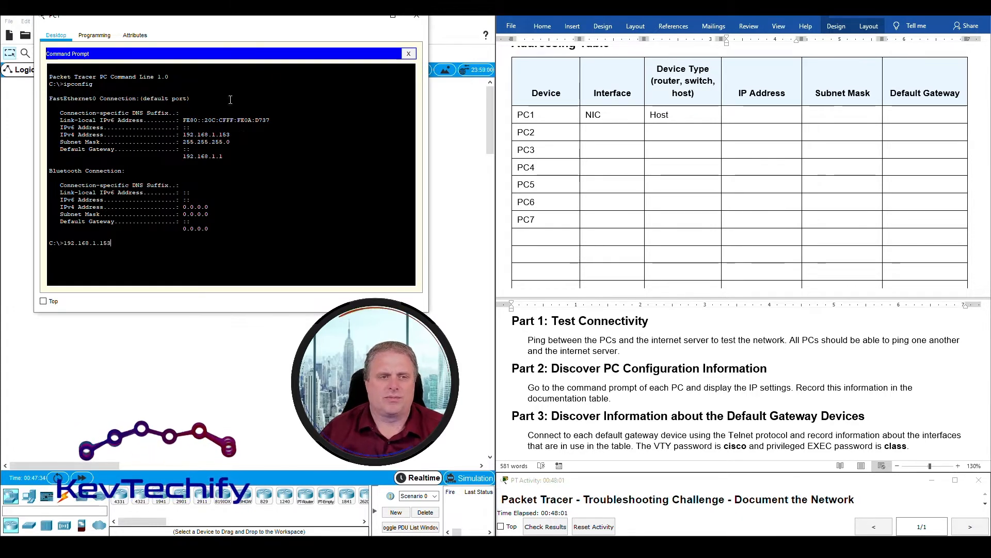
left_click(774, 112)
type("192.168.1.153")
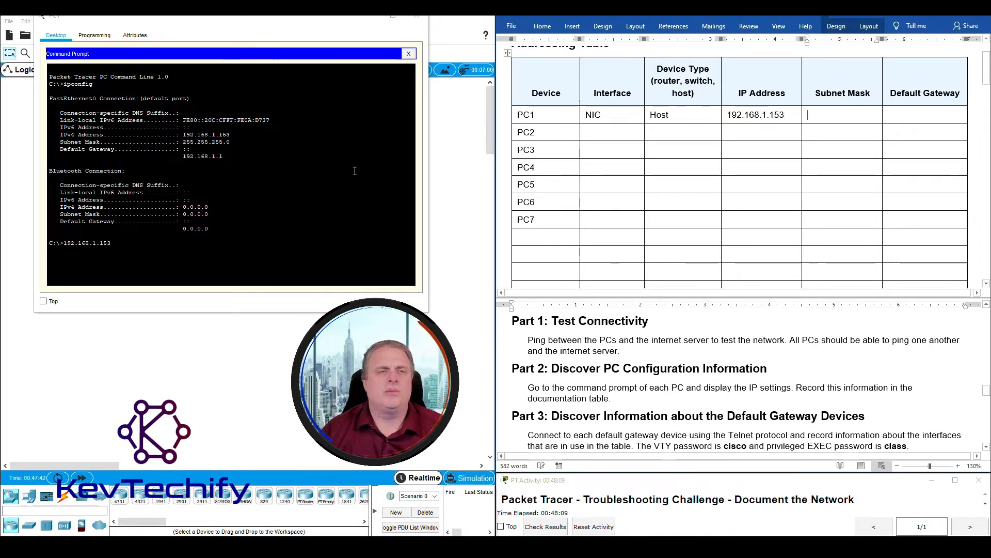
- Fill PC1's subnet mask 255.255.255.0 and default gateway 192.168.1.1, then close PC1
left_click_drag(181, 141, 196, 142)
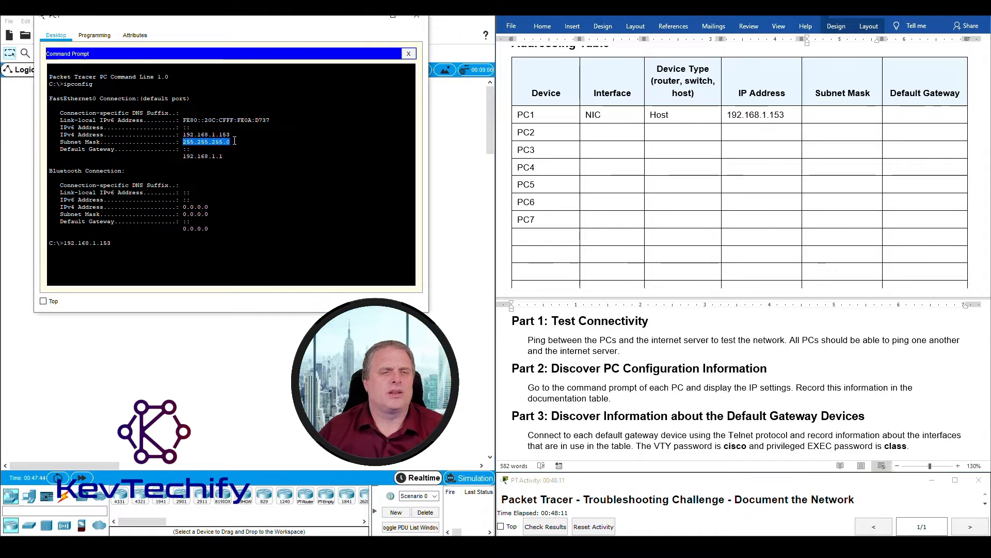
left_click(881, 113)
type("255.255.255.0")
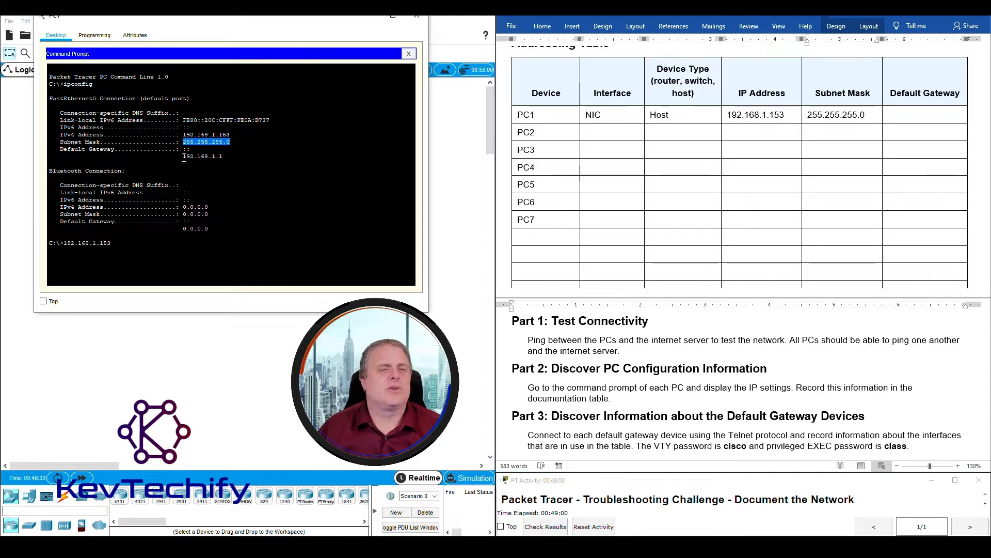
left_click_drag(184, 157, 195, 157)
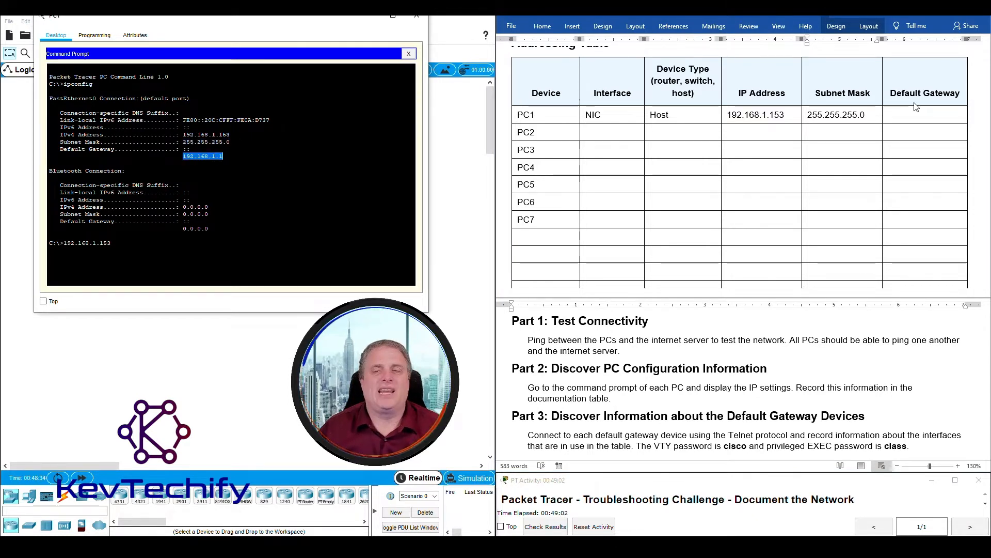
left_click(916, 116)
type("192.168.1.1")
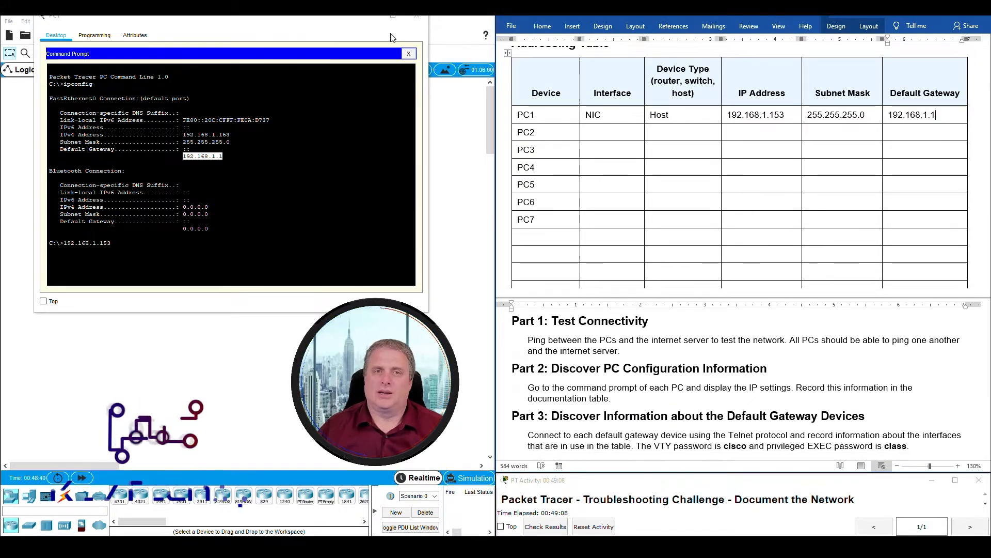
left_click(417, 16)
- Run ipconfig in PC2's Command Prompt to show its IP settings
left_click(142, 229)
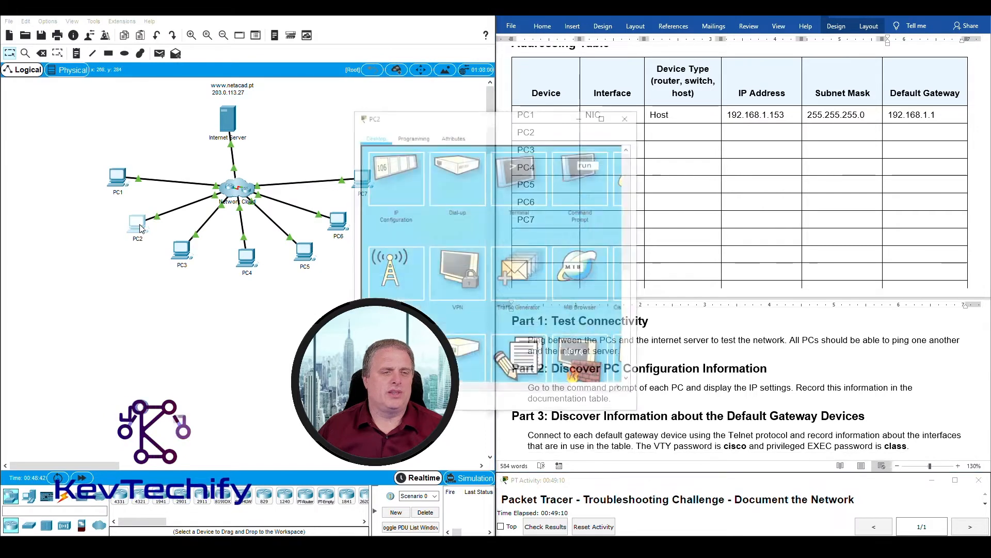
left_click_drag(485, 121, 240, 41)
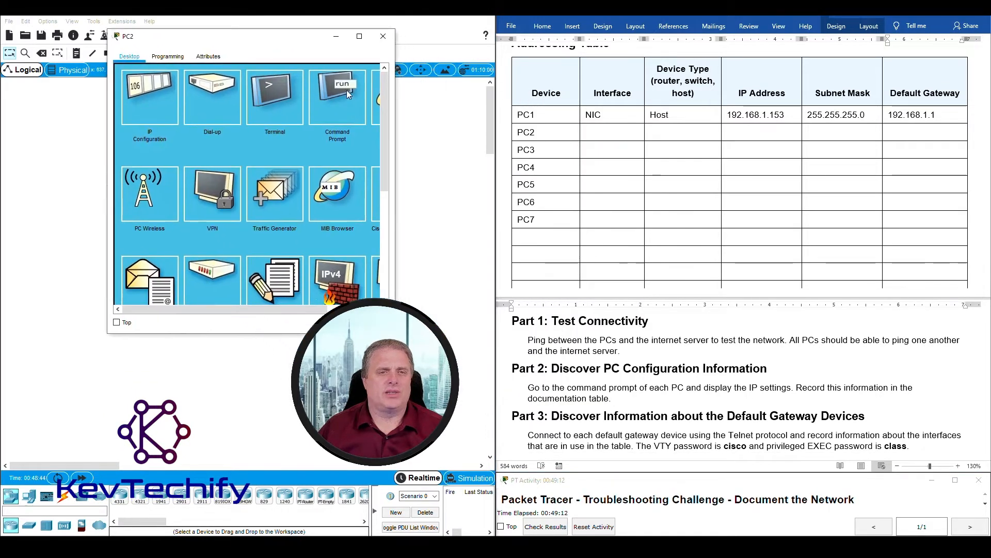
left_click(349, 91)
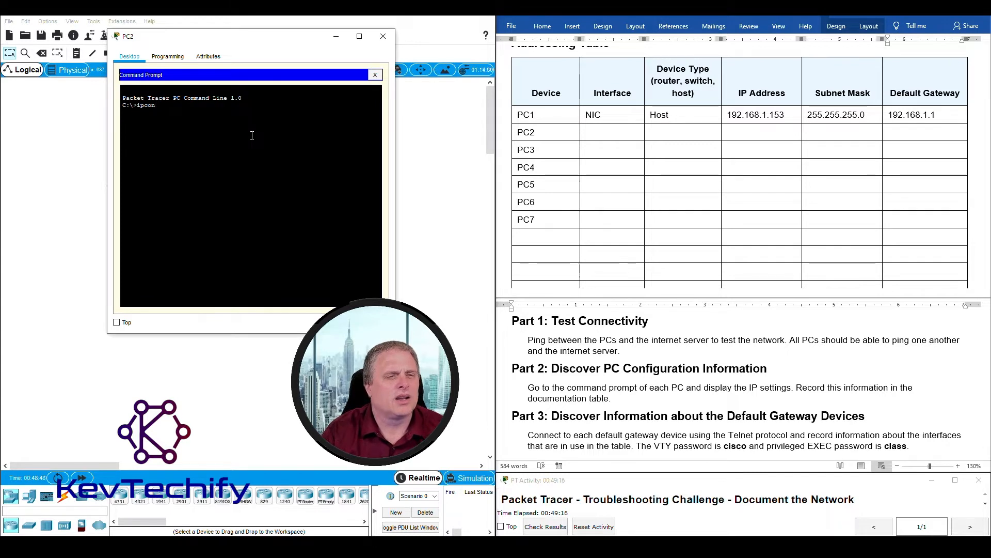
type("ipconfig")
key("Return")
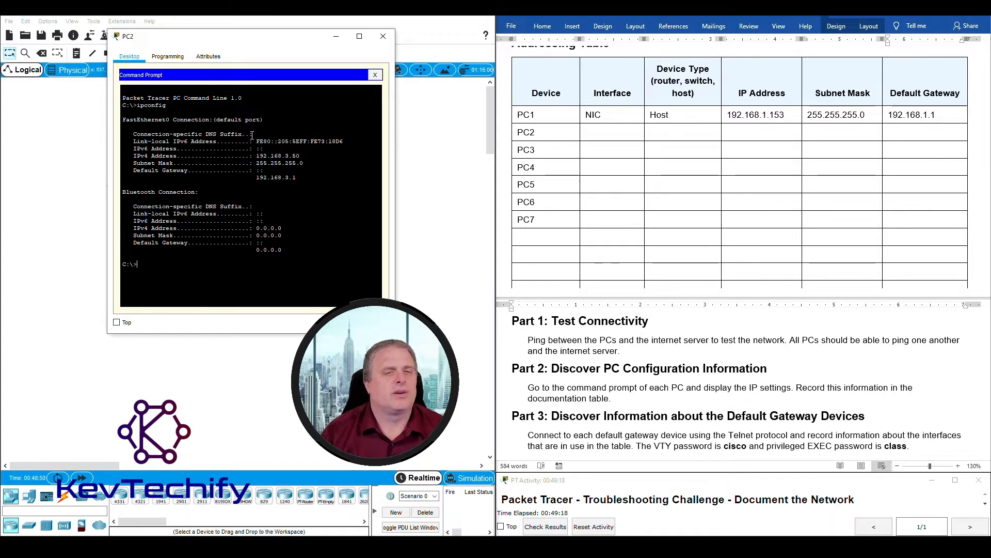
- Enter NIC, Host, 192.168.3.50 and 255.255.255.0 in PC2's row and begin the gateway 192.168.3
left_click(603, 134)
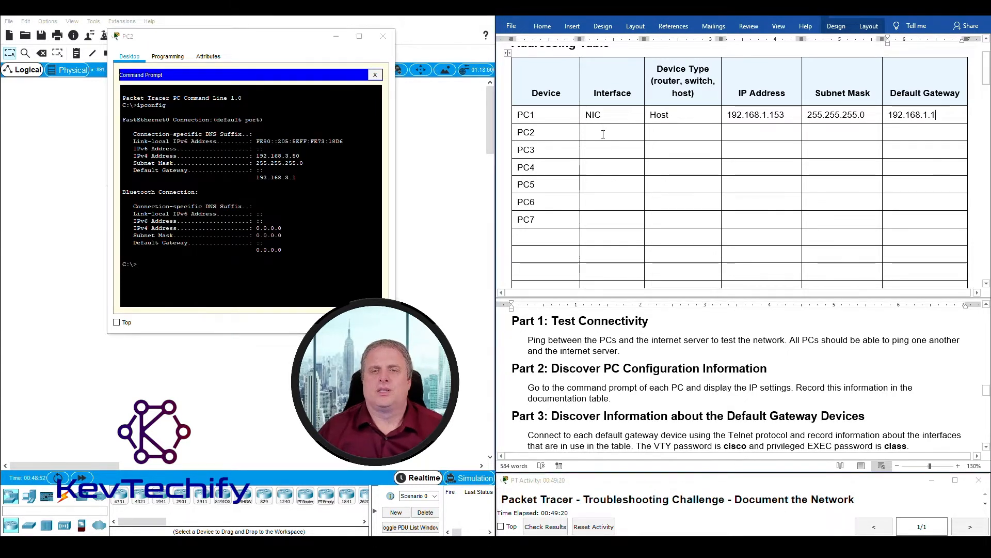
type("NIC")
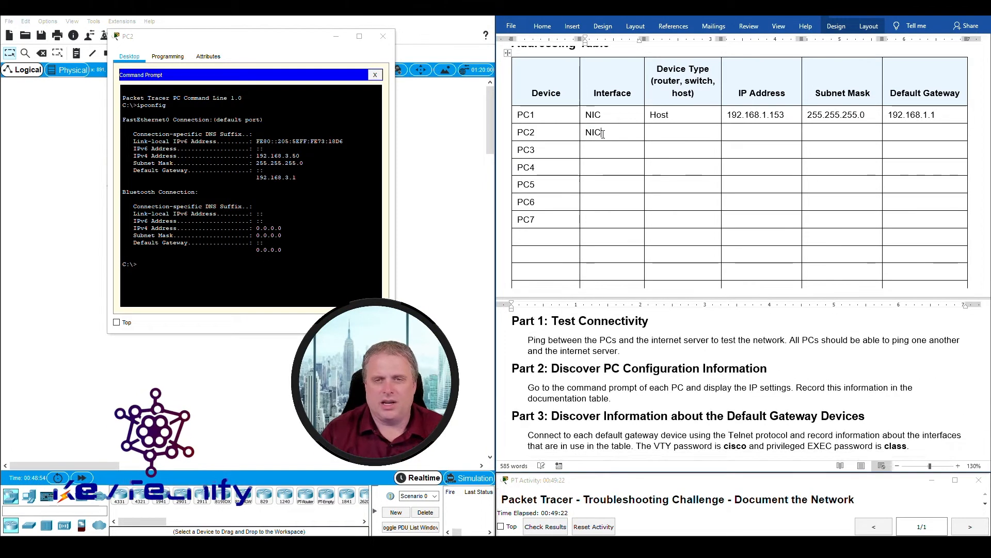
key("Tab")
type("Host")
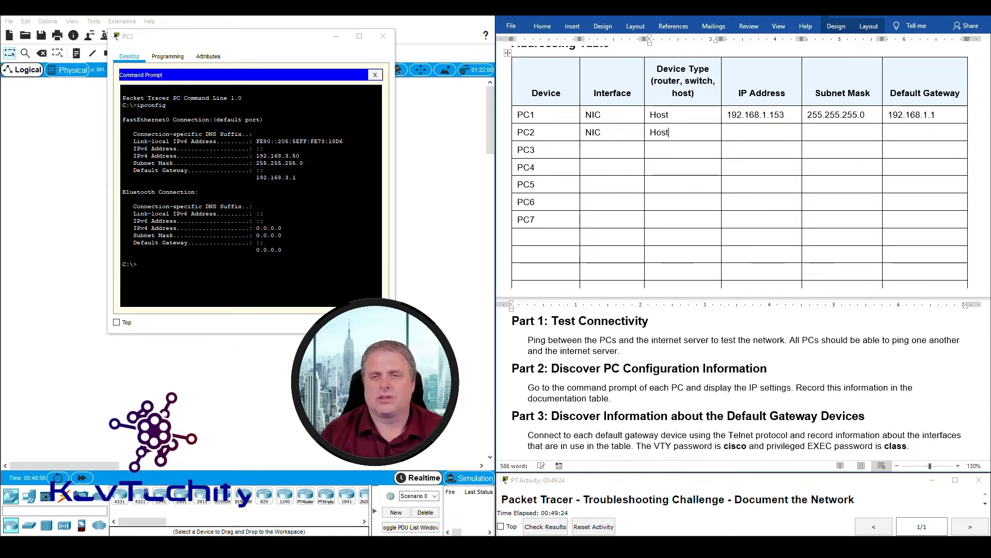
key("Tab")
type("192.168.3.50")
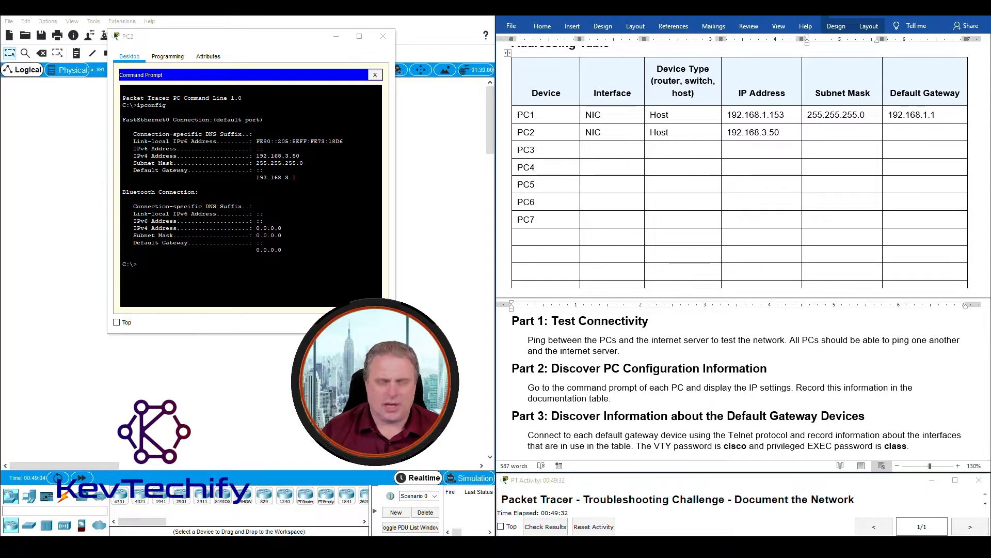
type("255.255.255.0")
key("Tab")
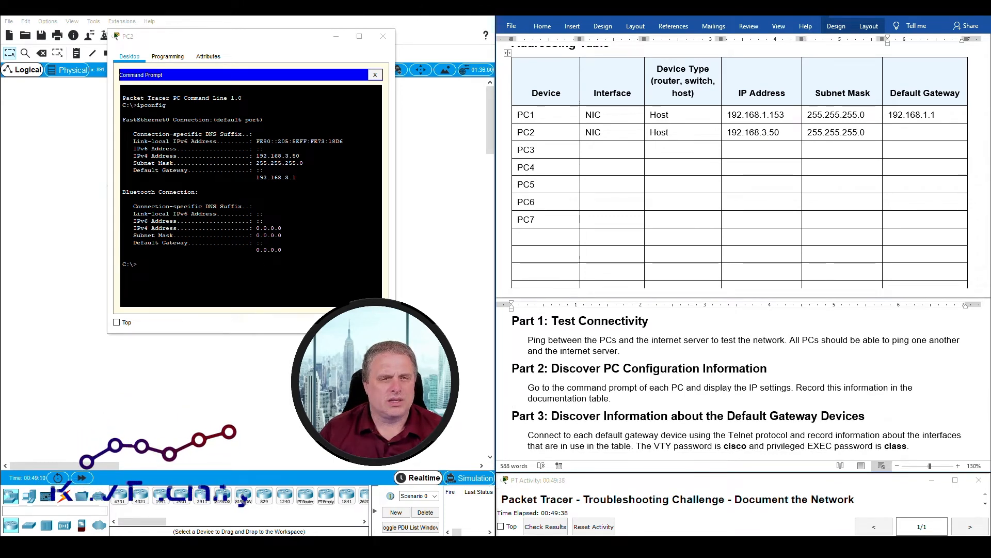
type("192")
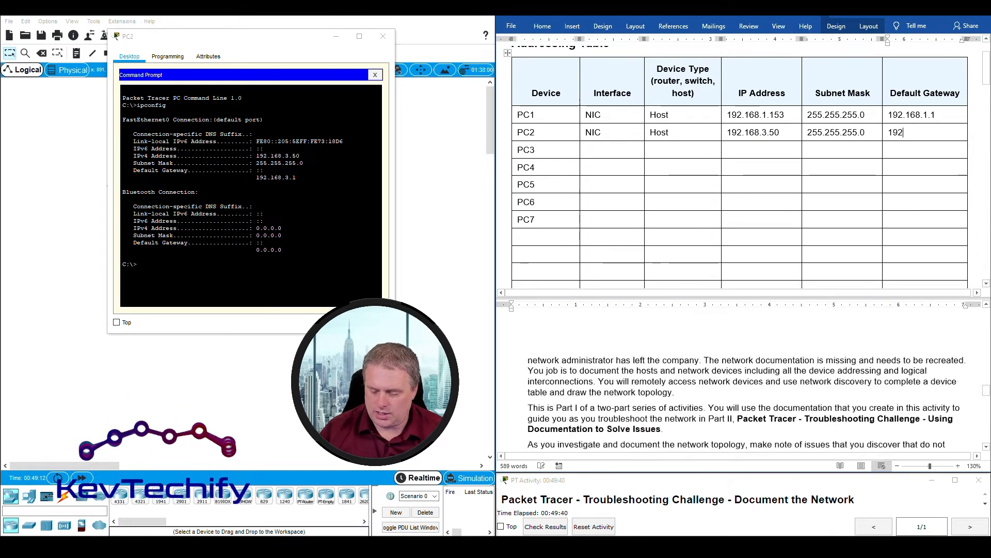
type(".168.3.1")
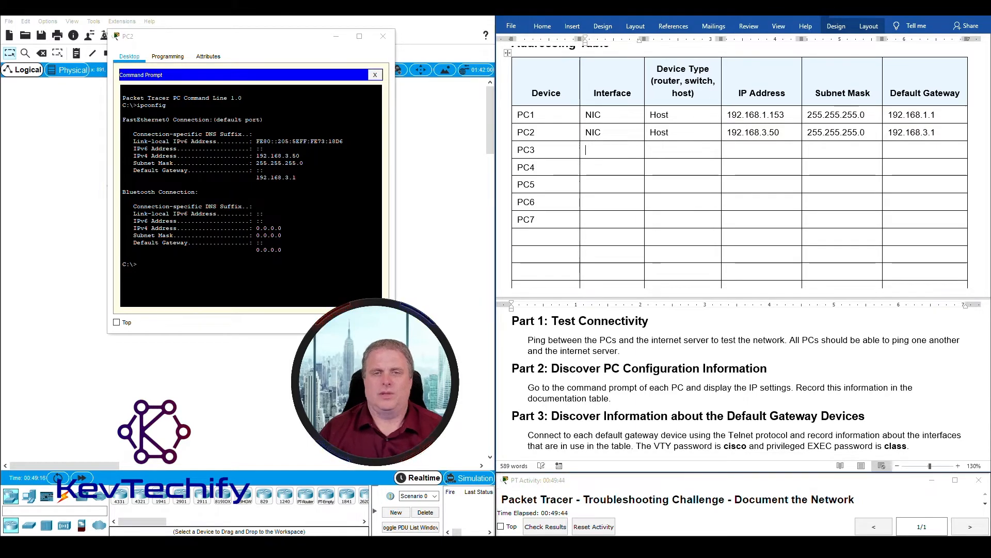
- Put PC2's window away and run ipconfig on PC3
left_click(336, 41)
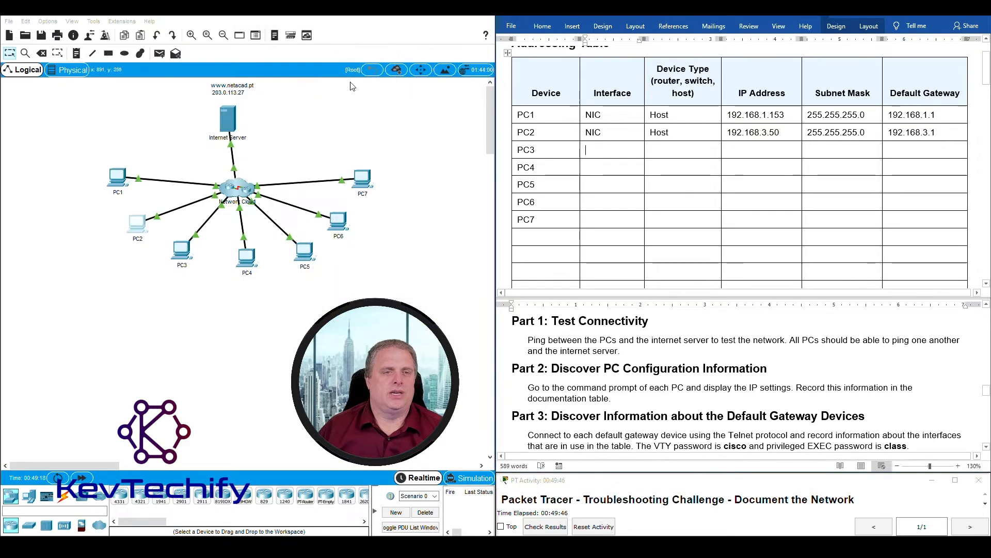
left_click(182, 248)
left_click_drag(548, 120, 316, 17)
left_click(354, 78)
type("ipconfig")
key("Return")
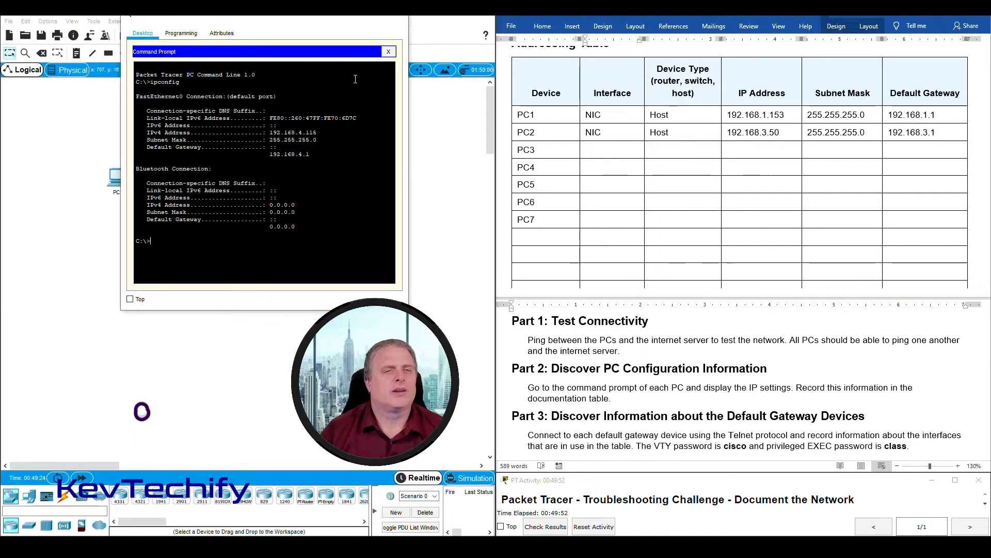
- Enter NIC, Host, 192.168.4.115, 255.255.255.0 and gateway 192.168.4.1 in PC3's row
left_click(611, 150)
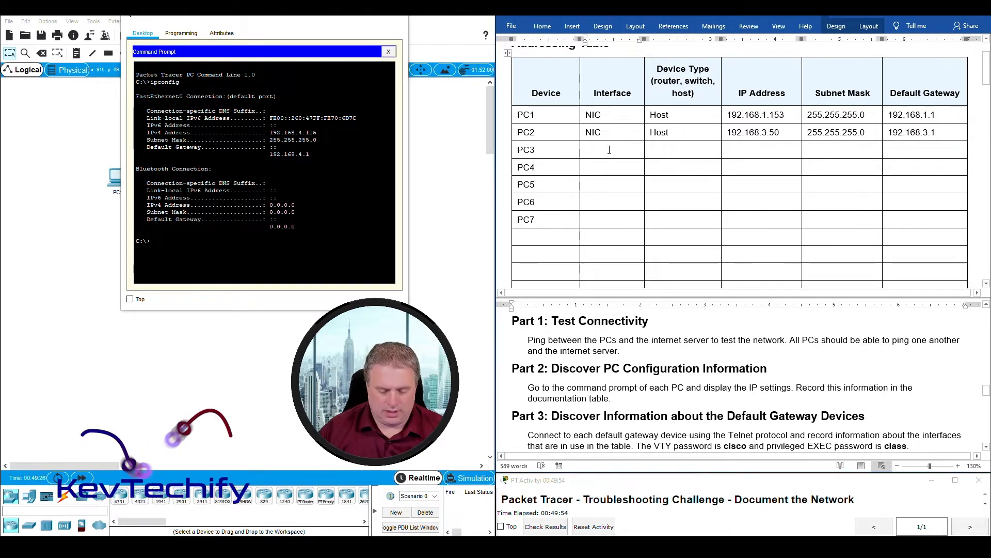
type("NIC")
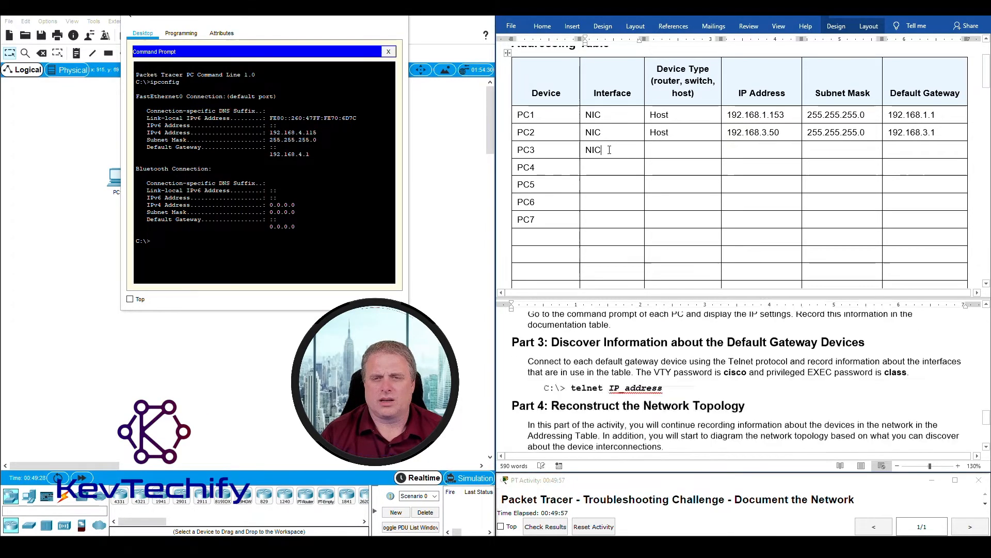
key("Tab")
type("Hos")
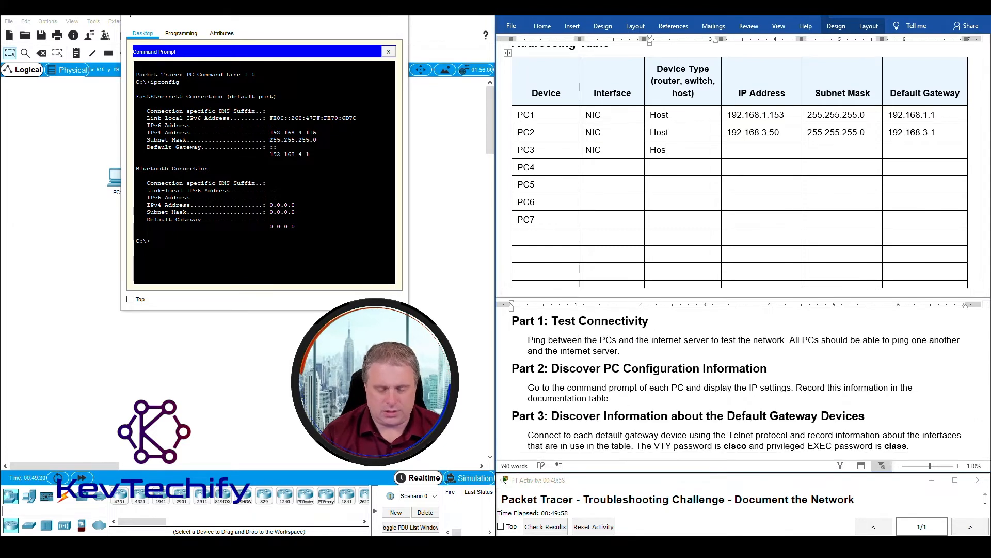
type("192")
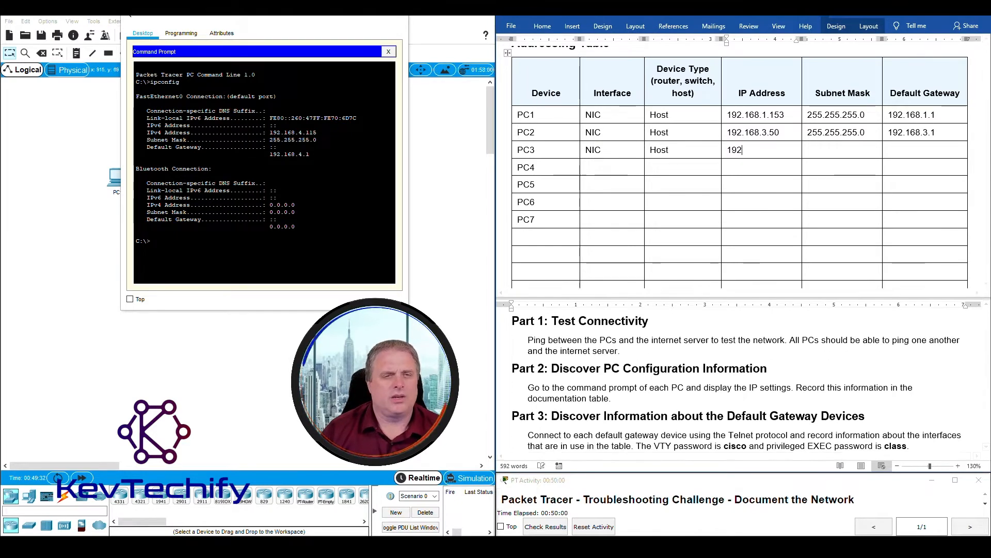
type(".168")
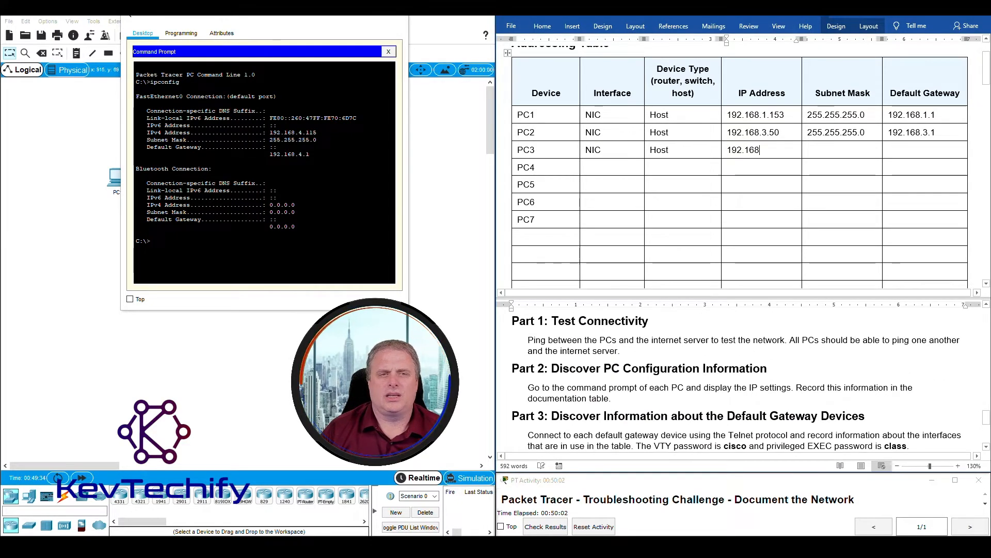
type(".4.115")
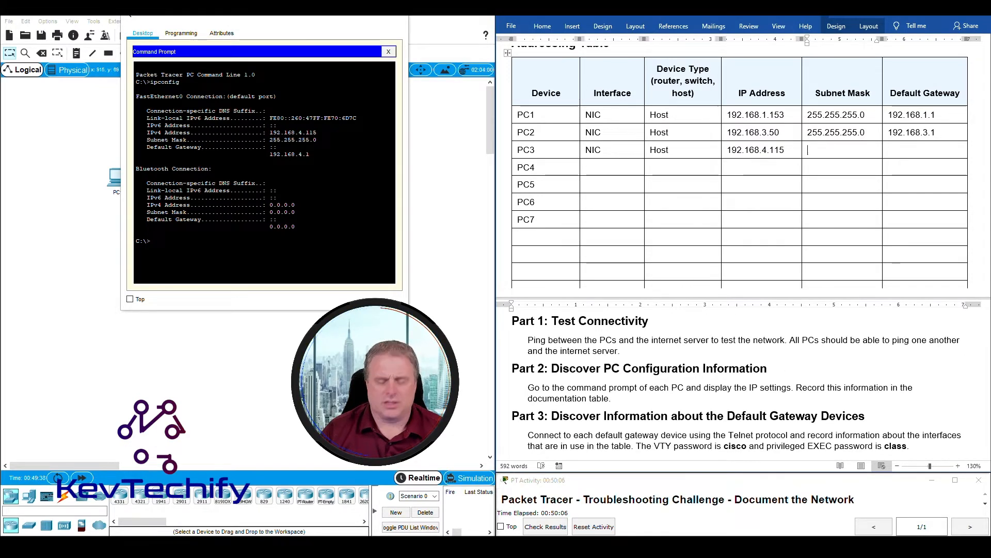
key("Tab")
type("255.255.255.0")
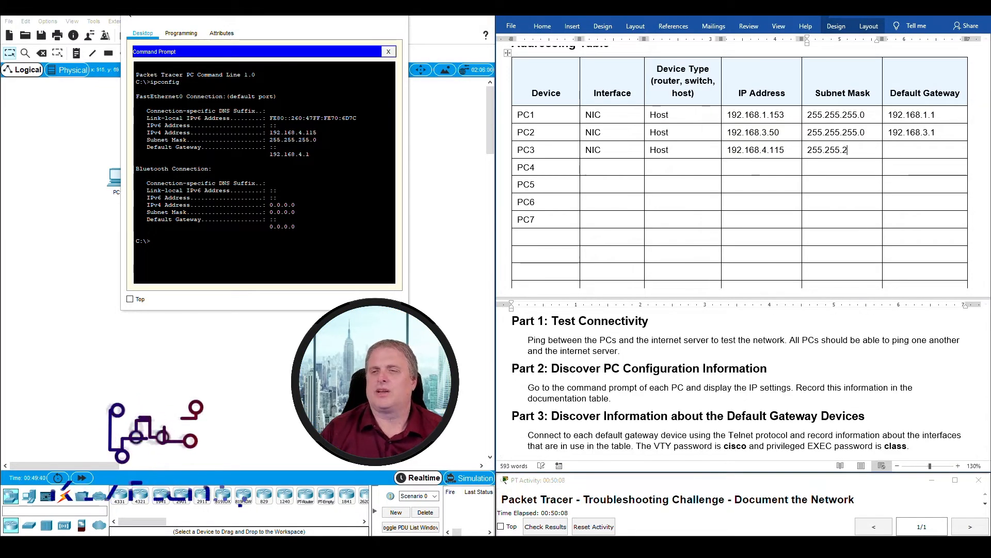
key("Tab")
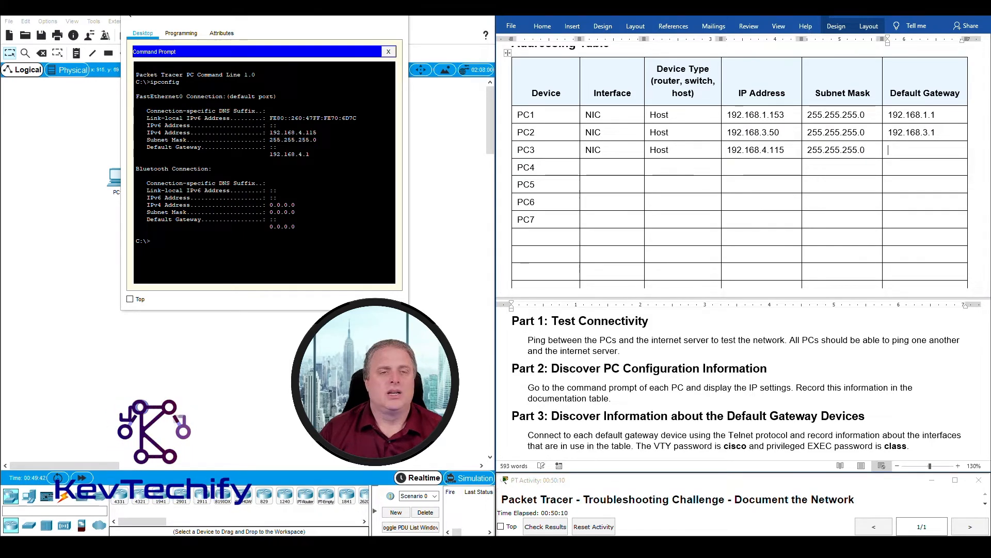
type("192")
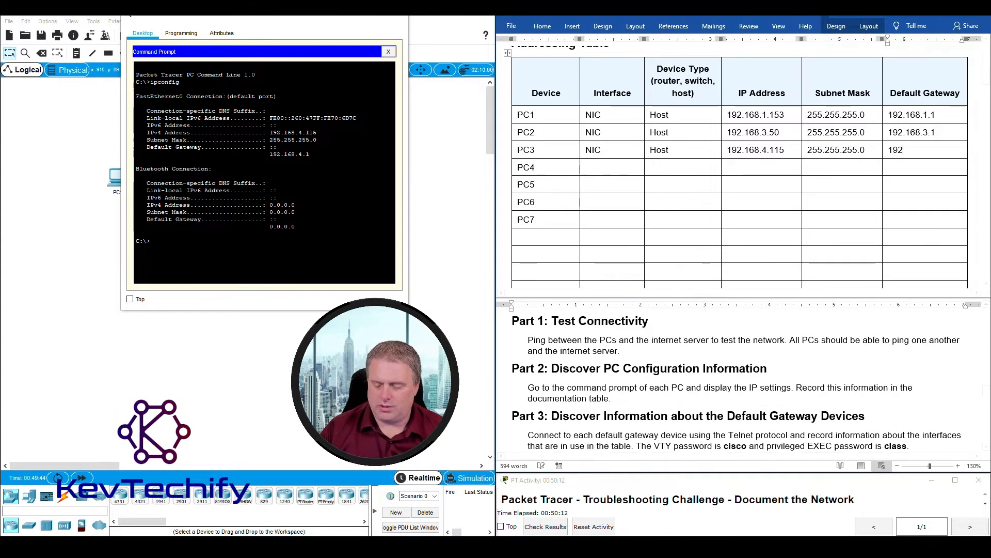
type(".168.4.1")
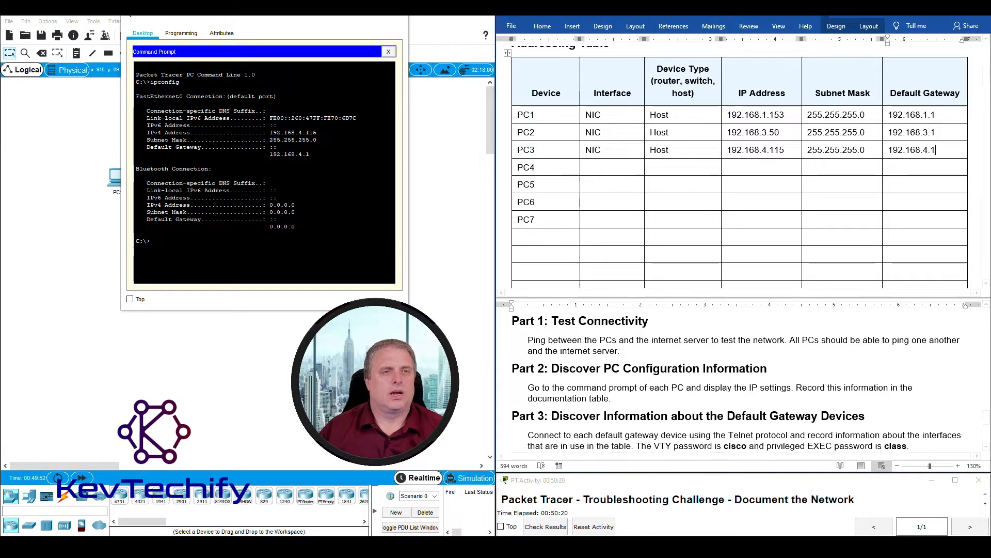
left_click(397, 14)
- Run ipconfig on PC4 to show its IP settings
left_click(246, 257)
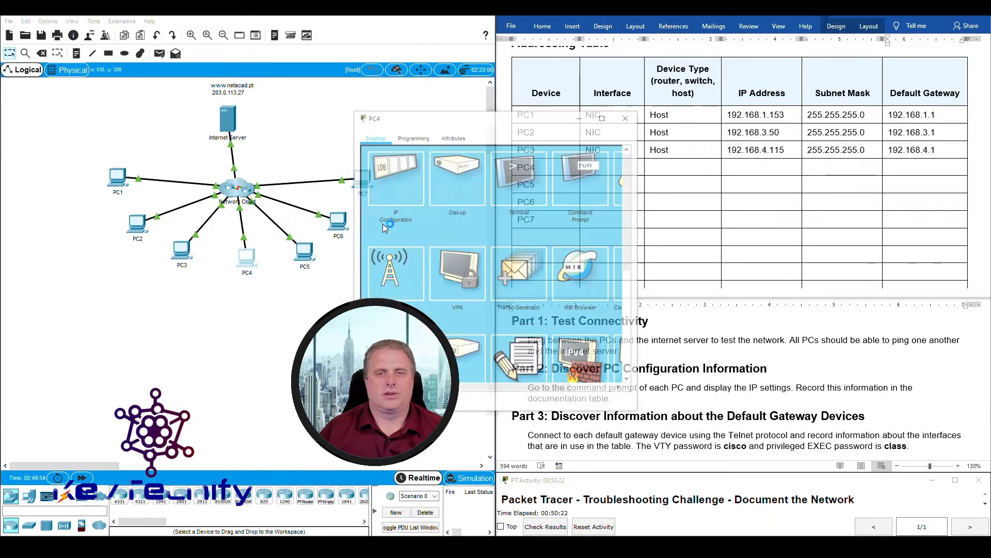
left_click(582, 173)
left_click_drag(560, 121, 332, 18)
type("ipconfig")
key("Return")
- Enter NIC, Host, 192.168.5.83, 255.255.255.128 and gateway 192.168.5.1 in PC4's row
left_click(602, 171)
type("NI")
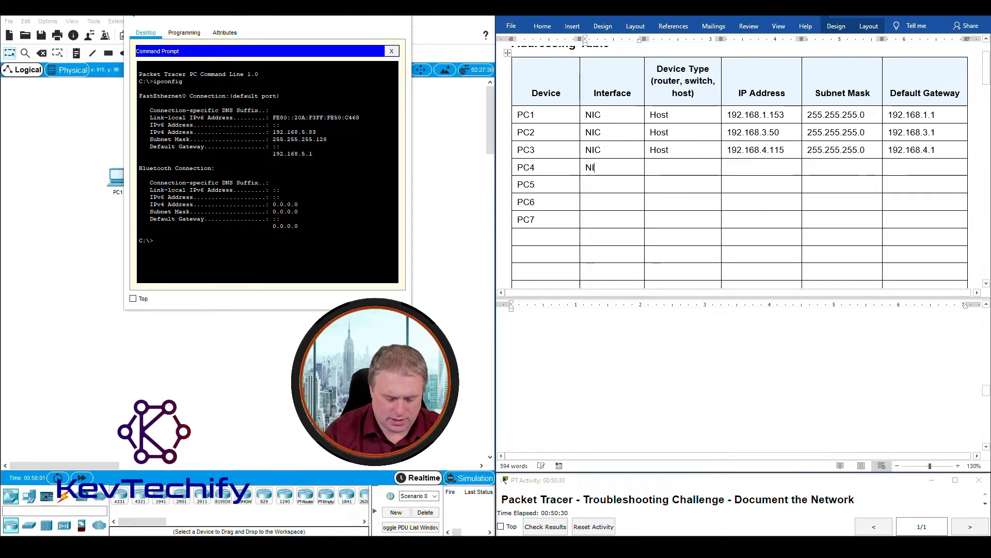
type("C Host")
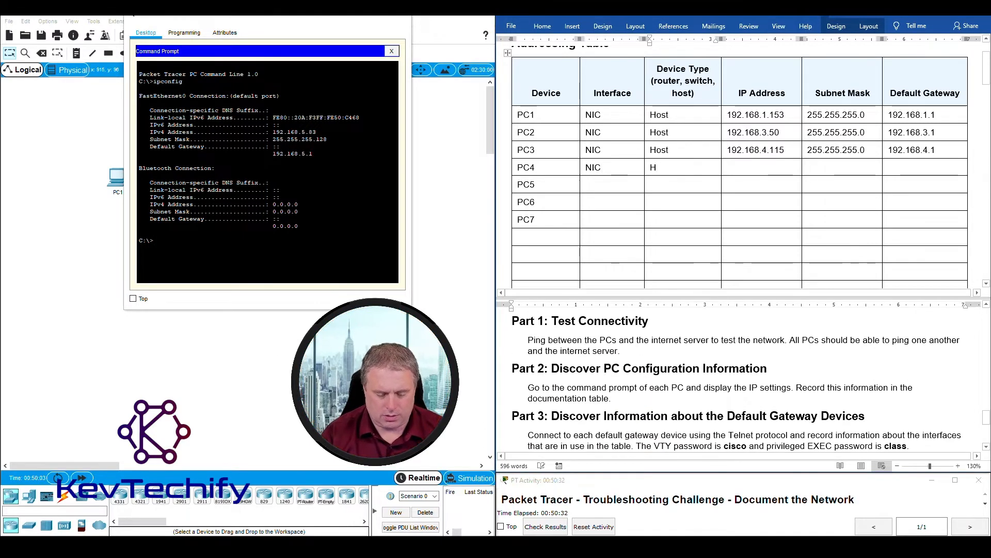
key("Tab")
type("19")
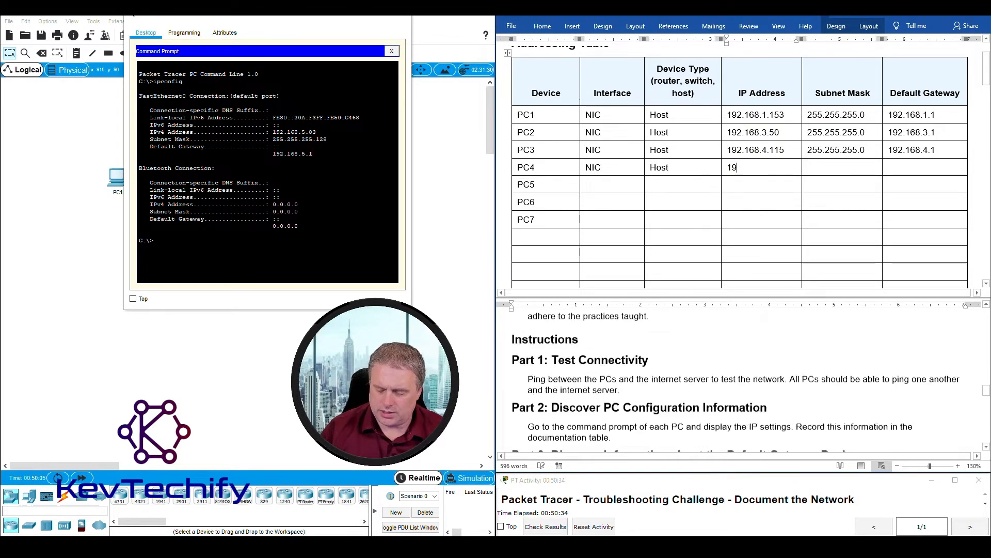
type("2.168.5")
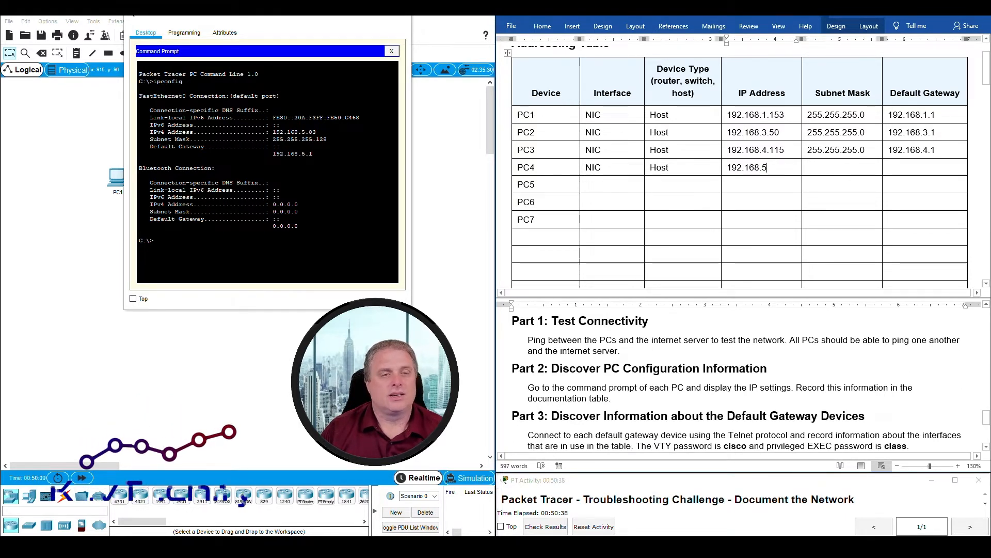
type(".")
type("83")
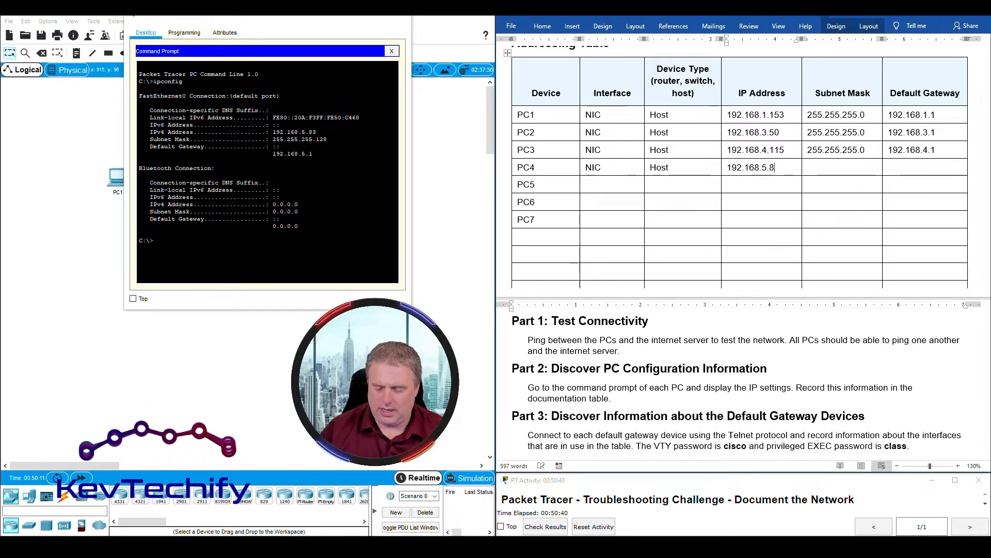
key("Tab")
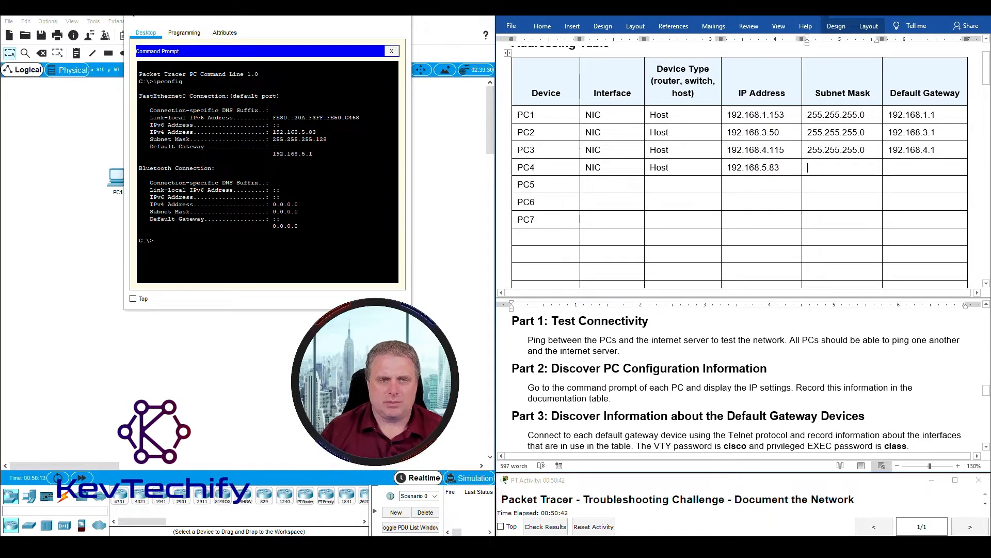
type("255.25")
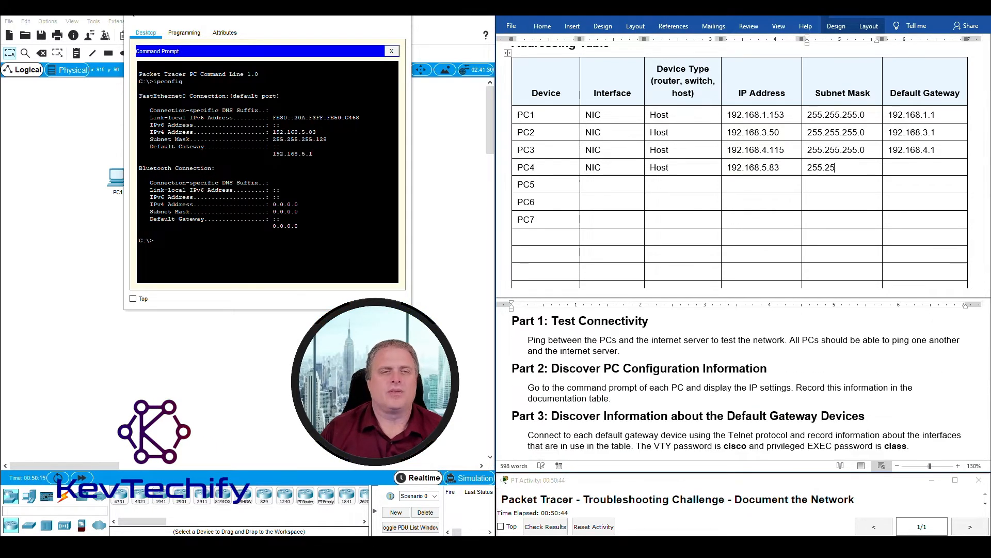
type("5.255.128")
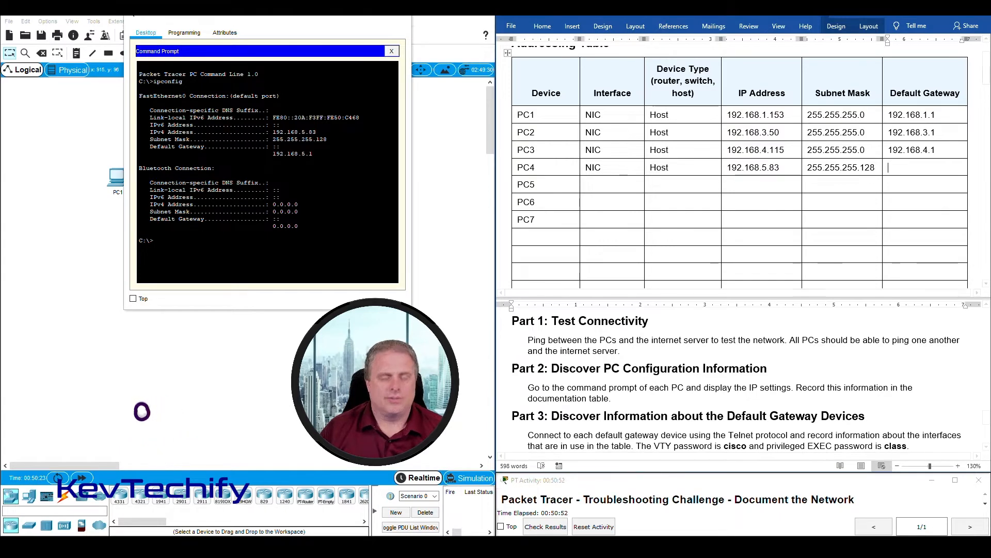
type("192.168")
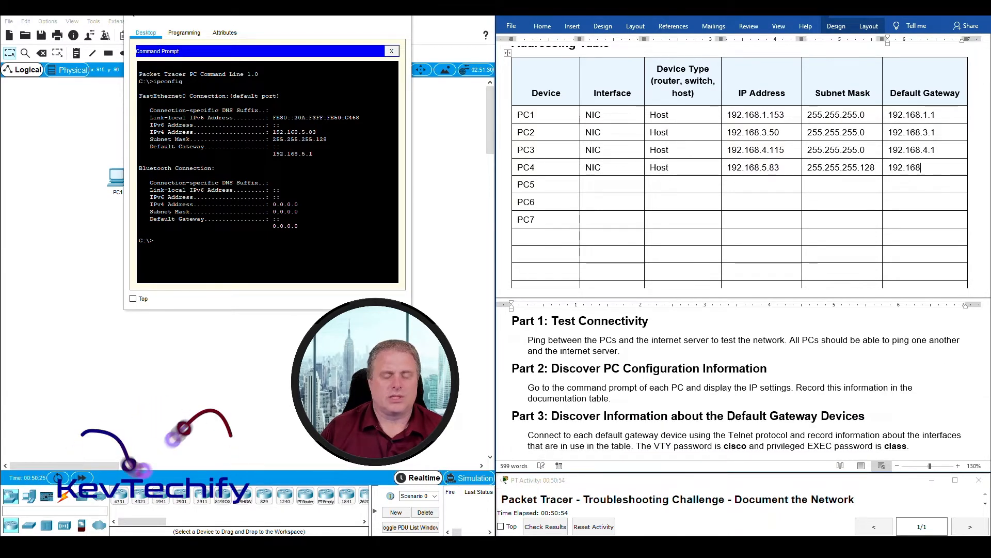
type(".5.1")
key("Tab")
key("Tab")
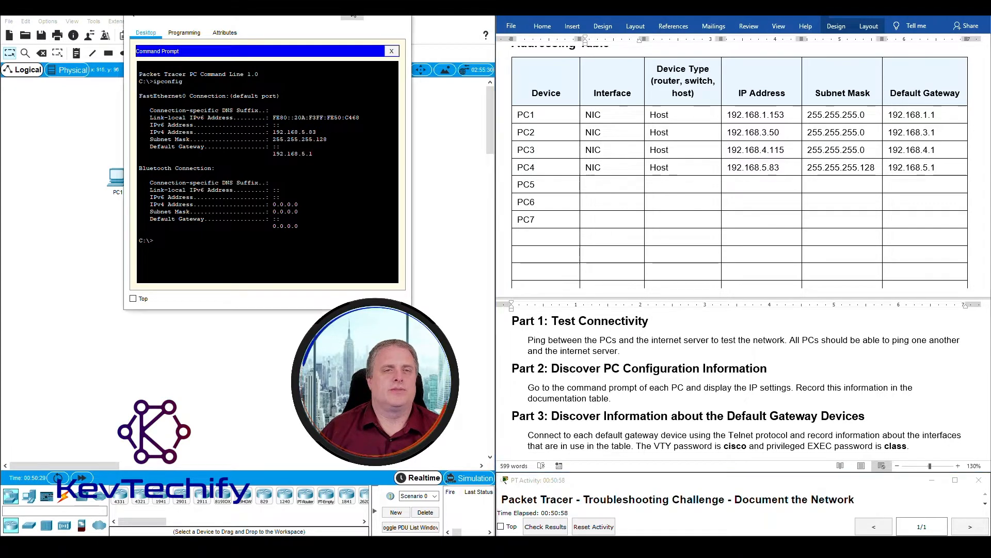
- Close PC4 and run ipconfig on PC5
left_click(400, 11)
left_click(306, 251)
left_click_drag(466, 120, 210, 18)
left_click(323, 67)
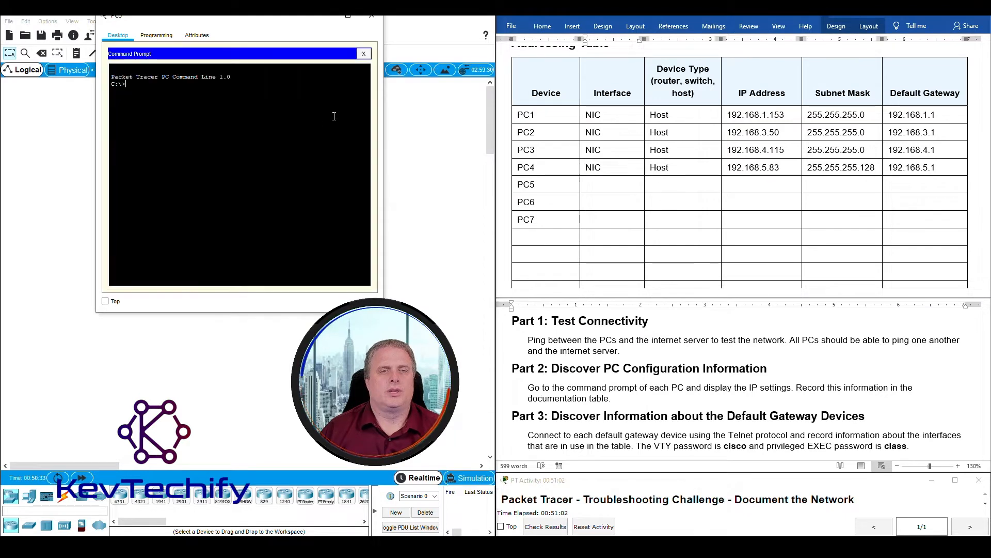
type("ipconfig")
key("Return")
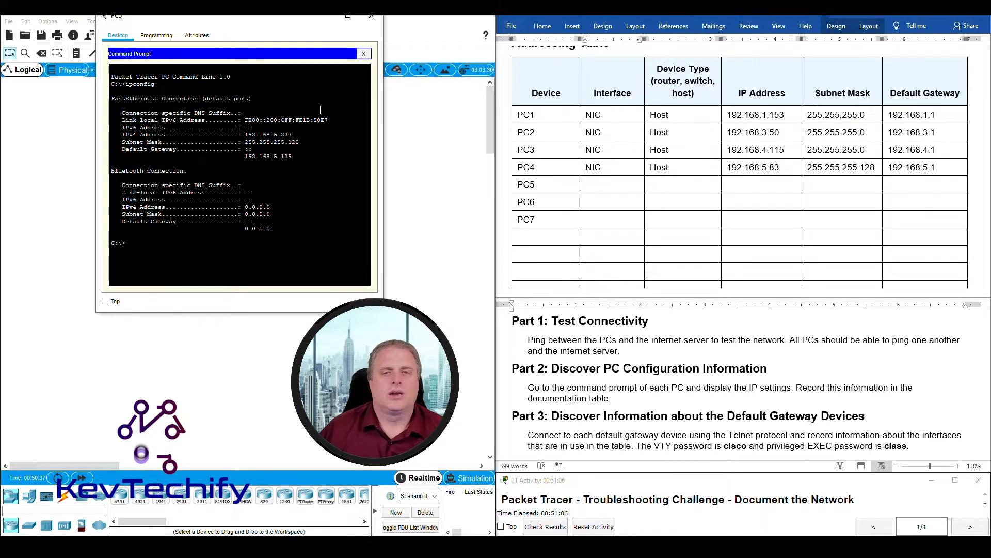
- Enter NIC, Host, 192.168.5.227 and mask 255.255.255.128 in PC5's row
left_click(609, 184)
type("NIC")
key("Tab")
key("shift+Tab")
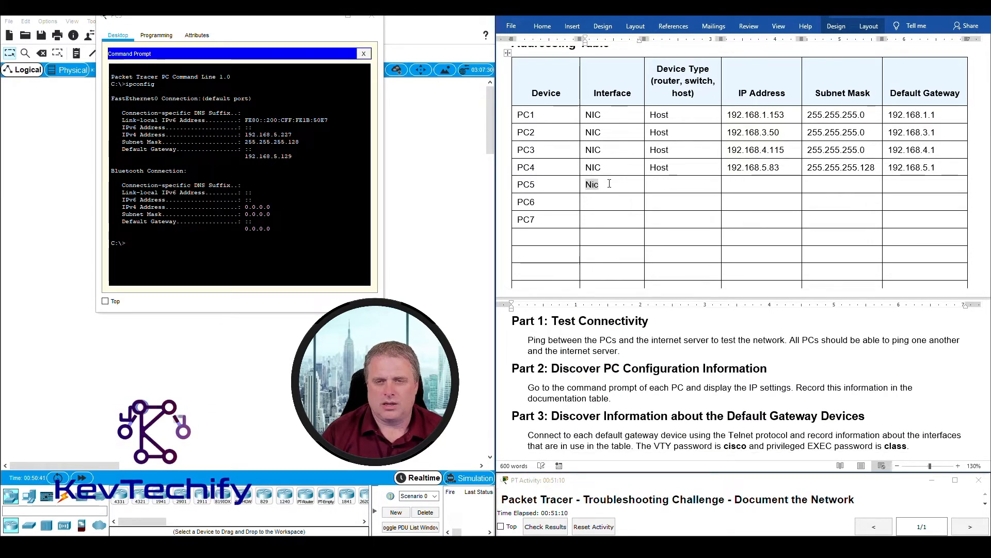
type("NIC")
type("Host")
type("192")
type(".168.5.")
type("22")
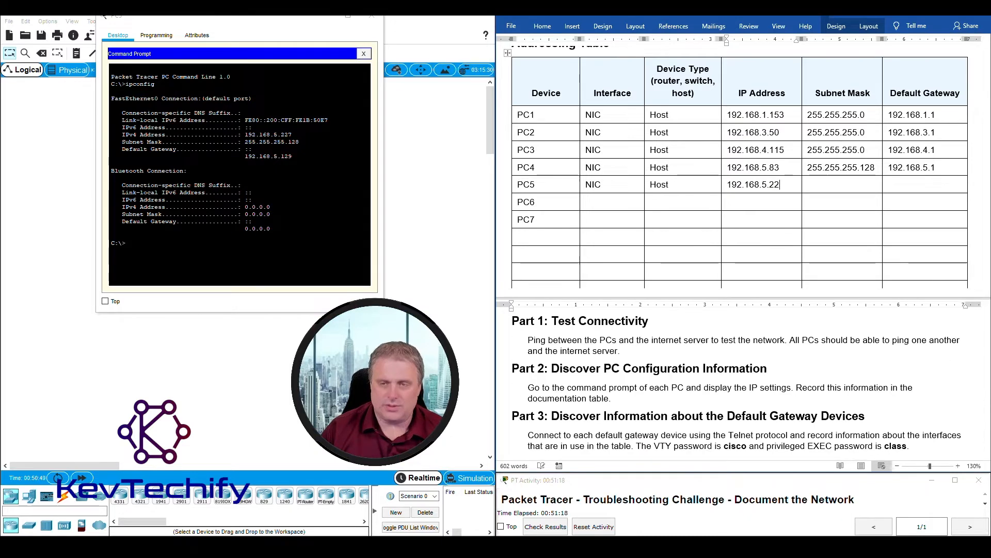
type("255.255.2")
type("55.255.128")
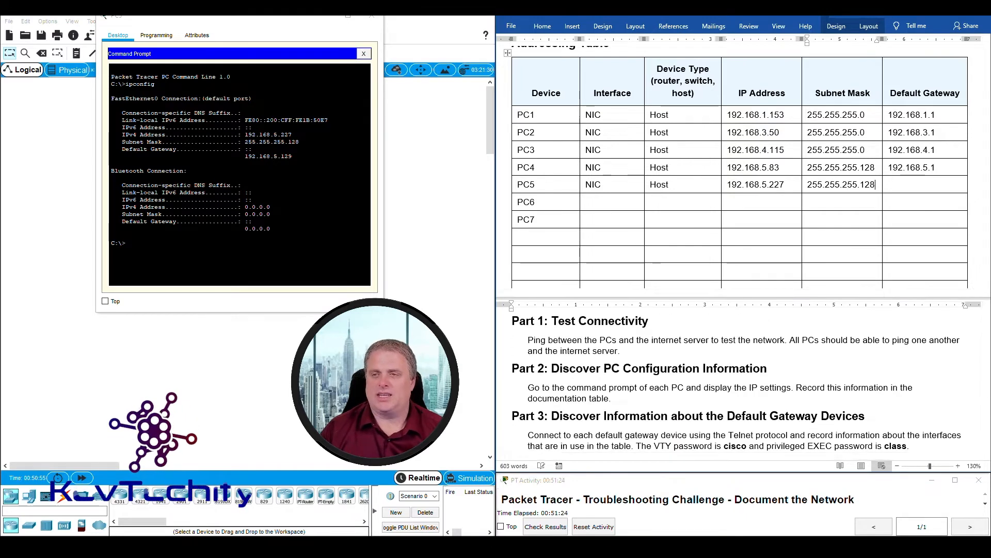
- Enter PC5's default gateway 192.168.5.129 and advance to the PC6 row
key("Tab")
type("1")
scroll(738, 383, "down", 5)
type("92")
scroll(738, 382, "up", 4)
type(".168.5.129")
key("Tab")
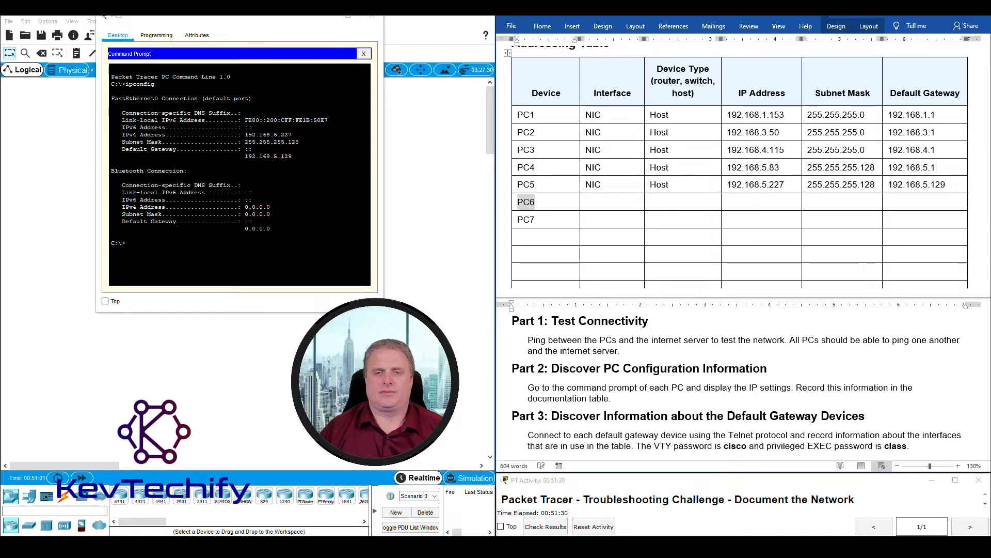
key("Tab")
- Close PC5, then run ipconfig in PC6's command prompt to view its IP settings
left_click(372, 17)
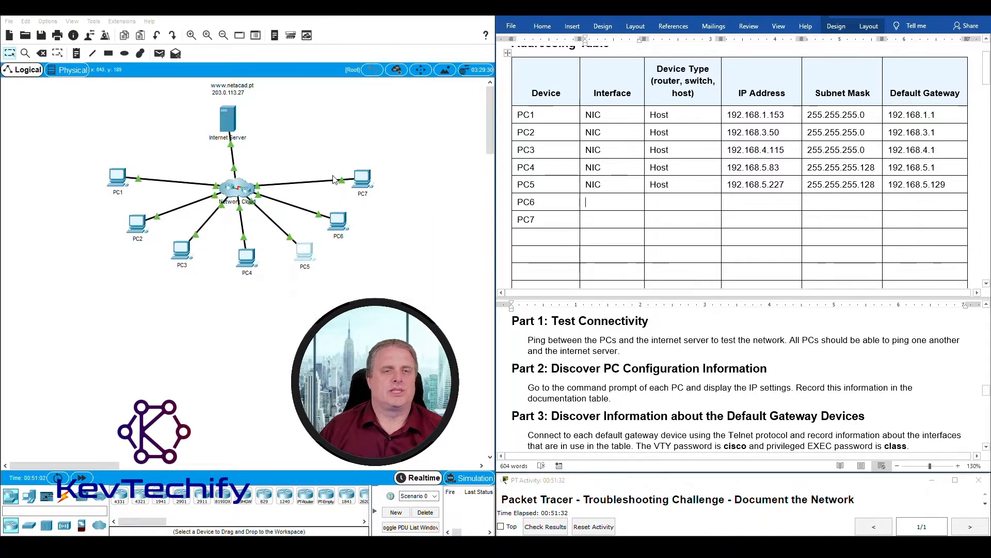
left_click(343, 227)
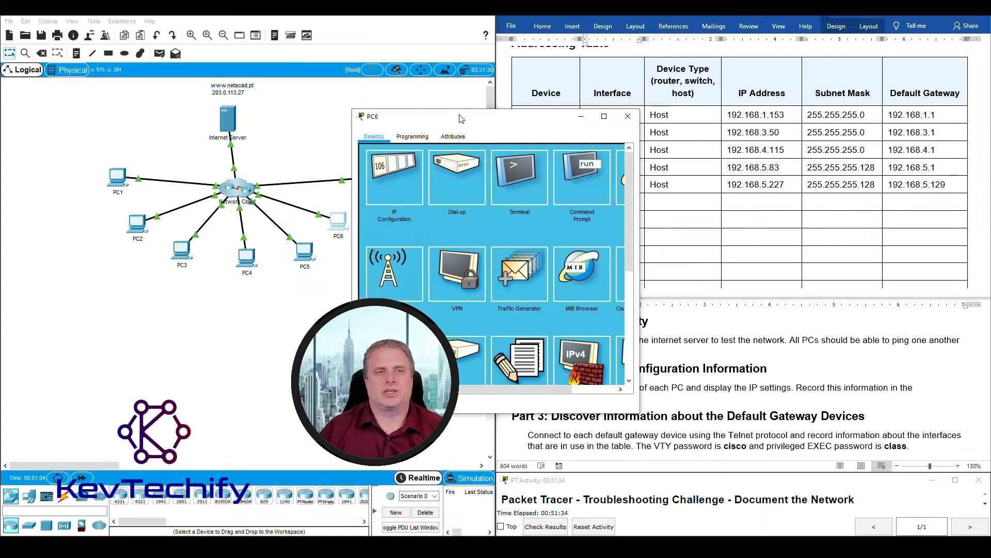
left_click_drag(461, 119, 162, 19)
left_click(282, 76)
type("ipconfig")
key("Return")
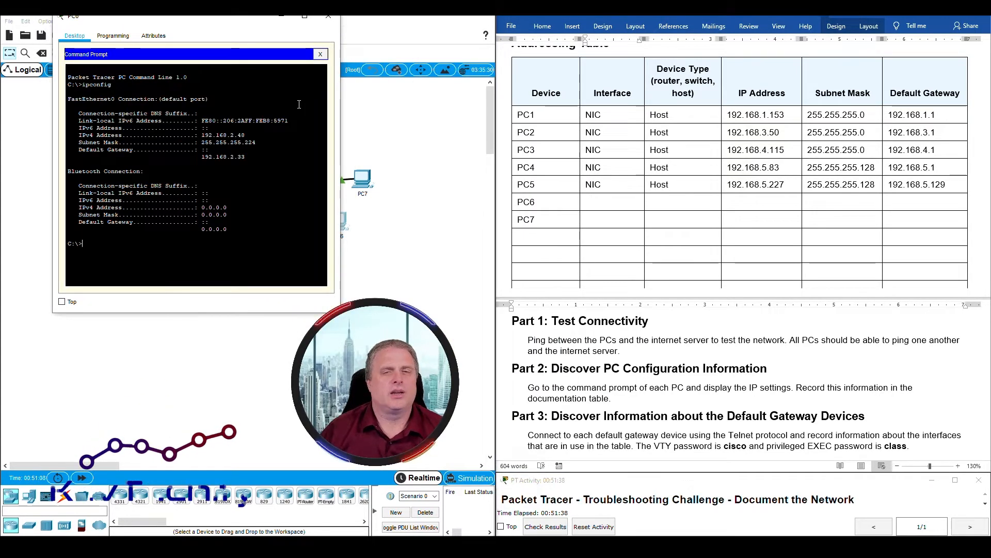
- Fill PC6's table row: NIC, Host, 192.168.2.48, 255.255.255.224, gateway 192.168.2.33
left_click(594, 211)
type("NIC")
key("Tab")
type("Host")
key("Tab")
type("192.168.")
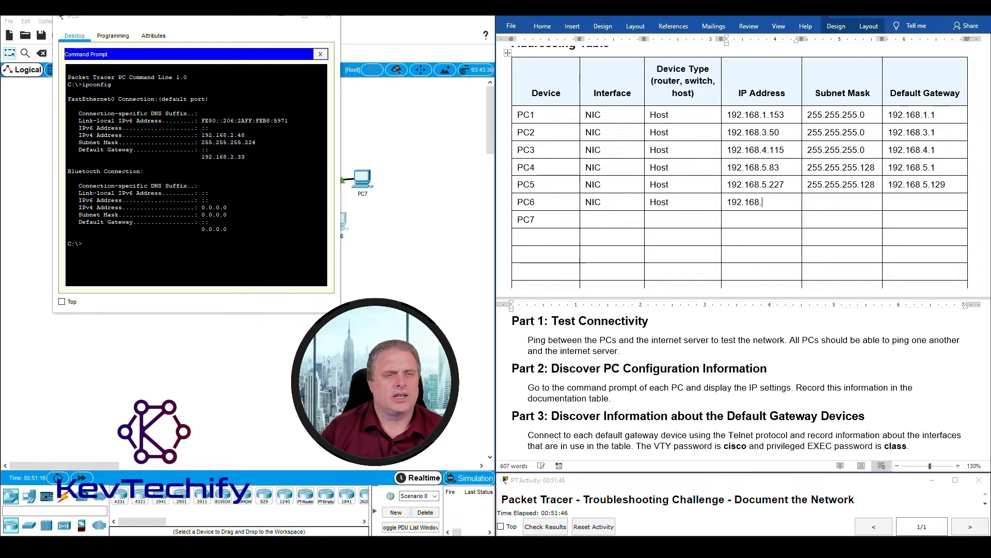
type("2.48")
key("Tab")
type("255.255.255.224")
key("Tab")
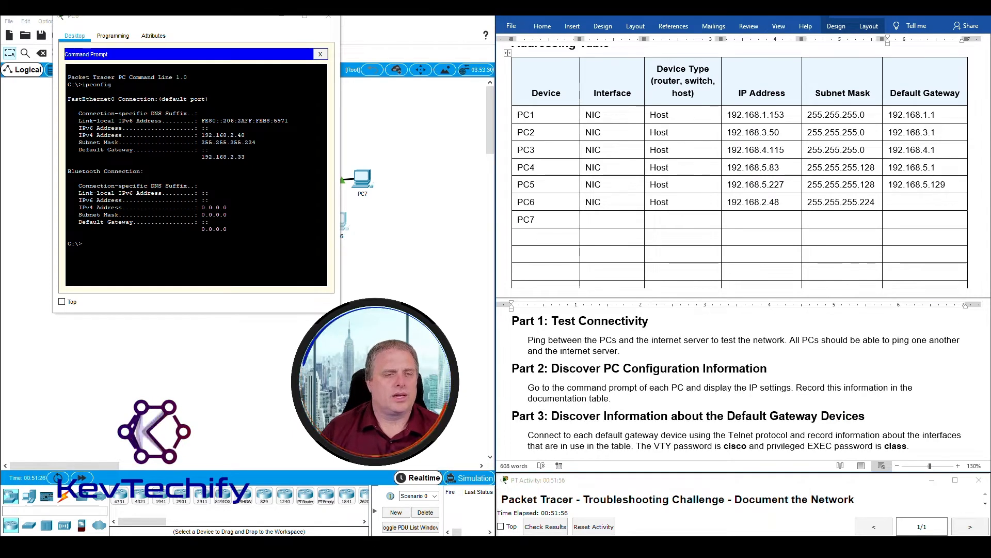
type("192.168.2.33")
key("Tab")
key("Tab")
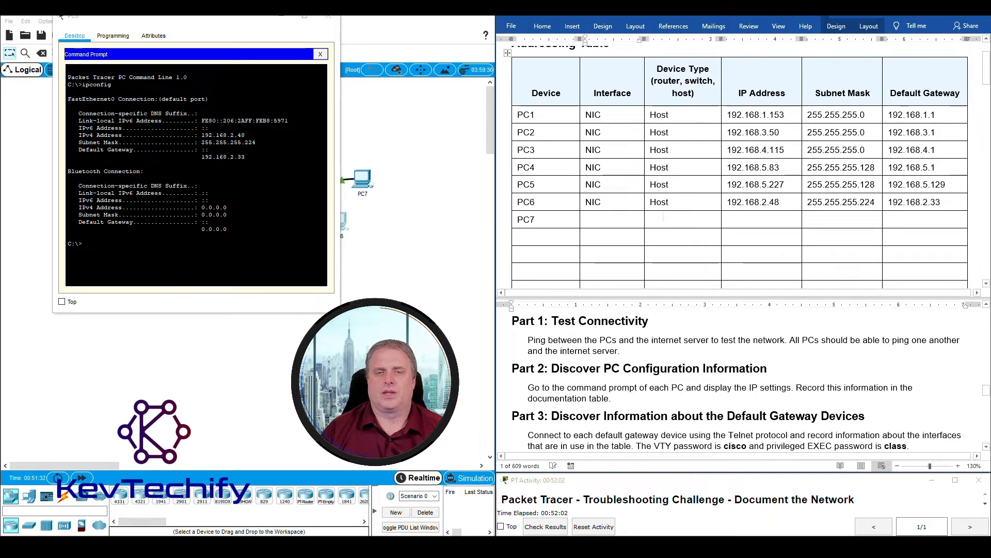
- Close PC6, then run ipconfig in PC7's command prompt to view its IP settings
left_click(281, 17)
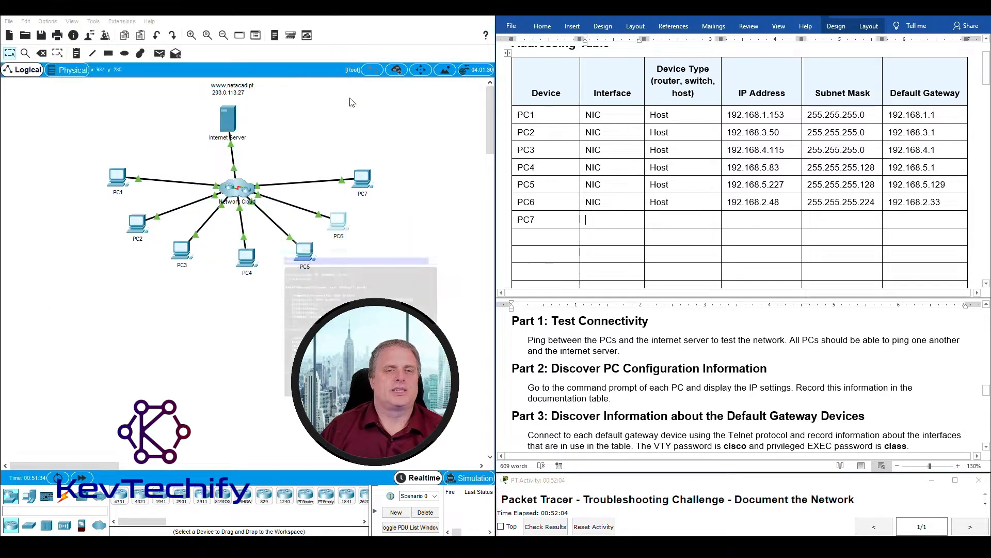
left_click(362, 178)
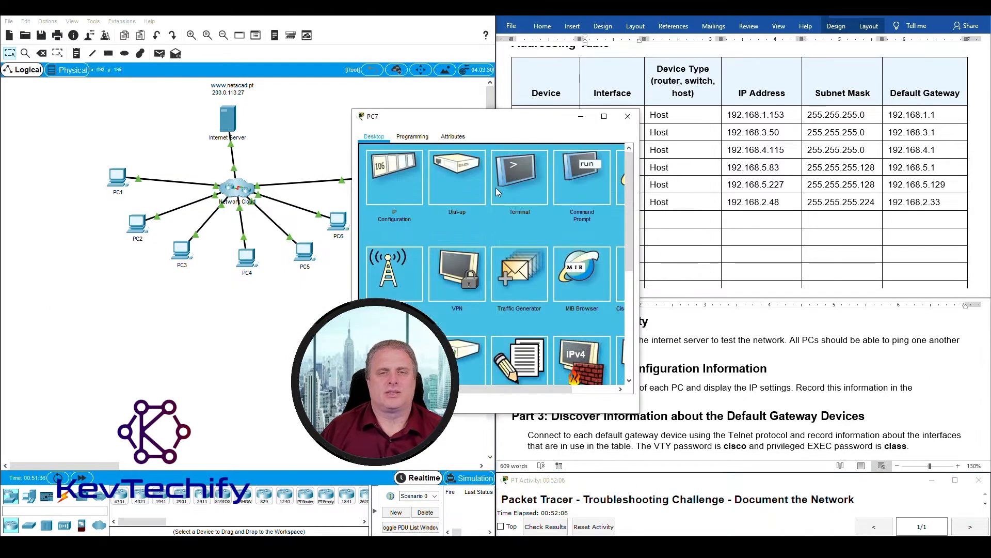
left_click(602, 179)
left_click_drag(546, 120, 431, 54)
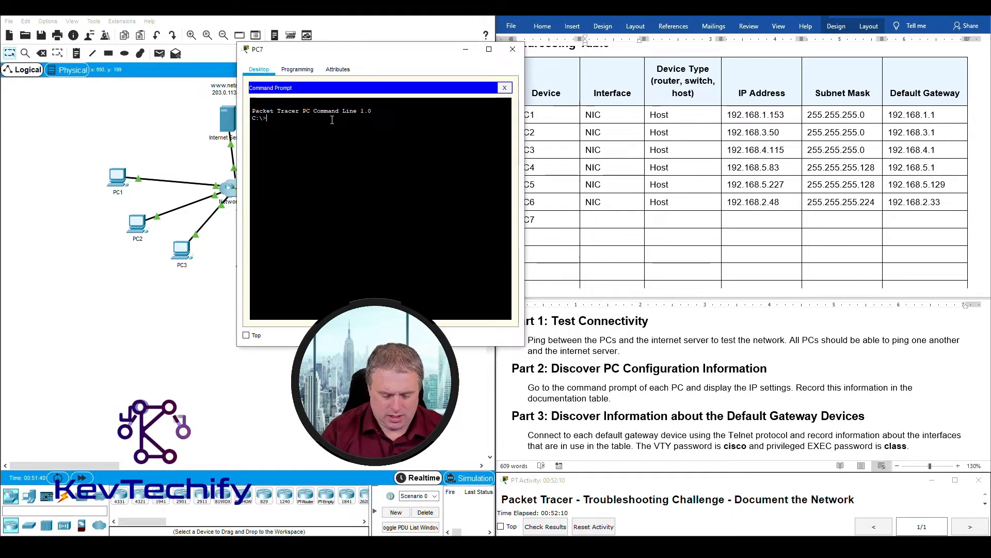
type("ipconfig")
key("Return")
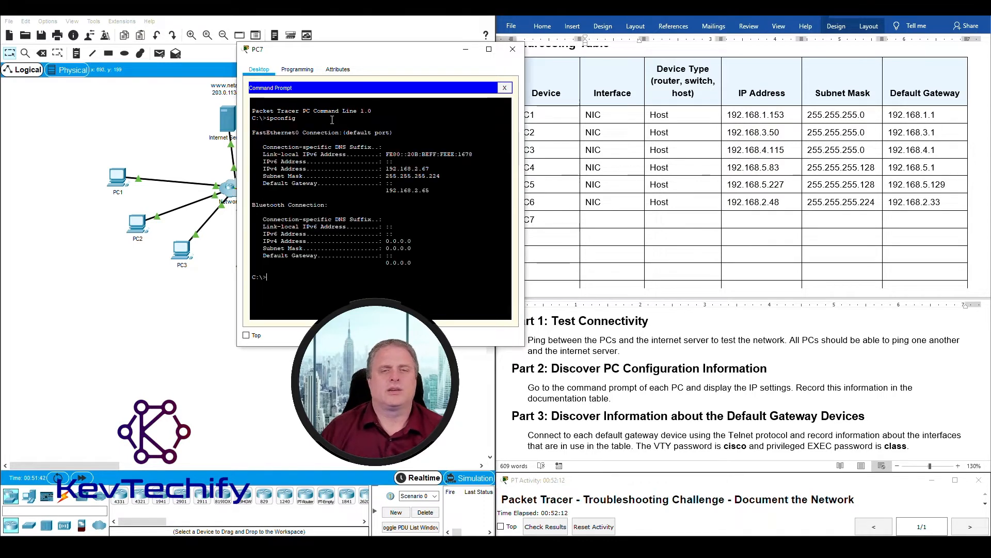
- Fill PC7's row with NIC, Host, 192.168.2.67, 255.255.255.224, gateway 192.168.2.65, then close PC7
left_click(604, 220)
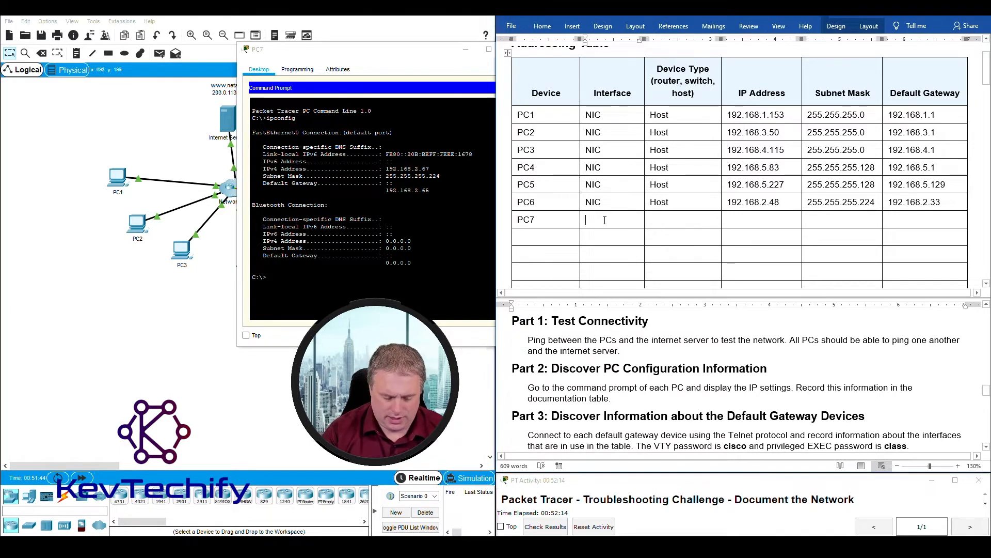
type("NIC")
key("Tab")
type("Hos")
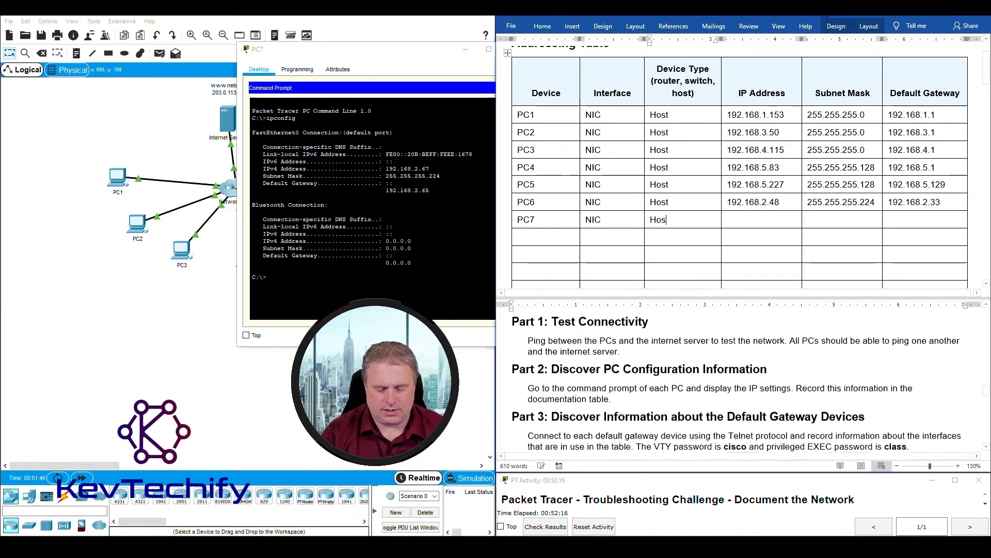
type("t")
key("Tab")
type("192.168.2.67")
key("Tab")
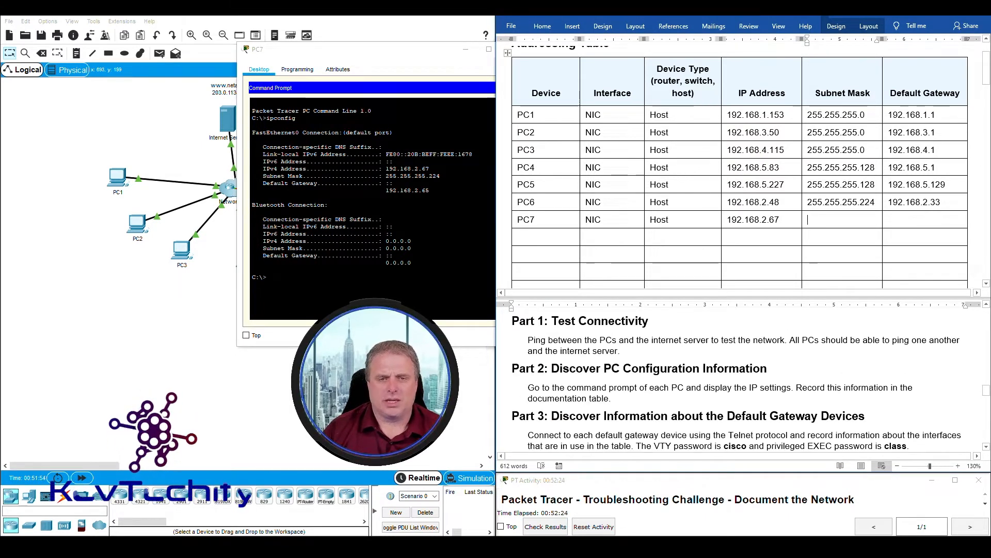
type("255.255.255.224")
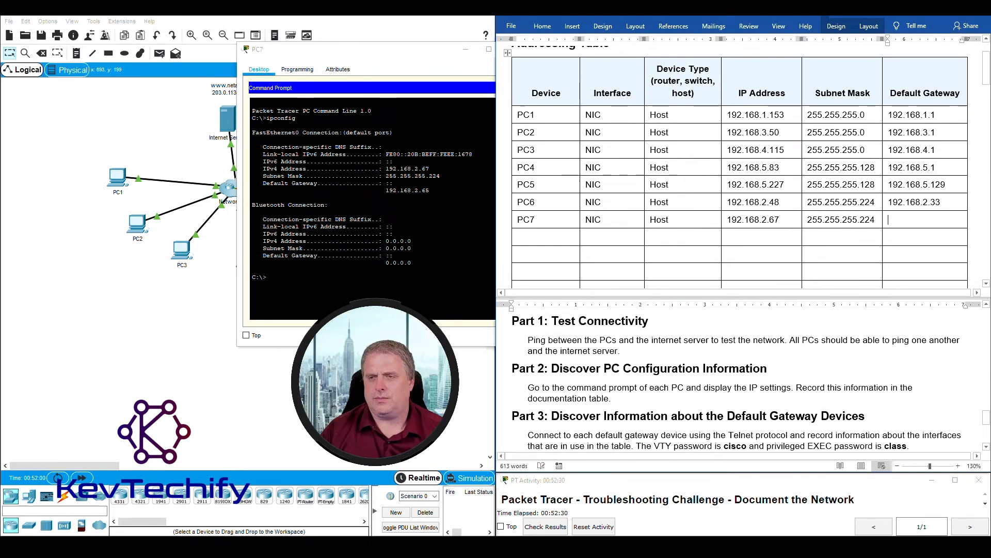
type("192")
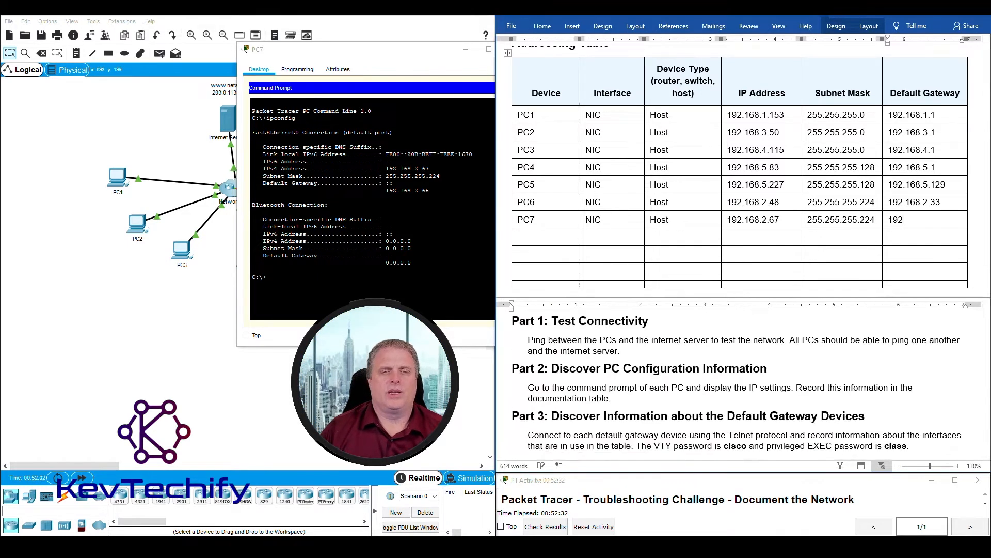
type(".168.2")
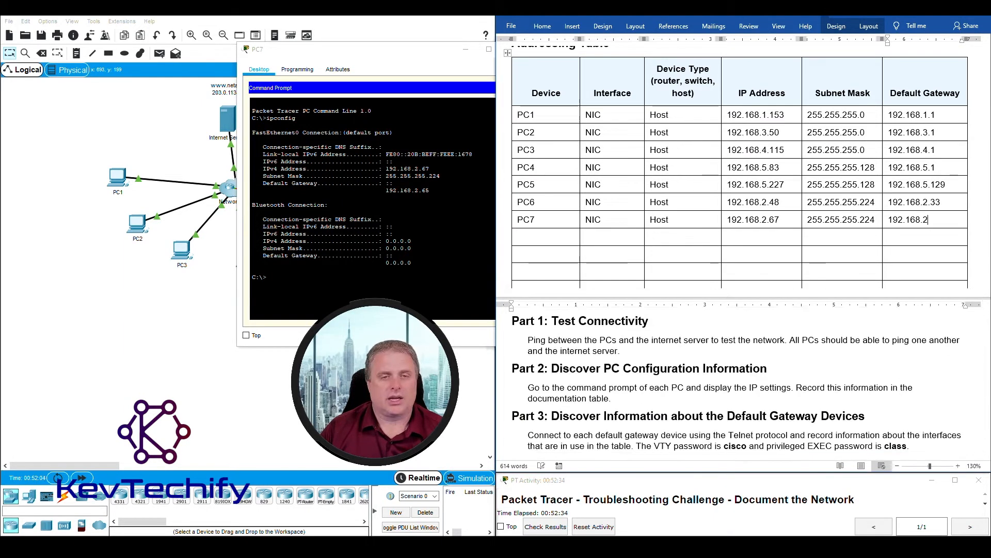
type(".65")
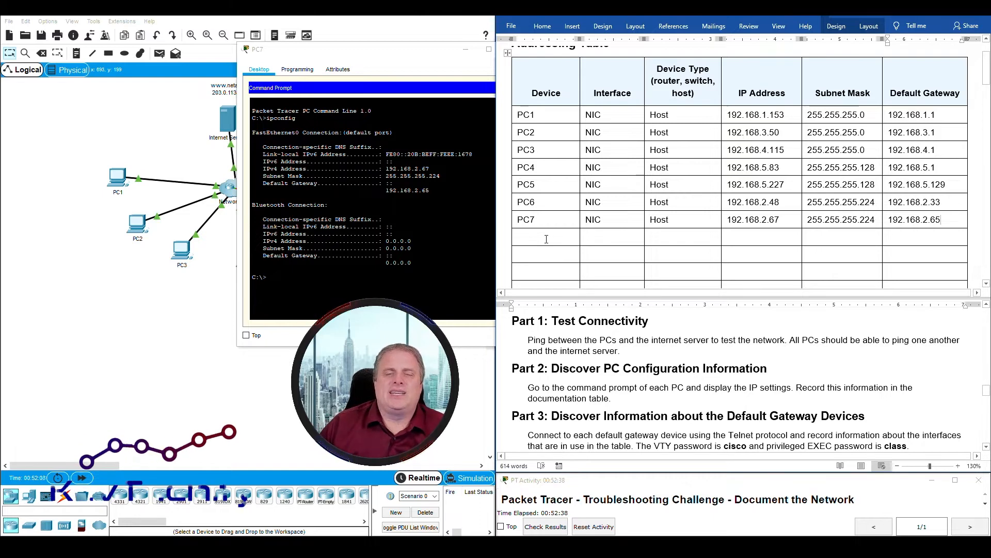
left_click(428, 54)
left_click(513, 49)
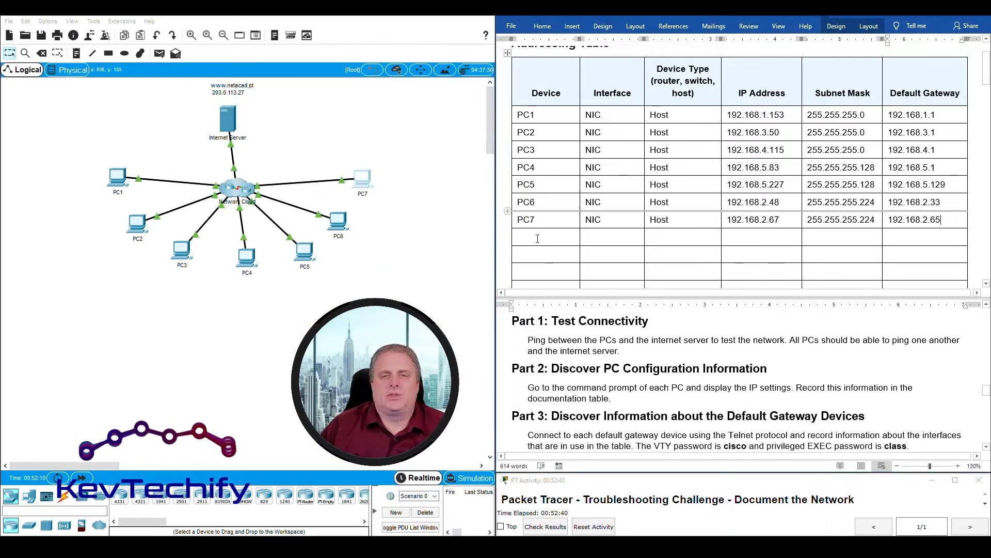
- From PC1's command prompt, ping PC2 at 192.168.3.50, copying the address from the table
left_click(800, 340)
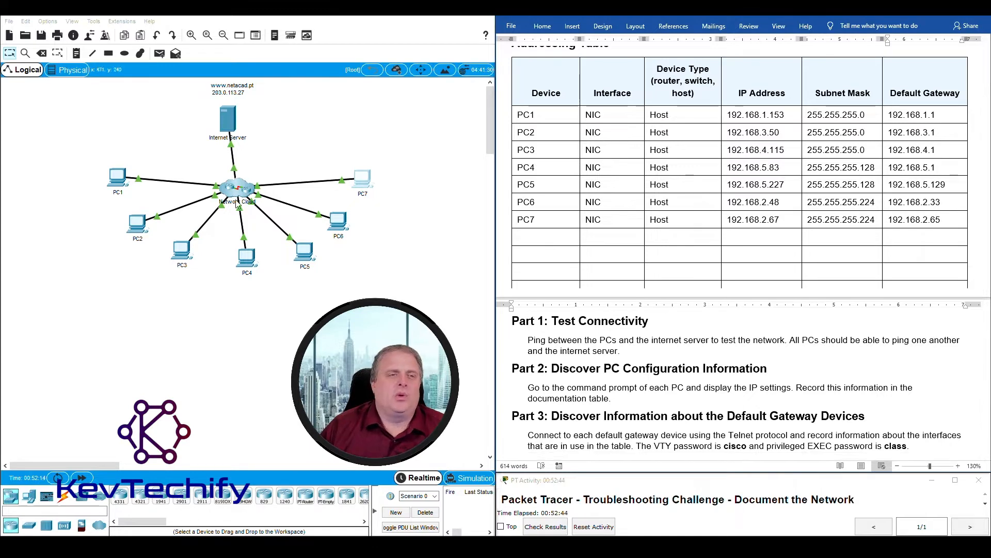
left_click(114, 180)
left_click_drag(264, 21, 275, 25)
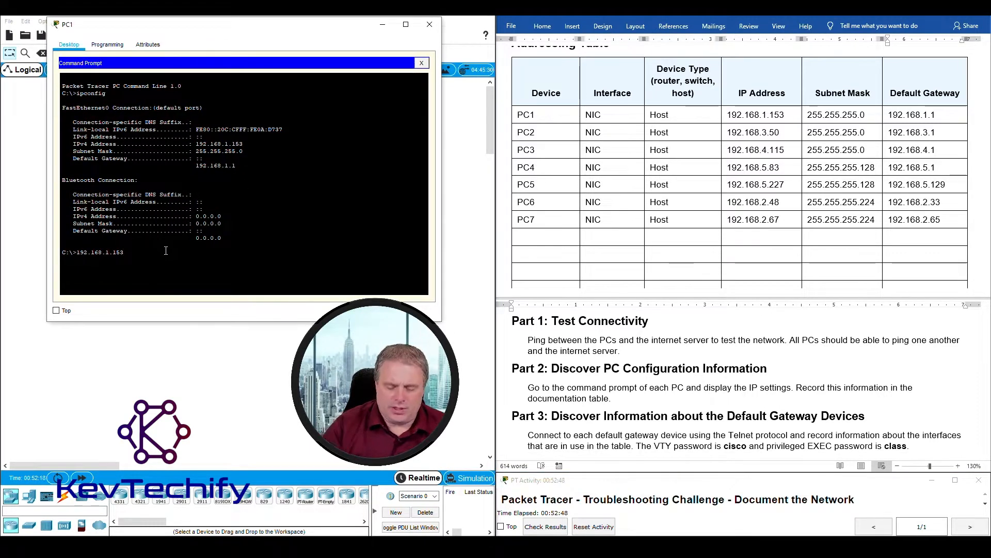
key("Return")
key("Return")
key("Return")
key("Return")
key("Return")
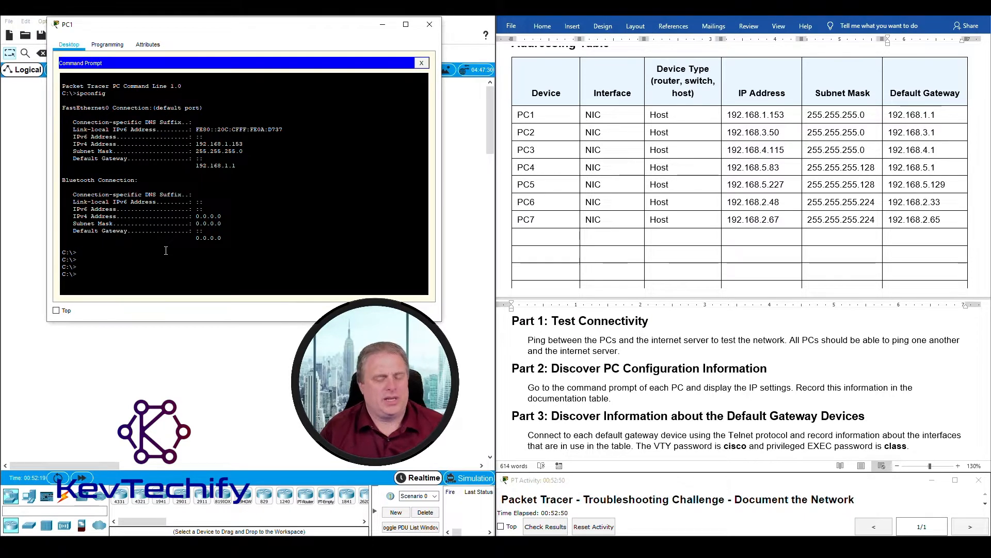
type("ping")
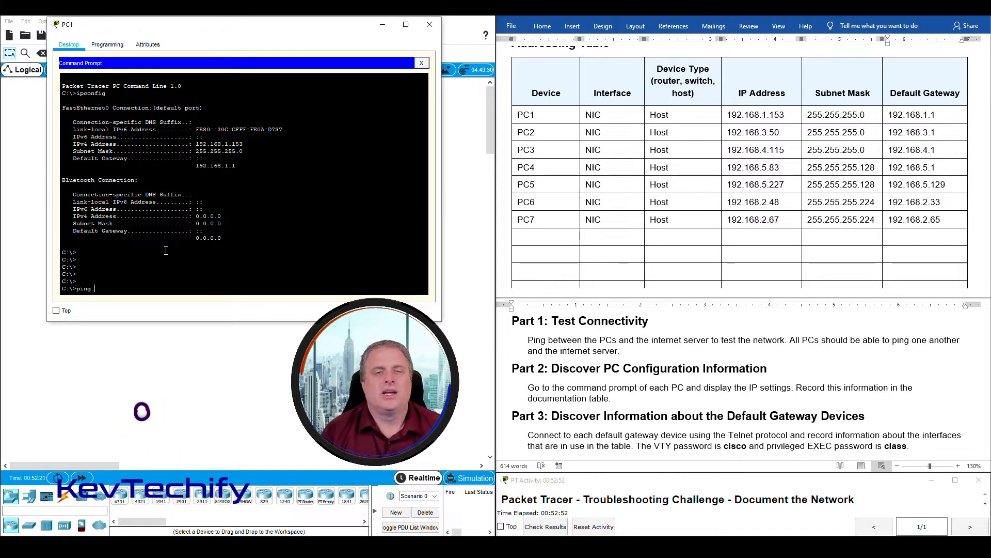
key("alt+Tab")
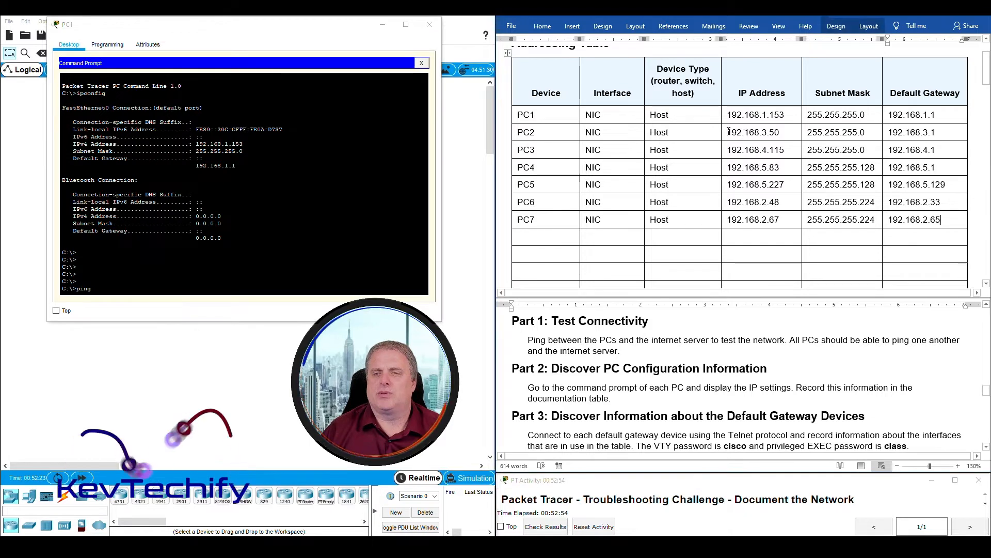
left_click_drag(729, 131, 779, 132)
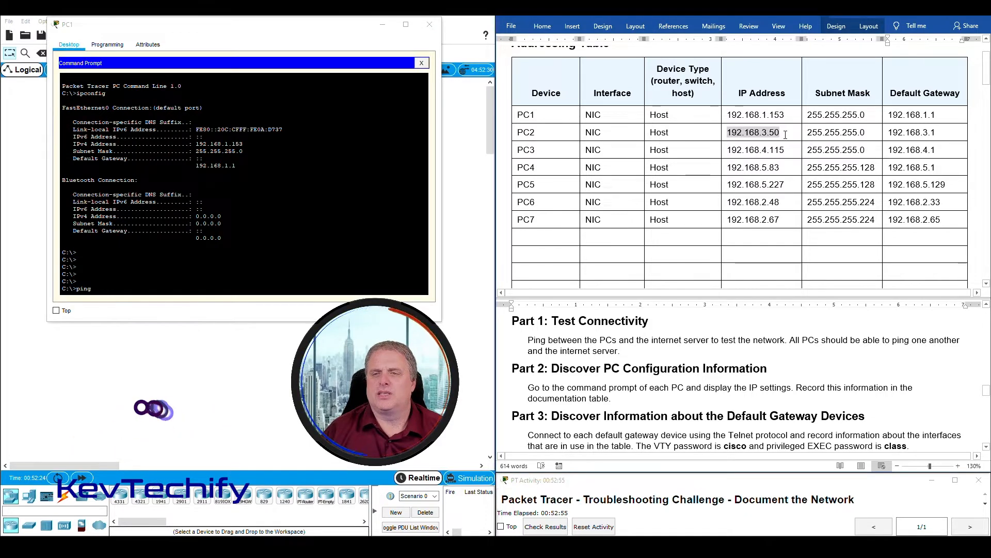
left_click(125, 288)
type("ping 192.168.3.5")
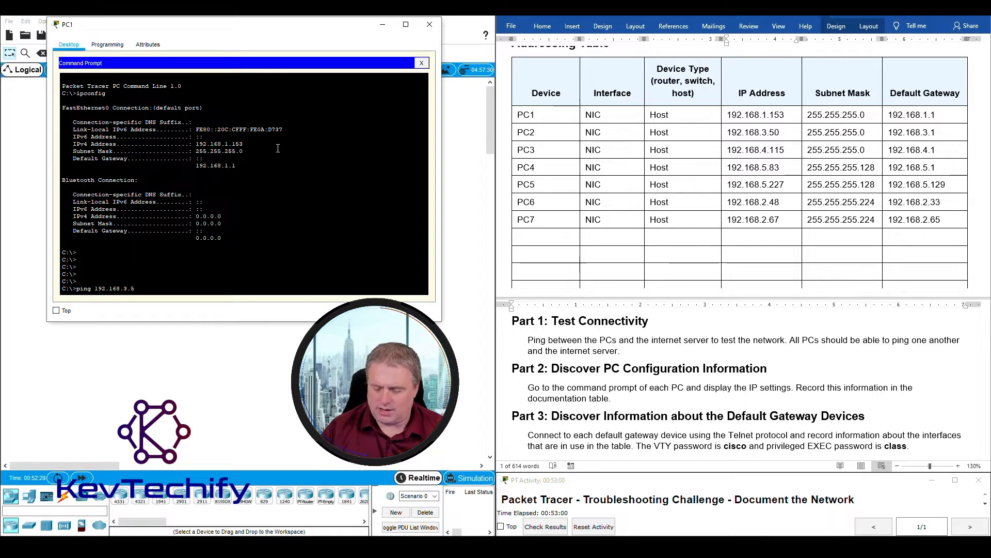
type("0")
key("Return")
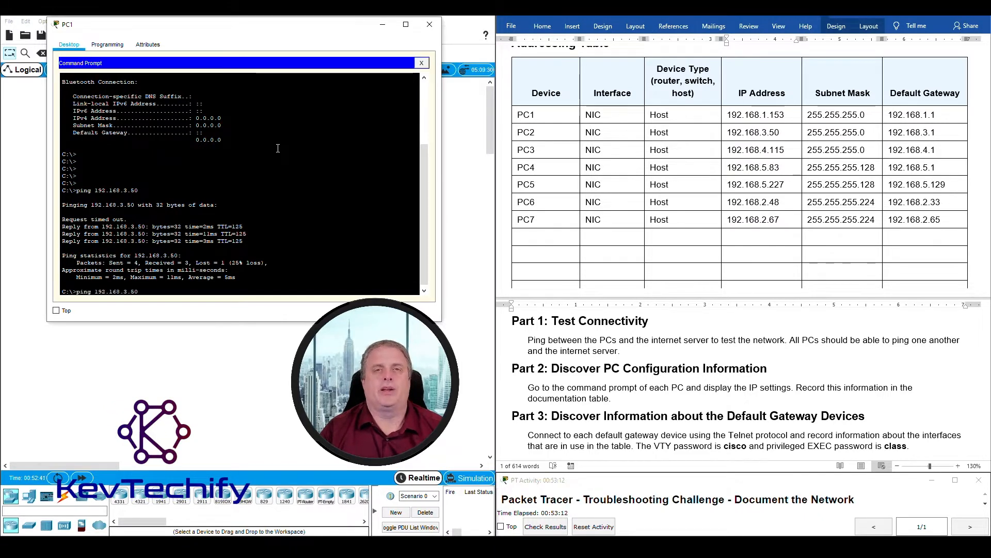
- Repeat the ping to 192.168.3.50, then enter ping 192.168.4.115 for PC3
key("Up")
key("Return")
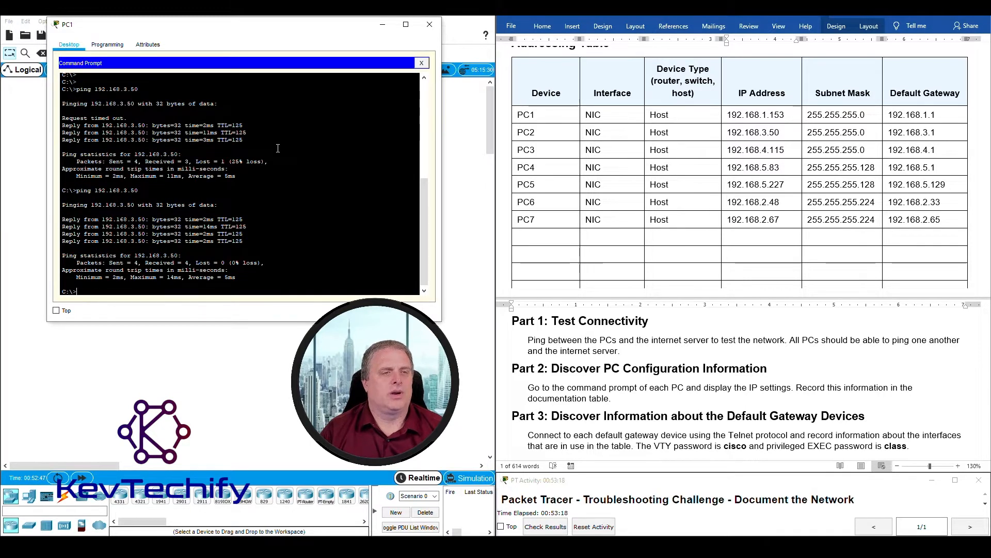
key("Return")
key("Return")
key("Return")
key("Return")
key("Return")
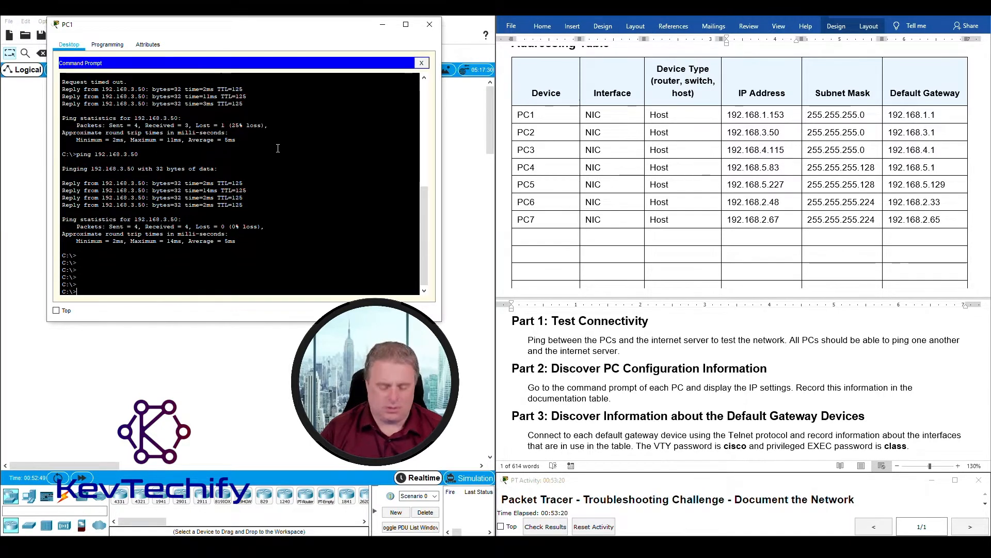
type("ping 192")
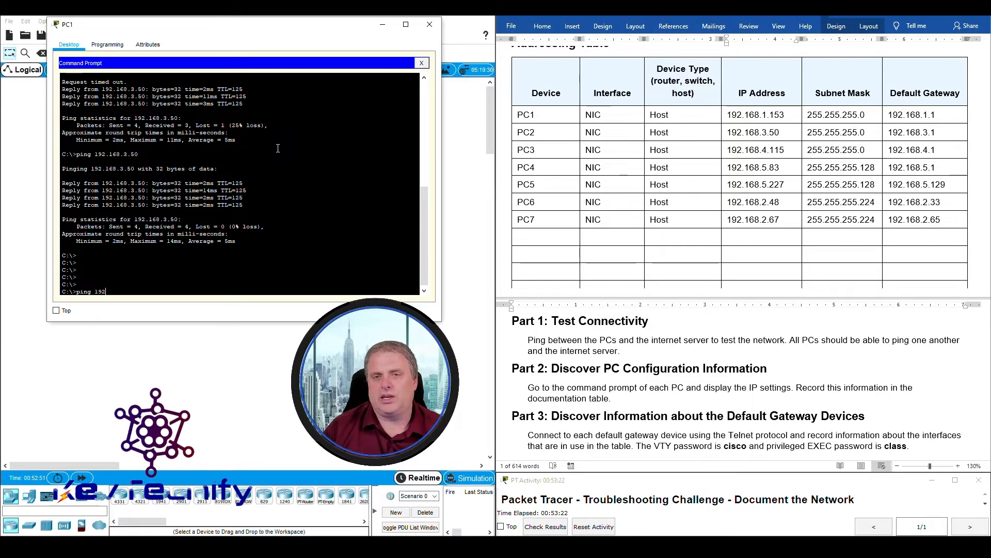
type(".168.4.11")
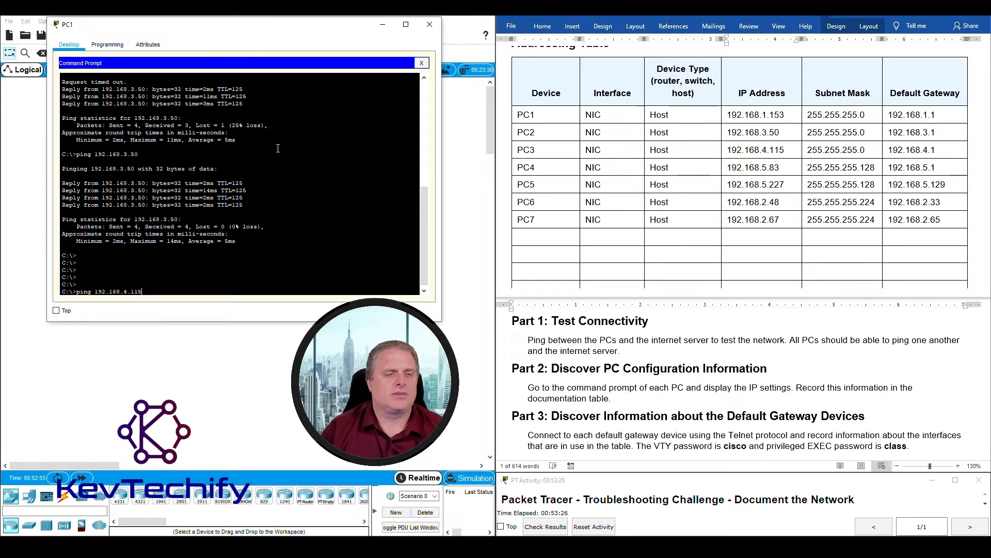
type("5")
- Ping PC3 at 192.168.4.115 and PC4 at 192.168.5.83, twice each
key("Return")
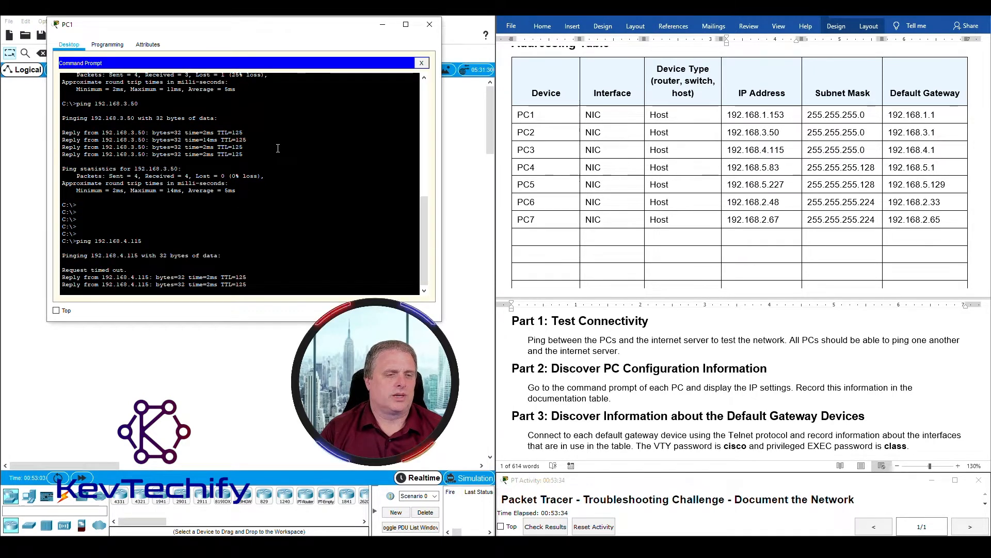
key("Up")
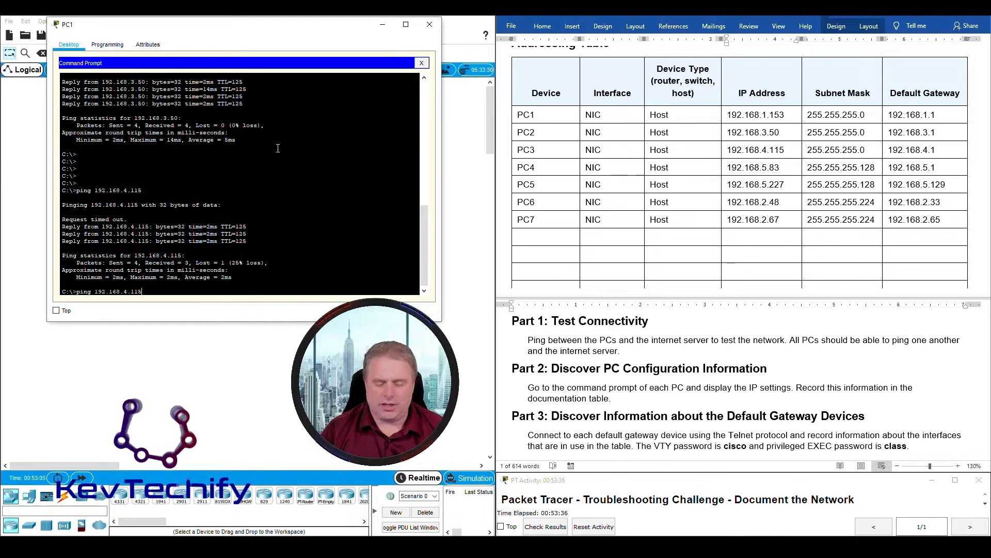
key("Return")
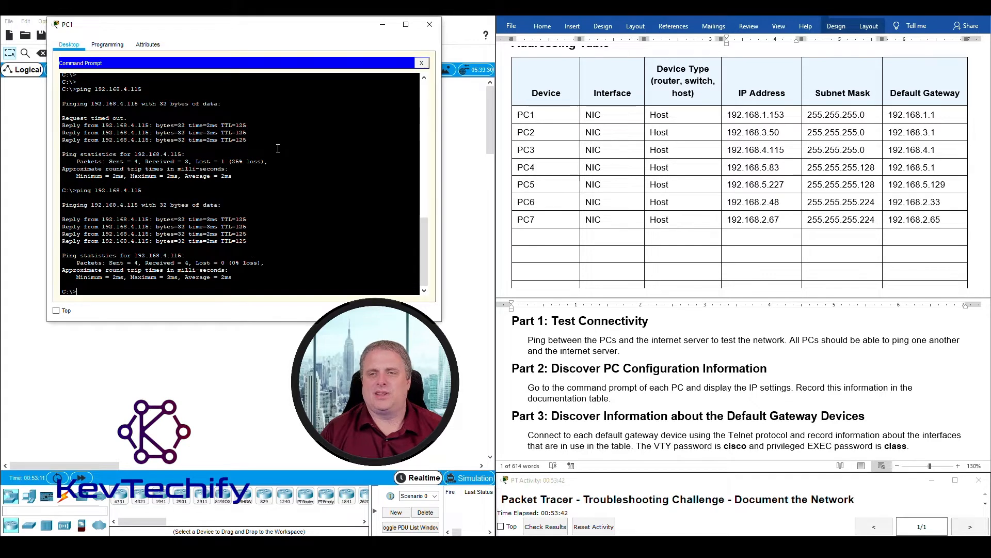
key("Return")
key("Return")
key("Return")
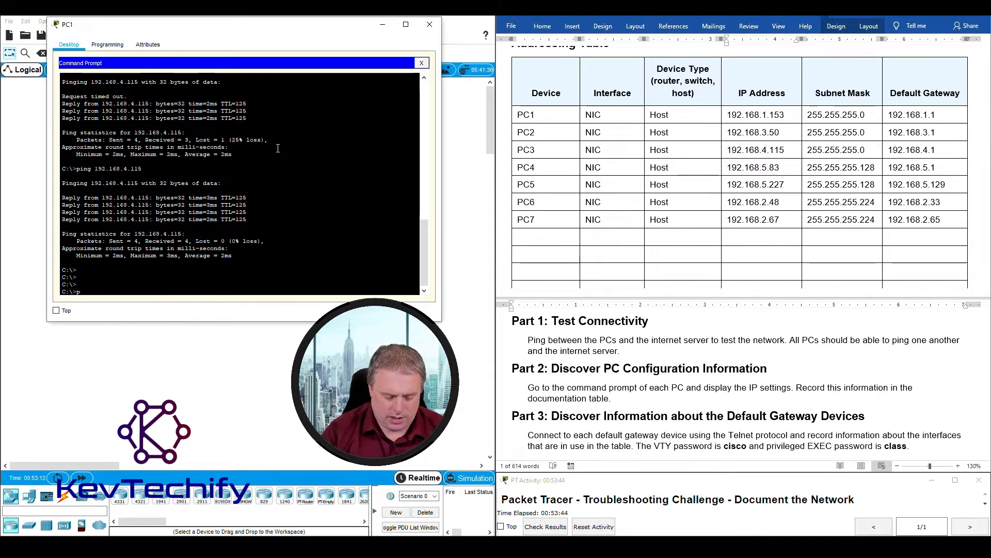
type("ping 192.168")
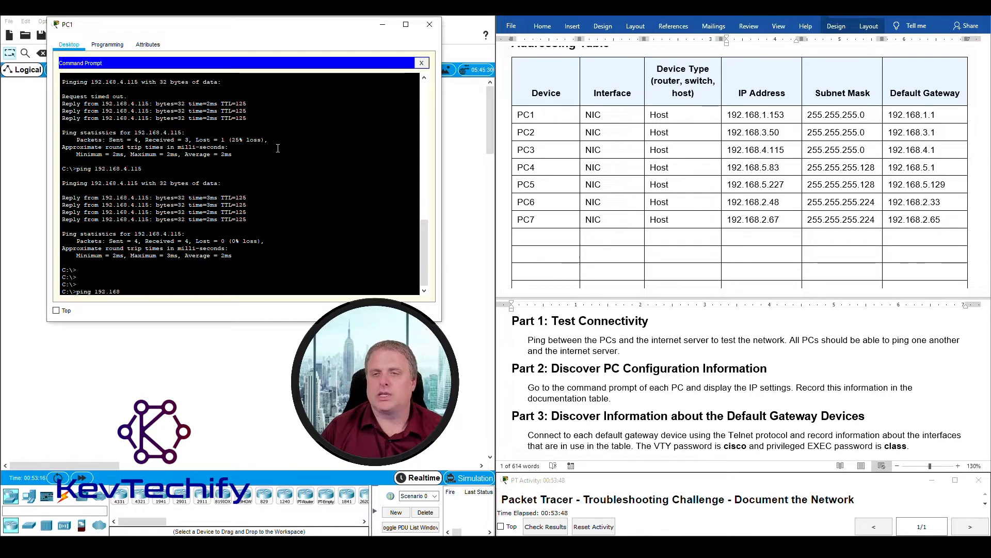
type(".5.")
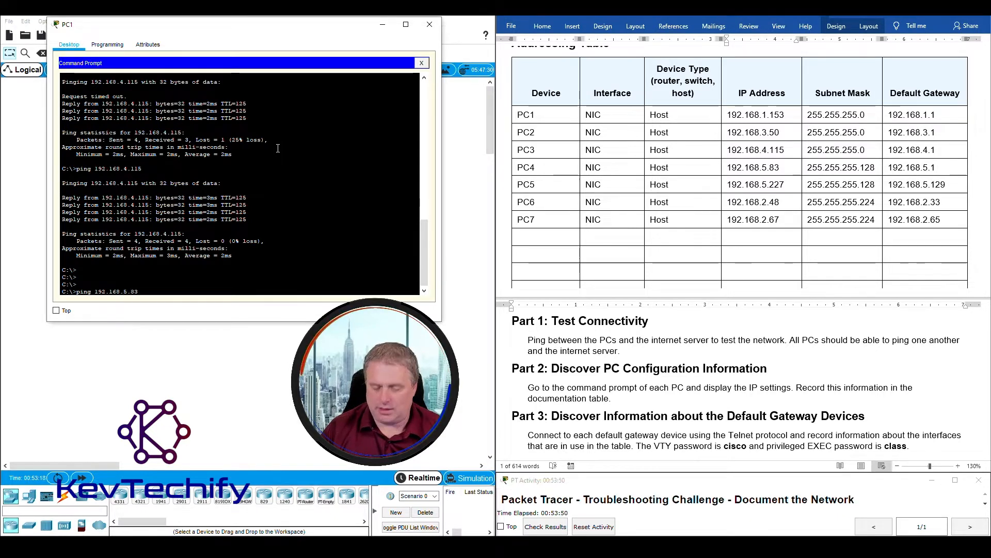
type("83")
key("Return")
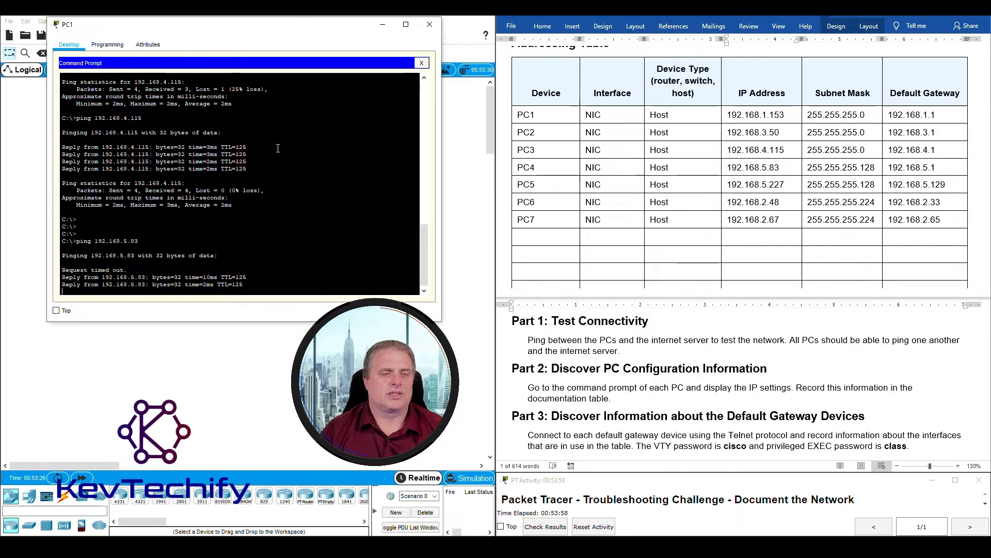
key("Up")
key("Return")
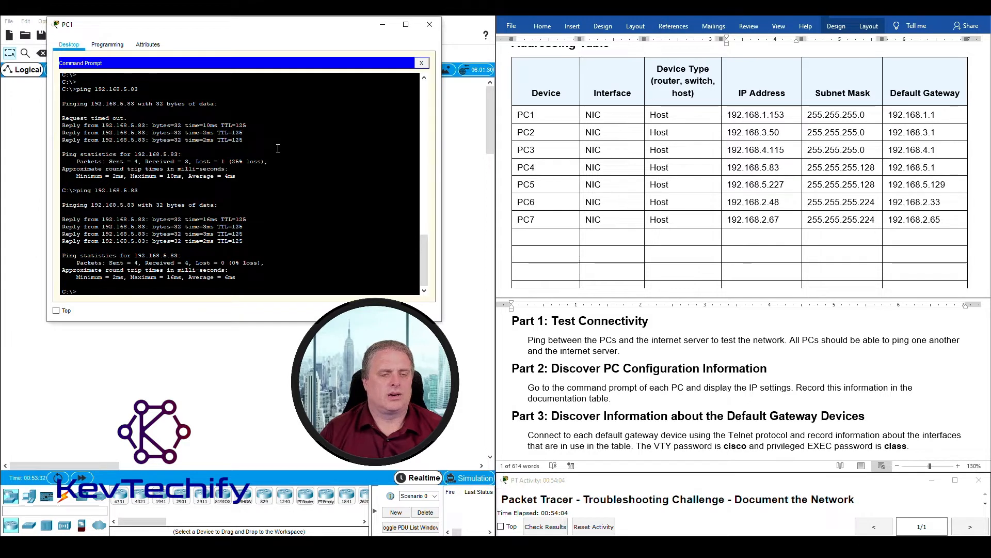
- Ping PC5 at 192.168.5.227 and PC6 at 192.168.2.48, twice each
key("Return")
key("Return")
key("Return")
key("Return")
key("Return")
type("ping 192.")
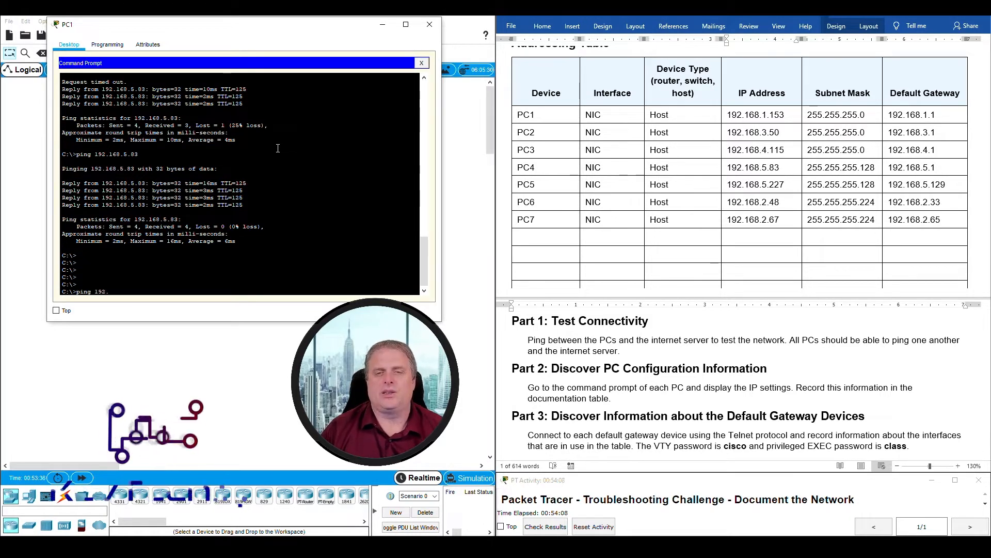
type("168.")
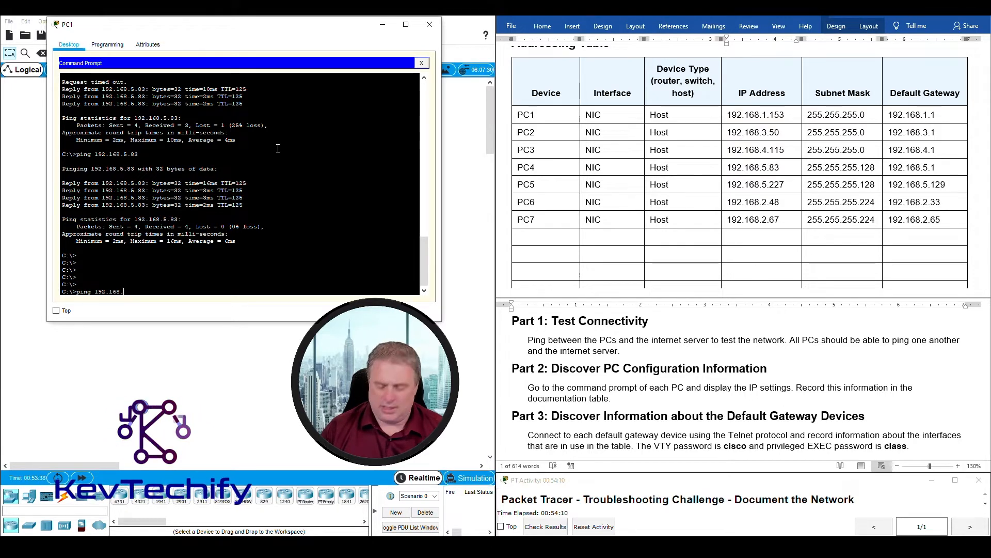
type("5.22")
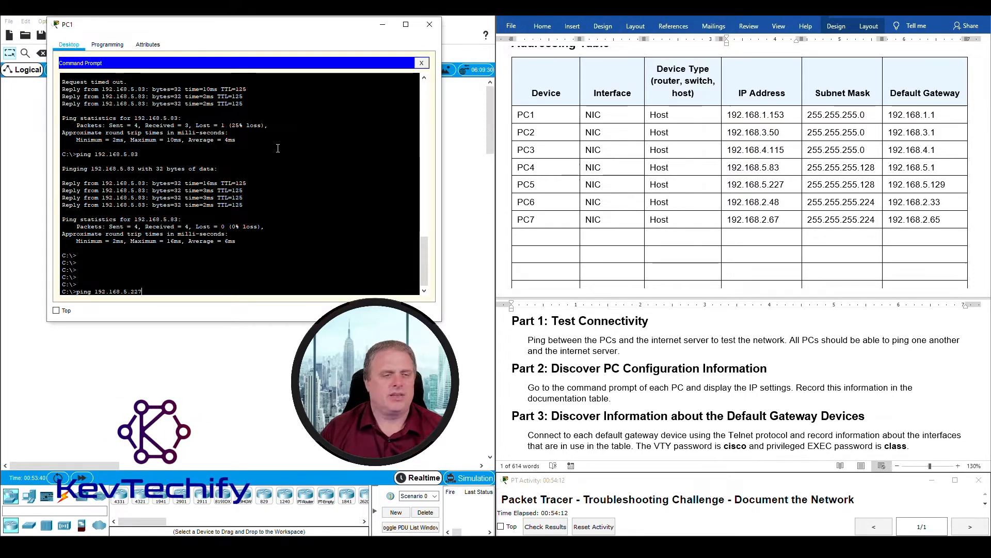
type("7")
key("Return")
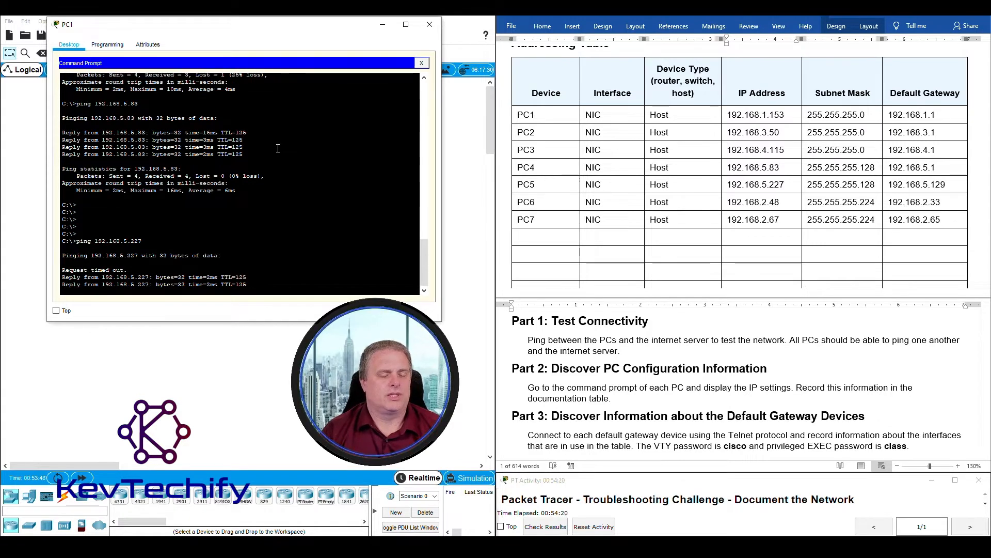
key("Return")
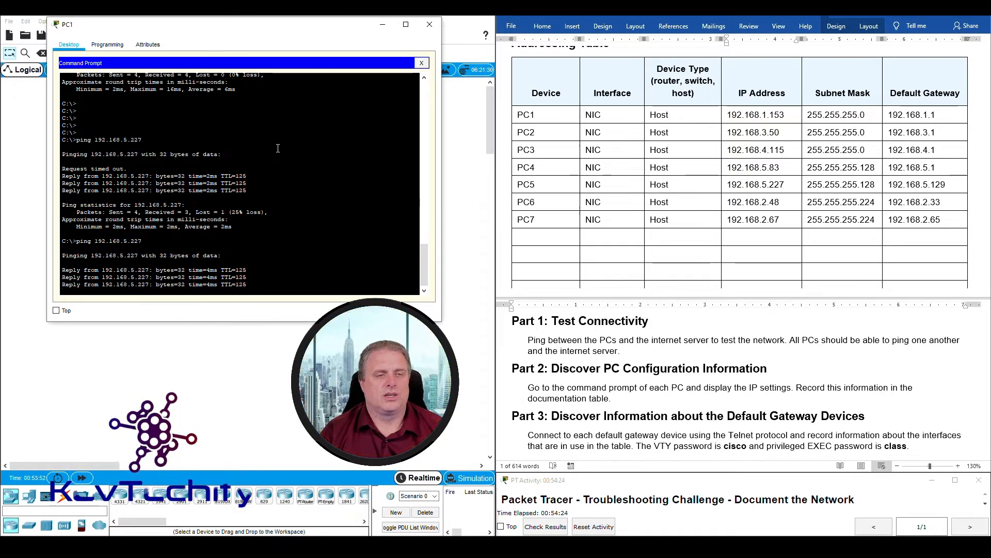
key("Return")
key("Return")
key("Return")
key("Return")
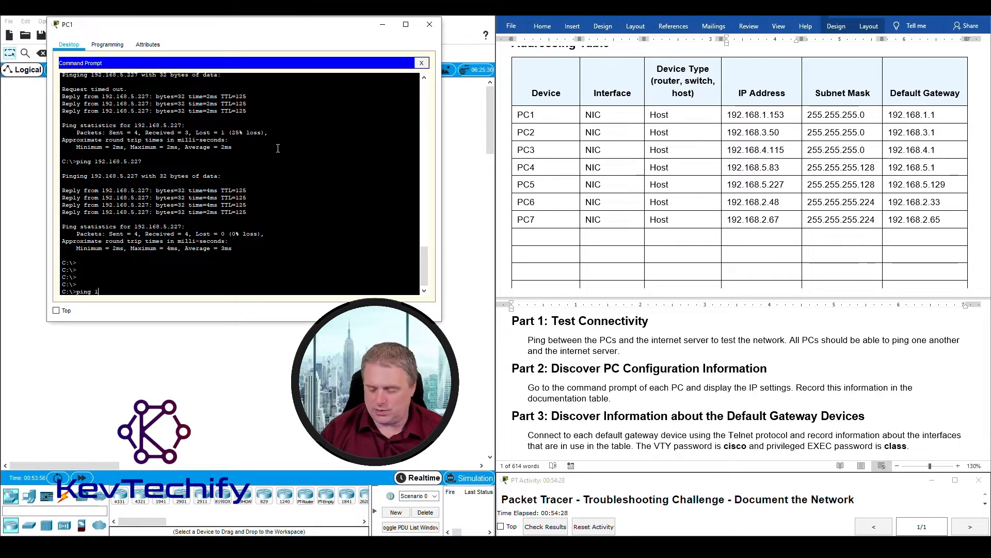
type("ping 192.168.2")
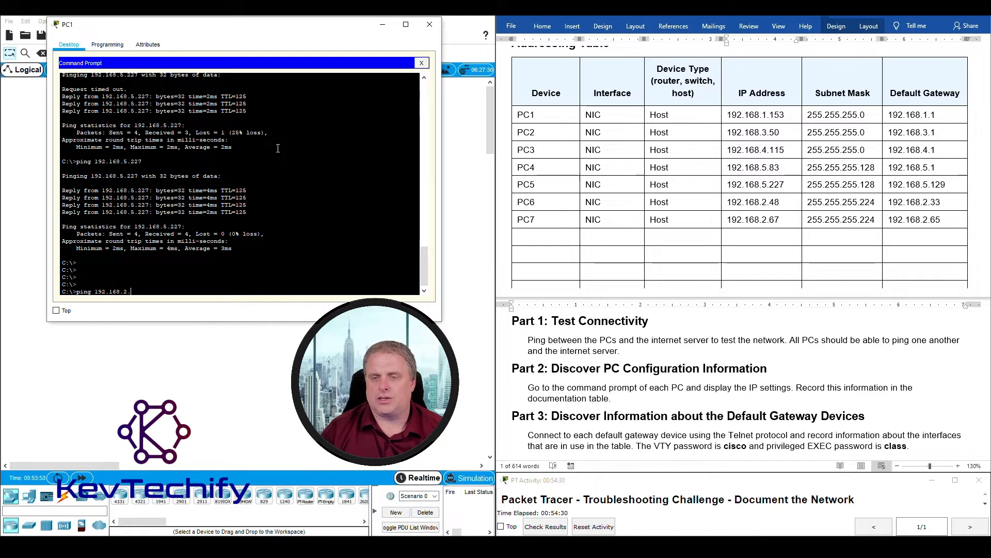
type(".48")
key("Return")
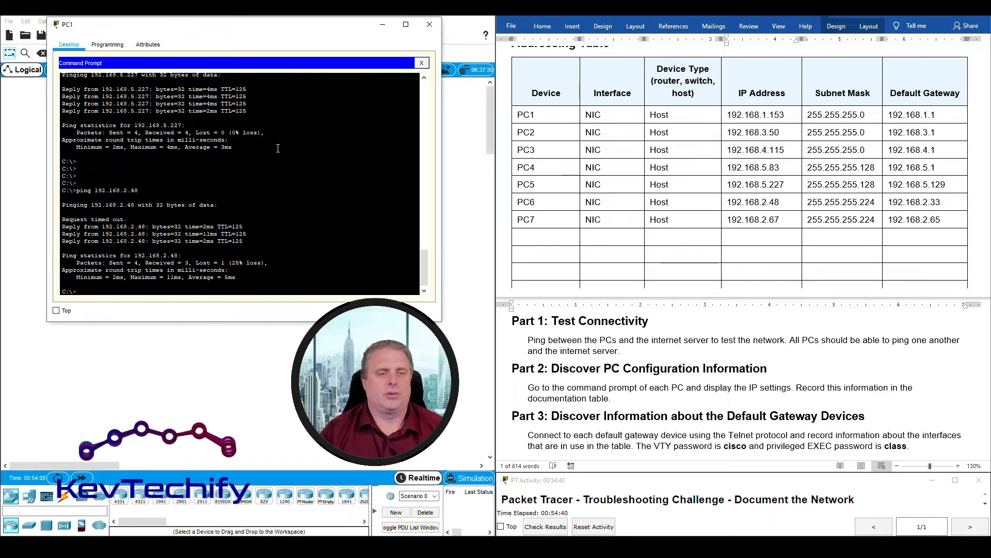
key("Up")
key("Return")
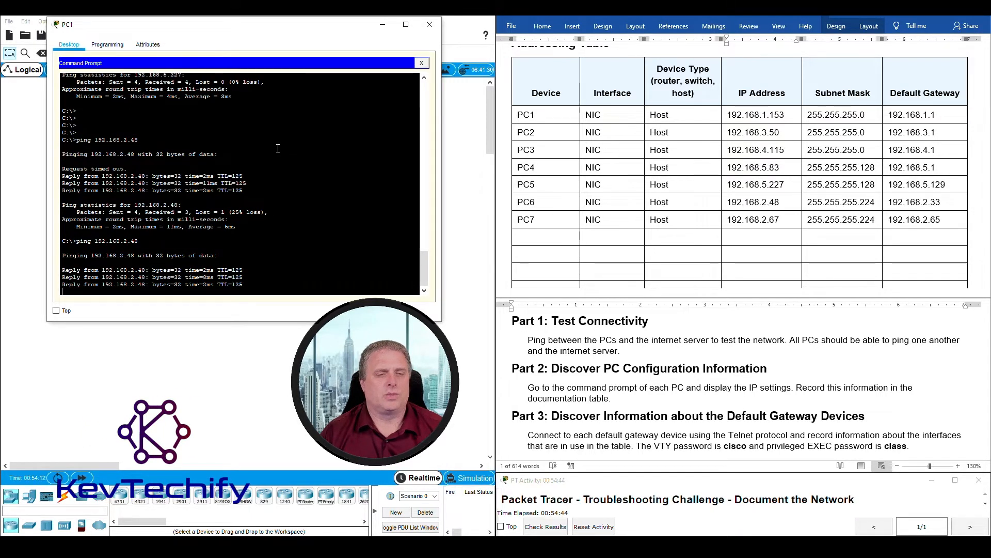
- Ping PC7 at 192.168.2.67 twice, then shift PC1's window right to reveal the topology
key("Return")
key("Return")
key("Return")
key("Return")
key("Return")
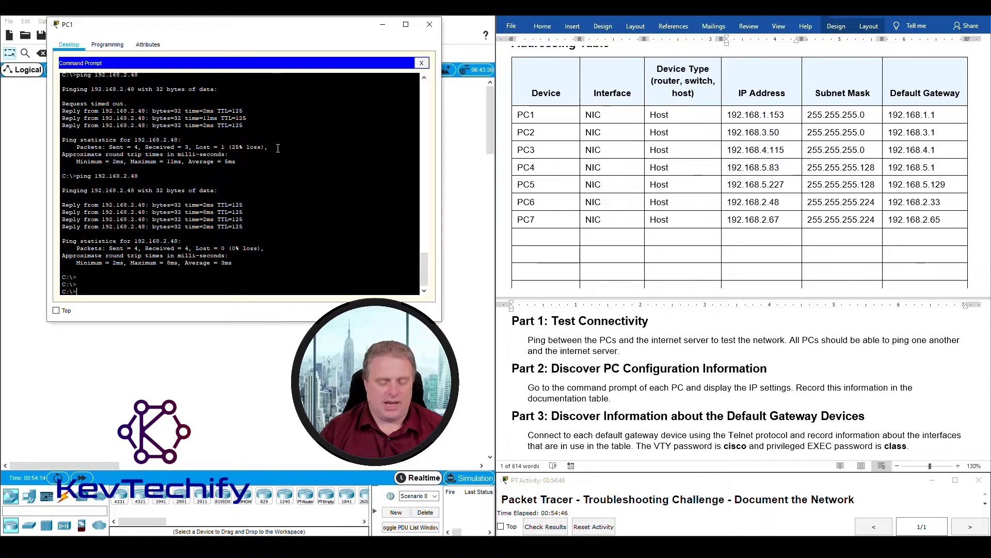
type("ping 192.168.2.67")
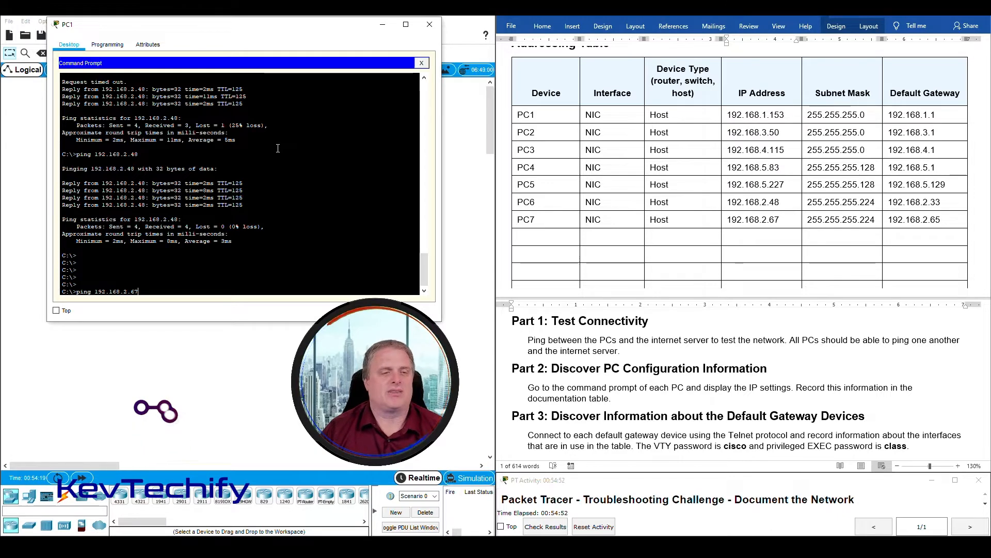
key("Return")
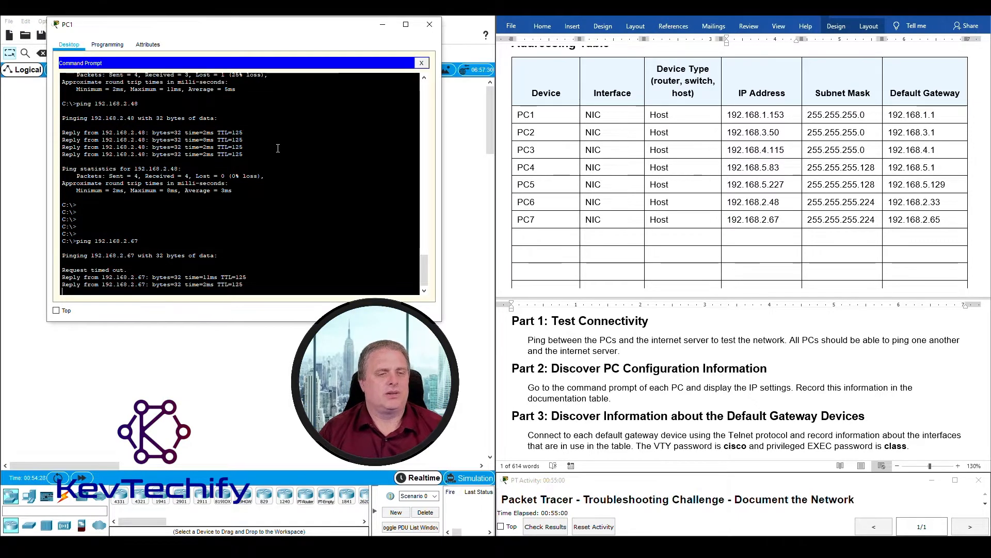
key("Up")
key("Return")
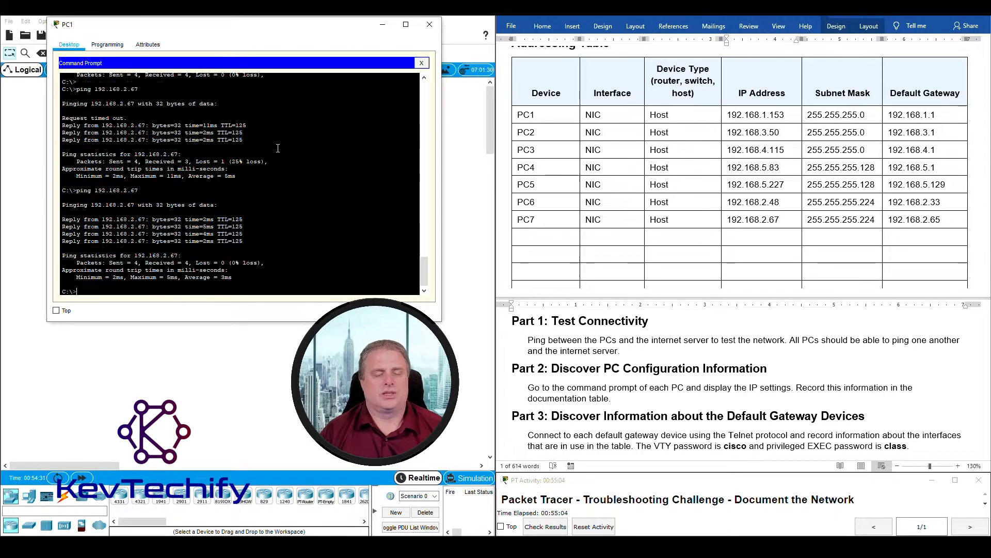
key("Return")
key("Return")
key("Return")
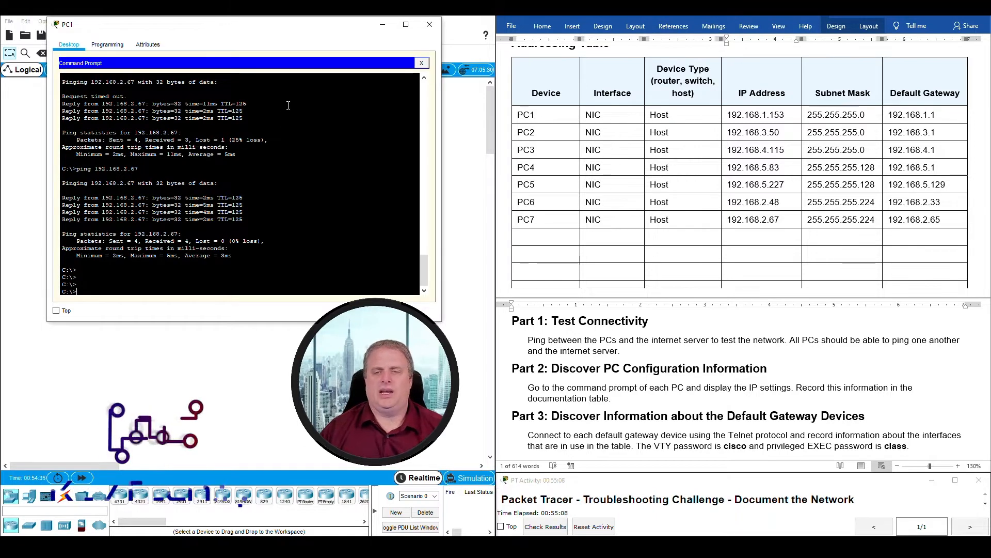
left_click_drag(236, 29, 549, 35)
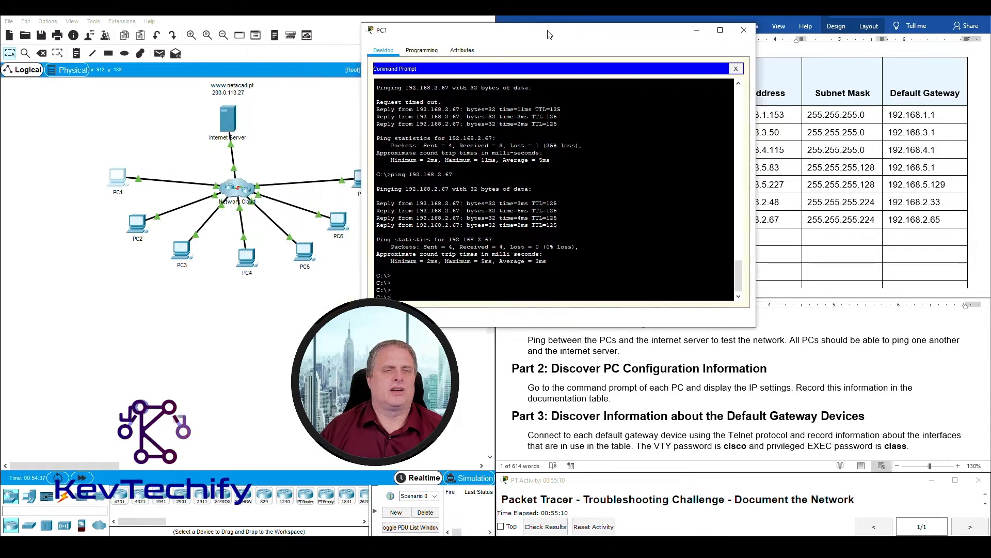
- Reposition PC1's window and ping the Internet Server at 203.0.113.27
left_click_drag(453, 33, 606, 27)
left_click_drag(305, 116, 173, 84)
left_click(581, 294)
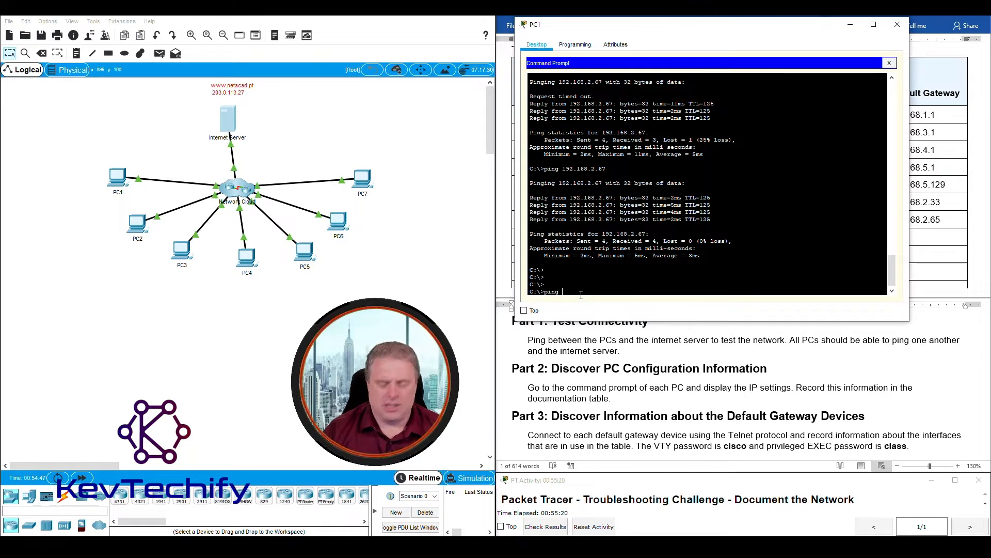
type("ping 203.0")
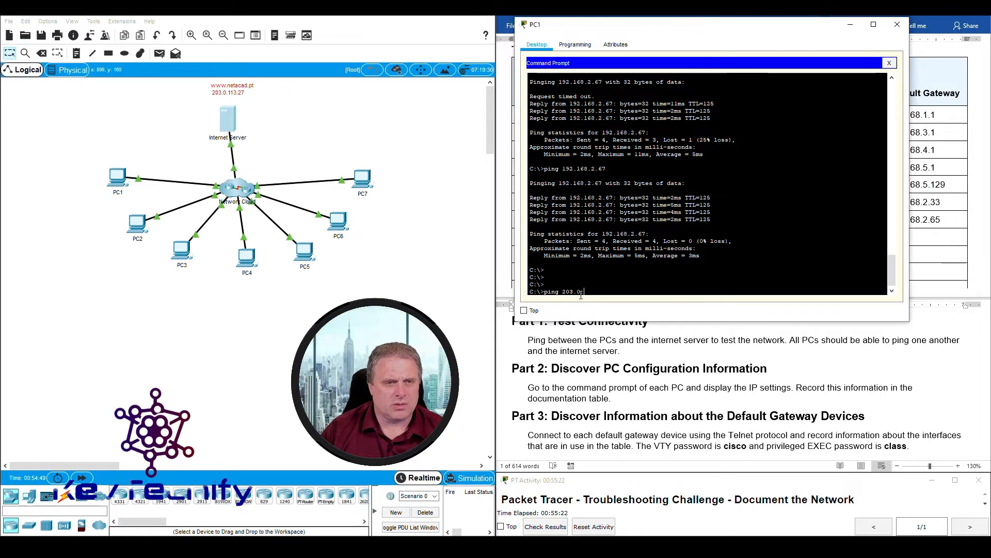
type(".113.27")
key("Return")
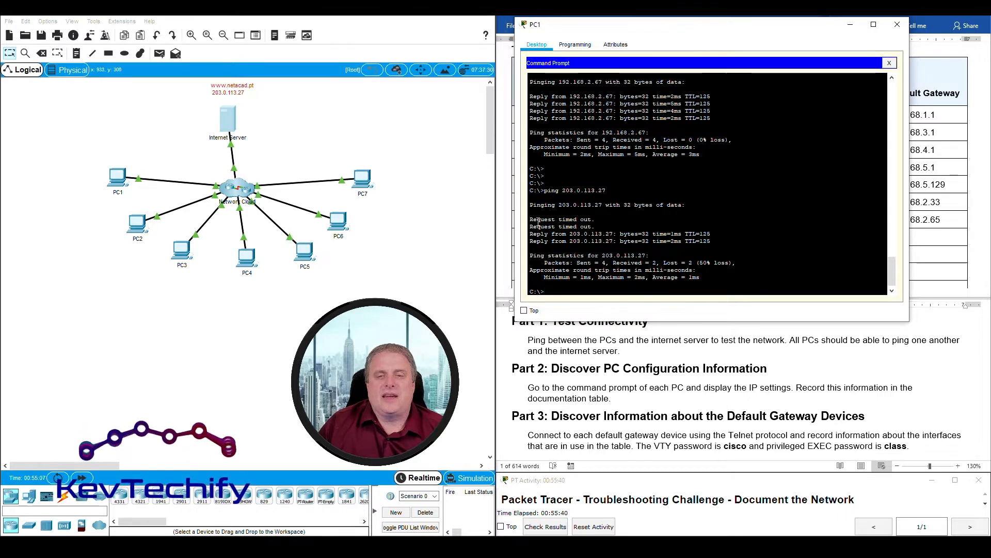
- Highlight the two timed-out requests and two replies, then repeat the ping to 203.0.113.27
left_click_drag(531, 219, 616, 226)
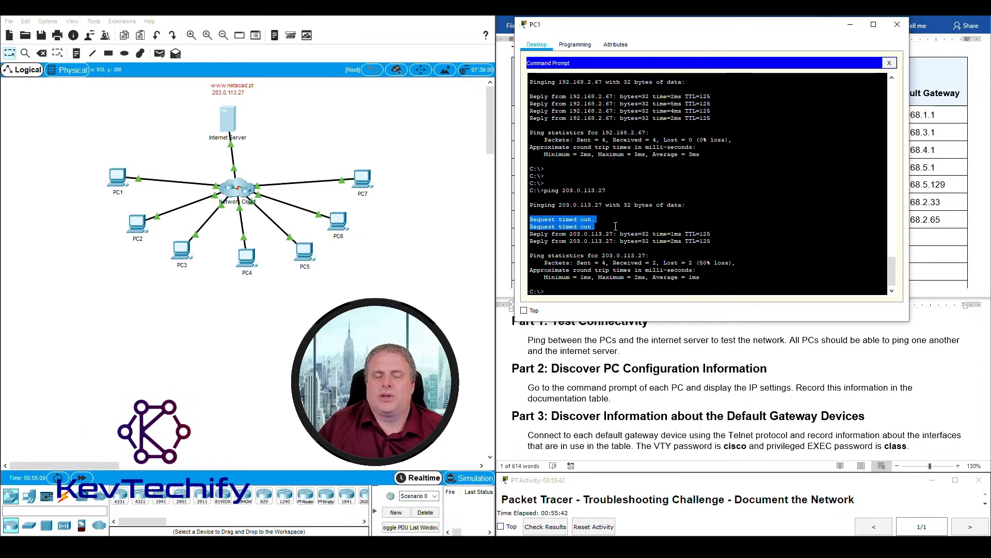
left_click_drag(533, 235, 728, 242)
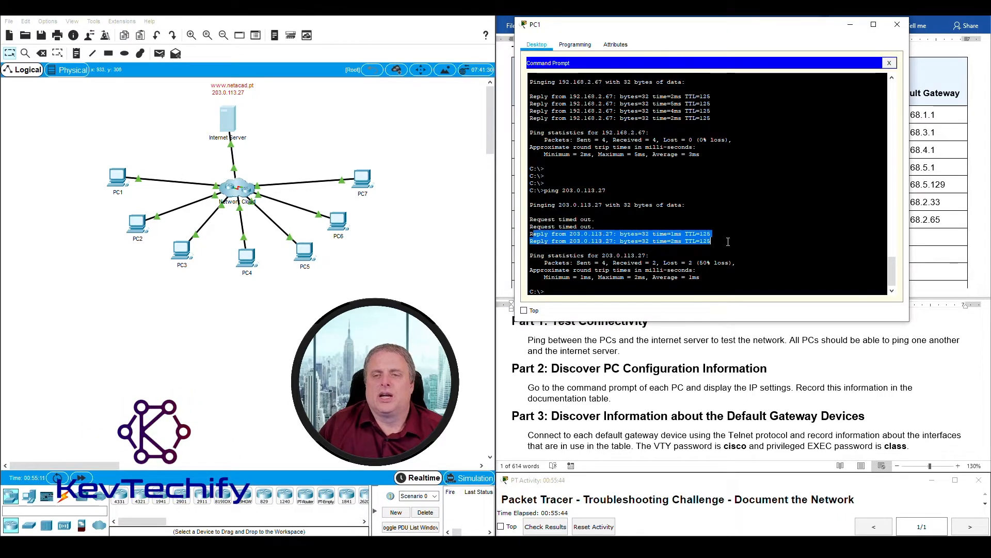
left_click(604, 291)
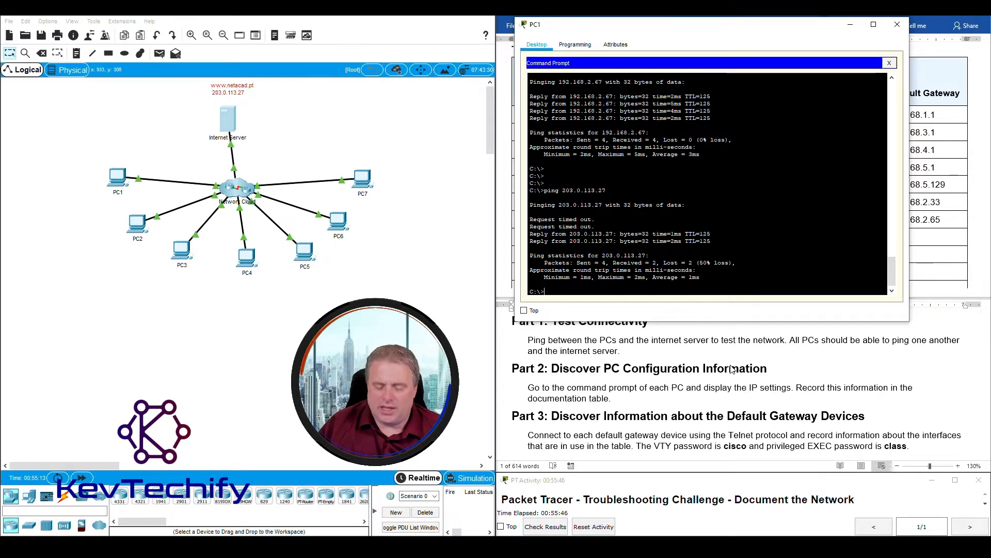
key("Up")
key("Return")
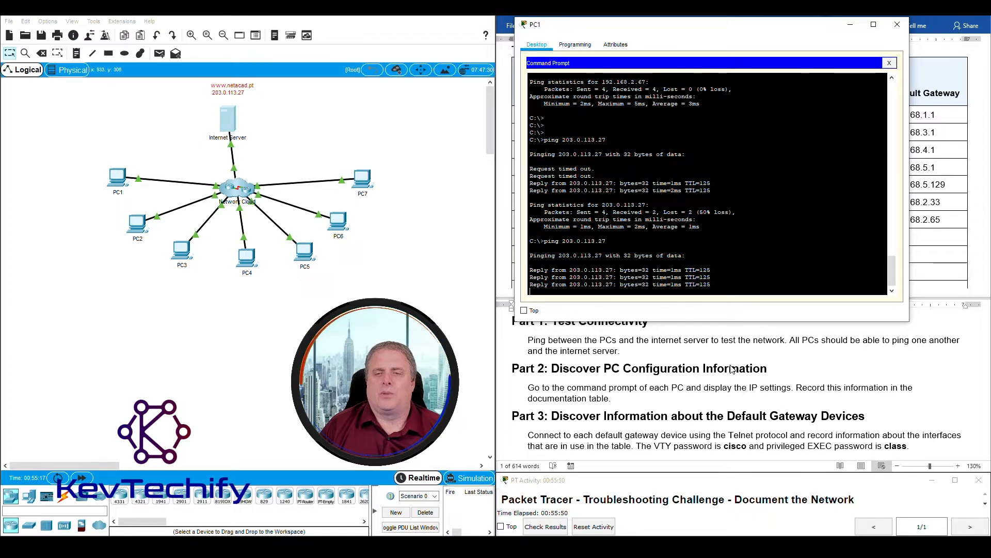
- Select PC2 and PC3 on the topology and move PC1's terminal off the addressing table
mouse_move(815, 33)
left_mouse_down()
mouse_move(366, 30)
mouse_move(813, 21)
left_mouse_up()
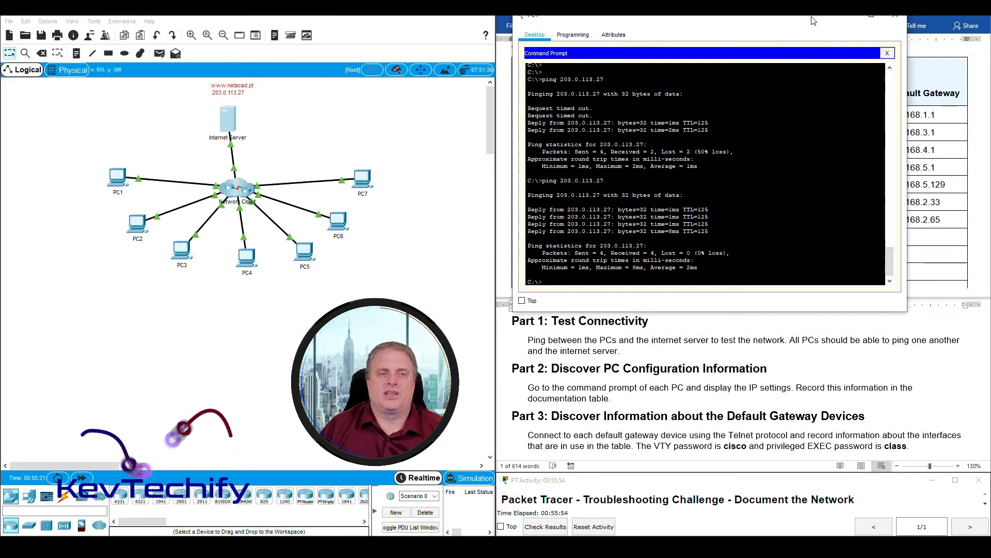
left_click(114, 181)
left_click(132, 235)
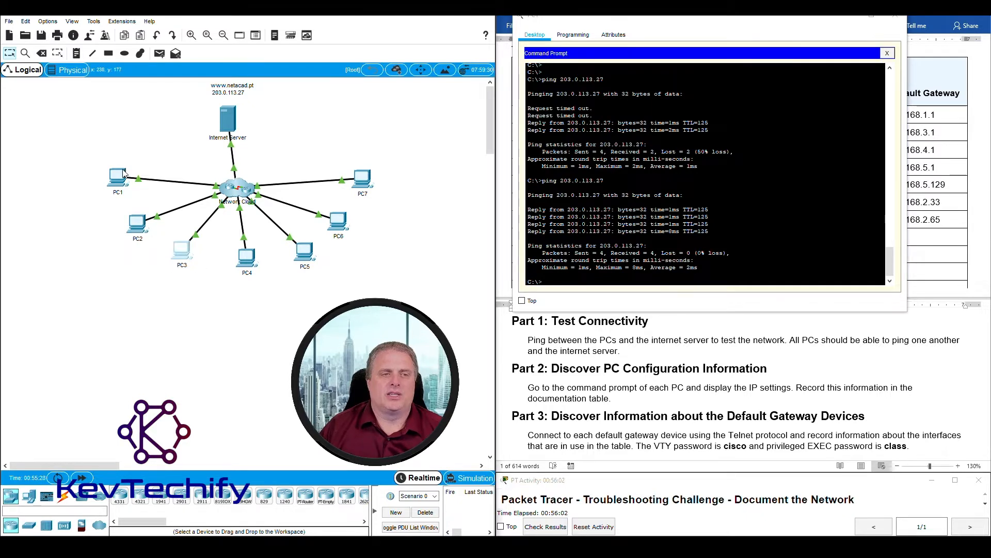
left_click_drag(119, 229, 210, 285)
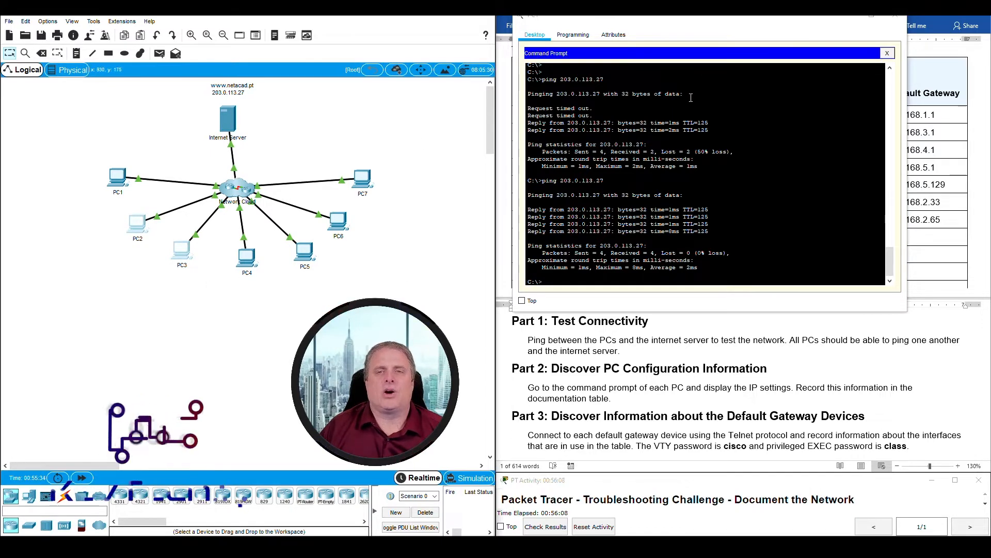
left_click_drag(770, 19, 318, 26)
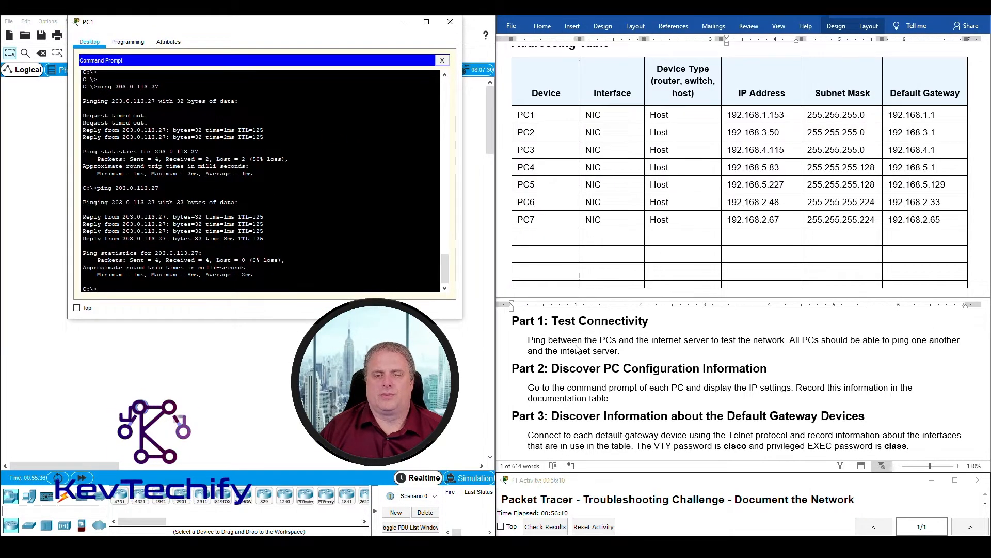
left_click(546, 313)
left_click_drag(553, 321, 652, 321)
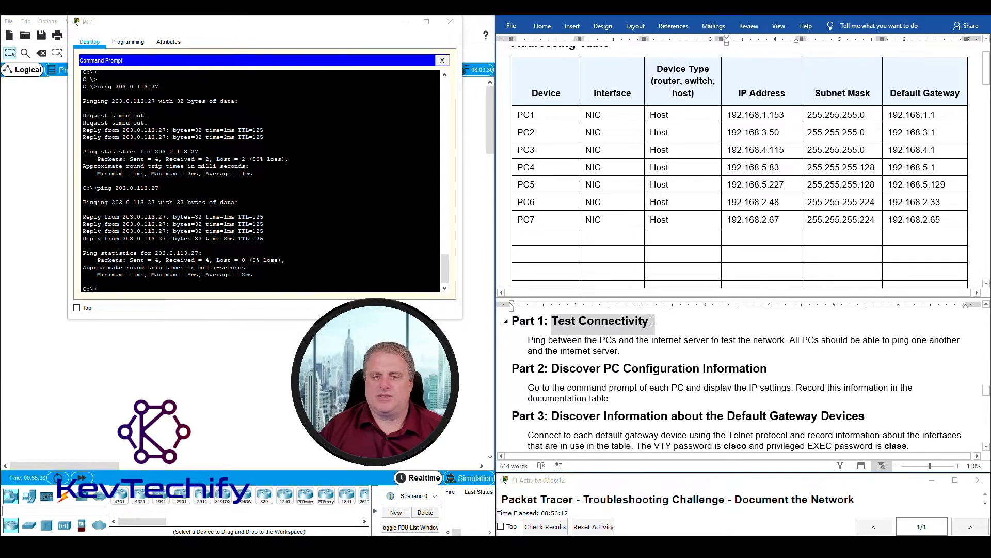
left_click(639, 368)
left_click_drag(550, 368, 770, 367)
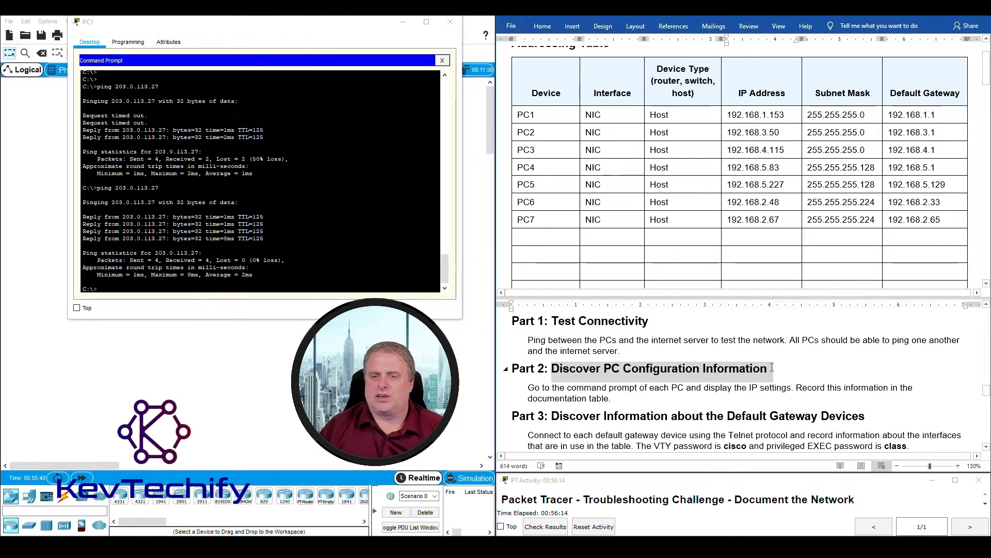
left_click(521, 386)
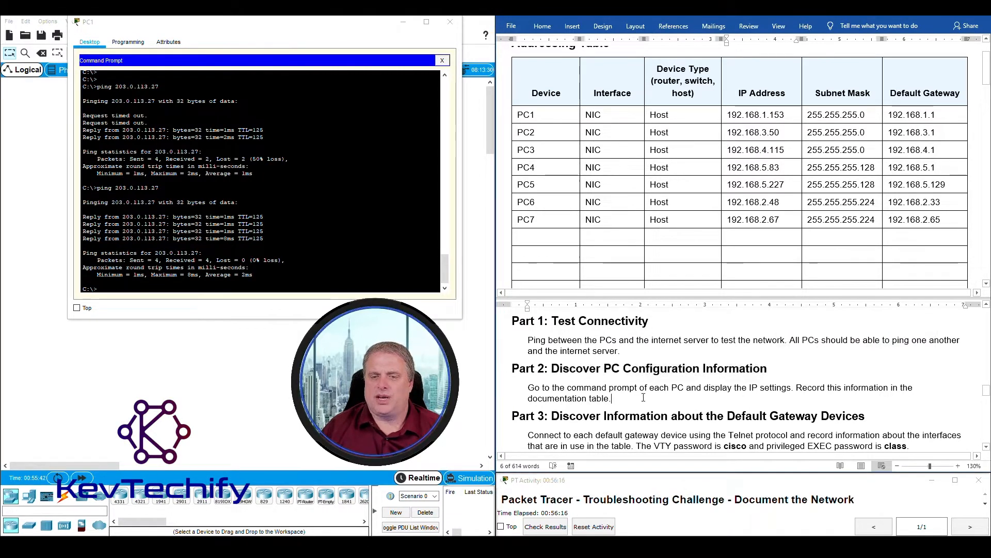
left_click_drag(548, 386, 655, 400)
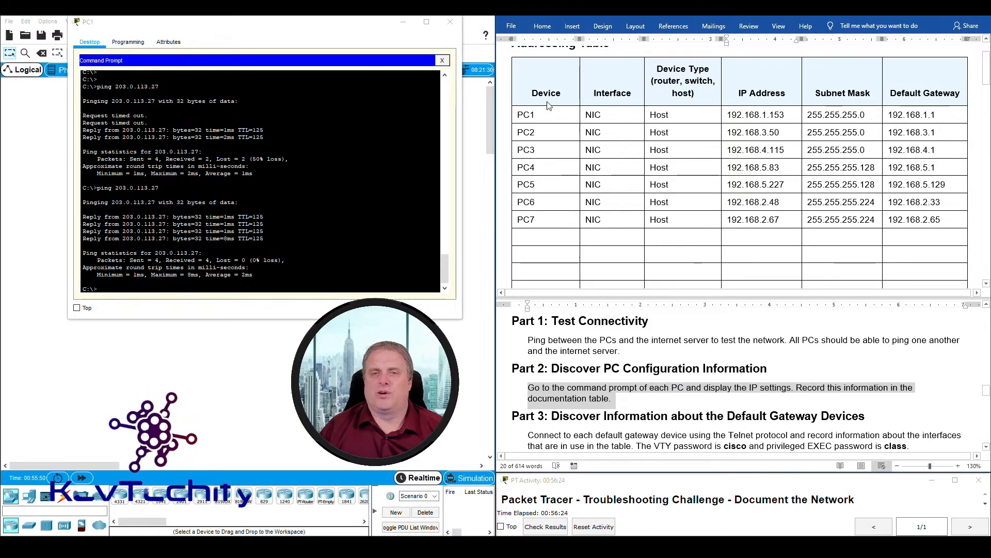
double_click(753, 132)
left_click_drag(519, 114, 947, 226)
left_click(754, 239)
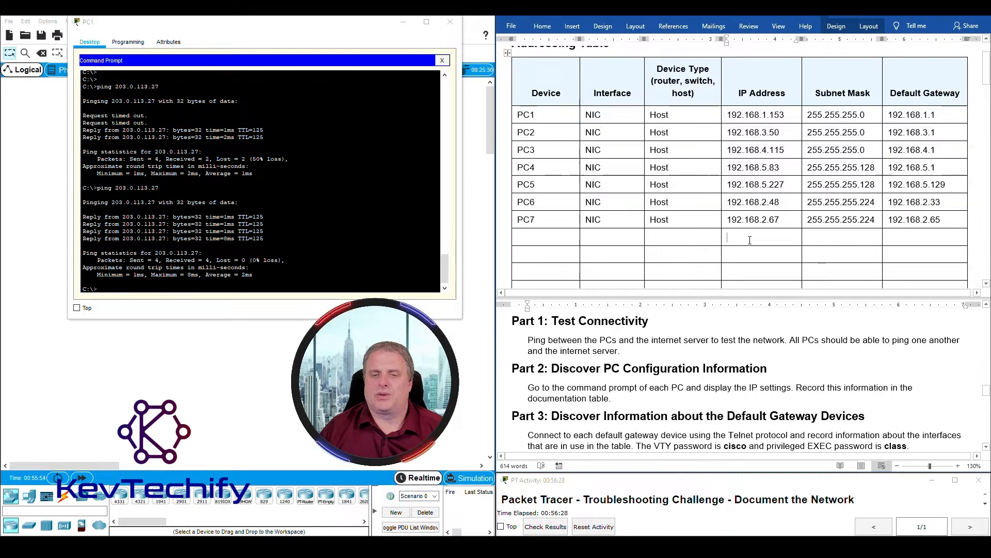
triple_click(548, 387)
left_click(540, 372)
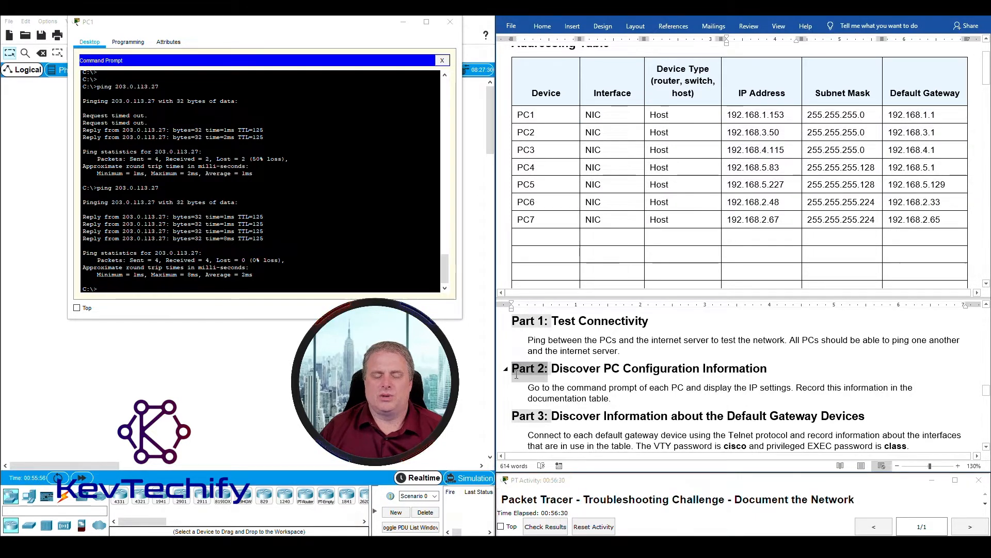
left_click(675, 381)
scroll(555, 413, "down", 3)
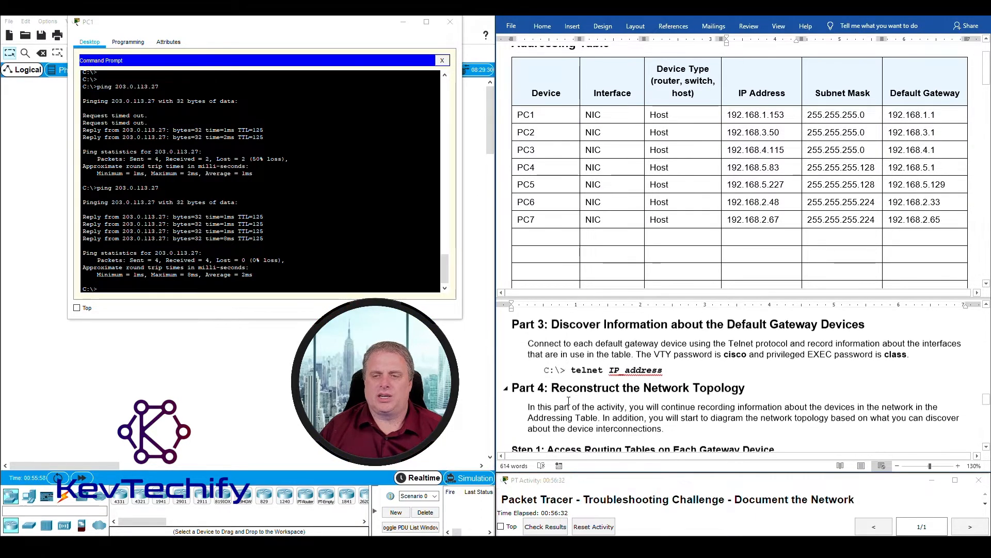
left_click_drag(552, 322, 853, 322)
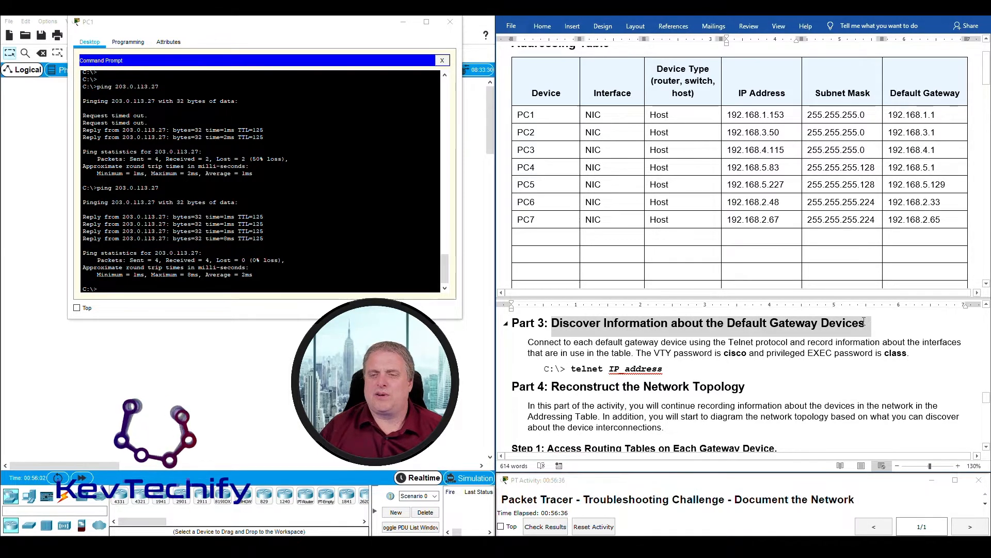
left_click_drag(529, 341, 954, 350)
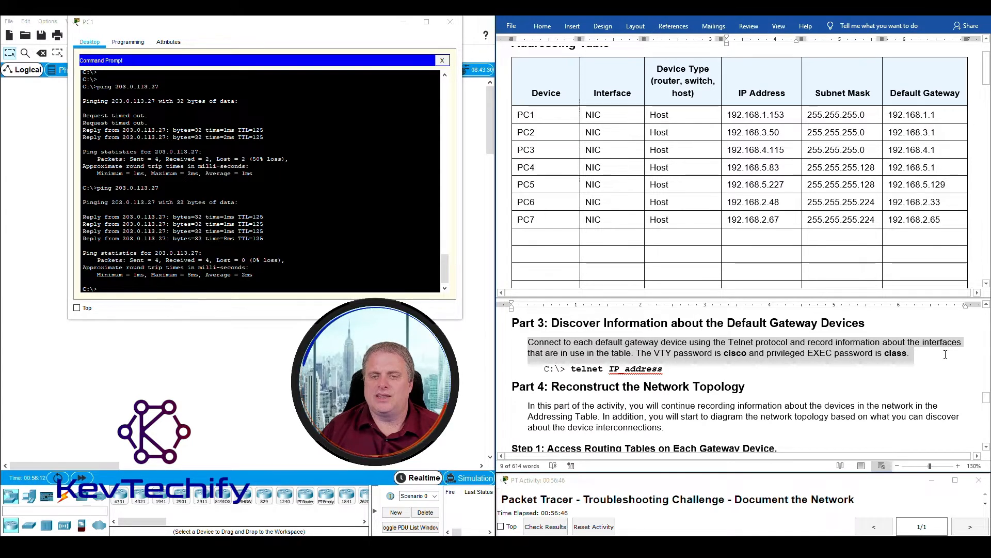
left_click(726, 354)
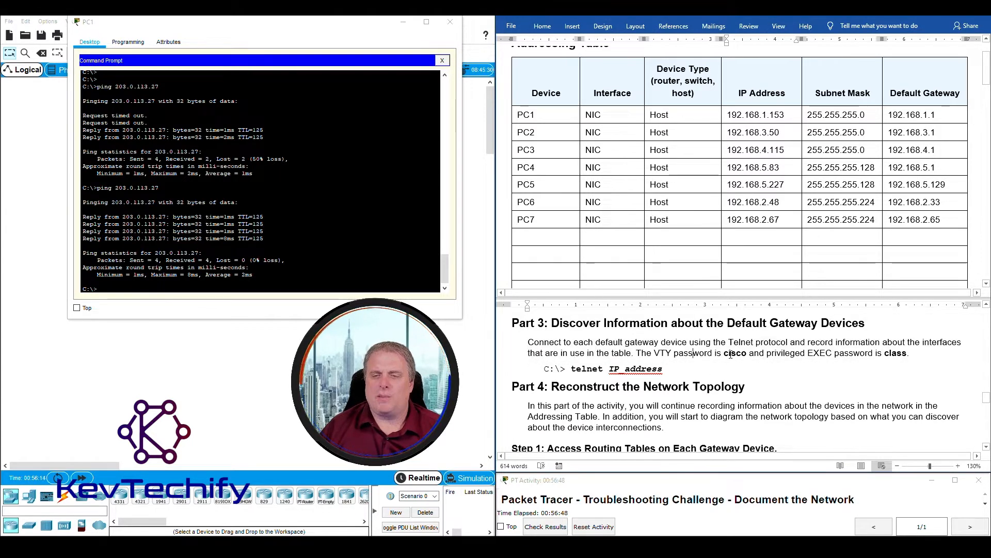
left_click_drag(727, 355, 910, 355)
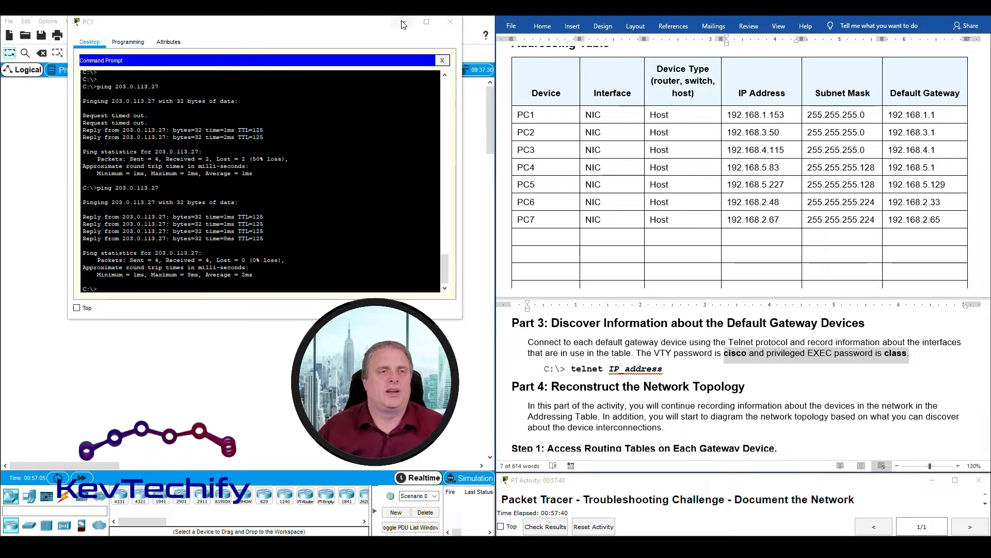
- Look up PC1's gateway 192.168.1.1 in the table and telnet to it from PC1
left_click(304, 69)
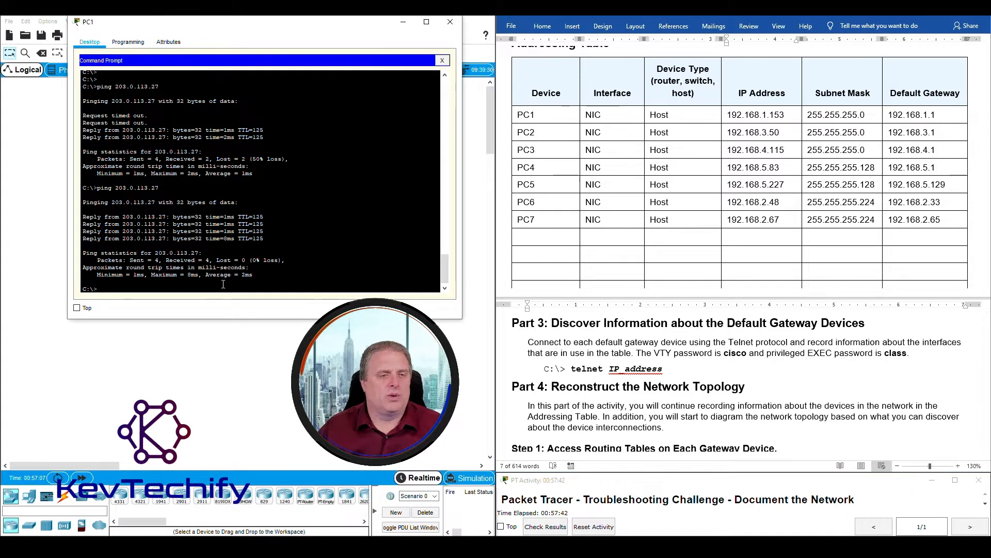
key("Return")
key("Return")
key("Return")
key("Return")
key("Return")
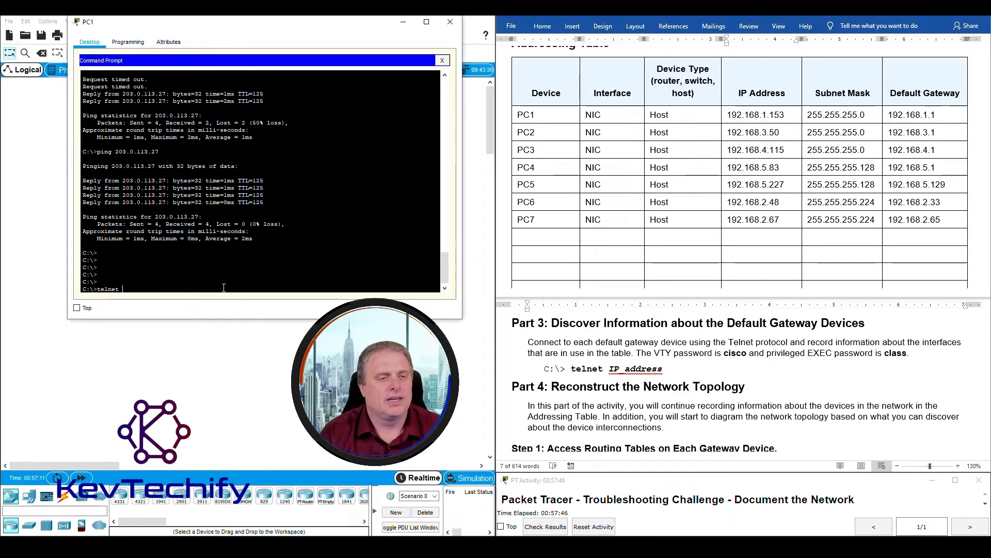
left_click(616, 116)
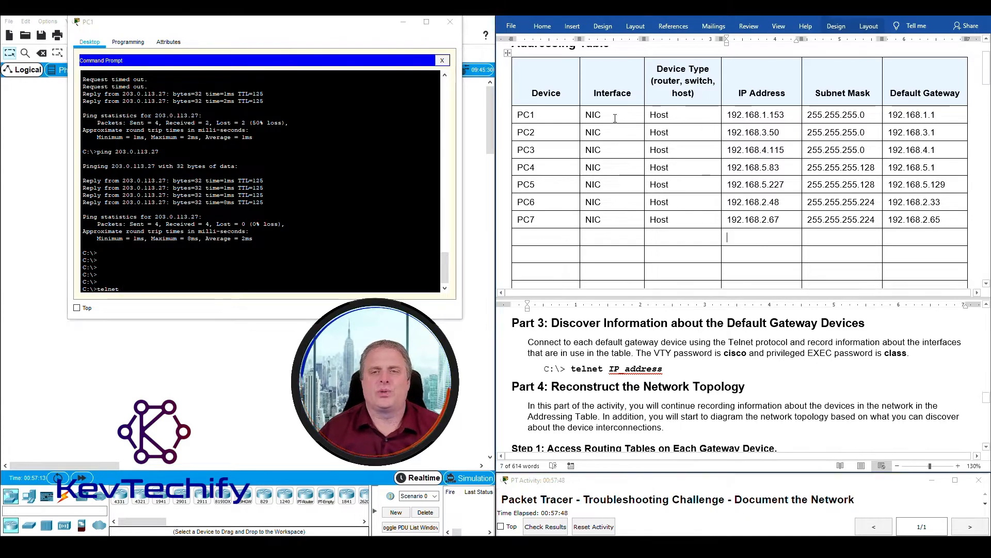
left_click_drag(520, 114, 948, 108)
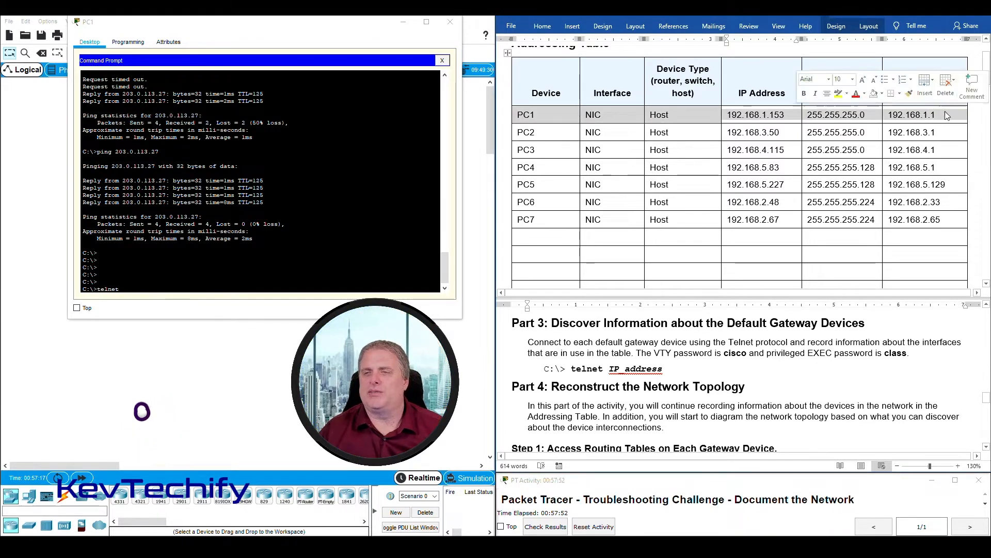
left_click(895, 114)
left_click_drag(889, 115, 936, 116)
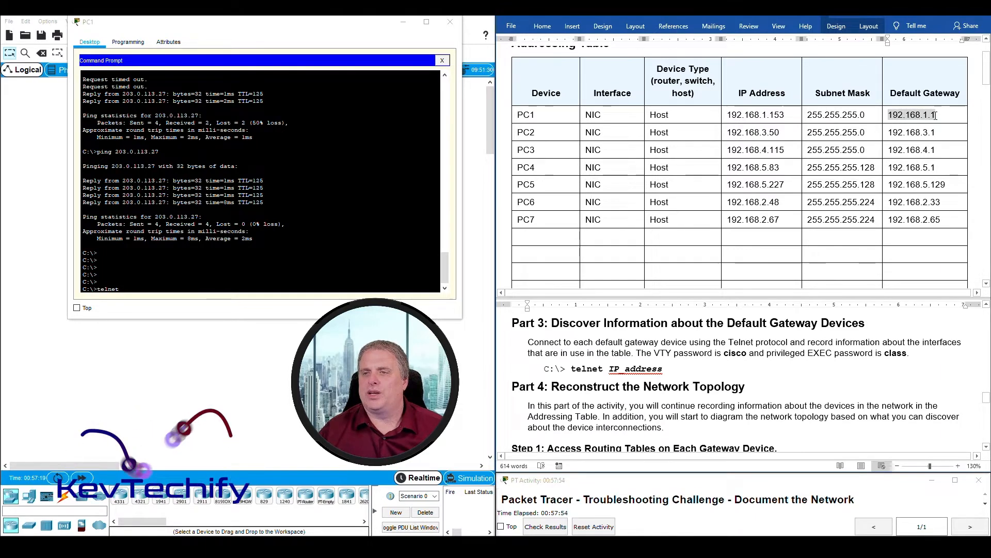
left_click(164, 286)
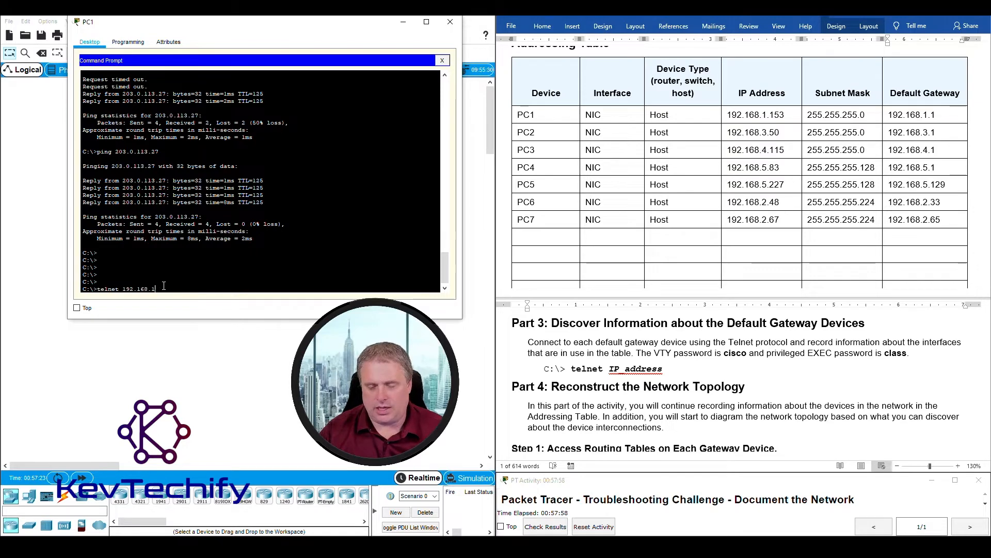
key("Return")
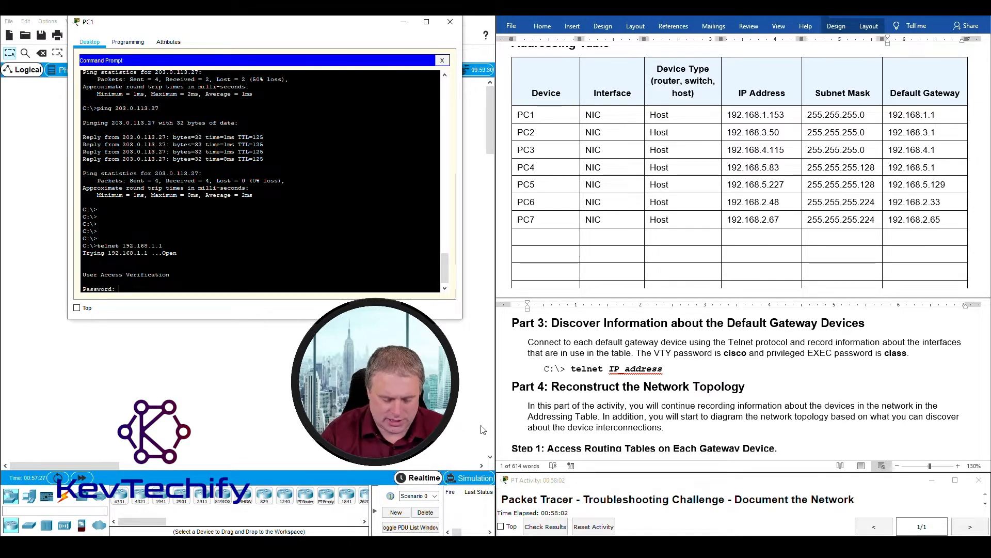
- Log in with the VTY password, run enable, and enter the enable password to reach Branch-1#
type("cisco")
key("Return")
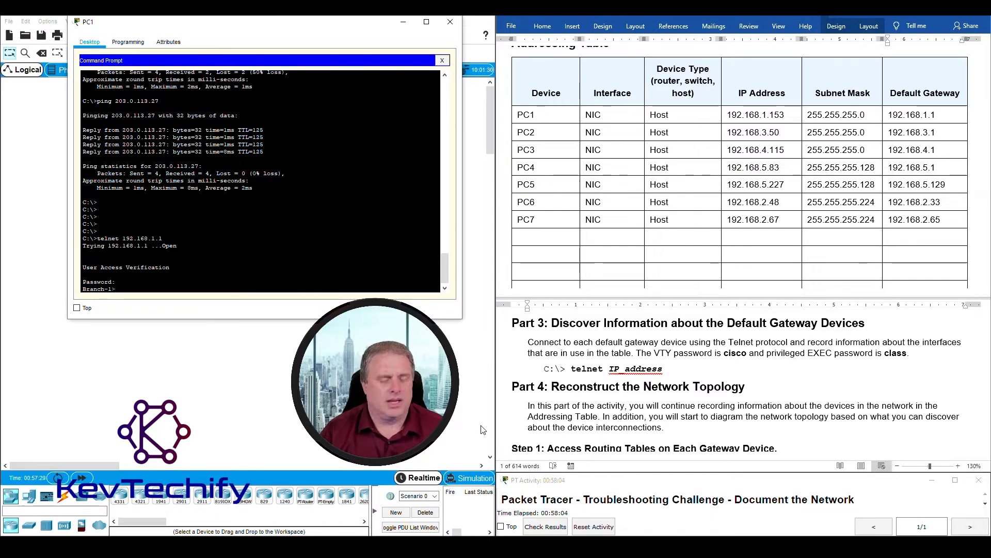
type("enabl")
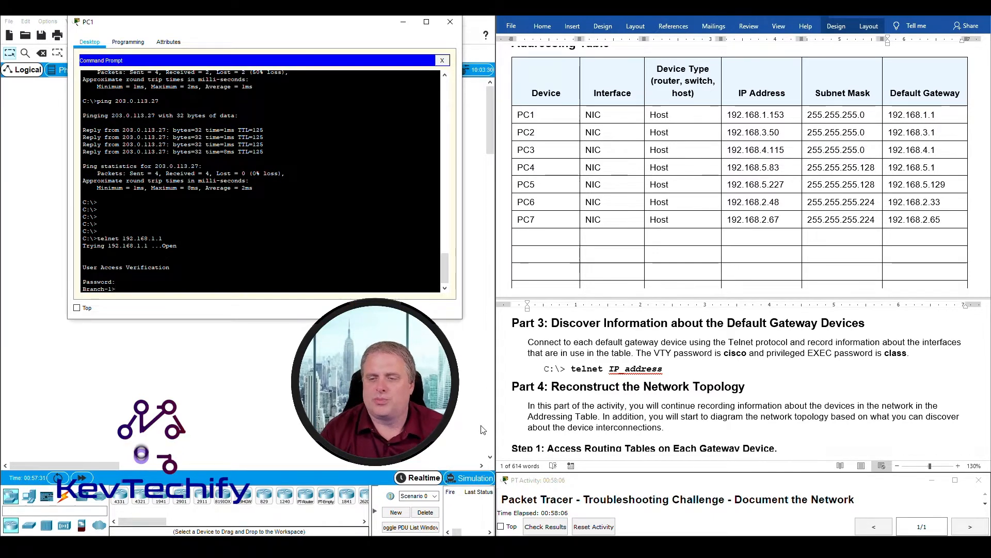
type("e")
key("Return")
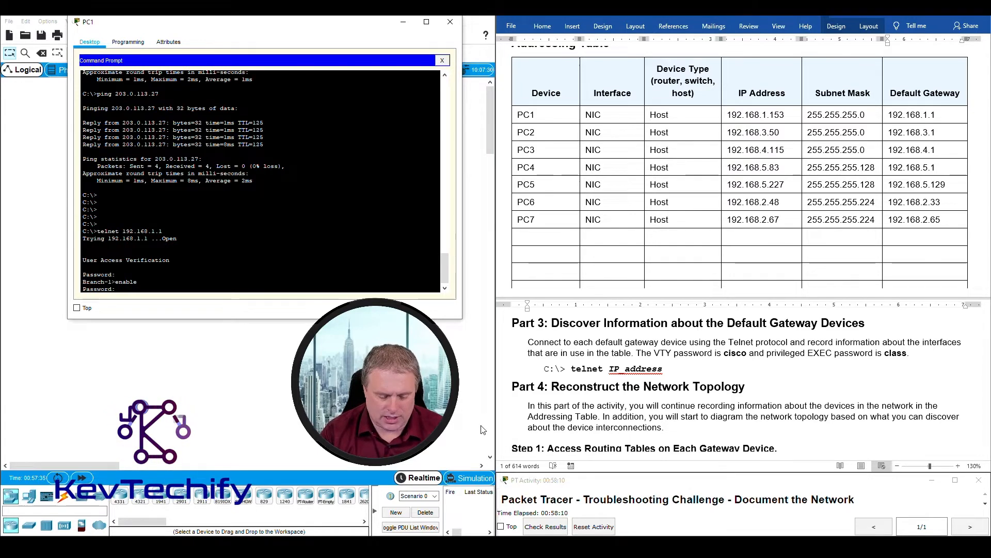
key("Return")
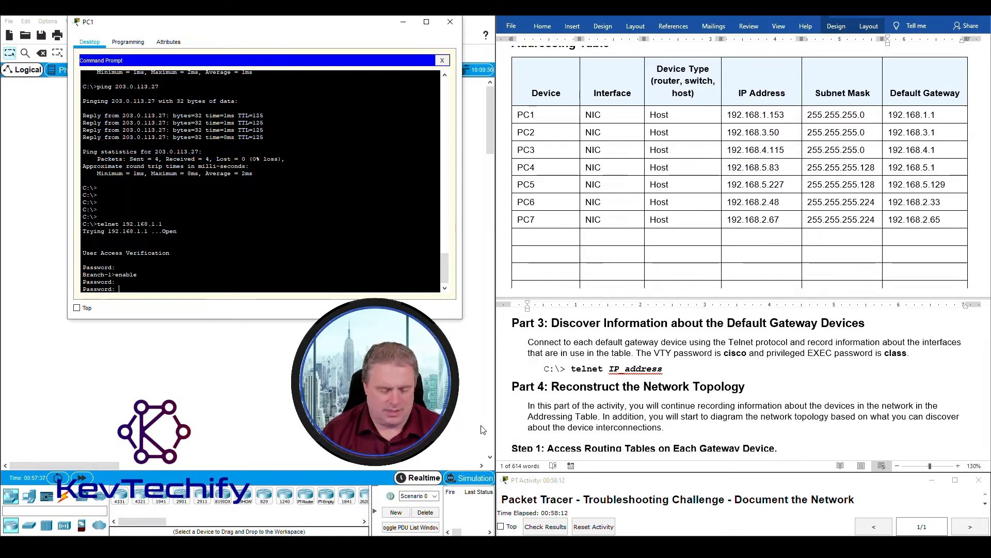
key("Return")
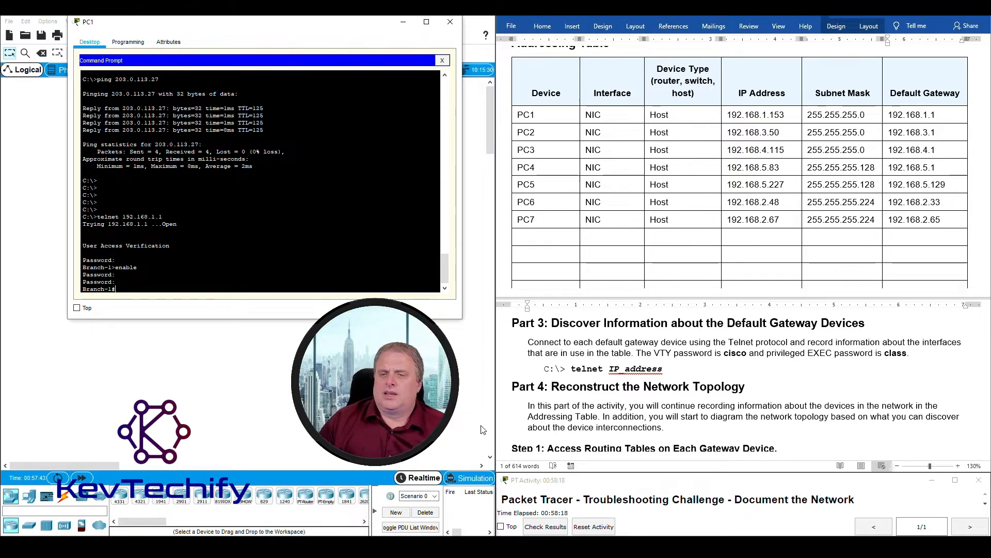
left_click_drag(725, 353, 909, 353)
left_click(805, 343)
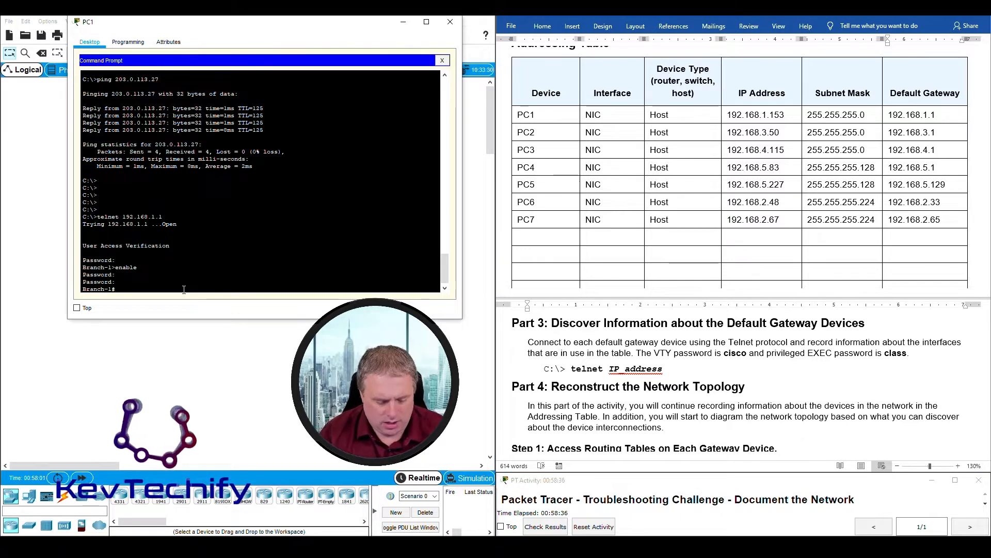
- Run sho ip int br on Branch-1 and highlight the interface lines and Vlan1
type("sho ip")
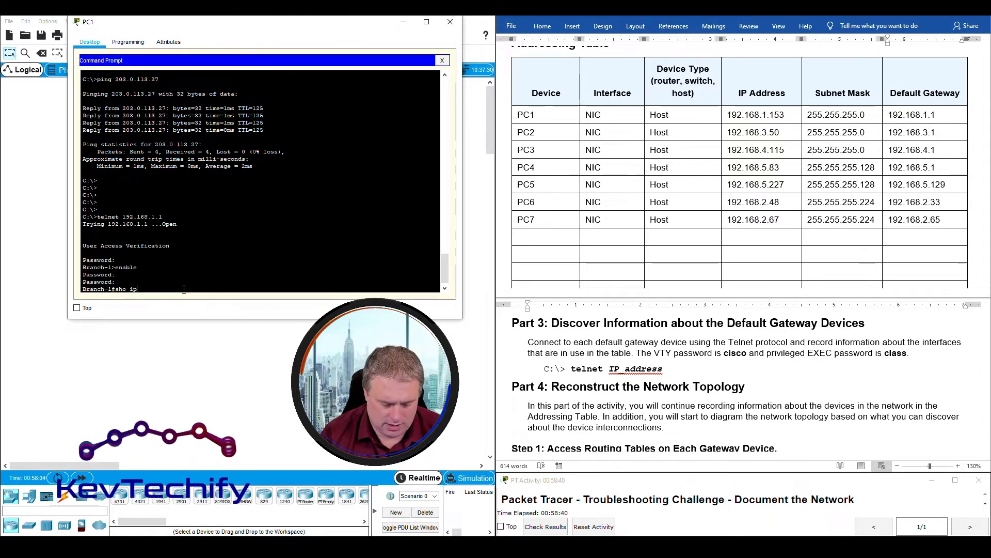
type(" int br")
key("Return")
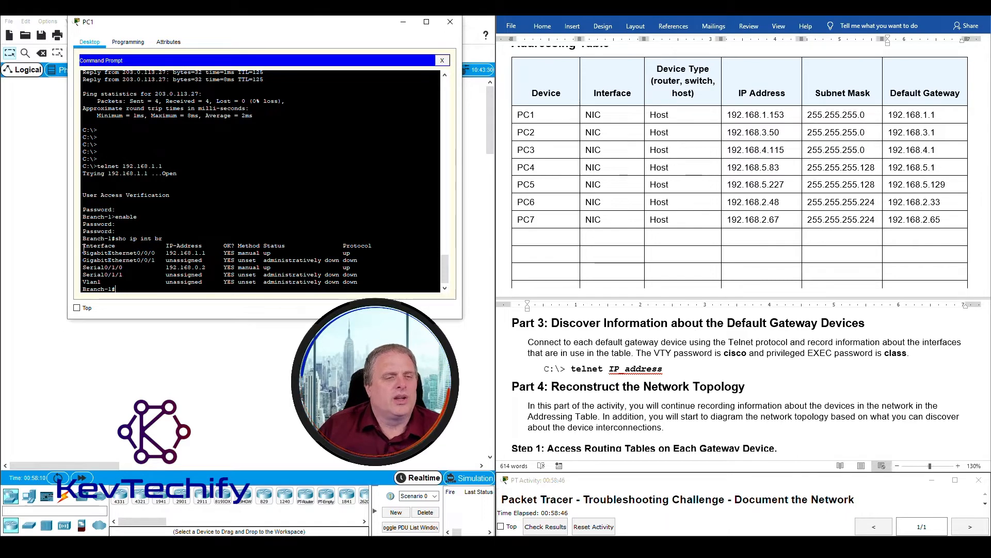
left_click_drag(83, 255, 106, 282)
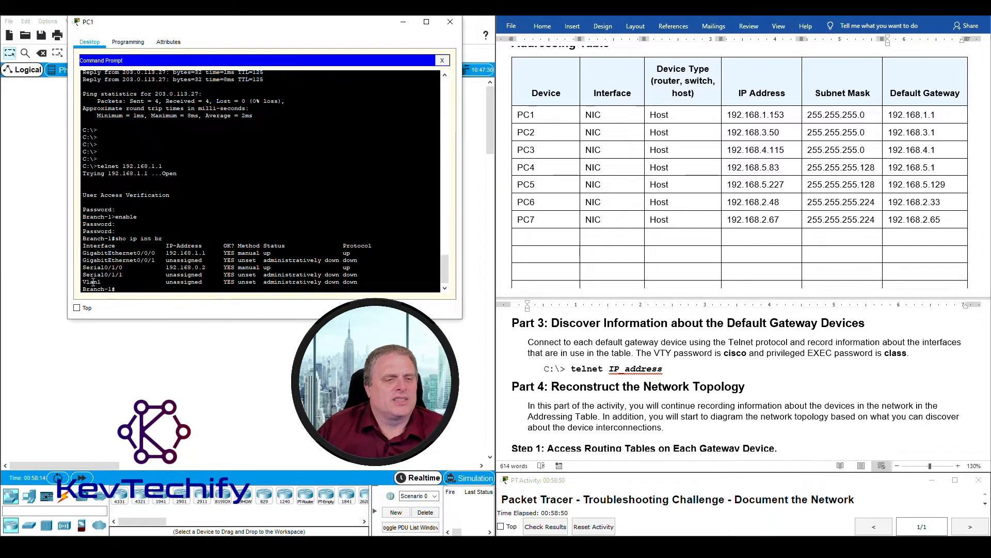
left_click_drag(83, 282, 383, 281)
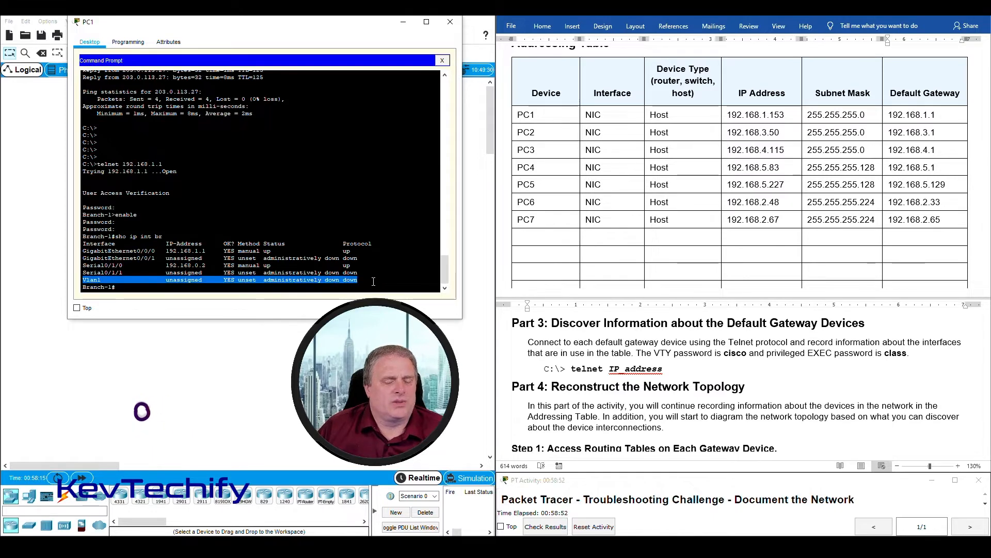
left_click(111, 258)
- Highlight the GigabitEthernet0/0/0, 0/0/1, Serial0/1/0 and Serial0/1/1 lines, then select the table's first empty row
left_click_drag(83, 252, 356, 252)
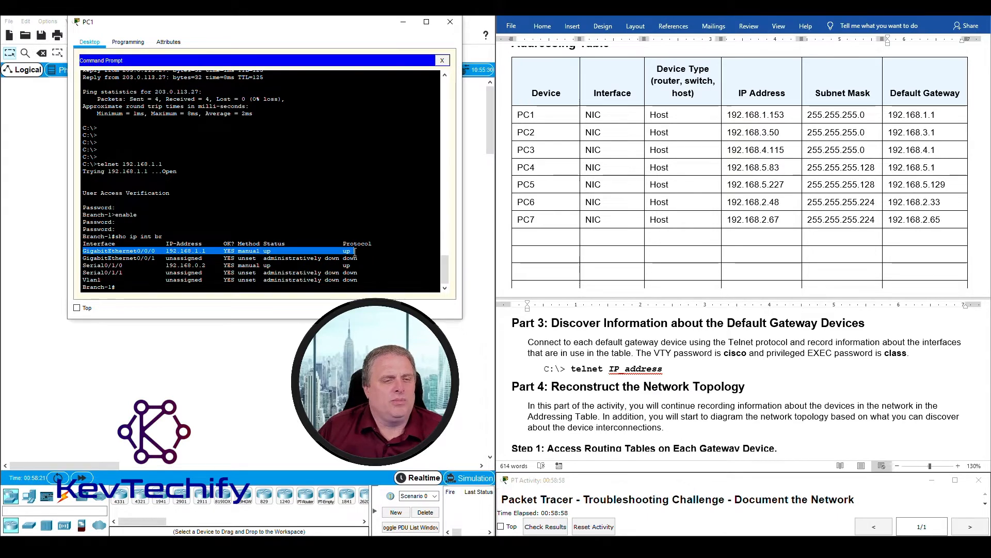
left_click(90, 258)
left_click_drag(156, 259, 353, 258)
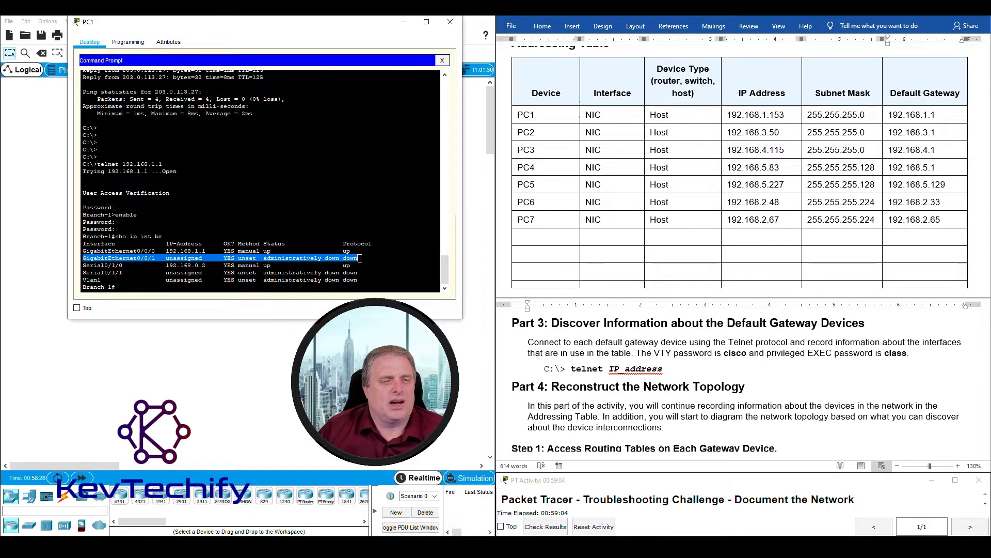
left_click_drag(84, 265, 353, 265)
left_click_drag(83, 273, 363, 272)
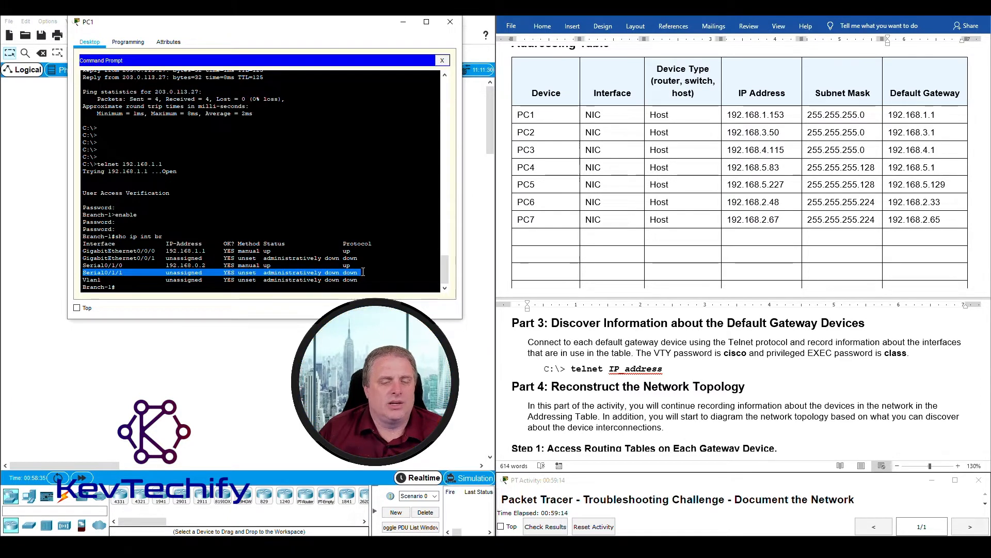
left_click(351, 271)
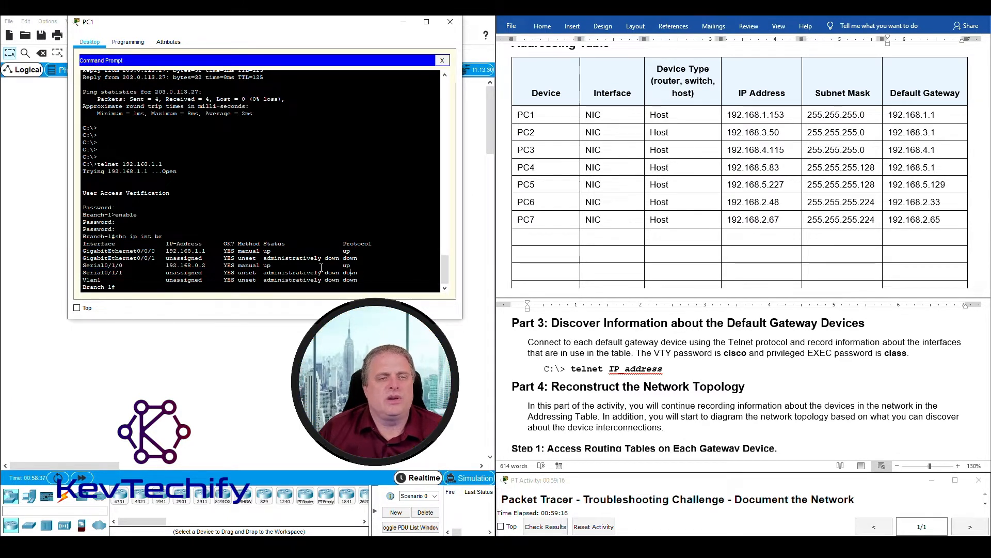
left_click(535, 238)
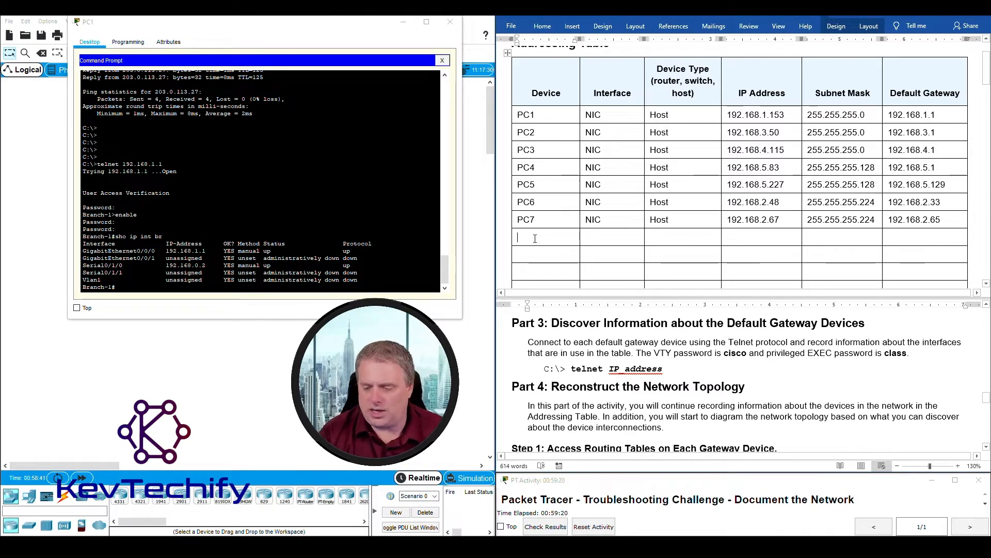
- Enter Branch-1 as the device name in the table's new row
type("B")
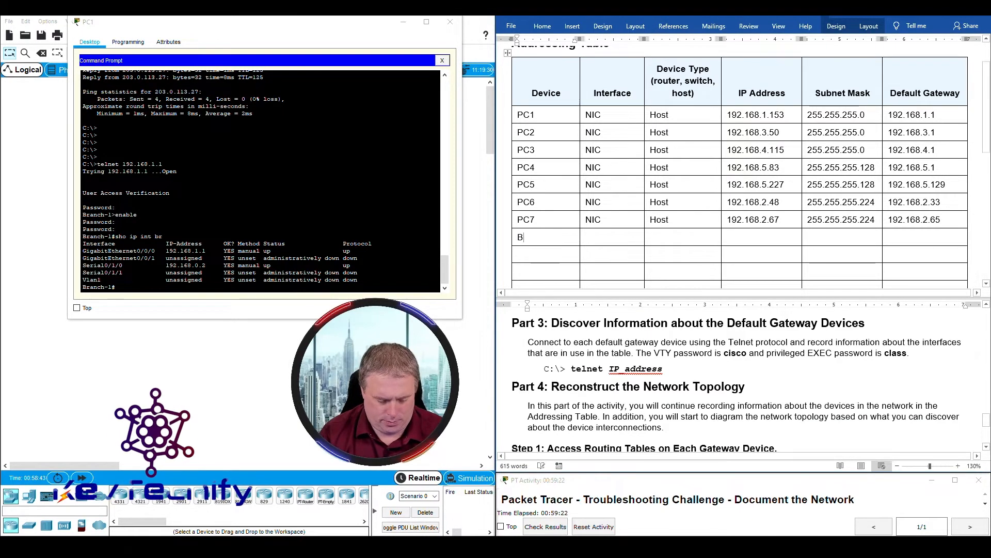
type("ranch-1")
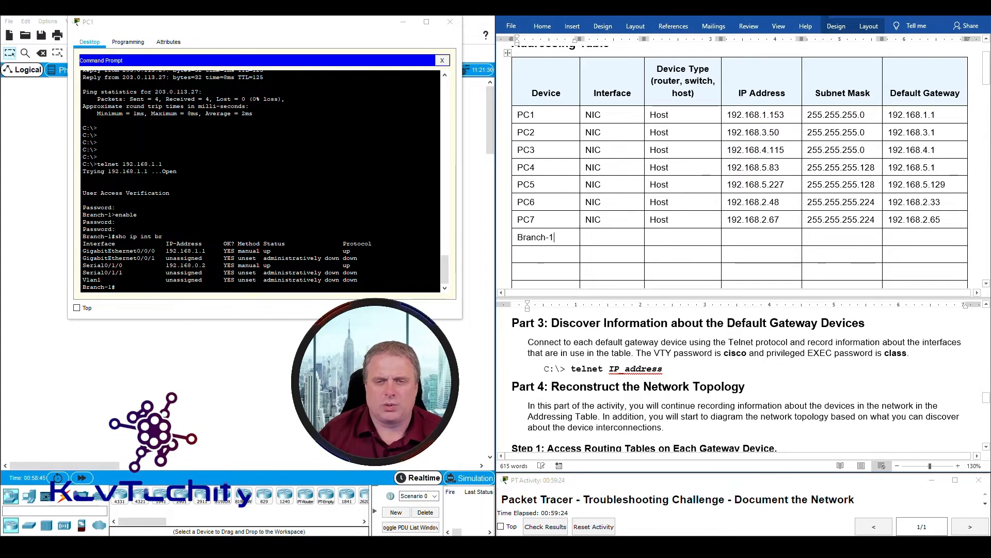
left_click(88, 289)
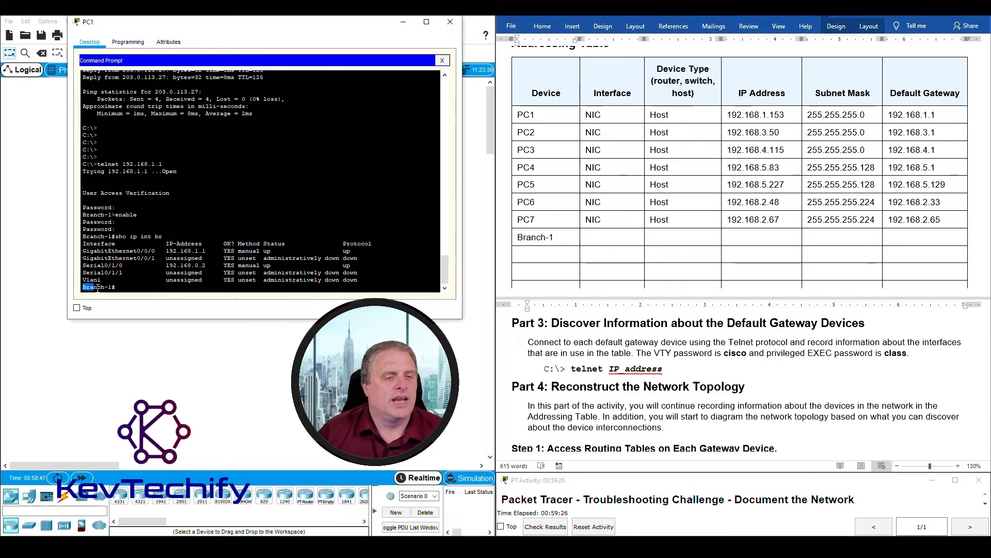
left_click(605, 237)
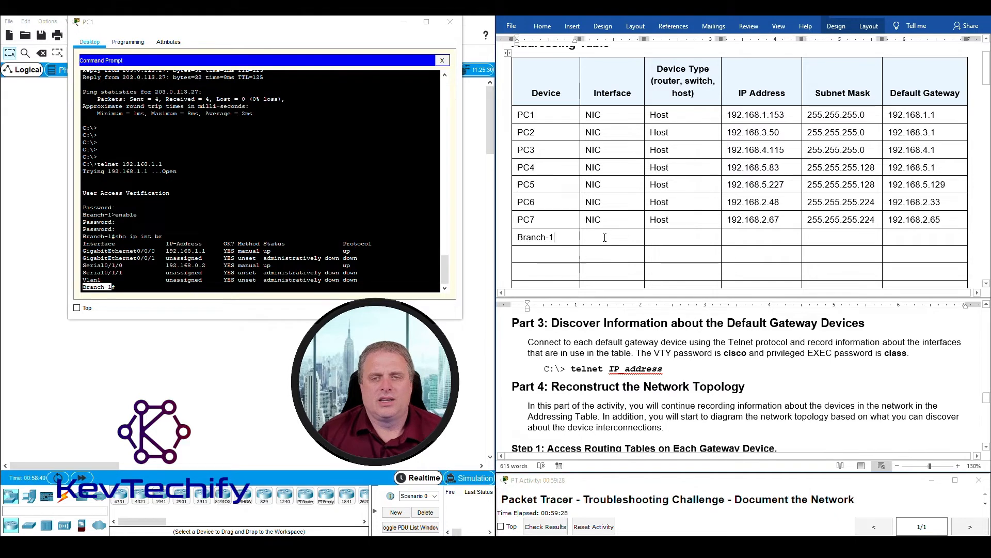
left_click(125, 287)
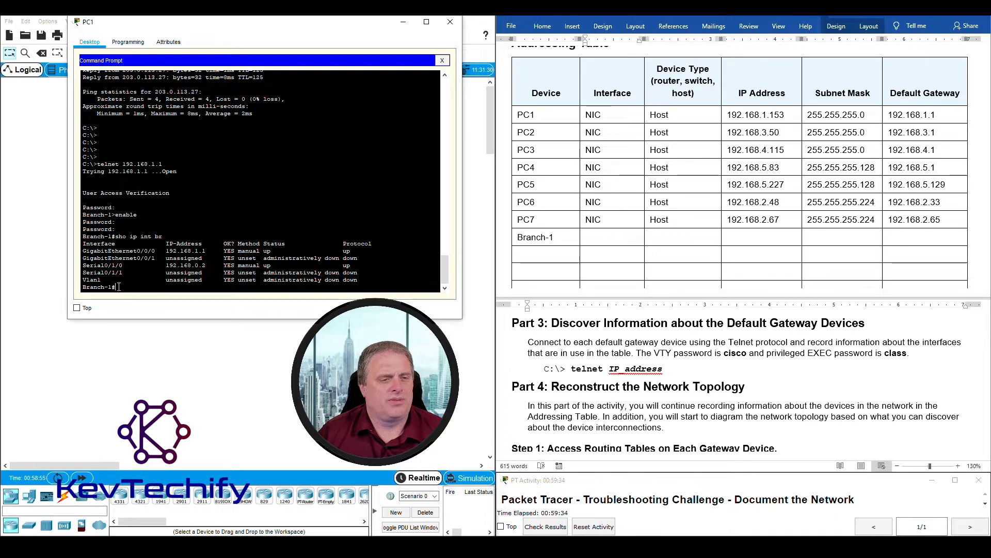
- Run sho ver on Branch-1, page through the output, and highlight the ISR model
type("sho ve")
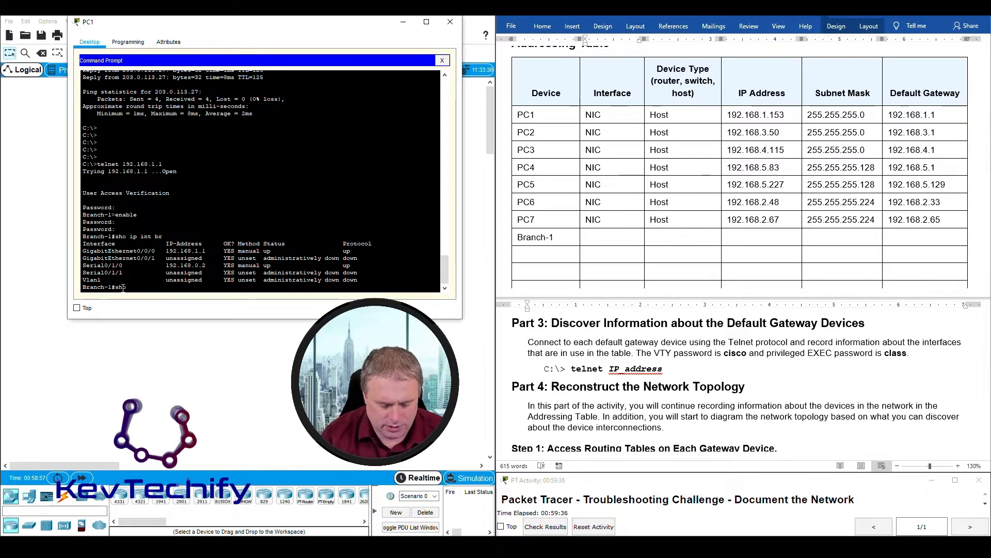
type("r")
key("Return")
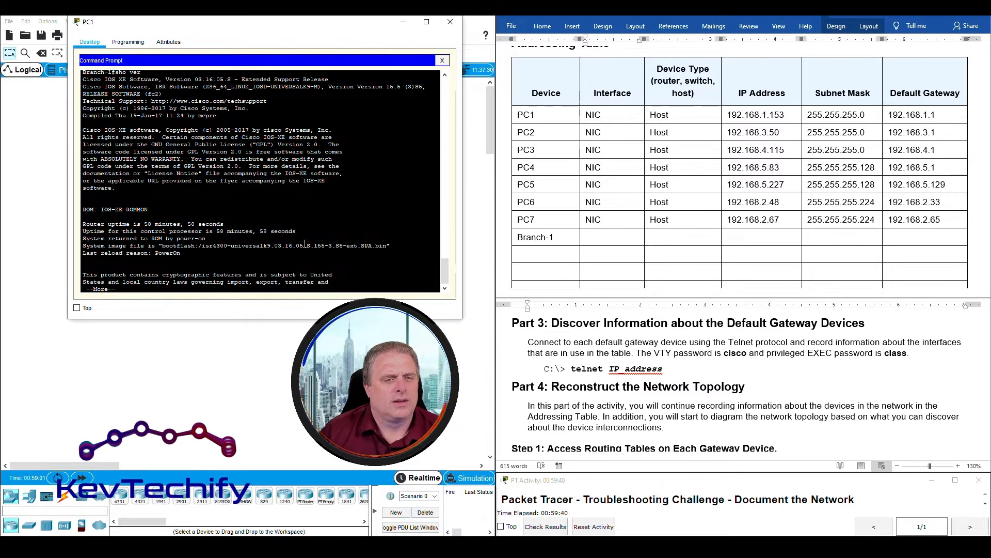
key("space")
key("space")
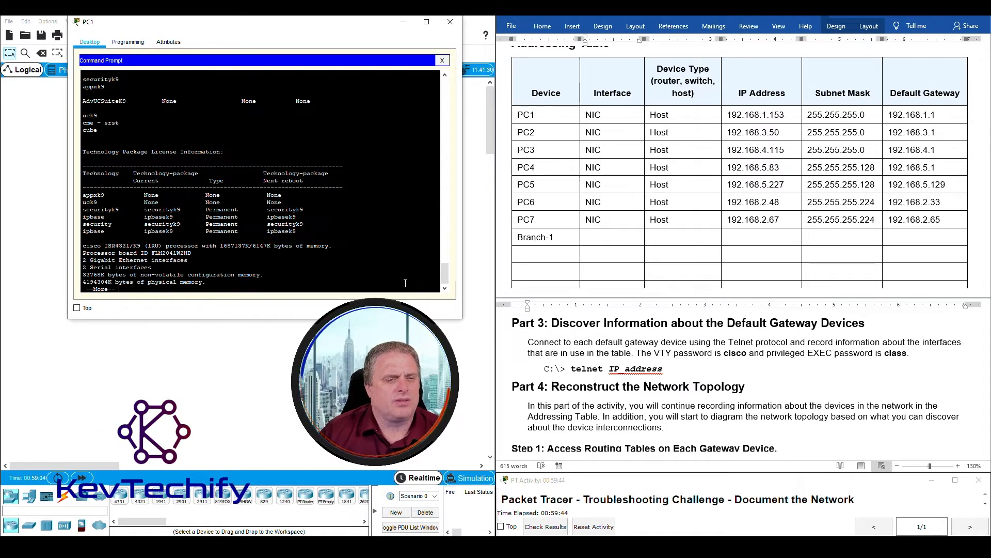
key("space")
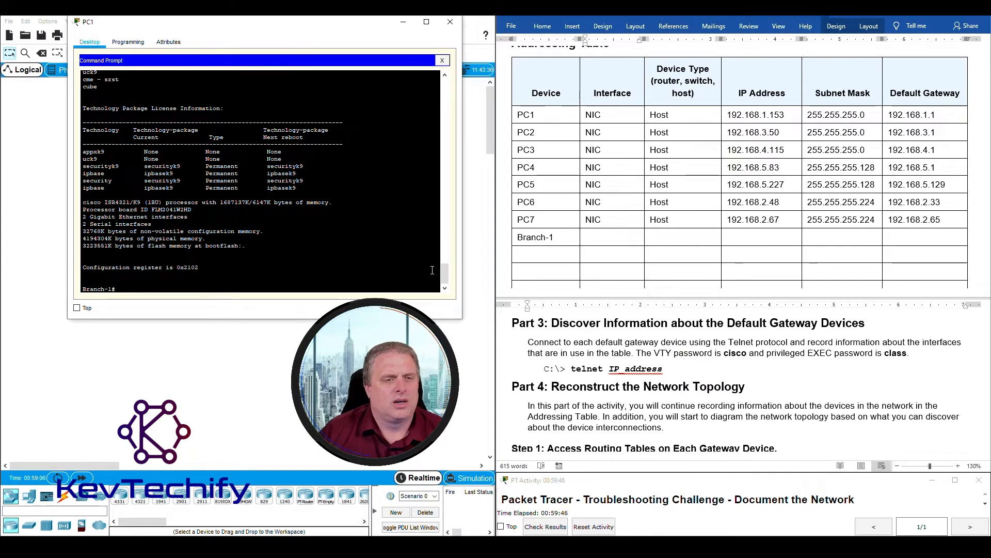
left_click_drag(447, 273, 444, 228)
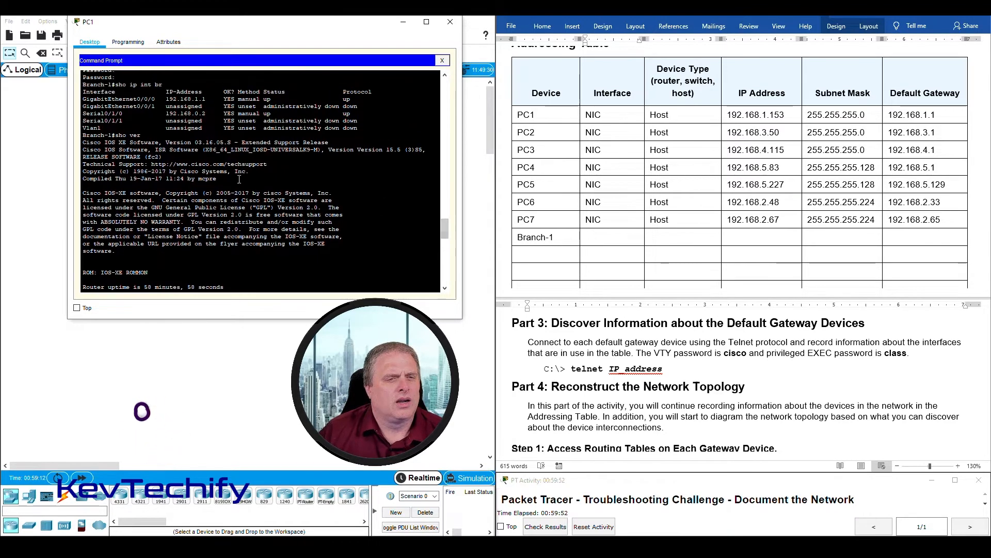
left_click_drag(155, 150, 166, 150)
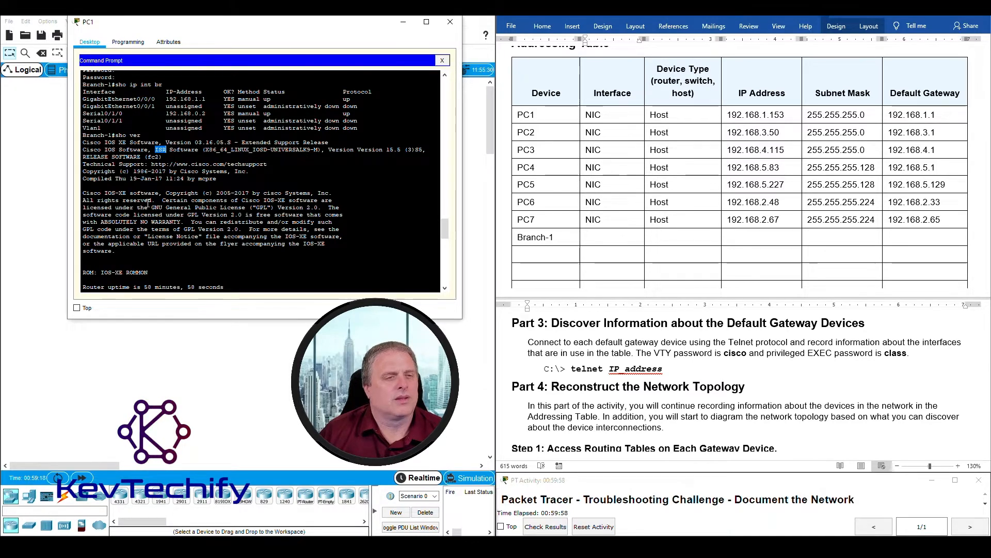
- Review the version output's interface summary showing 2 Gigabit Ethernet and 2 Serial interfaces
scroll(171, 229, "down", 15)
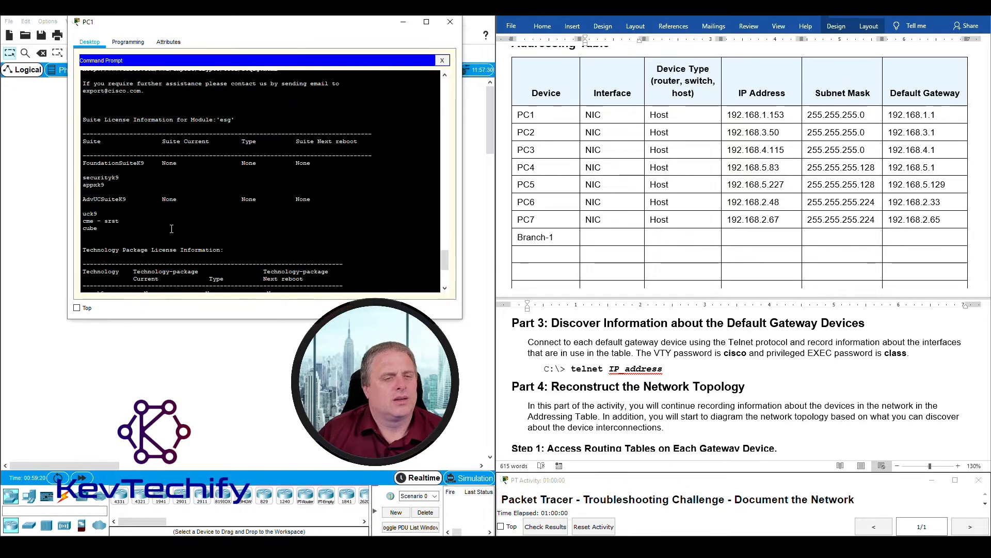
scroll(171, 228, "up", 10)
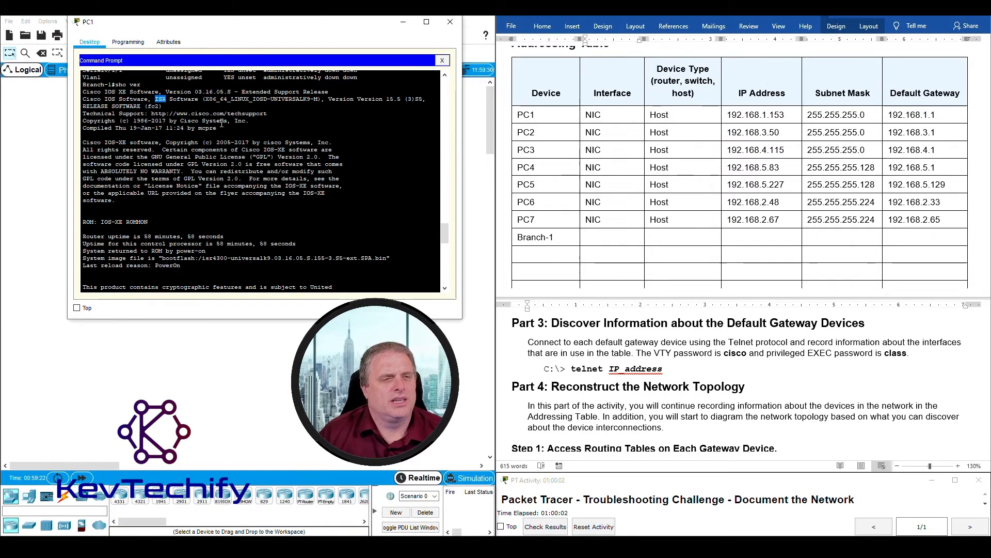
scroll(171, 127, "up", 3)
left_click_drag(83, 105, 366, 137)
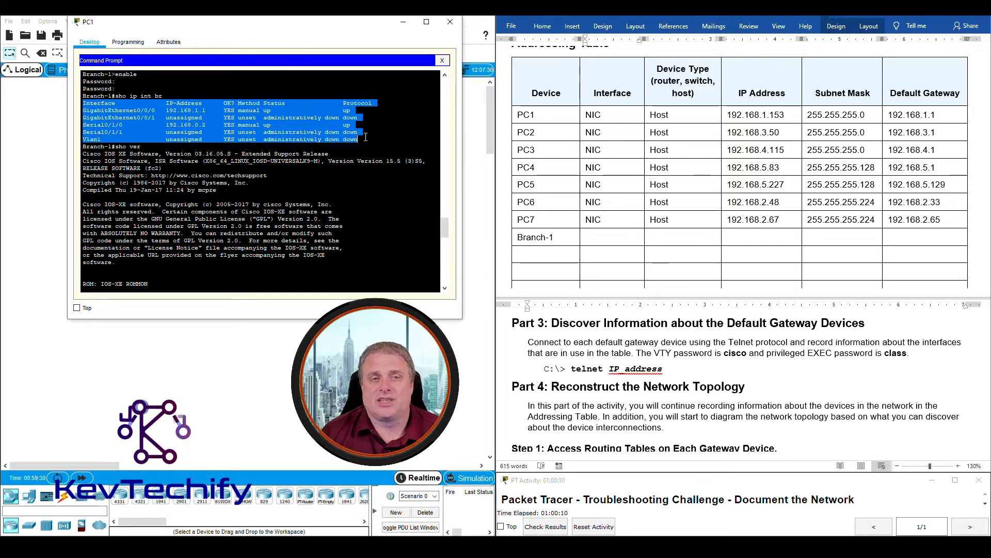
left_click(179, 162)
scroll(179, 161, "down", 10)
scroll(178, 162, "down", 10)
scroll(555, 273, "down", 3)
scroll(604, 214, "up", 4)
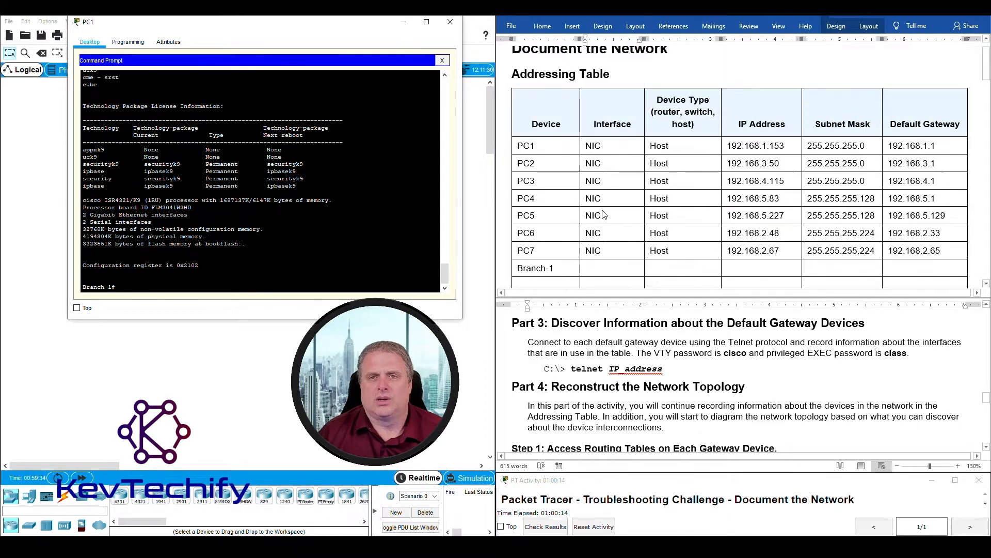
scroll(601, 240, "down", 1)
- Type 'Route' into Branch-1's Device Type cell, then run 'sho ip int' on the router
left_click(651, 238)
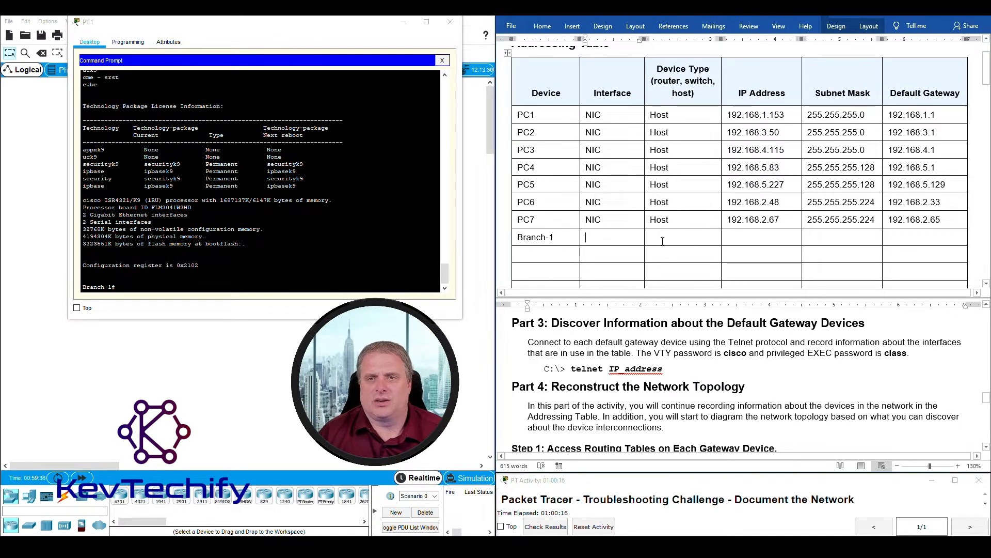
type("Router")
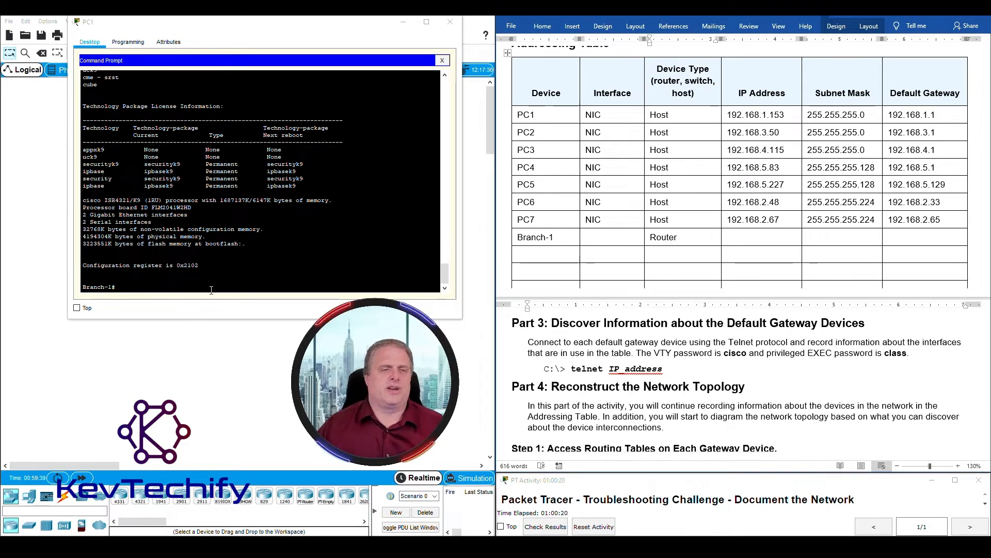
left_click(212, 288)
type("sho ip int br")
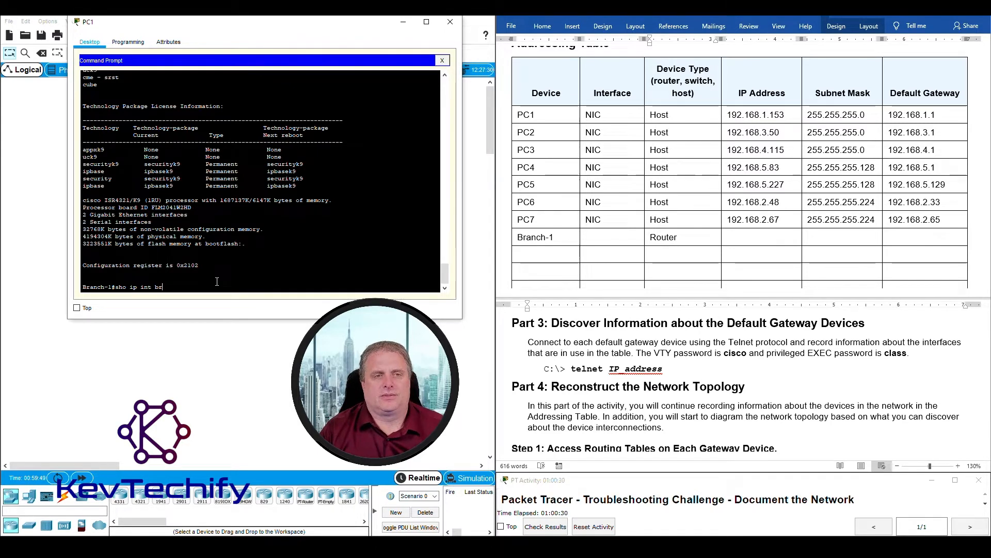
key("BackSpace")
key("BackSpace")
key("Return")
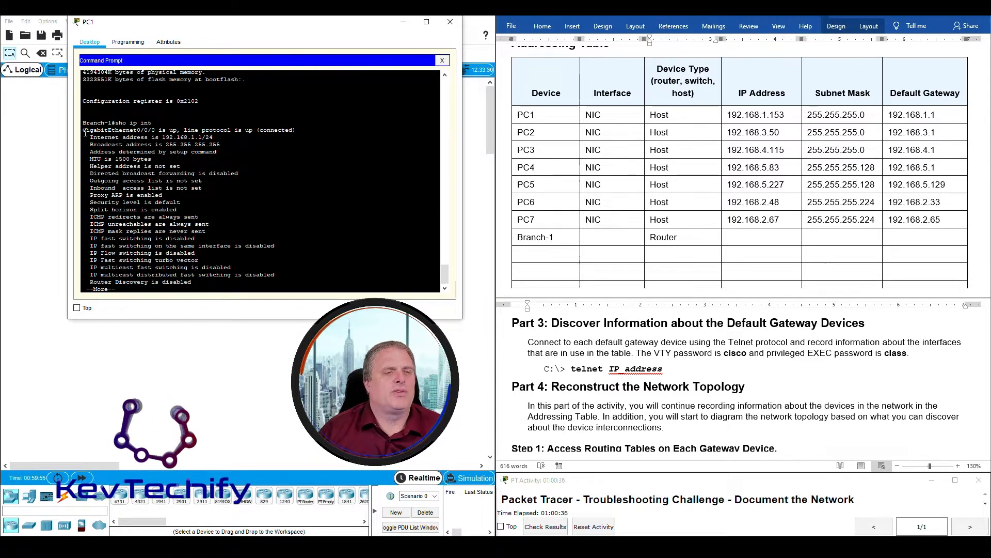
- Locate GigabitEthernet0/0/0 and its address in the output, then select Branch-1's Interface cell
left_click_drag(83, 130, 157, 130)
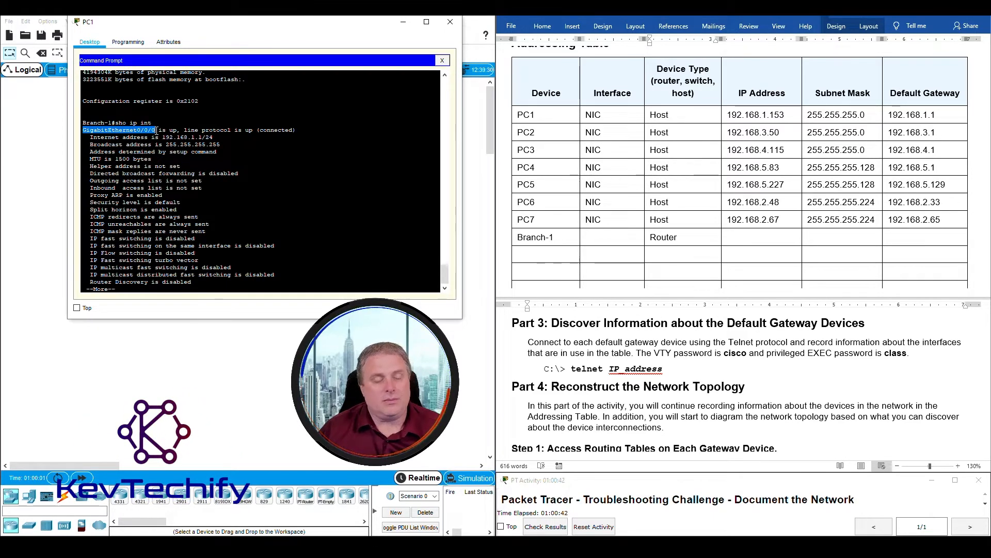
left_click_drag(157, 130, 171, 130)
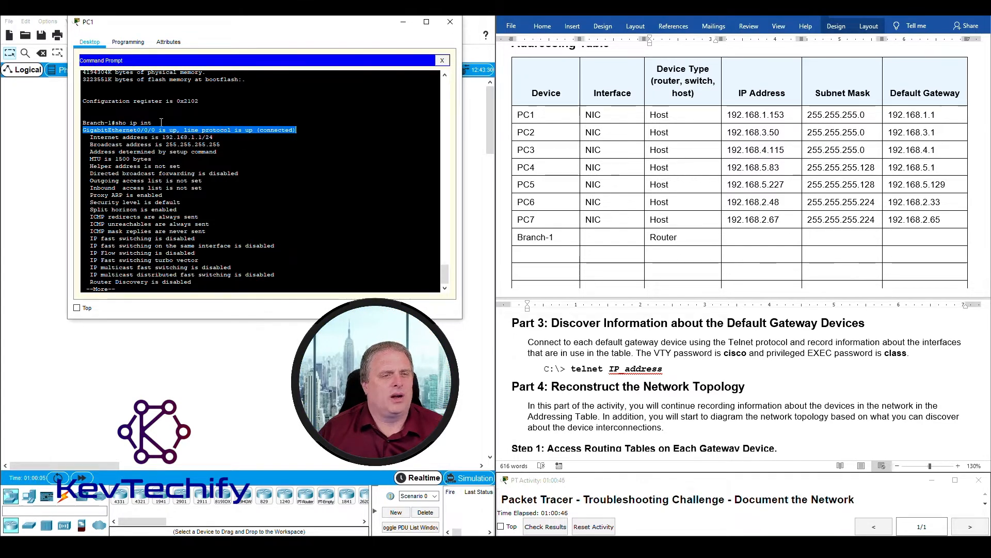
left_click_drag(90, 137, 214, 138)
left_click(207, 138)
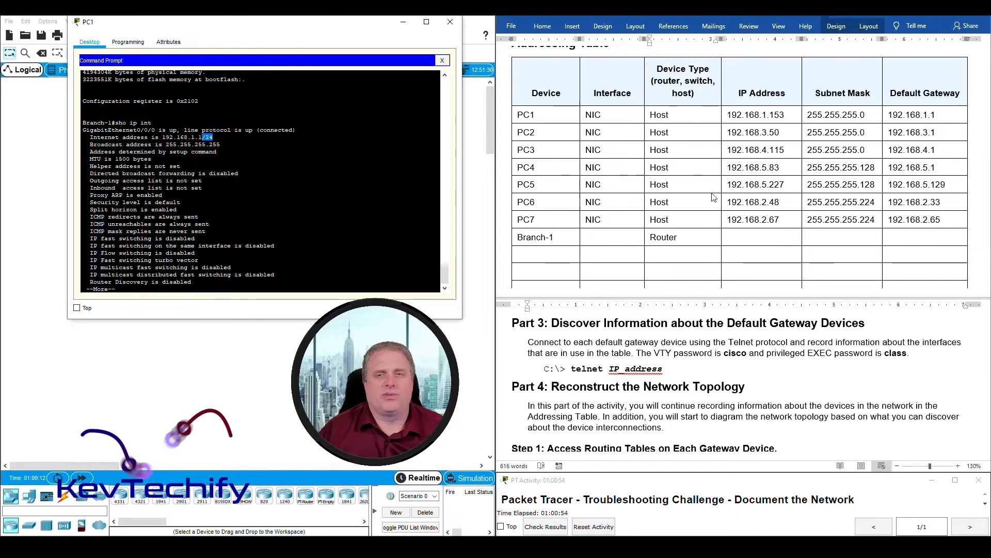
left_click(586, 237)
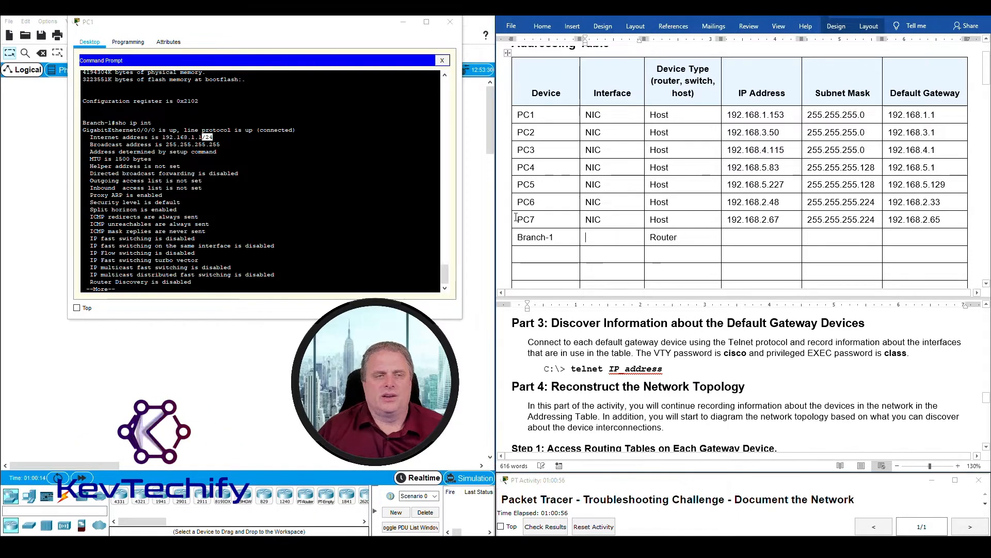
left_click_drag(87, 130, 160, 130)
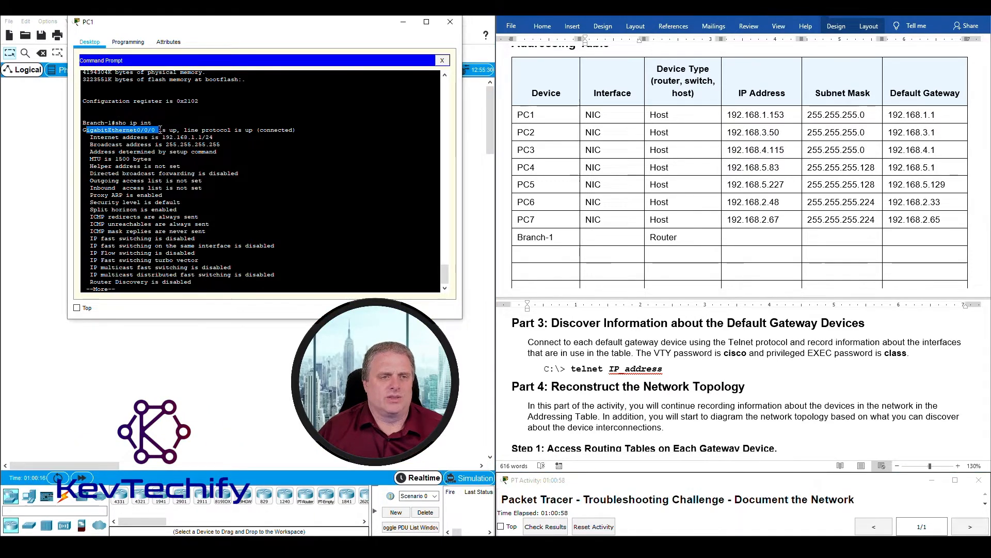
left_click(597, 236)
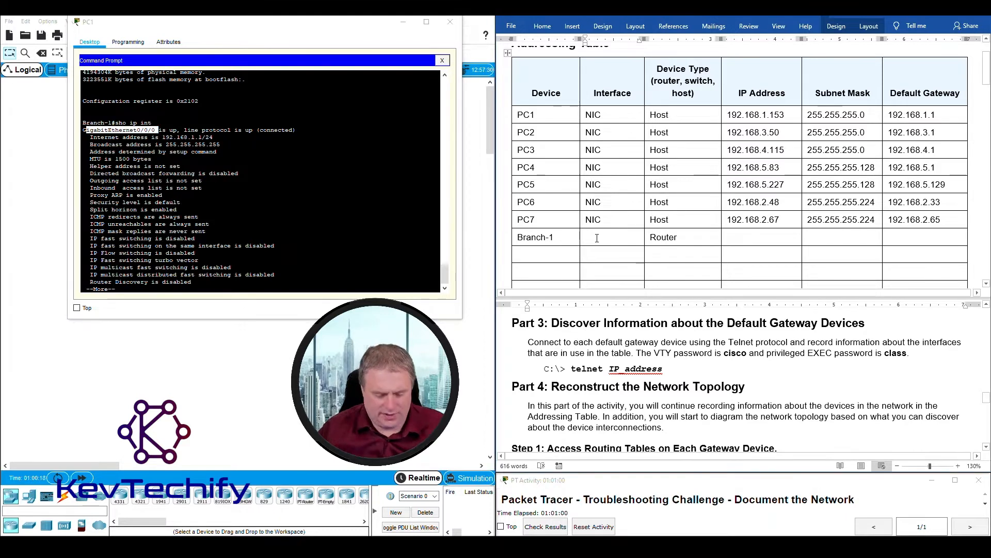
- Enter G0/0/0 as Branch-1's interface and 192.168.1.1 as its IP address
type("G0/0/0")
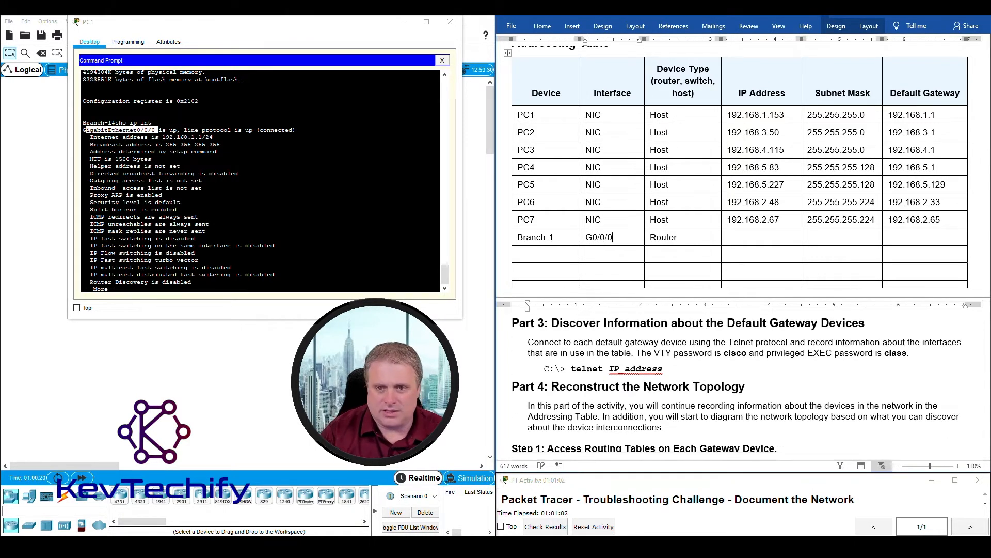
left_click(722, 241)
left_click(145, 140)
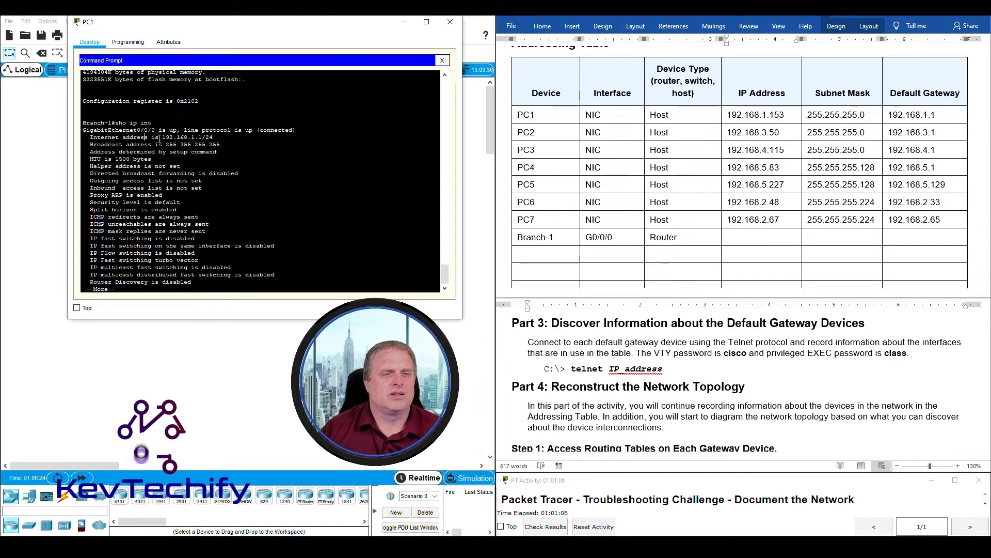
left_click_drag(163, 137, 203, 137)
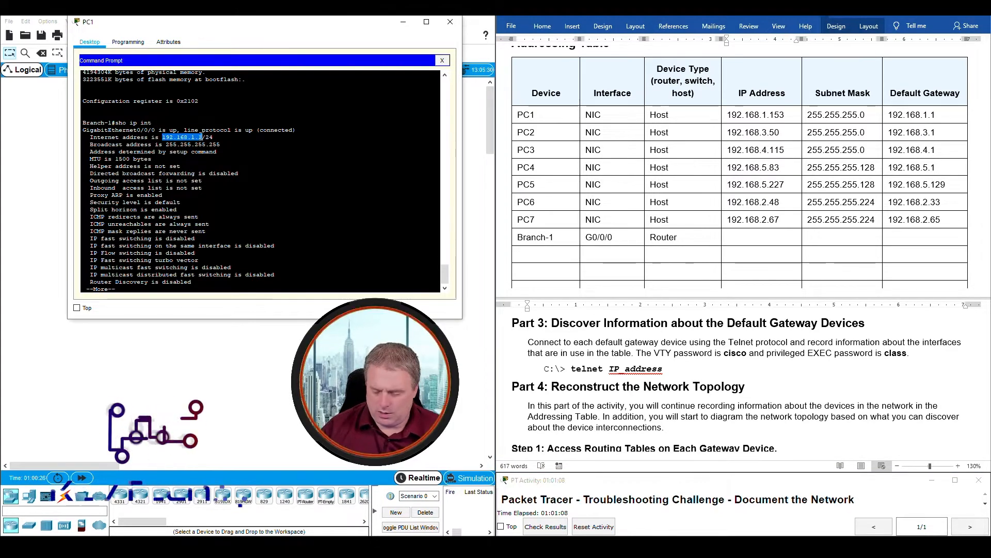
key("ctrl+c")
key("ctrl+v")
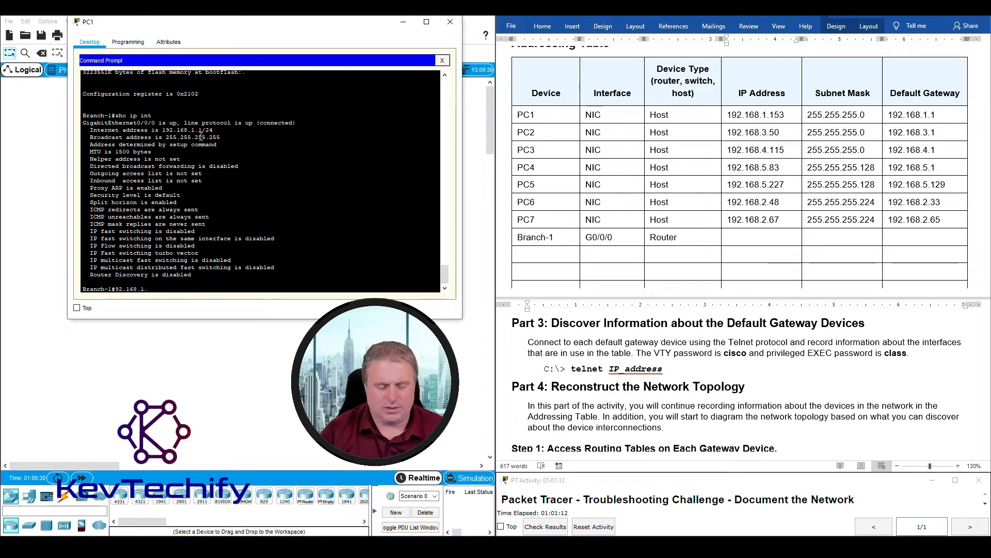
left_click(737, 237)
type("192.168.1.1")
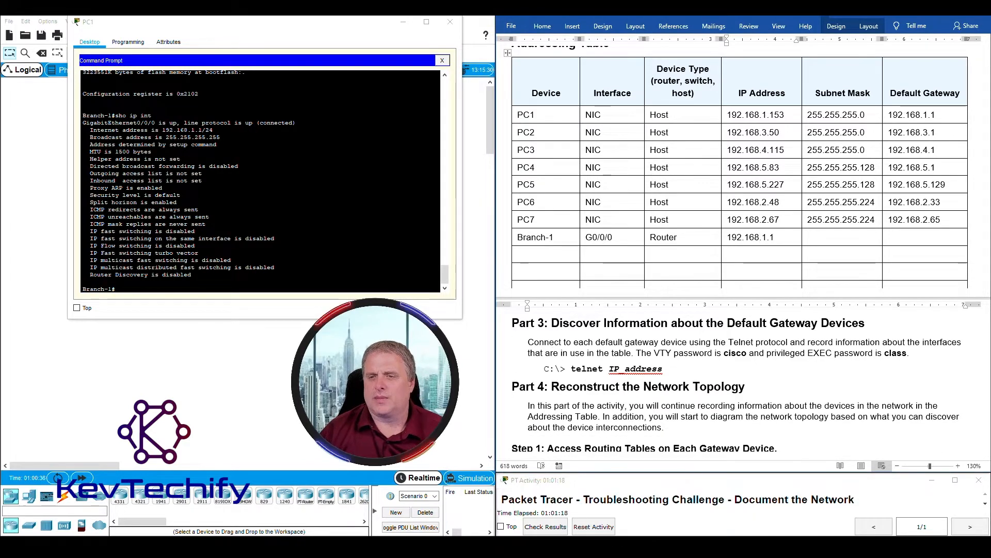
- Enter subnet mask 255.255.255.0 from the /24 prefix and default gateway N/A
key("Tab")
left_click_drag(205, 130, 215, 130)
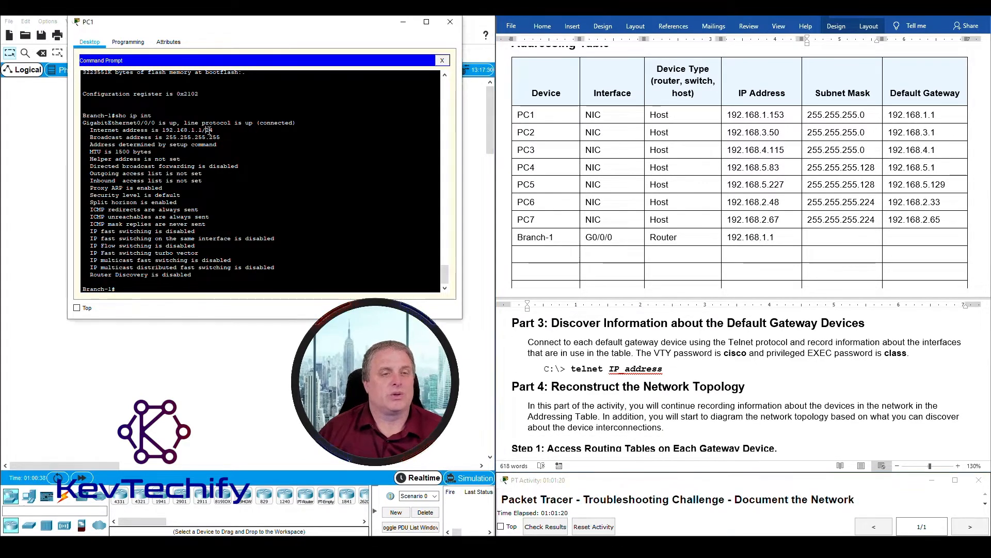
left_click(815, 232)
type("255.25")
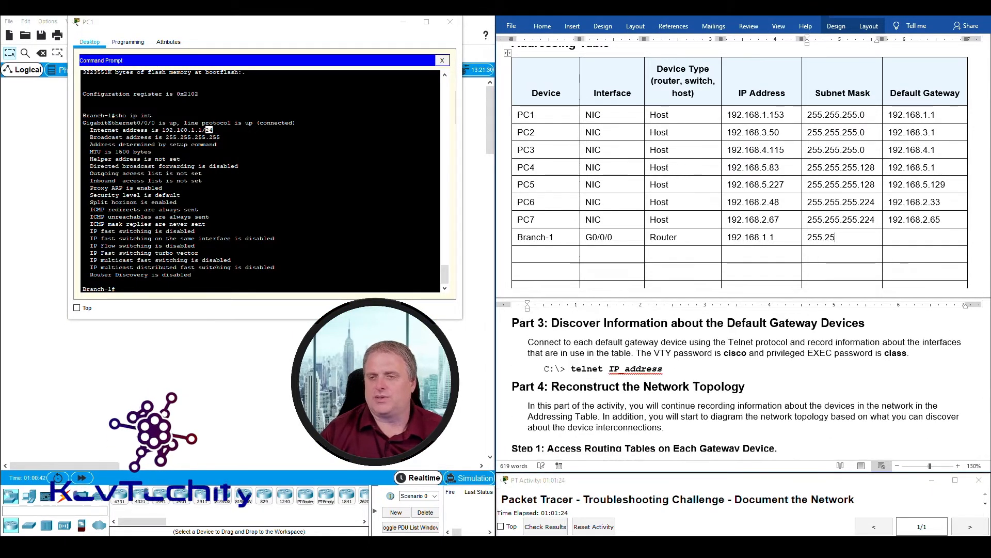
type("5.255.0")
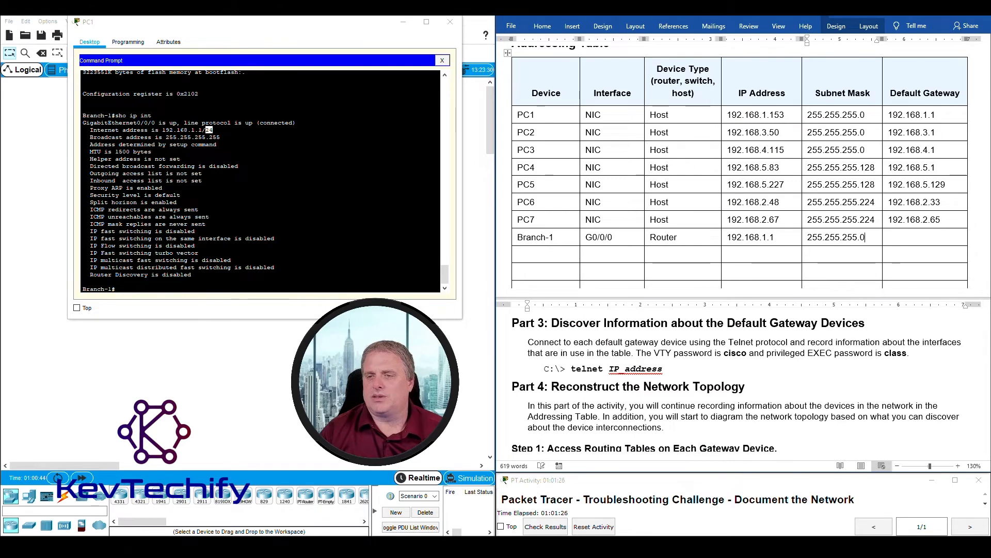
key("Tab")
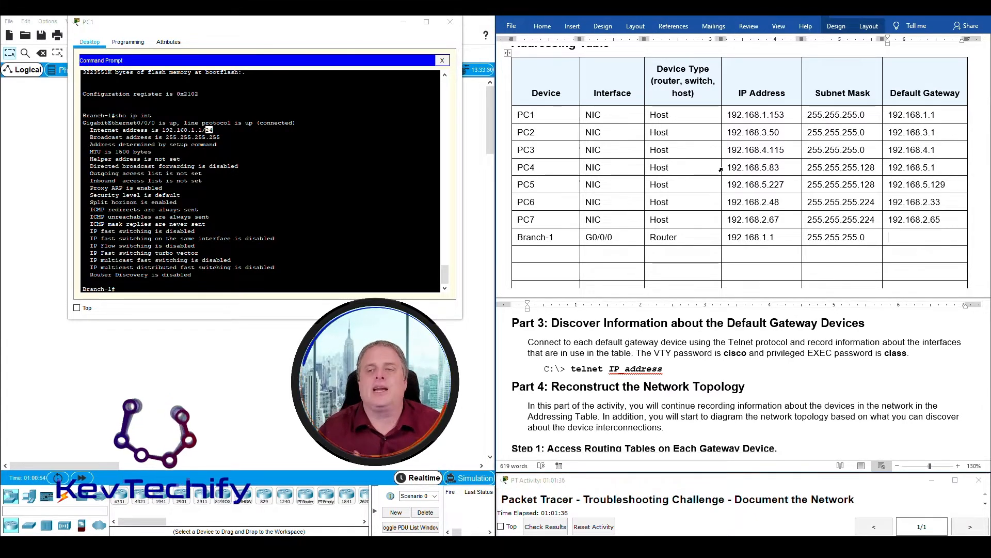
type("N/A")
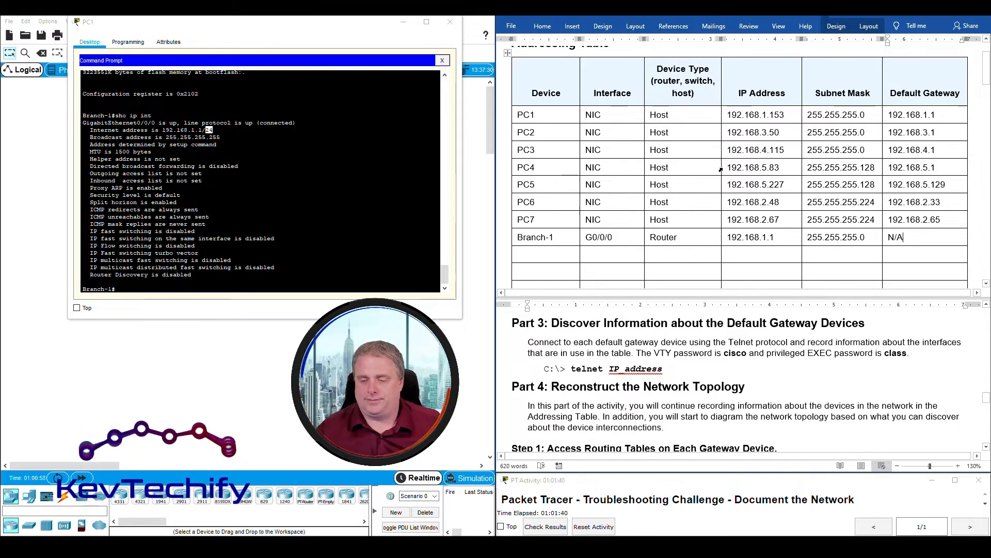
left_click(263, 247)
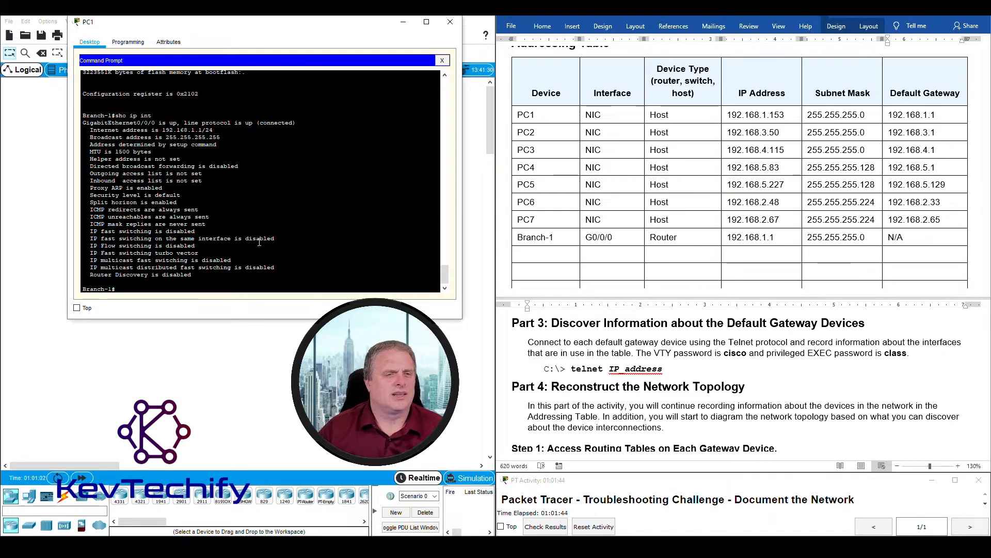
- Rerun 'sho ip int' on Branch-1 and review the GigabitEthernet0/0/0 status line
key("Up")
key("Return")
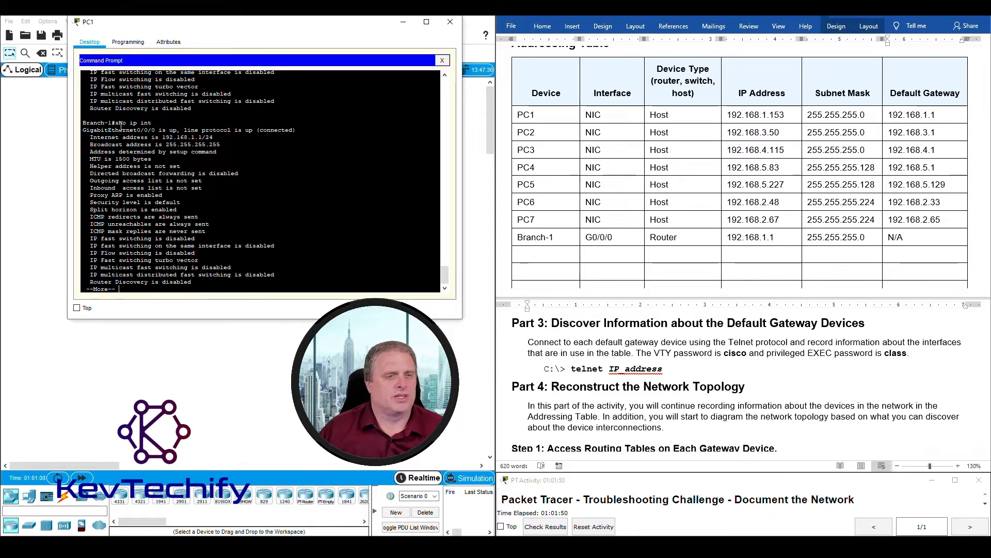
left_click_drag(86, 129, 318, 132)
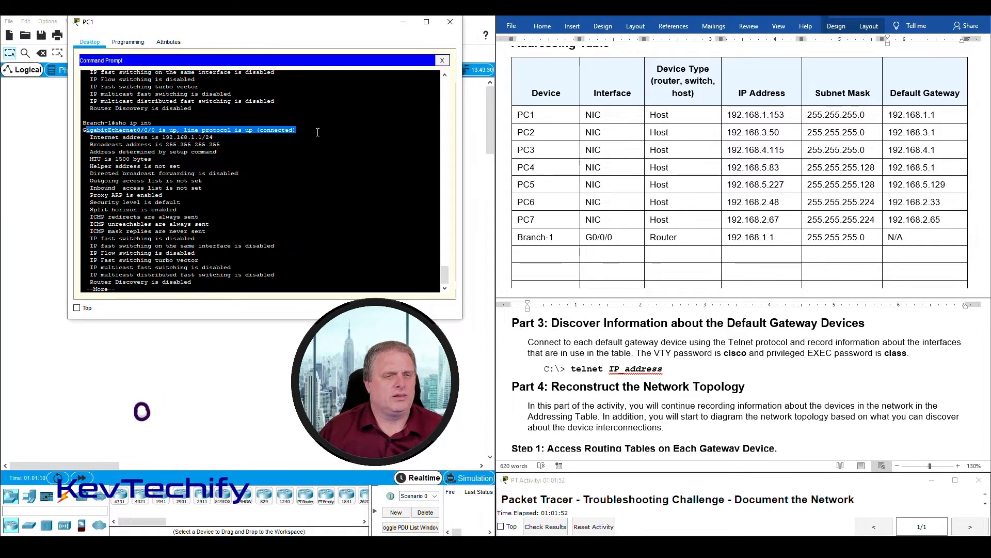
left_click(88, 291)
double_click(88, 290)
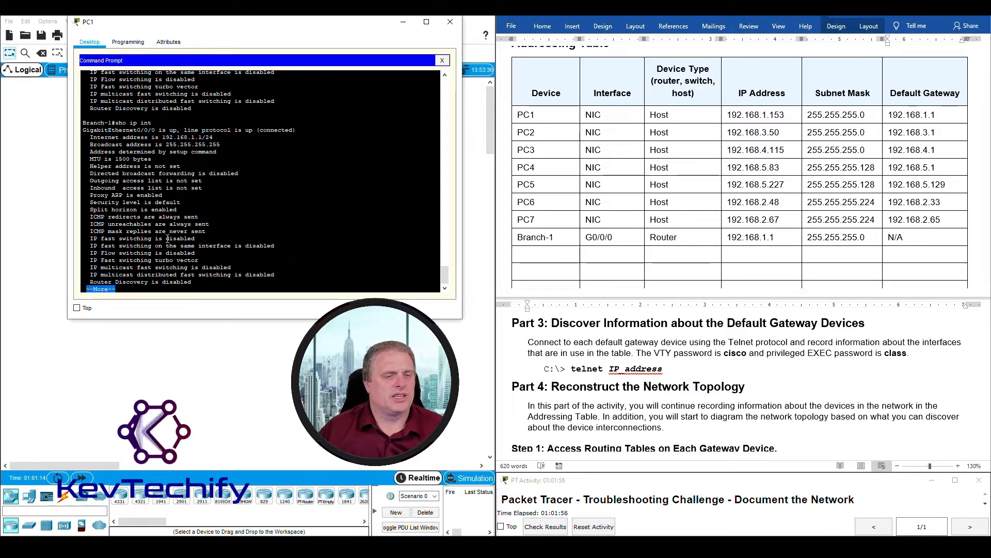
left_click(125, 289)
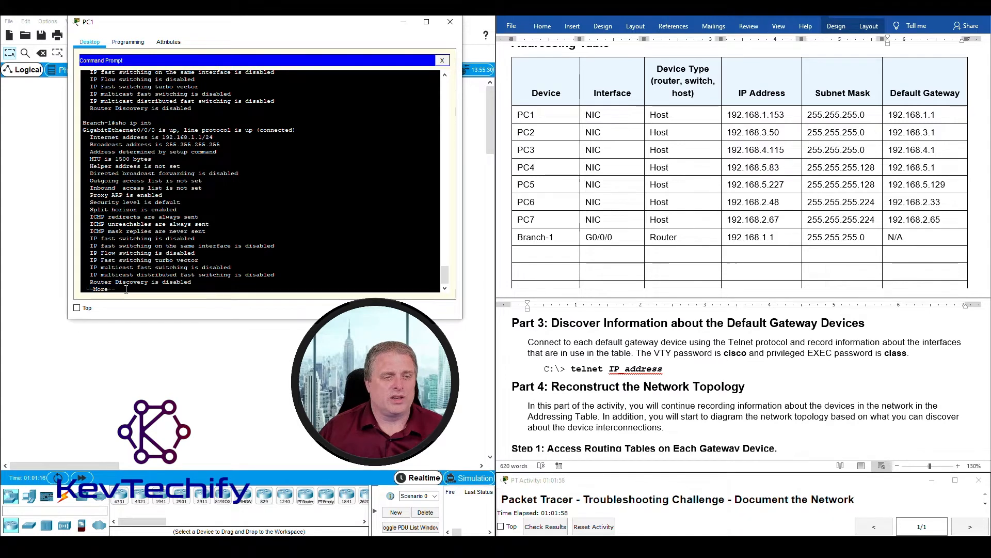
- Page down to Serial0/1/0 and note it is up at 192.168.0.2/30
key("Return")
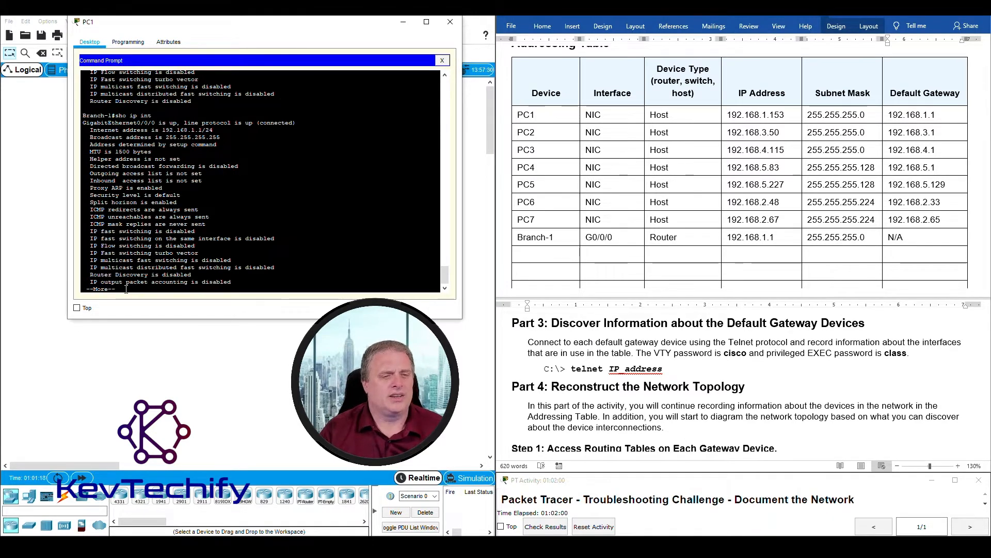
key("Return")
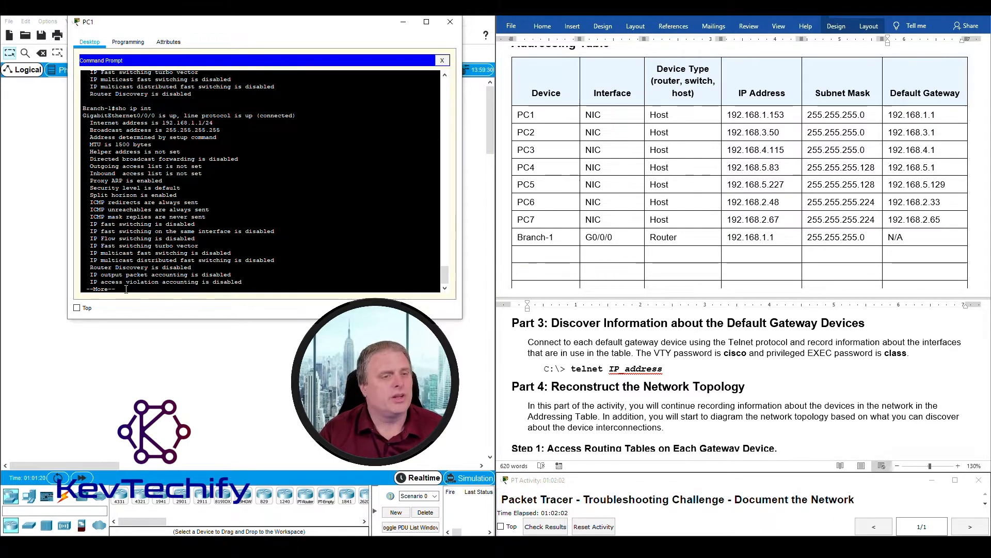
key("space")
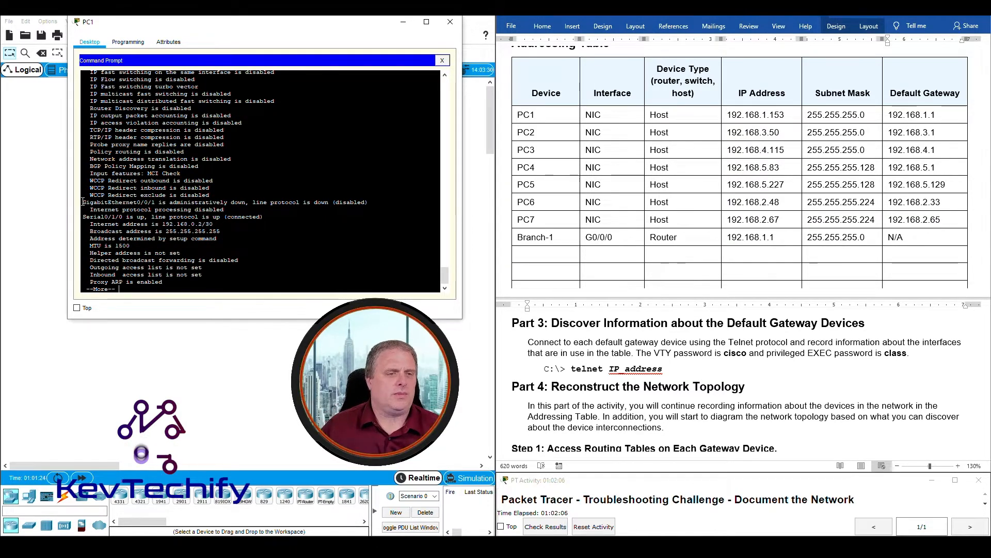
left_click_drag(84, 202, 367, 202)
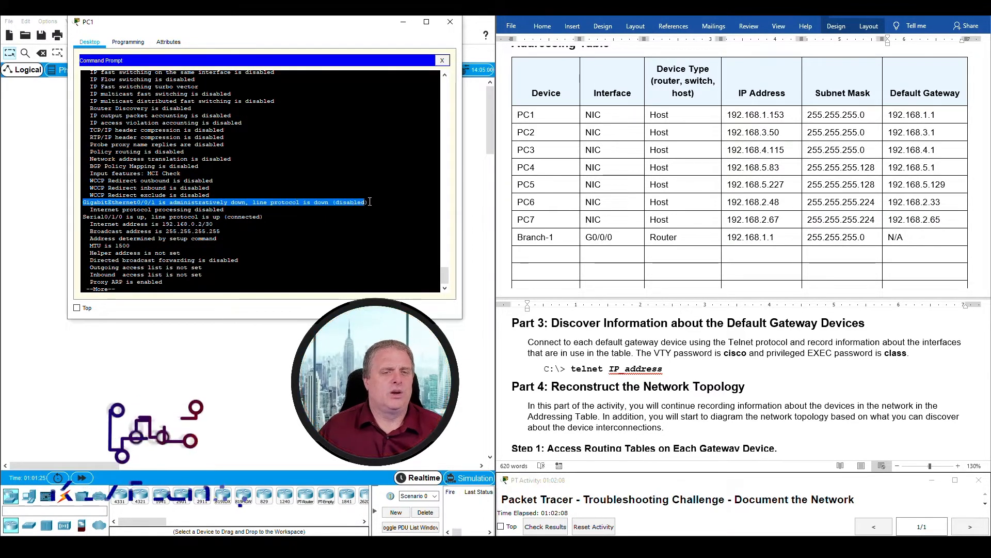
left_click_drag(84, 217, 263, 216)
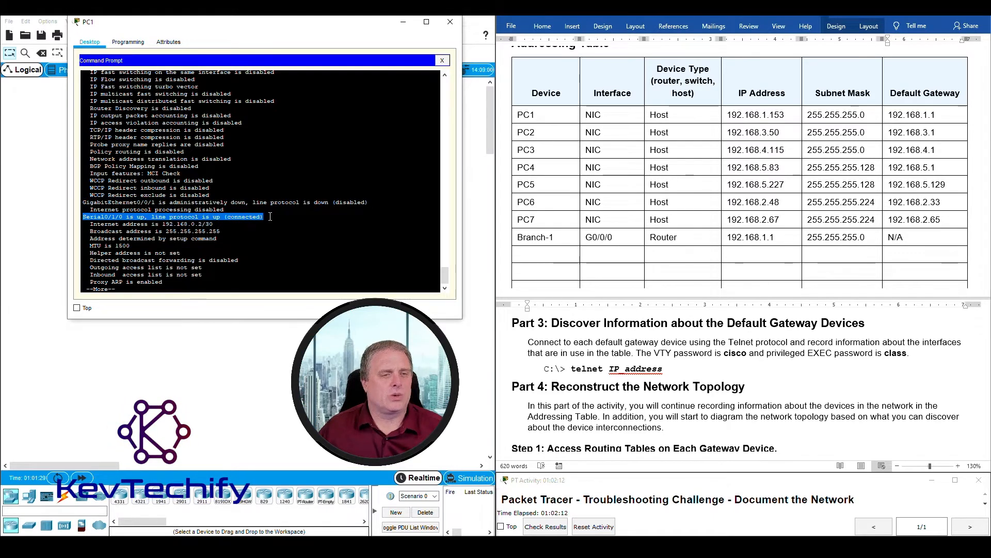
left_click(137, 216)
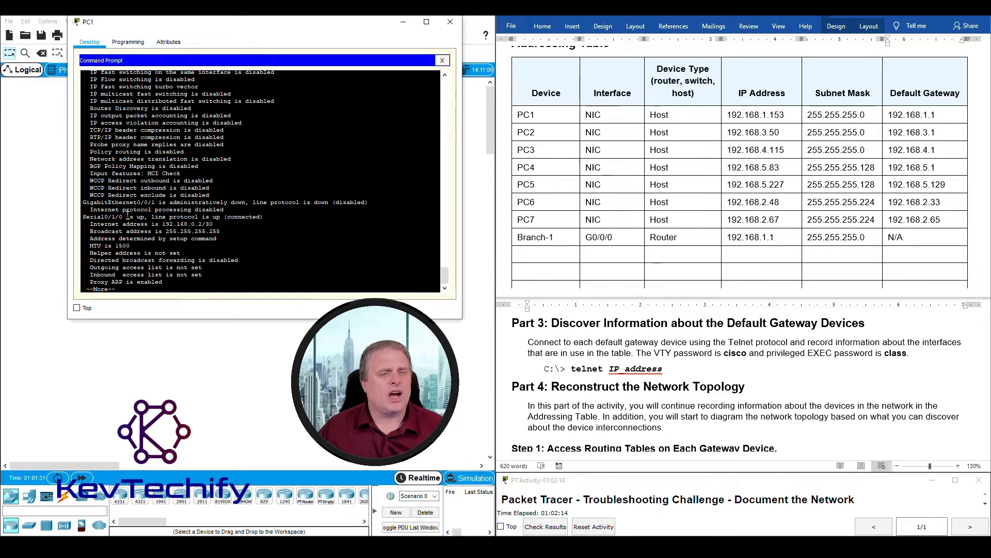
left_click_drag(246, 213, 268, 217)
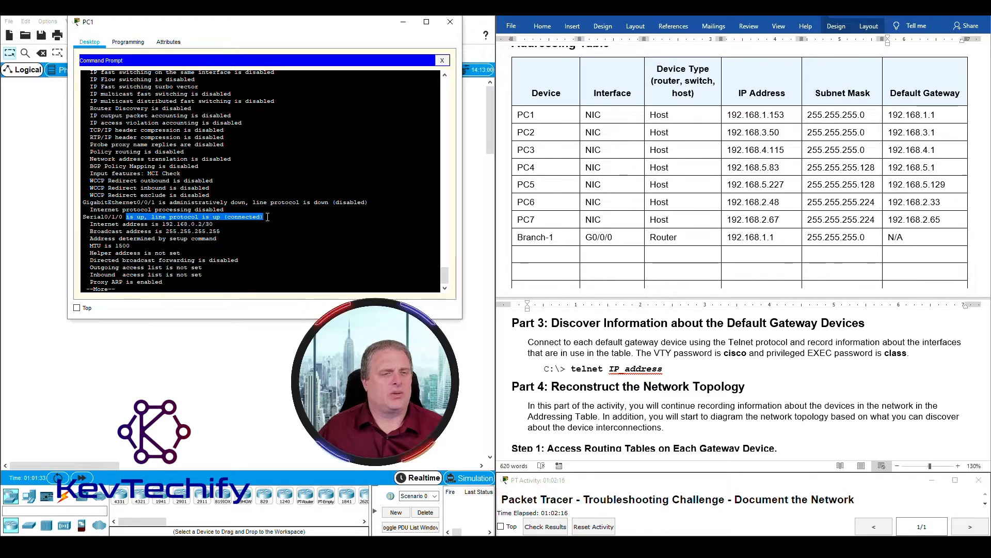
left_click_drag(163, 223, 213, 224)
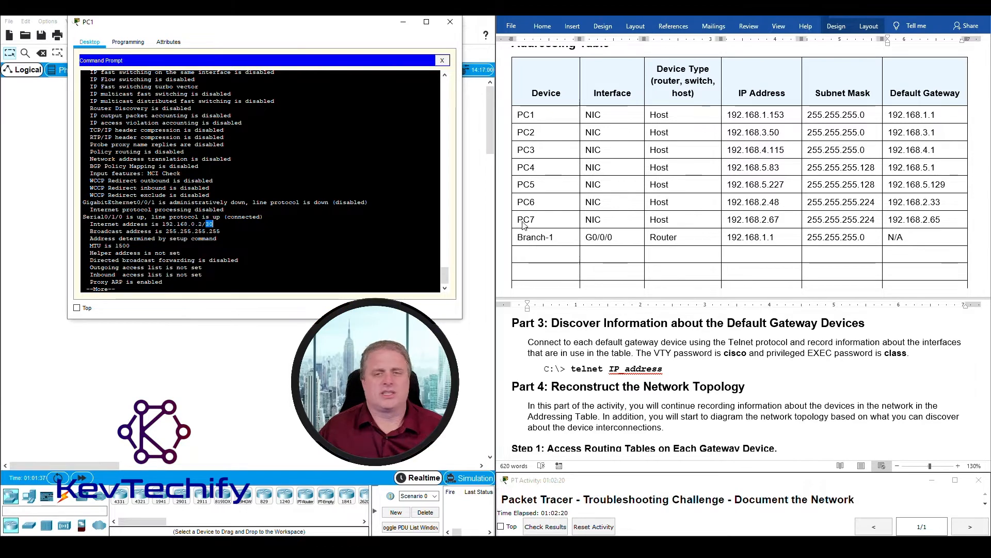
left_click(547, 258)
- Start a new table row reading Branch-1, S0/1/0, Router
type("Branch-1")
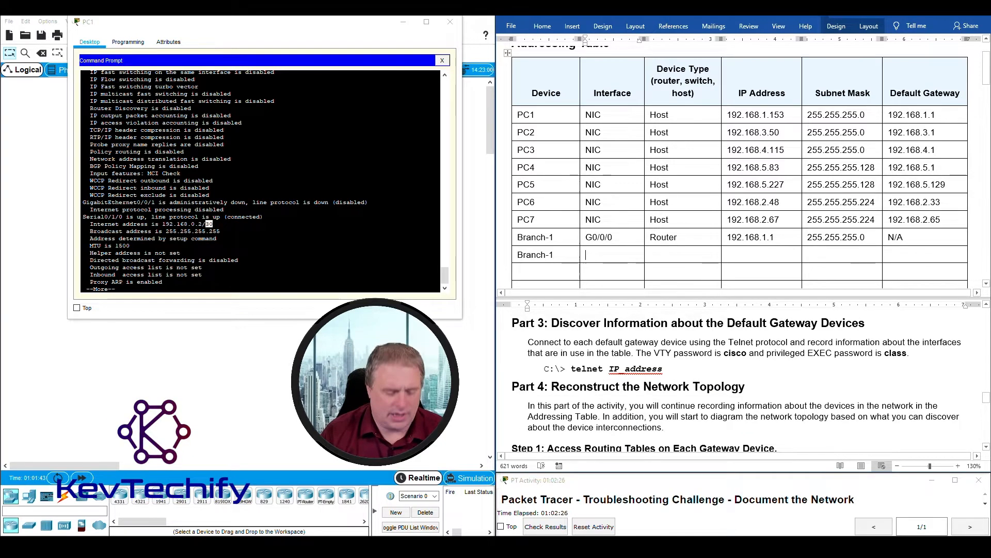
key("Tab")
type("S0/")
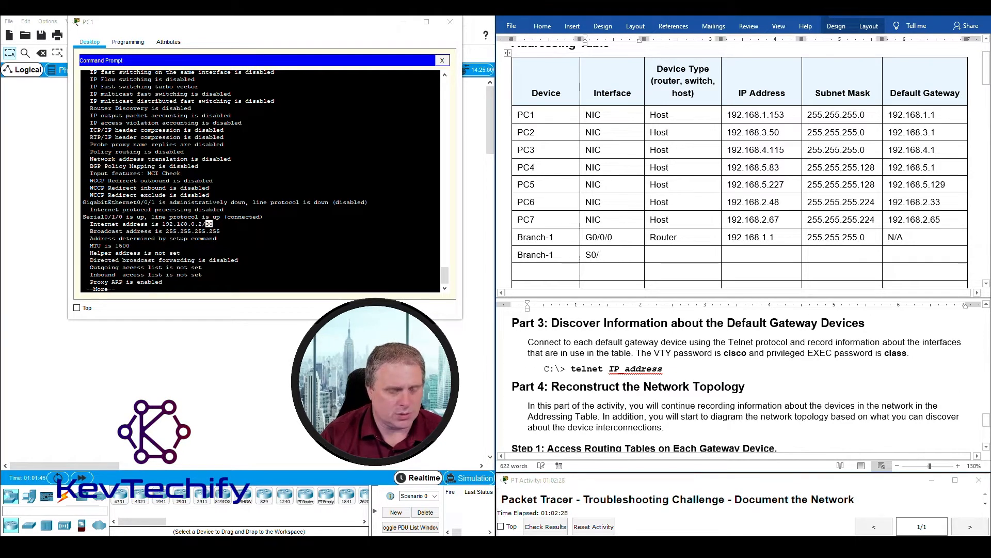
type("1/0")
key("Tab")
type("Route")
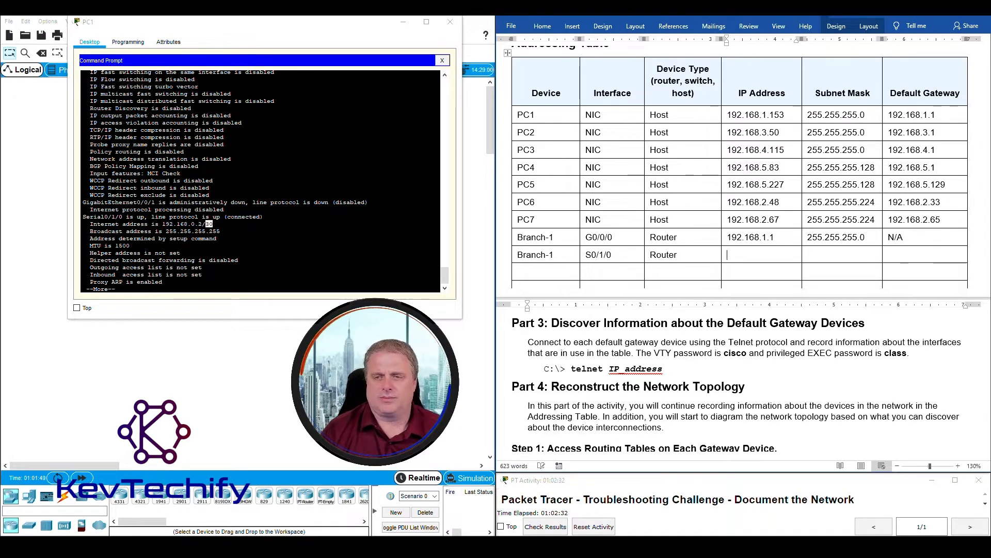
- Enter 192.168.0.2 as the S0/1/0 IP address, clearing stray text from the router prompt
left_click(181, 224)
left_click_drag(162, 225, 213, 225)
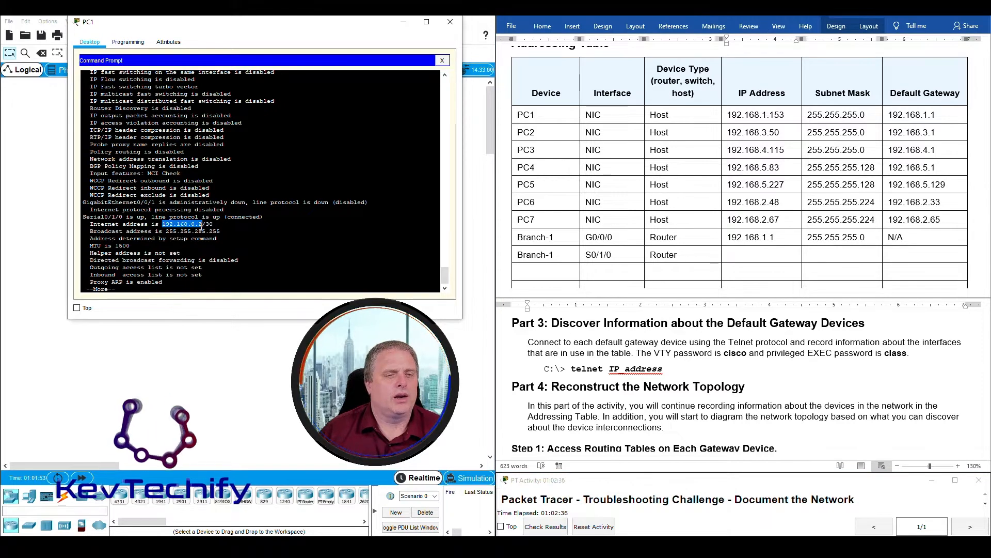
type("1#92.168.")
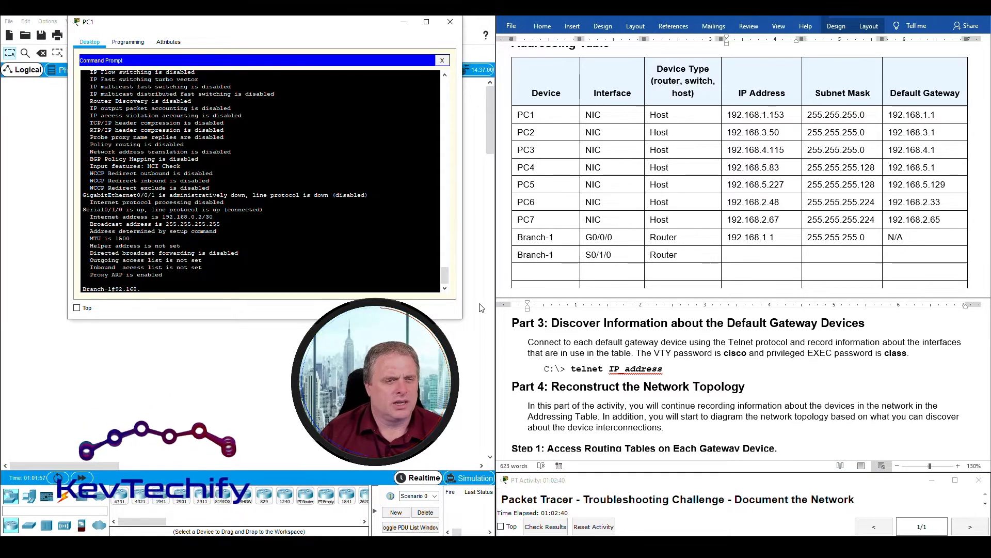
type("0.")
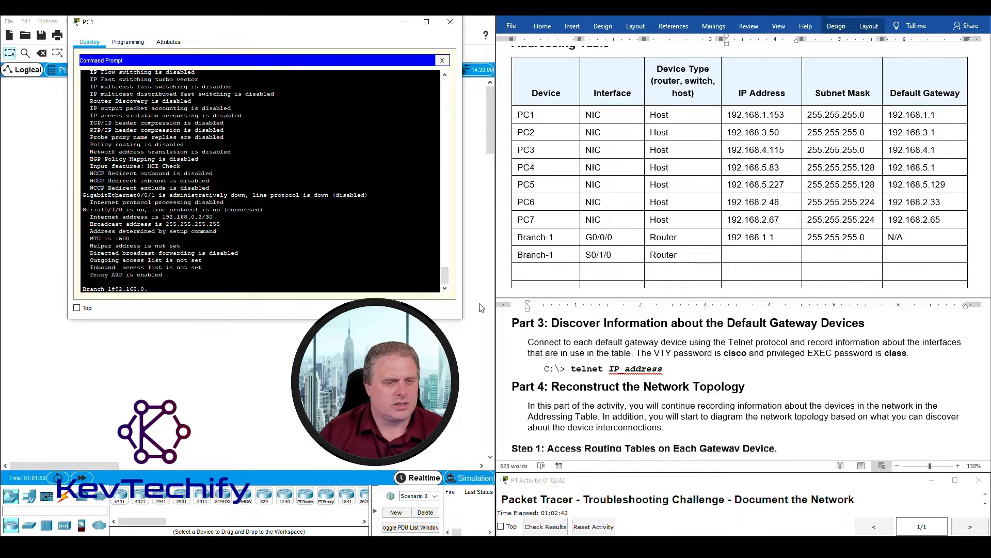
key("BackSpace")
key("BackSpace")
key("BackSpace")
key("BackSpace")
key("BackSpace")
key("BackSpace")
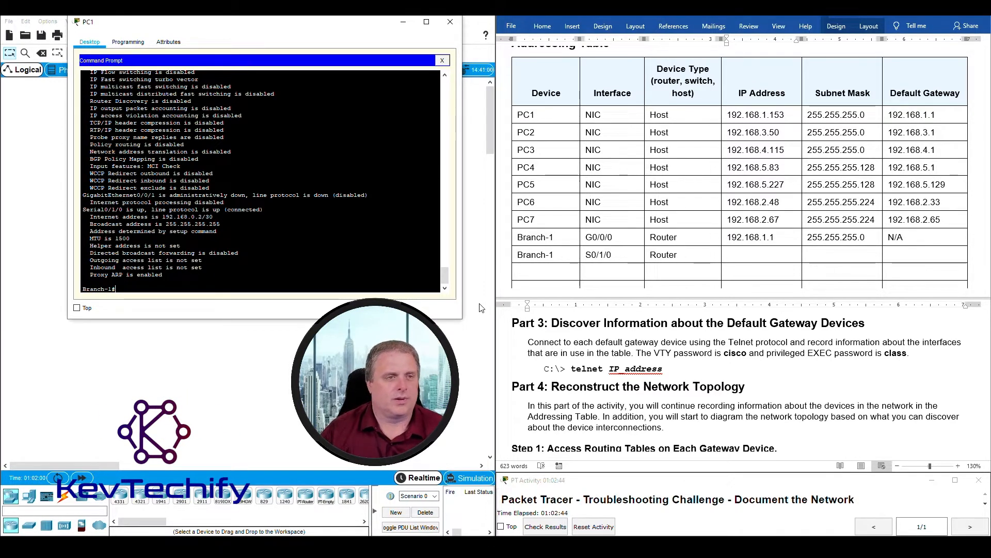
left_click(745, 255)
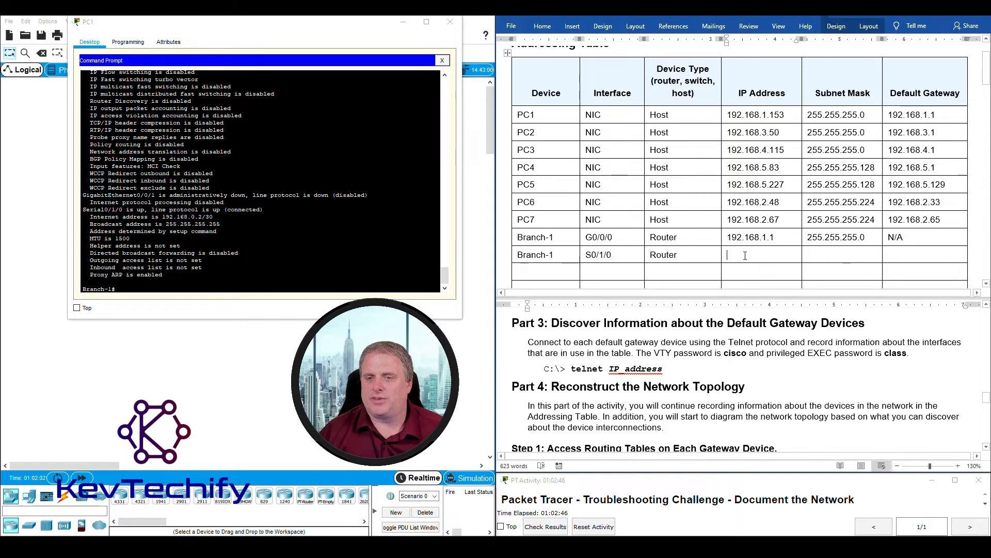
type("192.168.0.2")
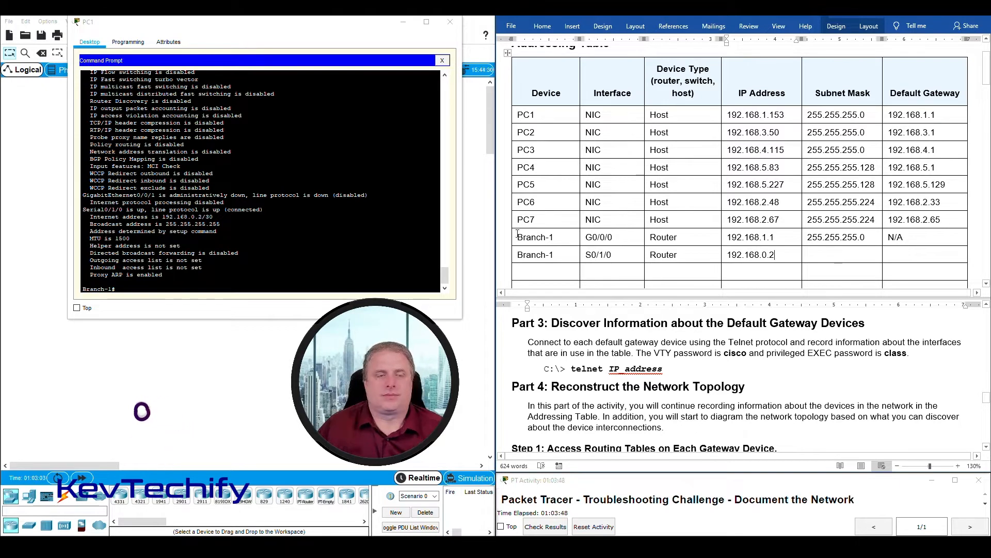
- Enter subnet mask 255.255.255.252 from the /30 prefix and default gateway N/A
left_click(215, 219)
left_click_drag(202, 219, 212, 219)
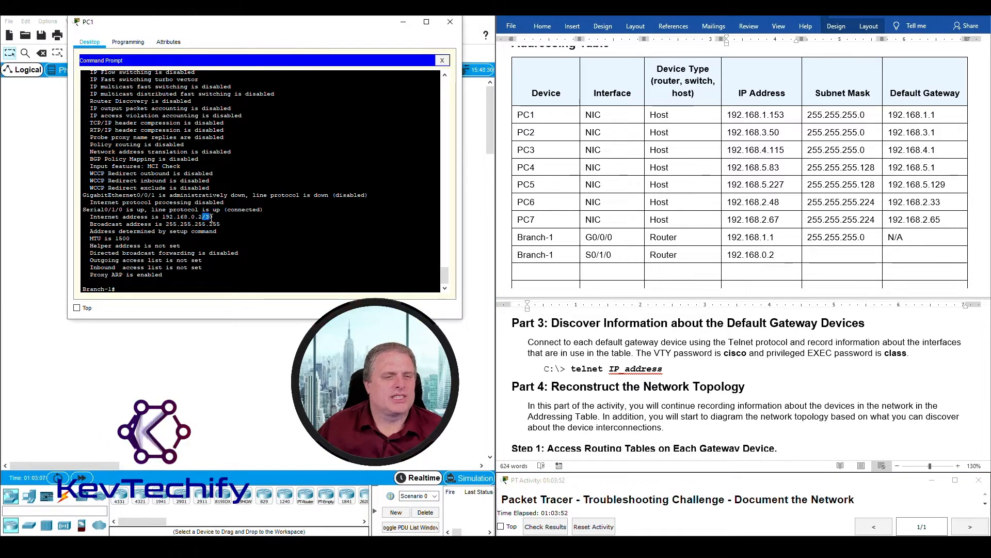
left_click(820, 253)
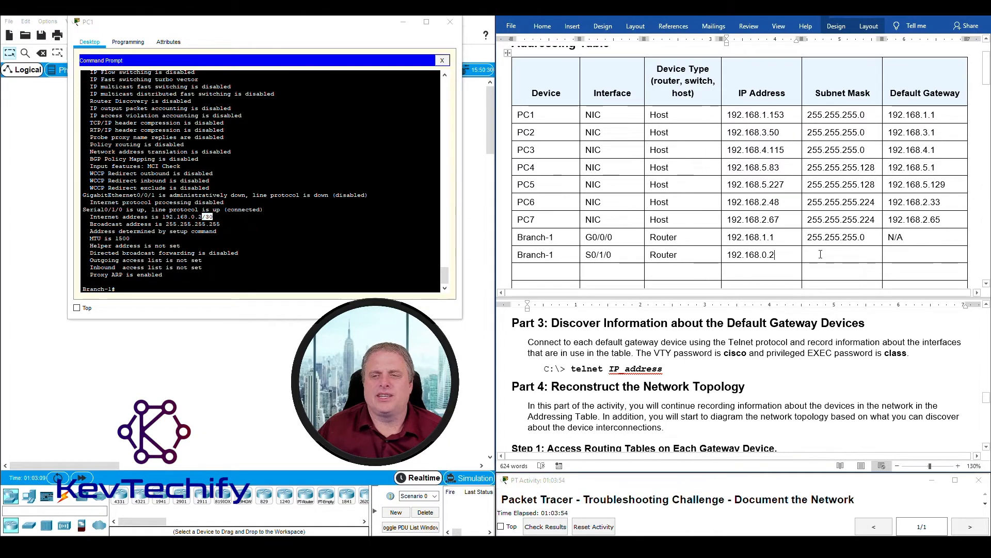
type("255.2")
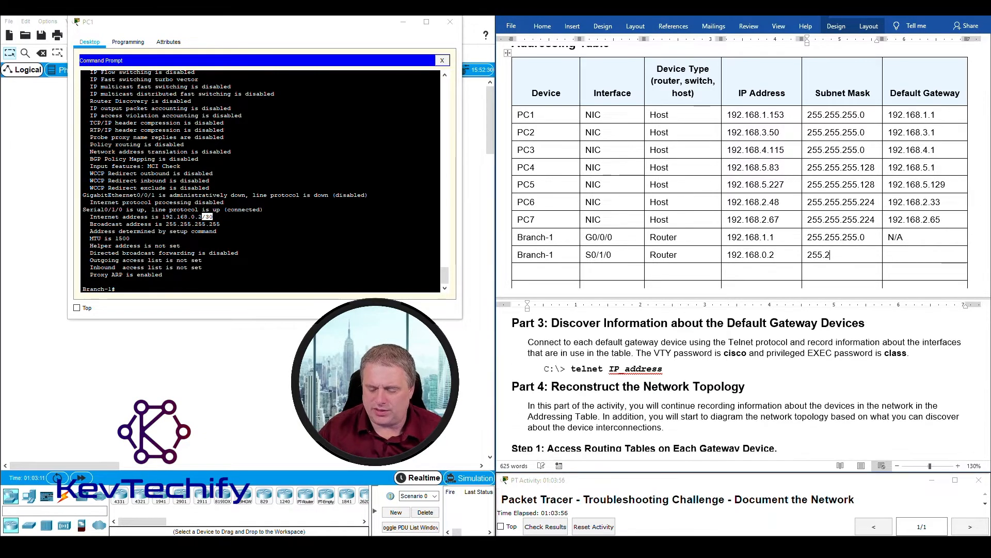
type("55.255.252 ")
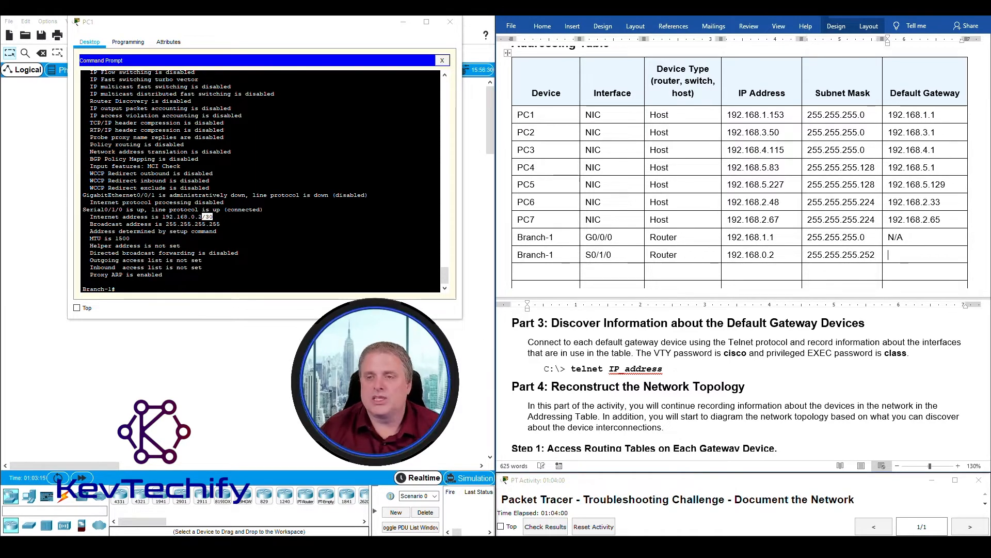
type("N/a")
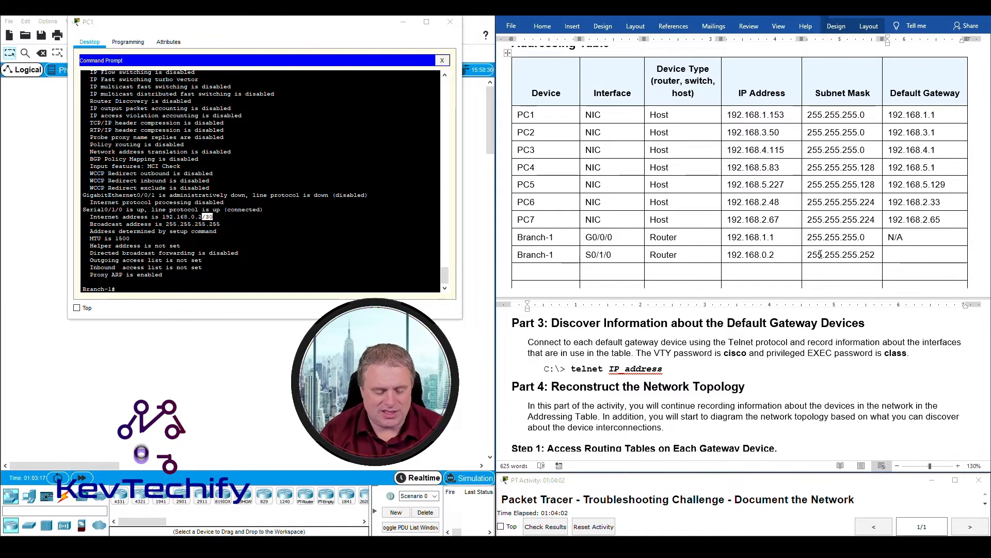
scroll(744, 382, "up", 3)
key("BackSpace")
type("A")
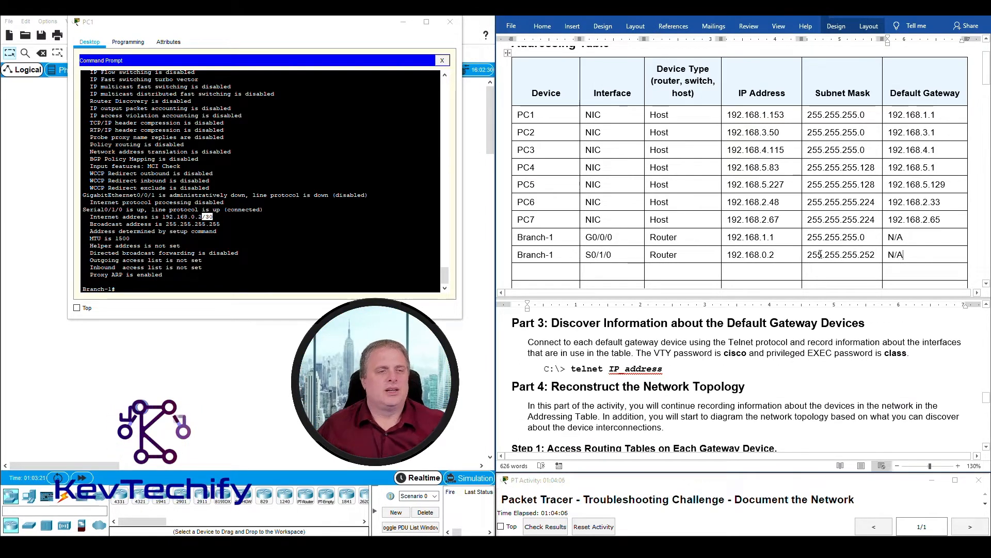
left_click(261, 255)
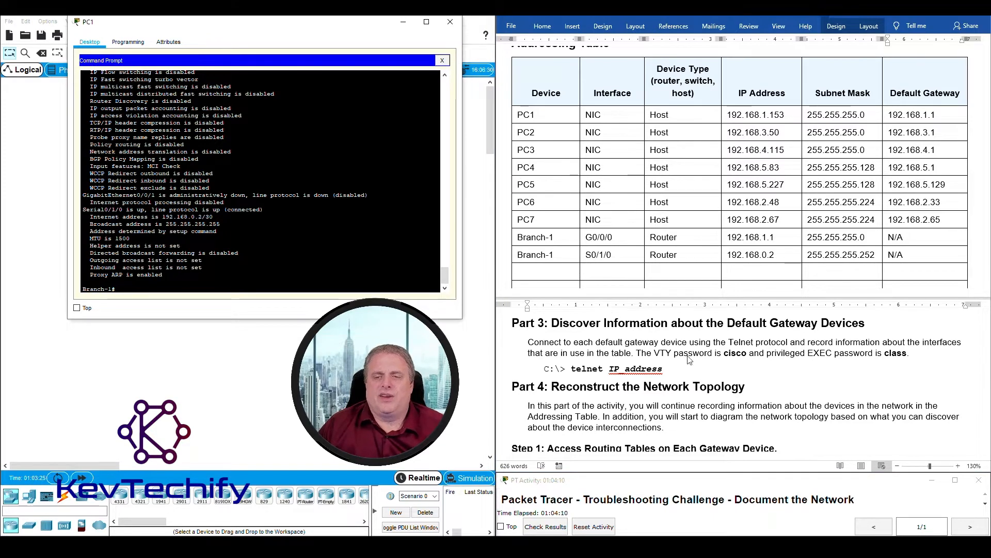
left_click(708, 356)
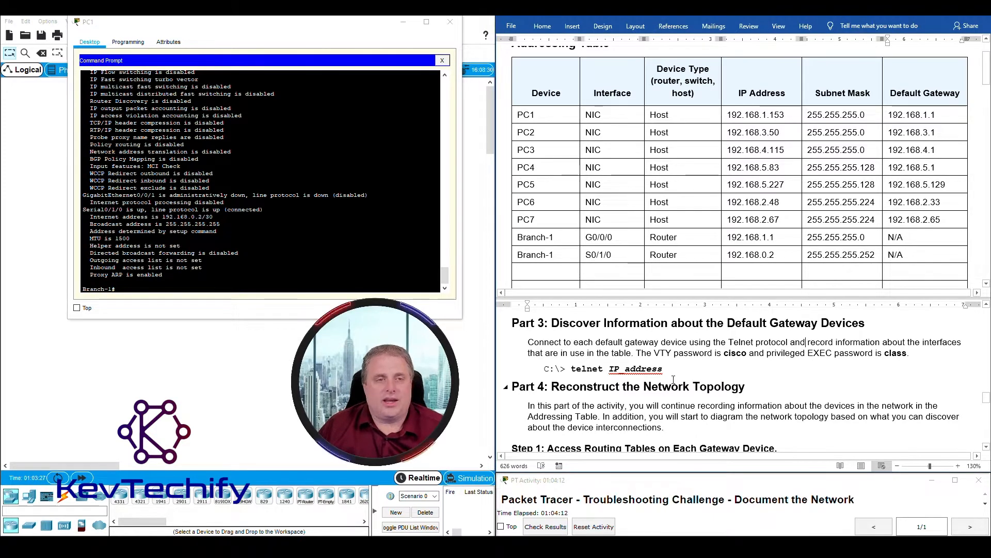
- Close PC1's window and open a resized PC2 Command Prompt to start a telnet
left_click(450, 21)
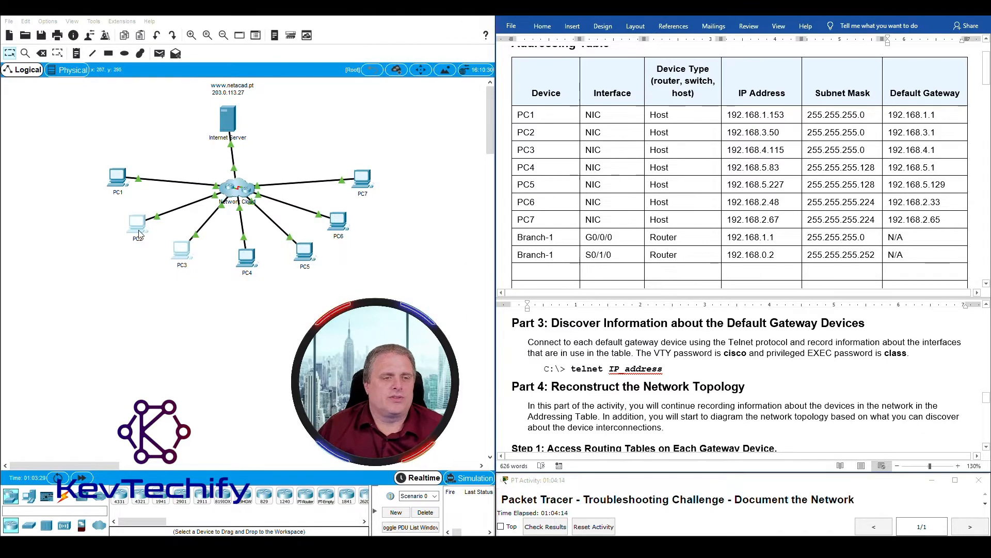
left_click(261, 219)
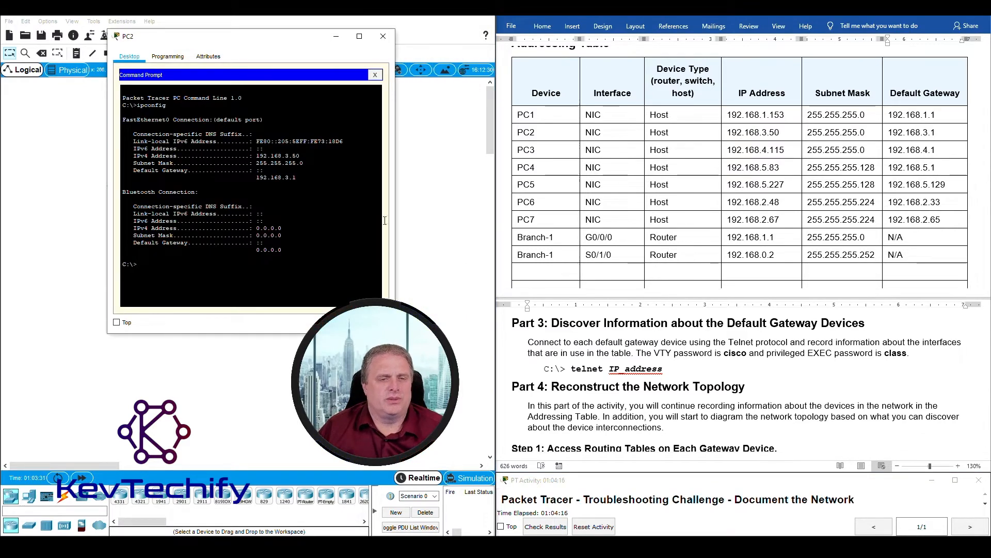
left_click_drag(396, 231, 470, 232)
left_click_drag(331, 36, 305, 18)
left_click(149, 242)
type("tel")
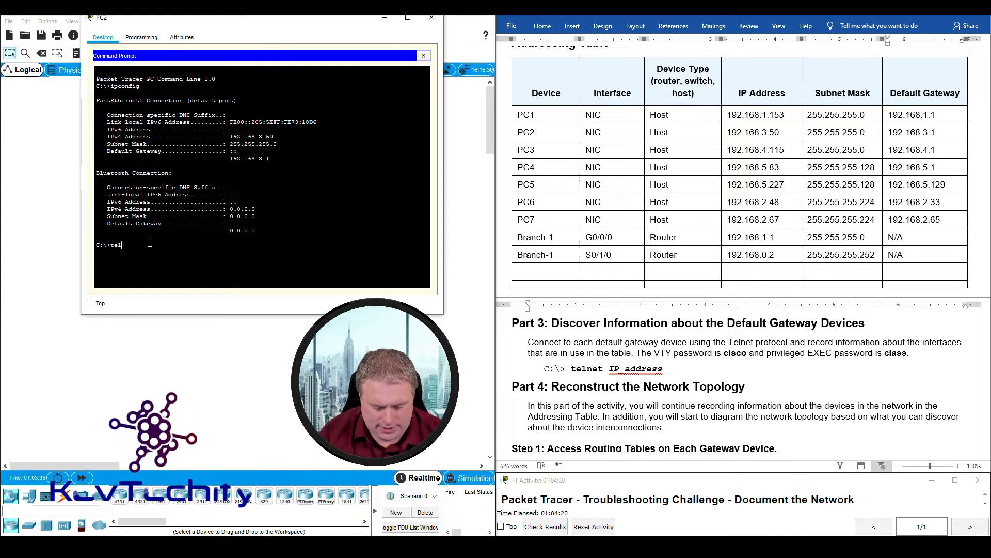
type("net")
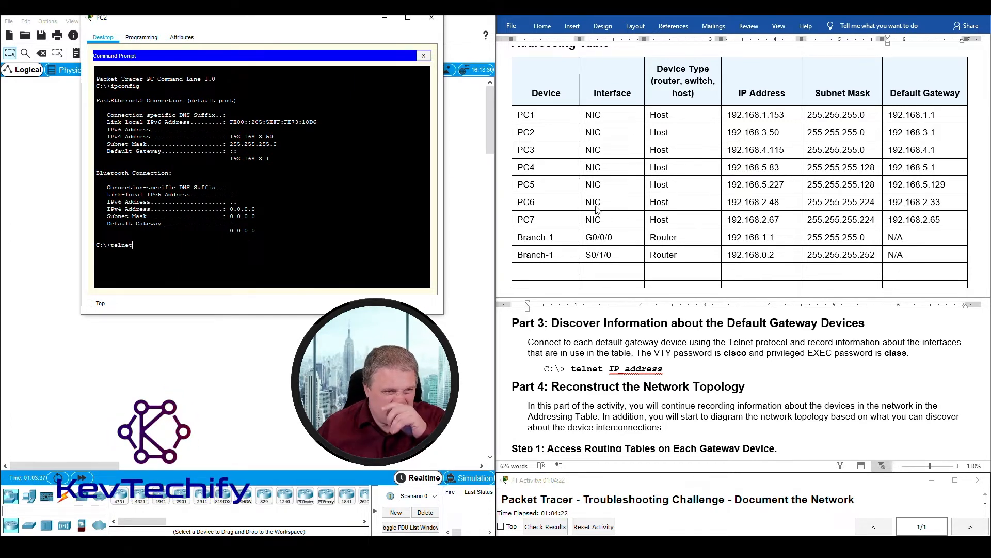
- Telnet to PC2's gateway 192.168.3.1, log in, and enable with the privileged password
left_click(599, 132)
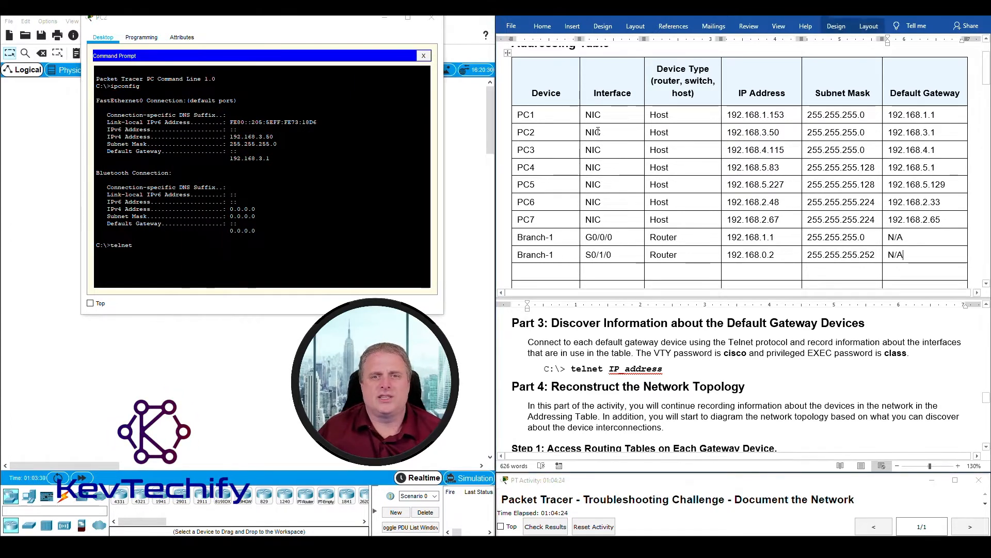
left_click_drag(891, 133, 944, 131)
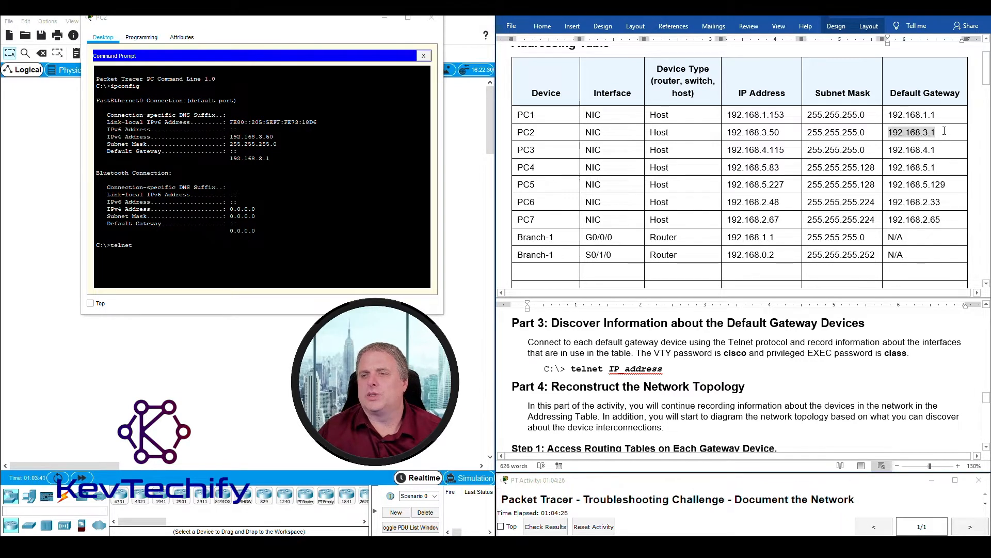
left_click(198, 246)
type("192.168.")
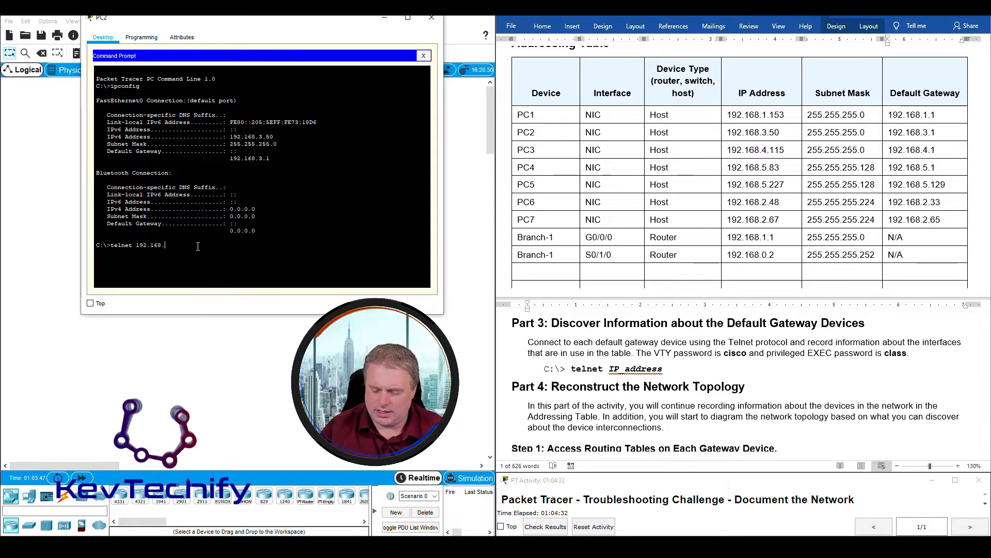
type("3.1")
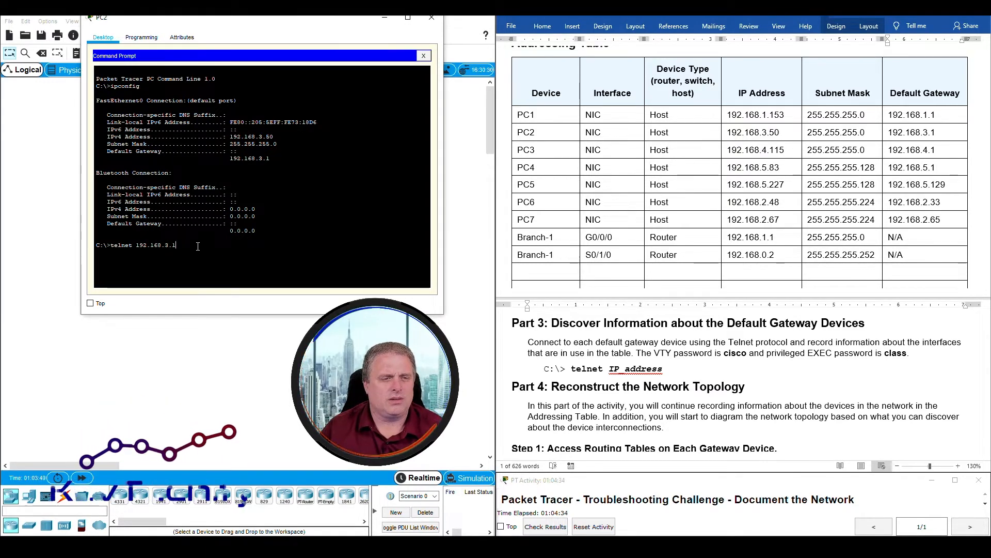
key("Return")
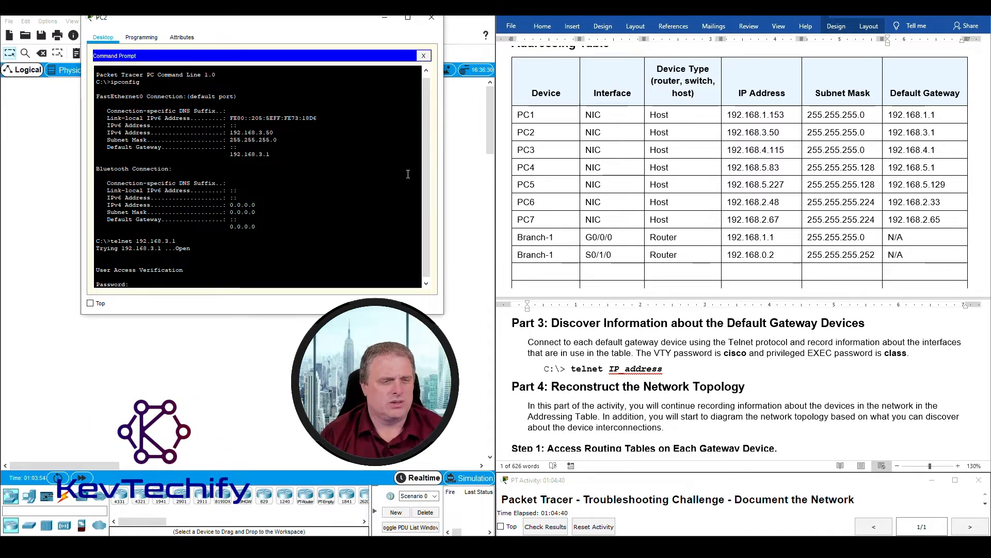
key("Return")
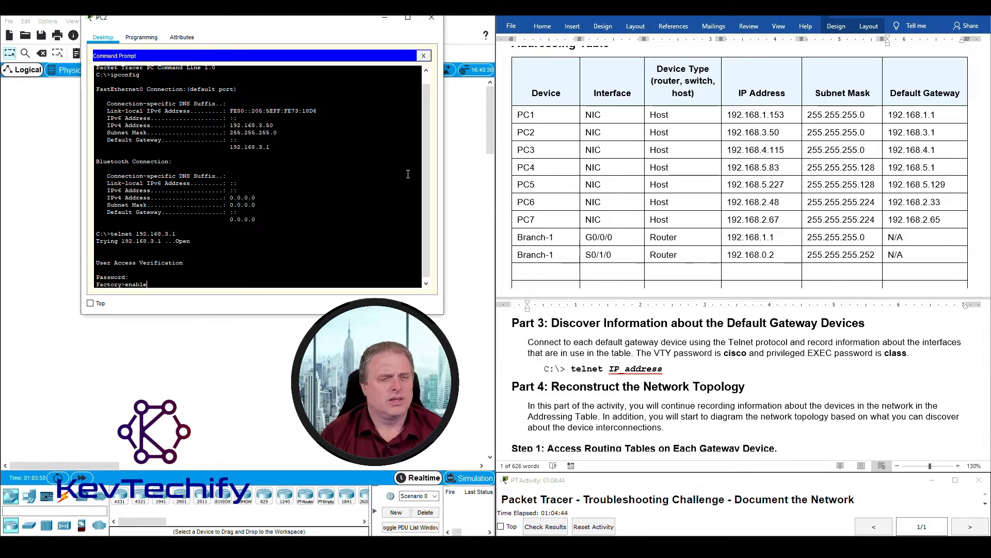
type("enable")
key("Return")
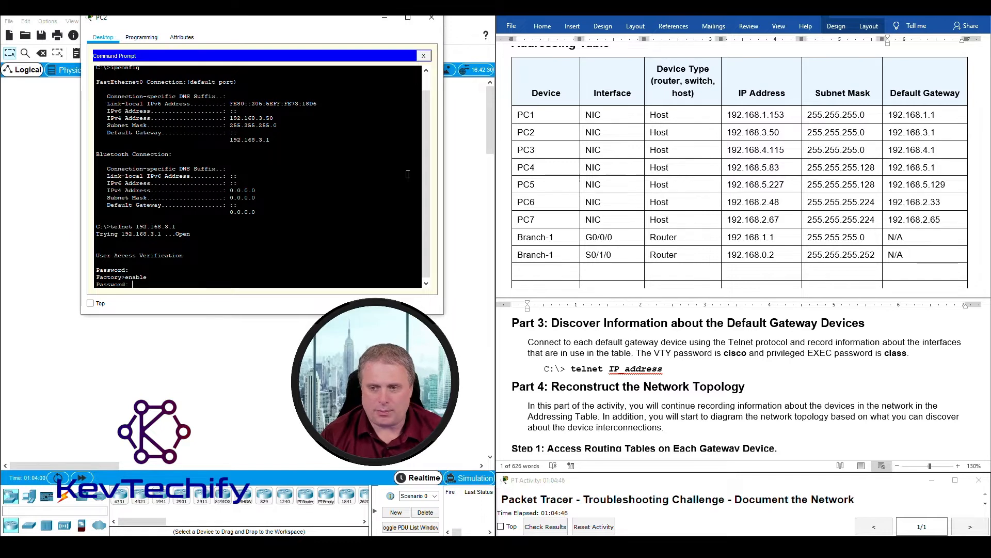
type("class")
key("Return")
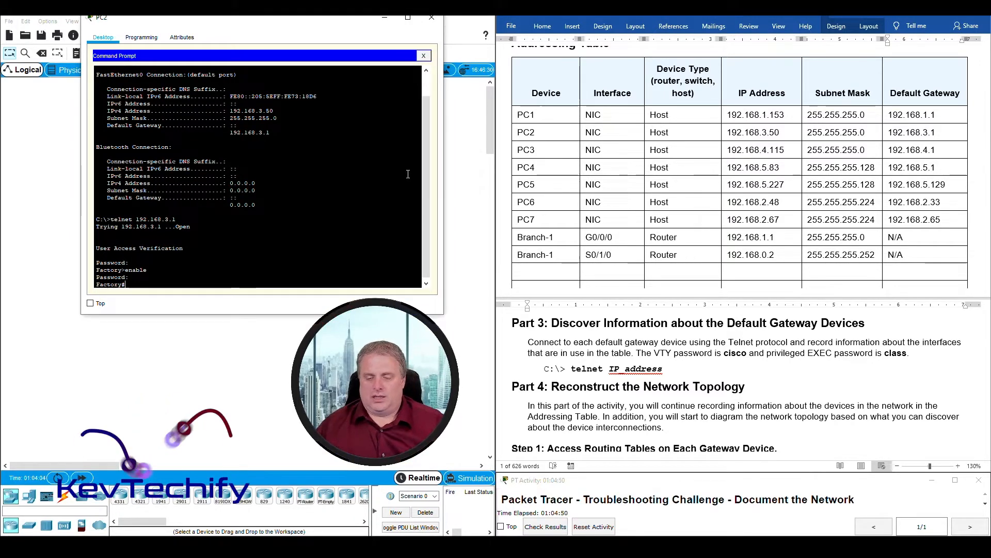
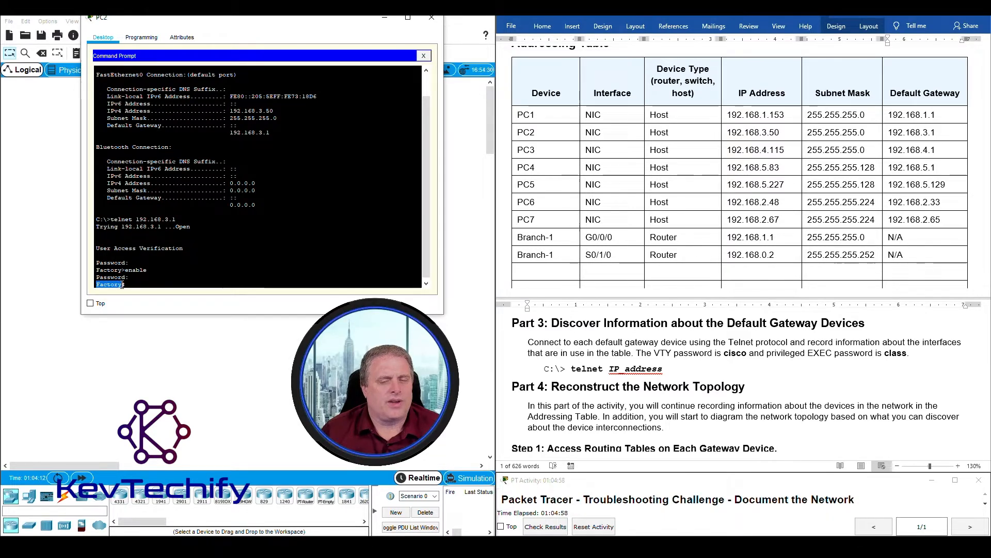
- Enter Factory as the new row's device, then run 'sho ip int' in the PC2 telnet session
left_click(544, 271)
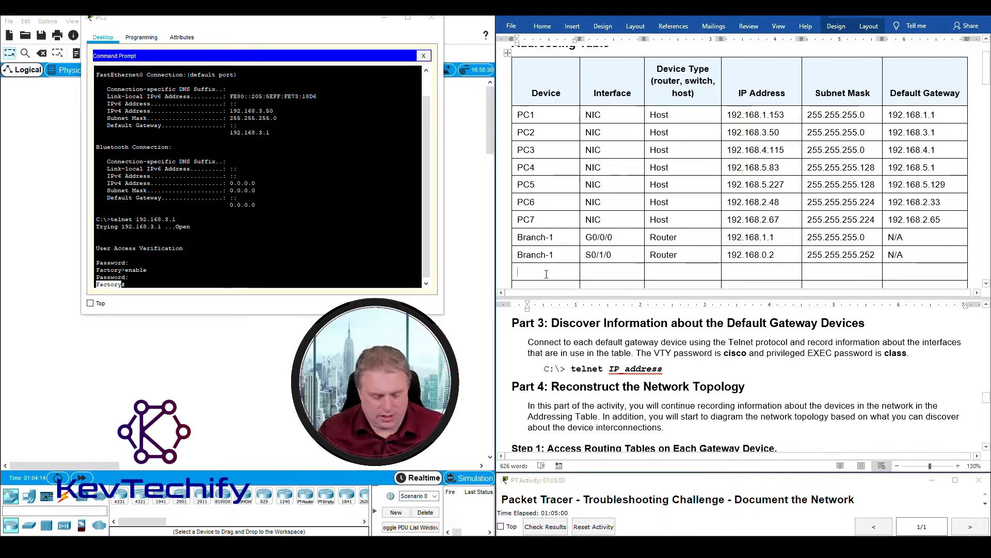
type("Factory")
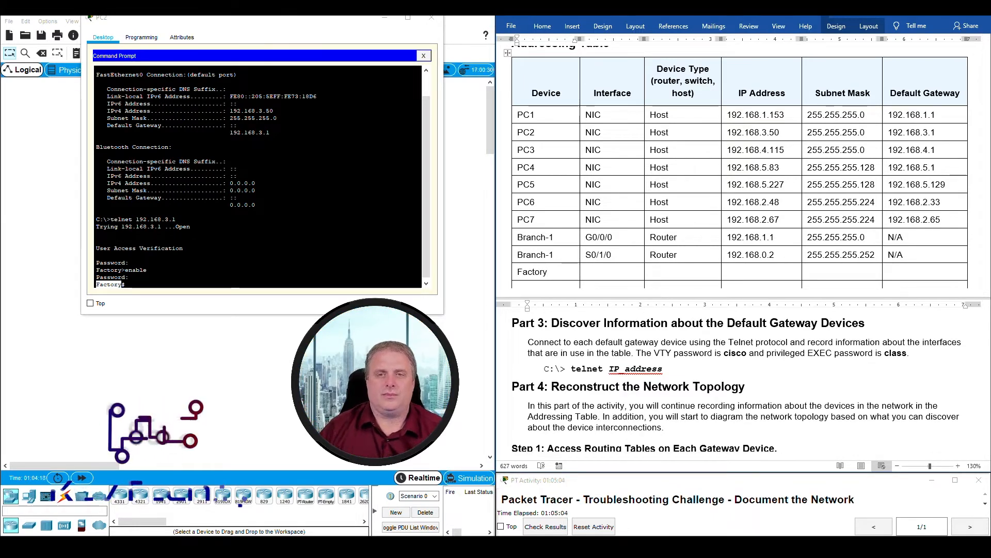
left_click(193, 282)
type("sh")
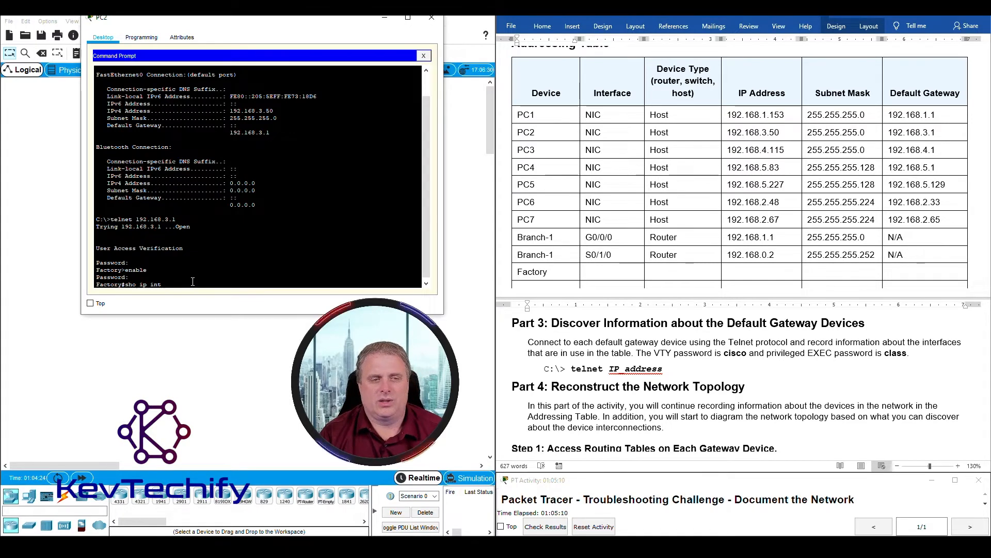
type("o ip int")
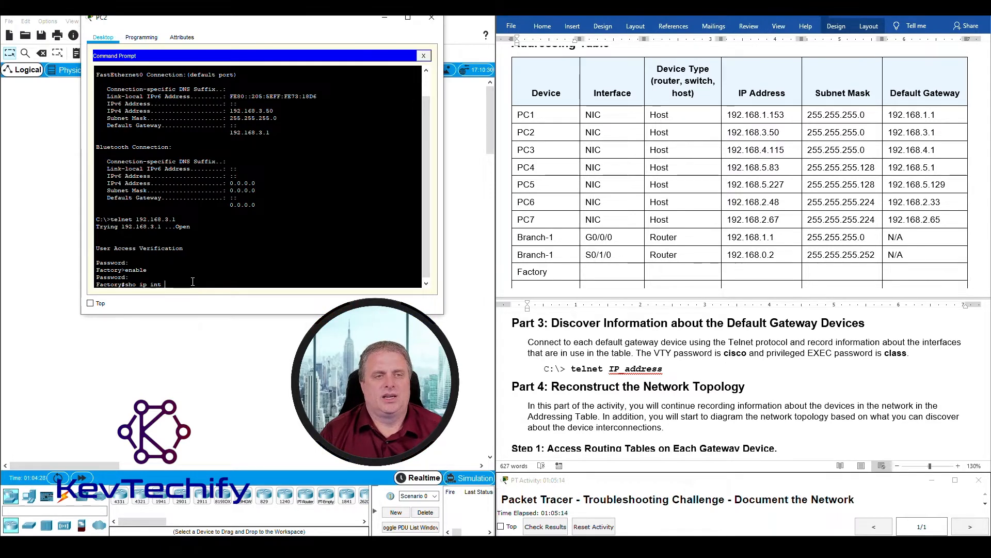
key("Return")
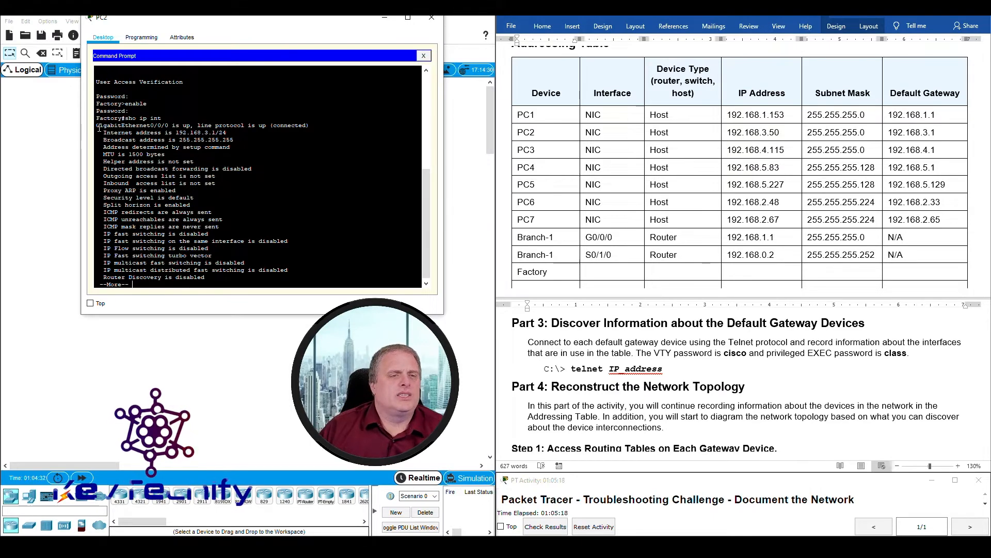
- Enter G0/0/0 as the Factory row's interface, read from the terminal output
left_click_drag(96, 125, 308, 127)
left_click(167, 133)
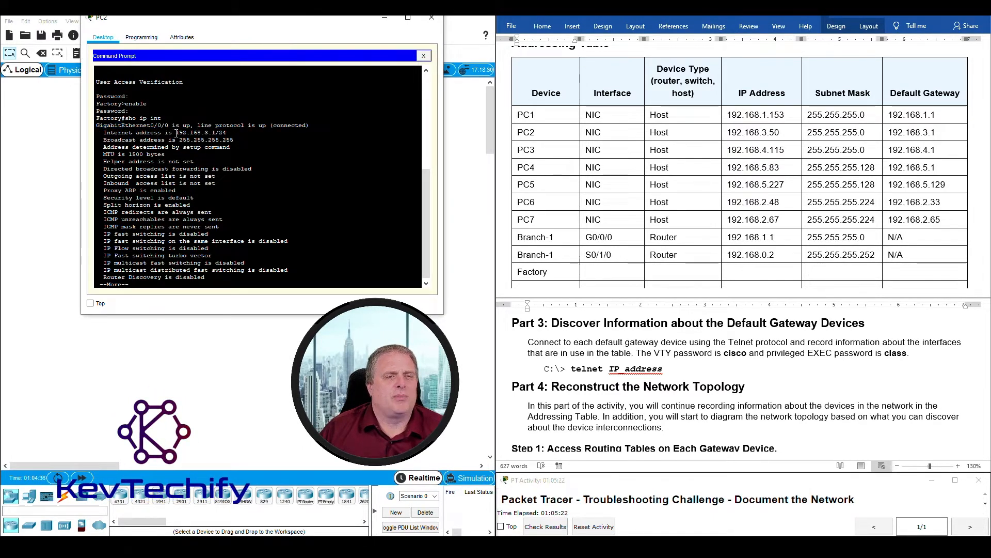
left_click_drag(206, 132, 223, 133)
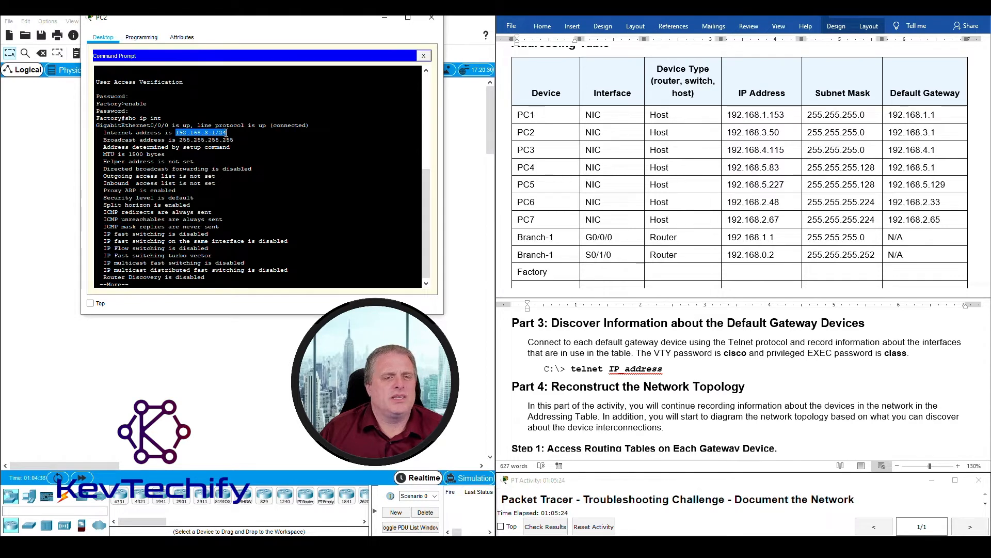
left_click(602, 274)
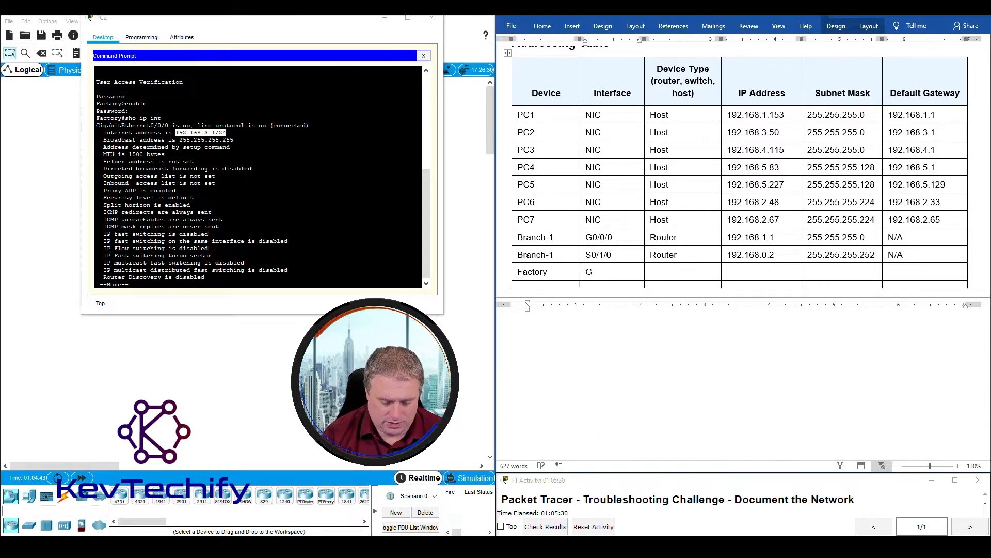
type("G0/0/0")
key("Tab")
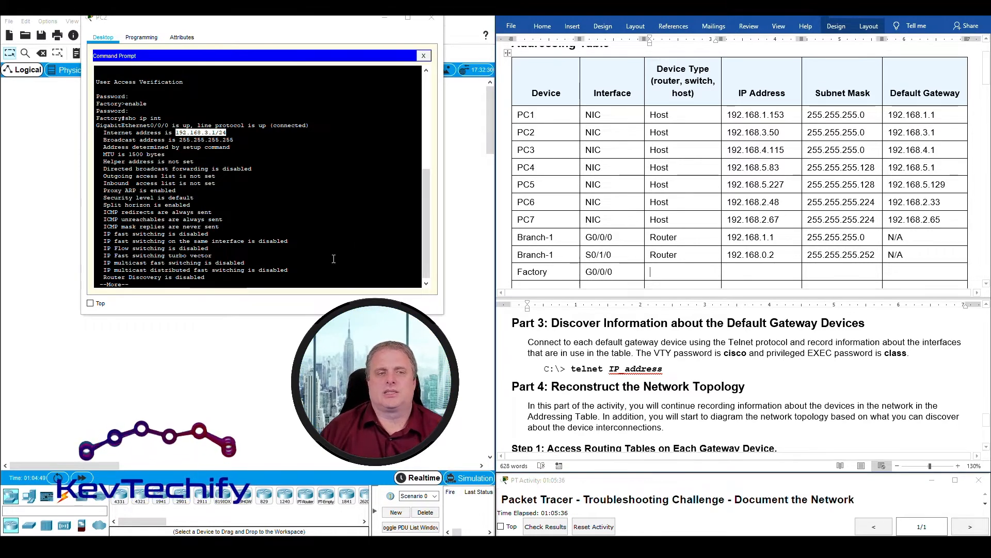
- Page through the interface output and enter Router as the device type
left_click(285, 268)
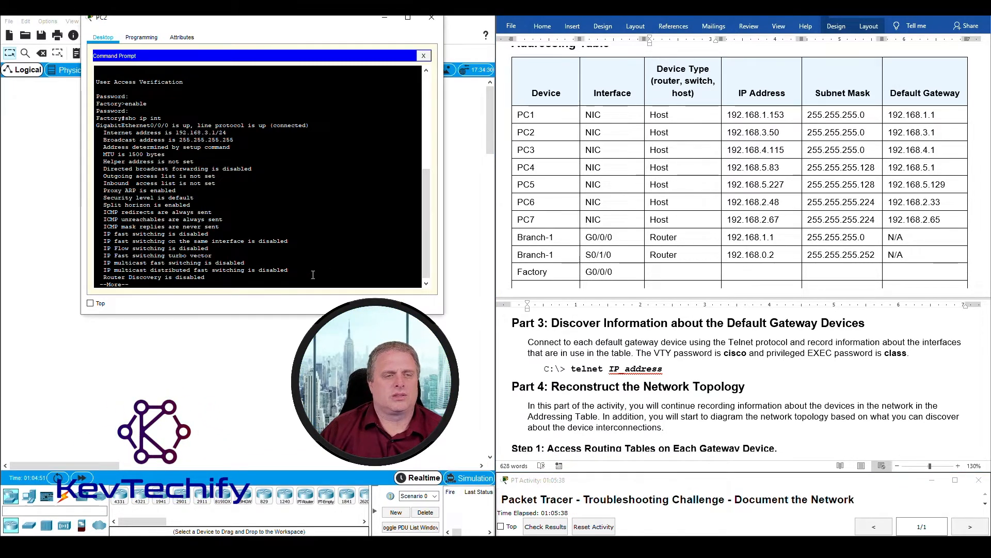
key("space")
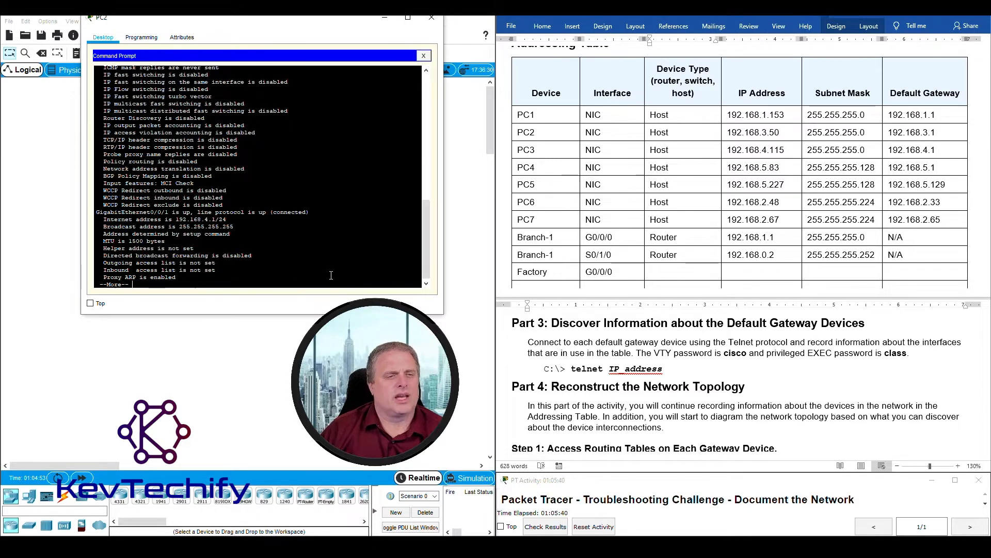
key("space")
key("space")
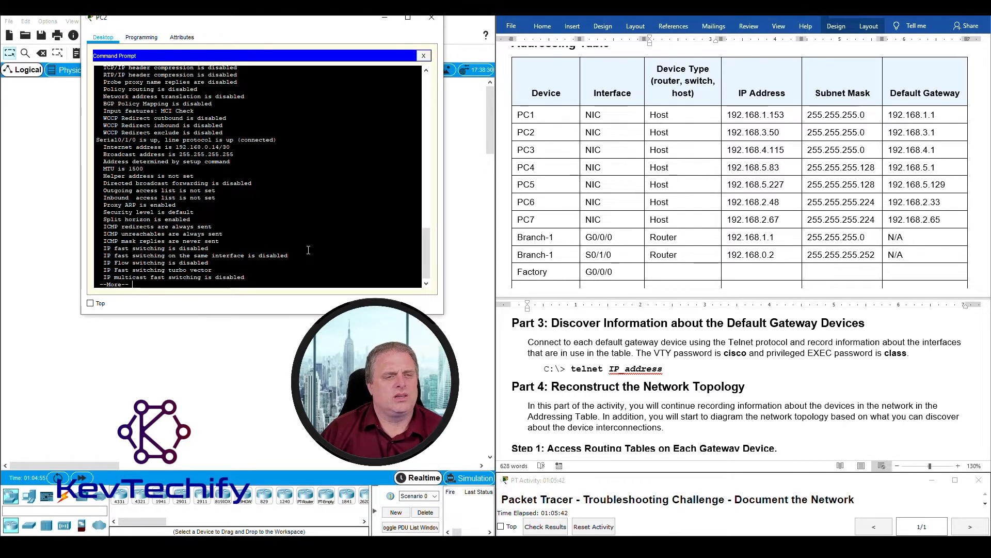
key("space")
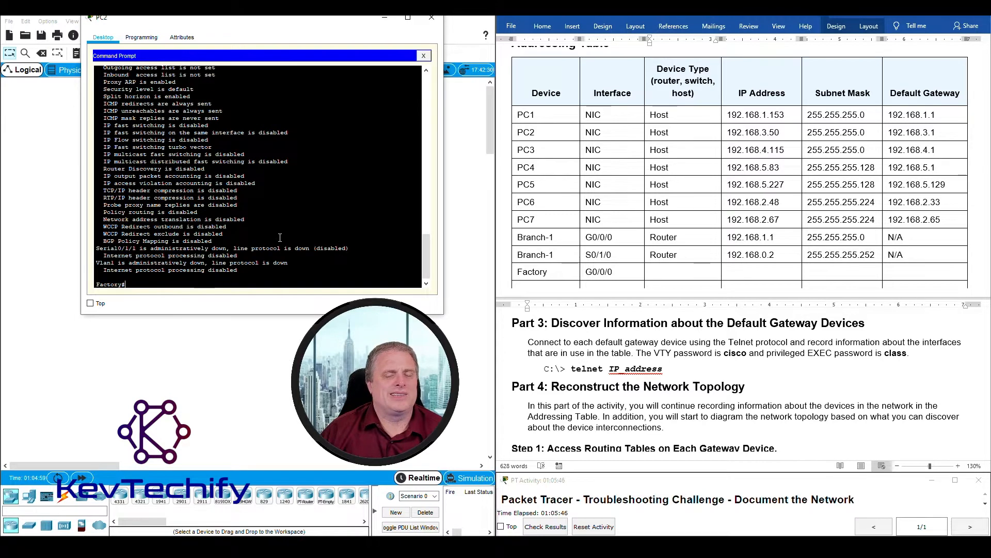
scroll(278, 237, "up", 10)
scroll(280, 238, "up", 6)
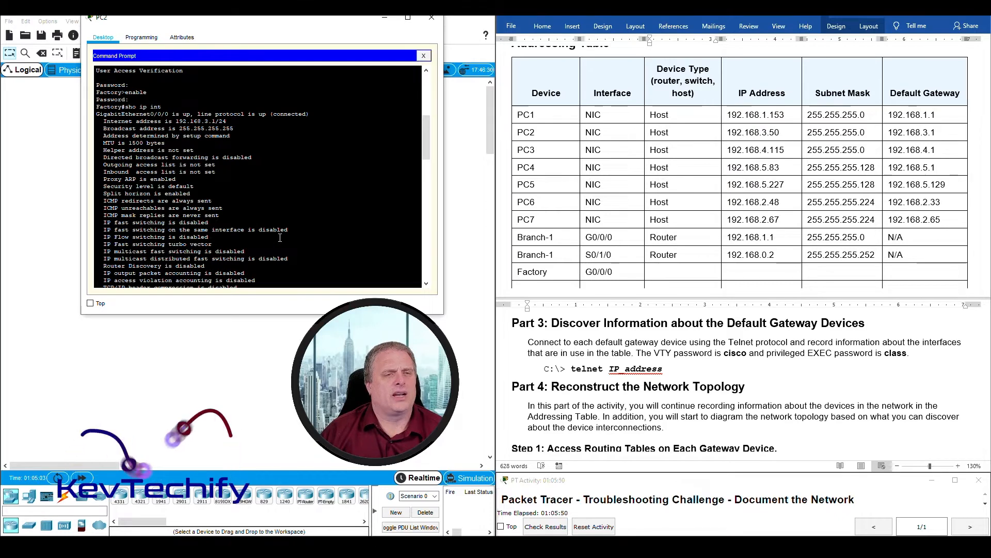
left_click(663, 273)
type("Router")
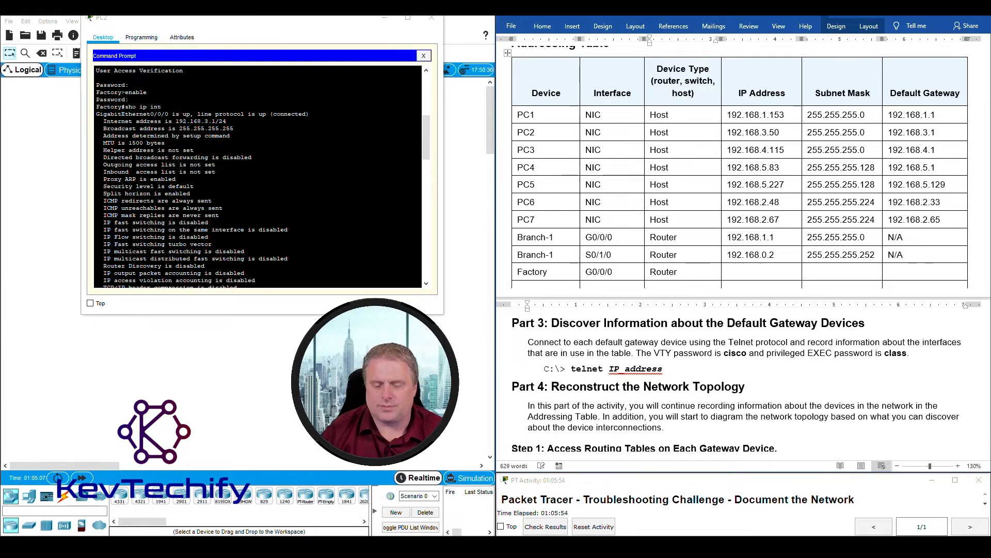
key("Tab")
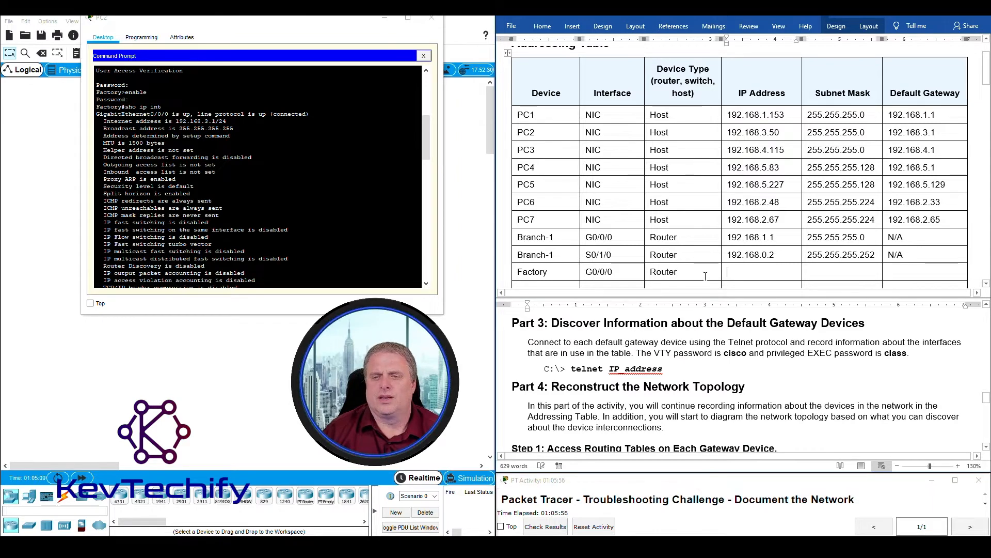
- Fill in IP 192.168.3.1, mask 255.255.255.0 and gateway N/A, adding a new row
left_click(169, 127)
left_click_drag(206, 120, 217, 120)
left_click(770, 271)
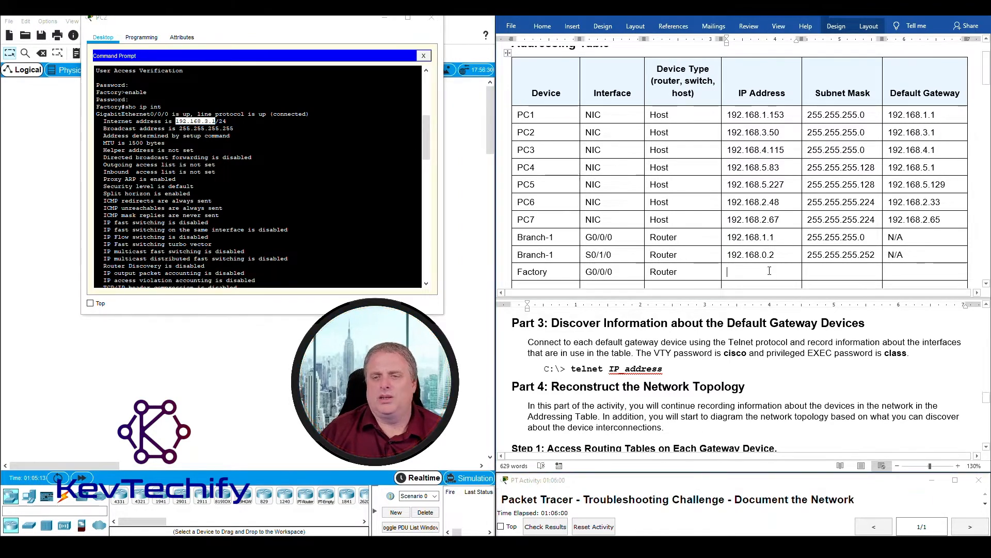
type("192.168")
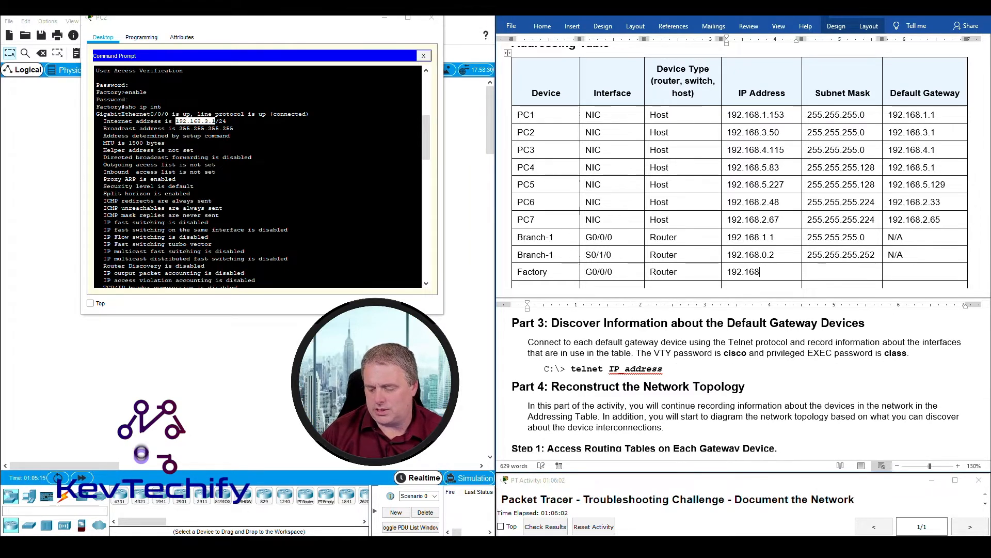
type(".3.1")
key("Tab")
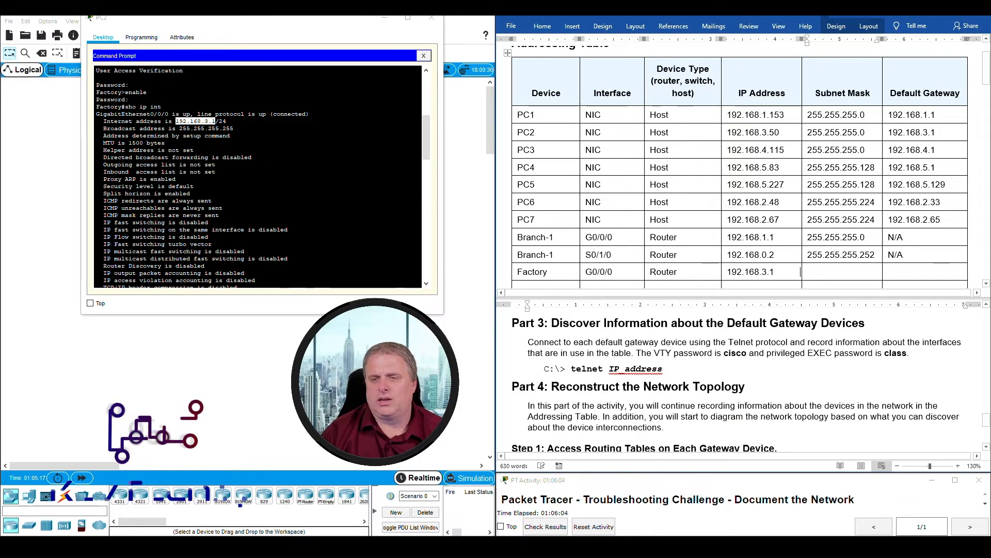
double_click(222, 122)
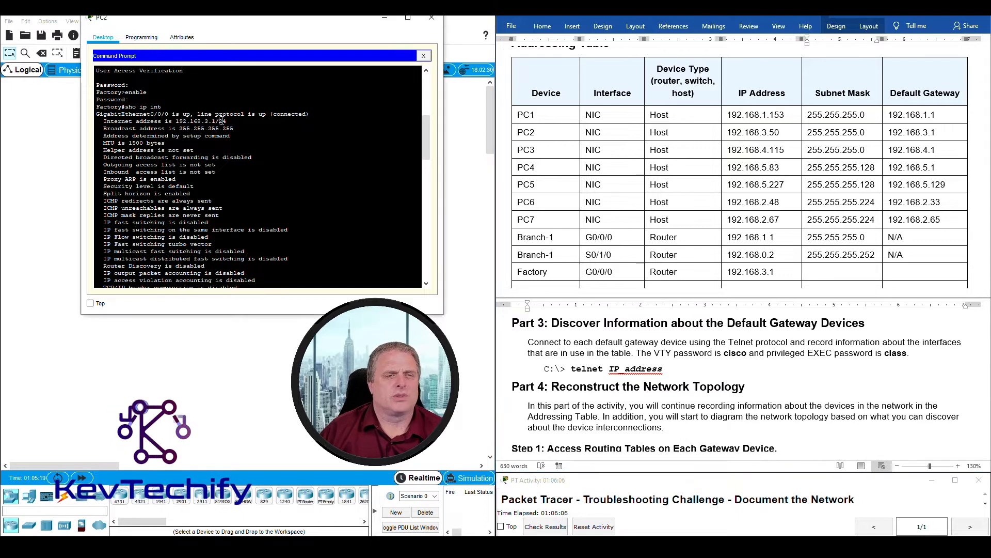
left_click(826, 272)
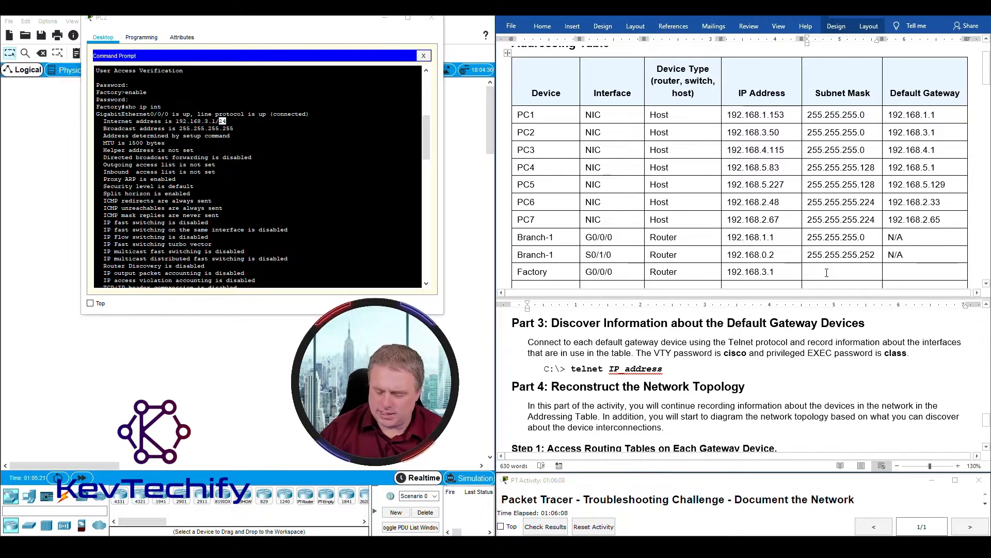
type("255.255")
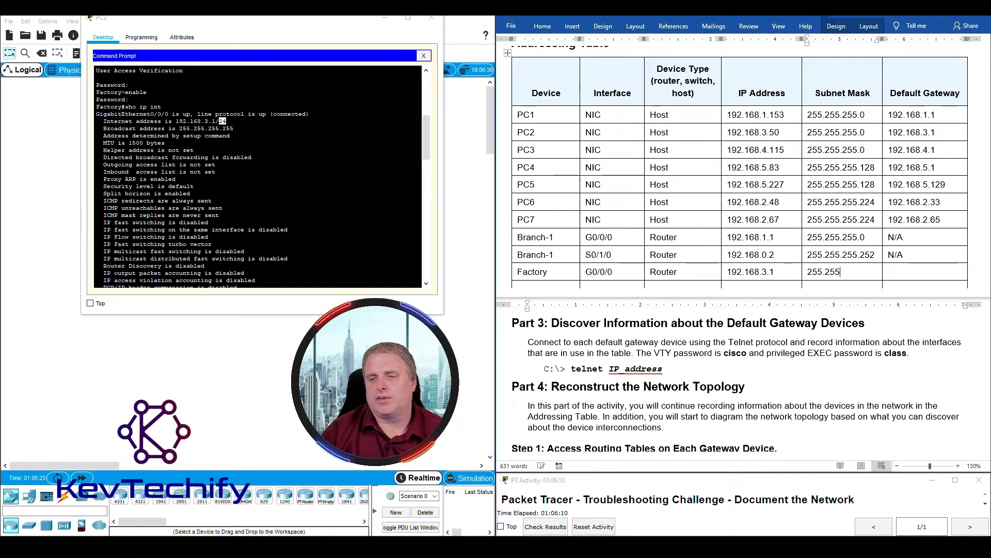
type(".255.0")
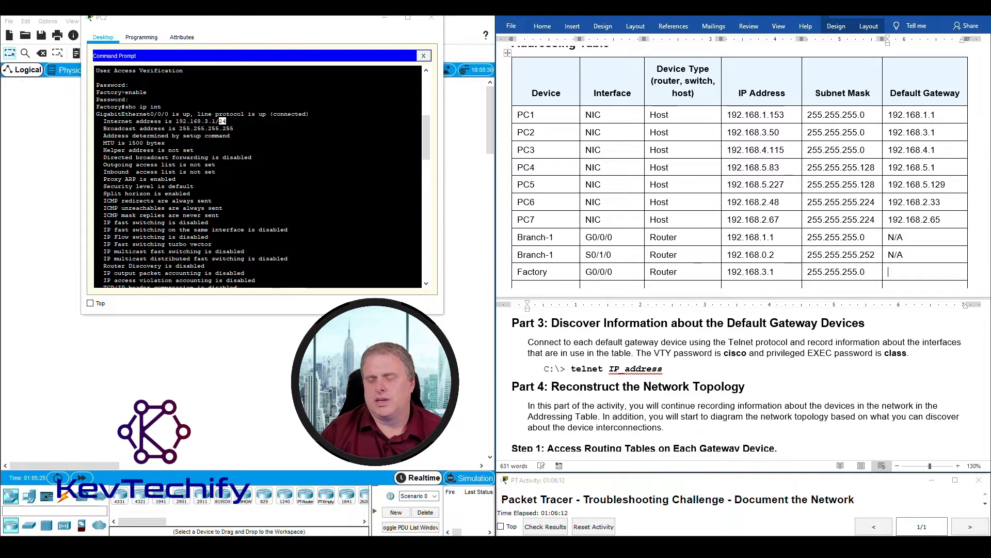
key("Tab")
type("N/A")
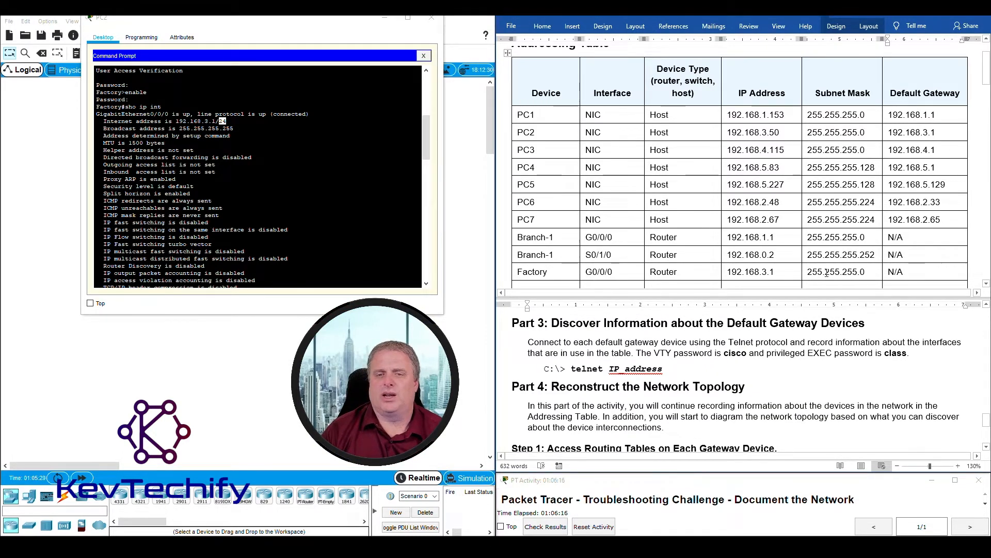
key("Tab")
- Locate the GigabitEthernet0/0/1 interface and its address in the telnet output
scroll(688, 228, "up", 3)
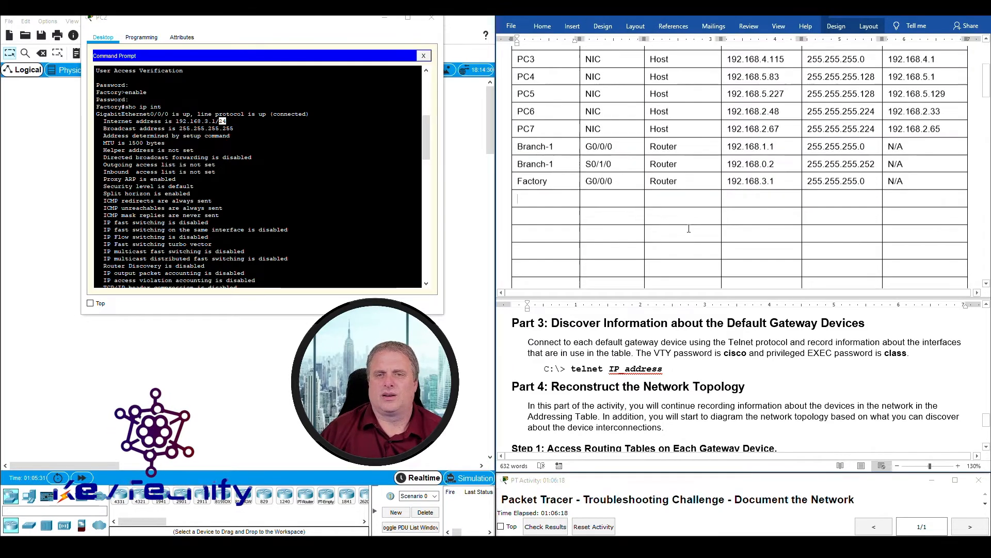
scroll(689, 228, "down", 1)
left_click(198, 279)
scroll(154, 232, "down", 9)
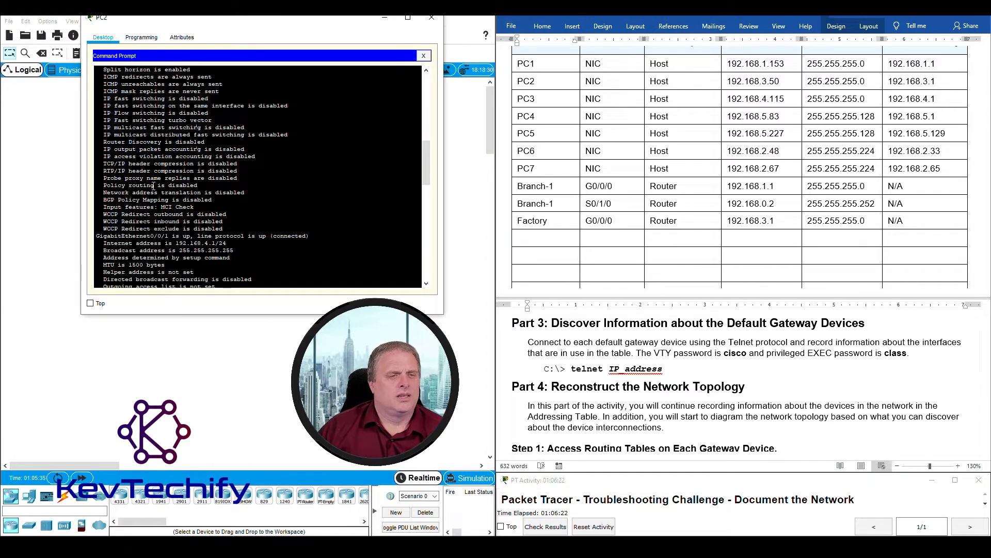
left_click_drag(98, 174, 190, 172)
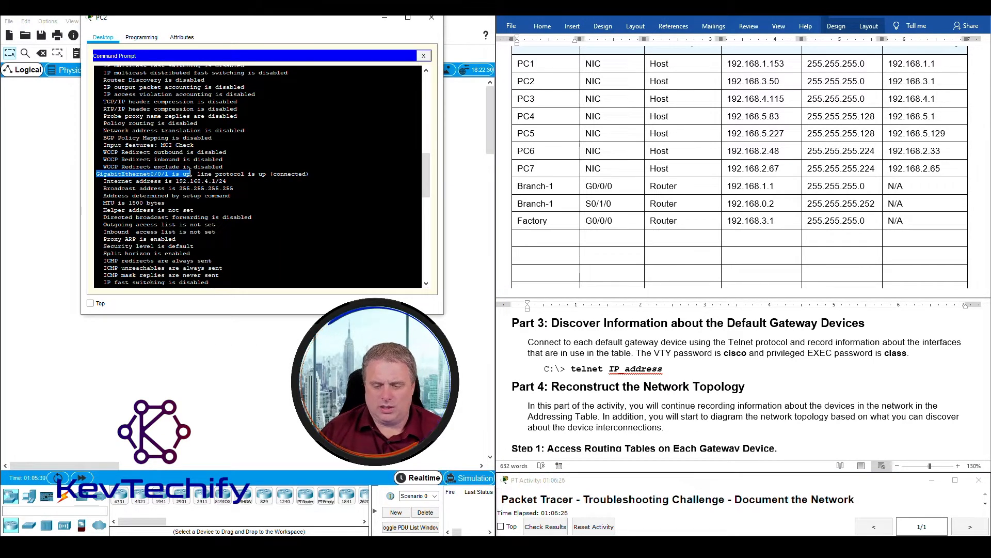
left_click_drag(189, 174, 310, 172)
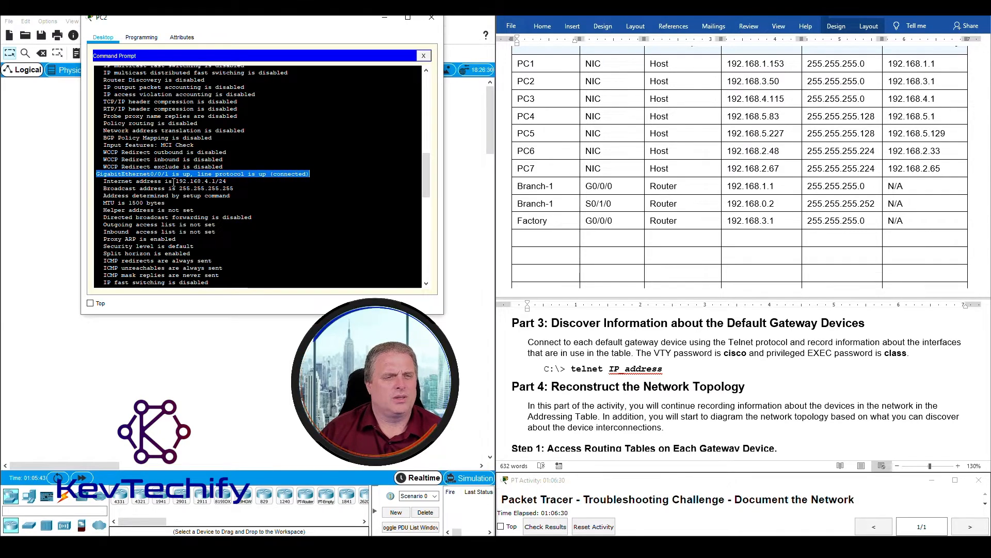
left_click_drag(175, 181, 205, 181)
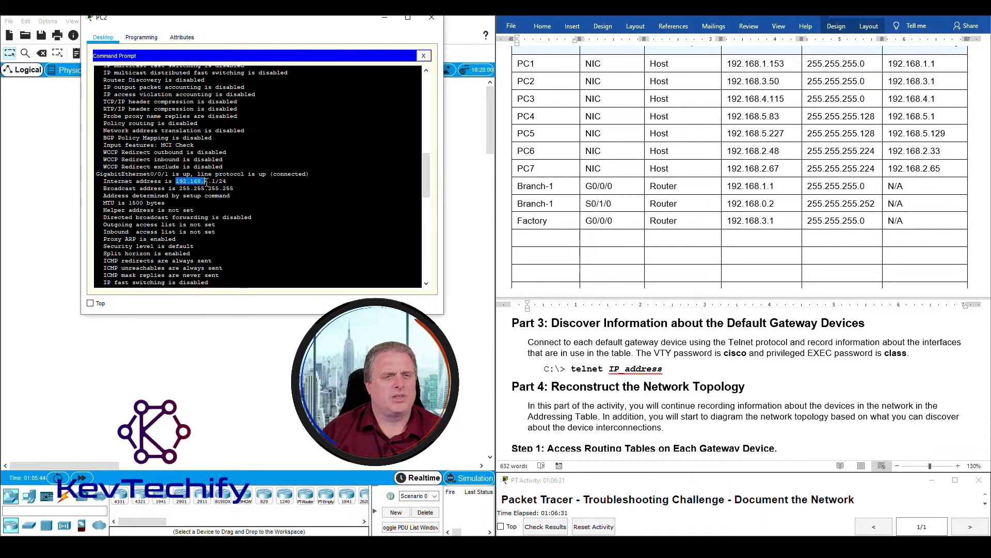
- Start the new row with Factory, interface G0/0/1 and device type Router
left_click(543, 240)
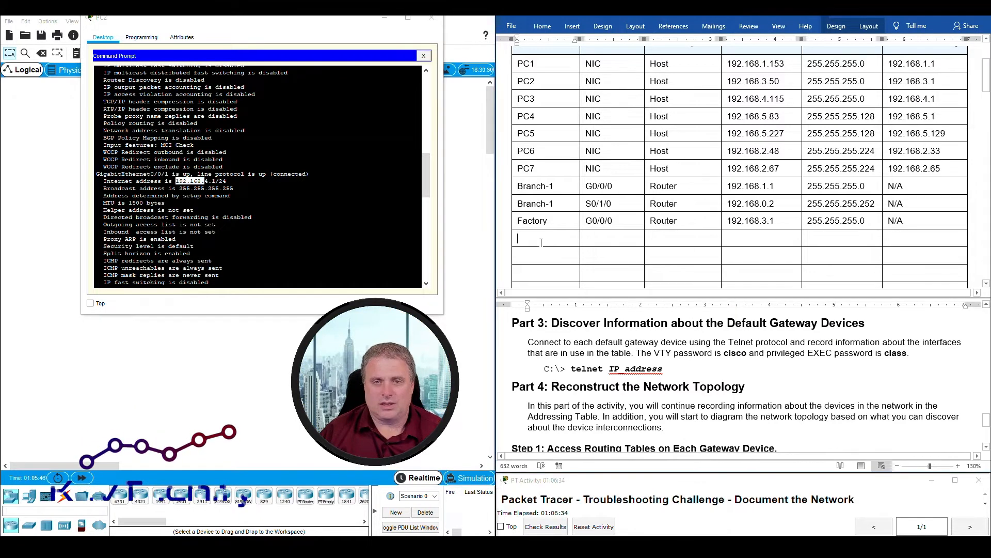
type("Factory")
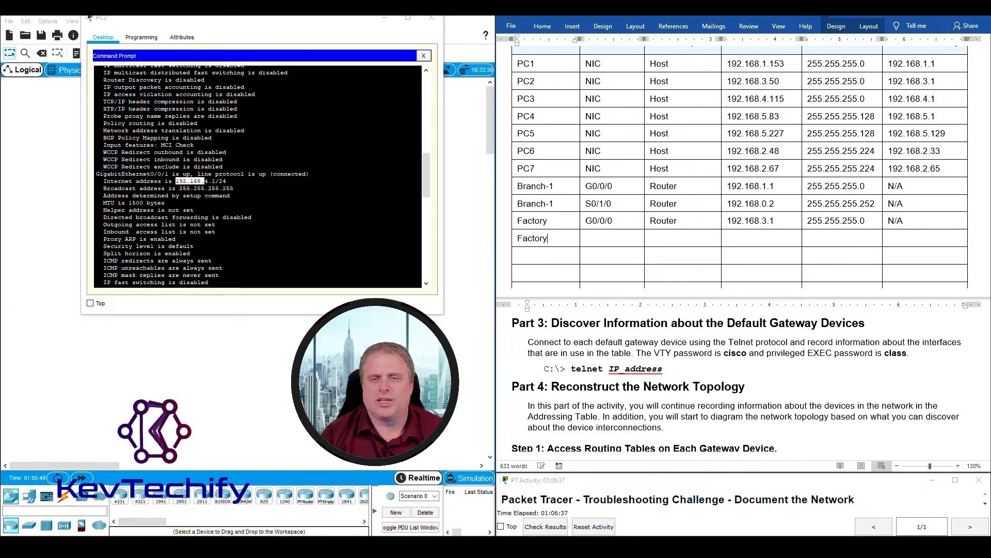
key("Tab")
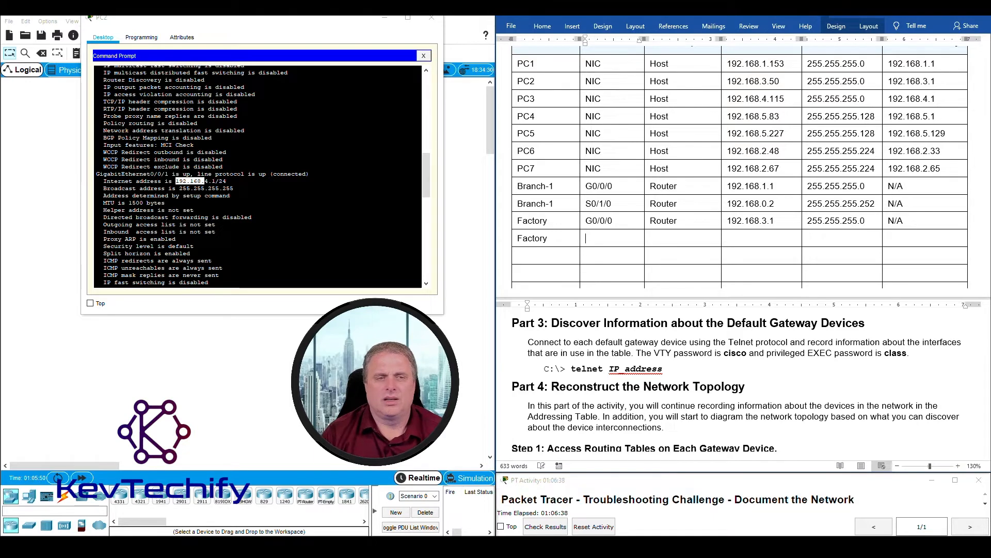
type("G0//")
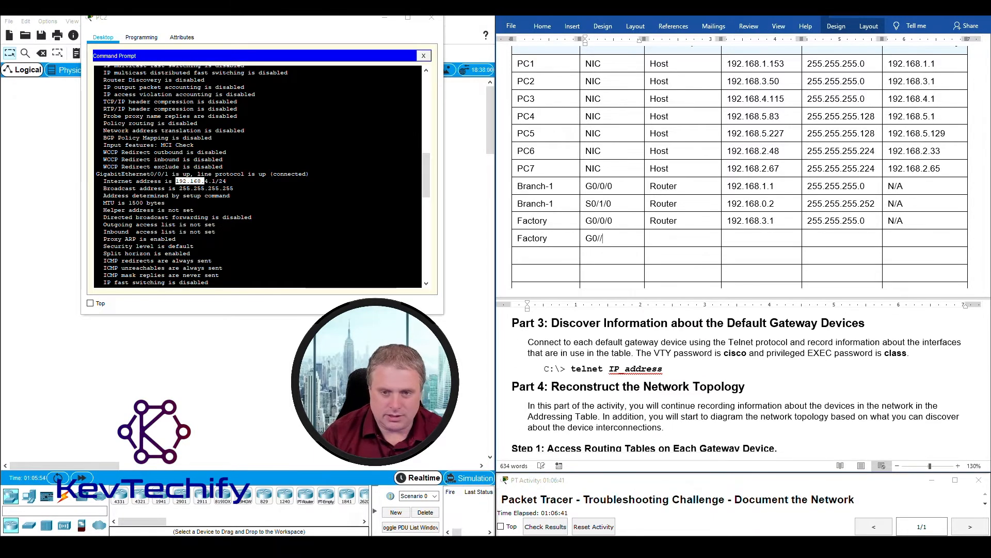
key("BackSpace")
type("0/Router")
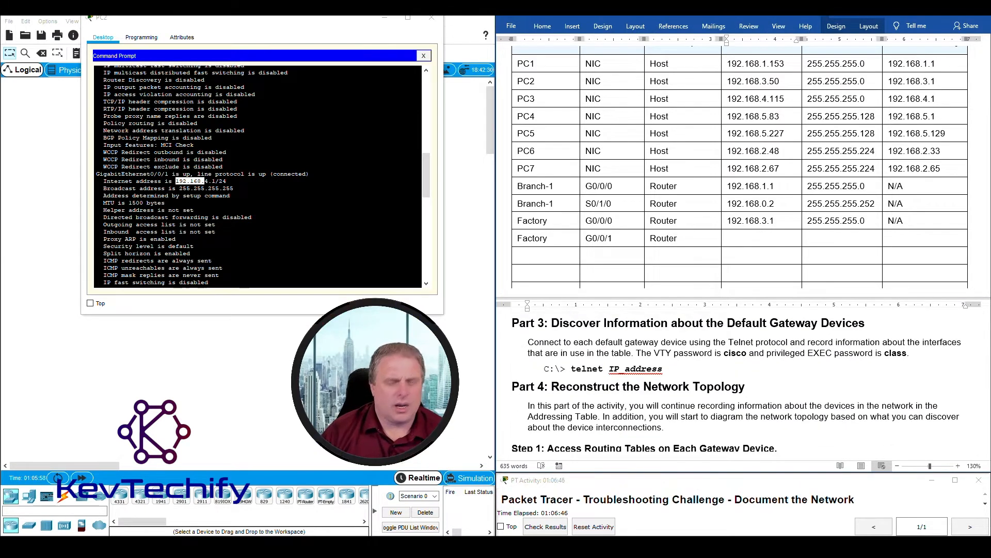
key("Tab")
- Enter IP 192.168.4.1, mask 255.255.255.0 and gateway N/A for the G0/0/1 row
type("192.168.")
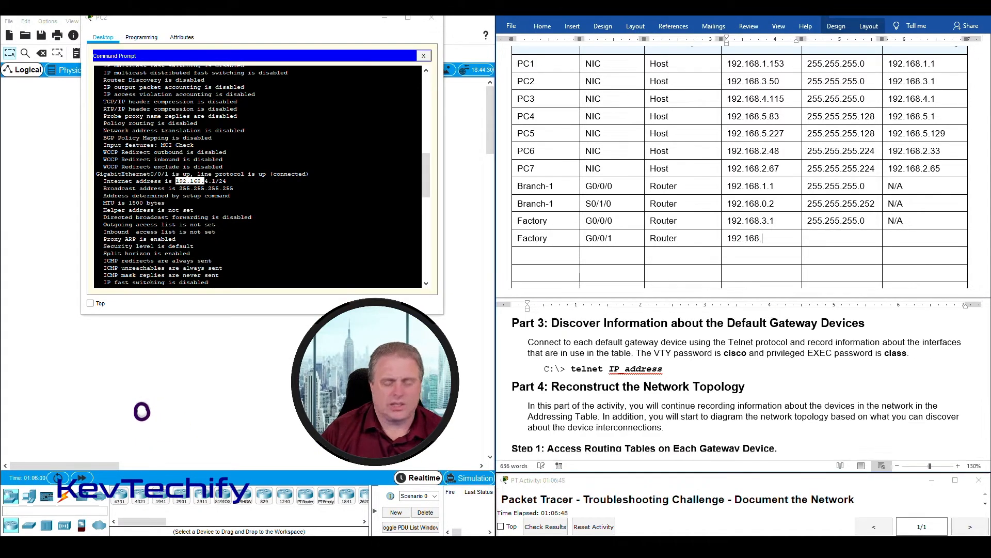
type("4.1")
key("Tab")
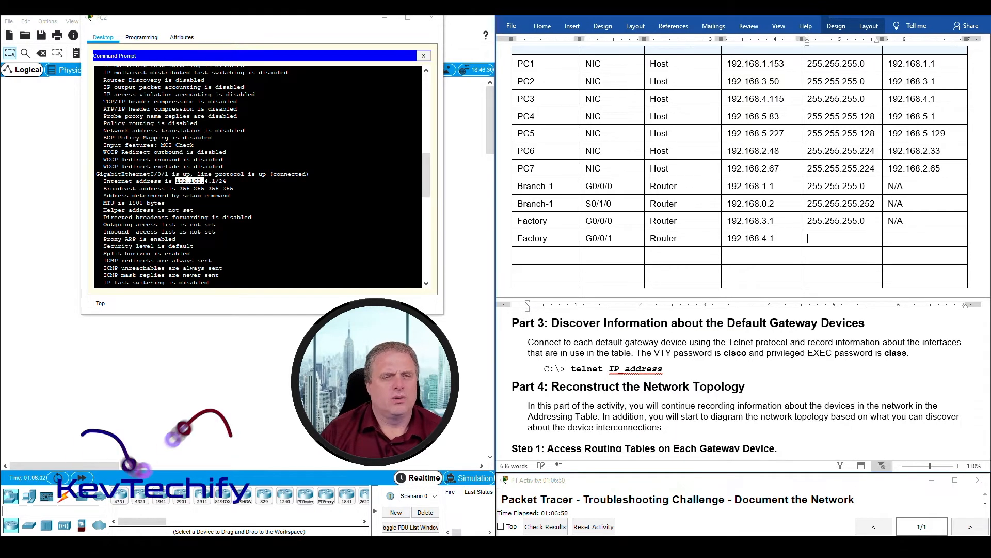
type("255.255.255.0")
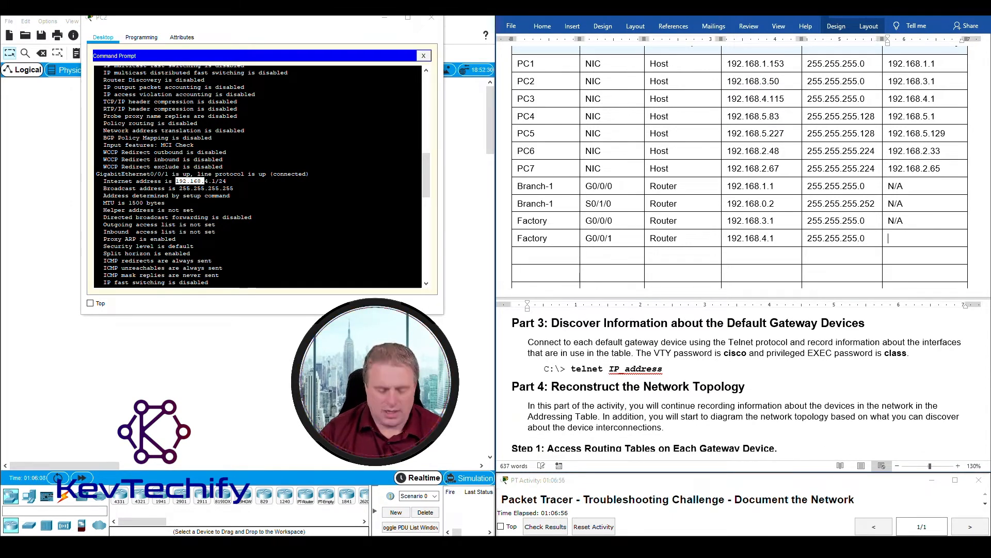
key("Tab")
type("N")
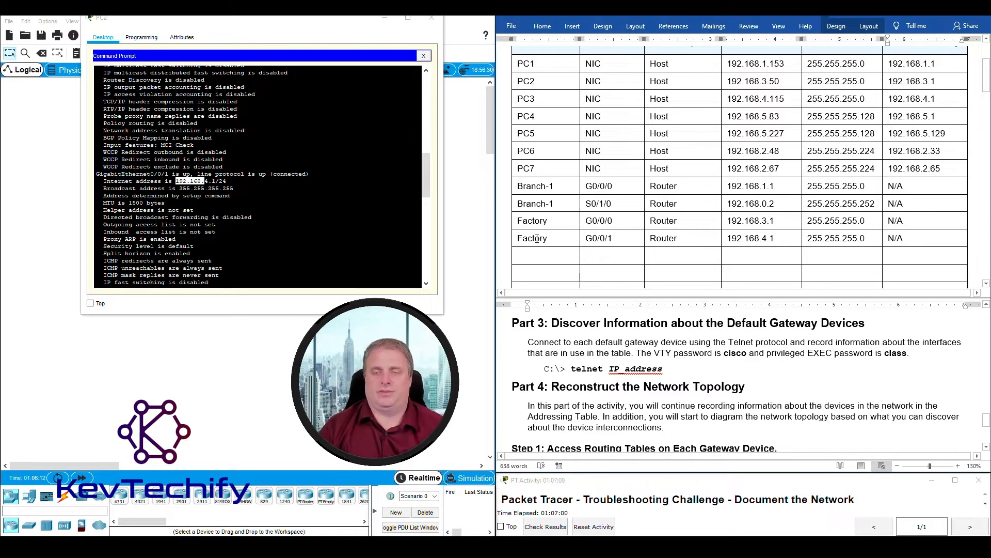
left_click(335, 248)
- Find Serial0/1/0 in the output and start a row with Factory and S0/1/0
scroll(146, 112, "down", 3)
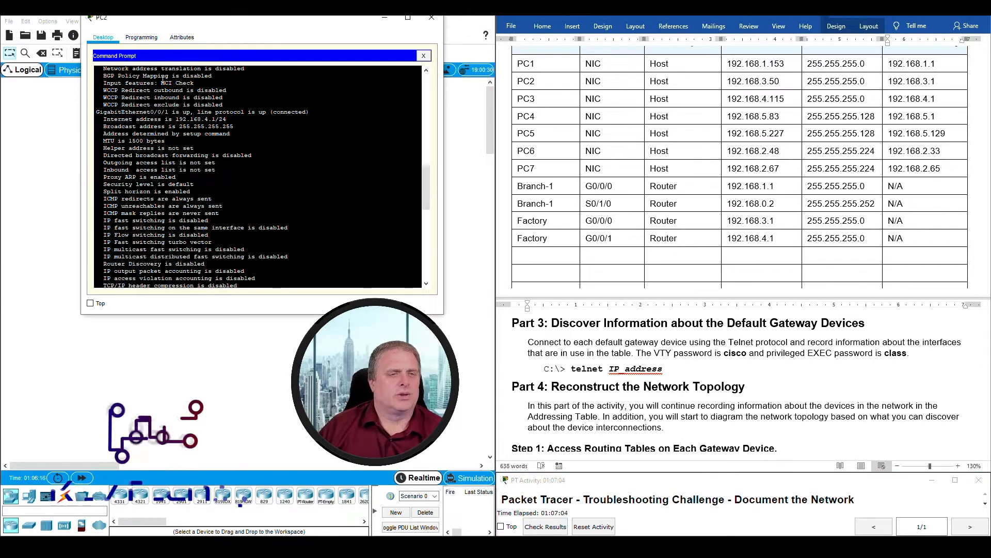
scroll(254, 184, "down", 9)
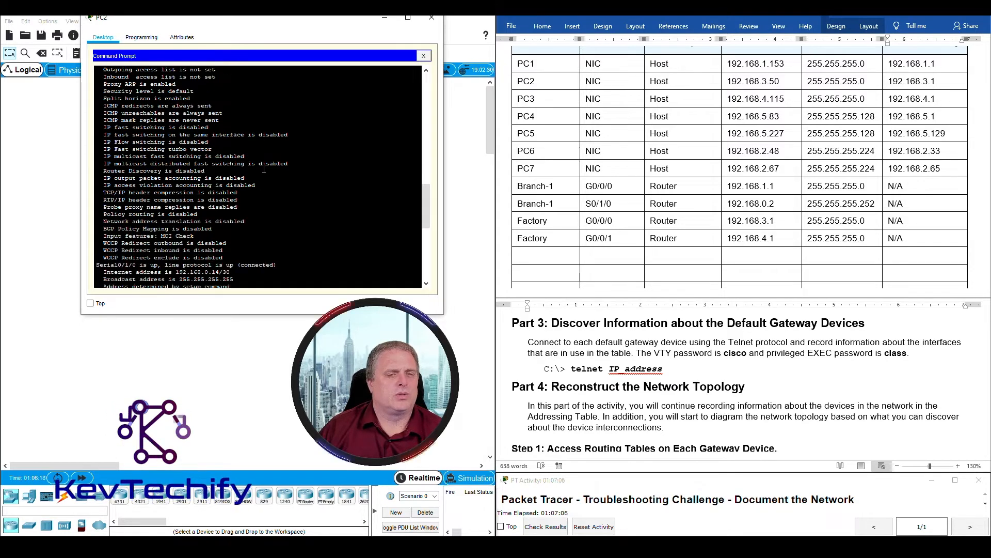
left_click_drag(97, 172, 252, 181)
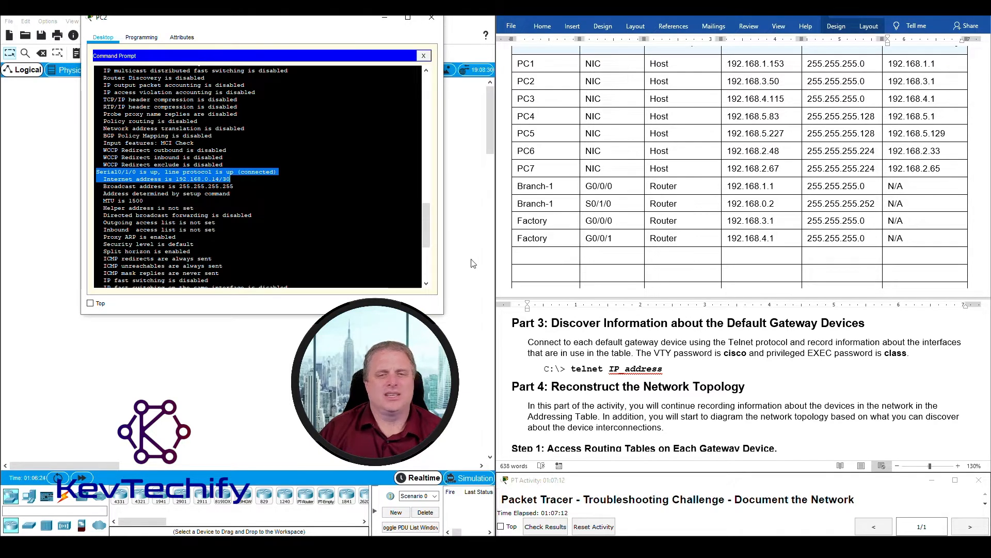
left_click(534, 258)
type("Factory")
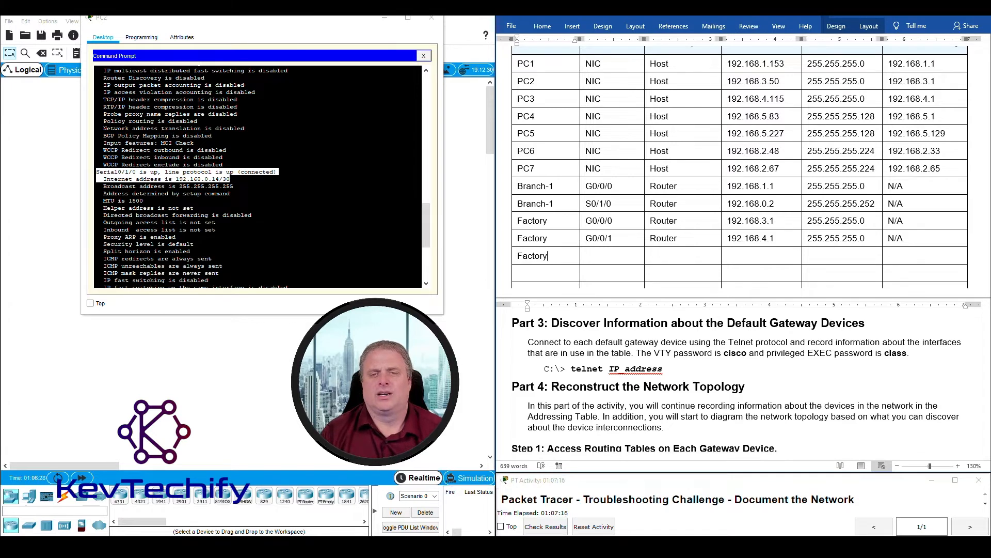
key("Tab")
type("S0/1/0")
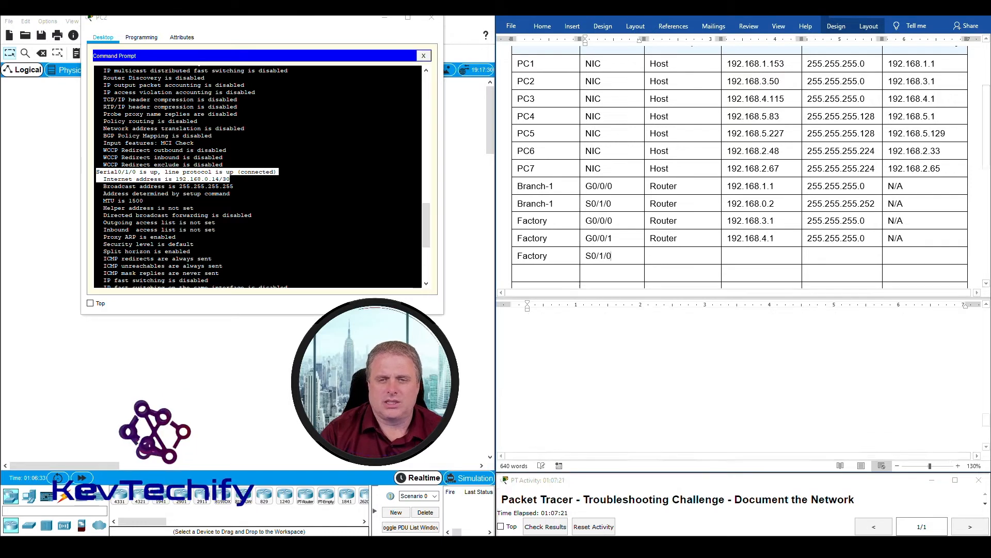
- Enter device Router, IP 192.168.0.14, mask 255.255.255.252 and gateway N/A
key("Tab")
type("Route")
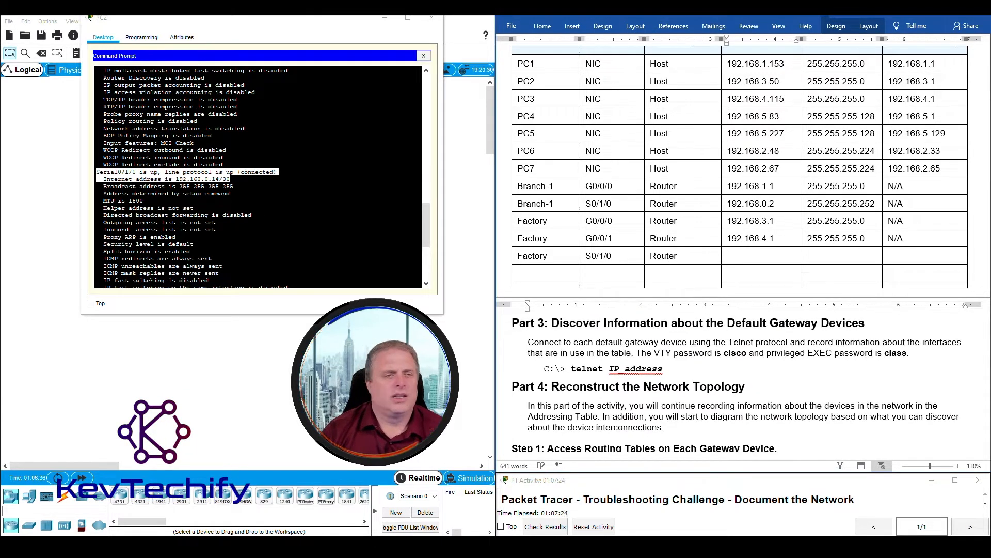
type("192.16")
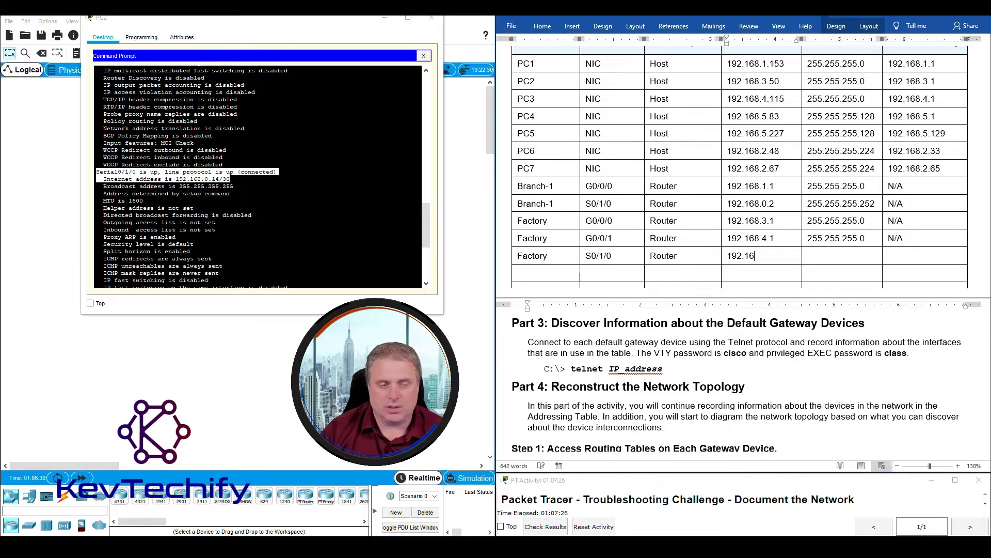
type("8.0.14")
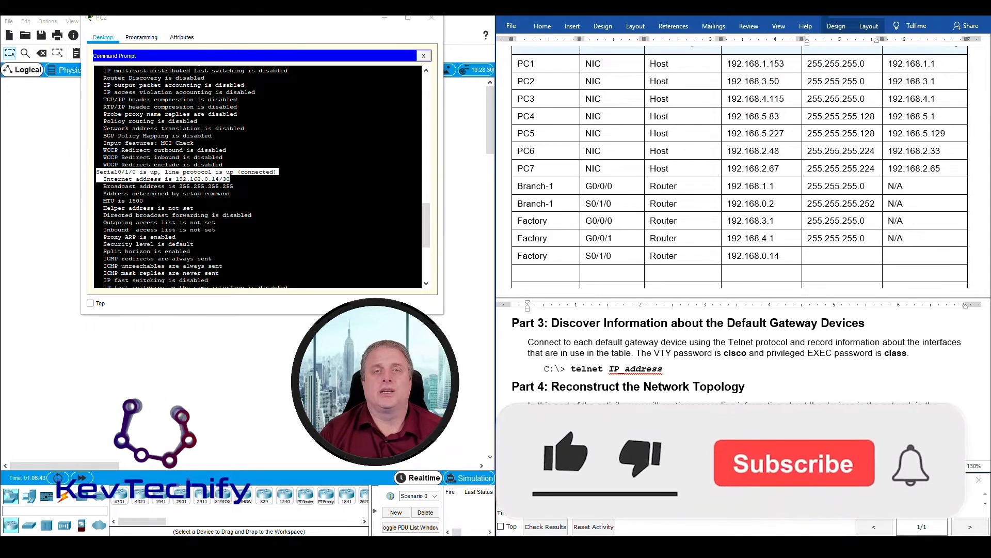
key("Tab")
type("2")
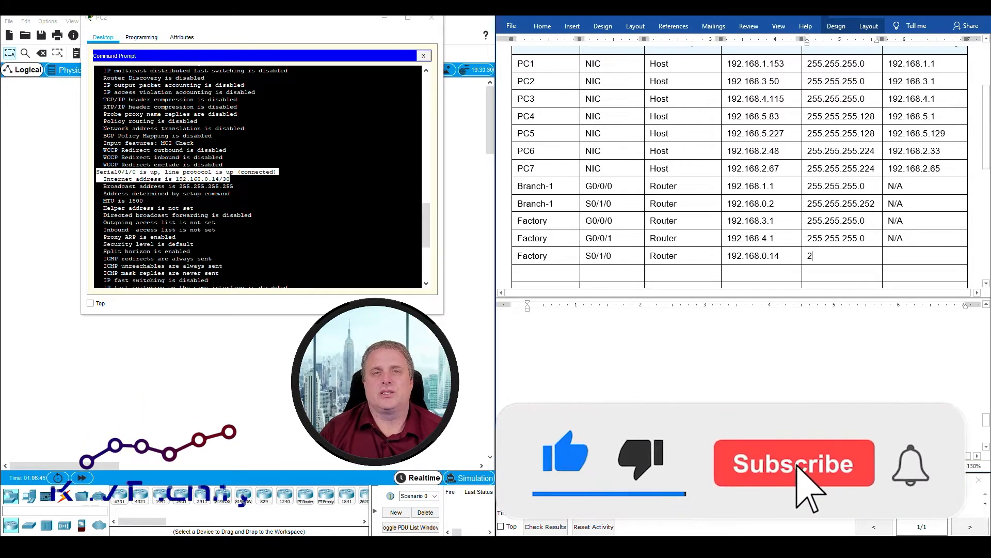
type("55.255.255.252")
key("Tab")
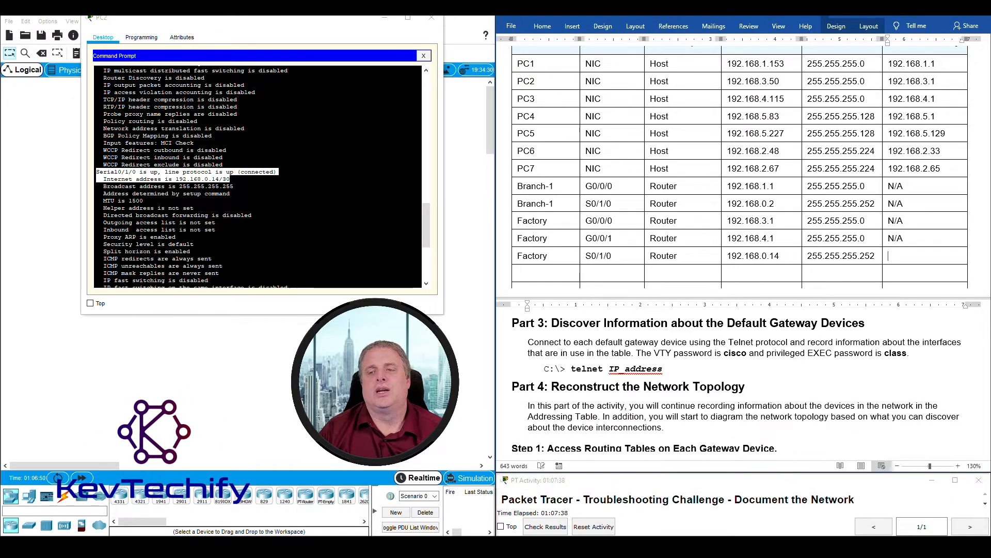
type("N/A")
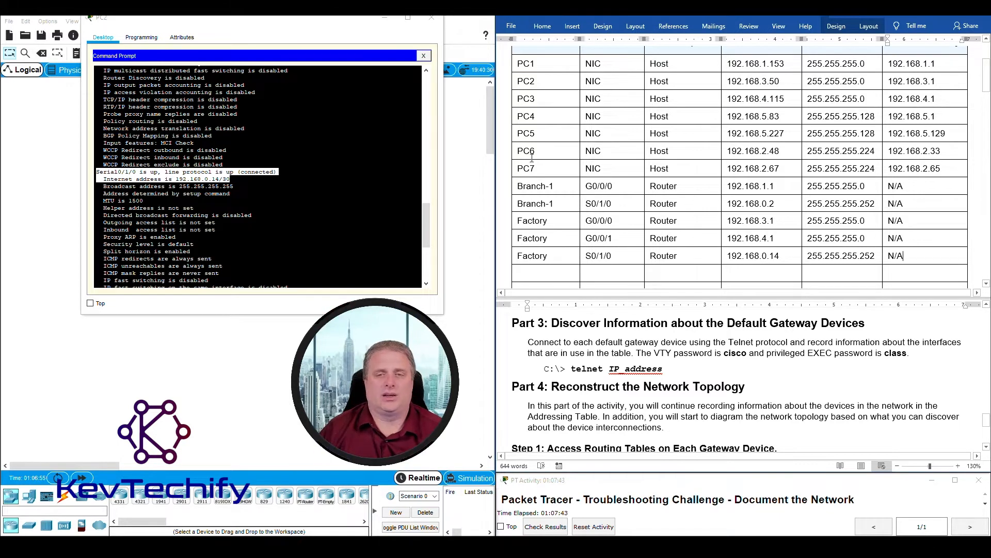
- Review the down Serial0/1/1 and Vlan1 interfaces, then switch to PC3's command prompt
left_click(278, 225)
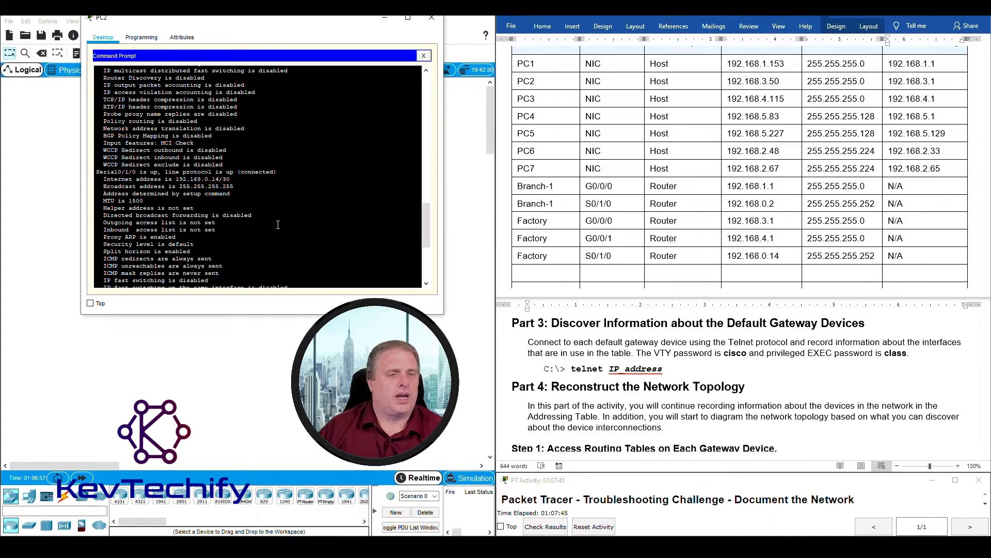
scroll(277, 224, "down", 5)
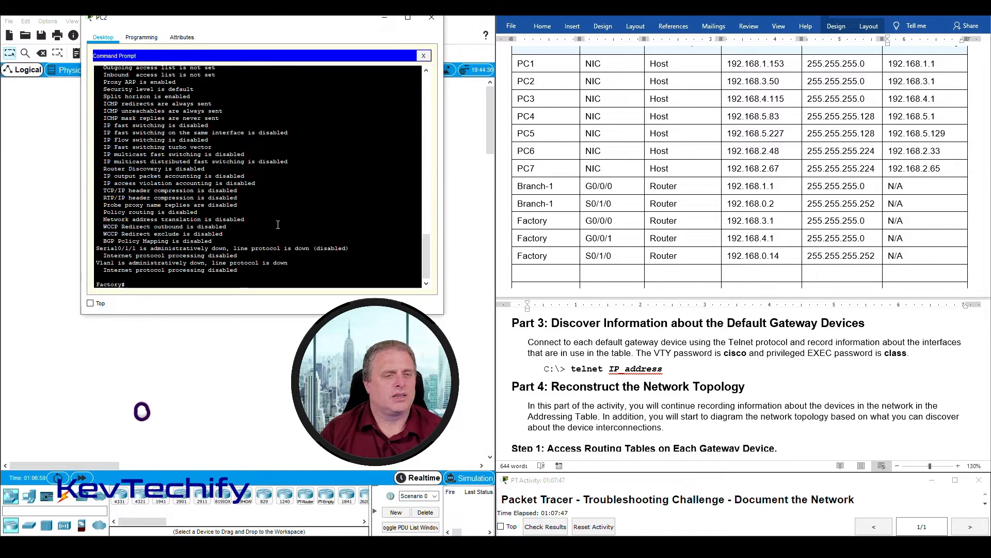
left_click_drag(96, 251, 347, 273)
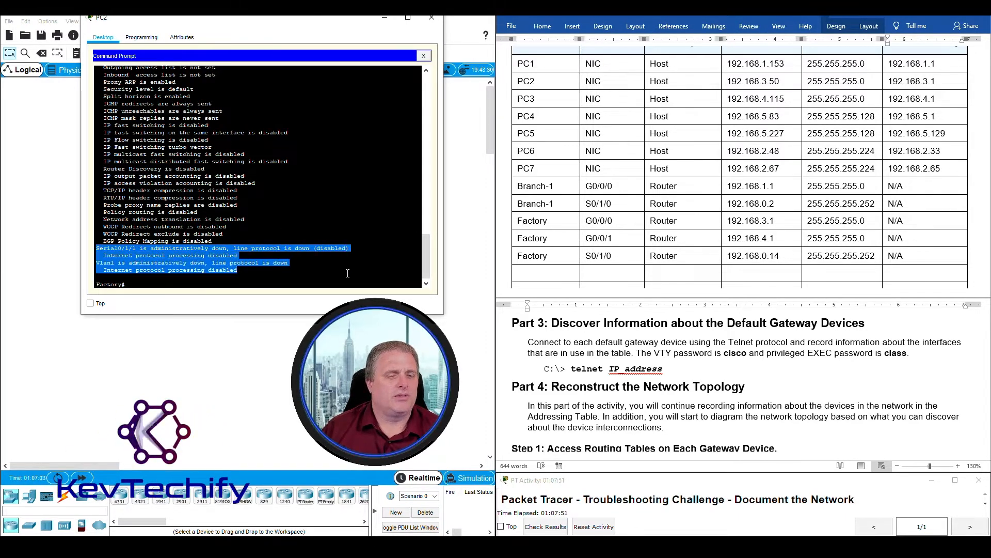
left_click(286, 286)
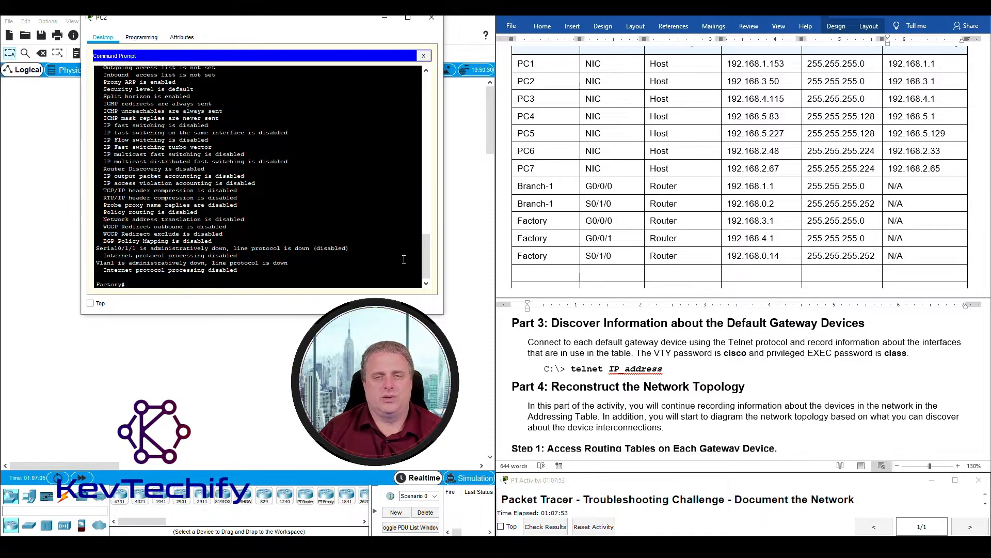
left_click(384, 20)
left_click(177, 258)
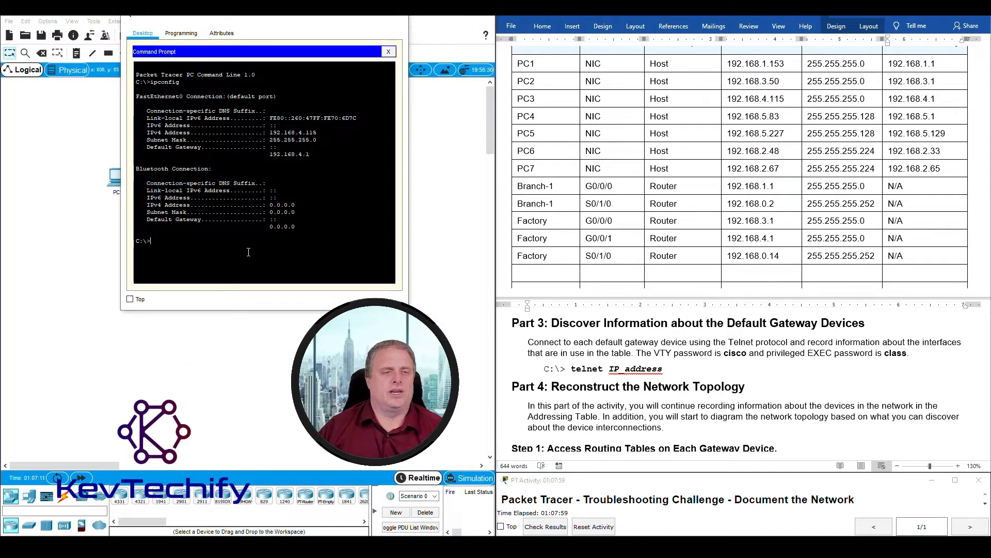
- Telnet from PC3 to its gateway 192.168.4.1 and log in
type("telnet")
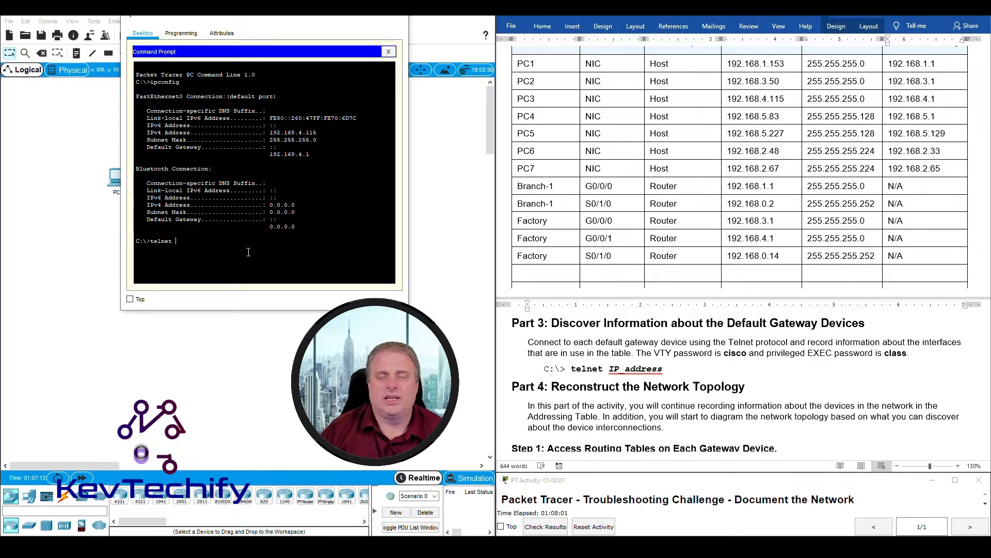
left_click_drag(887, 98, 939, 96)
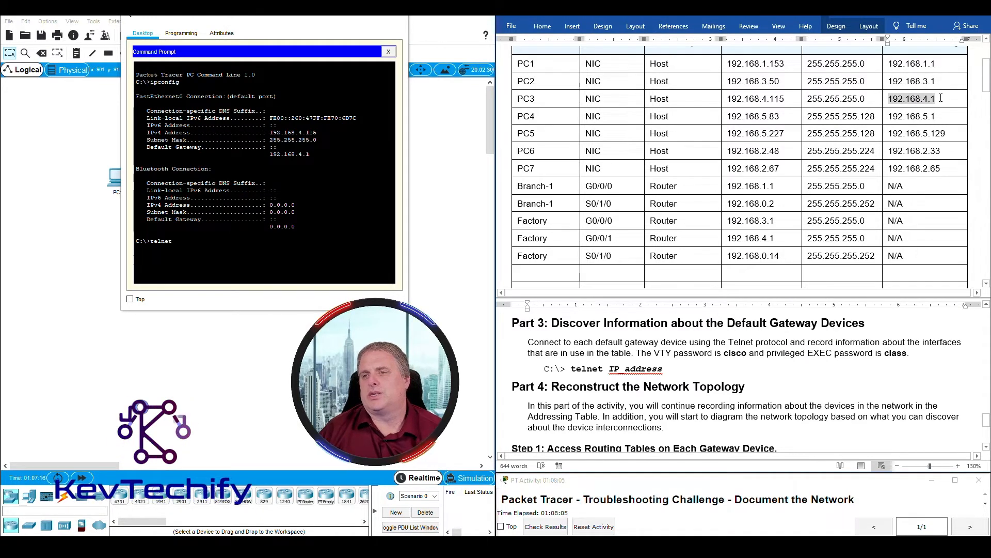
left_click(228, 241)
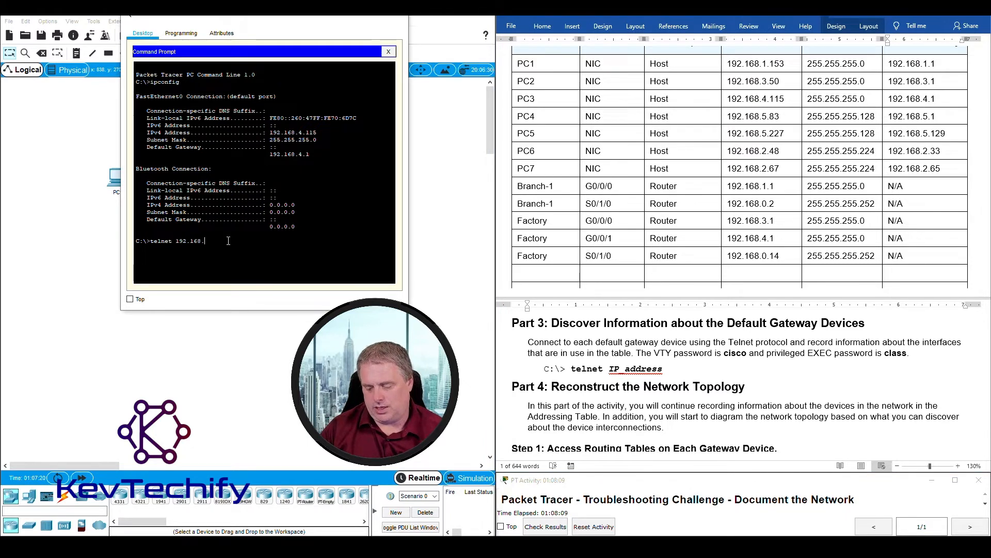
key("Return")
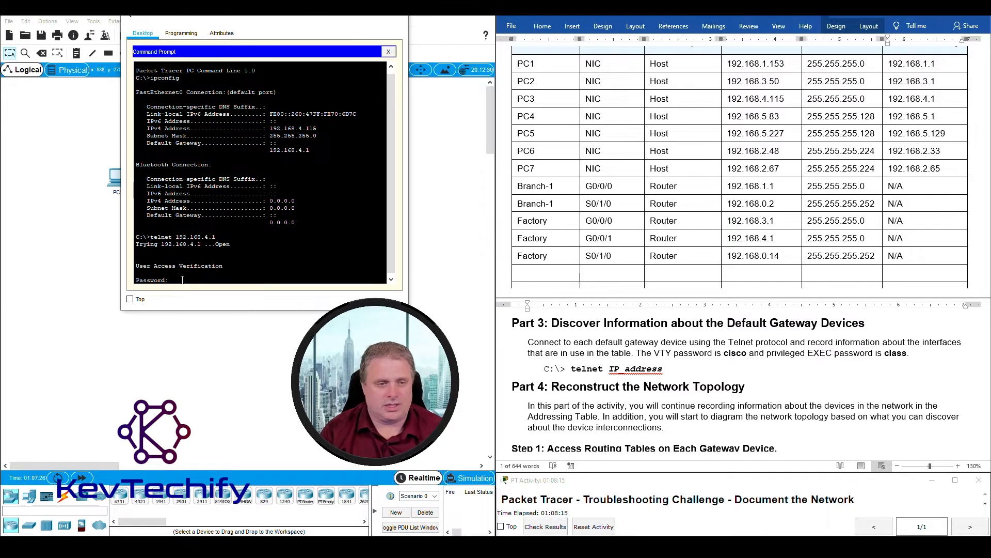
key("Return")
- Enter privileged mode with the enable password and list Factory's interfaces with 'sho ip int'
type("enable")
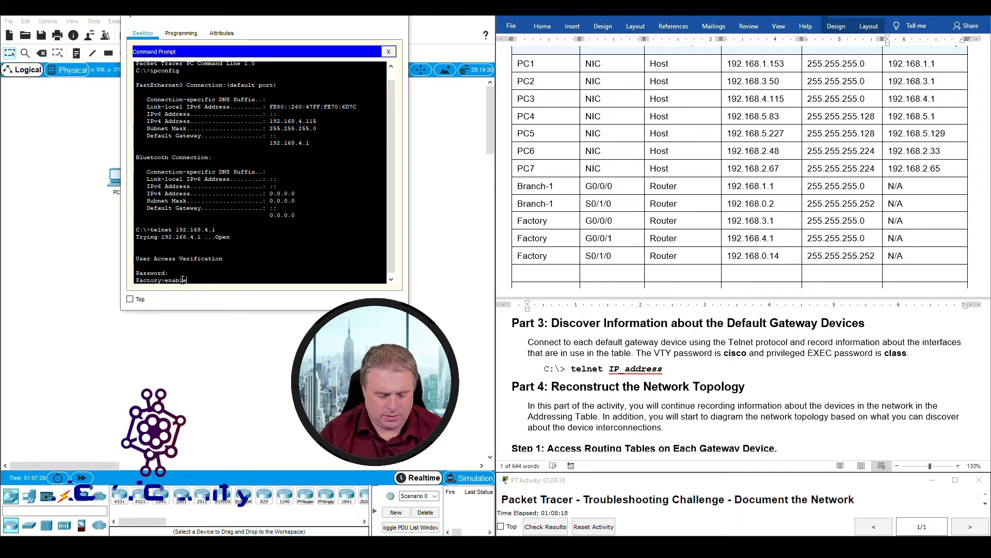
key("Return")
type("class")
key("Return")
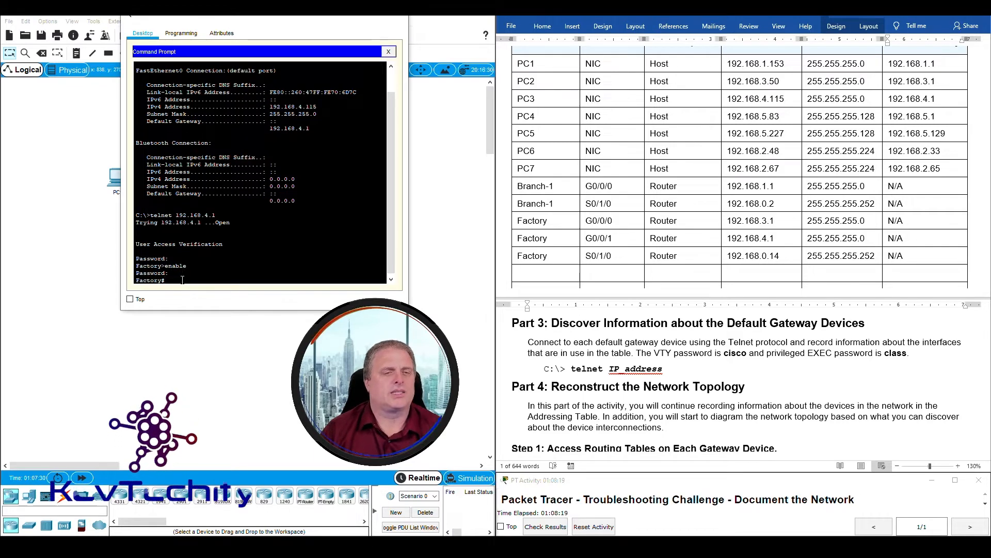
type("sho ip")
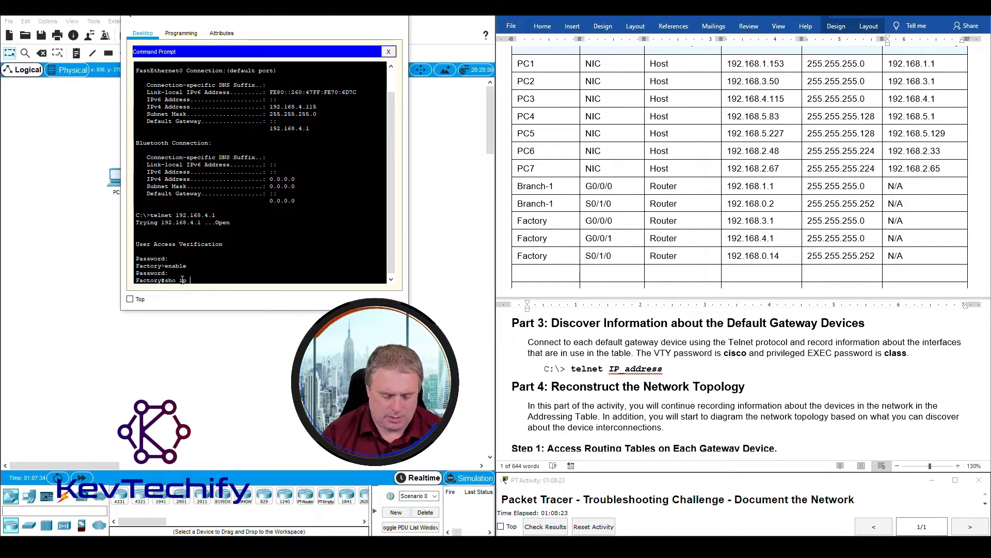
type(" int")
key("Return")
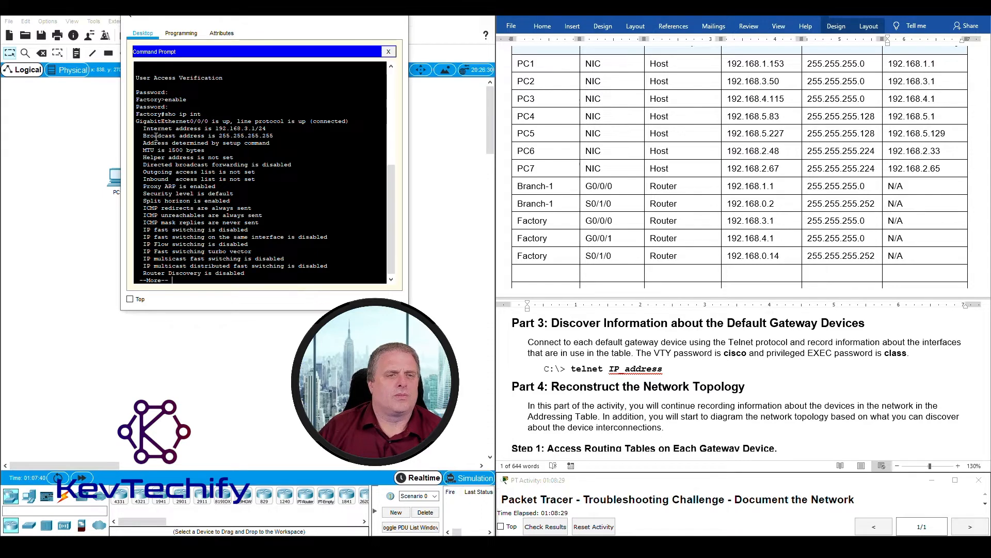
left_click_drag(135, 114, 162, 116)
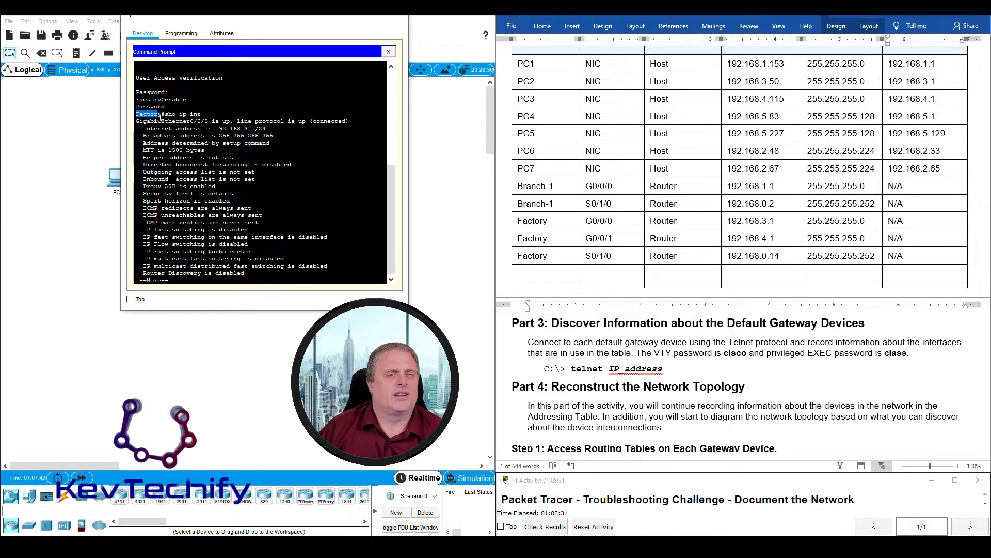
left_click_drag(205, 20, 428, 23)
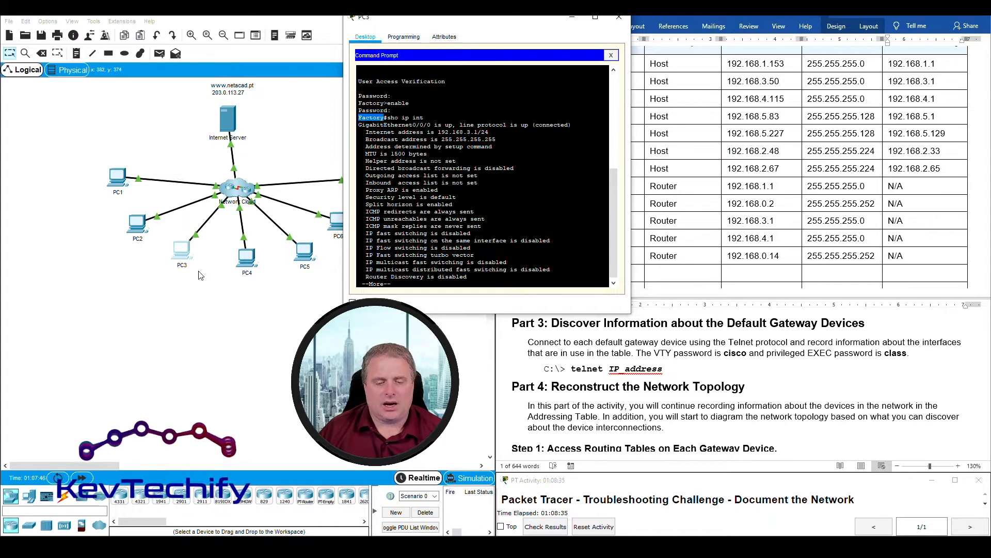
- Attempt to move PC3 on the locked topology and bring its terminal back beside the table
left_click_drag(189, 268, 115, 207)
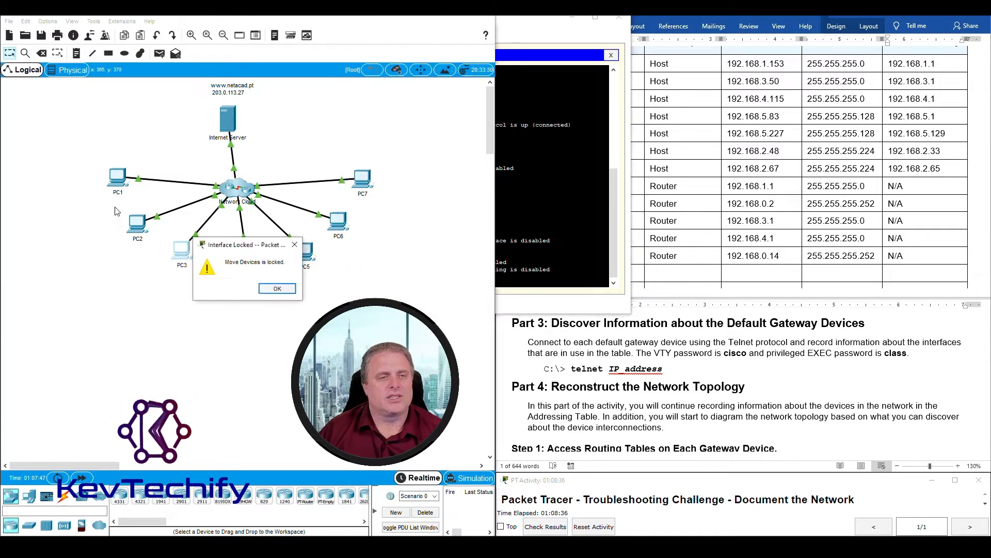
left_click(278, 288)
left_click_drag(197, 297, 123, 221)
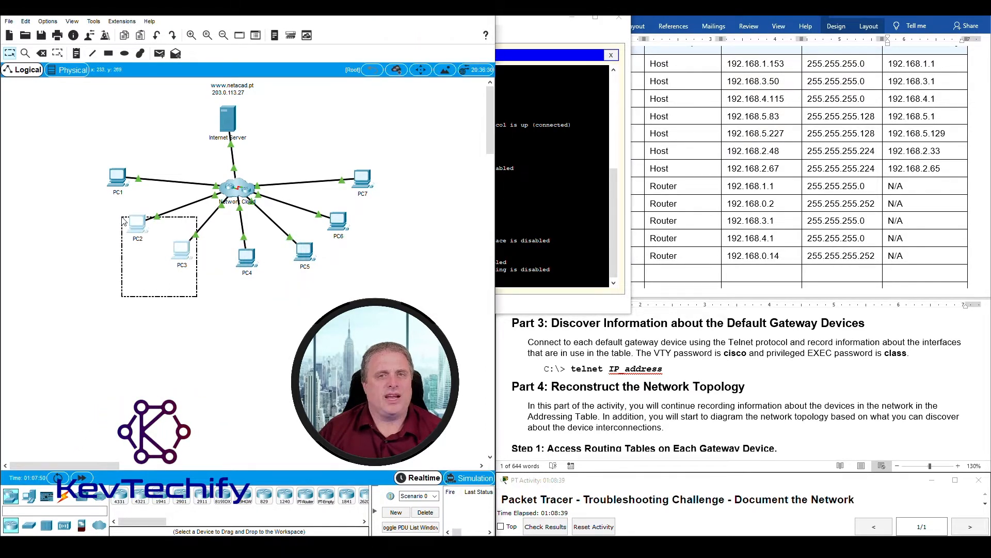
left_click_drag(522, 23, 312, 36)
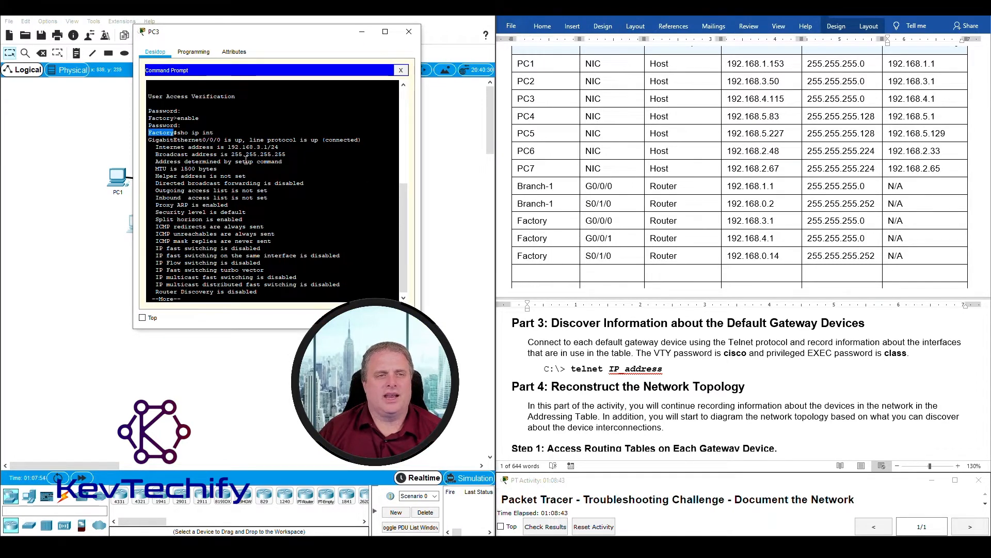
- Verify Factory's G0/0/0 and G0/0/1 addresses against their table rows
left_click_drag(150, 139, 220, 140)
left_click(514, 221)
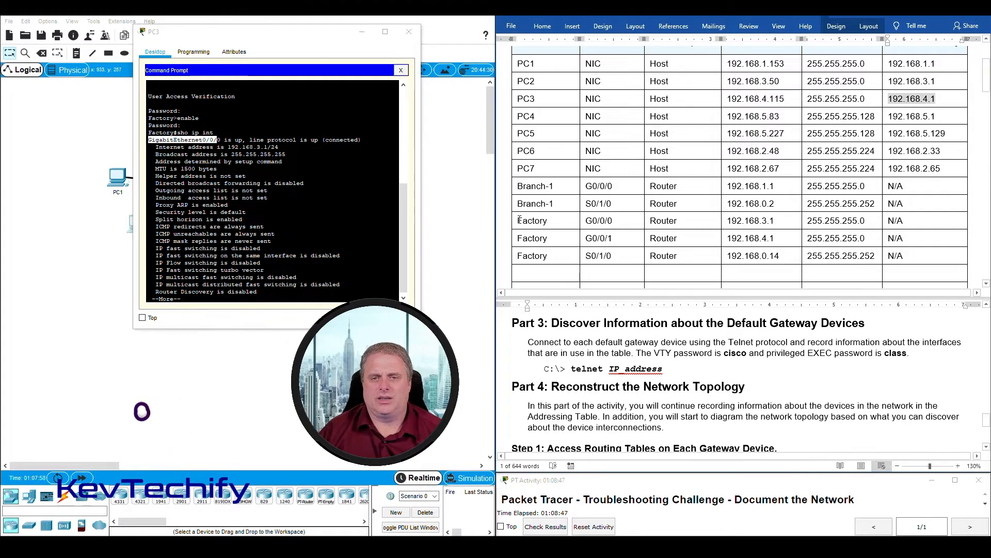
left_click_drag(519, 220, 622, 219)
left_click(289, 196)
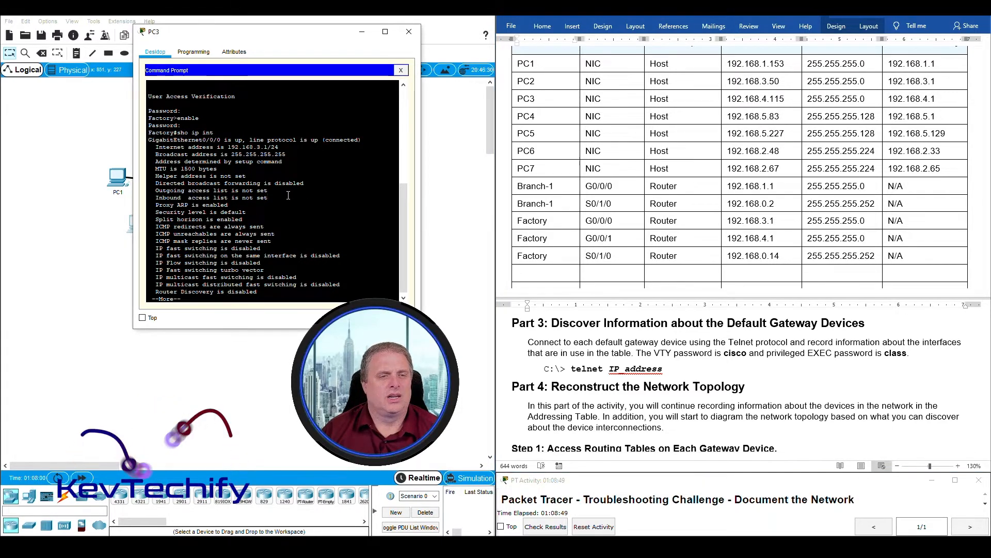
key("space")
left_click_drag(149, 226, 233, 226)
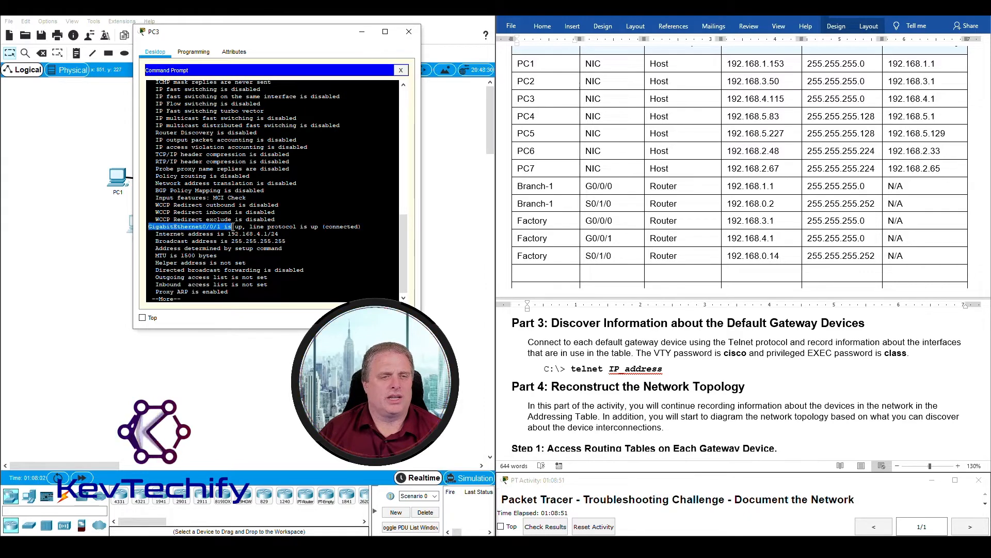
left_click(521, 243)
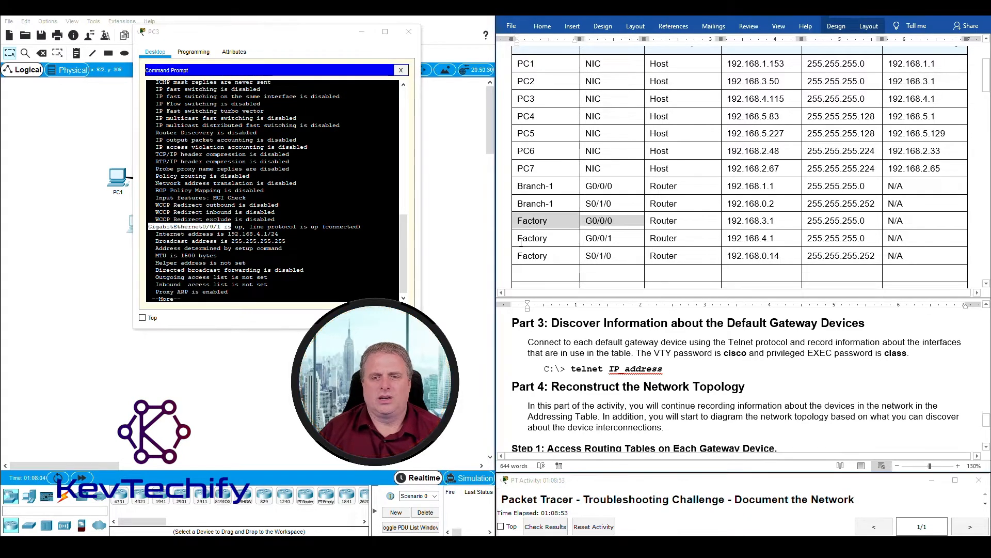
left_click_drag(515, 240, 614, 238)
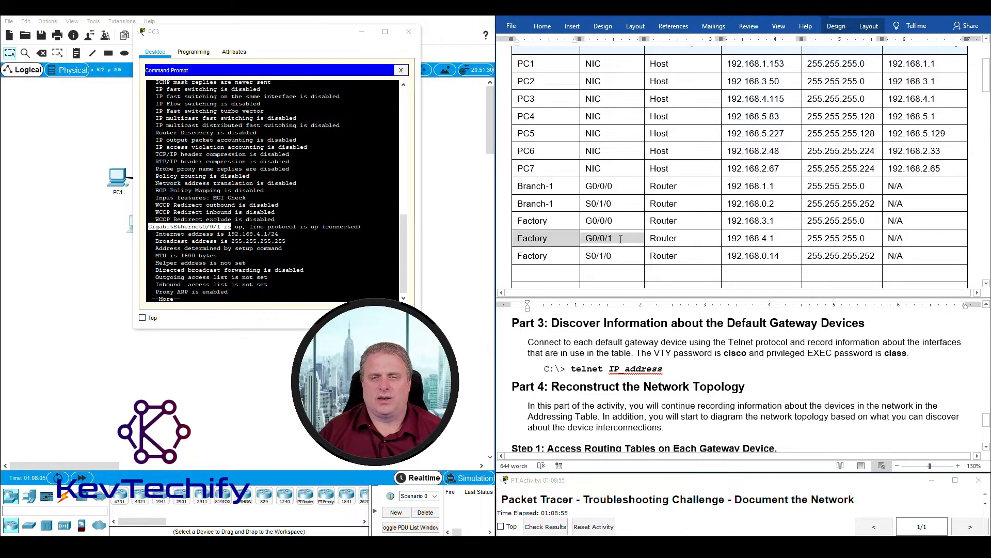
left_click(297, 248)
- Page on and verify the S0/1/0 address against its row, reaching Serial0/1/1
key("space")
key("space")
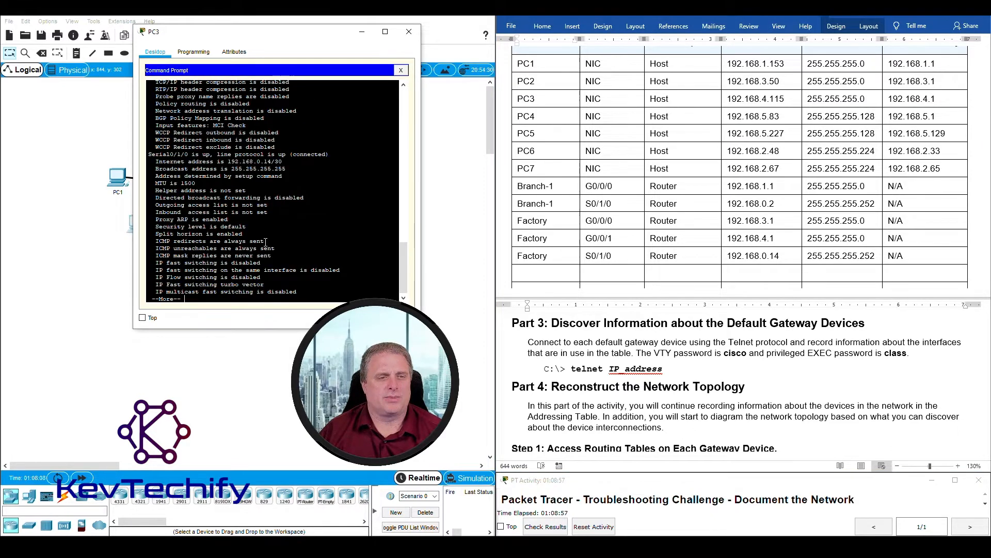
left_click_drag(153, 154, 282, 162)
left_click(569, 255)
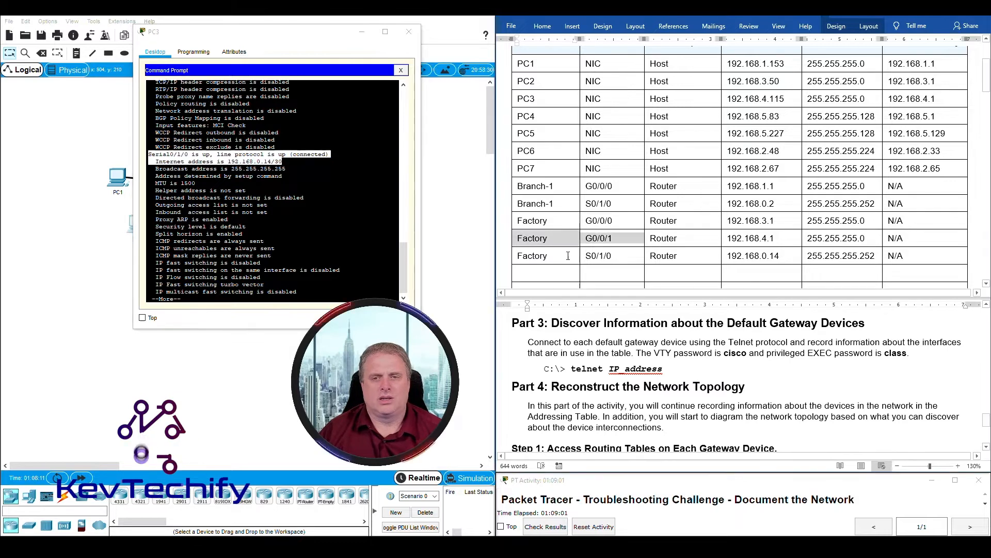
left_click_drag(569, 255, 620, 255)
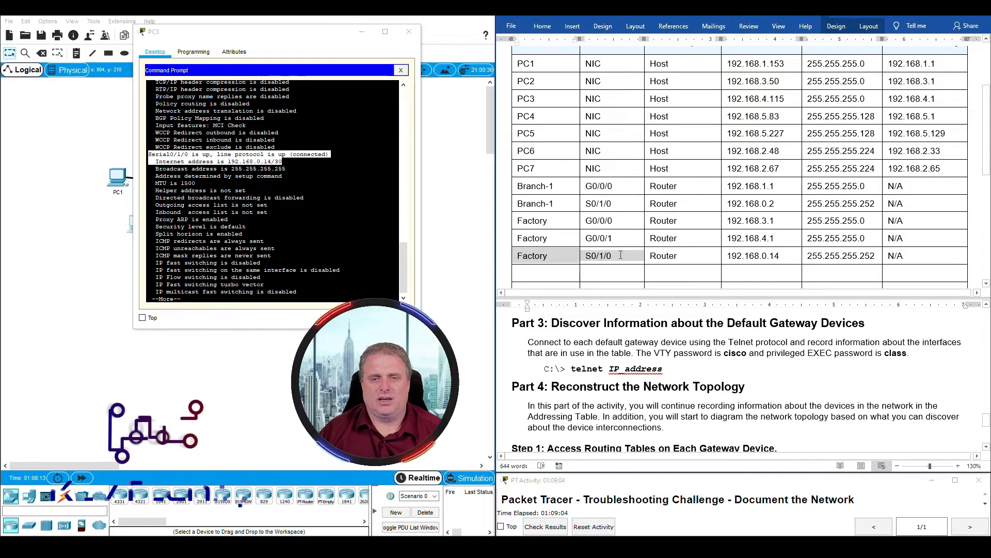
left_click(152, 253)
key("space")
left_click_drag(151, 254, 204, 254)
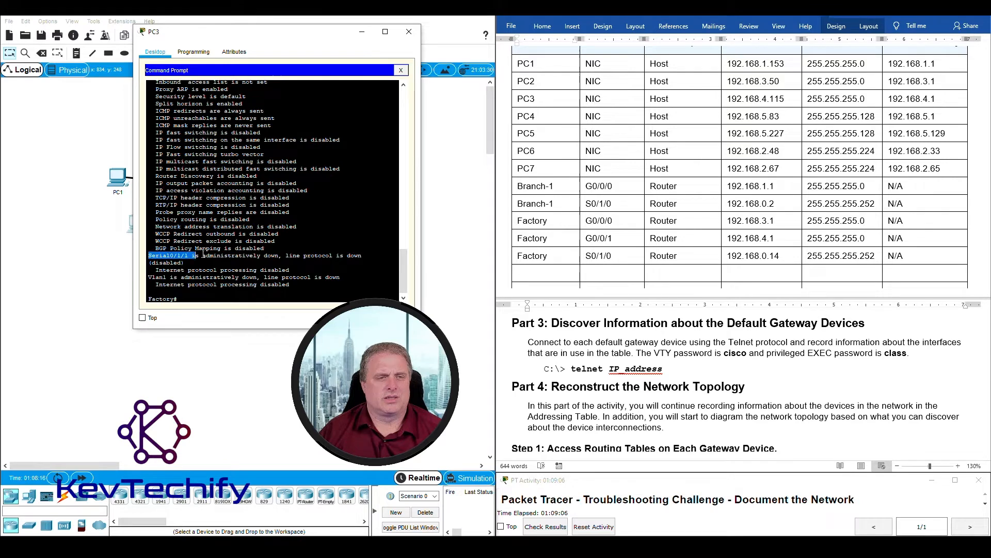
left_click(156, 278)
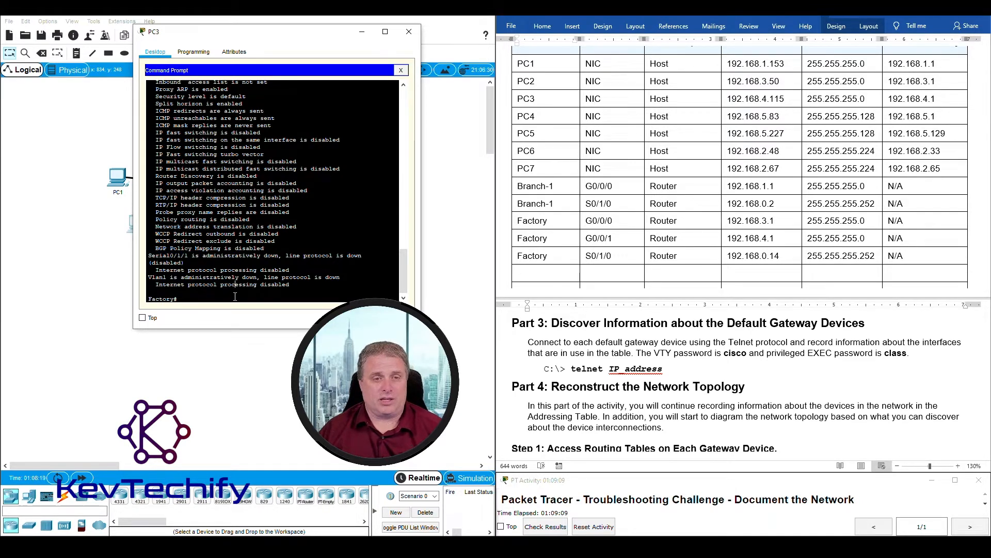
- Move PC3's terminal aside, select PC2 and PC3, and minimize the terminal
left_click_drag(263, 40, 508, 37)
left_click_drag(199, 286, 121, 222)
left_click_drag(572, 33, 352, 25)
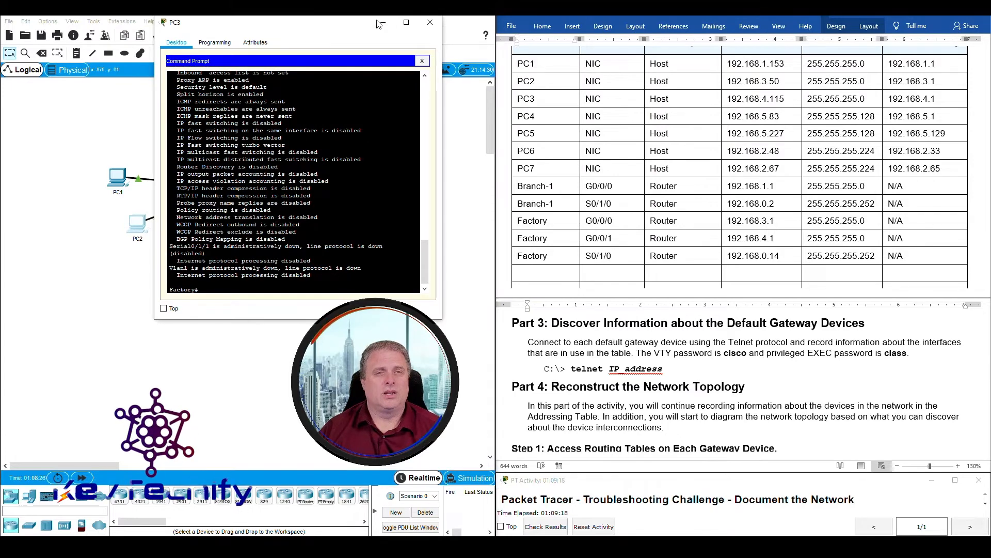
left_click(386, 22)
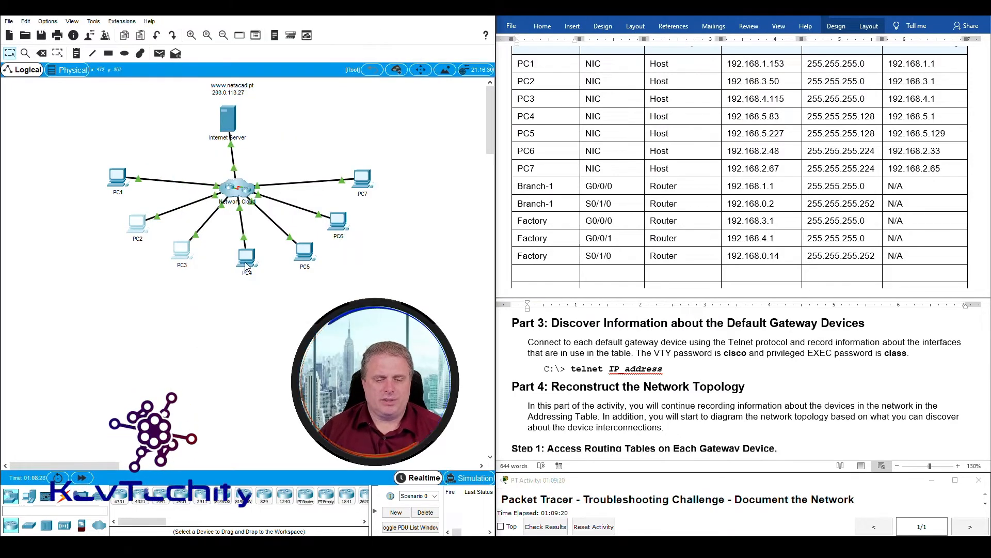
- Telnet from PC4 to its gateway 192.168.5.1, copied from the table, and log in
left_click(249, 267)
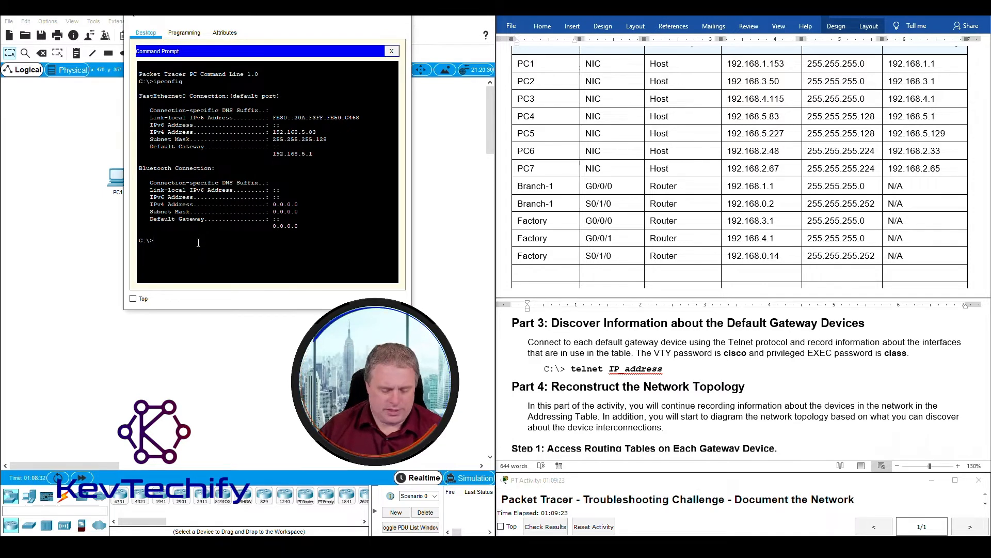
type("telnet")
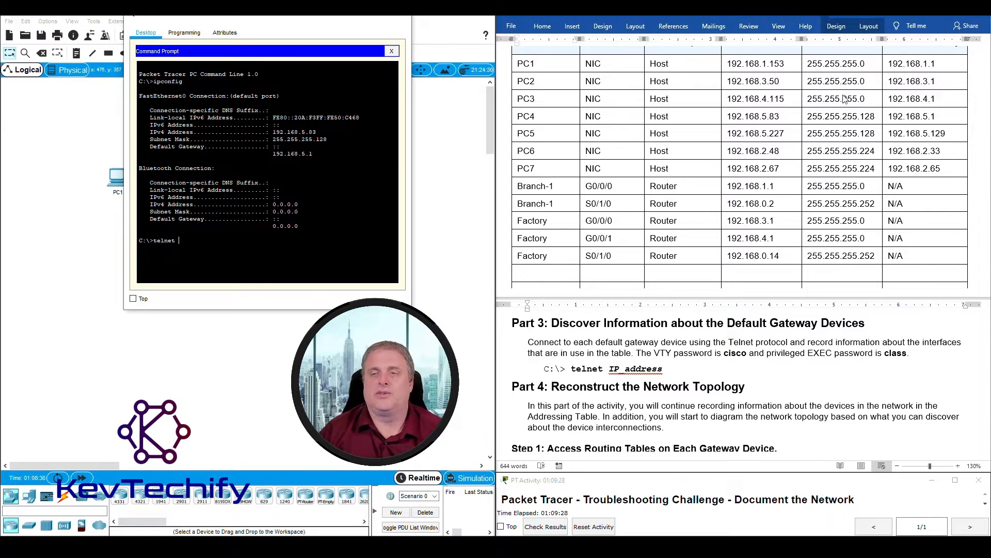
left_click(635, 122)
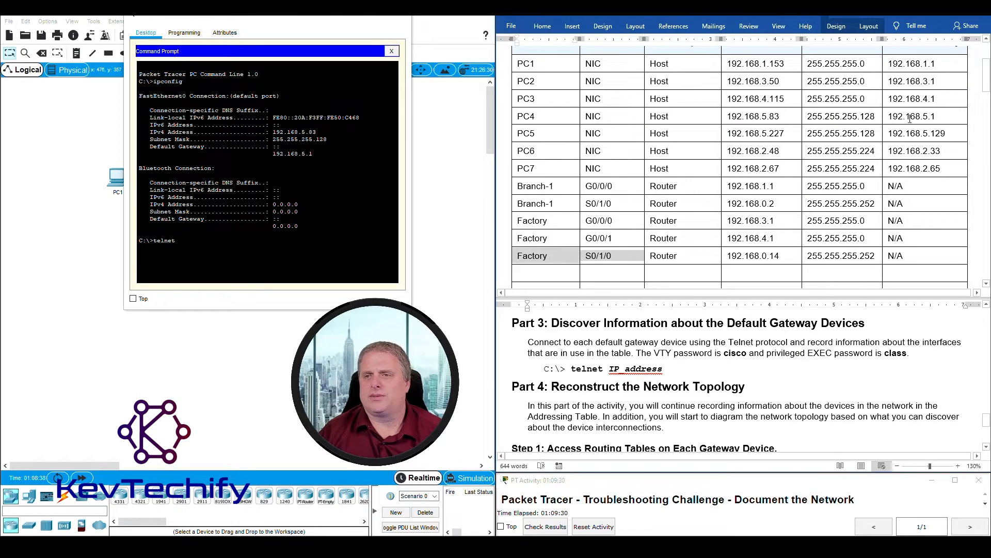
left_click(890, 117)
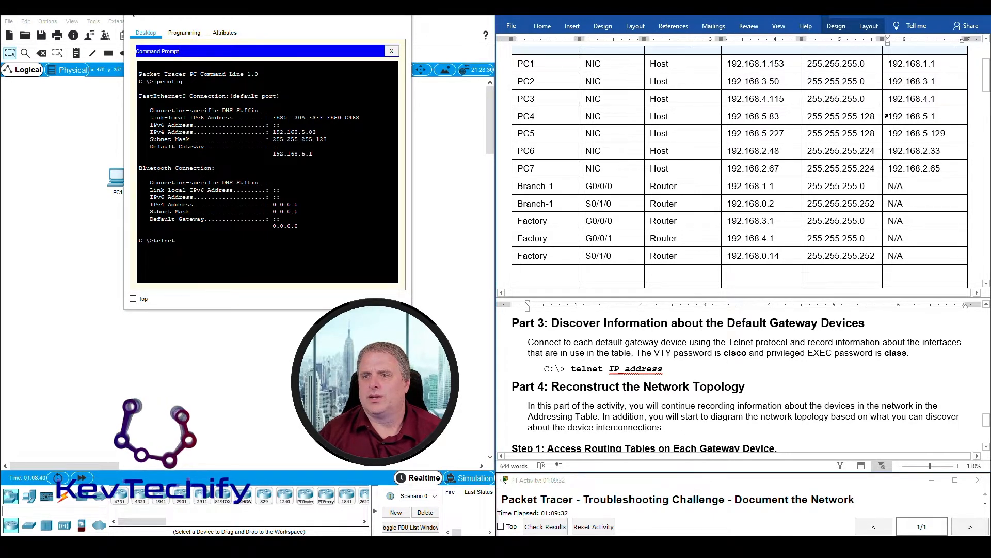
left_click_drag(889, 118, 946, 115)
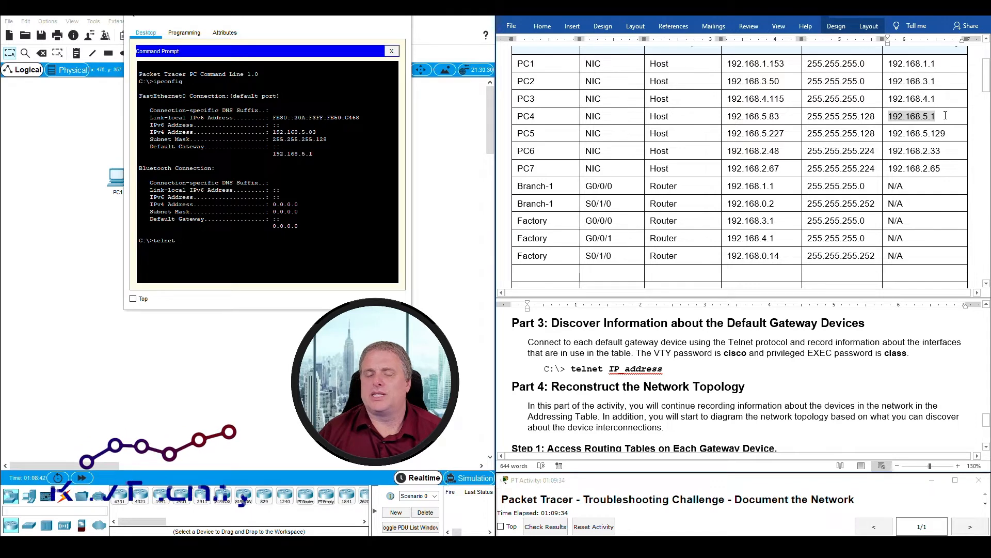
left_click(262, 239)
type("192.168.5.1")
key("Return")
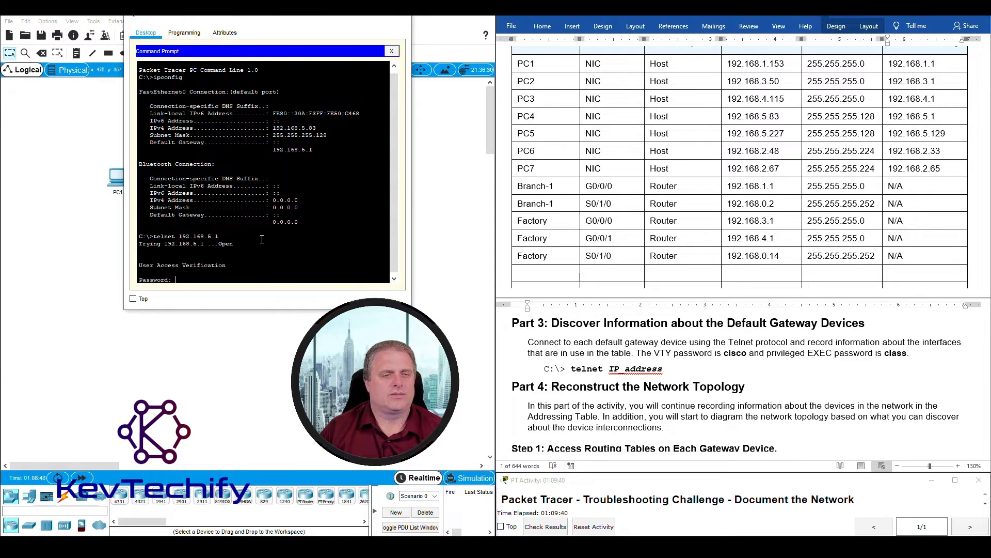
key("Return")
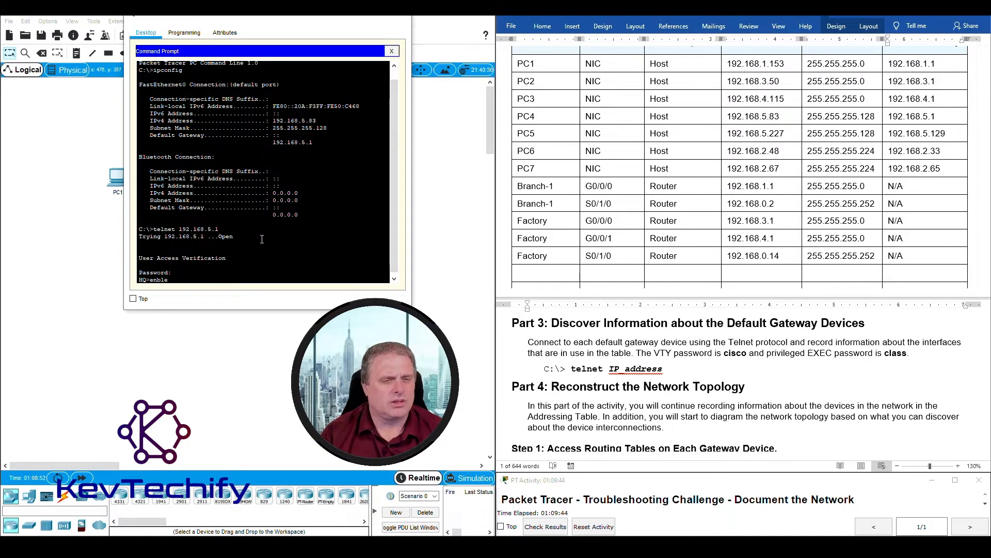
- Enter privileged mode on HQ and paste HQ into the new table row
type("en")
key("Return")
type("class")
key("Return")
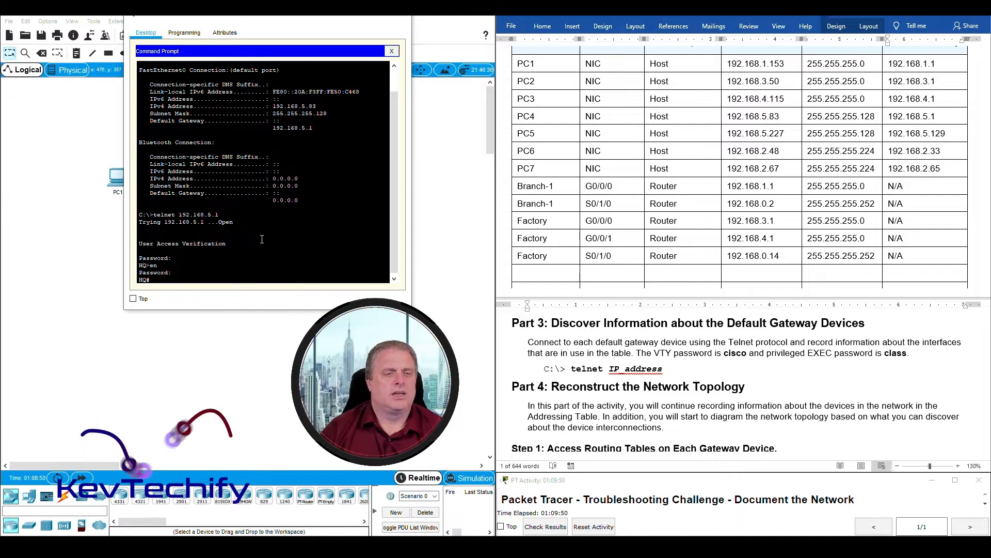
left_click_drag(139, 278, 145, 279)
key("ctrl+c")
left_click(550, 277)
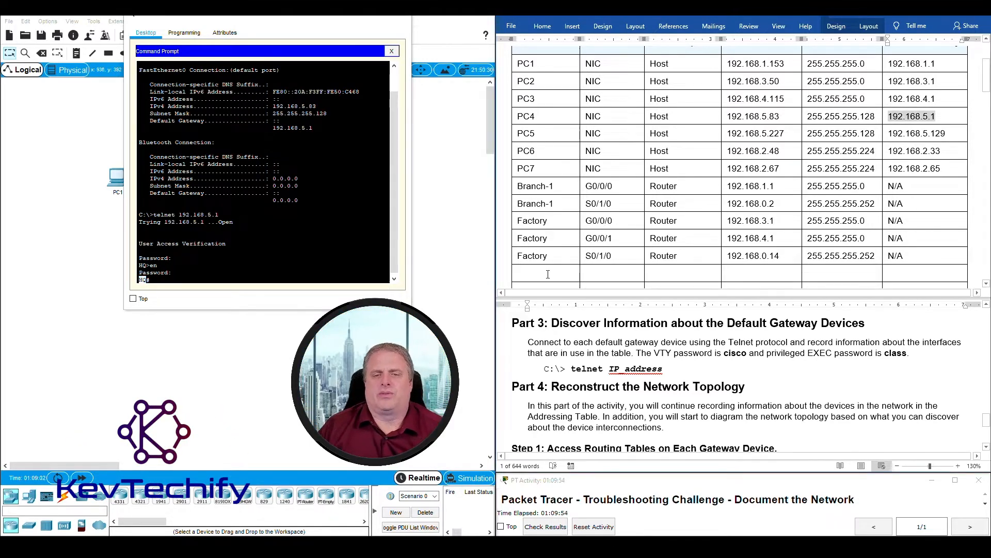
key("ctrl+v")
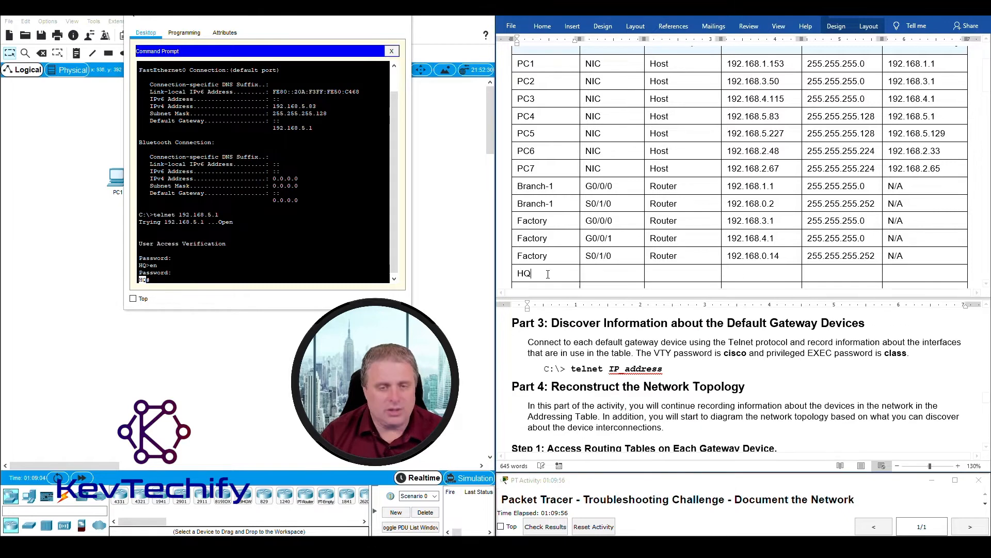
- Run 'sho ip int' on HQ to list its interface IP details
scroll(548, 274, "down", 5)
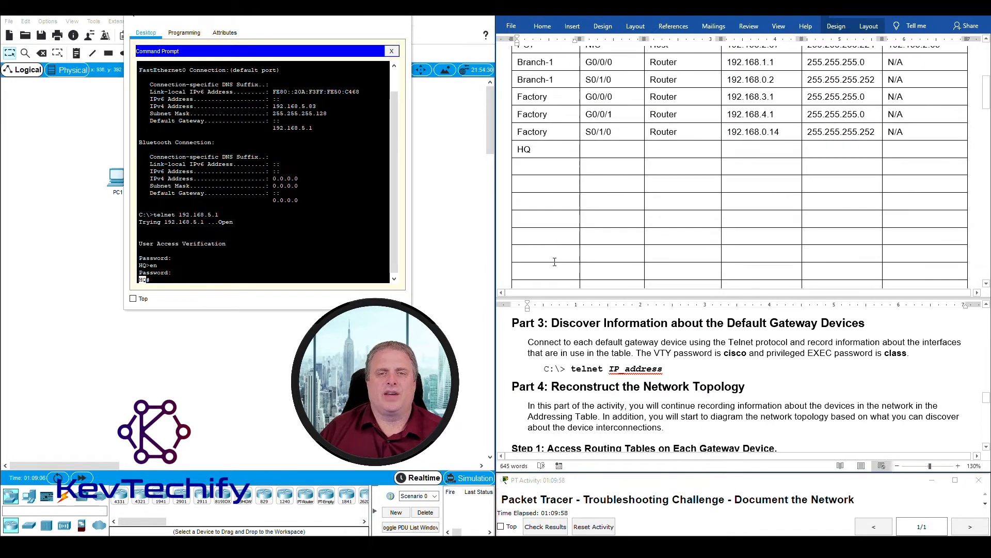
left_click(158, 281)
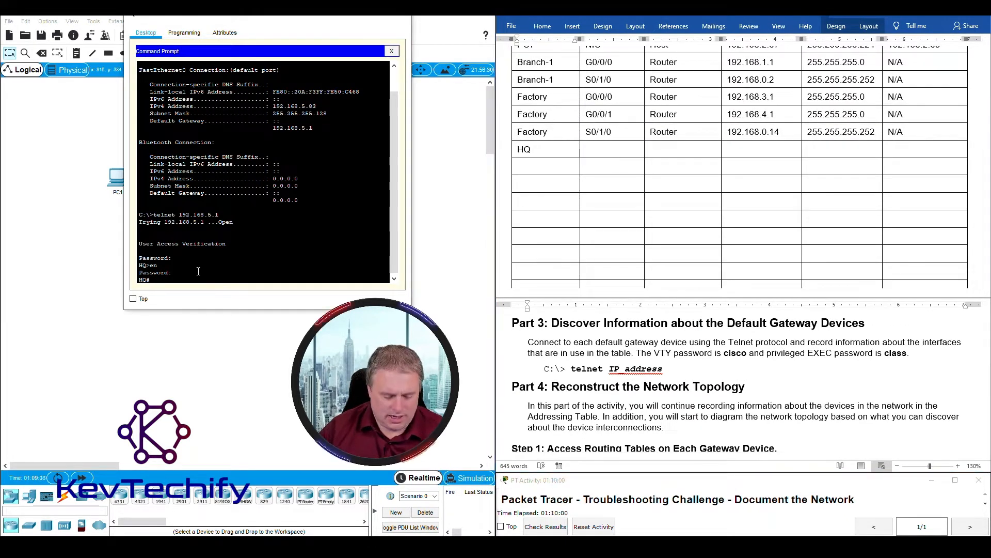
type("sho ip int")
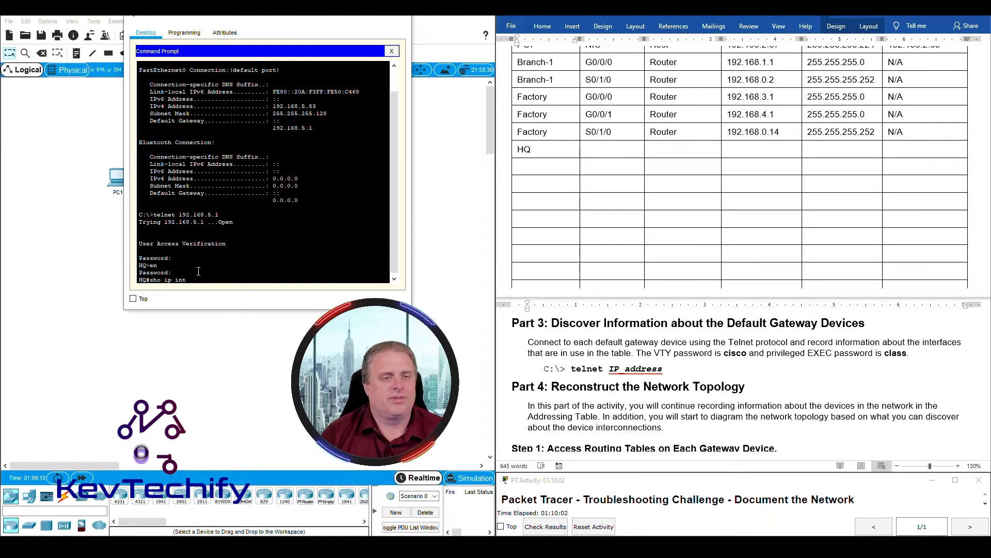
key("Return")
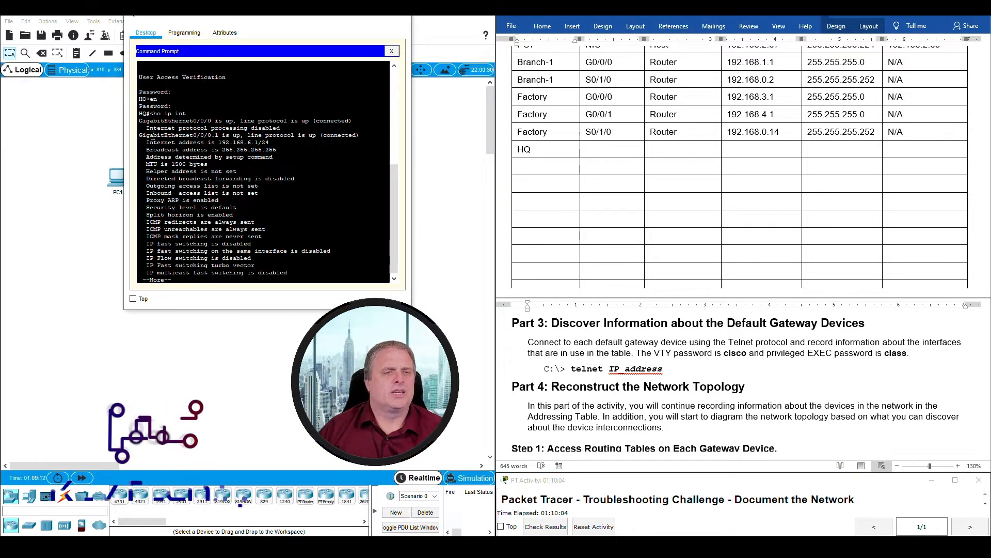
left_click_drag(140, 120, 324, 128)
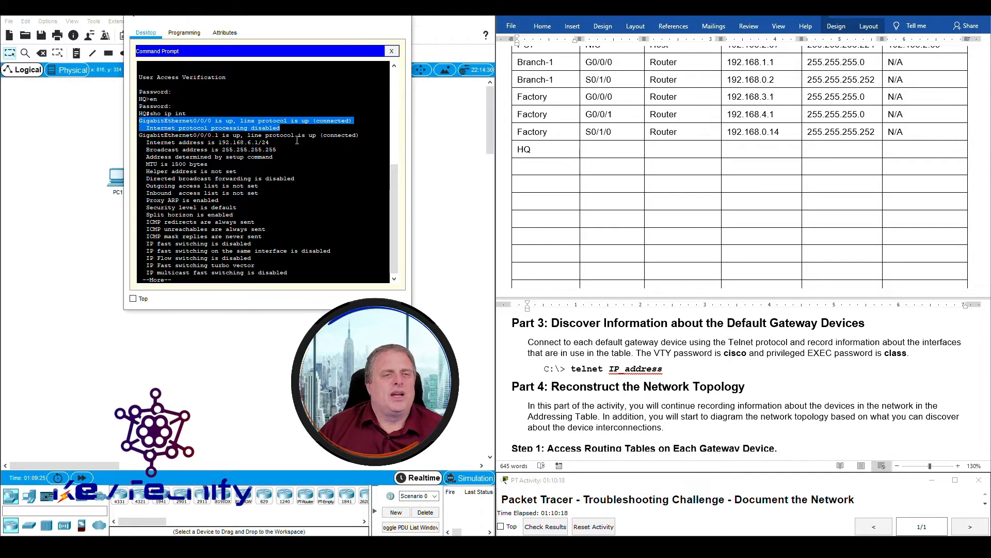
left_click(297, 140)
left_click_drag(139, 135, 217, 130)
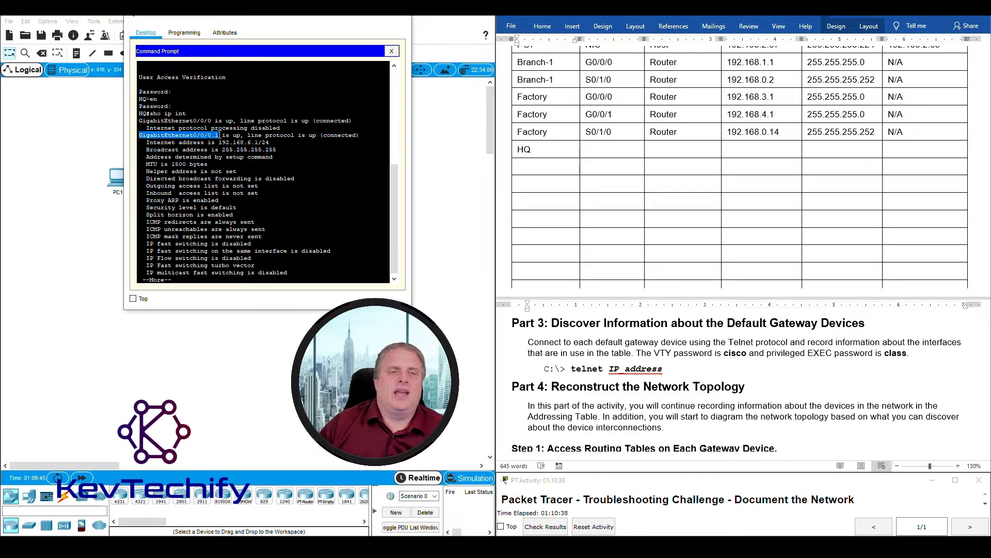
left_click(156, 137)
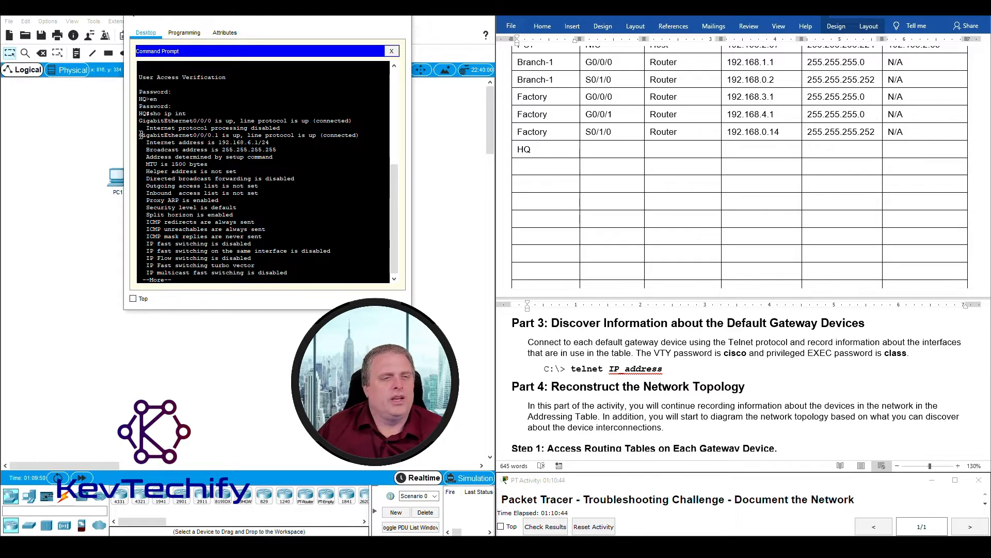
left_click_drag(140, 135, 221, 135)
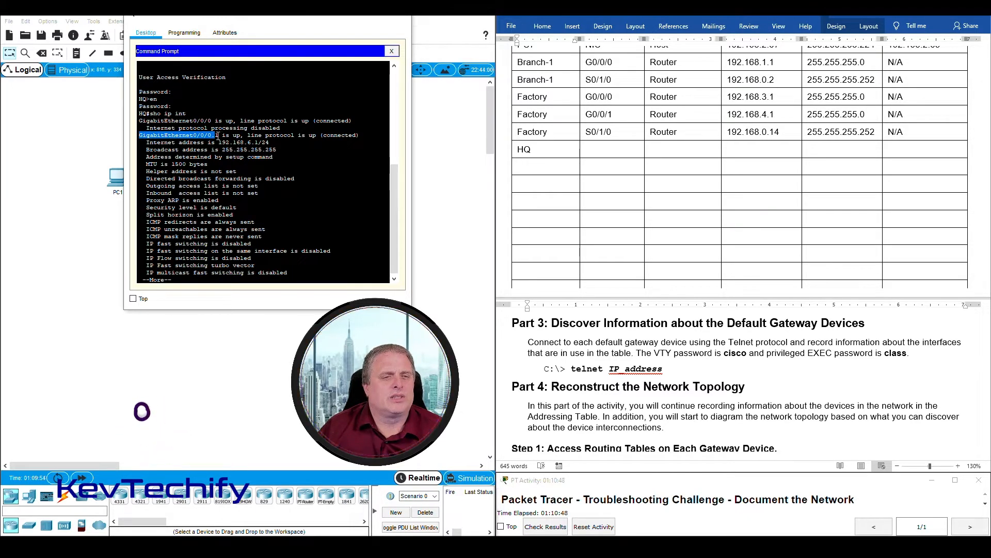
left_click(217, 135)
left_click_drag(218, 142, 268, 142)
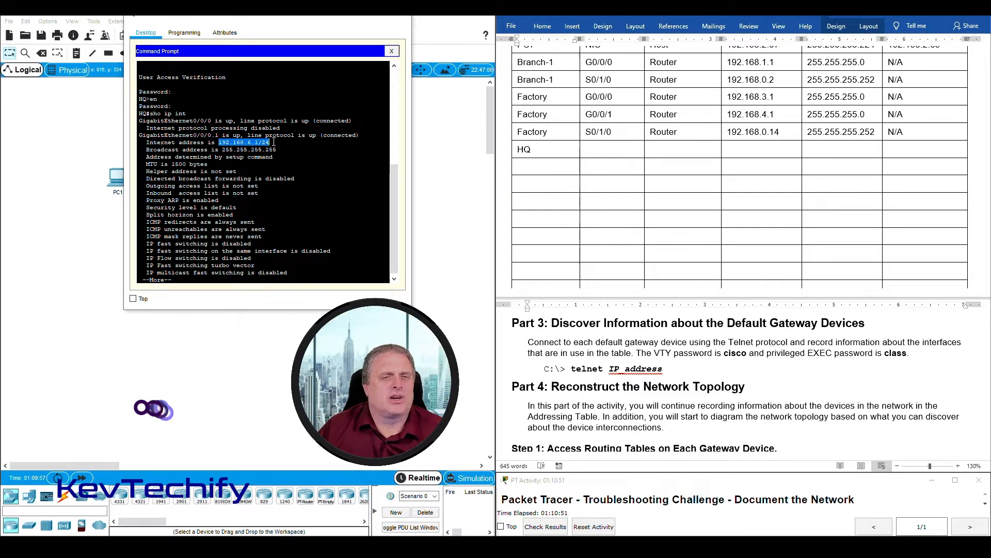
- Type G0/0/0.1, Router, 192.168.6.1, 255.255.255.0 and N/A into the HQ row's cells
left_click(546, 152)
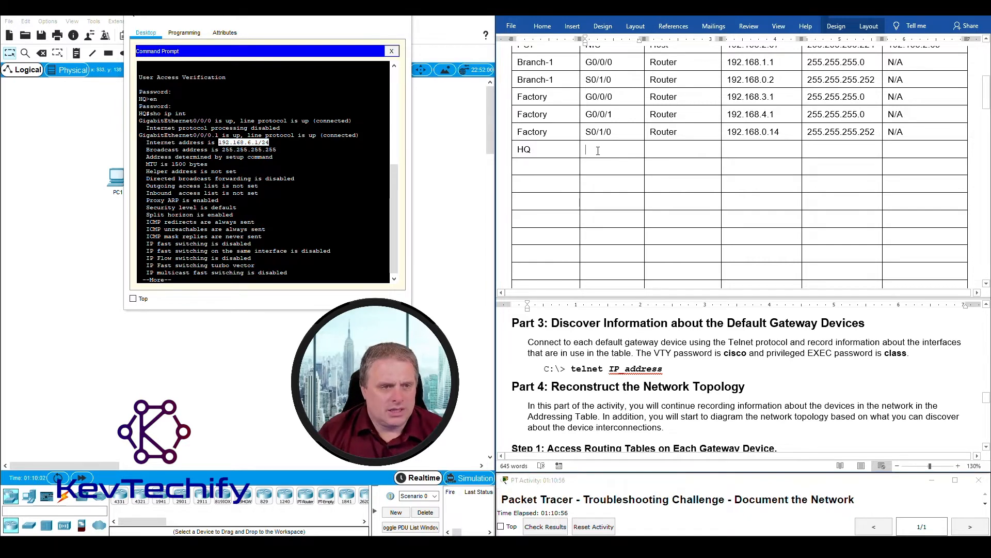
type("G")
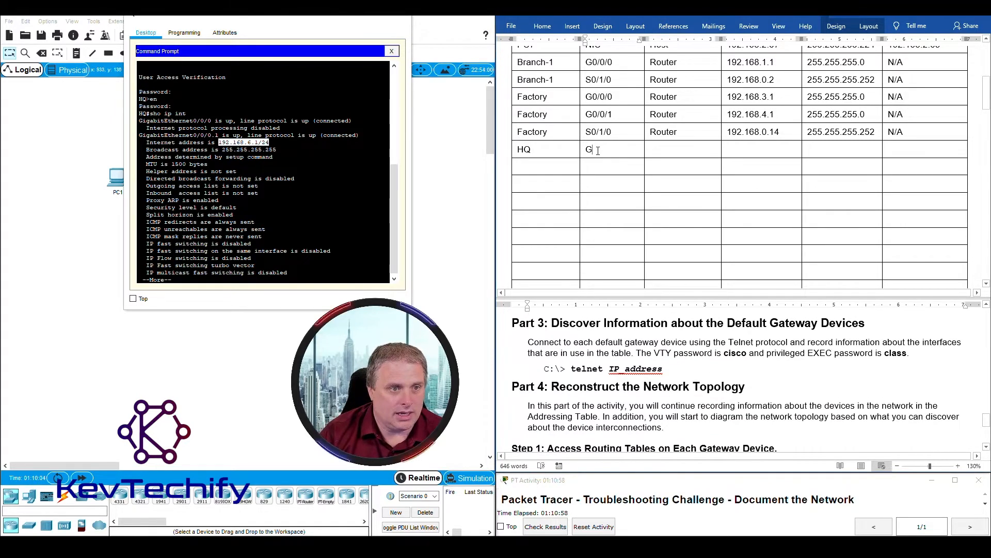
type("0/0/0")
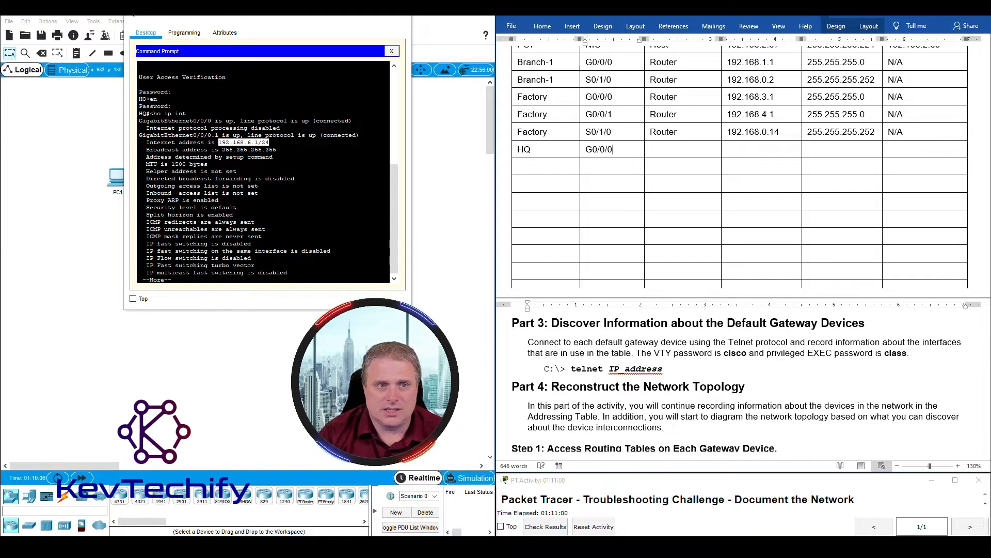
type("/1")
key("BackSpace")
key("BackSpace")
scroll(739, 382, "up", 3)
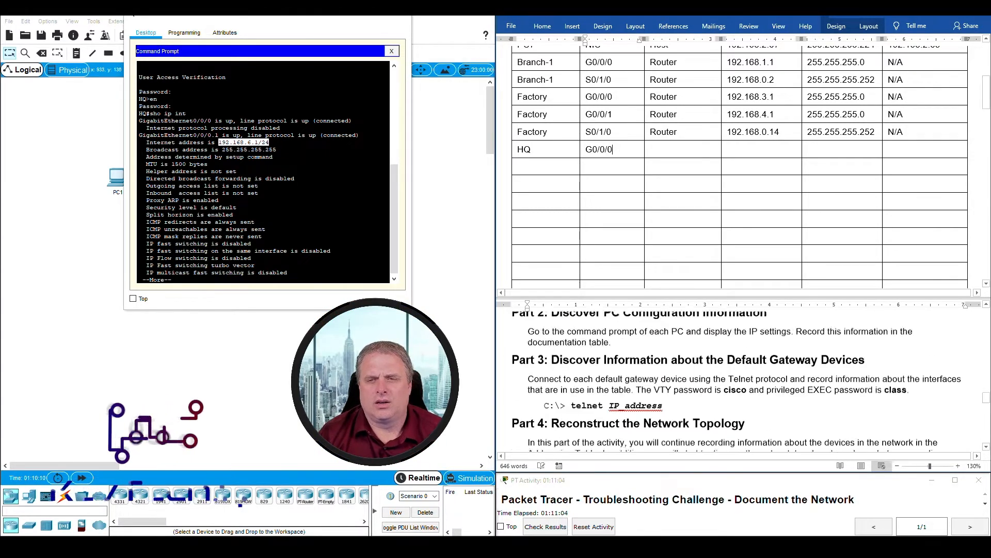
type(".1")
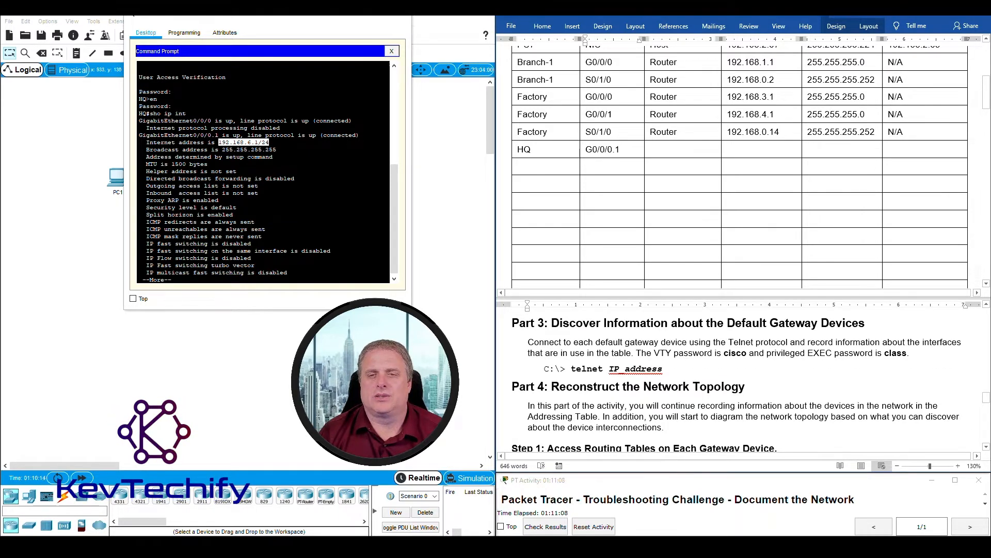
type("Router")
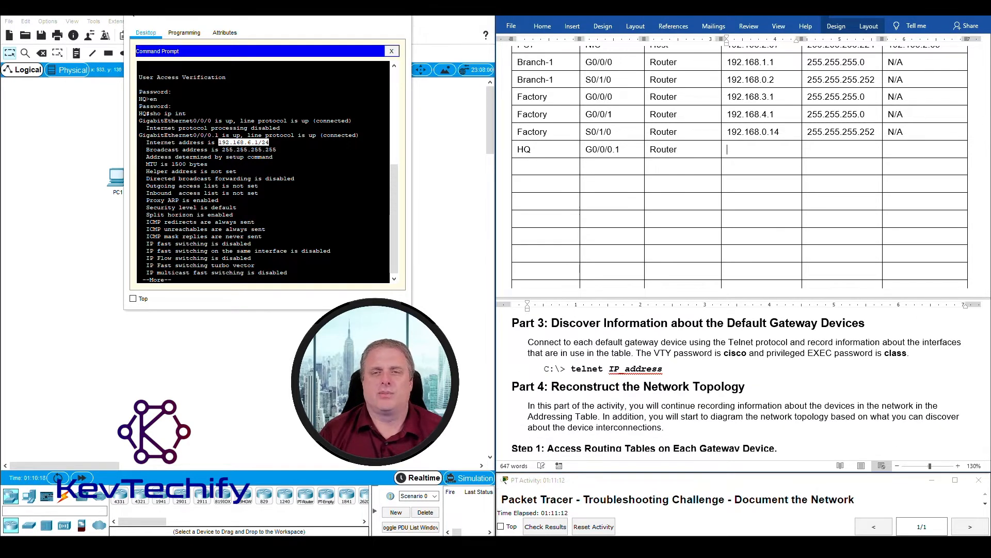
type("192.168.6.1")
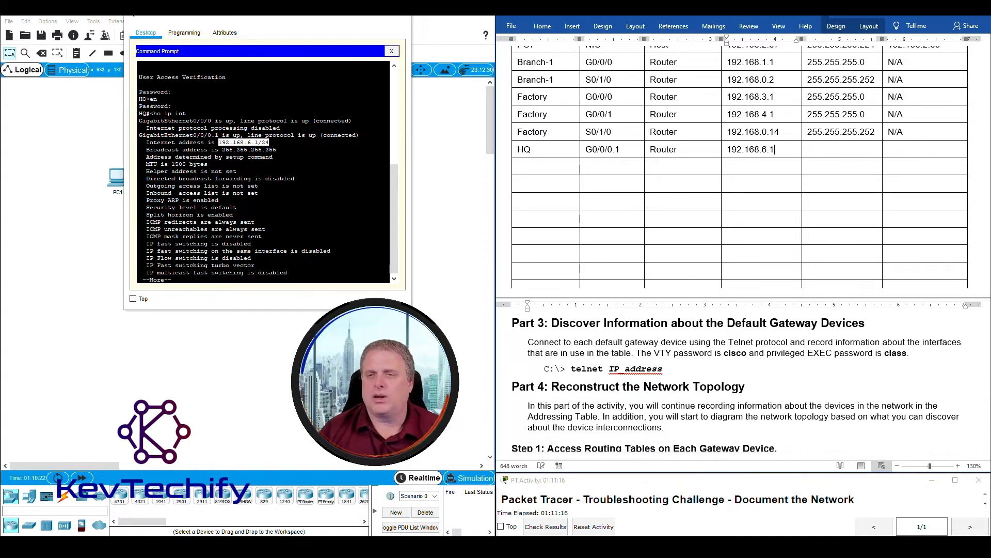
key("Tab")
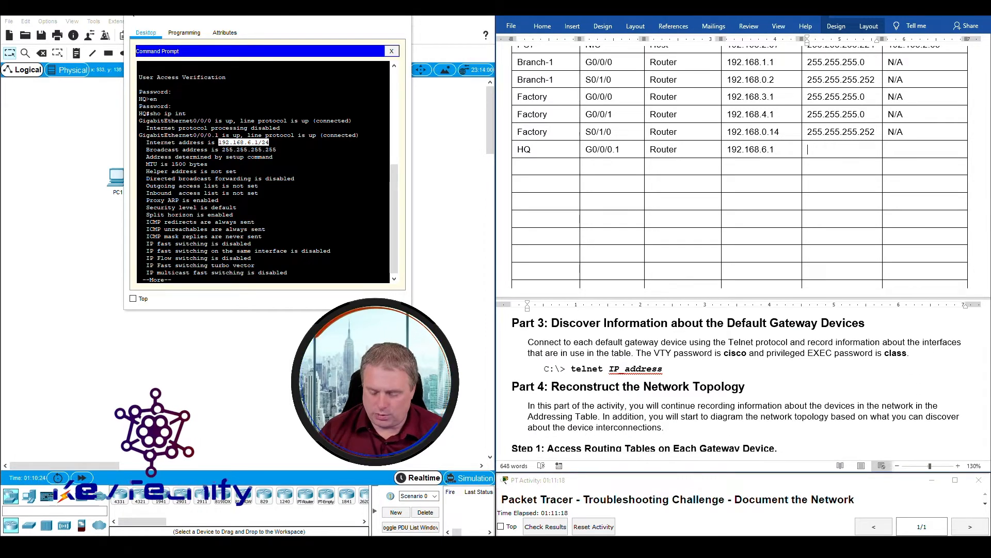
type("255")
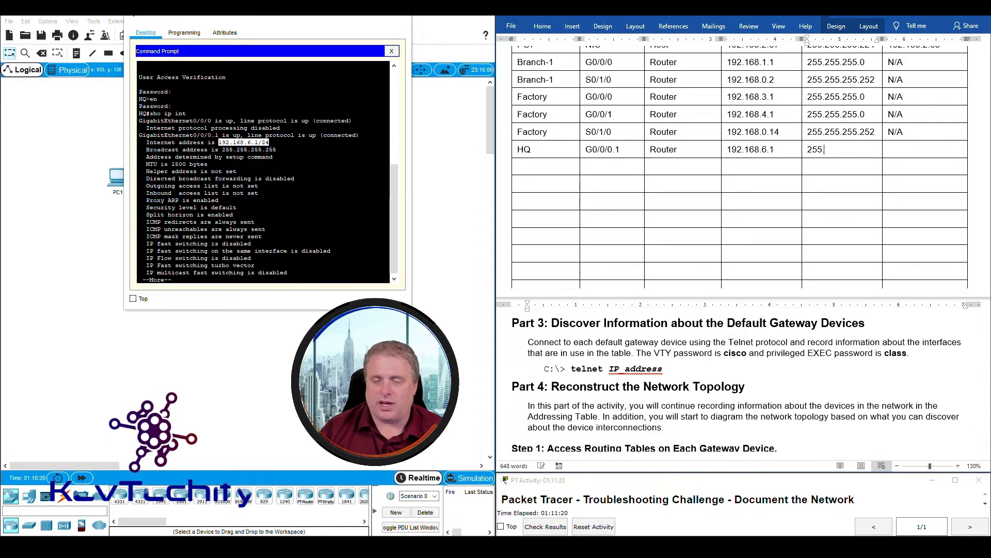
type(".255.255.0")
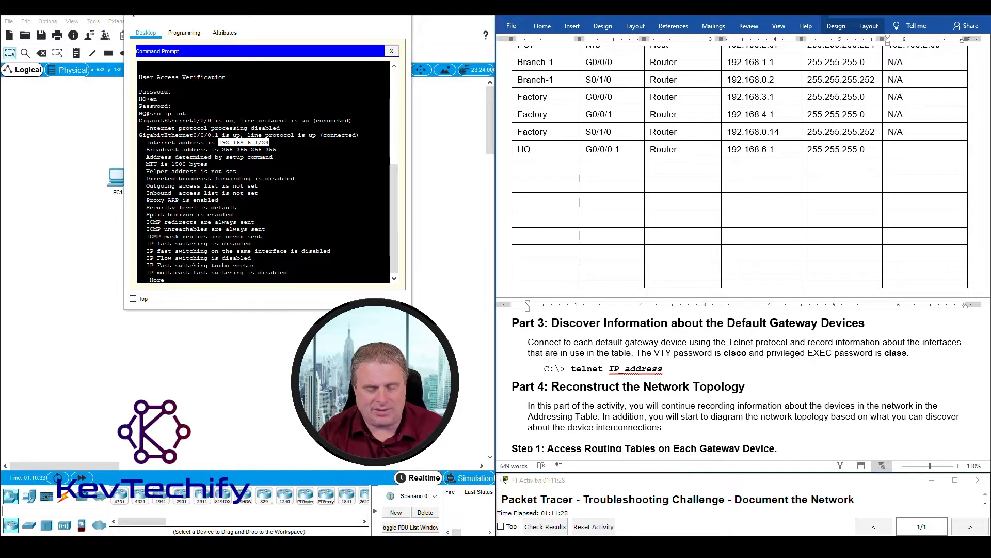
type("N/A")
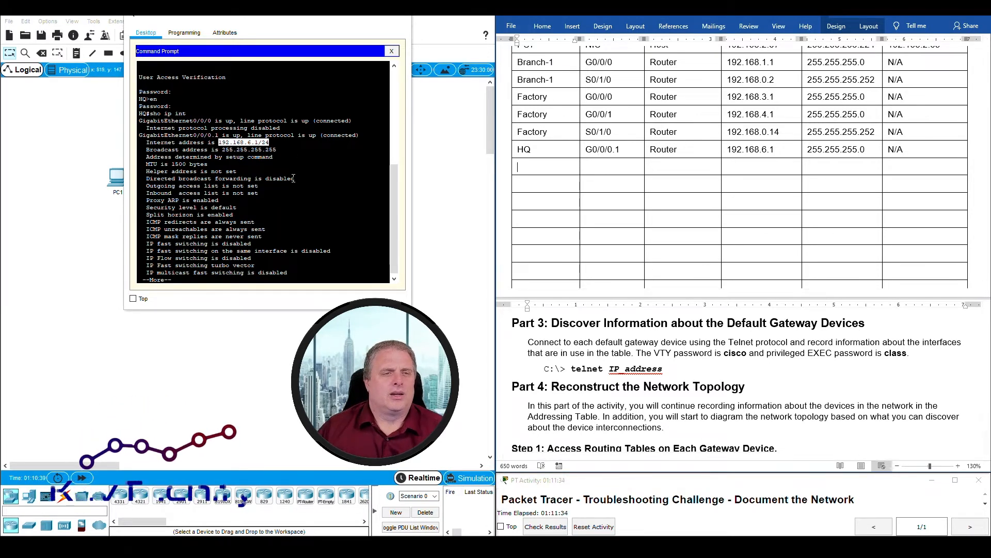
left_click(235, 206)
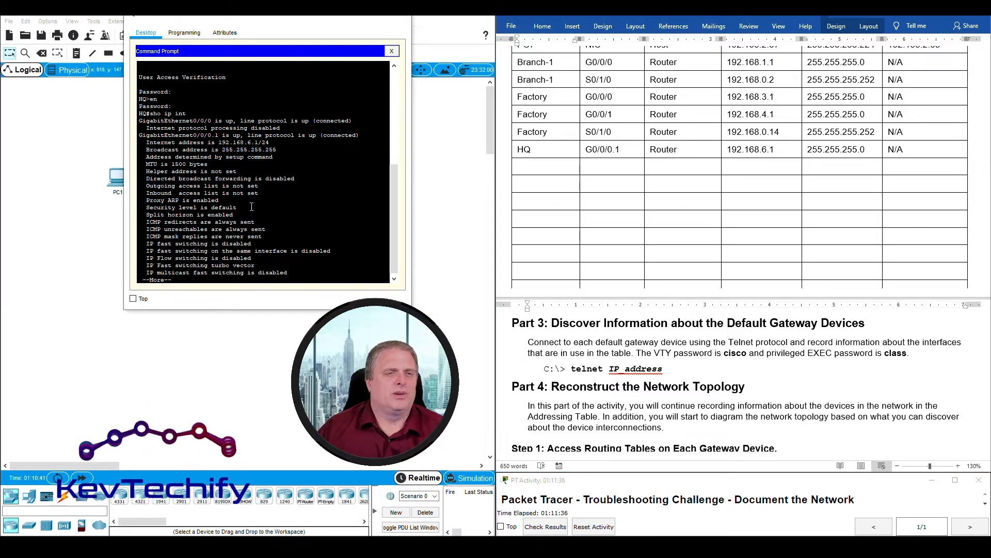
- Locate G0/0/0.5 in HQ's interface output and start a new HQ row for G0/0/0.5
key("space")
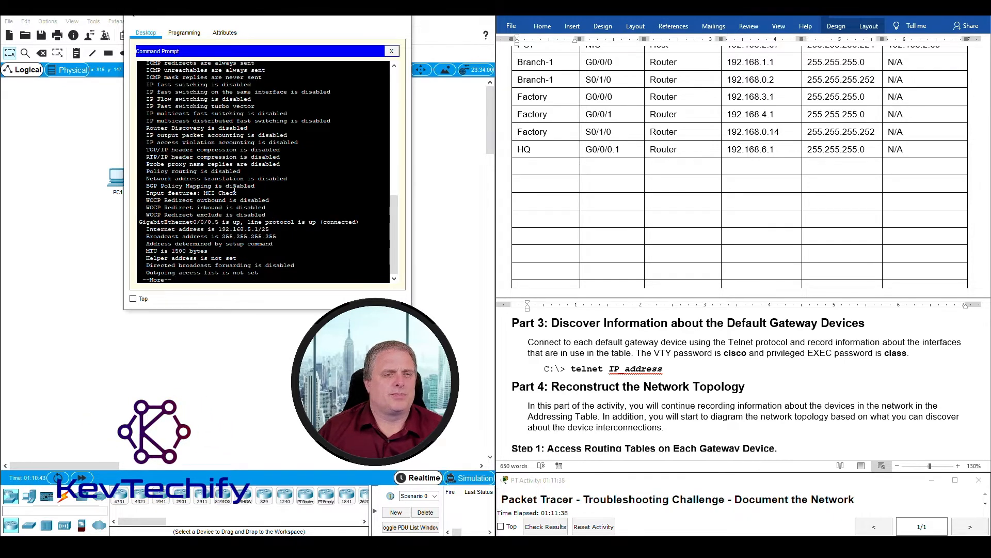
left_click_drag(140, 223, 216, 222)
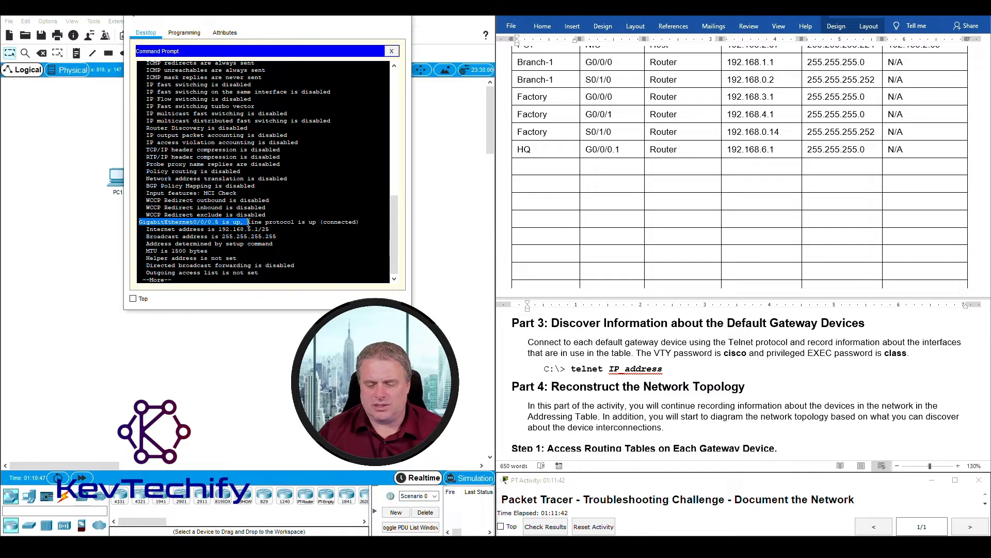
left_click_drag(250, 222, 291, 229)
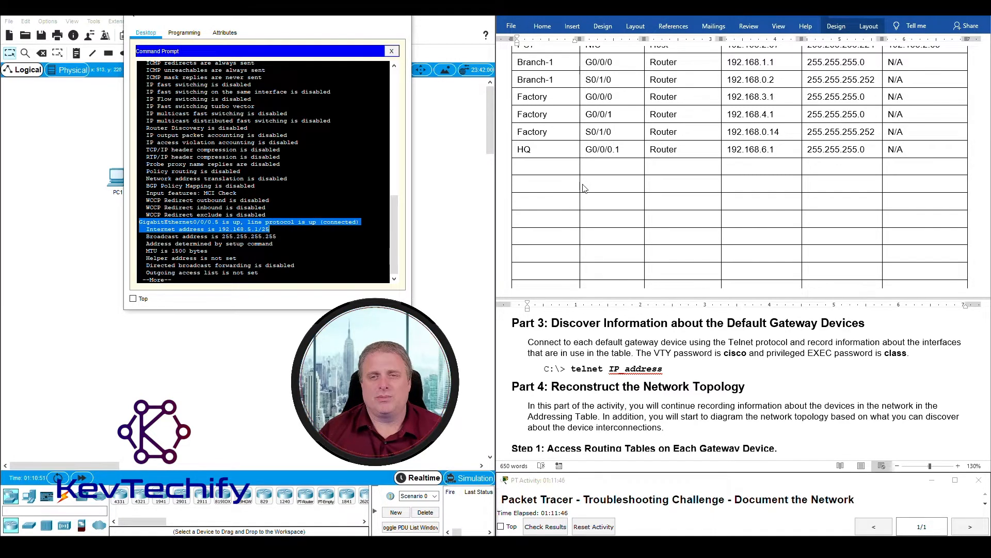
left_click(548, 168)
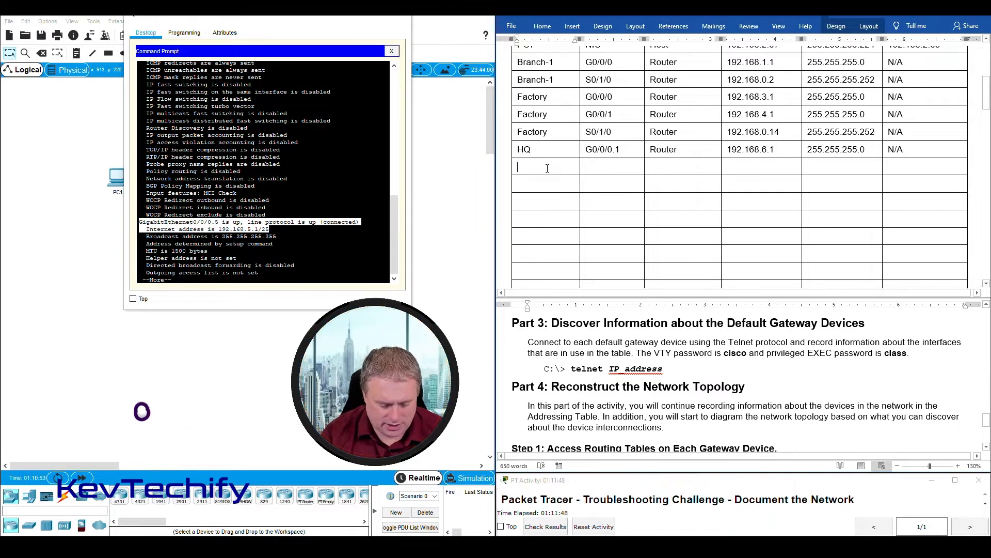
type("HQ")
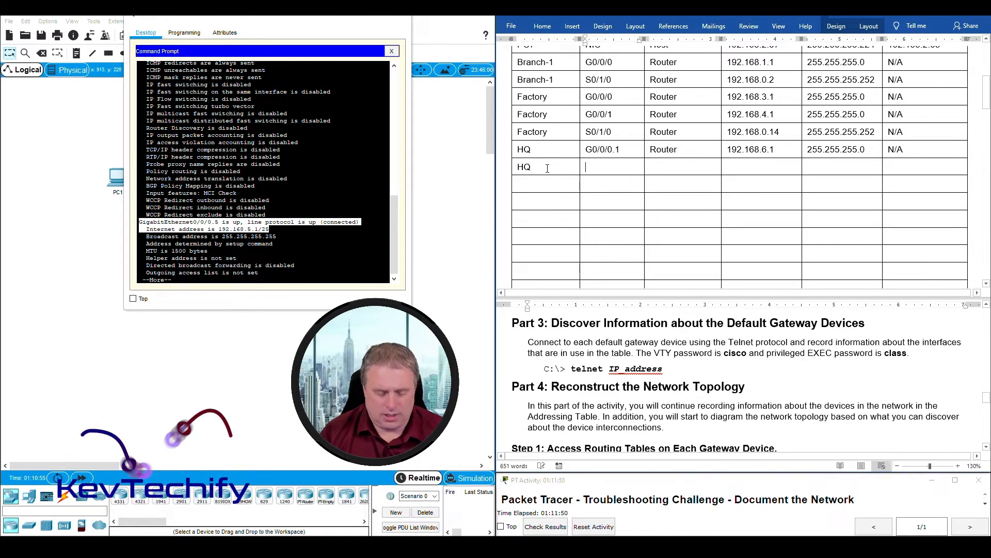
key("Tab")
type("G0/0/0.")
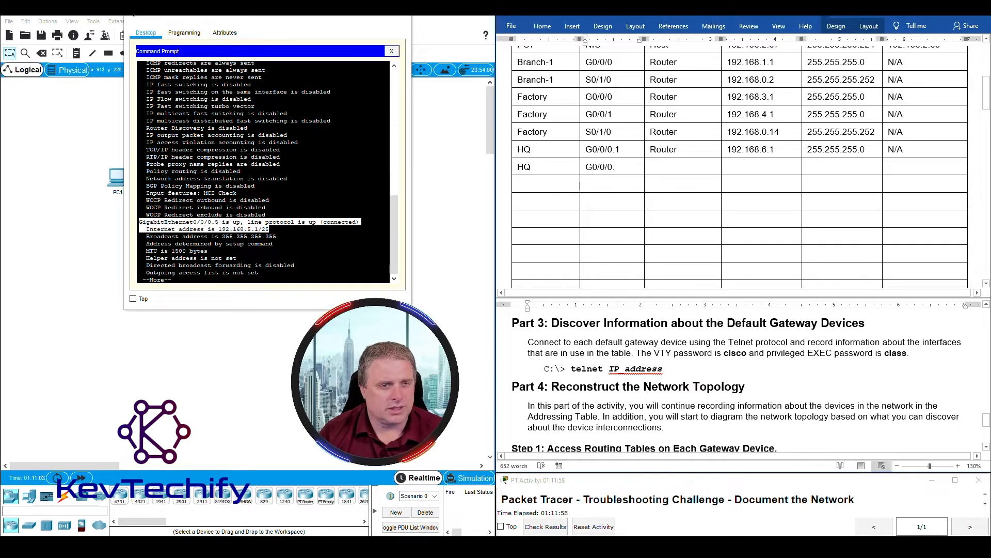
type("5")
- Fill the row with Router, 192.168.5.1, 255.255.255.128 and gateway N/A, then page the terminal
key("Tab")
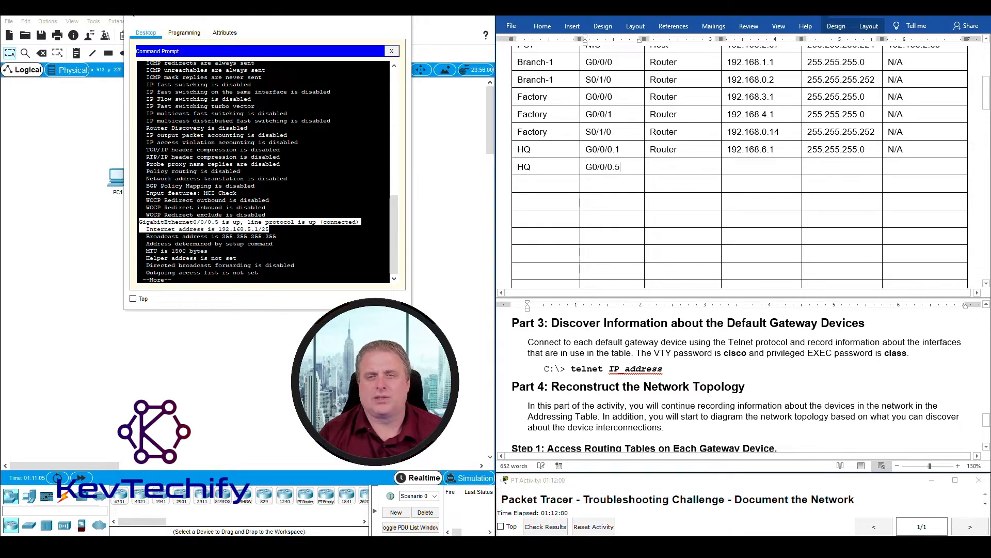
type("Router")
key("Tab")
type("1")
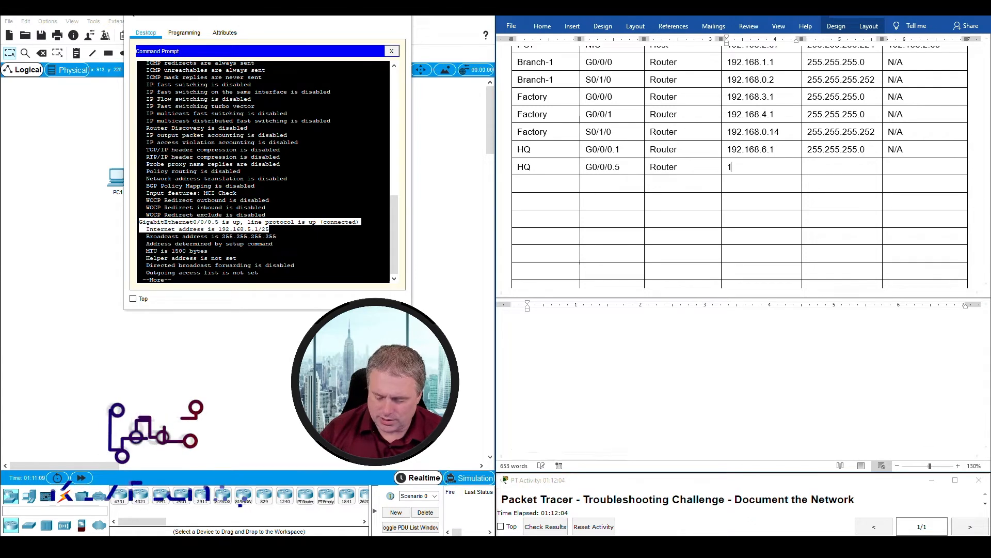
type("92.168.5.1")
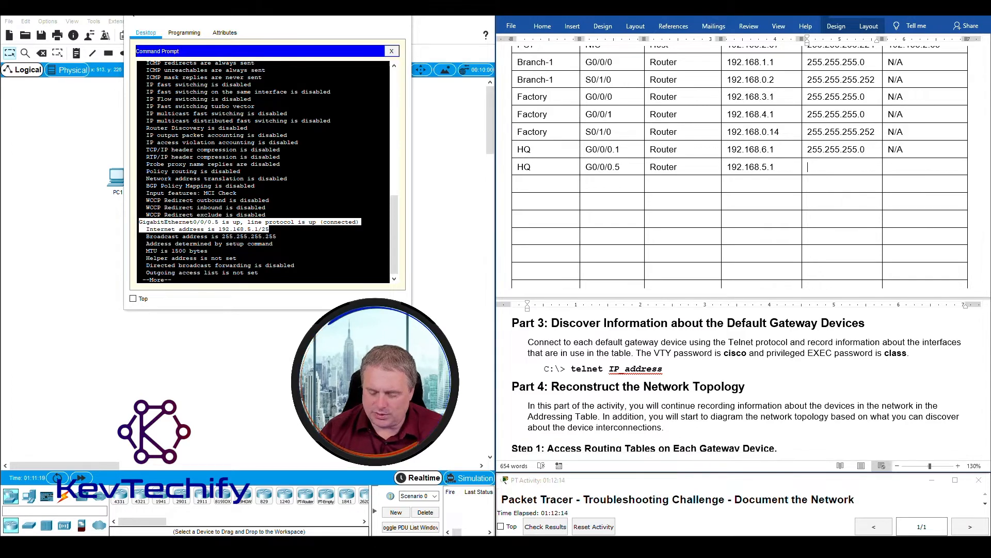
type("55.255.255.")
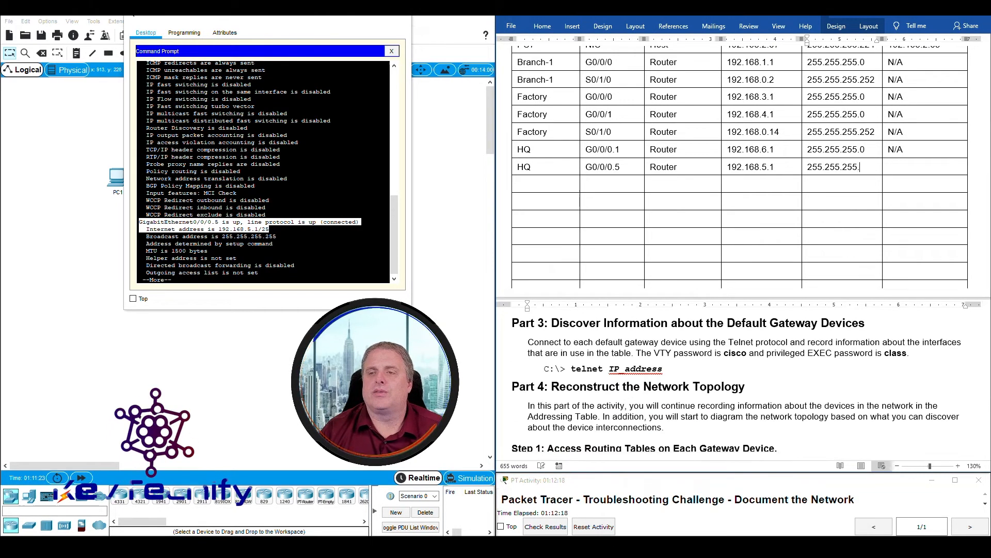
type("128")
key("Tab")
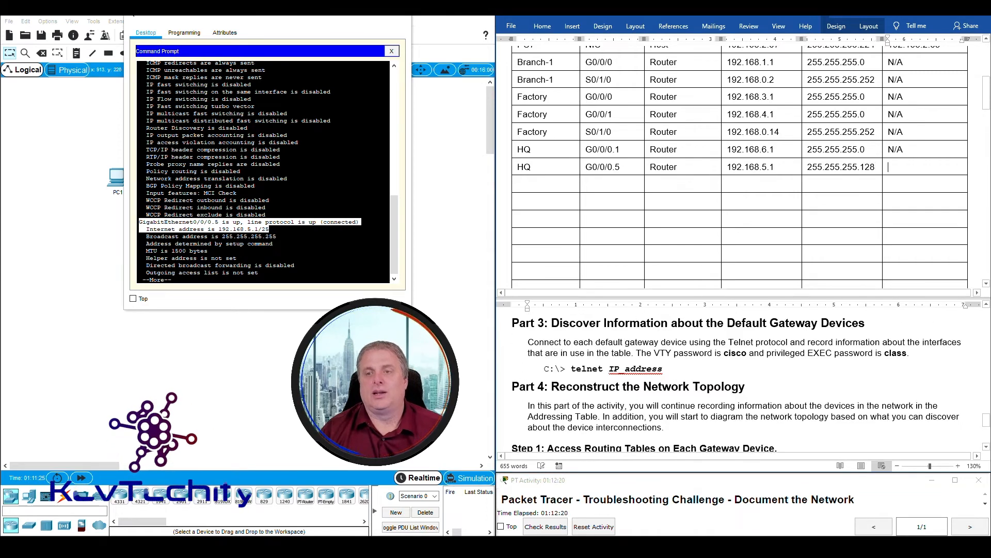
type("N/A")
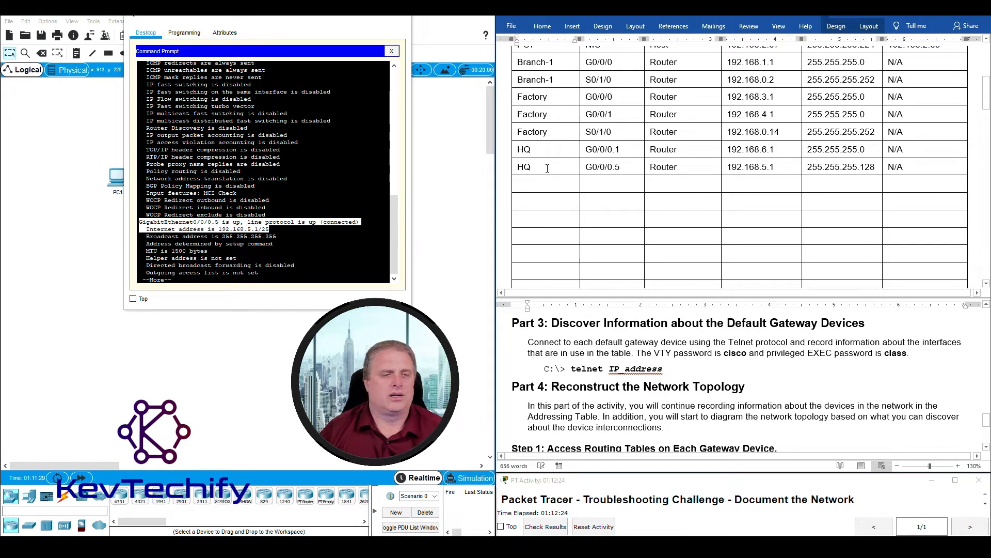
left_click(309, 237)
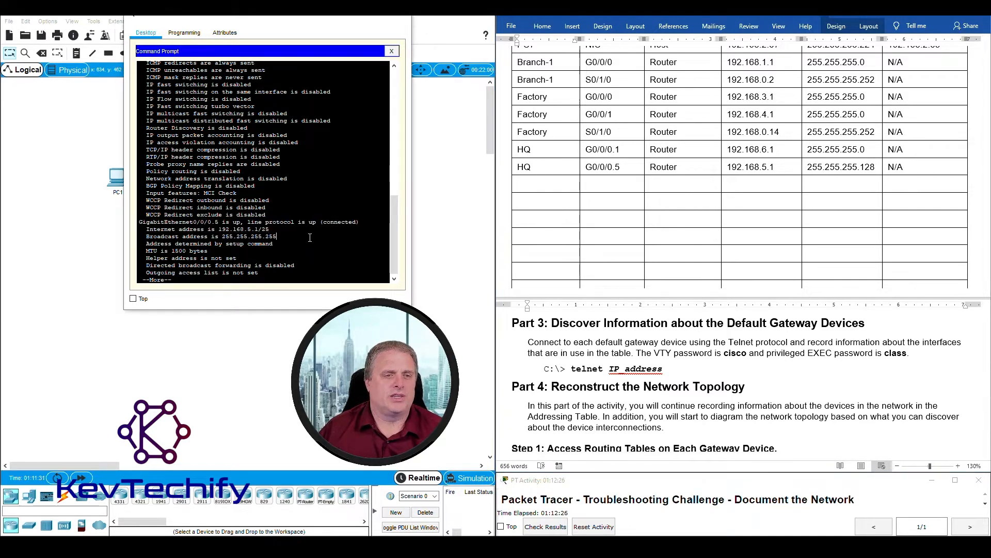
key("space")
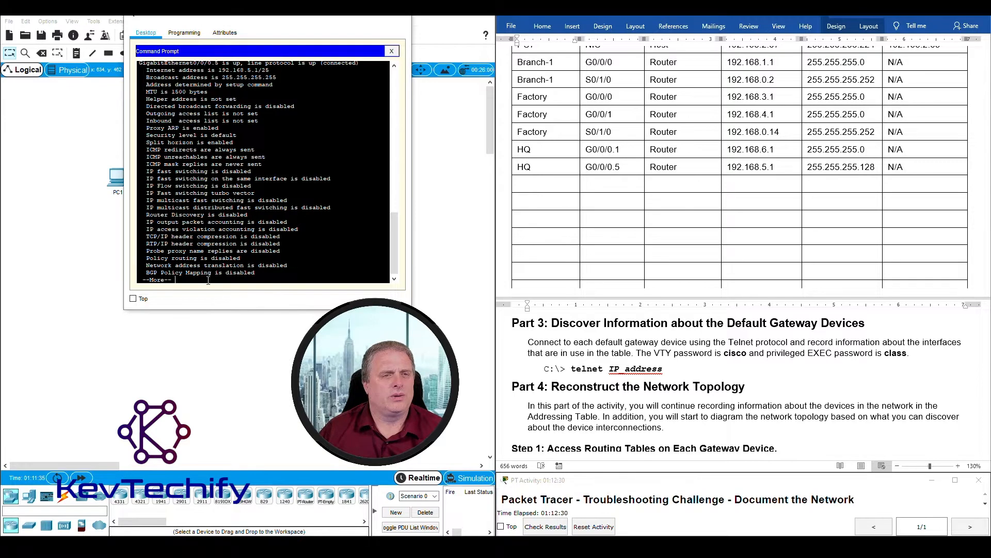
- Page HQ's output to find G0/0/0.10 and its 192.168.5.129/25 address
key("space")
left_click_drag(139, 149, 228, 149)
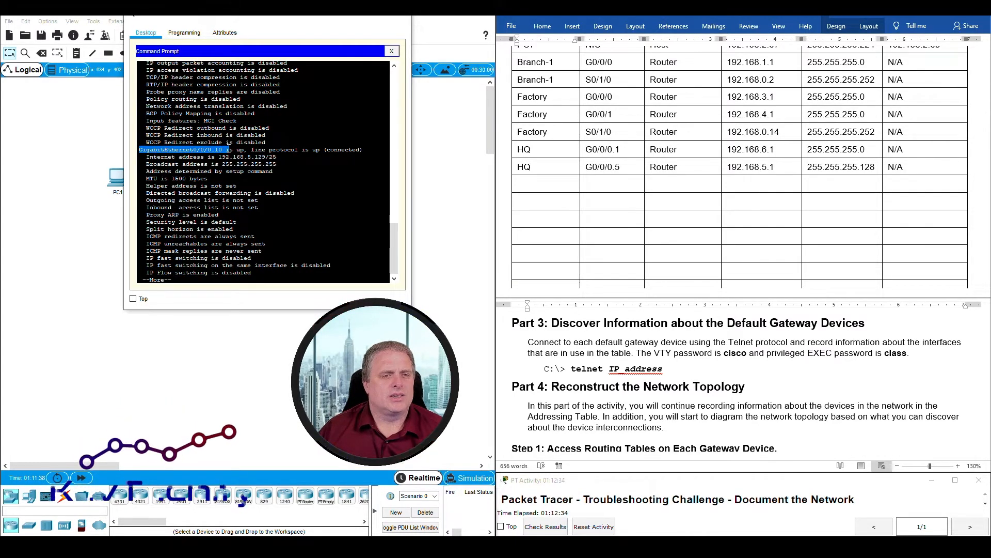
left_click_drag(219, 156, 278, 156)
left_click_drag(141, 150, 279, 156)
- Add an HQ row: G0/0/0.10, Router, 192.168.5.129, 255.255.255.128, gateway N/A
left_click(556, 184)
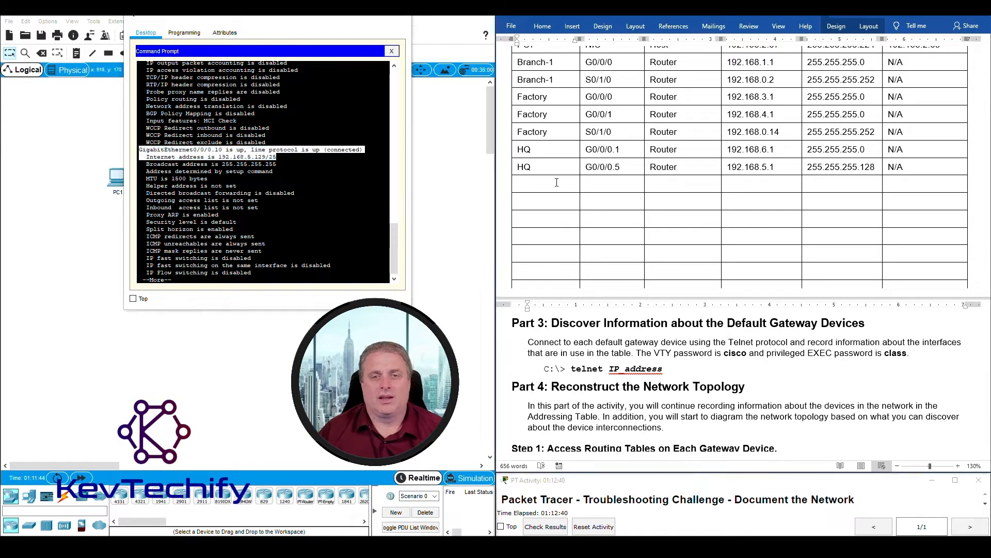
type("HQ")
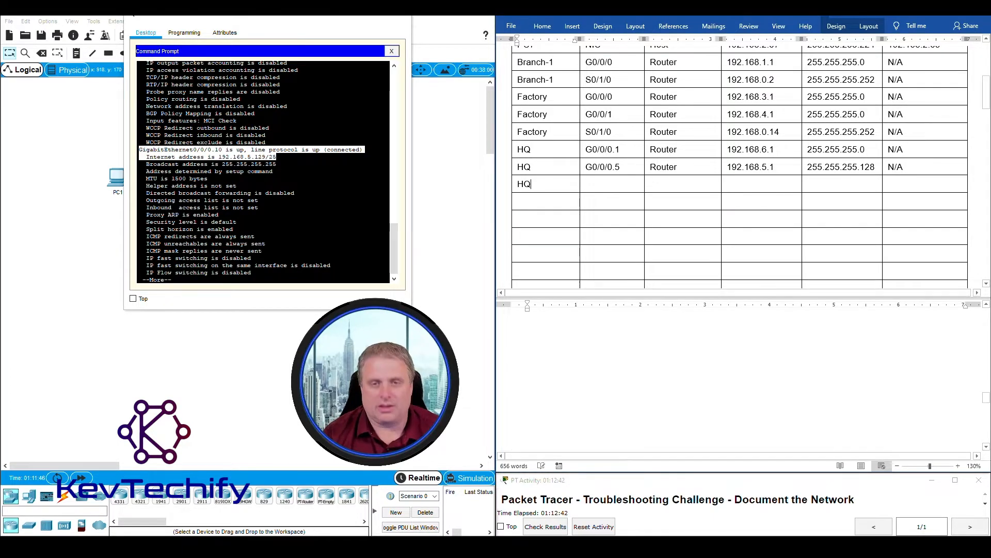
key("Tab")
type("G")
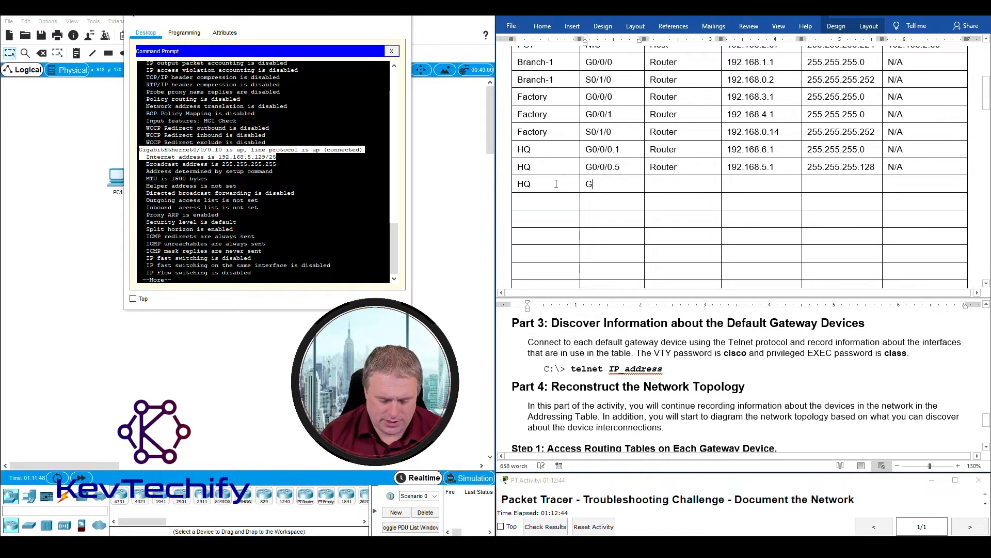
type("0/0/0")
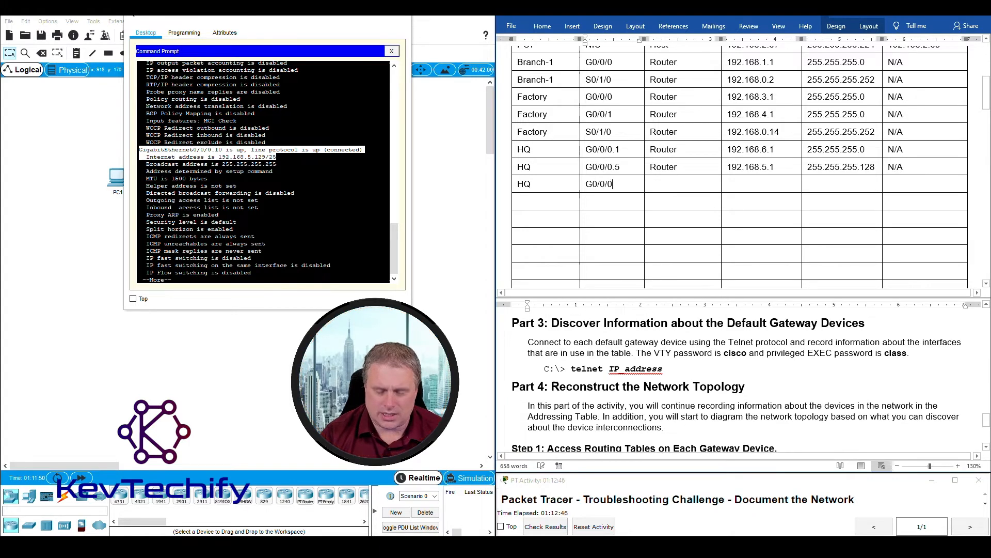
type(".10")
key("Tab")
type("Router")
key("Tab")
type("1")
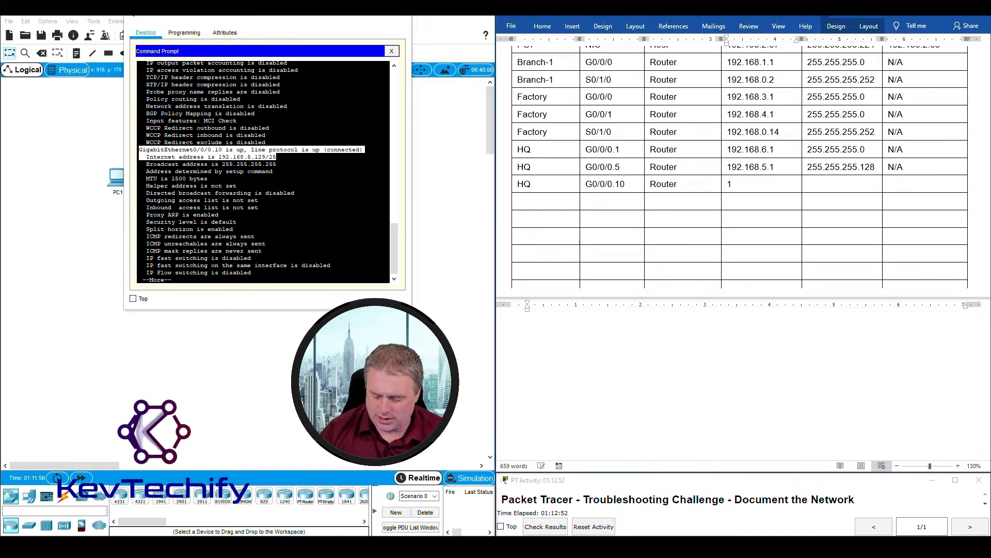
type("92.168.")
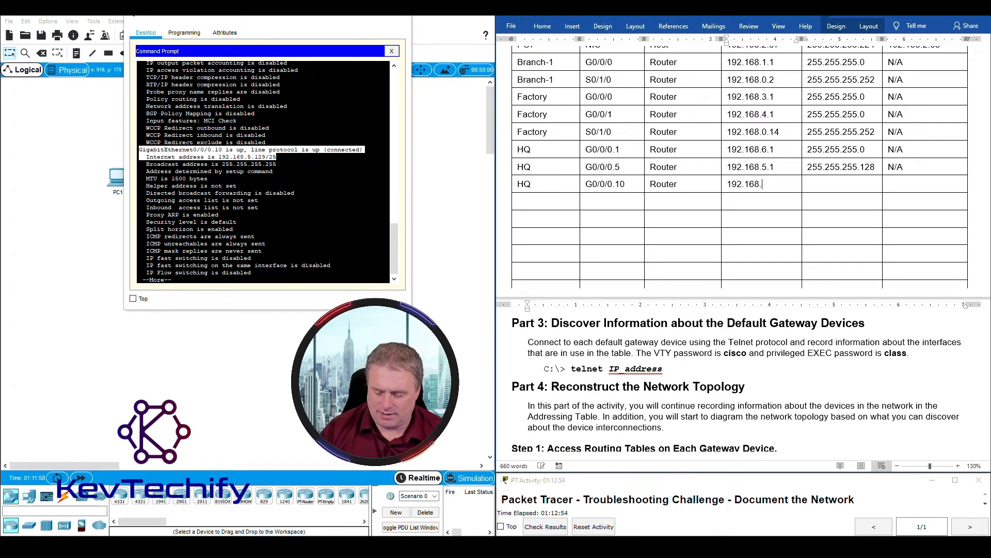
type("5.12")
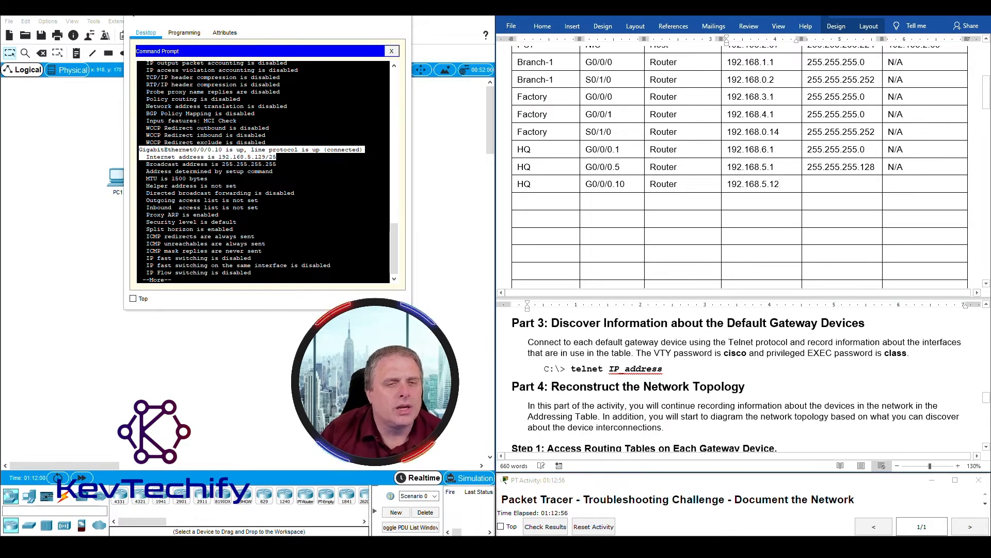
type("9 ")
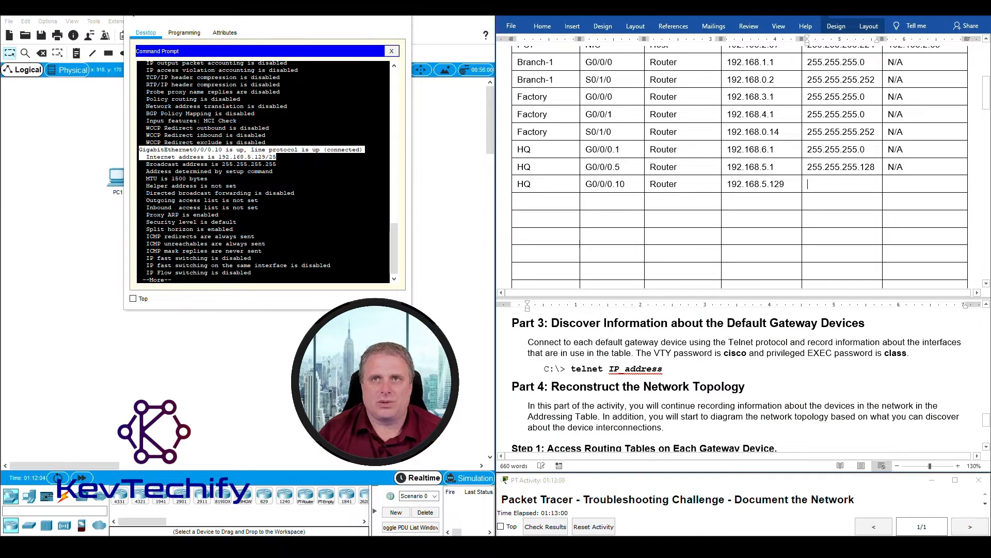
type("255")
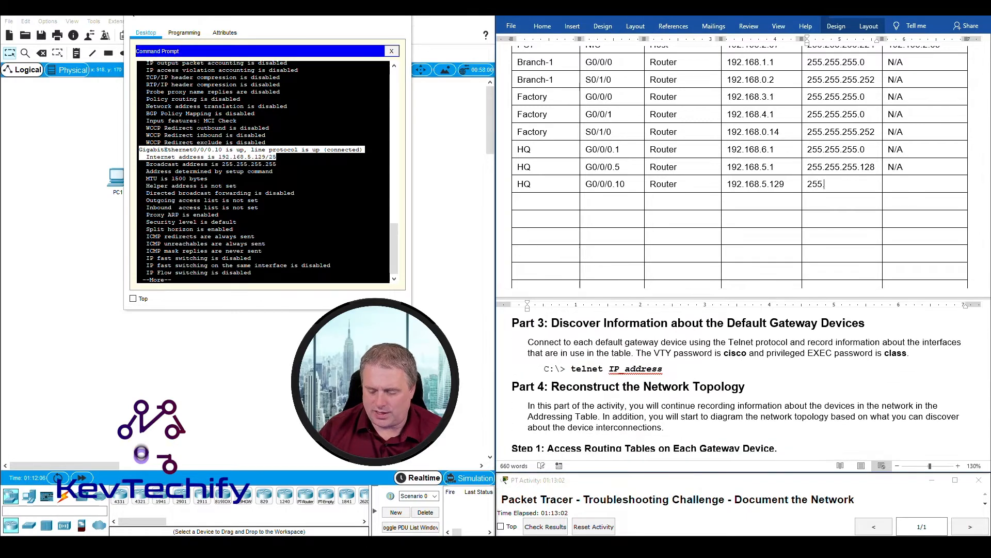
type(".255.255.128 ")
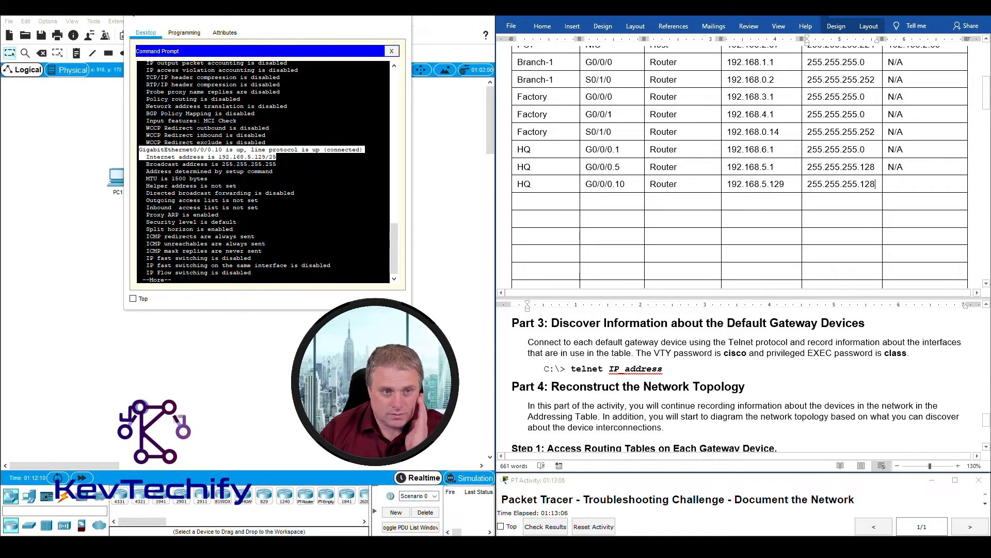
type("N/A")
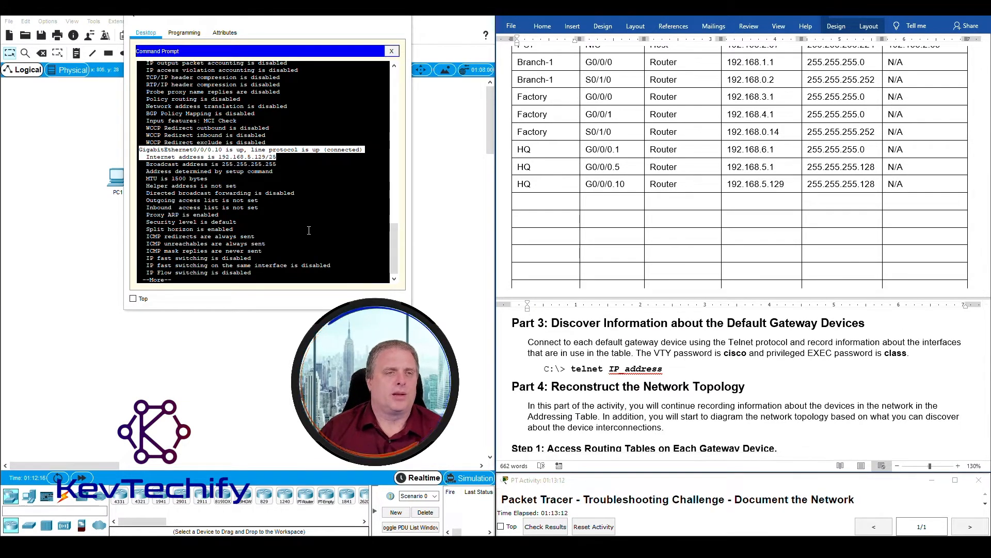
left_click(294, 259)
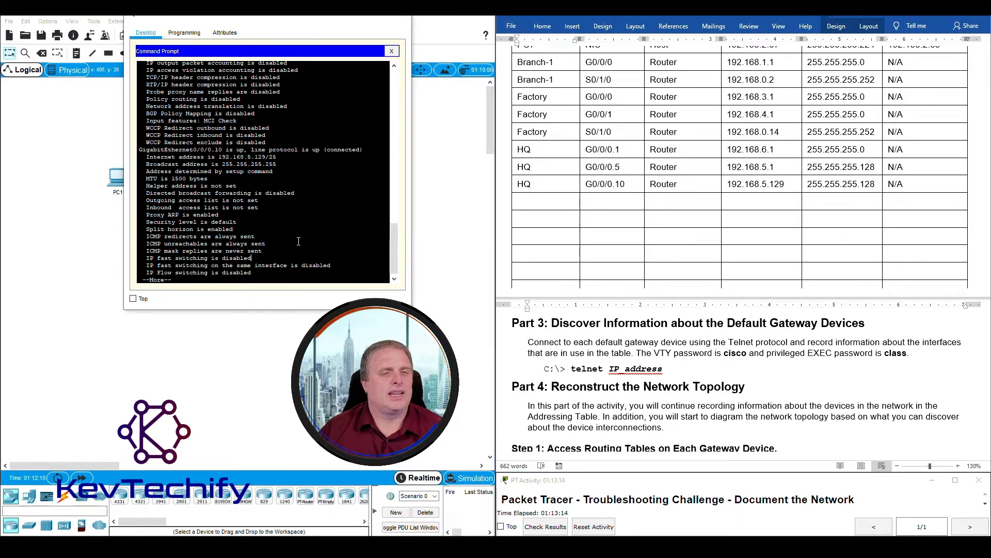
- Page HQ's output to find the Serial0/1/0 status and address lines
key("space")
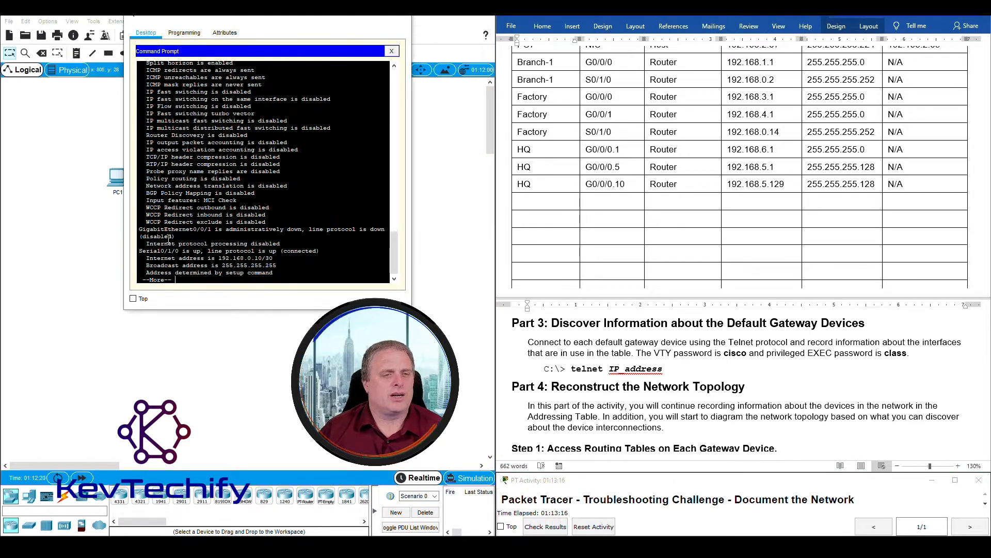
left_click_drag(152, 230, 363, 243)
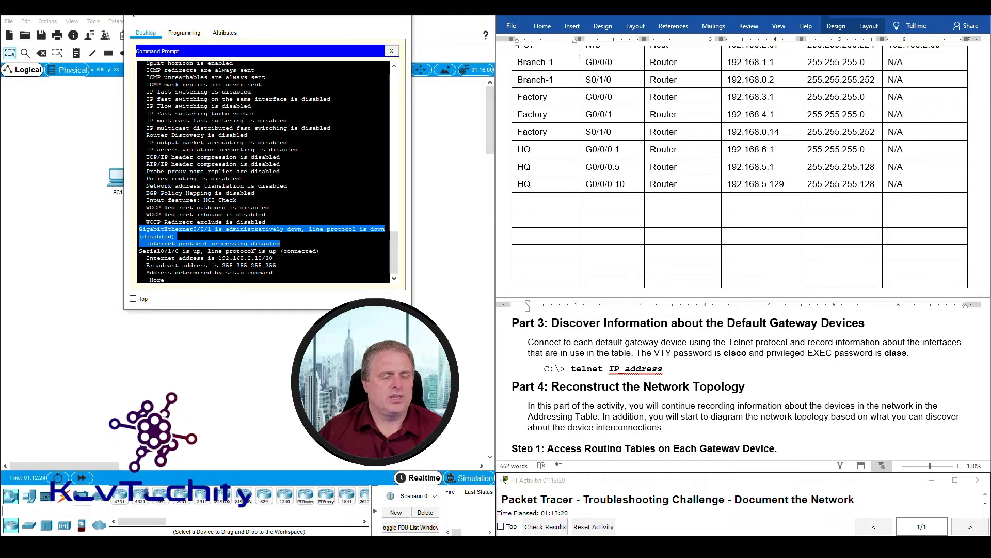
left_click(142, 254)
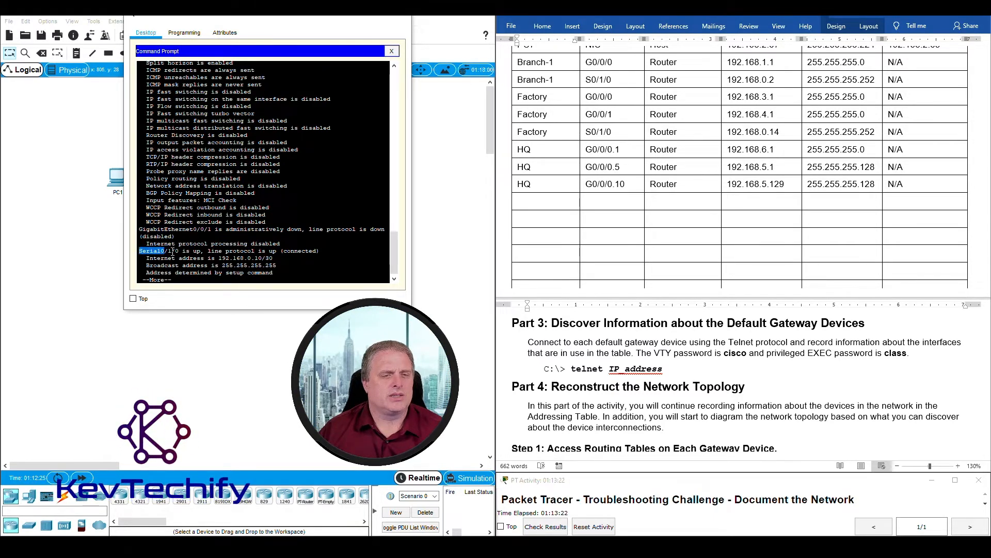
left_click_drag(211, 250, 315, 259)
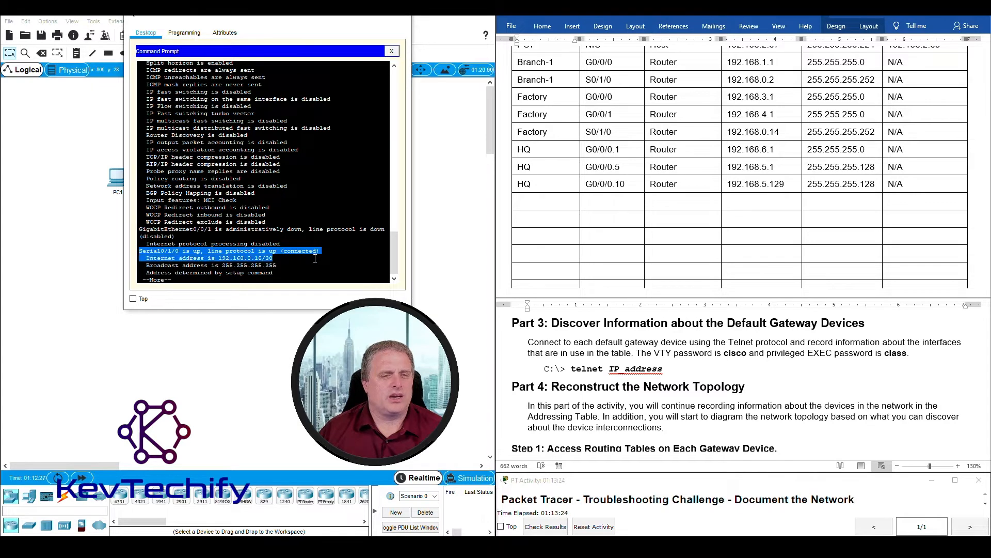
- Enter an HQ S0/1/0 row: Router, 192.168.0.10, 255.255.255.252, gateway N/A
left_click(543, 203)
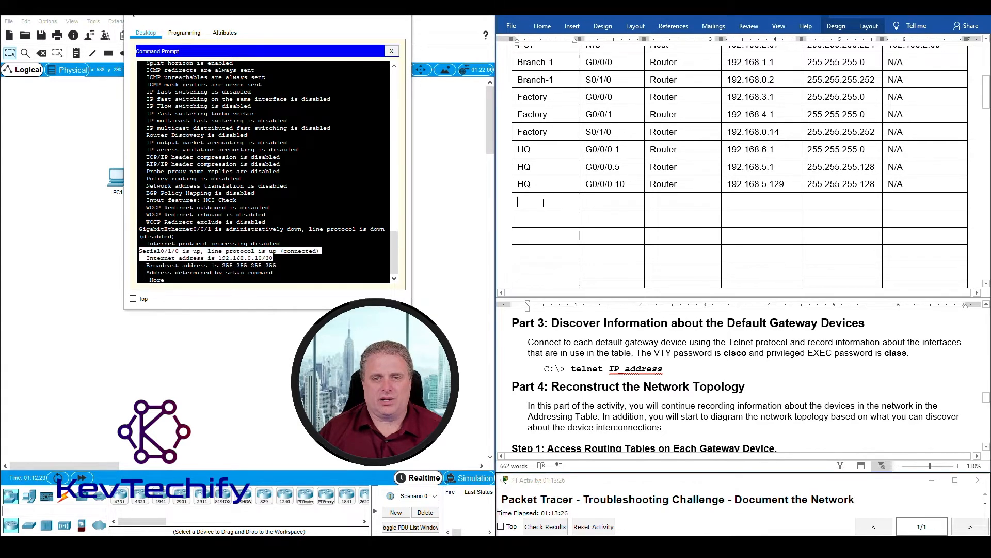
type("HQ")
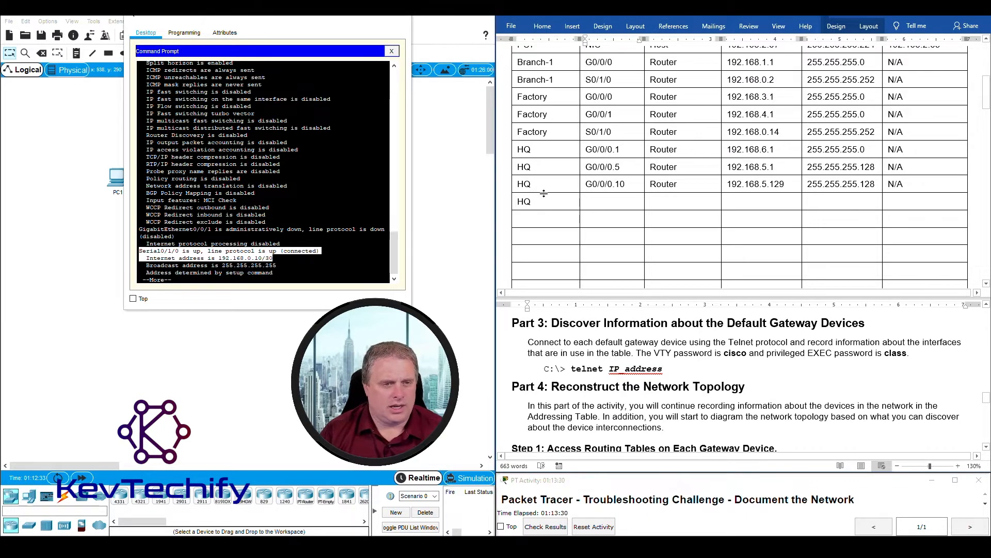
type("S0/1/0")
key("Tab")
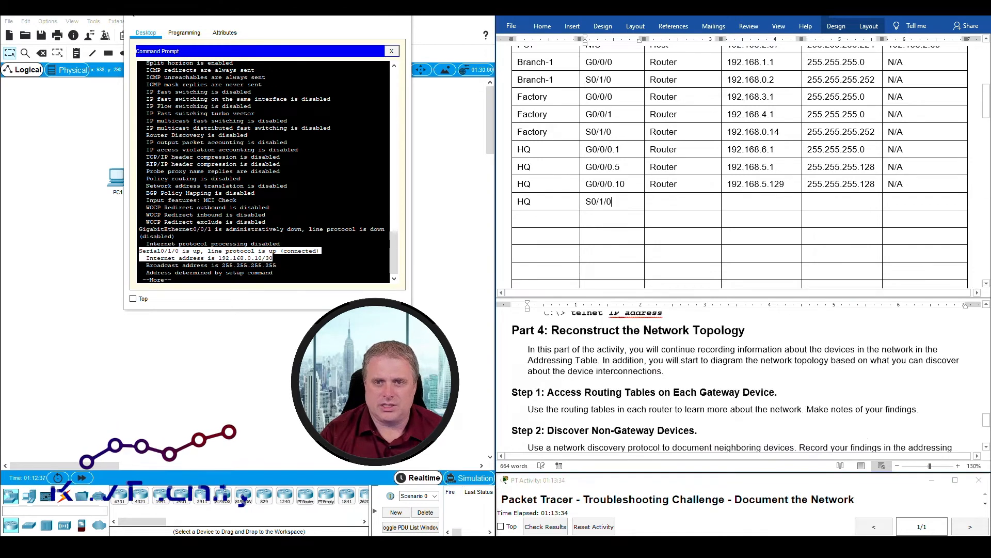
type("Router")
key("Tab")
type("192.")
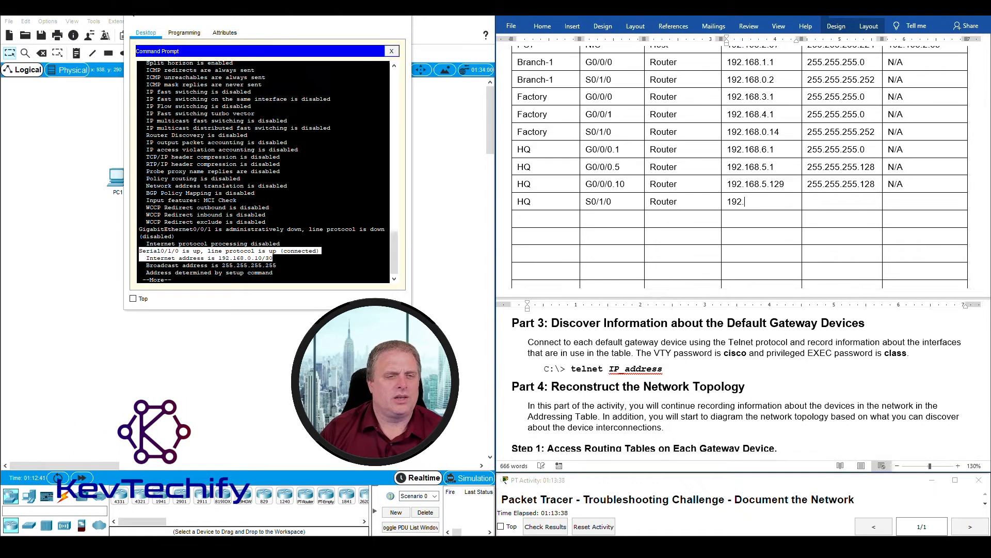
key("Tab")
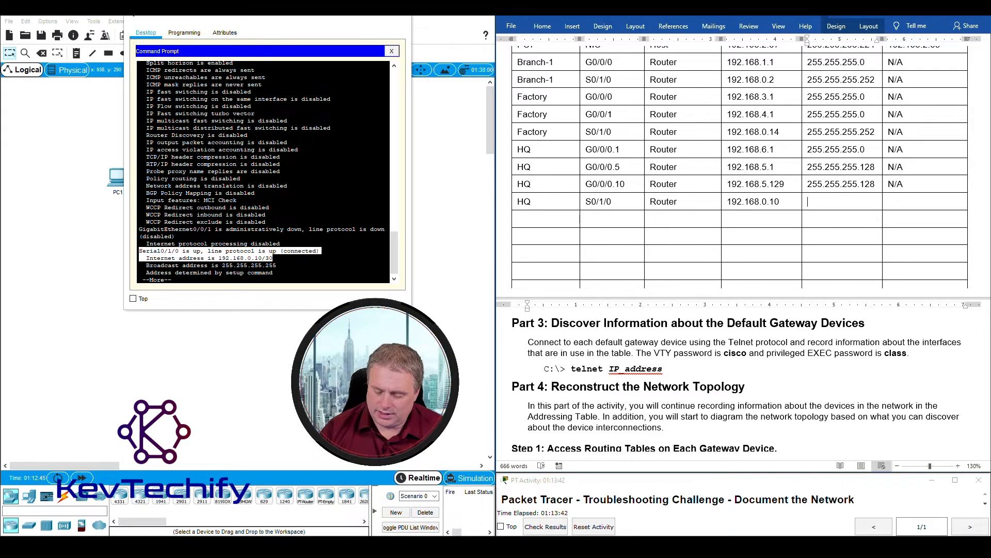
type("255.2")
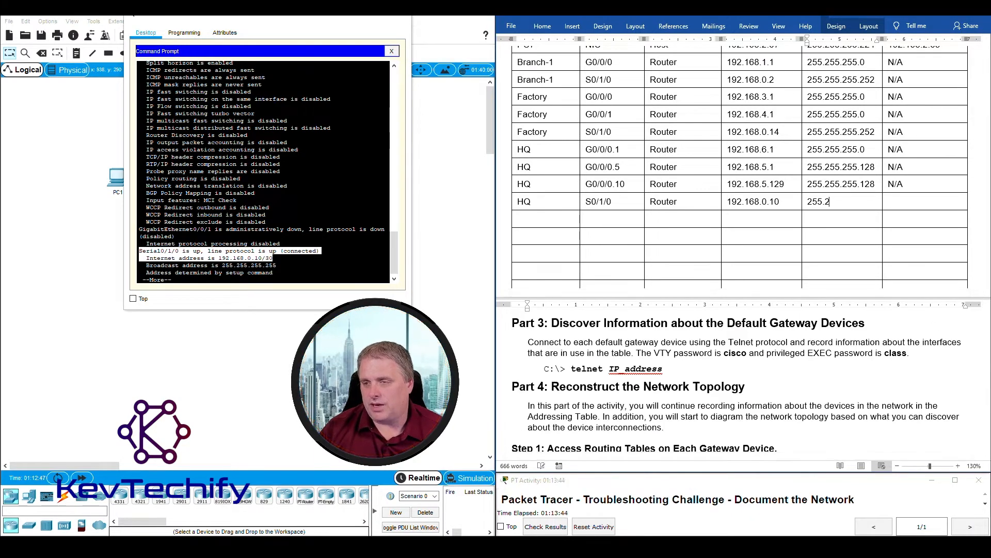
type("55.255.252")
key("Tab")
type("N/A")
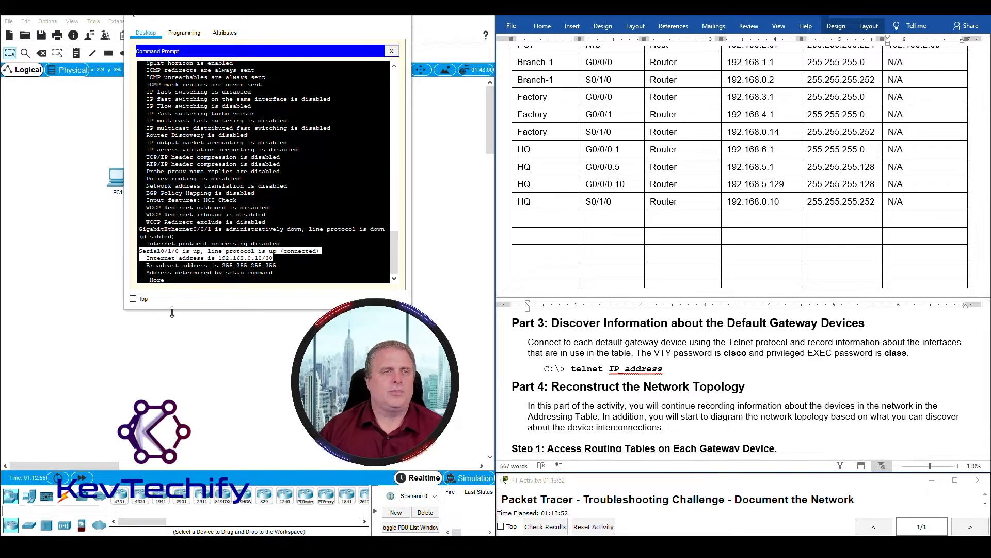
left_click(273, 282)
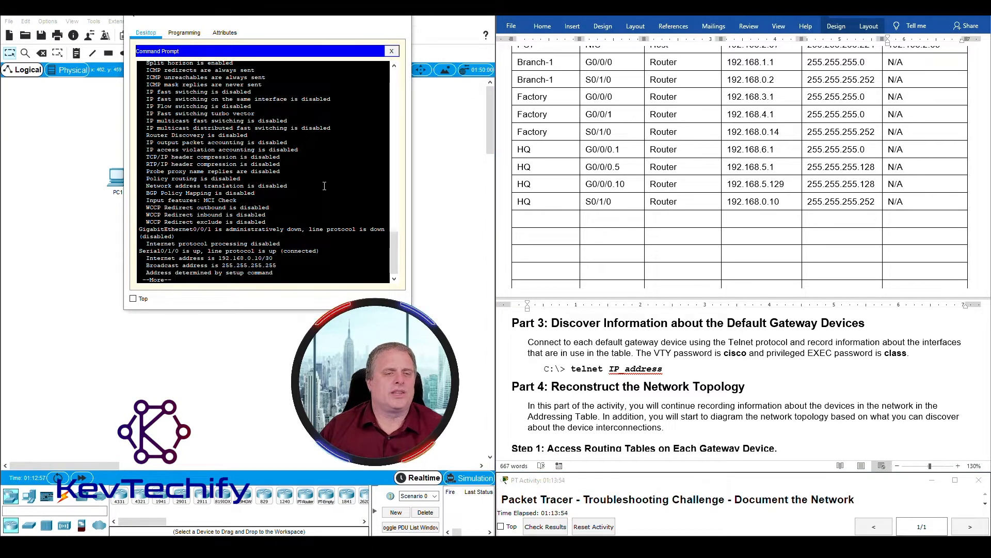
- Page to the end of HQ's listing, reviewing Serial0/1/1 and Vlan1, then minimize the console
key("space")
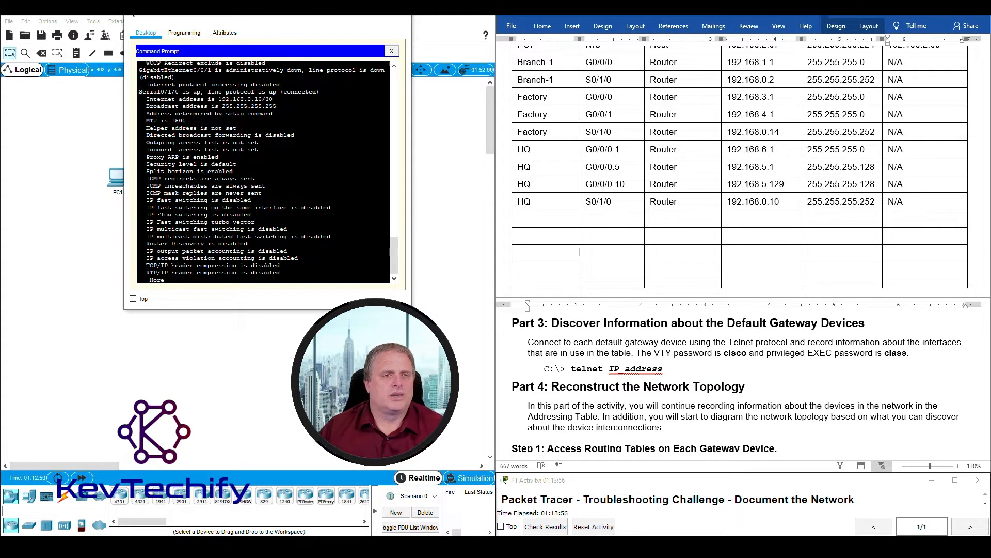
left_click_drag(190, 89, 191, 92)
left_click(192, 91)
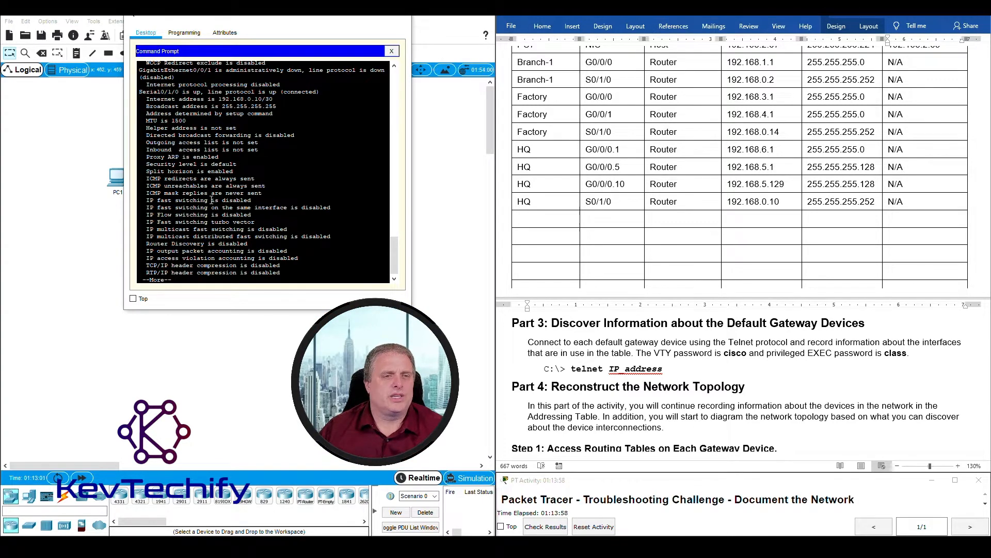
key("space")
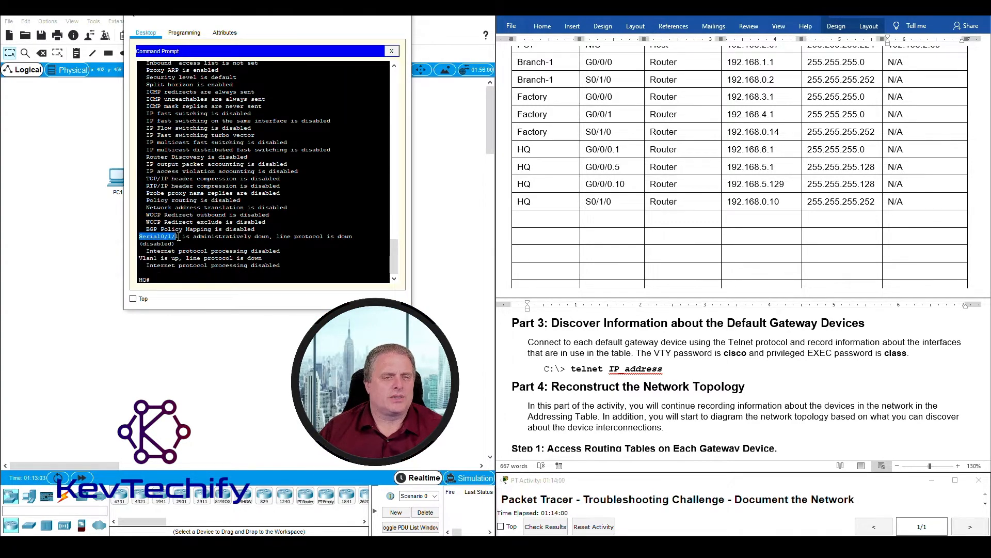
left_click_drag(210, 237, 311, 264)
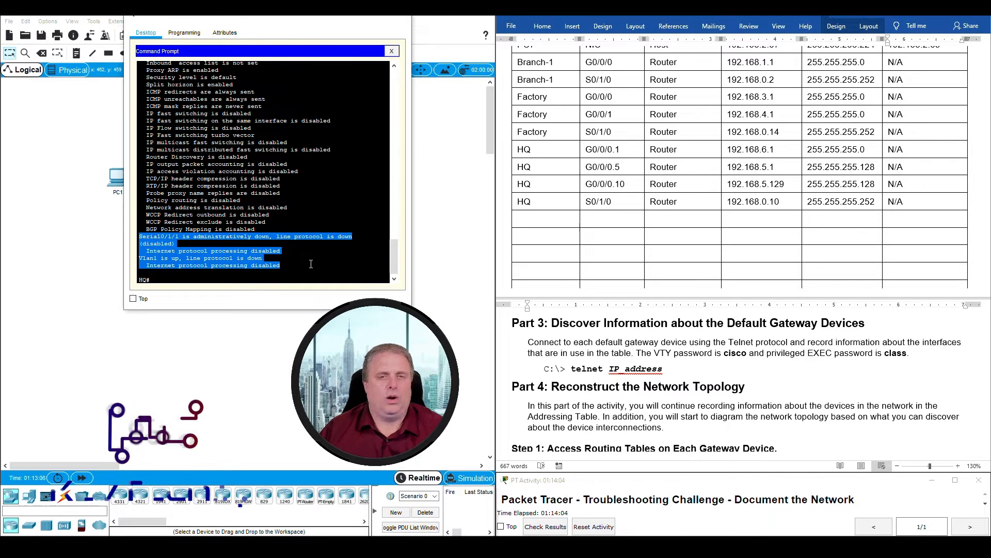
left_click(316, 253)
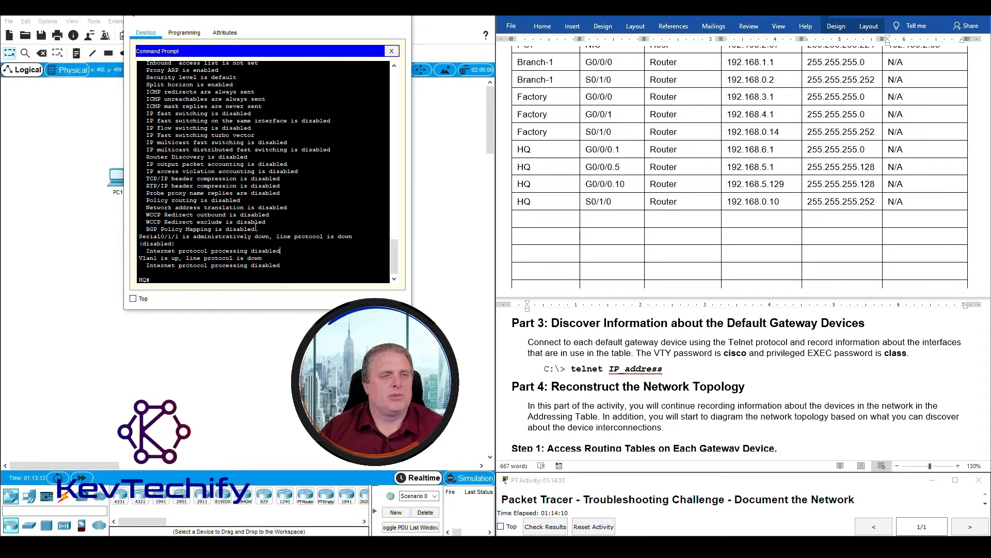
left_click(353, 16)
- From PC5's command prompt, telnet to its gateway 192.168.5.129 copied from the Word table
left_click(306, 258)
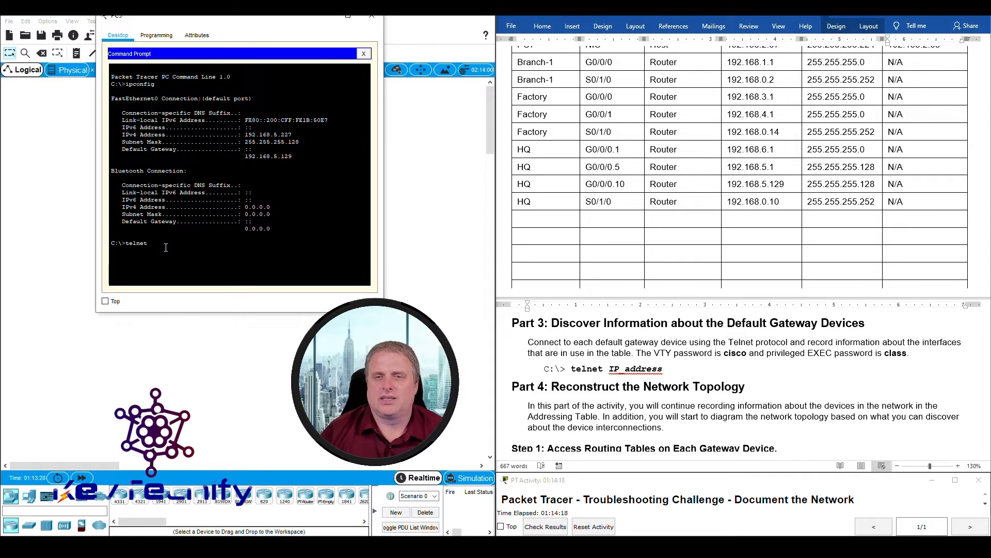
scroll(651, 158, "up", 3)
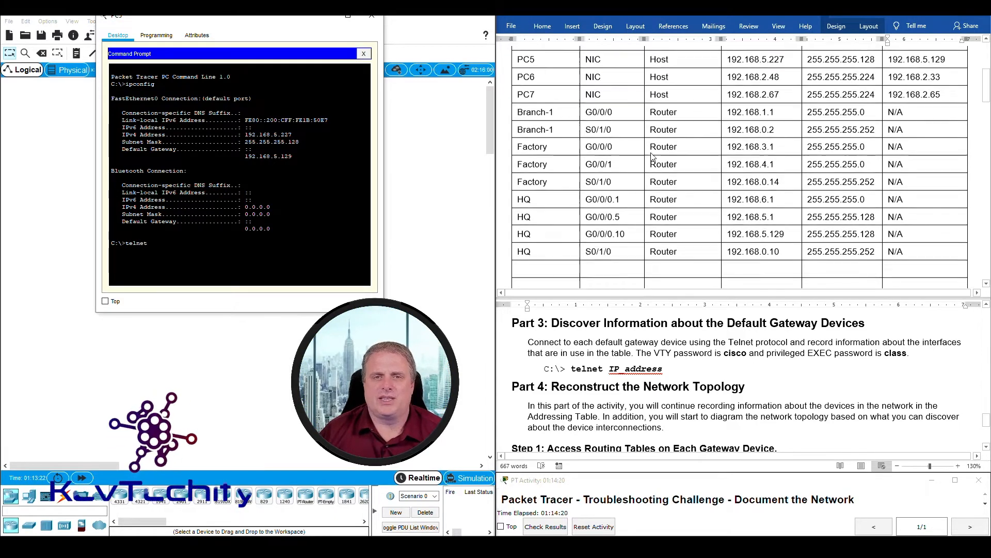
left_click(899, 77)
left_click_drag(899, 75, 950, 65)
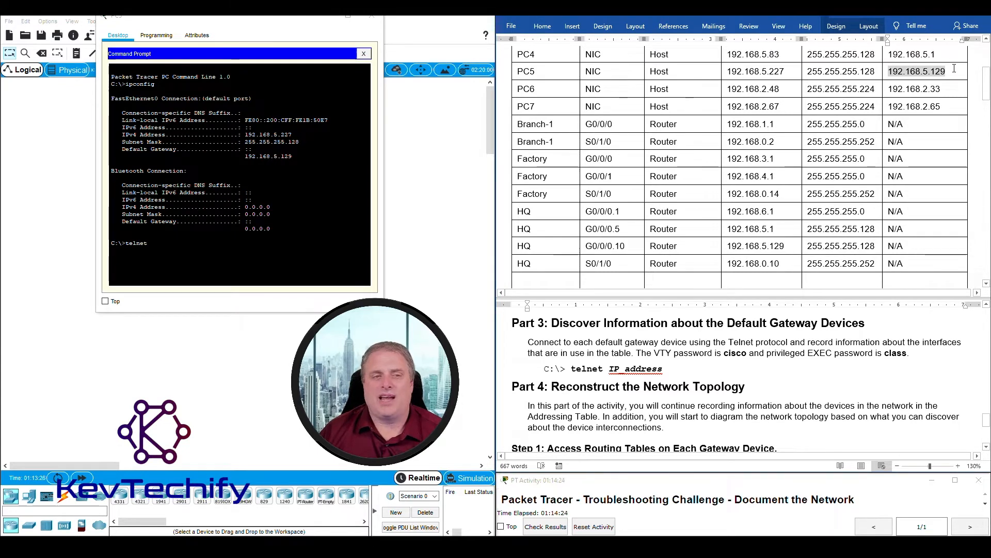
left_click(211, 248)
type("telnet 192.168")
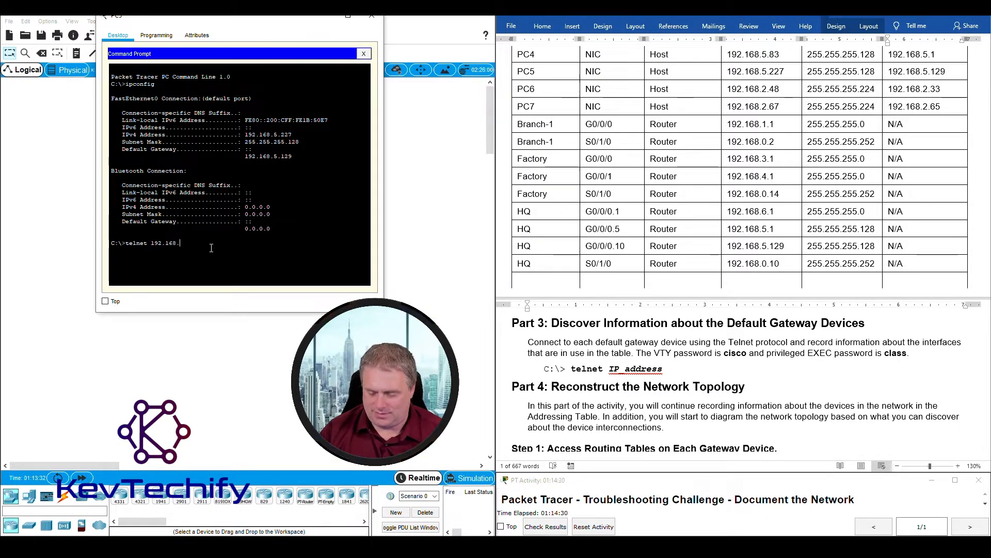
type(".5.129")
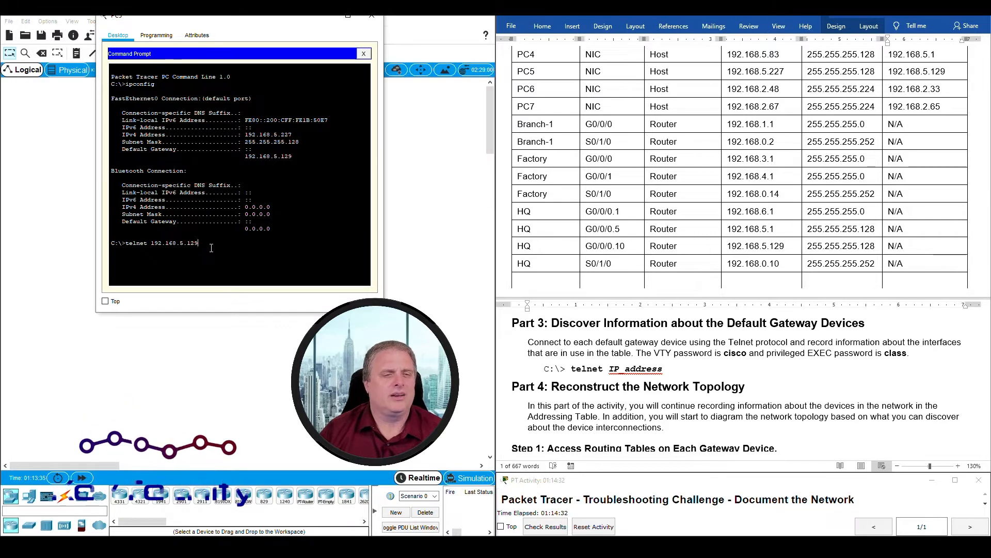
key("Return")
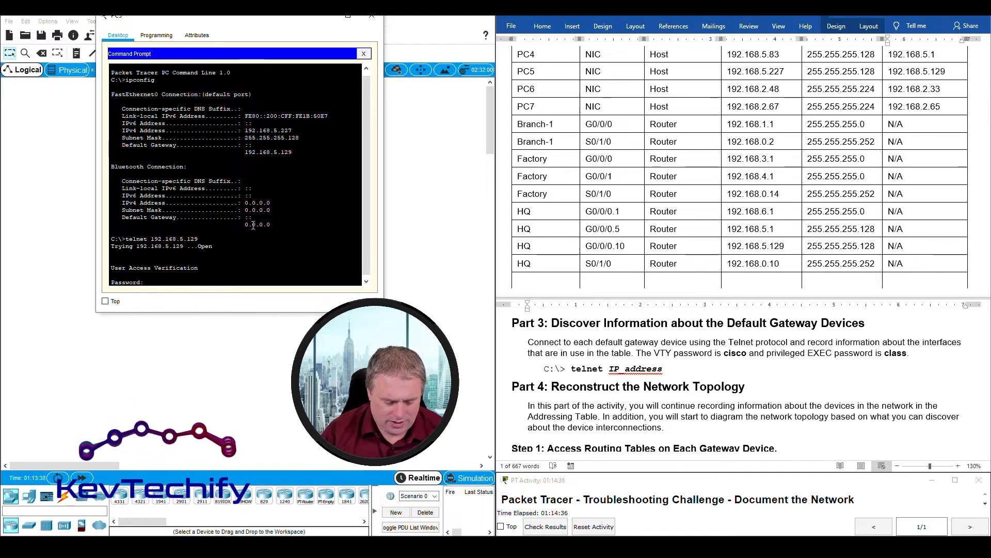
- Log in with the VTY password and enter privileged mode with the enable password
type("cisco")
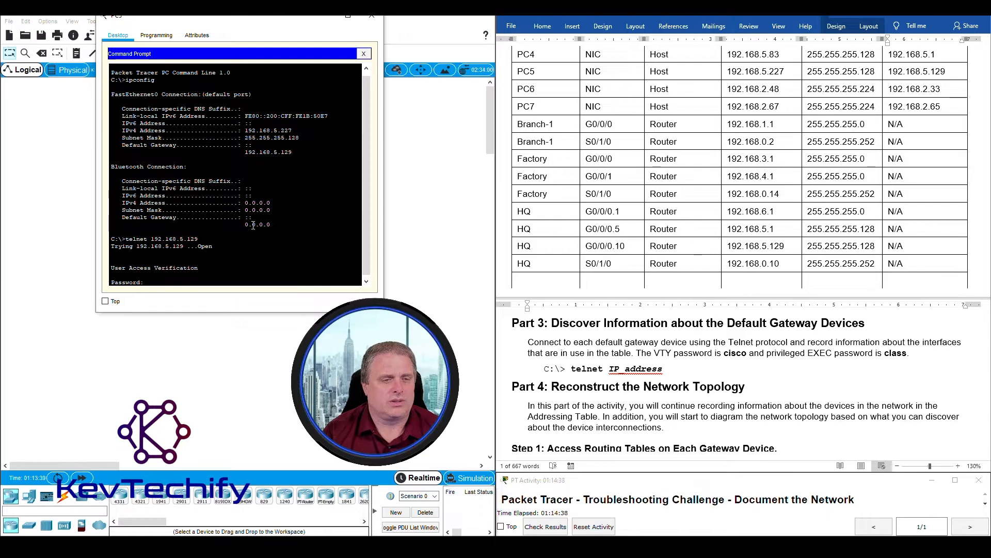
key("Return")
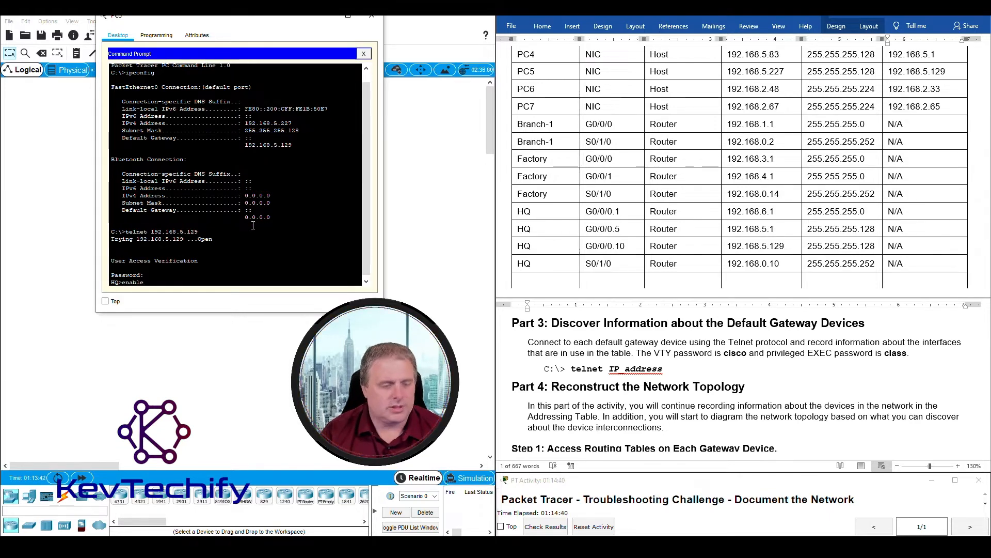
type("enable")
key("Return")
type("class")
key("Return")
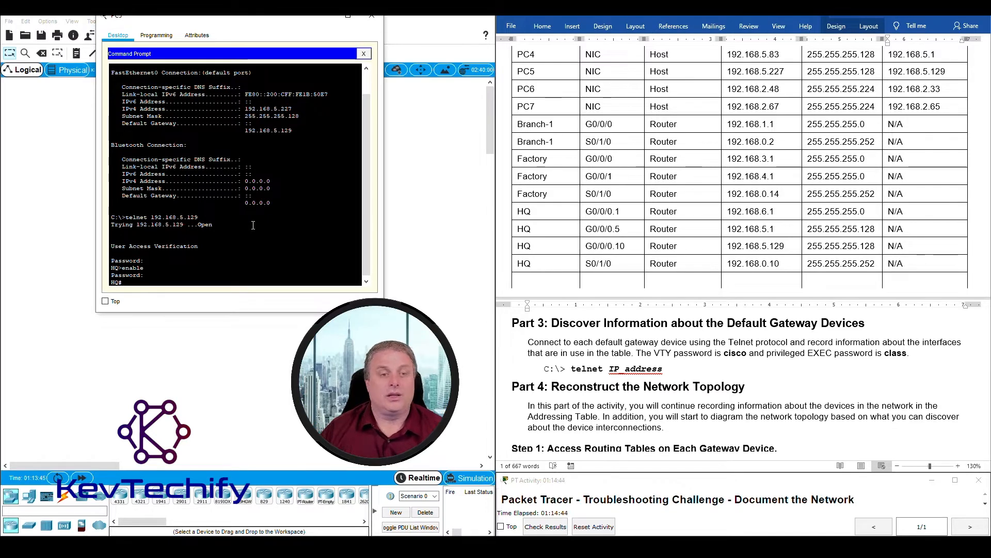
- Reposition the PC5 window to view PC4 and PC5 in the topology
left_click_drag(112, 282, 117, 282)
left_click_drag(198, 21, 587, 39)
left_click_drag(244, 283, 316, 240)
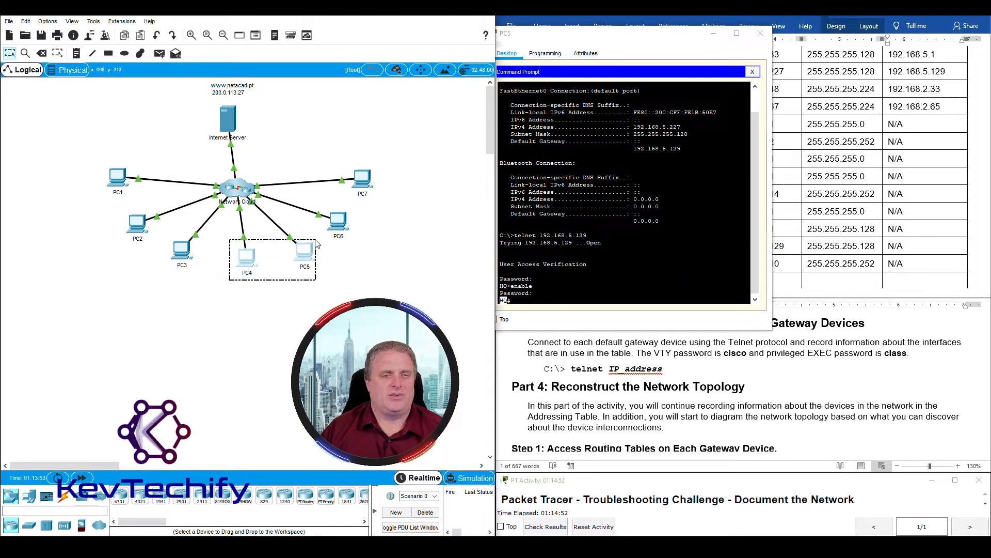
left_click_drag(642, 47, 313, 41)
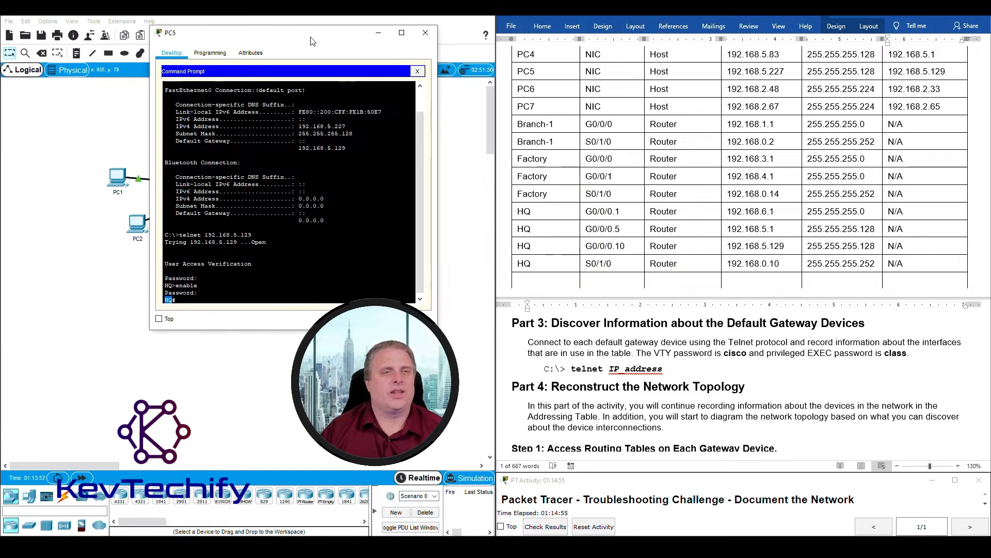
- From PC6's command prompt, telnet to its gateway 192.168.2.33 taken from the Word table
left_click(379, 34)
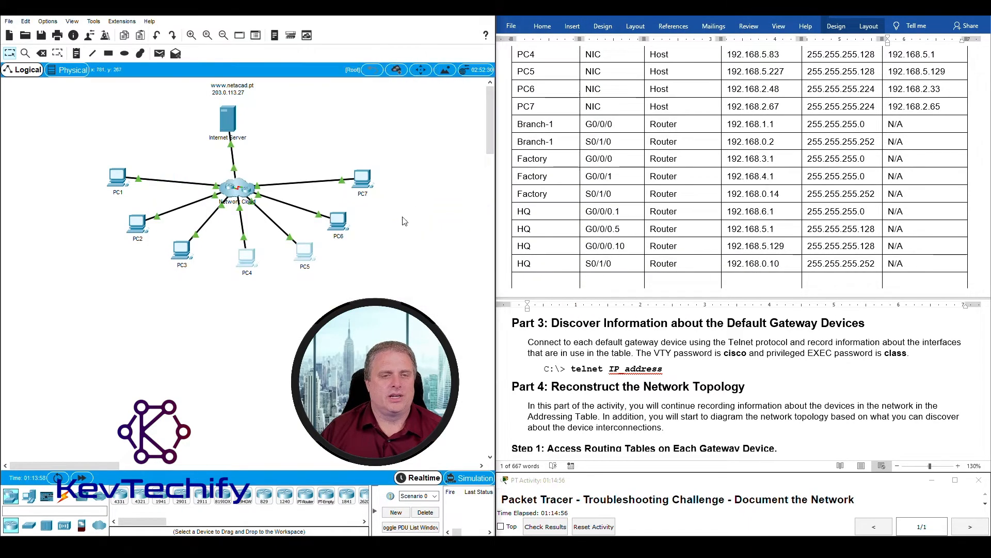
left_click(341, 226)
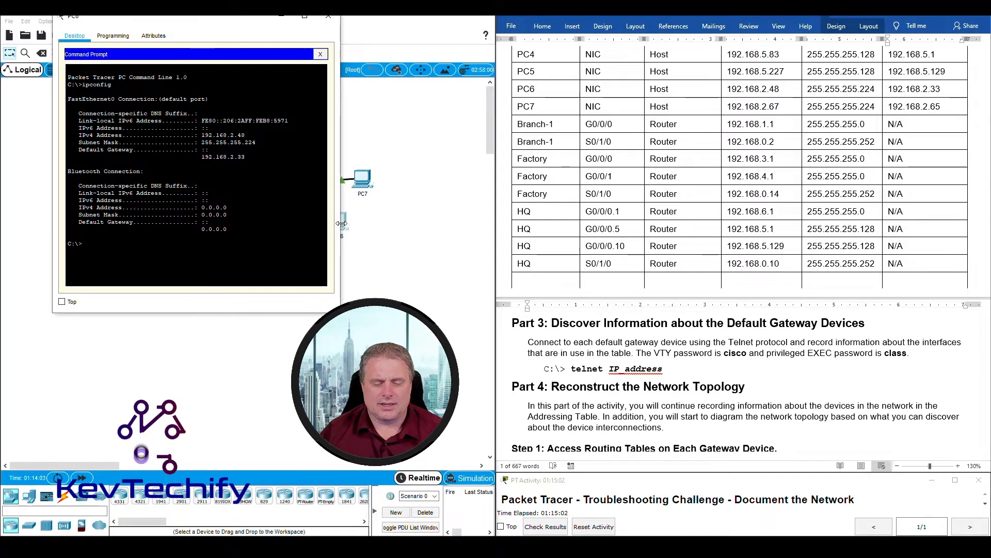
type("tel")
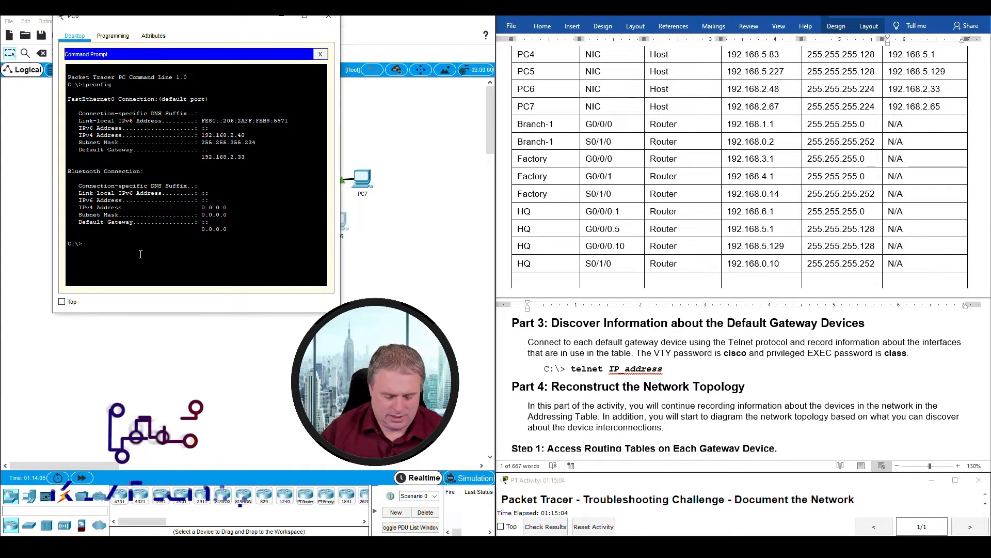
type("net")
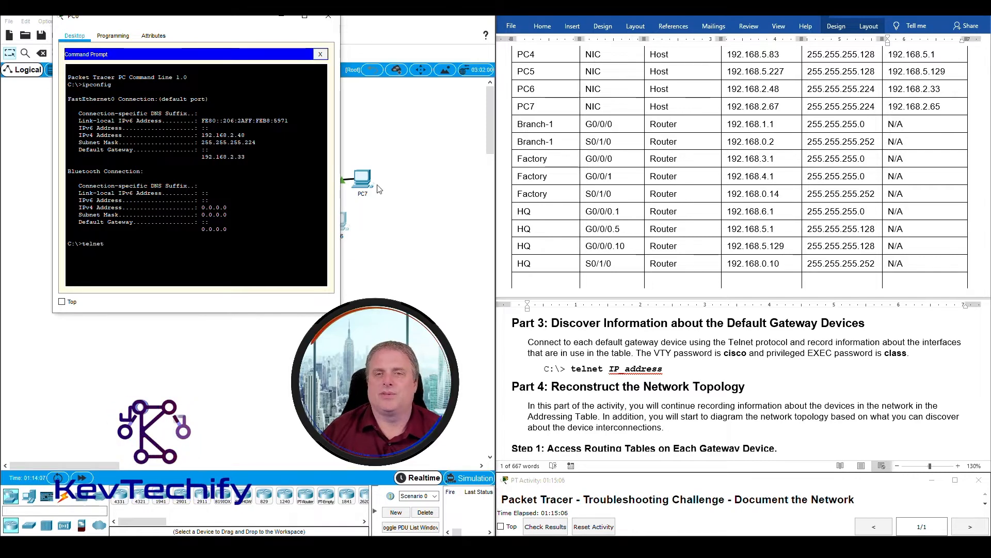
left_click(889, 89)
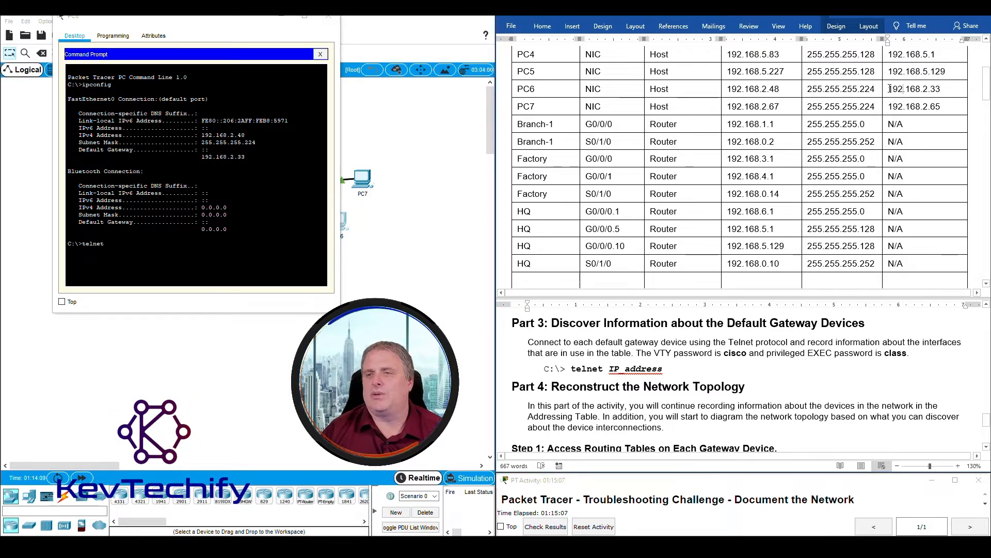
left_click_drag(889, 89, 939, 86)
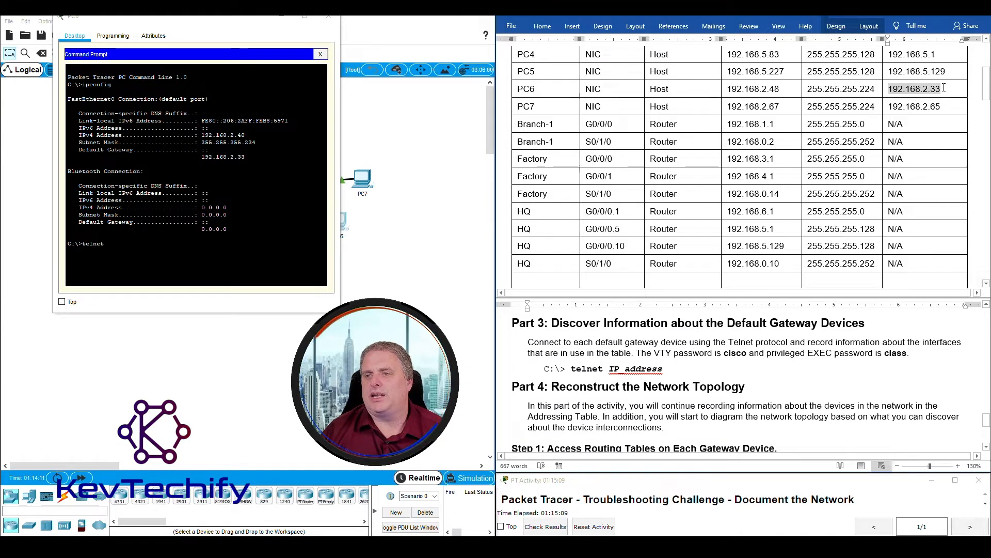
left_click(121, 245)
type("192.168.2.")
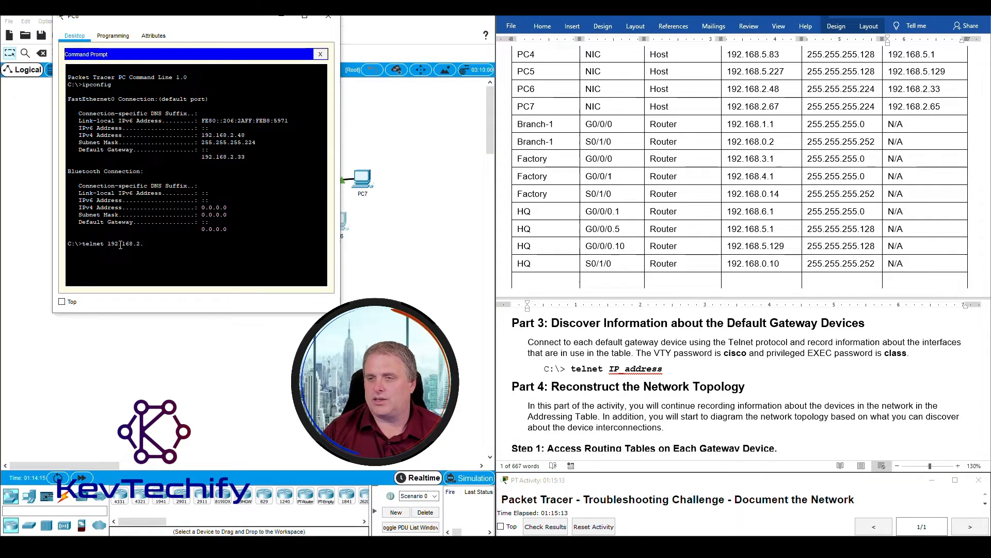
type("33")
key("Return")
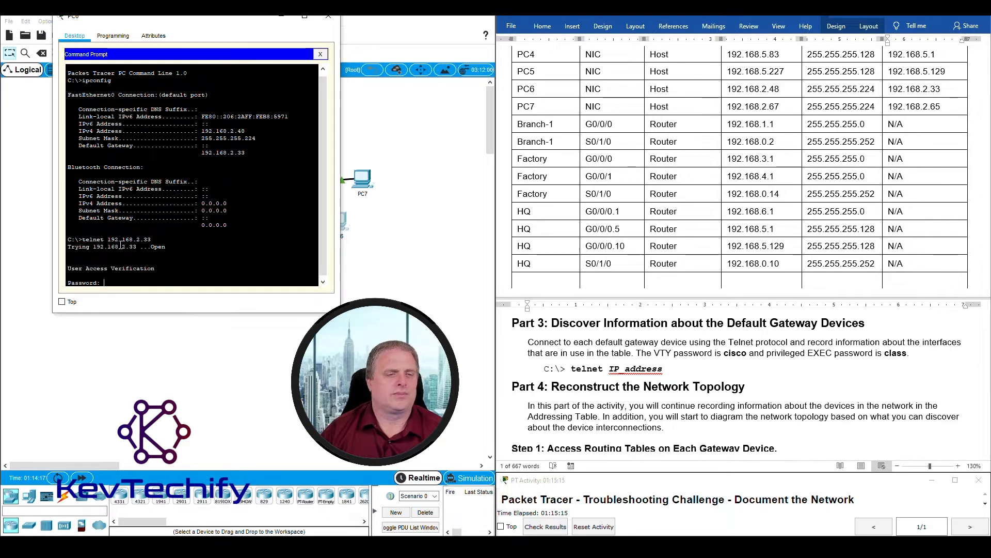
- Log in with the VTY password and reach the Branch-2# privileged prompt
type("cisco")
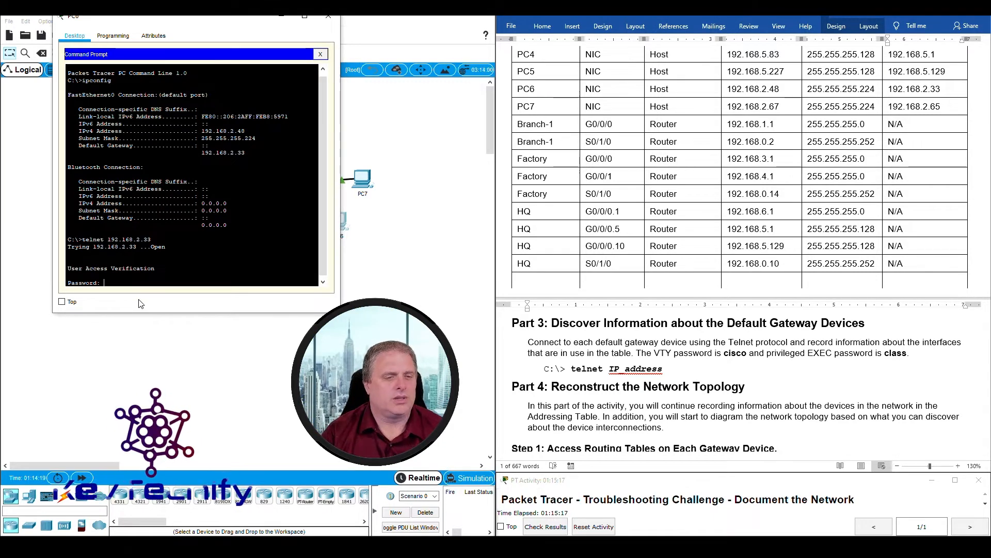
key("Return")
type("enable")
key("Return")
type("class")
key("Return")
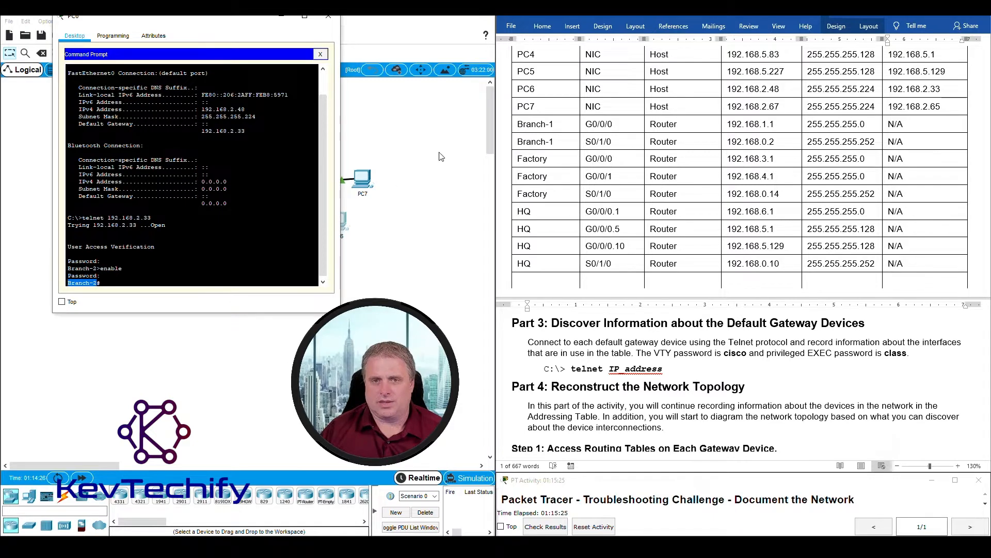
scroll(548, 283, "down", 5)
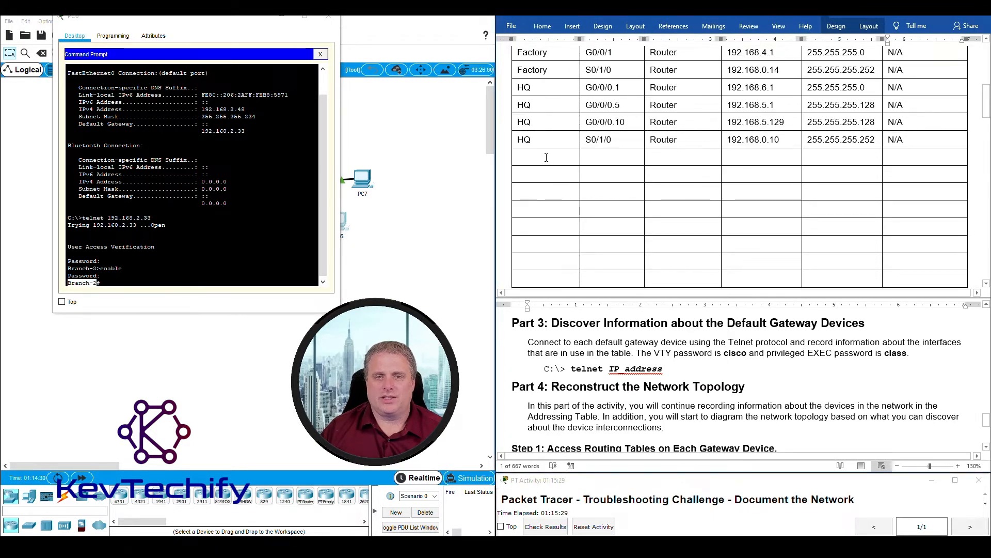
- Enter Branch-2 as the device name in the next Word table row
type("Br")
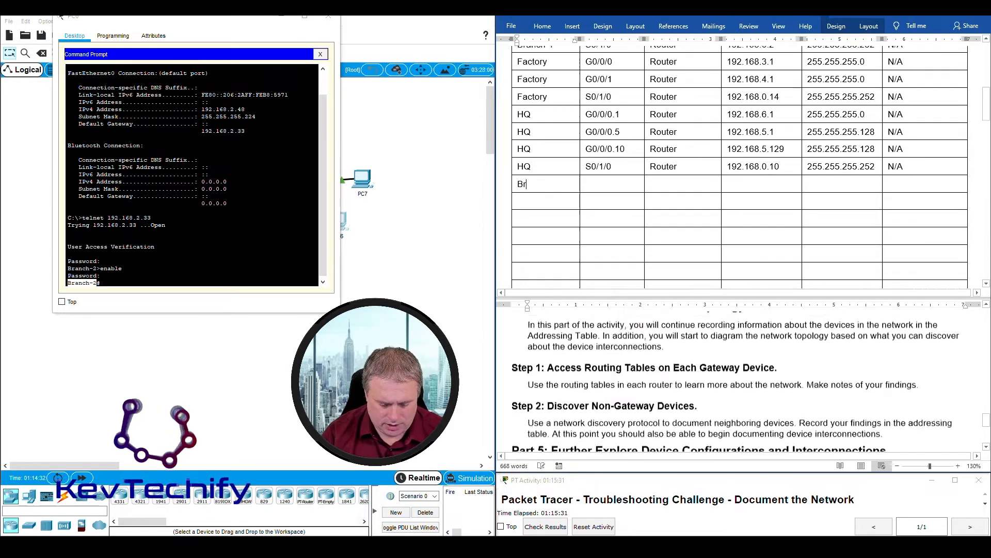
type("anch")
scroll(738, 382, "down", 3)
type("-2")
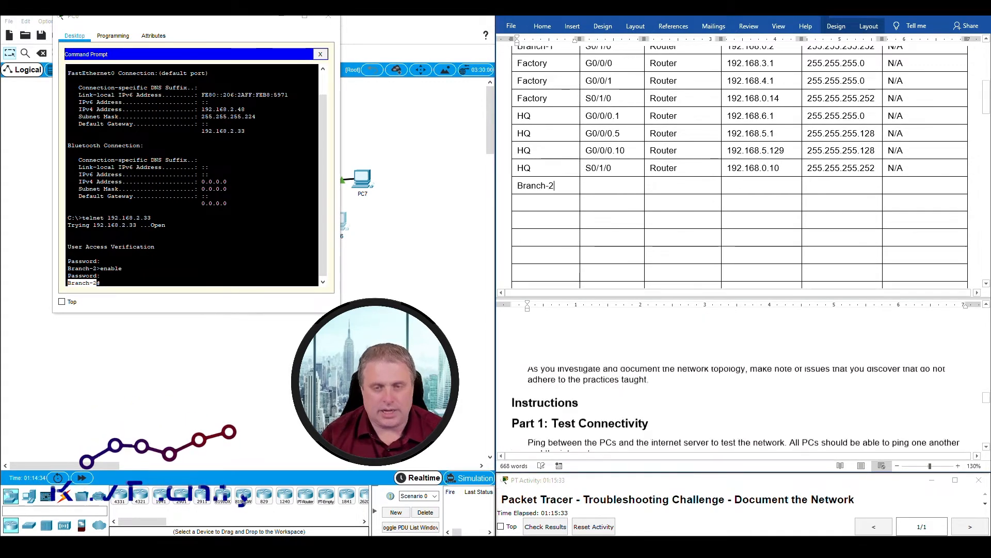
- Run sho ip int on Branch-2 and locate the G0/0/0.1 address lines
left_click(166, 284)
type("sho ip")
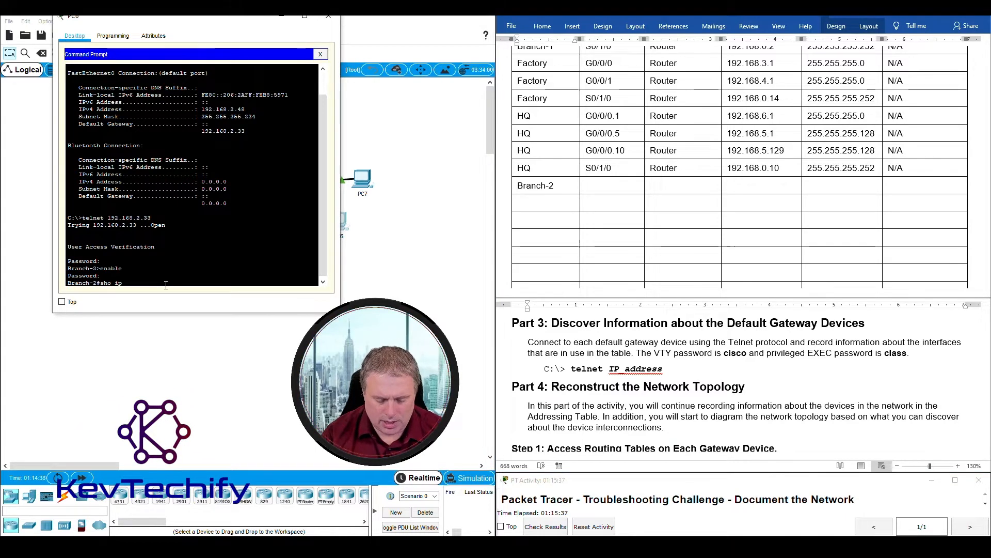
type(" int")
key("Return")
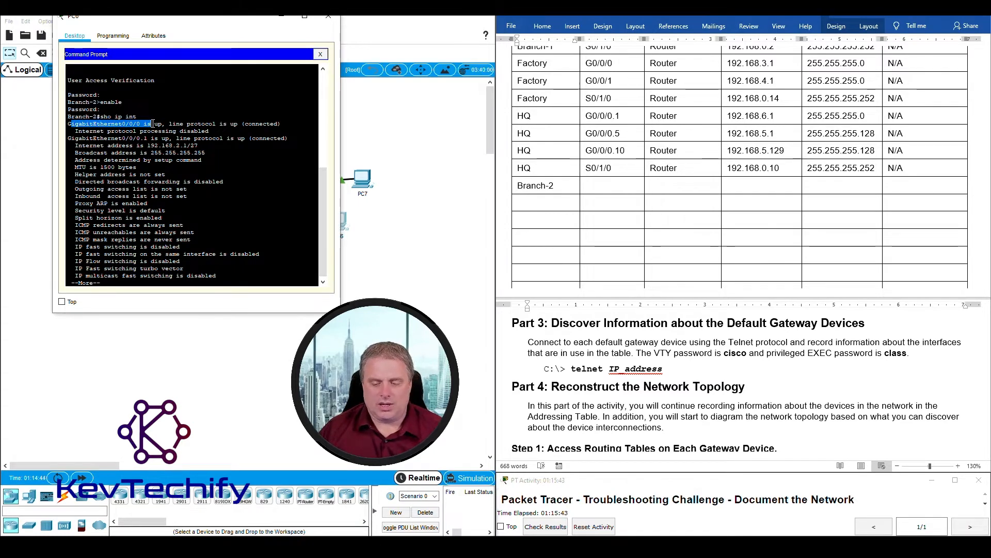
left_click_drag(67, 140, 136, 140)
left_click(126, 125)
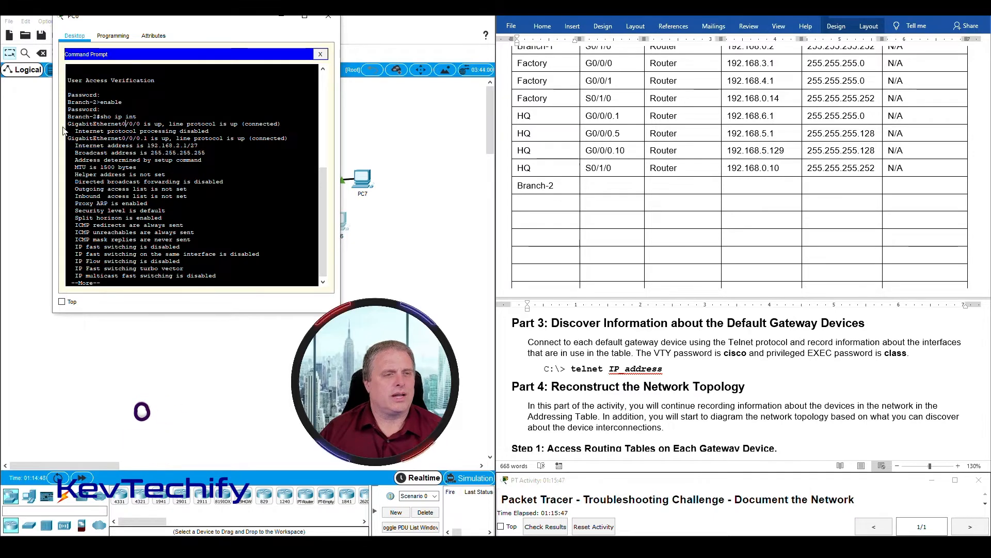
left_click_drag(68, 124, 261, 131)
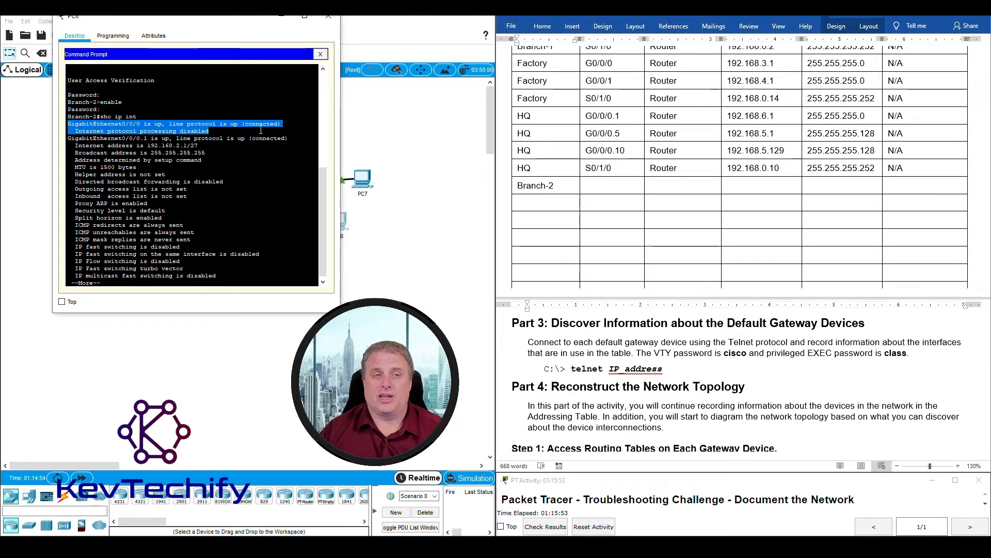
left_click(227, 133)
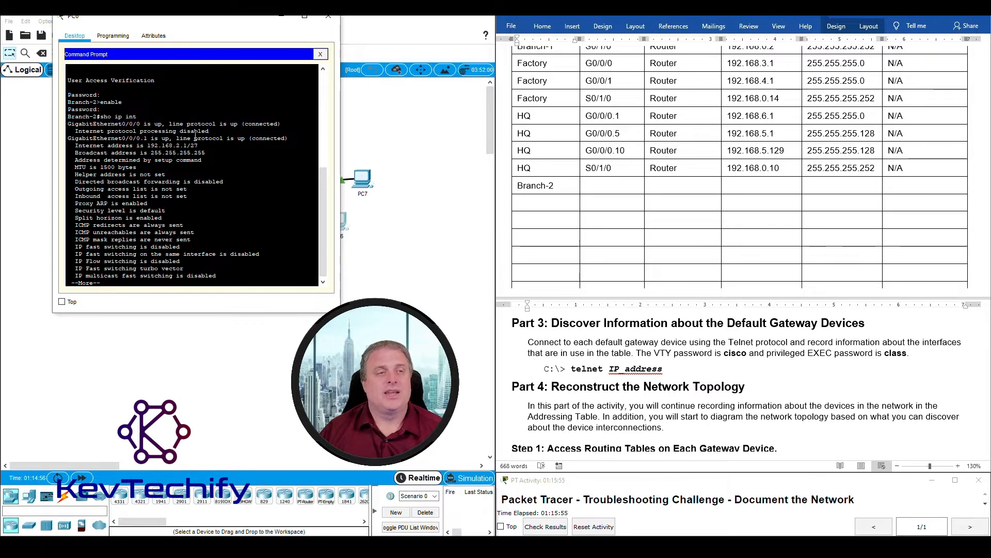
left_click_drag(69, 138, 146, 138)
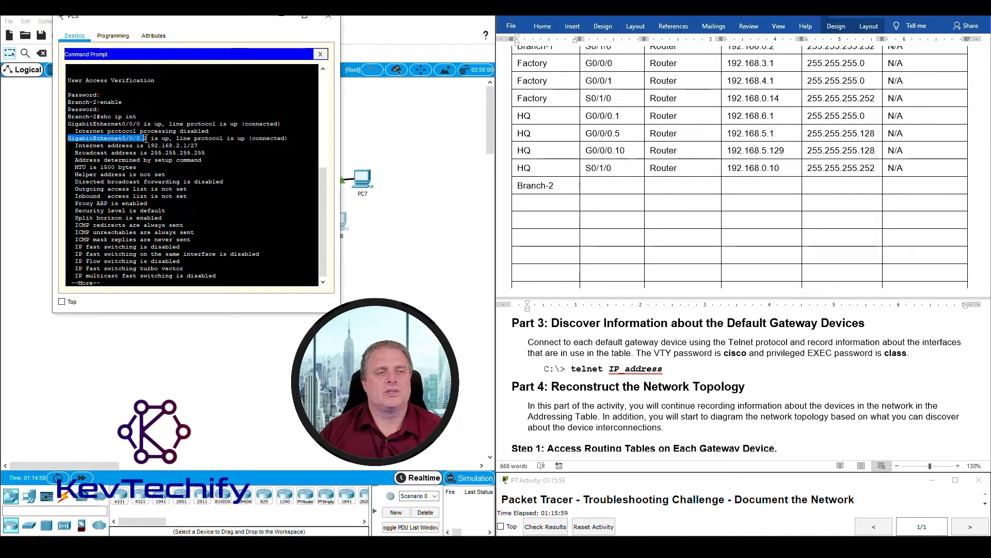
left_click_drag(164, 138, 266, 145)
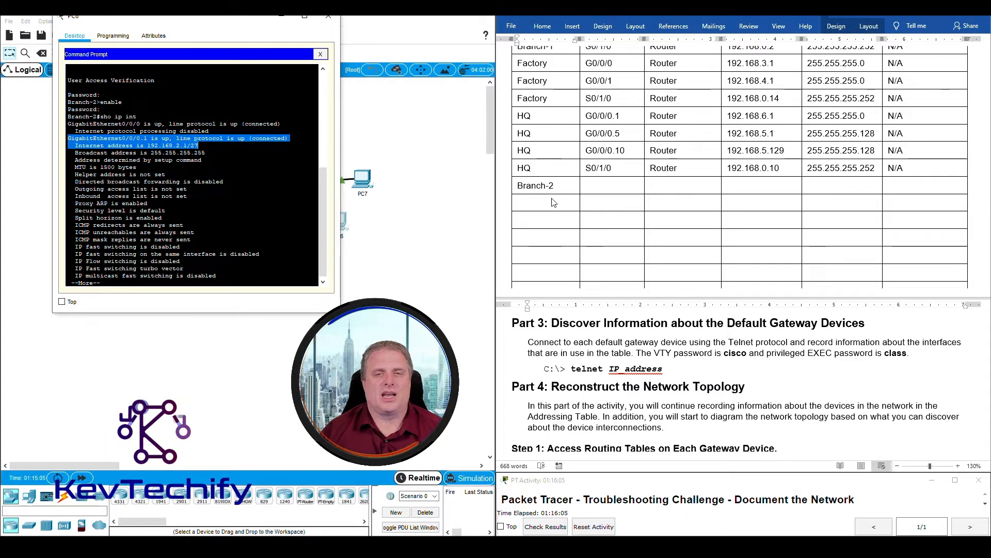
- Fill the Branch-2 row with G0/0/0.1, Router, 192.168.2.1, 255.255.255.224 and gateway N/A
left_click(611, 186)
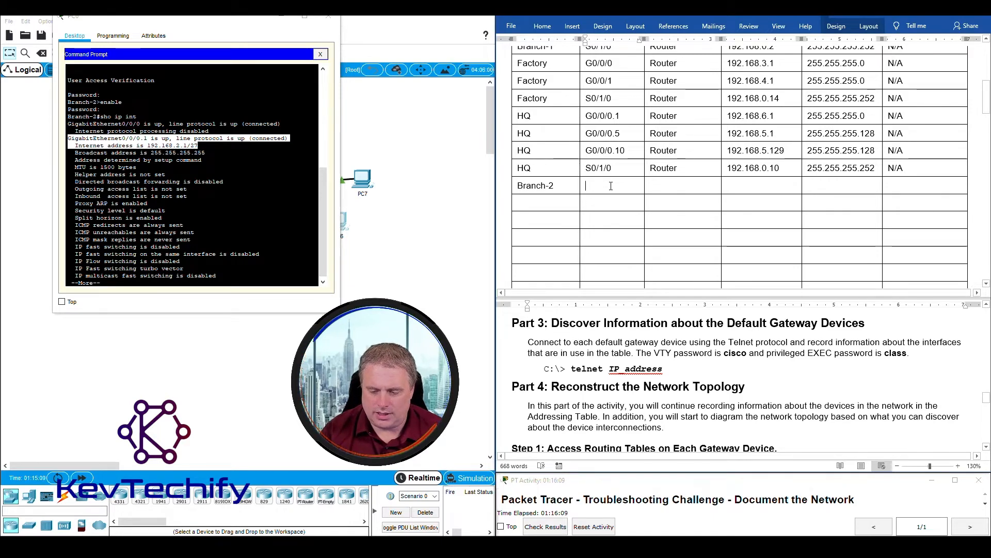
type("G")
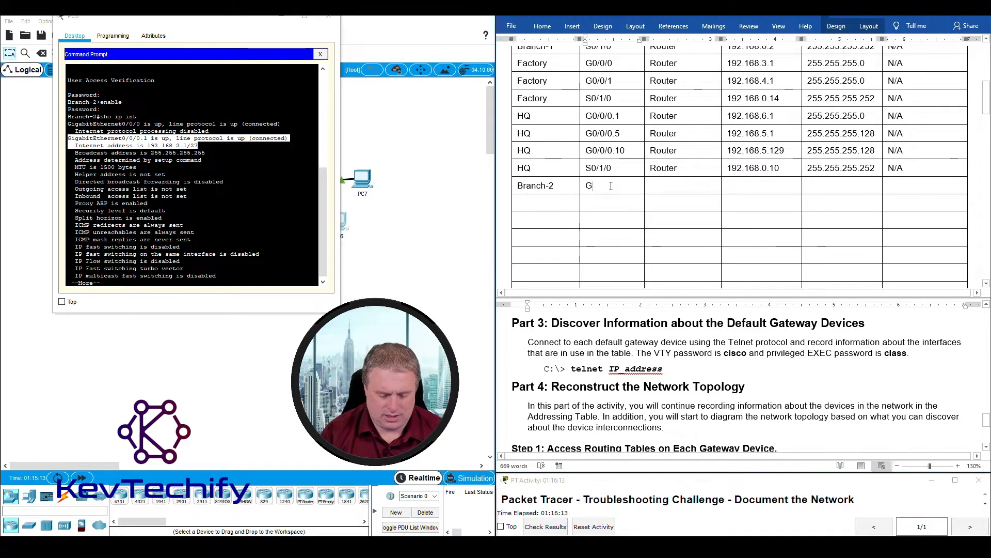
type("0/0/")
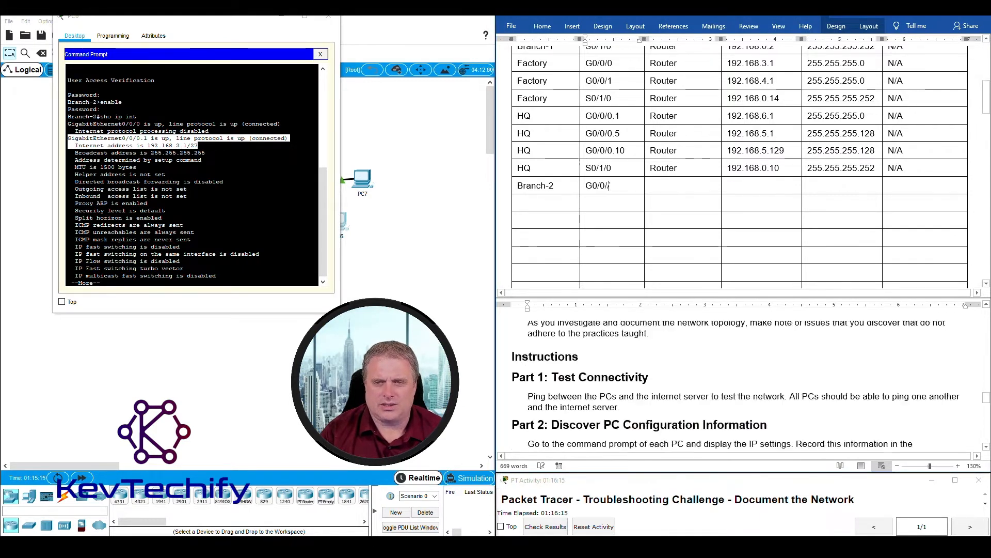
type("0")
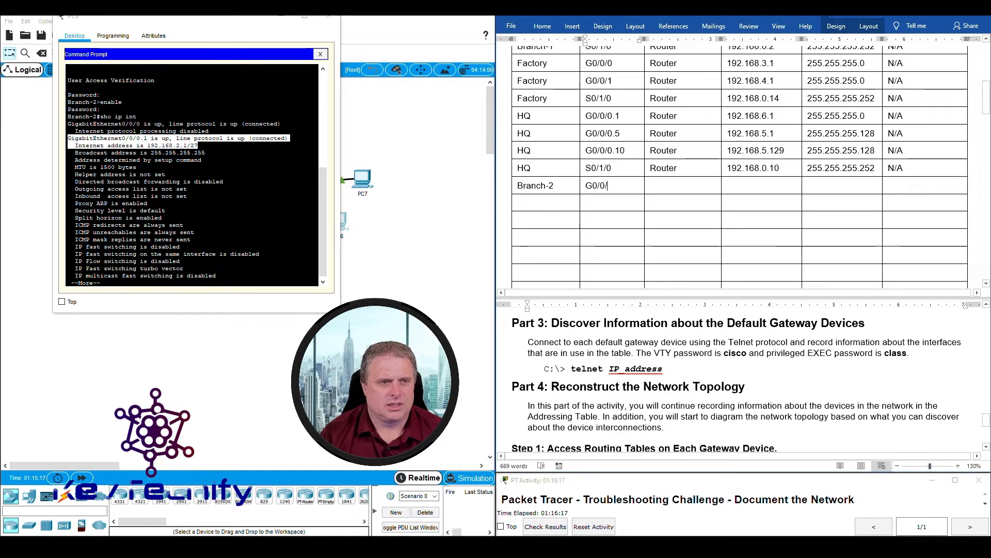
type(".1")
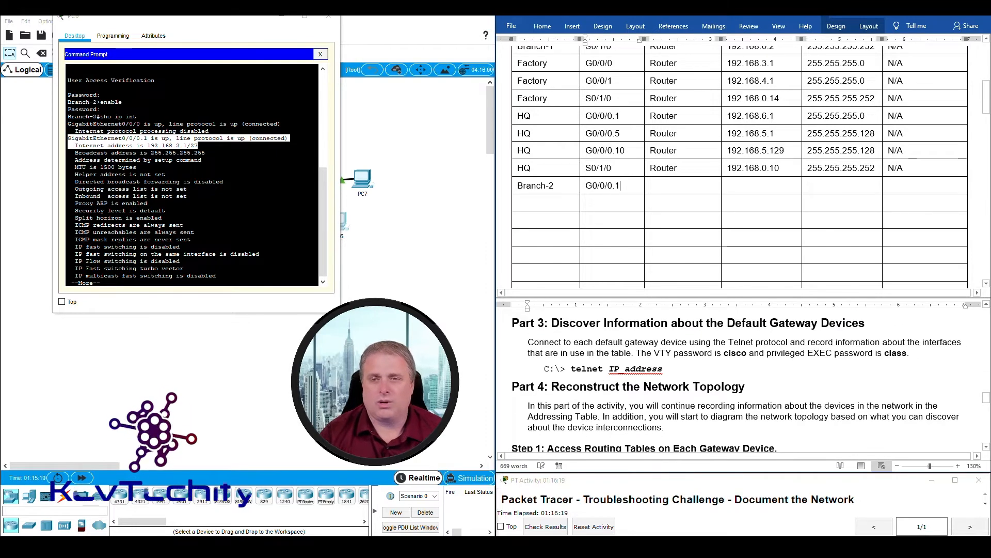
key("Tab")
type("Router ")
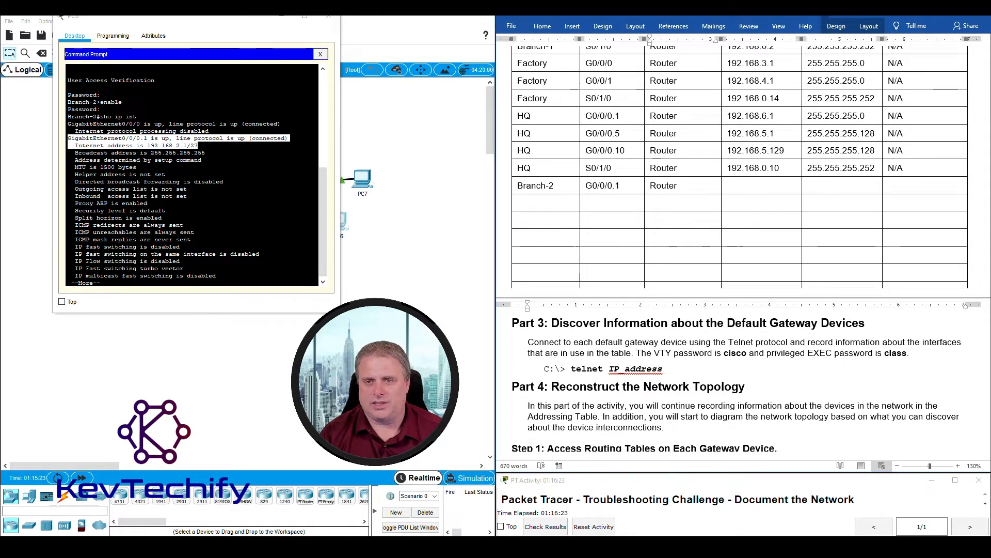
type("192.168.2.1")
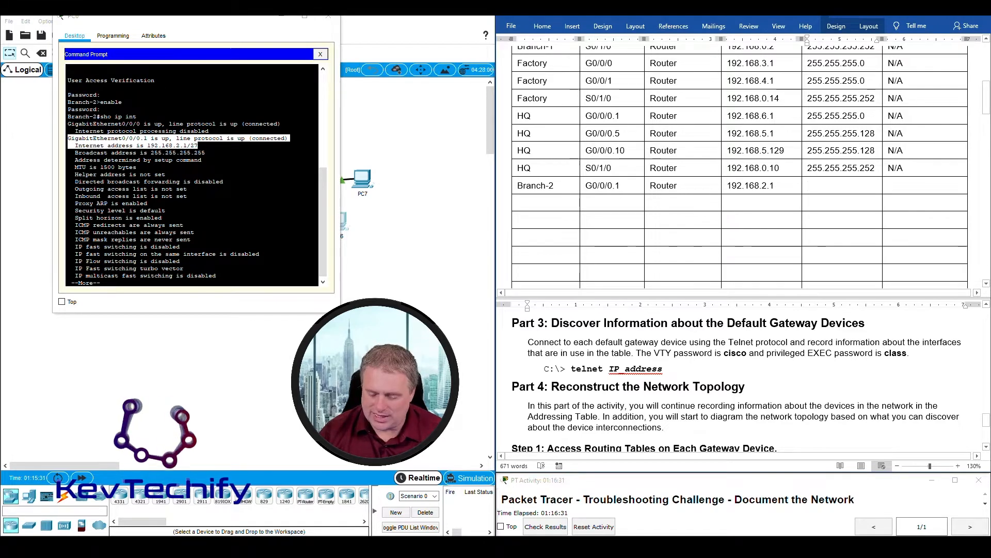
type("2")
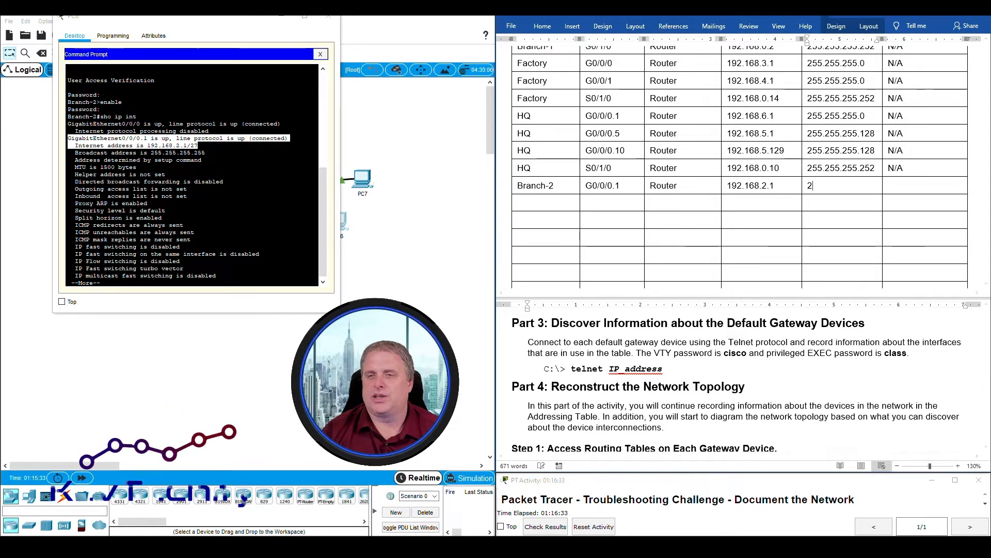
type("55.255.255.224")
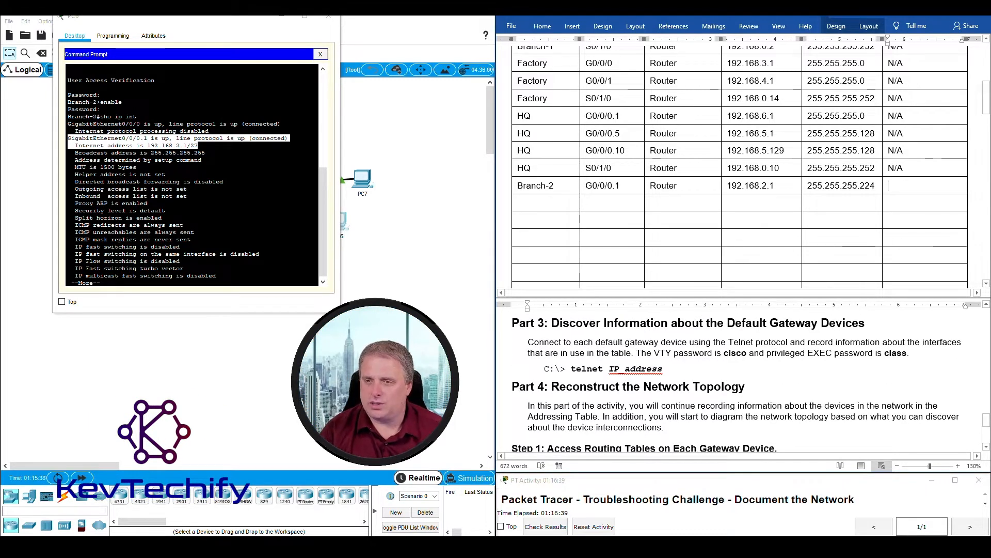
key("Tab")
type("N/a")
key("BackSpace")
type("A")
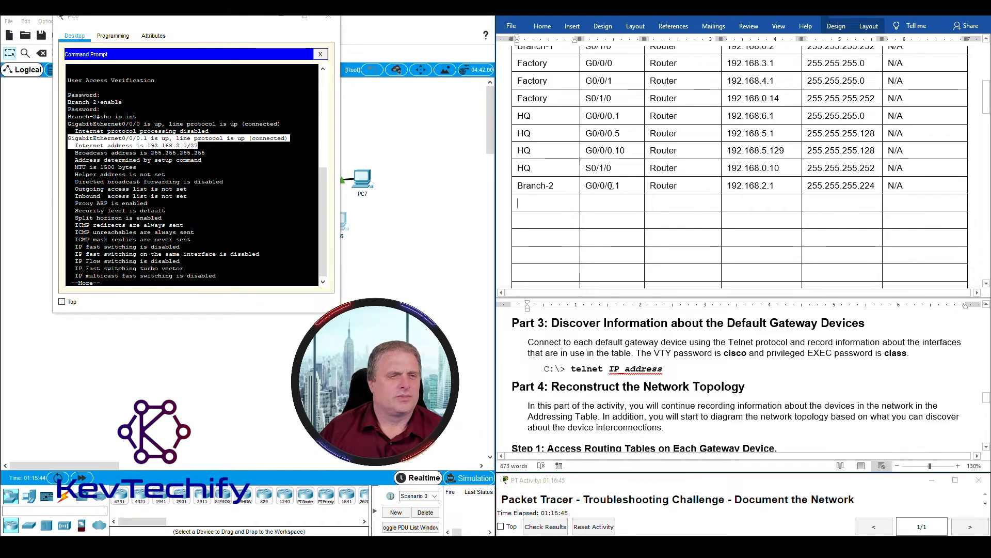
left_click(251, 280)
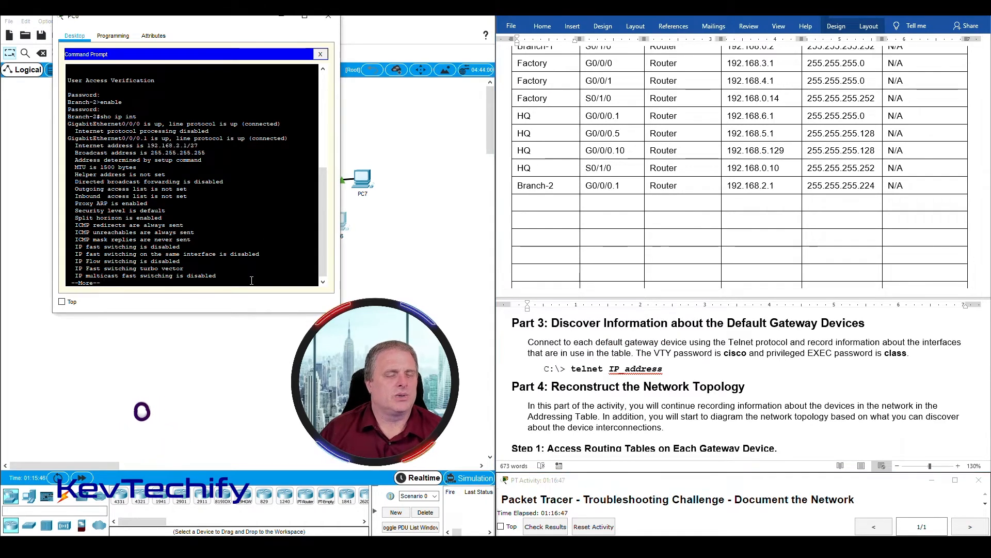
- Find G0/0/0.32 in the output and start a new Branch-2 row for G0/0/0.32
key("space")
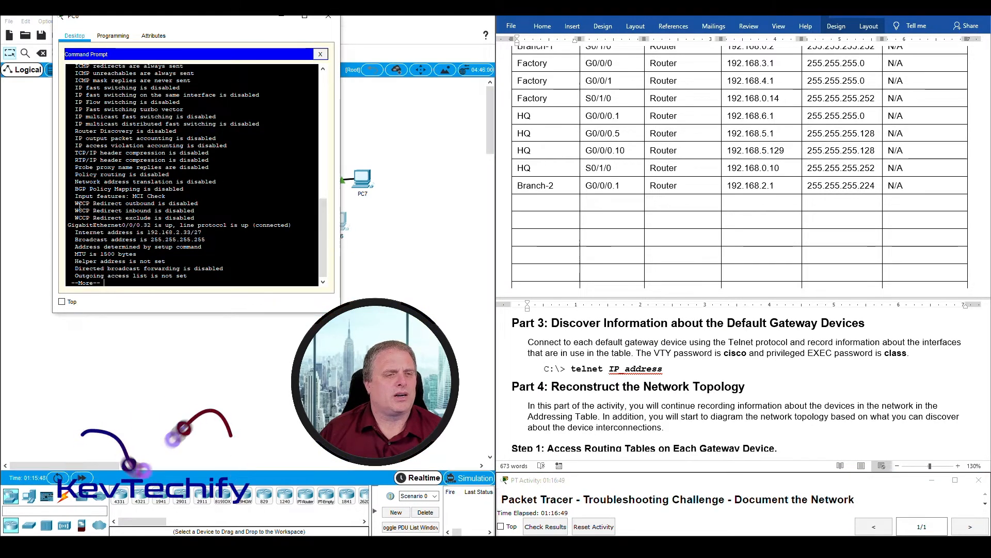
left_click_drag(68, 225, 166, 224)
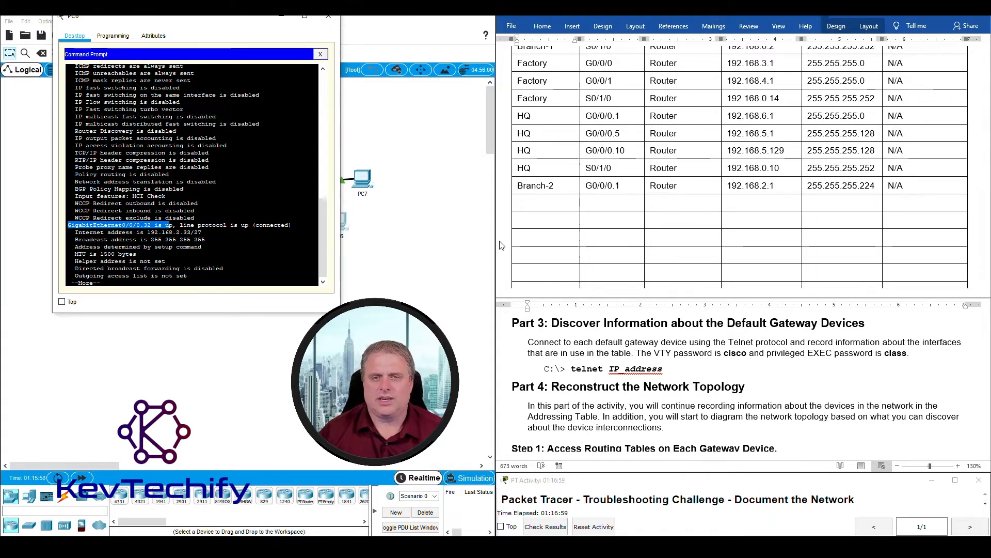
left_click(527, 204)
type("Branch")
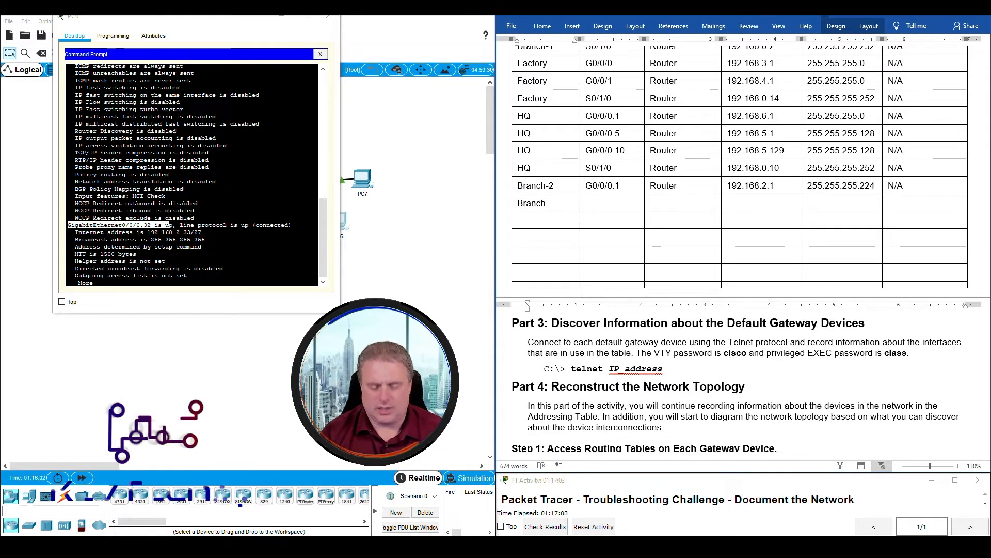
type("-2")
key("Tab")
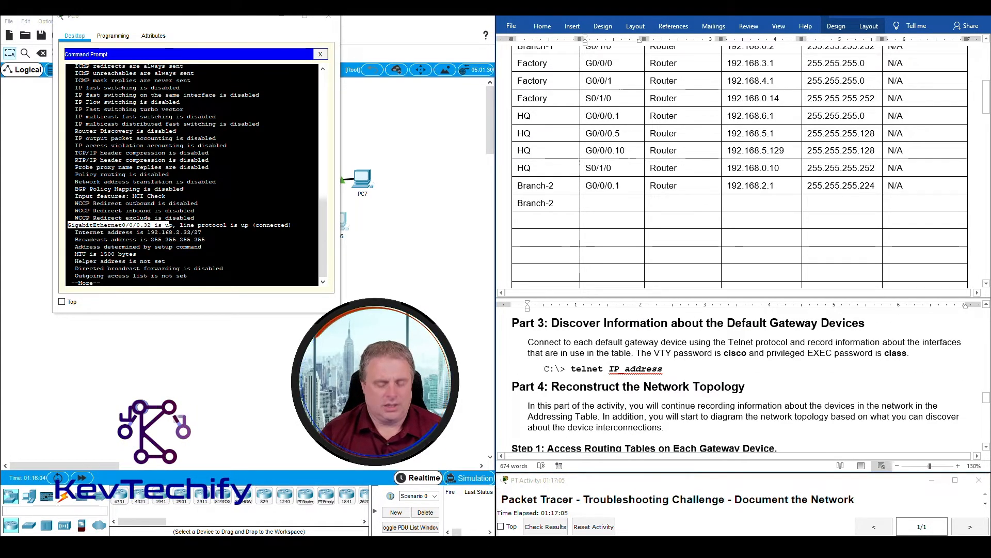
type("G0/0")
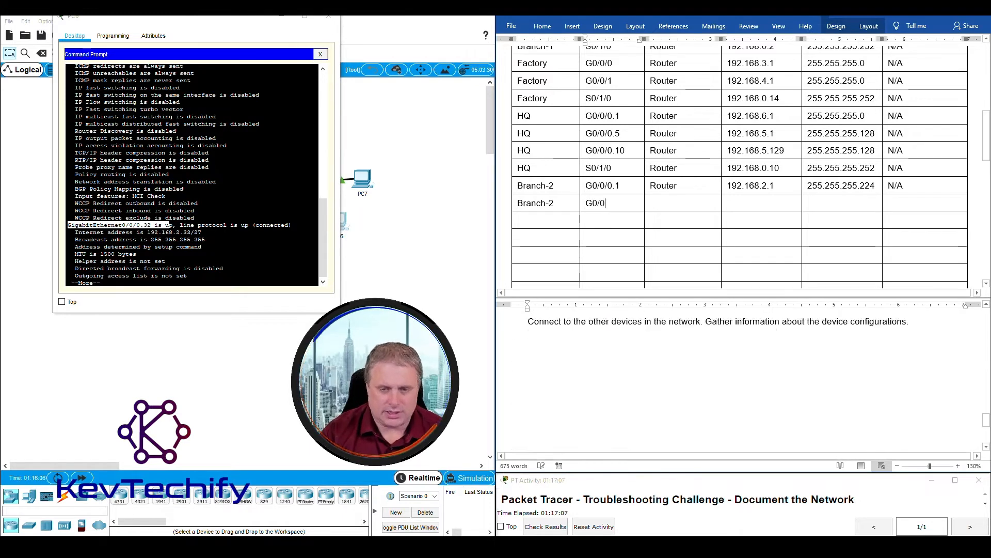
type("/0.32")
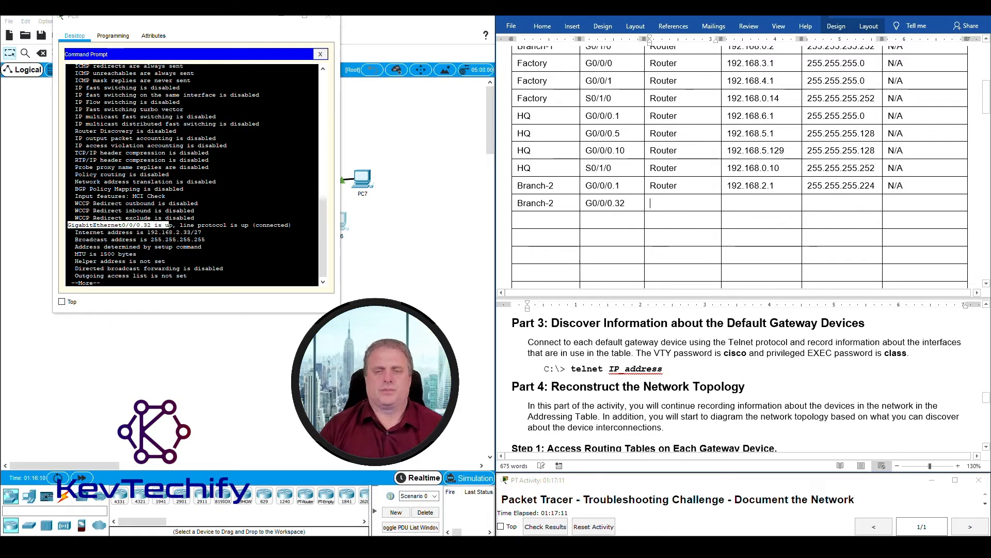
- Complete it with Router, 192.168.2.33, 255.255.255.224 and N/A, then page to G0/0/0.64
key("Tab")
type("Router")
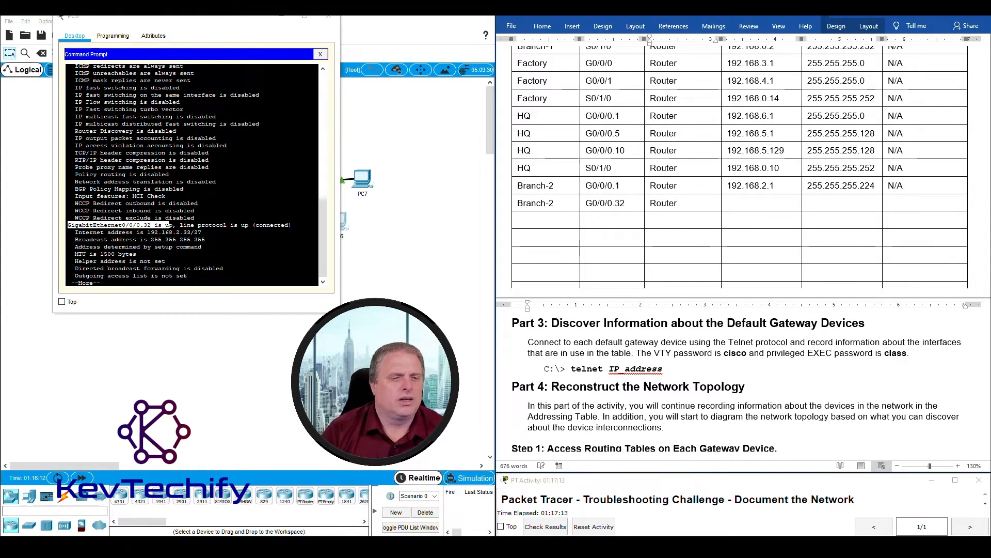
key("Tab")
type("192.168.2.33")
key("Tab")
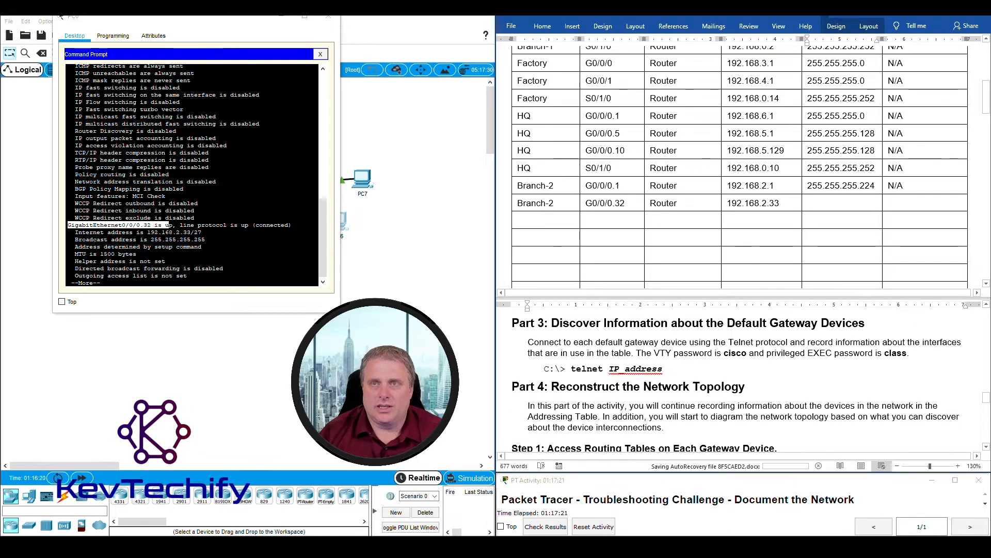
type("255.255.255.224")
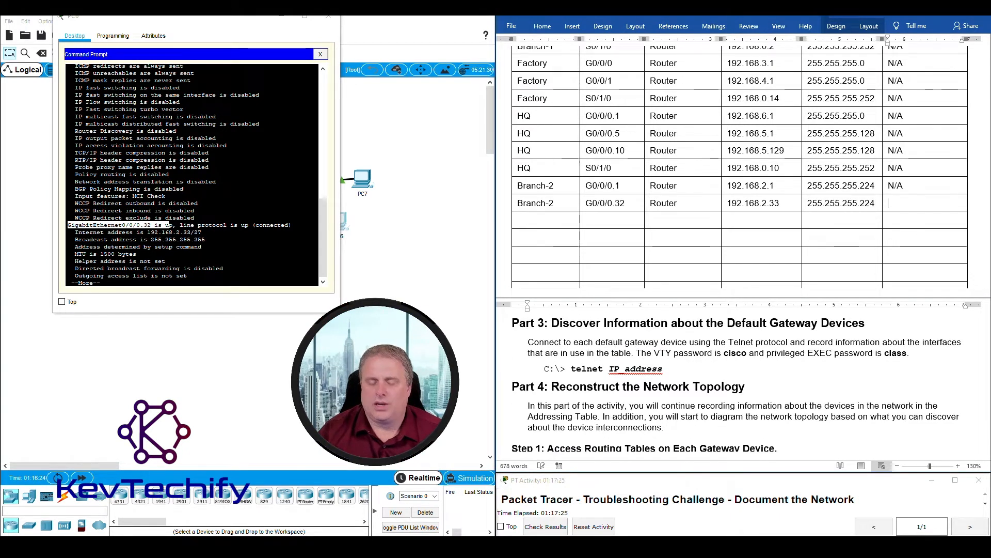
key("Tab")
type("N/A")
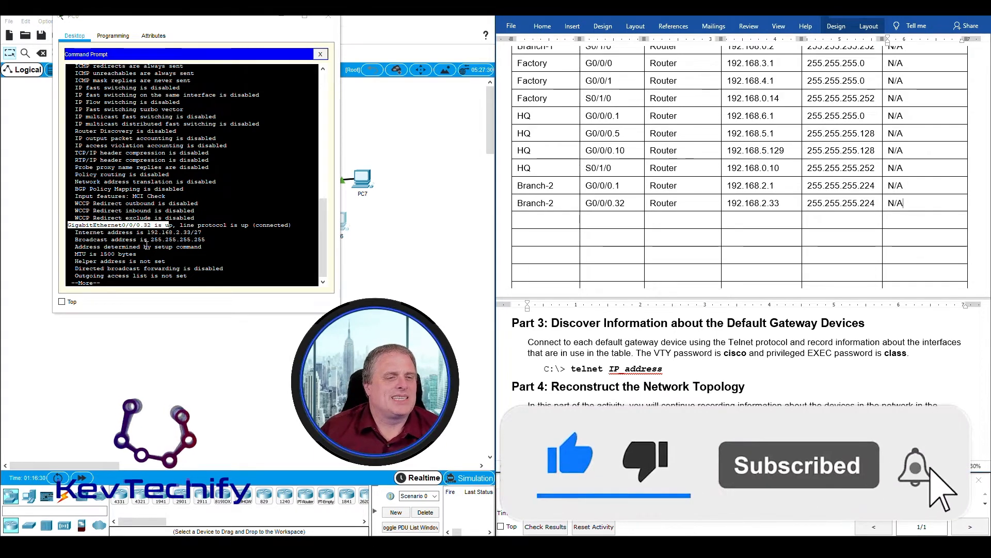
key("space")
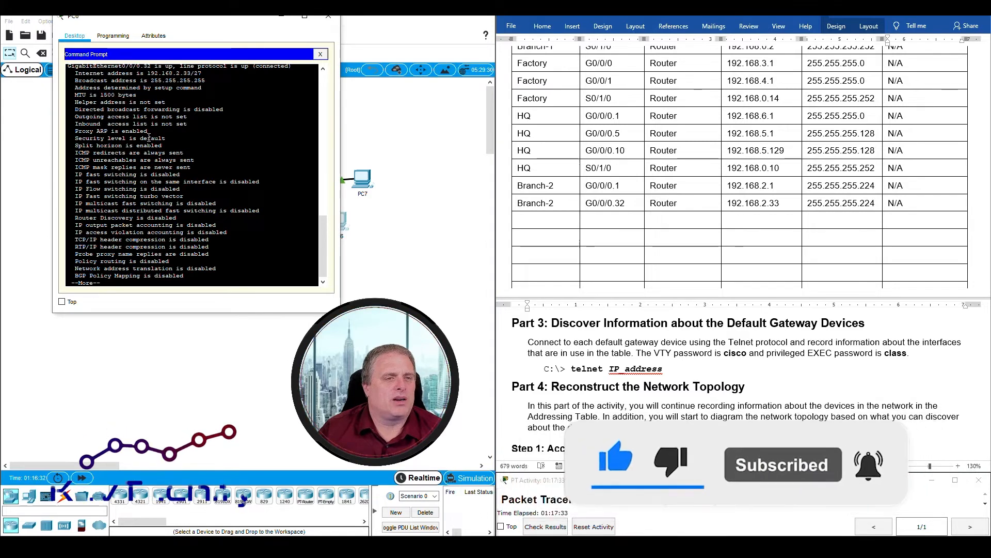
key("space")
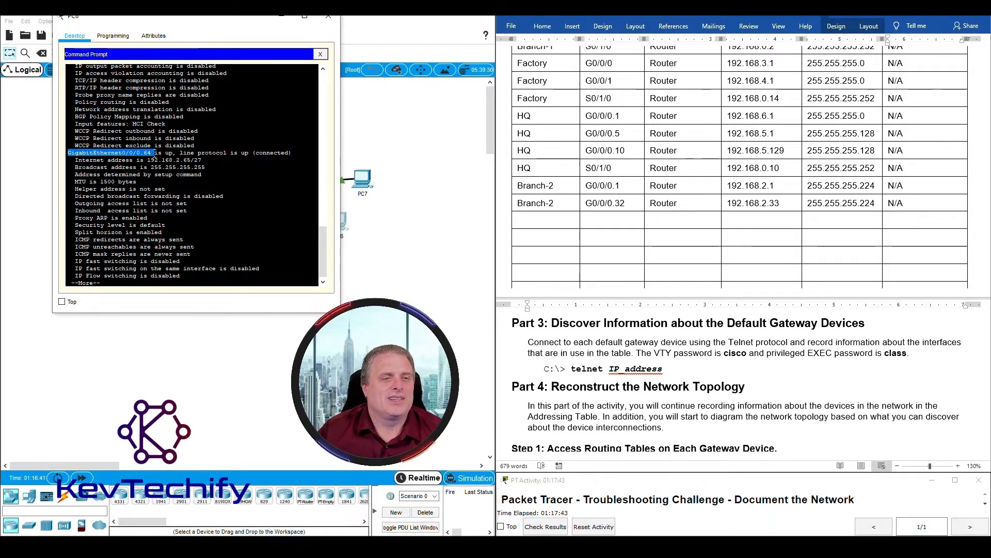
- Add a Branch-2 row: G0/0/0.64, Router, 192.168.2.65, 255.255.255.224, gateway N/A
left_click_drag(220, 153, 218, 161)
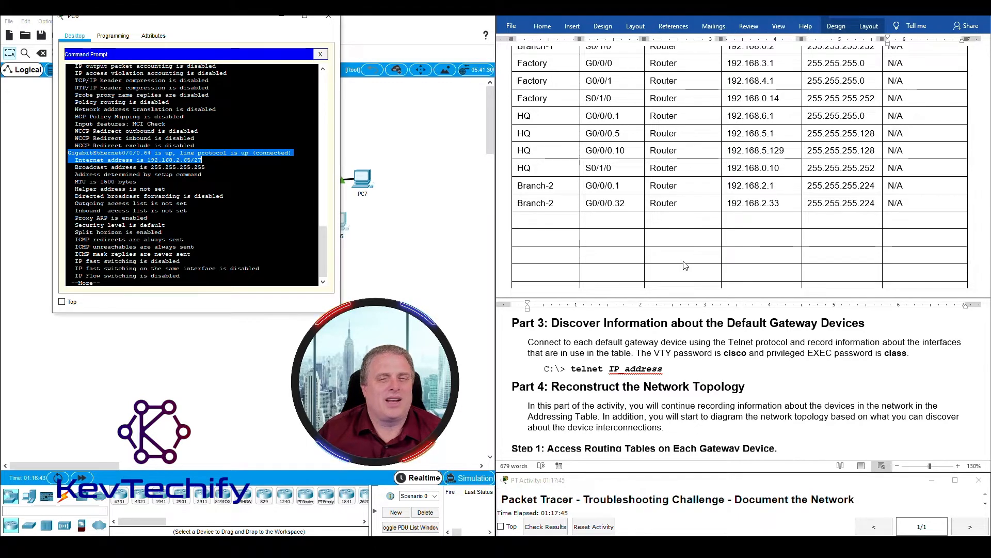
left_click(544, 221)
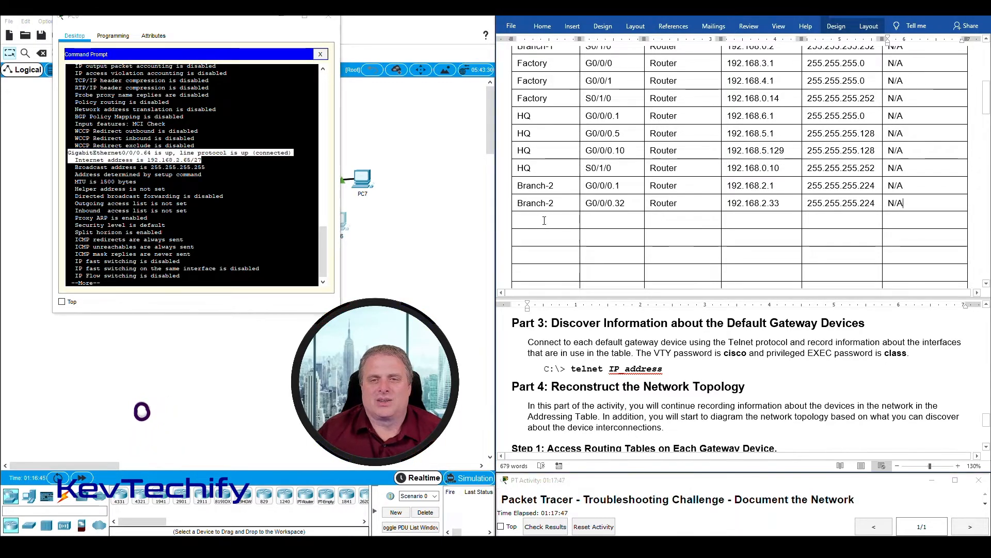
type("Branch")
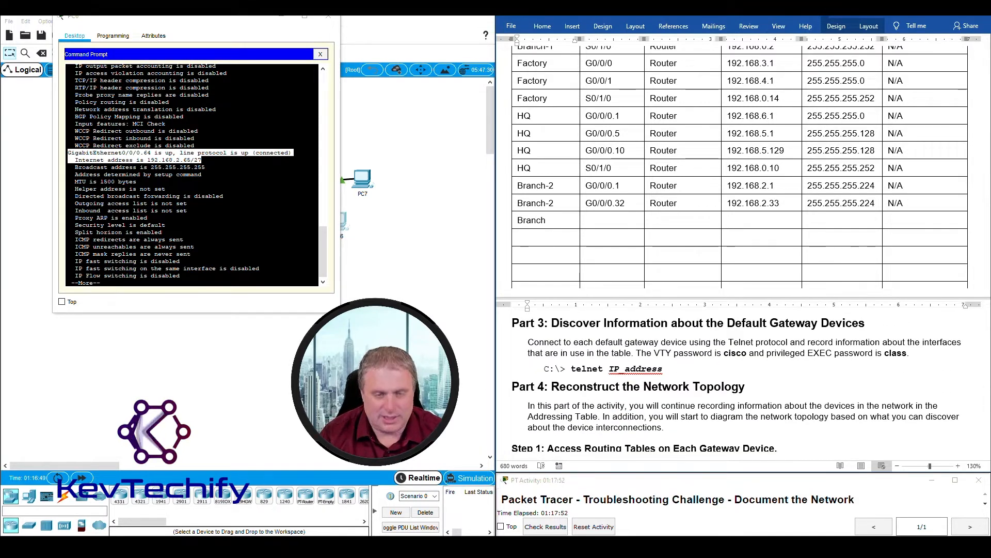
type("-2")
key("Tab")
type("G0/0/")
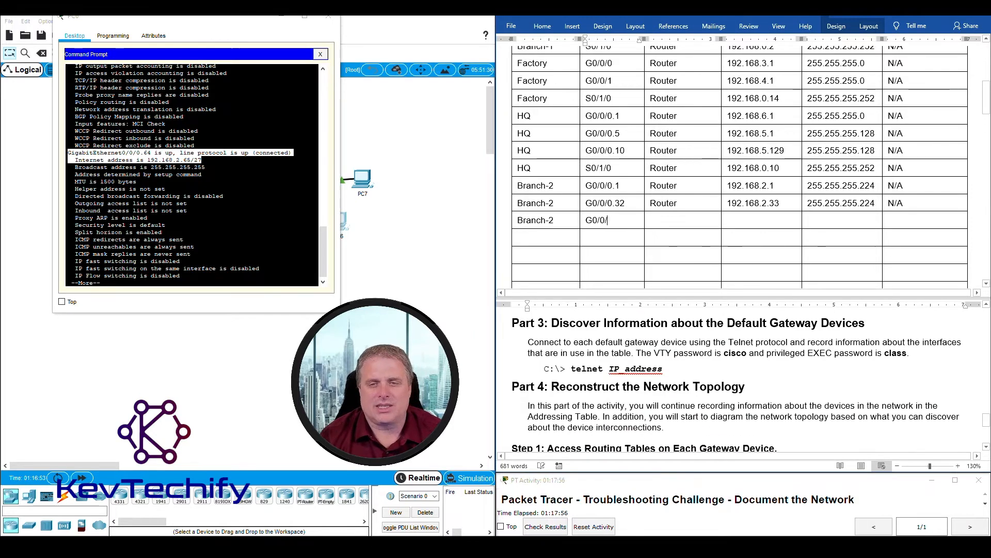
type("0.")
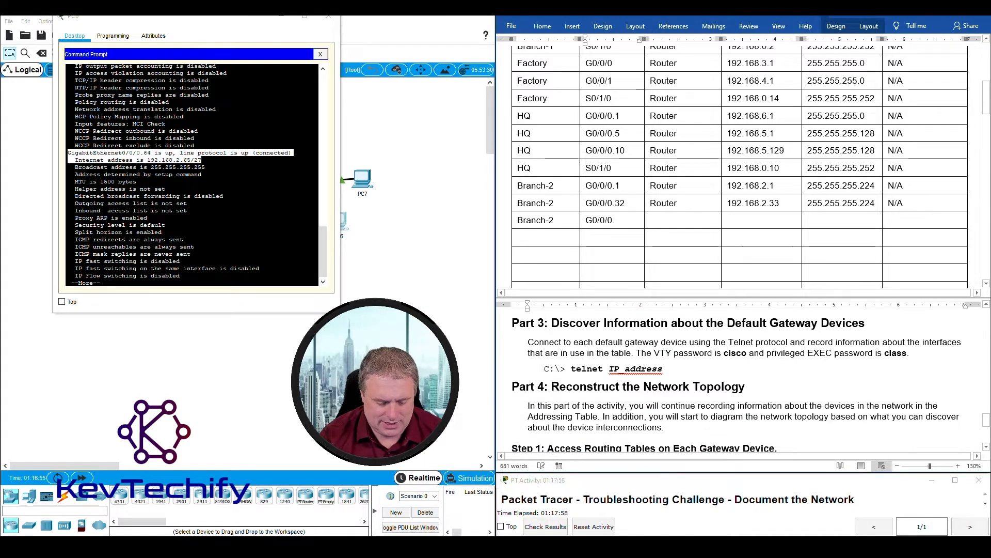
type("64")
key("Tab")
type("Router\t")
type("192.168")
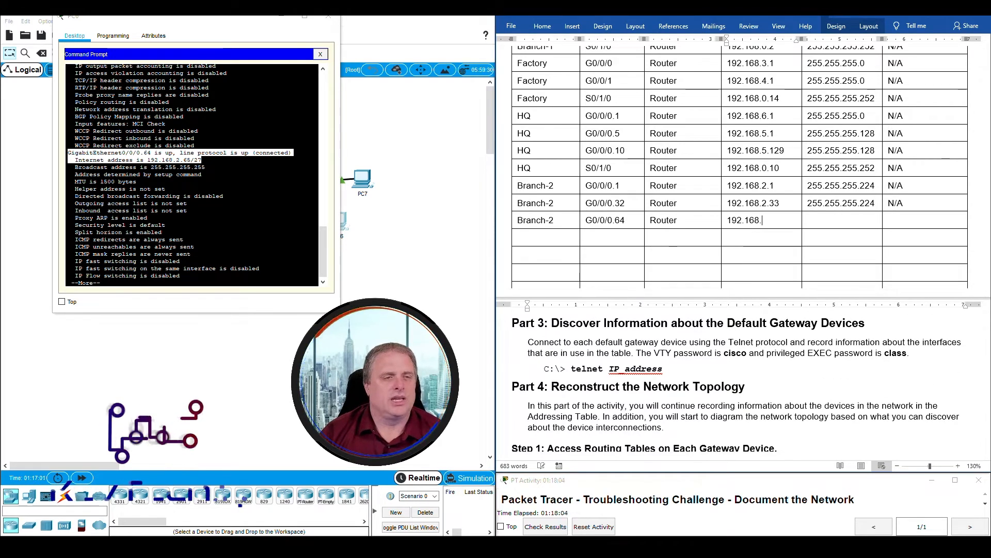
type(".2.65\t")
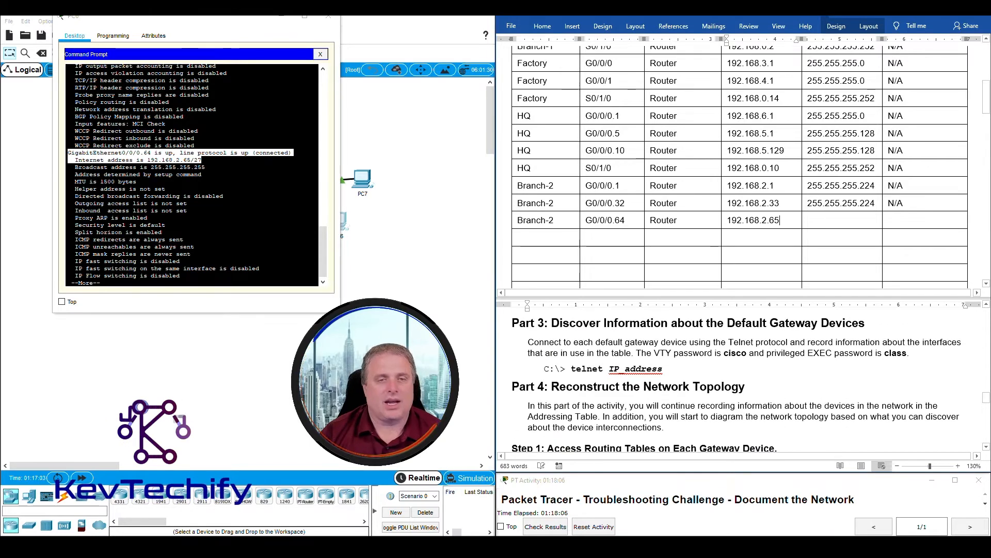
type("255.255.255.224\t")
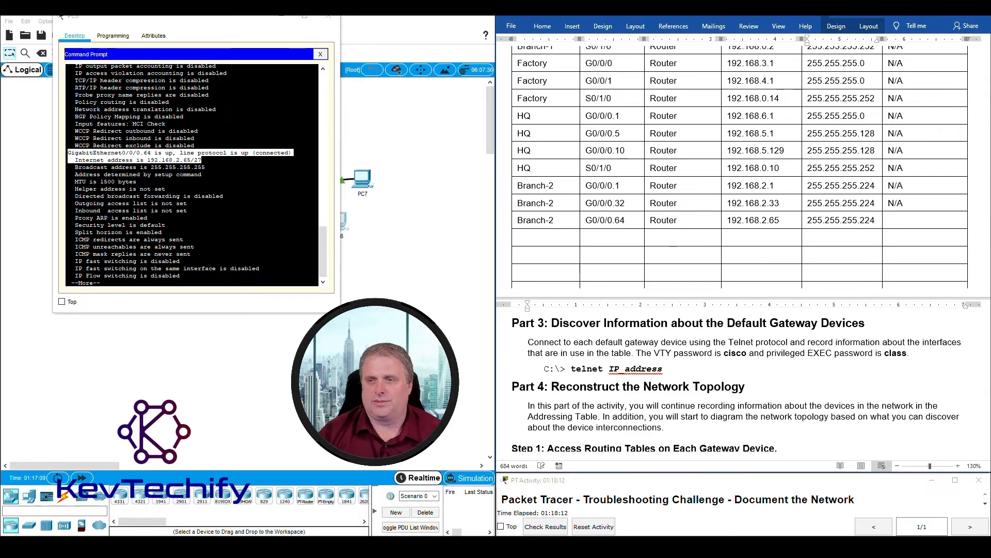
type("N/A")
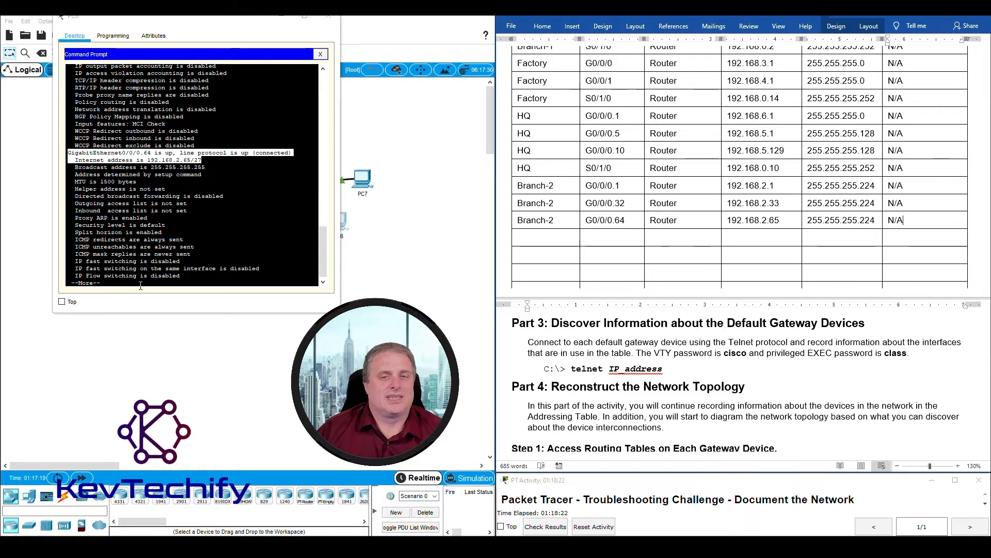
- Page the Branch-2 listing past GigabitEthernet0/0/1 to Serial0/1/0 at 192.168.0.6/30
left_click(143, 292)
left_click(141, 281)
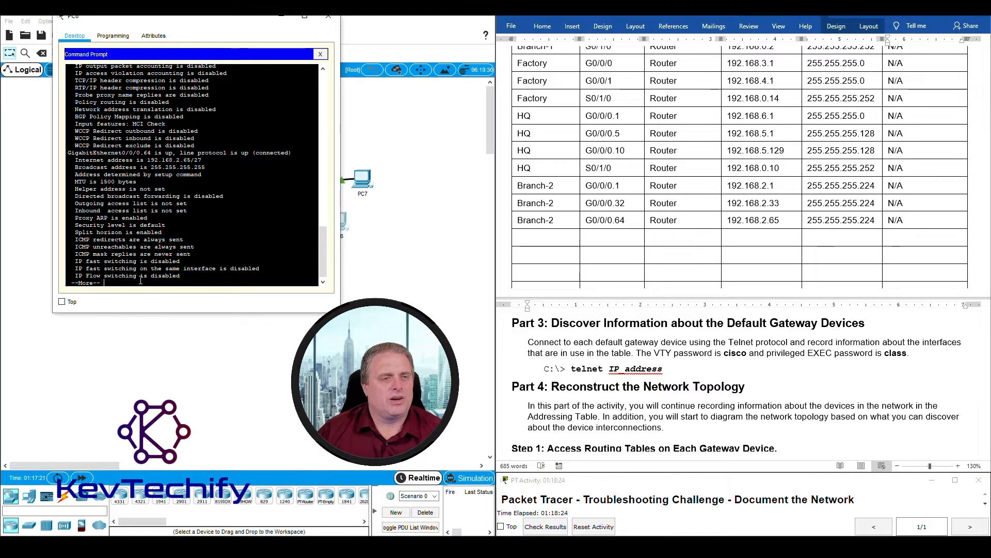
key("space")
left_click_drag(83, 233, 153, 232)
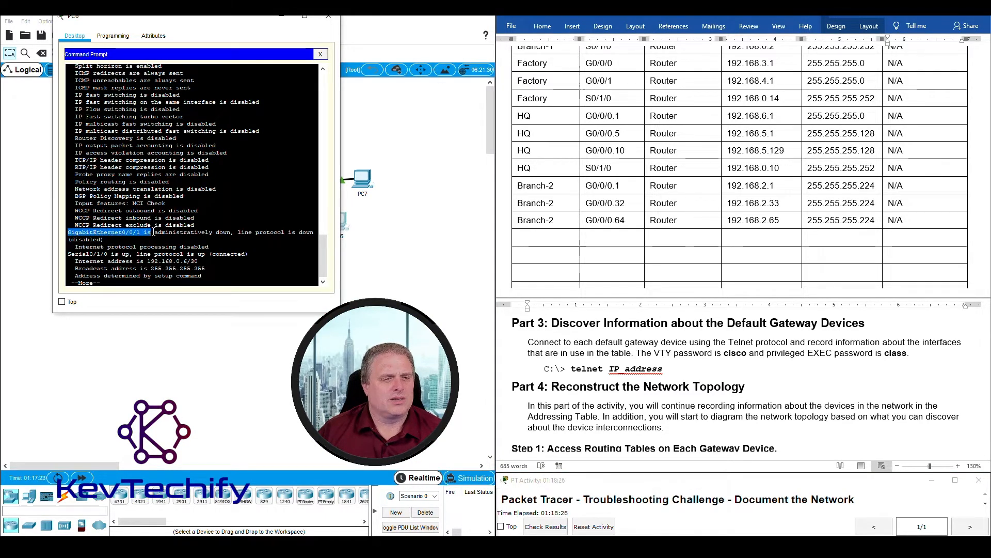
left_click_drag(256, 235, 302, 237)
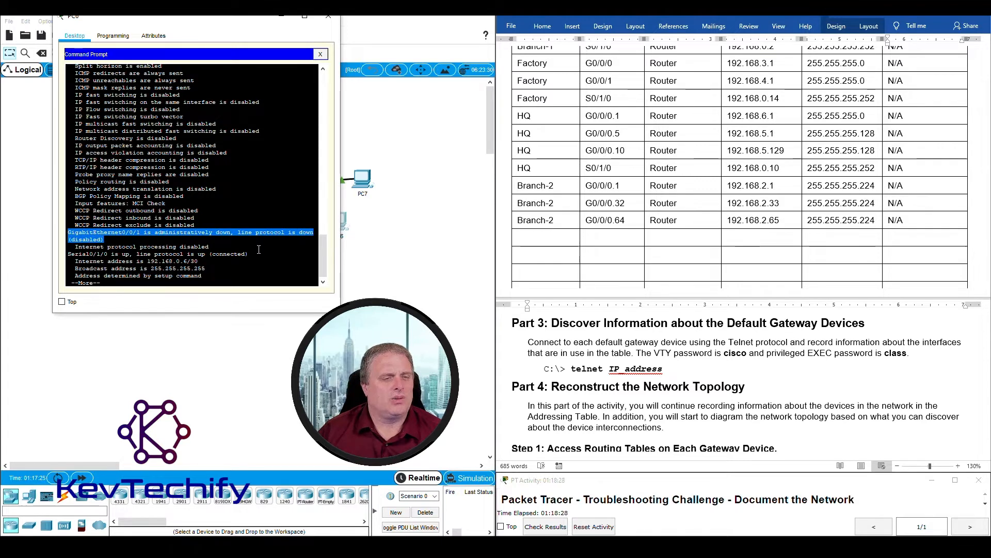
- Select the Serial0/1/0 address 192.168.0.6/30 in PC0's interface output
left_click_drag(69, 254, 241, 262)
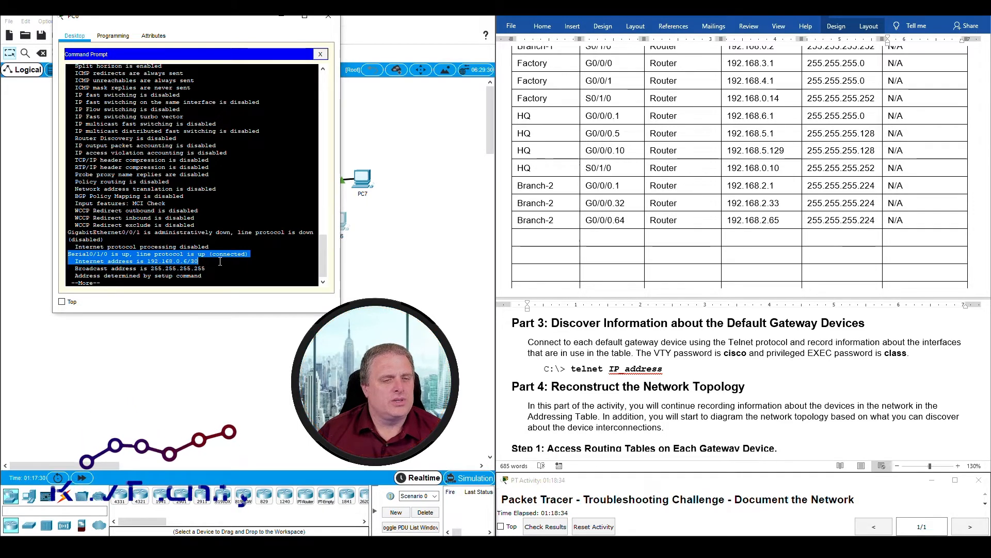
left_click(149, 261)
left_click_drag(148, 261, 198, 261)
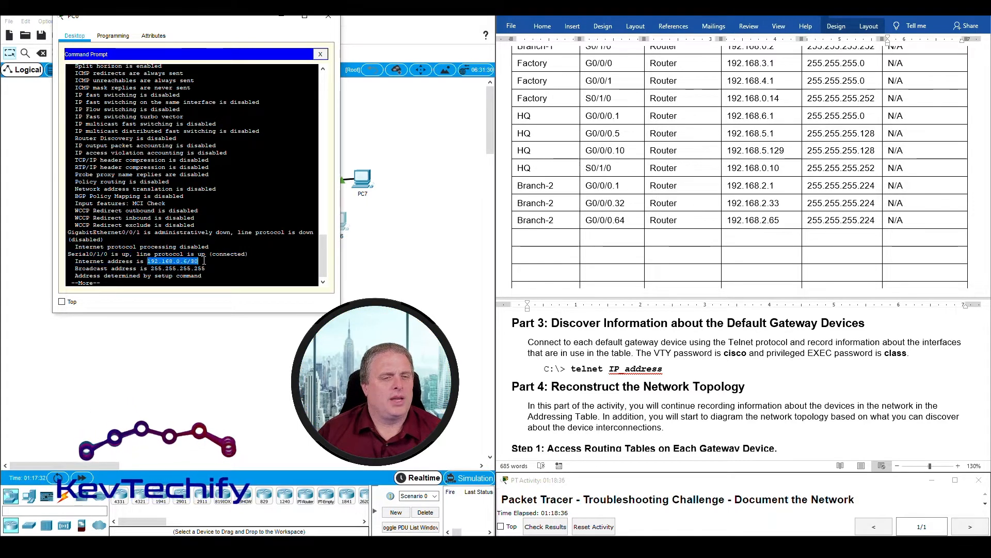
- Start the next Word table row with Branch-2, interface S0/1/0, device Router
left_click(535, 239)
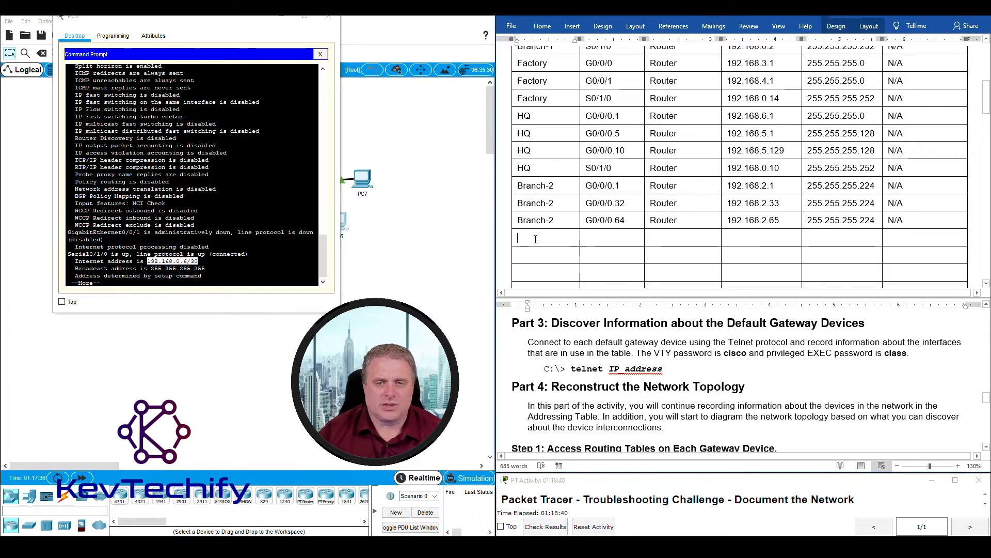
type("Branch-2")
key("Tab")
type("G")
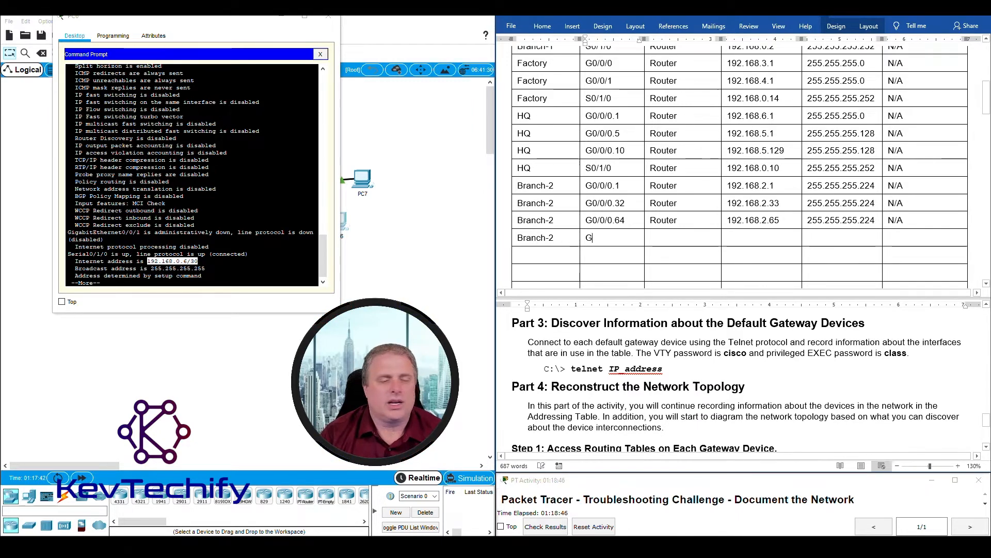
key("BackSpace")
type("S0/1/0")
key("Tab")
type("Router")
key("Tab")
- Complete the row with IP 192.168.0.6, mask 255.255.255.252 and gateway N/A
type("19")
type("8.0.6")
key("Tab")
type("255")
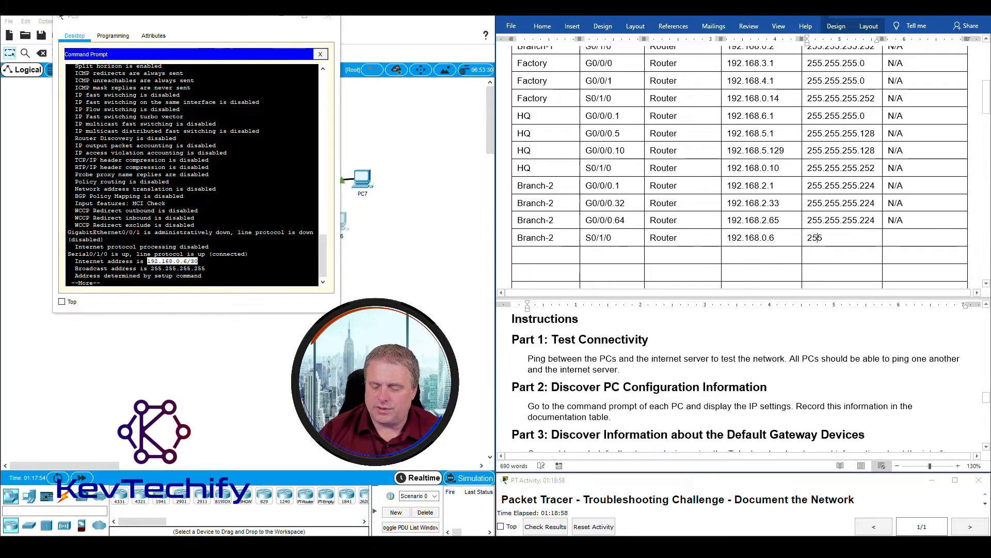
type(".255.255.252")
key("Tab")
type("N/A")
key("Tab")
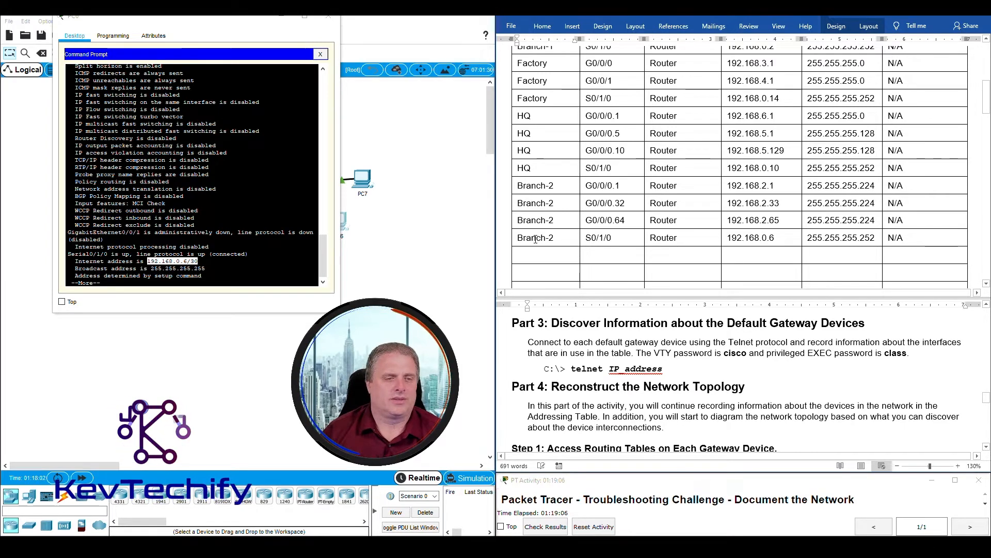
- Read through the remaining serial interface output, then close PC0's command window
left_click(213, 278)
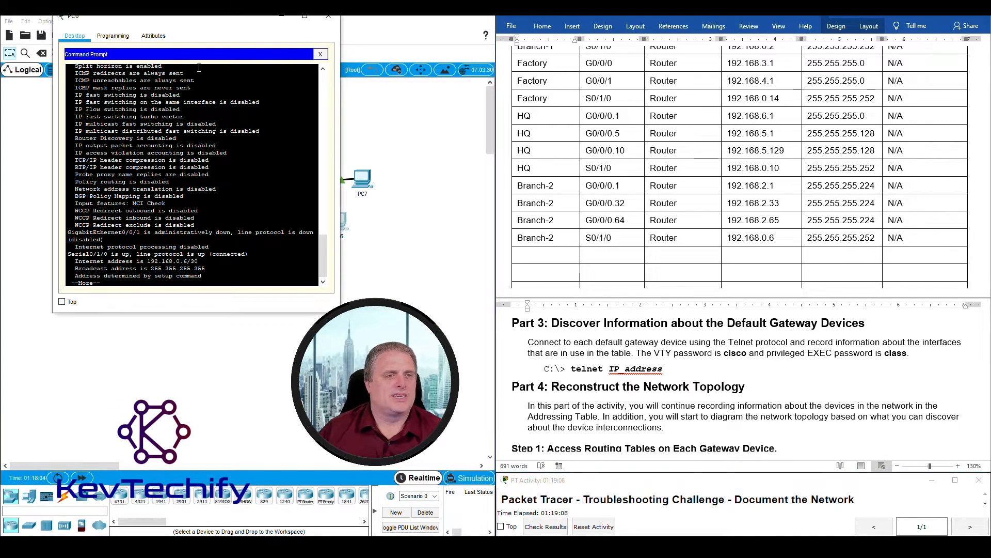
key("space")
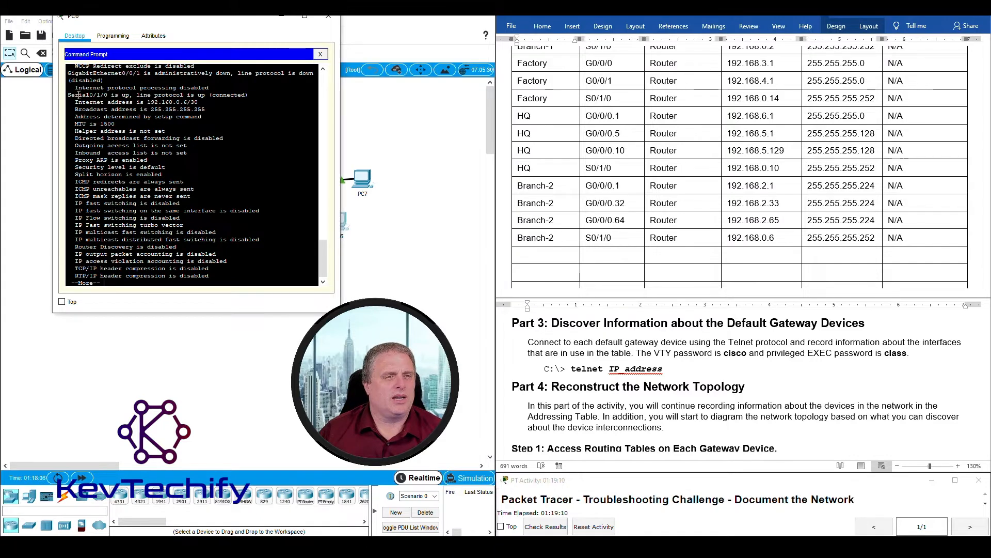
left_click_drag(83, 95, 163, 97)
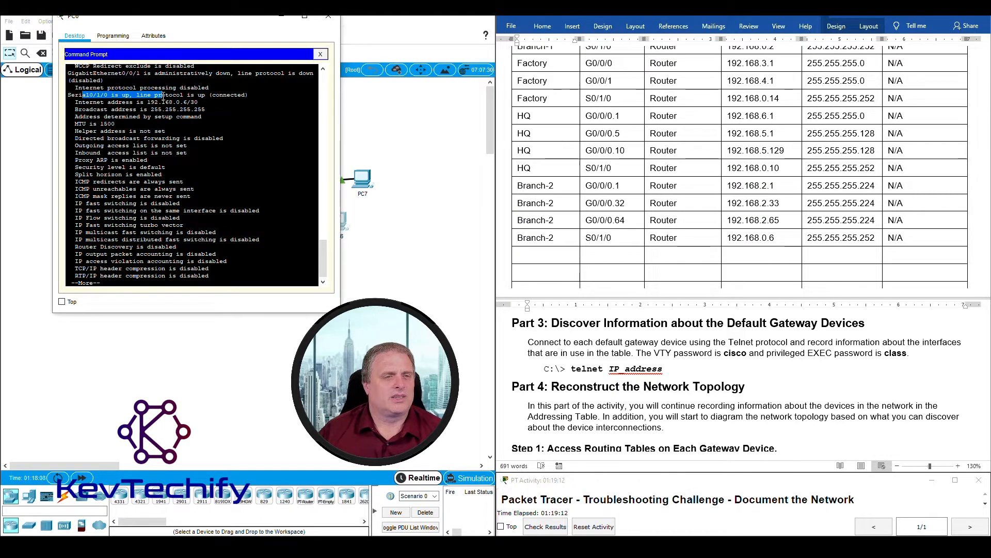
key("space")
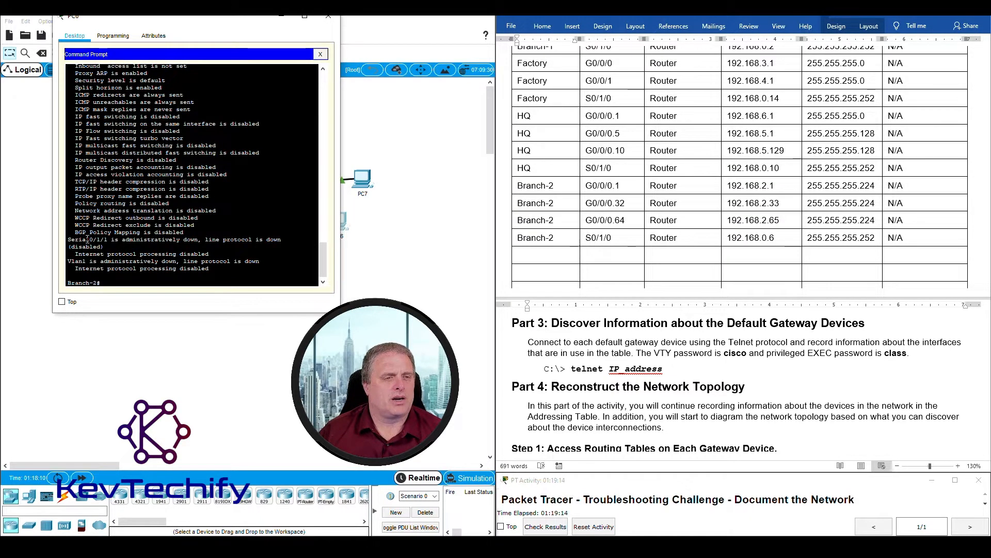
left_click_drag(69, 239, 223, 283)
left_click(274, 281)
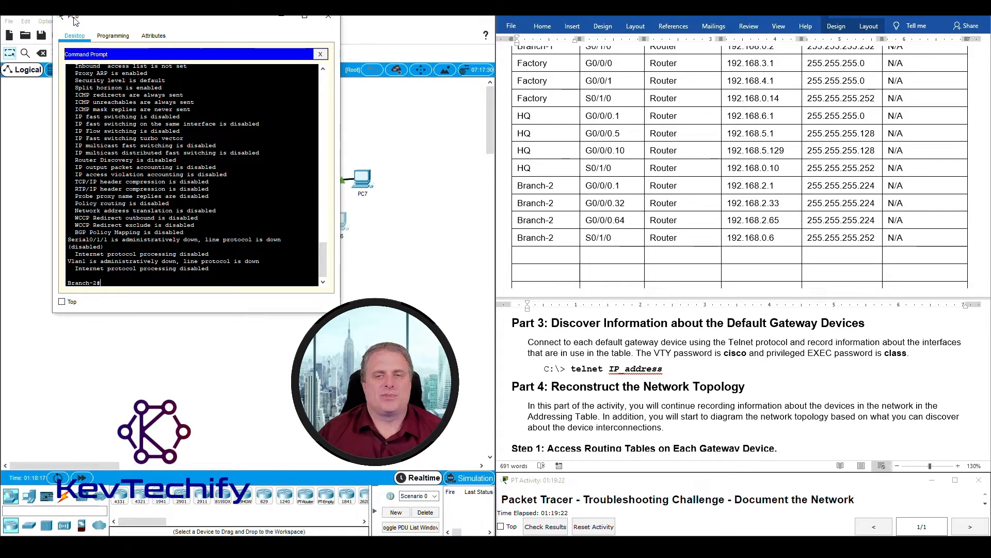
left_click(282, 16)
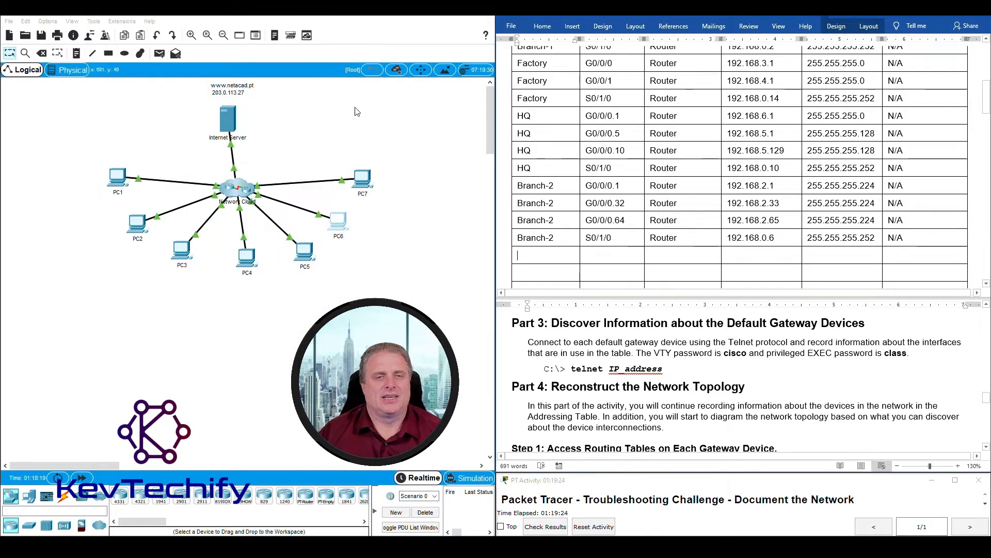
- In PC7's command prompt, start a telnet command and copy gateway 192.168.2.65 from the table
left_click(361, 187)
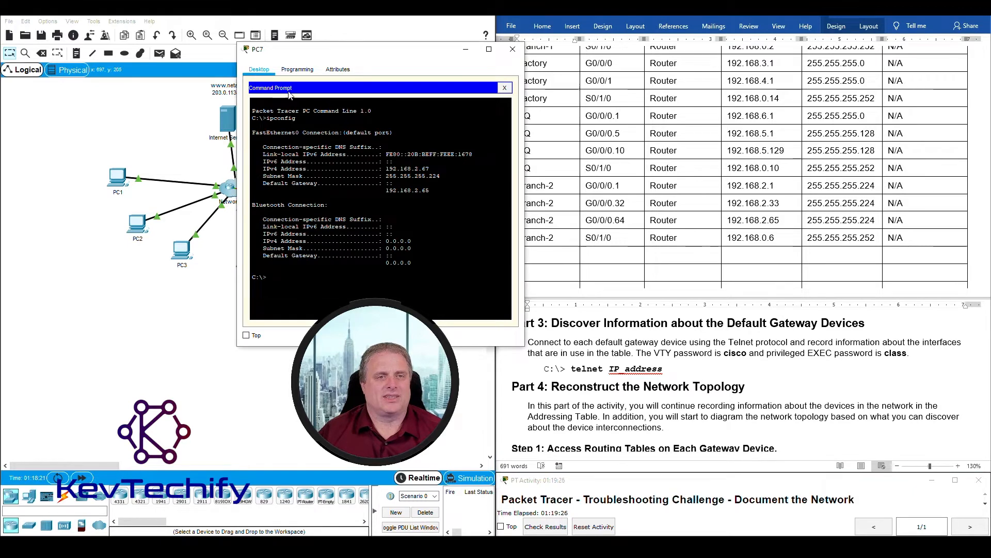
type("telnet")
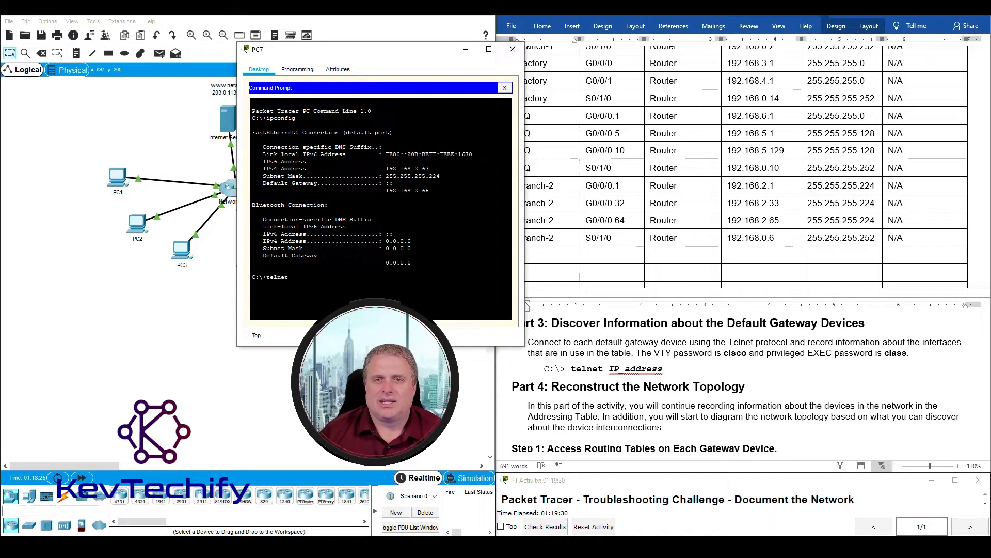
left_click_drag(417, 54, 321, 41)
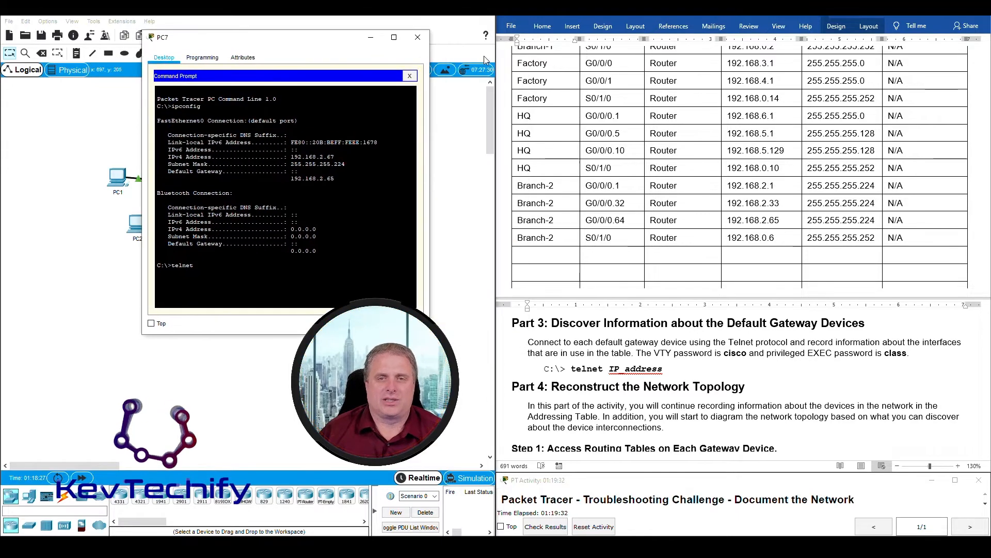
scroll(849, 222, "up", 3)
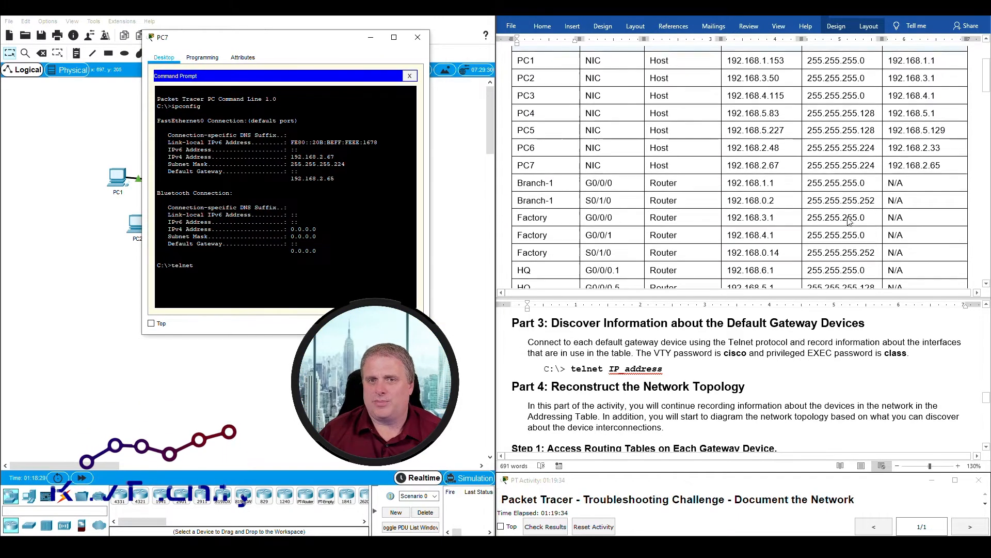
left_click(891, 167)
double_click(891, 167)
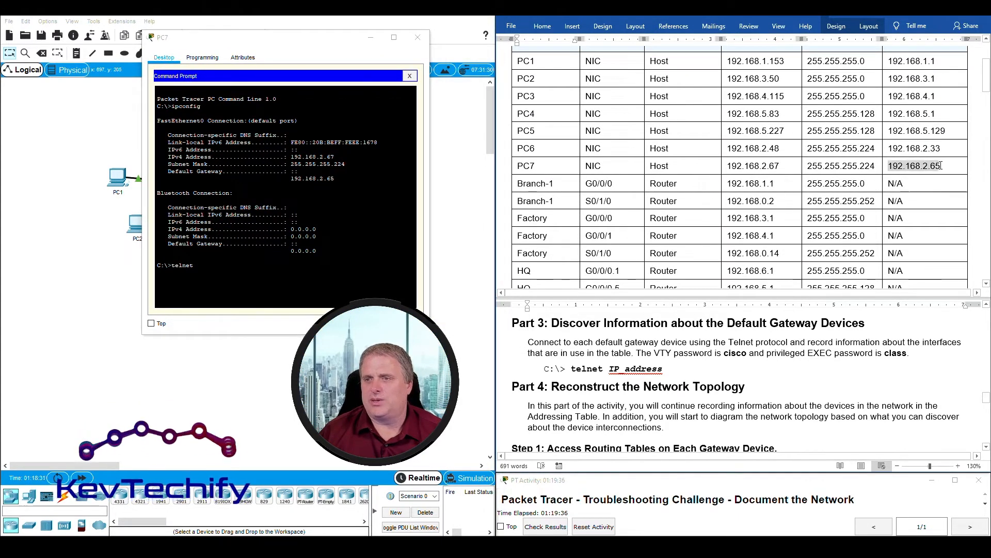
left_click(251, 269)
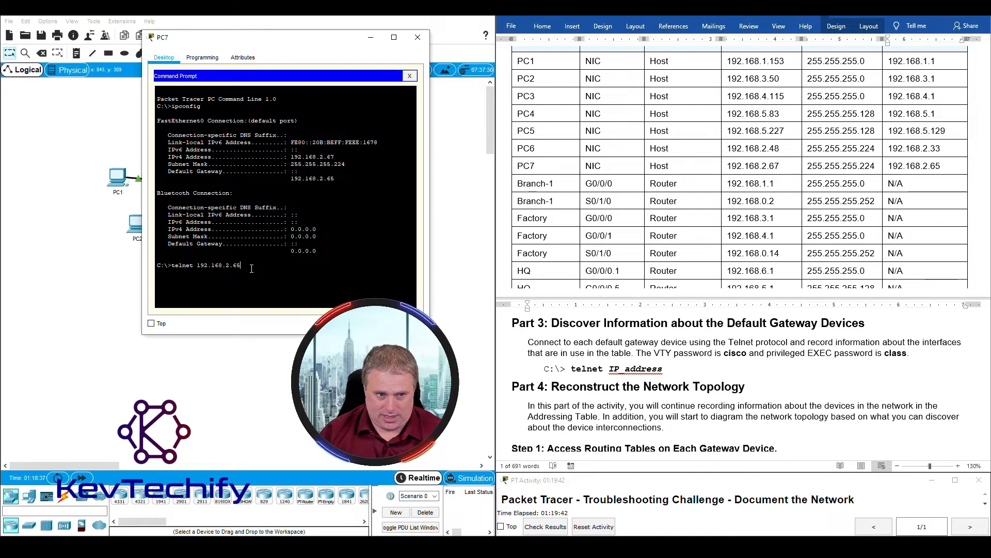
key("Return")
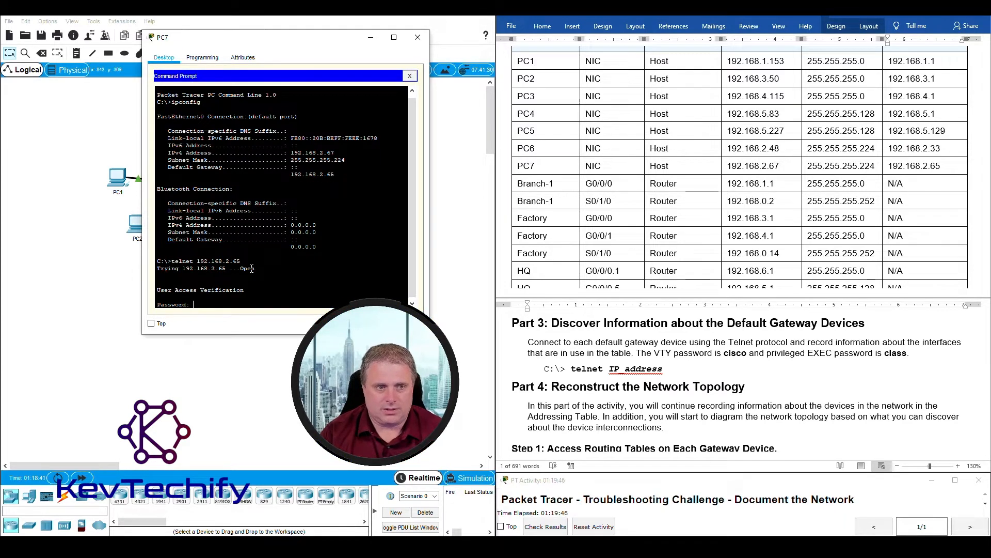
key("Return")
type("enable")
key("Return")
type("class")
key("Return")
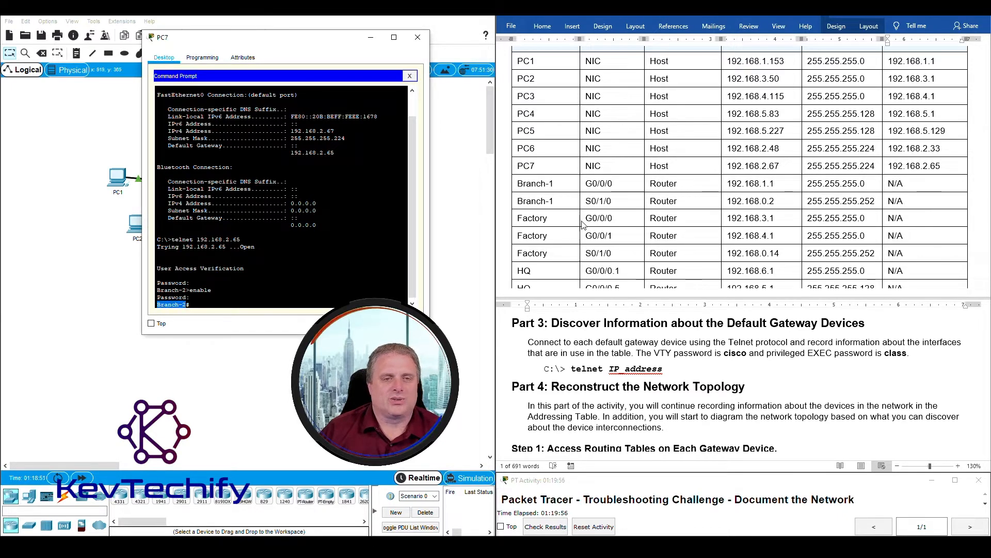
- Move PC7's terminal aside to reveal the topology and select PC6 and PC7
scroll(571, 232, "down", 6)
left_click_drag(277, 41, 713, 49)
left_click_drag(384, 239, 324, 166)
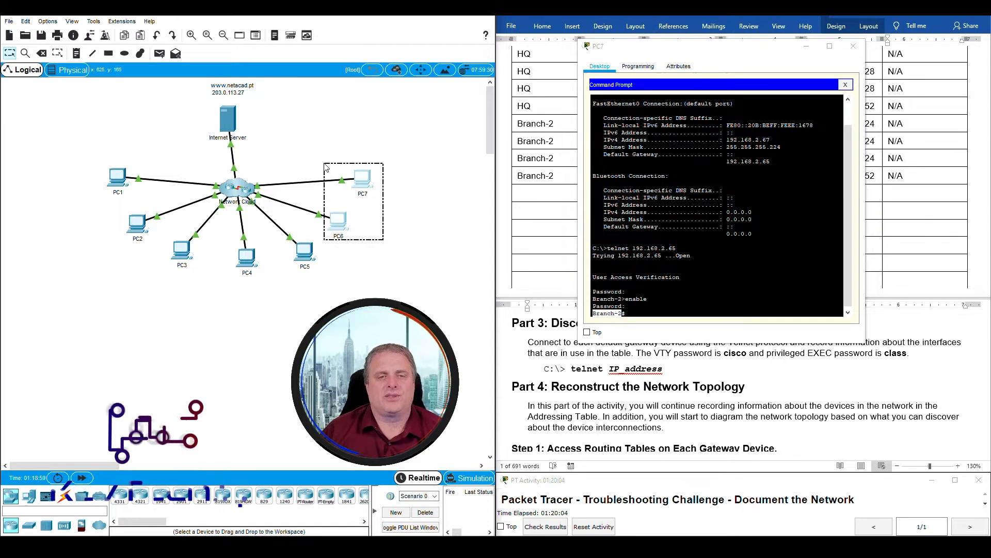
- Bring PC7's terminal back beside Word and highlight the four Branch-2 table rows for review
left_click_drag(324, 164, 325, 164)
left_click_drag(755, 51, 306, 26)
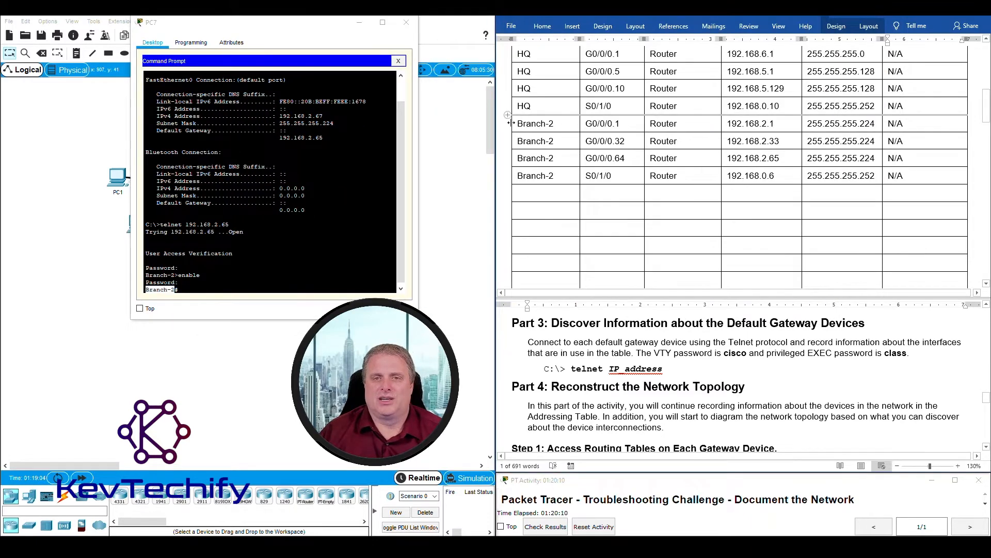
left_click_drag(514, 123, 860, 172)
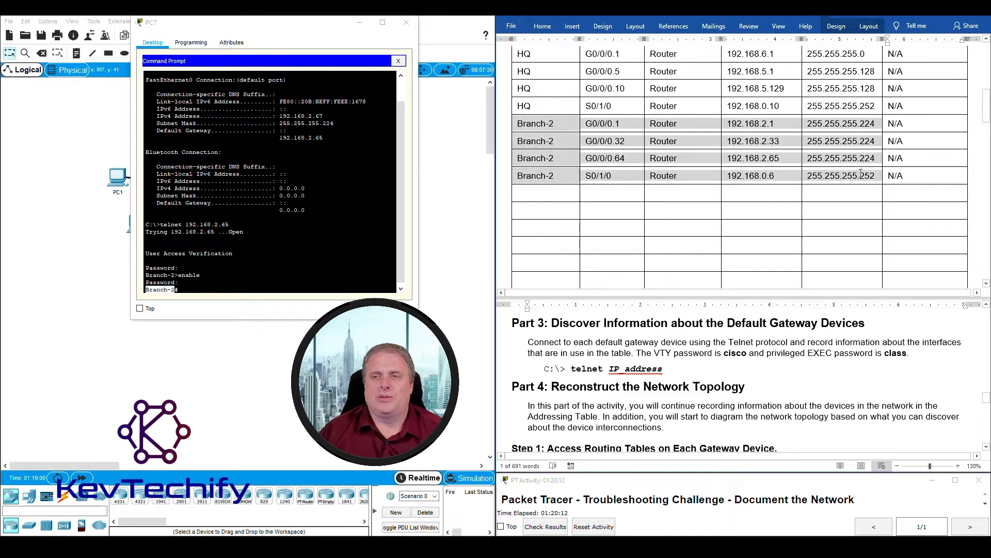
left_click_drag(796, 172, 635, 159)
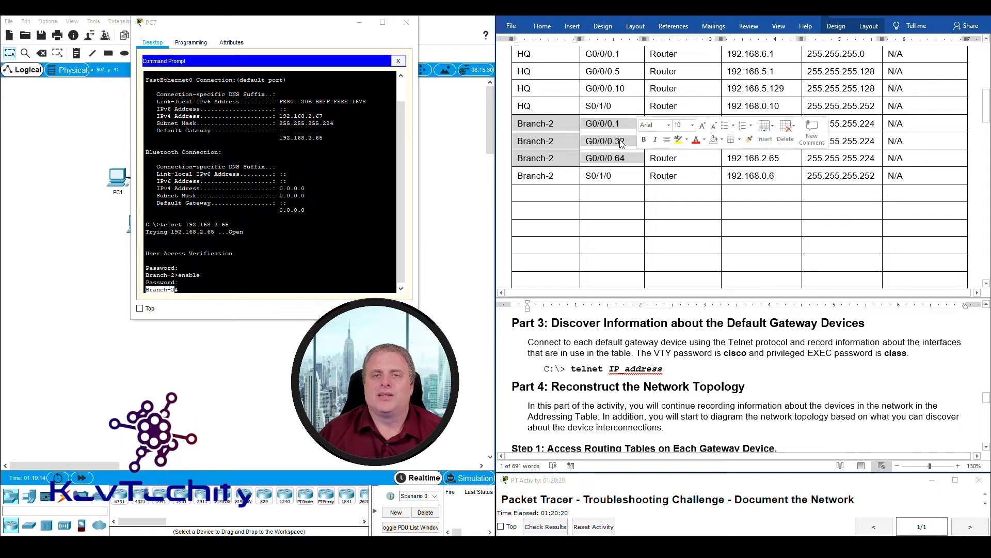
left_click(583, 140)
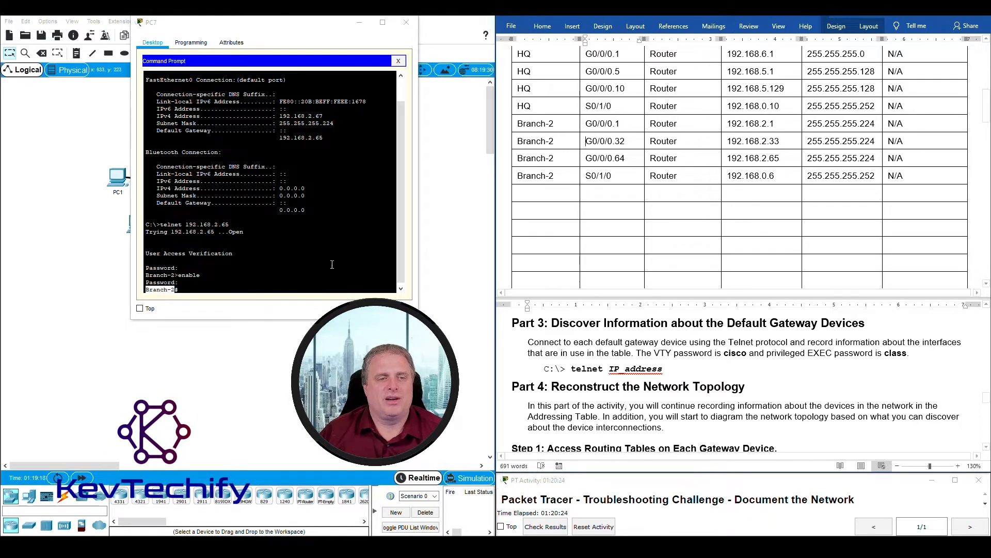
- Move from PC7's terminal into the Part 3 heading of the document
left_click(352, 280)
left_click(714, 343)
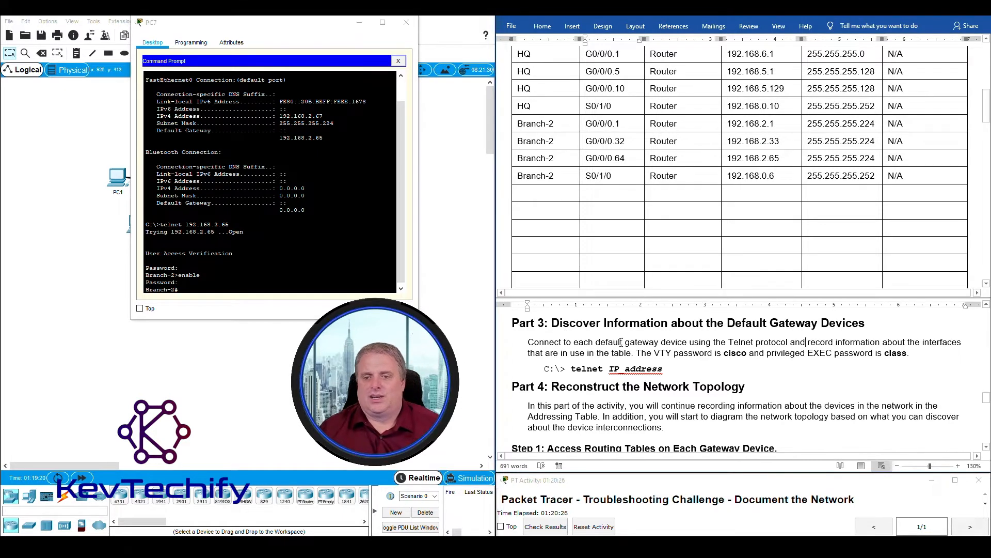
left_click(529, 326)
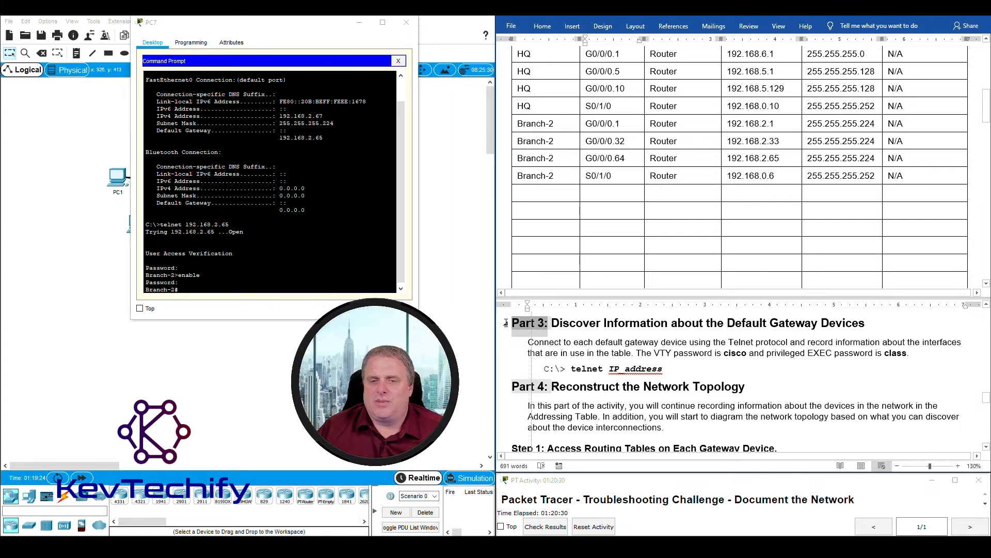
left_click(582, 326)
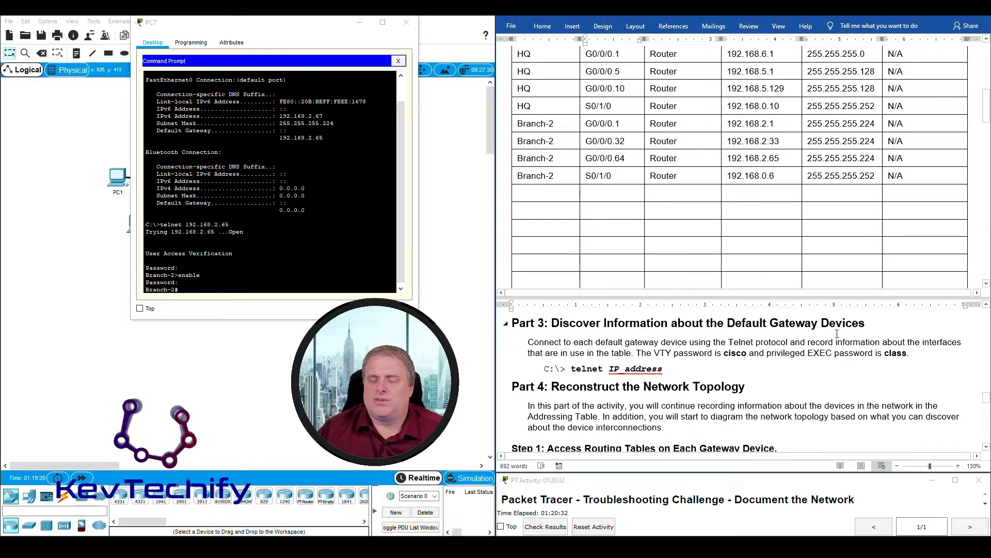
- Highlight the Part 4 introductory paragraph while reading, then minimize PC7's terminal
scroll(598, 359, "down", 2)
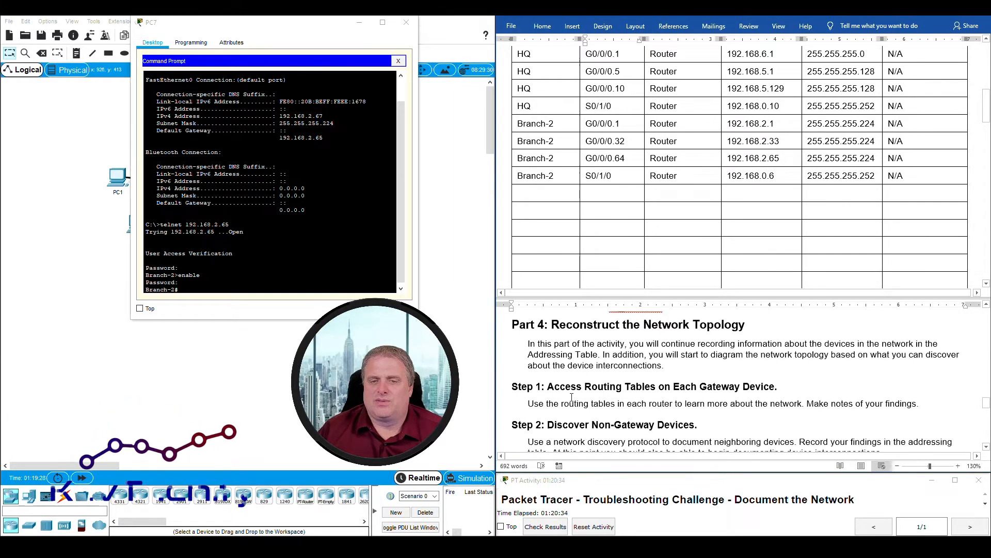
scroll(572, 396, "up", 1)
left_click_drag(551, 356, 767, 352)
left_click_drag(528, 374, 587, 388)
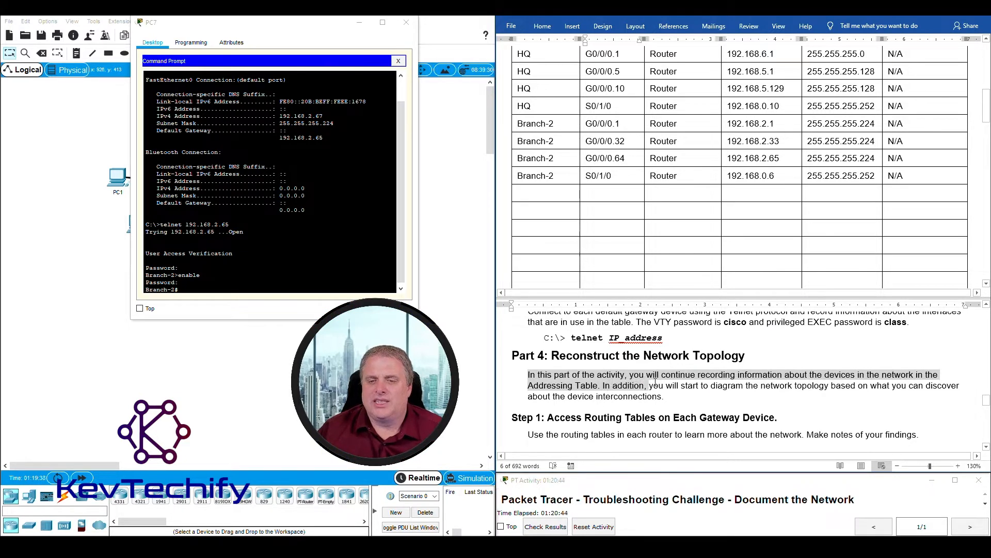
left_click_drag(717, 387, 793, 388)
left_click_drag(919, 389, 673, 403)
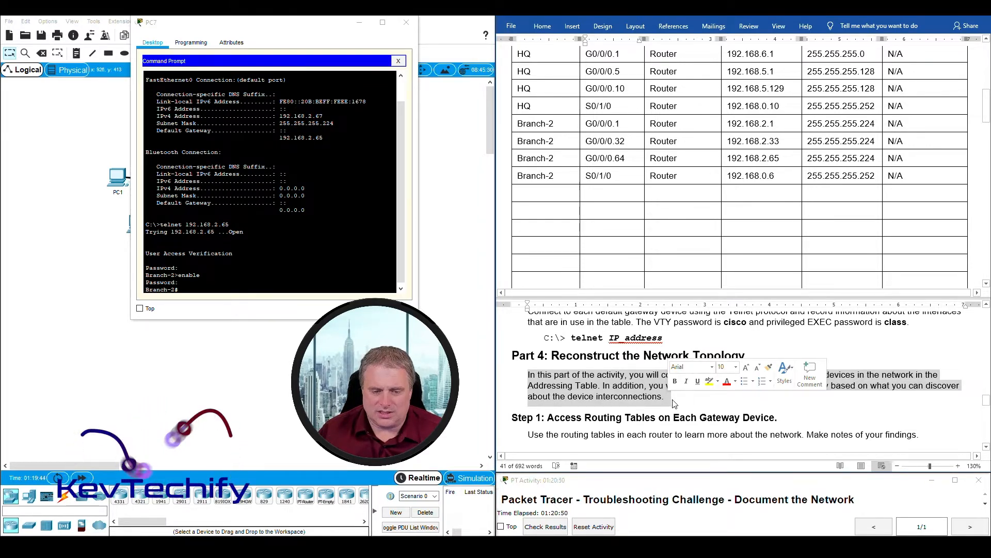
left_click(359, 24)
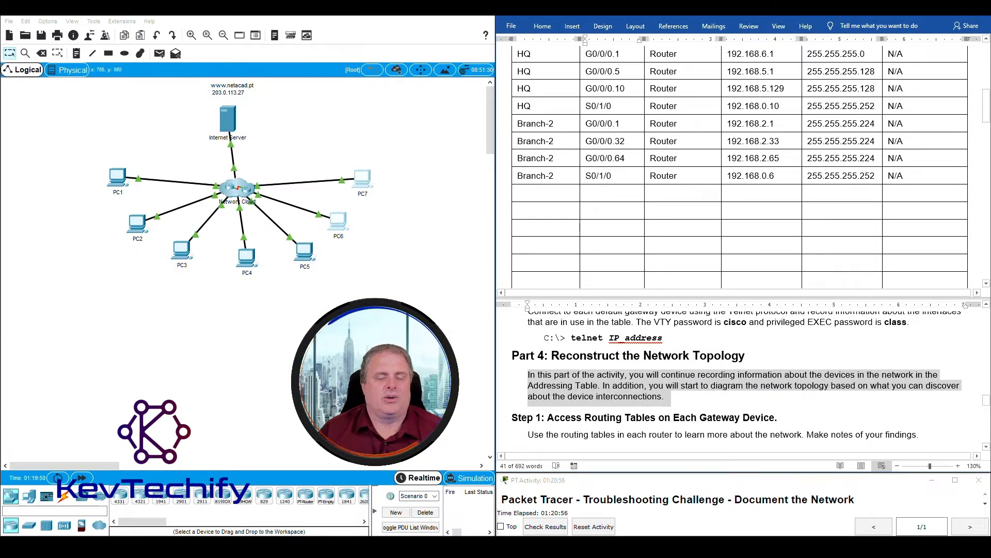
- Open PC1's command prompt, shift it left, and highlight the Branch-1 address 192.168.1.1
left_click(117, 176)
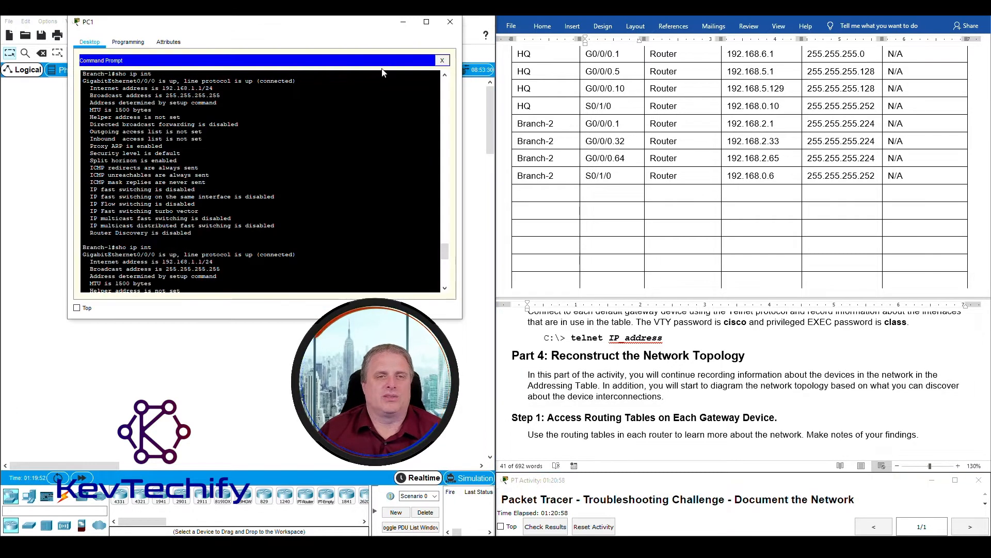
left_click_drag(361, 24, 312, 20)
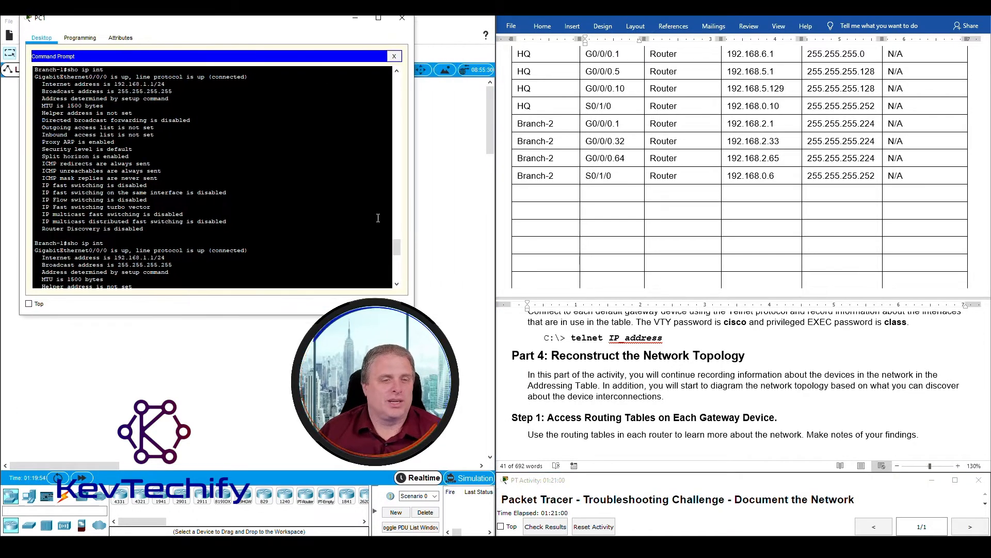
scroll(341, 243, "down", 15)
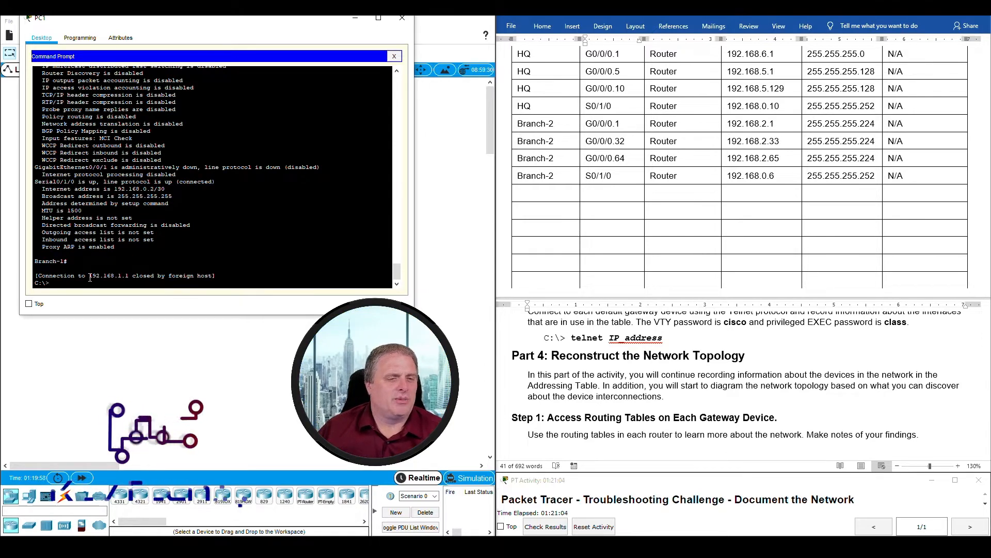
left_click_drag(89, 276, 130, 276)
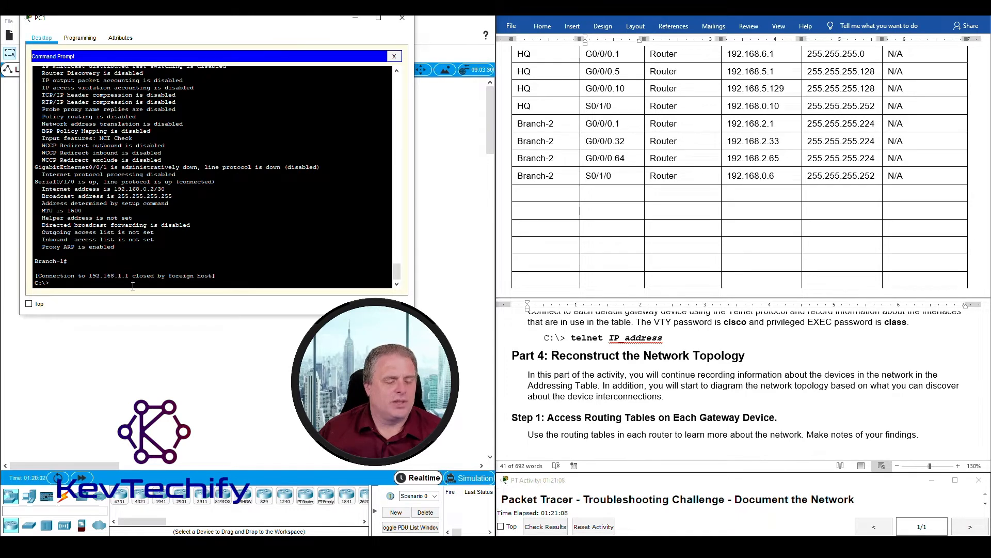
key("Return")
key("Return")
key("Return")
key("Return")
key("Return")
key("Return")
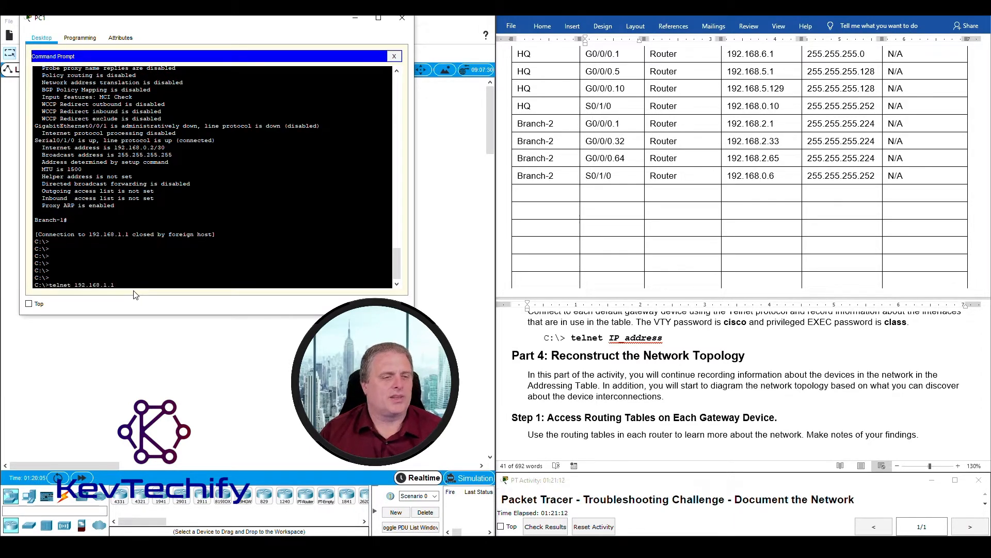
key("Return")
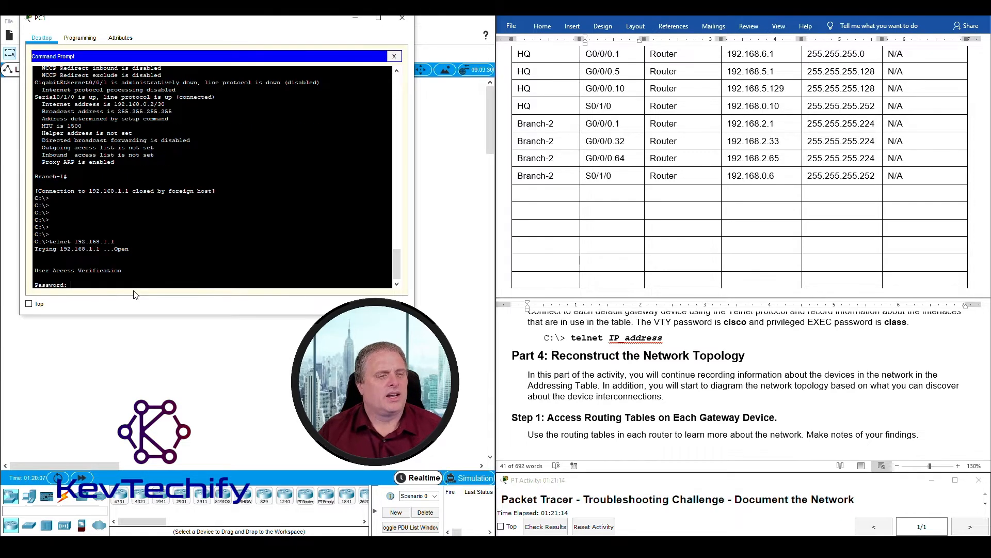
key("Return")
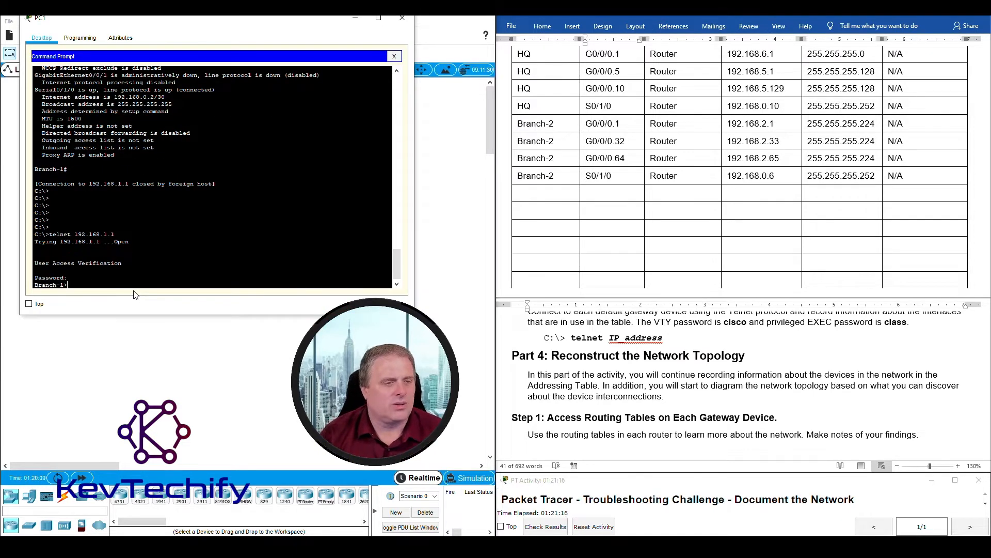
type("enable")
key("Return")
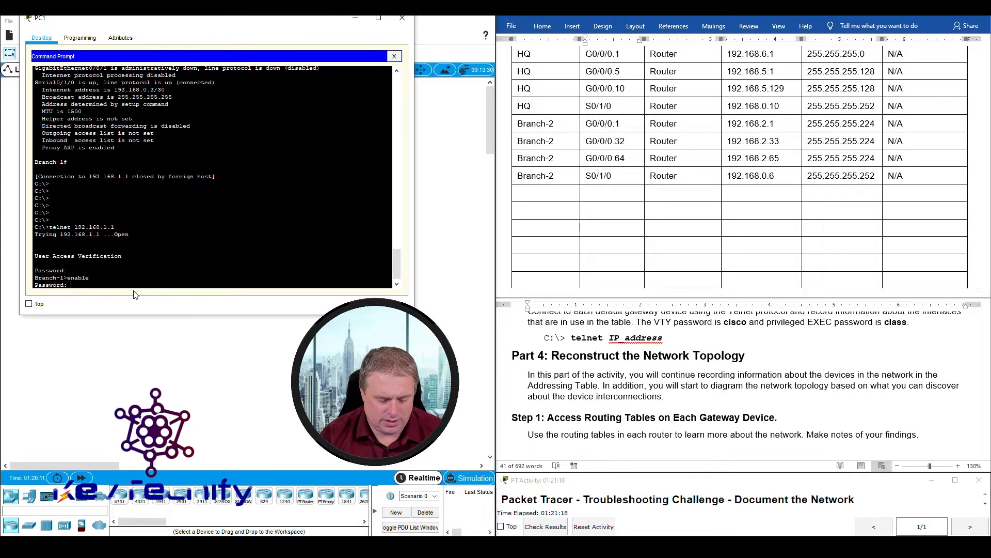
type("class")
key("Return")
key("Return")
key("Return")
key("Return")
key("Return")
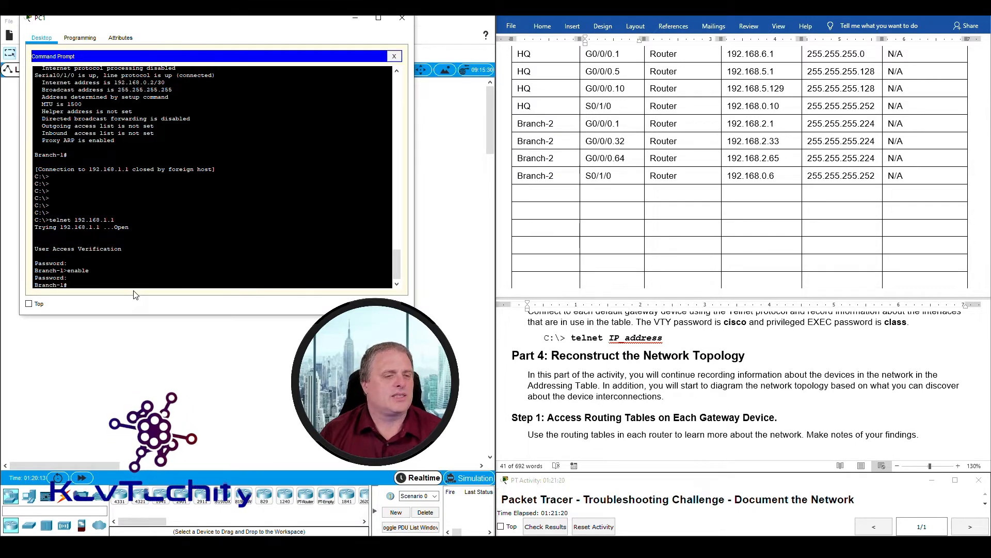
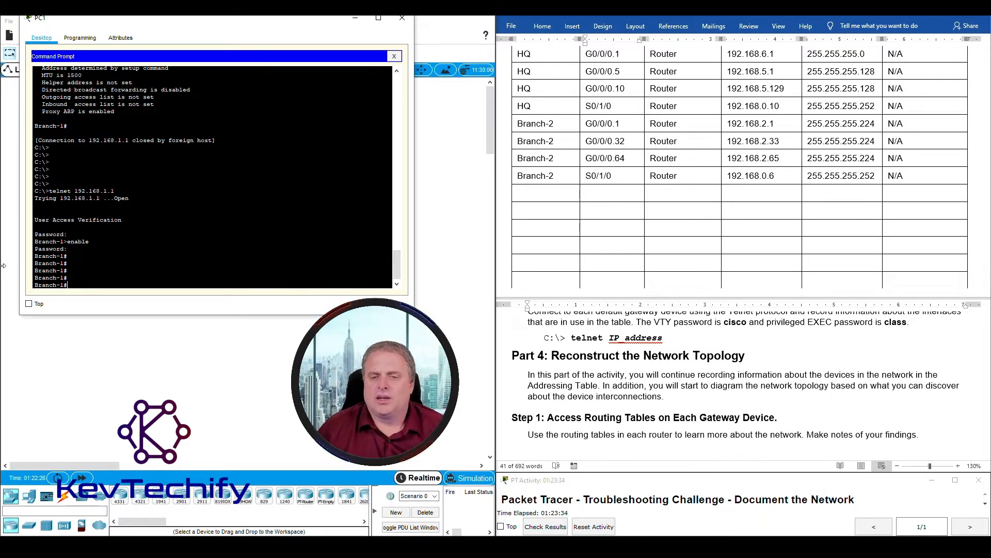
- Mark the Step 1 instruction, then run show ip route on Branch-1 from PC1's prompt
scroll(570, 363, "down", 2)
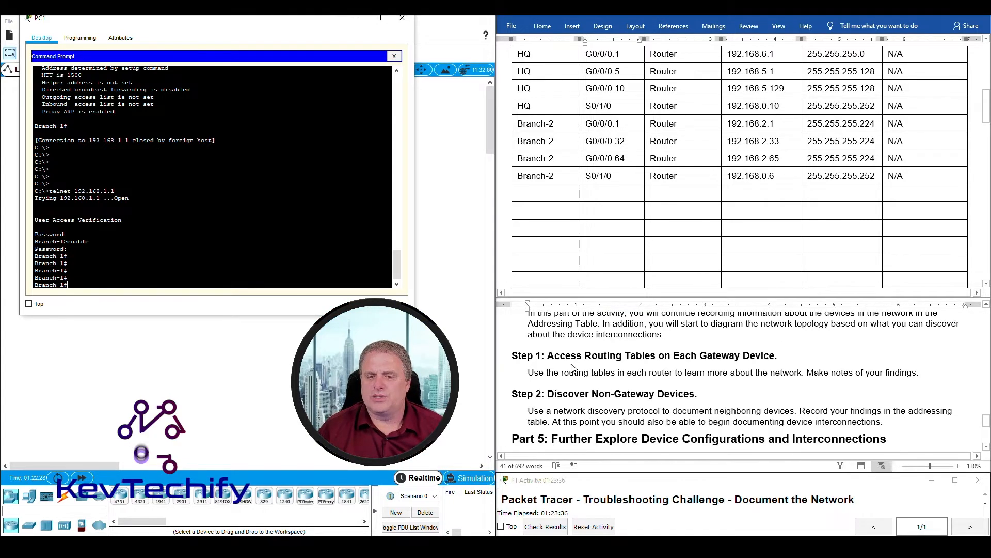
left_click_drag(528, 372, 784, 365)
left_click_drag(535, 372, 921, 371)
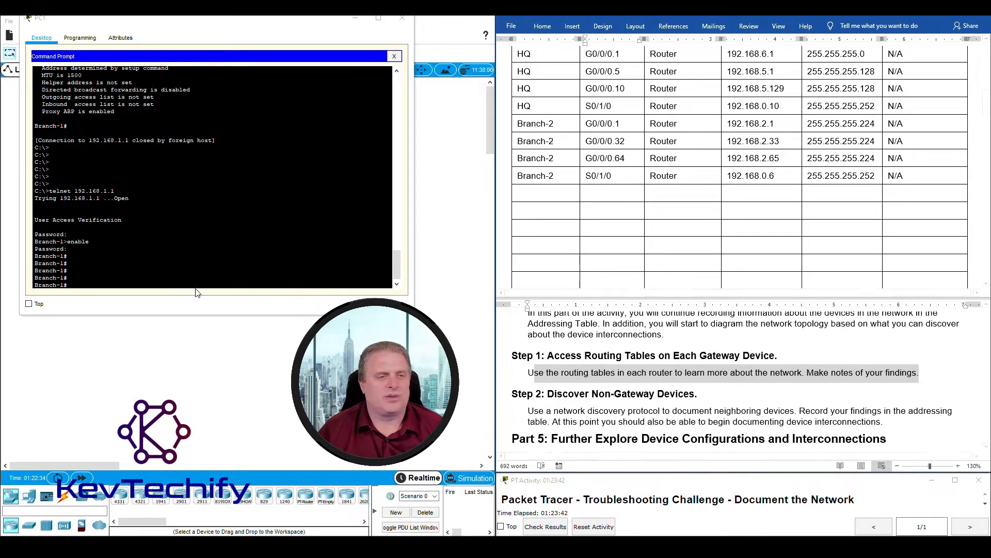
left_click(78, 285)
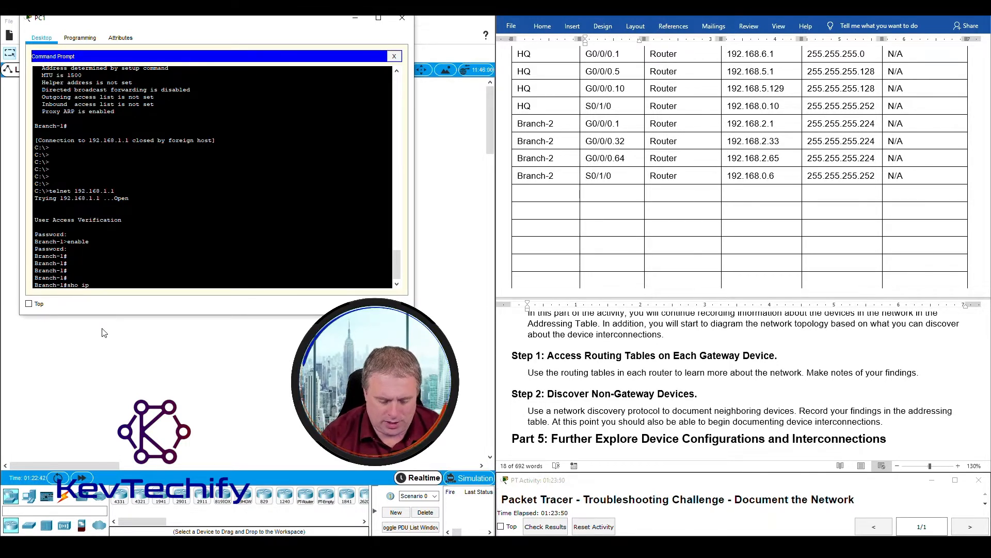
key("Return")
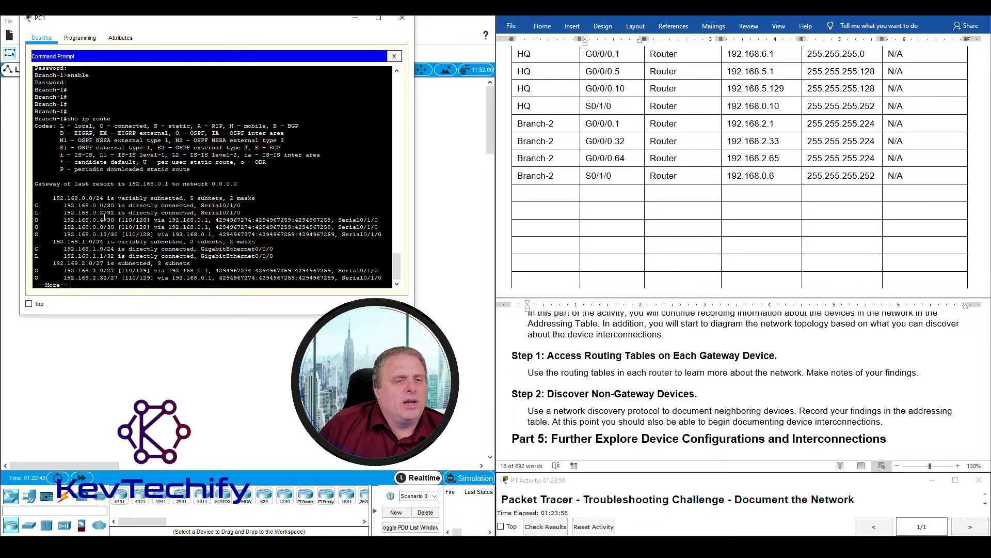
left_click_drag(202, 21, 246, 20)
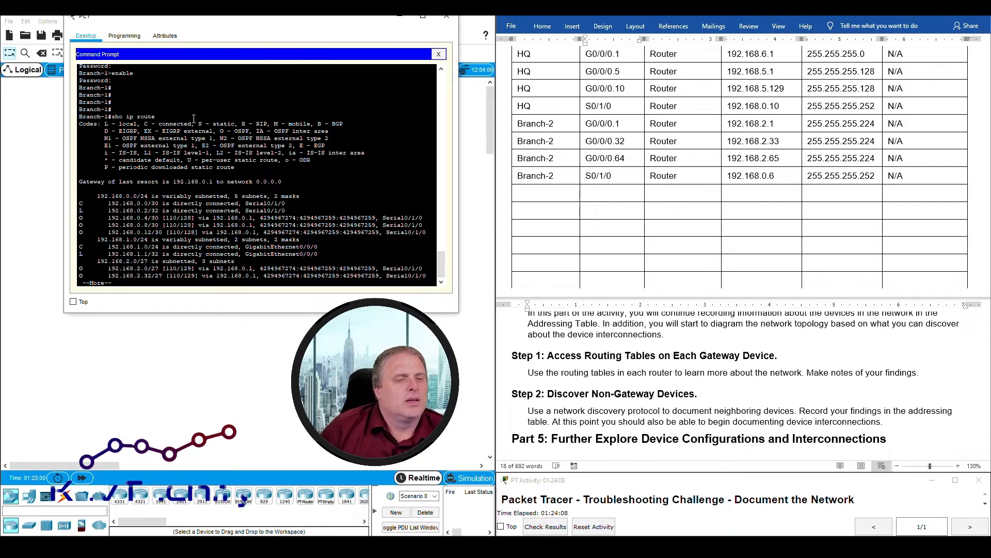
left_click_drag(81, 203, 295, 205)
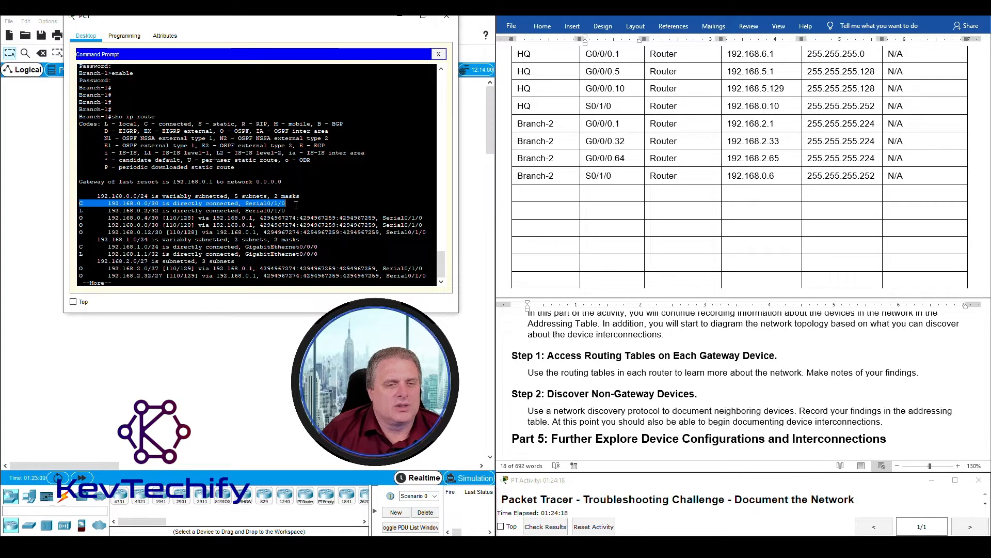
left_click(80, 248)
left_click_drag(80, 247, 308, 250)
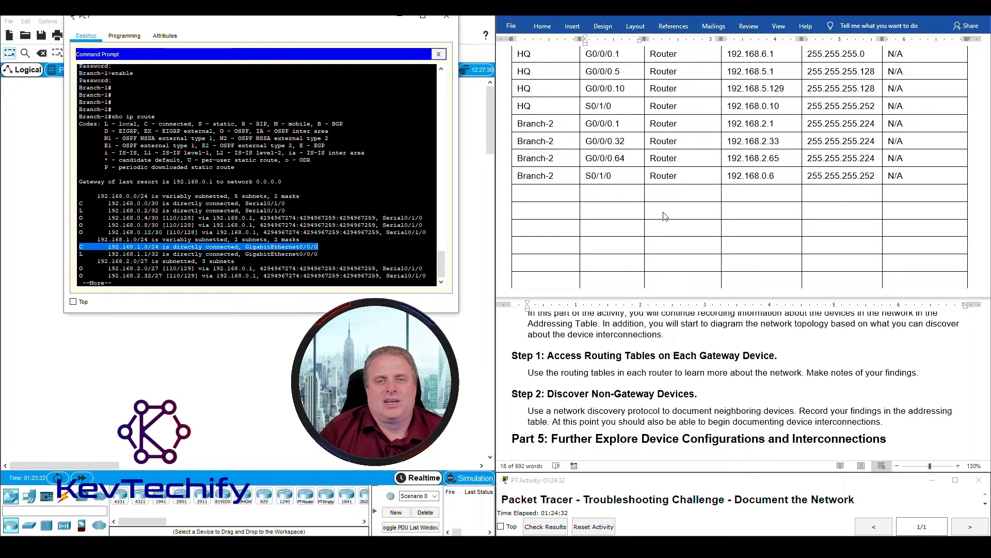
scroll(665, 216, "up", 4)
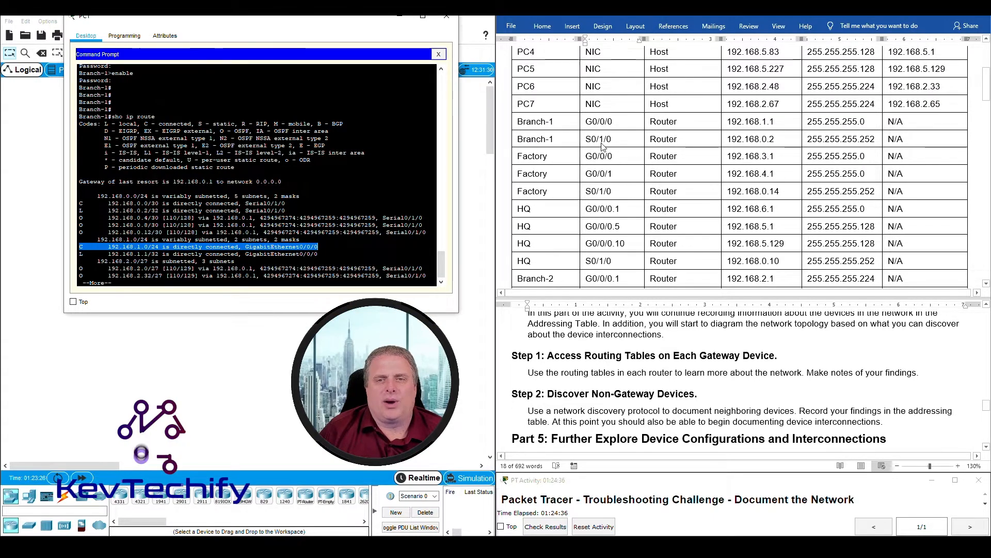
scroll(665, 217, "down", 1)
left_click(585, 265)
left_click_drag(519, 90, 734, 113)
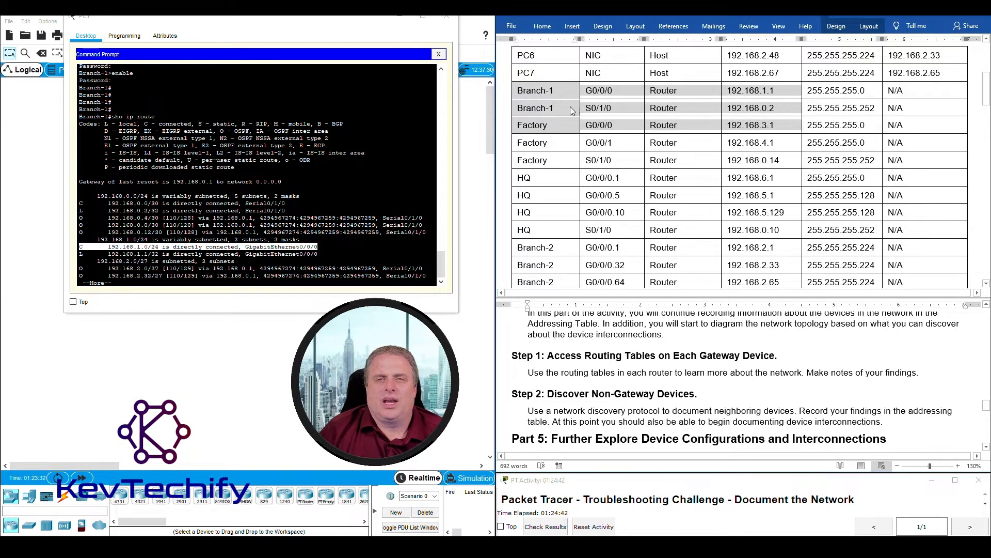
left_click(566, 92)
left_click_drag(721, 96, 708, 106)
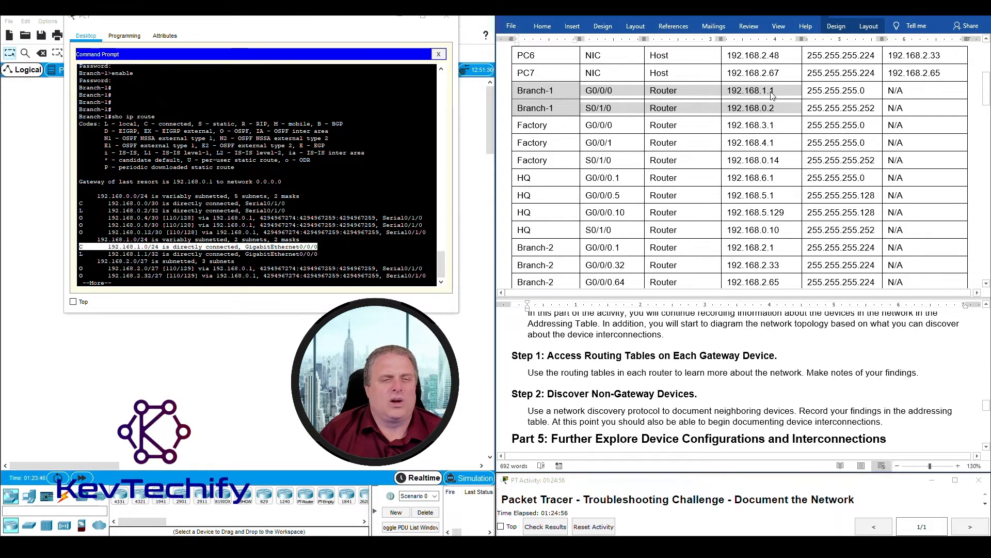
left_click(85, 241)
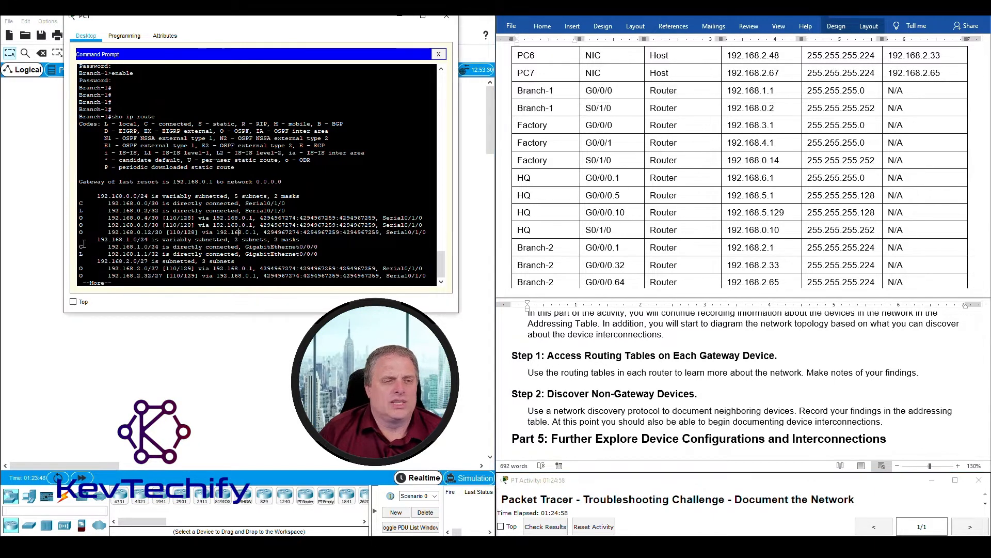
left_click_drag(162, 250, 325, 249)
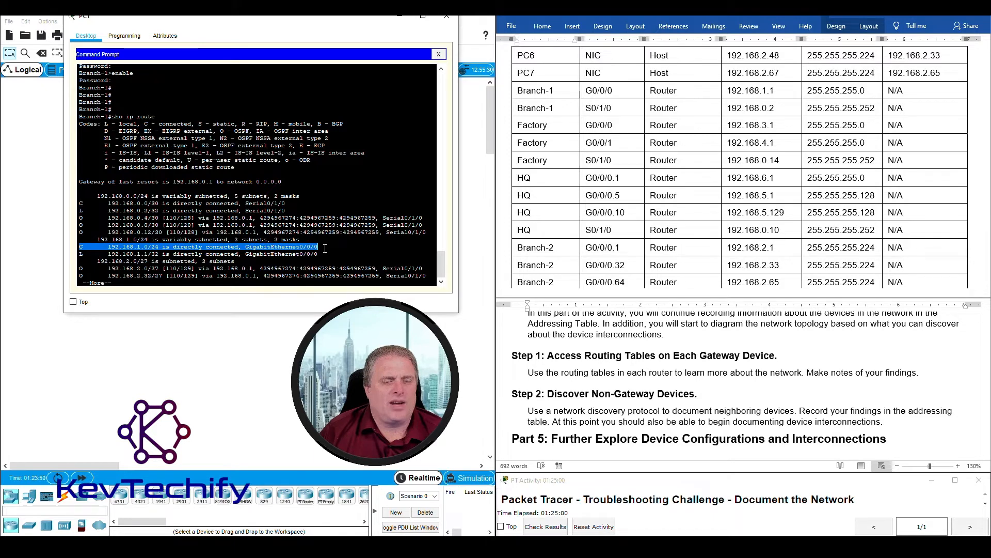
left_click(744, 16)
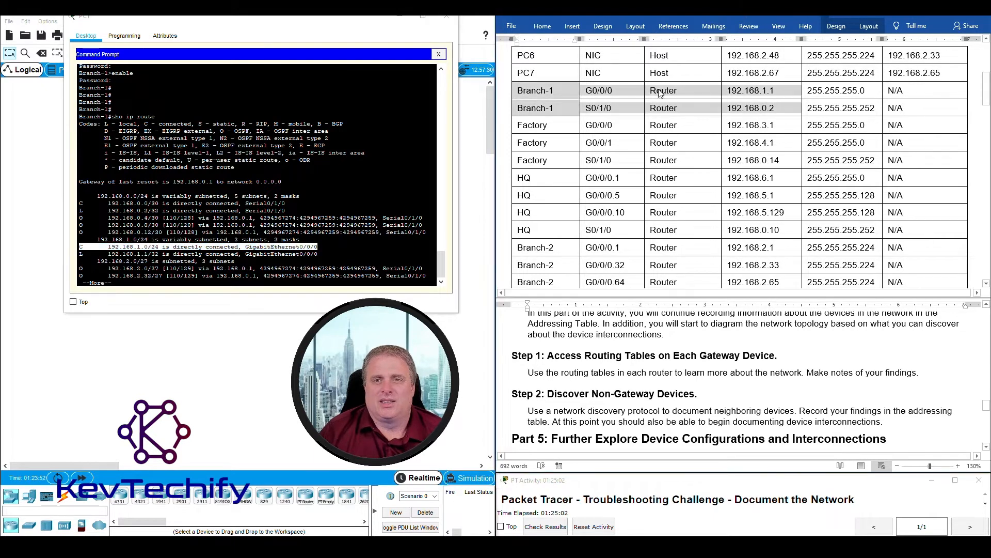
left_click(514, 90)
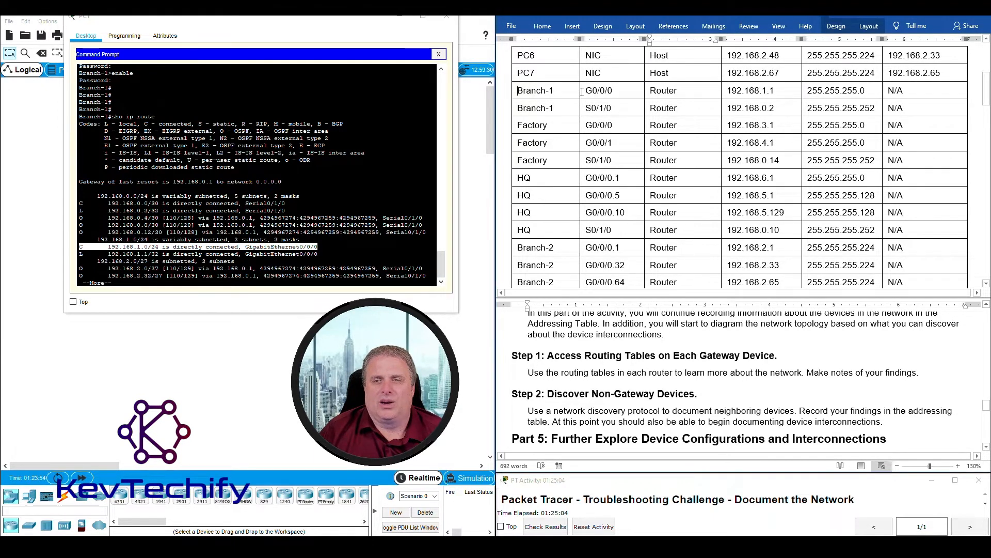
left_click_drag(534, 90, 764, 92)
scroll(635, 161, "up", 3)
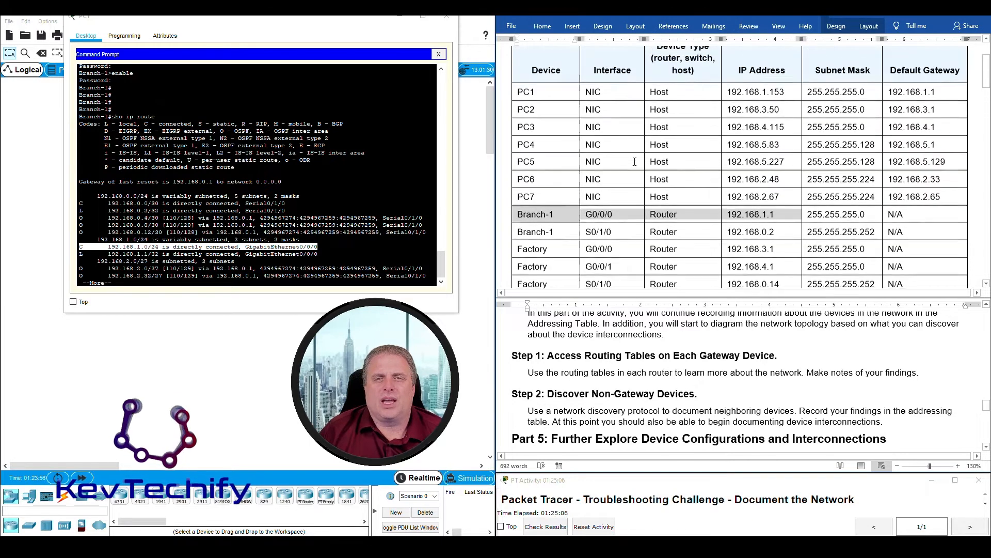
left_click_drag(519, 92, 826, 95)
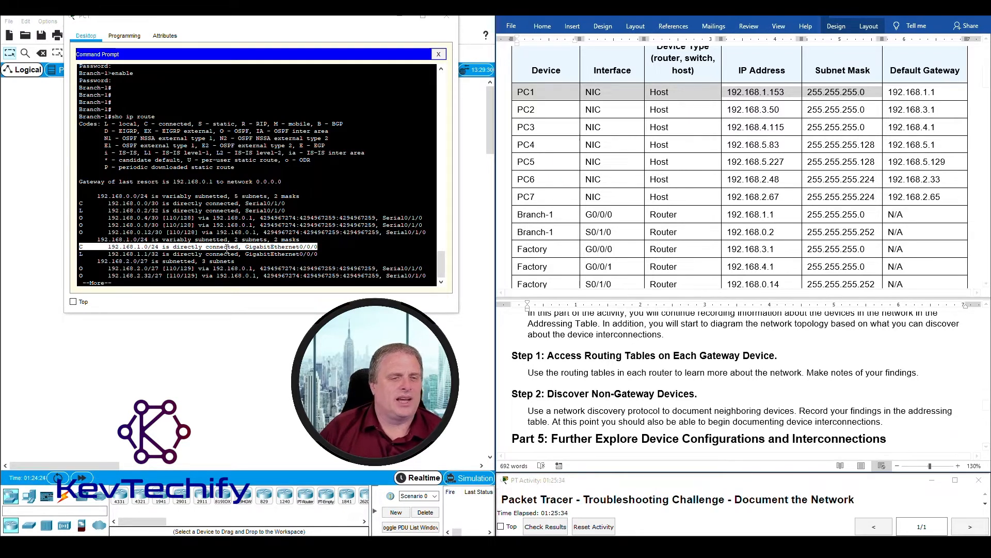
left_click(133, 253)
left_click_drag(80, 254, 148, 253)
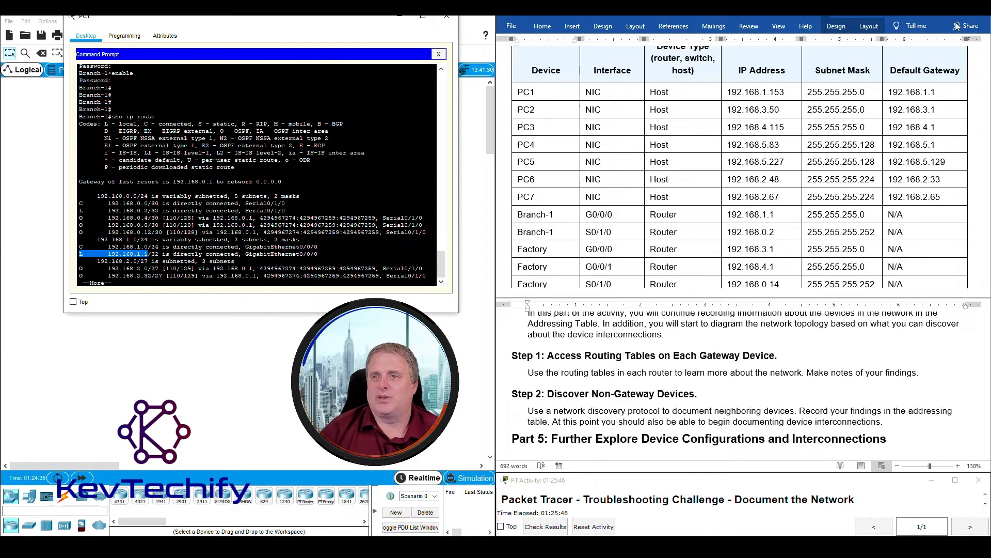
left_click(775, 94)
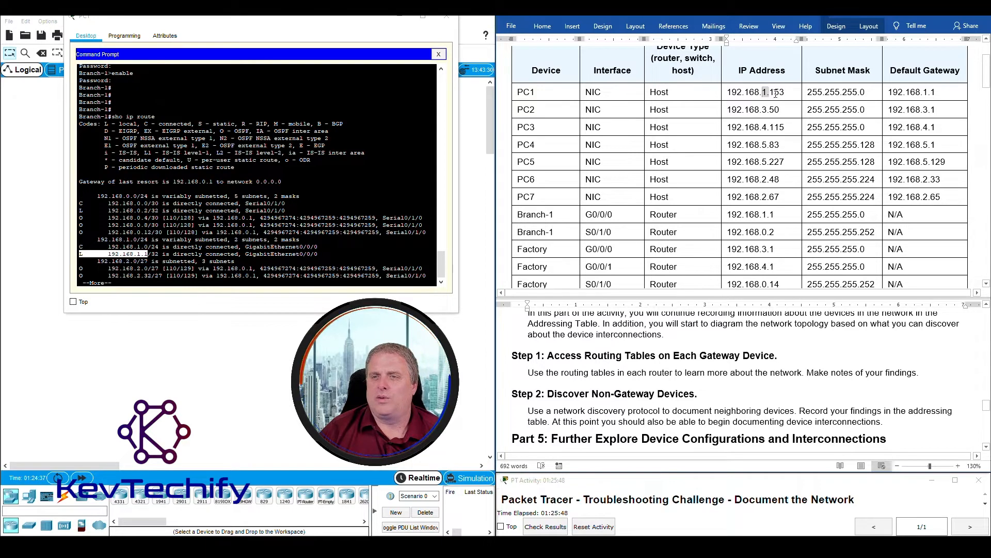
left_click_drag(783, 93, 782, 93)
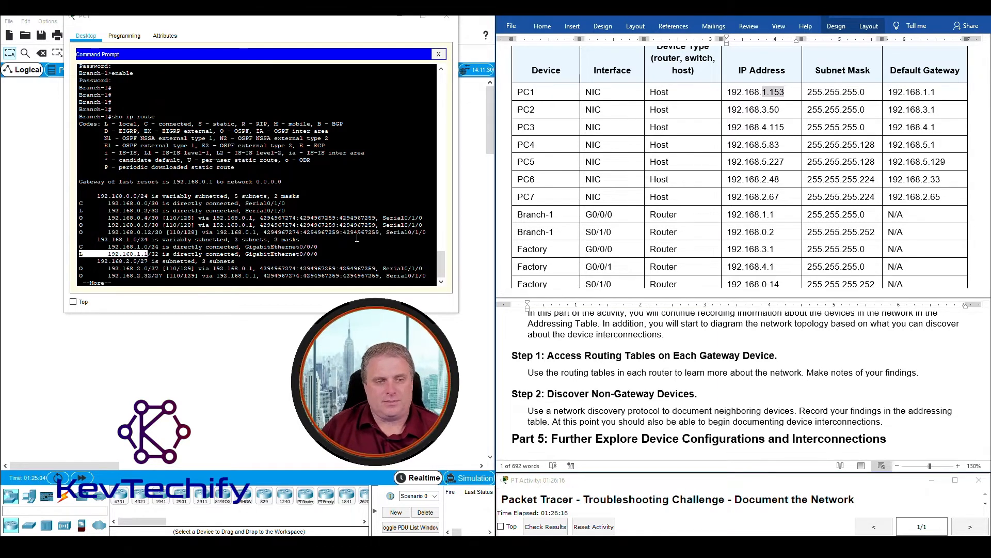
left_click(117, 243)
left_click_drag(81, 246, 316, 246)
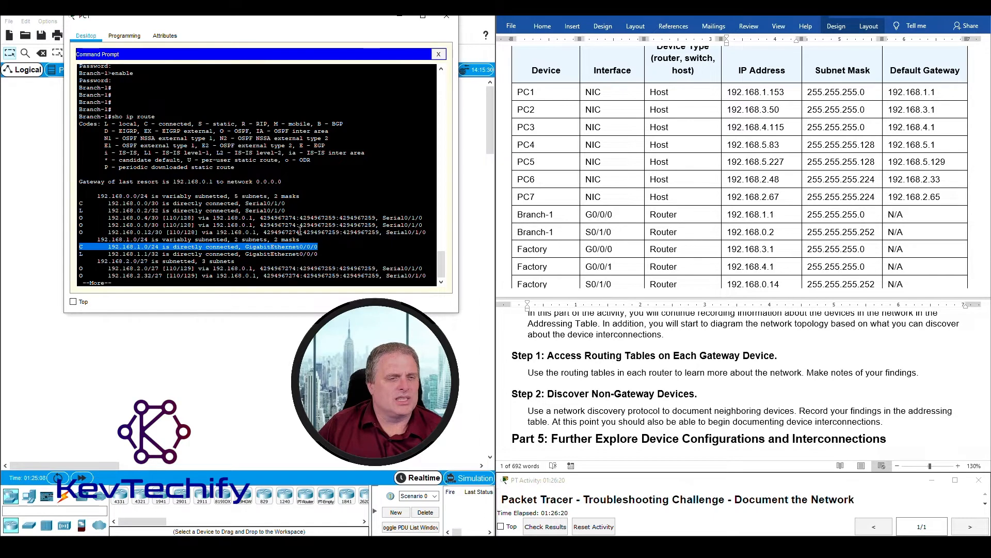
left_click(77, 205)
left_click_drag(81, 205, 292, 204)
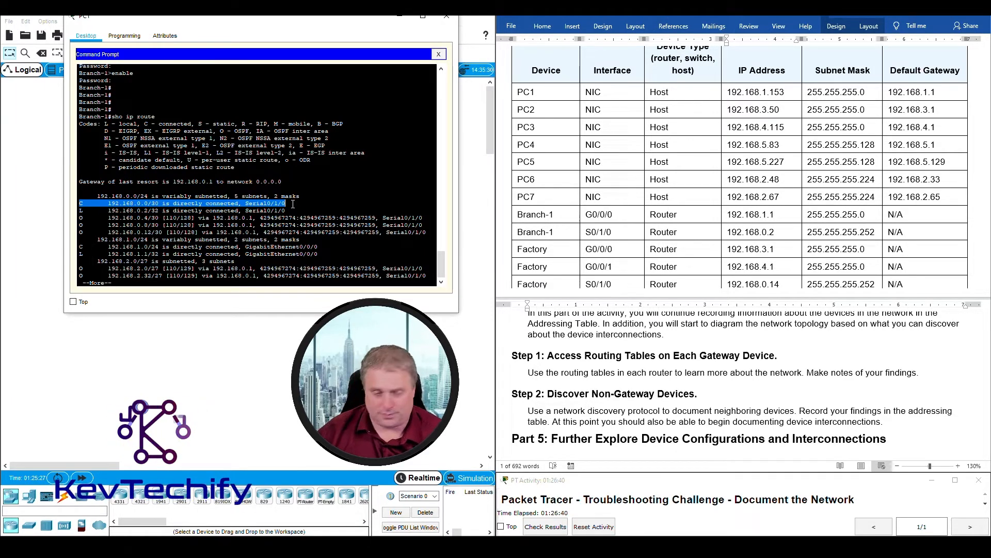
- Mark Branch-1's local 192.168.0.2 on Serial0/1/0 and connected 192.168.1.0/24, then list remaining routes
left_click(109, 211)
left_click_drag(126, 211, 149, 211)
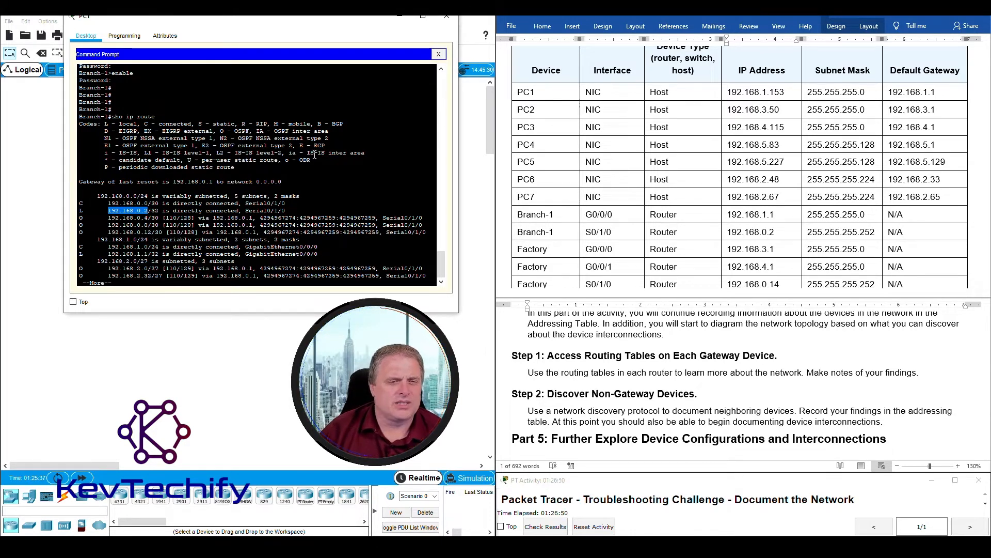
left_click_drag(246, 211, 287, 210)
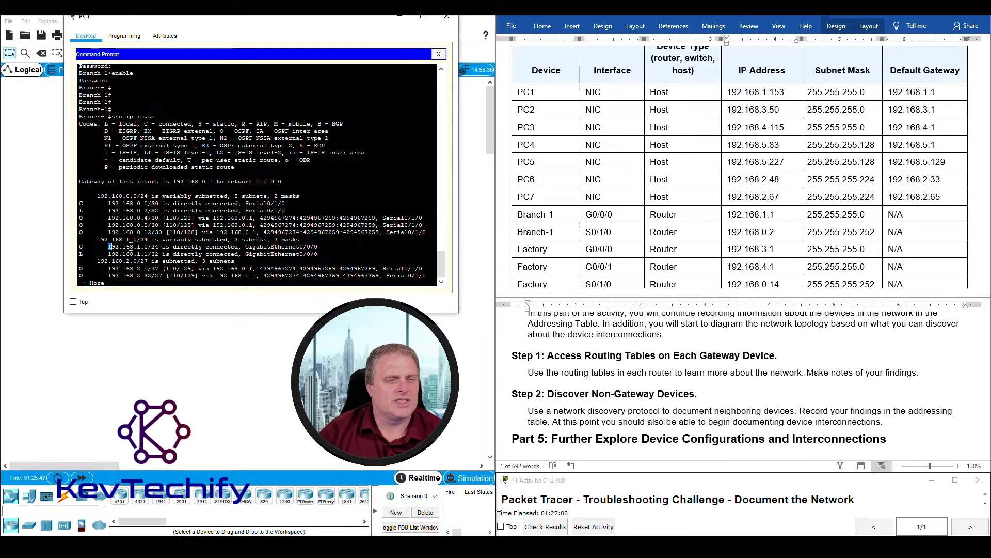
left_click_drag(110, 246, 300, 250)
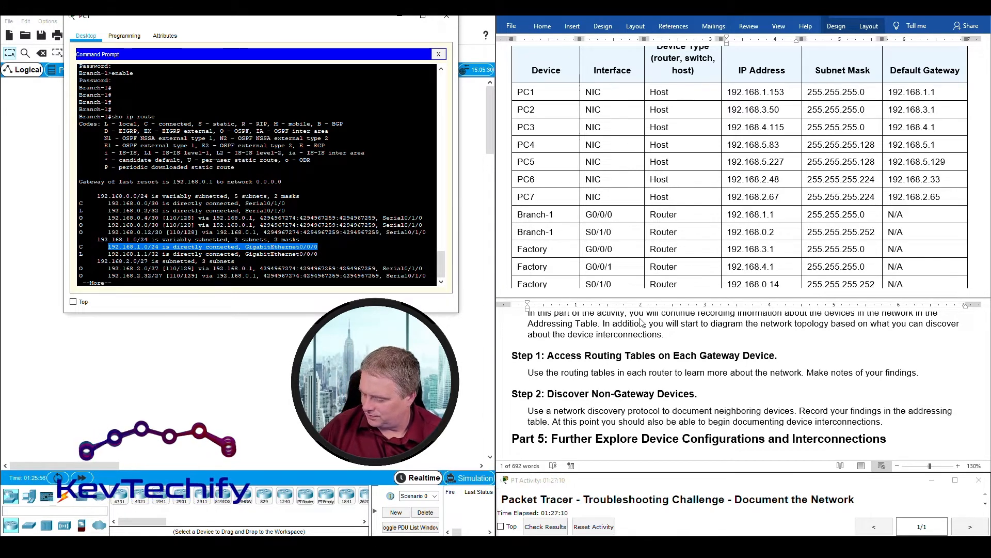
left_click(405, 253)
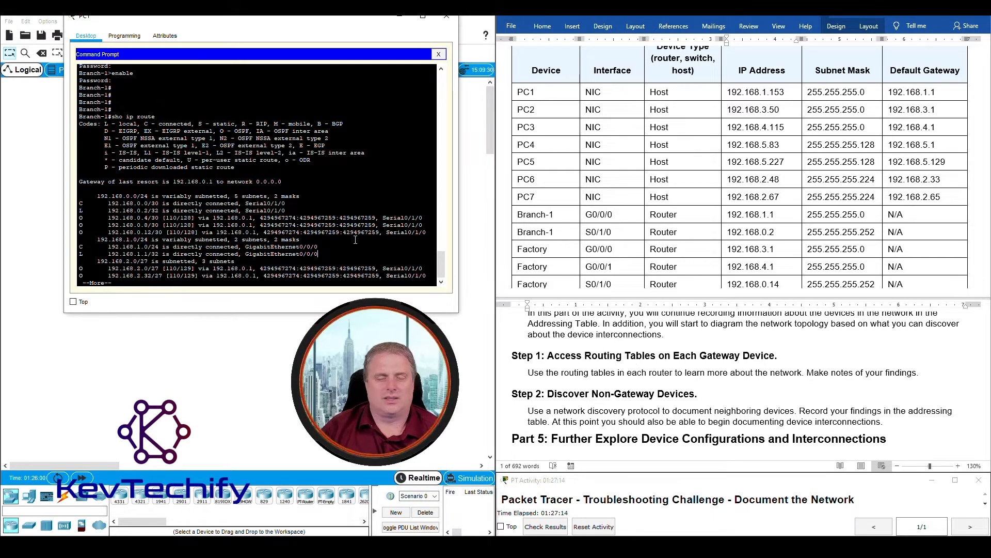
key("space")
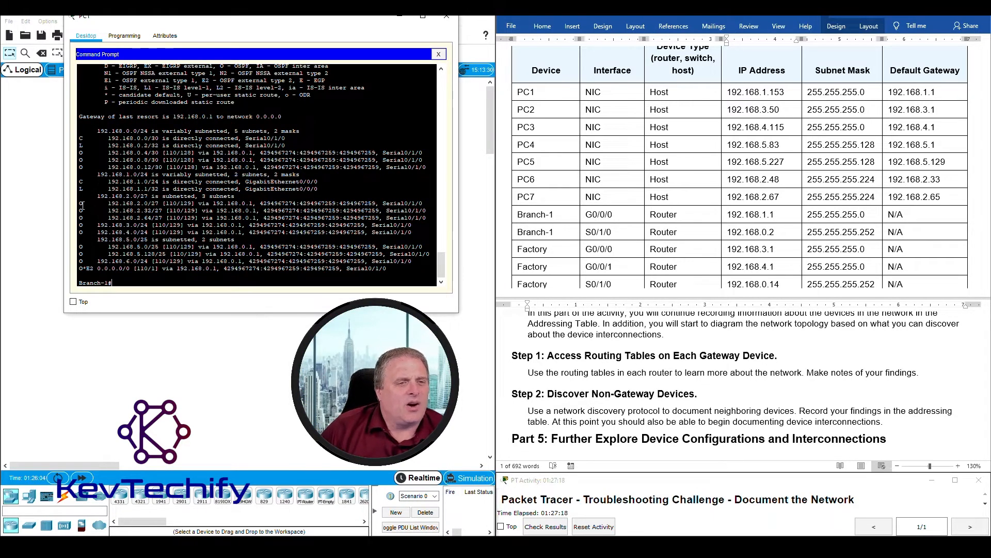
- Mark Branch-1's OSPF-learned serial routes, the 192.168.0.4/30 and 0.8/30 routes, and 192.168.4.0
left_click_drag(81, 202, 372, 262)
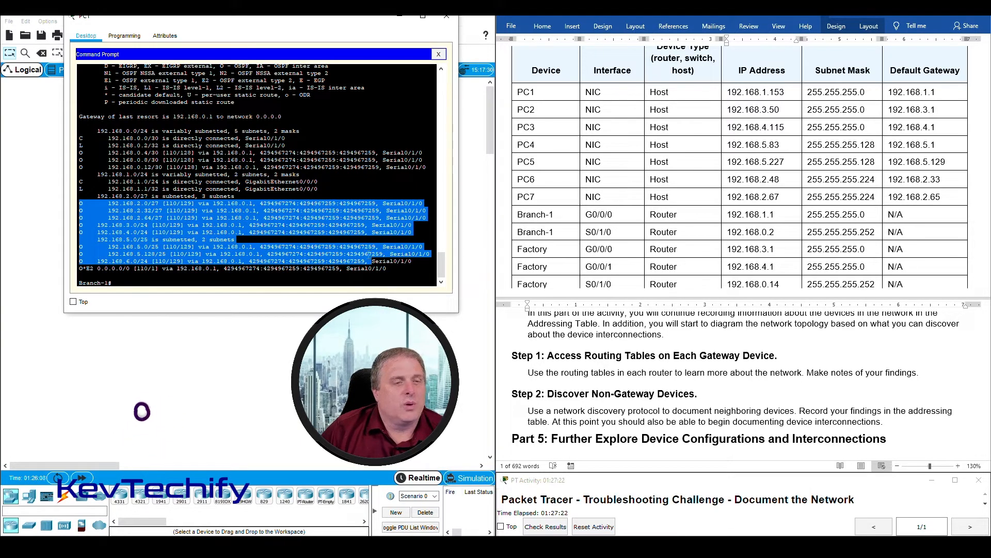
left_click_drag(80, 153, 373, 175)
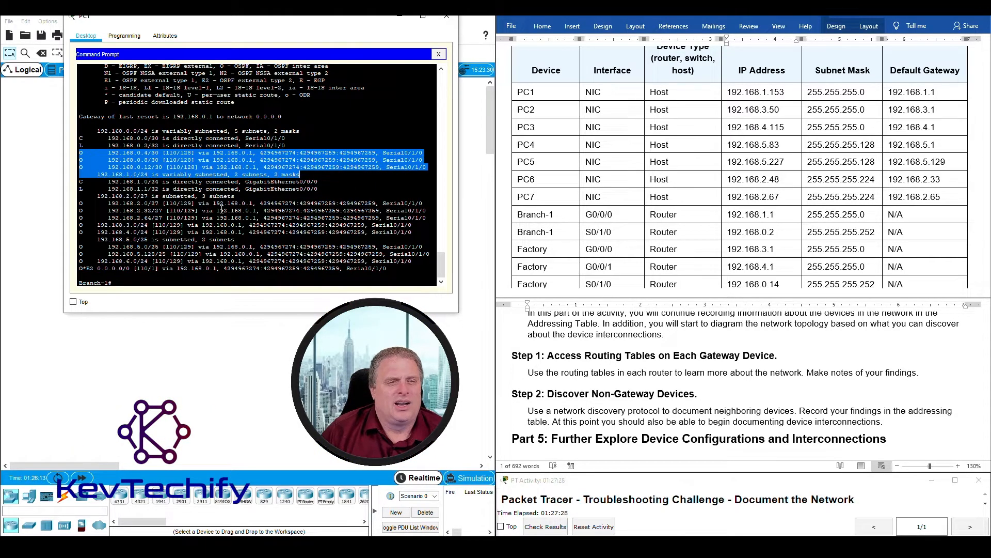
left_click(115, 160)
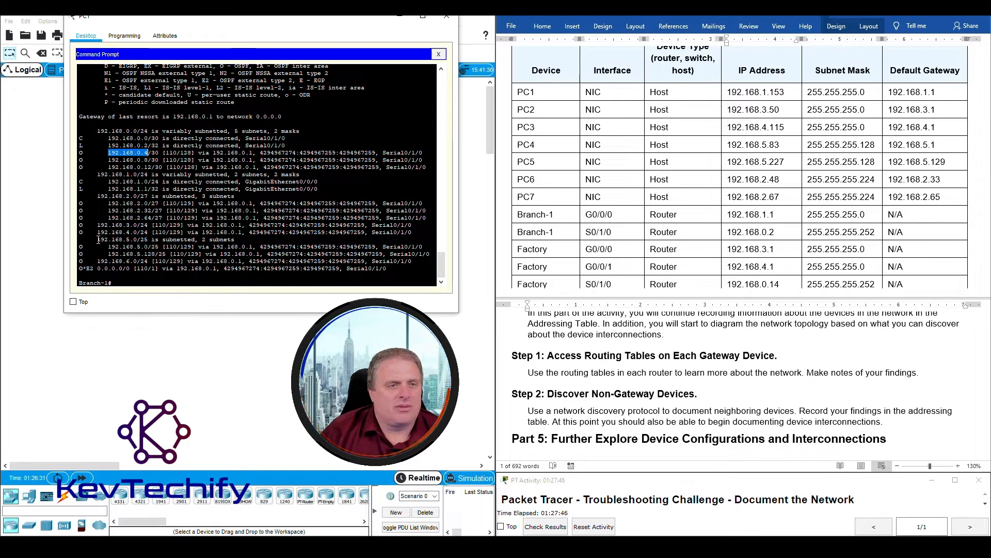
left_click_drag(98, 232, 142, 233)
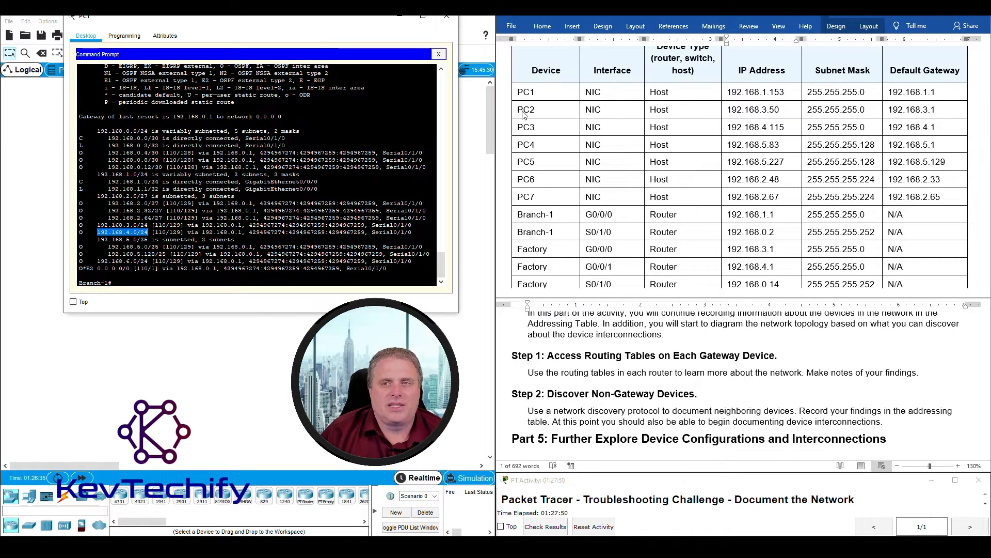
- Compare against the PC3 and PC4 addressing-table rows and the Step 1 routing-table instruction
left_click(541, 133)
mouse_move(541, 133)
left_mouse_down()
mouse_move(793, 138)
mouse_move(795, 129)
mouse_move(934, 127)
mouse_move(610, 141)
mouse_move(532, 122)
left_mouse_up()
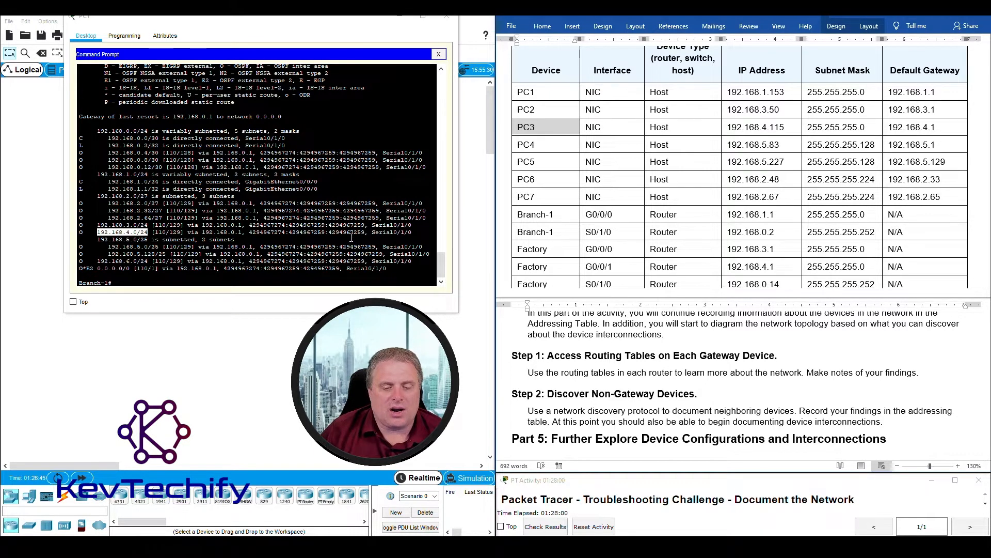
left_click(270, 280)
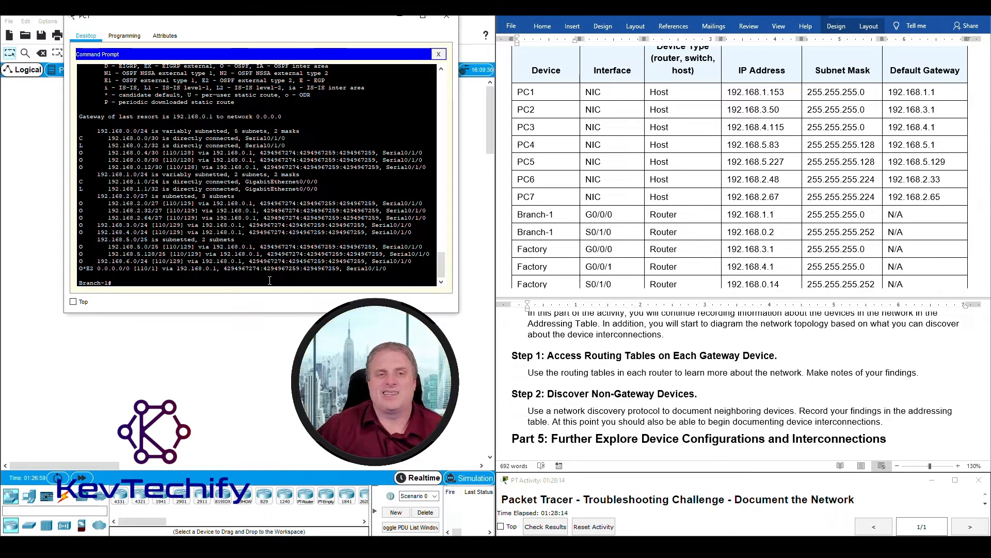
triple_click(649, 373)
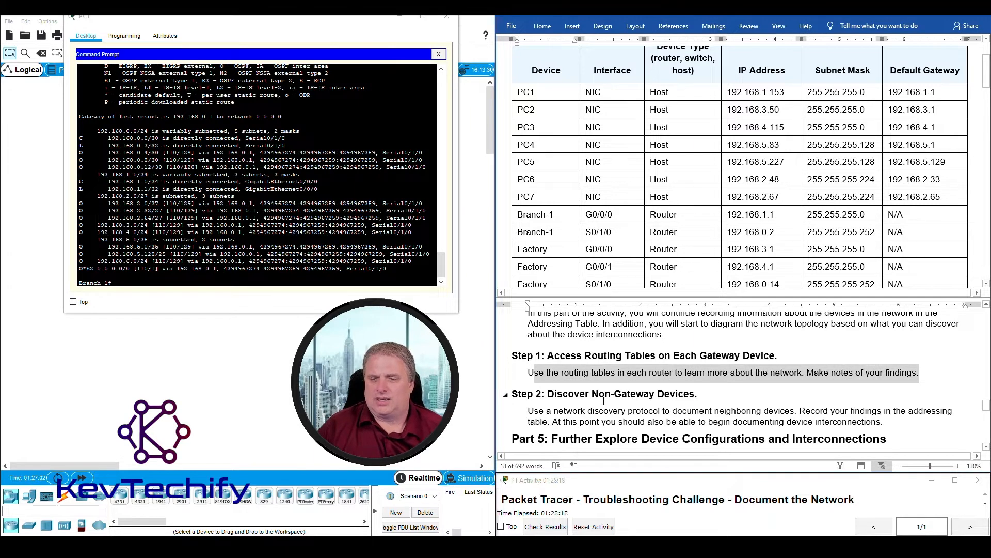
- Highlight the Step 1 instruction, Branch-1's connected serial routes and the gateway of last resort
left_click(529, 412)
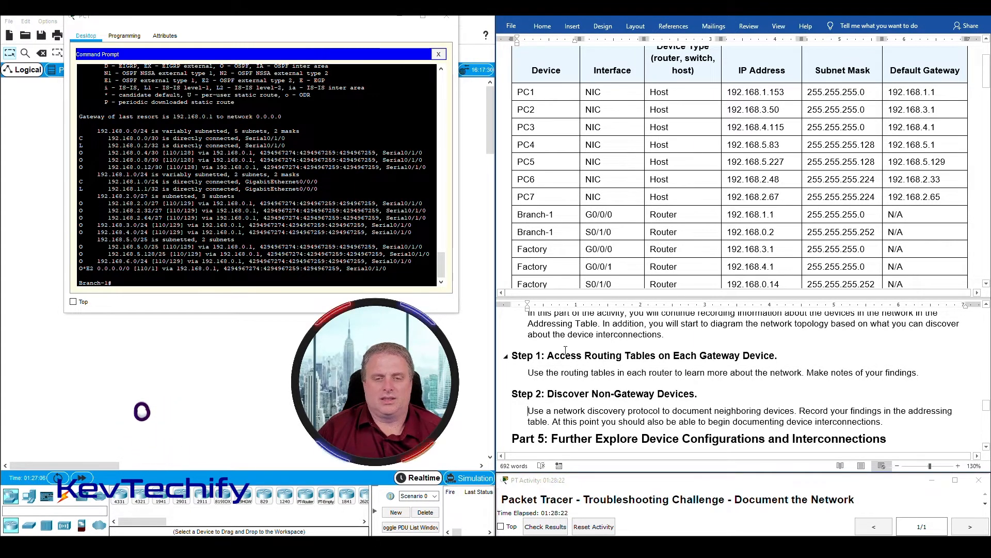
left_click_drag(528, 372, 917, 371)
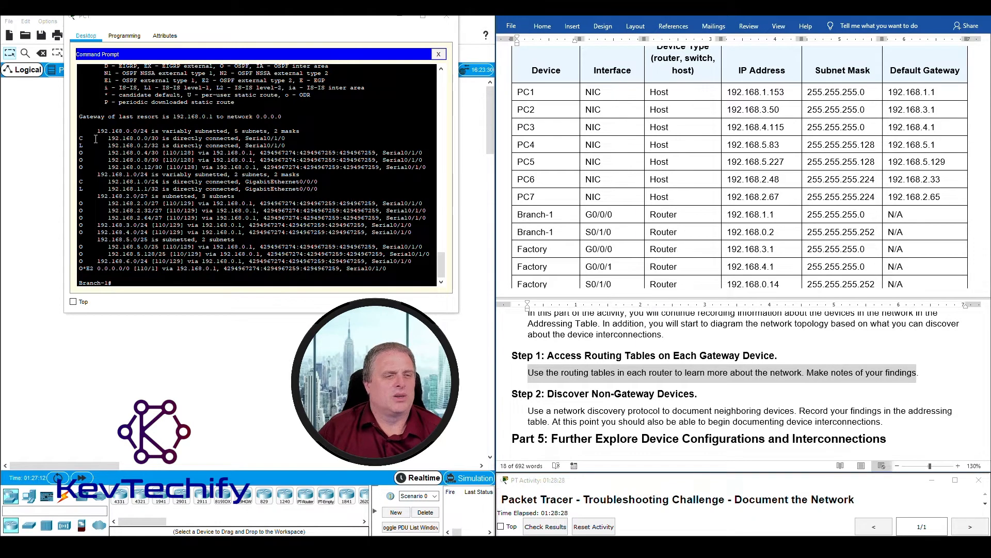
left_click_drag(80, 138, 342, 145)
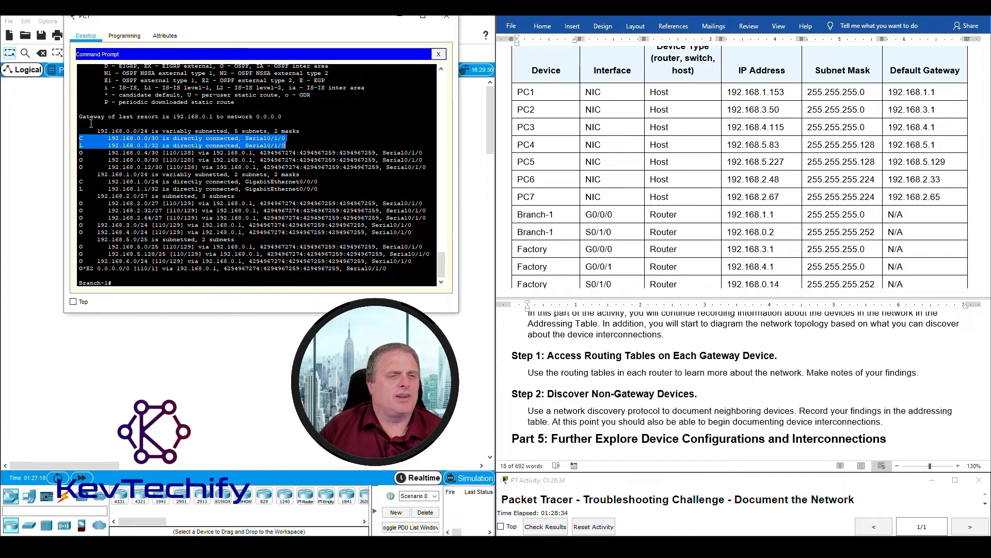
left_click_drag(79, 116, 282, 117)
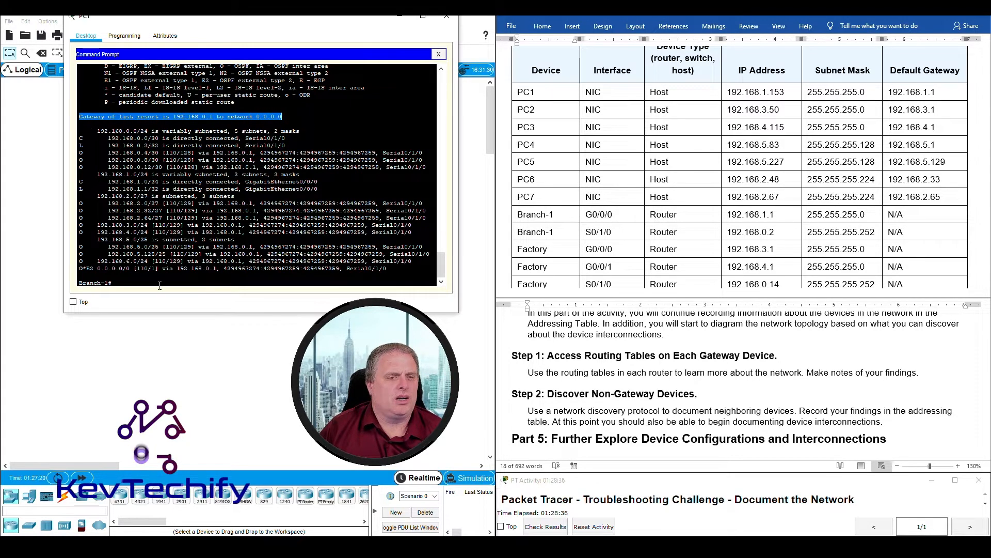
- Trace the O* default route out Serial0/1/0, then close PC1's terminal and open PC2's prompt
left_click_drag(80, 268, 86, 269)
left_click(84, 268)
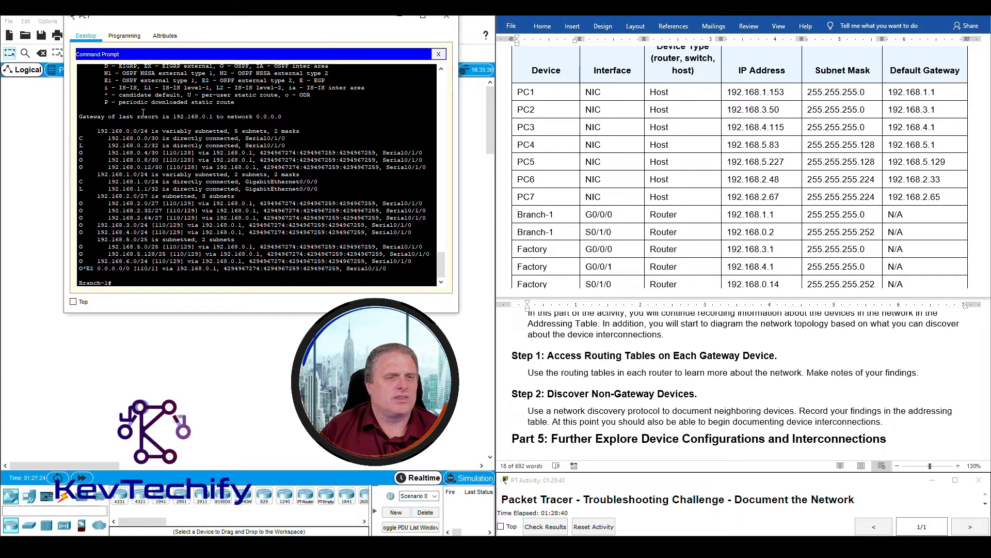
left_click_drag(123, 95, 180, 95)
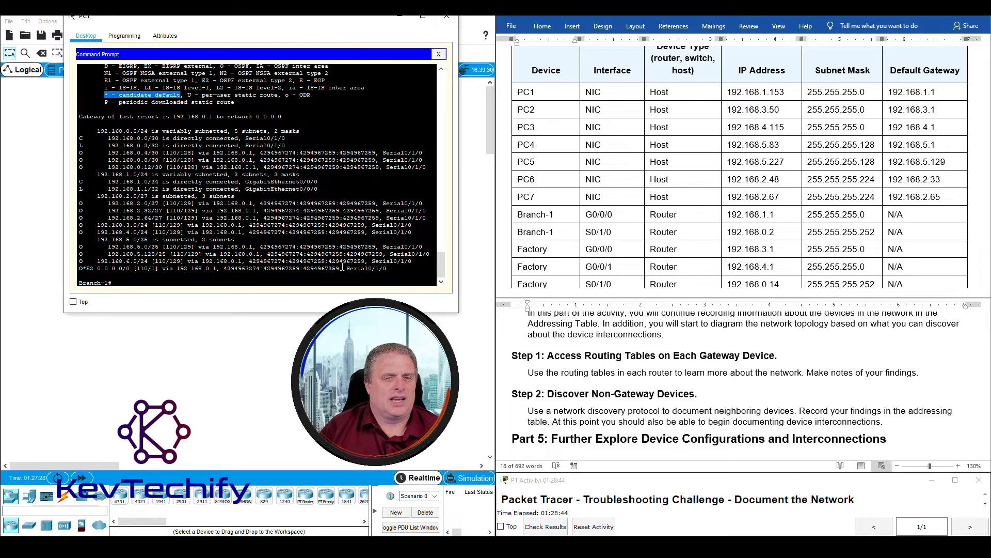
left_click_drag(347, 268, 387, 269)
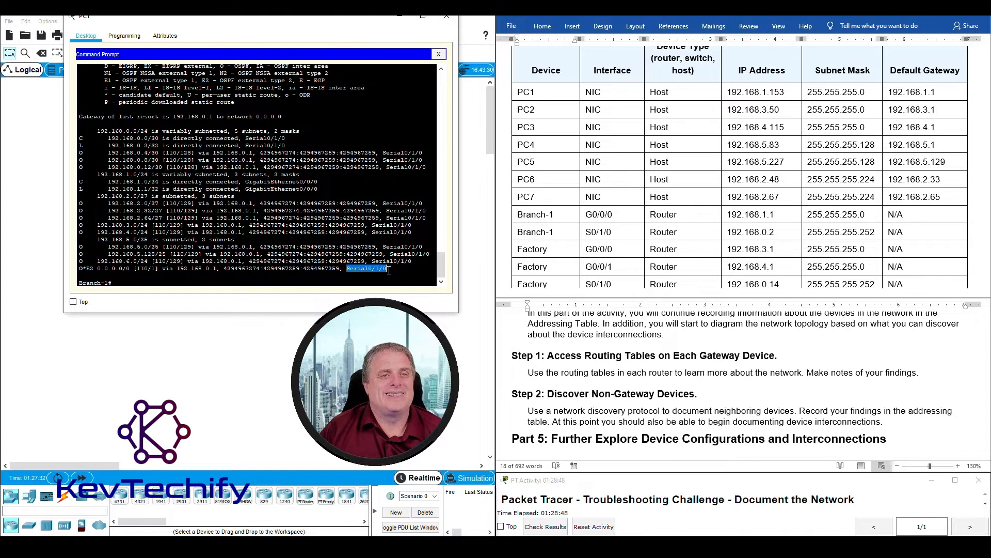
left_click(401, 19)
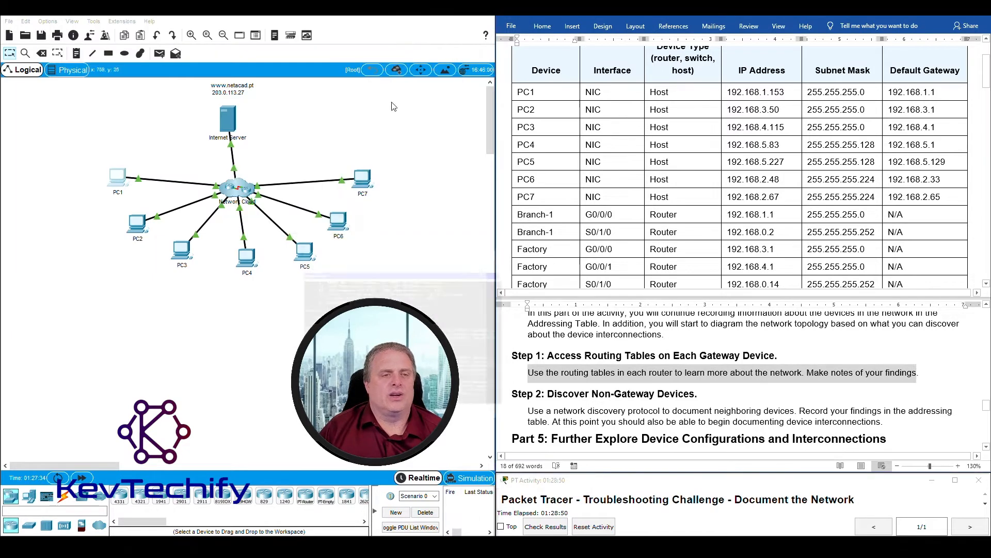
left_click(137, 226)
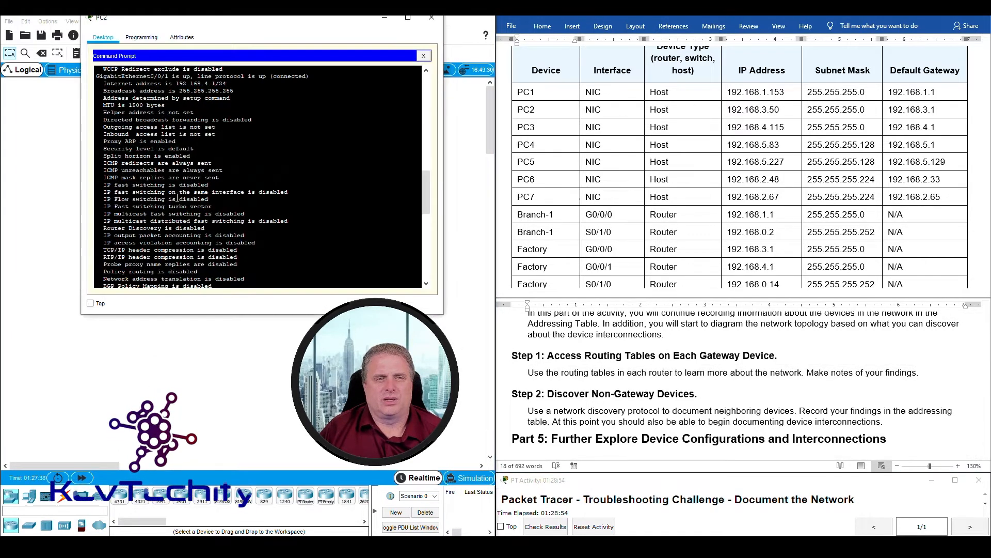
- From PC2, telnet to Factory at 192.168.3.1, enable, and run sho ip route
scroll(233, 222, "down", 5)
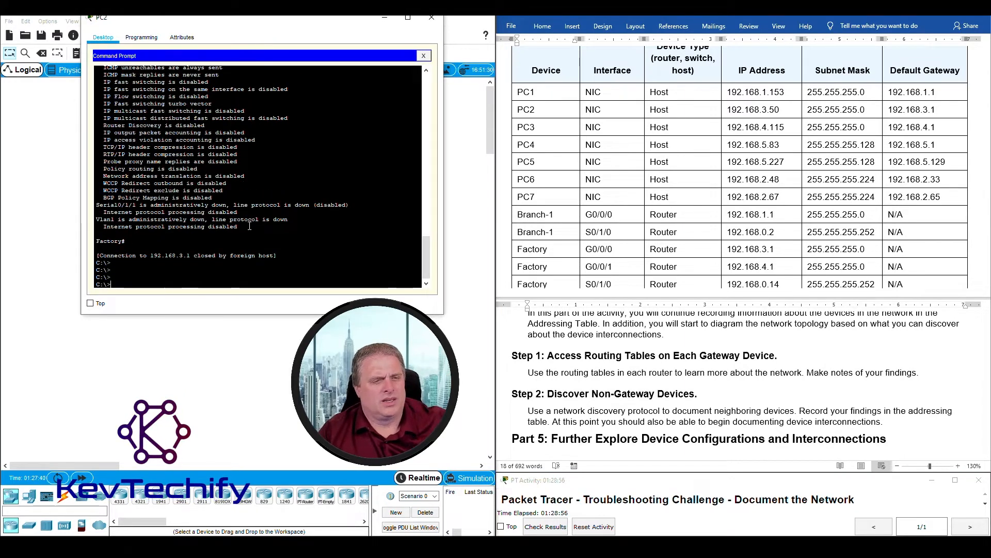
key("Return")
key("Return")
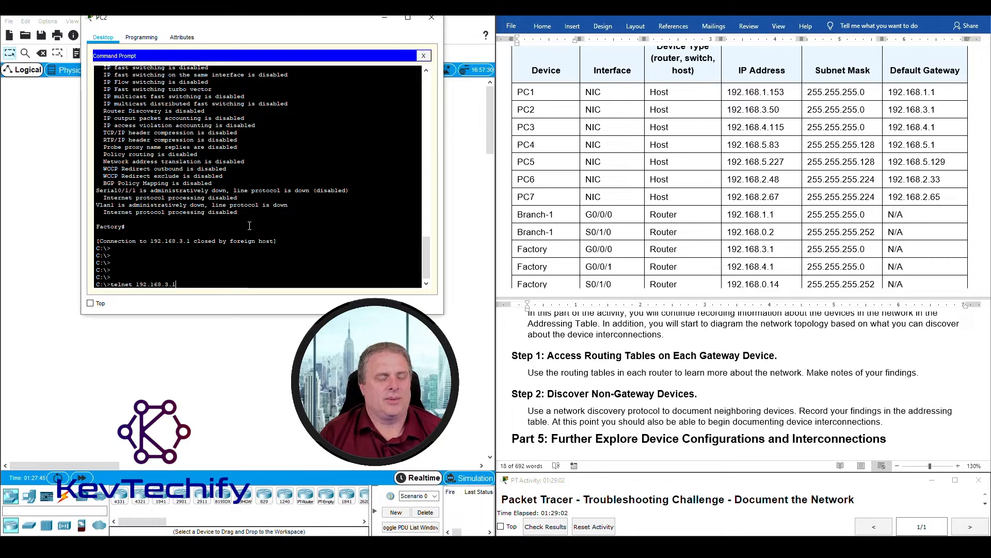
key("Return")
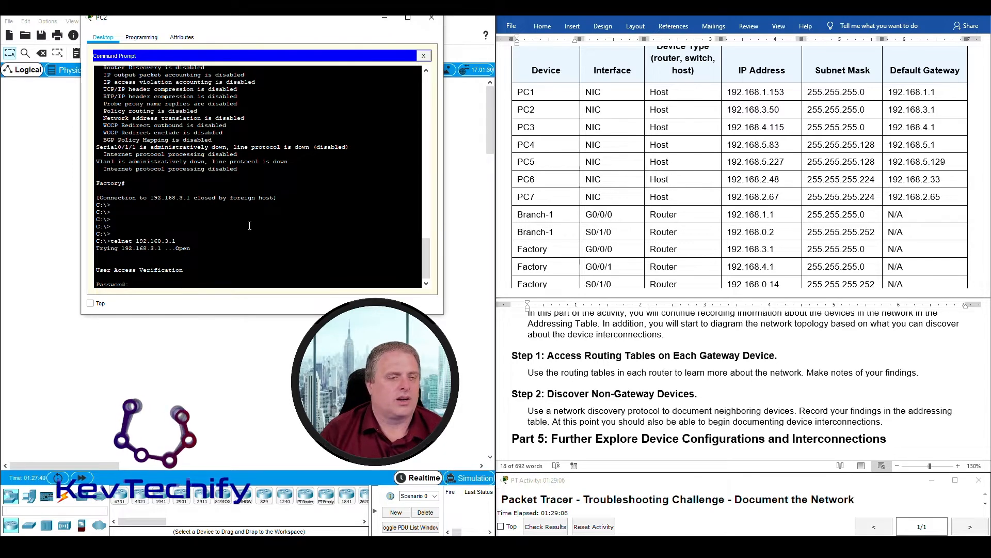
key("Return")
type("en")
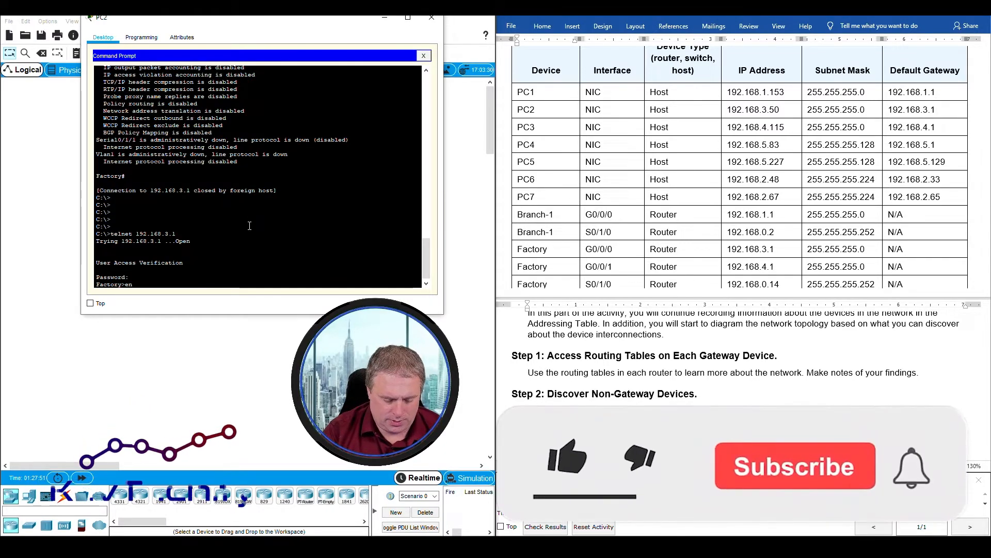
type("able")
key("Return")
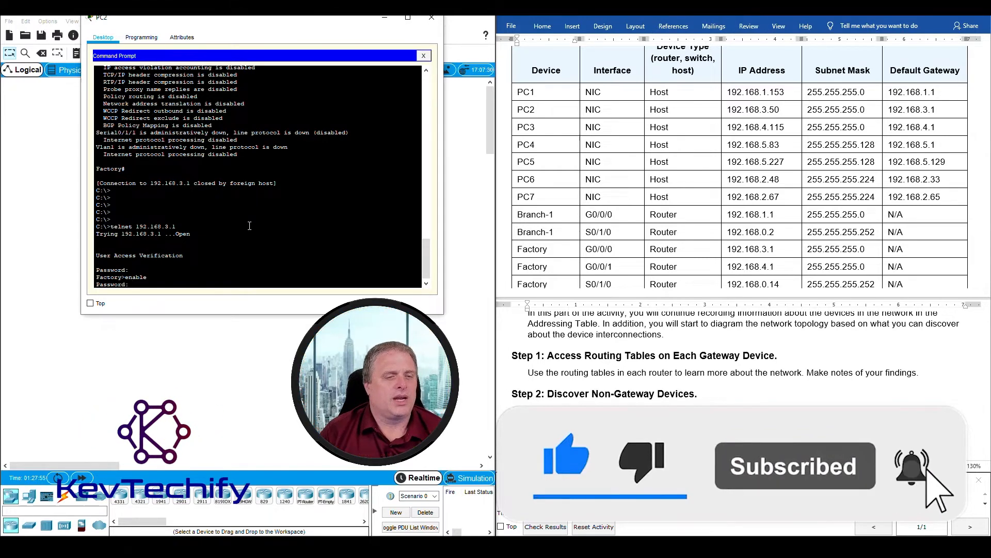
key("Return")
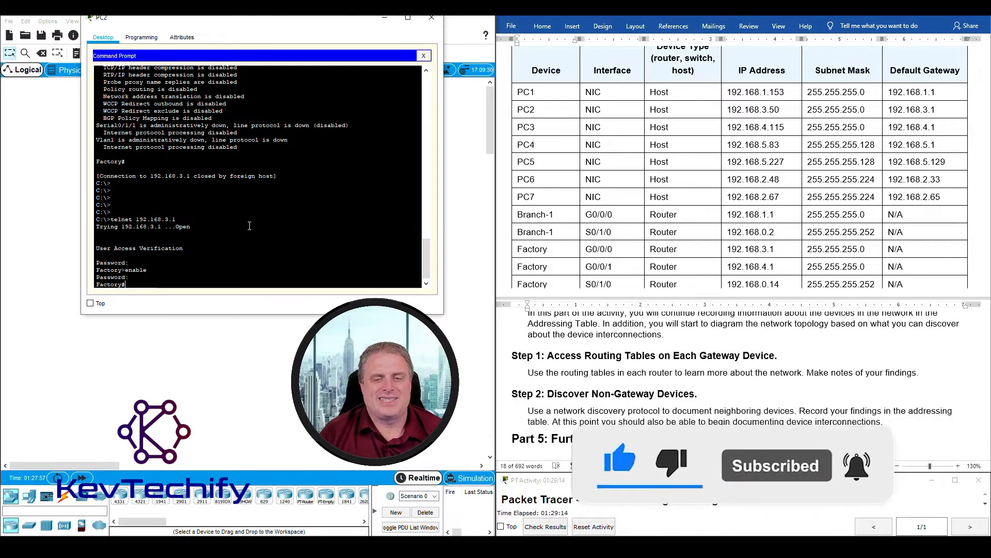
key("Return")
key("Return")
type("sho ip ro")
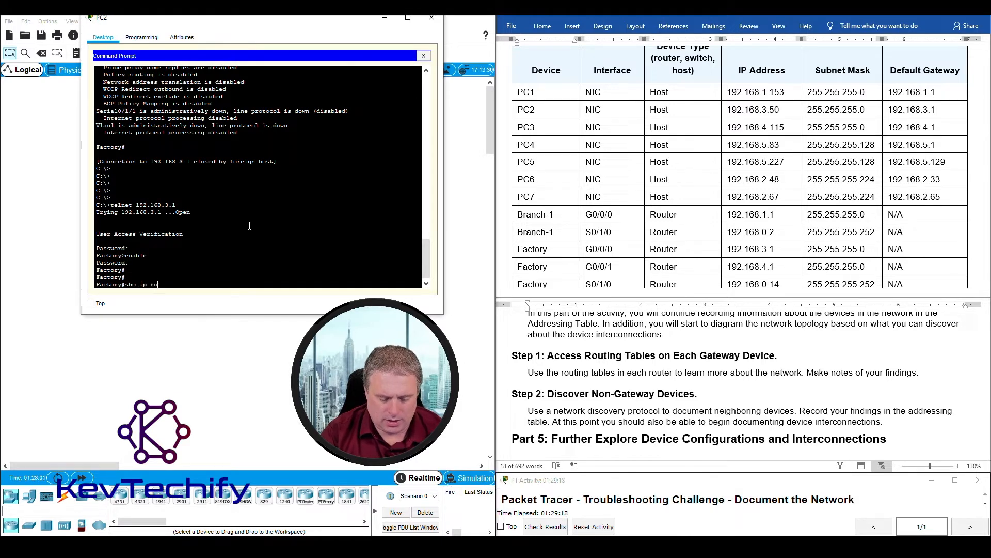
type("ute")
key("Return")
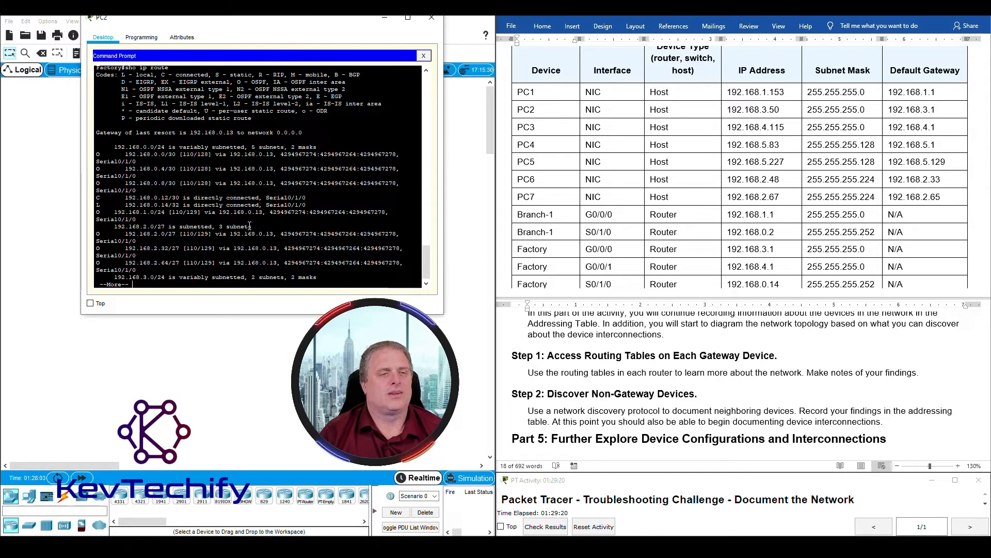
left_click_drag(445, 227, 515, 214)
left_click_drag(413, 24, 371, 19)
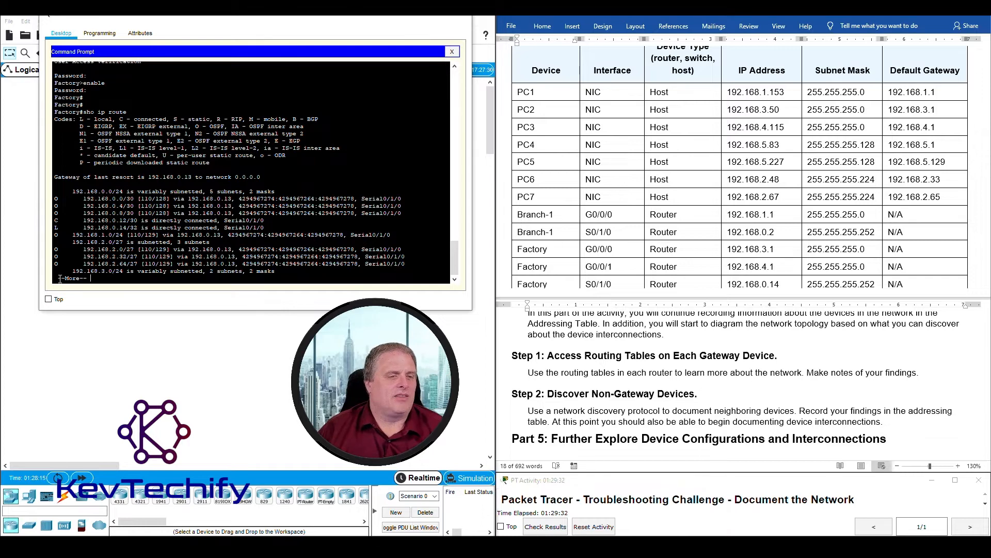
key("space")
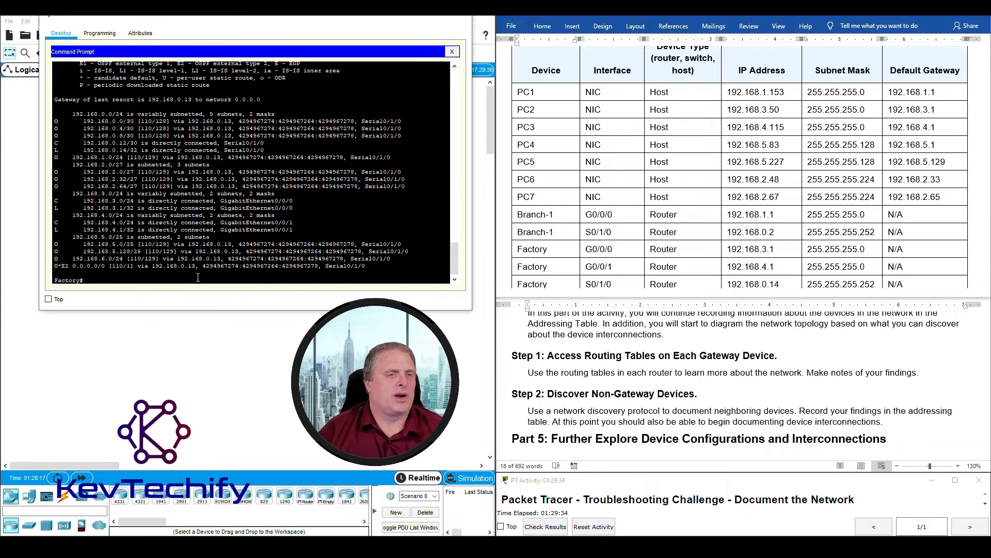
left_click_drag(69, 113, 403, 121)
left_click_drag(231, 258, 211, 237)
left_click_drag(55, 99, 283, 102)
left_click_drag(54, 121, 410, 133)
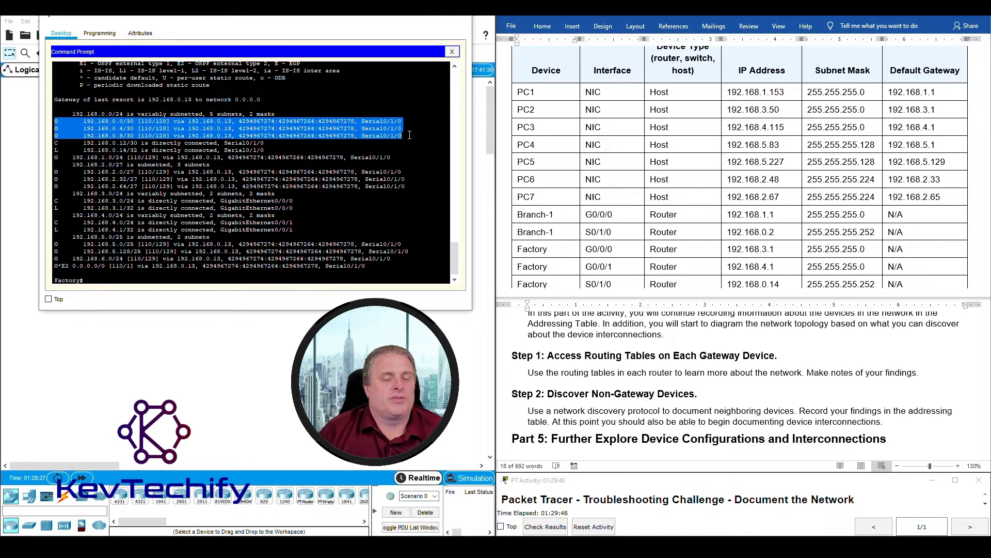
left_click(367, 129)
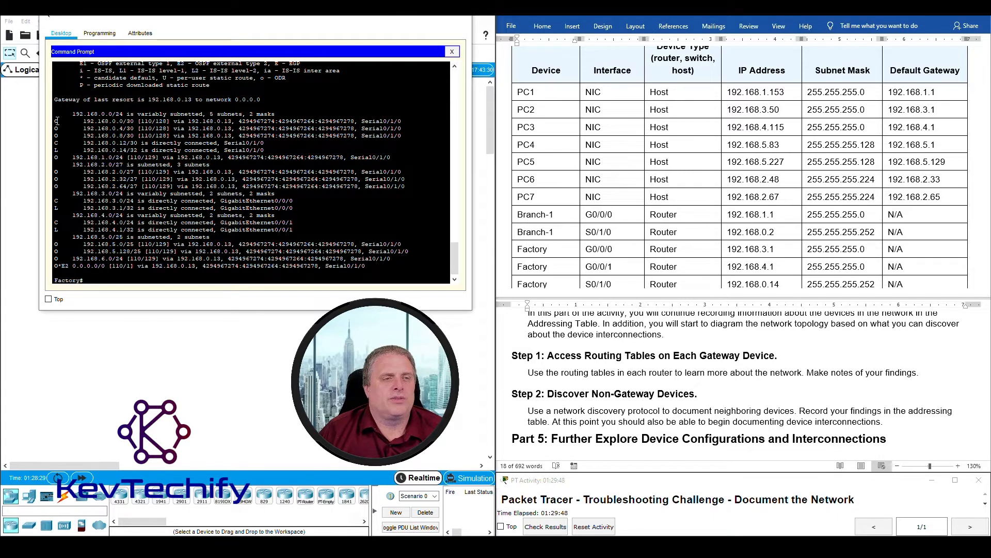
scroll(66, 136, "up", 1)
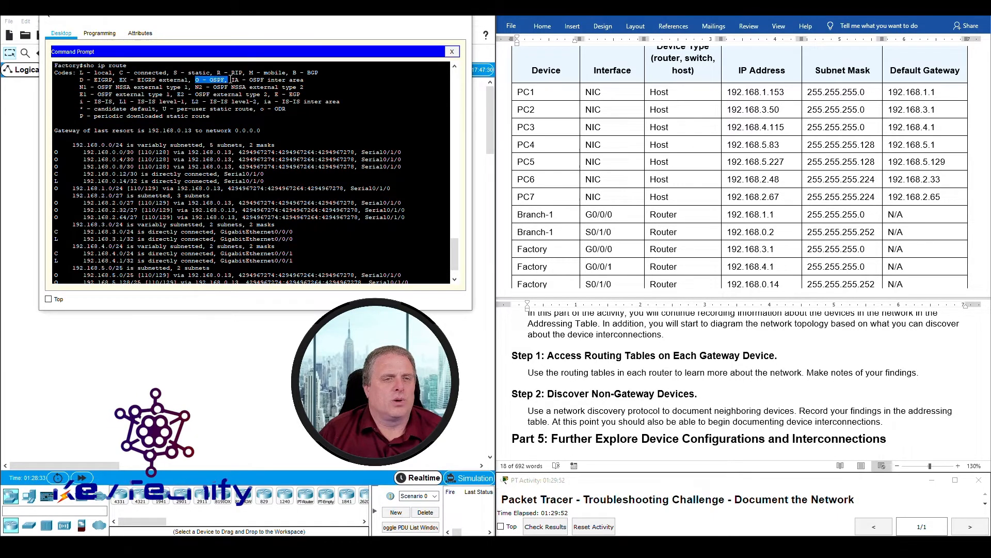
left_click_drag(196, 80, 204, 80)
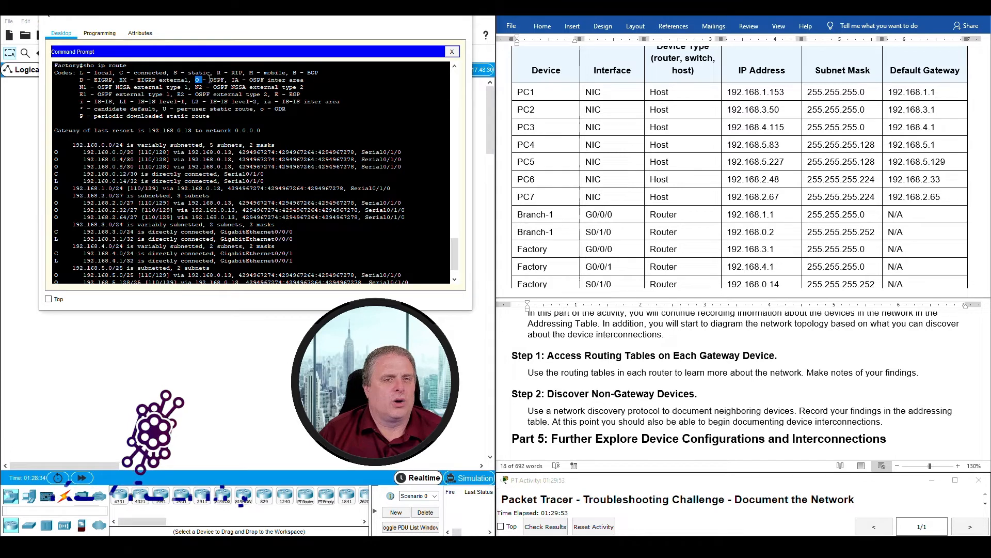
left_click(55, 174)
left_click_drag(55, 174, 284, 179)
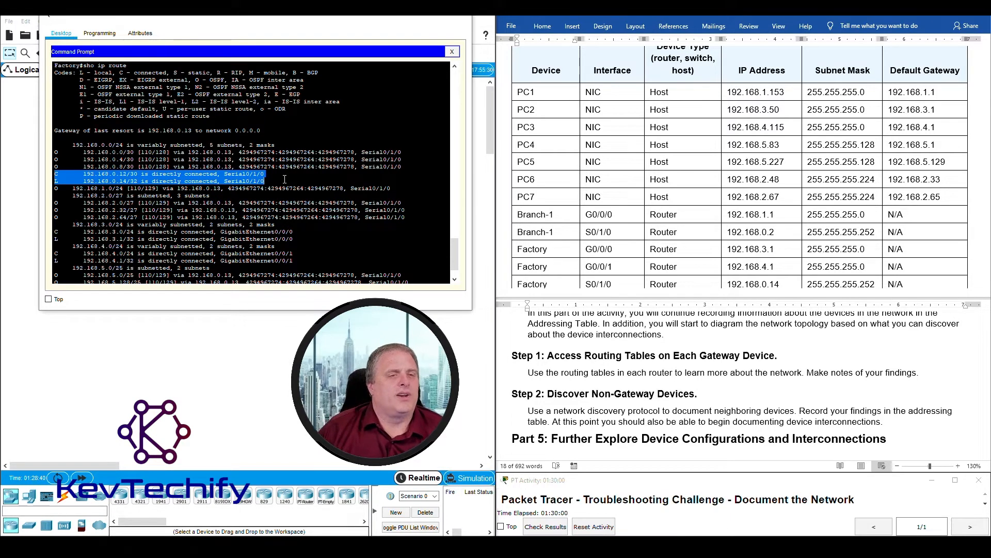
left_click(80, 177)
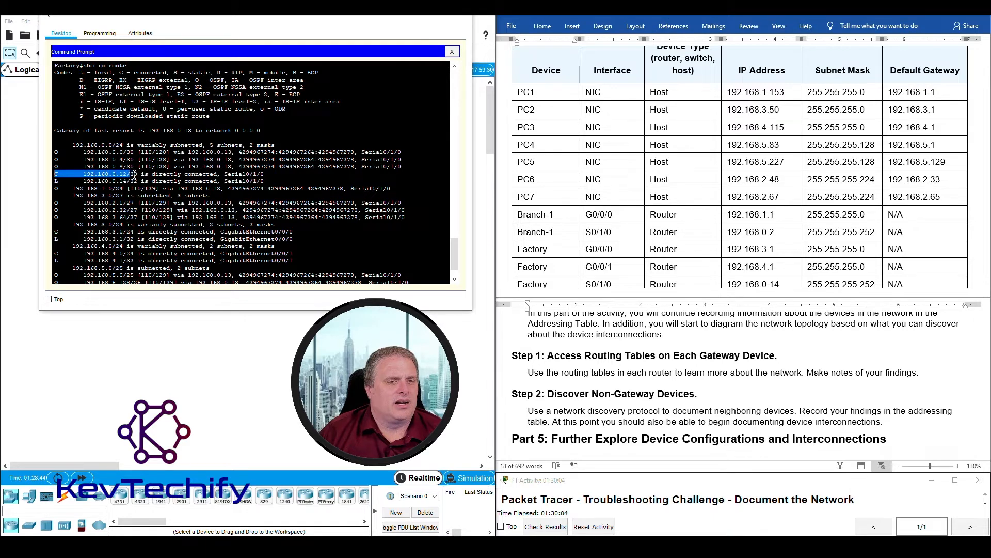
left_click_drag(143, 175, 273, 175)
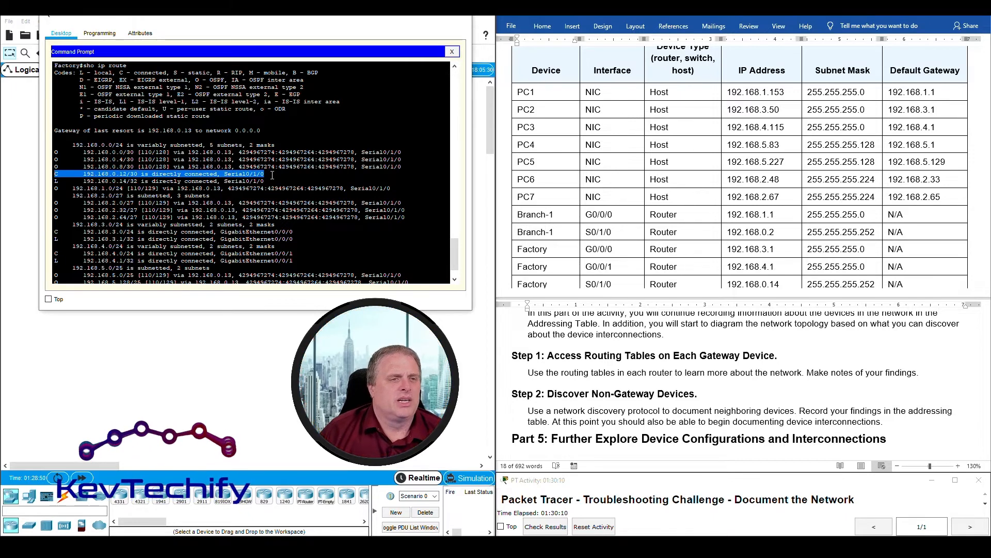
scroll(272, 175, "down", 2)
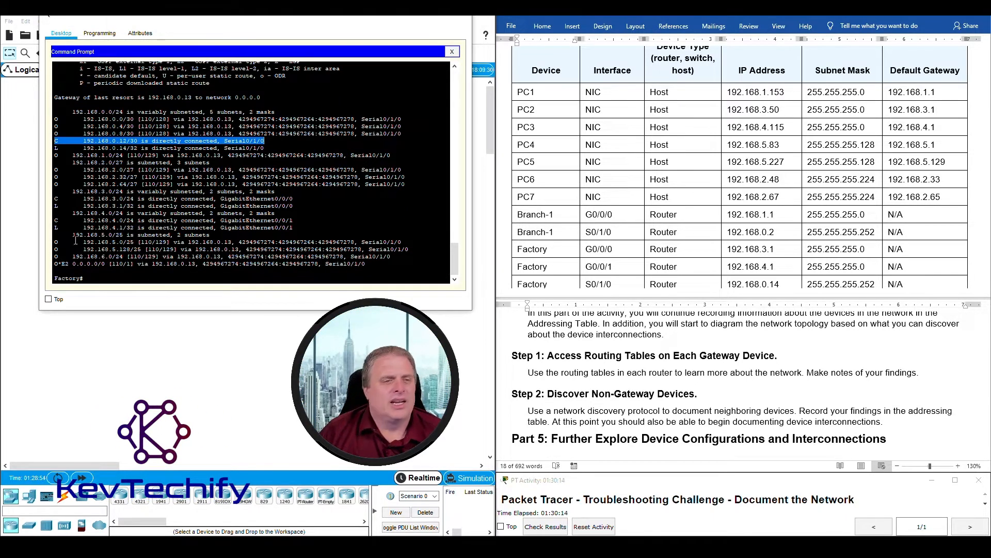
left_click(55, 278)
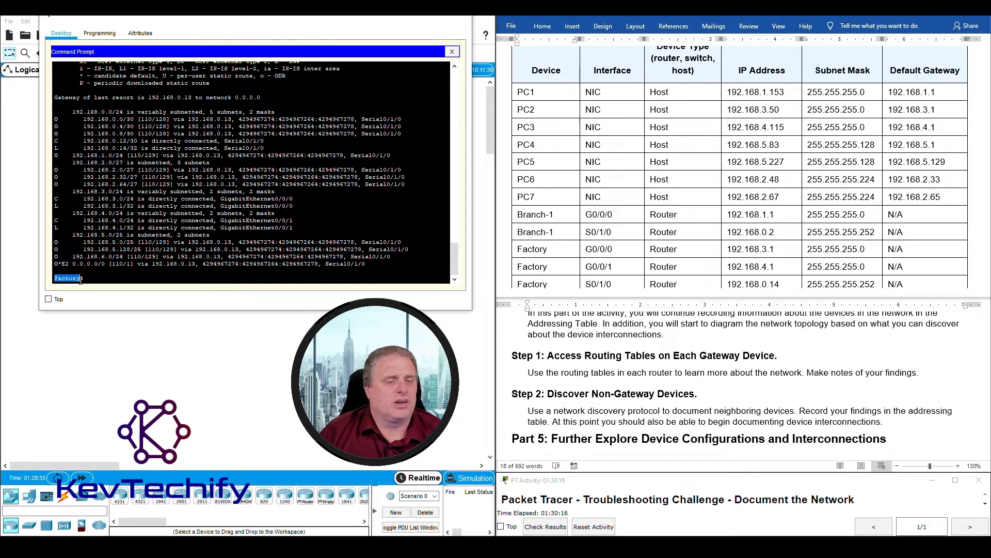
left_click_drag(80, 281, 77, 279)
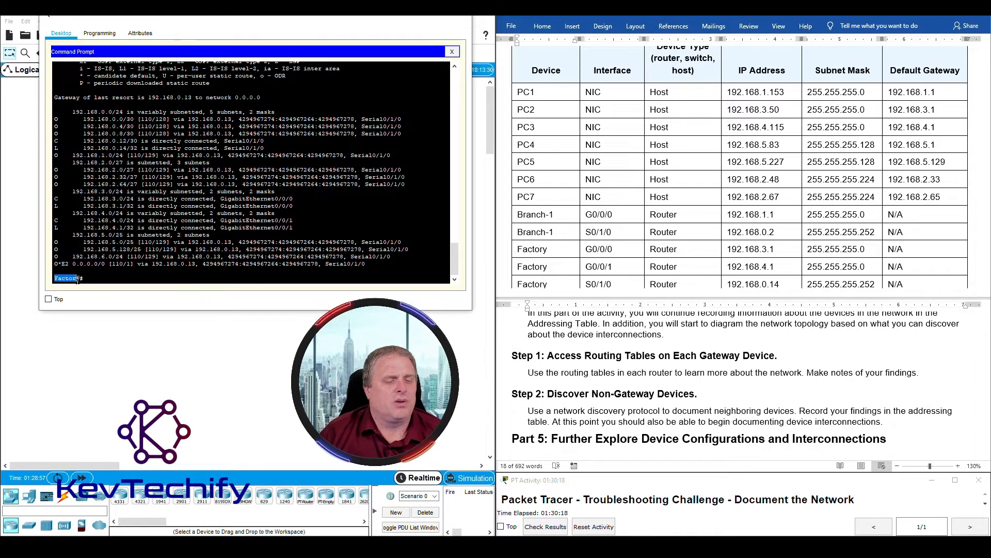
left_click(74, 279)
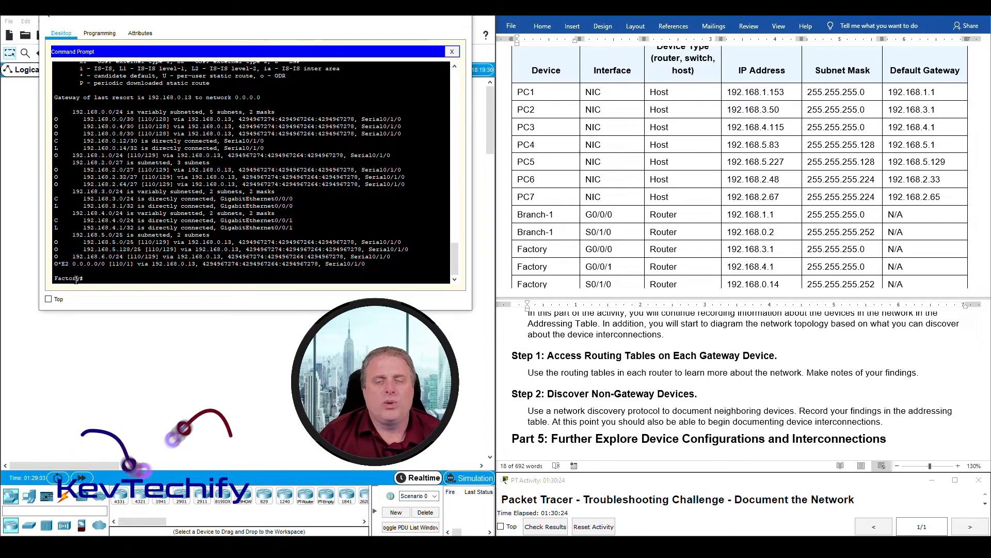
left_click_drag(54, 279, 80, 277)
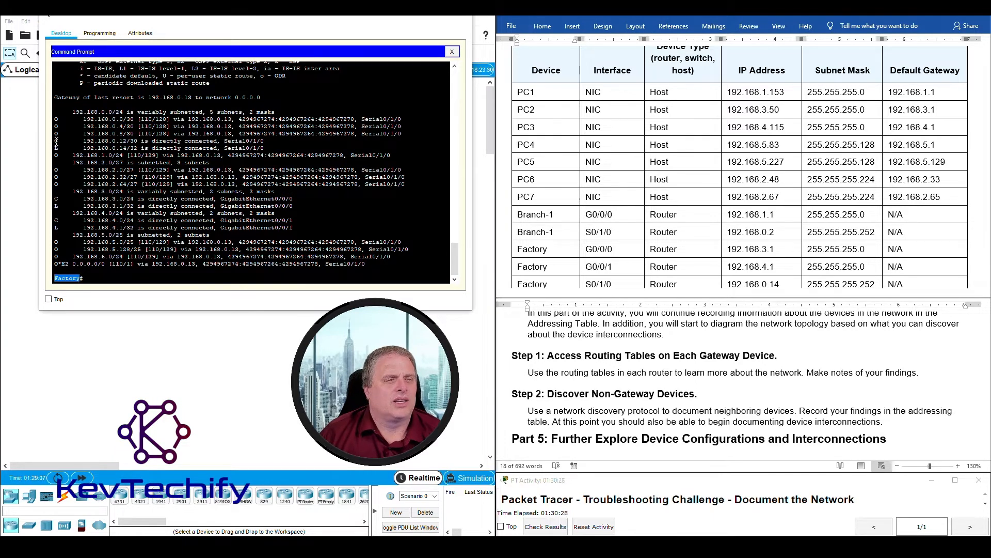
left_click_drag(89, 139, 269, 147)
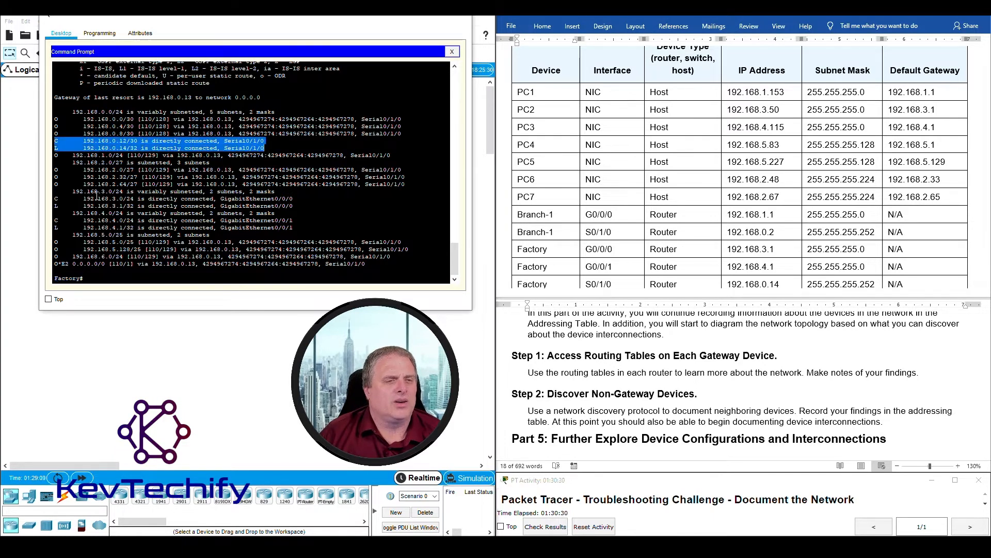
left_click_drag(55, 199, 303, 206)
left_click_drag(55, 221, 301, 230)
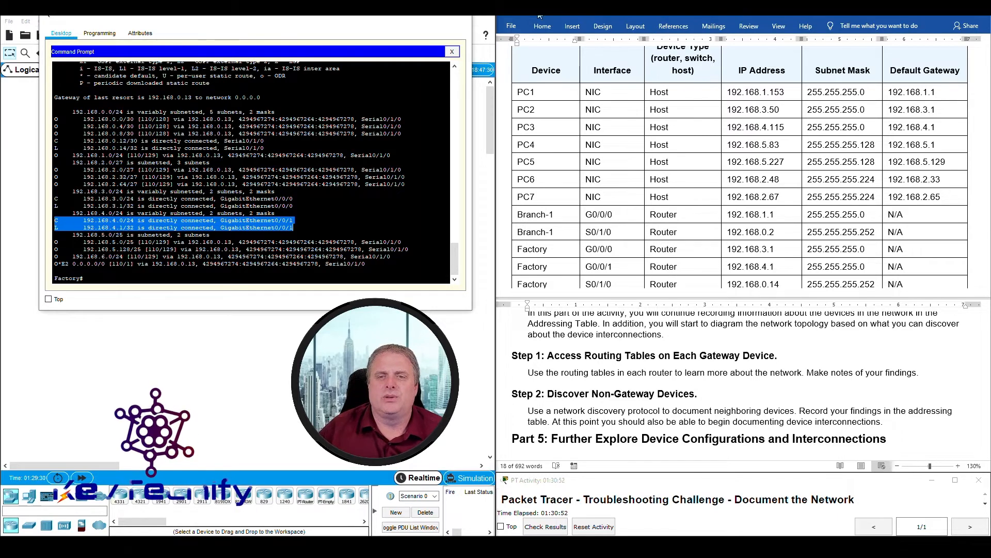
left_click(730, 109)
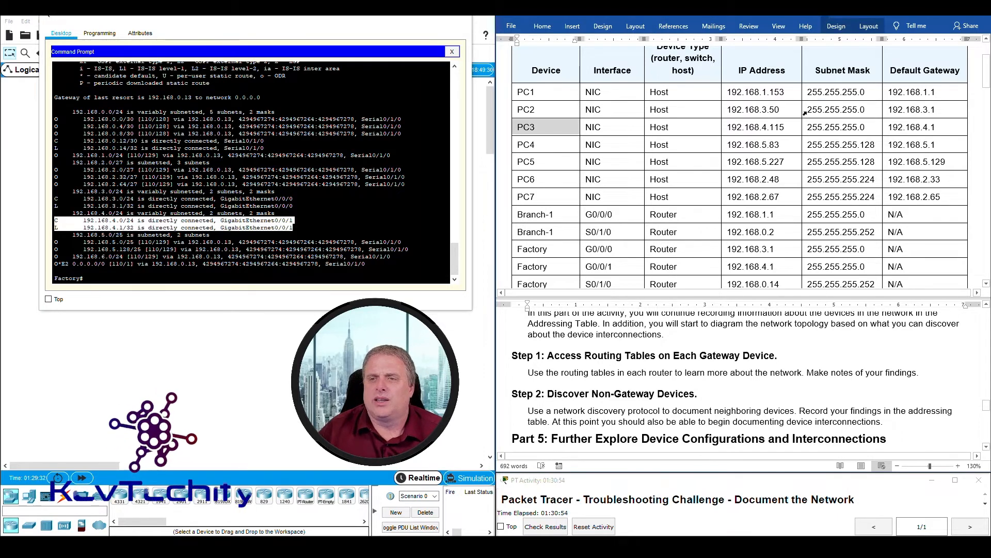
left_click_drag(807, 109, 863, 108)
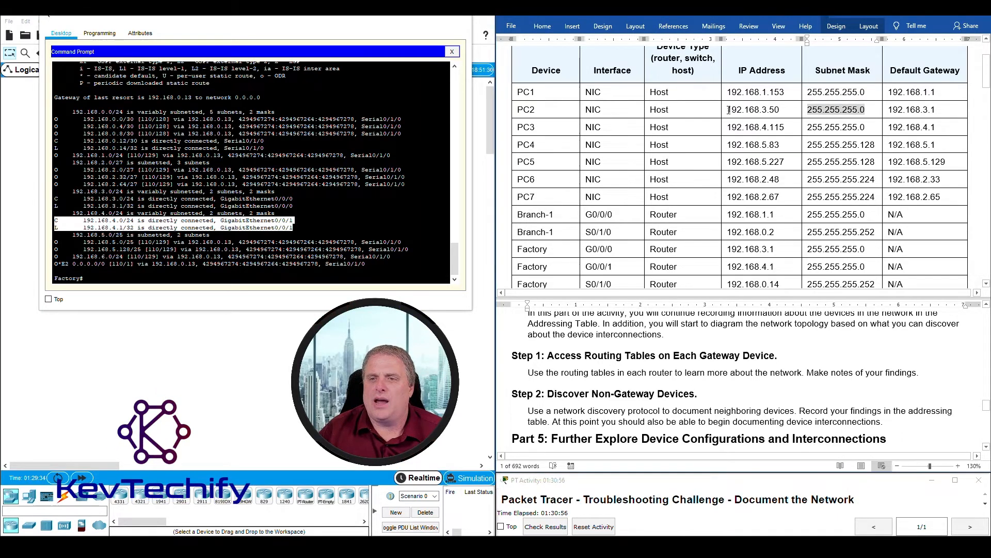
left_click_drag(730, 110, 768, 110)
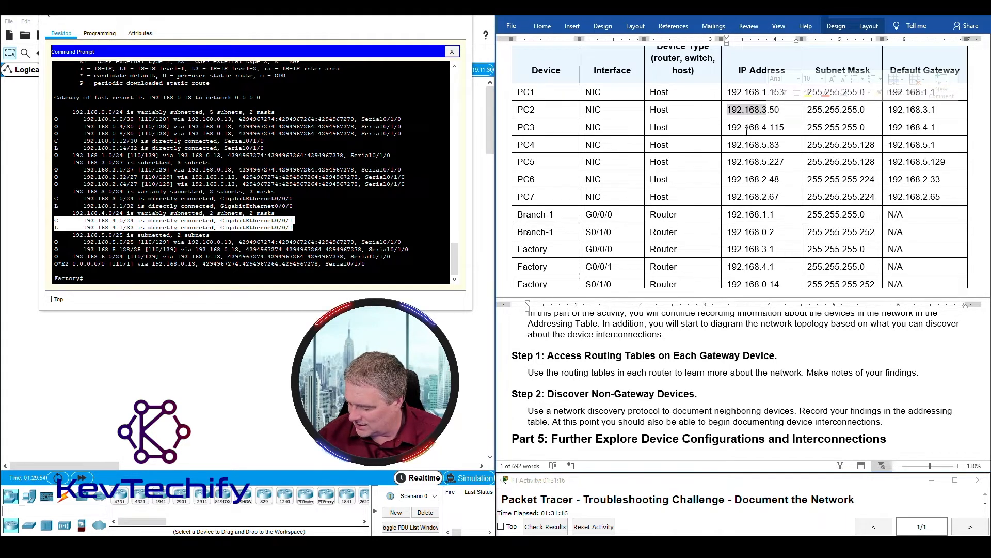
left_click(810, 111)
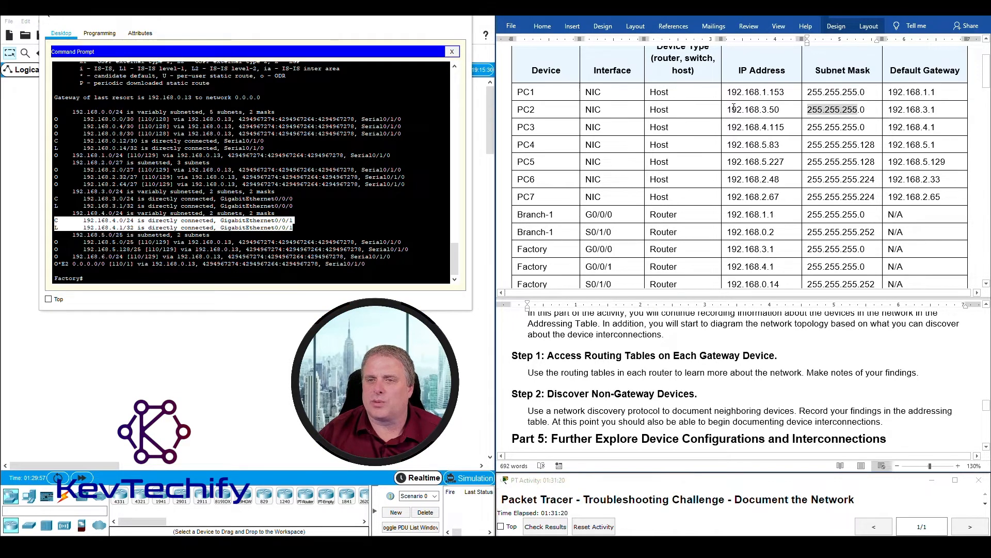
left_click_drag(727, 109, 769, 110)
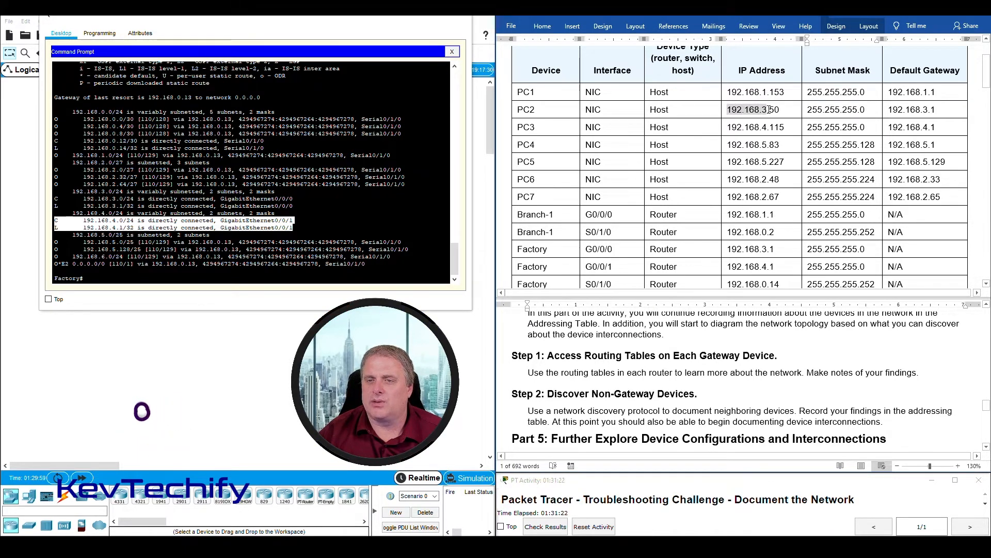
left_click(794, 111)
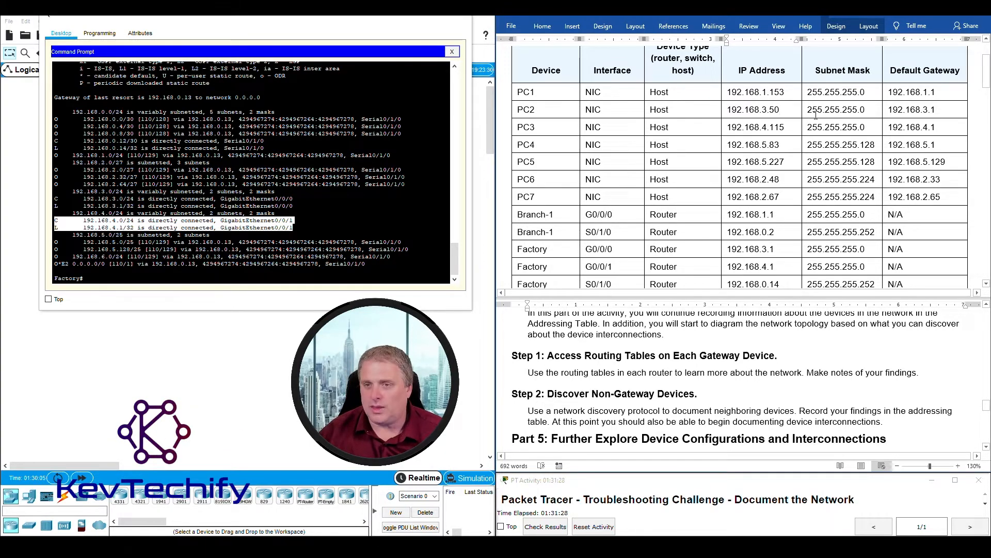
double_click(774, 110)
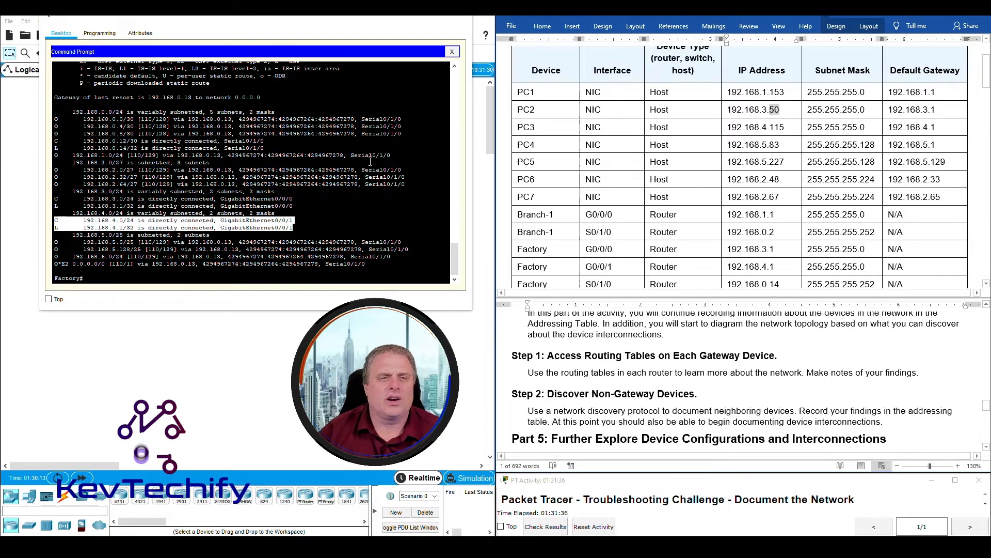
left_click(143, 227)
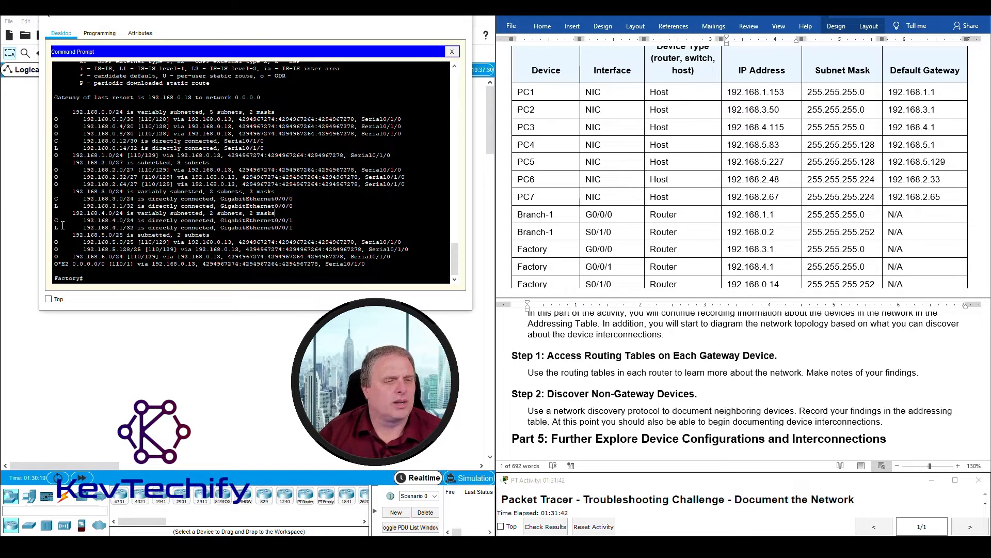
left_click_drag(95, 220, 279, 227)
left_click_drag(55, 191, 304, 198)
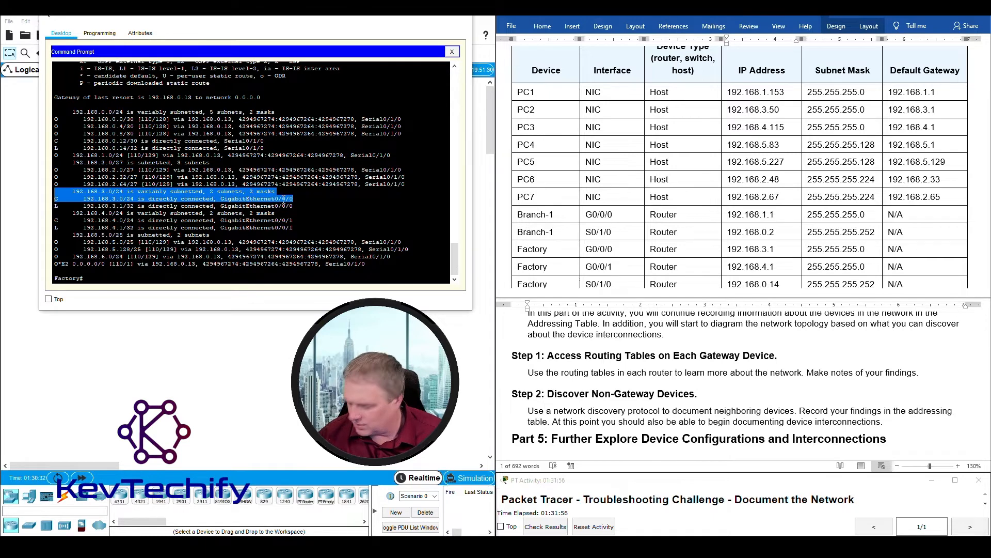
left_click(286, 198)
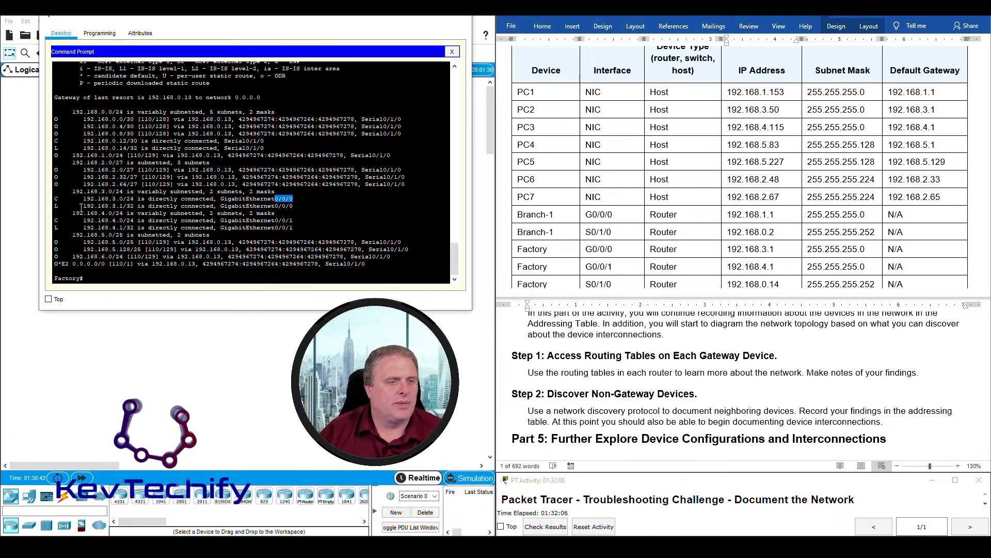
scroll(122, 138, "up", 2)
left_click_drag(80, 70, 111, 72)
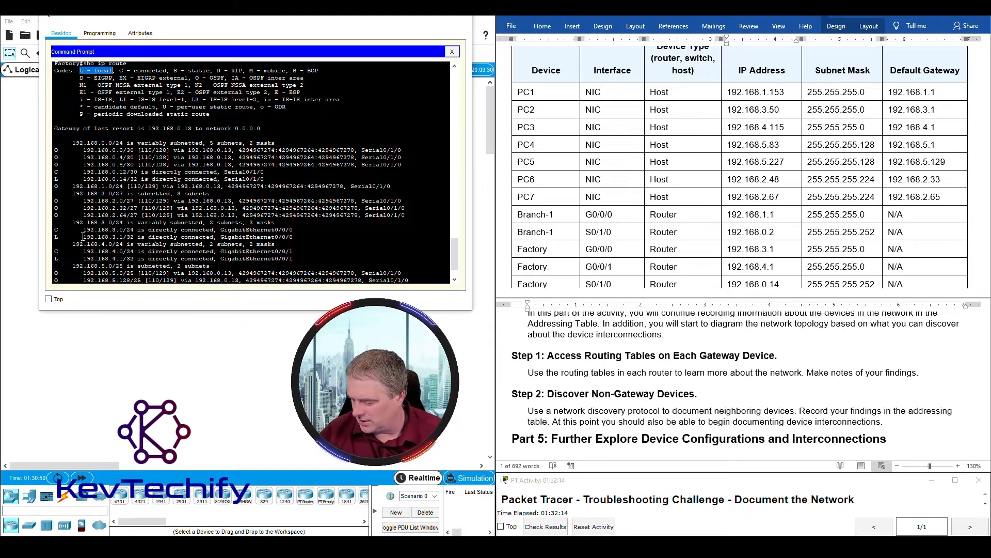
left_click_drag(85, 236, 126, 237)
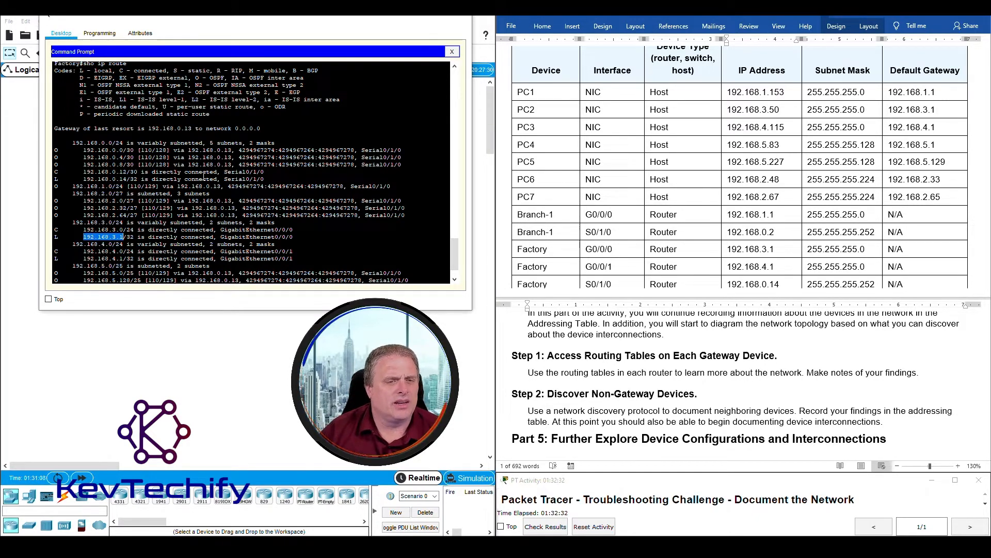
left_click_drag(166, 251, 163, 251)
left_click_drag(73, 245, 126, 244)
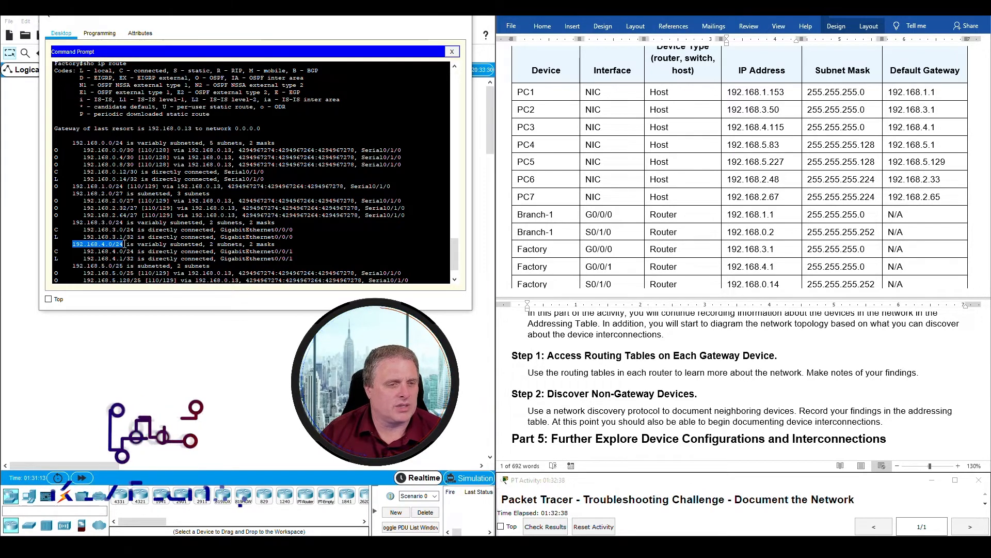
left_click_drag(83, 258, 315, 256)
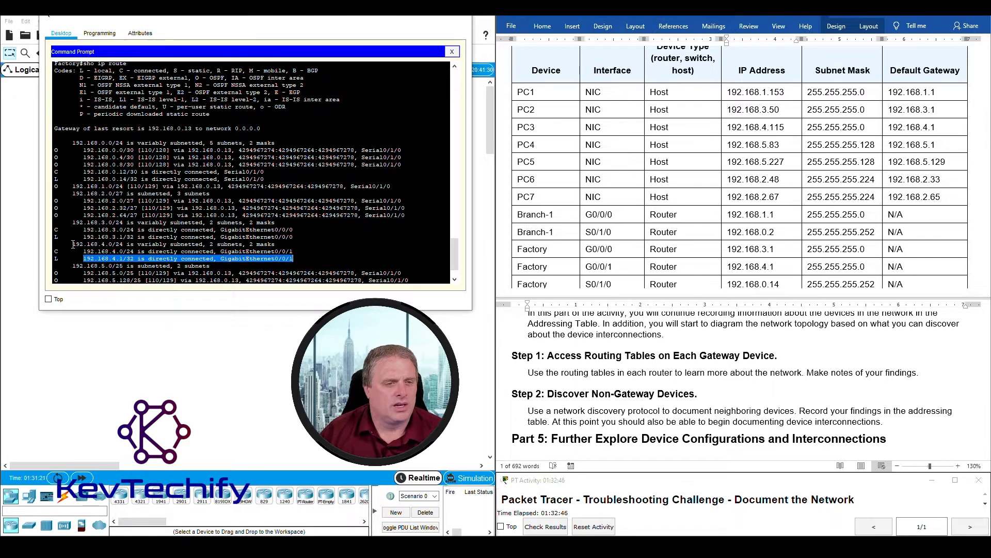
left_click_drag(73, 244, 106, 248)
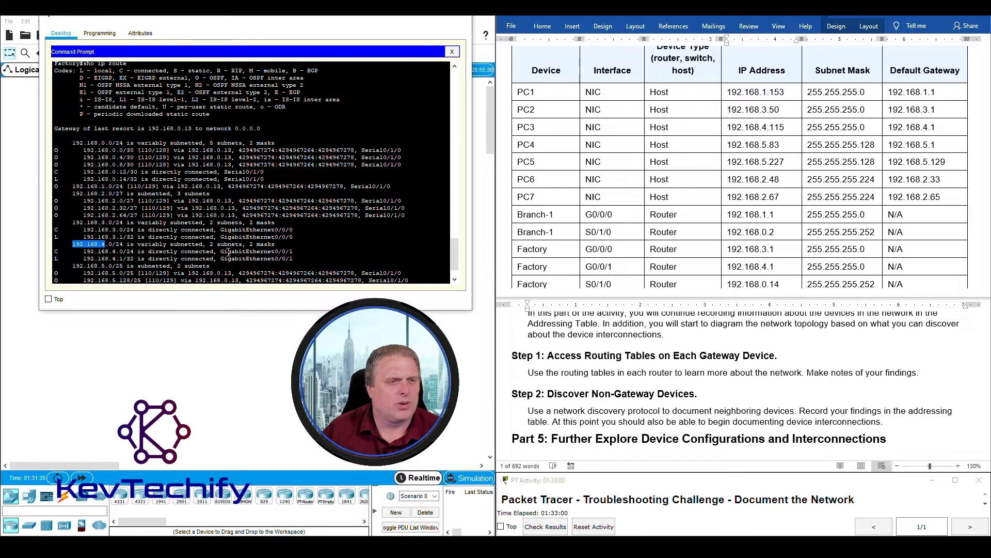
left_click_drag(221, 251, 293, 252)
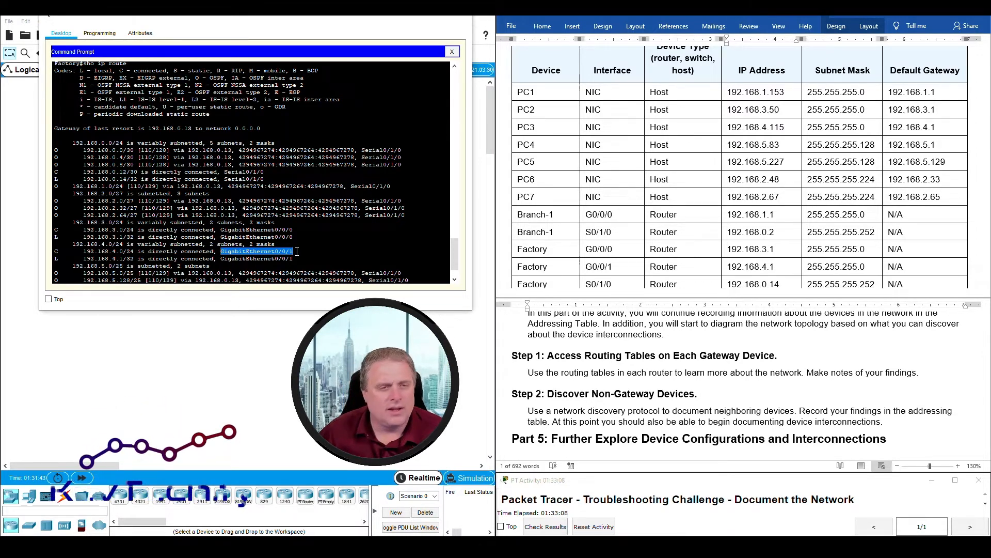
left_click_drag(116, 259, 123, 259)
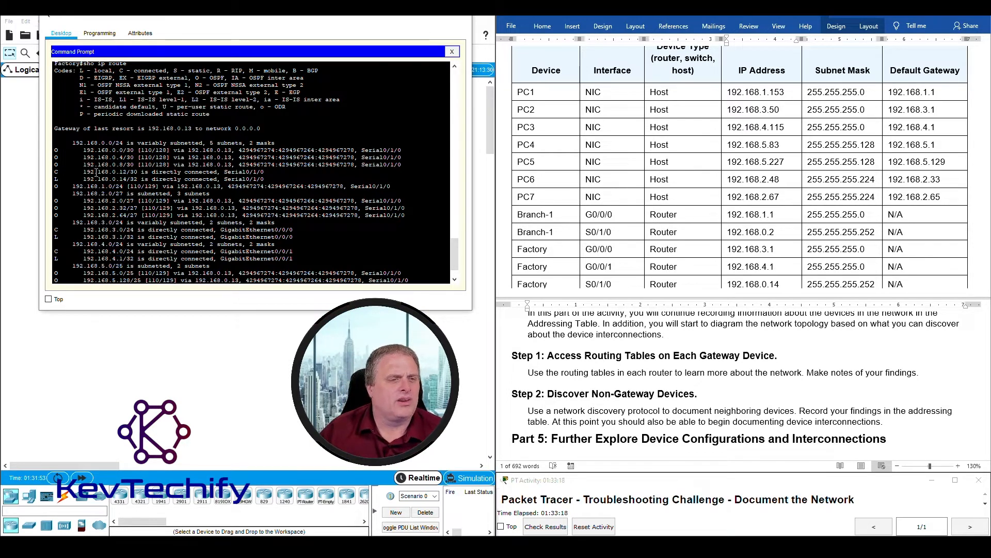
left_click_drag(79, 172, 141, 173)
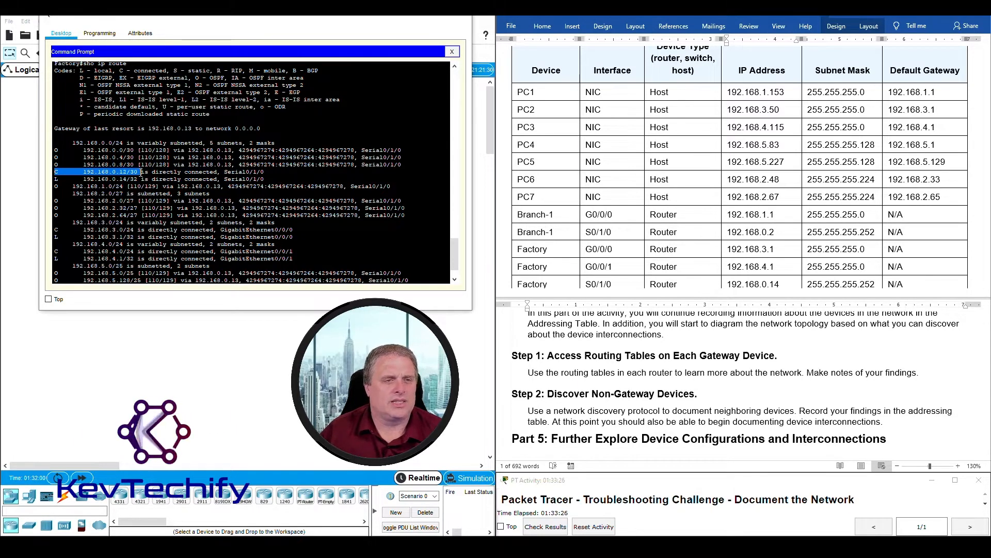
left_click_drag(190, 173, 128, 179)
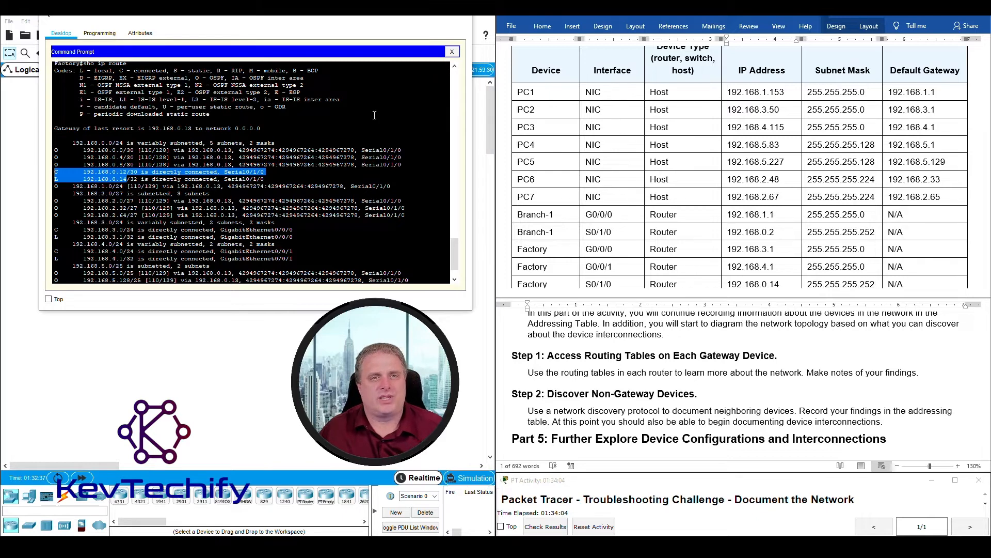
- Put away PC2's window and open a wider PC3 command prompt
left_click(414, 17)
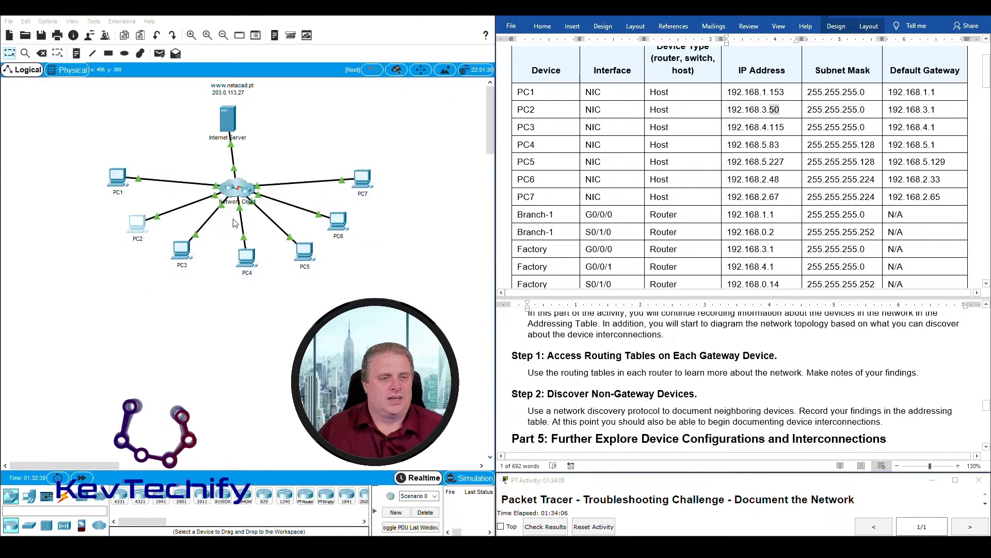
left_click(182, 249)
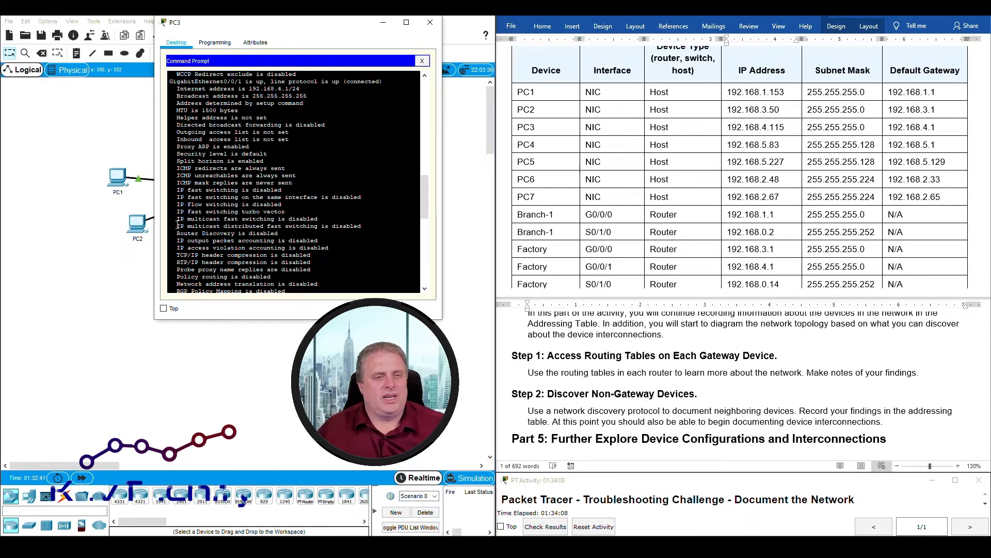
left_click_drag(154, 220, 12, 219)
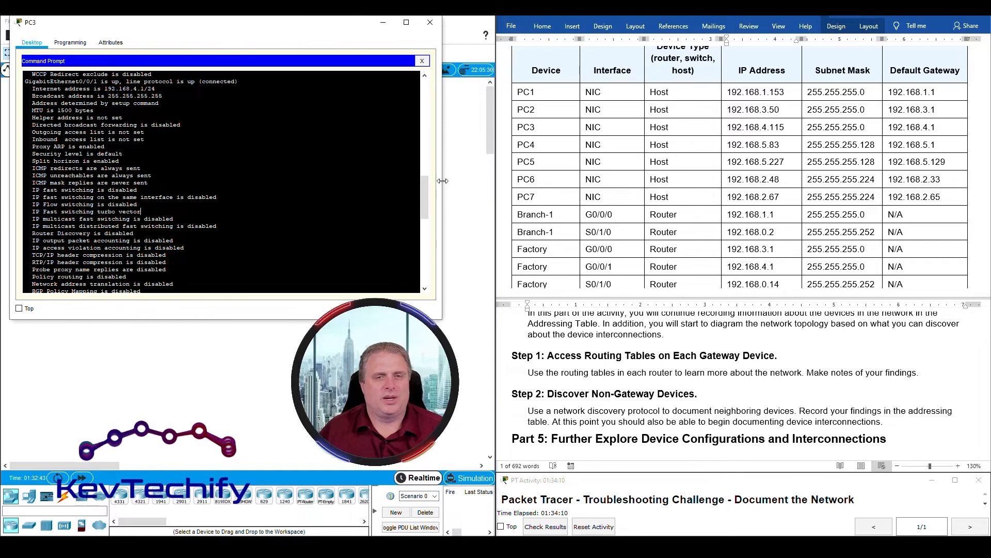
left_click_drag(443, 186, 487, 186)
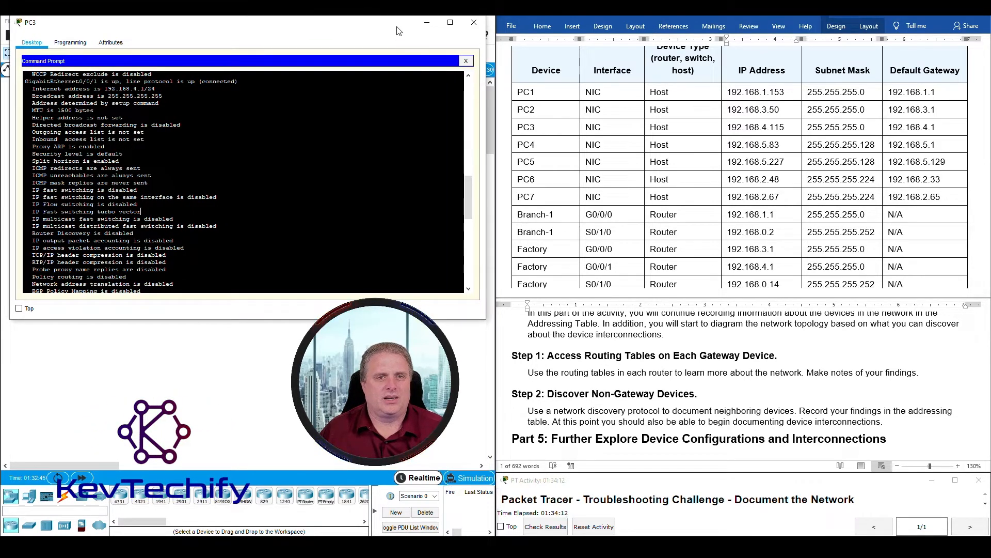
left_click_drag(396, 31, 418, 22)
- Telnet to Factory at 192.168.4.1, enable after fixing a typo, and page through sho ip route
key("Return")
key("Return")
key("Return")
key("Return")
key("Return")
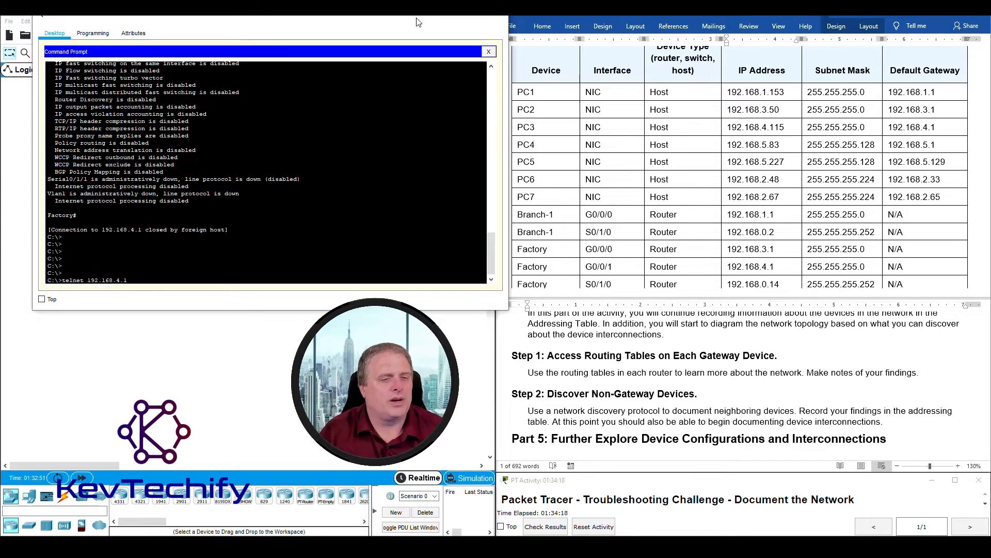
key("Return")
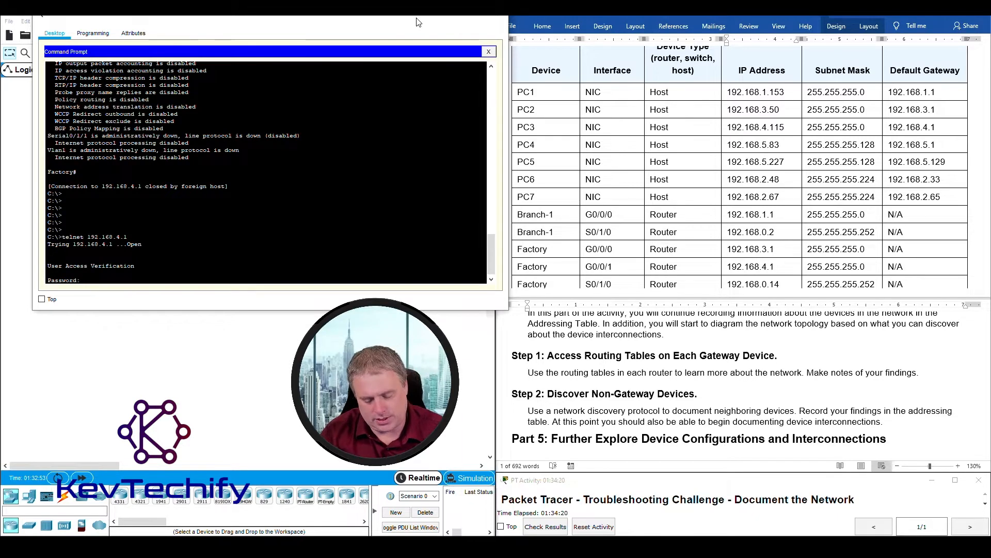
key("Return")
type("anble")
key("Return")
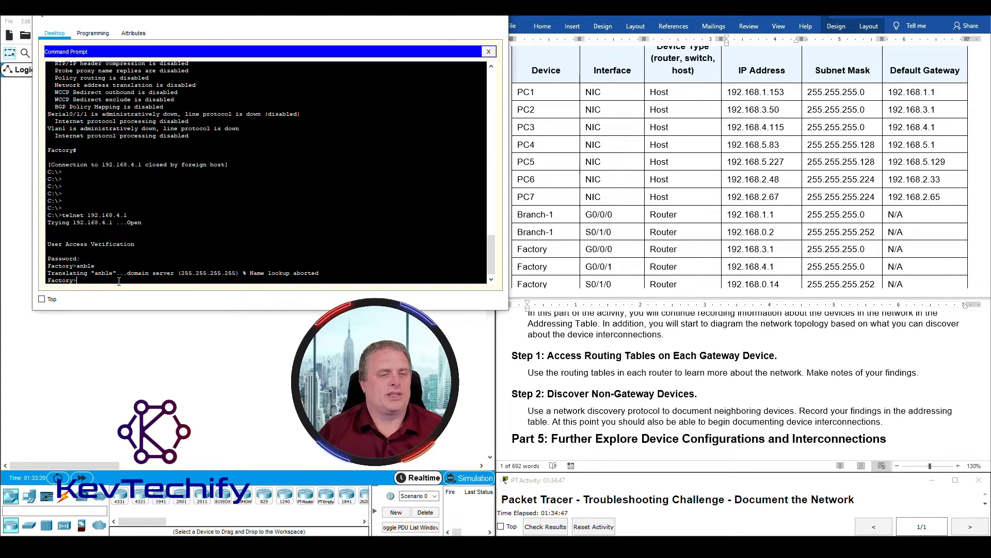
type("le")
key("Return")
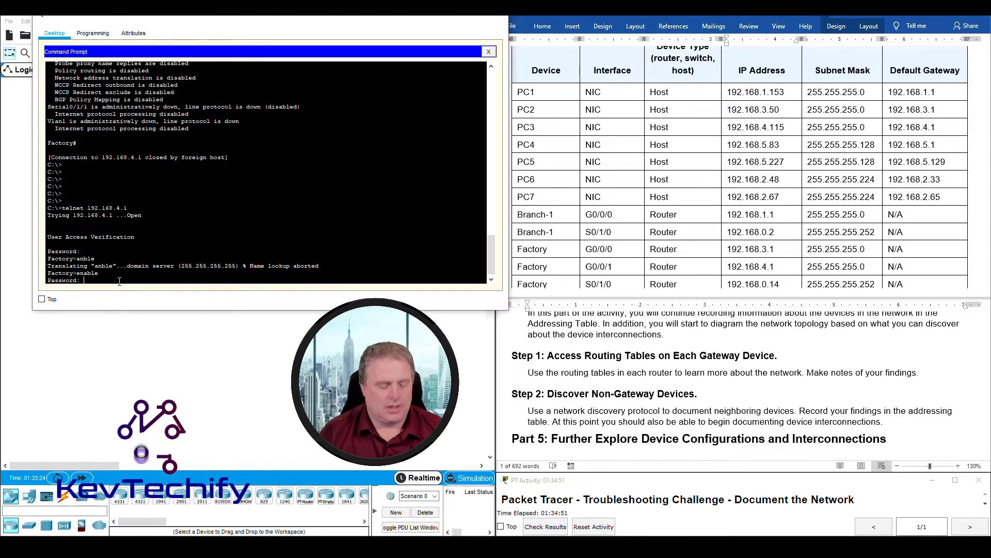
key("Return")
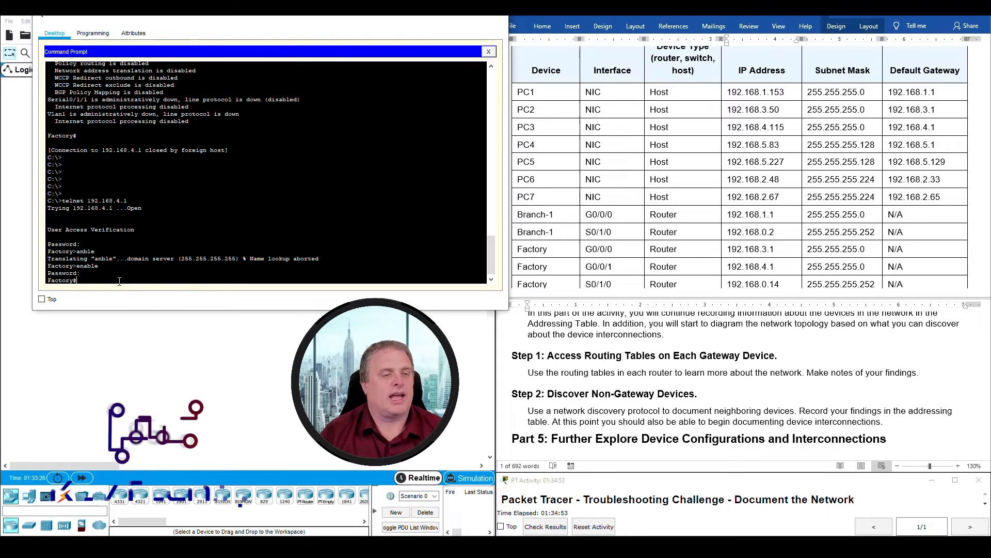
key("Return")
key("Return")
key("Return")
type("sho ip rou")
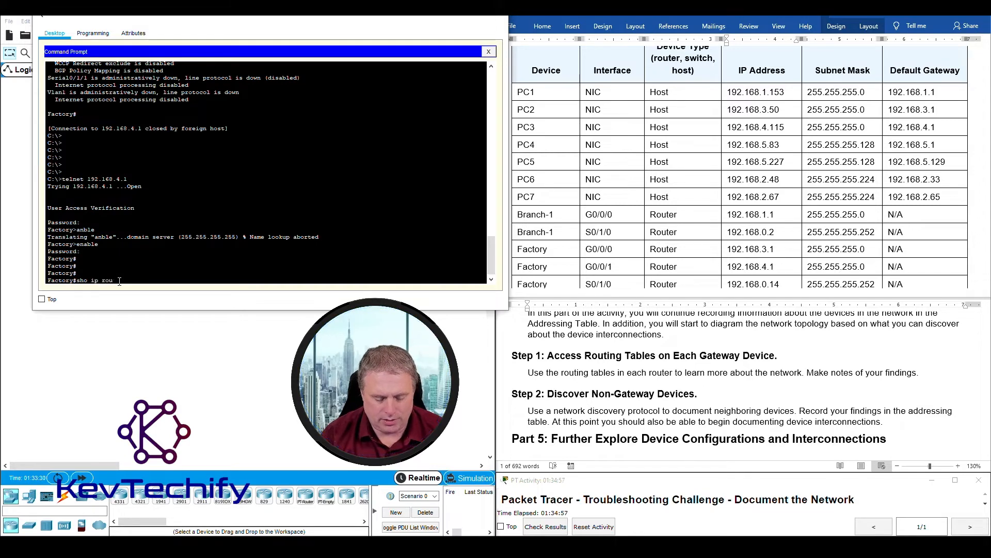
type("te")
key("Return")
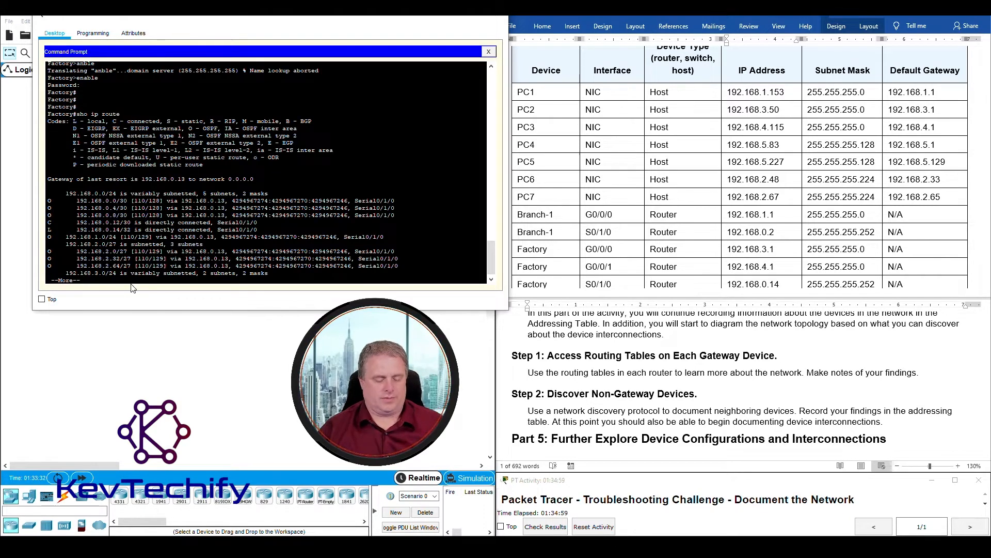
key("space")
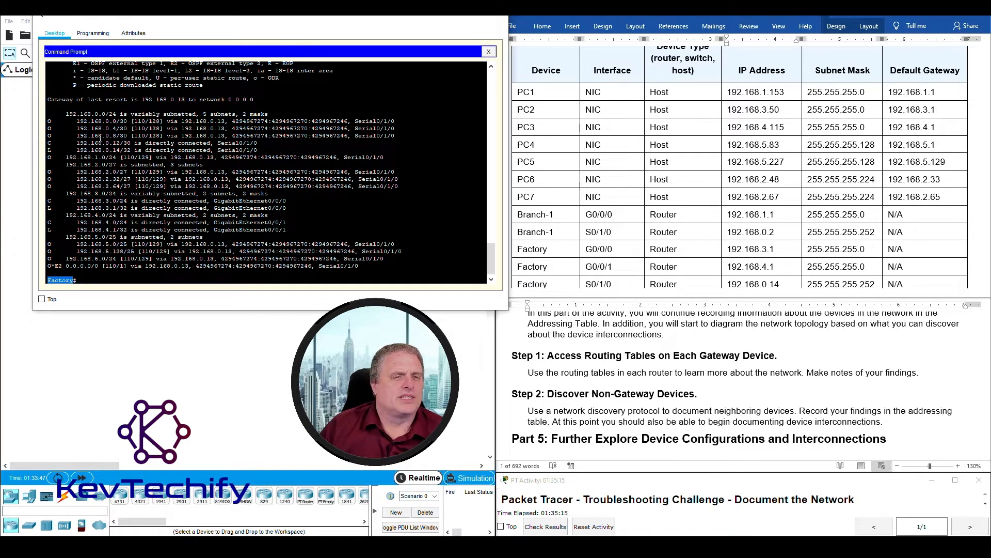
left_click_drag(47, 143, 271, 149)
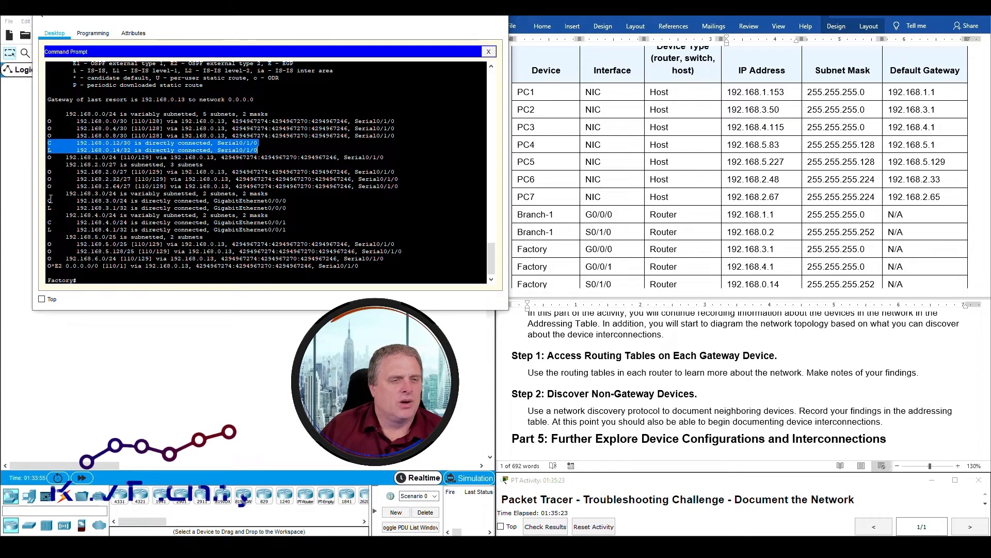
left_click_drag(50, 195, 303, 208)
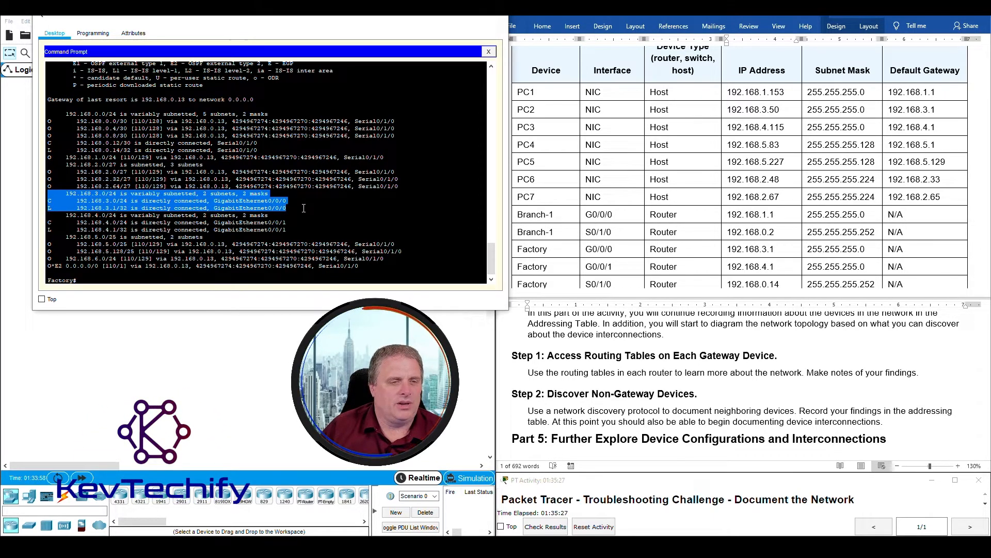
left_click_drag(47, 214, 295, 231)
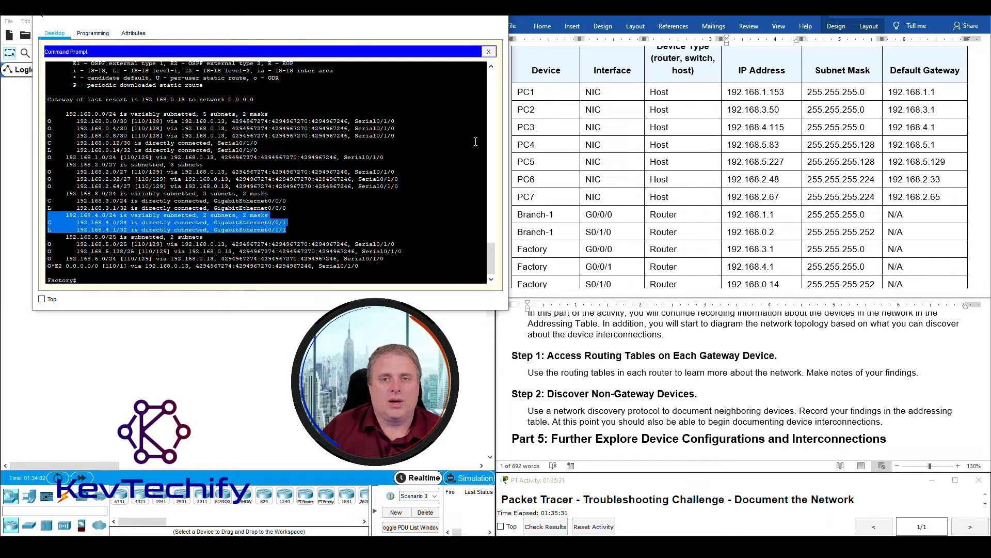
left_click(524, 123)
left_click_drag(519, 128, 766, 109)
left_click(785, 127)
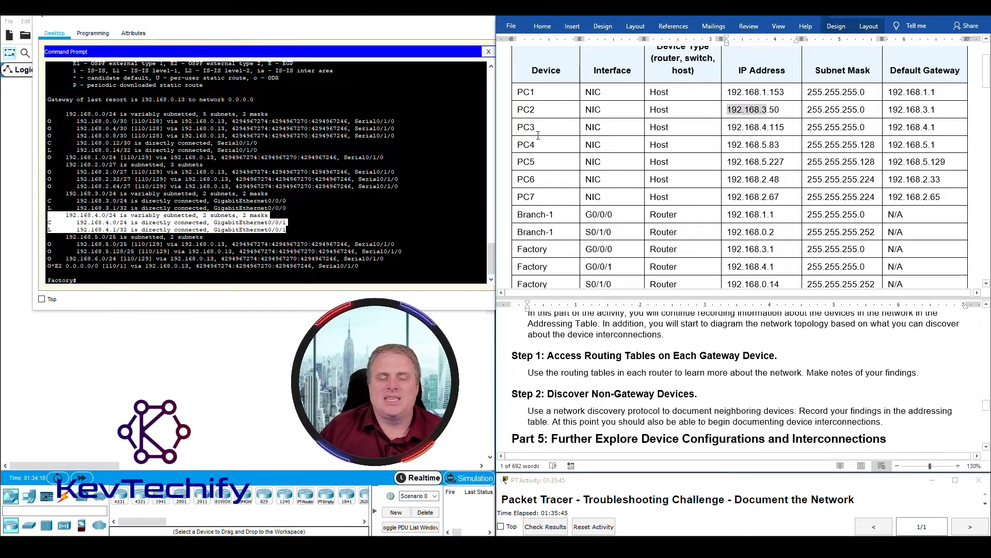
left_click(764, 125)
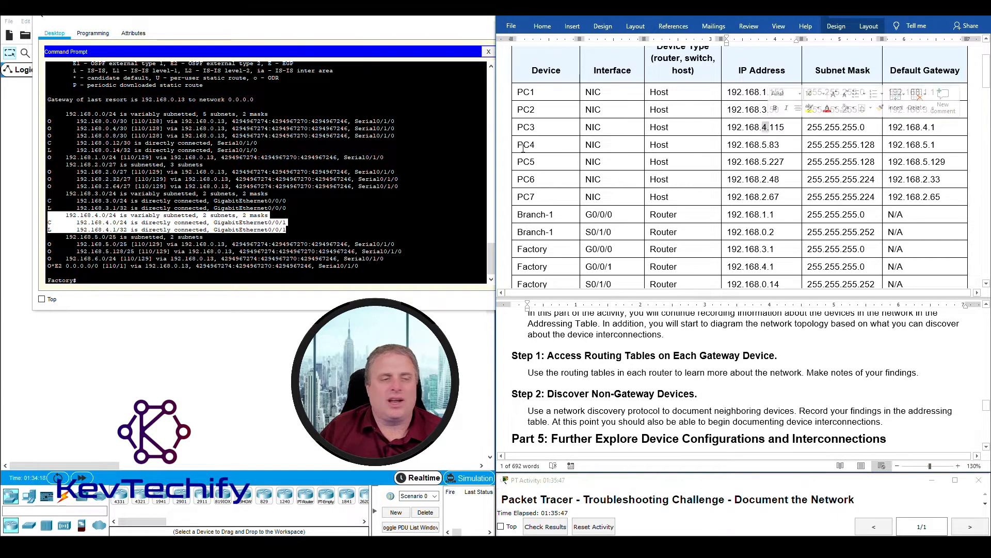
left_click(68, 215)
left_click_drag(68, 215, 283, 233)
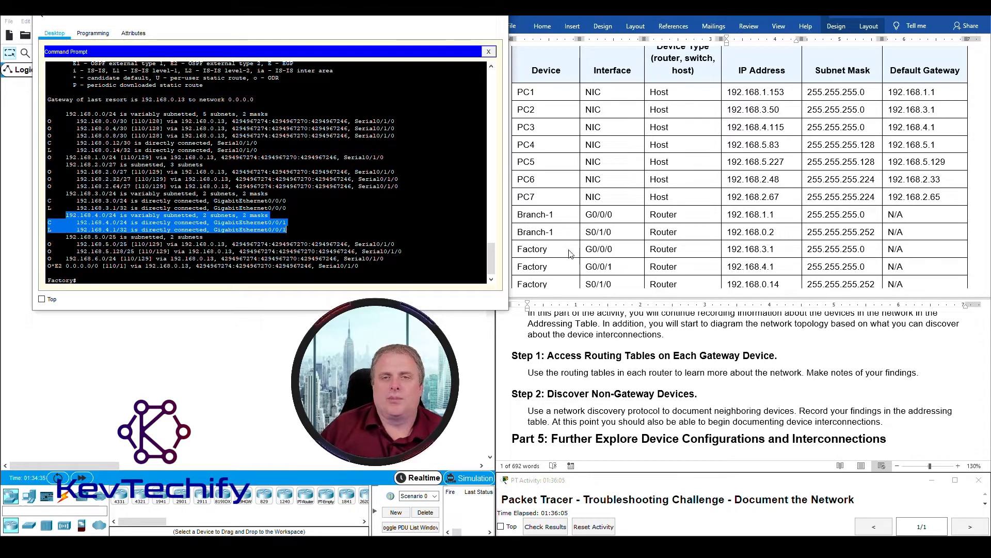
left_click(771, 127)
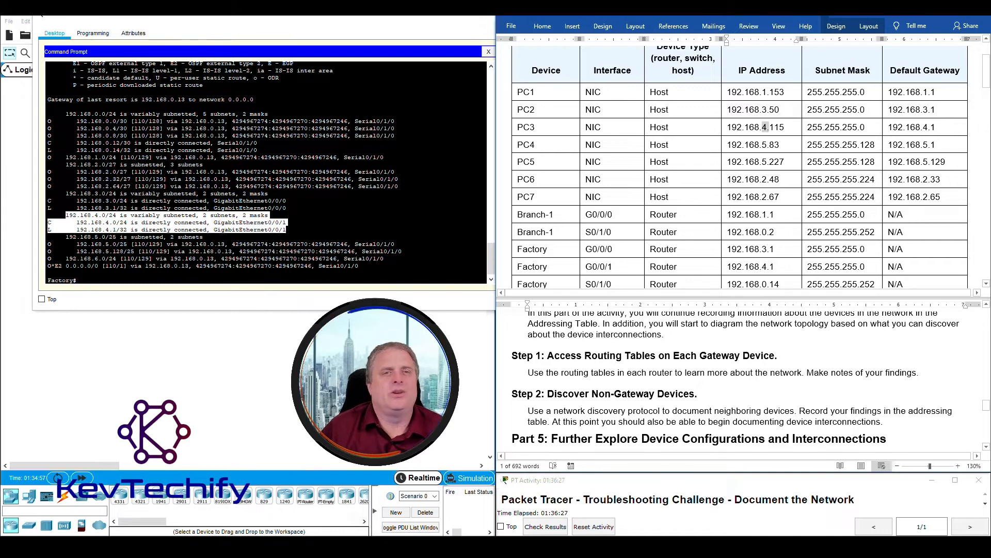
- Close Factory's CLI and open a widened PC command prompt at its prompt line
left_click(456, 15)
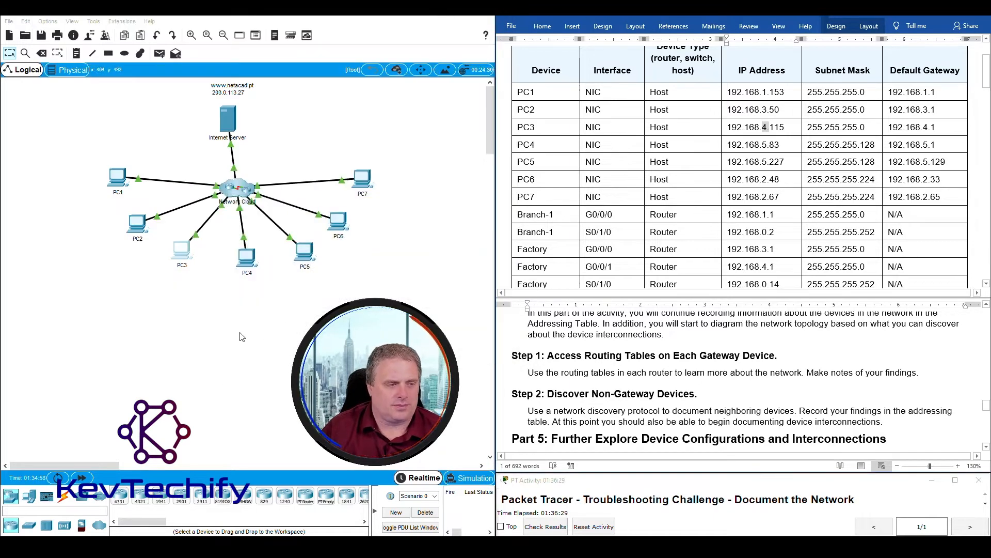
left_click(247, 257)
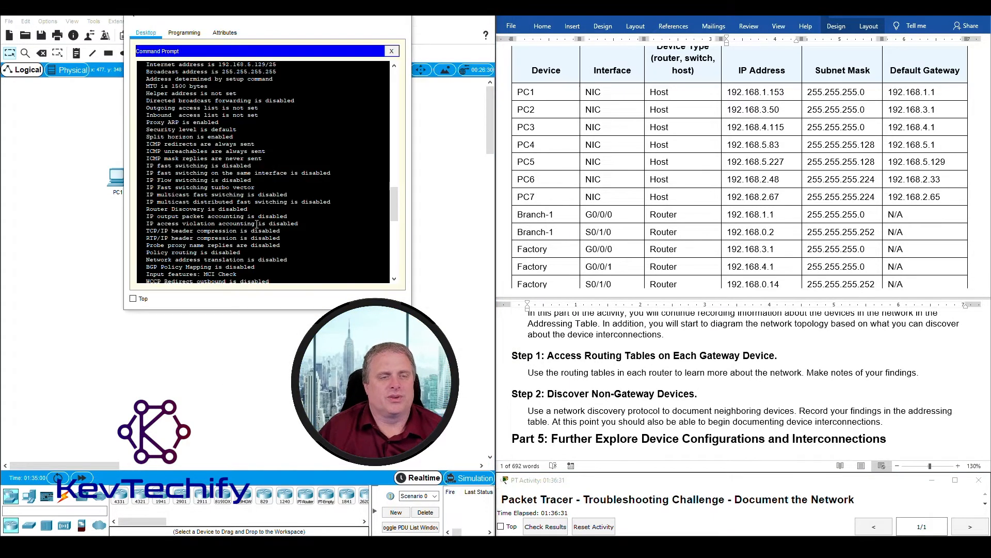
left_click_drag(327, 18, 218, 20)
left_click_drag(304, 139, 483, 140)
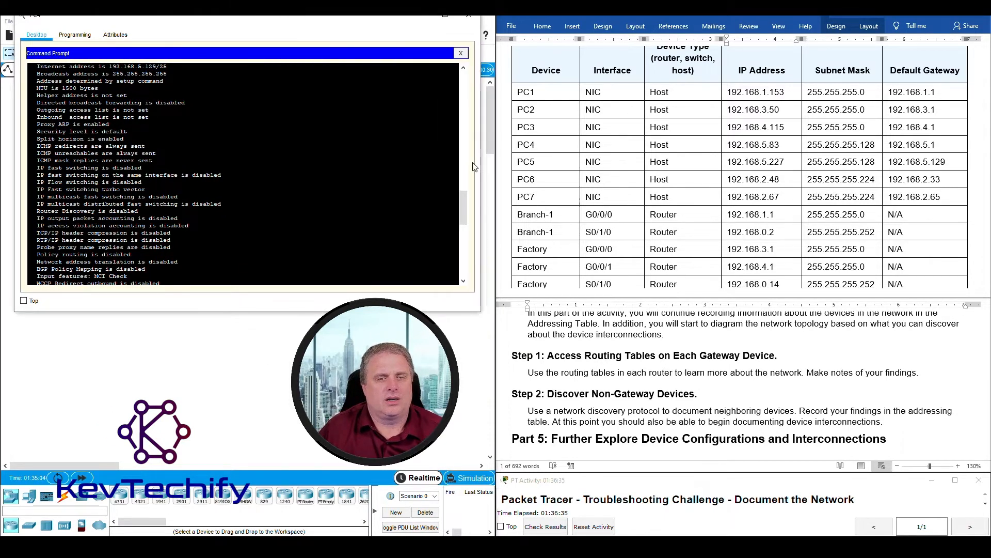
left_click_drag(463, 208, 461, 280)
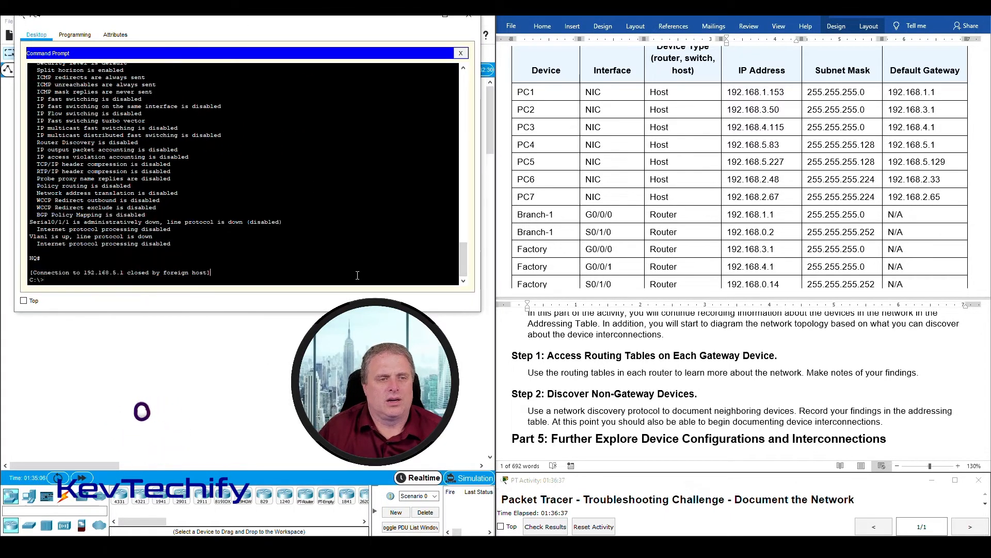
left_click_drag(30, 271, 243, 274)
left_click(243, 281)
- Telnet to HQ at 192.168.5.1, enable, and run sho ip route after fixing a typo
key("Return")
key("Return")
key("Return")
key("Return")
key("Up")
key("Return")
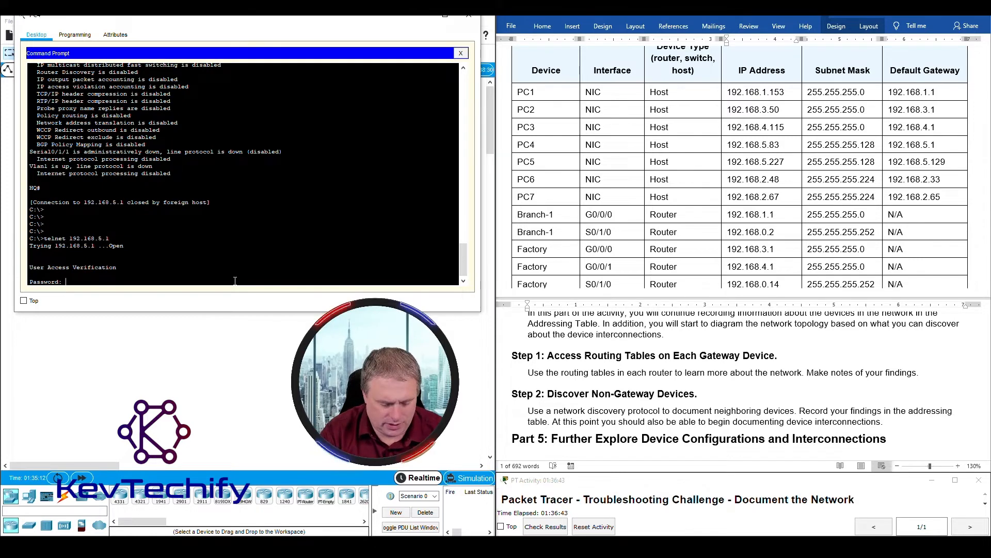
key("Return")
type("e")
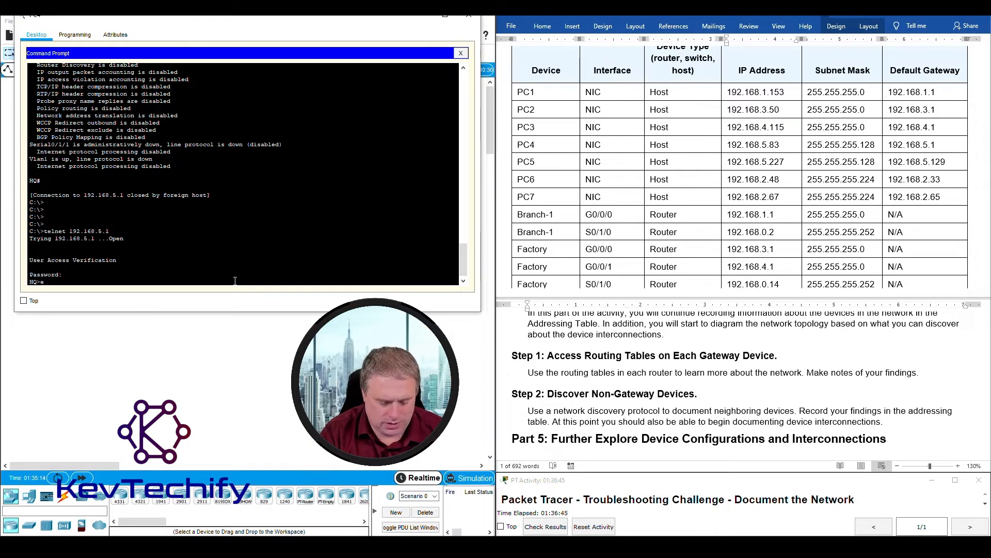
type("n")
key("Return")
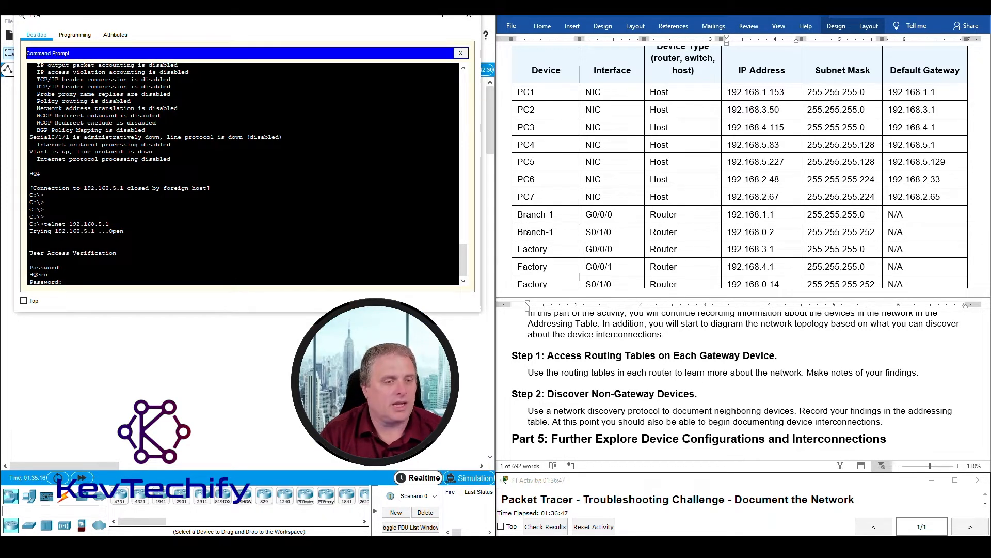
key("Return")
key("Return")
key("Return")
key("Return")
key("Return")
key("Return")
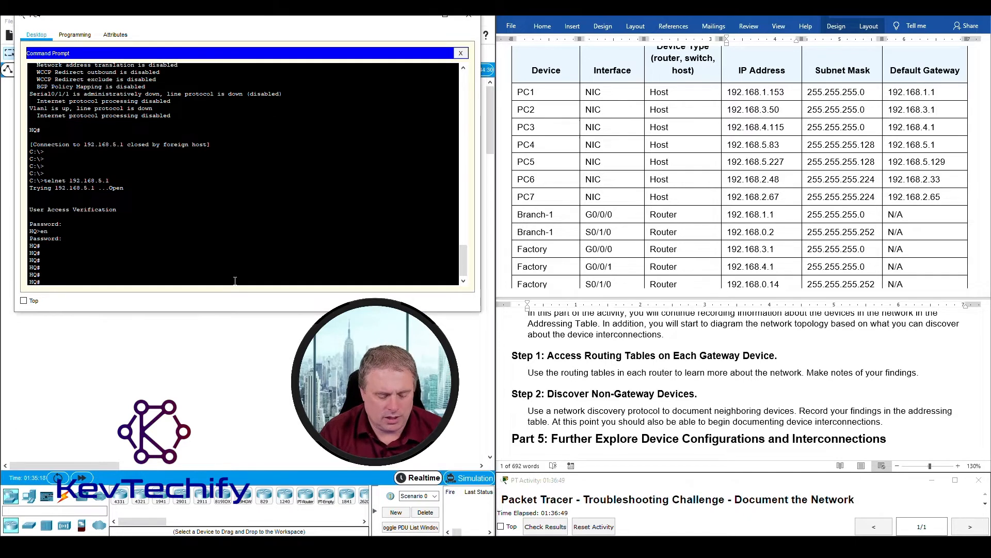
type("sho p route")
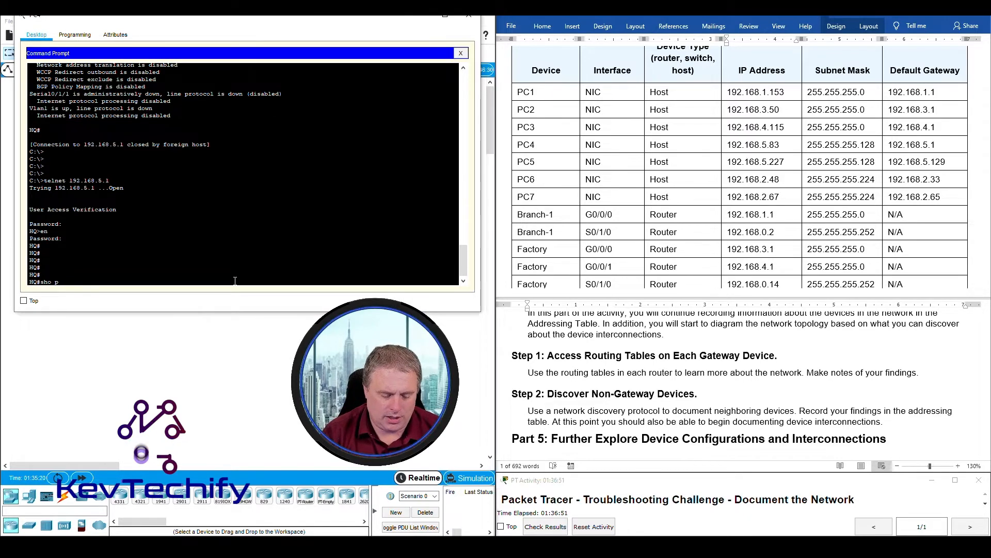
key("BackSpace")
key("BackSpace")
key("BackSpace")
key("BackSpace")
key("BackSpace")
key("BackSpace")
key("BackSpace")
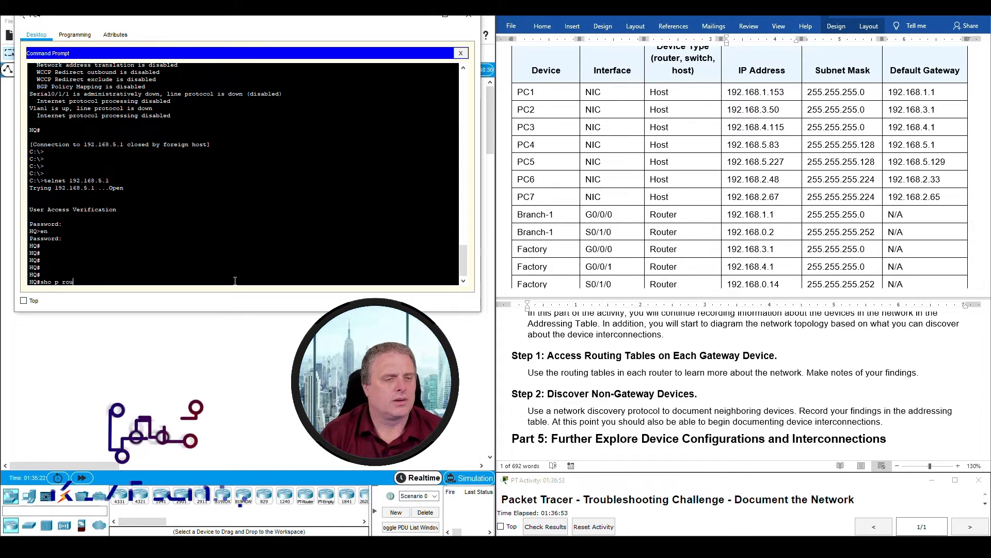
type("ip route")
key("Return")
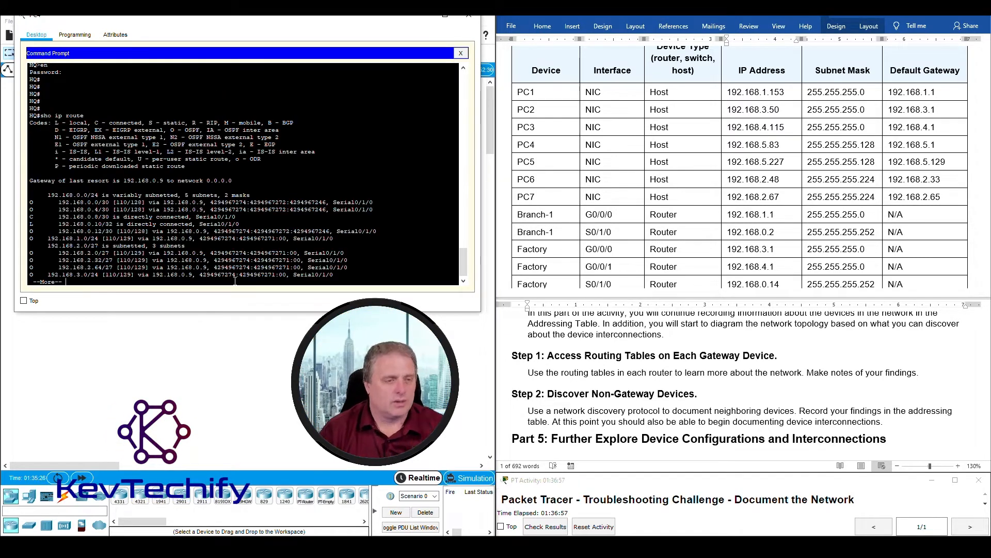
- Page HQ's routes and mark connected 192.168.0.8/30, 192.168.5.0/25, 192.168.5.128/25 and 192.168.6.0/24
key("space")
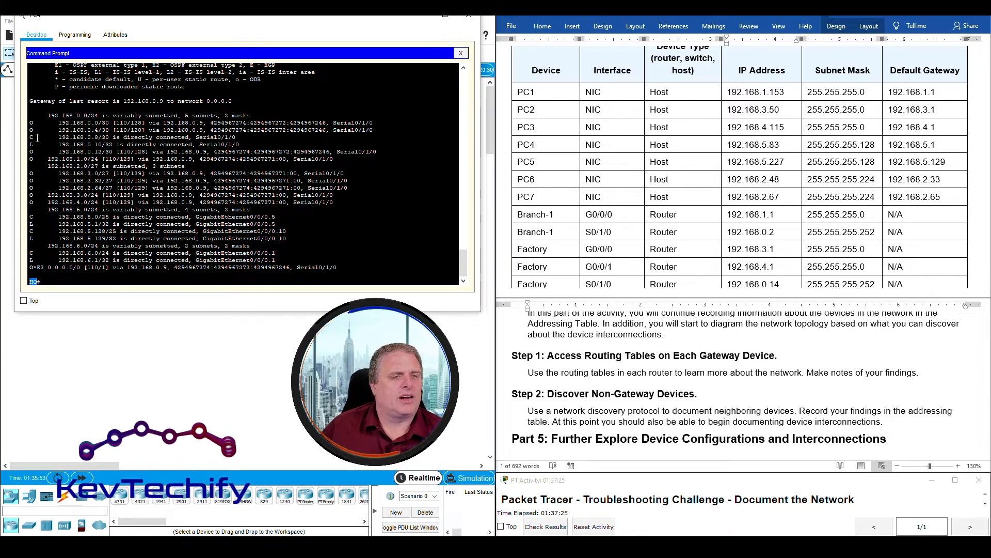
left_click_drag(30, 137, 282, 145)
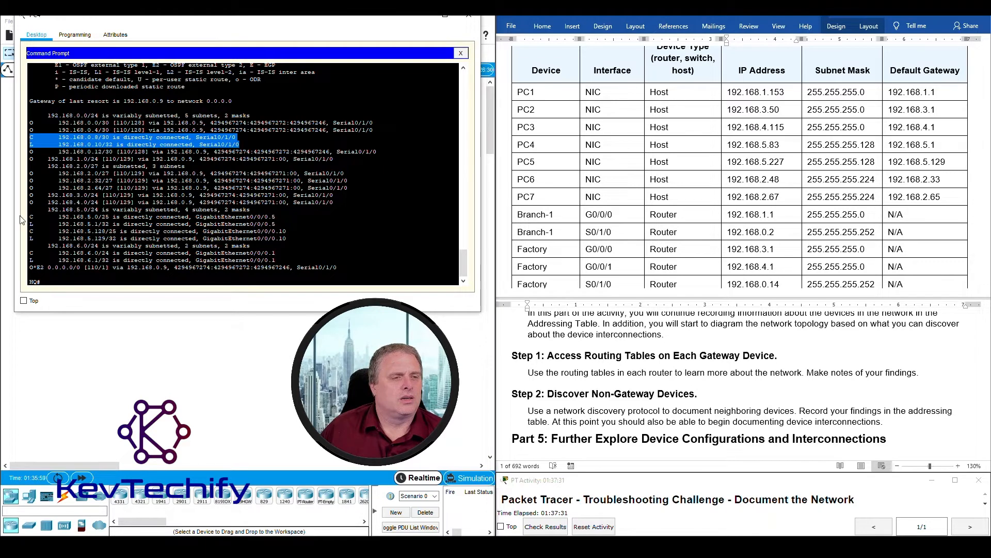
left_click_drag(29, 217, 297, 225)
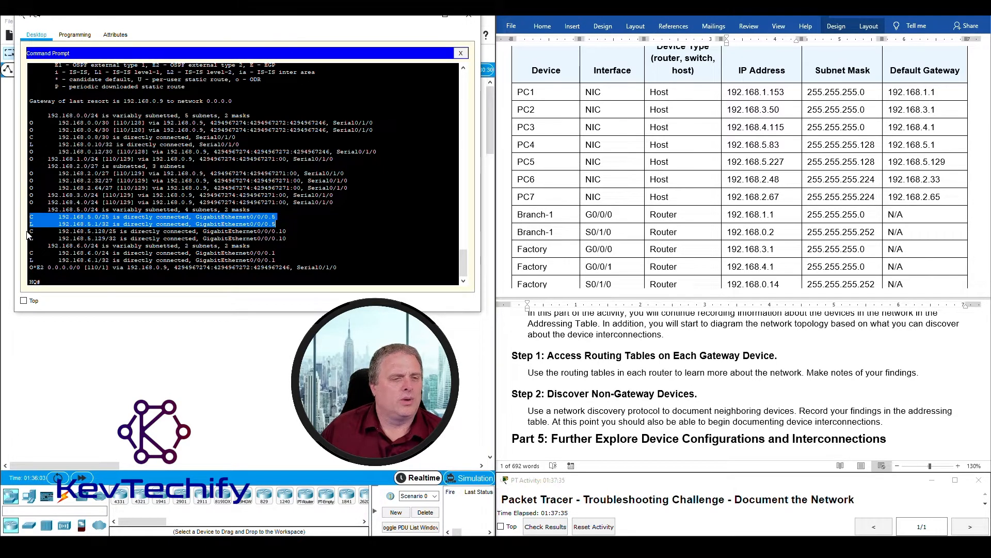
left_click_drag(30, 231, 297, 236)
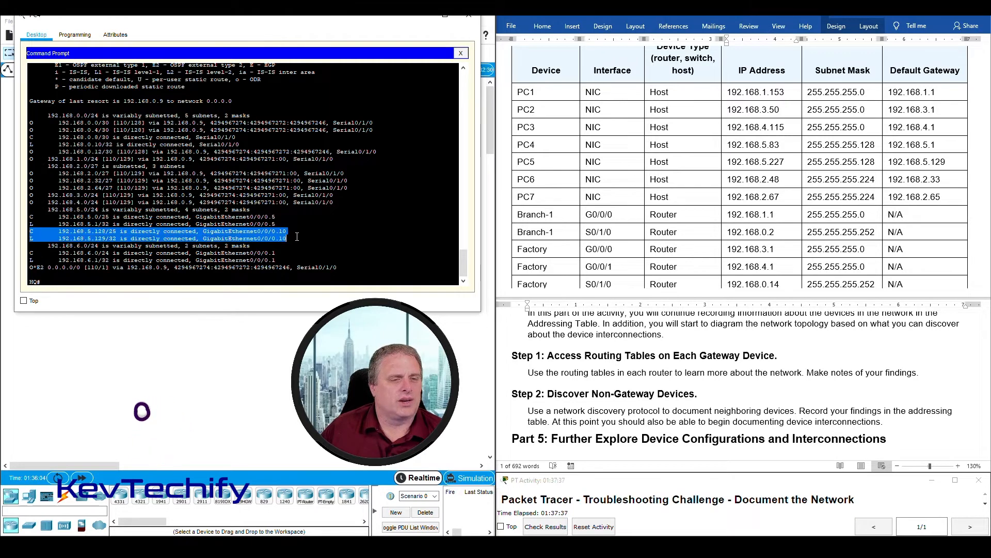
left_click_drag(30, 253, 277, 260)
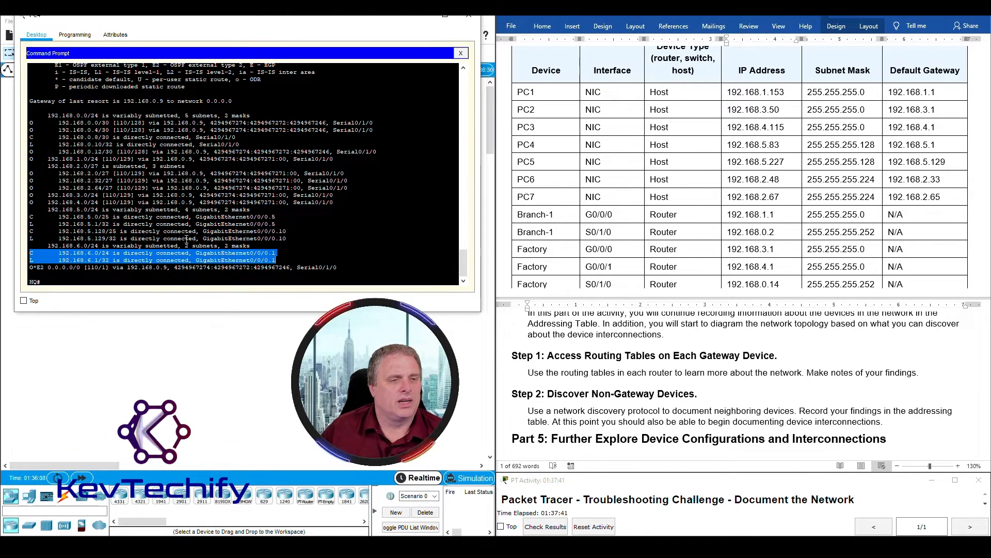
left_click(61, 223)
left_click_drag(58, 217, 280, 257)
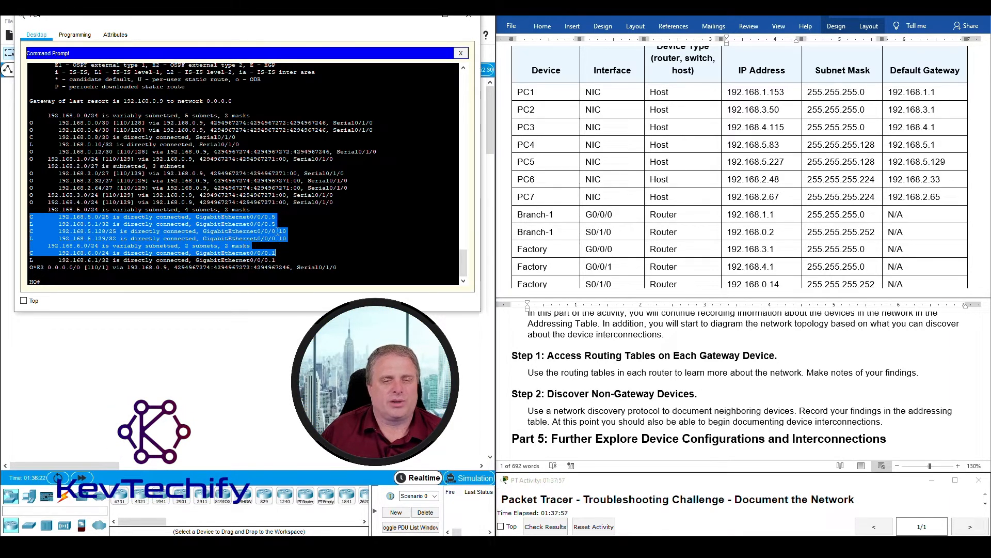
left_click(123, 241)
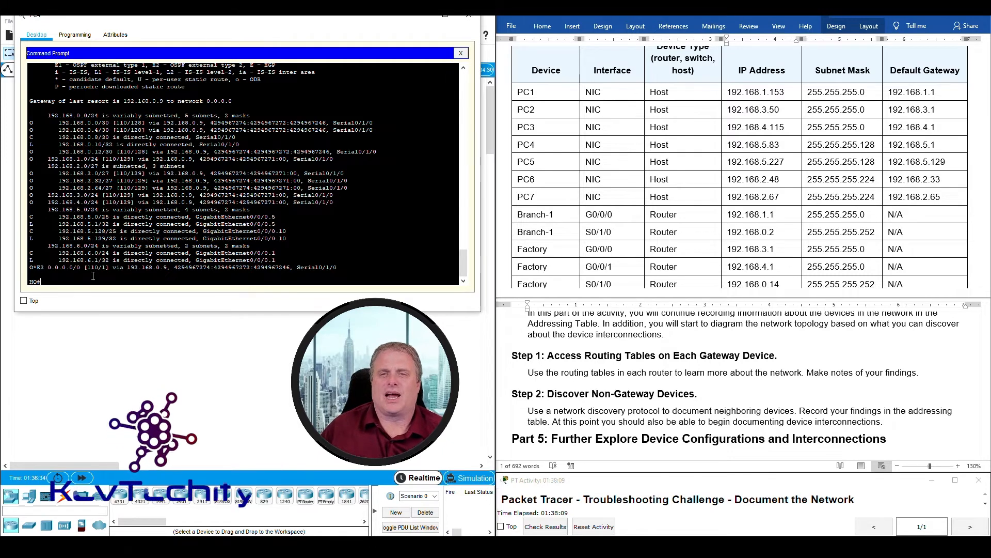
left_click(746, 146)
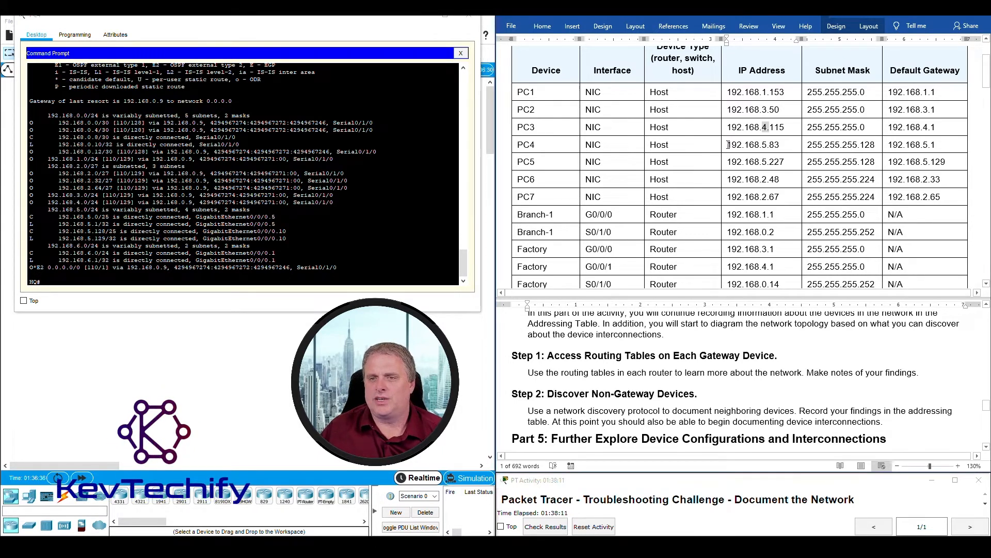
left_click_drag(779, 142, 860, 142)
left_click(809, 144)
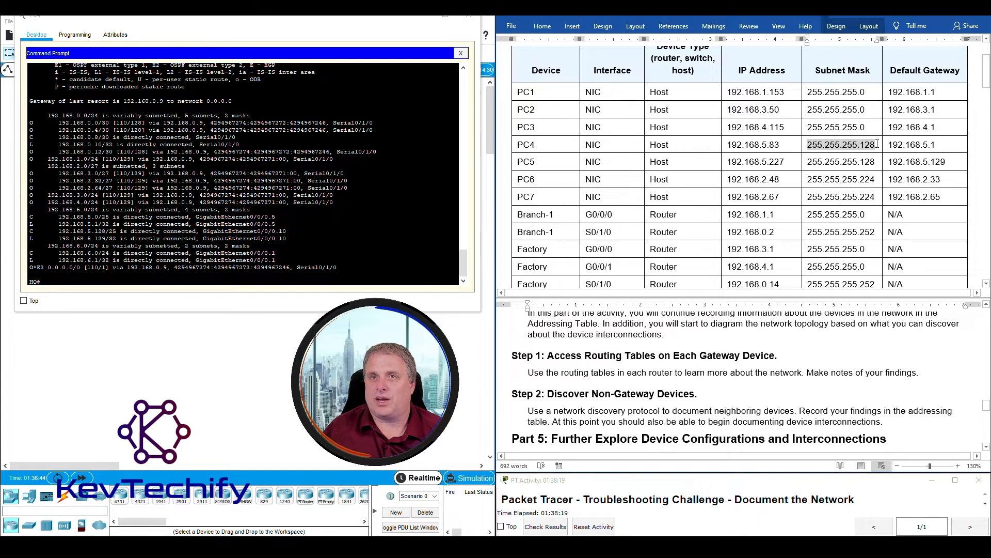
left_click_drag(877, 145, 876, 147)
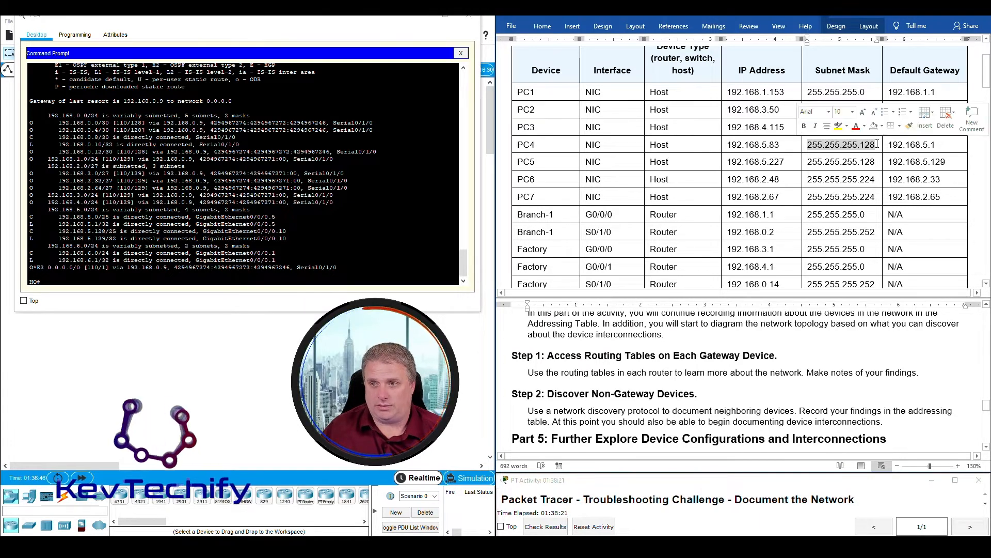
left_click(876, 147)
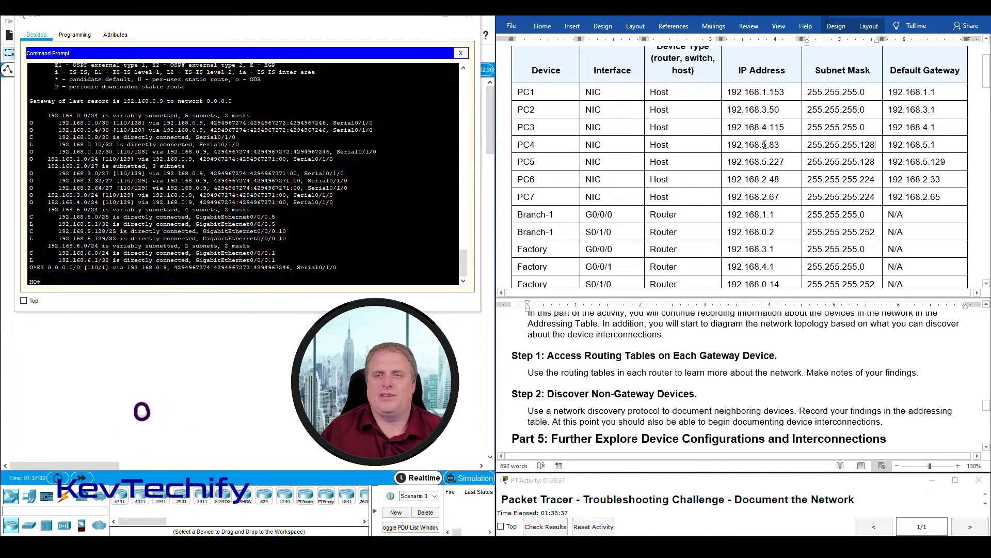
left_click_drag(762, 144, 779, 145)
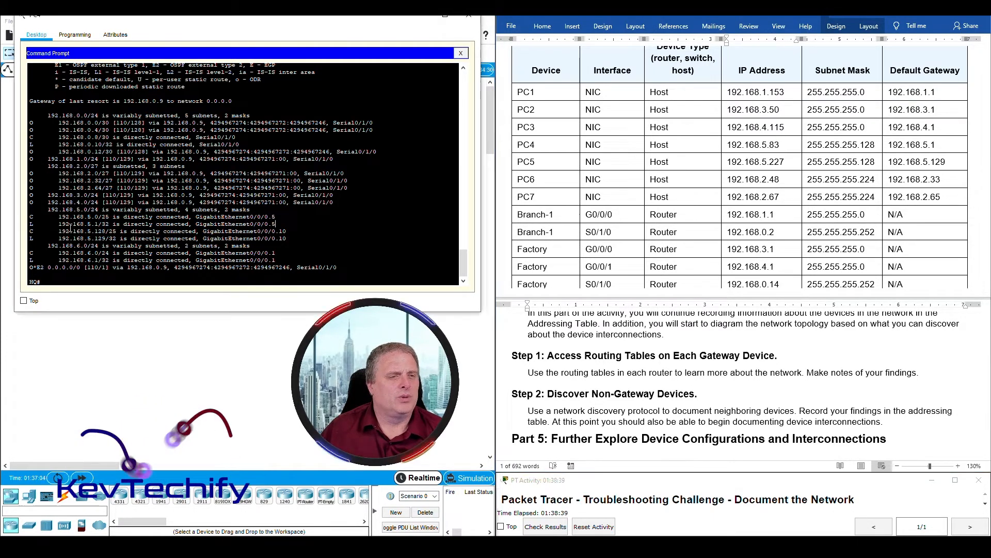
left_click_drag(30, 137, 103, 137)
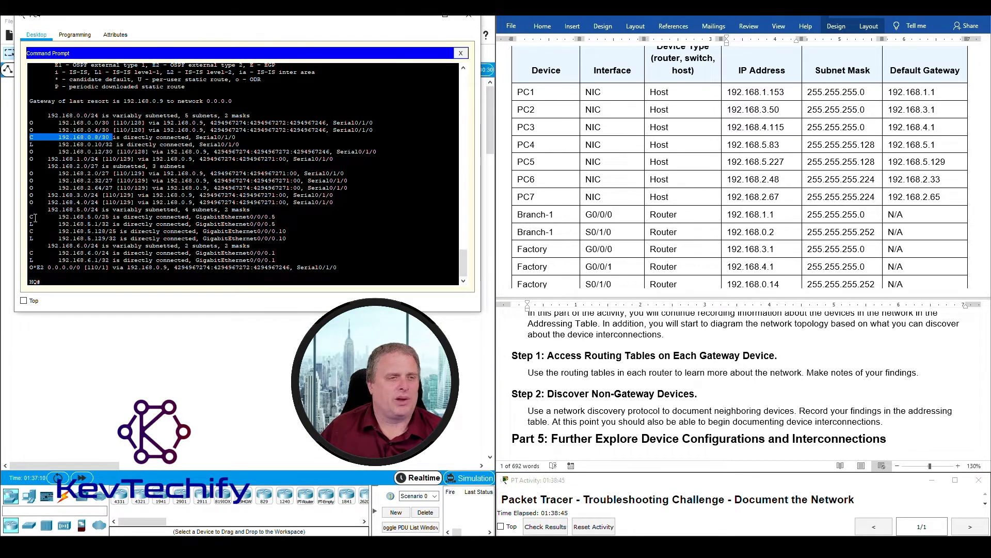
left_click_drag(28, 217, 120, 223)
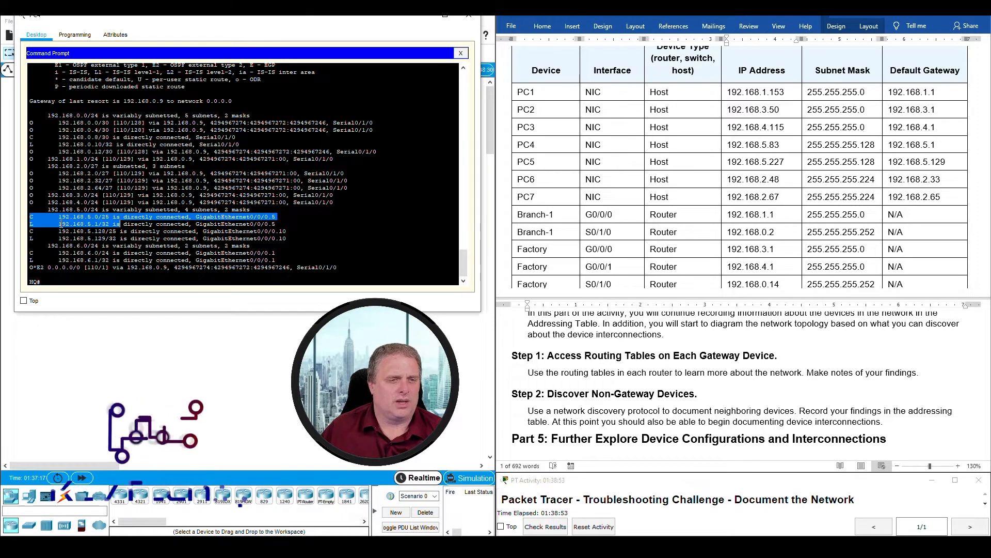
left_click(102, 234)
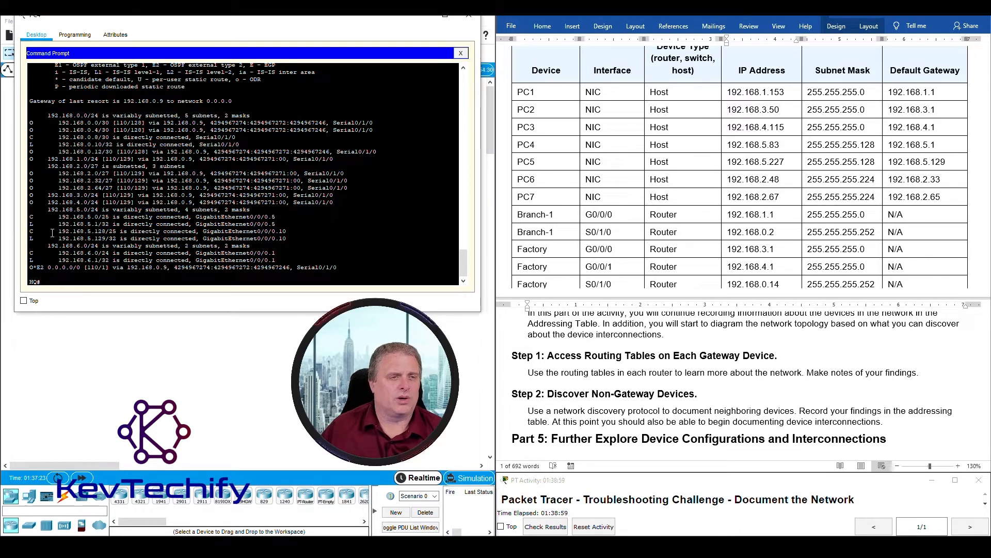
left_click_drag(30, 231, 117, 231)
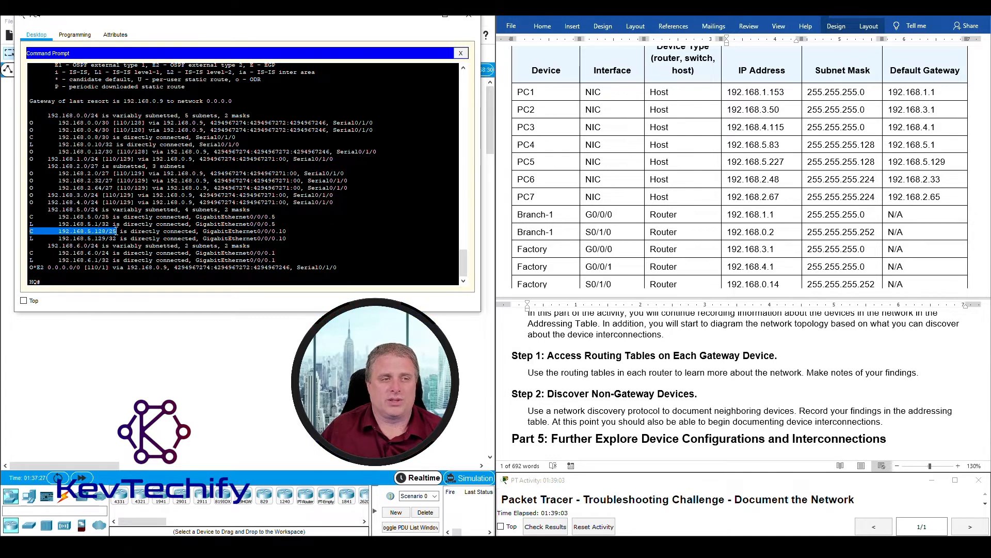
left_click_drag(30, 253, 114, 252)
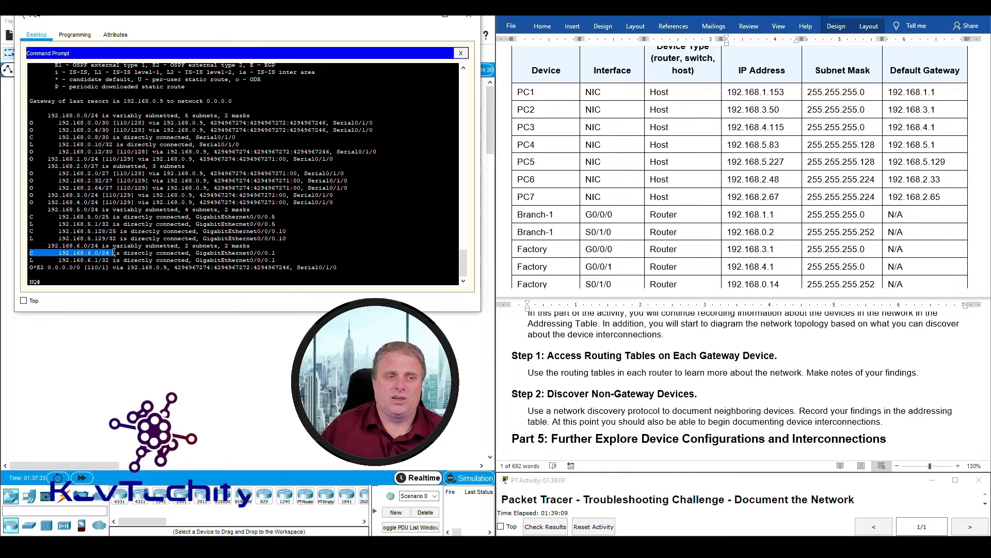
left_click(37, 215)
left_click_drag(30, 216, 273, 224)
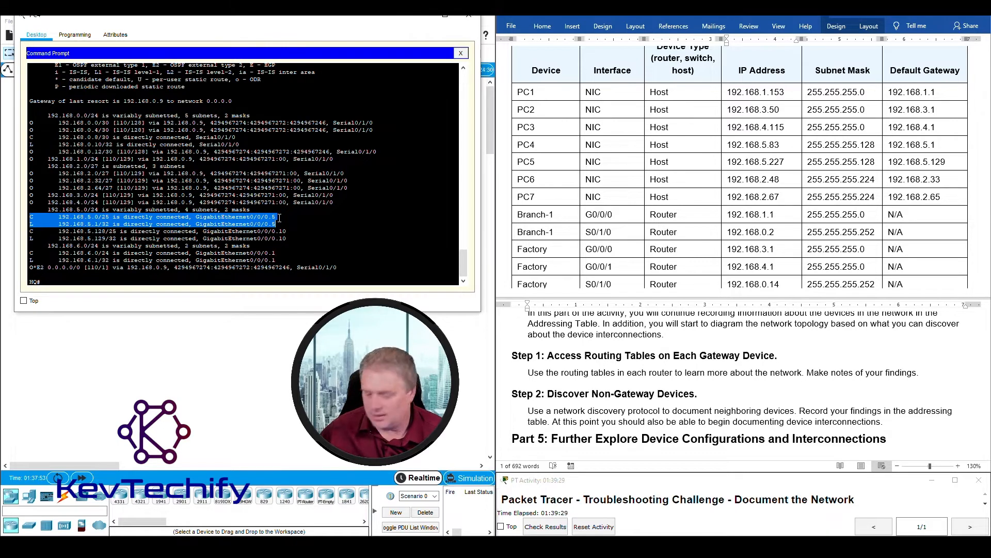
left_click(98, 221)
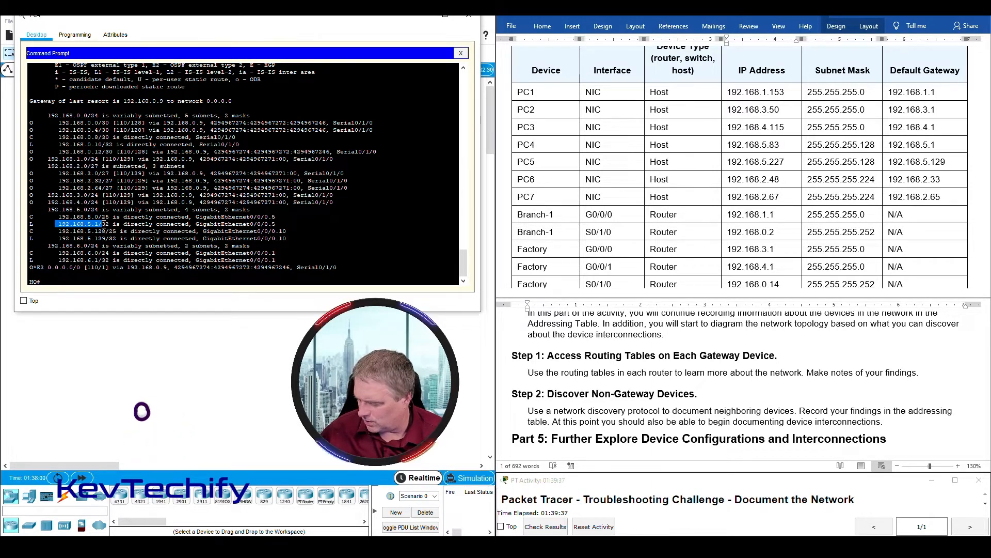
left_click(58, 220)
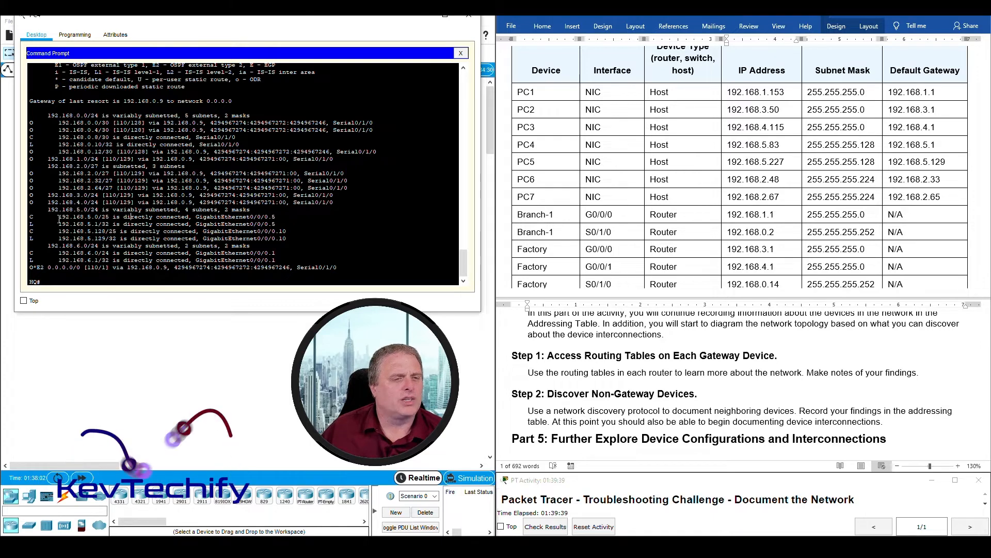
left_click_drag(58, 219, 112, 217)
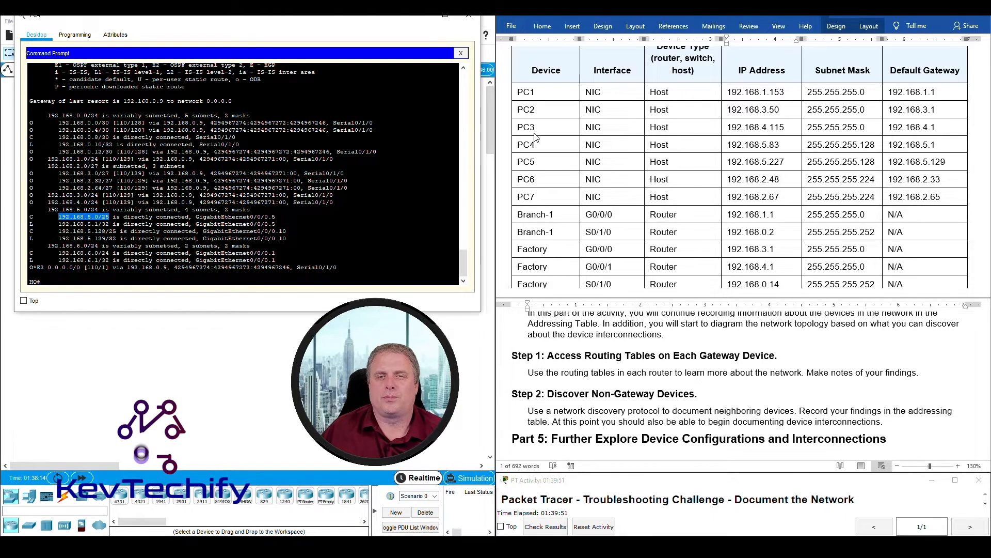
- Mark PC4's address in Word and HQ's block of 192.168.5 and 192.168.6 routes
left_click_drag(762, 145, 773, 147)
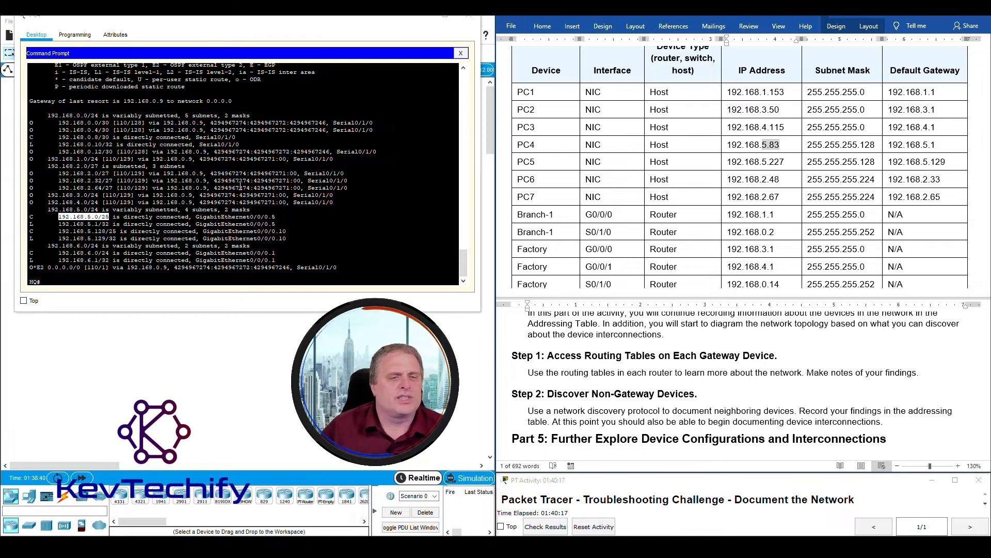
left_click(191, 218)
left_click_drag(59, 219, 317, 259)
left_click(218, 245)
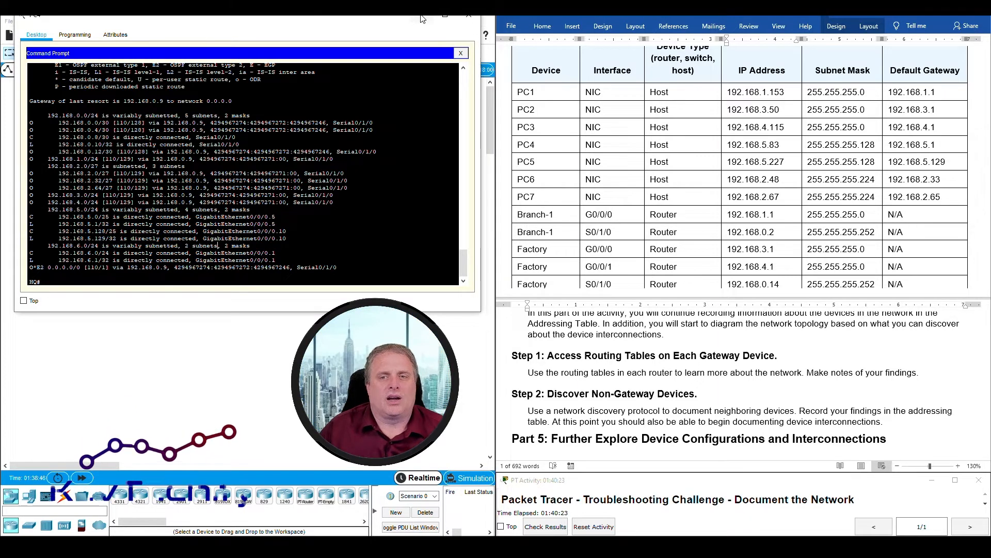
- Put away PC4's terminal, open PC5's window, and widen it beside the addressing table
left_click(420, 18)
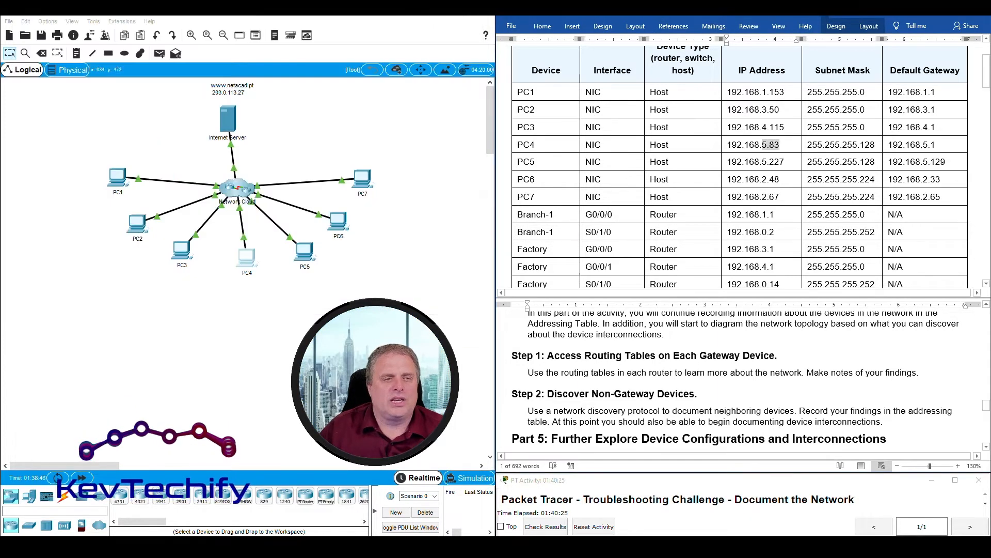
left_click_drag(232, 274, 308, 238)
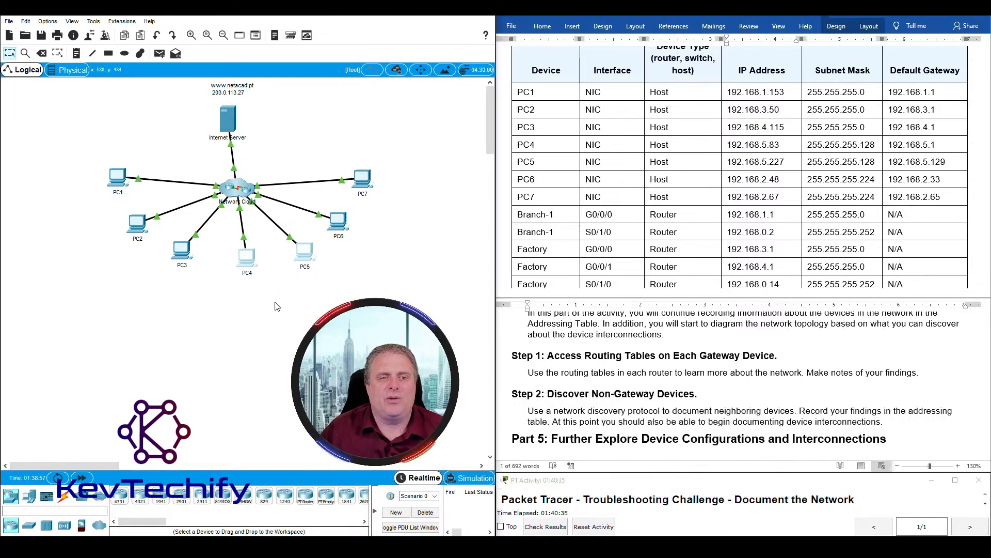
left_click(304, 250)
left_click_drag(439, 123, 590, 122)
left_click_drag(362, 33, 240, 17)
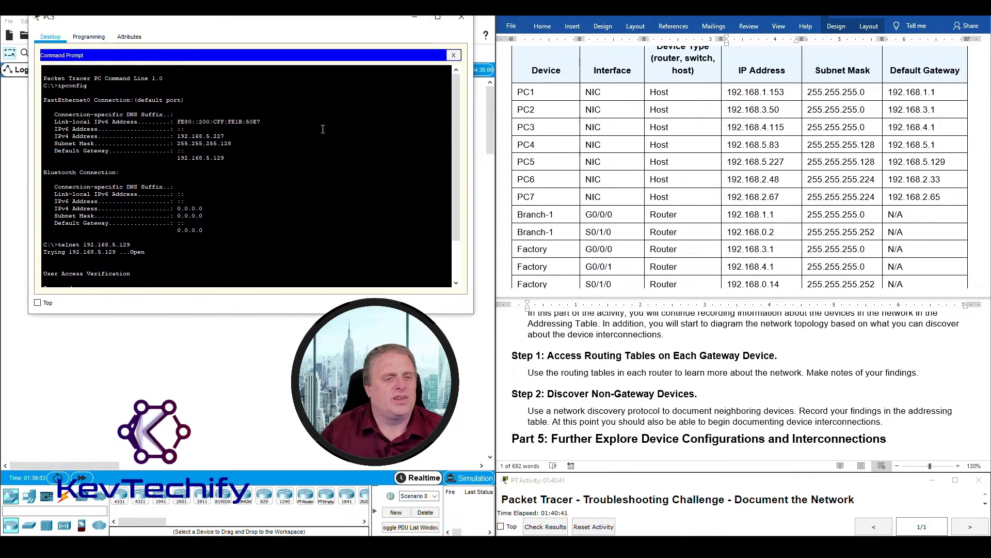
- Telnet from PC5 to 192.168.5.129, enable, and page through the full routing table
key("Return")
key("Return")
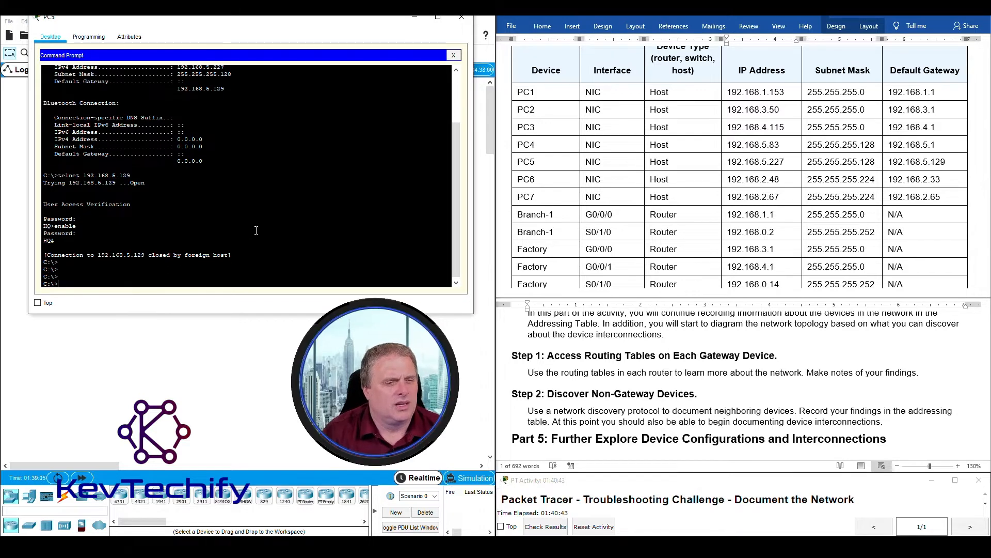
key("Return")
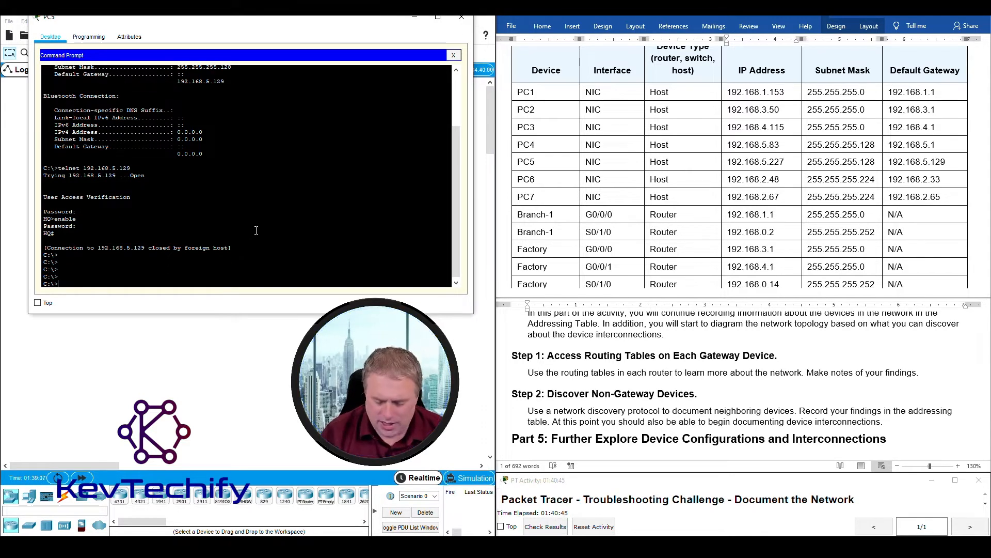
key("Up")
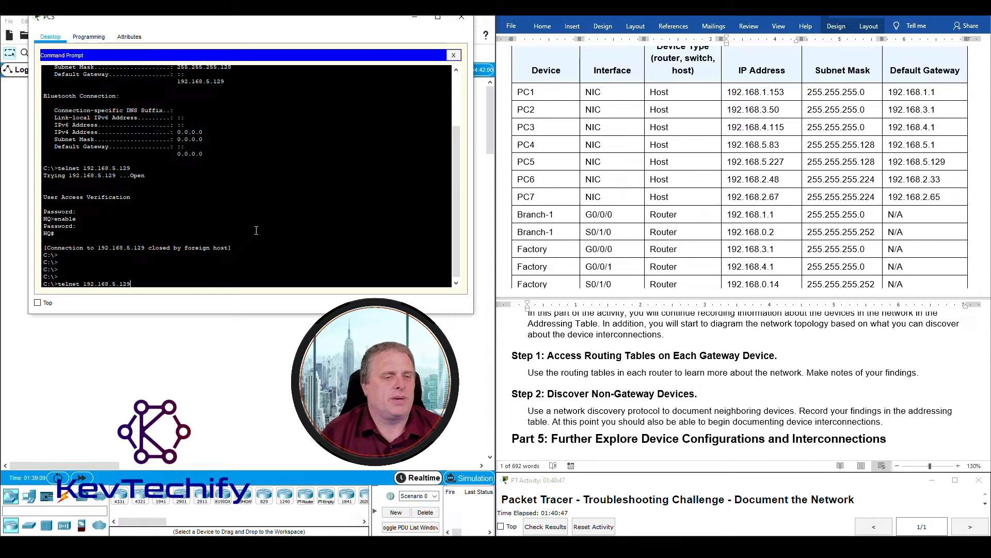
key("Return")
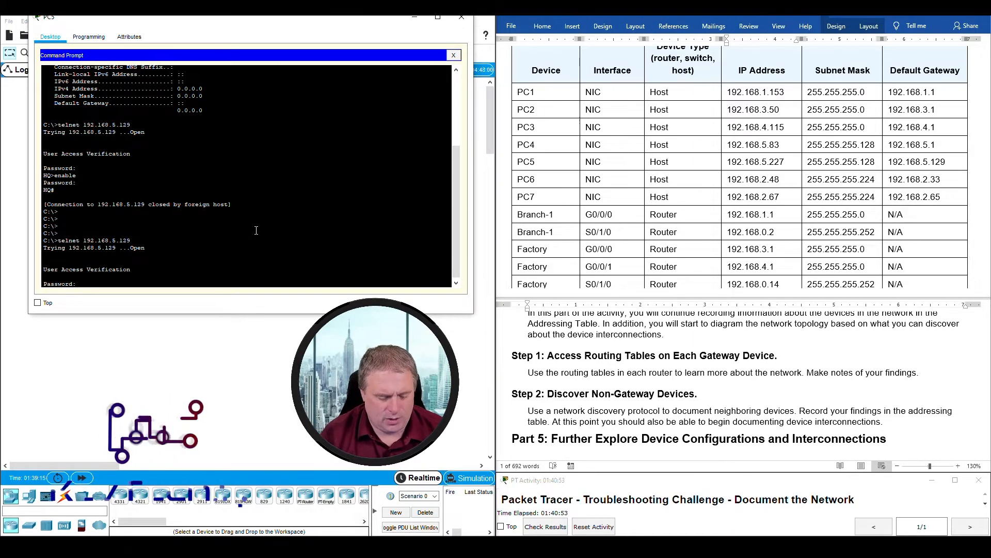
key("Return")
type("ena")
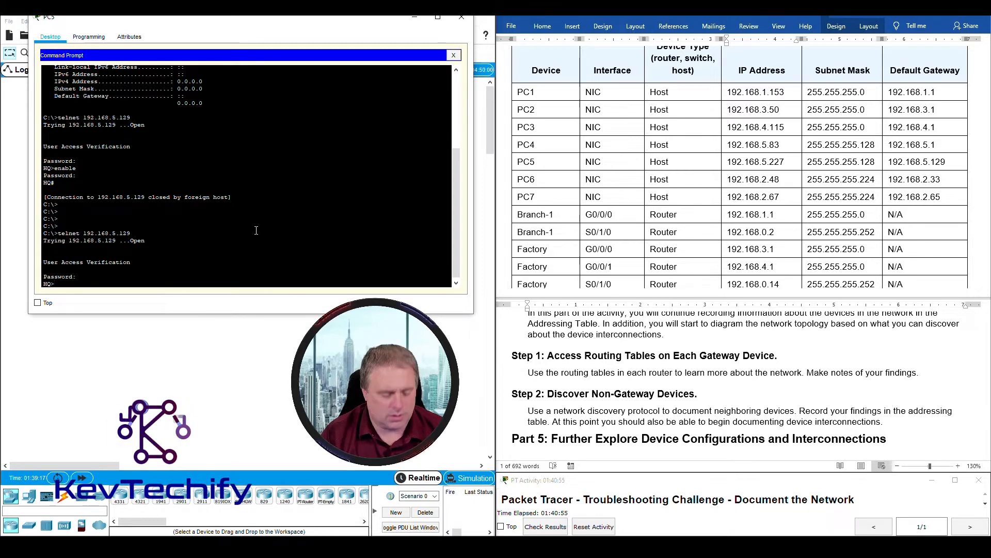
key("Return")
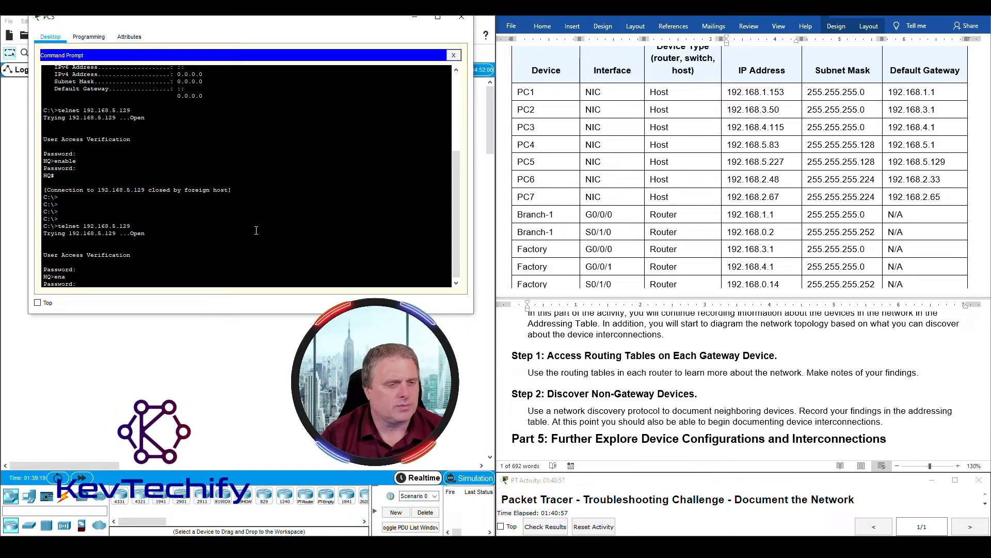
key("Return")
key("Return")
key("Return")
key("Return")
key("Return")
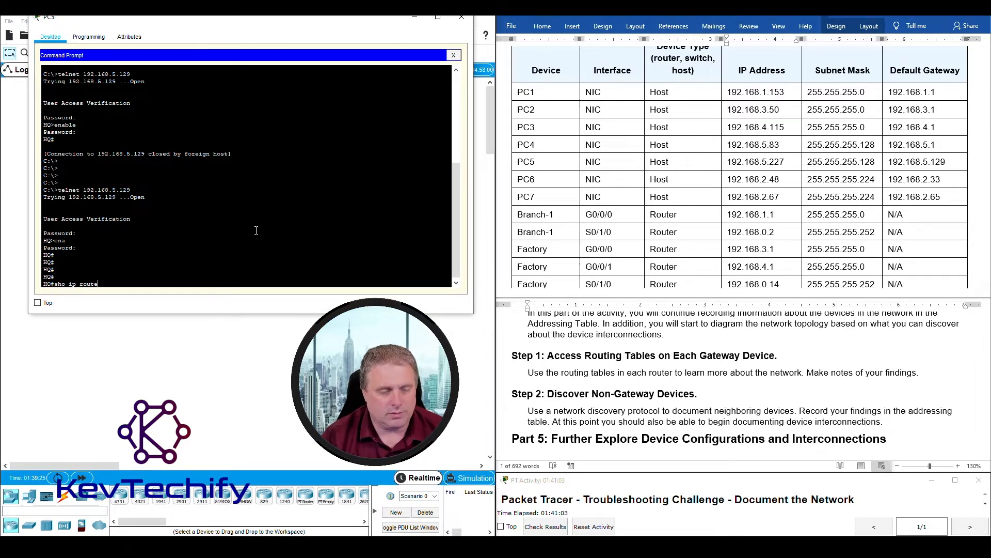
key("Return")
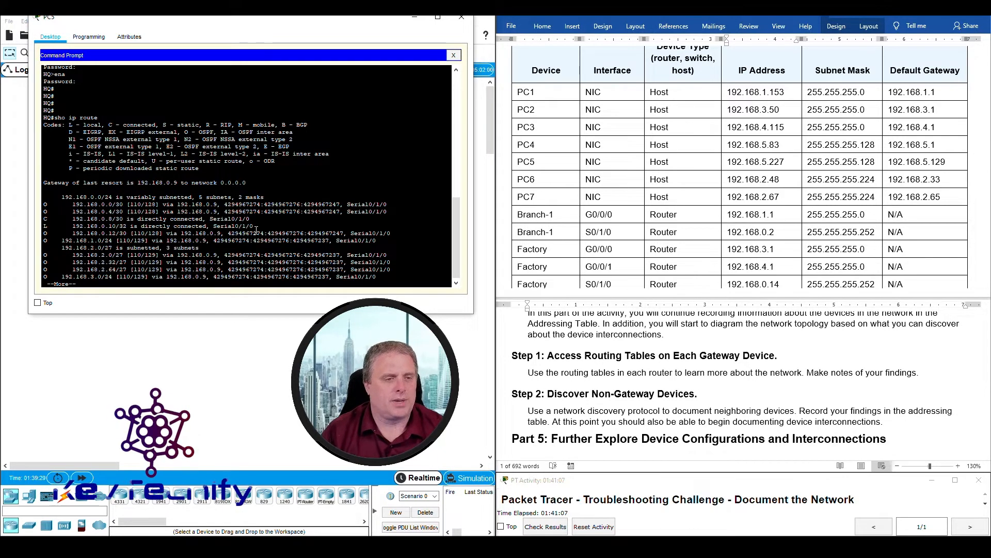
key("space")
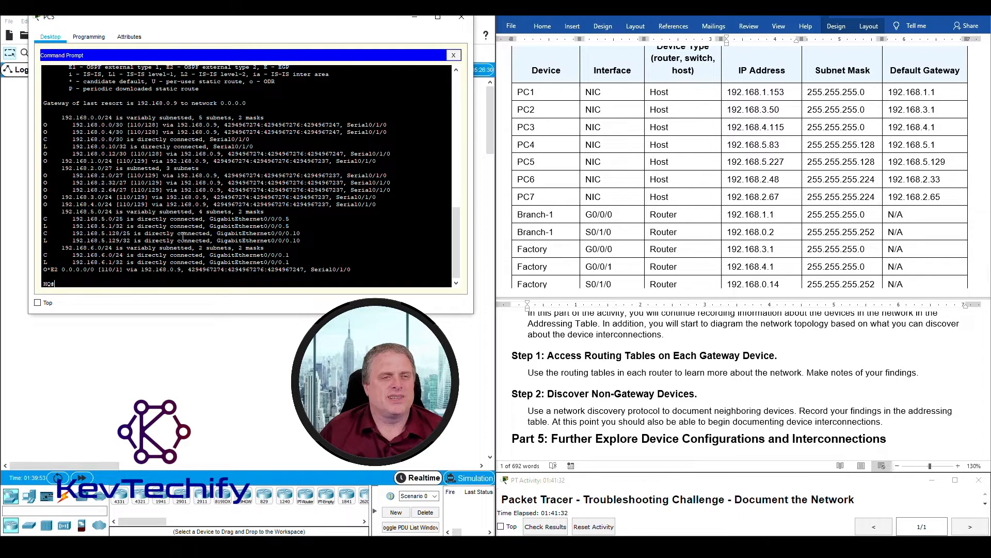
left_click(731, 162)
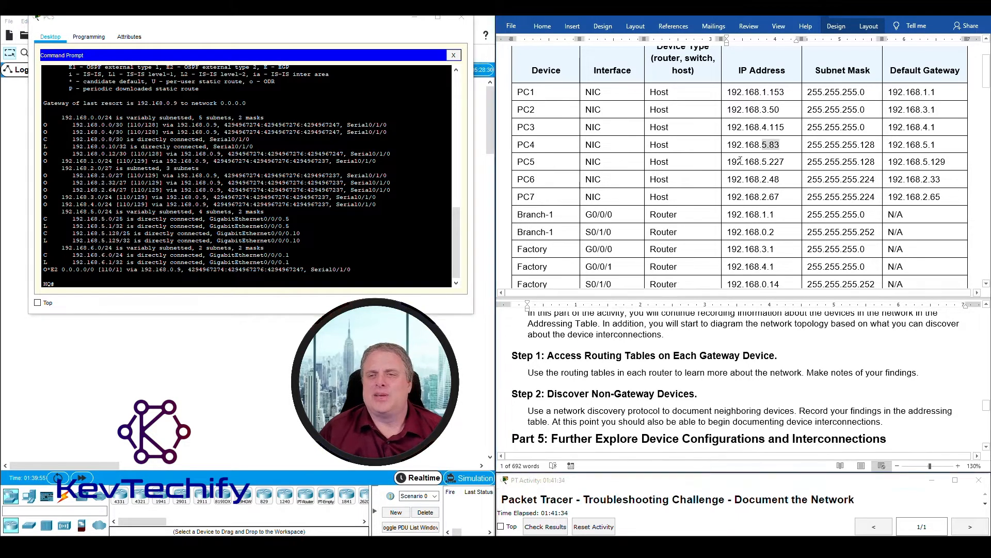
left_click_drag(729, 163, 757, 162)
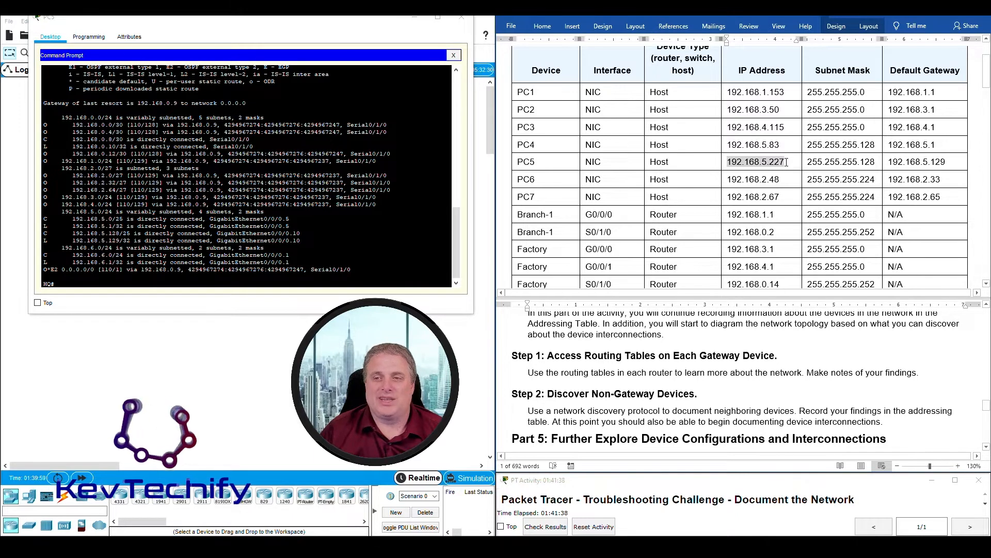
left_click(890, 162)
left_click_drag(891, 162, 948, 163)
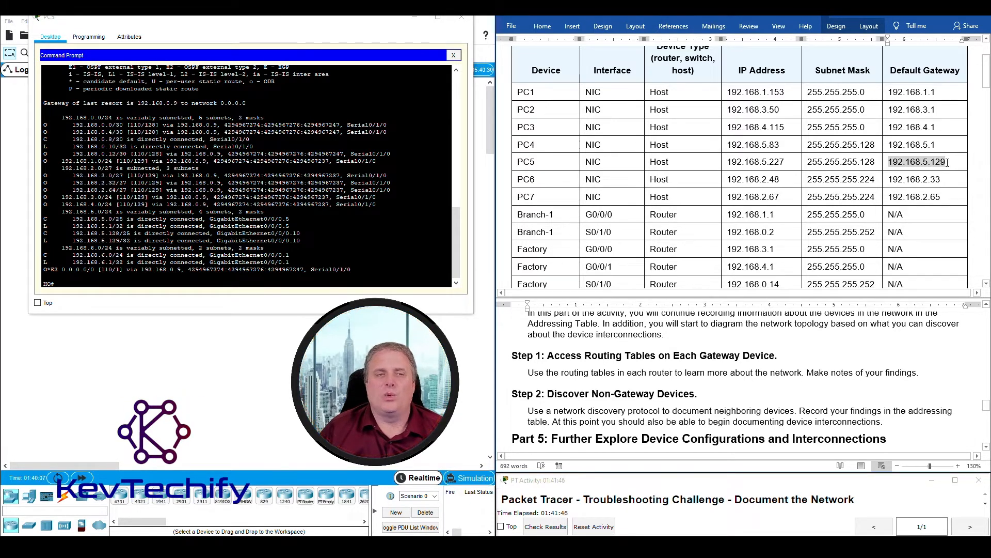
left_click(893, 162)
left_click_drag(889, 162, 951, 162)
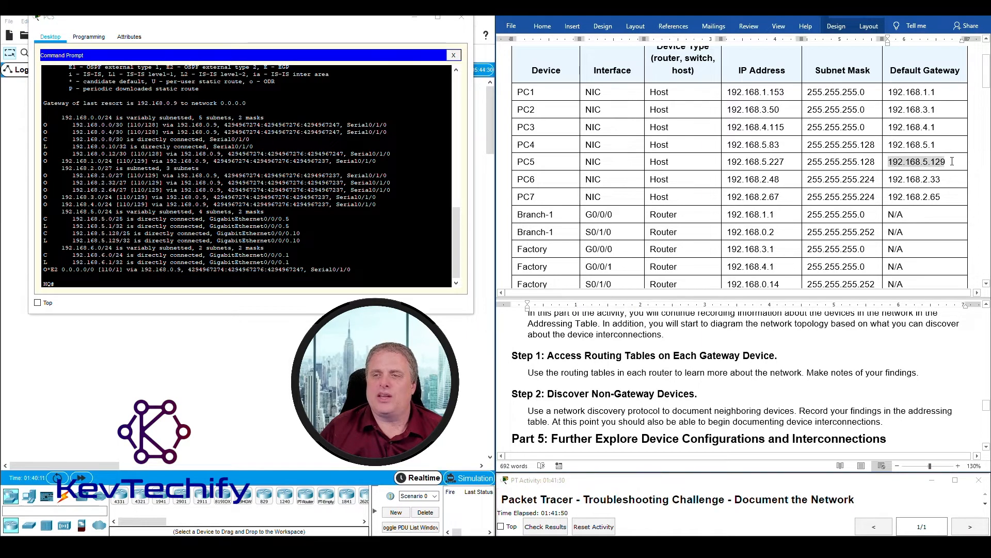
left_click(924, 162)
left_click_drag(889, 161, 950, 162)
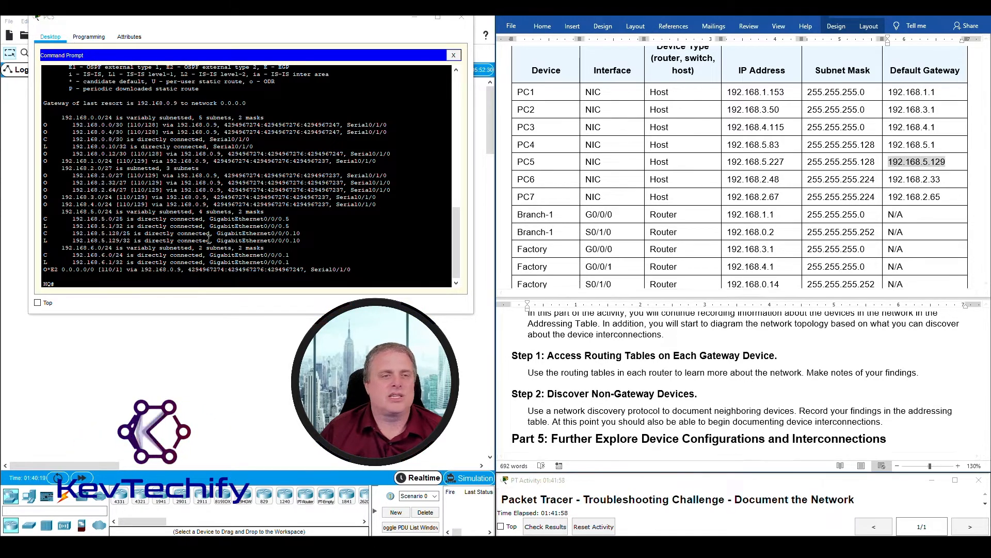
left_click(144, 212)
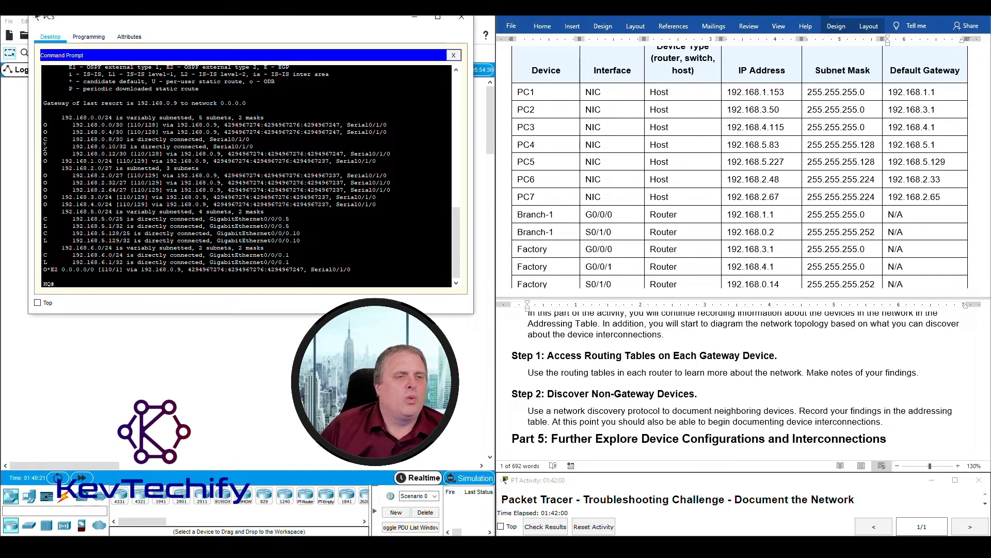
left_click_drag(57, 145, 95, 147)
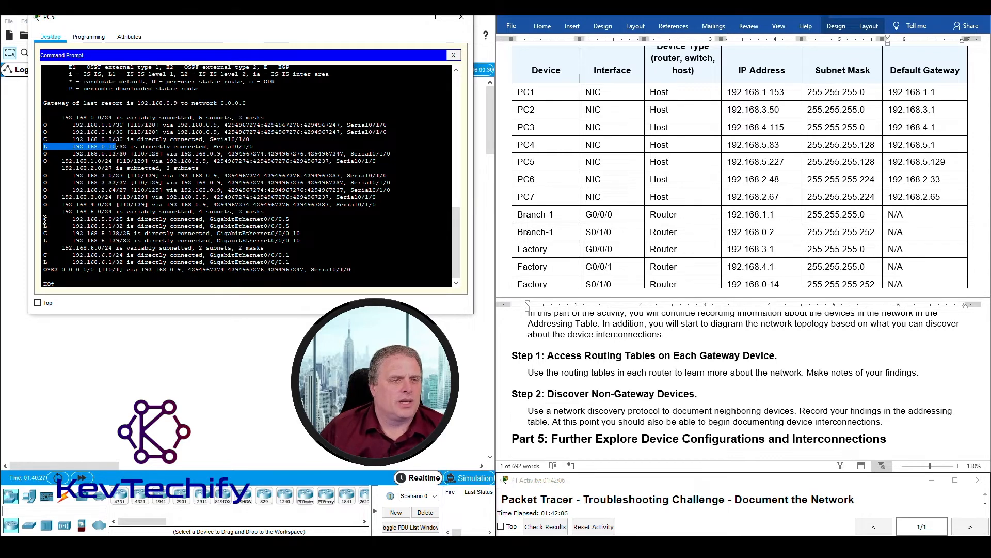
left_click_drag(45, 218, 94, 220)
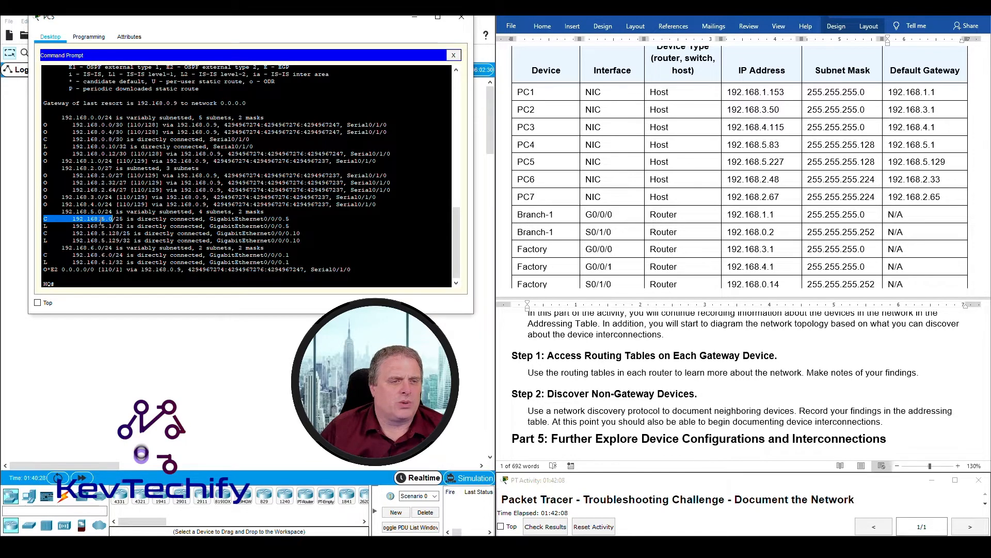
left_click(44, 226)
left_click_drag(45, 226, 113, 228)
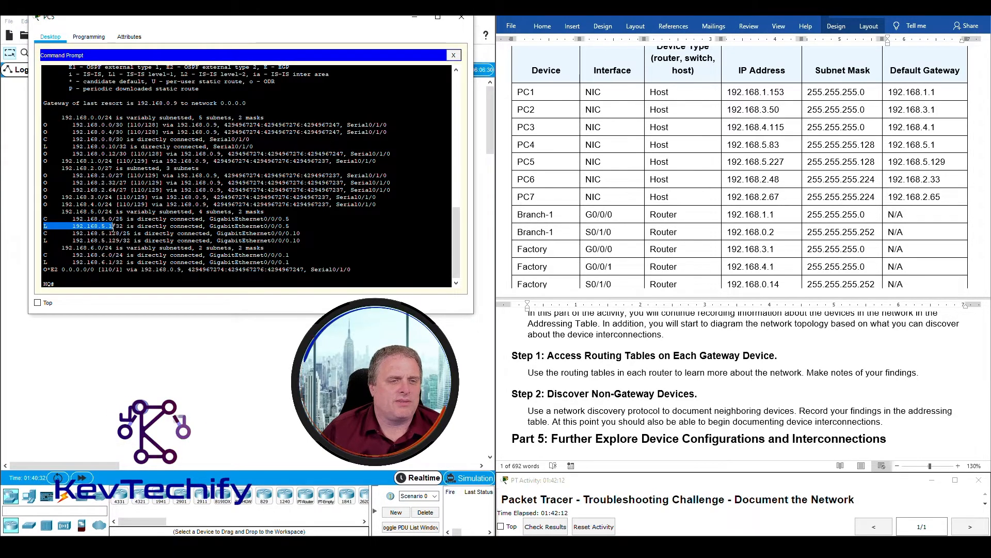
left_click_drag(44, 241, 119, 242)
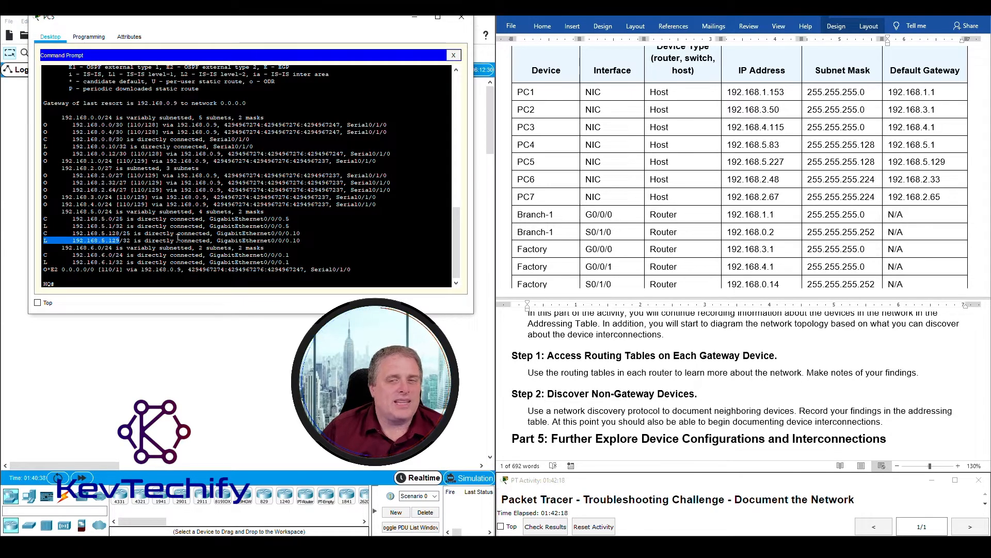
left_click(942, 128)
left_click(889, 161)
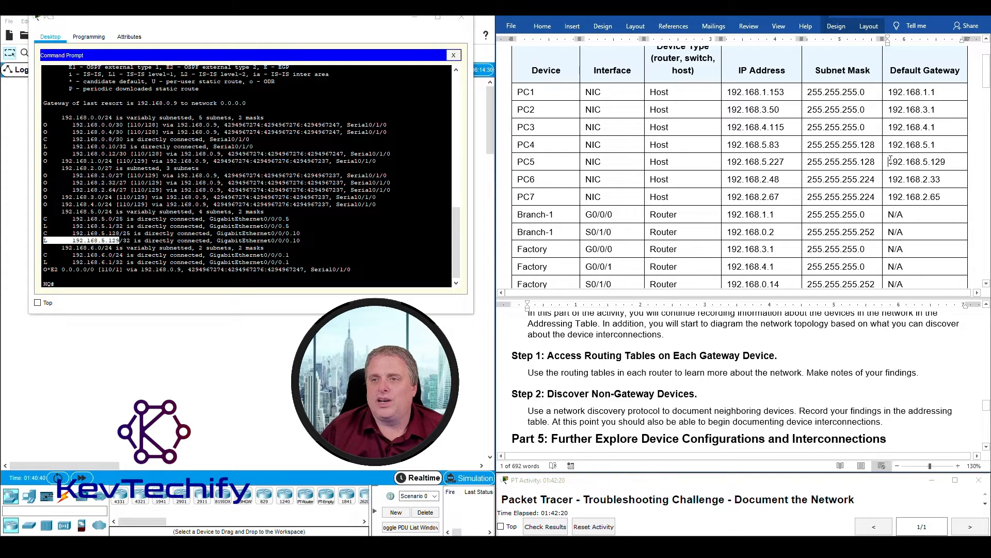
left_click_drag(888, 161, 948, 160)
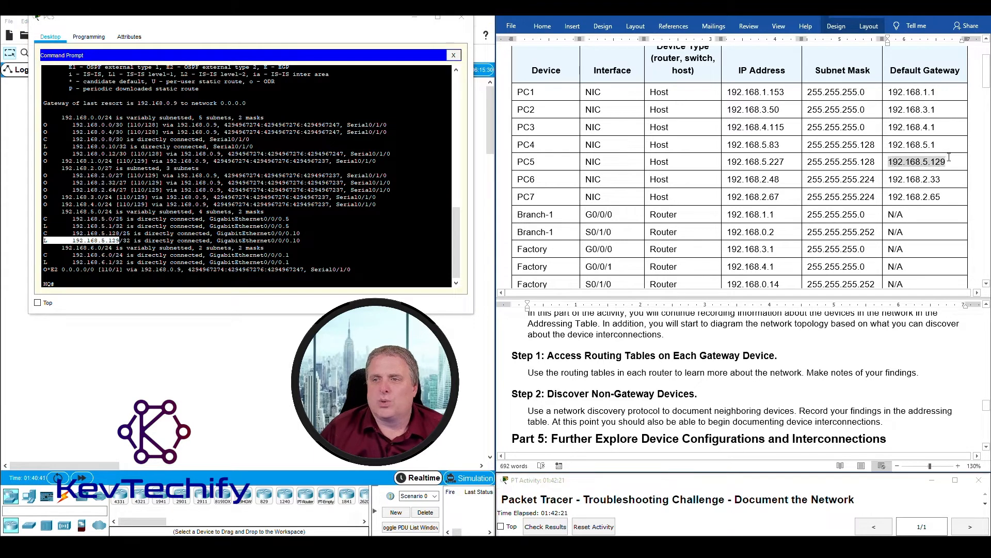
left_click(141, 240)
left_click_drag(46, 233, 303, 241)
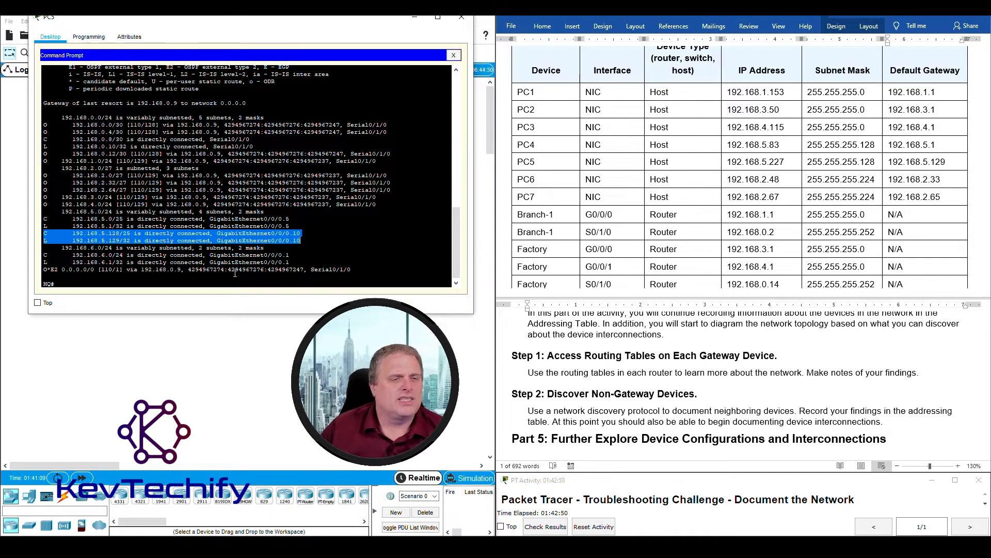
left_click(72, 233)
left_click_drag(72, 233, 131, 233)
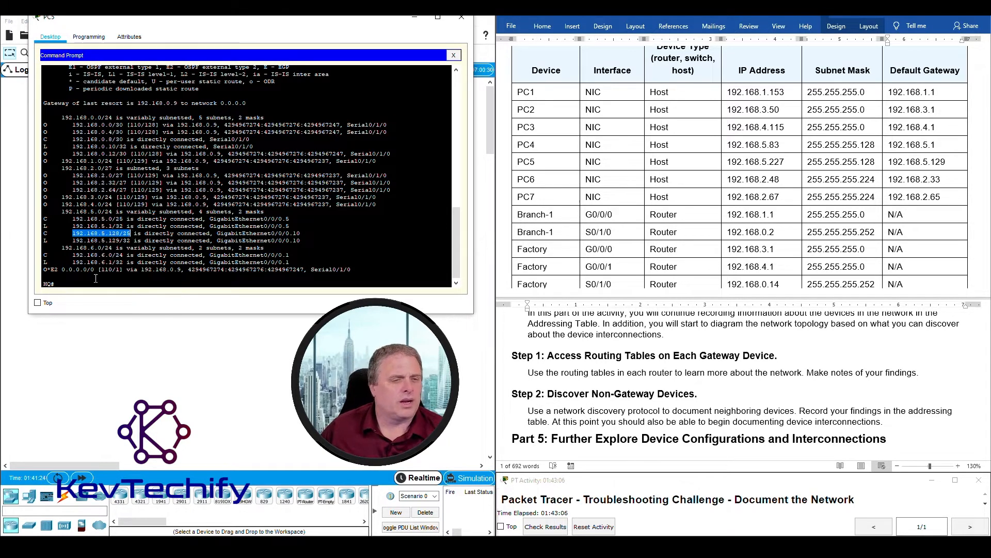
left_click_drag(109, 240, 120, 241)
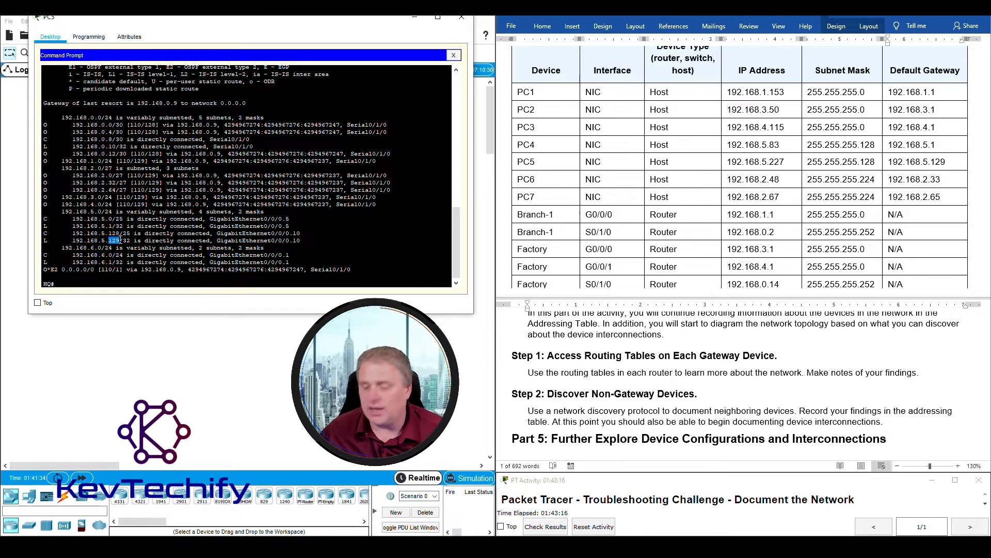
left_click(800, 165)
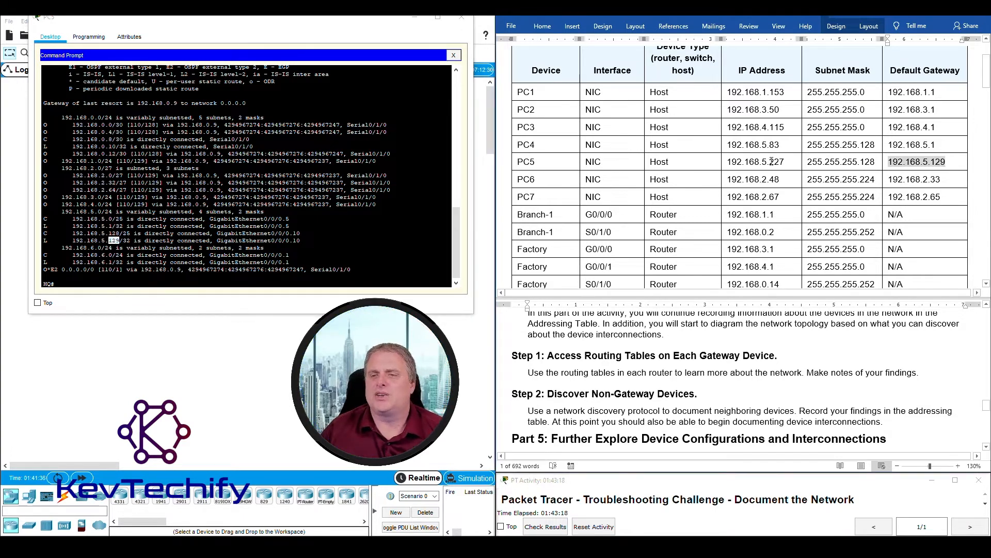
left_click_drag(770, 162, 798, 164)
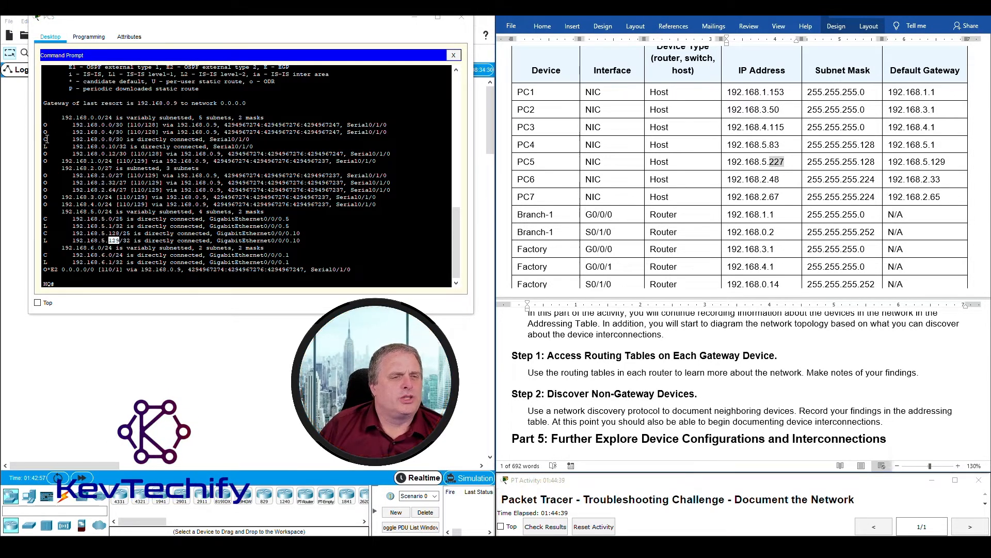
left_click_drag(46, 138, 262, 146)
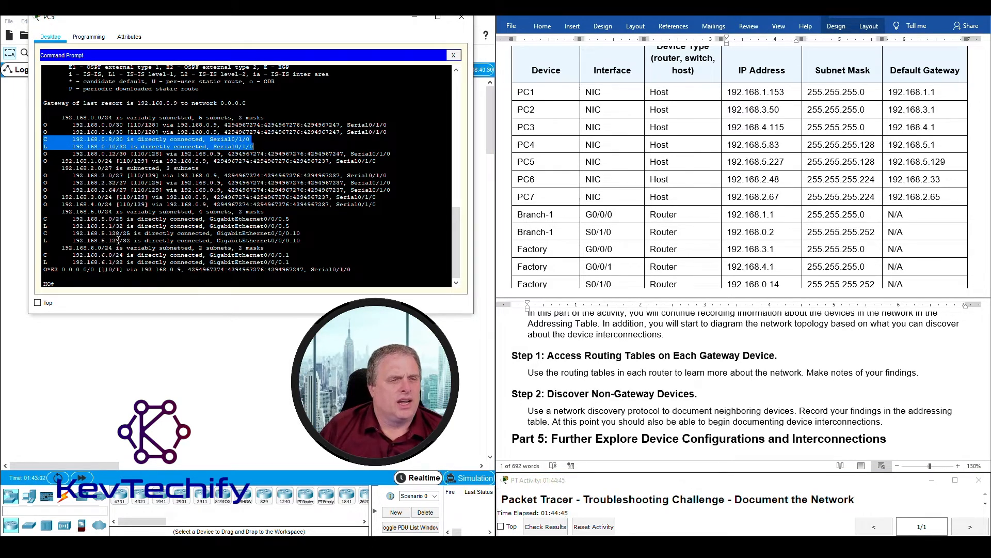
left_click_drag(46, 256, 295, 262)
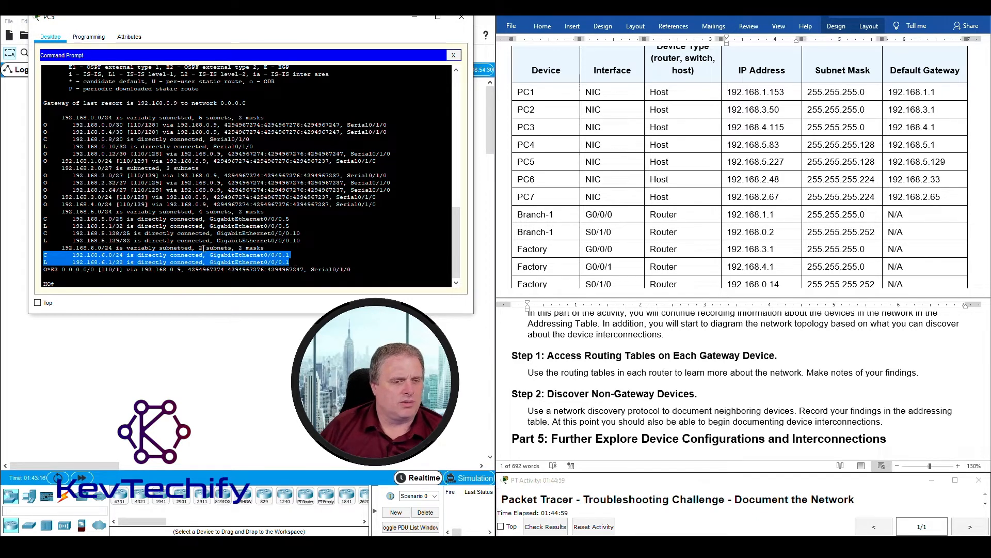
left_click(198, 262)
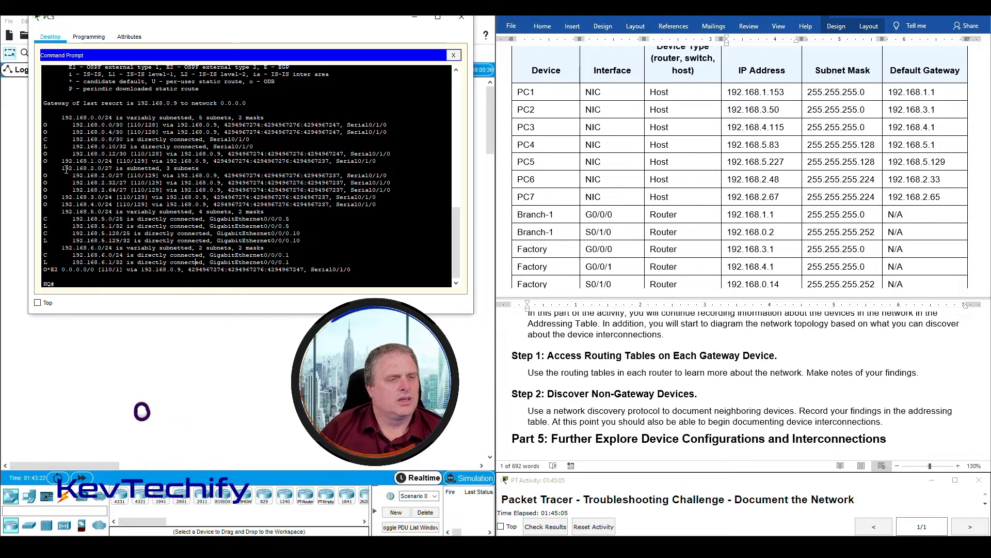
left_click_drag(44, 138, 250, 140)
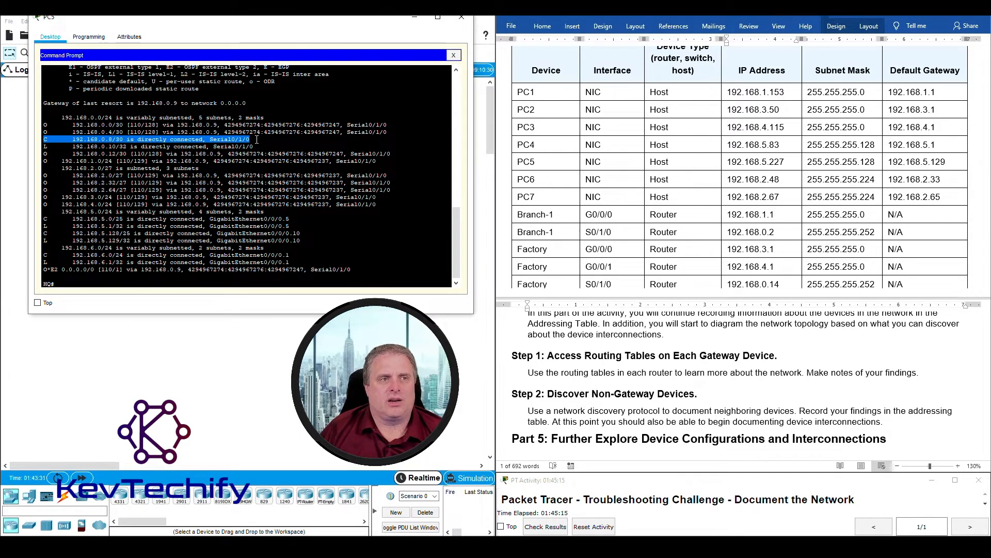
left_click_drag(45, 283, 72, 282)
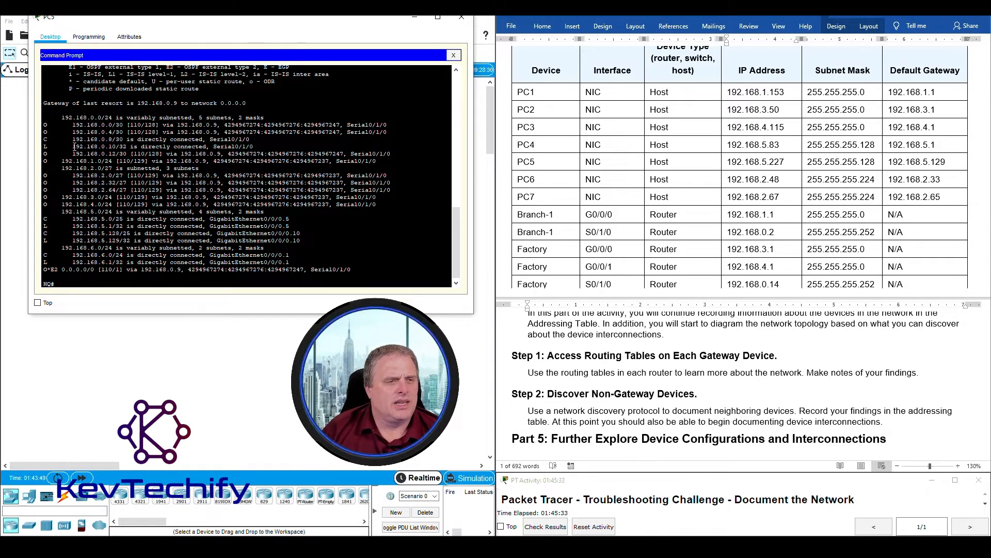
left_click_drag(72, 146, 123, 147)
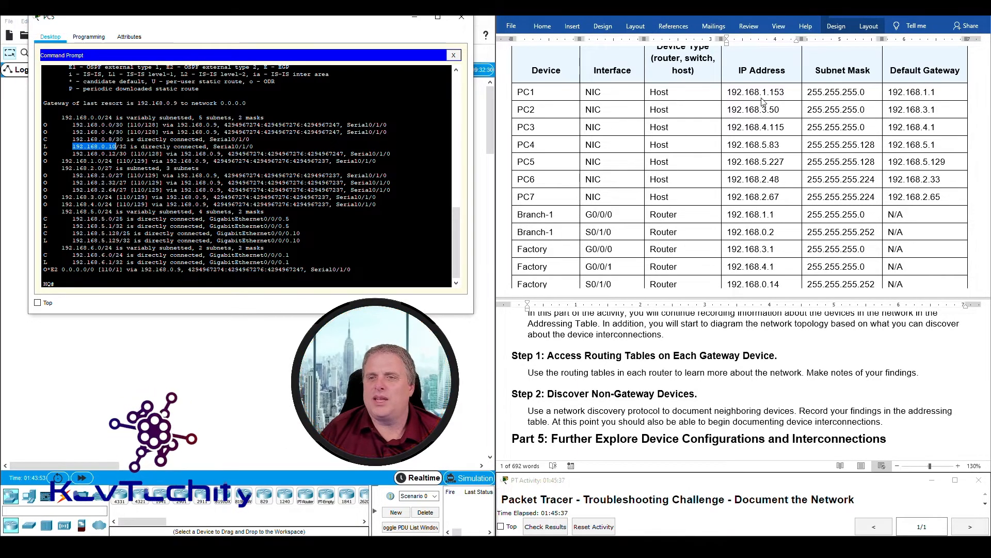
scroll(768, 113, "down", 4)
scroll(775, 135, "down", 2)
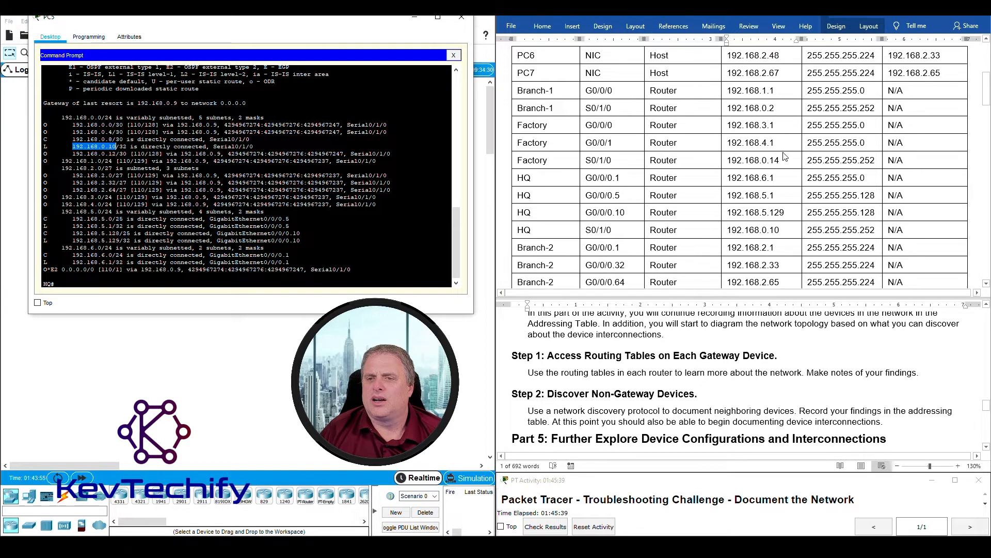
left_click(765, 203)
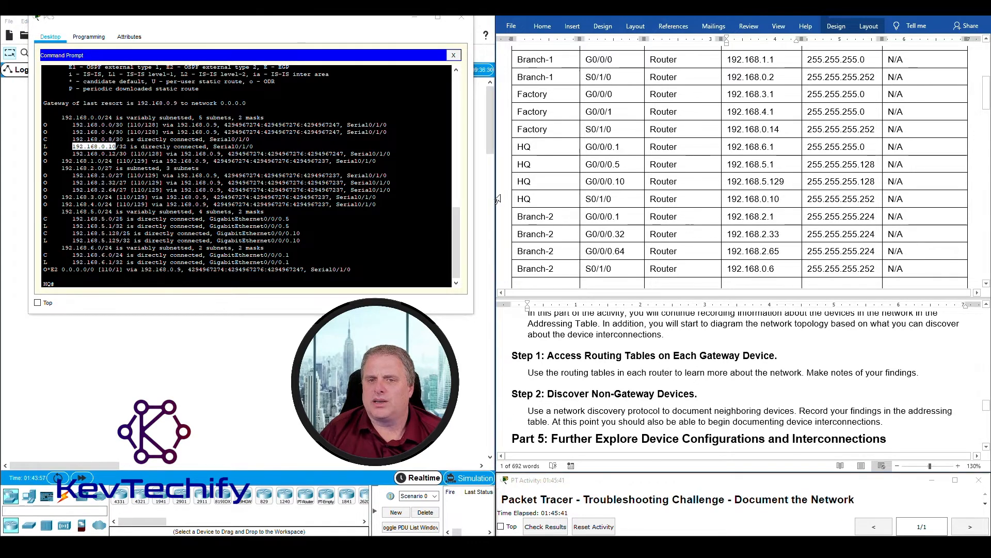
left_click_drag(519, 199, 901, 202)
scroll(777, 157, "up", 5)
scroll(777, 156, "down", 6)
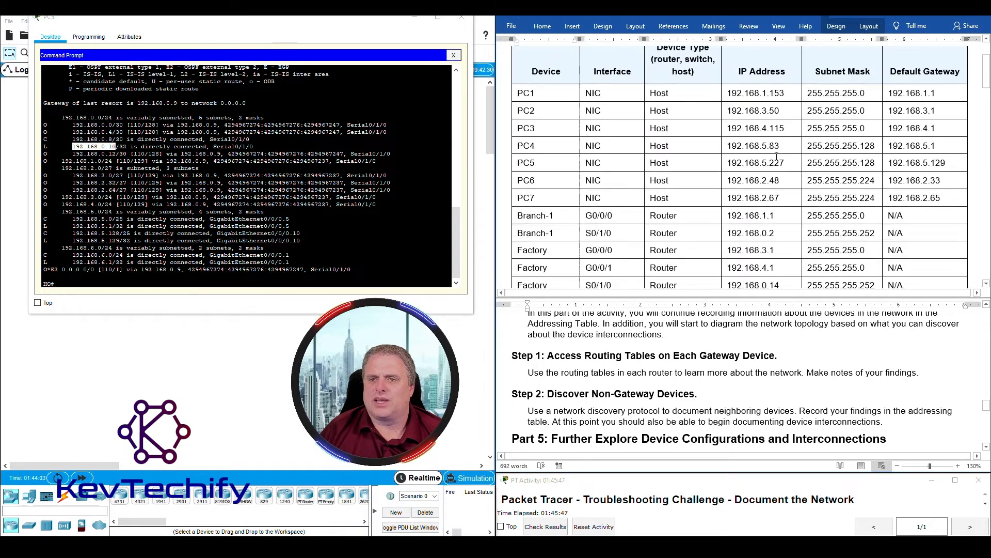
scroll(748, 222, "up", 2)
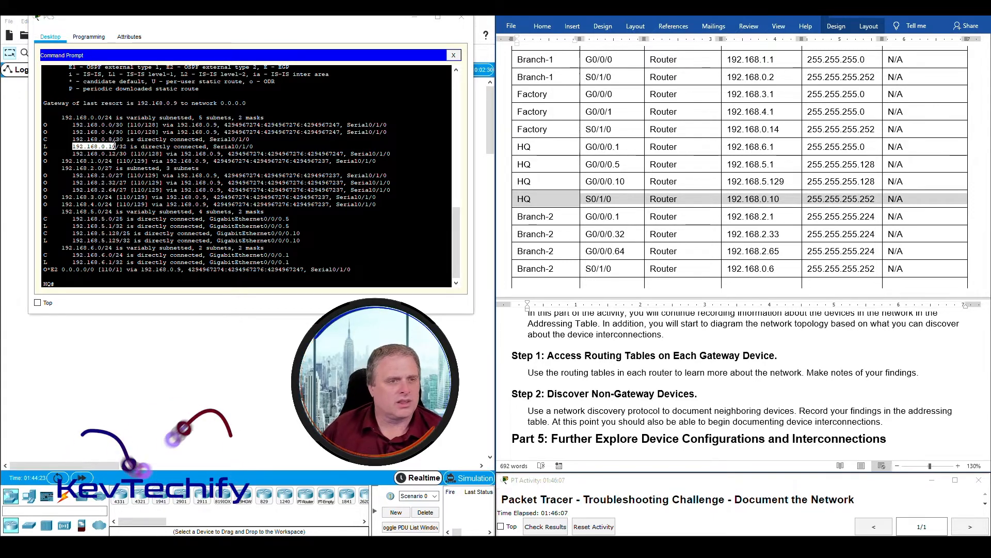
left_click(103, 147)
left_click_drag(72, 140, 119, 136)
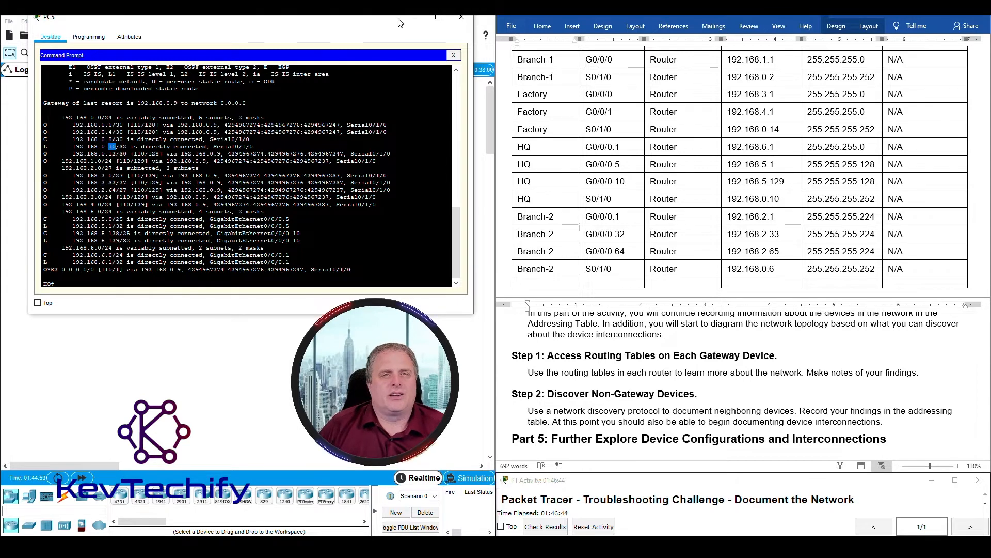
- Minimize PC5 and bring up PC6's Command Prompt, widened and moved left
left_click(416, 18)
left_click(339, 226)
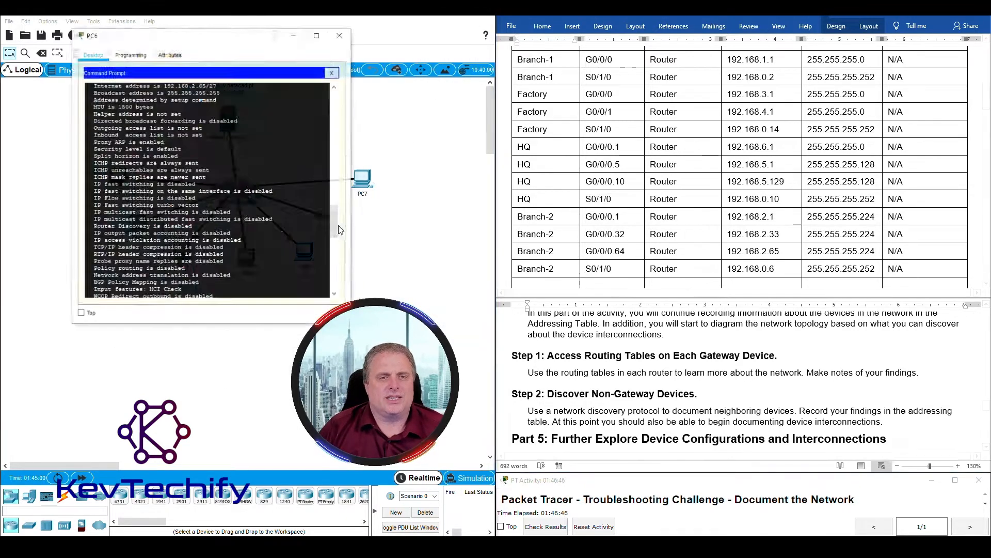
left_click_drag(342, 235, 522, 222)
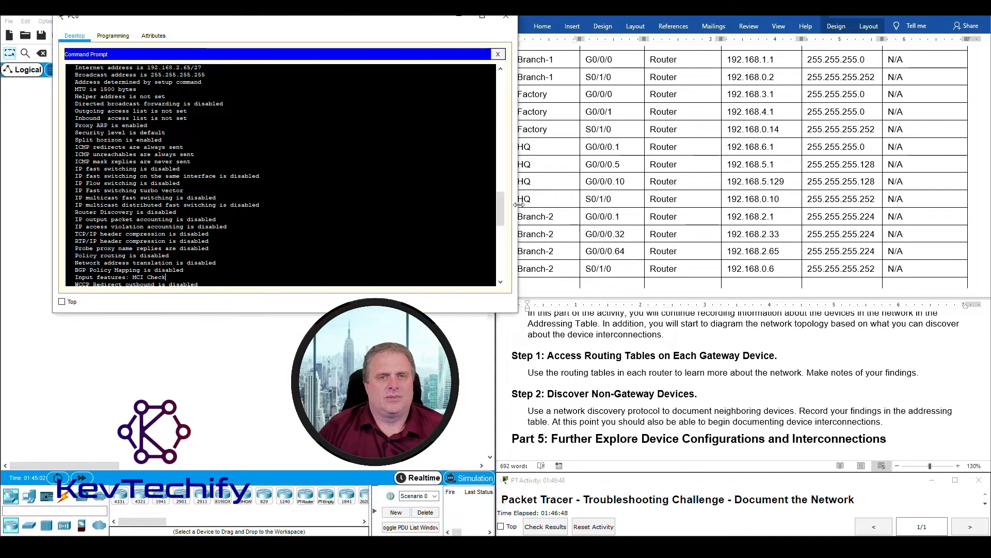
left_click_drag(431, 18, 396, 15)
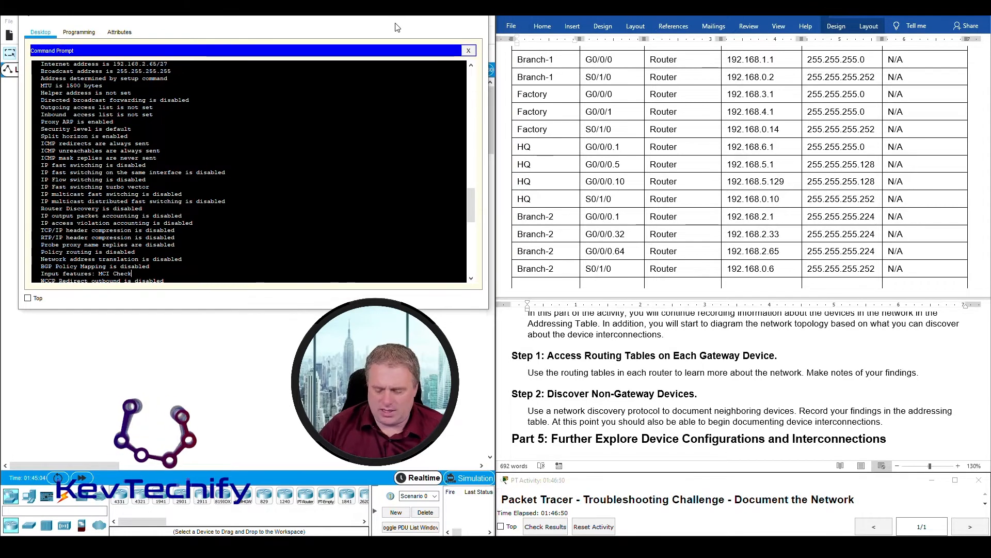
- Telnet to Branch-2 at 192.168.2.33, log in, enter privileged mode, and run sho ip route
key("Return")
key("Return")
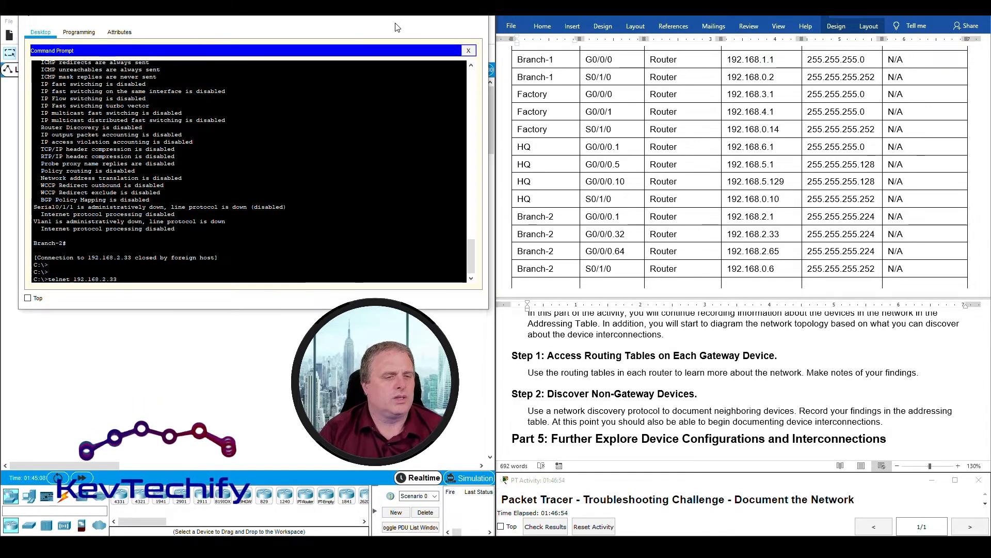
key("Up")
key("Return")
type("cisco")
key("Return")
key("Return")
key("Return")
type("enab")
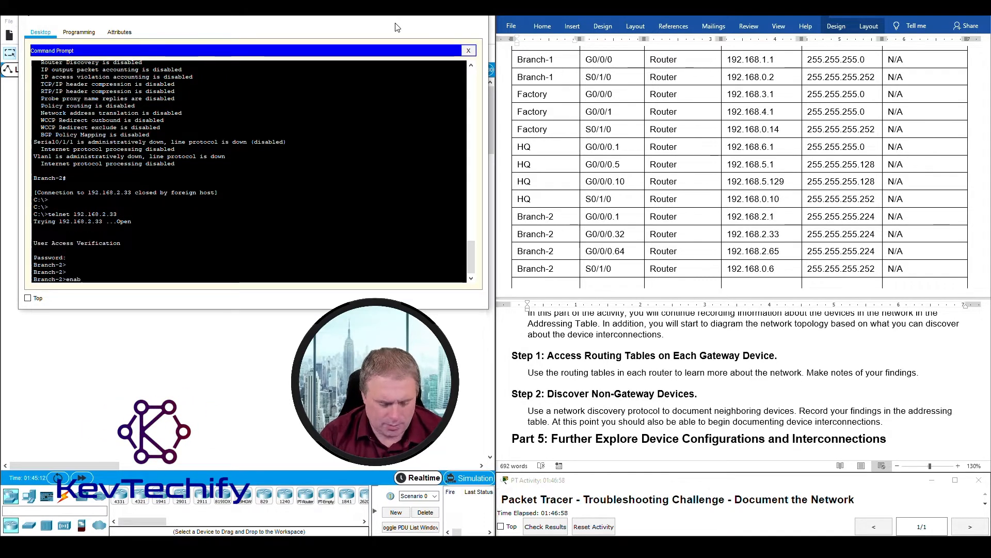
type("le")
key("Return")
key("Return")
key("Return")
key("Return")
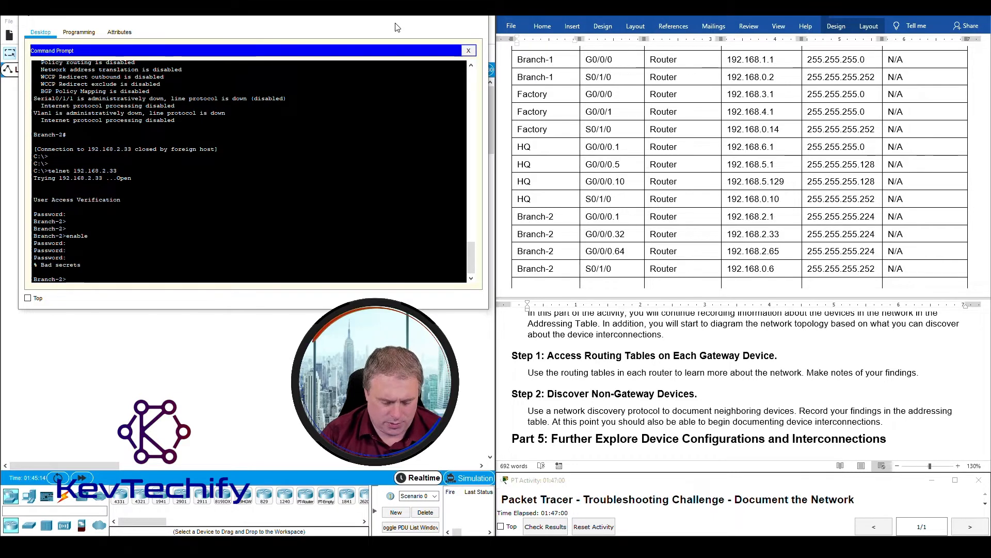
type("enable")
key("Return")
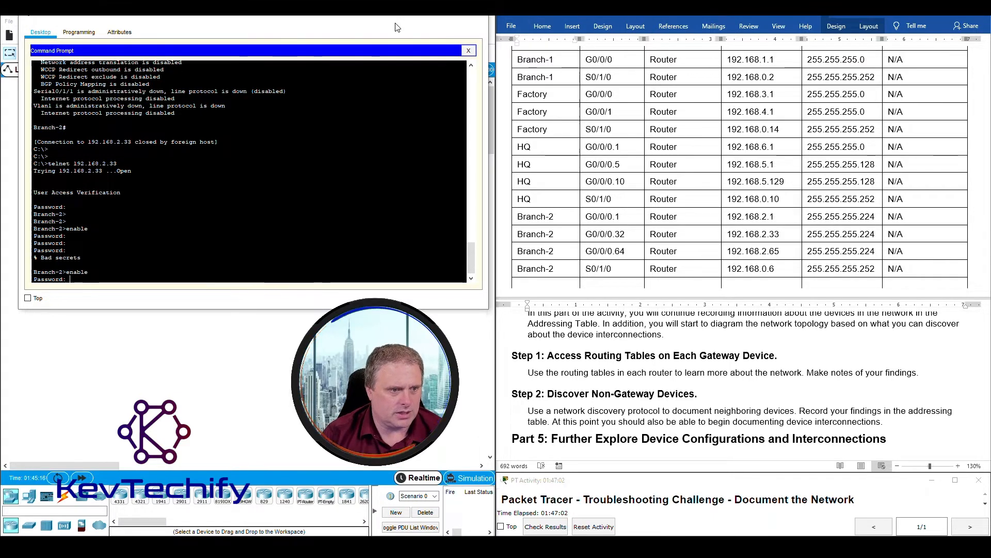
key("Return")
key("Return")
key("Return")
key("Return")
type("sho ip route")
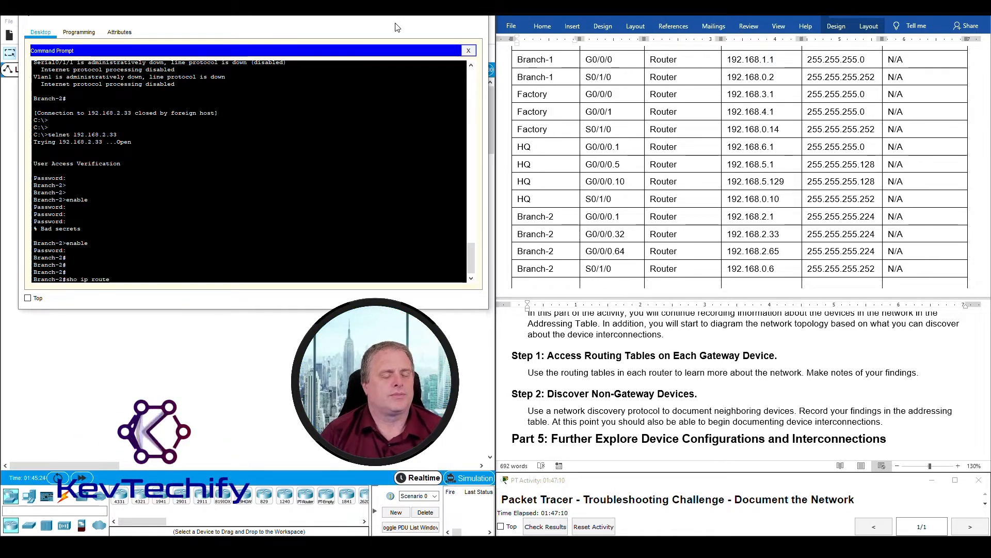
key("Return")
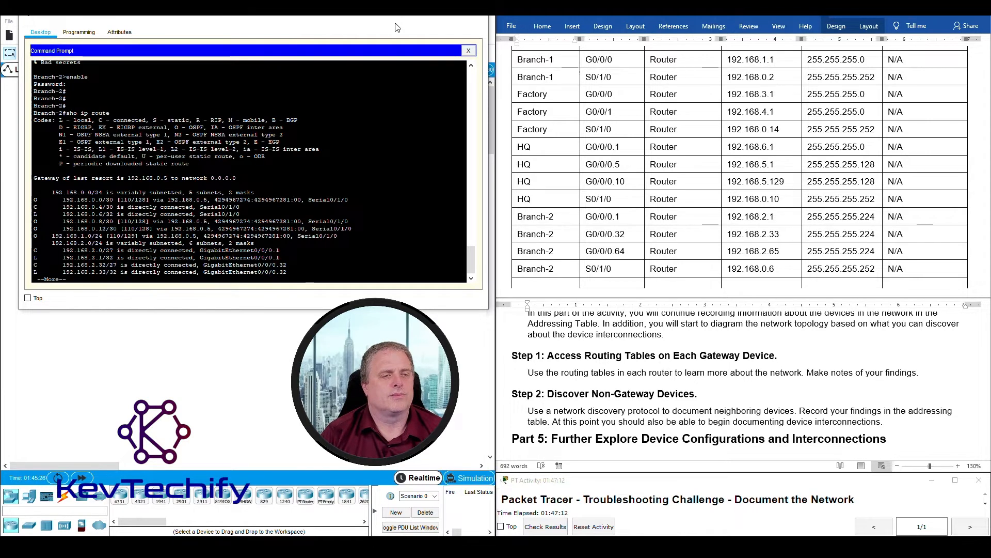
- Print the remaining routes (connected 192.168.2.0/27, 2.32/27, 2.64/27), then return to the Word addressing table
key("space")
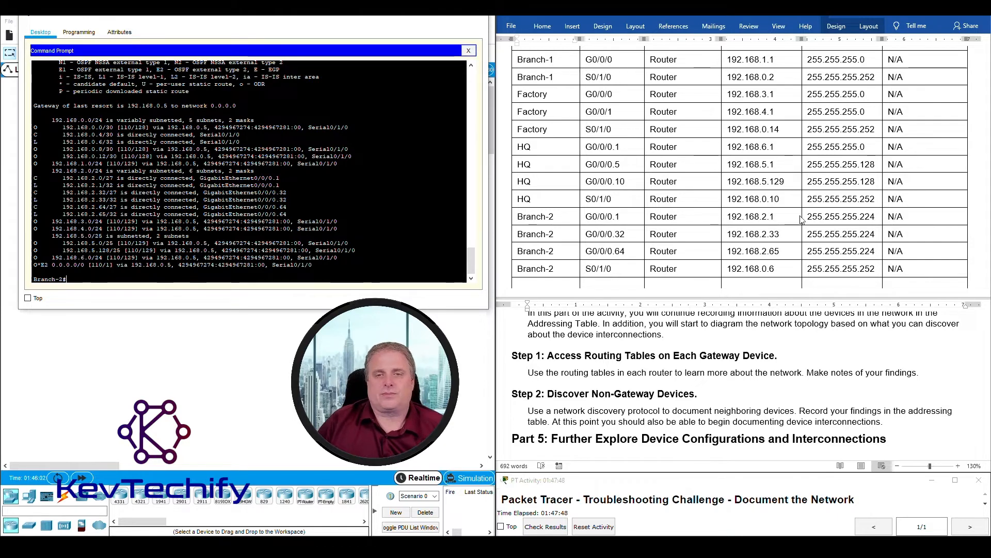
left_click(636, 255)
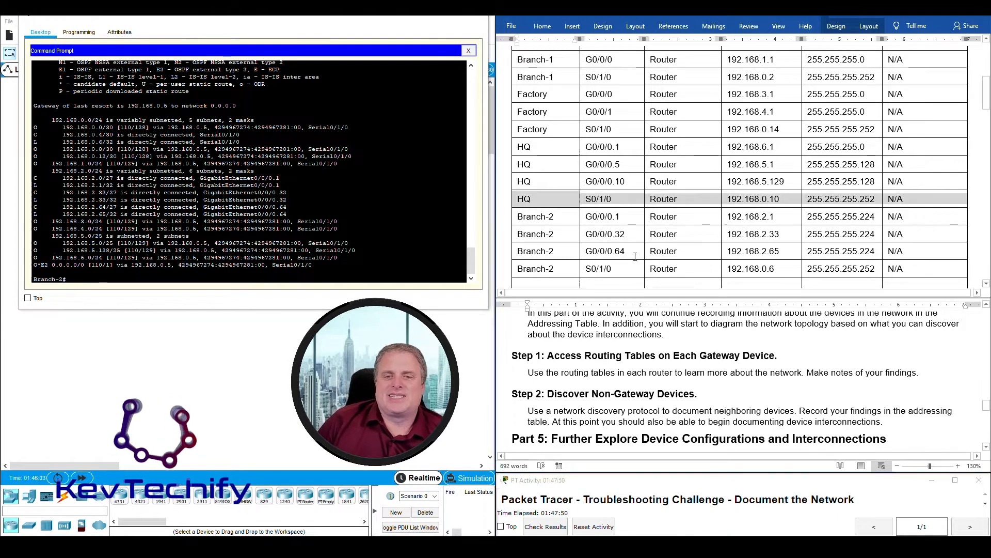
scroll(644, 181, "up", 3)
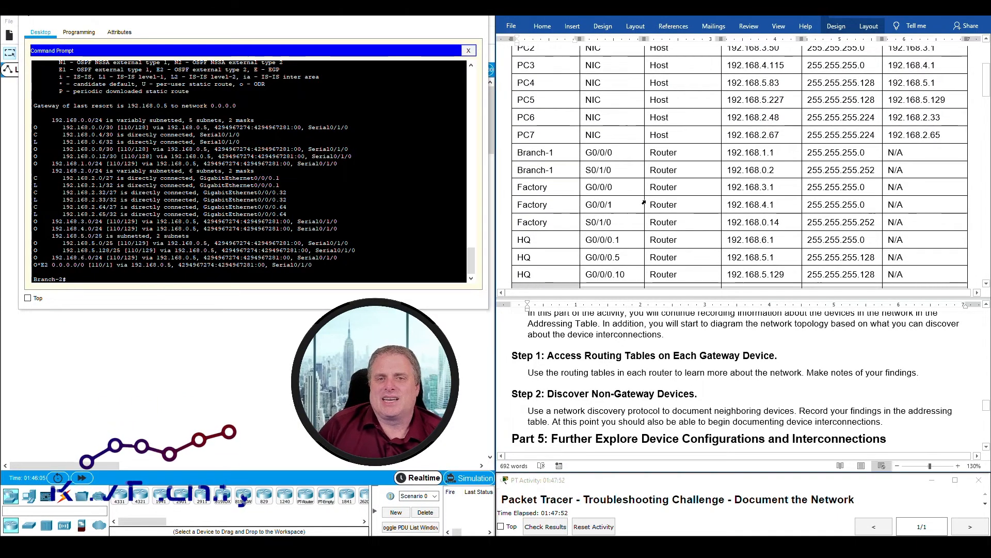
left_click_drag(543, 123, 931, 117)
left_click(914, 118)
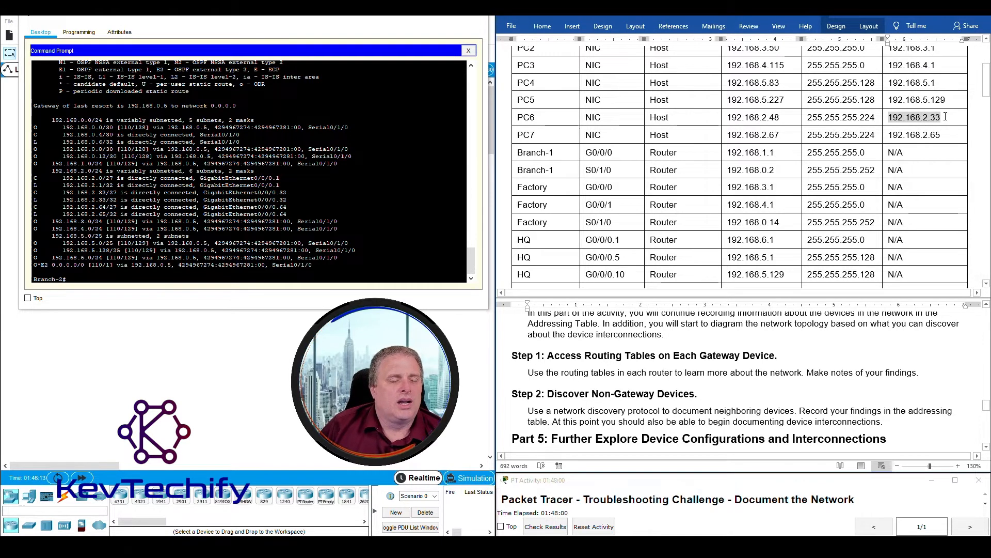
left_click_drag(50, 120, 330, 127)
left_click_drag(34, 142, 102, 143)
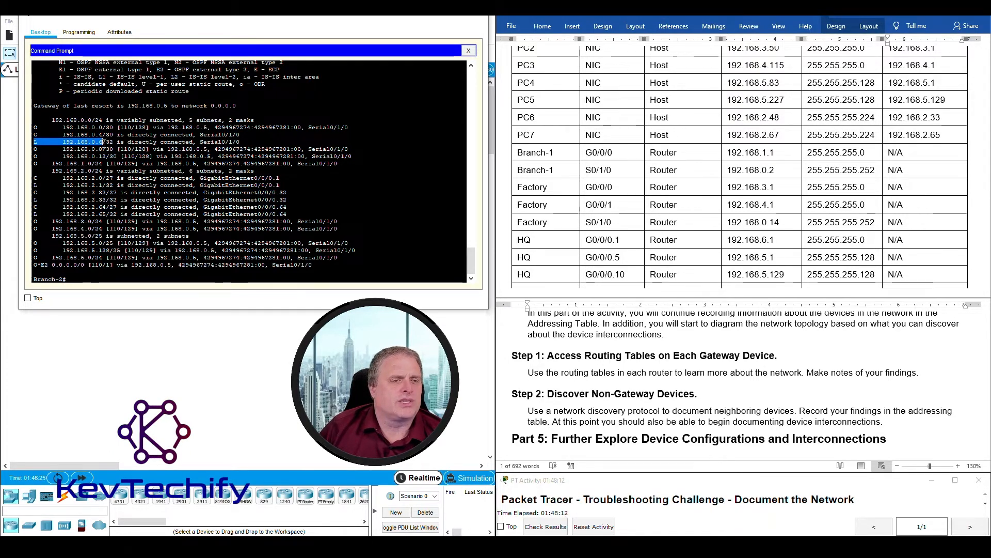
left_click_drag(32, 184, 103, 184)
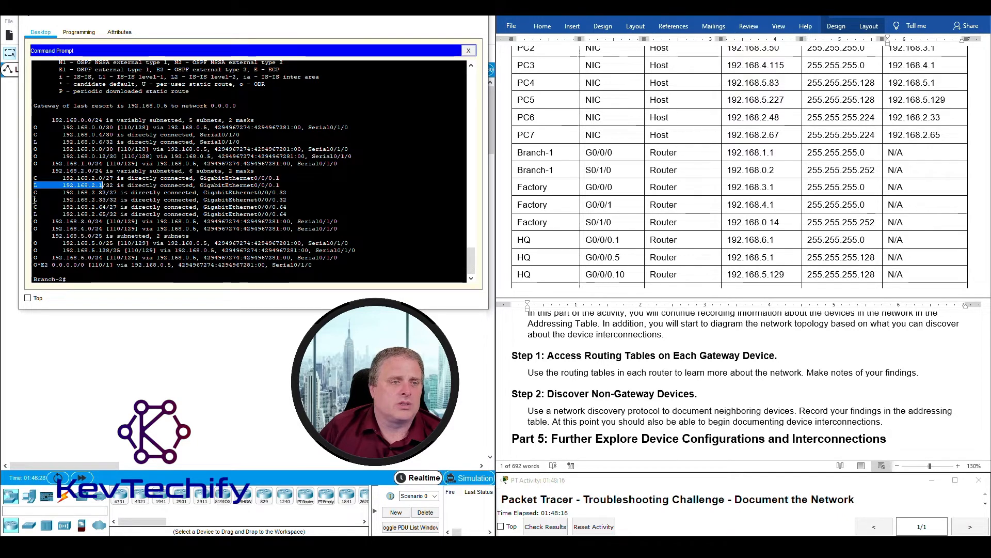
left_click_drag(36, 199, 107, 200)
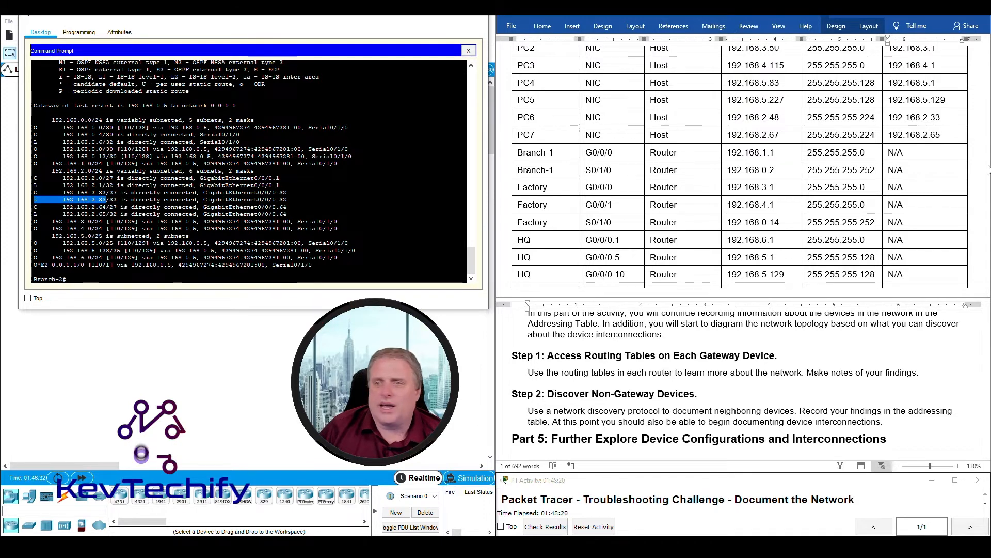
left_click_drag(889, 117, 938, 119)
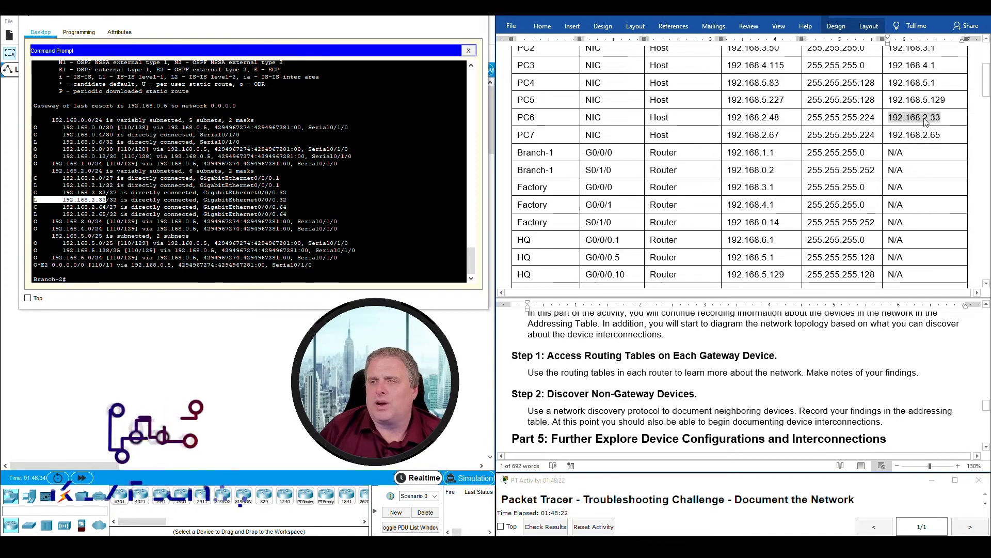
left_click(34, 194)
left_click_drag(82, 195, 291, 198)
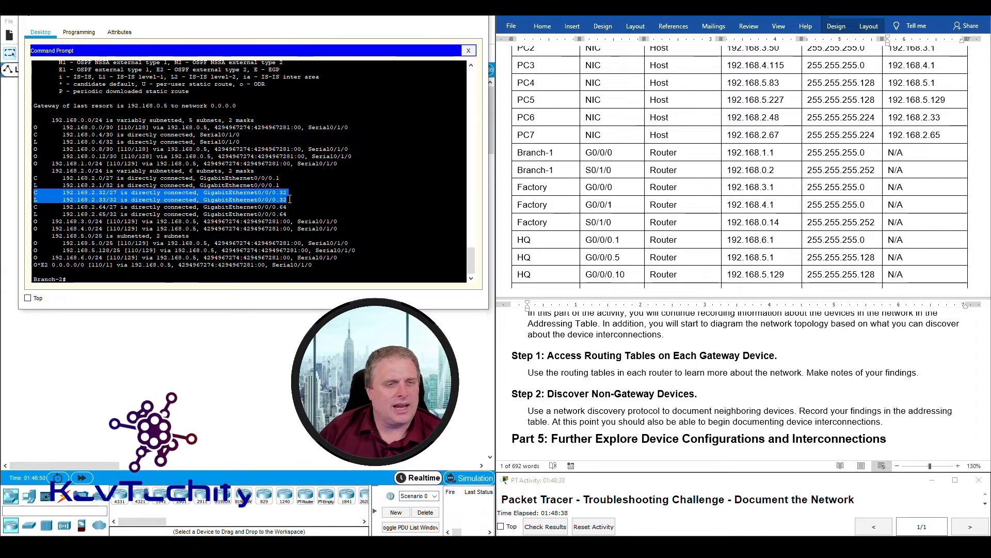
left_click(708, 126)
left_click_drag(762, 118, 784, 115)
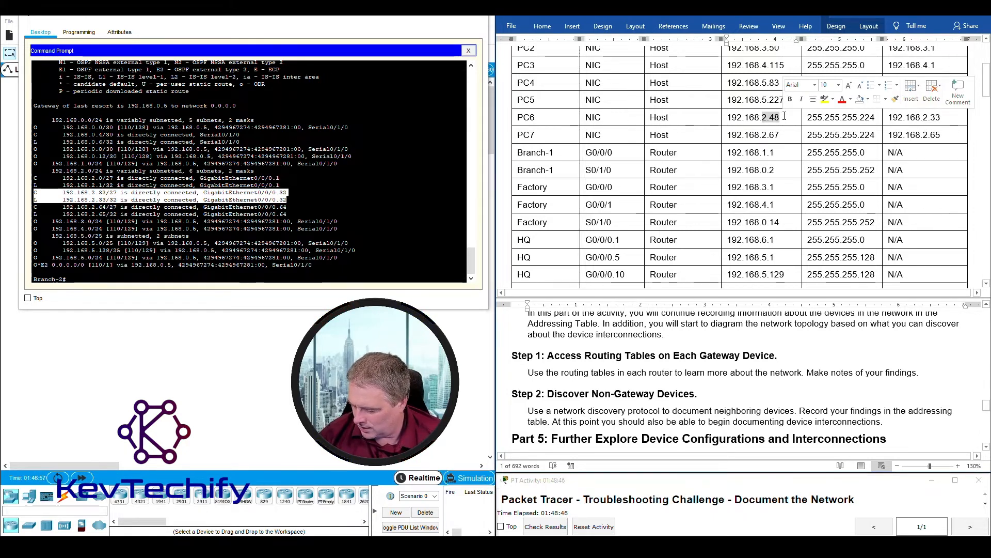
left_click(63, 192)
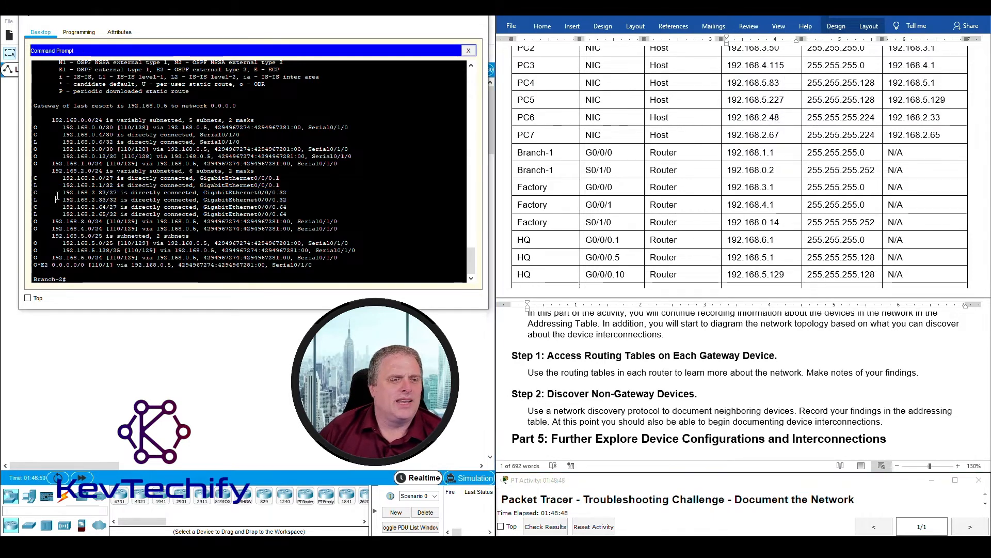
left_click_drag(63, 192, 117, 192)
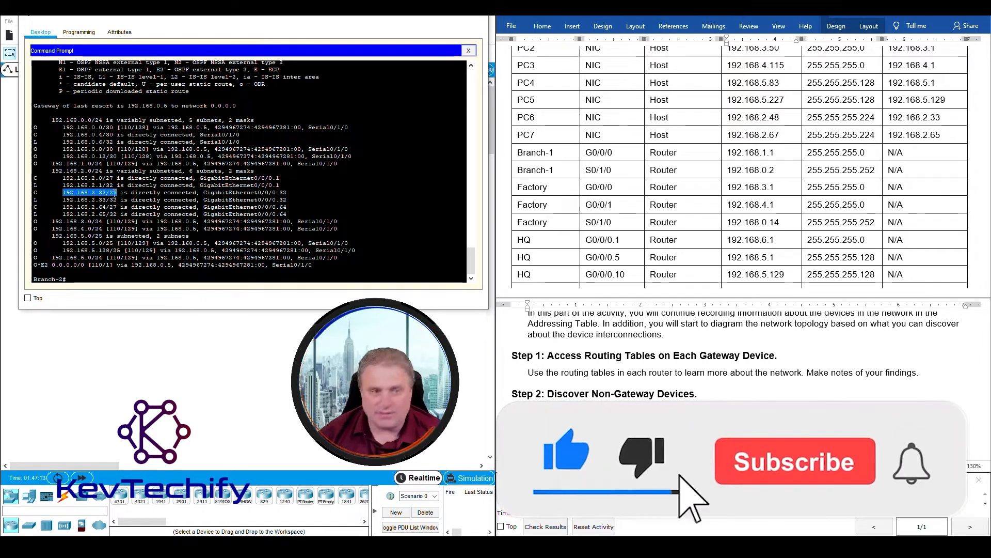
left_click(99, 201)
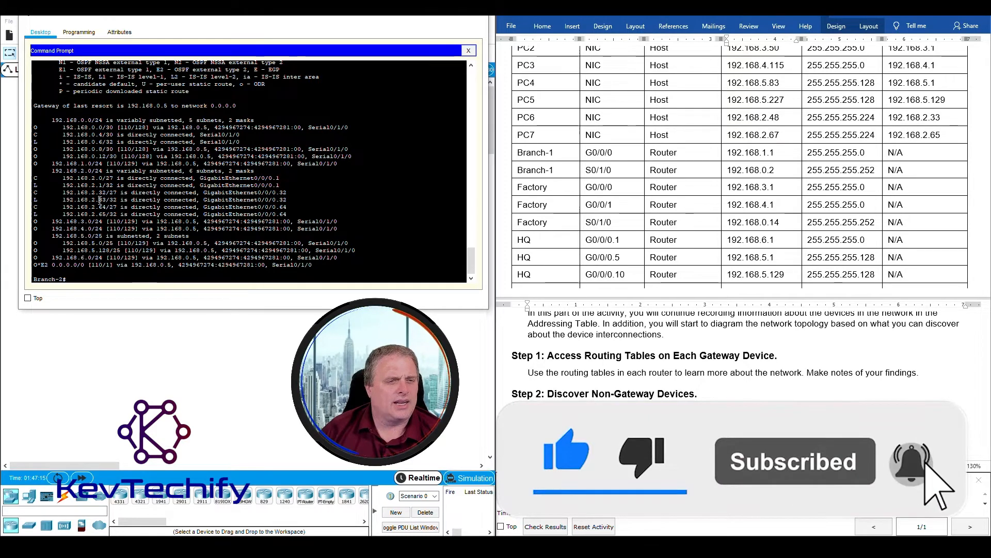
left_click_drag(99, 200, 106, 200)
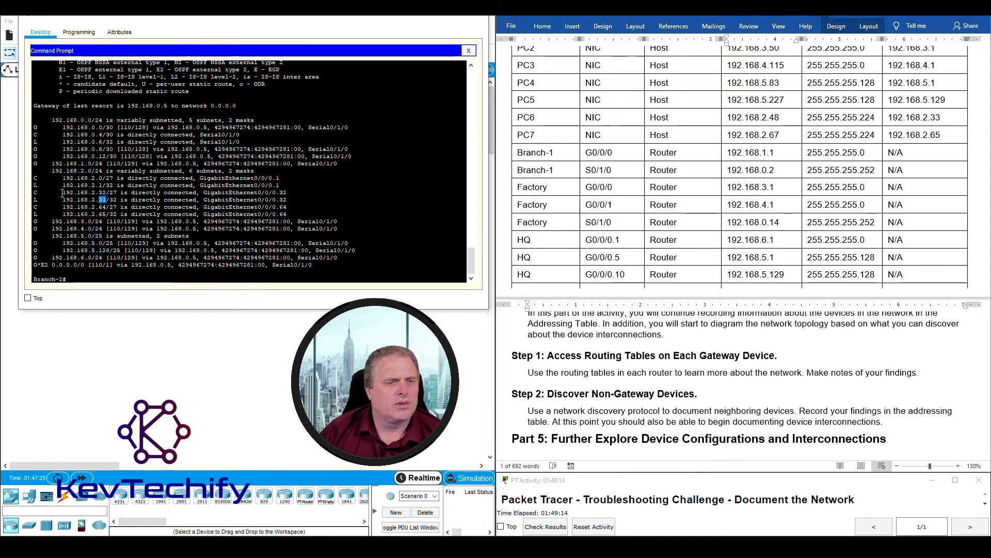
left_click_drag(283, 195, 288, 200)
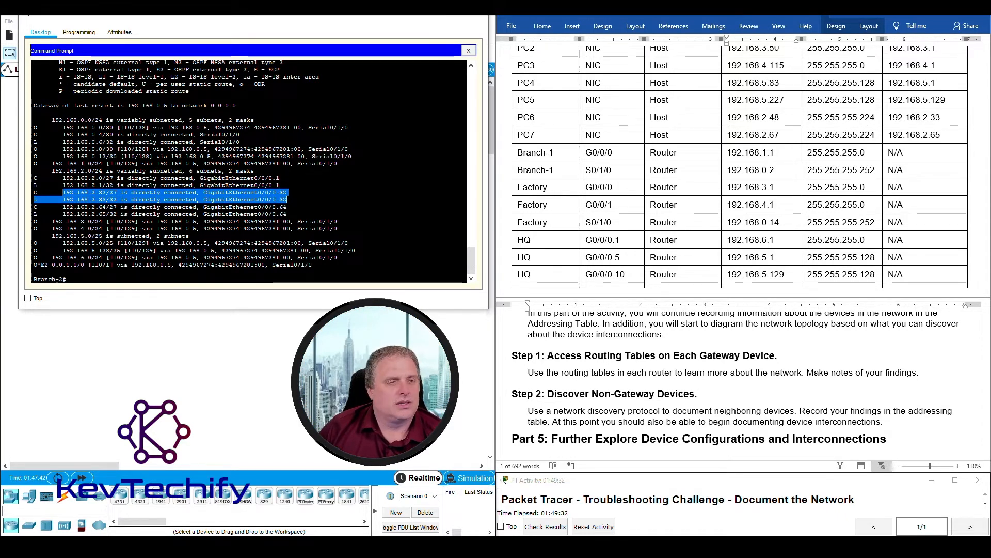
left_click(86, 200)
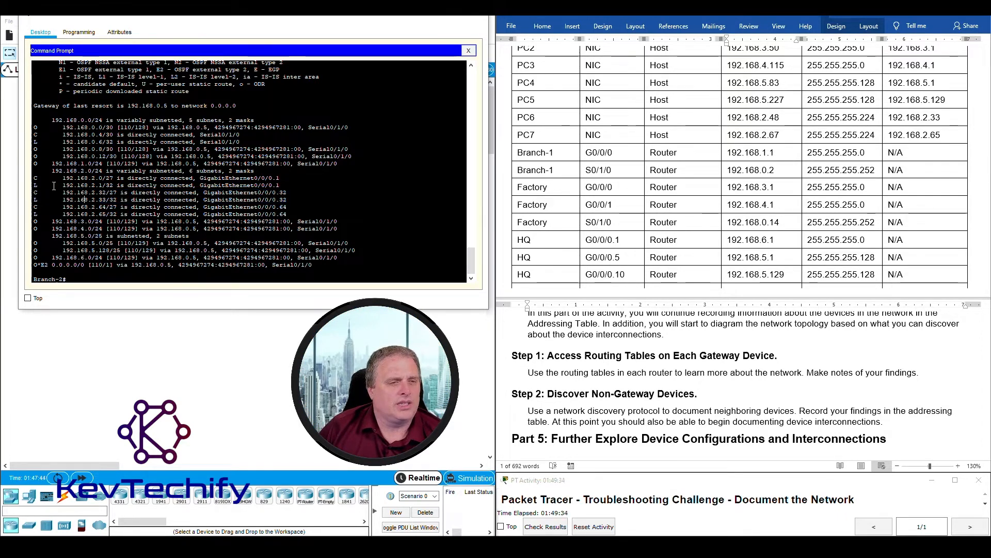
left_click_drag(52, 170, 306, 213)
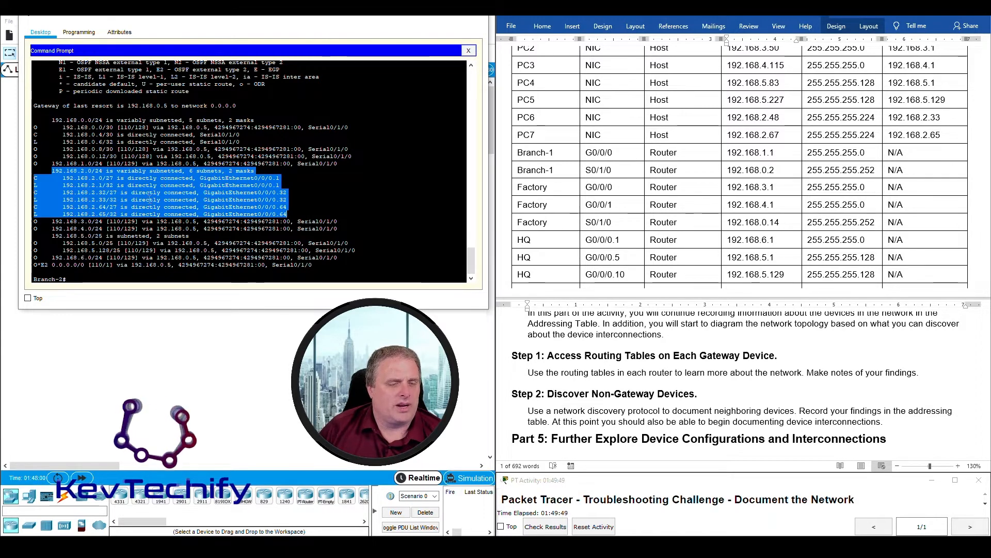
left_click(94, 132)
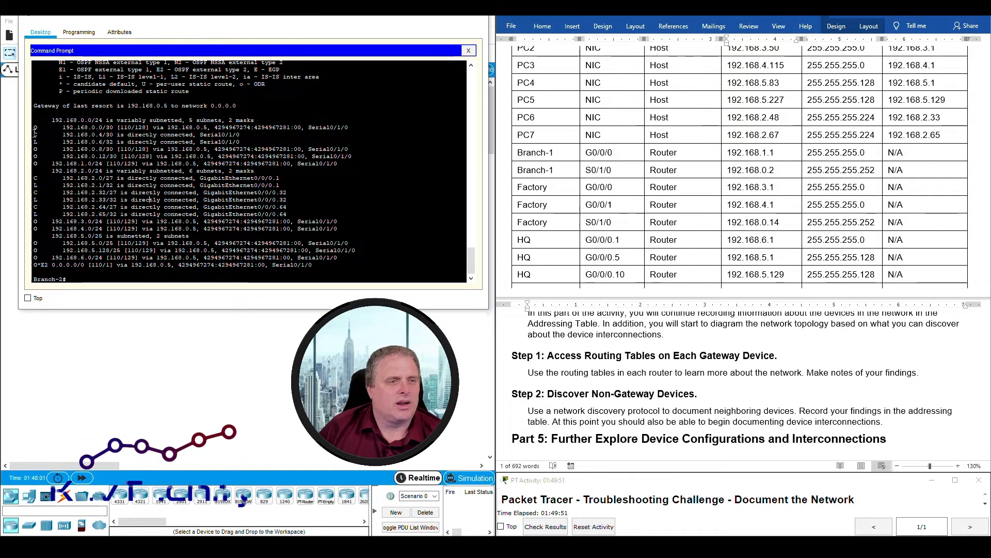
left_click_drag(34, 134, 247, 141)
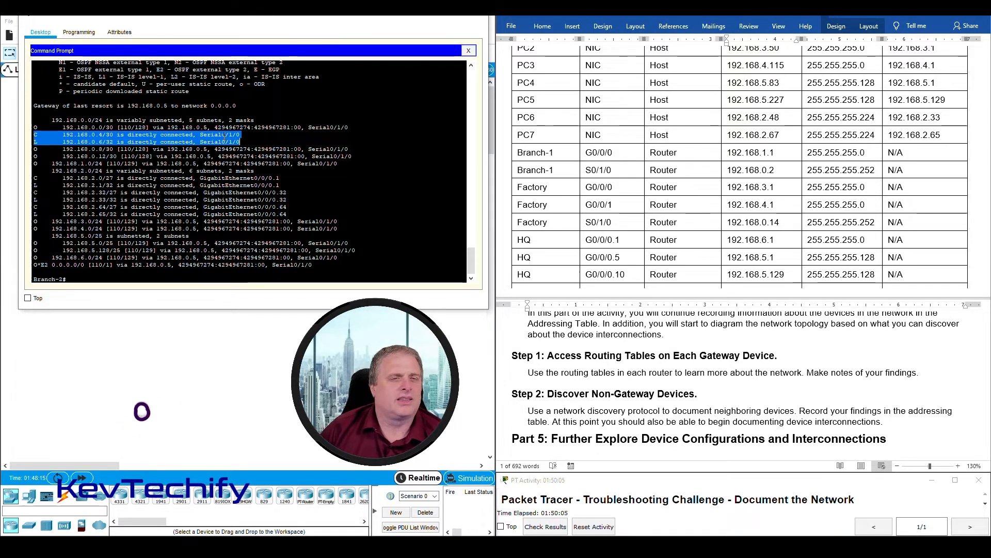
left_click(90, 137)
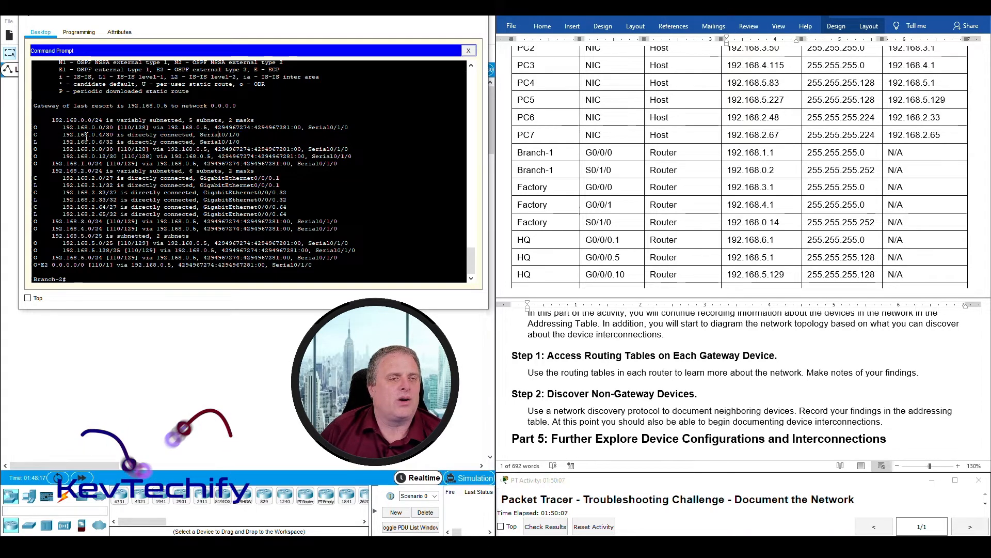
left_click_drag(62, 135, 118, 135)
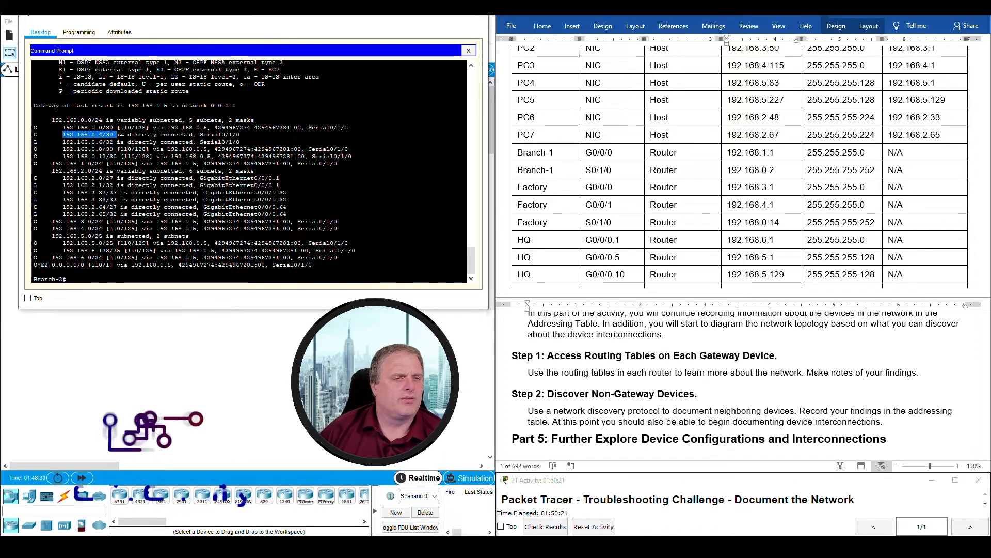
left_click(100, 142)
left_click_drag(101, 143, 103, 143)
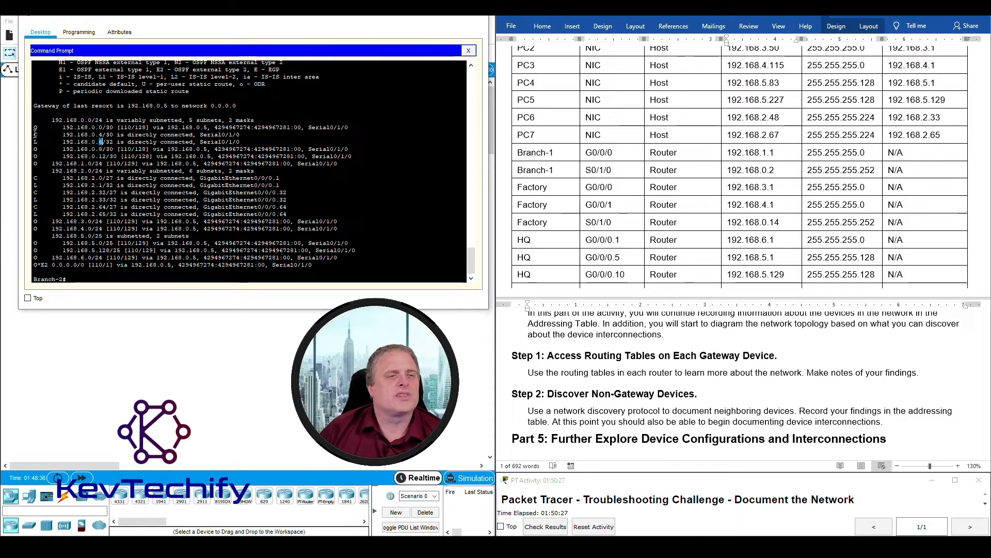
left_click_drag(36, 135, 244, 141)
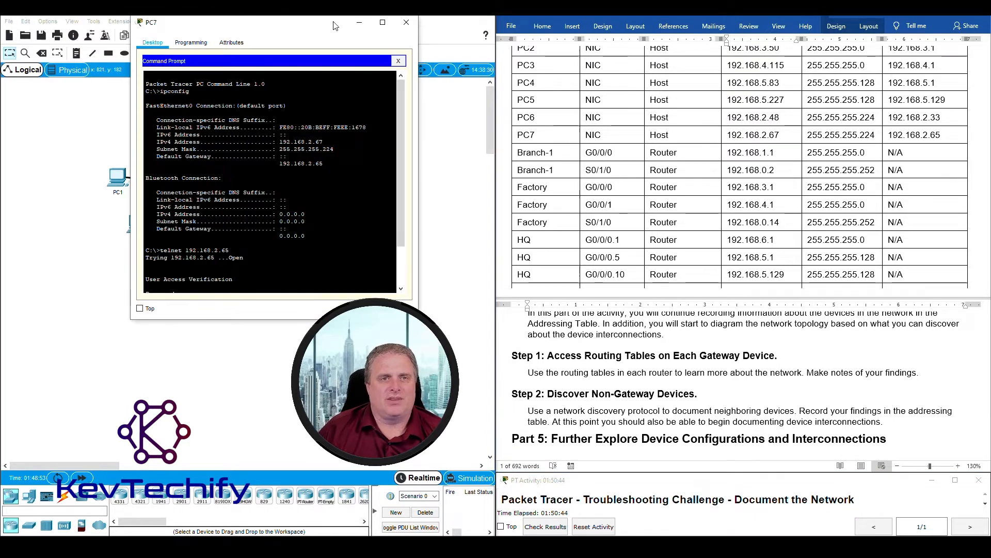
- From a widened PC7 prompt, telnet to Branch-2 at 192.168.2.65, enable, and run sho ip route
left_click_drag(335, 26, 230, 20)
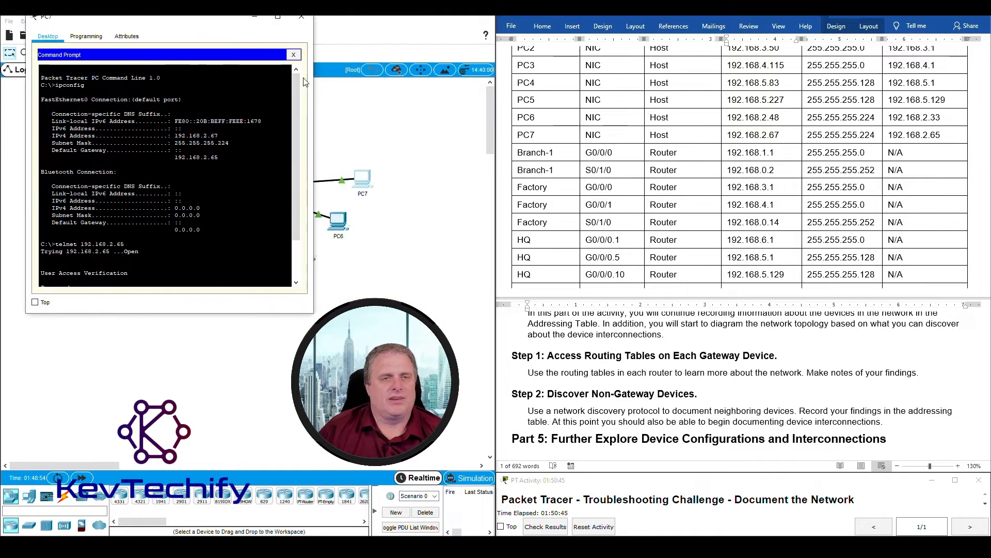
left_click_drag(314, 95, 493, 103)
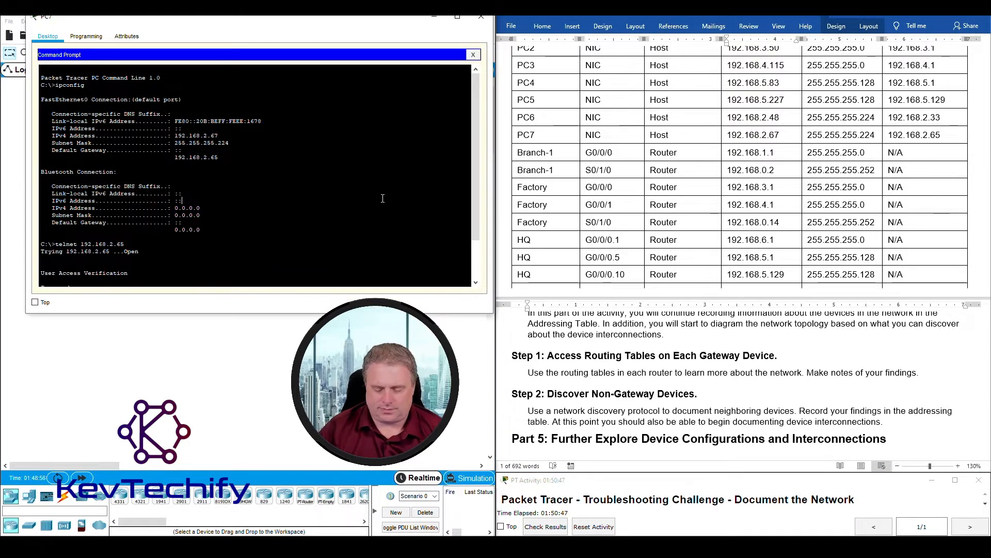
key("Return")
key("Return")
key("Return")
key("Up")
key("Return")
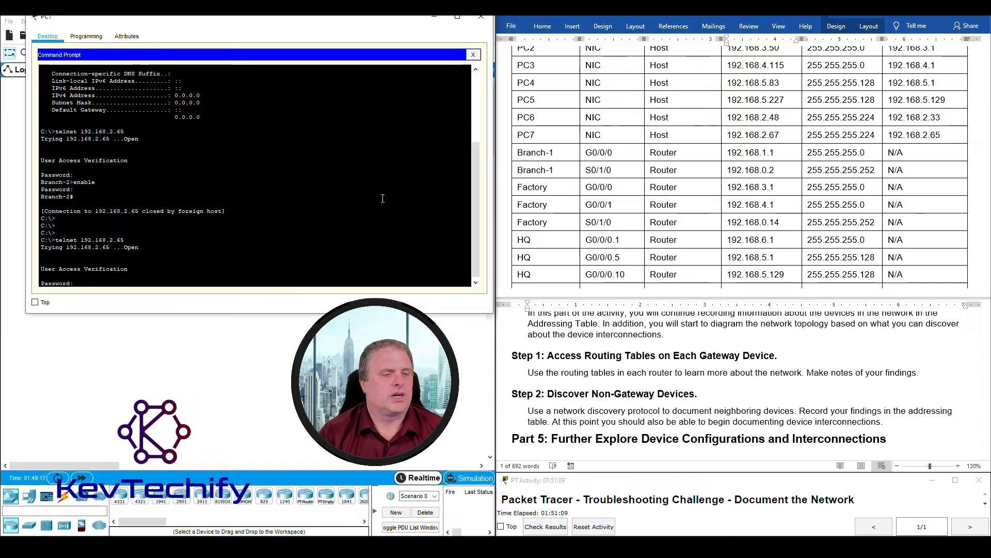
key("Return")
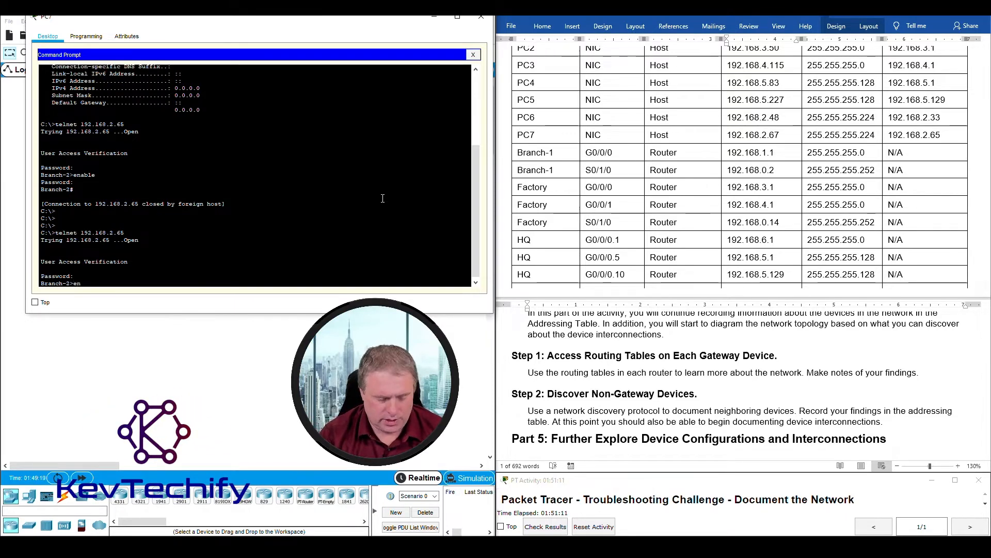
type("en")
key("Return")
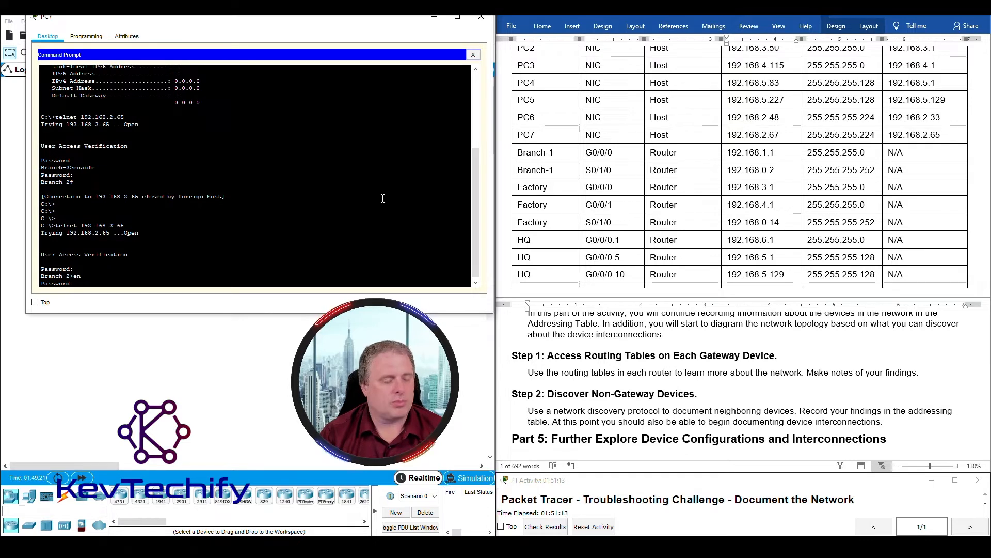
key("Return")
key("Return")
key("Return")
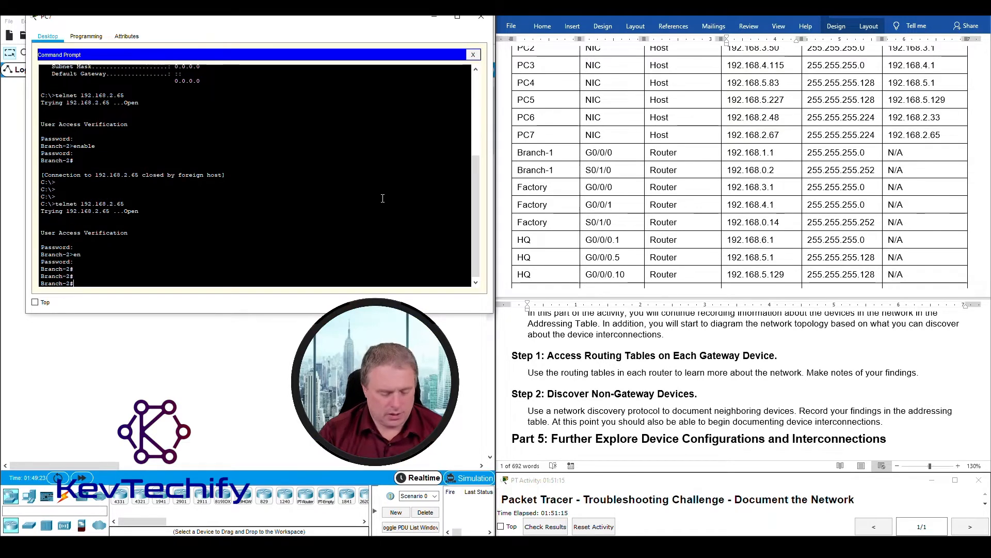
type("sho ip ro")
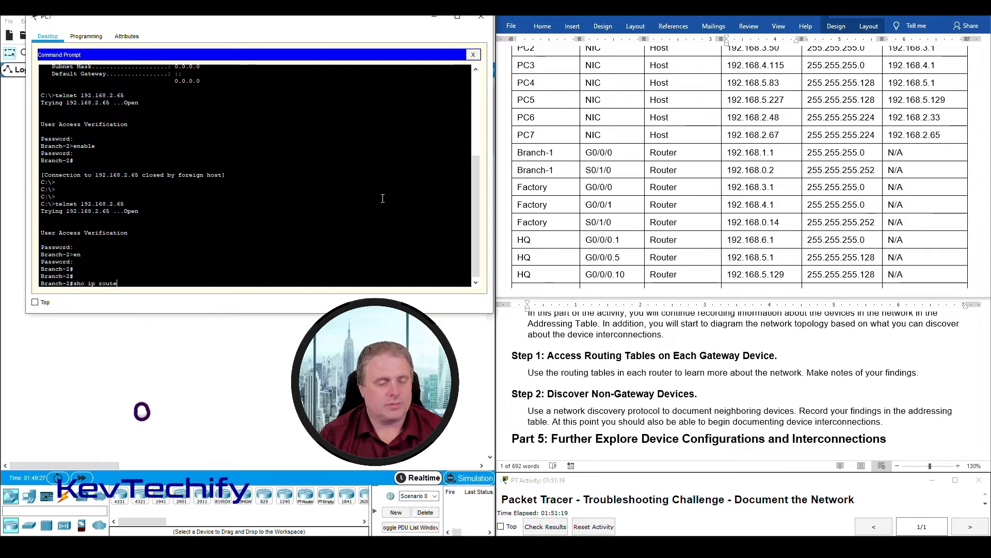
type("ute")
key("Return")
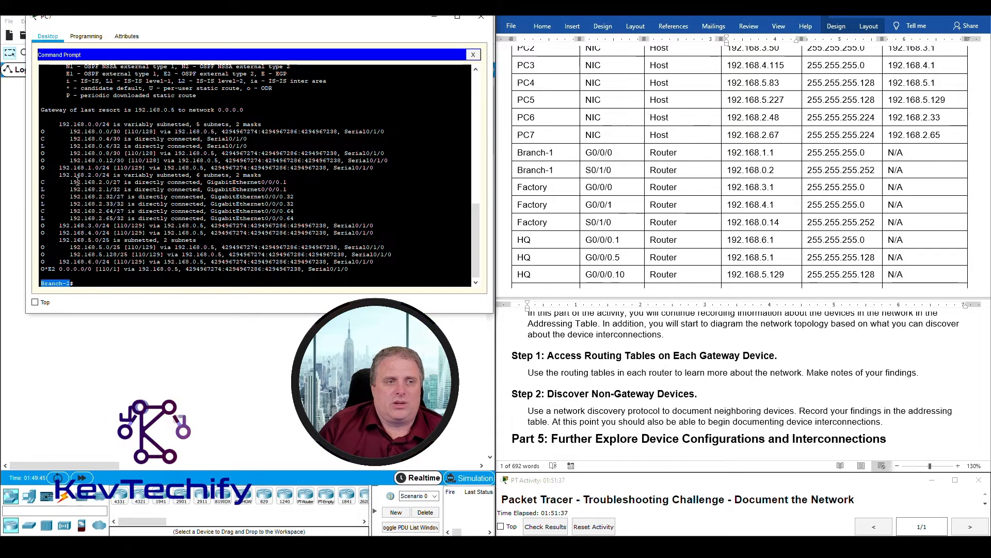
left_click_drag(59, 175, 331, 218)
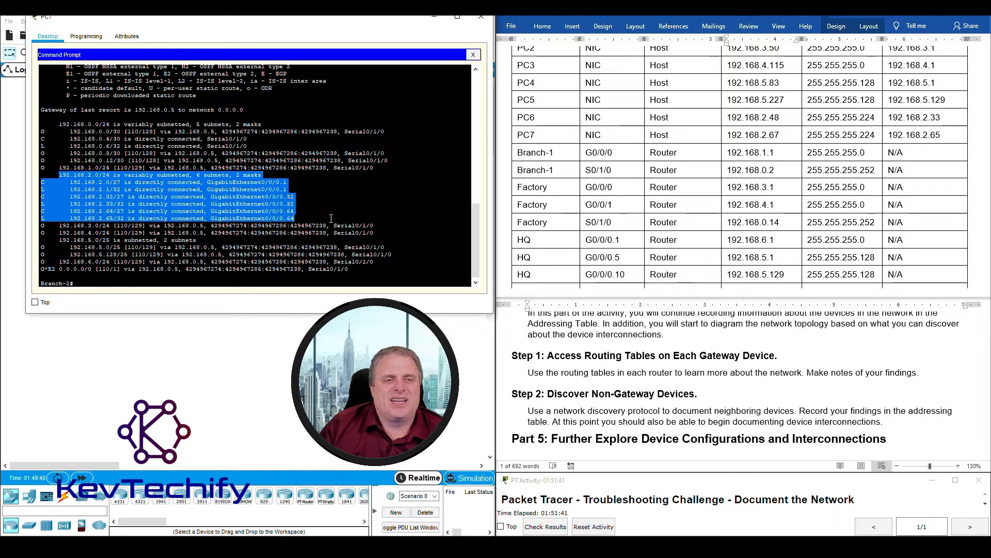
left_click(547, 134)
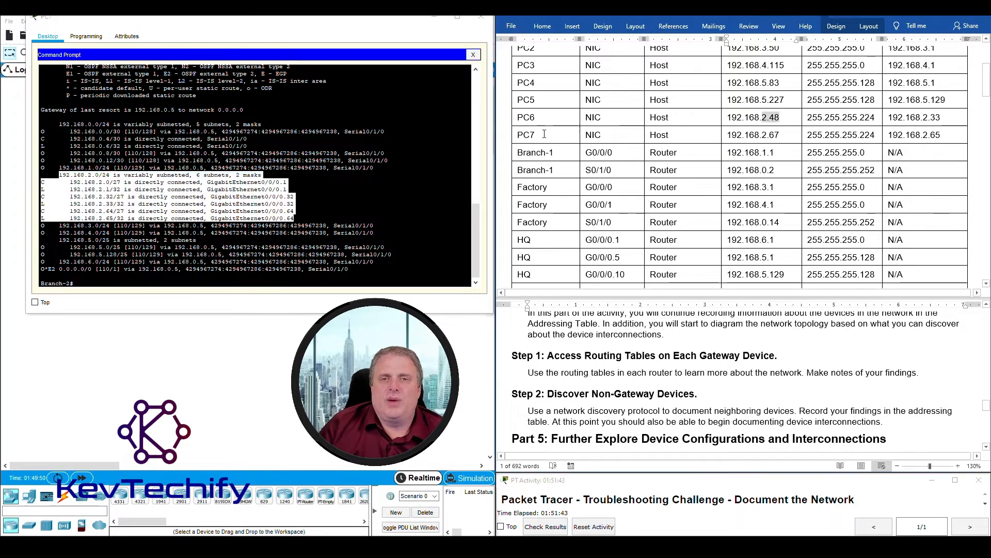
left_click_drag(543, 134, 945, 135)
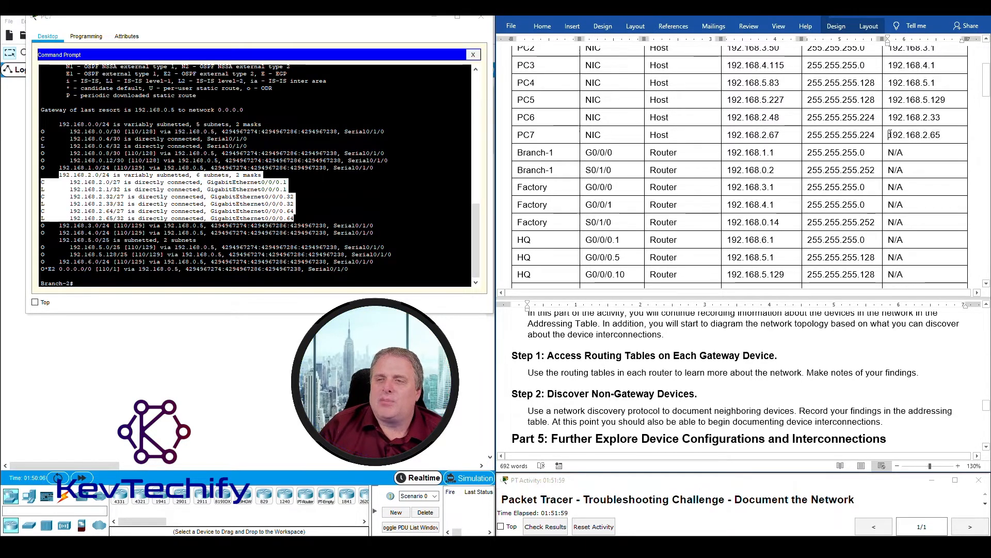
left_click_drag(890, 134, 894, 135)
left_click(923, 135)
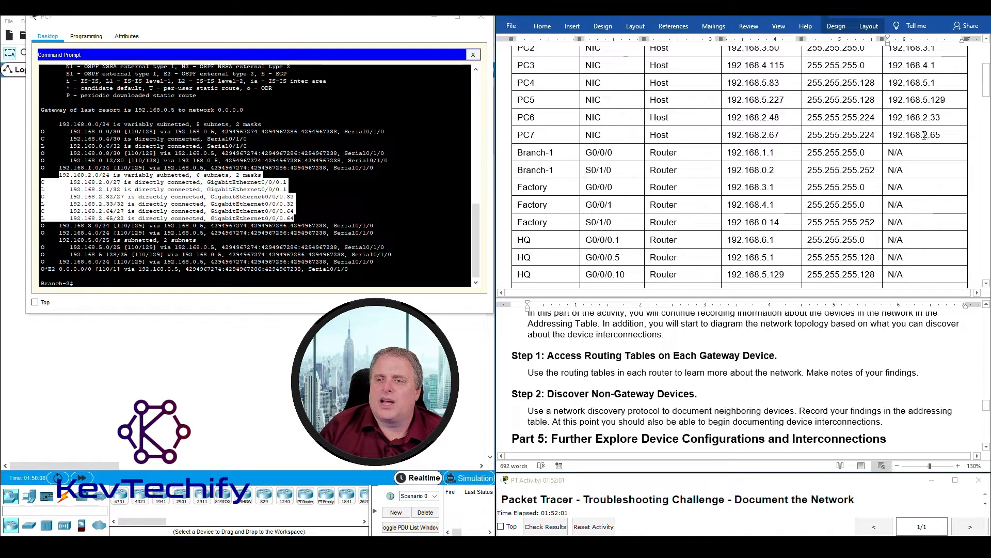
left_click(225, 181)
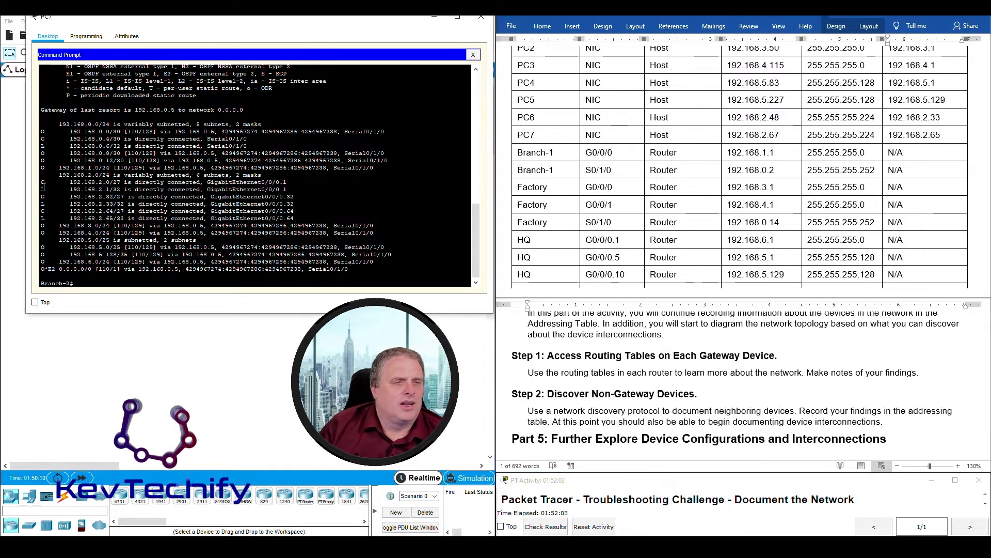
left_click_drag(41, 189, 110, 189)
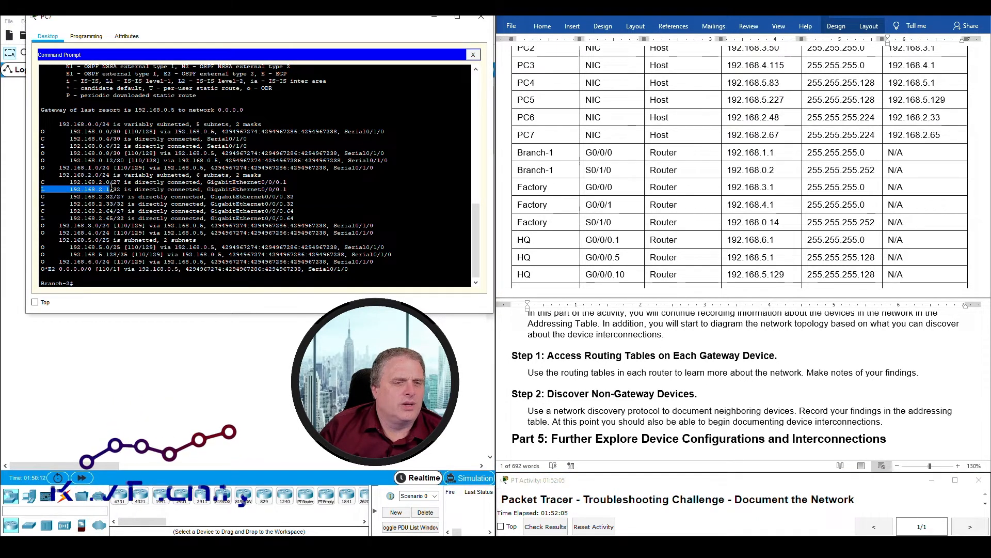
left_click_drag(42, 204, 113, 206)
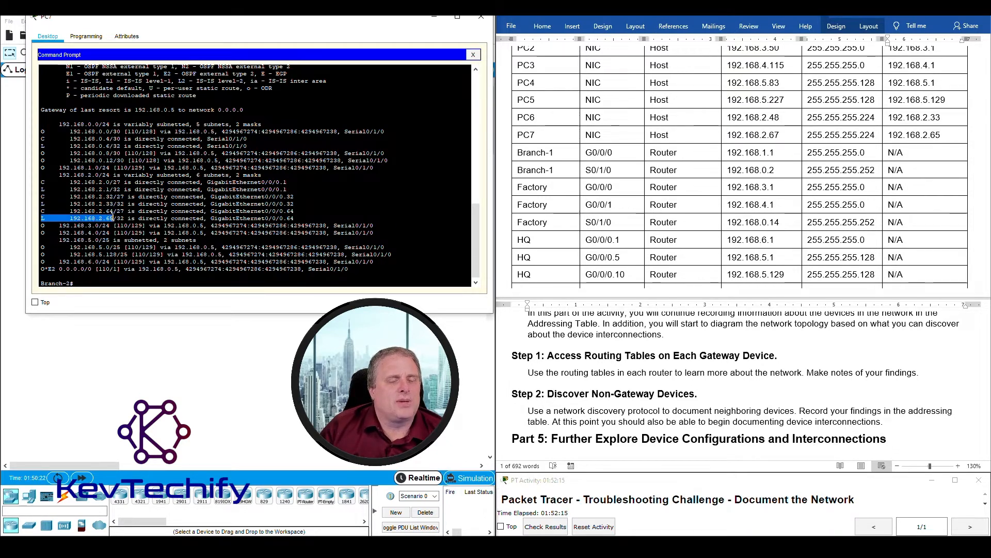
left_click_drag(41, 211, 302, 218)
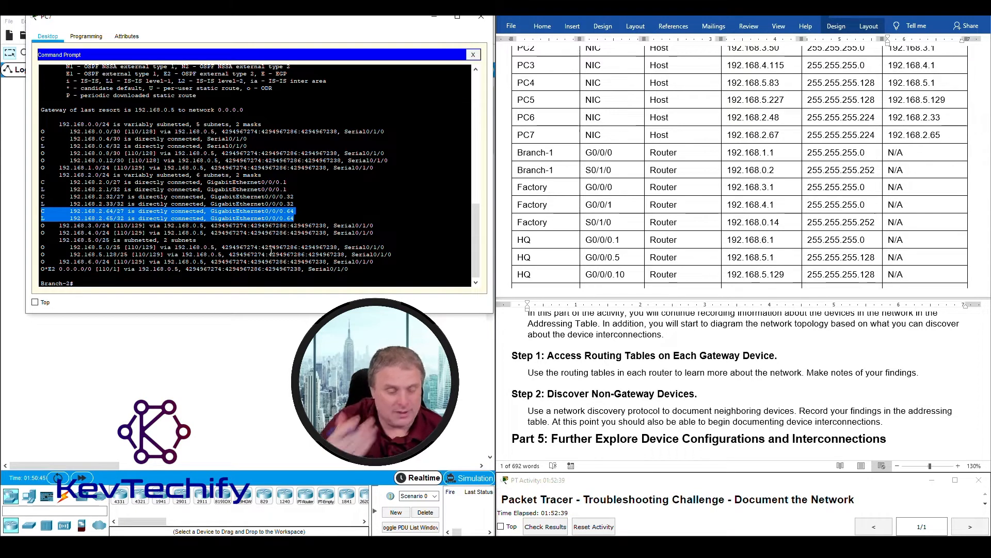
left_click(62, 212)
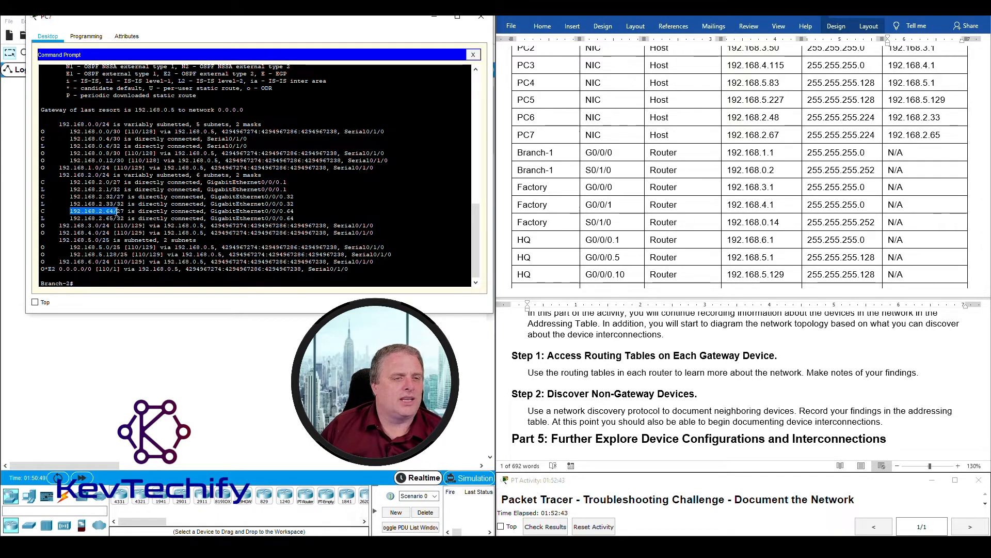
left_click_drag(117, 211, 122, 211)
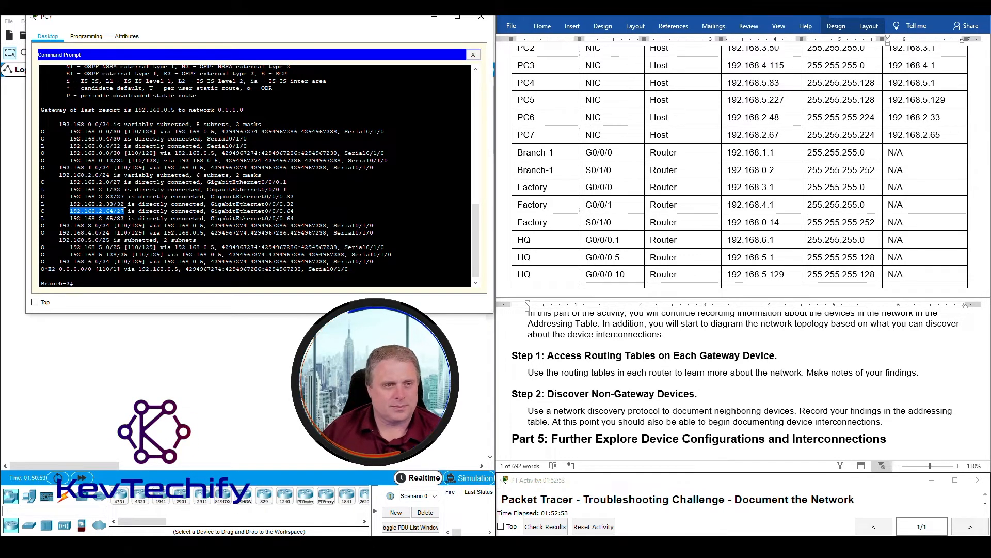
left_click_drag(106, 218, 114, 220)
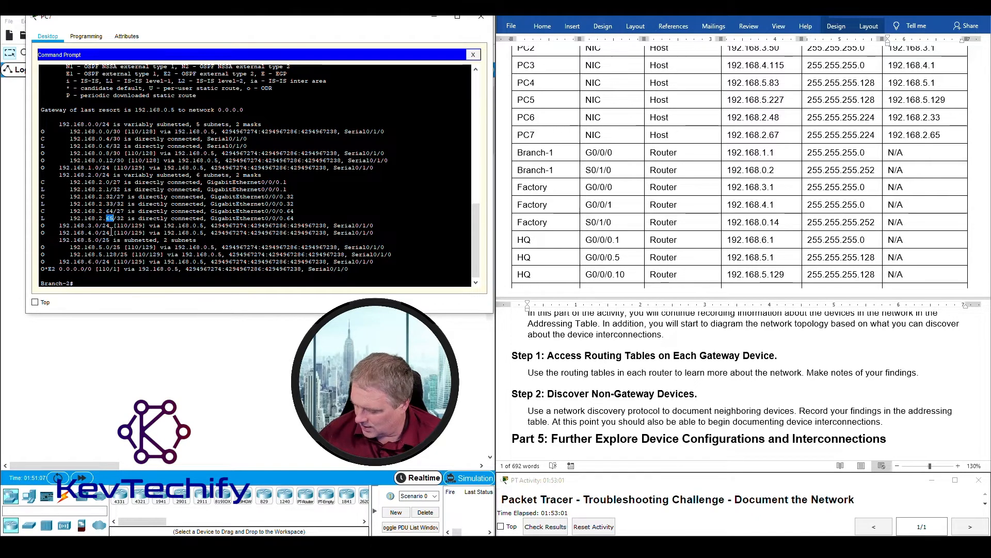
left_click(764, 133)
left_click_drag(763, 134, 783, 133)
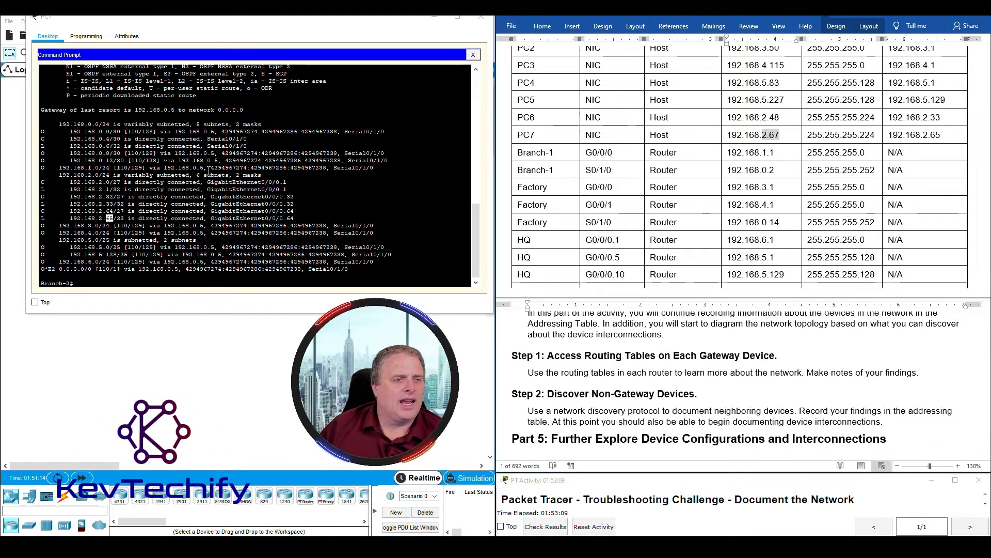
left_click(71, 211)
left_click_drag(71, 210, 311, 219)
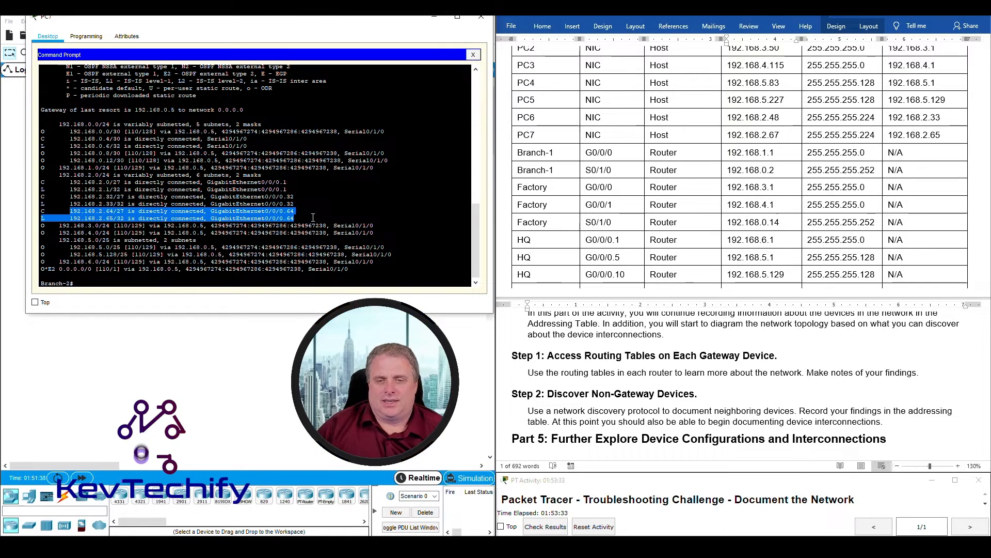
left_click(664, 359)
- Highlight the Step 1 sentence and Discover Non-Gateway Devices instructions in Word, then close PC7's window
triple_click(714, 370)
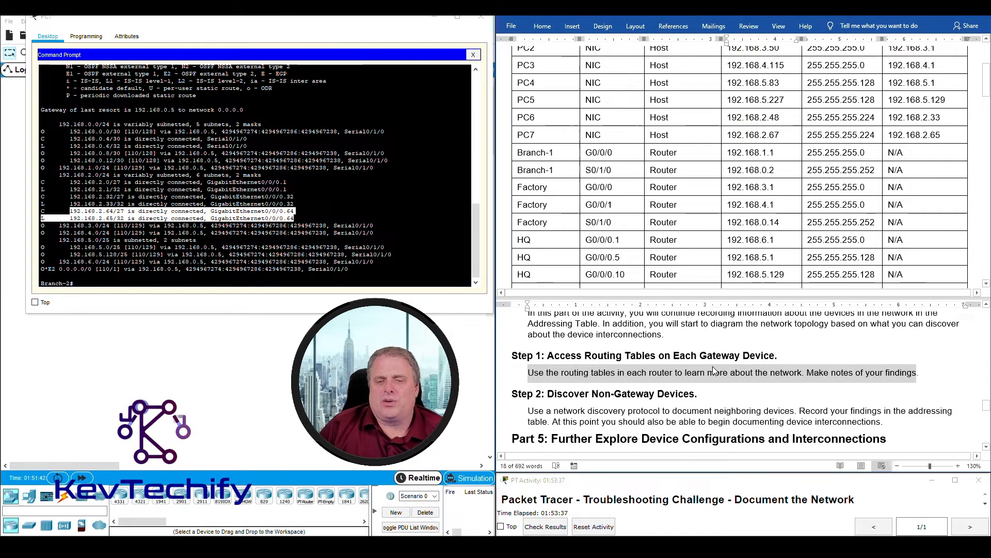
scroll(714, 367, "down", 1)
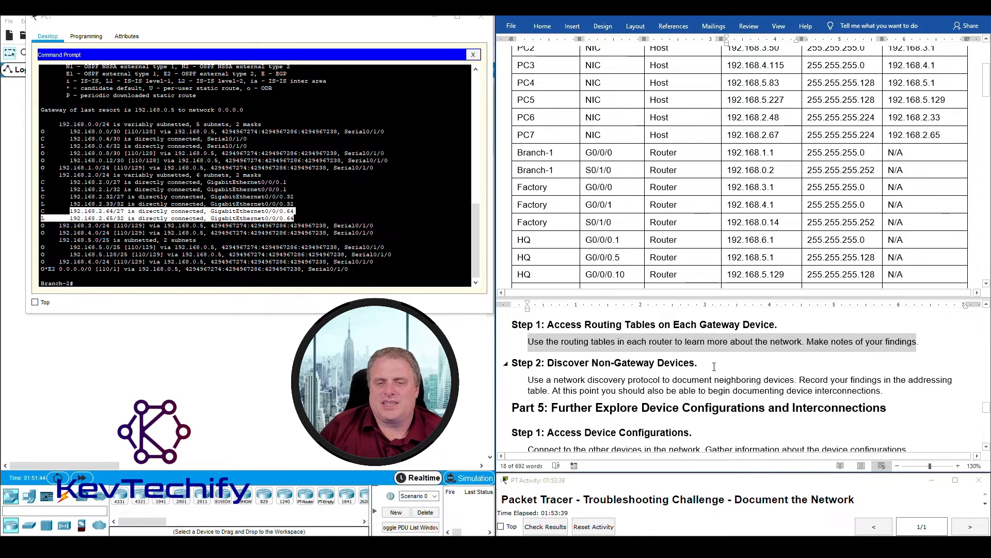
left_click_drag(548, 364, 699, 366)
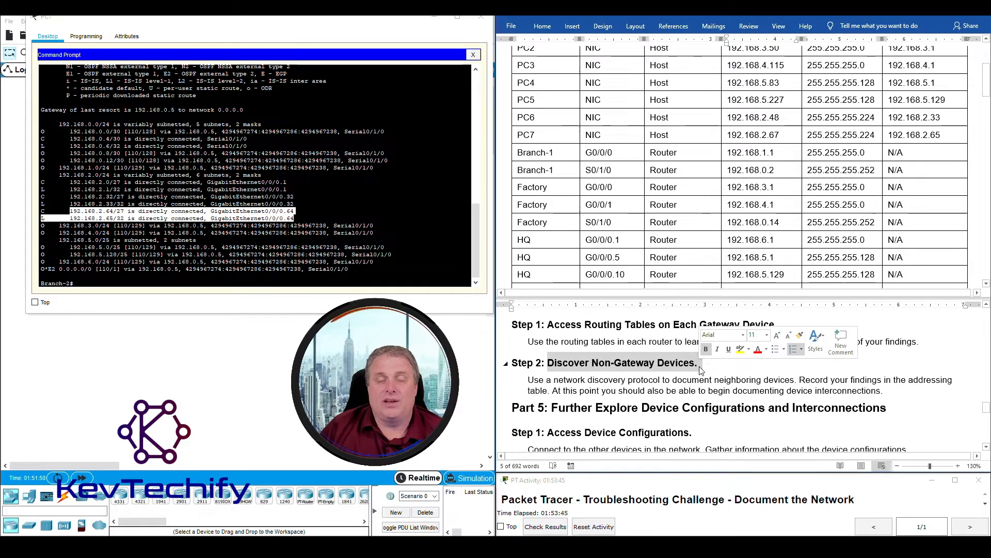
left_click(643, 362)
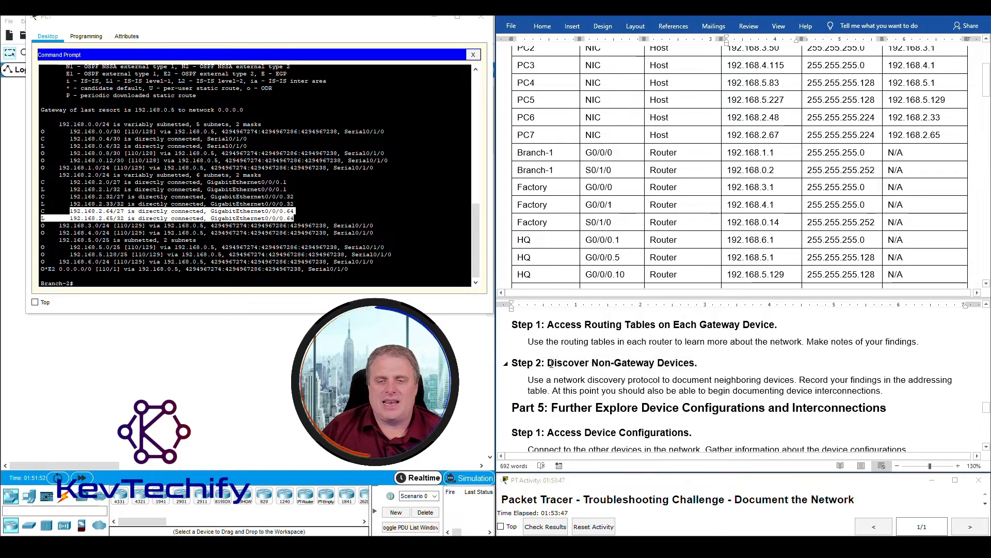
left_click_drag(551, 363, 687, 365)
left_click_drag(528, 380, 903, 386)
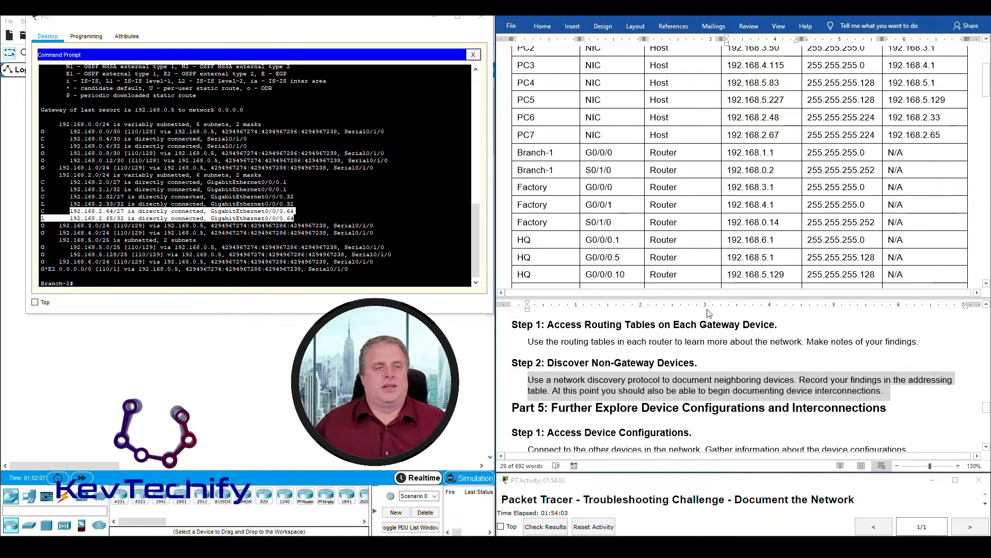
left_click(433, 20)
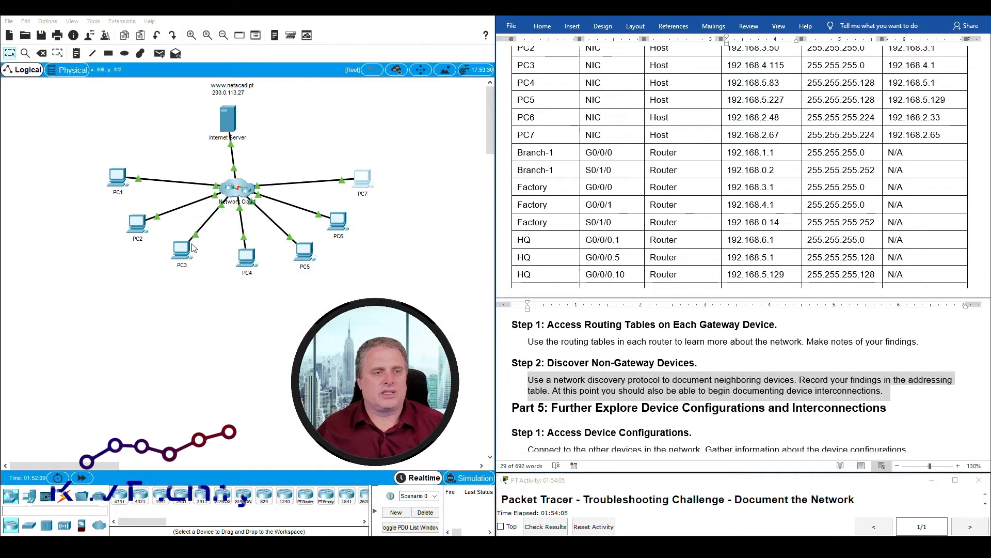
- From PC1, telnet to Branch-1 at 192.168.1.1, enable, and list CDP neighbors with sho cdp ne
left_click(118, 182)
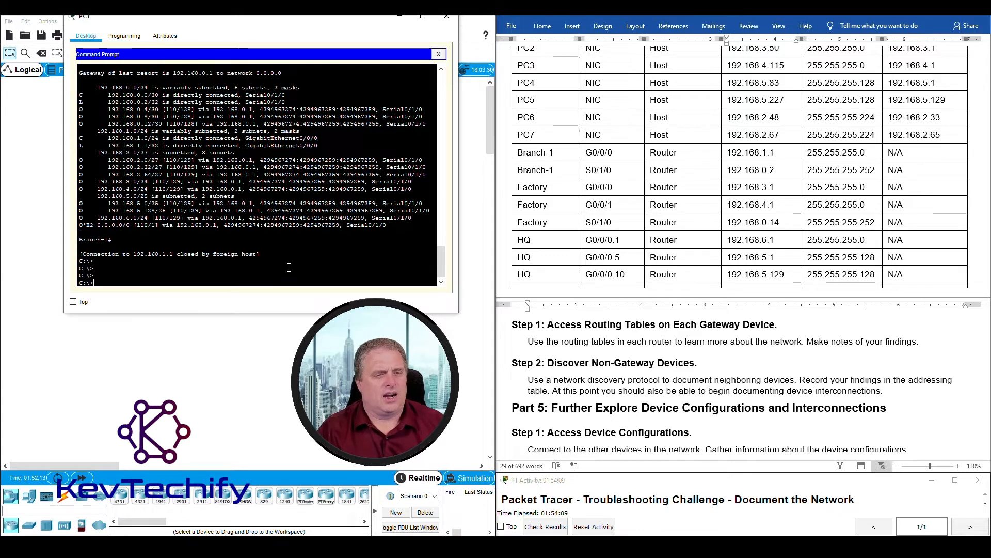
key("Return")
key("Up")
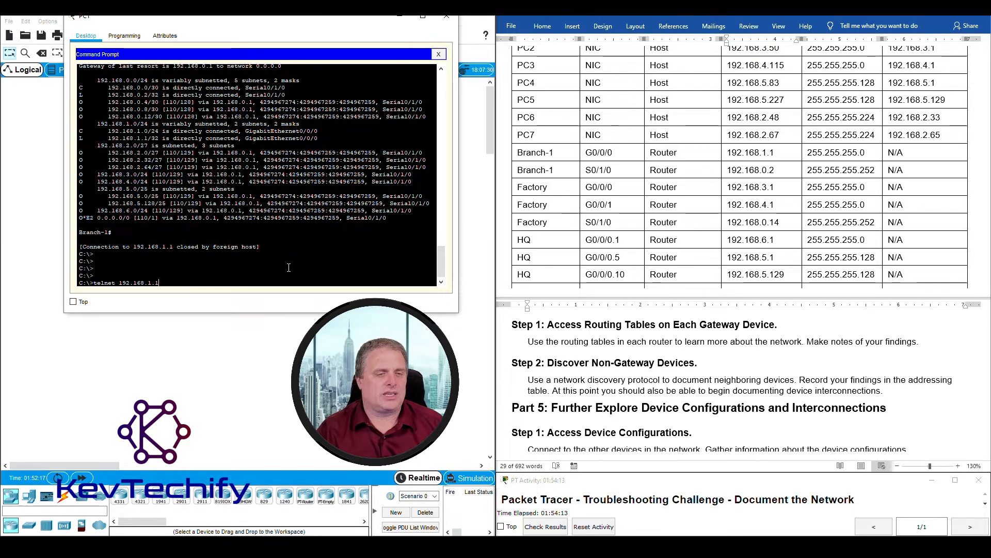
key("Return")
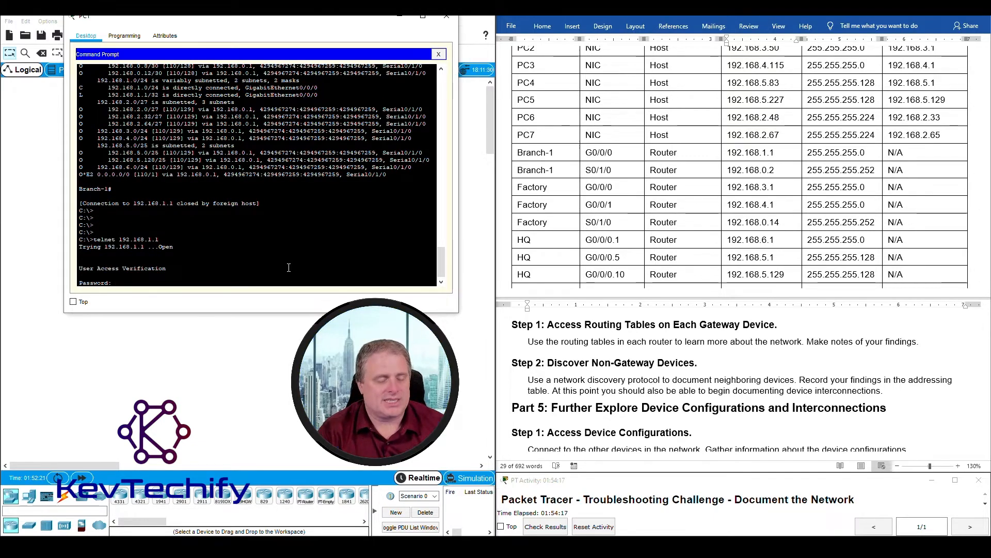
key("Return")
type("en")
key("Return")
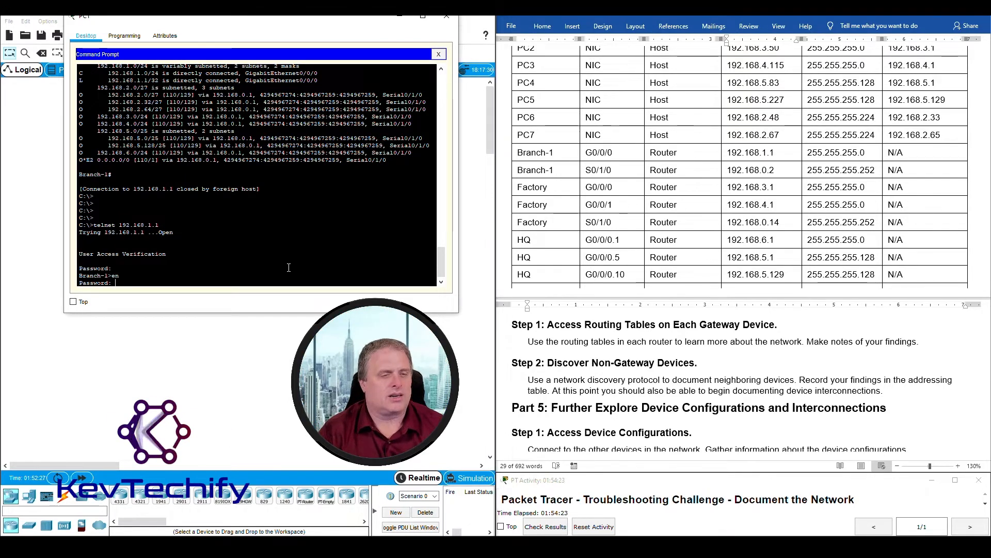
key("Return")
key("Return")
key("Return")
key("Return")
key("Return")
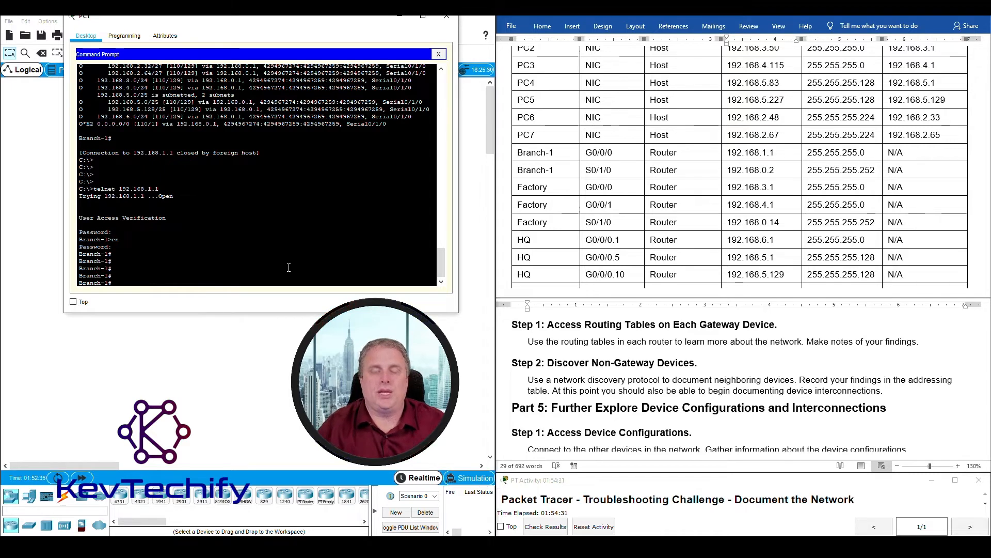
type("sho cdp n")
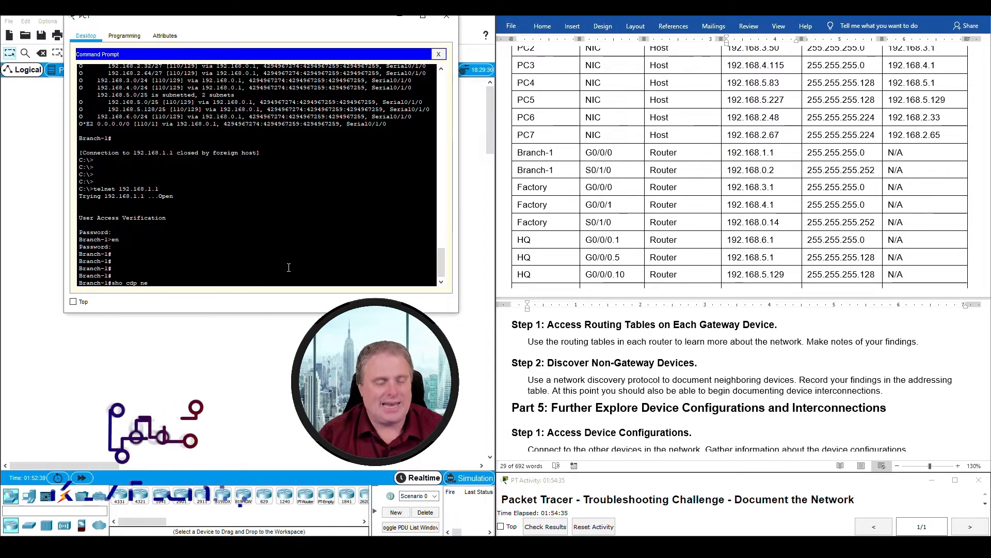
type("e")
key("Return")
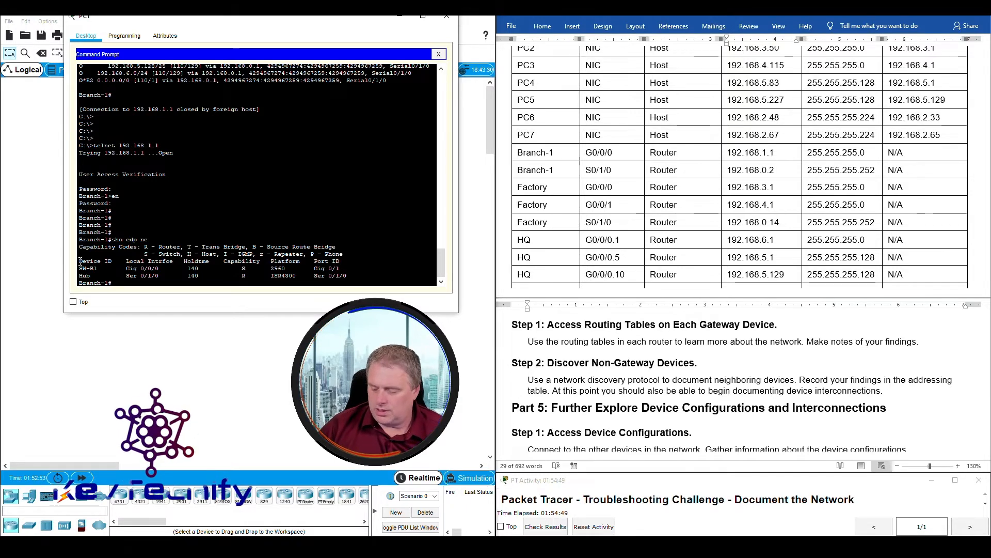
left_click_drag(80, 282, 113, 282)
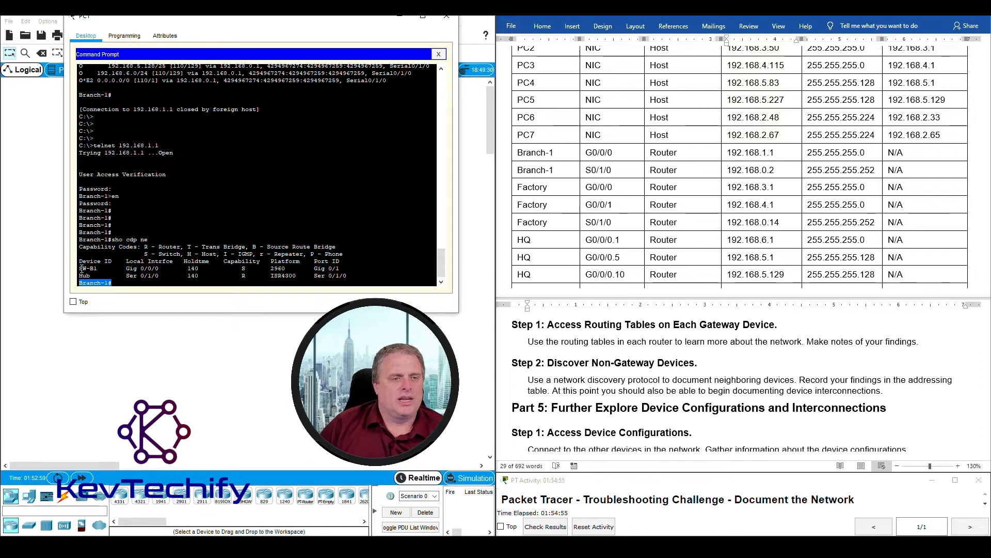
left_click_drag(80, 269, 91, 269)
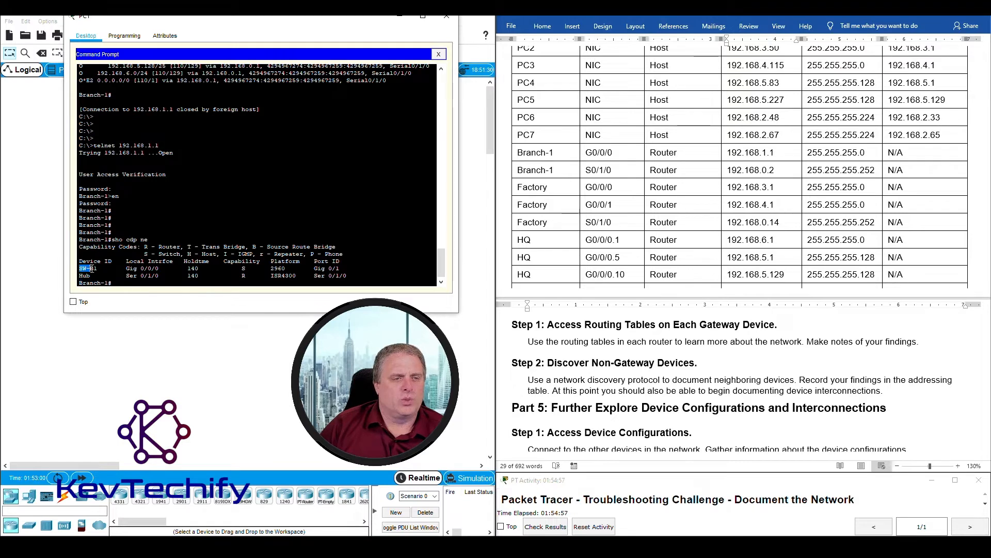
left_click_drag(153, 269, 163, 271)
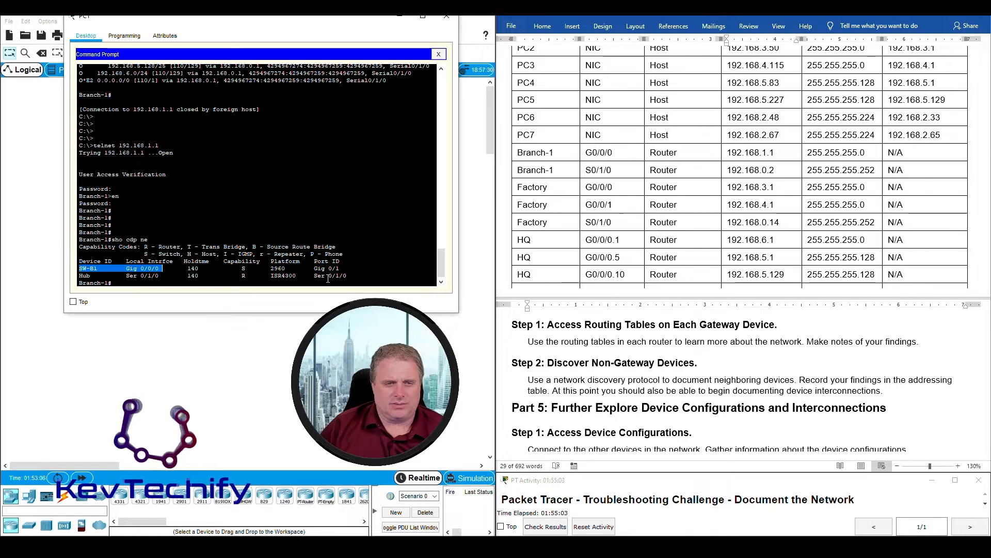
left_click_drag(271, 268, 288, 269)
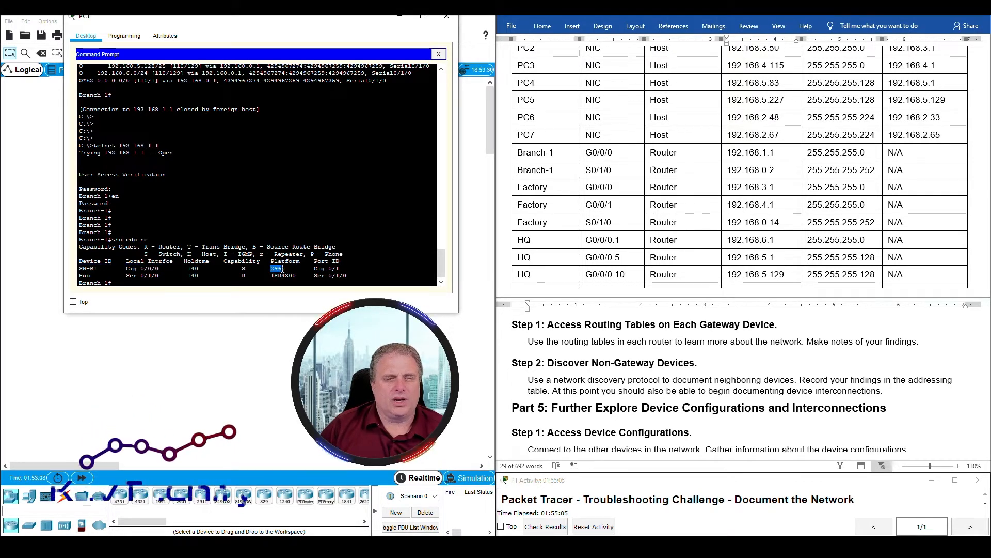
left_click(243, 269)
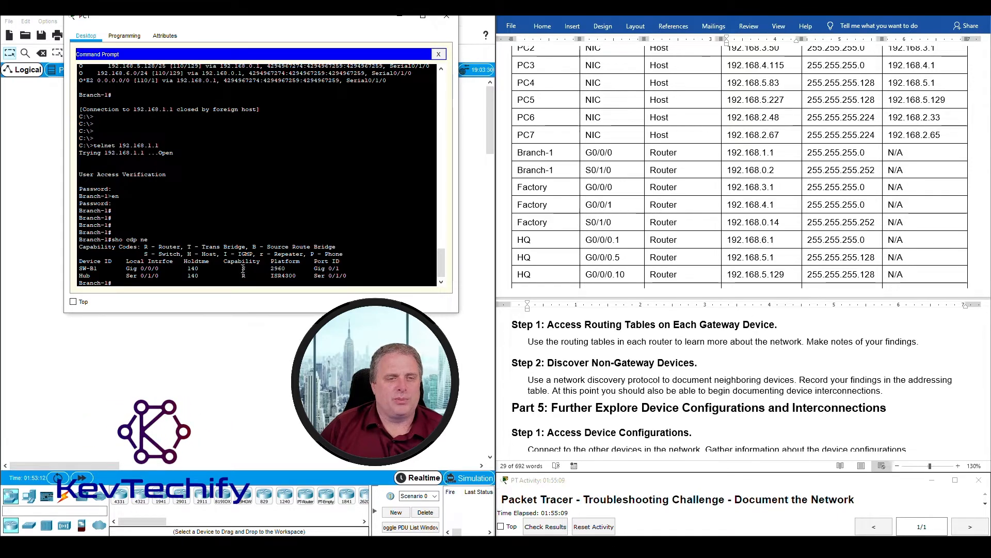
left_click_drag(145, 253, 181, 254)
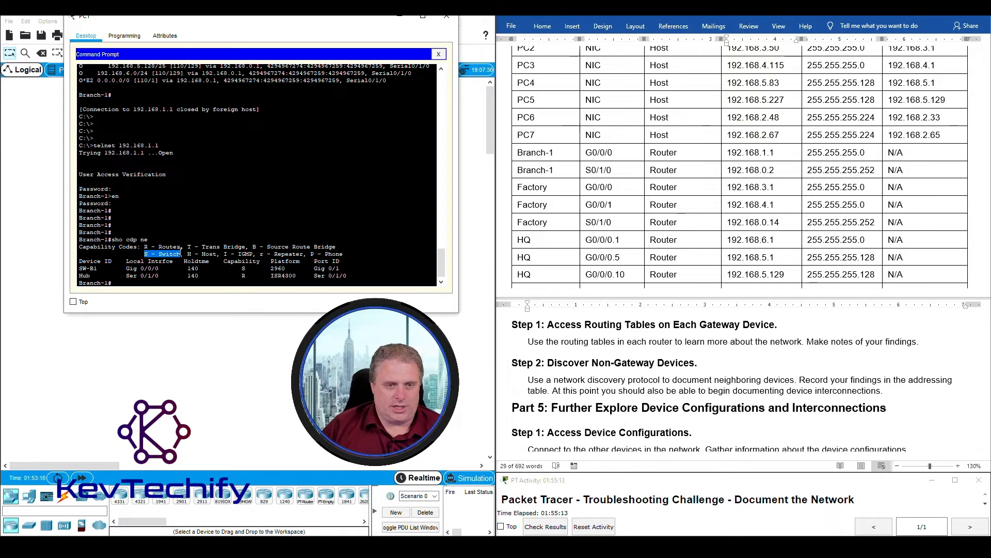
left_click(319, 268)
left_click_drag(314, 268, 319, 269)
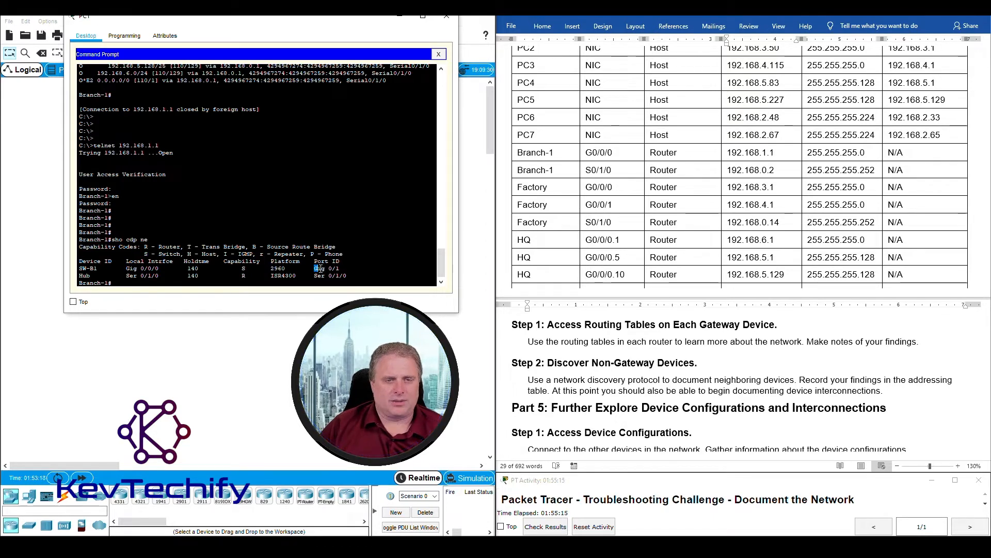
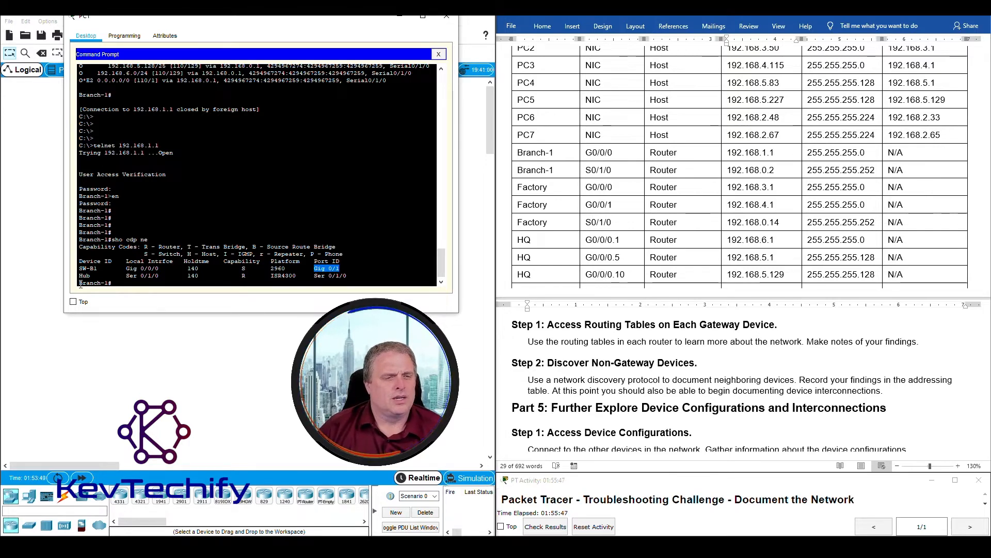
- Highlight Branch-1's CDP neighbor rows: SW-B1 on Gig 0/0/0 and router Hub on Ser 0/1/0
left_click_drag(80, 284, 150, 282)
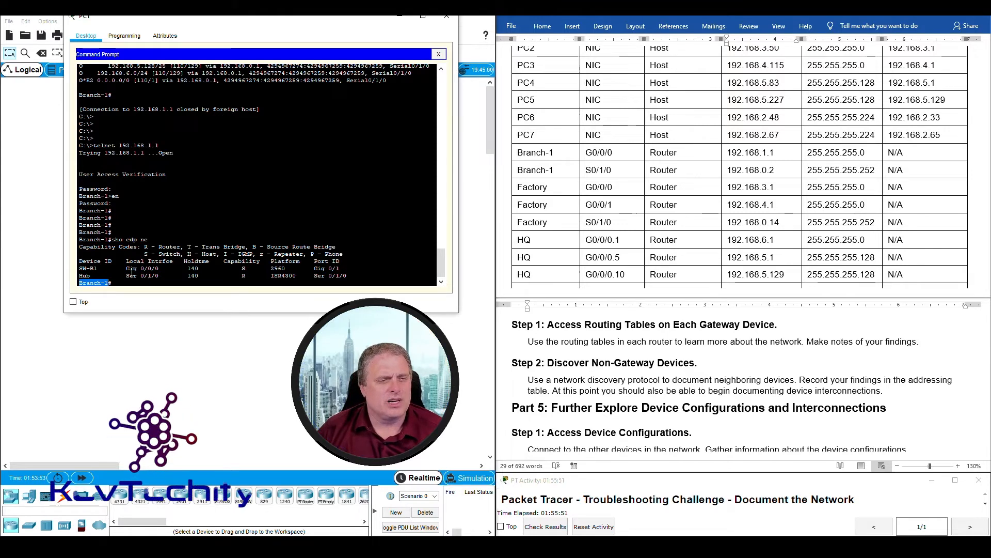
left_click_drag(126, 269, 160, 269)
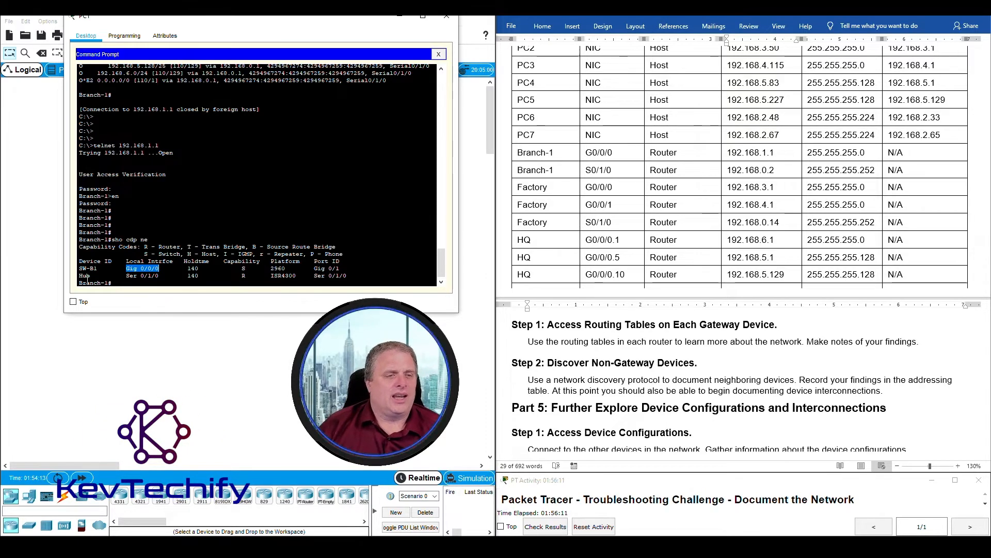
left_click_drag(80, 277, 354, 275)
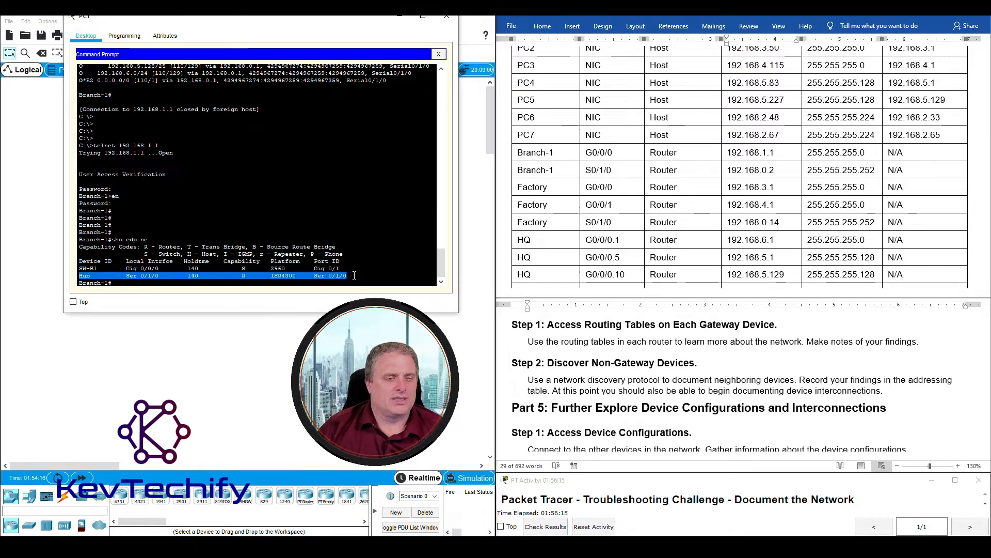
left_click(80, 276)
left_click_drag(80, 276, 159, 276)
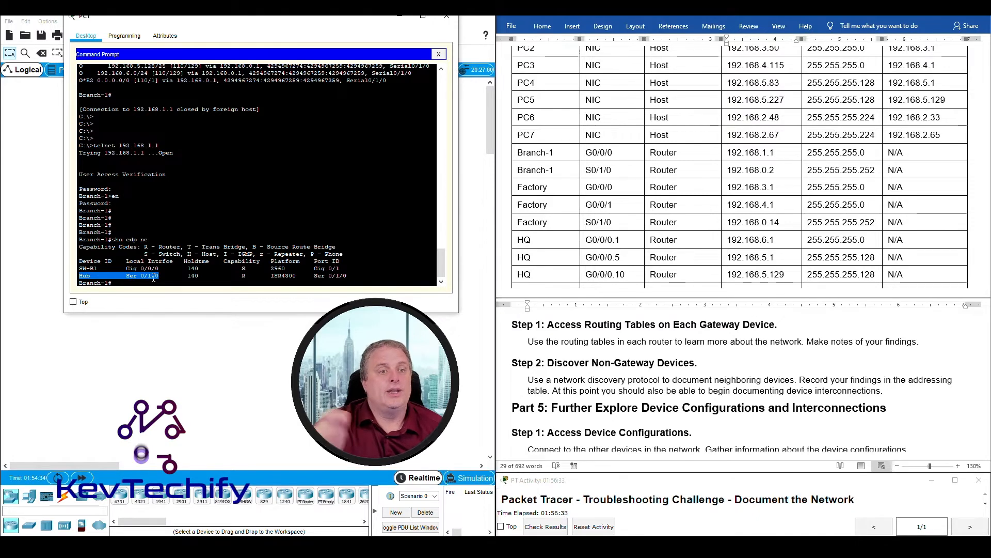
double_click(88, 276)
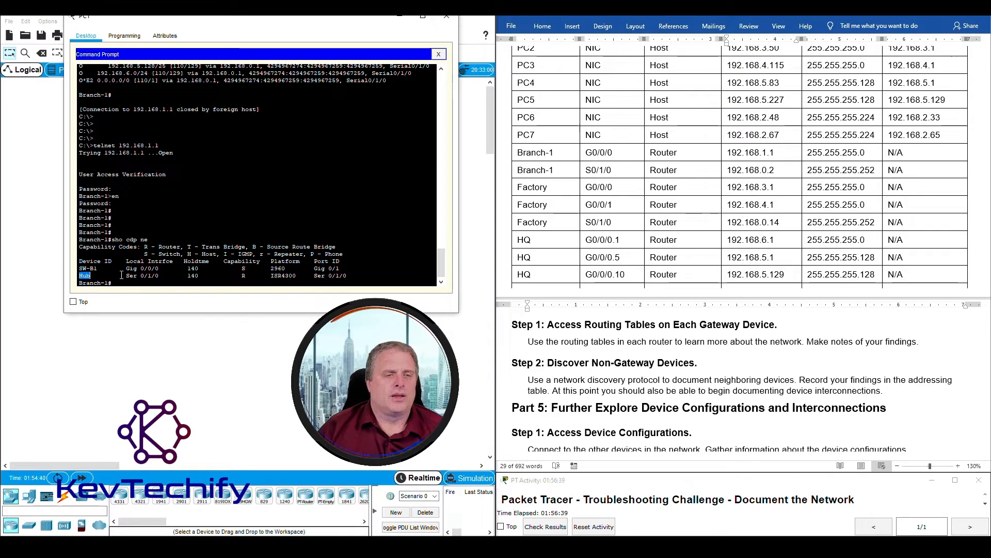
left_click_drag(129, 276, 159, 277)
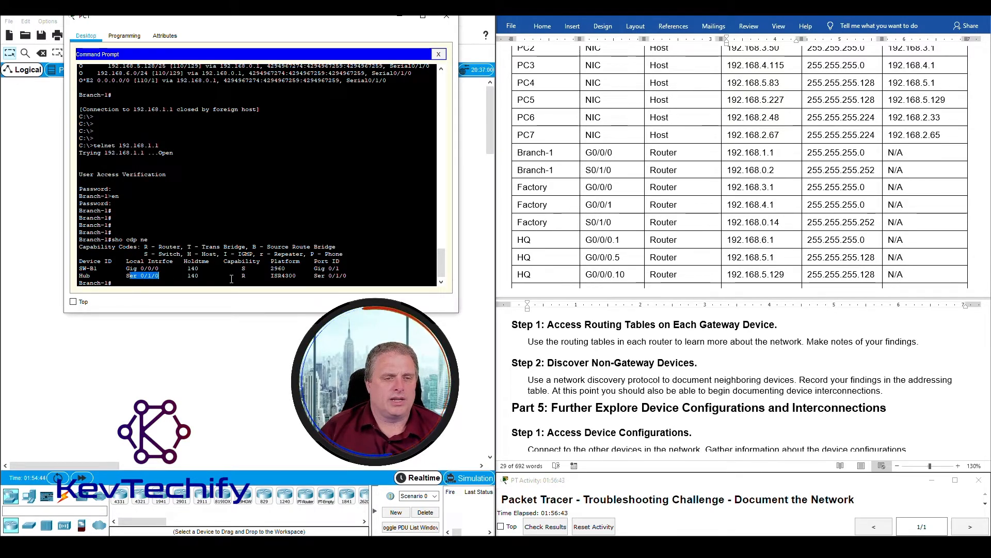
left_click_drag(242, 276, 246, 276)
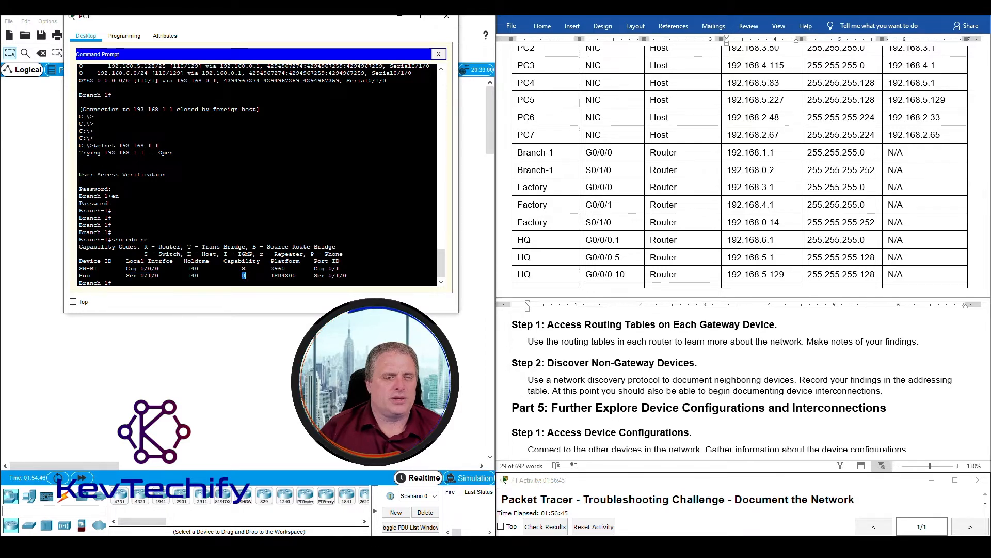
left_click_drag(144, 246, 178, 245)
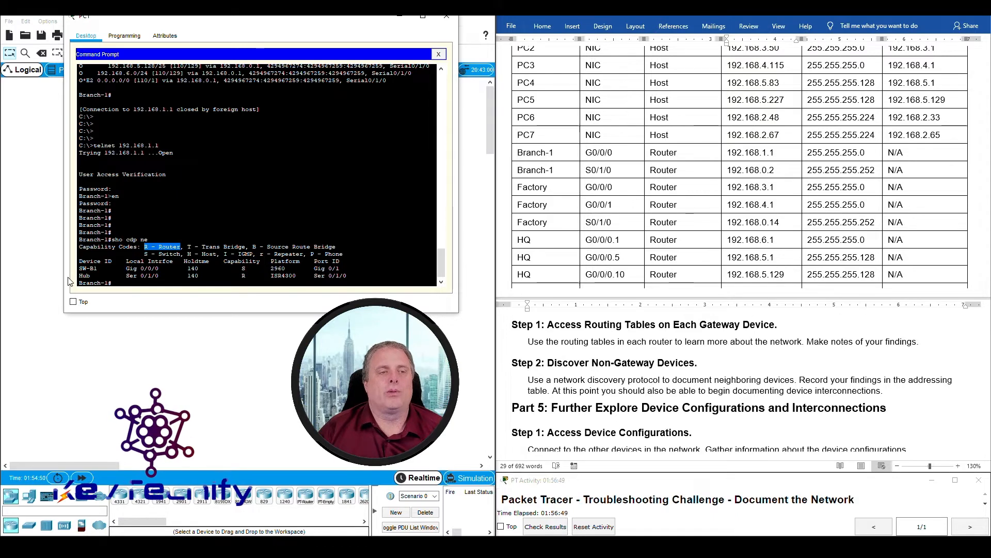
left_click_drag(79, 275, 92, 276)
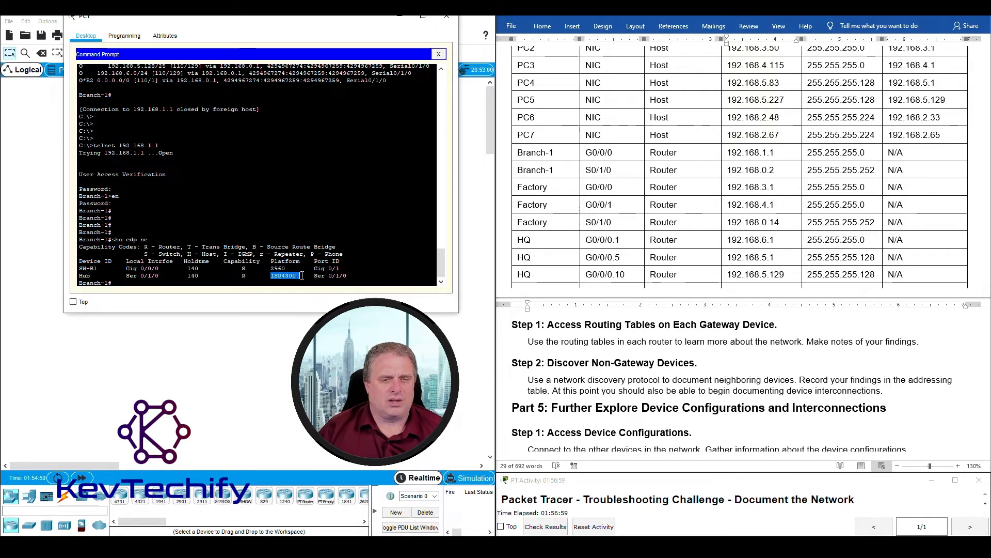
left_click_drag(315, 276, 350, 278)
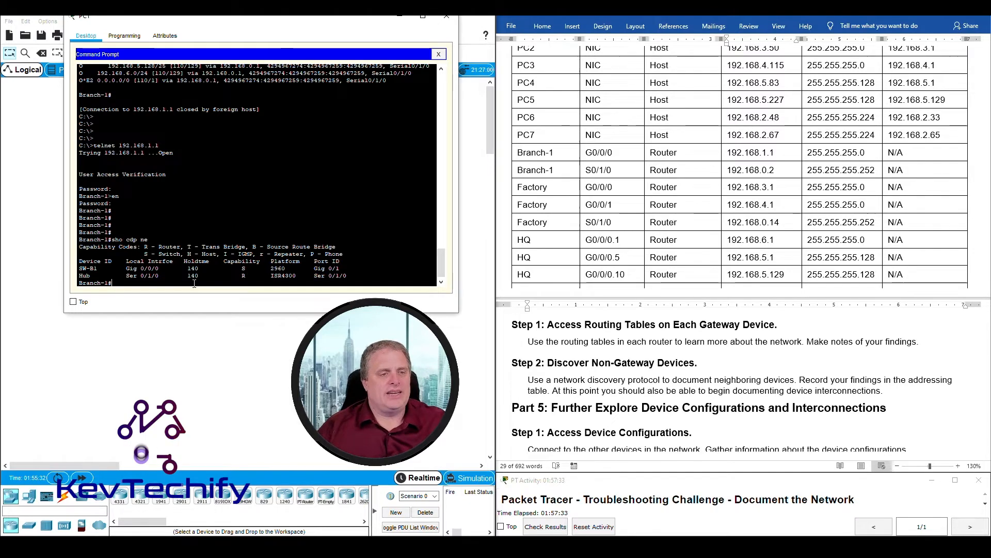
- Run the detailed CDP neighbor command and highlight SW-B1's device ID and IP 192.168.1.252
type("sho dc")
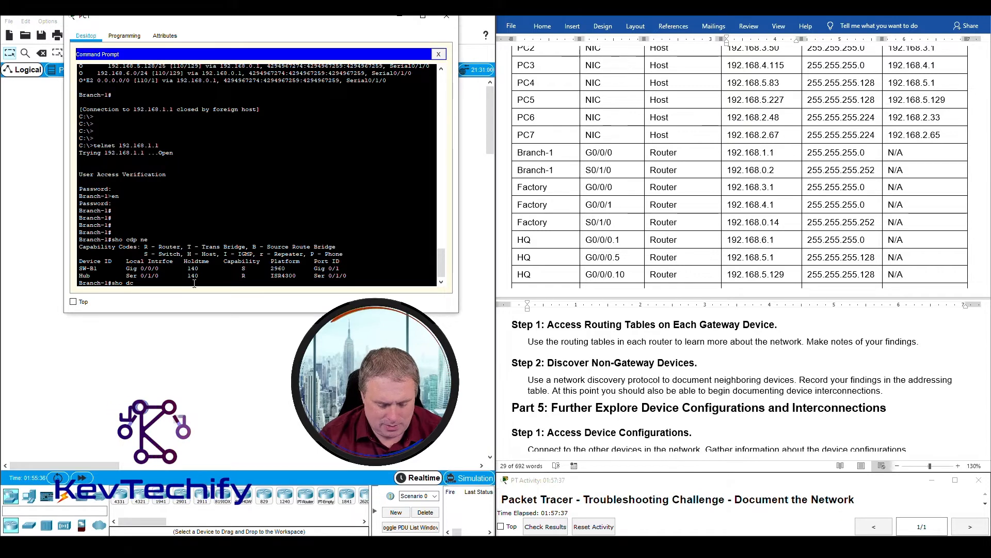
key("BackSpace")
key("BackSpace")
type("cd")
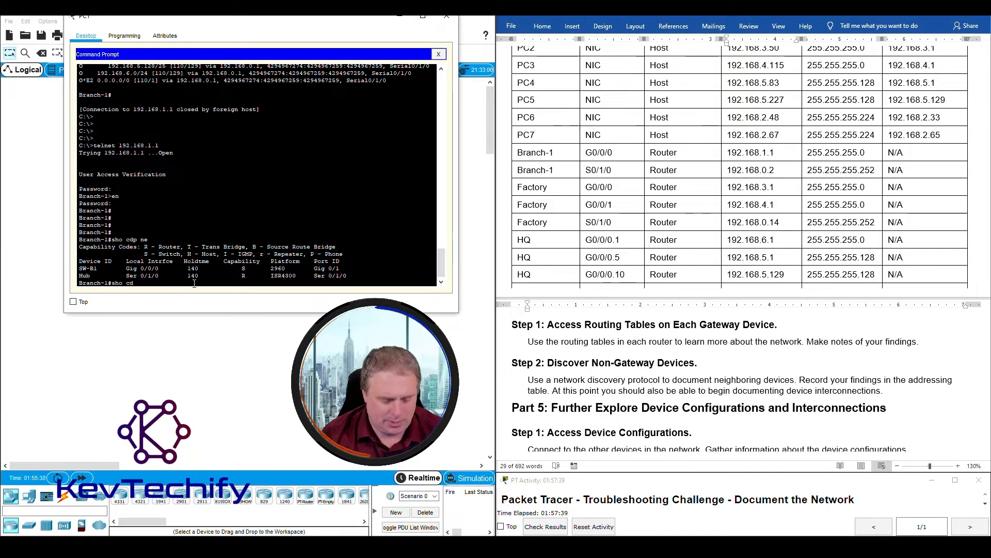
type("p ne ")
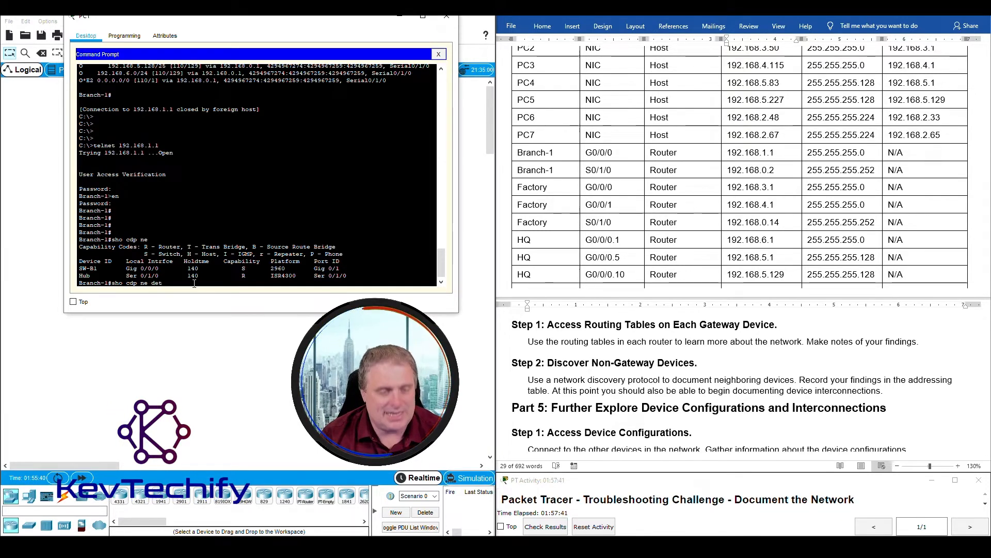
type("det")
key("Return")
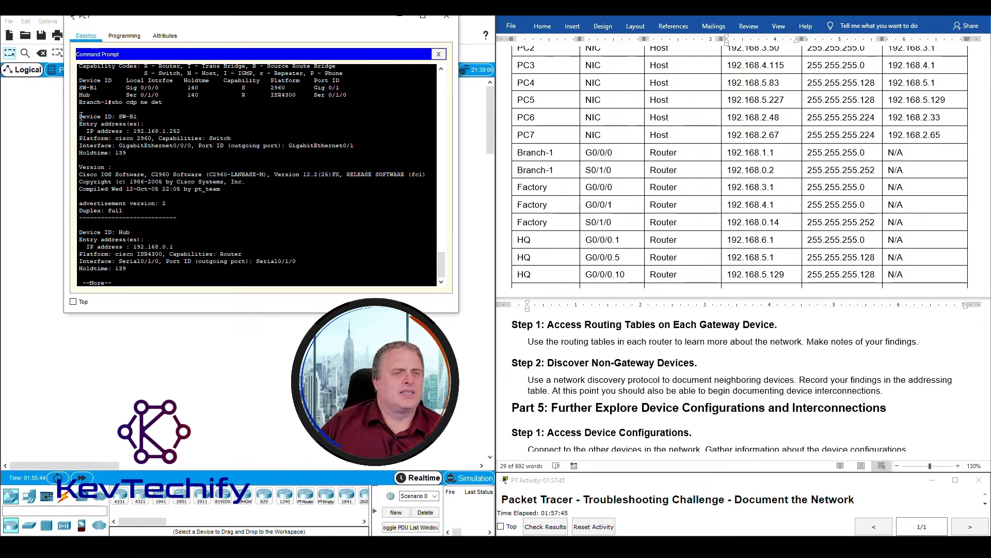
left_click_drag(79, 117, 191, 130)
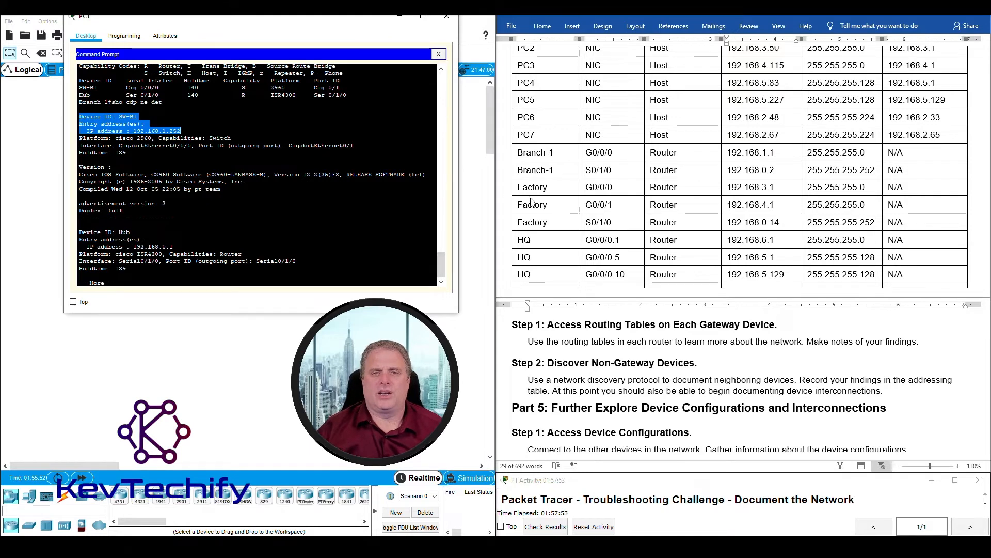
scroll(594, 206, "down", 6)
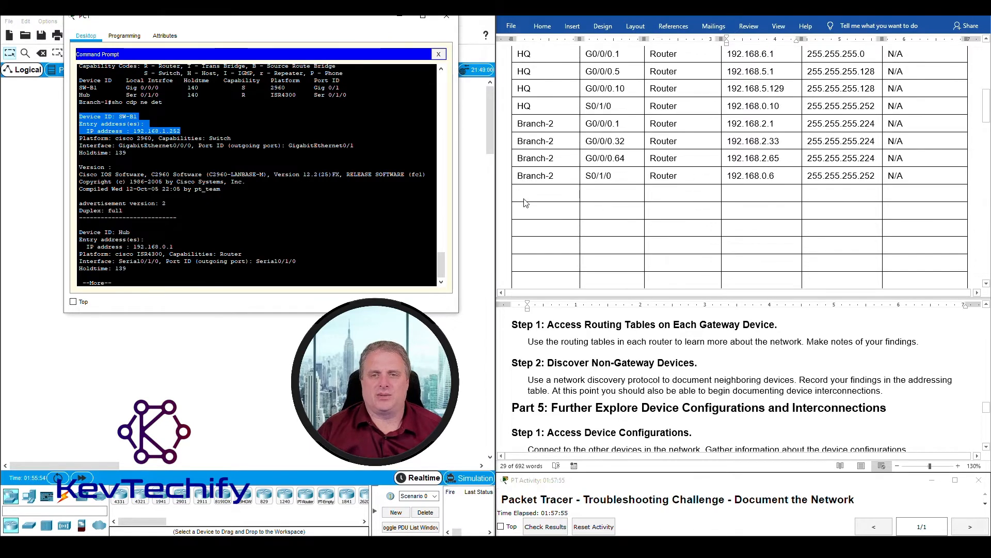
- Start a Hub row in the Word table with interface S0/1/0 and type Router
left_click(531, 194)
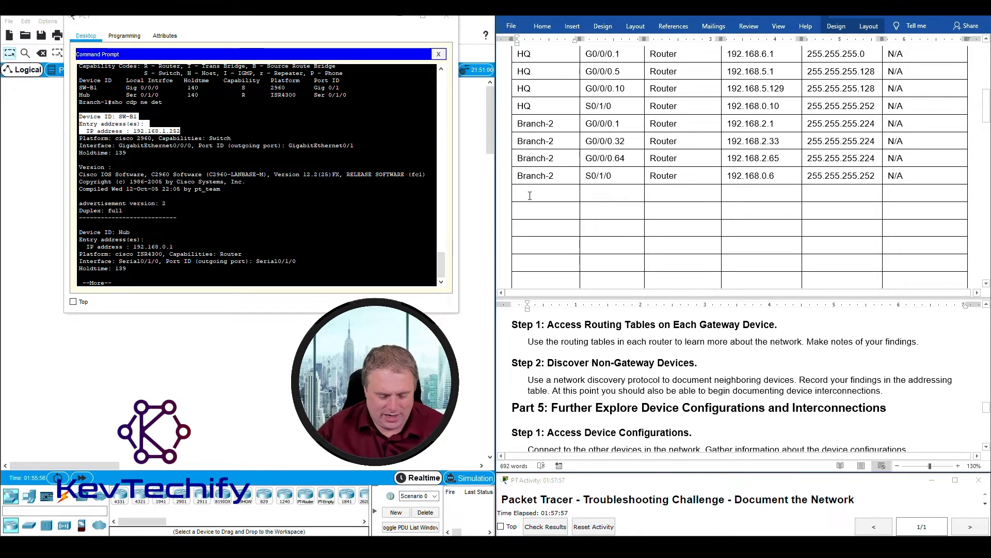
scroll(531, 195, "up", 2)
type("Hub")
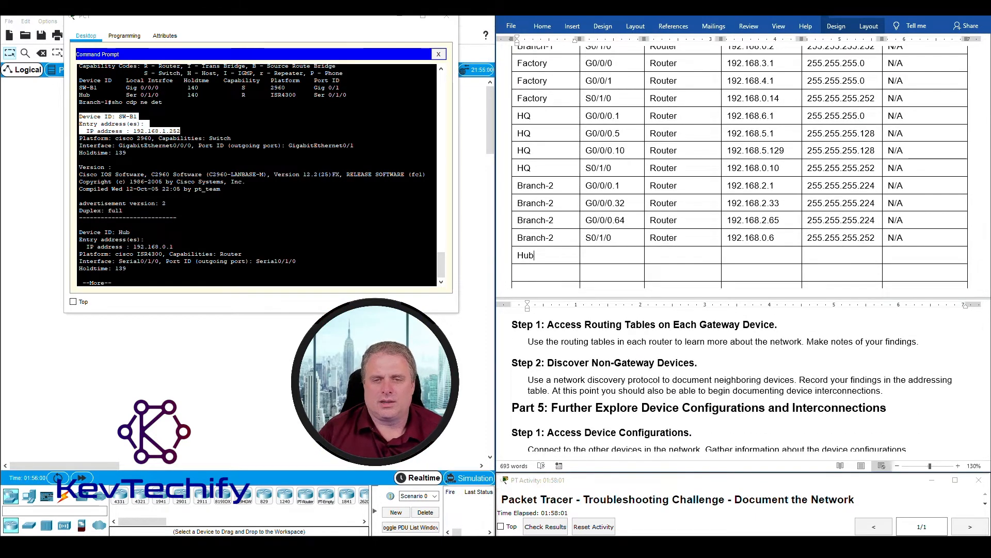
left_click(616, 255)
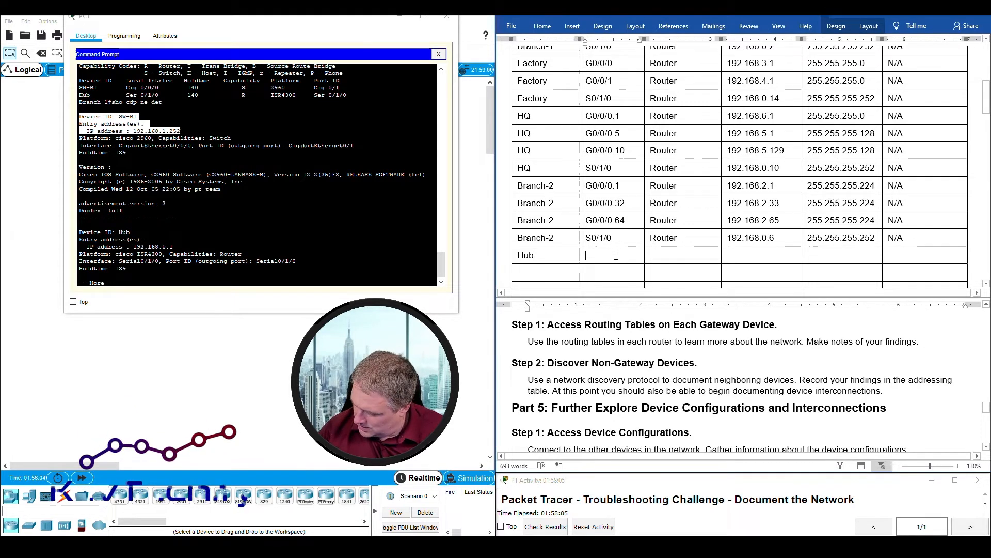
type("S")
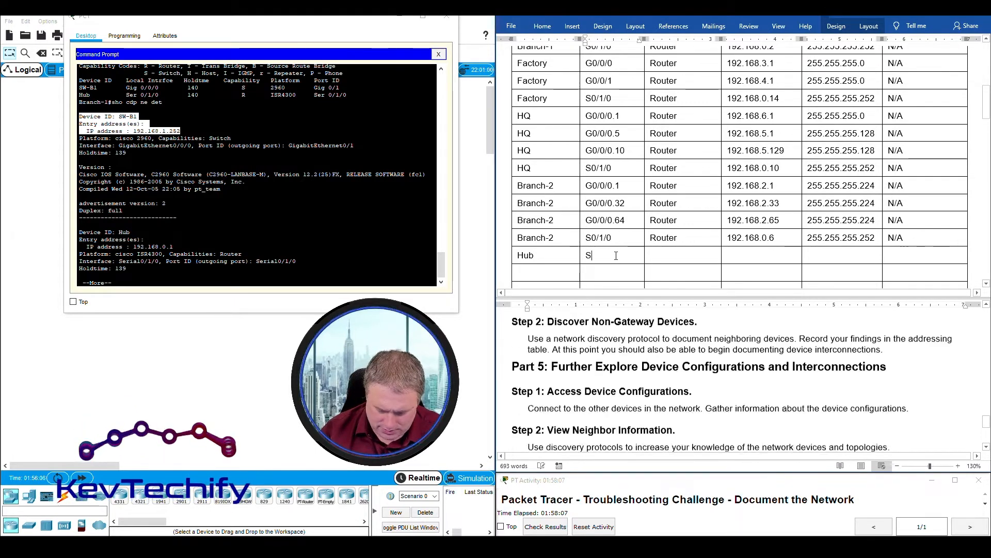
type("0/1/0")
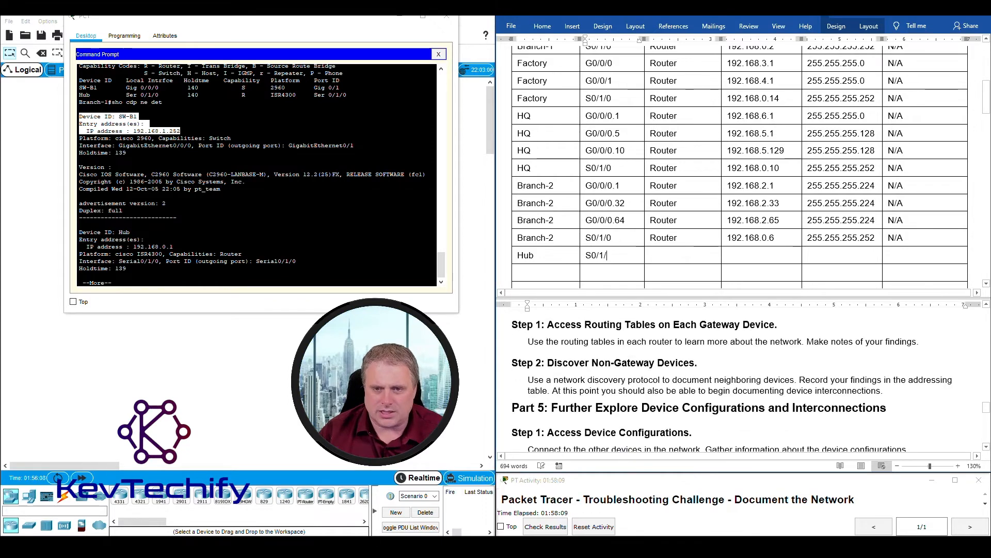
type("Router")
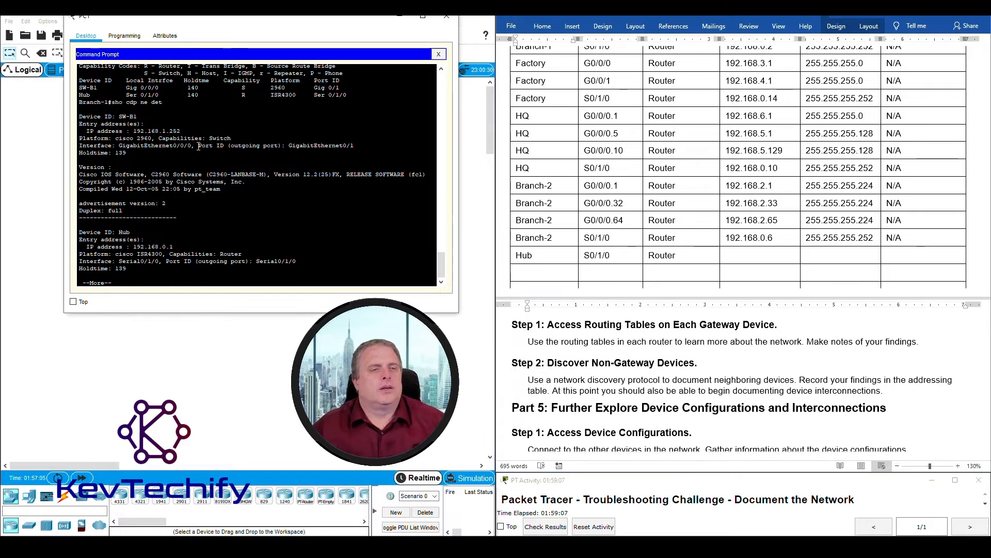
- Page the CDP detail to Hub's entry and enter 192.168.0.1 as the Hub row's IP
left_click_drag(135, 116, 138, 116)
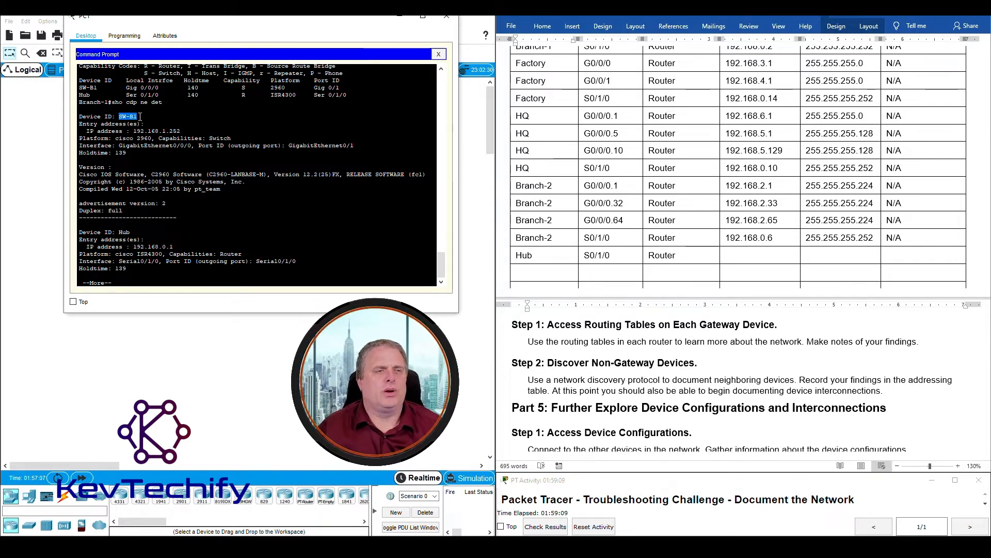
key("space")
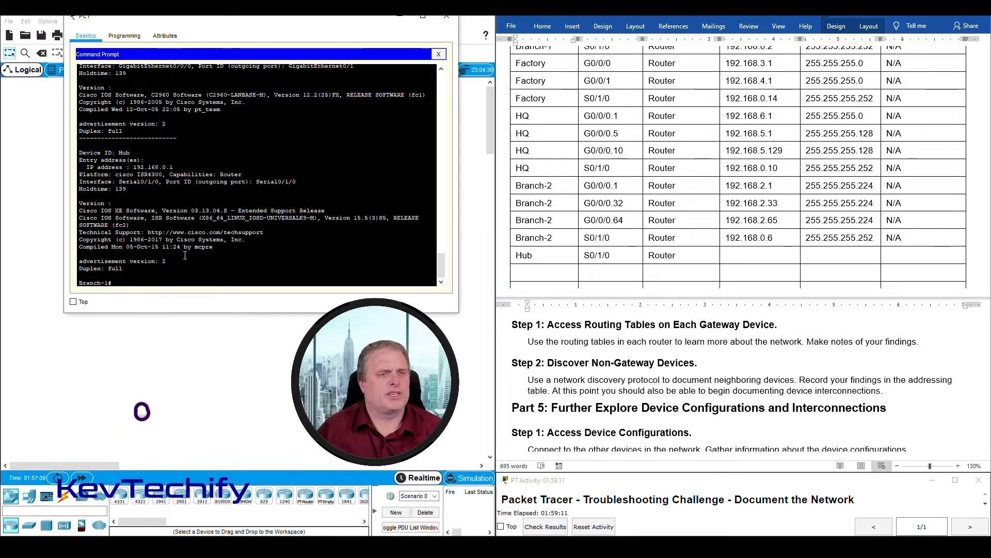
left_click_drag(80, 153, 123, 168)
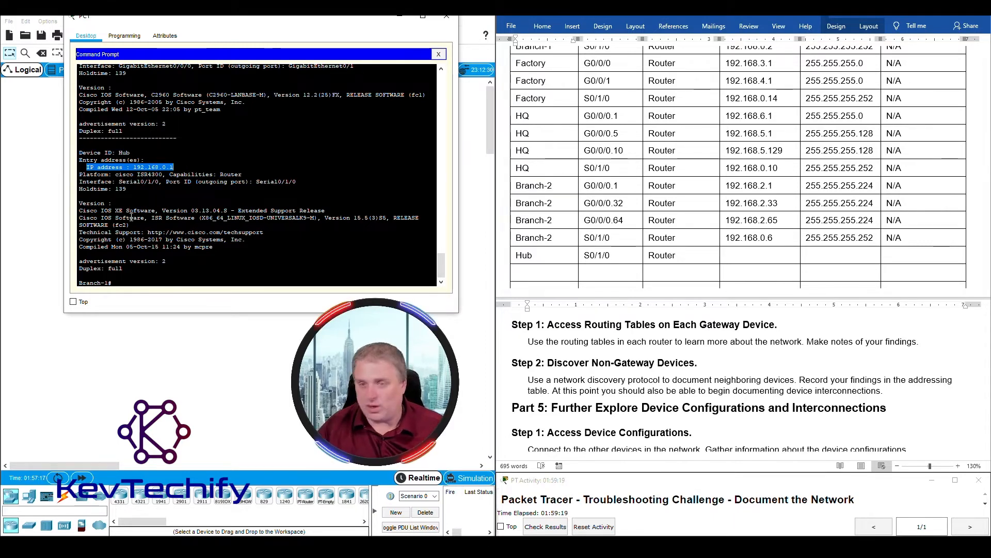
left_click(726, 256)
type("1")
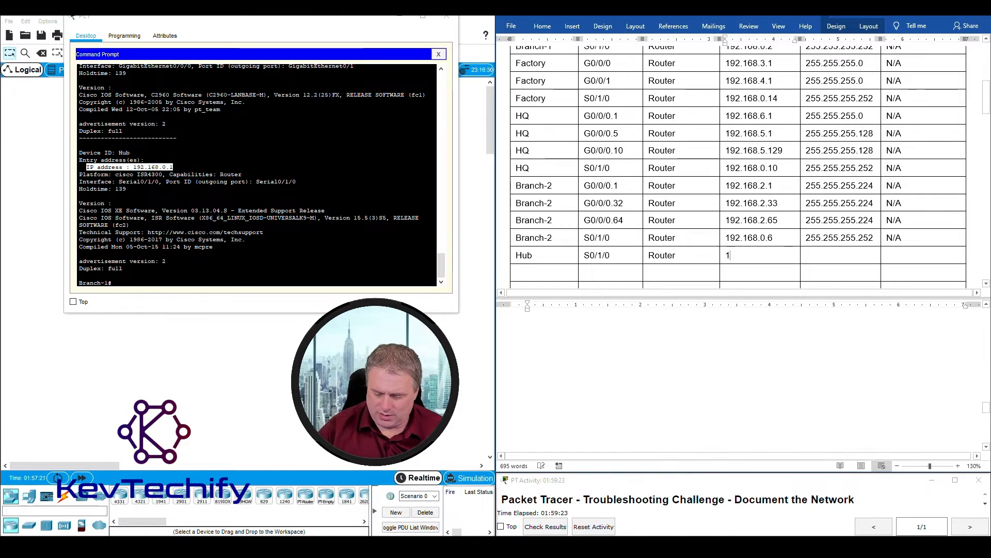
type("92.168.0.1")
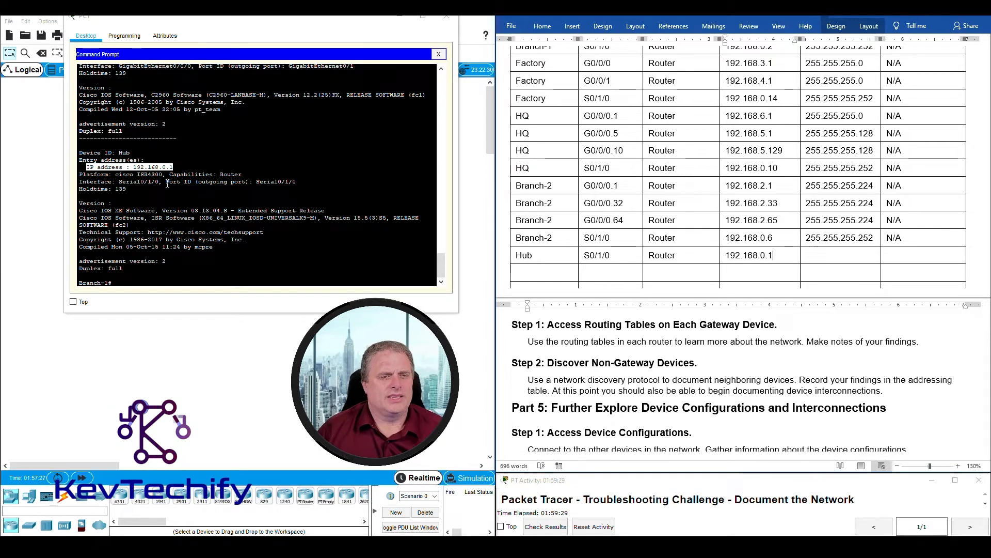
- Enter N/A in the Hub row's last column, checking the Serial0/1/0 link in the CDP output
left_click_drag(166, 182, 302, 182)
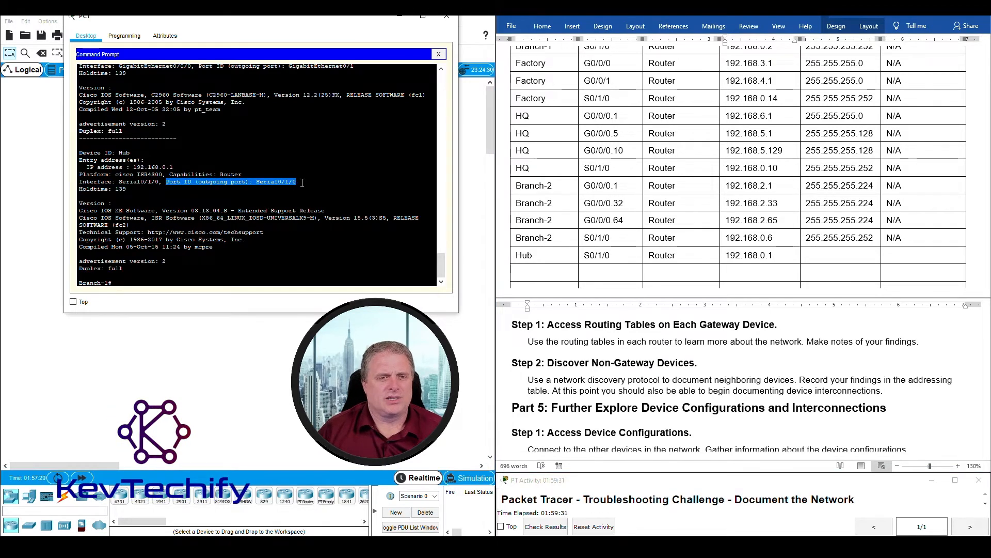
left_click(586, 256)
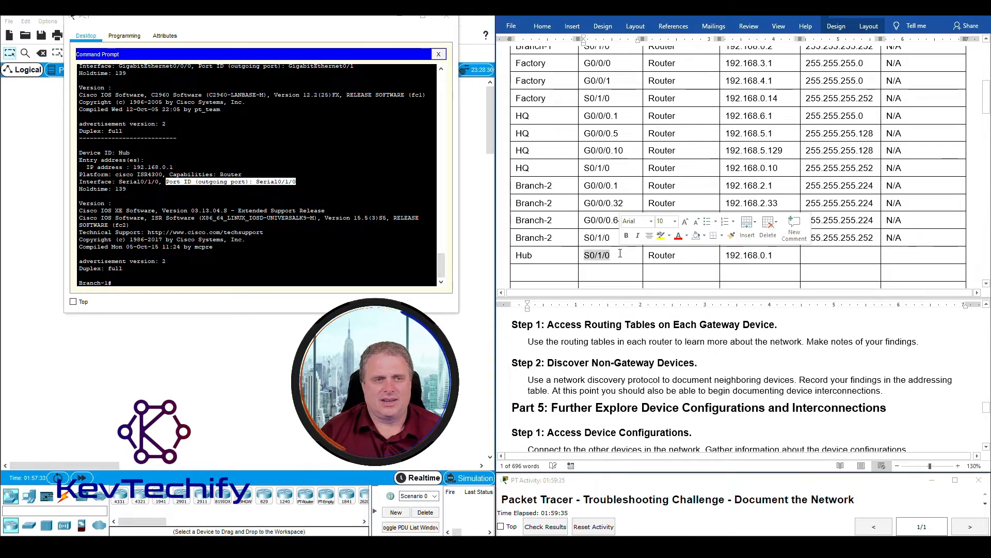
left_click(898, 257)
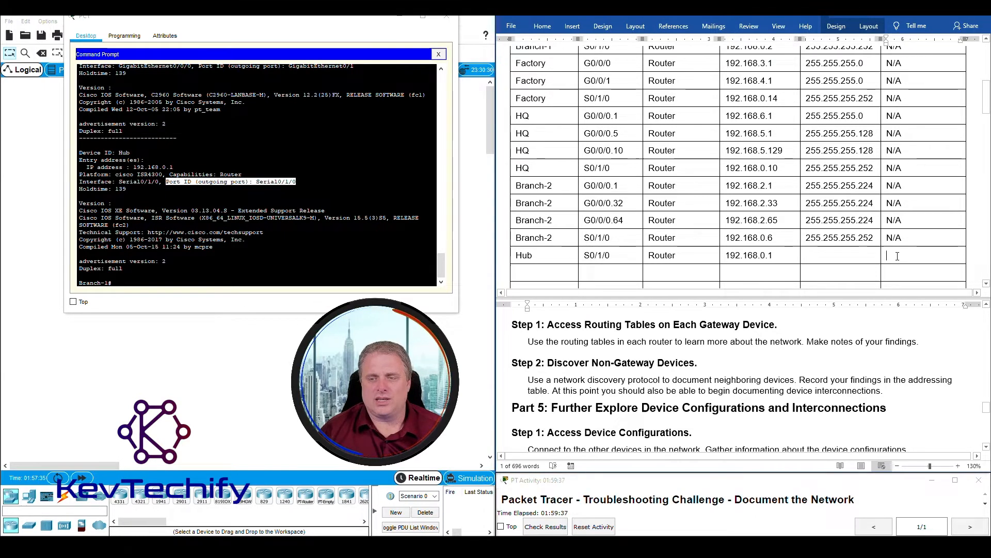
type("N/A")
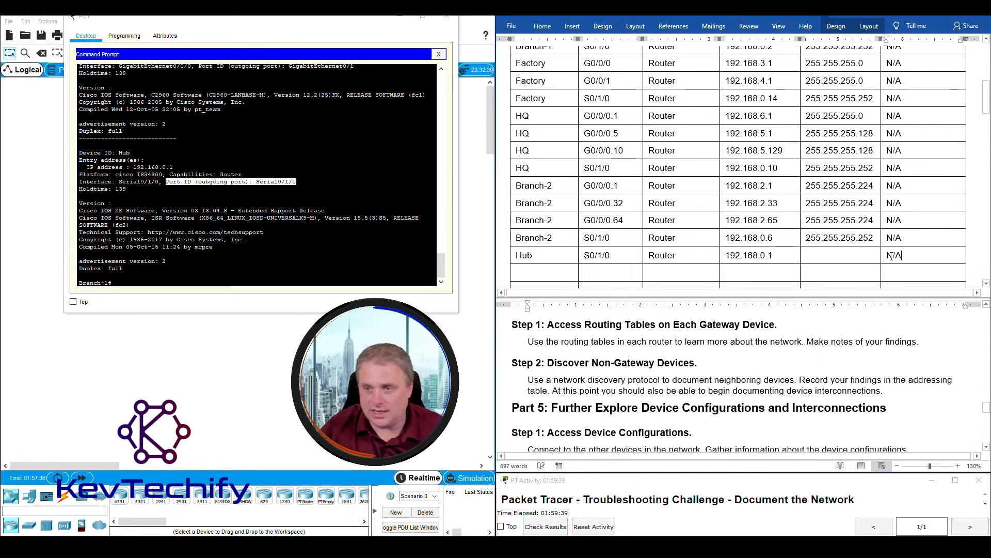
left_click(829, 258)
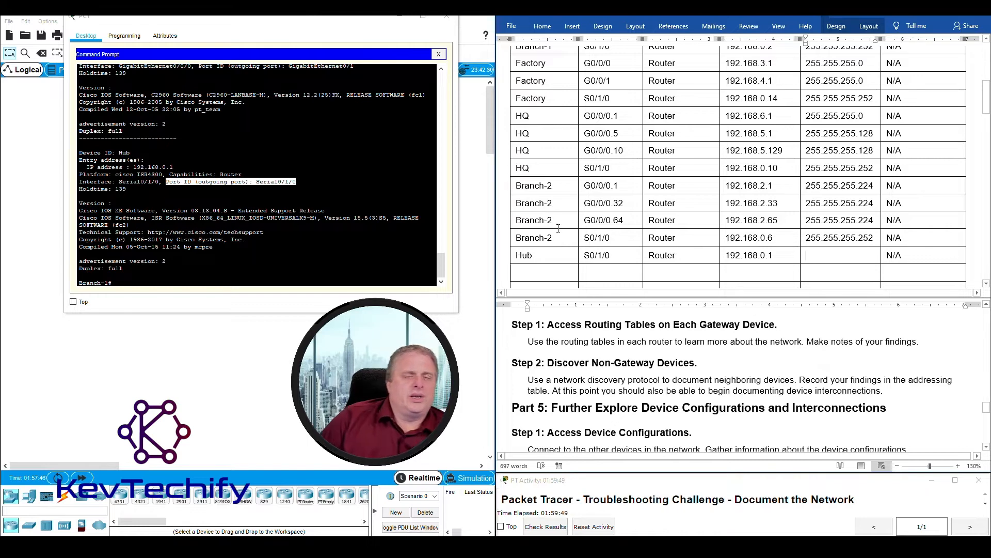
left_click(167, 183)
left_click_drag(174, 183, 261, 182)
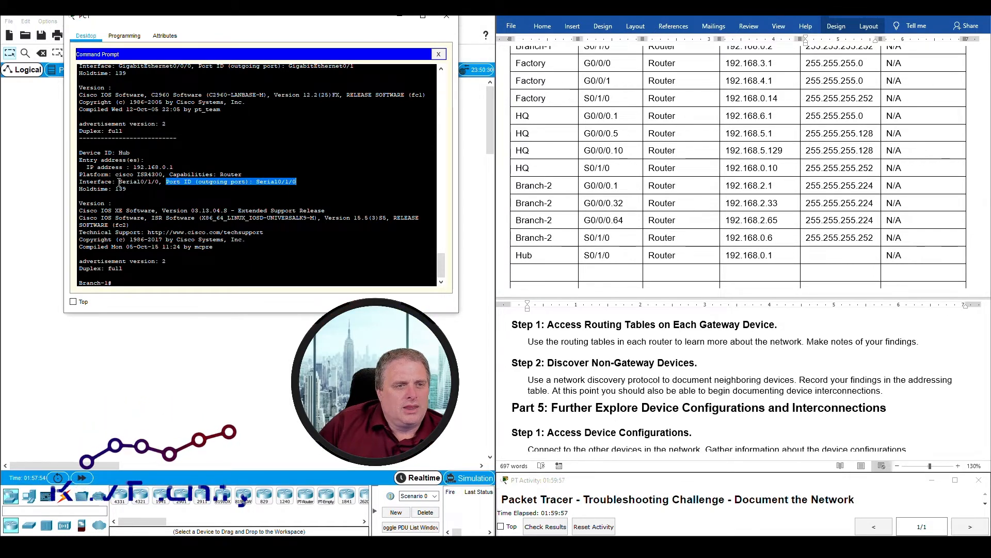
left_click_drag(120, 182, 159, 179)
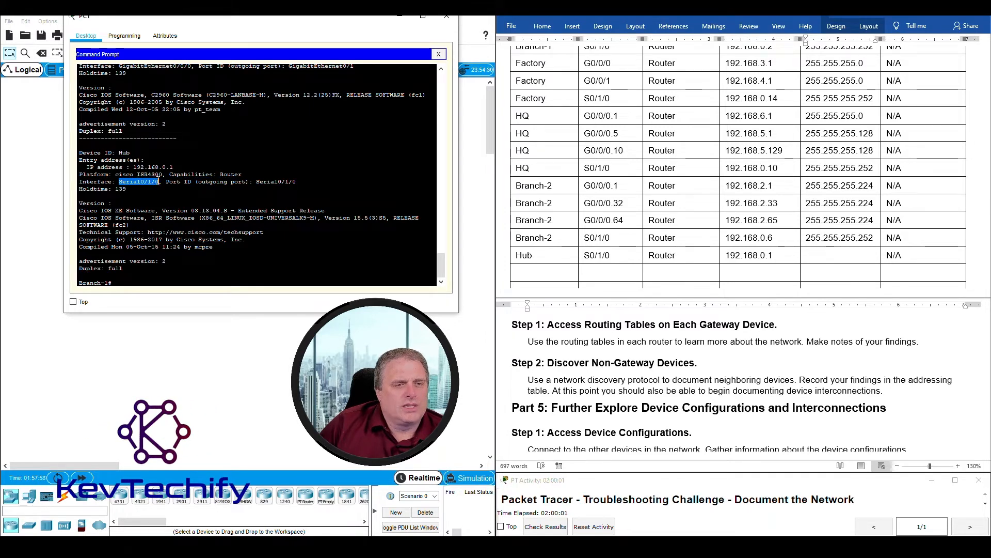
- Give the Hub S0/1/0 row subnet mask 255.255.255.252, then minimize PC1's terminal
scroll(574, 191, "up", 3)
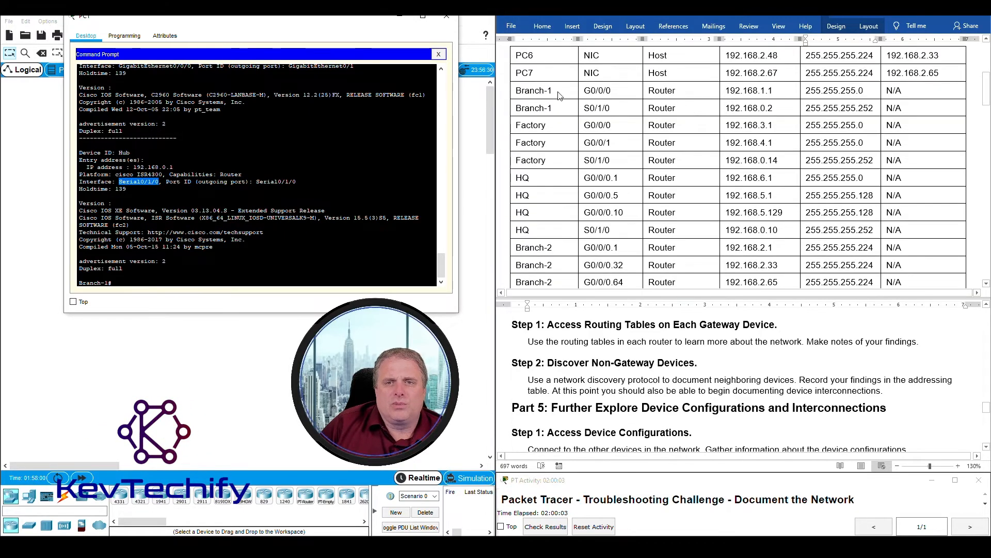
left_click(509, 112)
left_click_drag(509, 112, 873, 107)
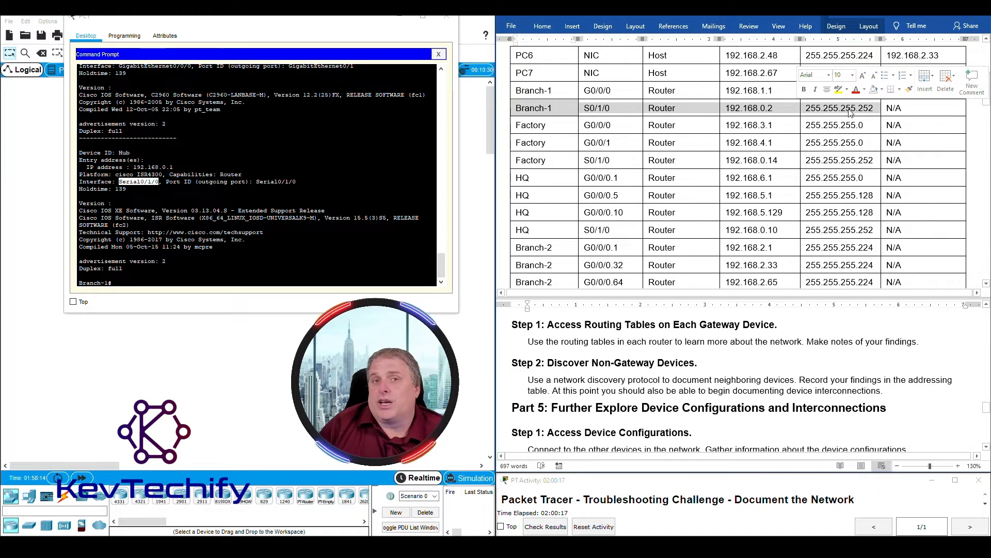
scroll(864, 116, "down", 4)
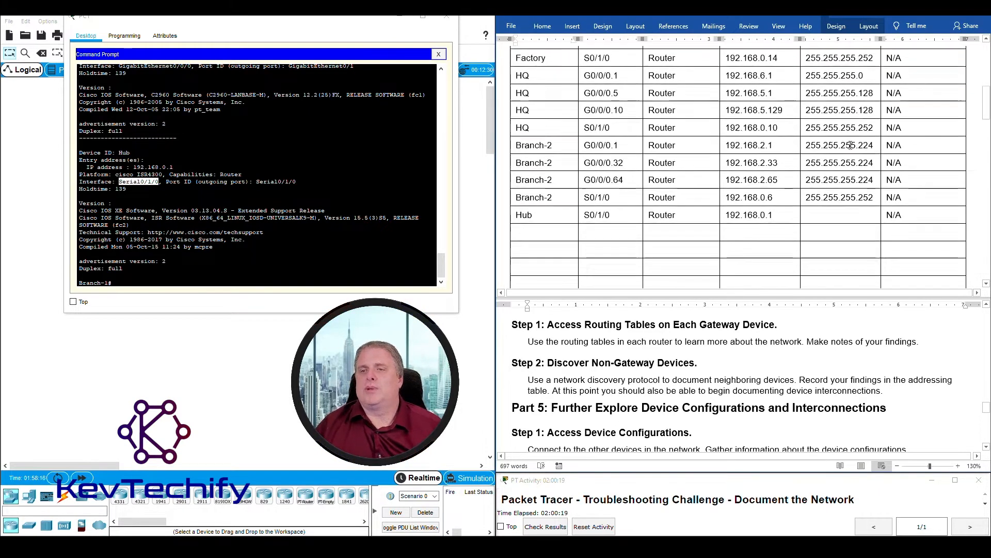
type("2")
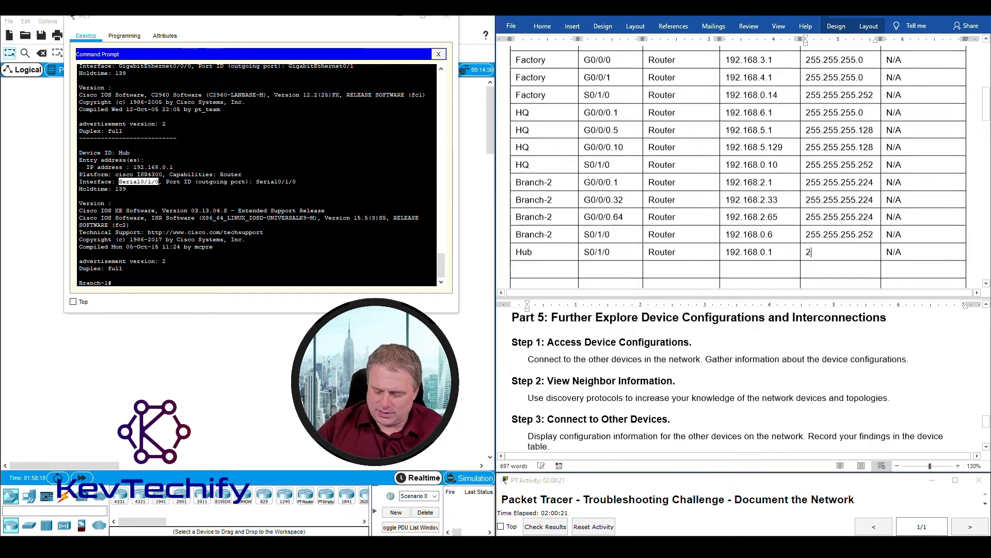
type("55.255.255.252")
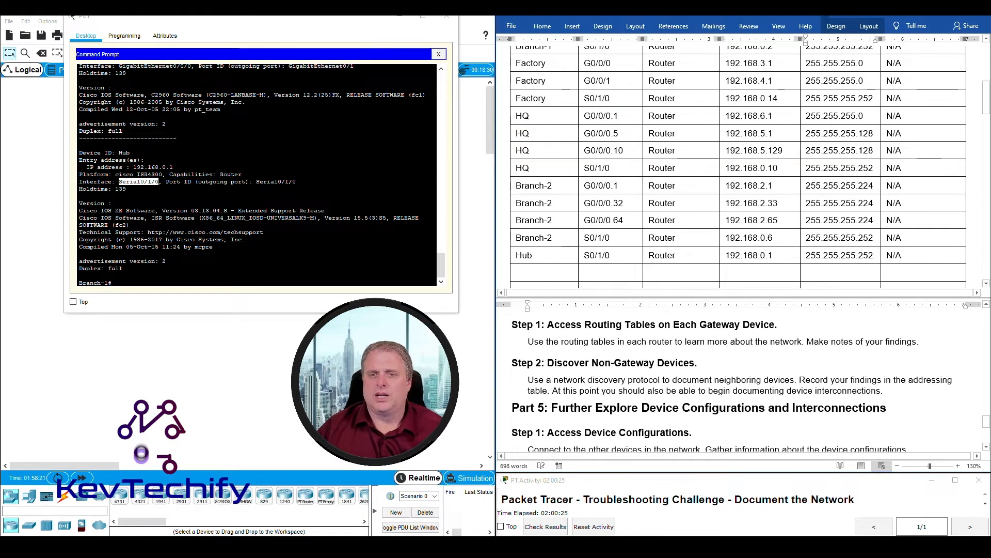
left_click_drag(519, 255, 929, 257)
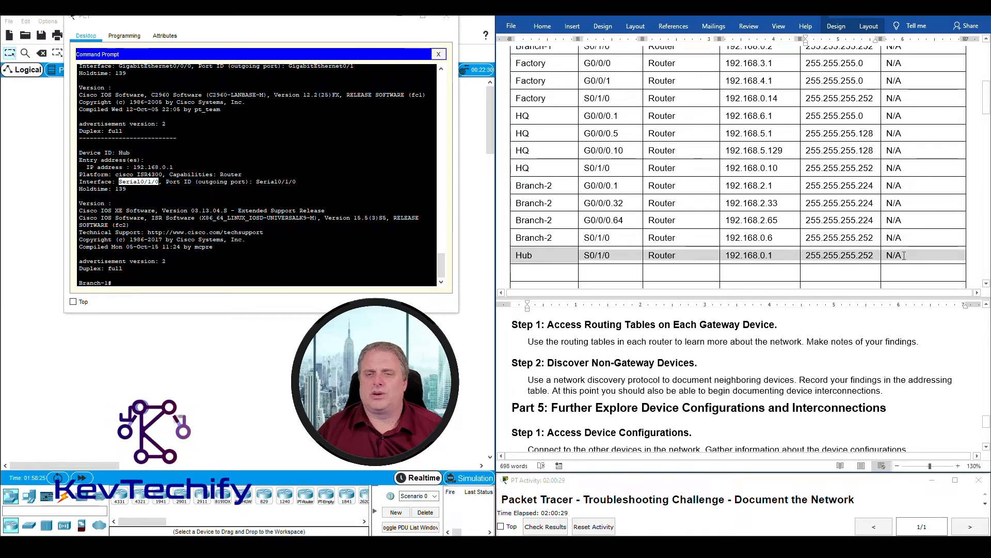
left_click(315, 261)
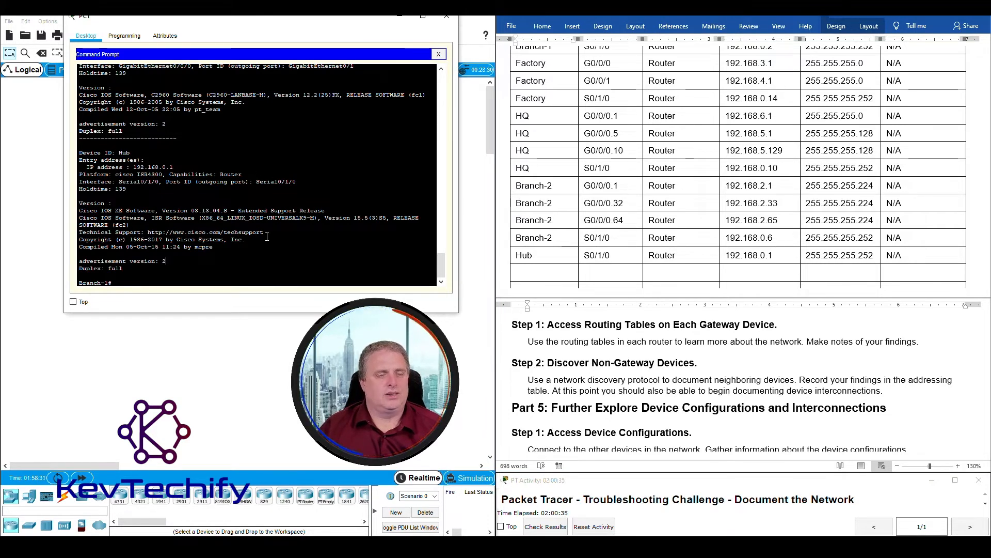
left_click(401, 19)
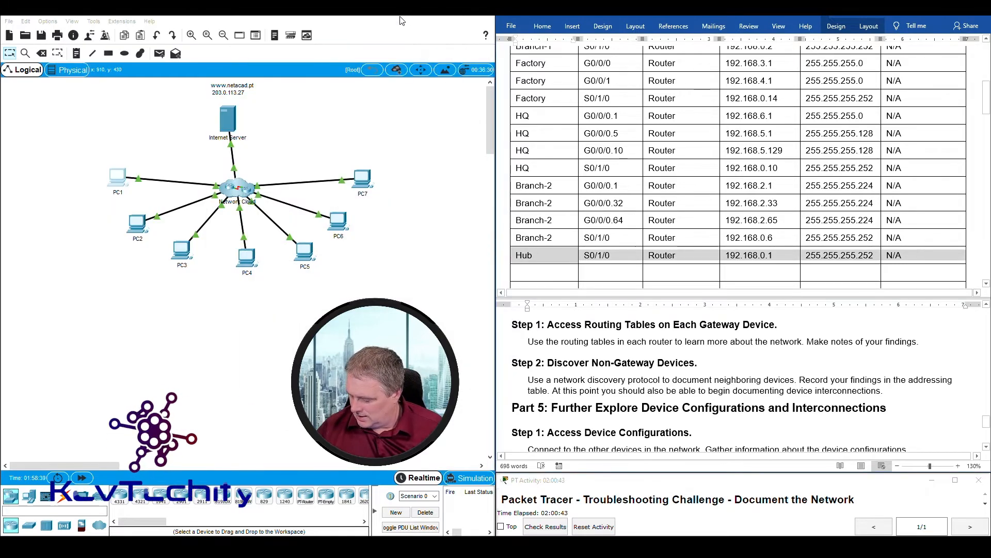
- From another PC, telnet to Factory at 192.168.3.1, enable, and run sho cdp ne
left_click(185, 247)
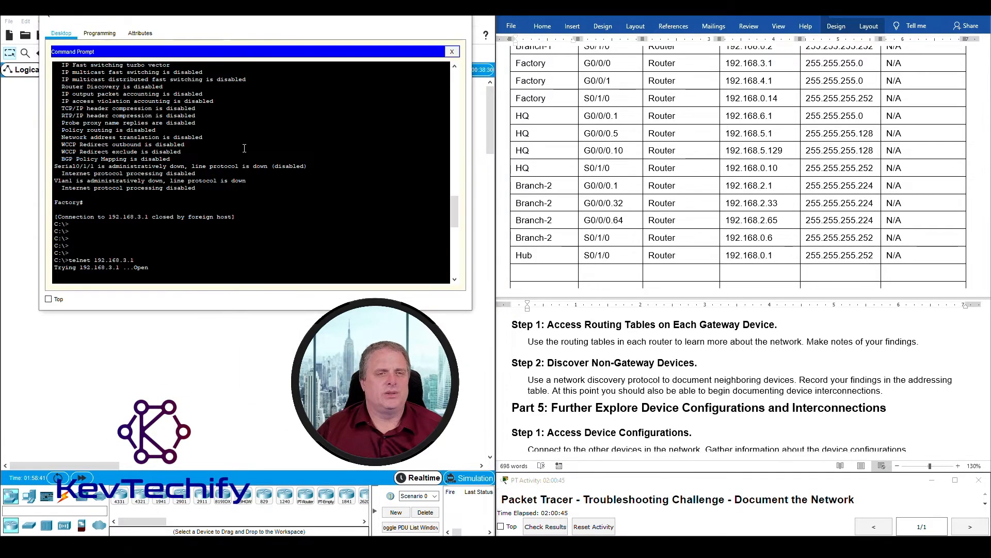
key("Return")
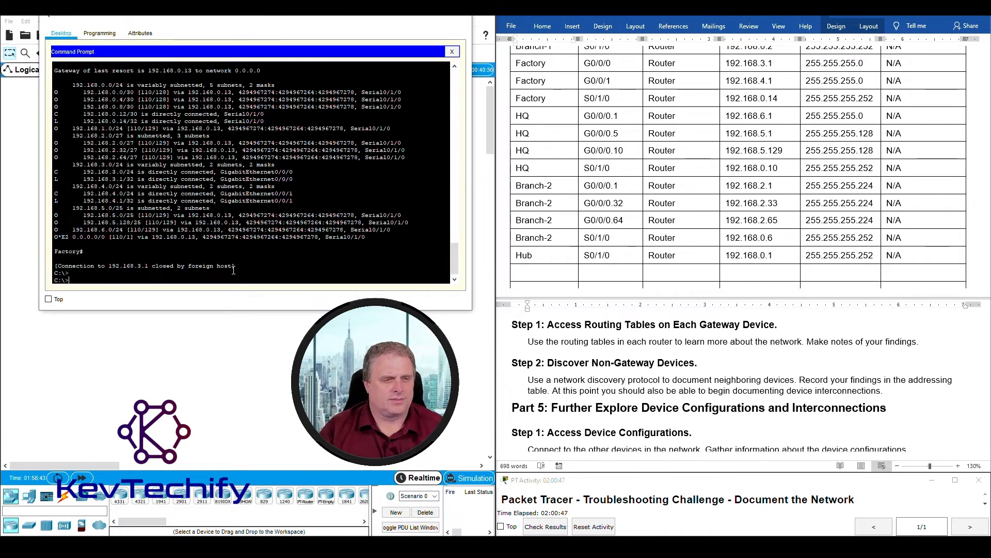
key("Return")
key("Return")
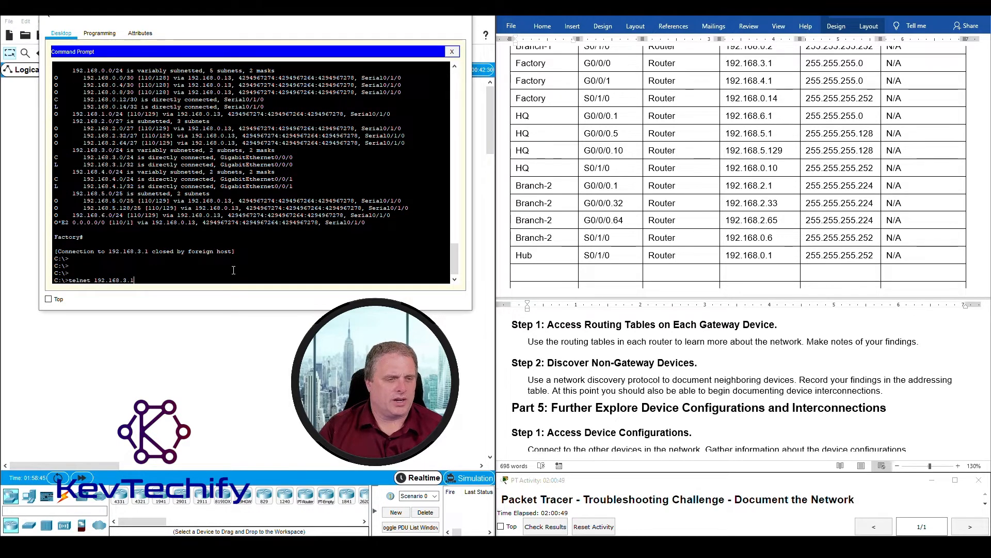
key("Return")
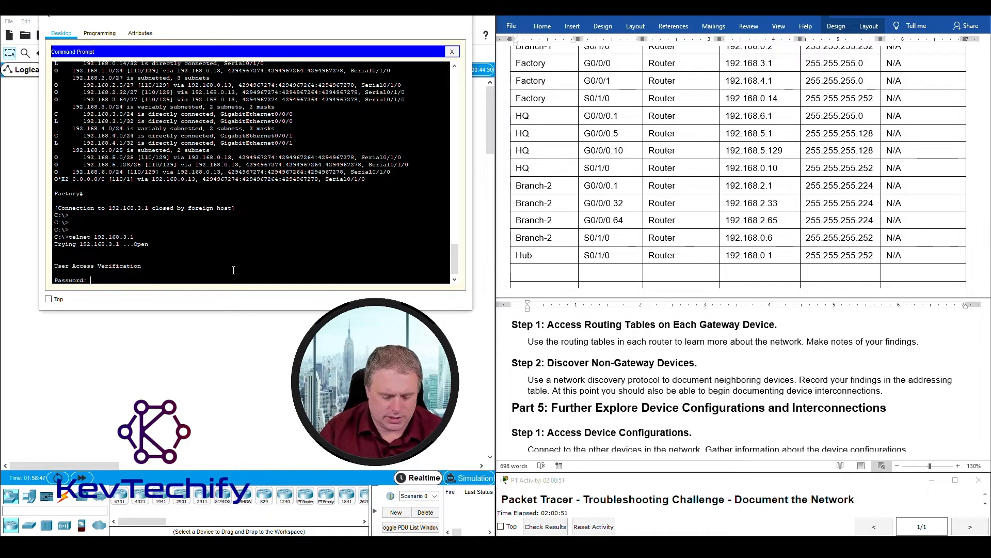
key("Return")
type("en")
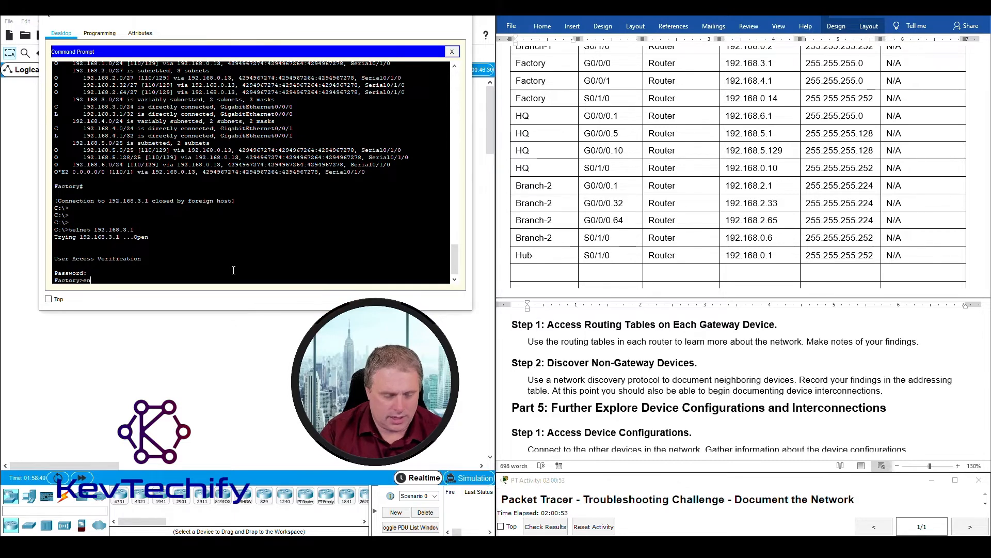
key("Return")
key("Return")
key("Return")
key("Return")
key("Return")
key("Return")
type("s")
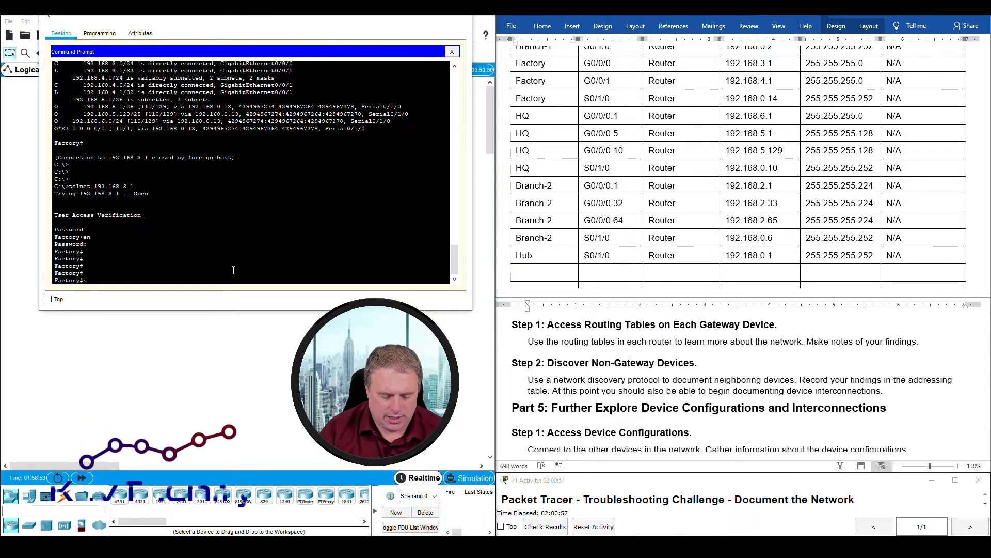
type("ho cdp ne")
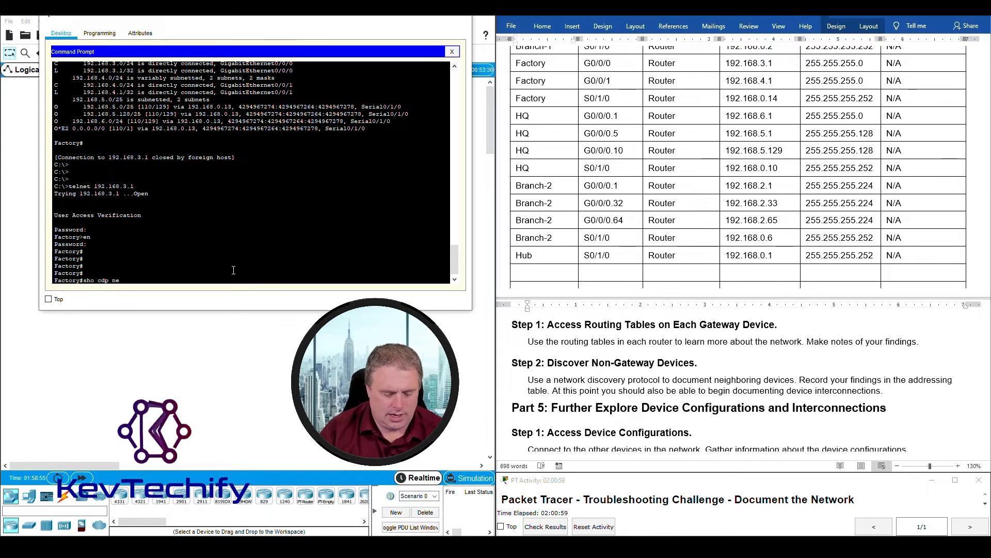
key("Return")
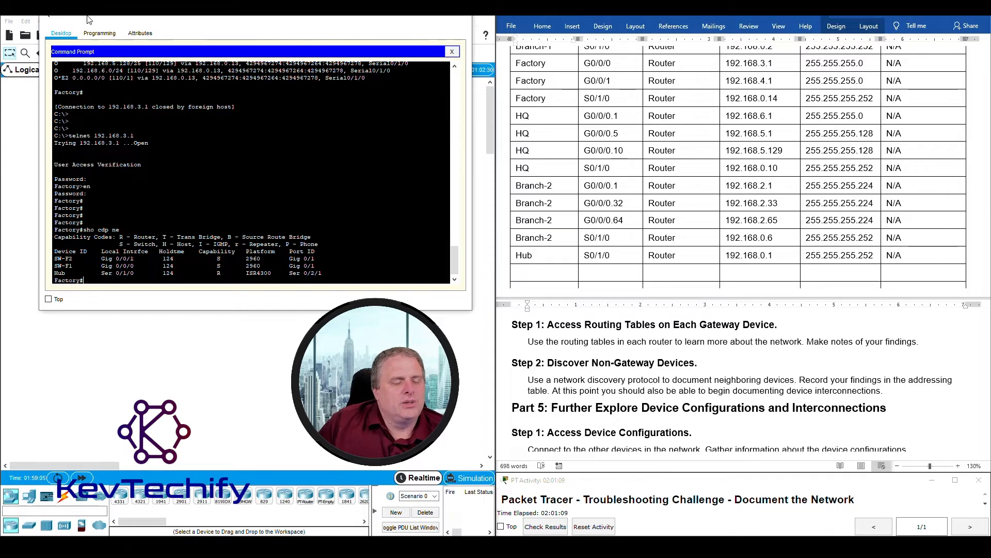
- Highlight Factory's neighbors SW-F2, SW-F1 and Hub, then rerun the listing
left_click_drag(85, 280, 87, 273)
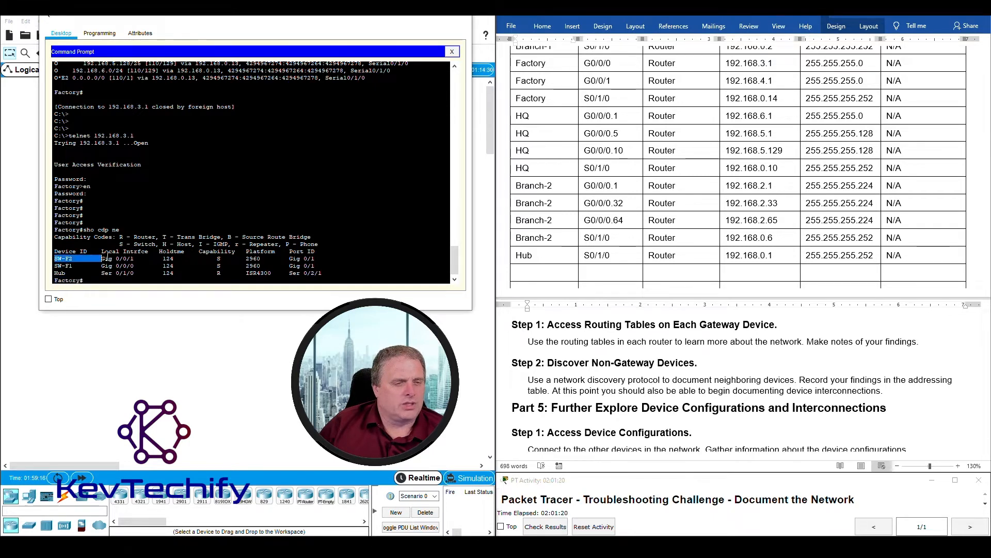
left_click_drag(231, 260, 321, 261)
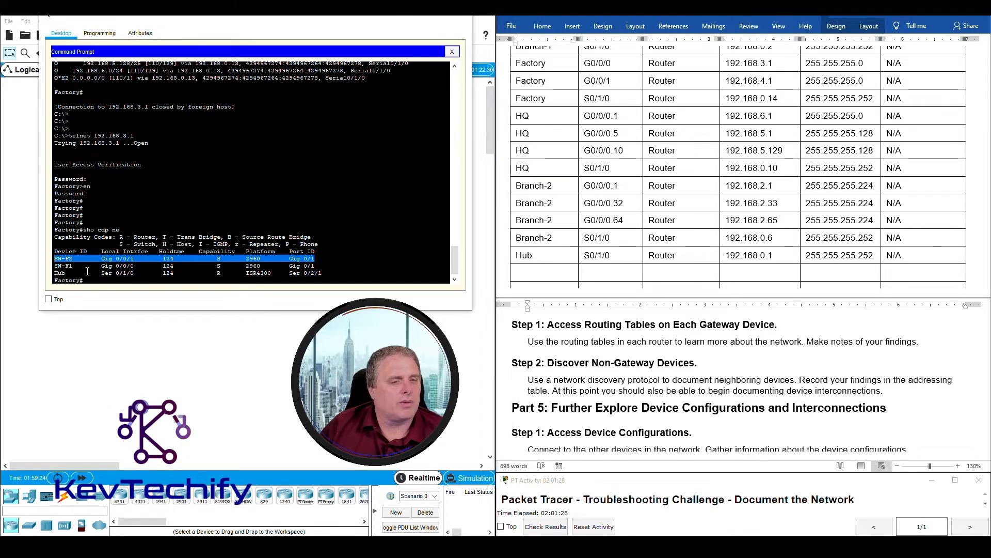
left_click(55, 265)
left_click_drag(55, 265, 81, 264)
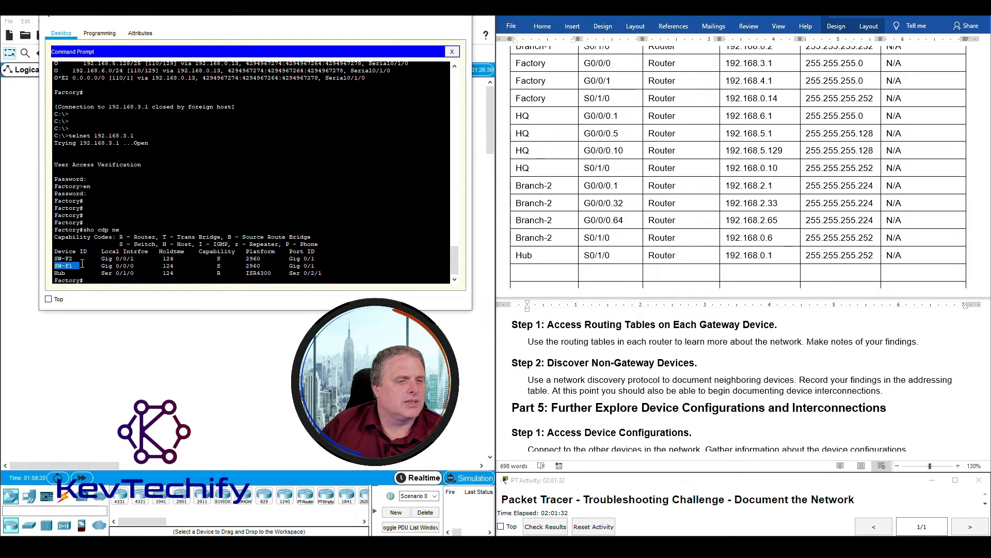
left_click_drag(87, 263, 145, 268)
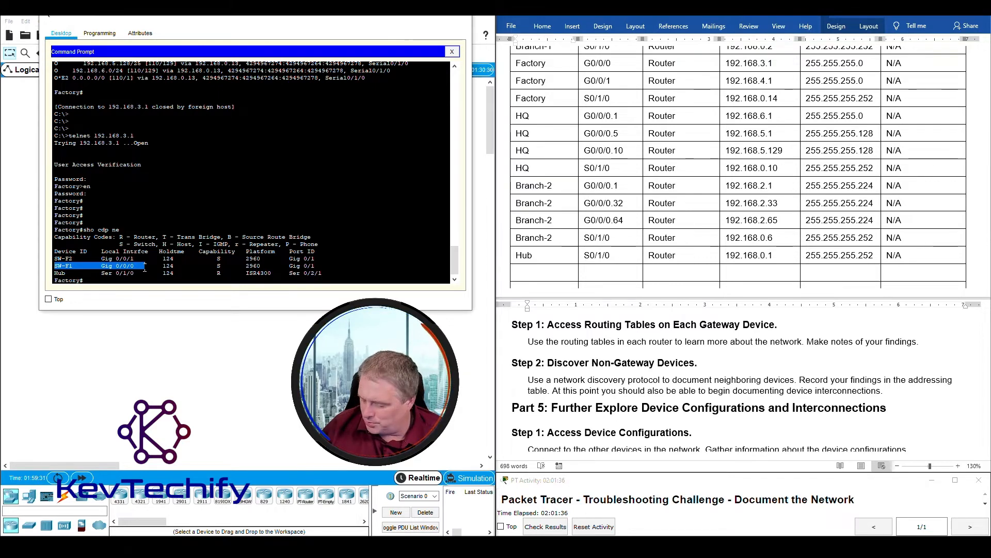
left_click_drag(145, 267, 303, 267)
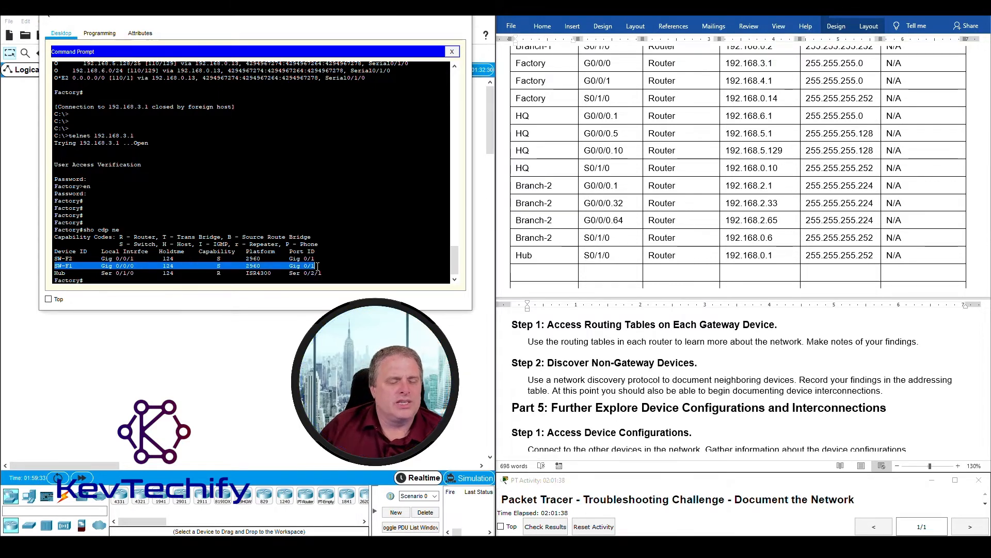
left_click_drag(55, 258, 316, 266)
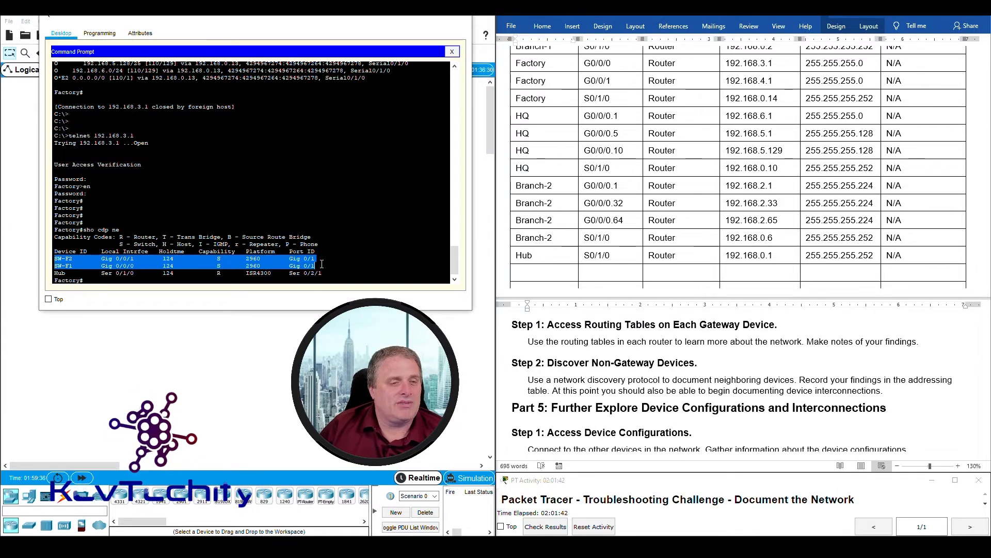
left_click(96, 274)
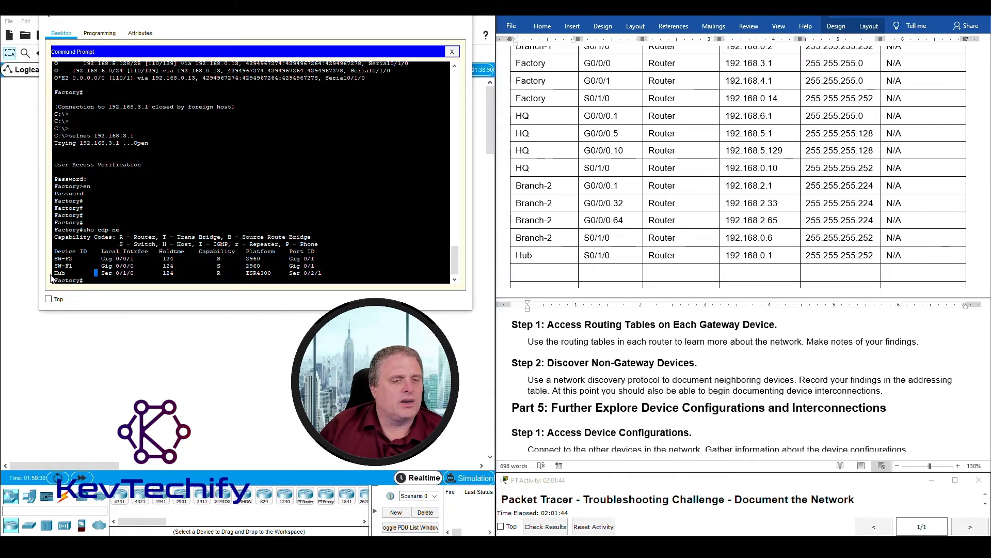
left_click_drag(55, 273, 348, 275)
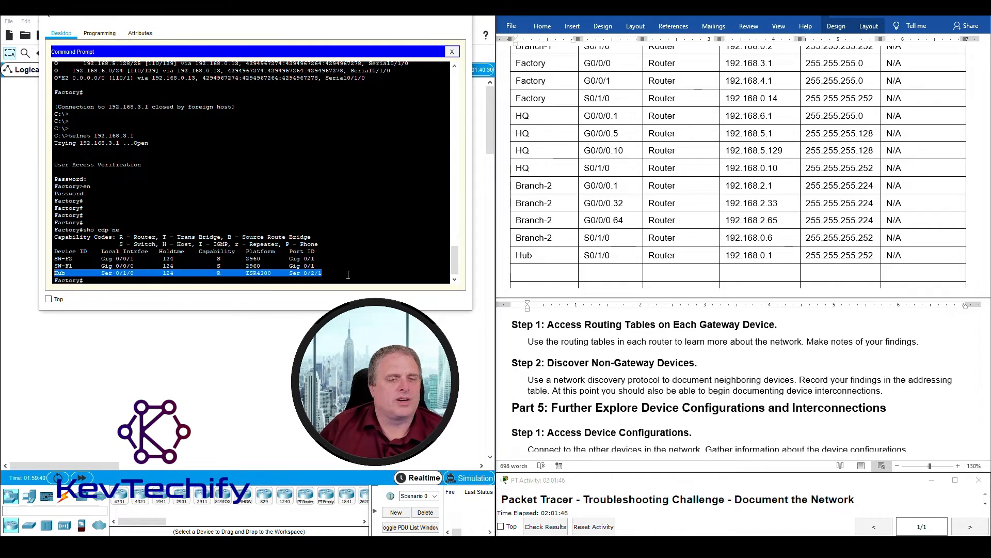
left_click(255, 280)
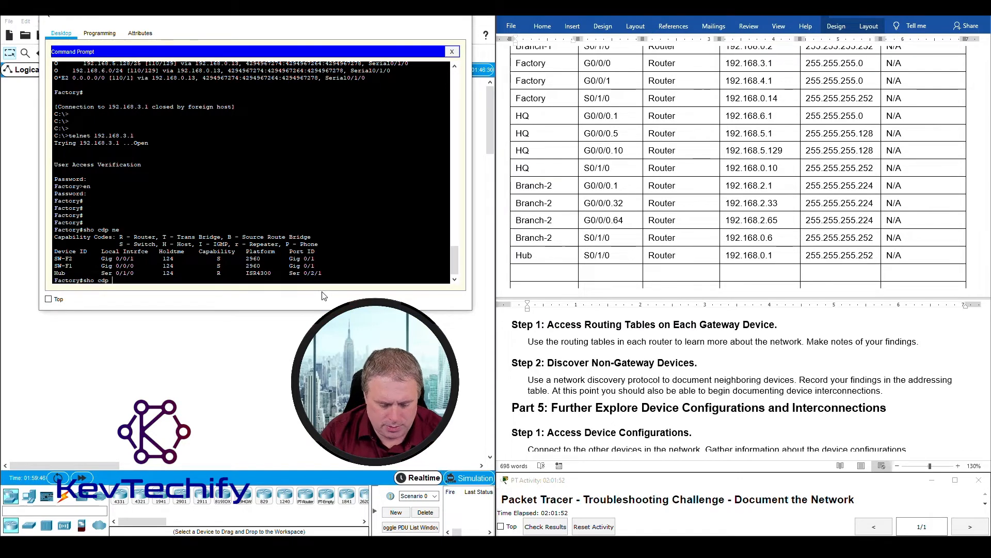
key("Return")
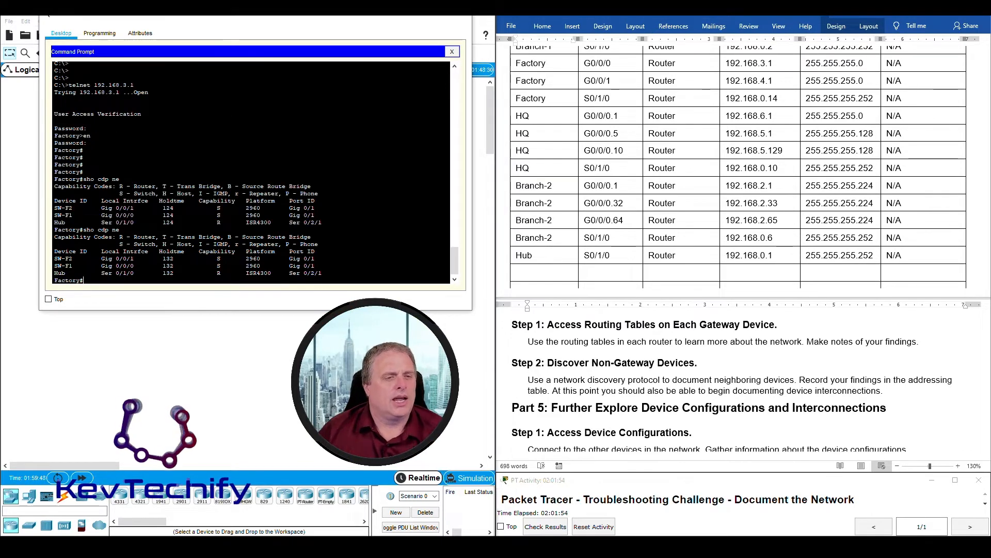
- Run sho cdp ne de on Factory and page past the SW-F2 details
type("sho cdp ne ")
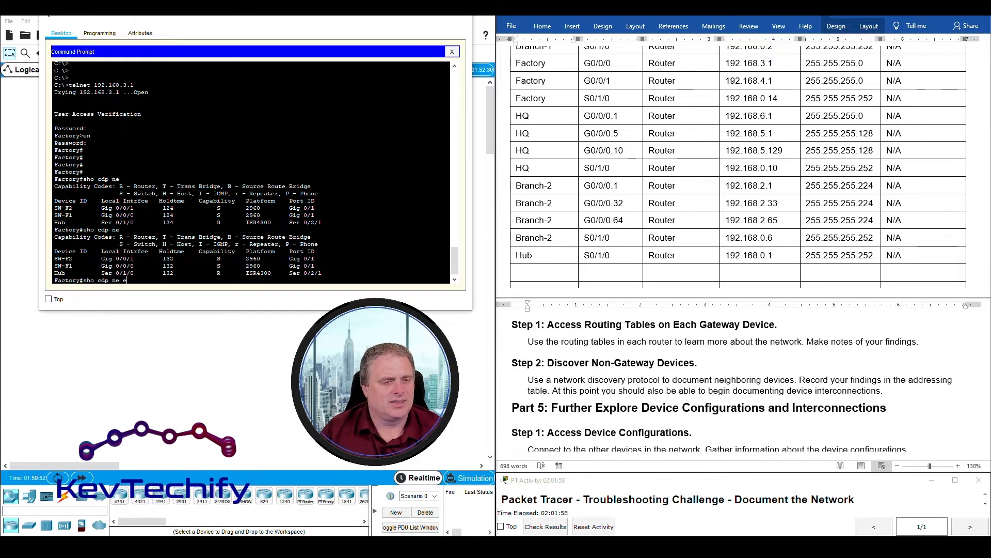
type("de")
key("Return")
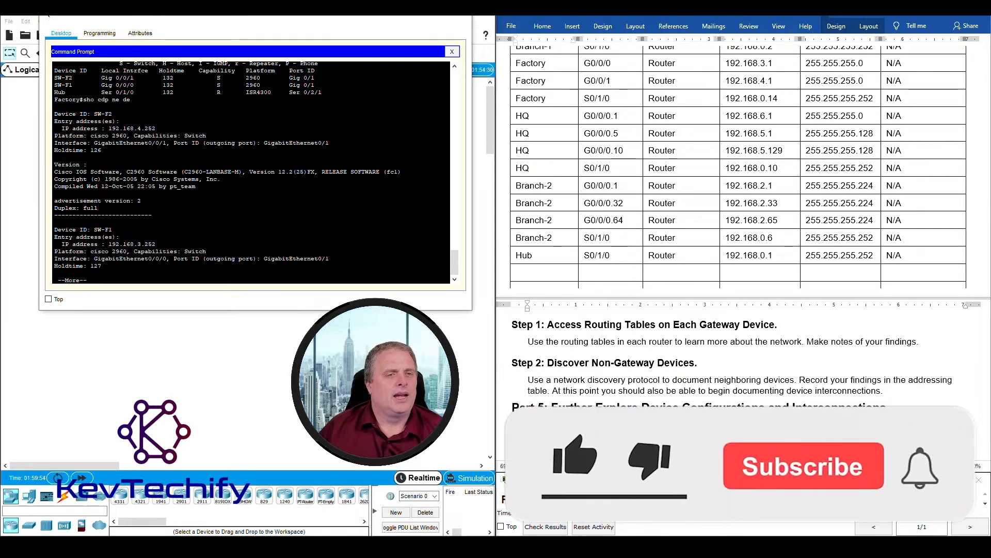
double_click(61, 92)
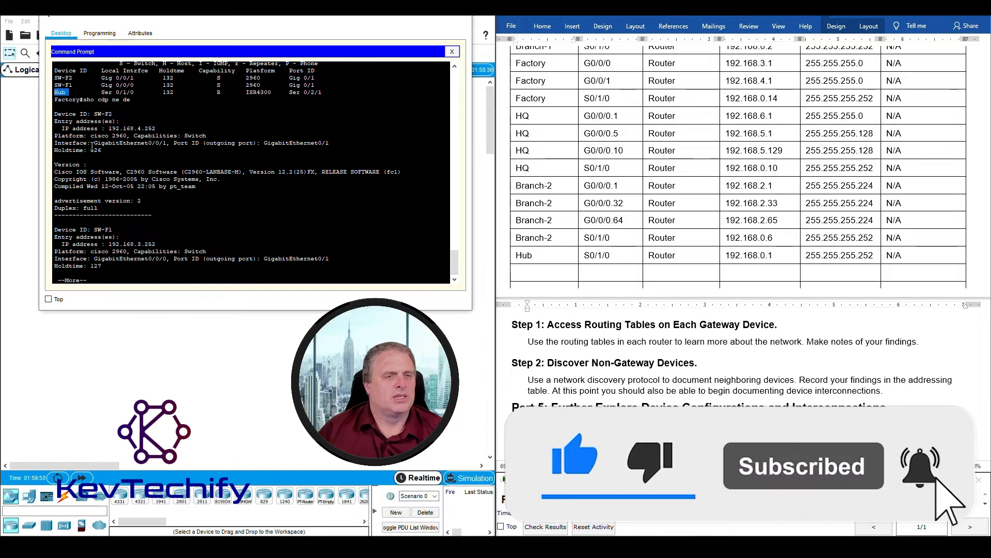
left_click(96, 113)
double_click(96, 113)
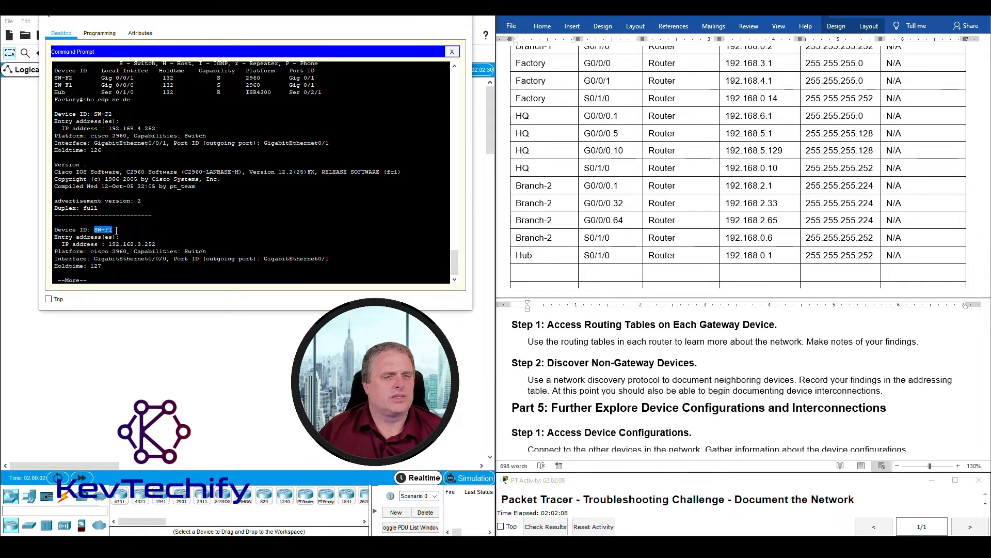
key("space")
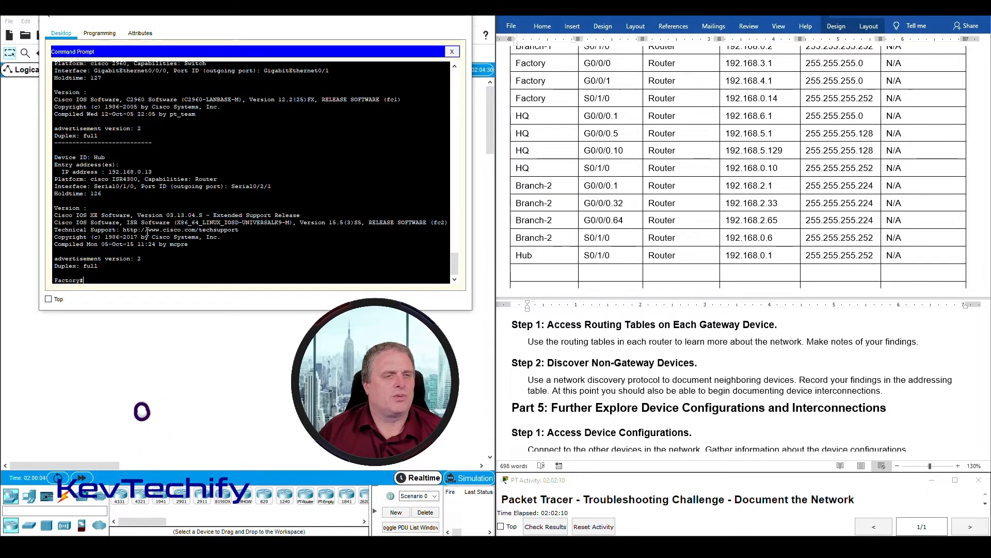
- Highlight Hub's entry: Serial0/1/0 to Hub's Serial0/2/1, IP 192.168.0.13
left_click_drag(55, 157, 110, 157)
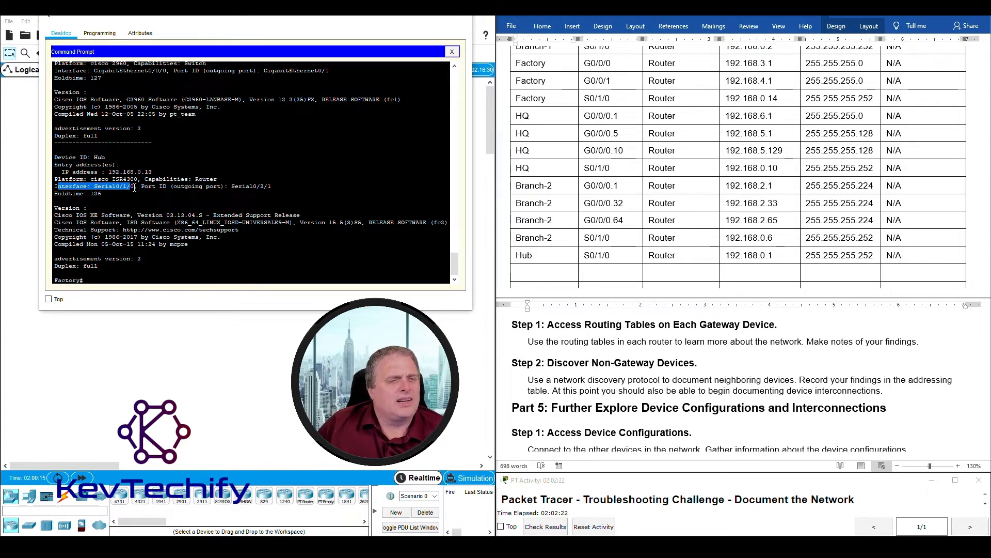
left_click_drag(135, 188, 139, 187)
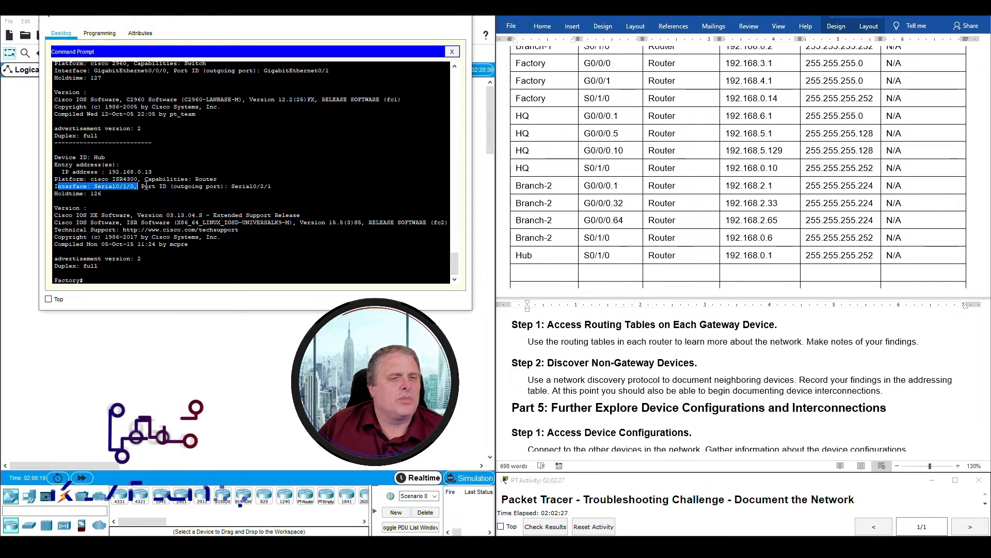
left_click(141, 187)
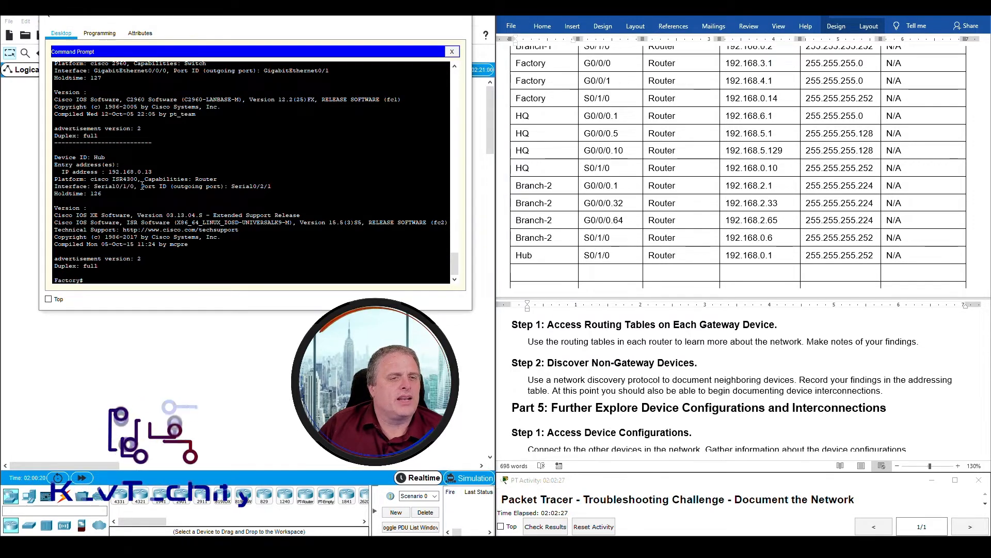
double_click(99, 157)
left_click_drag(206, 191, 276, 187)
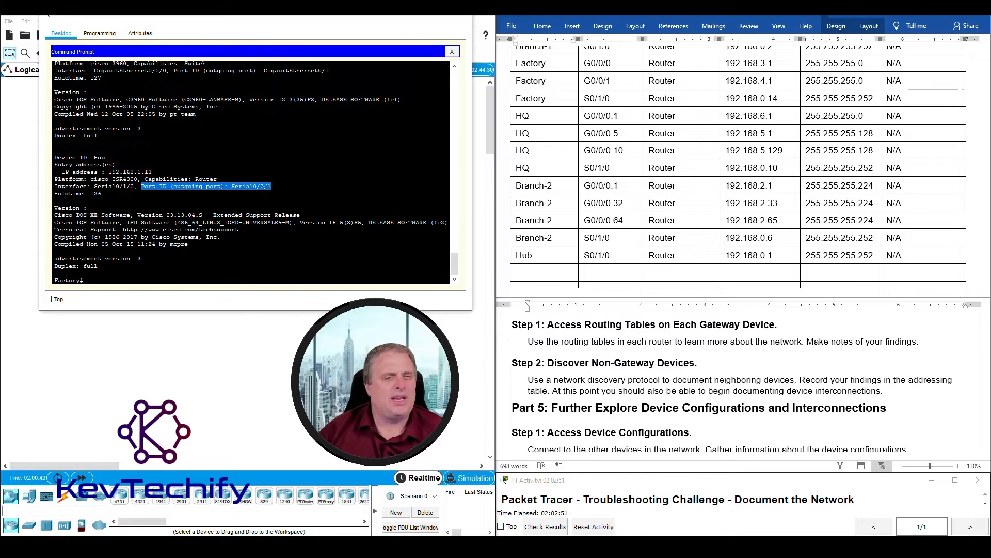
left_click_drag(110, 171, 111, 171)
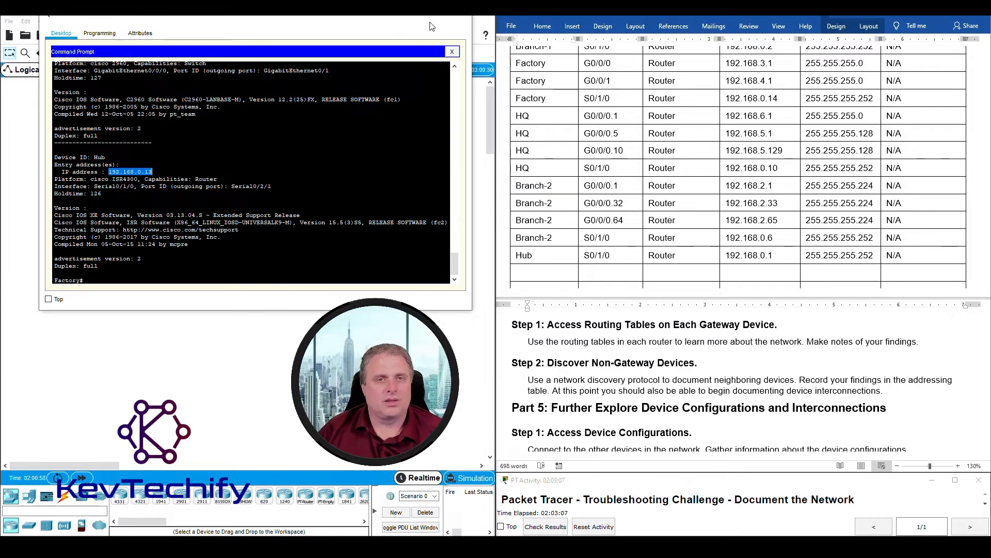
left_click(412, 12)
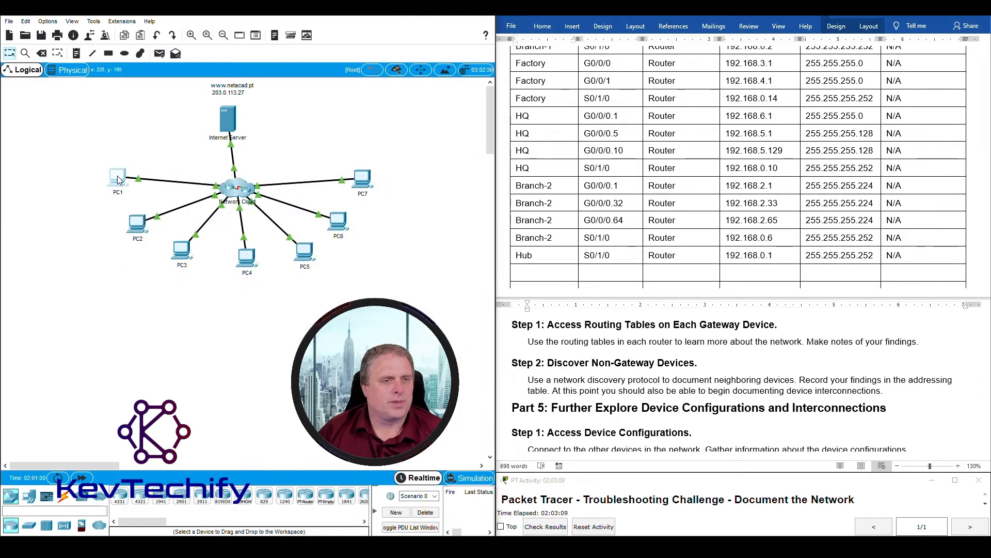
left_click(118, 179)
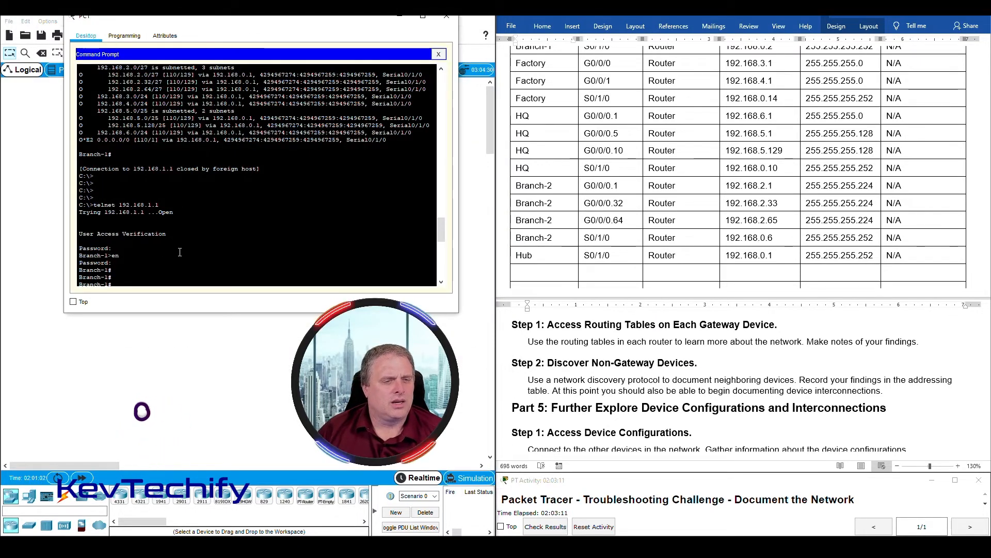
scroll(172, 253, "down", 10)
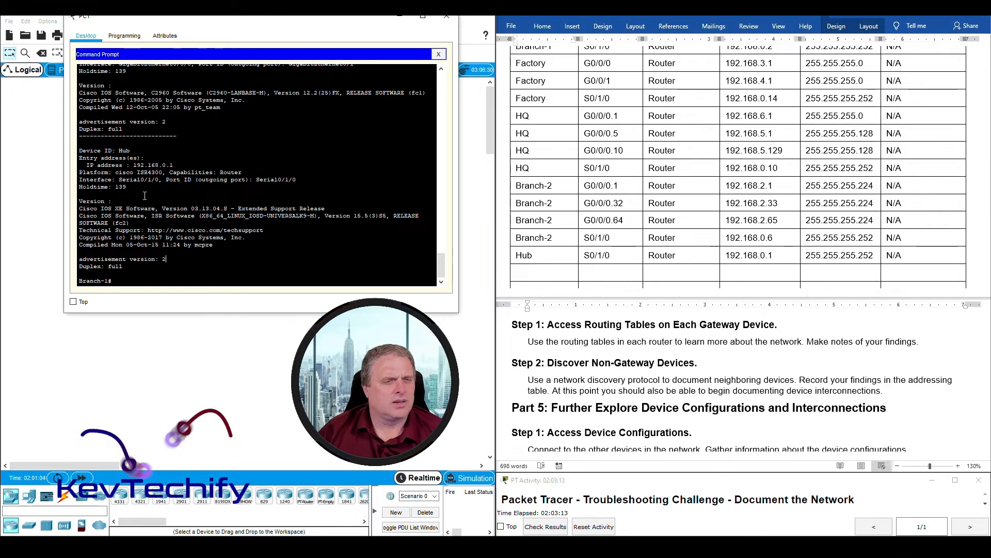
left_click_drag(133, 165, 176, 163)
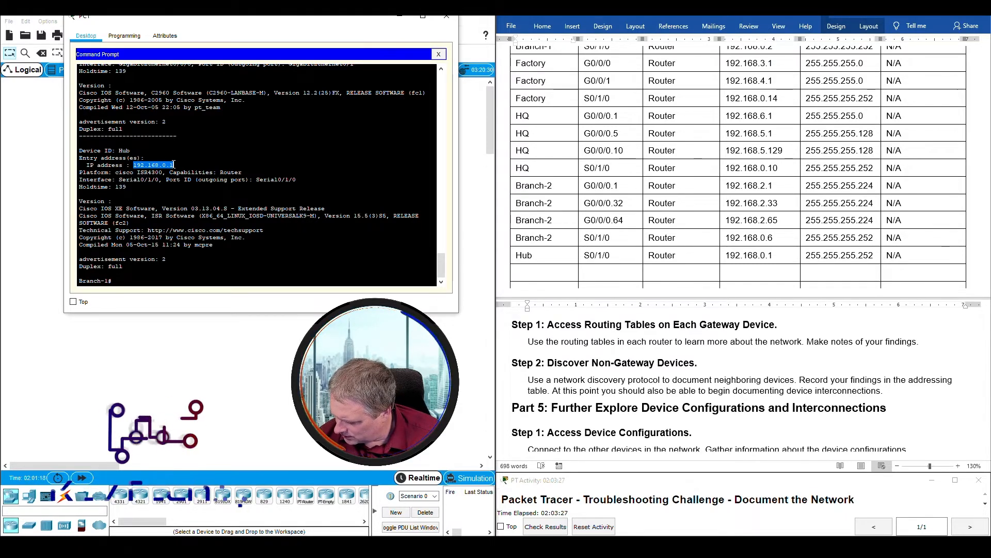
left_click(401, 17)
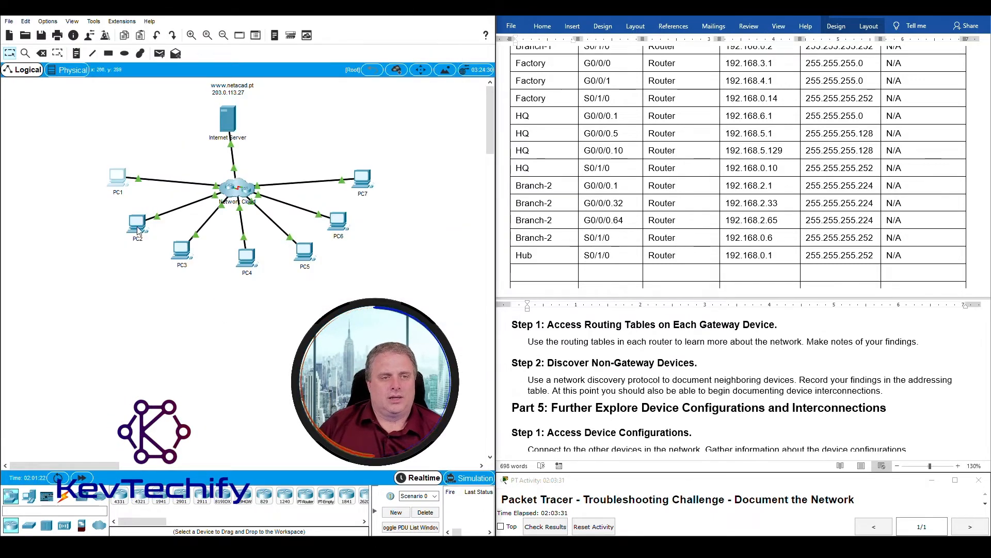
left_click(139, 228)
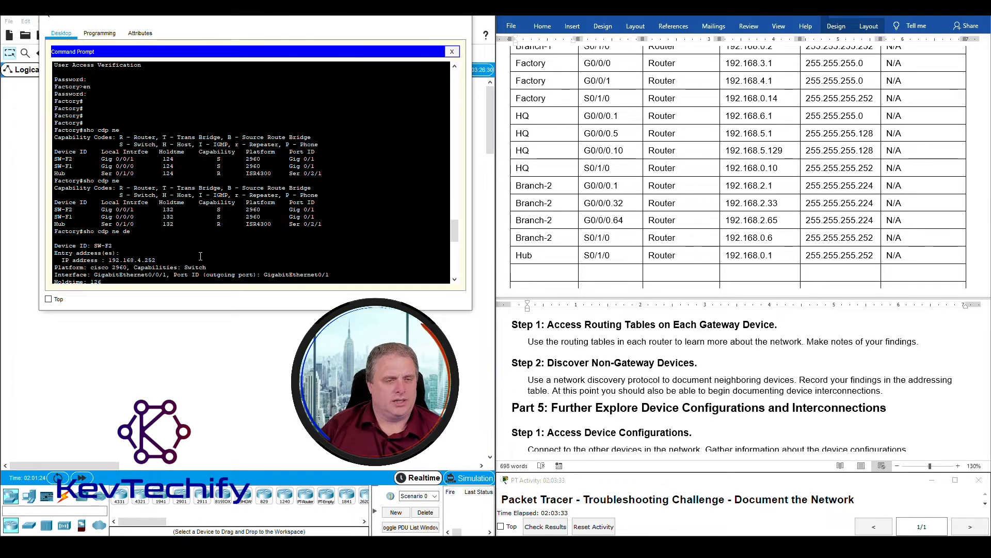
- From PC3, telnet to 192.168.4.1, log in, enable, and run sho cdp ne
scroll(210, 247, "down", 10)
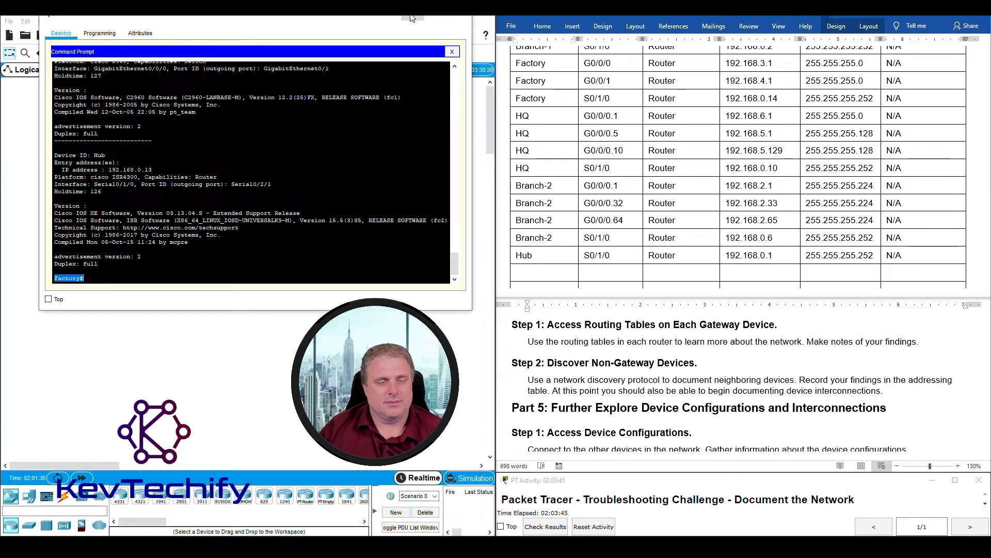
left_click(413, 18)
left_click(188, 260)
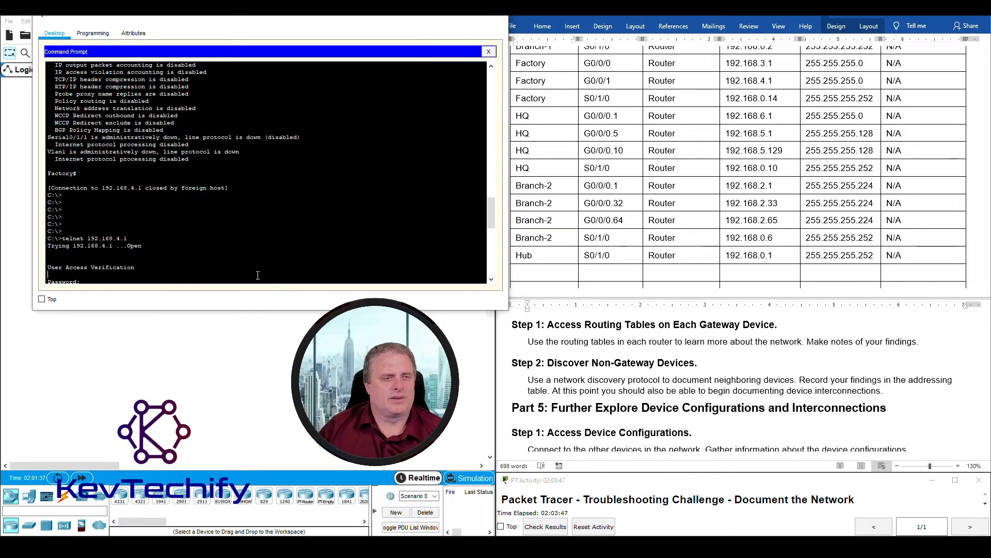
key("Return")
key("Return")
key("Return")
key("Return")
type("telnet 192.168.4.1")
key("Return")
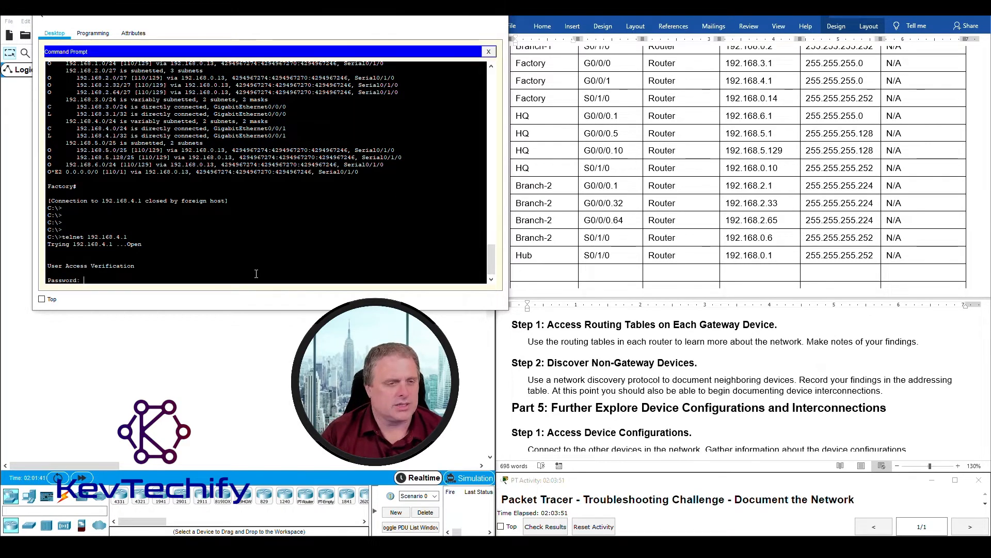
key("Return")
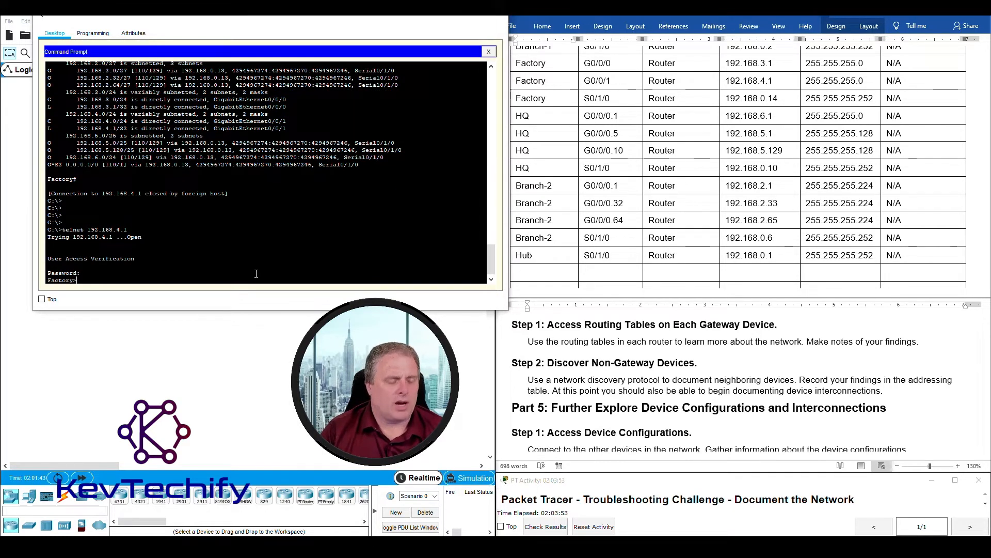
type("en")
key("Return")
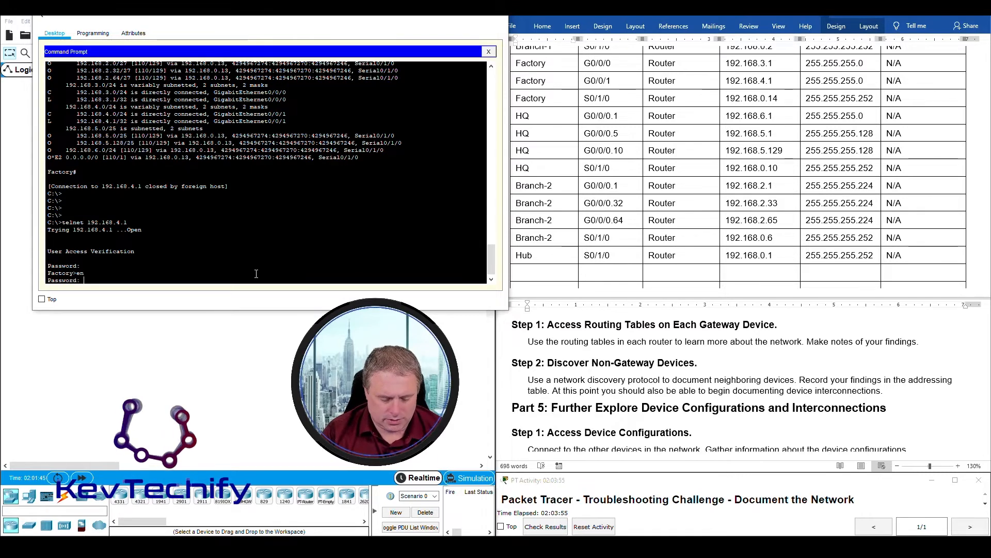
key("Return")
key("Return")
key("Return")
key("Return")
key("Return")
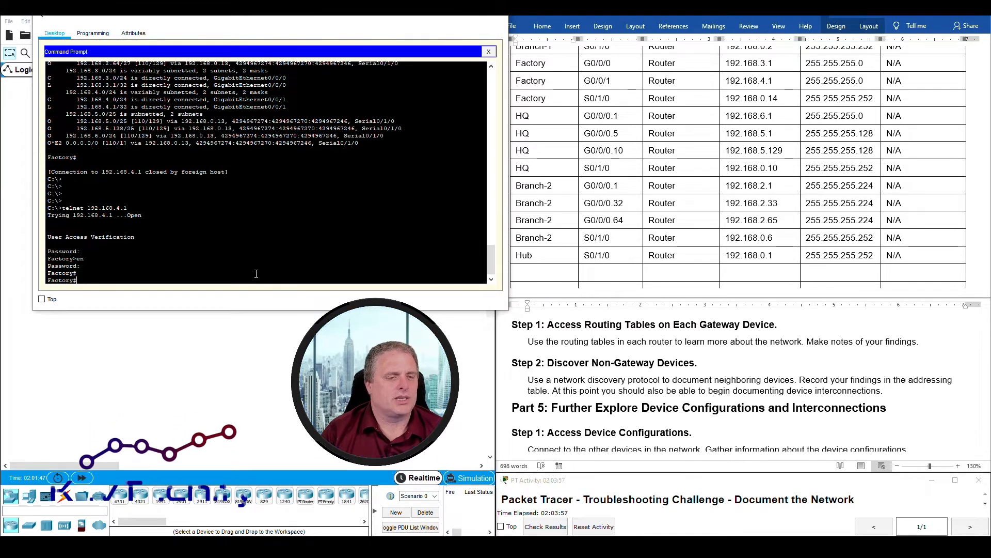
type("sho cd")
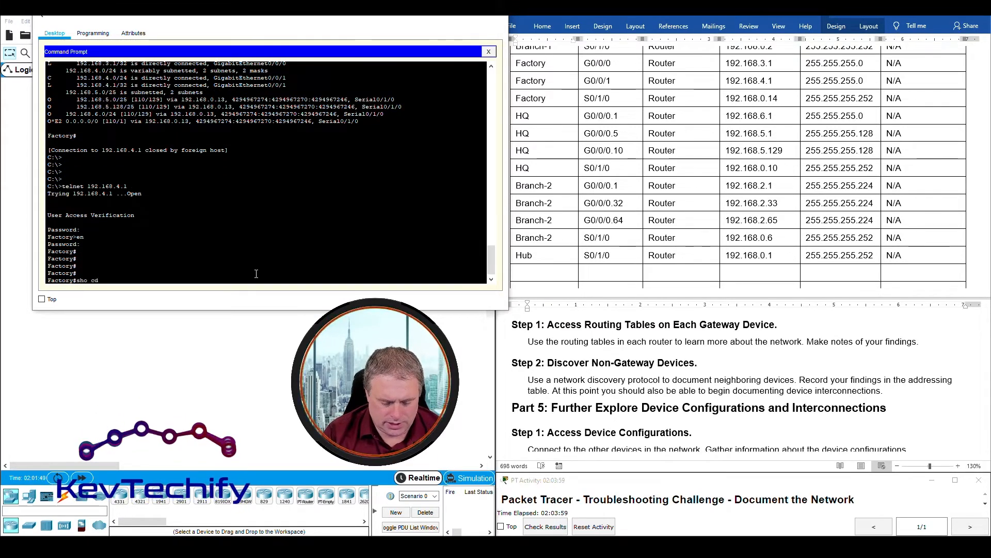
type("p ne")
key("Return")
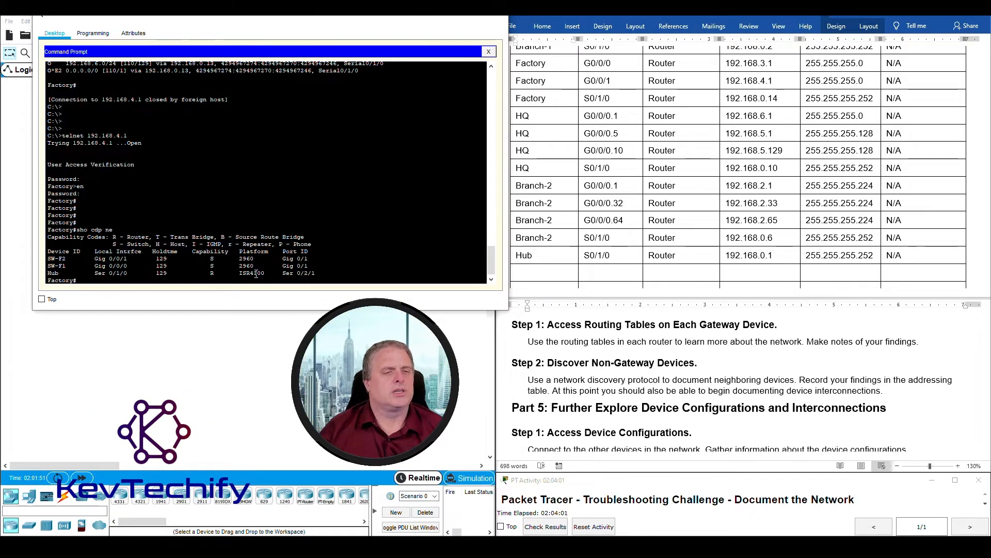
- Highlight the SW-F2, SW-F1 and Hub rows, noting Ser 0/1/0 to Hub's Ser 0/2/1
left_click_drag(48, 258, 323, 265)
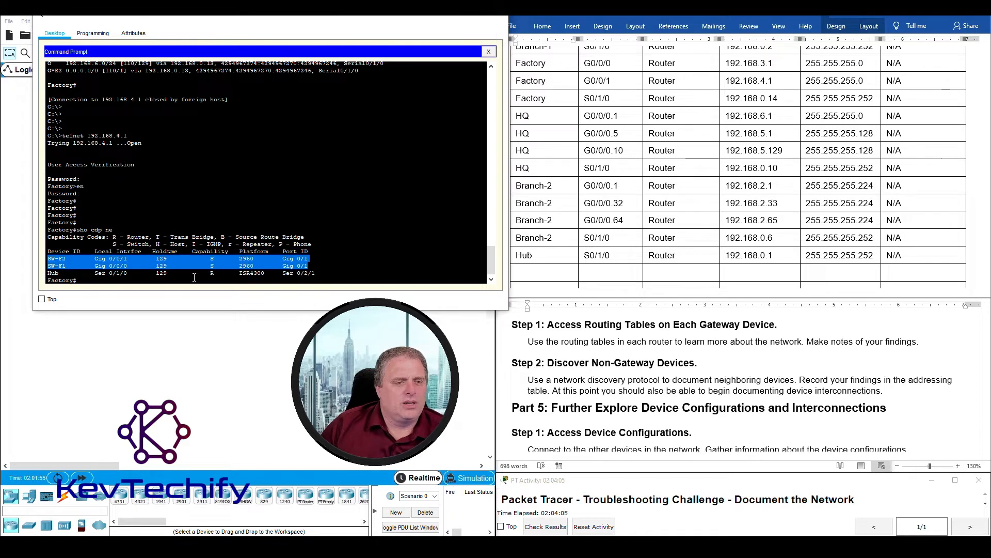
left_click_drag(48, 273, 133, 274)
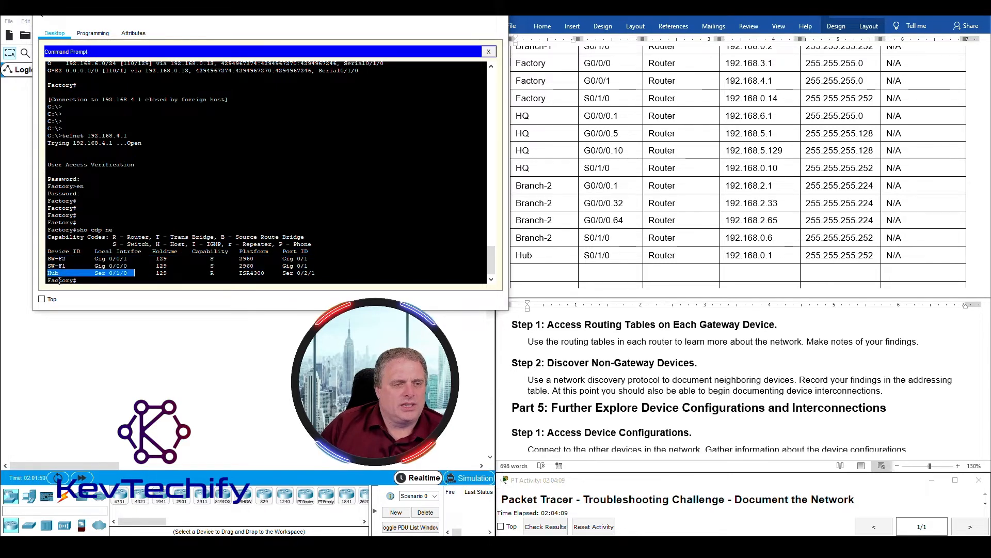
left_click_drag(47, 280, 89, 276)
left_click(94, 276)
left_click_drag(95, 273, 128, 274)
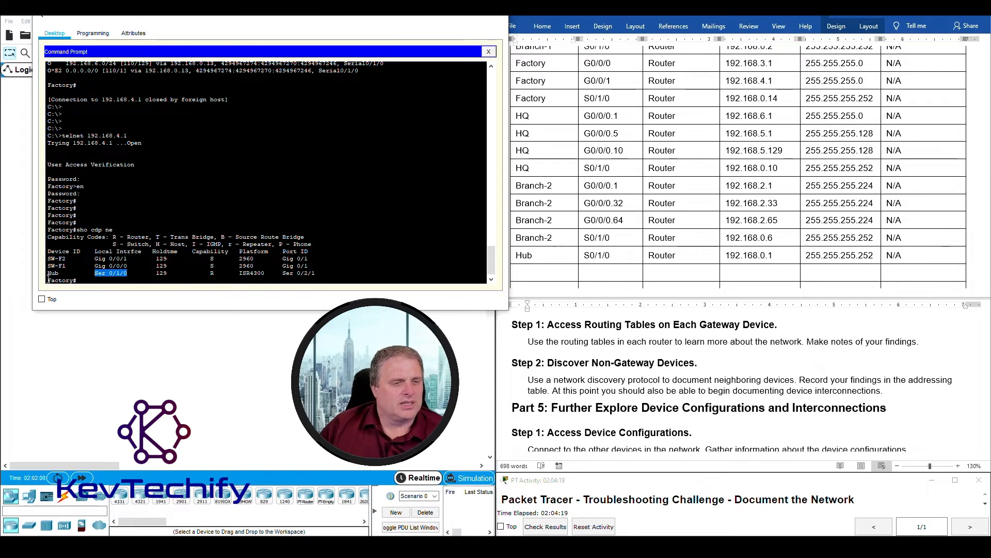
left_click_drag(48, 273, 61, 273)
left_click_drag(282, 273, 319, 272)
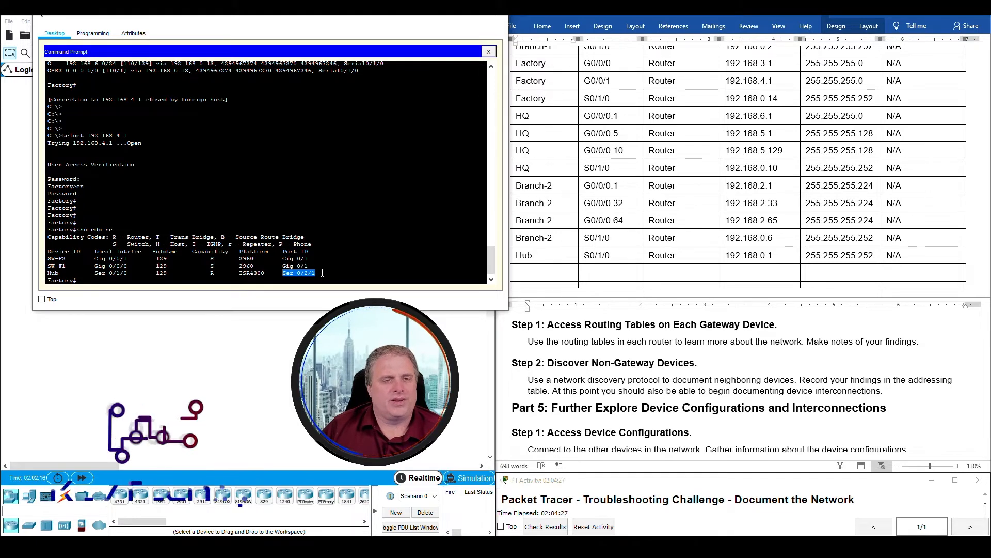
left_click(174, 279)
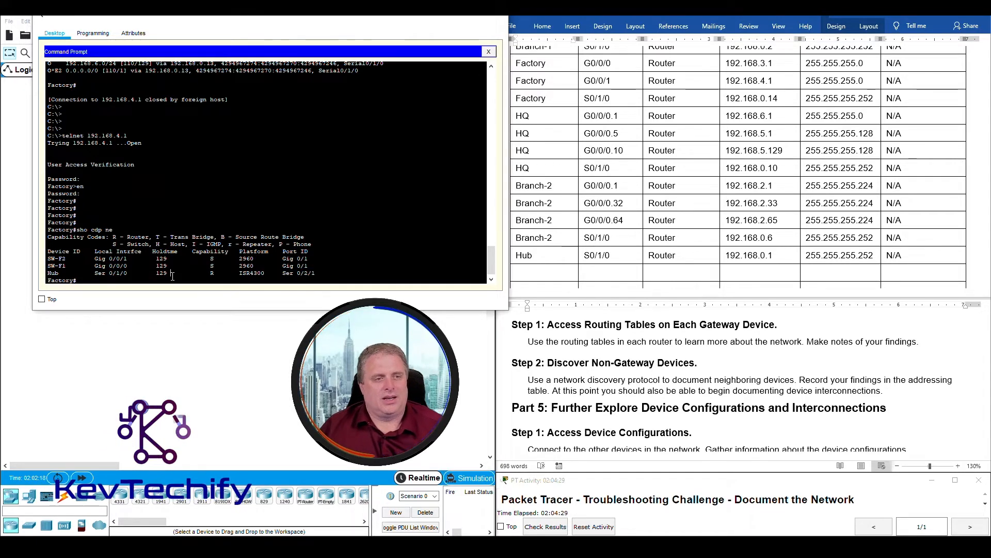
type("sho cdp ne det")
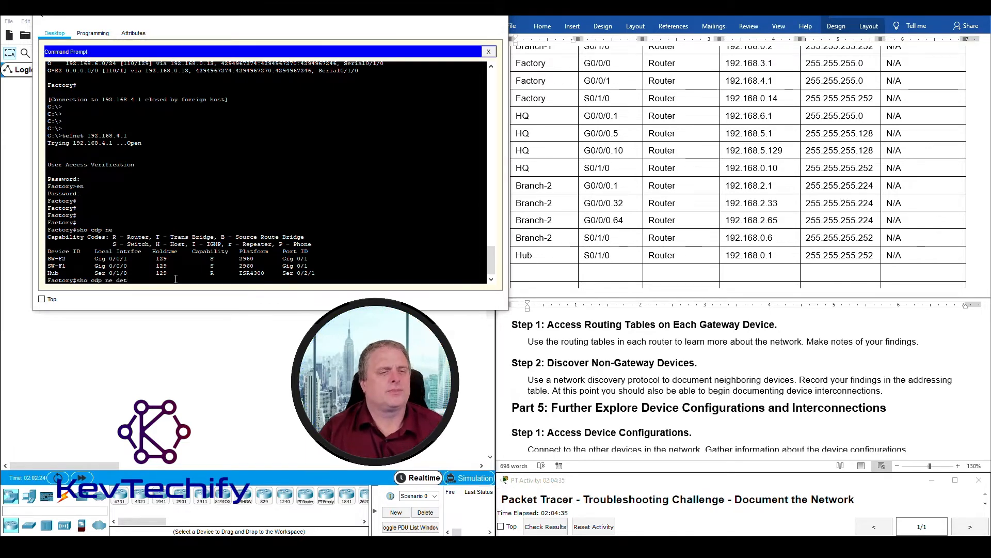
key("Return")
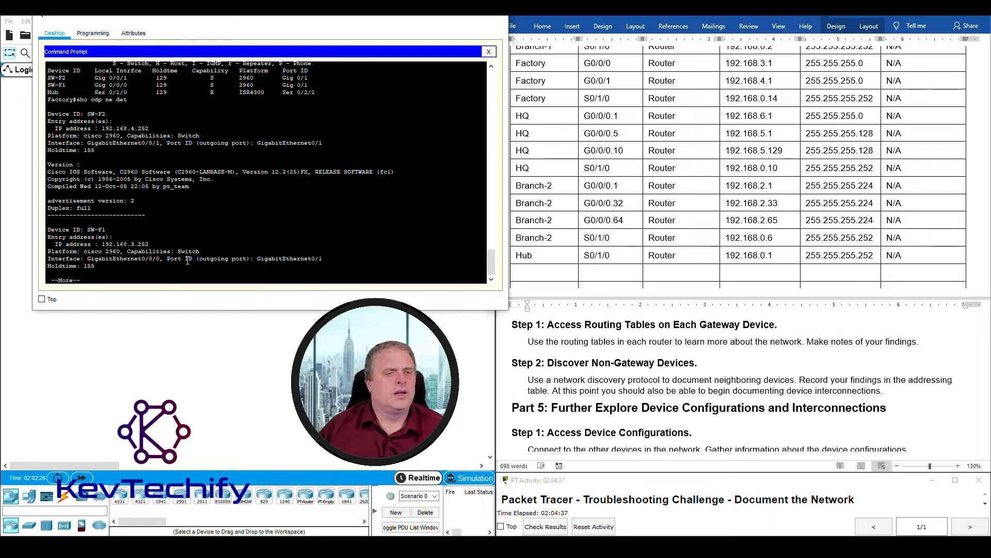
key("space")
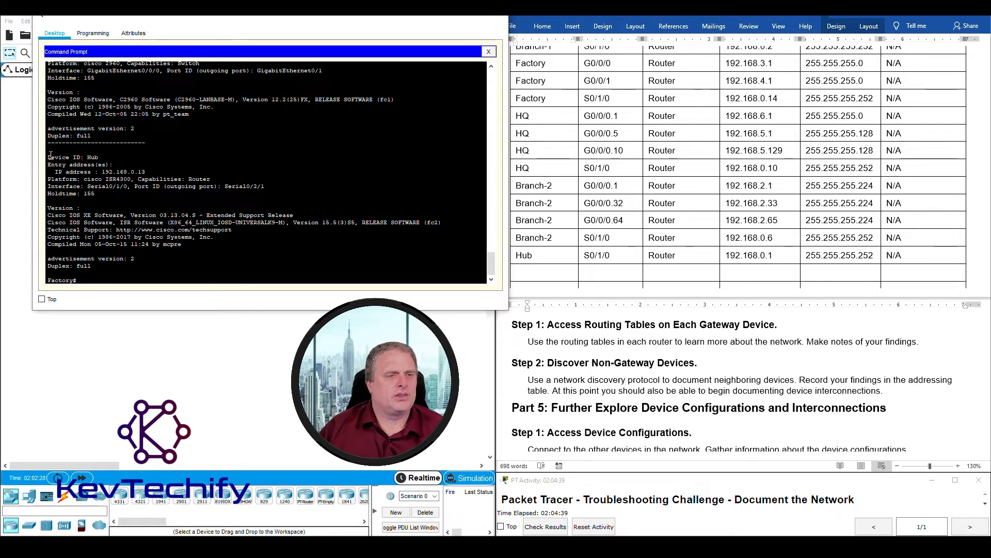
left_click_drag(48, 155, 159, 170)
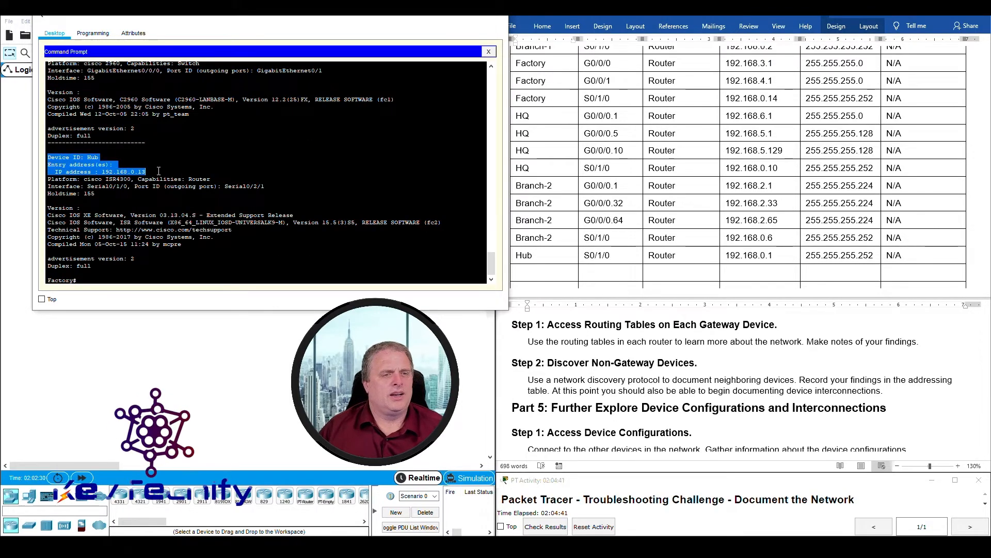
- Add a second Hub row in Word with interface S0/2/1 and device type Router
left_click(545, 271)
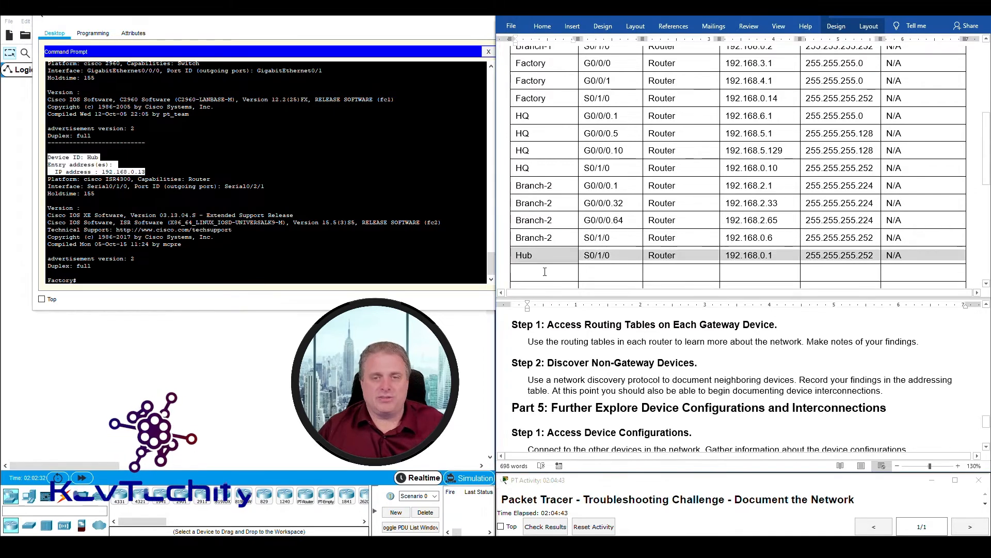
scroll(547, 232, "down", 3)
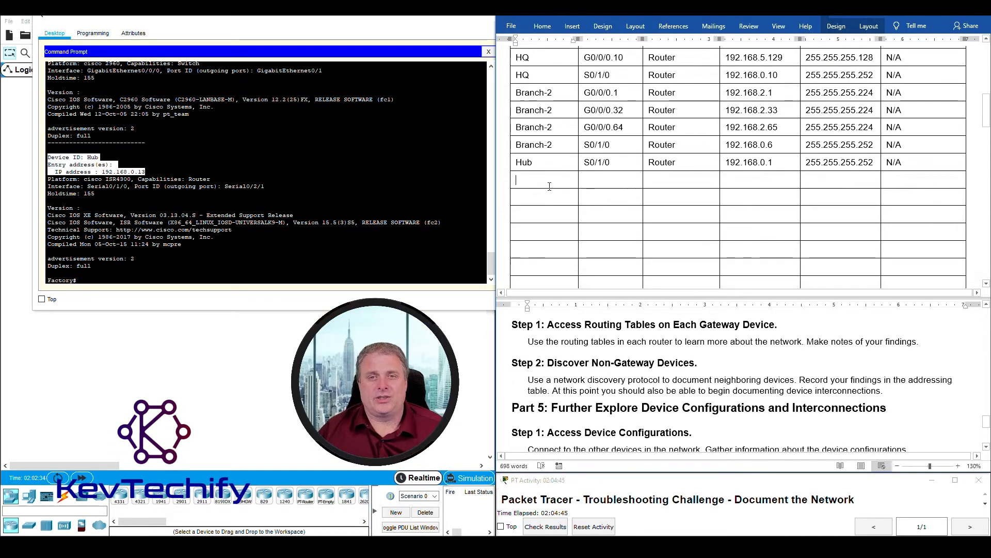
type("Hub")
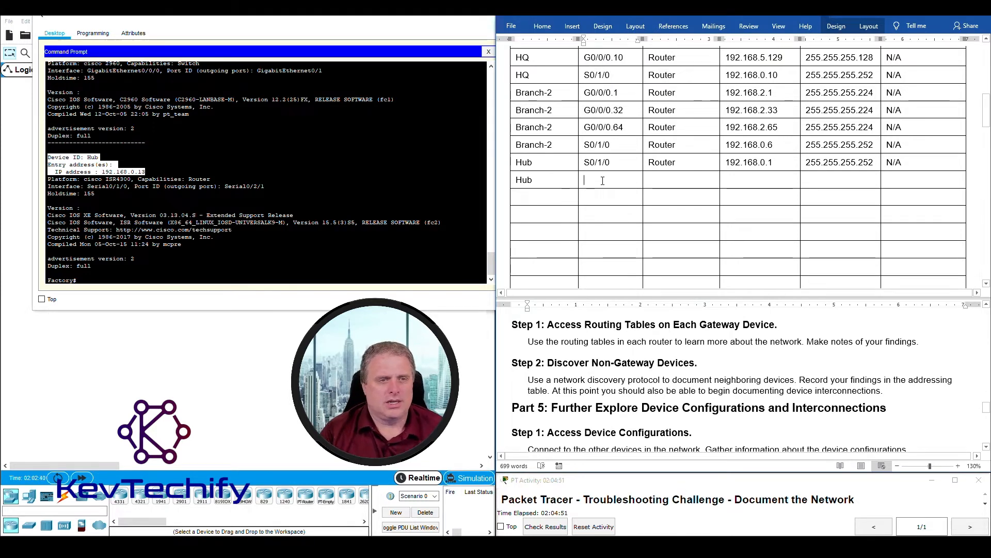
left_click_drag(225, 186, 272, 186)
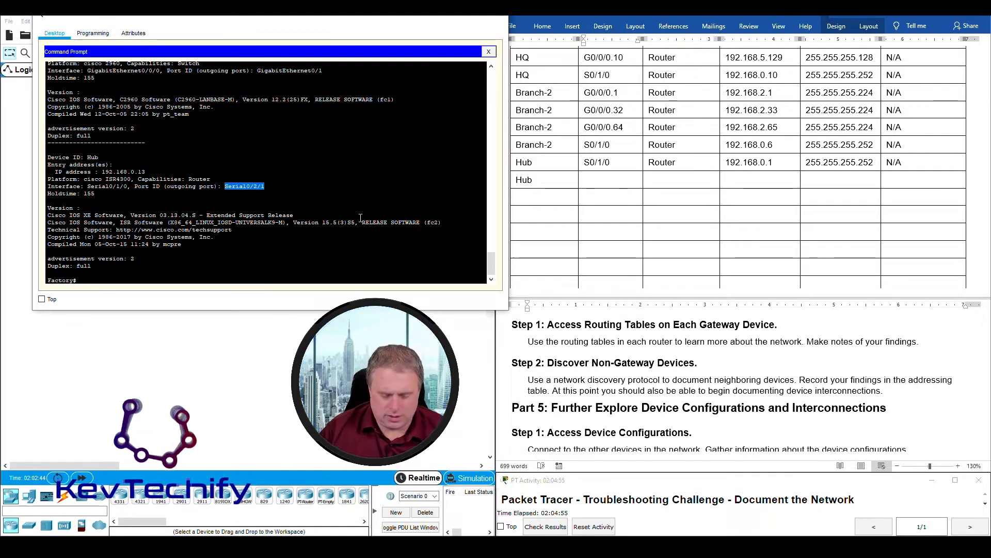
type("S")
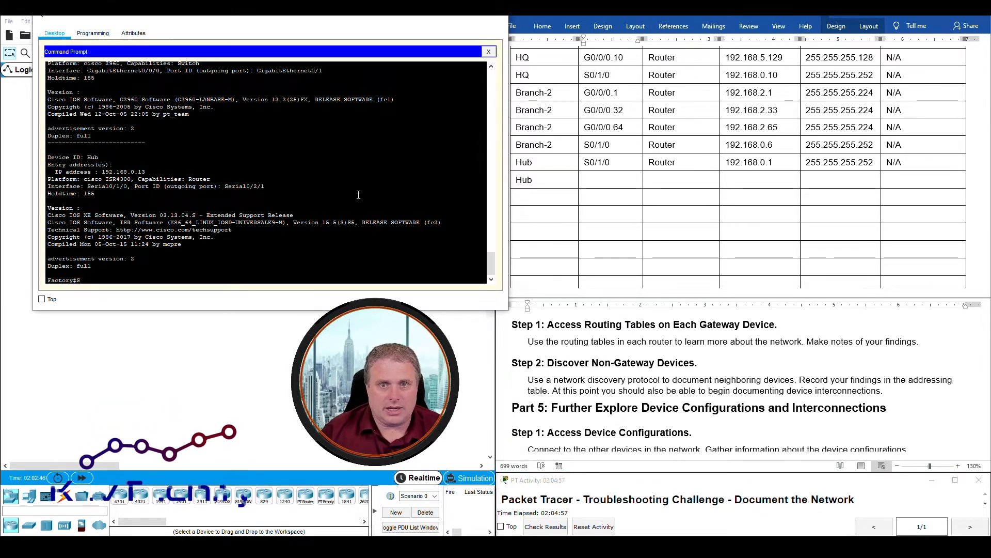
left_click(608, 179)
scroll(608, 179, "up", 3)
type("S")
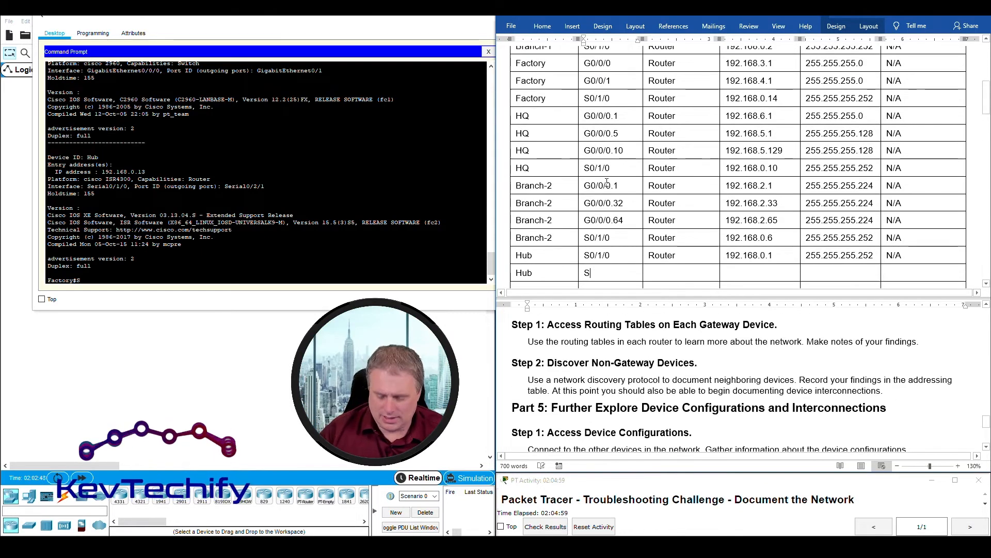
type("0/2/1")
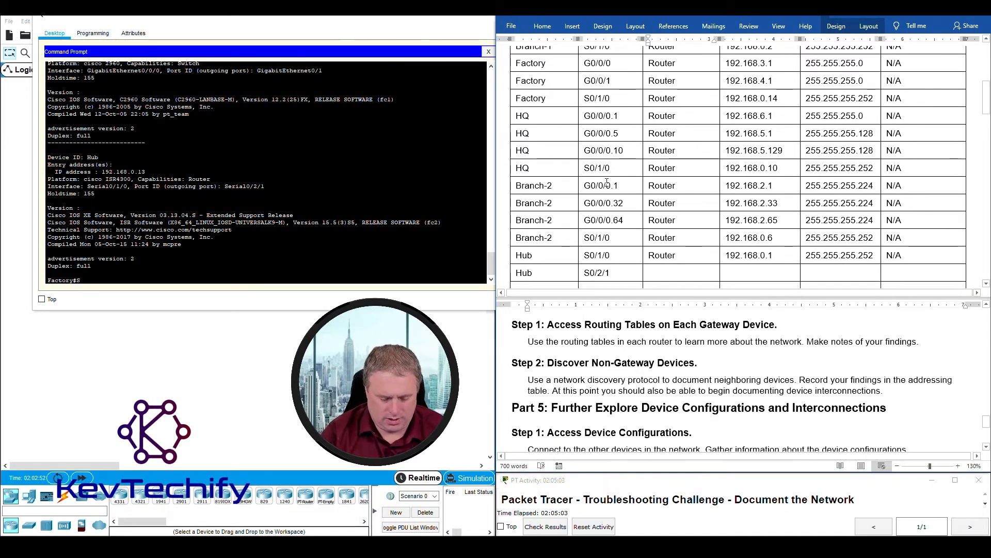
key("Tab")
type("Router")
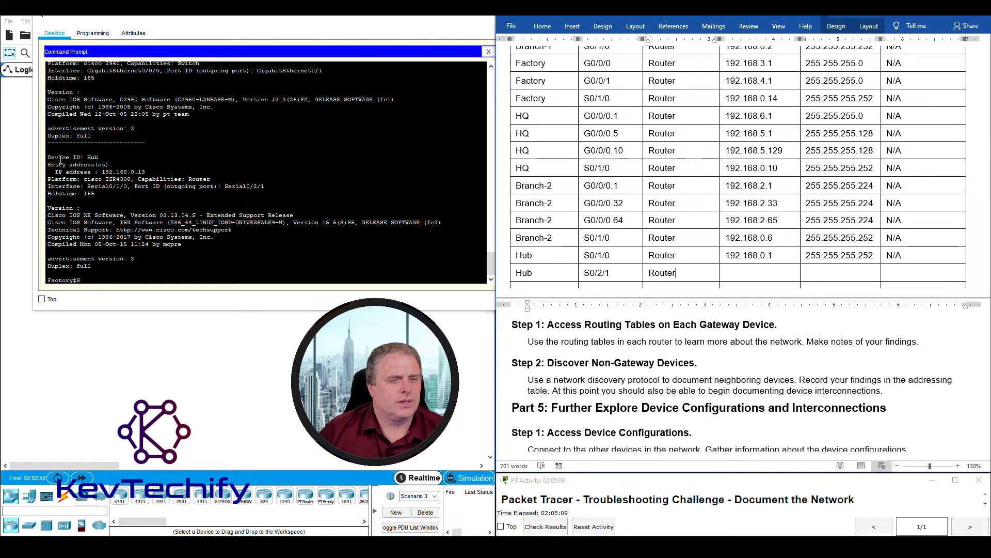
- Fill that Hub row with IP 192.168.0.13, mask 255.255.255.252 and gateway N/A
left_click_drag(139, 179, 212, 180)
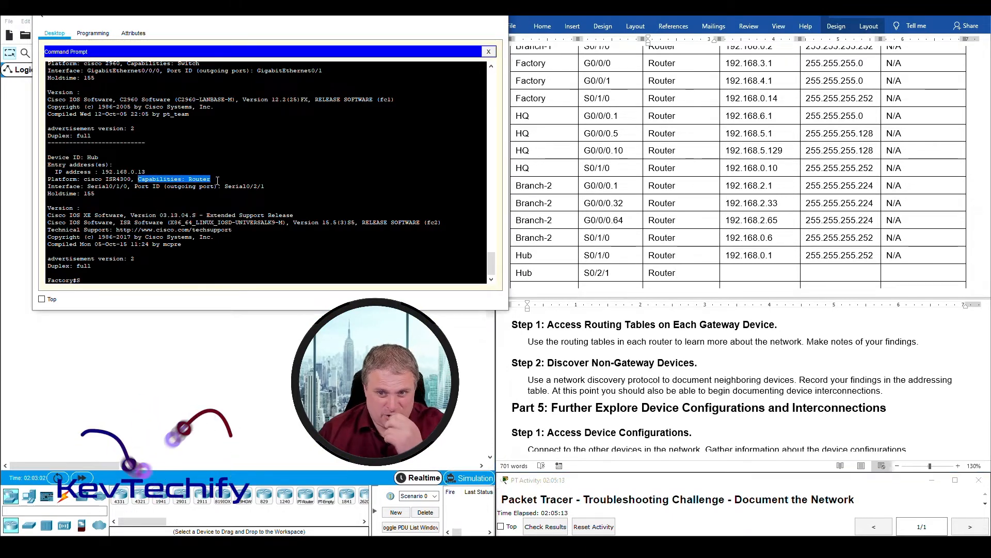
left_click(732, 272)
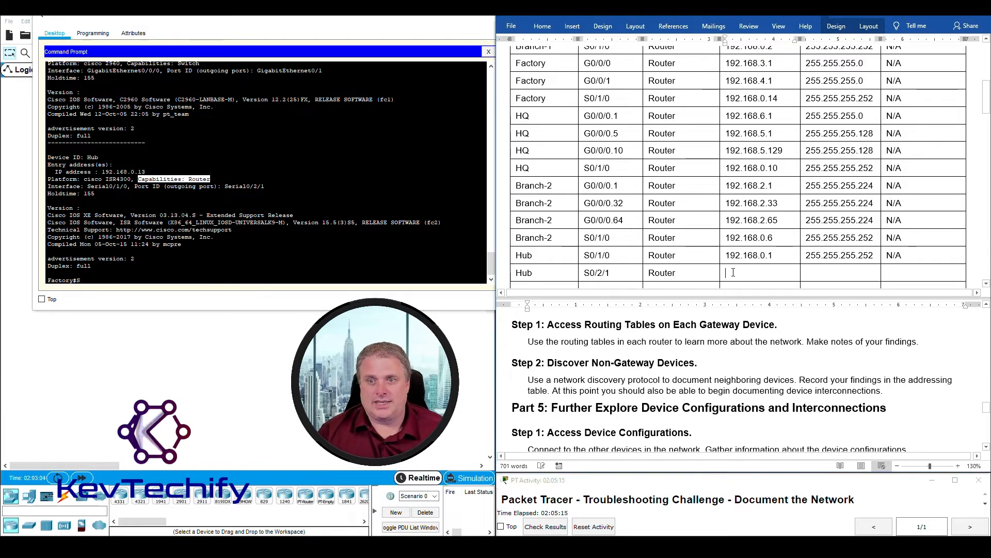
type("192.168.0.")
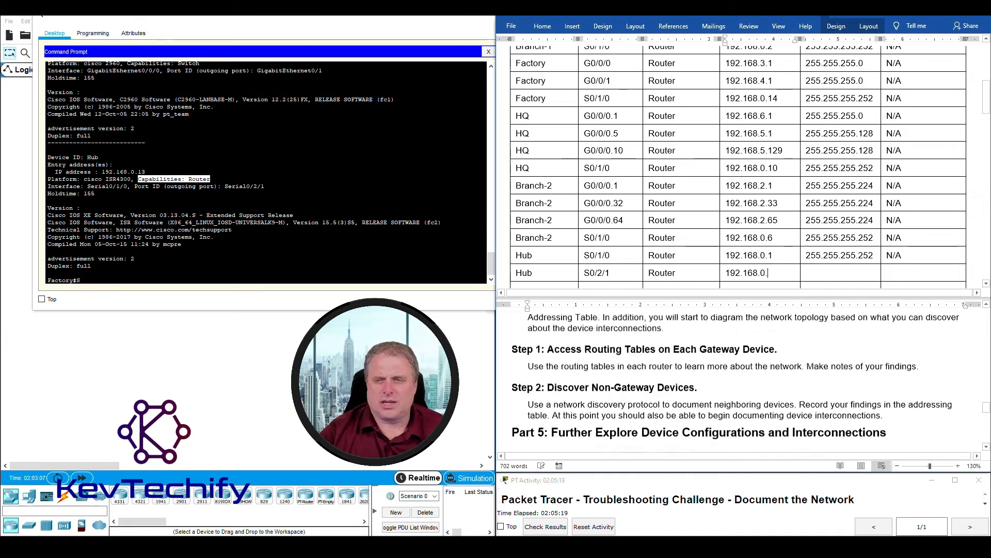
type("13")
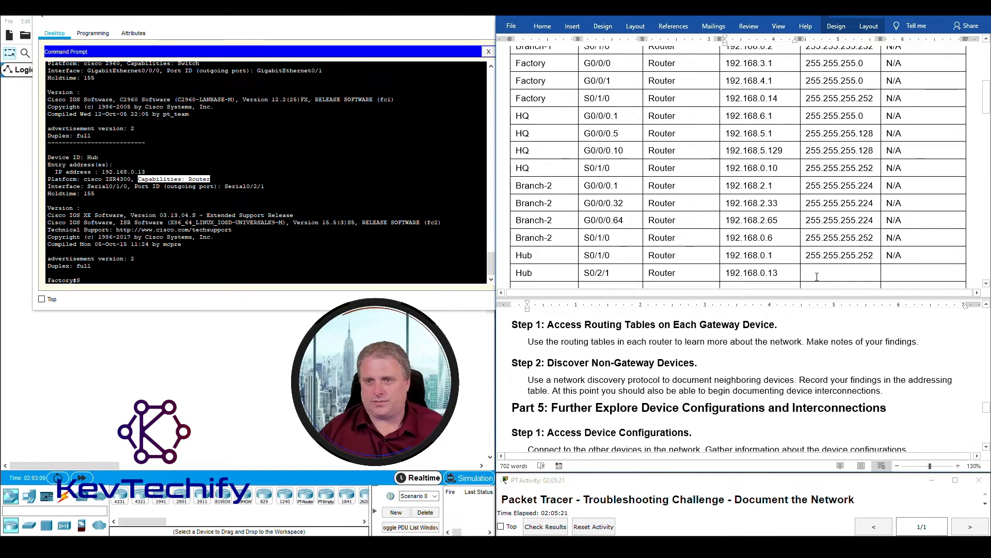
scroll(815, 256, "down", 1)
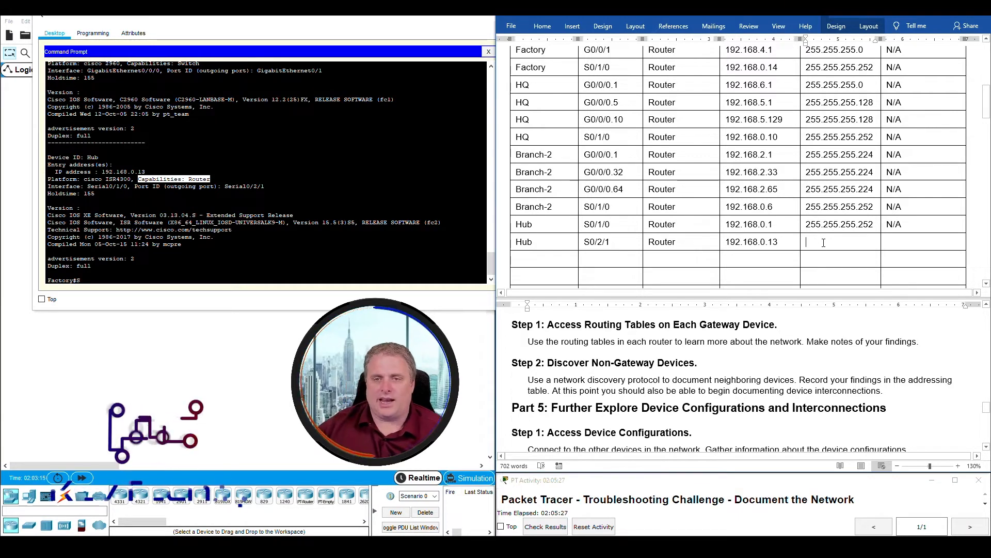
type("255")
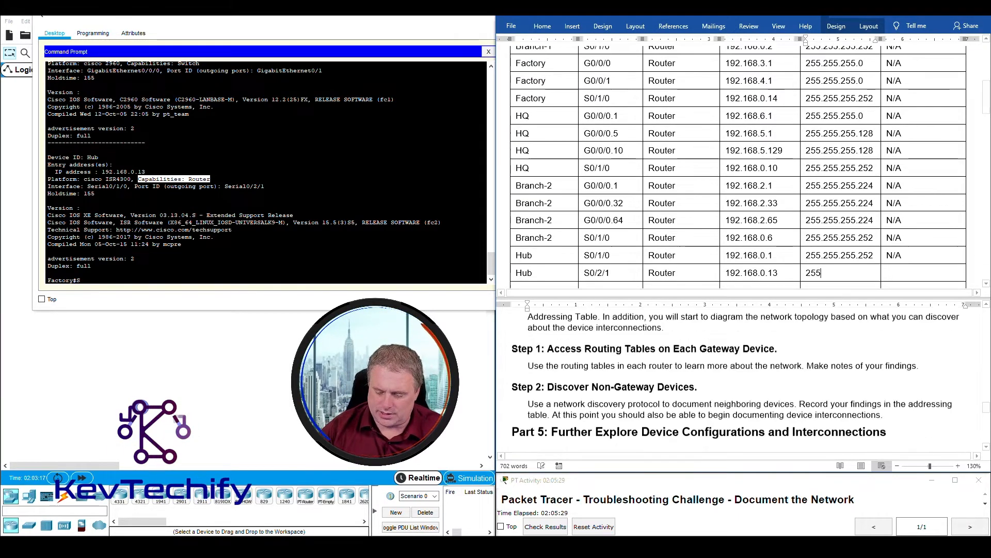
type(".255.255.252 ")
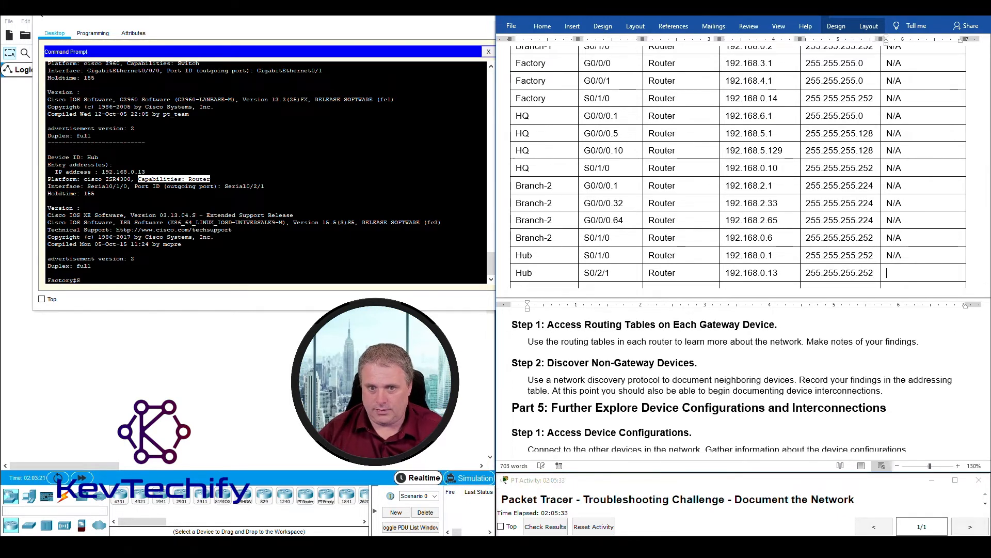
type("N/A")
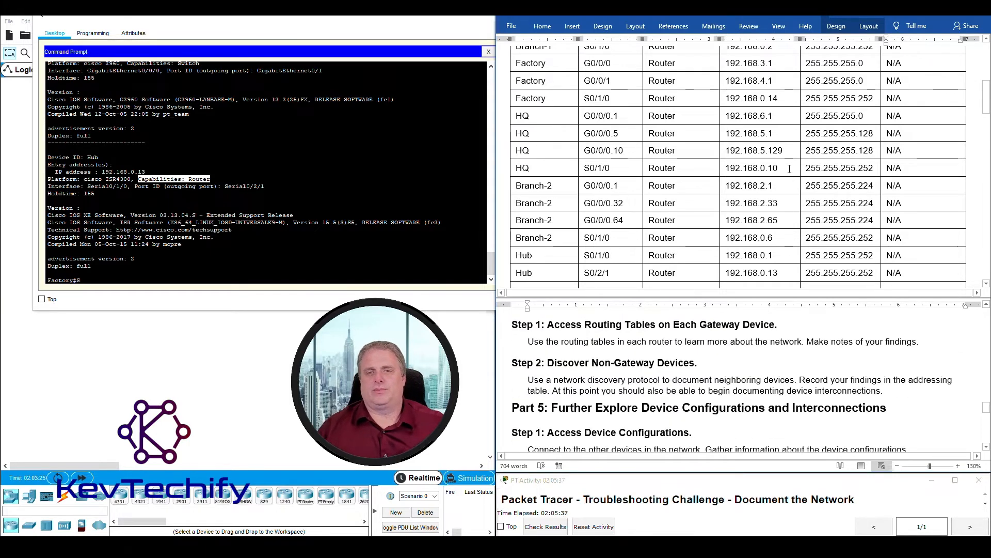
- Close the Factory router's terminal window to return to the Packet Tracer topology
scroll(615, 220, "down", 3)
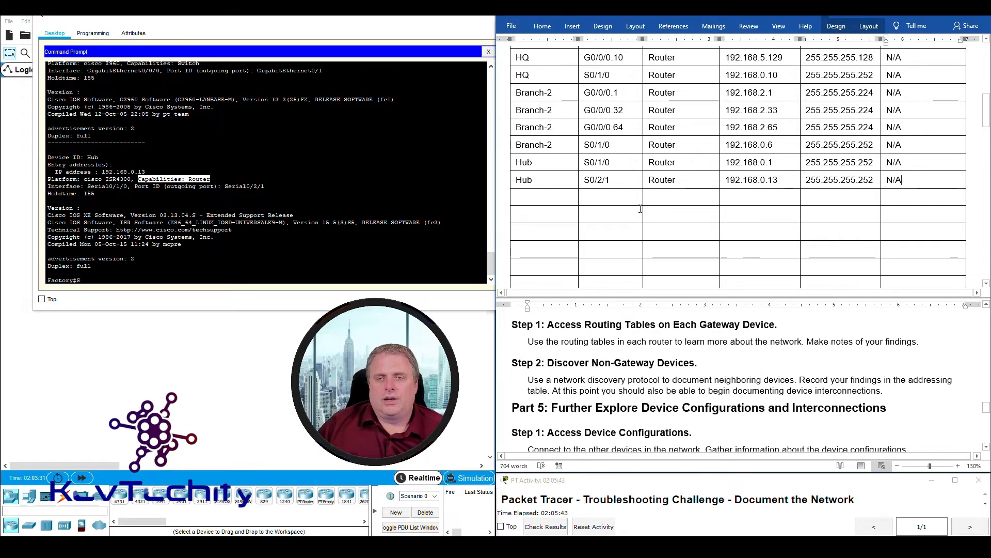
scroll(631, 214, "down", 2)
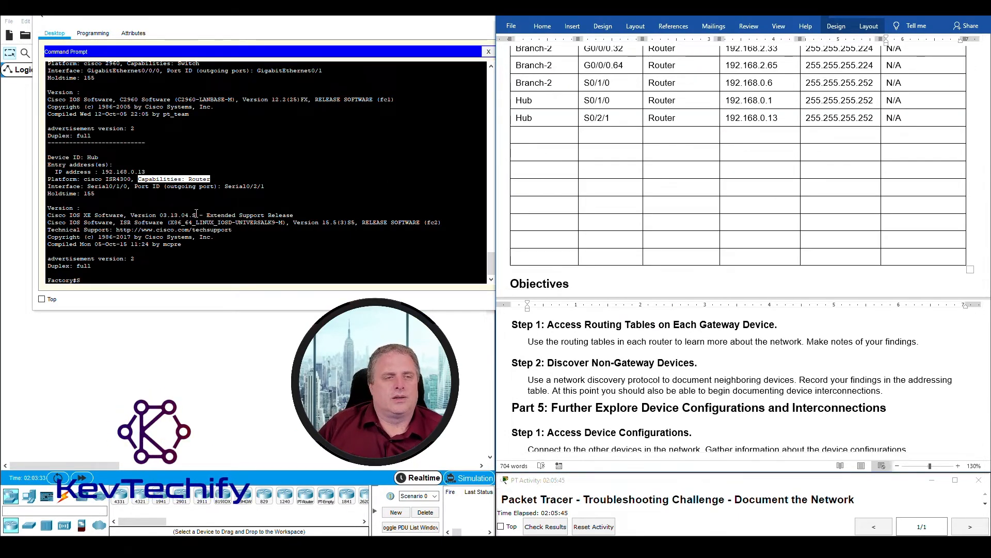
left_click(171, 238)
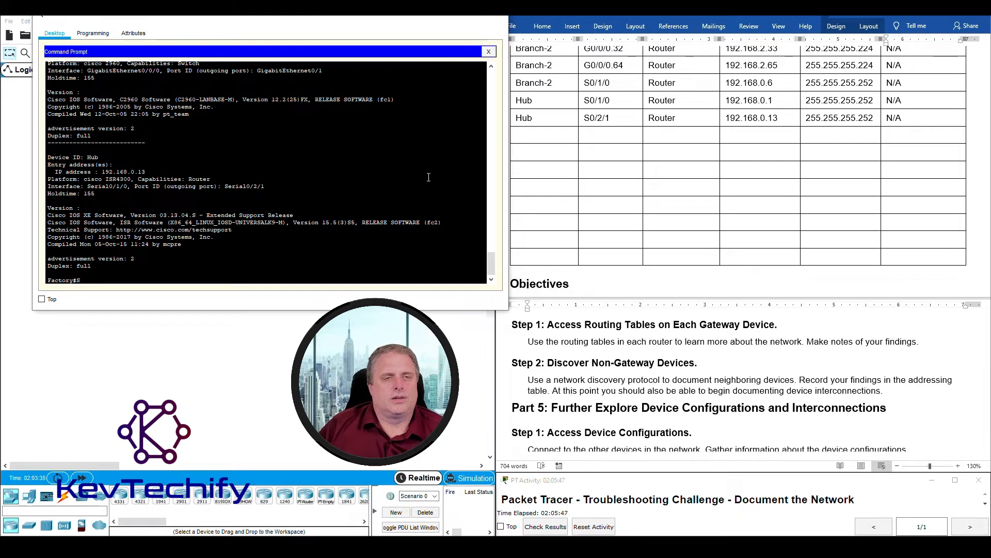
left_click(450, 19)
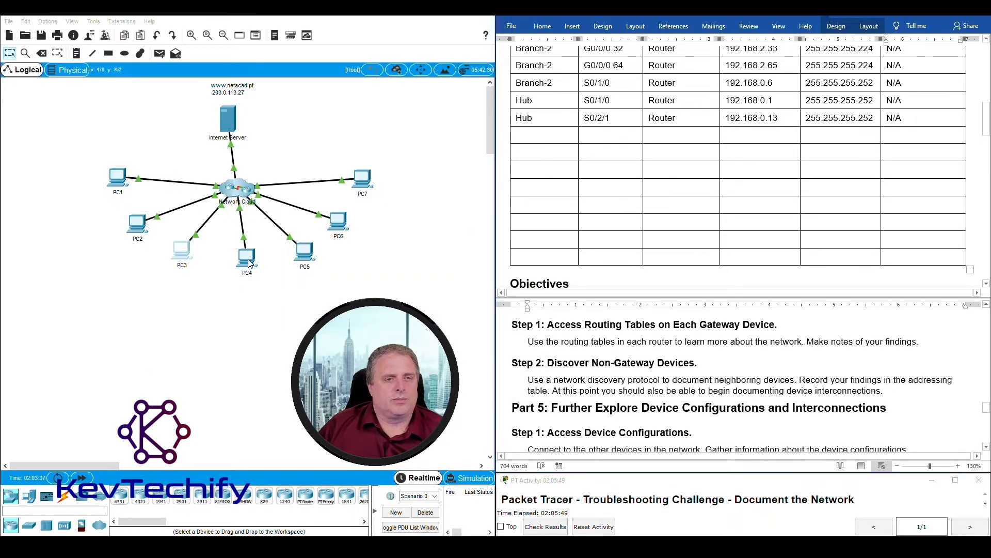
- From PC4, telnet to 192.168.5.1, log in, enable, and list the router's CDP neighbours
left_click(247, 258)
key("Return")
key("Return")
key("Return")
key("Return")
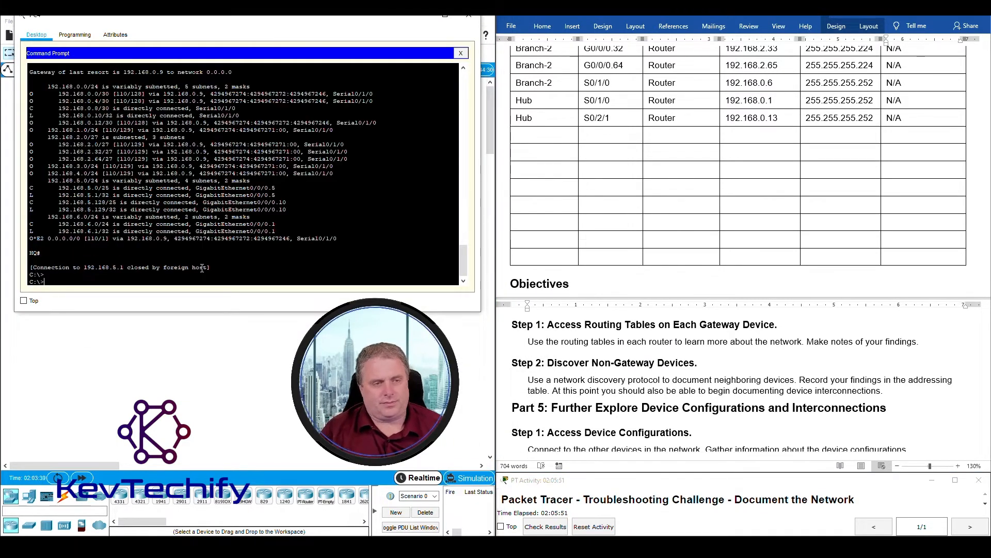
key("Up")
key("Return")
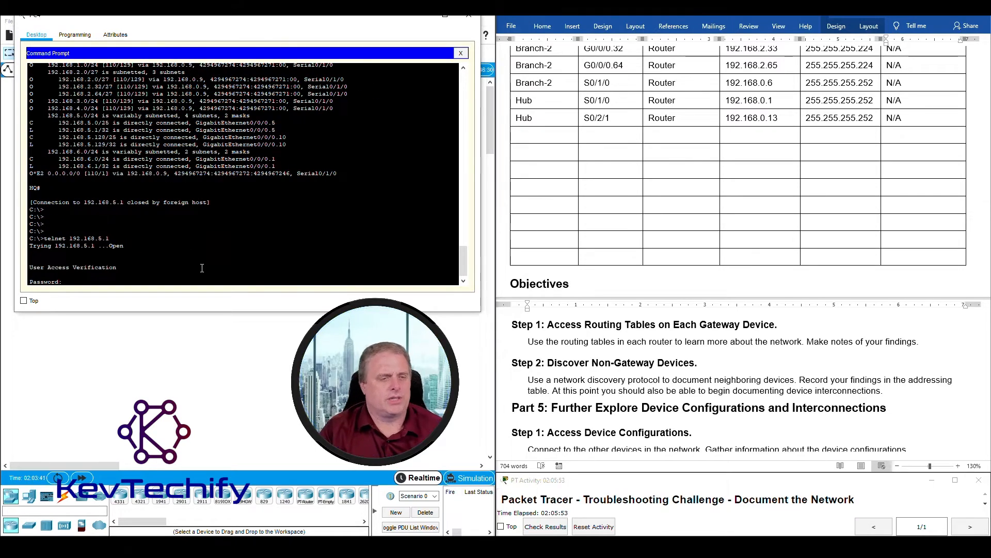
type("cisco")
key("Return")
type("en")
key("Return")
type("class")
key("Return")
key("Return")
key("Return")
key("Return")
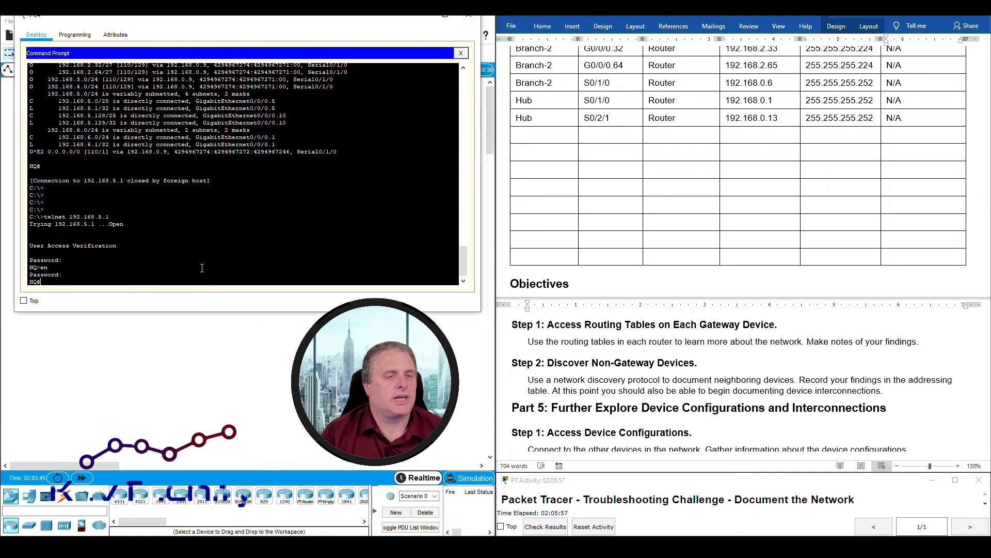
type("sho")
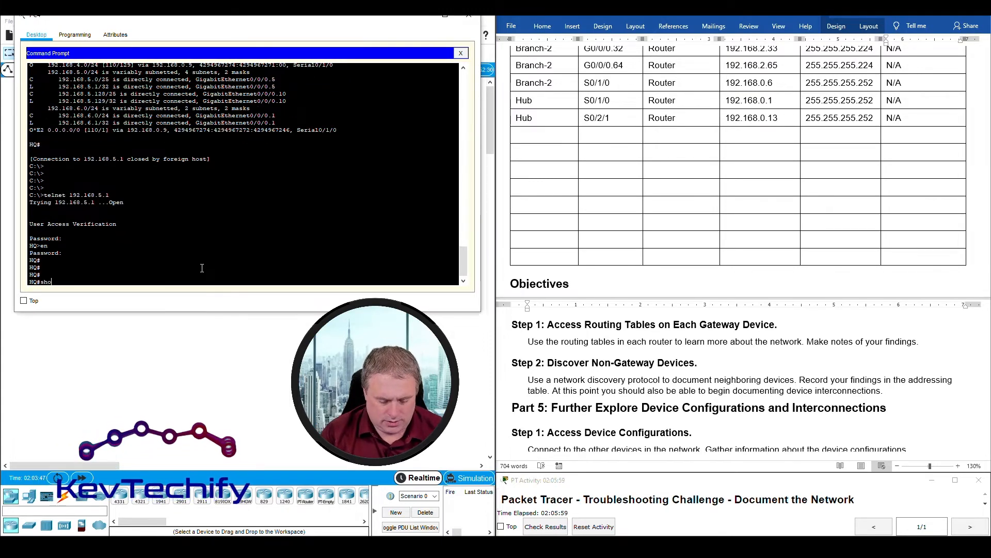
type(" cdp ne")
key("Return")
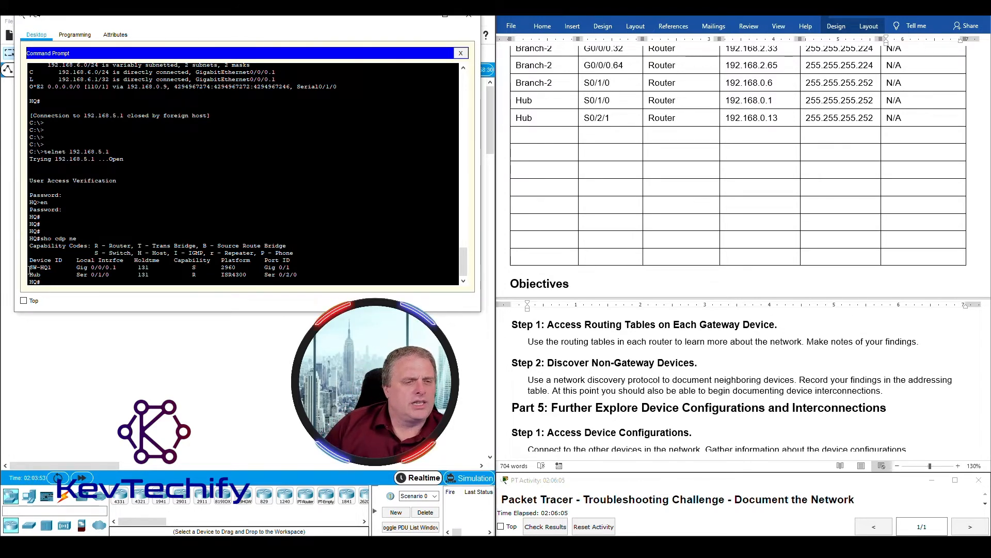
- Highlight the SW-HQ1 and Hub neighbour rows and the Ser 0/2/0 port in the output
left_click_drag(29, 266, 279, 269)
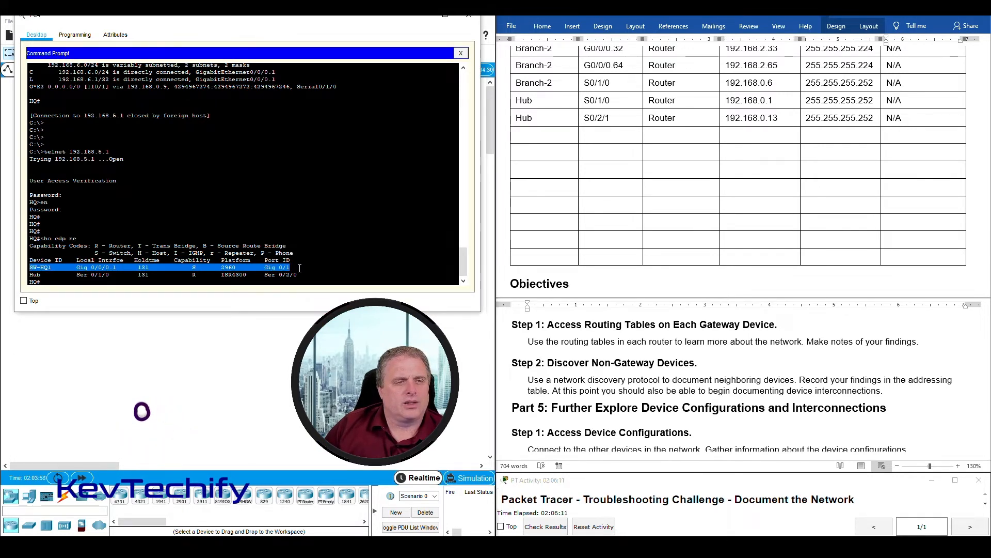
left_click(198, 269)
left_click_drag(31, 275, 68, 275)
left_click_drag(153, 276, 284, 279)
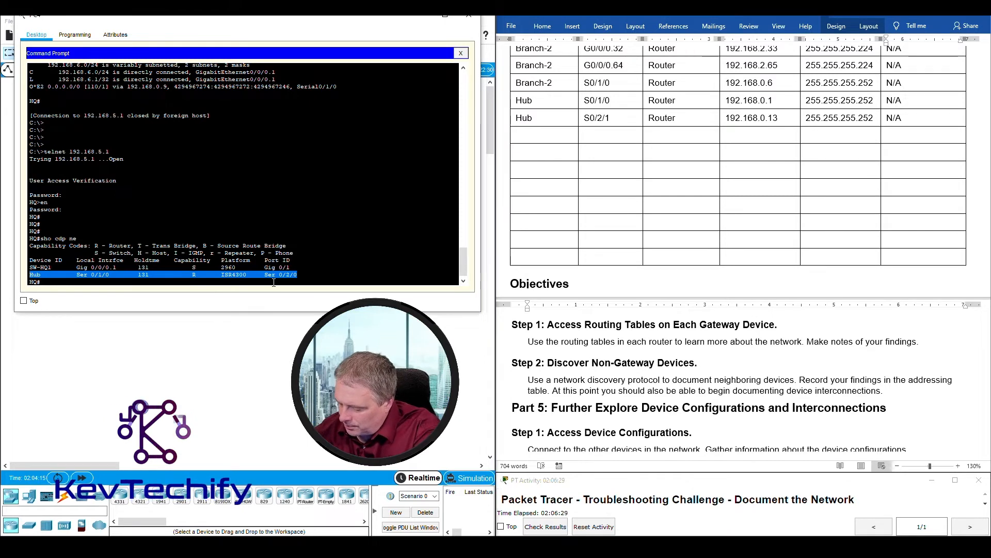
left_click(270, 277)
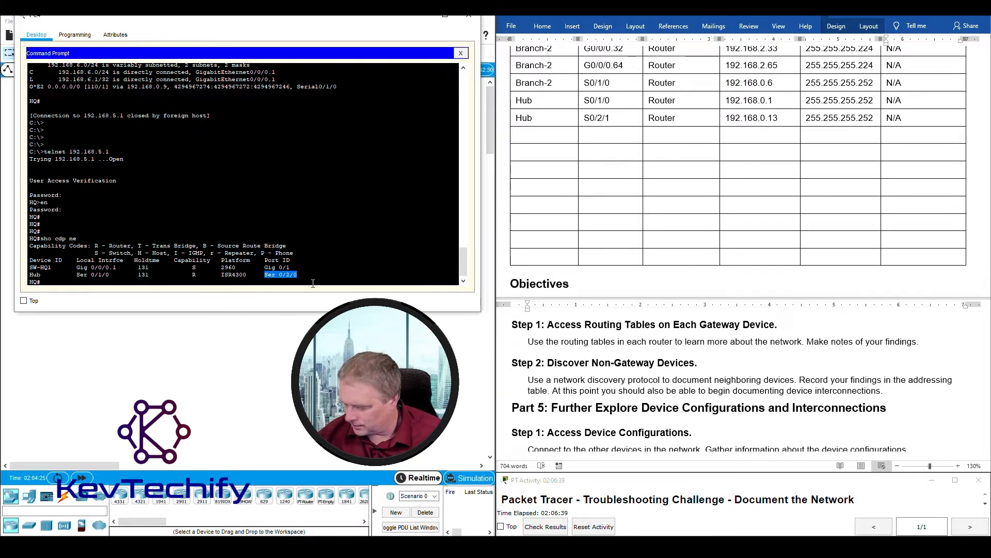
left_click(163, 280)
- Show the detailed CDP neighbour information and highlight the Hub details
key("Up")
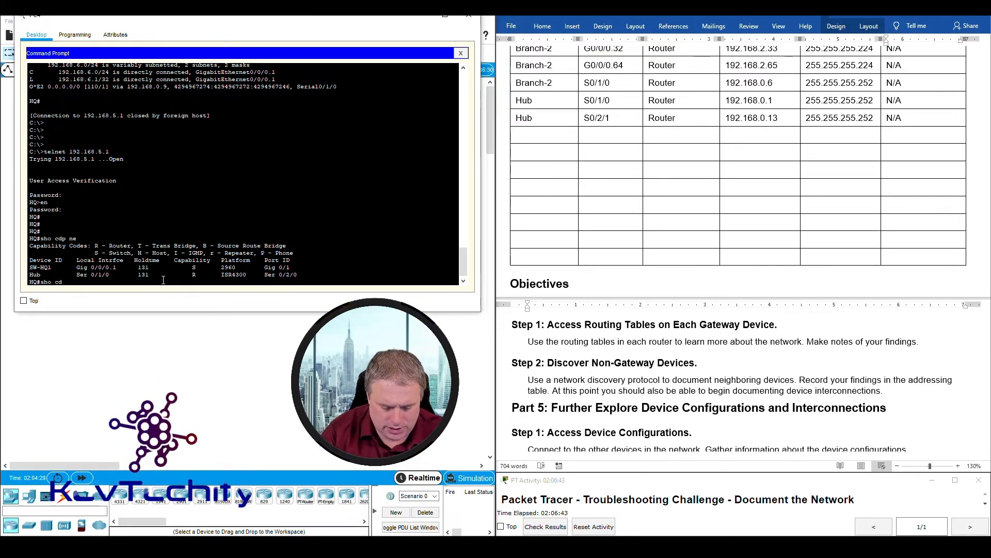
type("de")
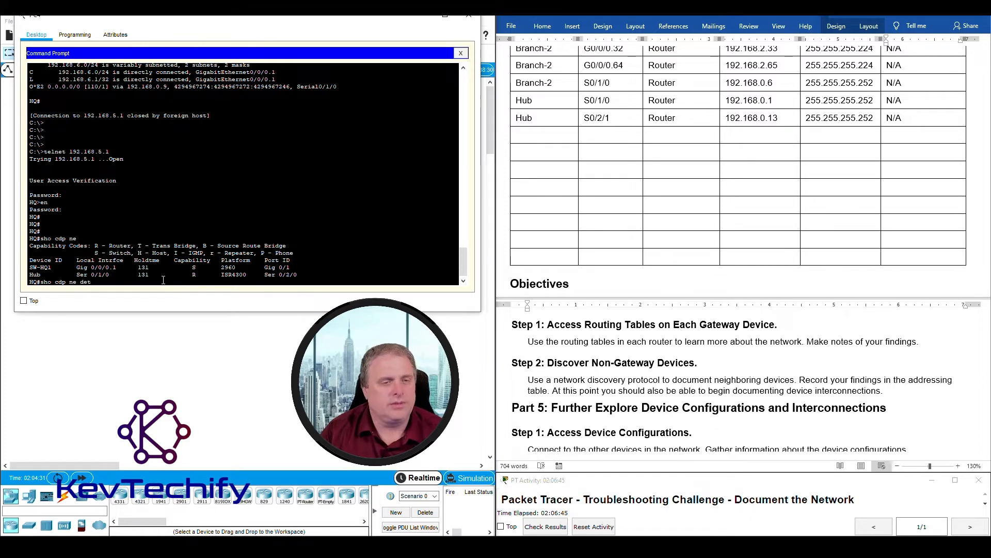
type("t")
key("Return")
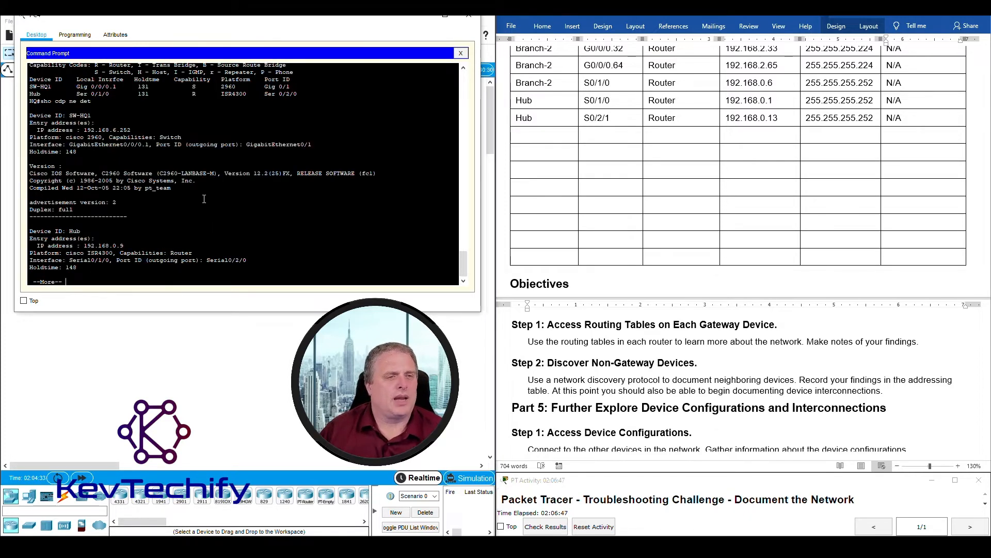
key("space")
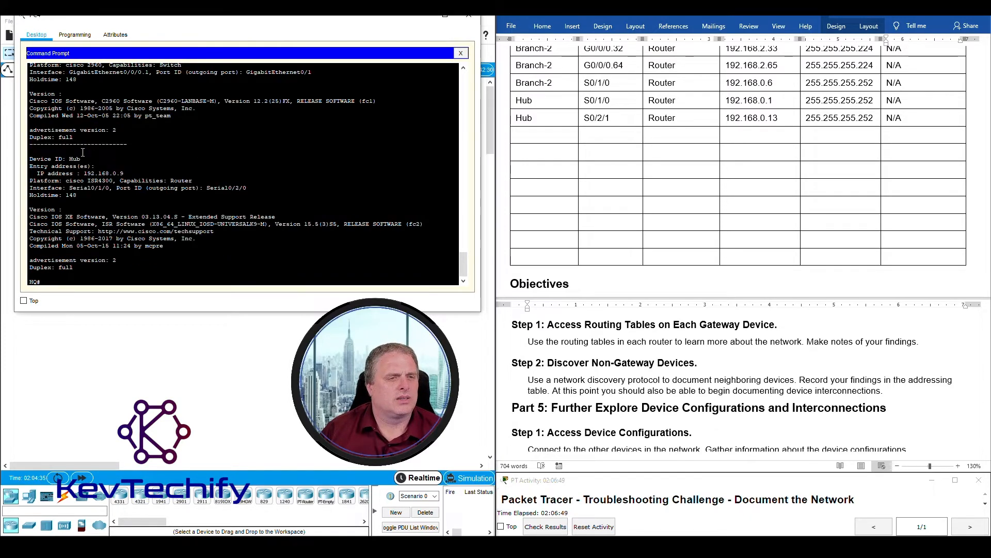
left_click_drag(31, 159, 129, 172)
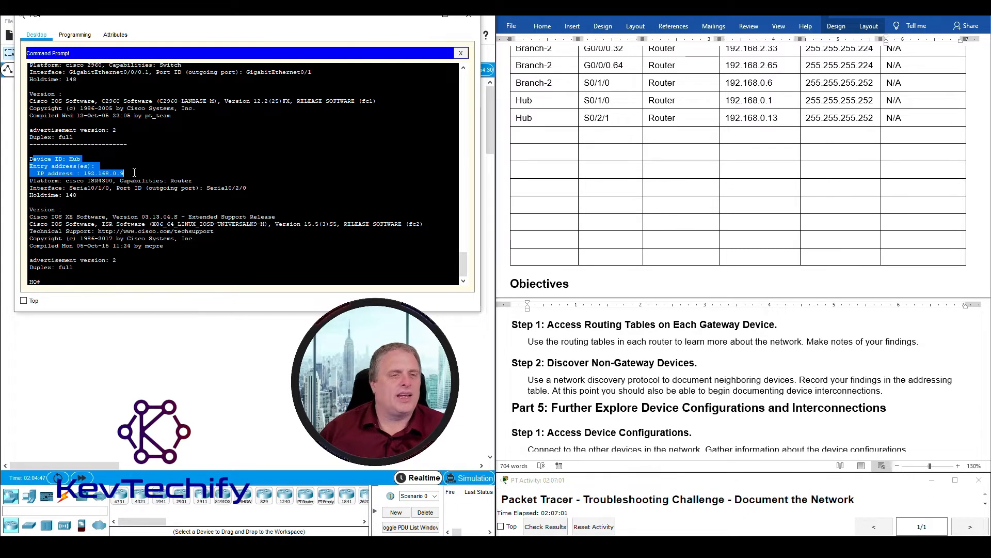
left_click(127, 171)
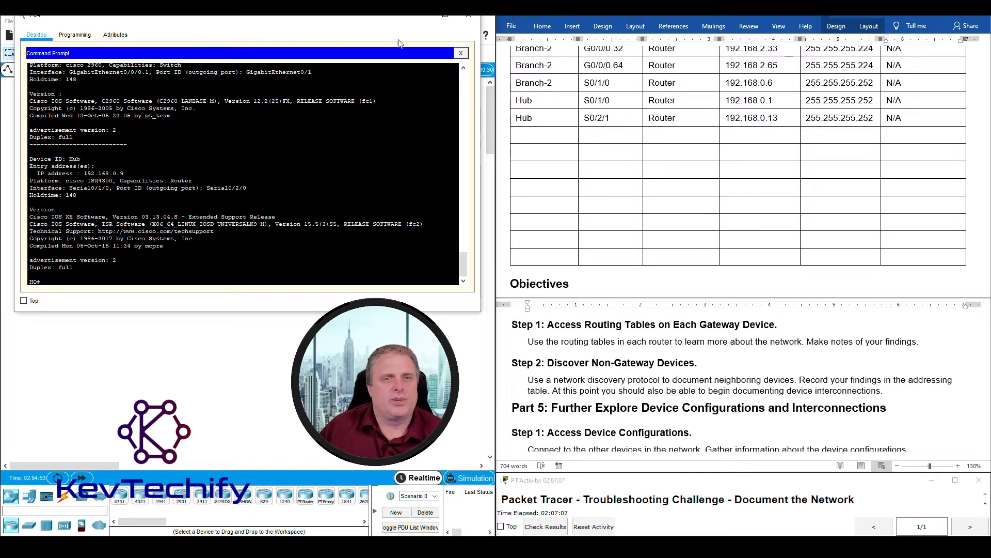
- From PC5, telnet to the HQ router at 192.168.5.129, enable, and list its CDP neighbours
left_click(429, 20)
left_click(247, 257)
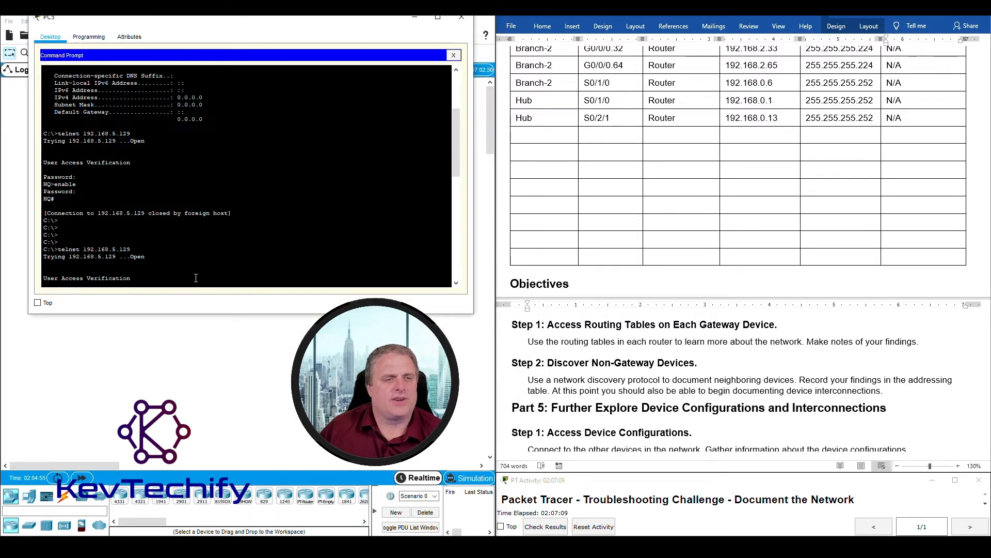
key("Return")
key("Return")
key("Return")
key("Up")
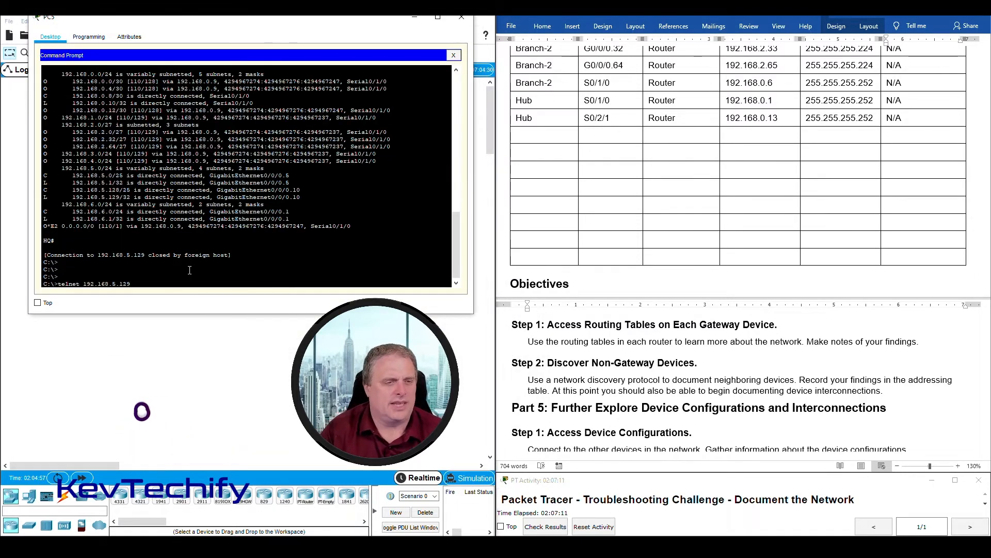
key("Return")
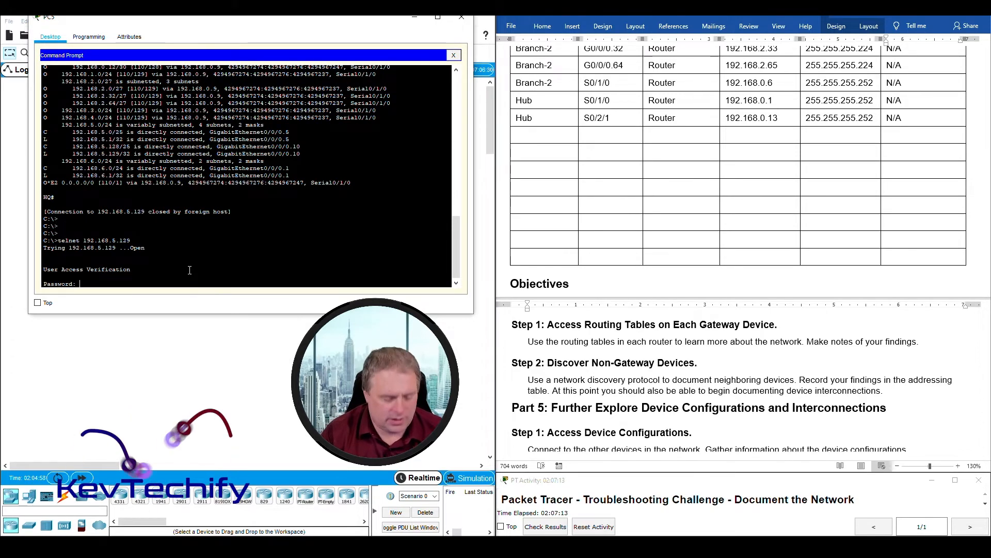
key("Return")
type("en")
key("Return")
key("Return")
key("Return")
key("Return")
key("Return")
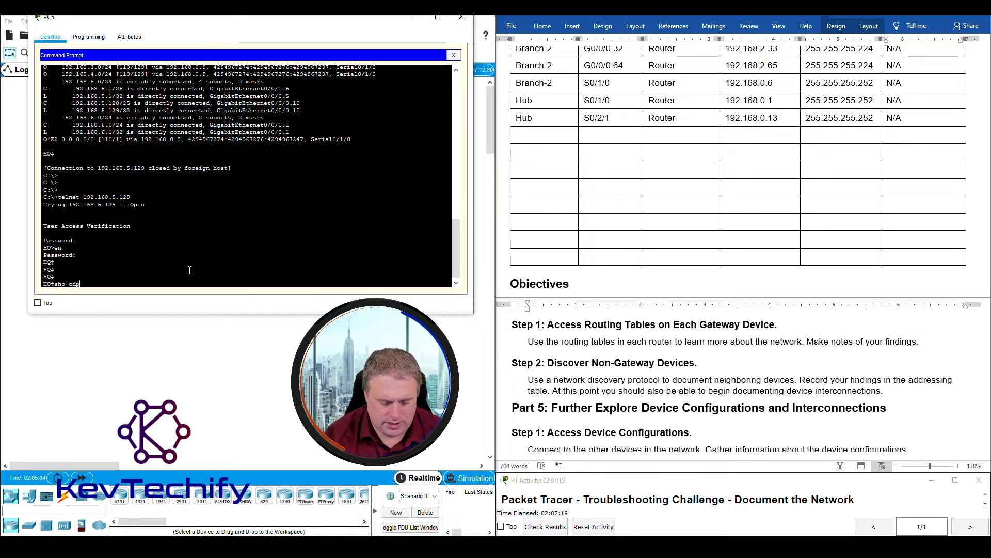
type("sho cdp ne")
key("Return")
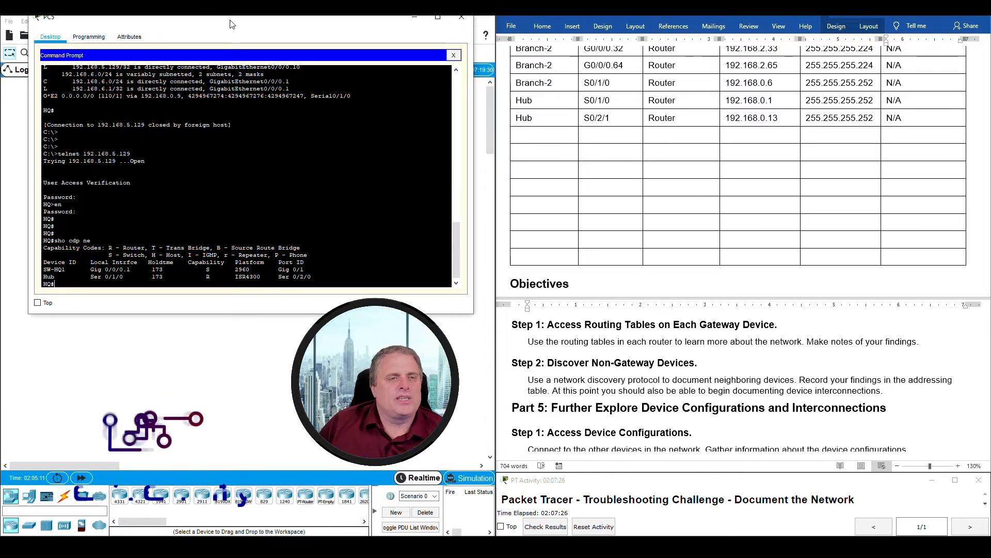
- Highlight the SW-HQ1 and Hub rows and Hub's port Ser 0/2/0, then minimize the terminal
left_click_drag(230, 24, 720, 48)
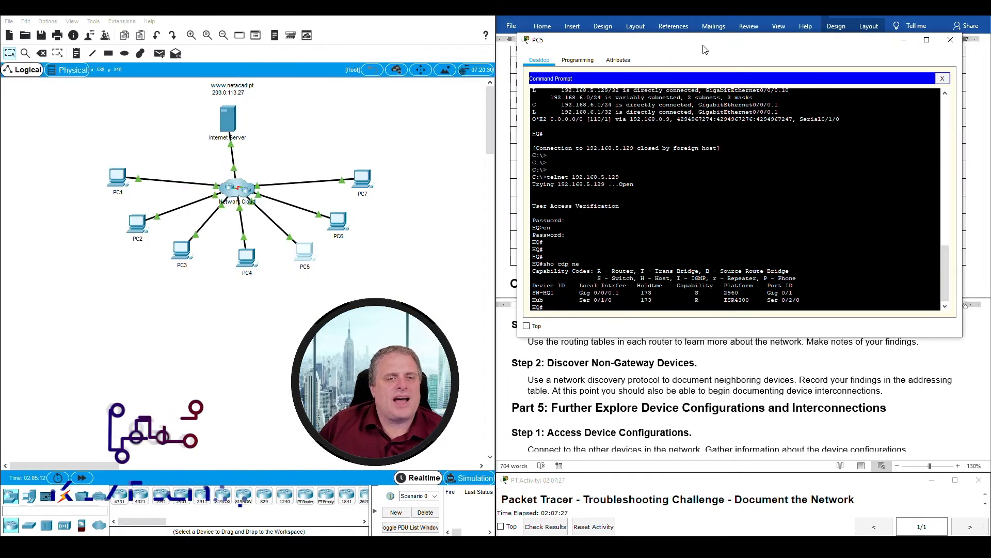
left_click_drag(322, 294, 232, 248)
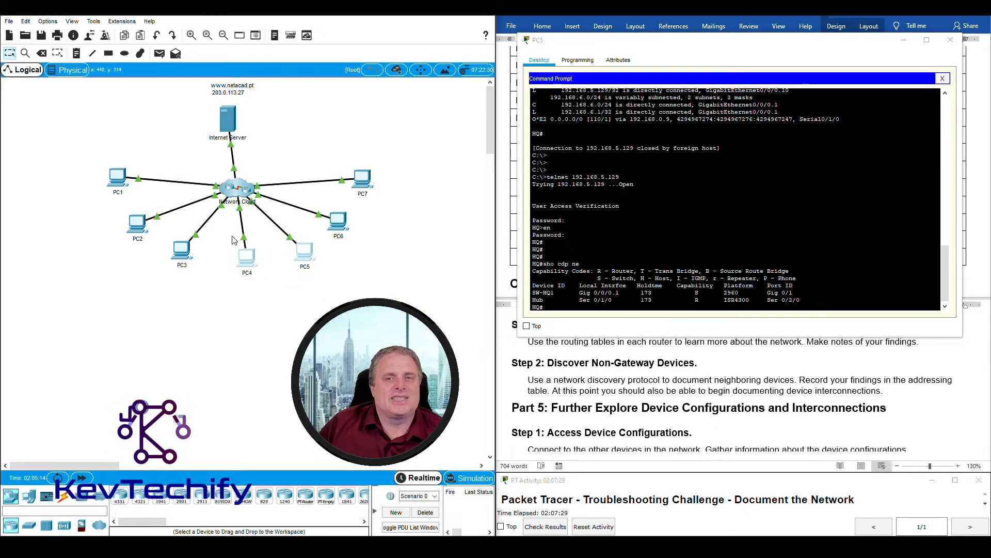
left_click_drag(770, 44, 293, 33)
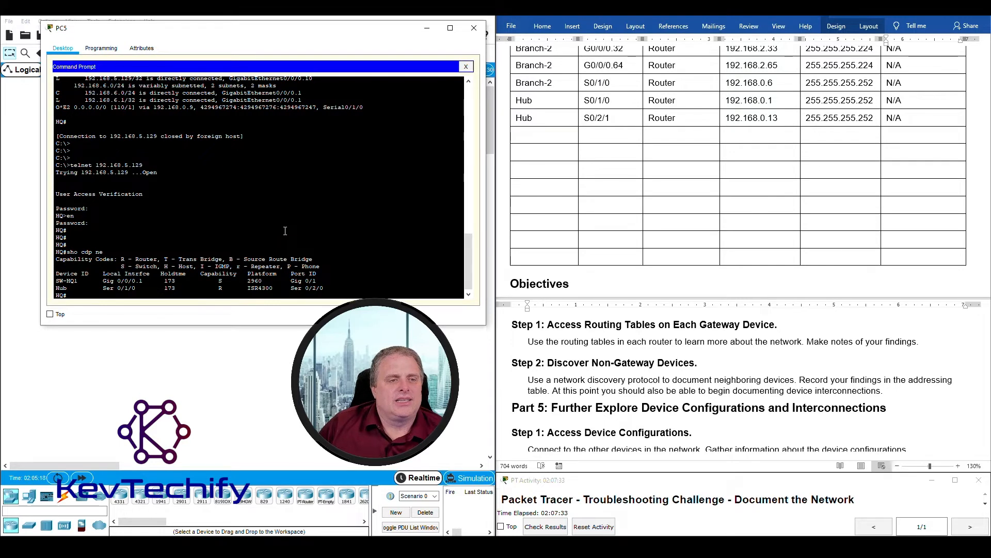
left_click_drag(139, 281, 330, 280)
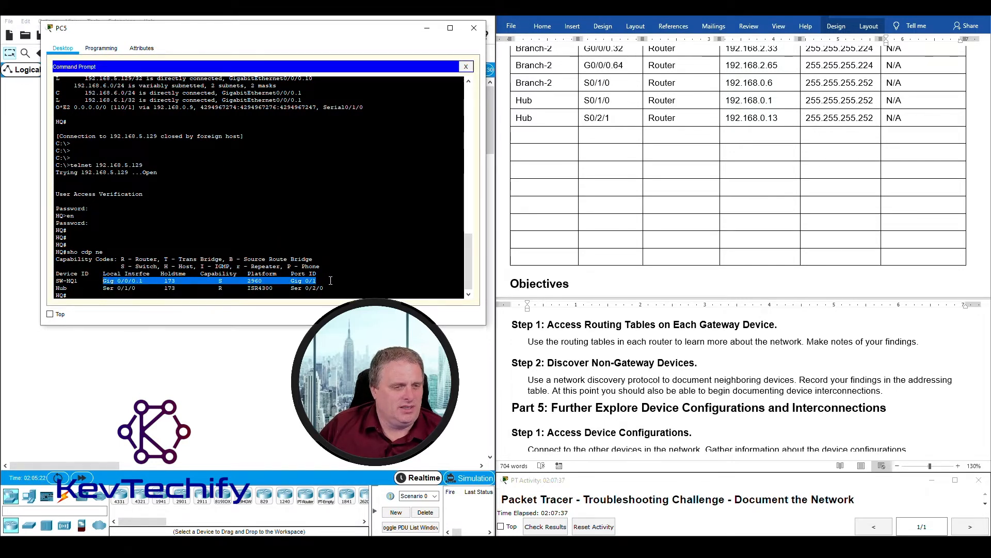
left_click_drag(57, 288, 326, 288)
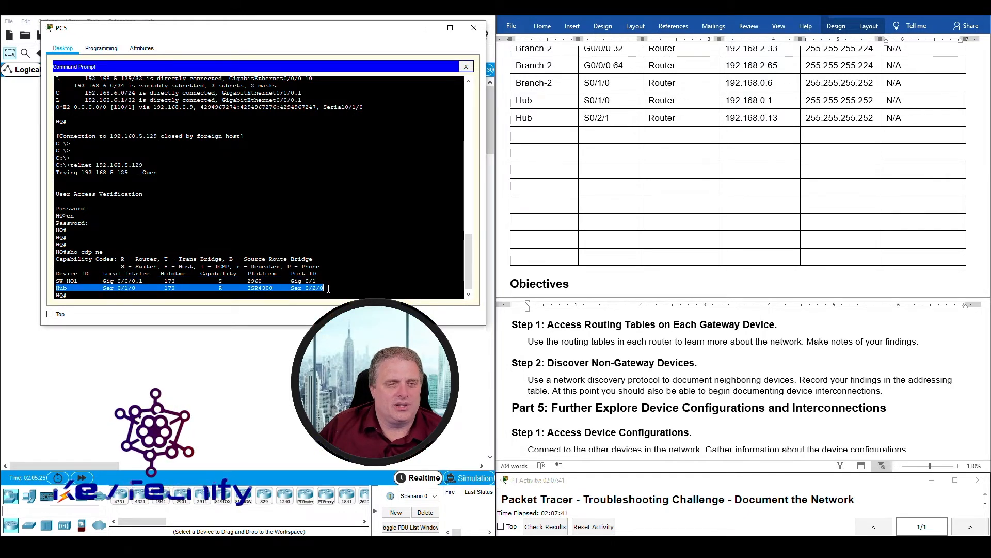
left_click(310, 287)
double_click(61, 288)
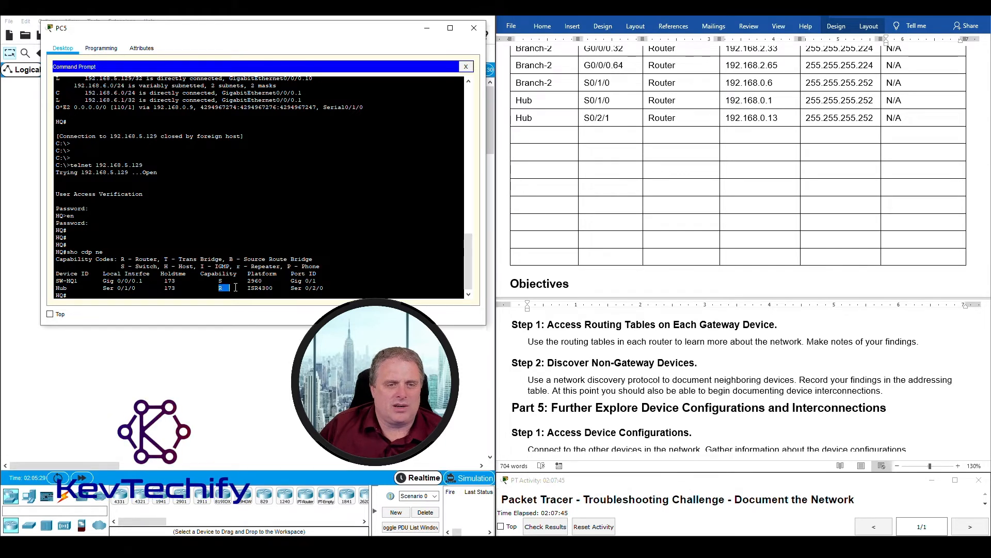
left_click(292, 289)
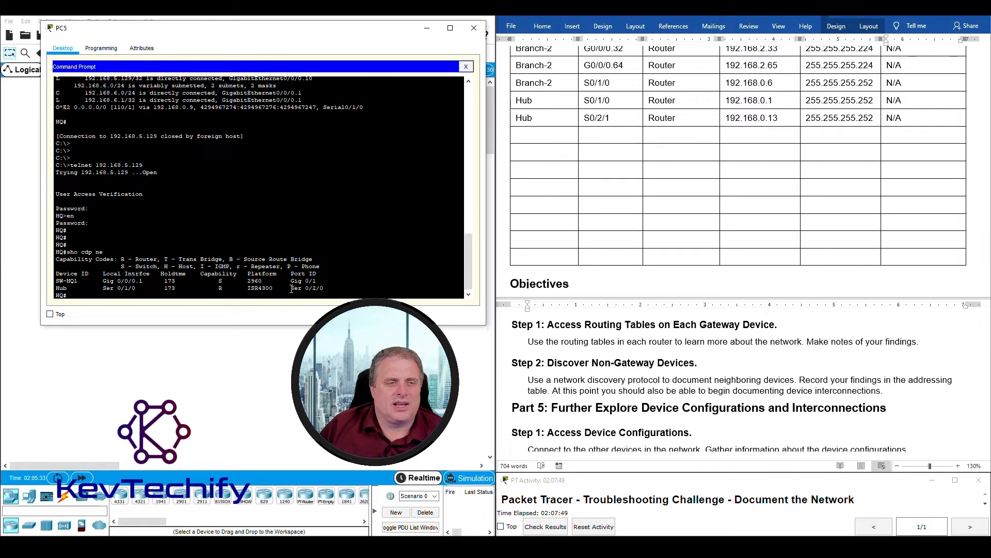
left_click_drag(292, 288, 325, 289)
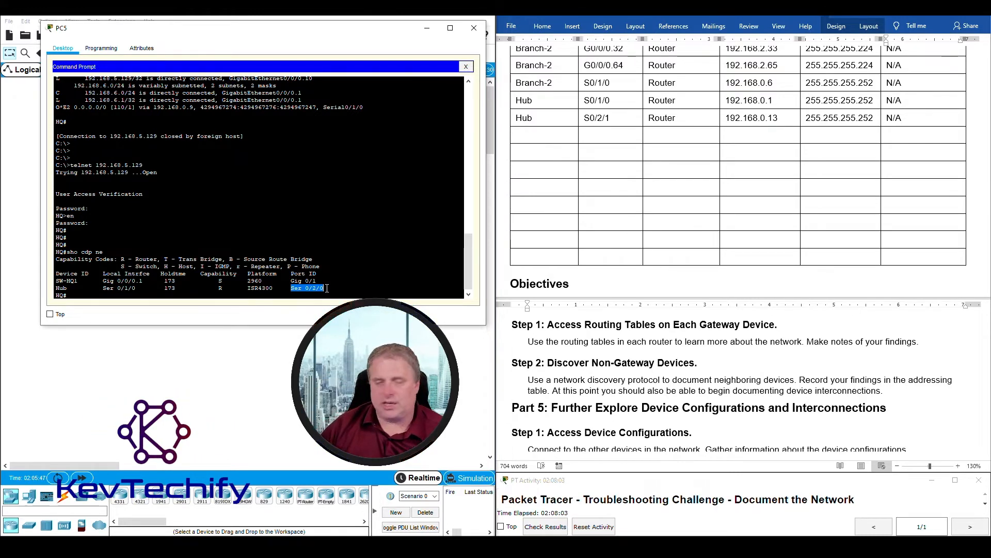
left_click(428, 31)
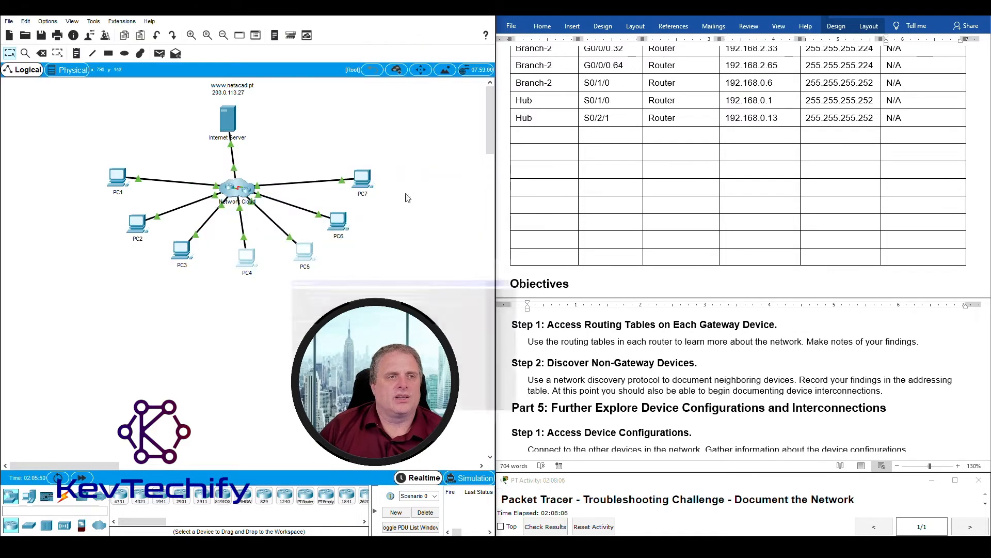
- From PC6, telnet to Branch-2 at 192.168.2.33, log in, enable, and list its CDP neighbours
left_click(342, 231)
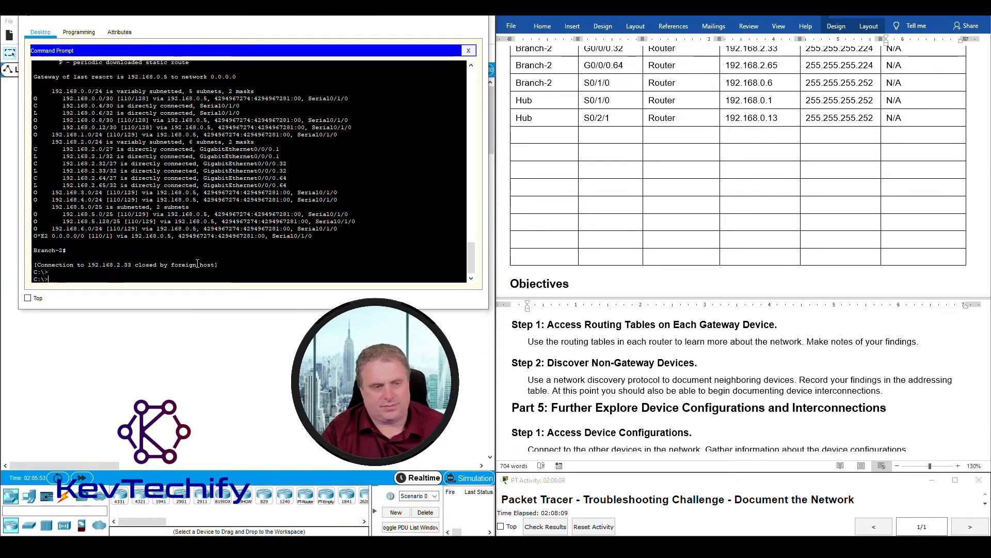
key("Return")
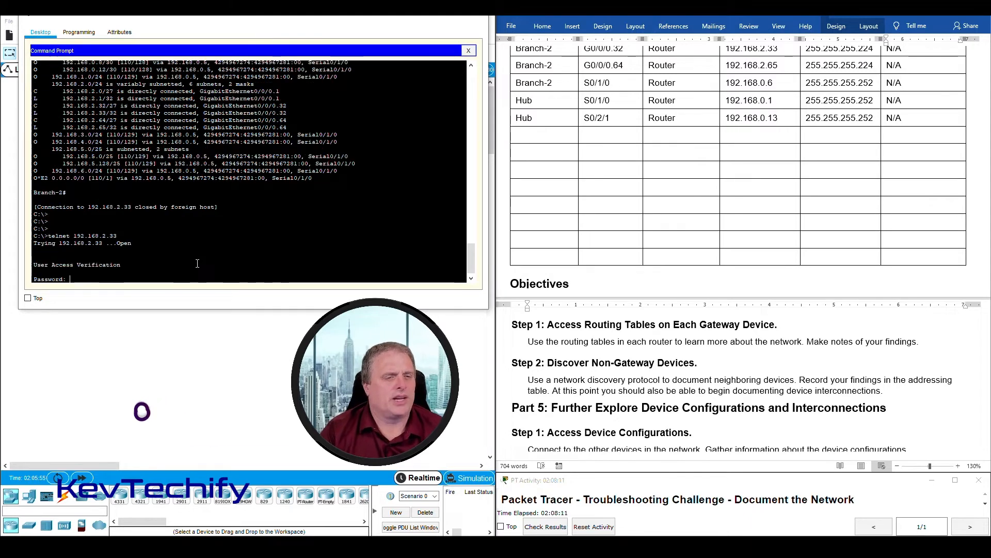
type("cisco")
key("Return")
type("en")
key("Return")
type("class")
key("Return")
key("Return")
key("Return")
key("Return")
type("sho cdp ")
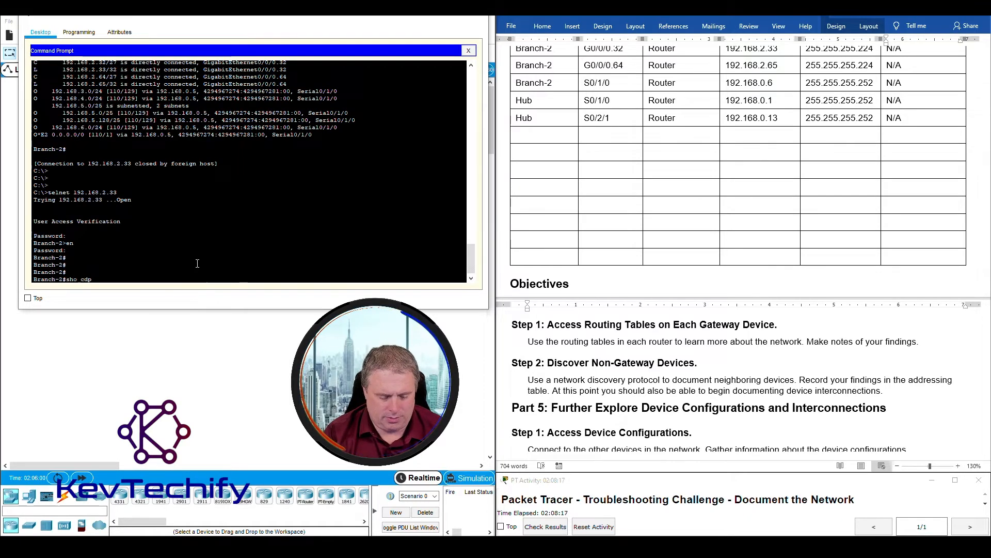
type("ne")
key("Return")
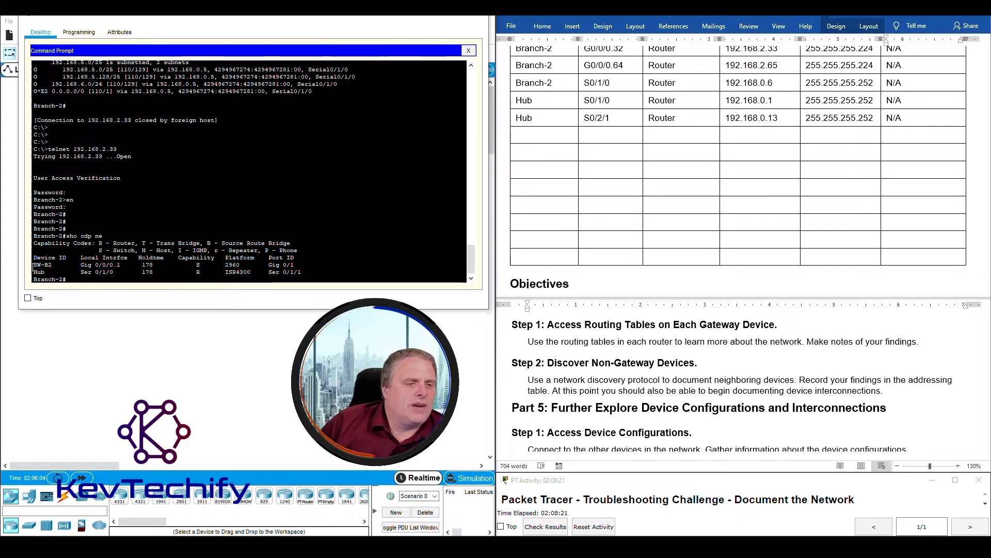
- Highlight the SW-B2 and Hub neighbour rows and Hub's remote port Ser 0/1/1
left_click_drag(33, 266, 316, 265)
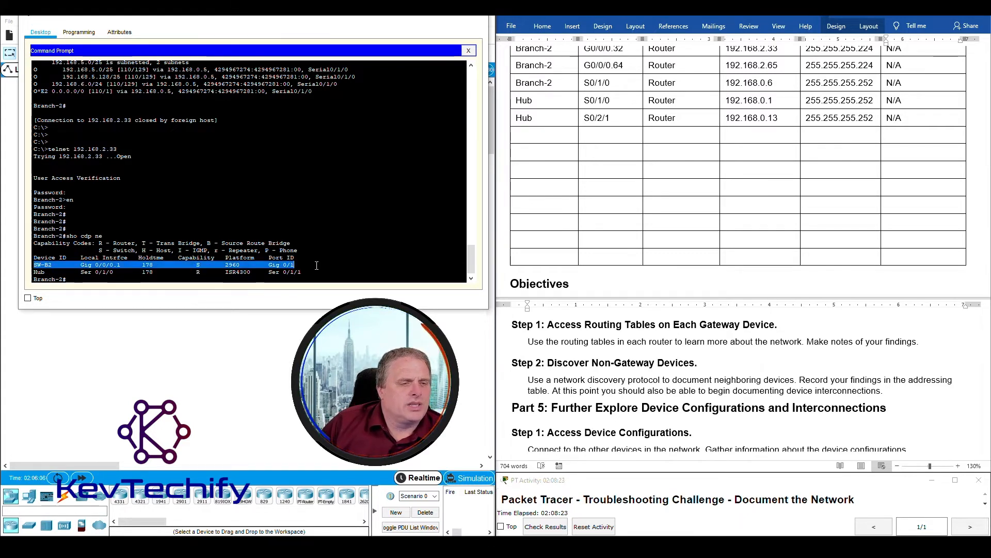
left_click_drag(34, 272, 329, 271)
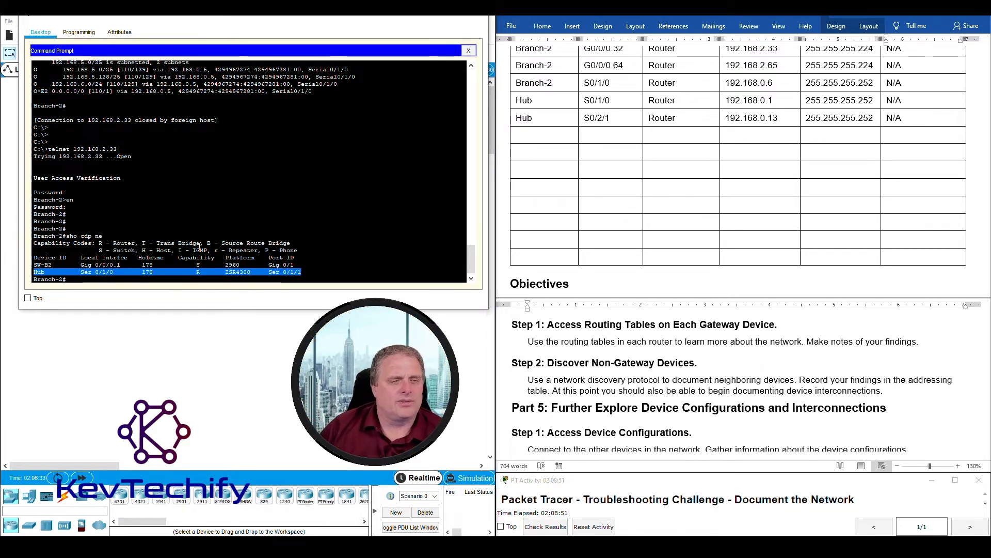
left_click(268, 274)
left_click_drag(292, 273, 304, 271)
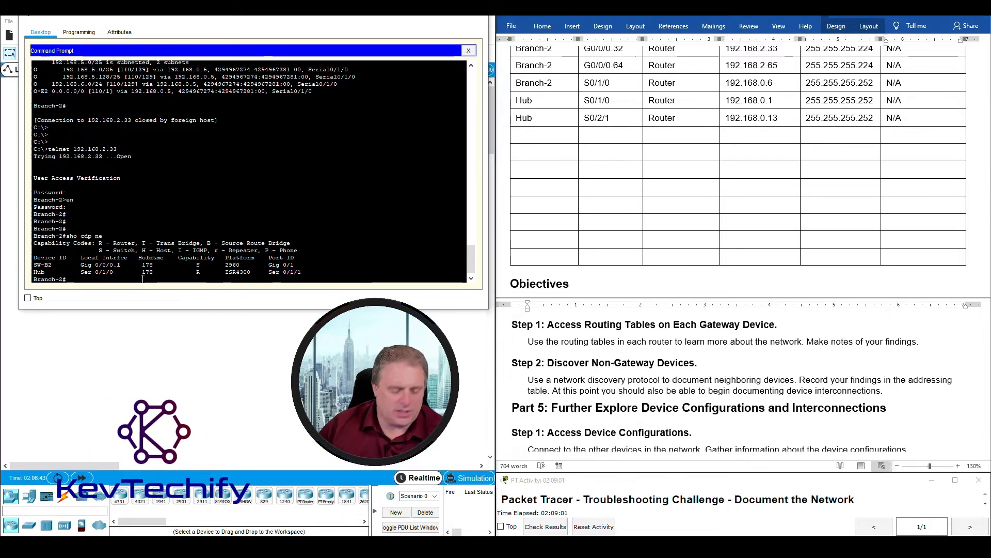
- Show detailed CDP neighbours and highlight the Hub's IP address 192.168.0.5
key("Up")
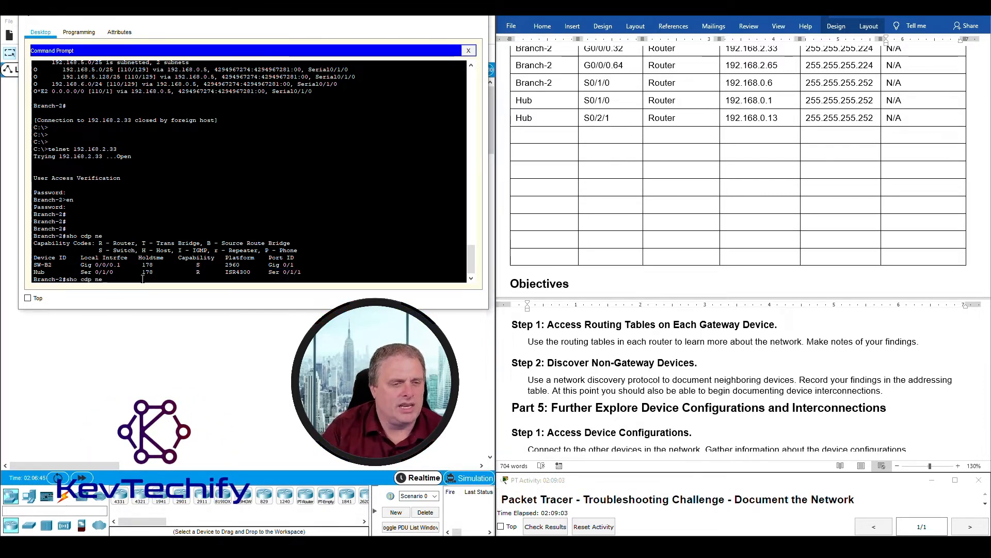
key("Return")
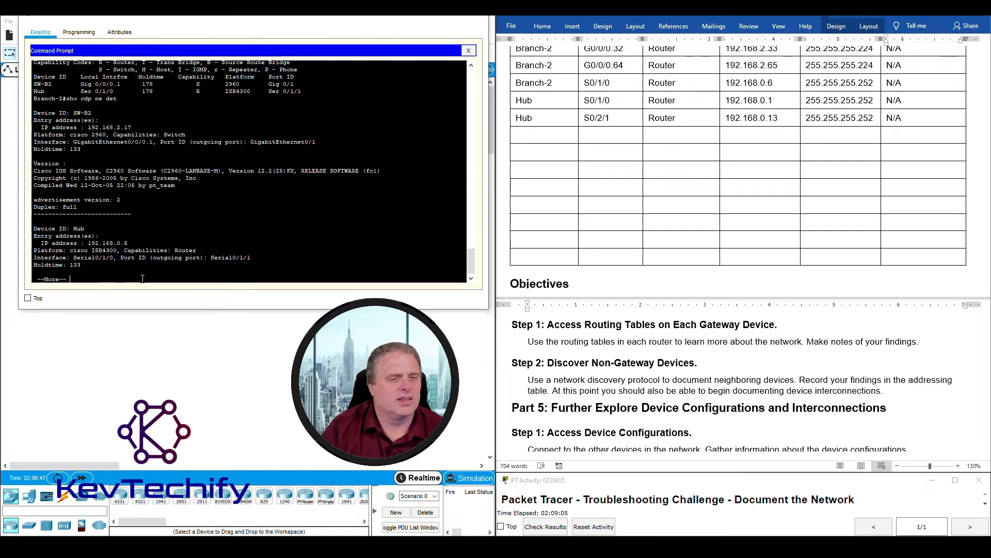
key("space")
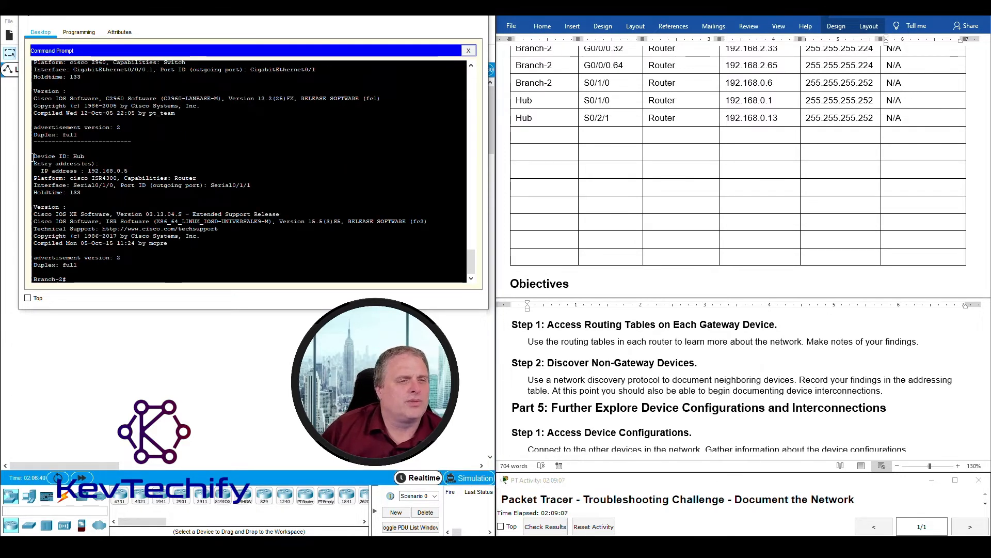
left_click_drag(34, 155, 140, 169)
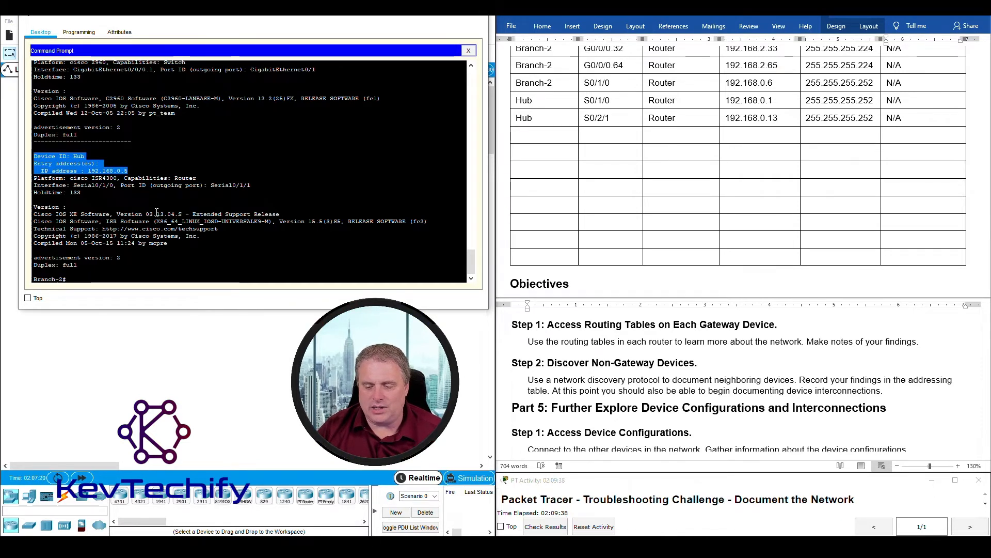
- From PC1, telnet to Branch-1 at 192.168.1.1, show its CDP settings and list neighbours
left_click(432, 17)
left_click(122, 182)
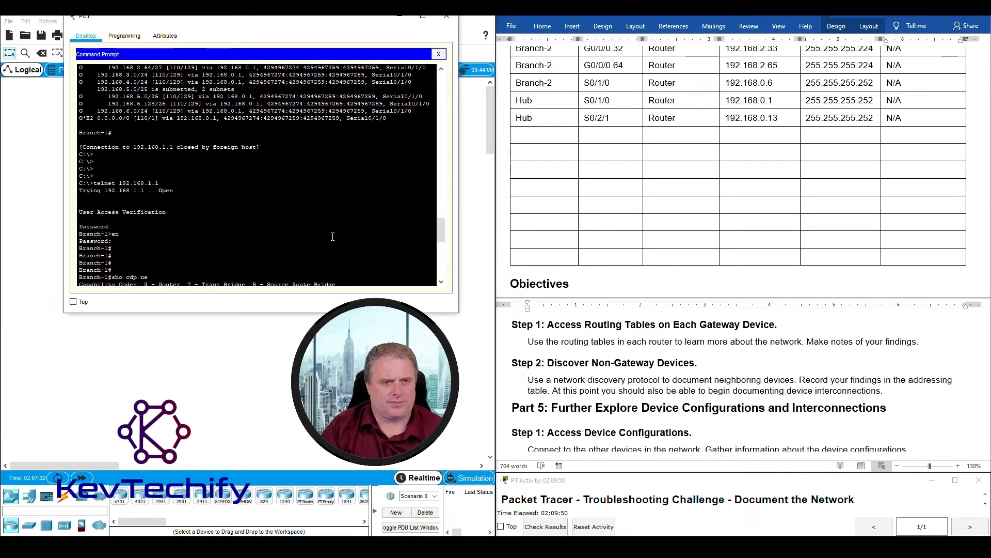
scroll(332, 236, "down", 10)
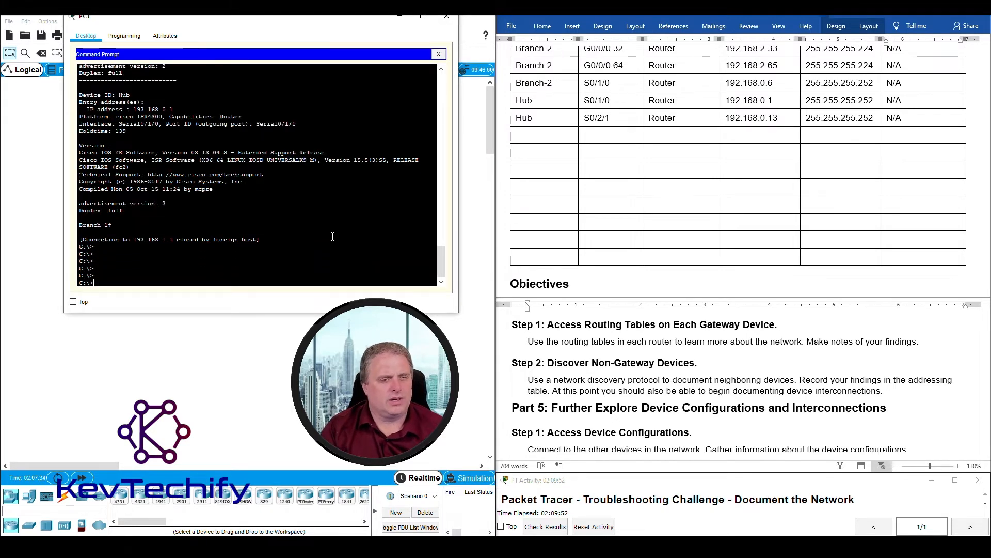
key("Return")
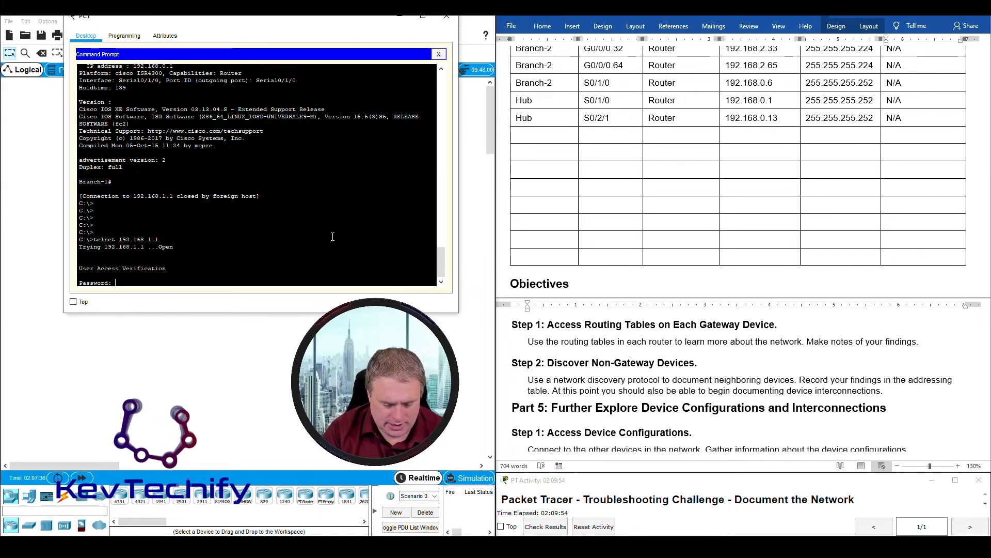
key("Return")
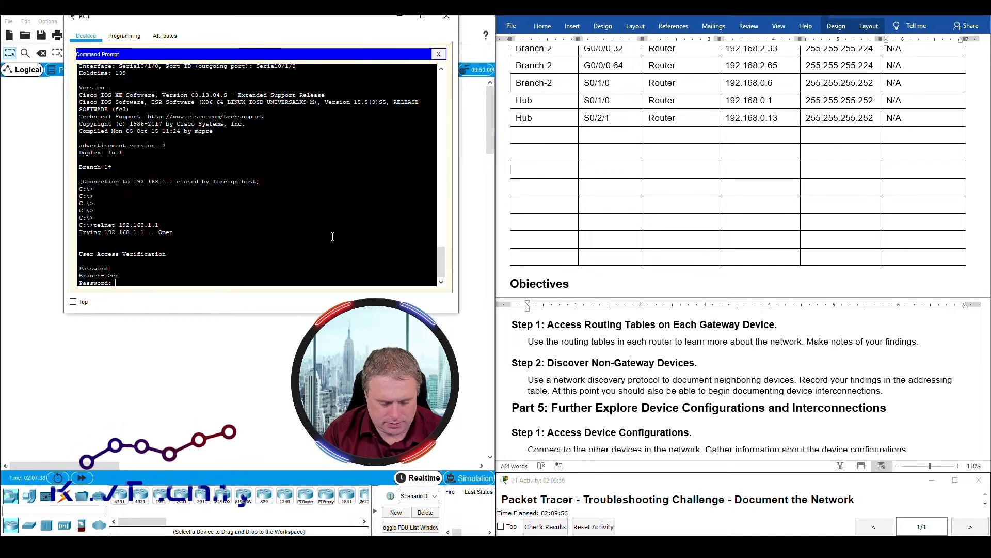
key("Return")
key("Return")
key("Return")
key("Return")
key("Return")
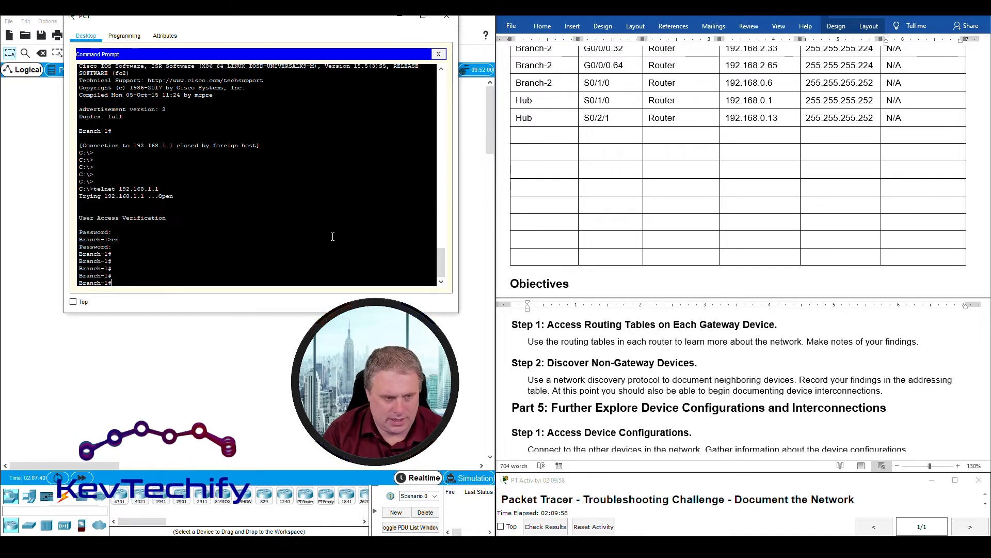
type("sho ")
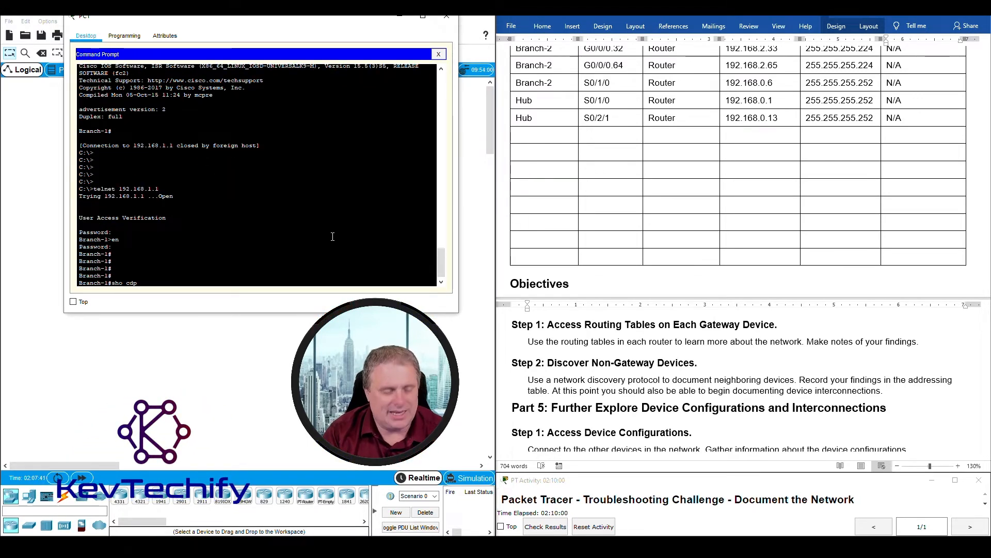
type("cdp")
key("Return")
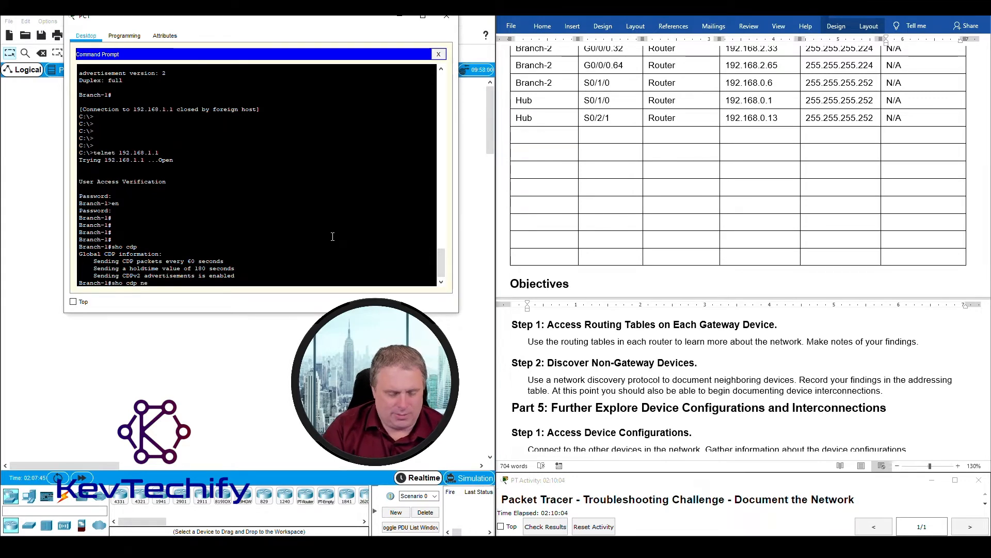
type("sho cdp ne")
key("Return")
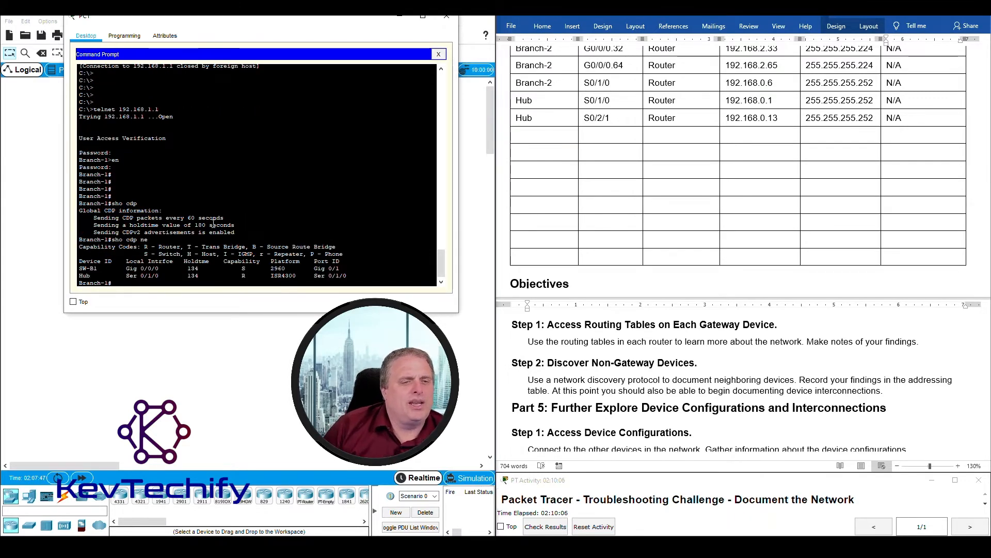
- Highlight the Hub and SW-B1 neighbour entries in Branch-1's output
left_click_drag(80, 276, 347, 275)
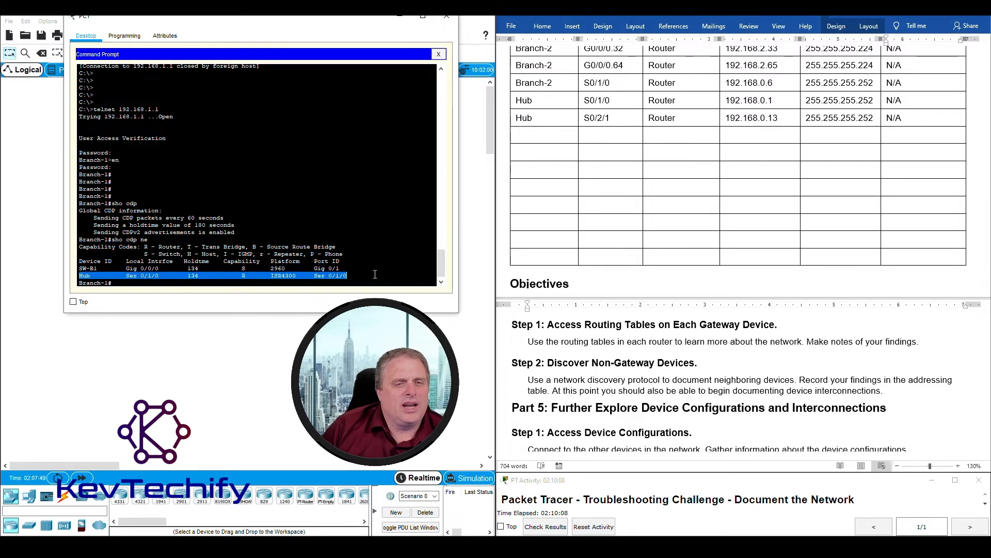
left_click_drag(80, 268, 365, 269)
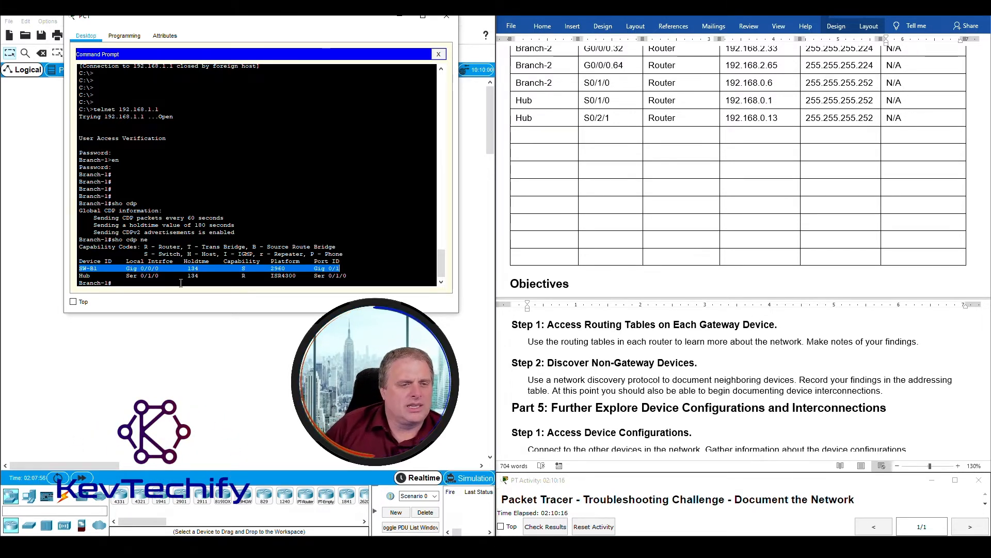
left_click(328, 268)
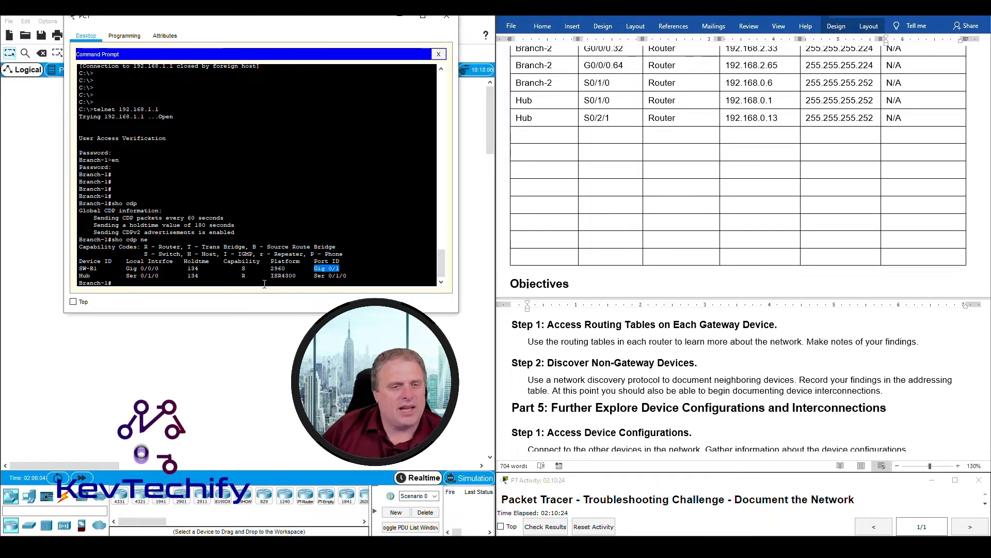
left_click(177, 282)
- Run 'sho cdp ne det' and highlight SW-B1's 2960 platform and IP 192.168.1.252
type("s")
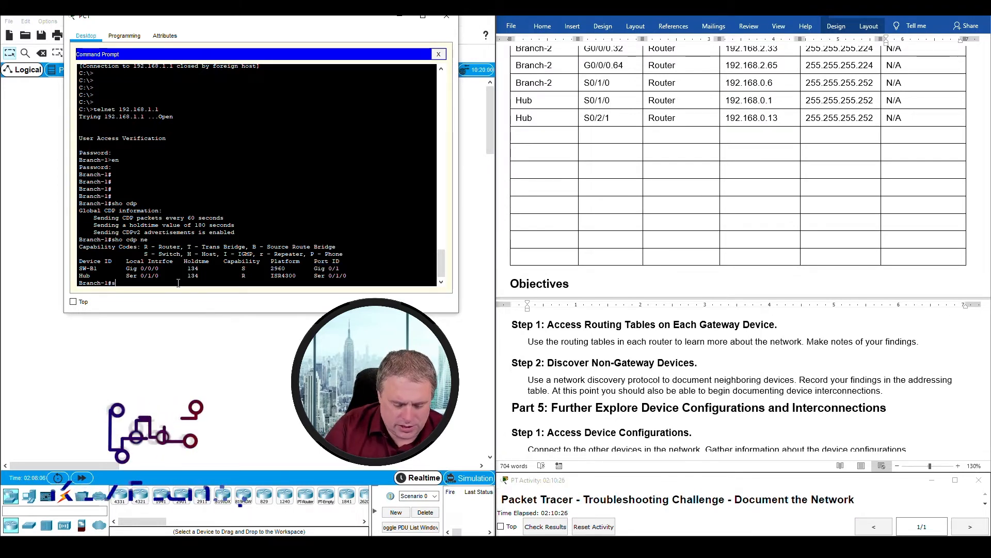
type("ho cdp ne det")
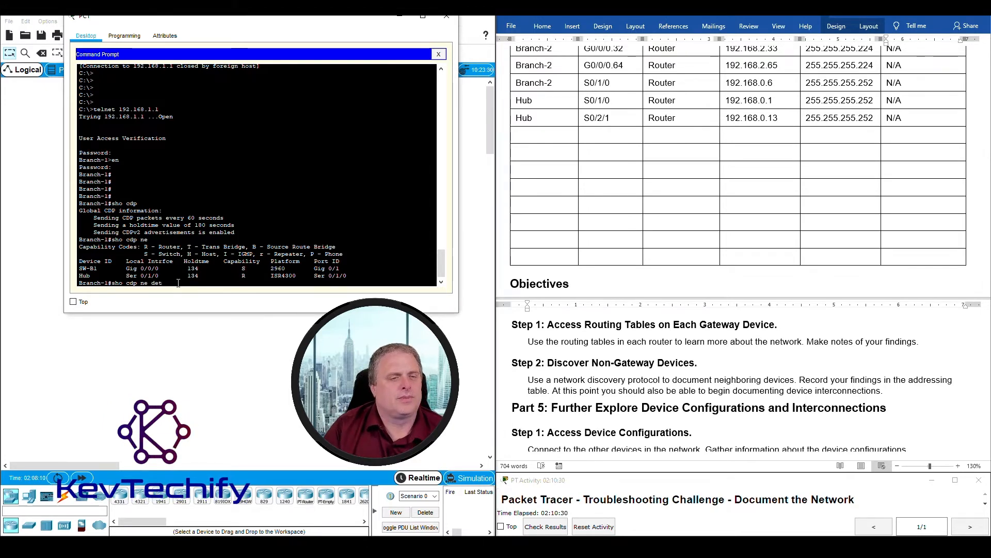
key("Return")
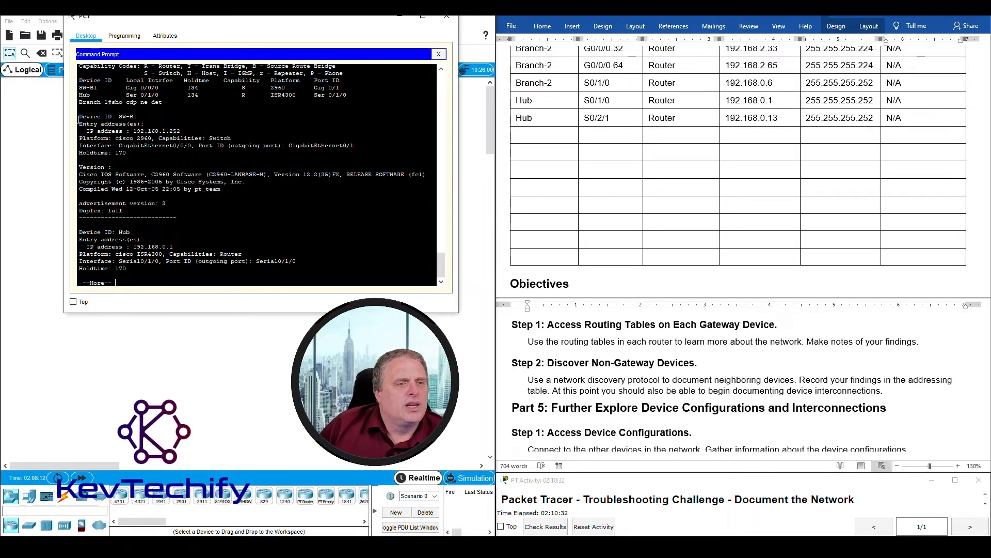
left_click_drag(79, 116, 176, 130)
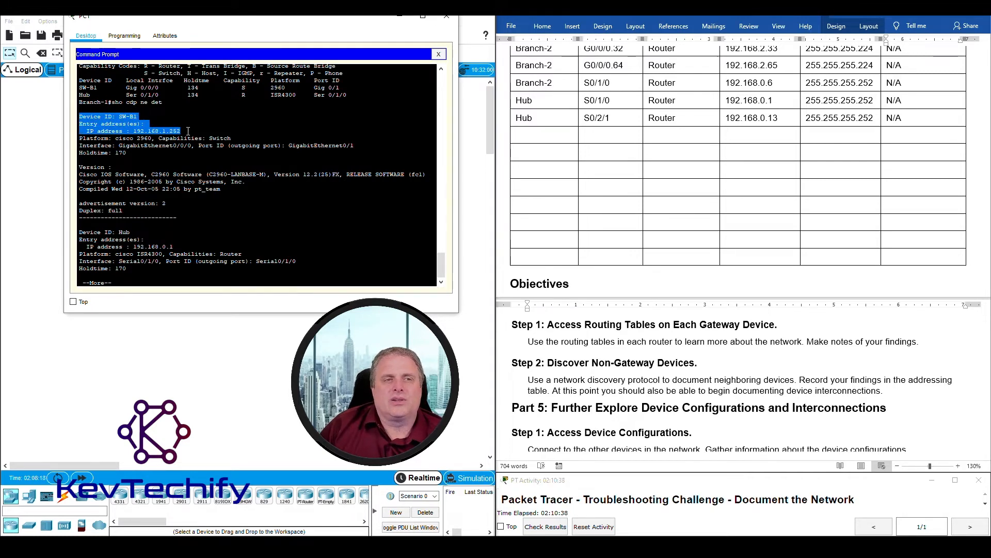
left_click_drag(270, 88, 286, 87)
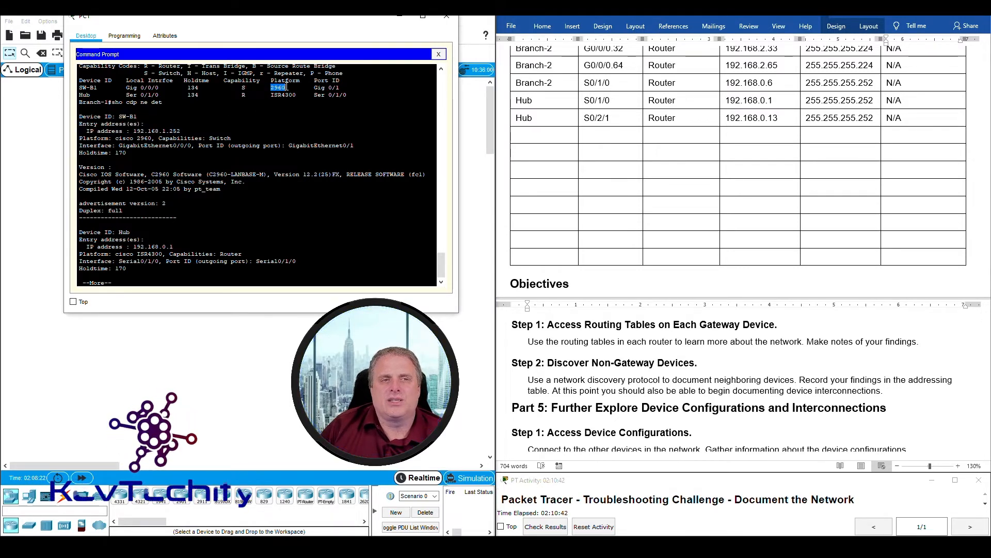
left_click_drag(133, 131, 184, 130)
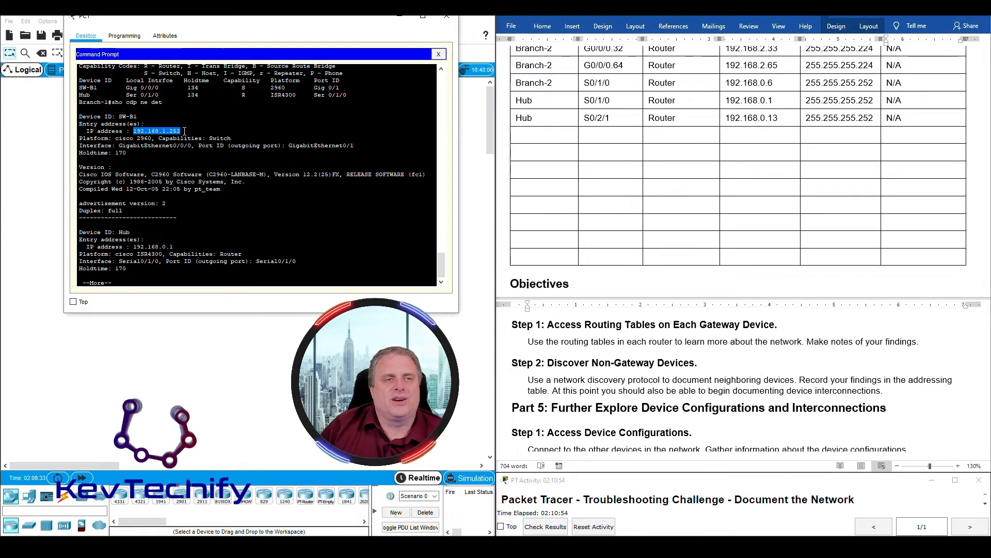
left_click(534, 137)
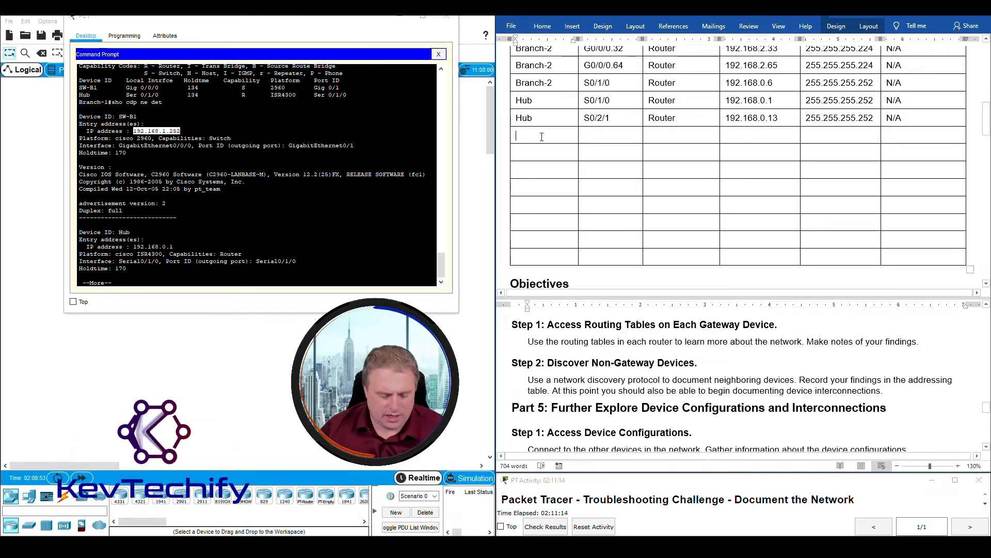
- Fill the new row with Hub, S0/2/0, Router, 192.168.0.9, 255.255.255.252 and N/A
type("Hub")
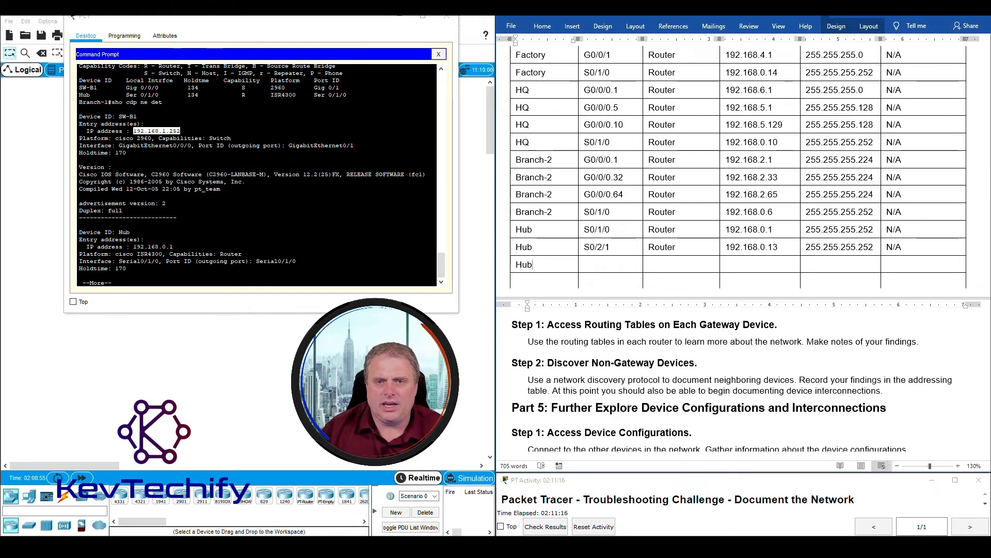
left_click(596, 264)
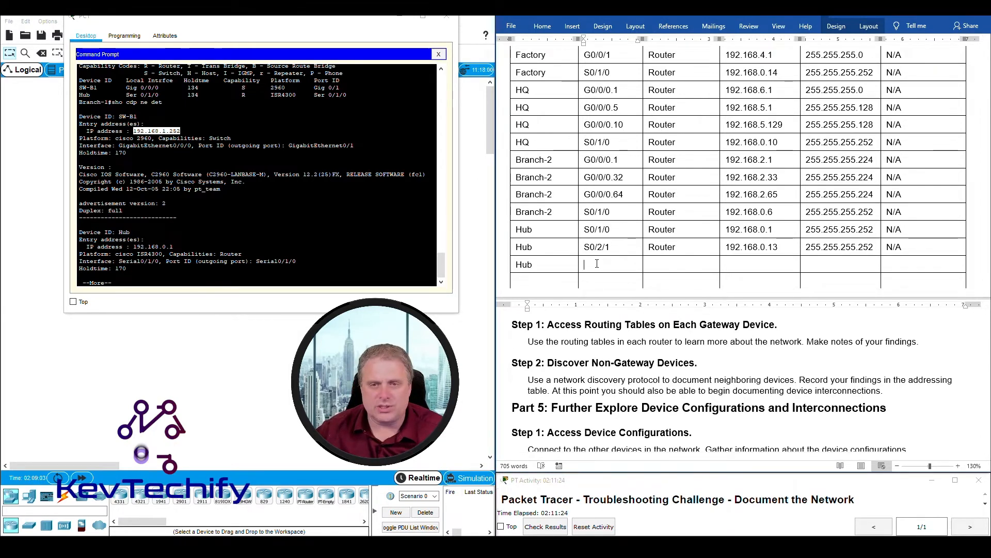
type("S0/2/0")
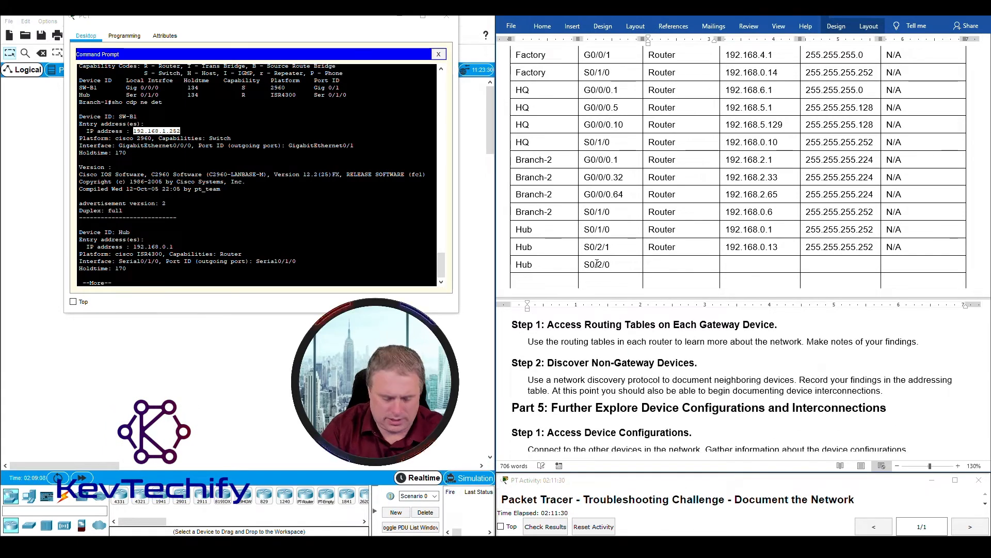
key("Tab")
type("Router")
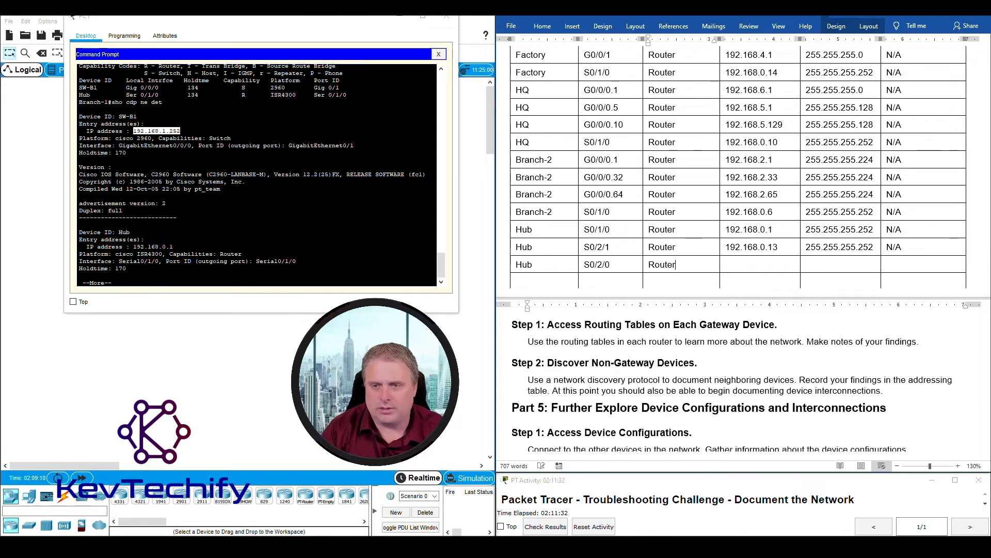
key("Tab")
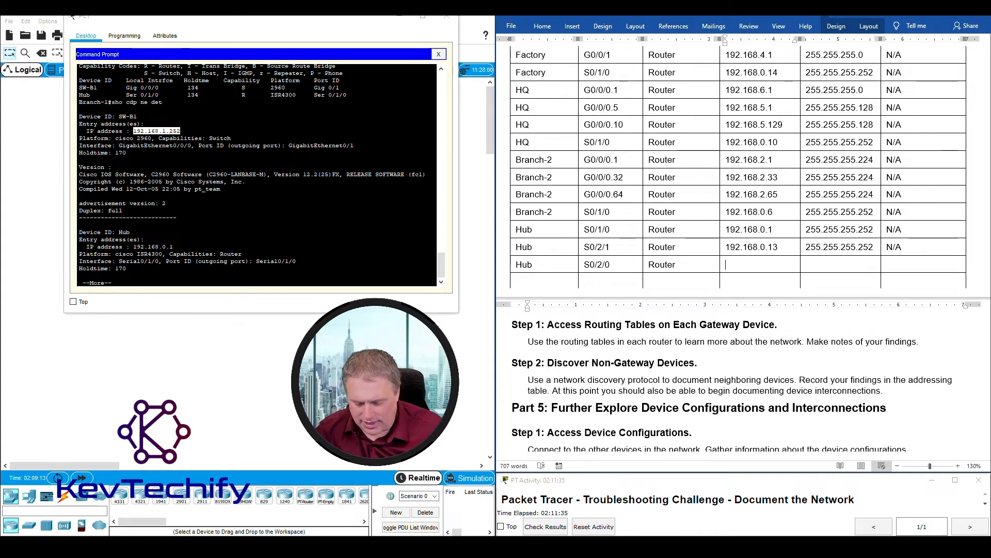
type("192")
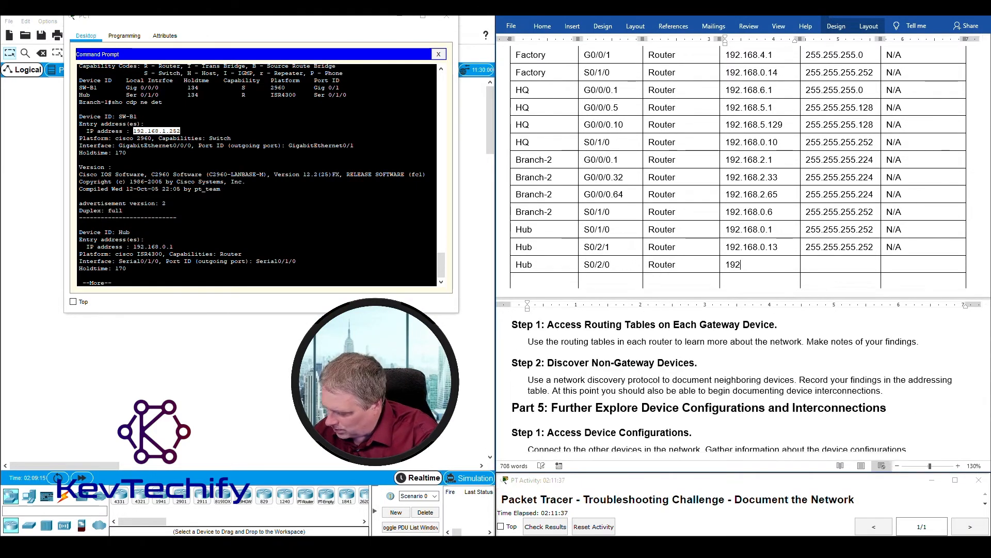
type(".1")
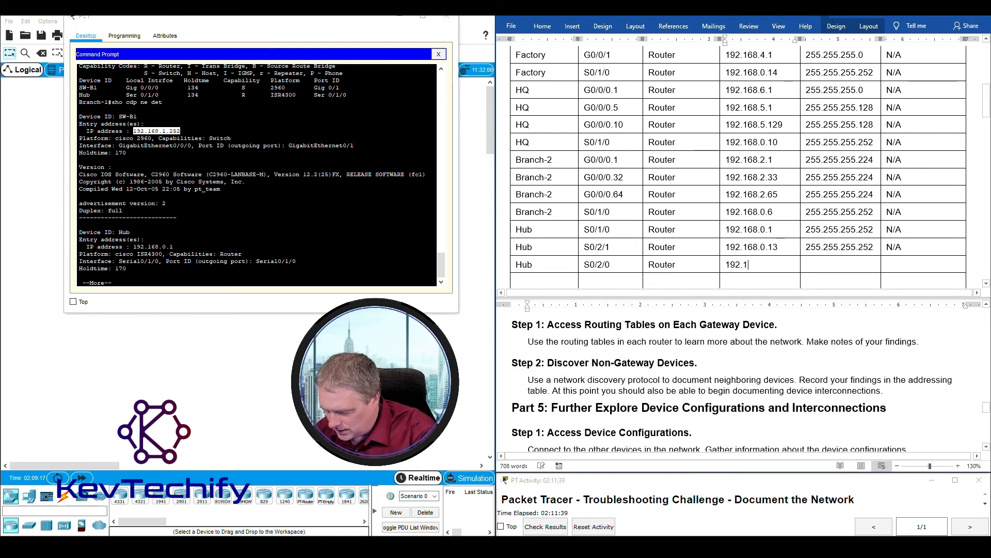
type("68")
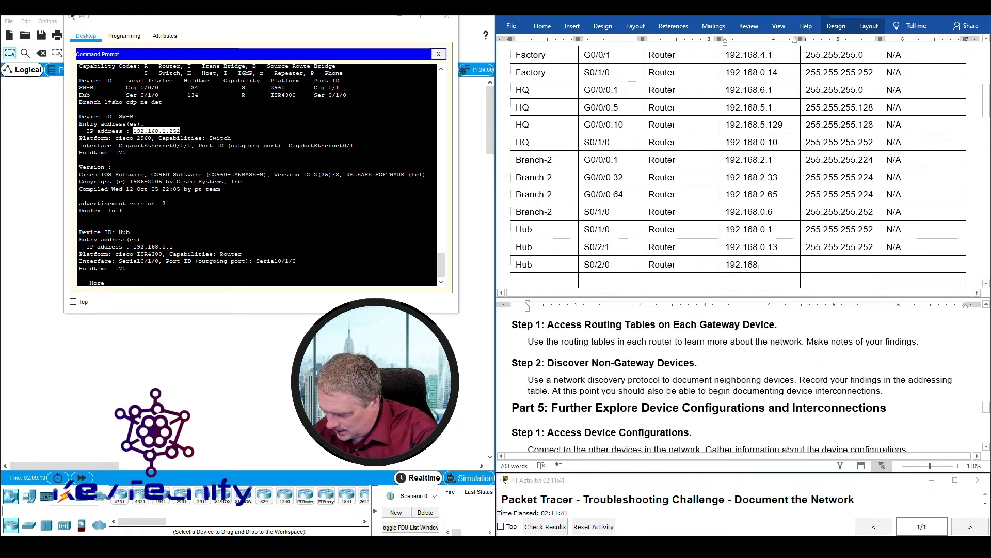
type(".09")
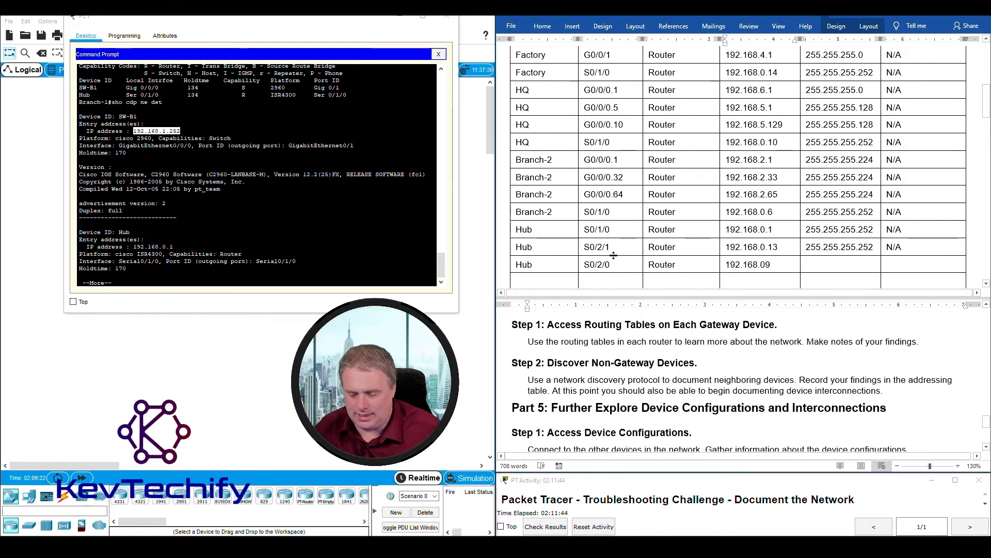
key("BackSpace")
type(".9 ")
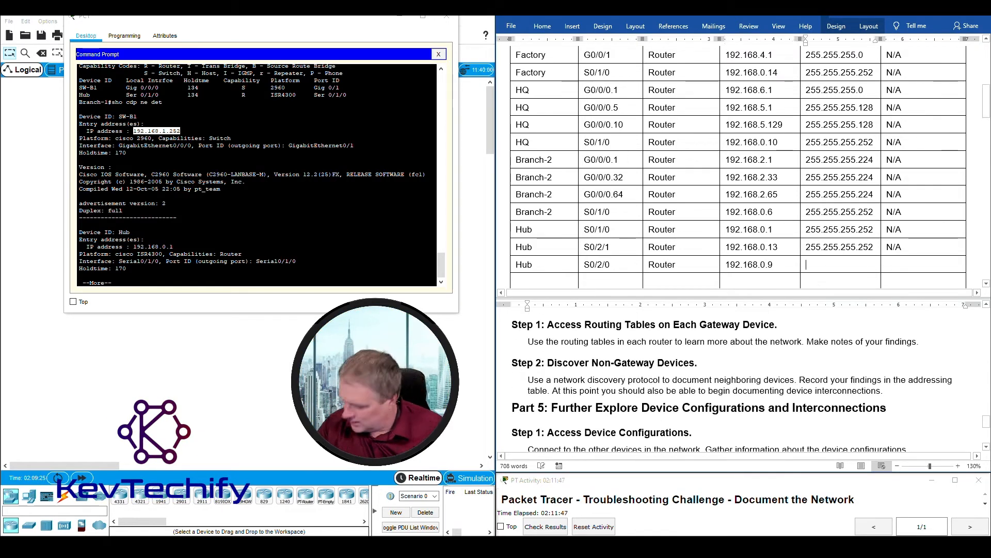
type("255")
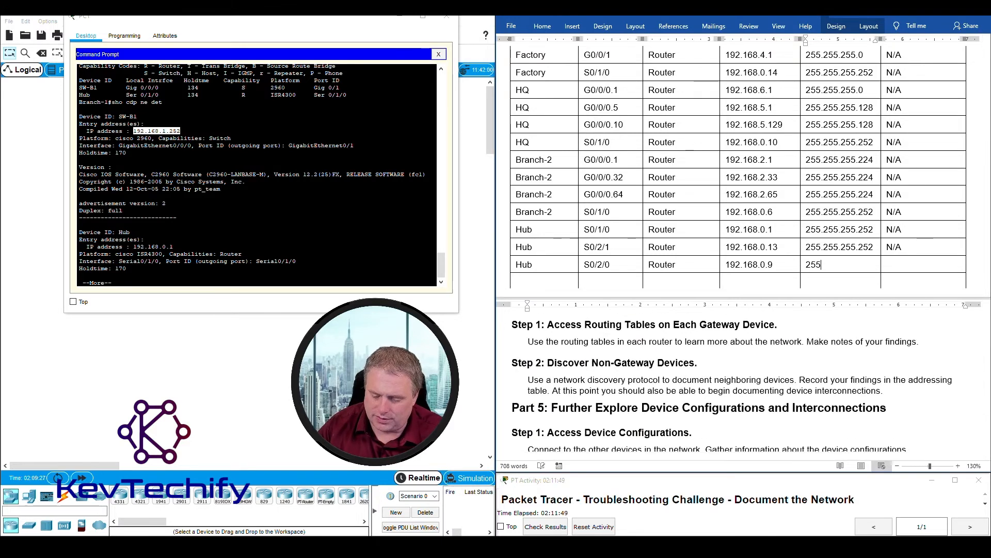
type(".255.255.252 ")
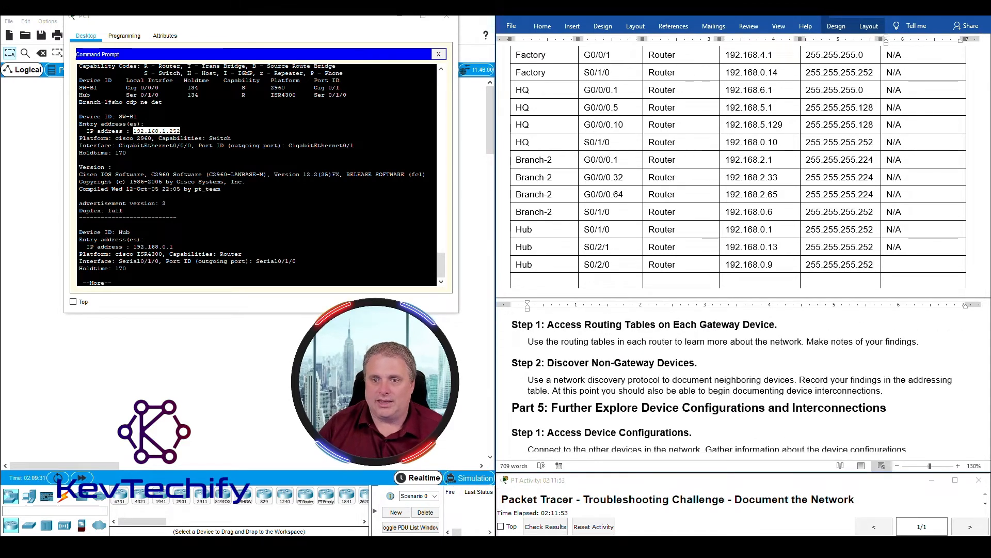
type("N/A")
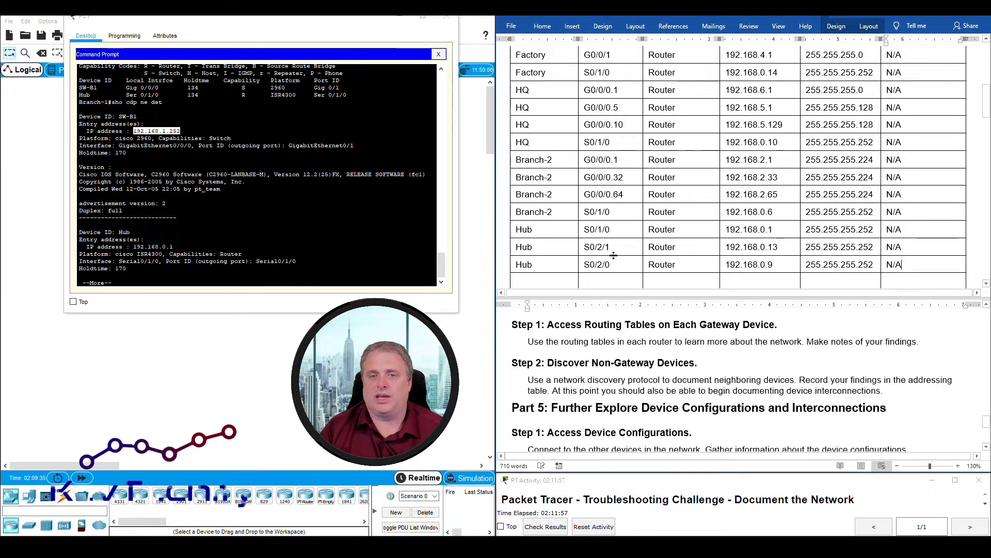
- Enter a Hub S0/1/1 row: Router, 192.168.0.5, 255.255.255.252, N/A
left_click(560, 282)
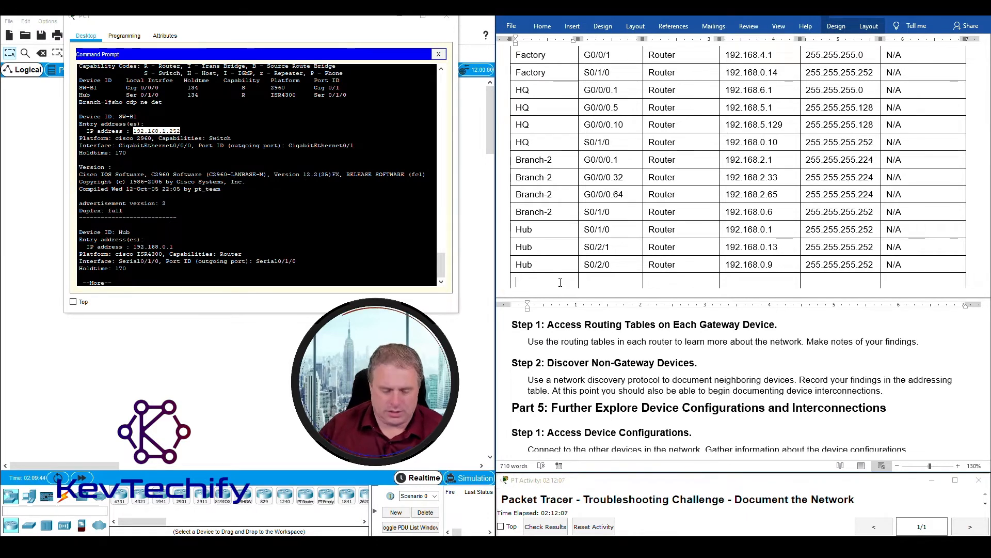
type("Hub ")
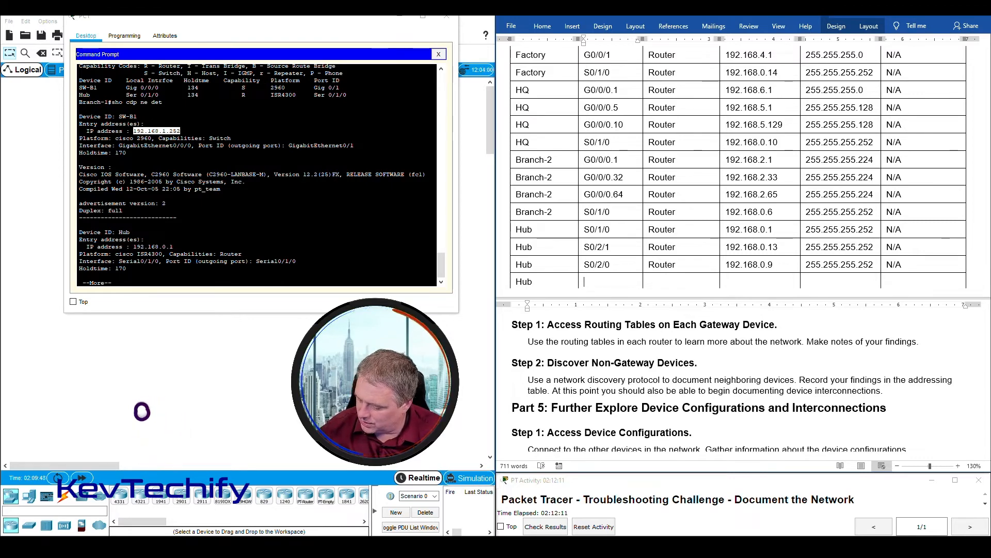
type("S0/1/1")
key("Tab")
type("Router")
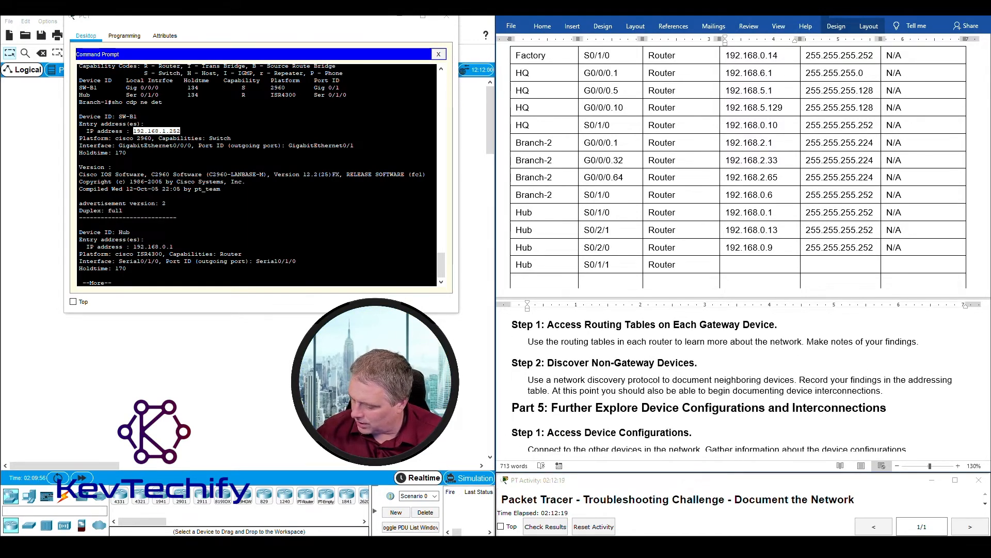
type("192.16")
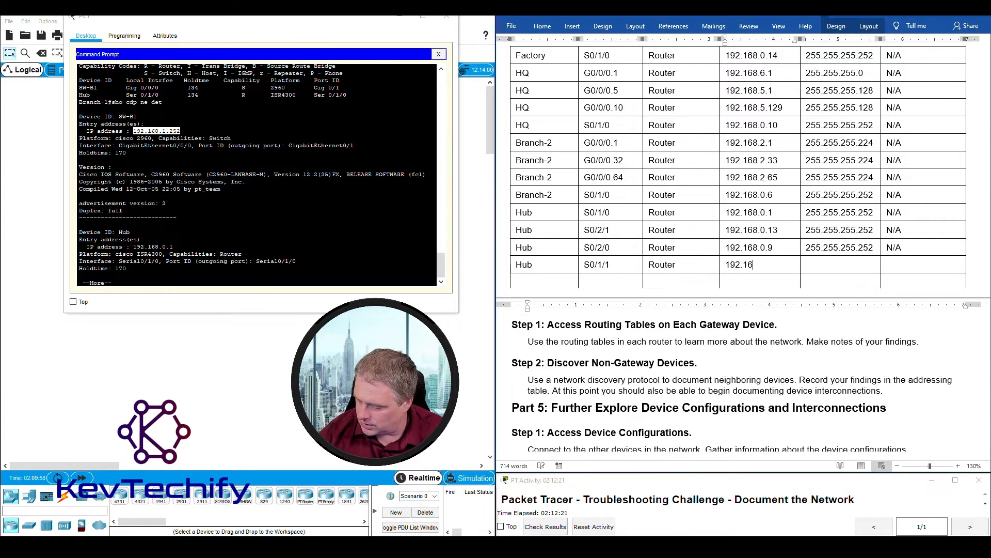
type("8.0.")
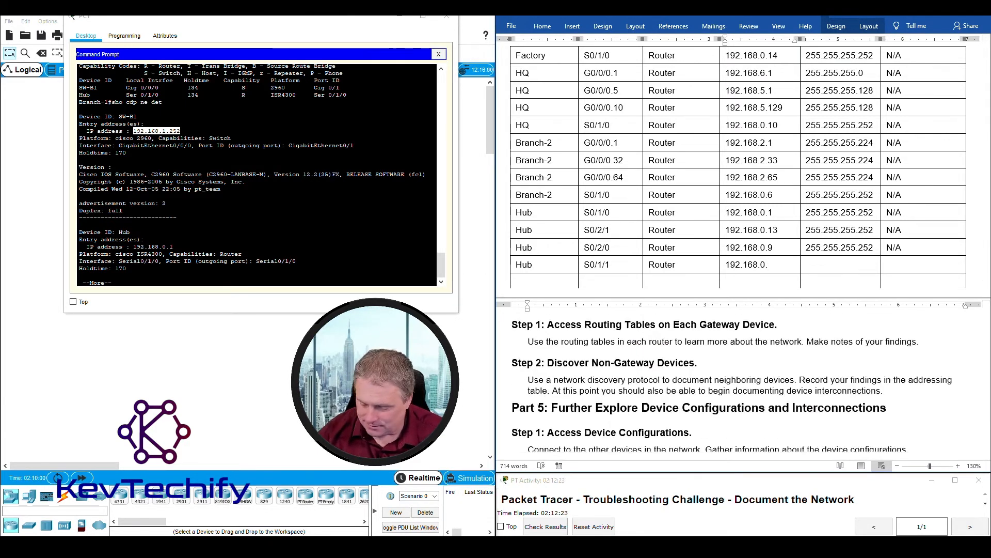
type("5")
key("Tab")
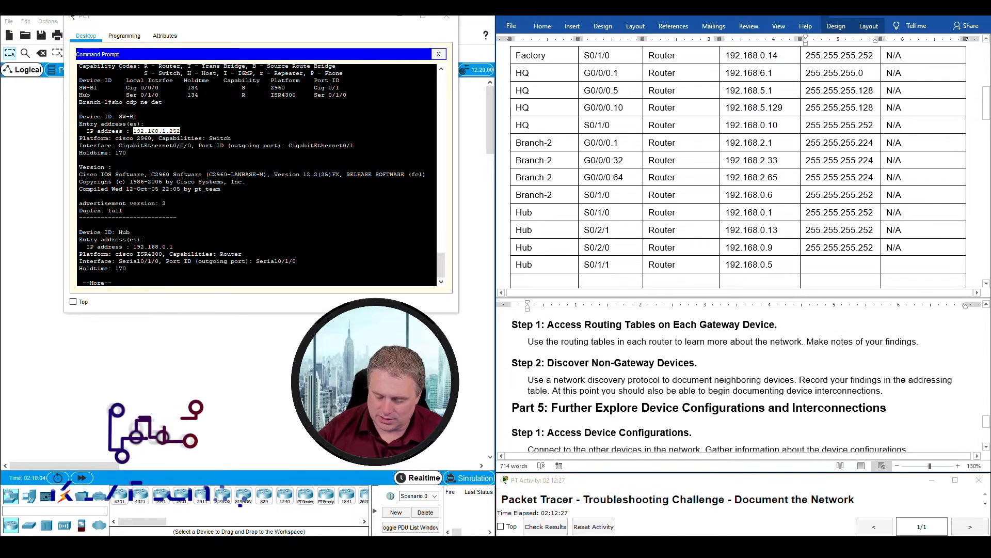
type("255.255.255.252")
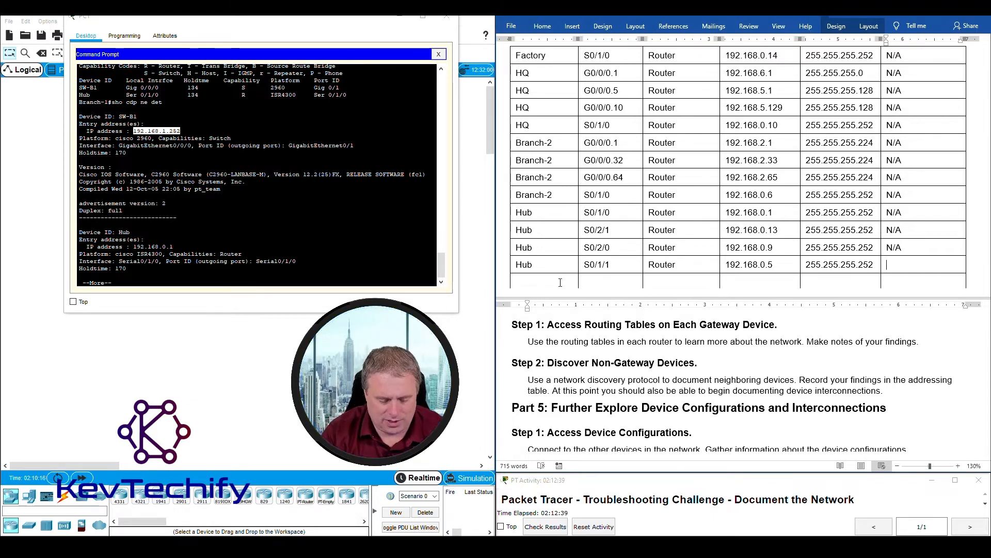
type("N/a")
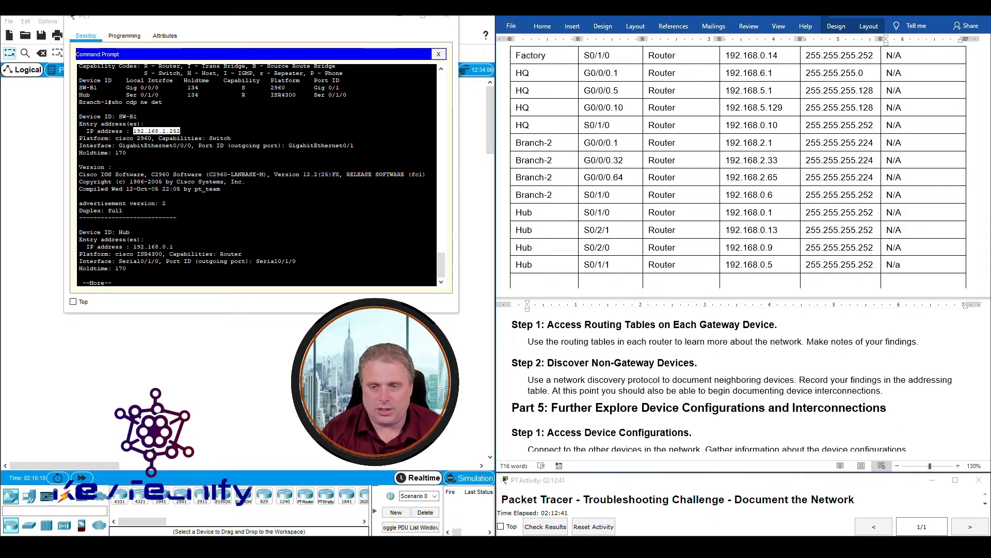
key("BackSpace")
type("A")
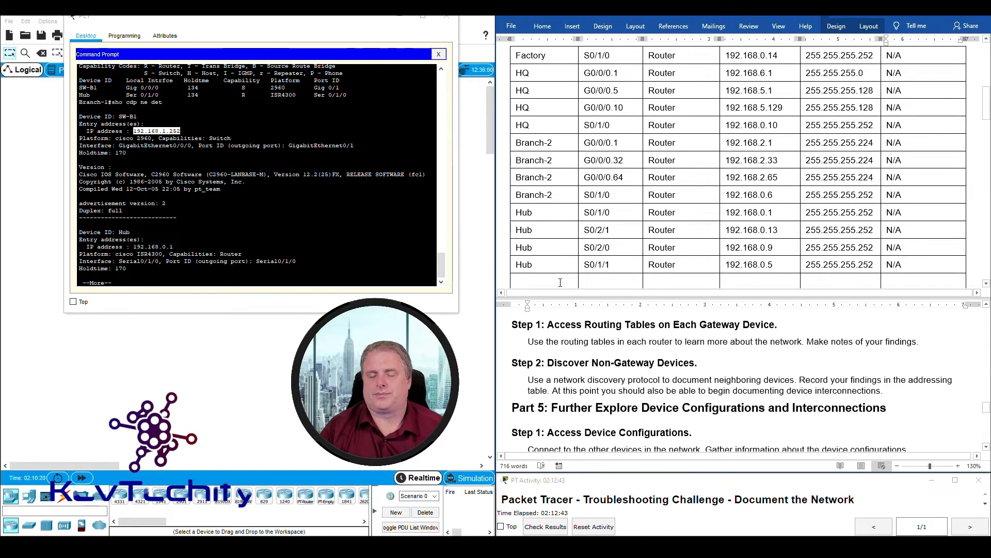
- Highlight SW-B1's CDP entry and enter SW-B1 with interface VLAN in the empty row
scroll(528, 199, "down", 2)
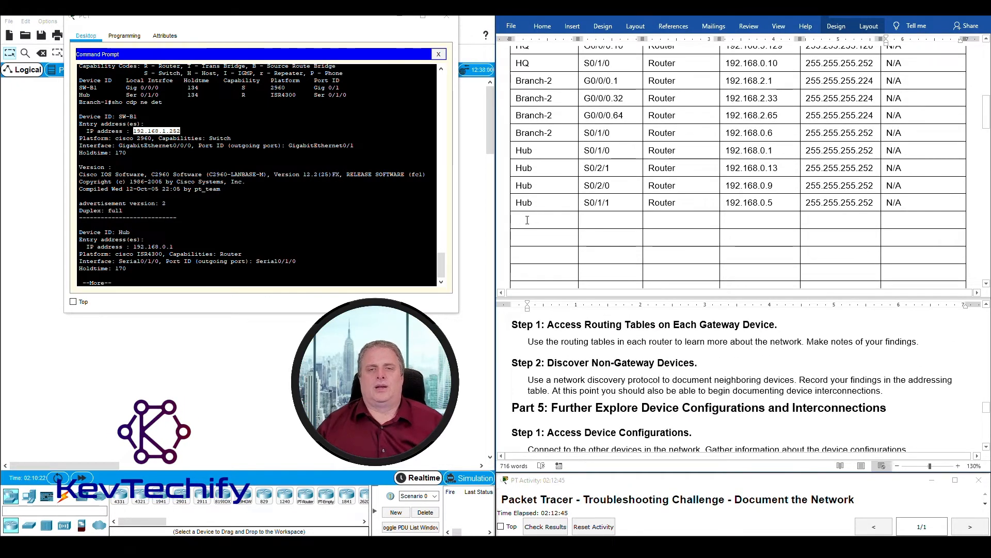
left_click(140, 123)
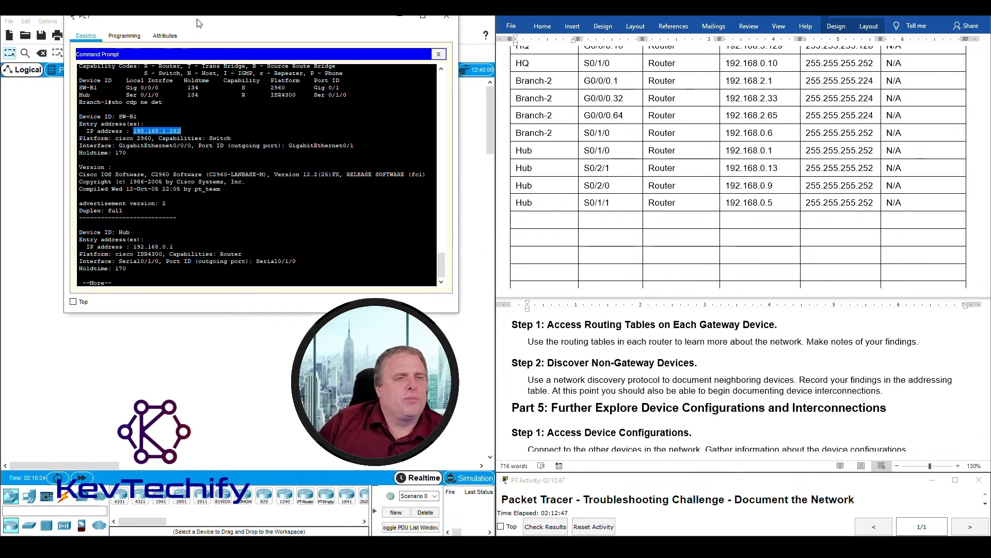
left_click(118, 116)
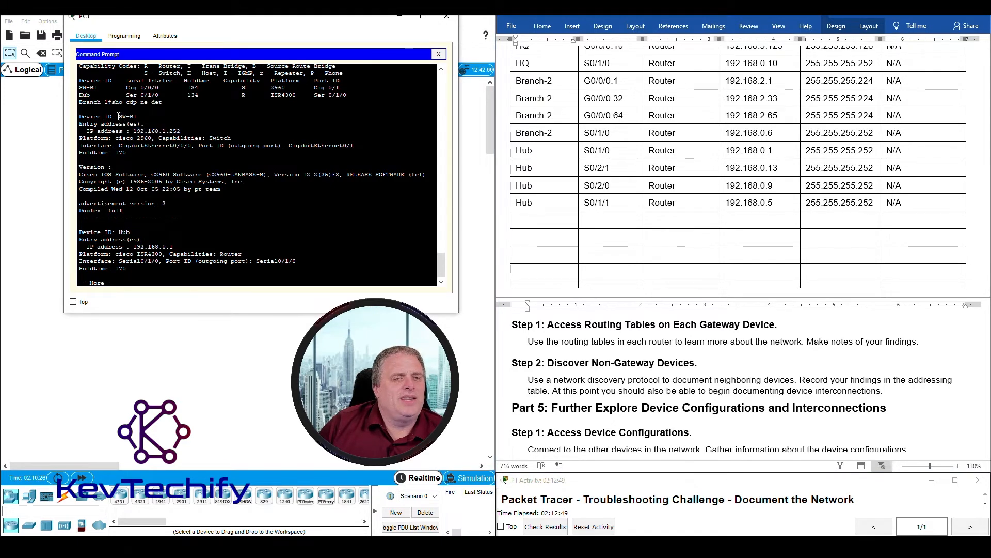
left_click_drag(153, 119, 193, 130)
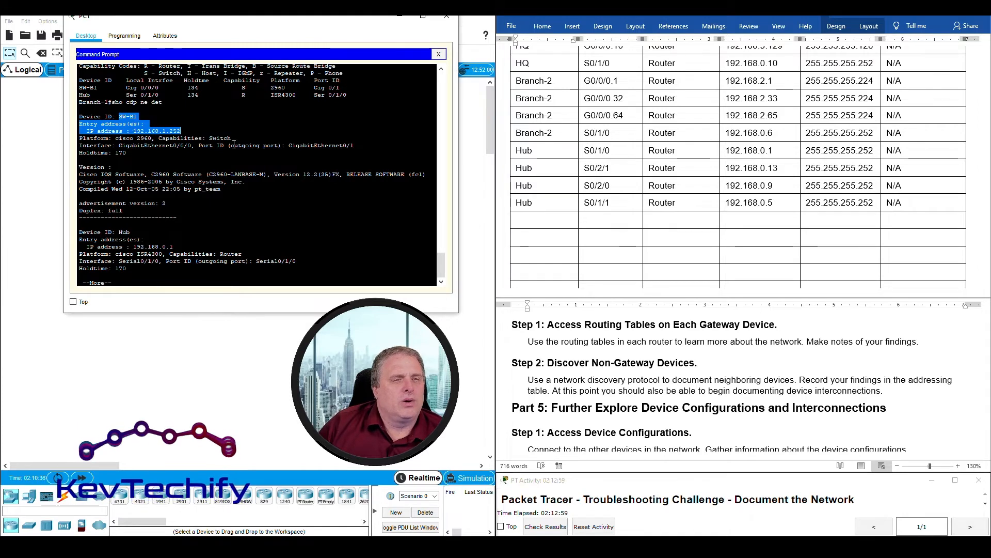
left_click(542, 222)
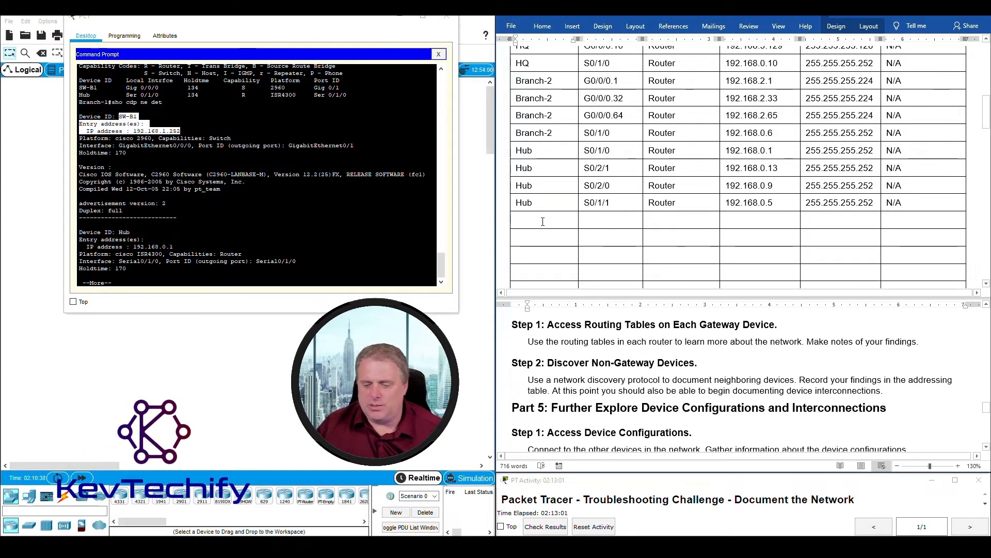
type("SW--")
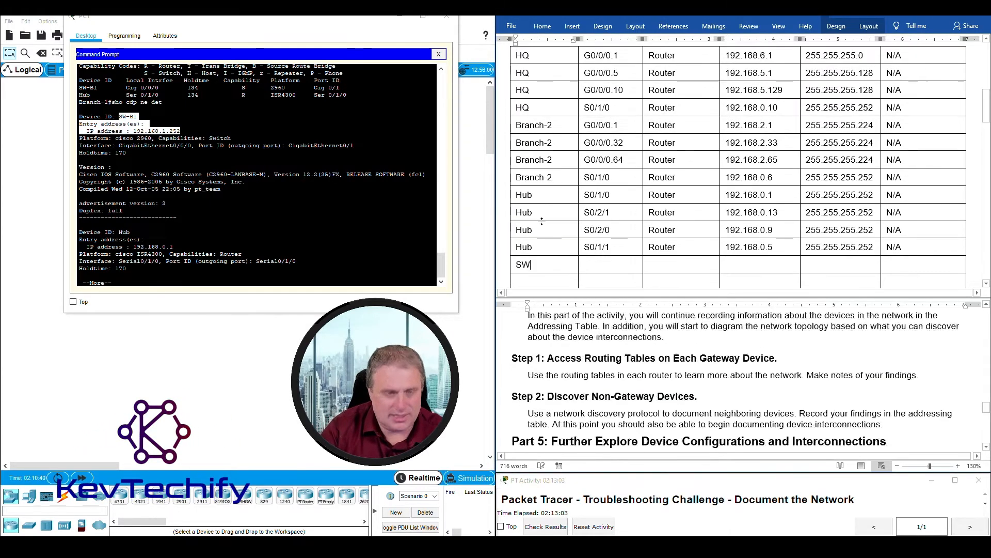
key("BackSpace")
type("B1")
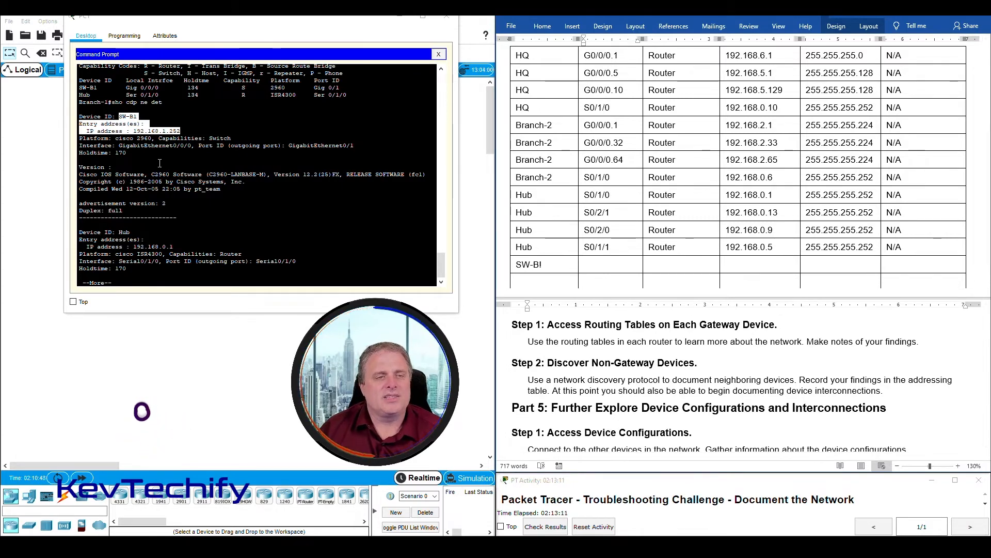
left_click(617, 262)
type("VLAN")
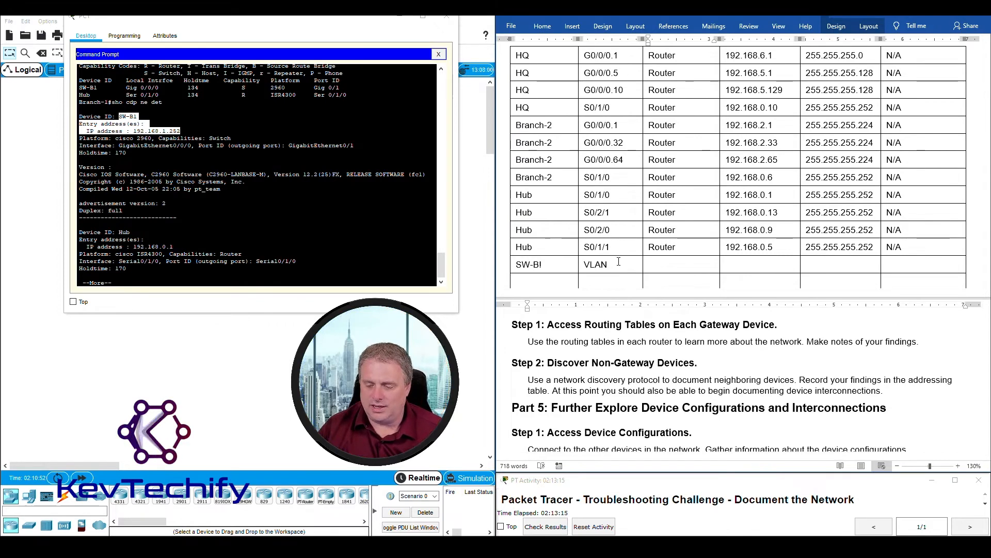
- Check SW-B1's Switch capability and enter device type Switch with IP 192.168.1.252
left_click(122, 117)
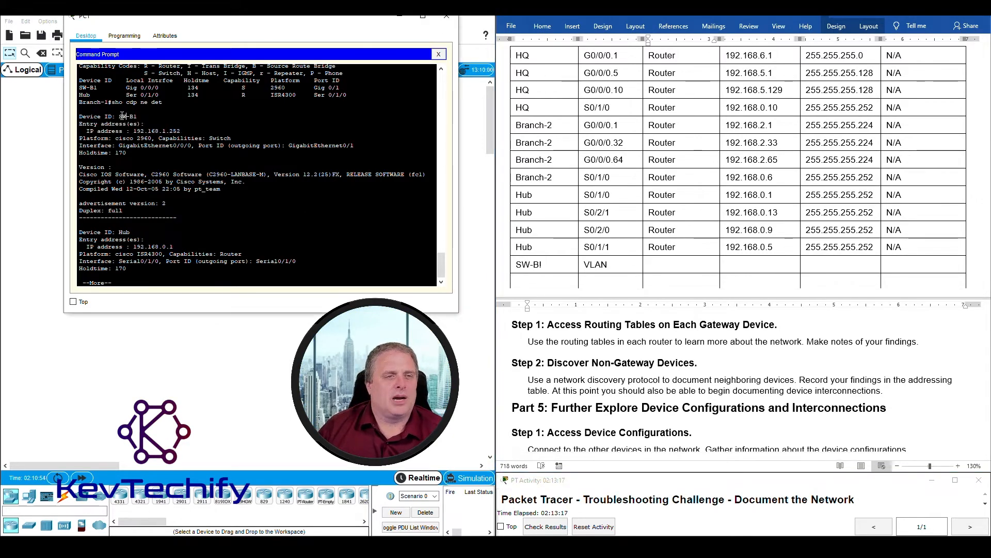
left_click_drag(160, 139, 239, 137)
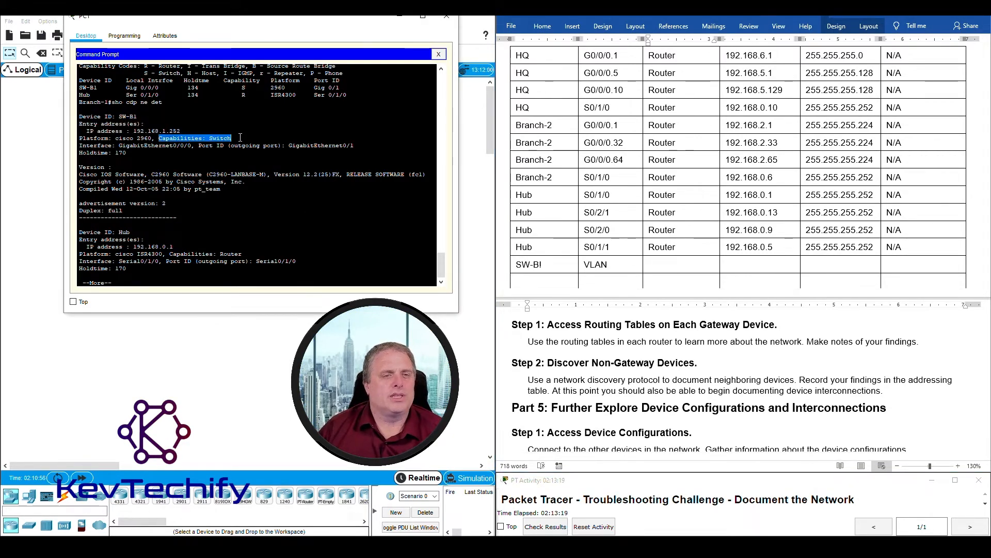
left_click(674, 266)
type("S")
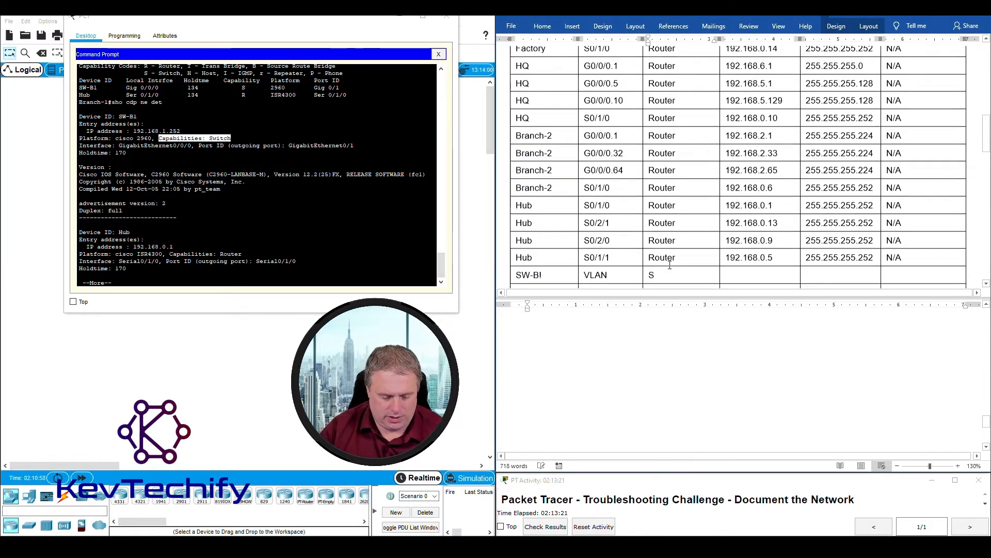
type("witch")
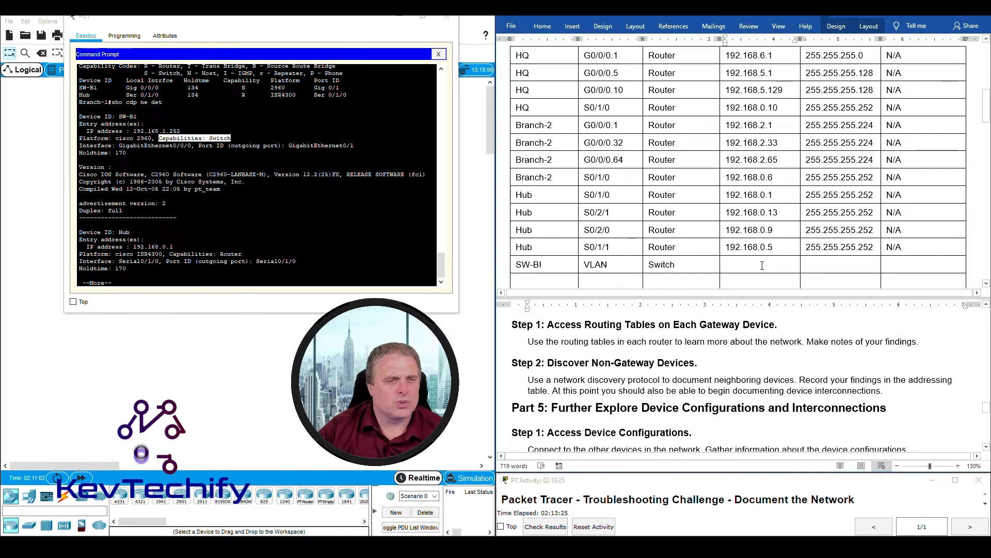
type("192.168")
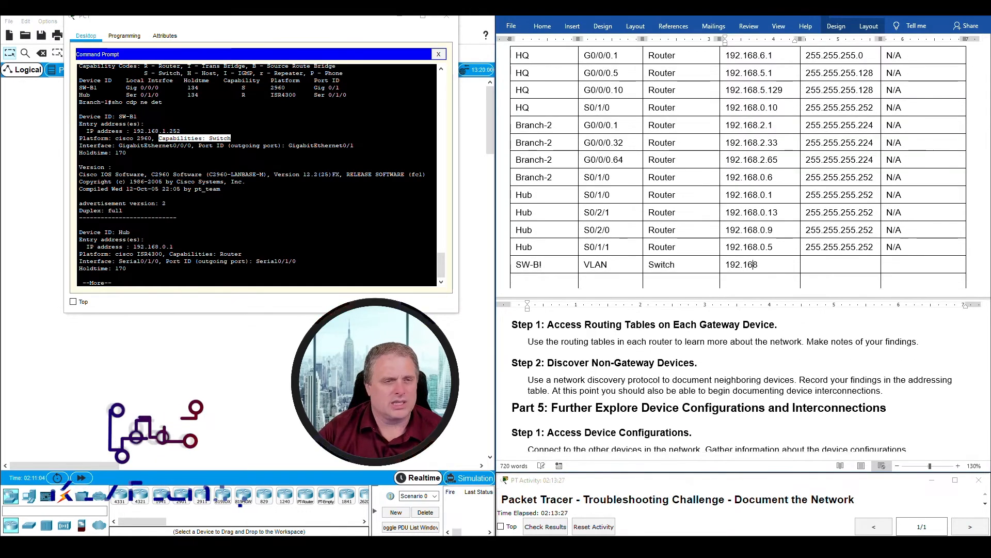
type(".1.252")
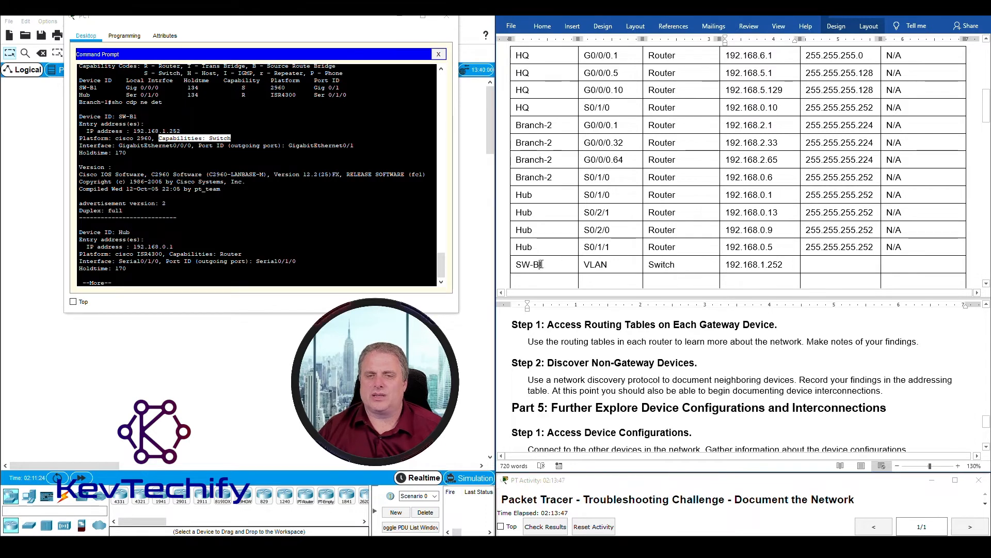
- Correct the name to SW-B1 and, matching Branch-1's G0/0/0 mask, enter 255.255.255.0
type("1")
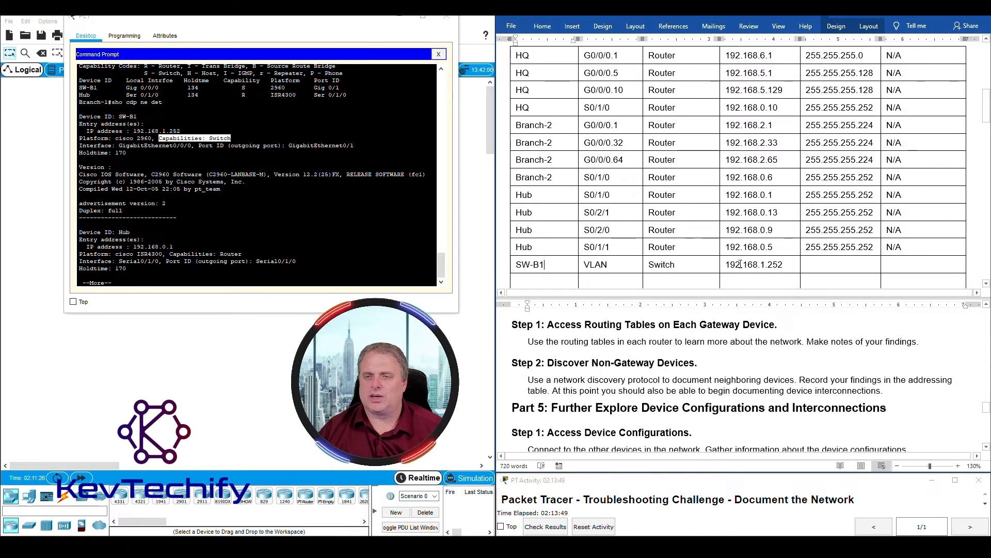
scroll(780, 265, "up", 5)
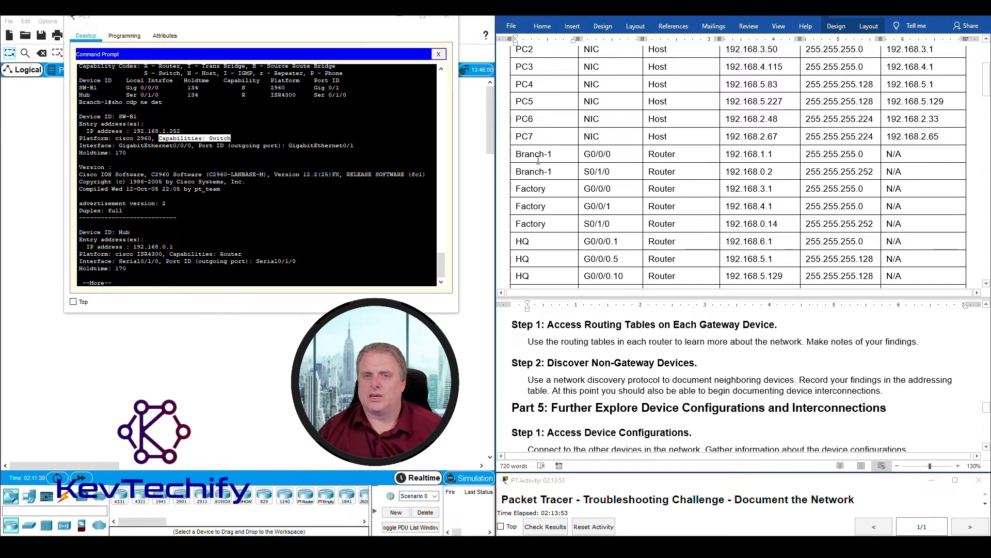
left_click_drag(516, 154, 671, 154)
left_click_drag(781, 153, 868, 154)
left_click_drag(725, 154, 769, 153)
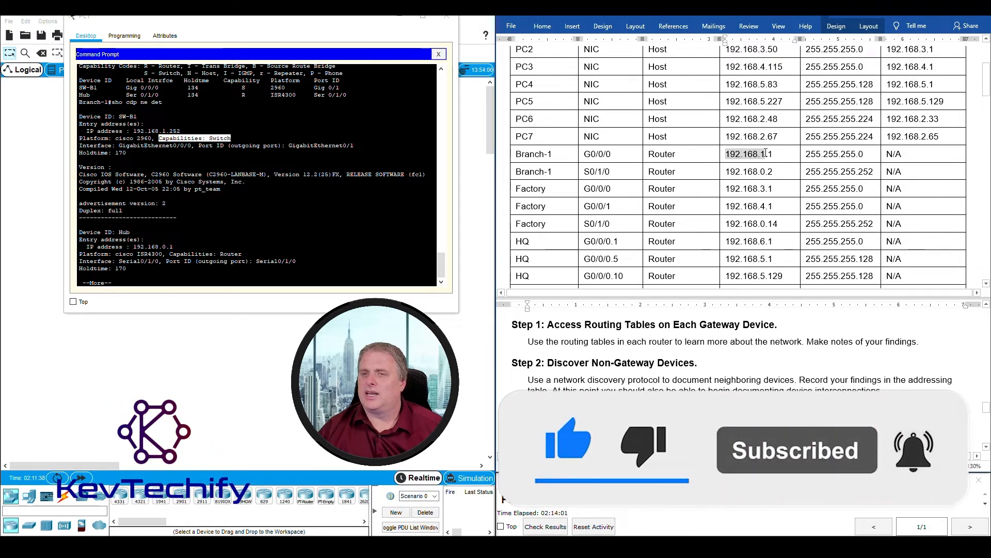
scroll(791, 178, "down", 5)
scroll(791, 178, "down", 1)
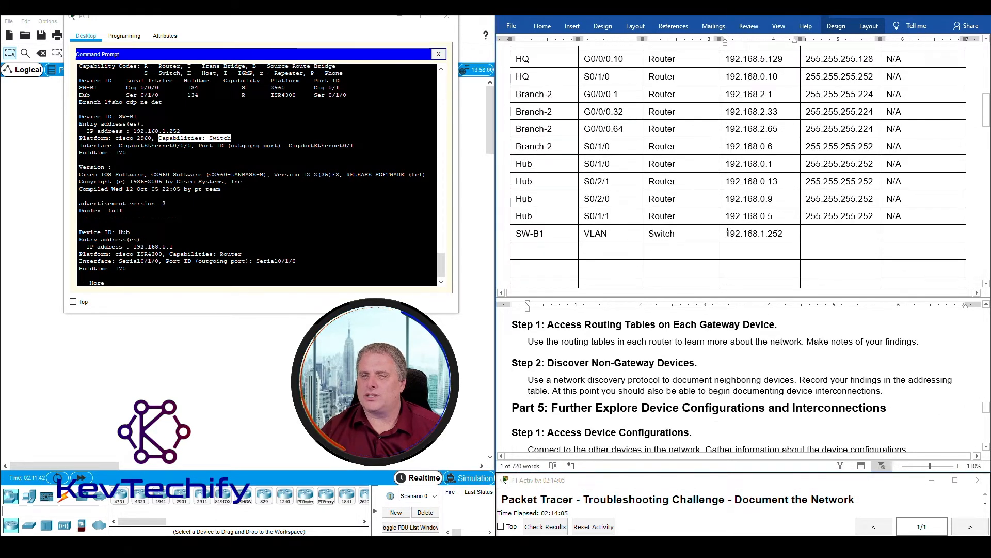
left_click_drag(727, 232, 765, 233)
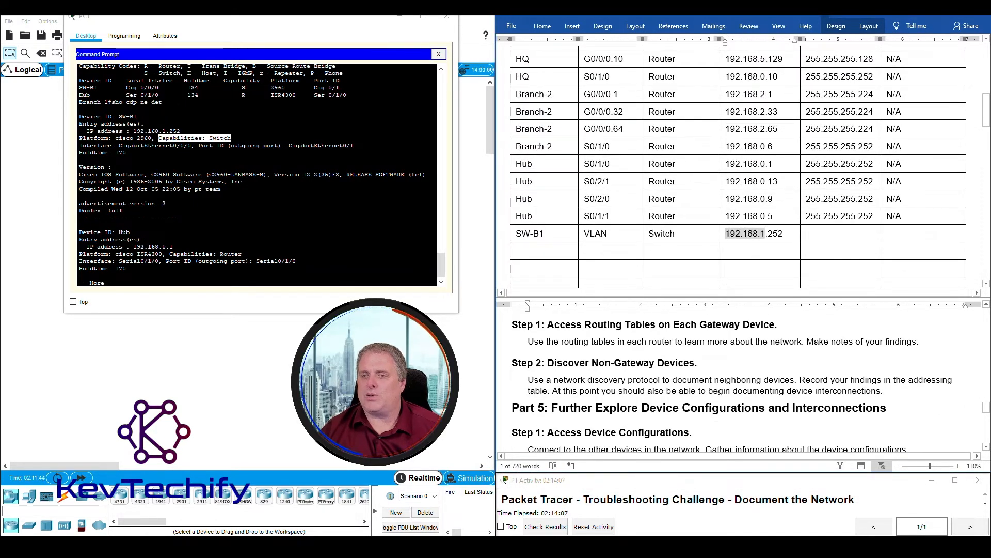
left_click(820, 234)
type("255.255.255")
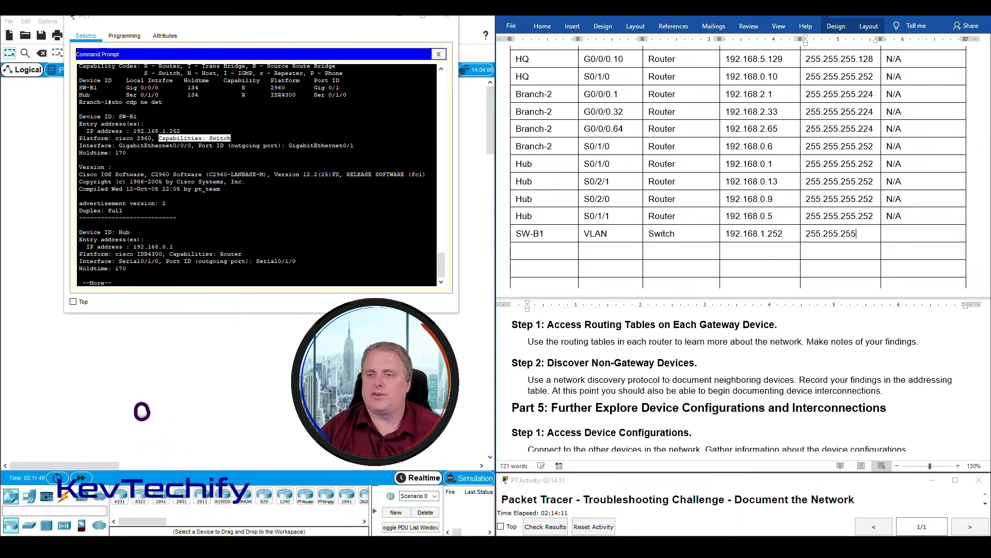
type(".0")
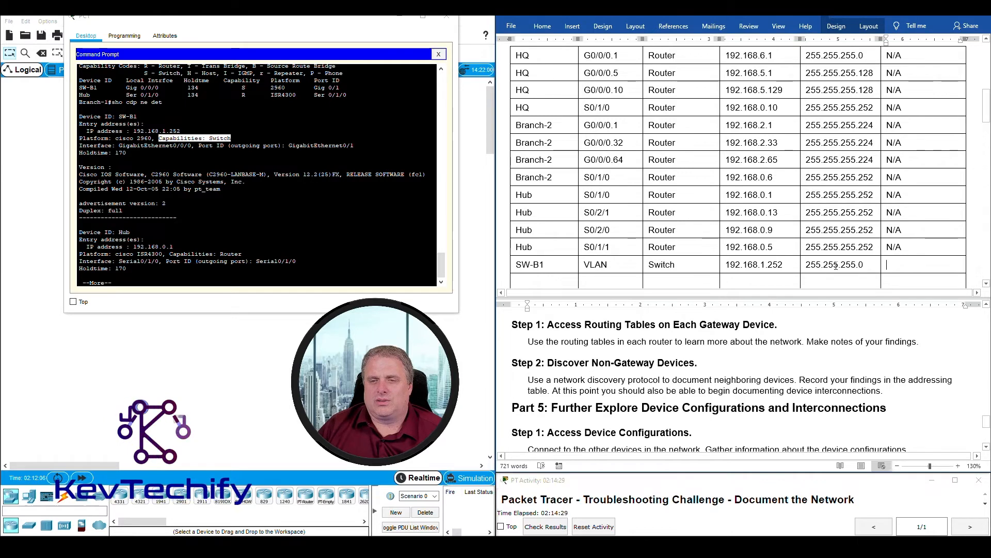
- Move to SW-B1's Default Gateway cell and switch back to the Packet Tracer terminal
left_click(929, 261)
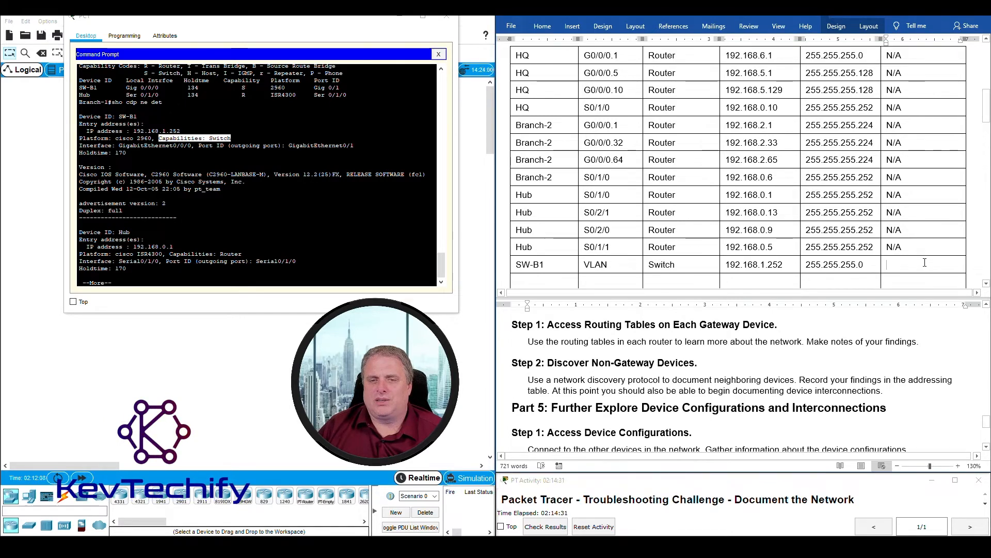
scroll(925, 263, "down", 1)
left_click(286, 267)
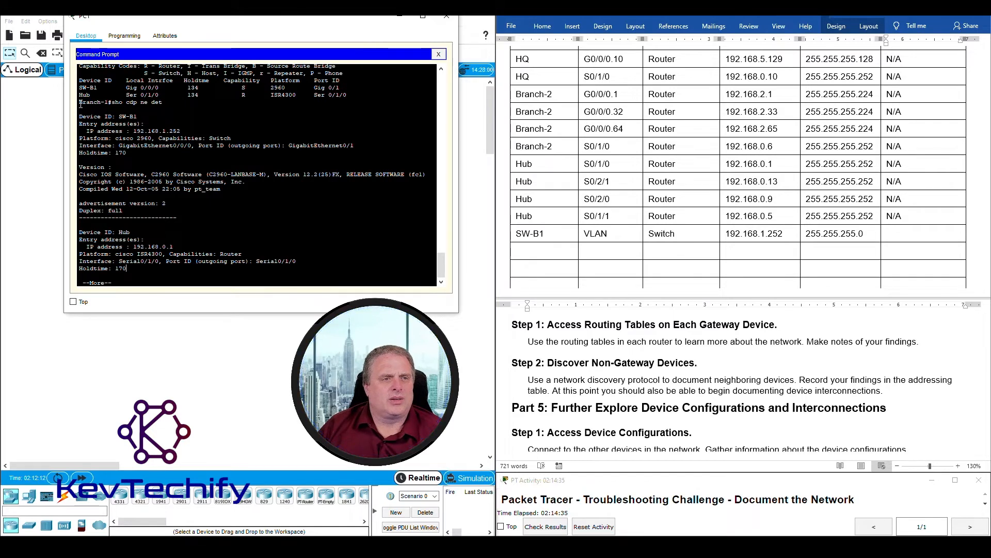
- Highlight the Branch-1 prompt name, then page through the rest of the CDP output
left_click_drag(80, 102, 108, 101)
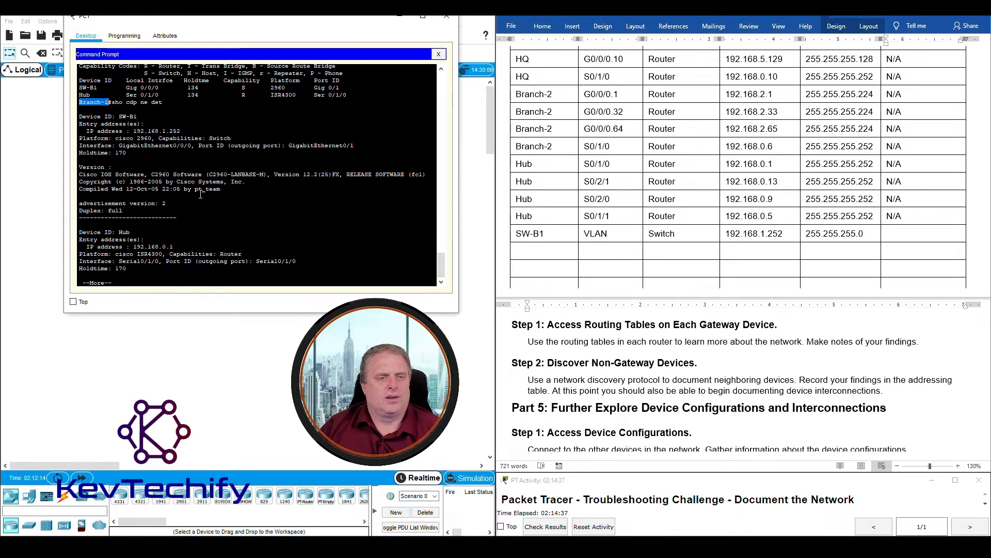
left_click(304, 261)
key("space")
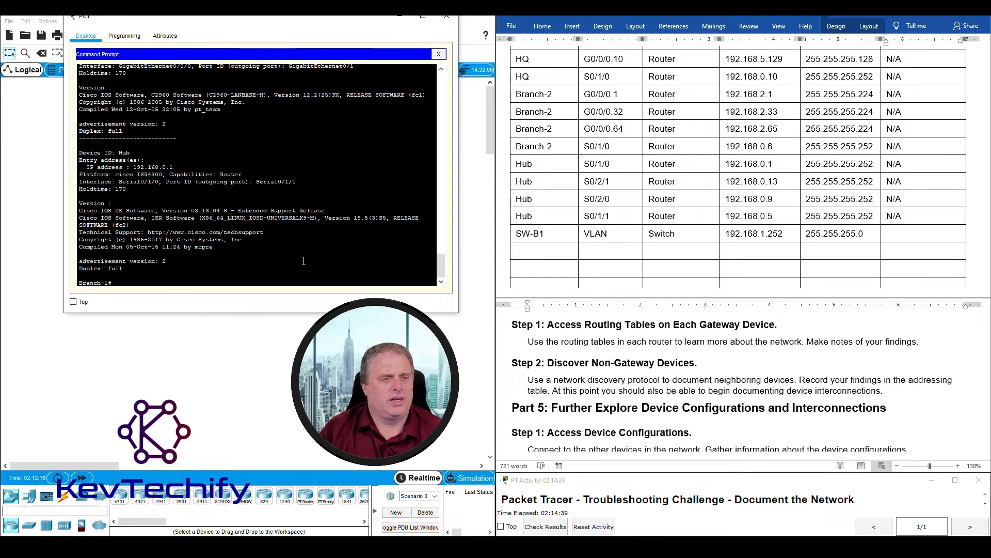
key("Return")
- Telnet from Branch-1 to switch SW-B1 at 192.168.1.252 and enter privileged mode
type("telnet 192.168.1.252")
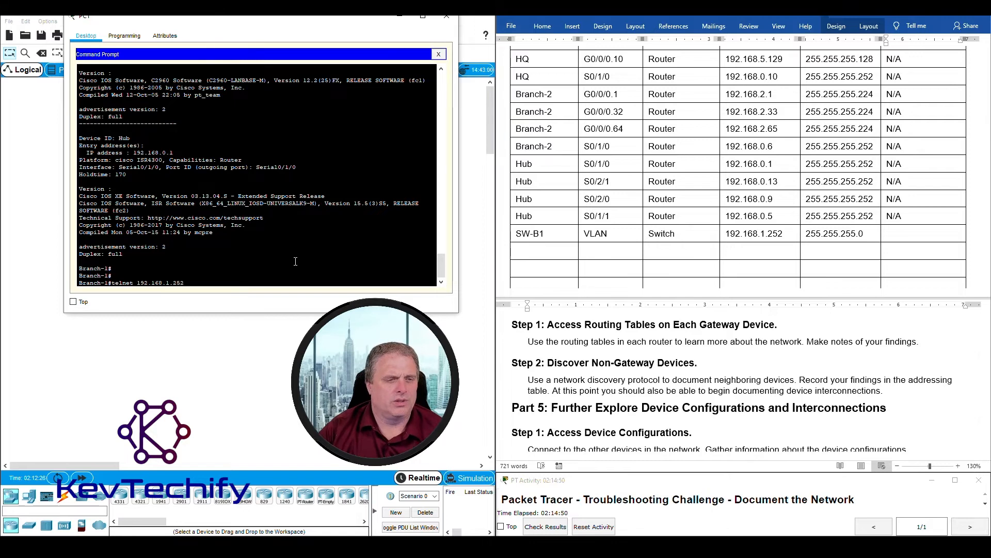
key("Return")
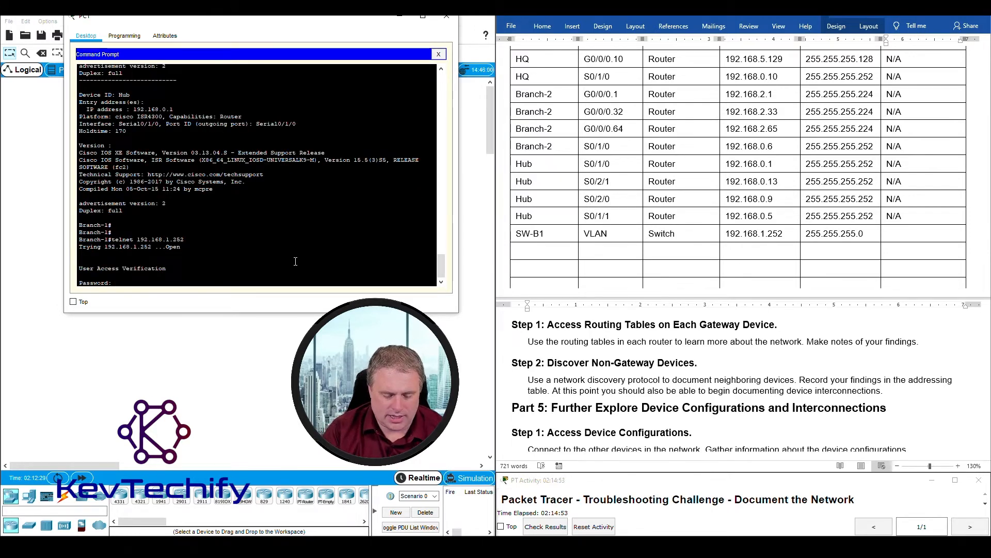
key("Return")
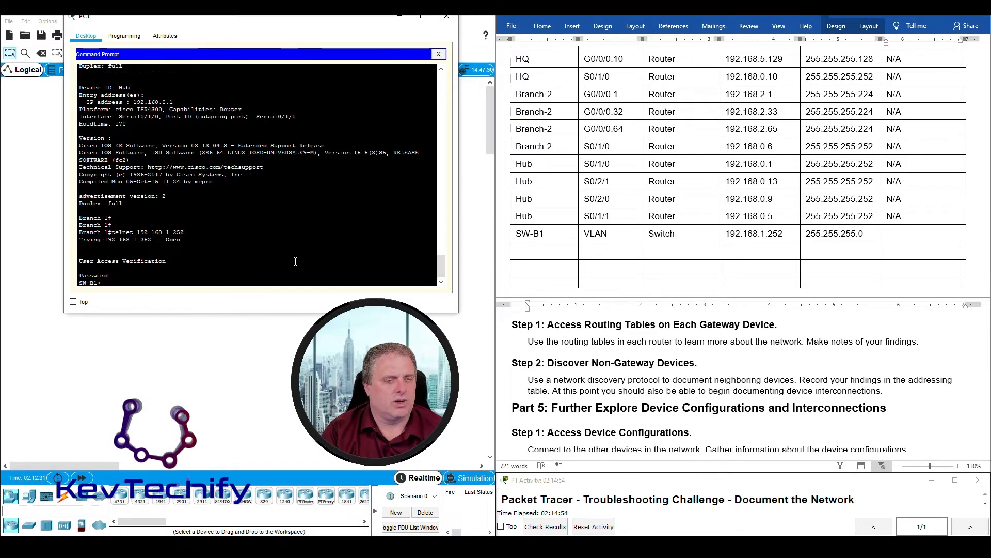
type("en")
key("Return")
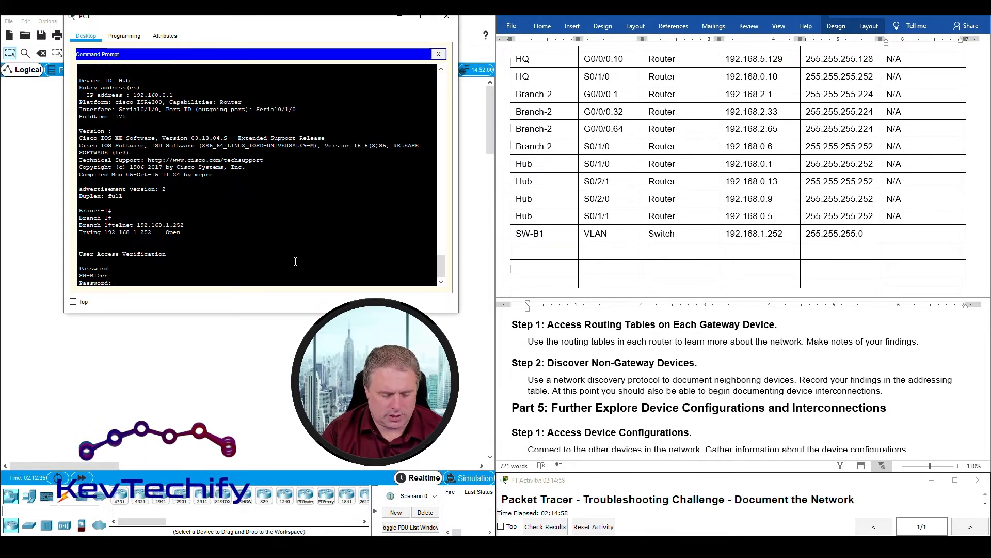
key("Return")
key("Return")
key("Return")
key("Return")
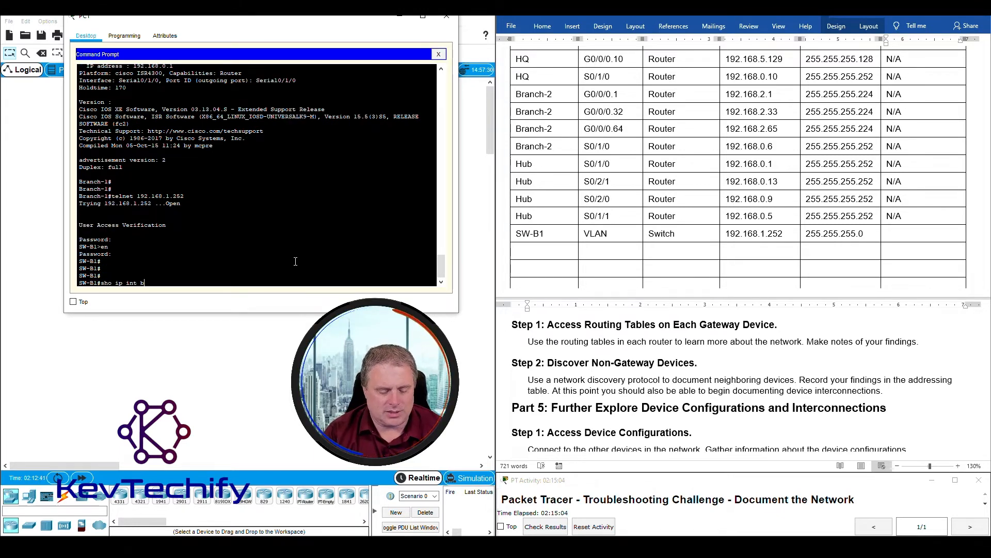
- Run 'sho ip int' on SW-B1 to reveal Vlan1 up at 192.168.1.252/24
key("BackSpace")
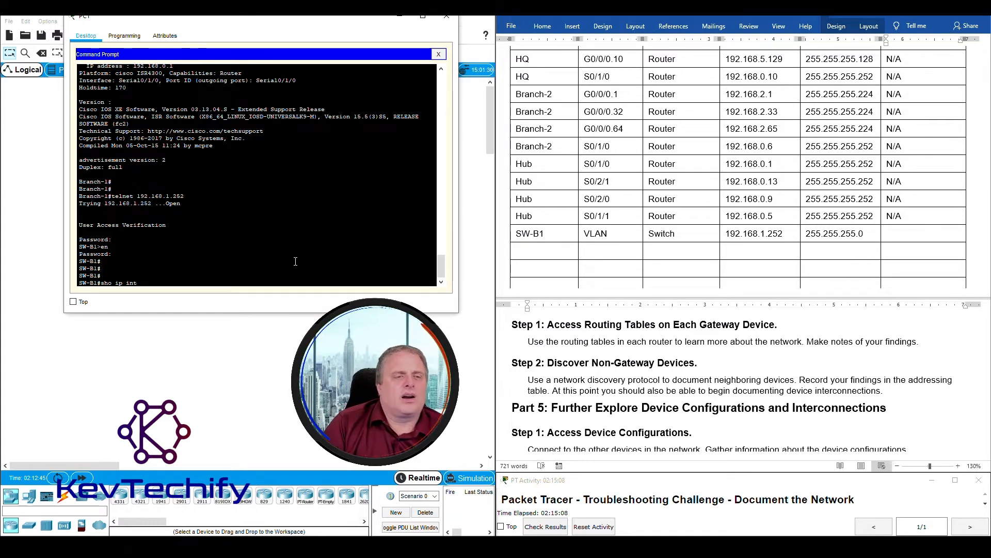
key("BackSpace")
key("BackSpace")
key("BackSpace")
key("BackSpace")
key("BackSpace")
key("BackSpace")
key("BackSpace")
key("BackSpace")
key("BackSpace")
key("BackSpace")
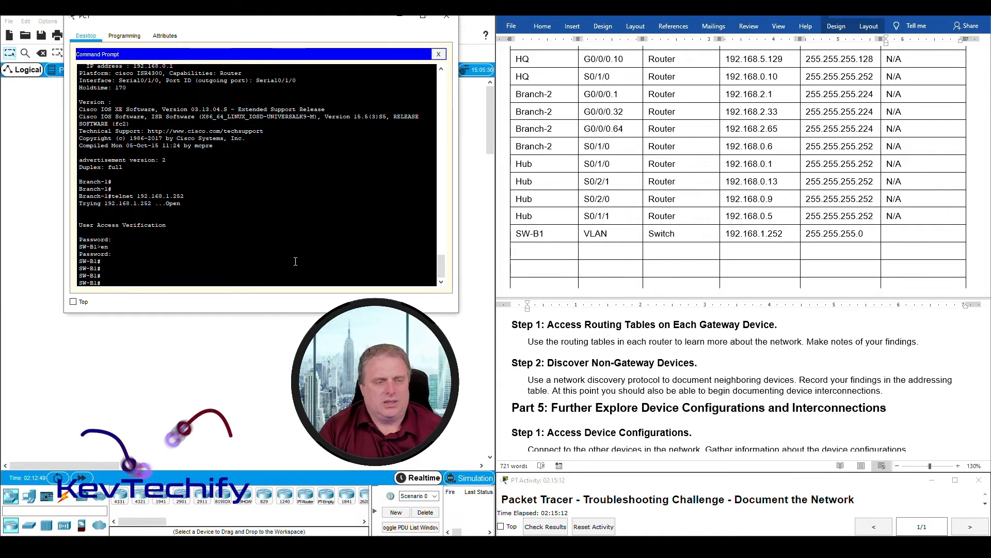
type("sho ip int")
key("Return")
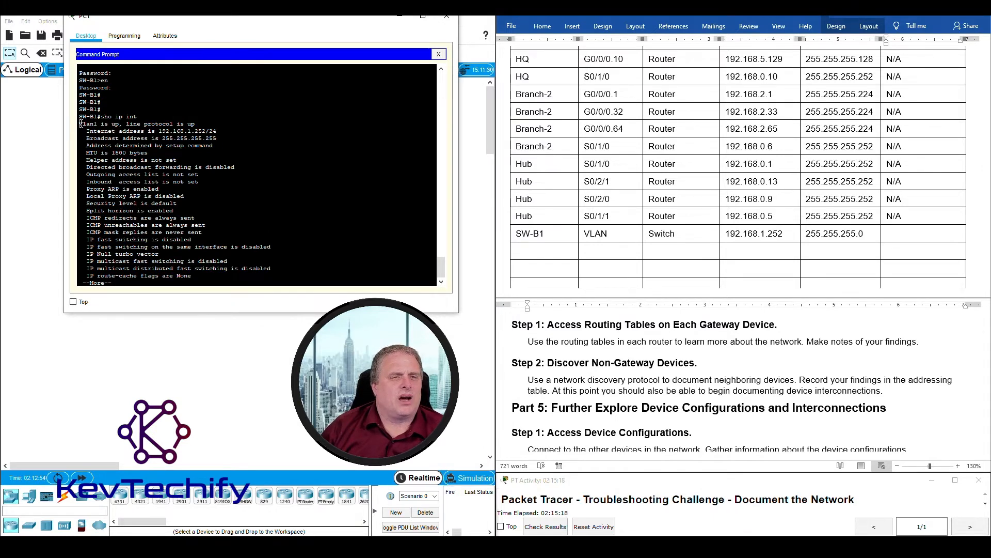
- Compare SW-B1's Vlan1 status and address with the 255.255.255.0 mask in the Word table
left_click_drag(212, 122, 202, 128)
left_click_drag(86, 131, 217, 130)
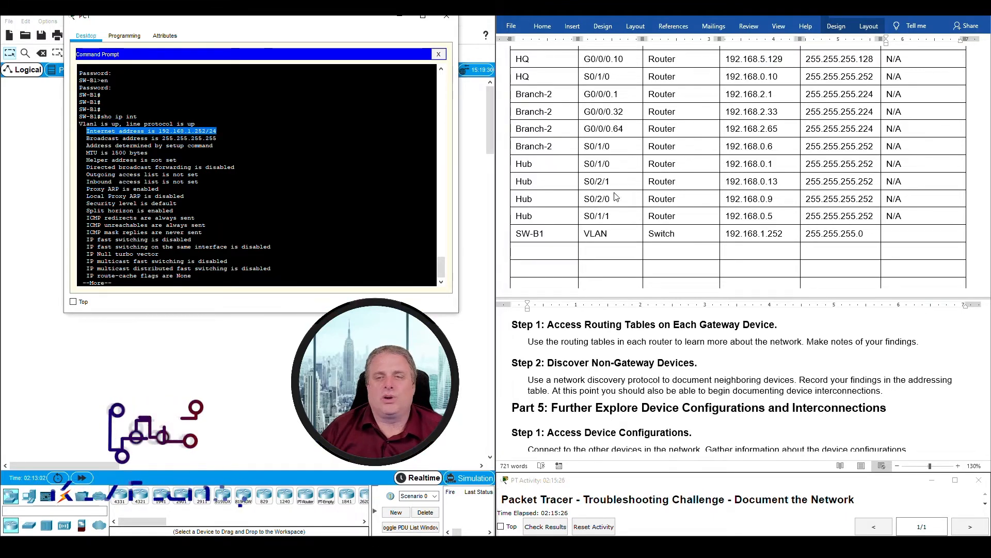
left_click(809, 233)
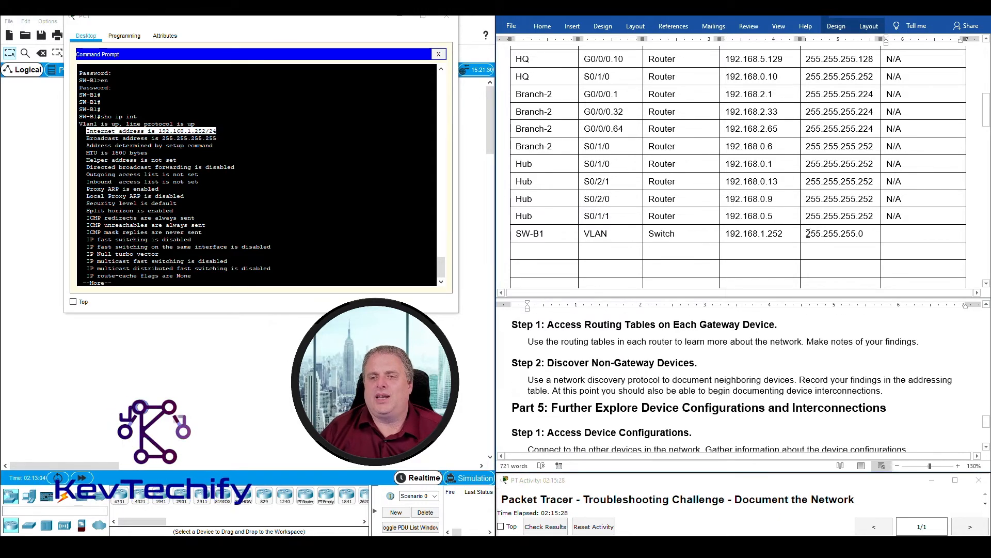
left_click_drag(807, 233, 864, 233)
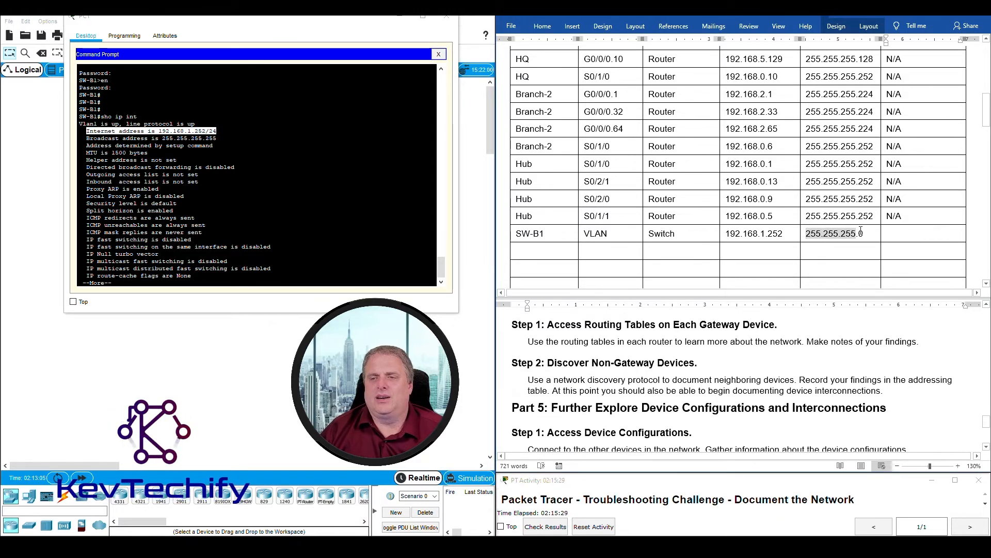
left_click(204, 147)
- Show SW-B1's running configuration and page to the 192.168.1.1 default gateway line
key("space")
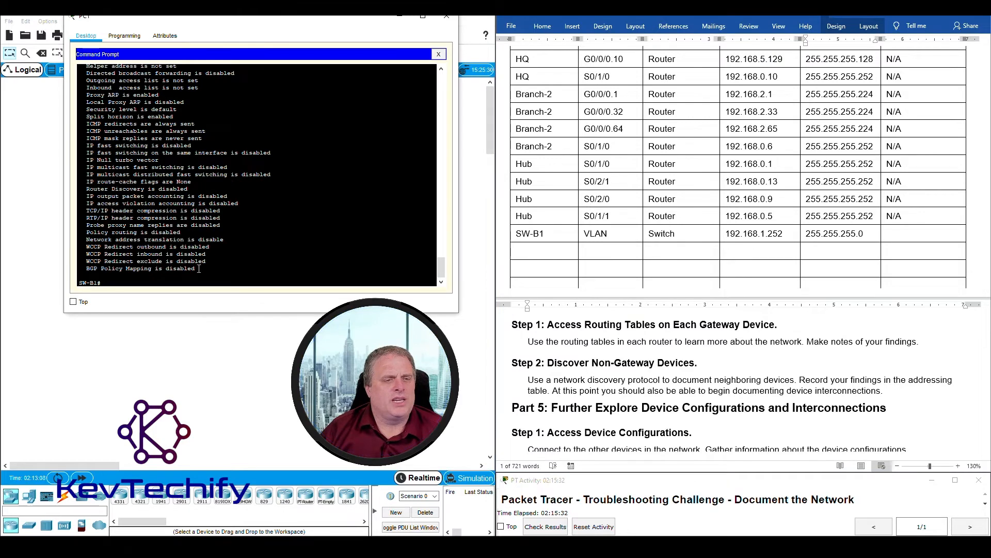
scroll(183, 179, "up", 2)
scroll(201, 195, "down", 3)
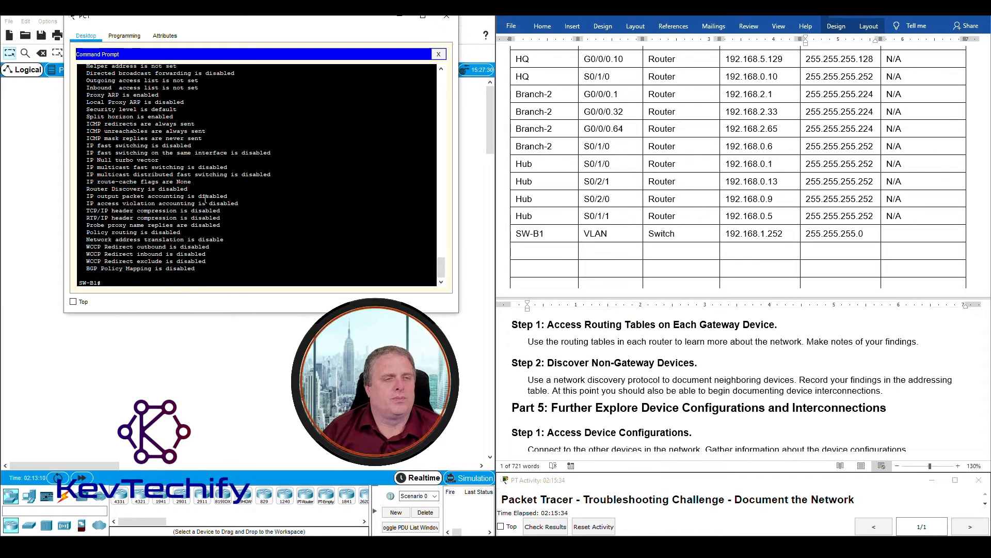
scroll(205, 198, "up", 5)
scroll(205, 199, "down", 5)
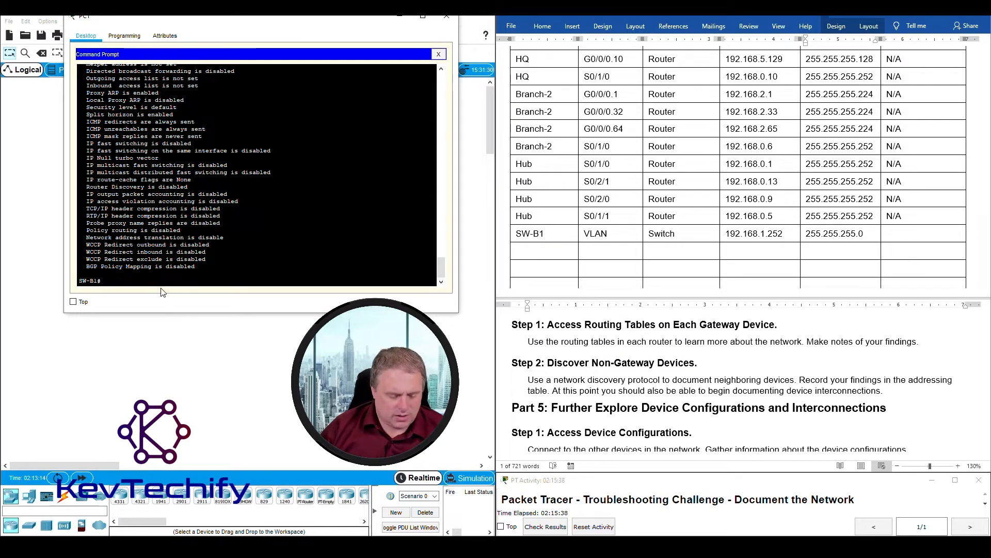
type("run")
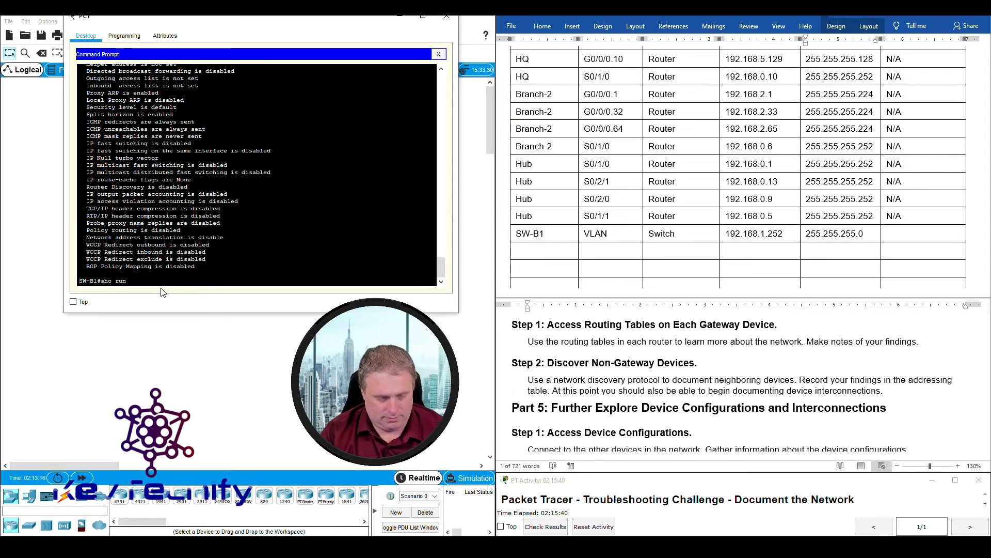
key("Return")
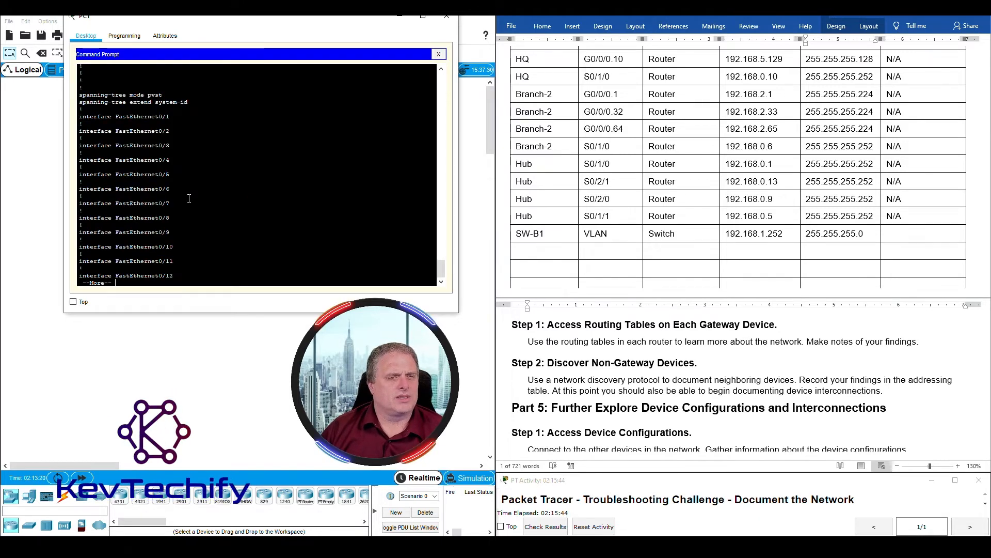
key("space")
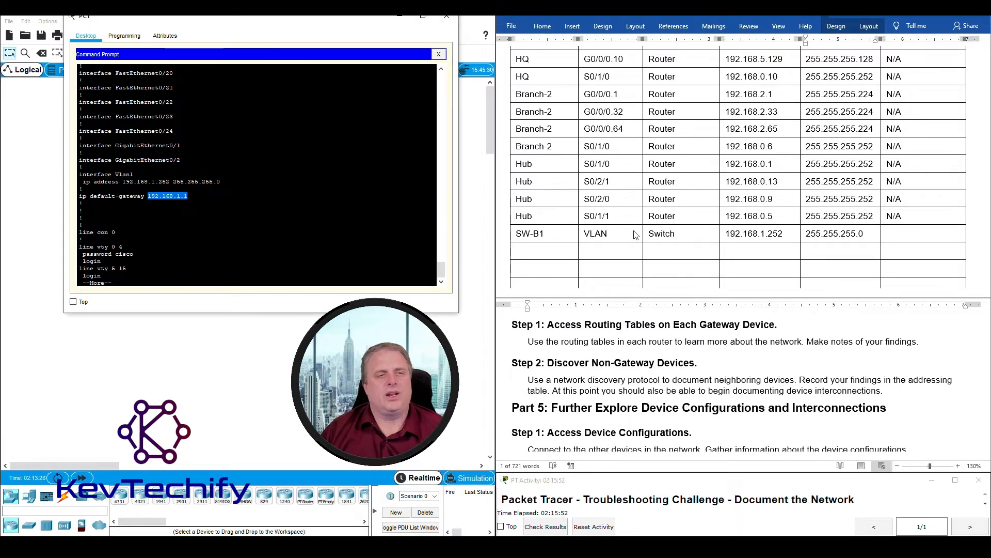
- Enter 192.168.1.1 in SW-B1's Default Gateway cell and close PC1's command prompt
left_click(899, 235)
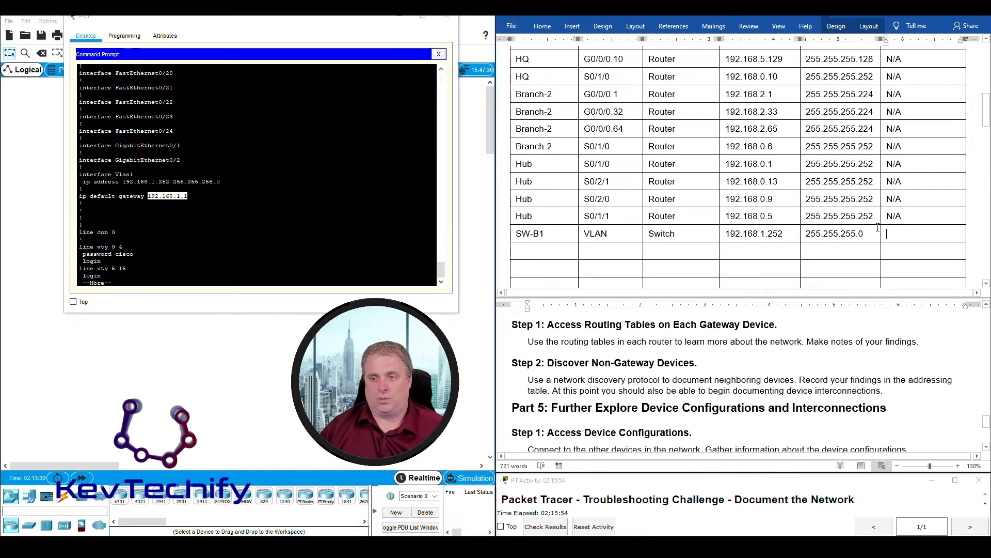
type("192.168.")
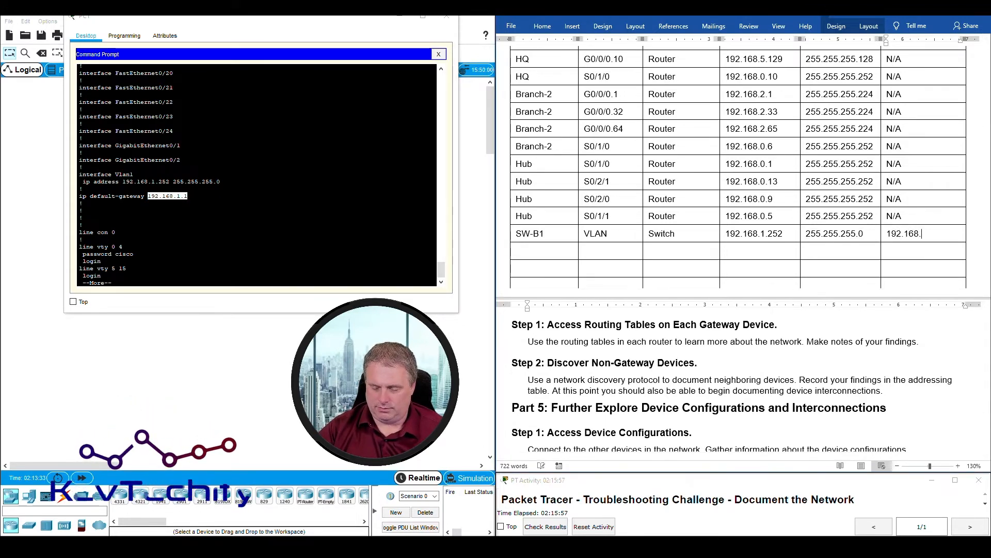
scroll(544, 220, "up", 1)
type("1.1")
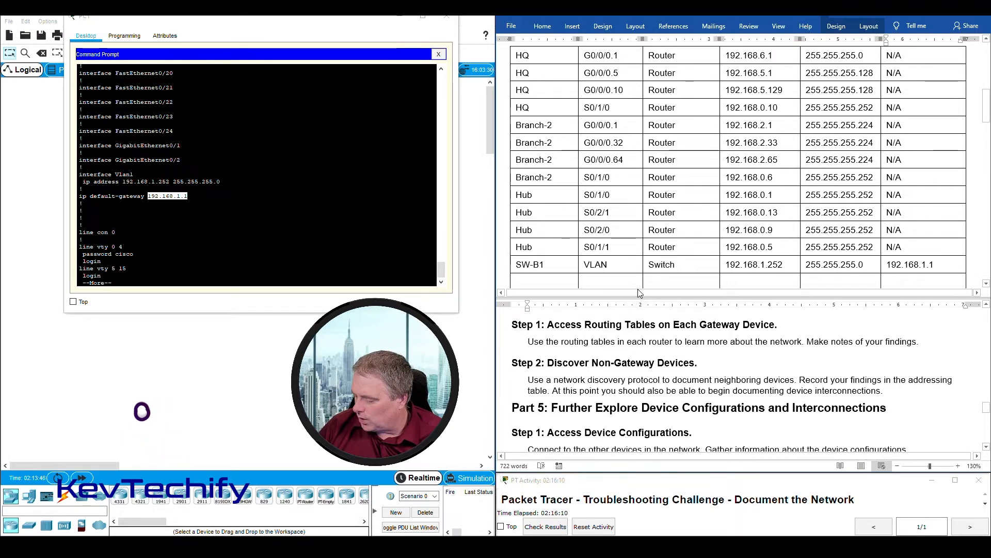
left_click(447, 17)
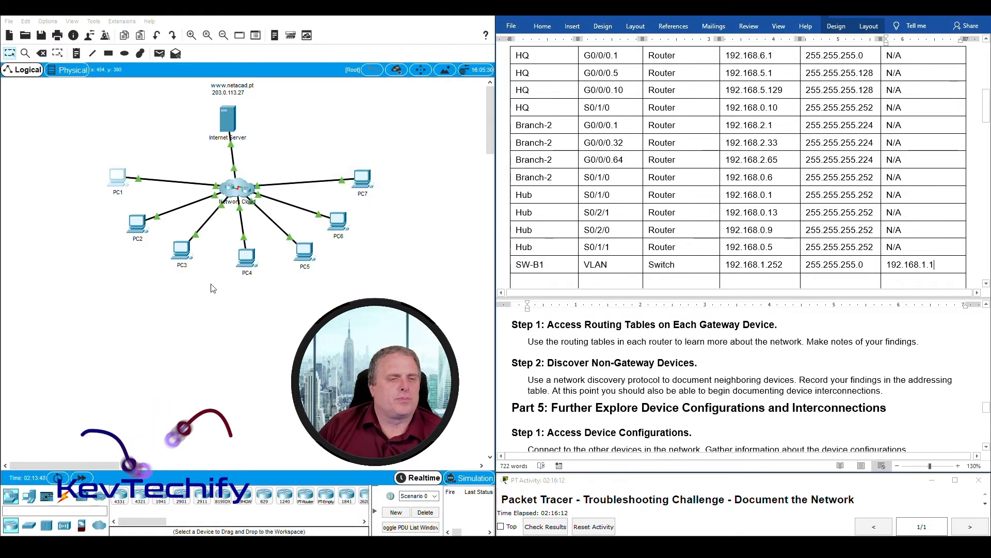
- From PC4's command prompt, telnet to the Factory router at 192.168.3.1 and enable privileged mode
left_click(247, 256)
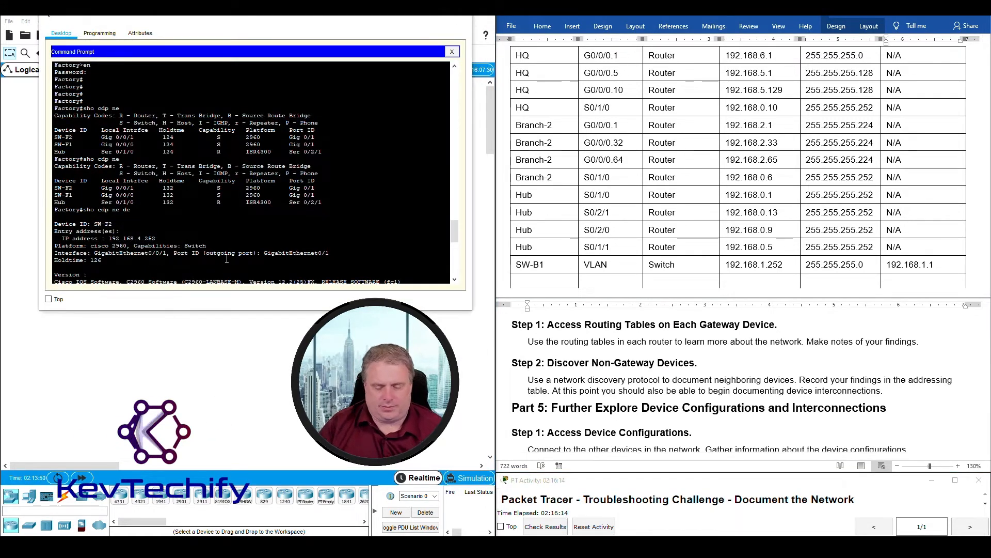
scroll(229, 262, "down", 10)
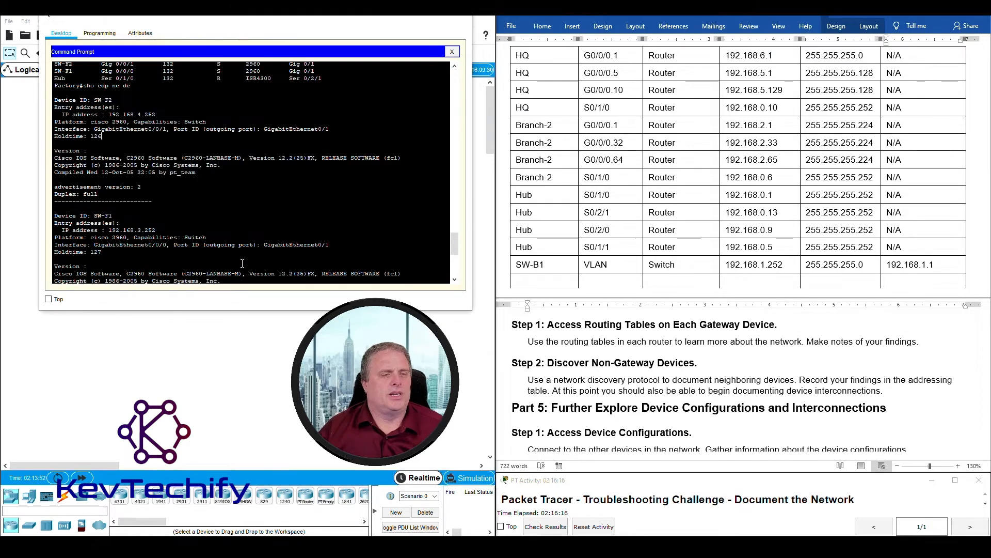
key("Return")
key("Return")
key("Return")
key("Return")
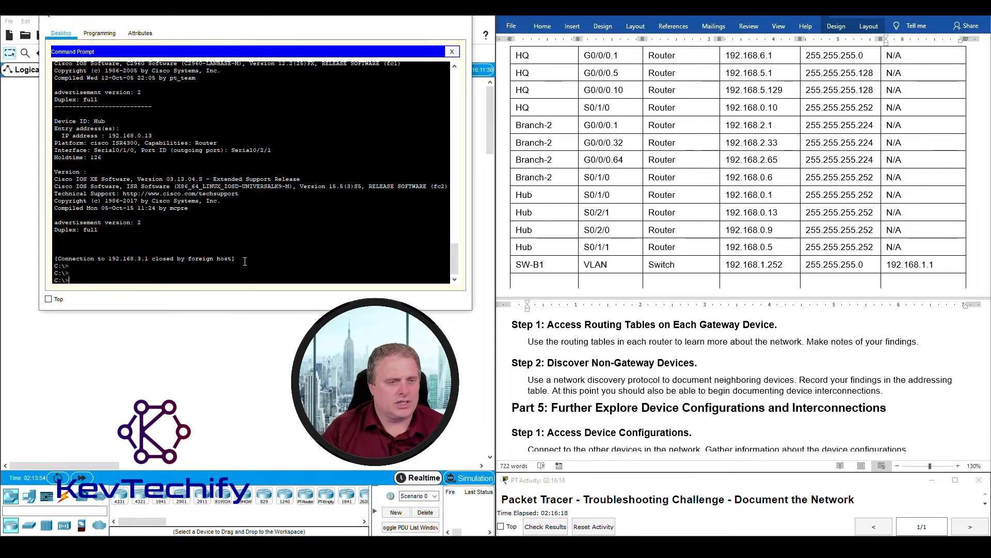
key("Up")
key("Return")
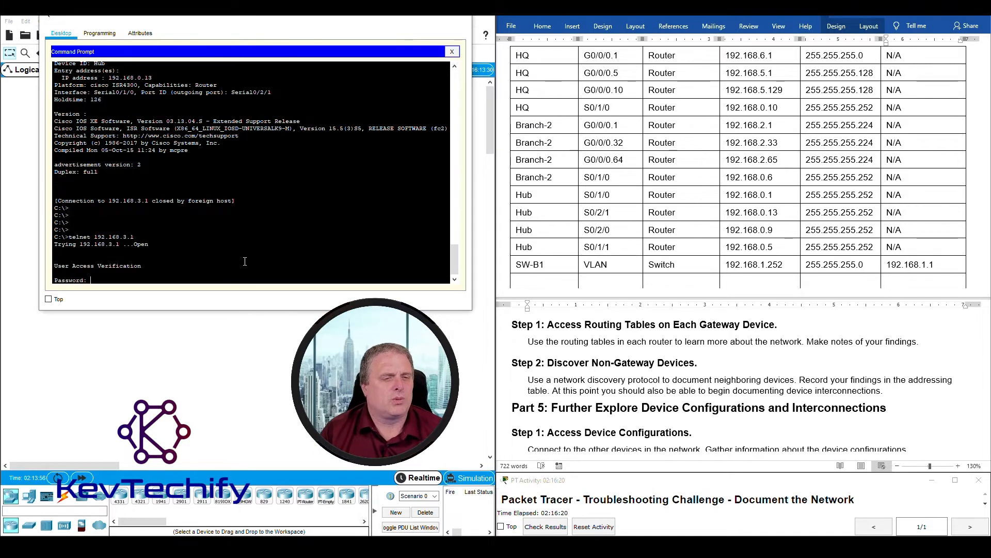
key("Return")
type("en")
key("Return")
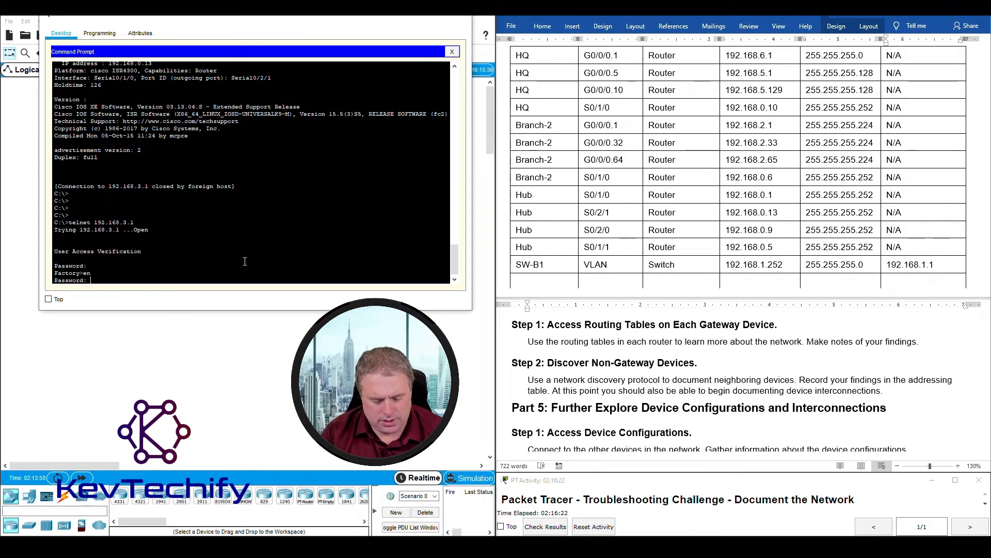
key("Return")
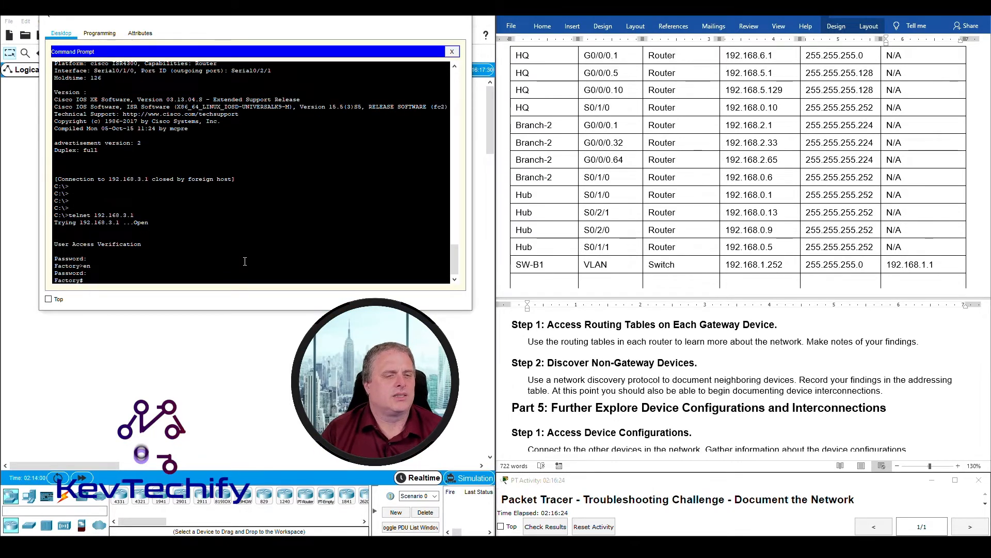
- Run 'sho cdp' and 'sho cdp ne' to list neighbours SW-F2, SW-F1 and Hub
key("Return")
key("Return")
key("Return")
type("sho cdp")
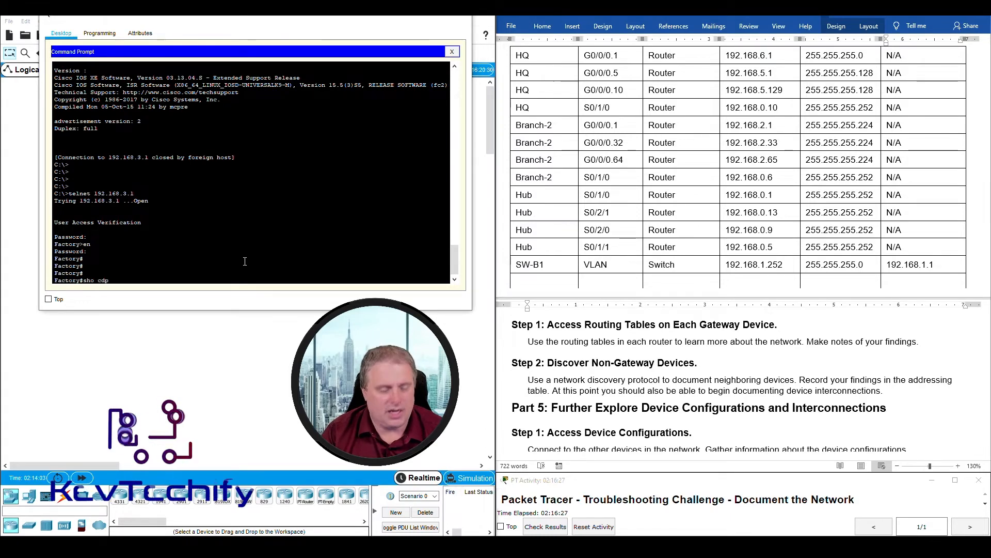
key("Return")
key("Up")
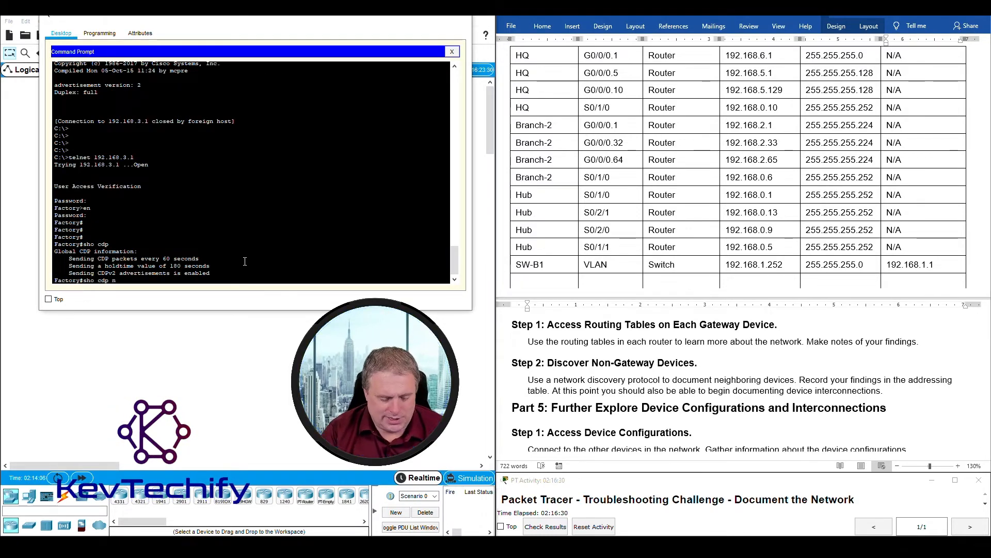
type("ne")
key("Return")
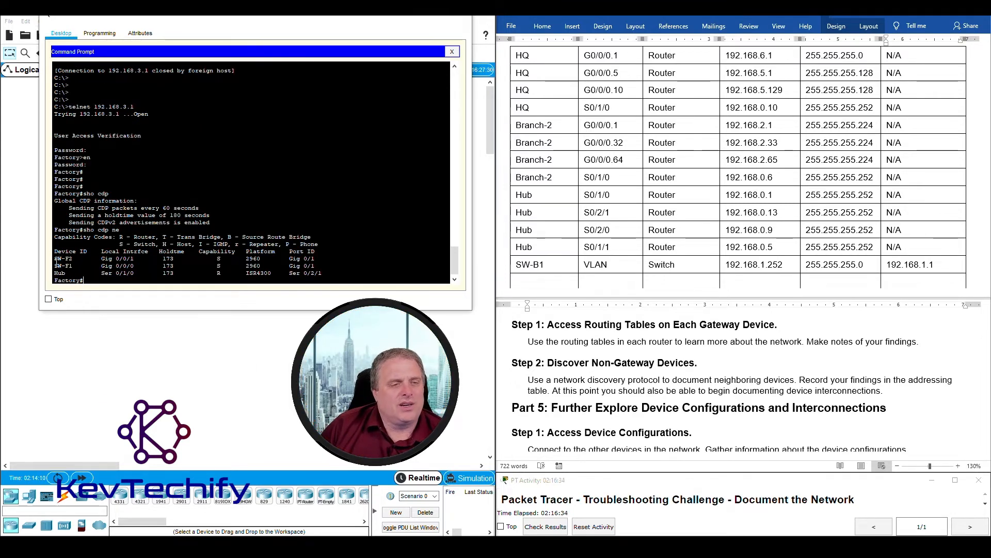
- Highlight the SW-F2 and SW-F1 neighbour rows in the CDP output
left_click_drag(325, 258, 340, 265)
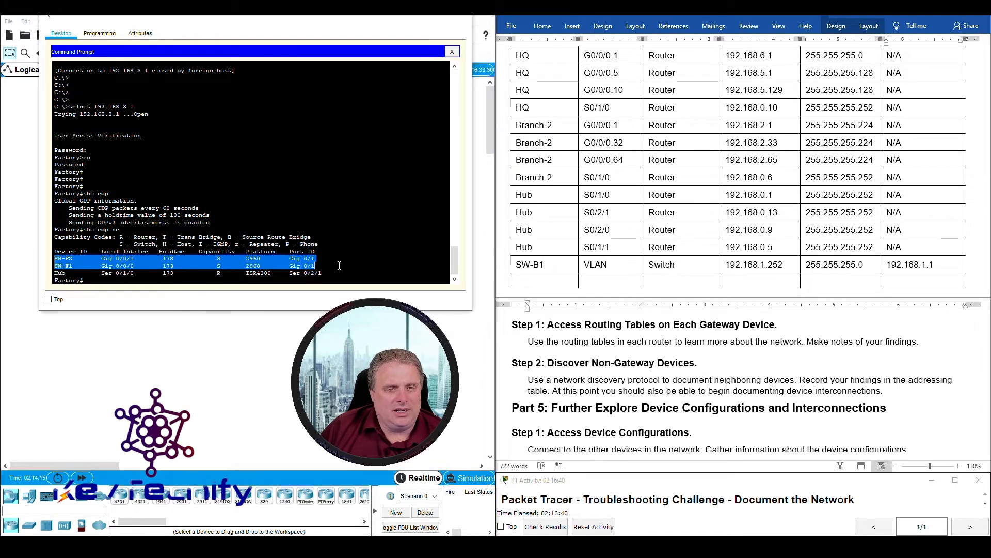
left_click(327, 265)
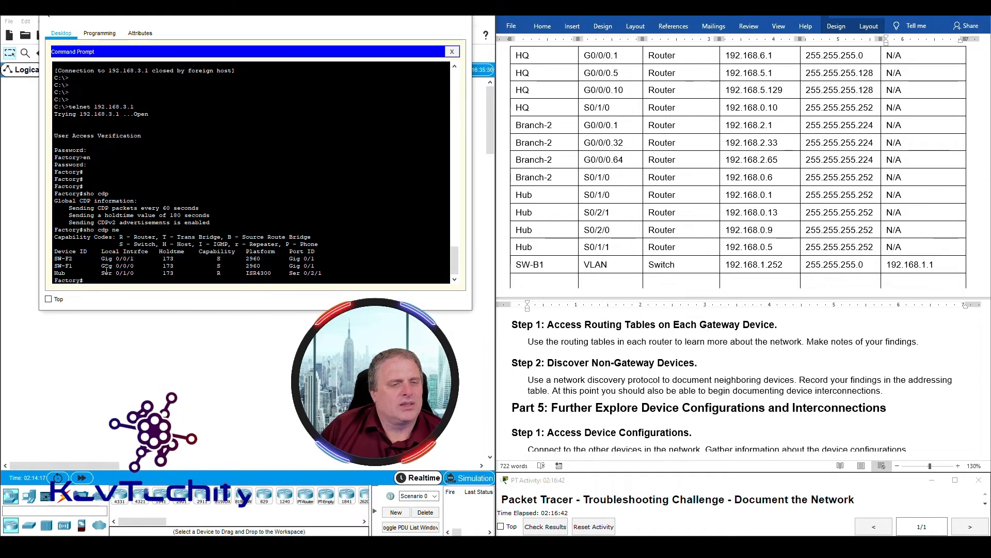
left_click(65, 265)
left_click_drag(68, 266, 324, 267)
left_click(122, 279)
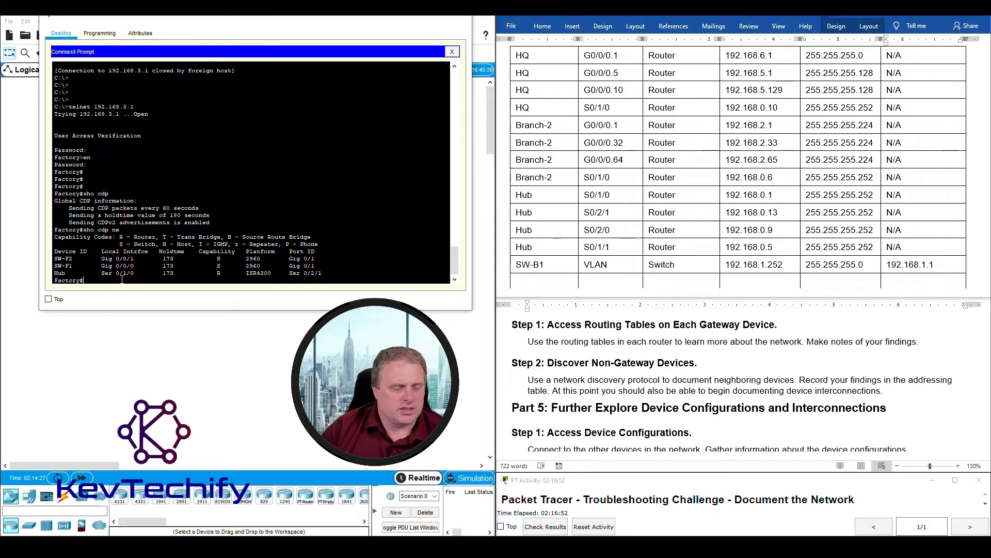
- Run 'sho cdp ne det' and highlight the SW-F2 device ID
type("sho cd")
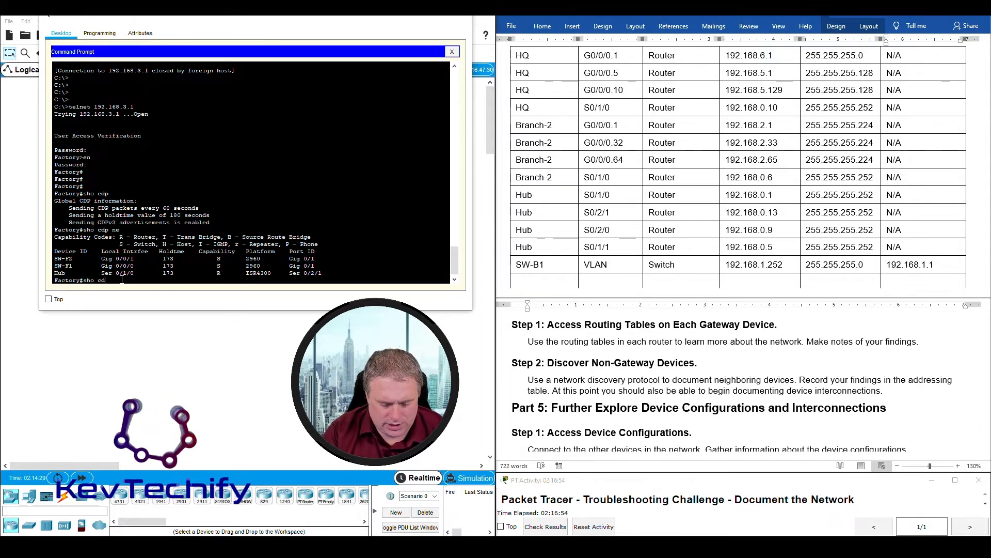
type("p ne det")
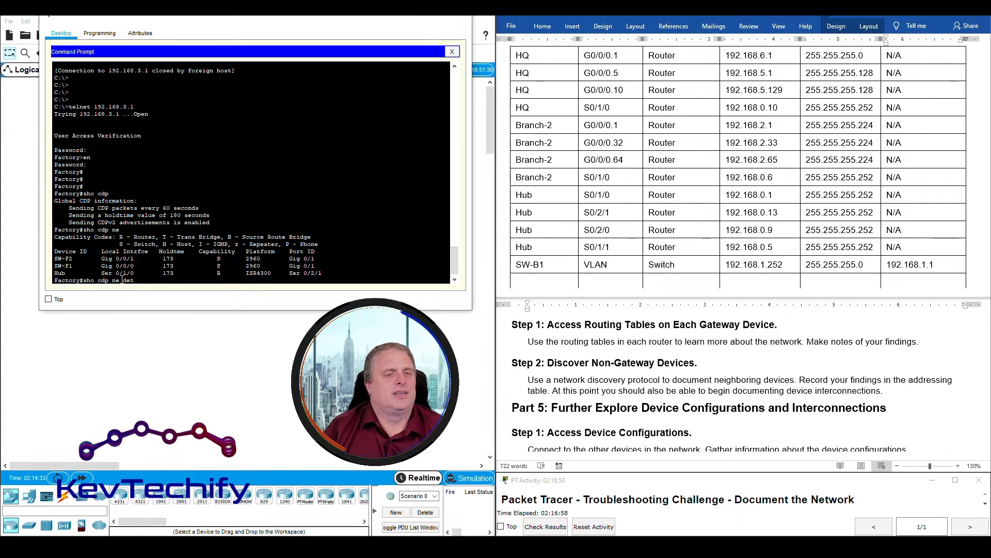
key("Return")
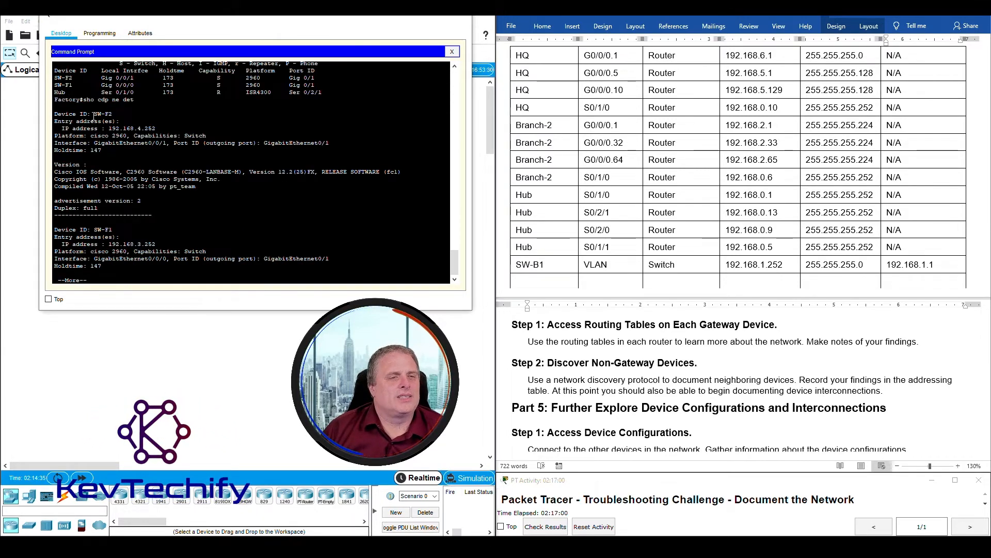
left_click_drag(94, 114, 116, 114)
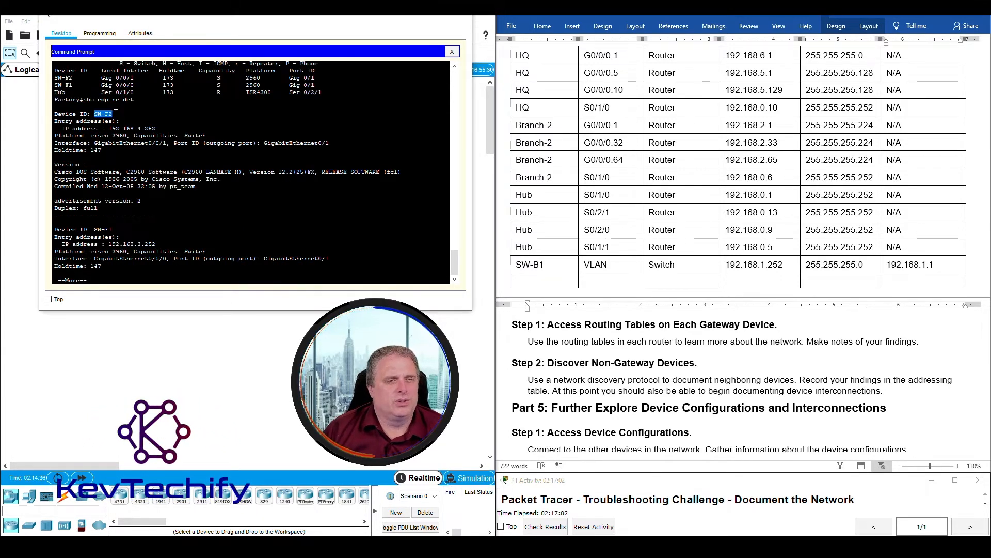
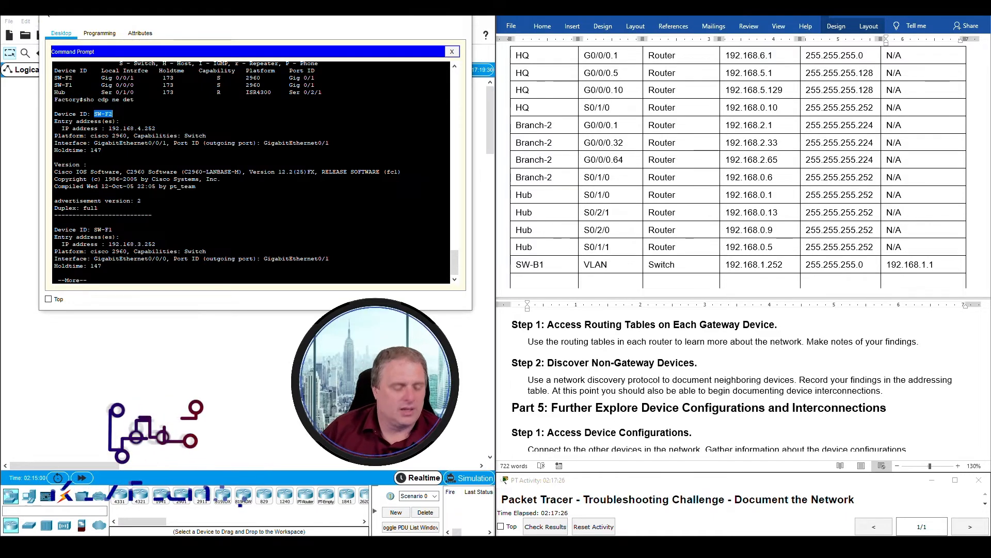
- Page through the rest of the router's CDP neighbour details and scroll back to SW-F1's entry at 192.168.3.252
left_click(166, 201)
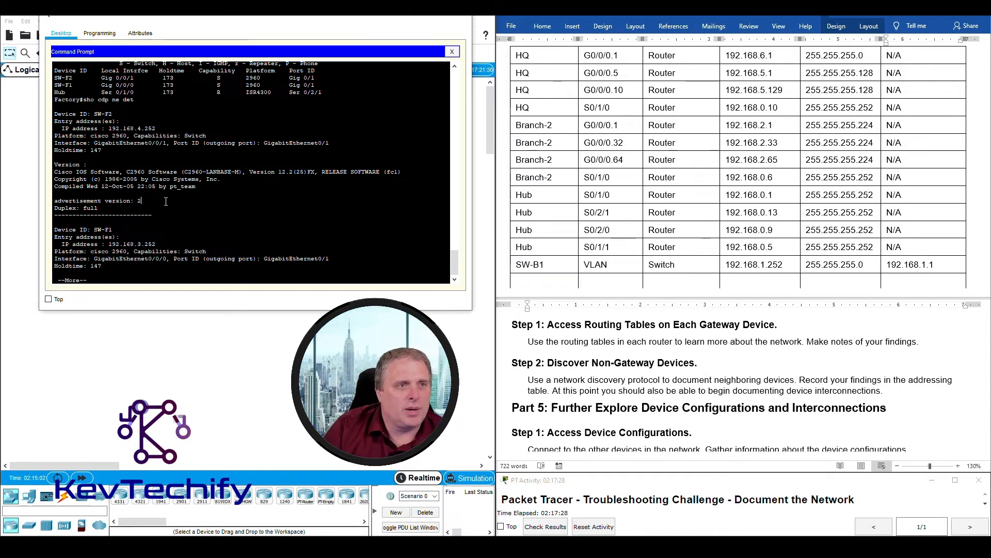
key("space")
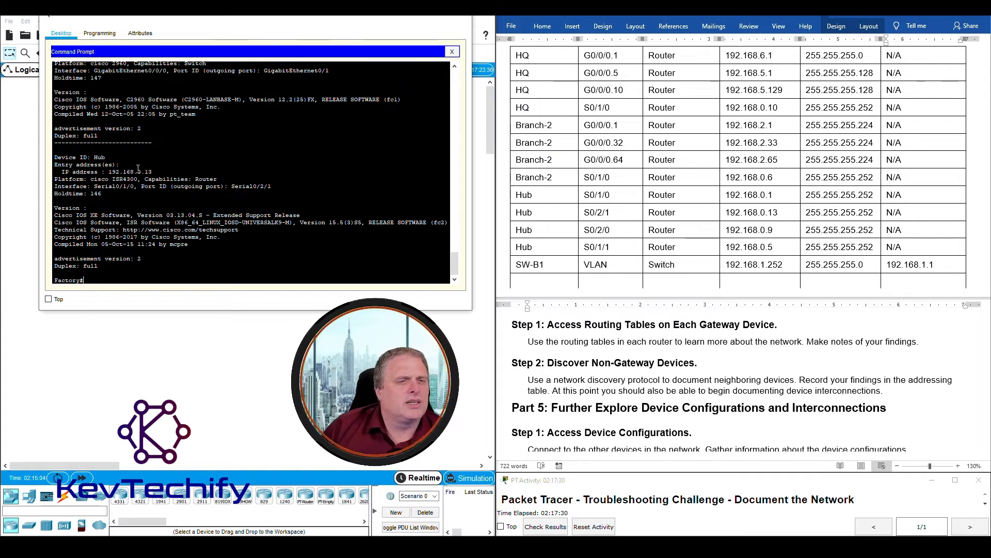
scroll(160, 143, "up", 2)
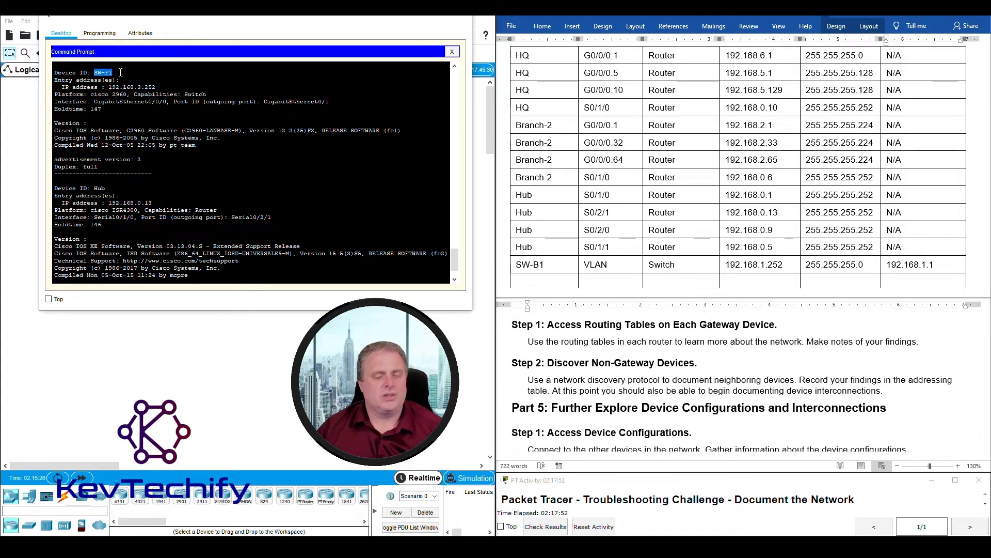
- Telnet to SW-F1 at 192.168.3.252, log in, and enter privileged mode with the enable password
type("tel")
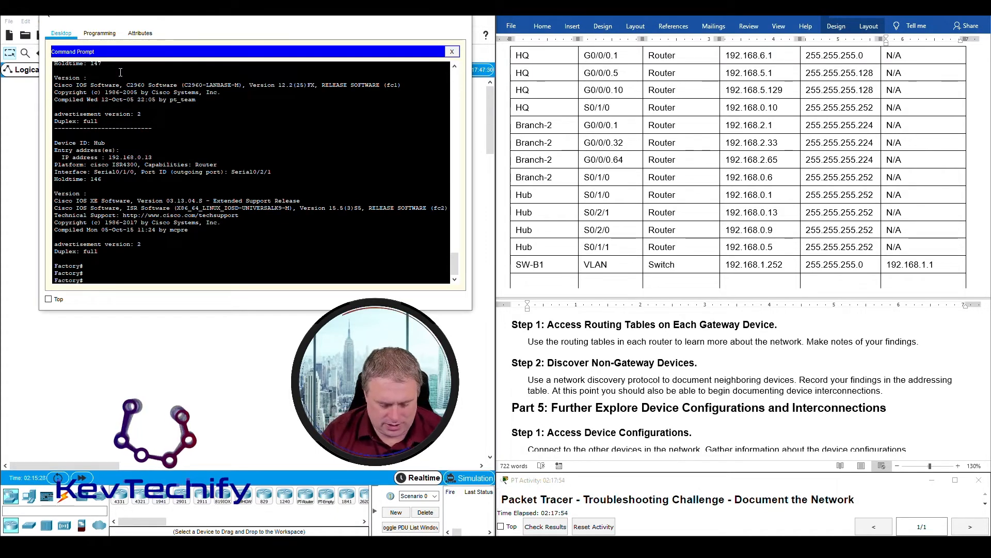
type("net")
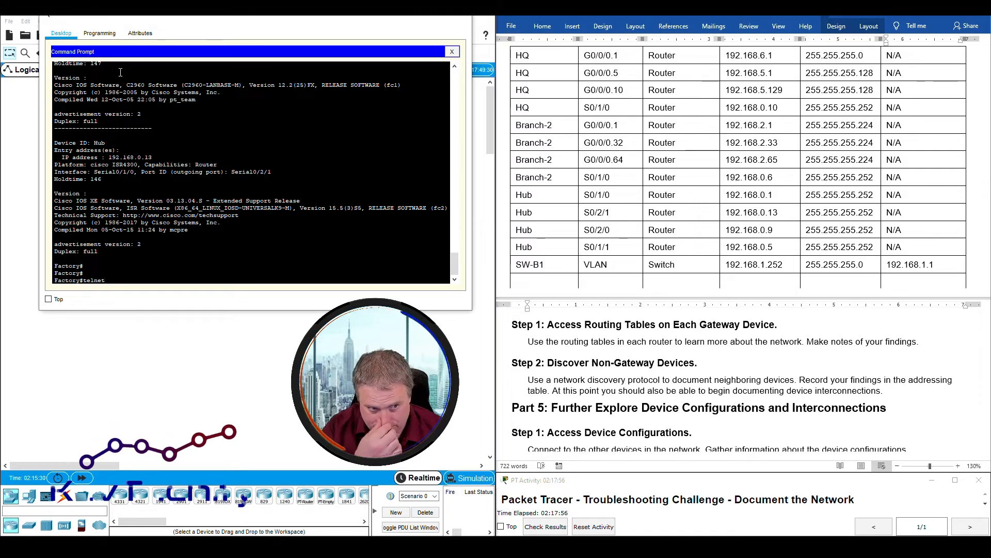
type(" 19")
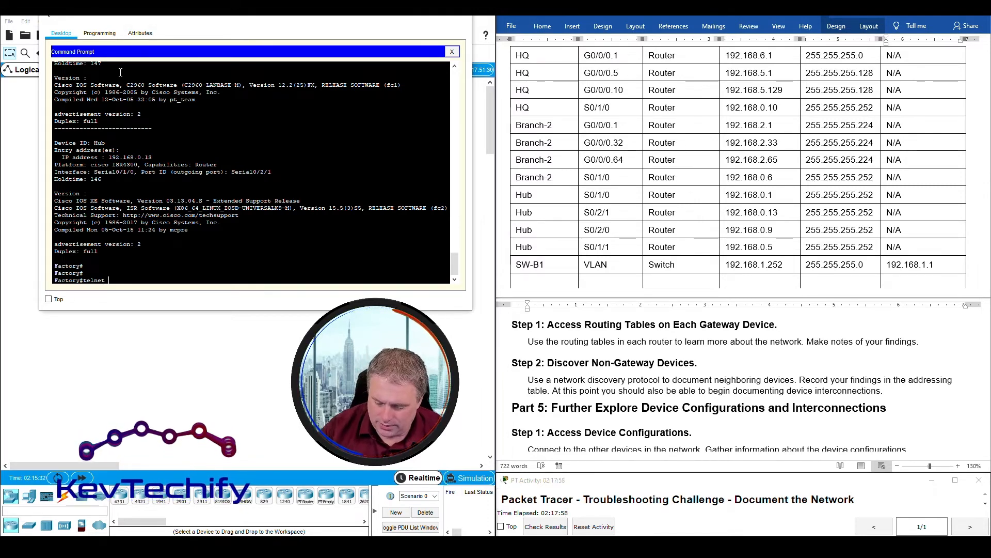
type("2.168")
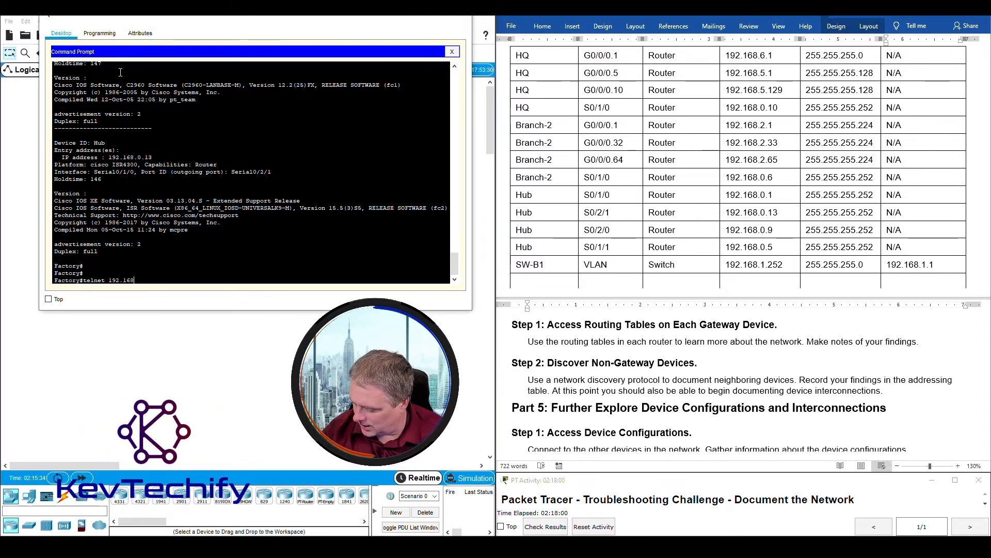
type(".")
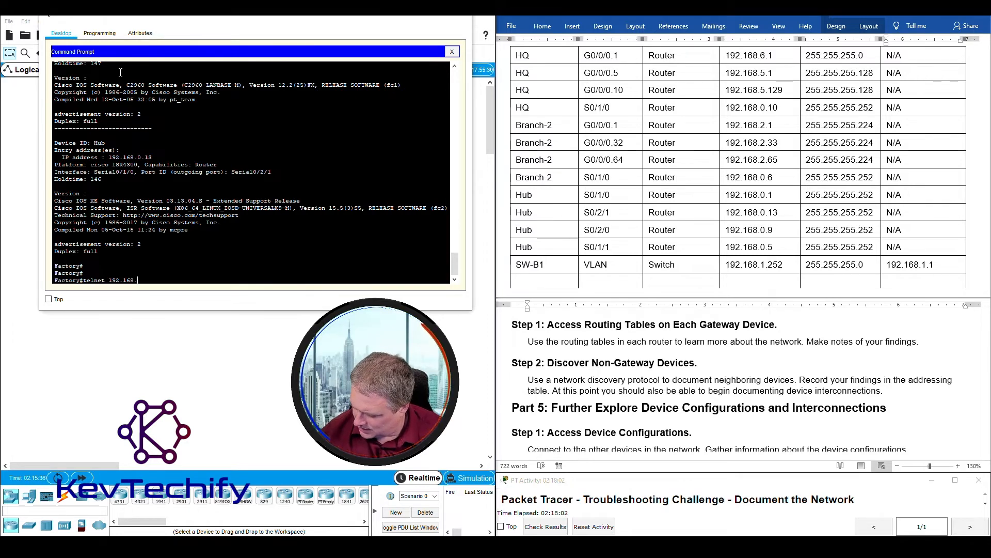
type("3.252")
key("Return")
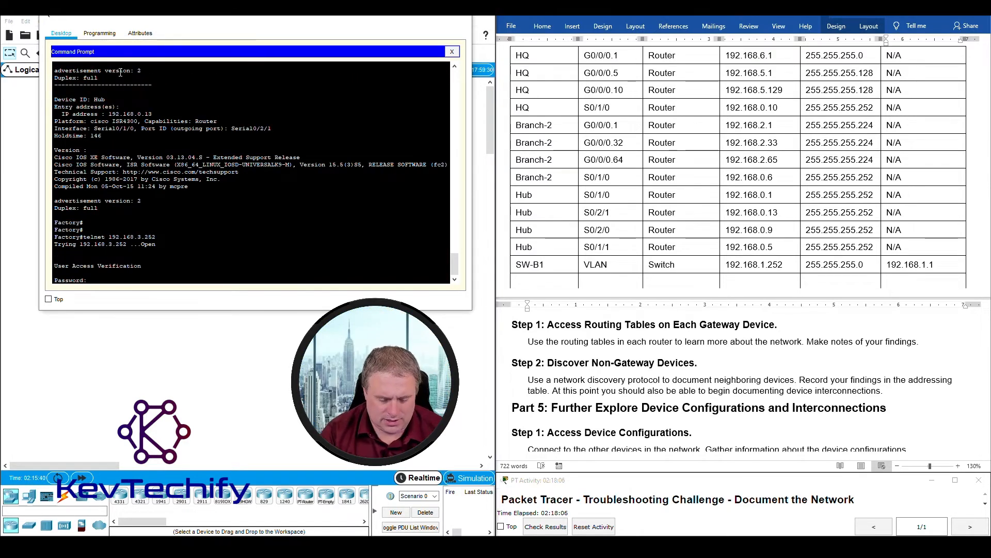
key("Return")
key("Return")
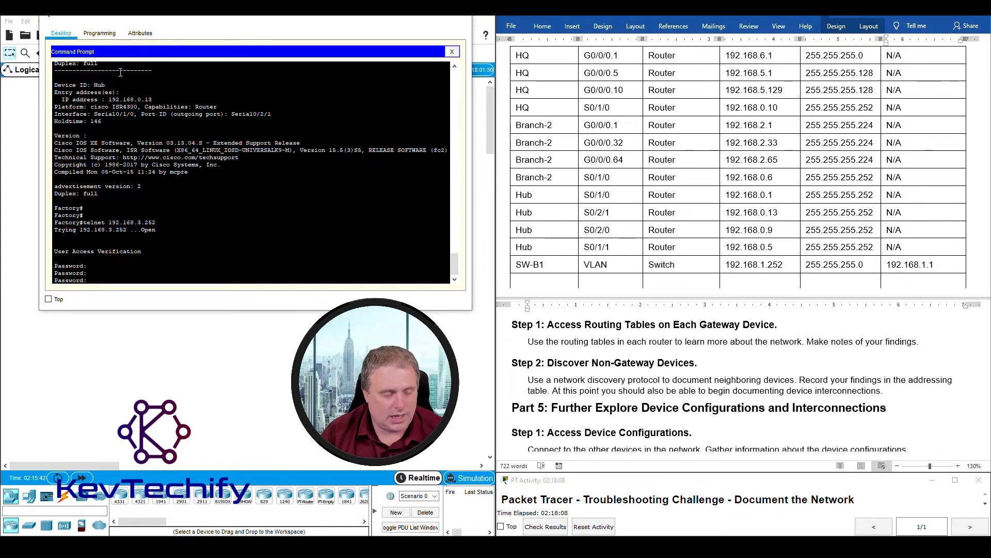
key("Return")
key("Up")
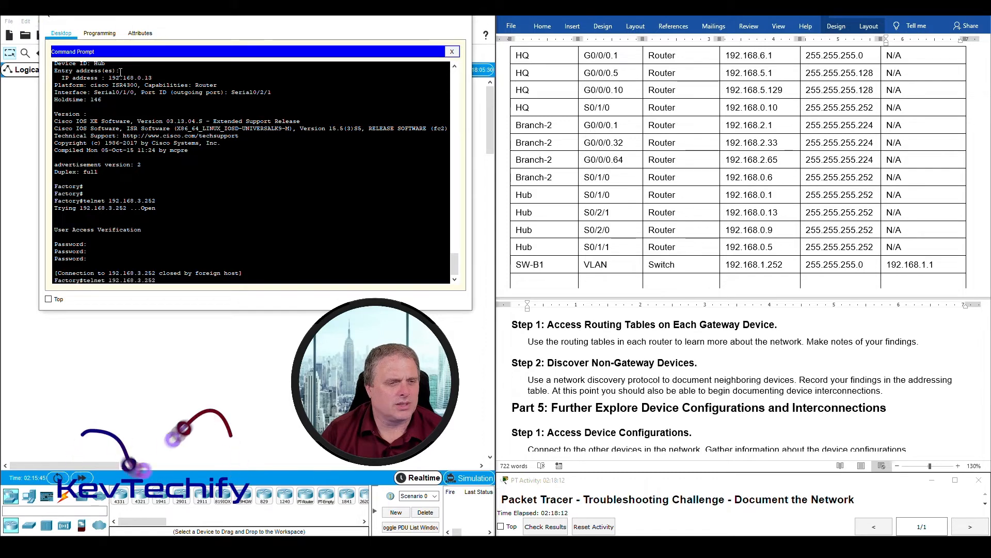
key("Return")
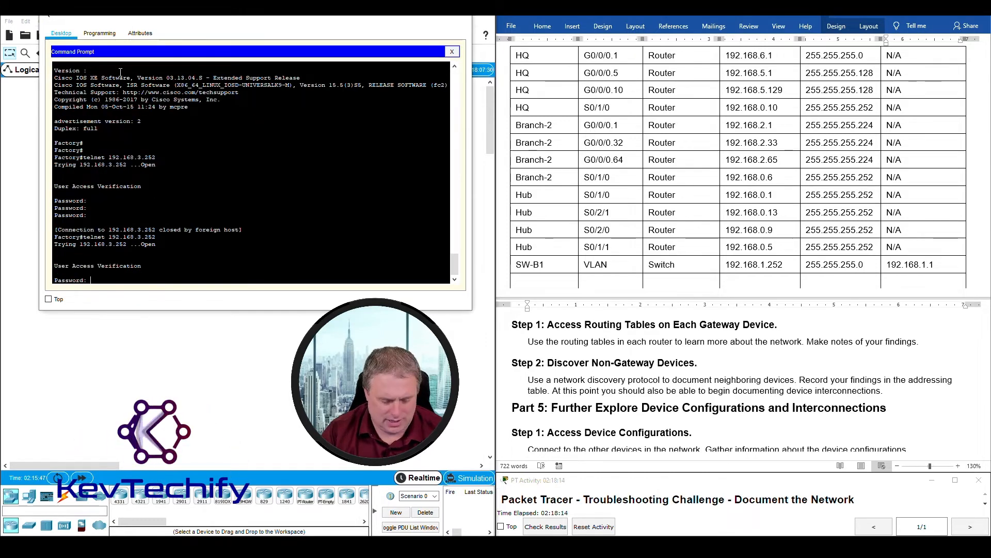
key("Return")
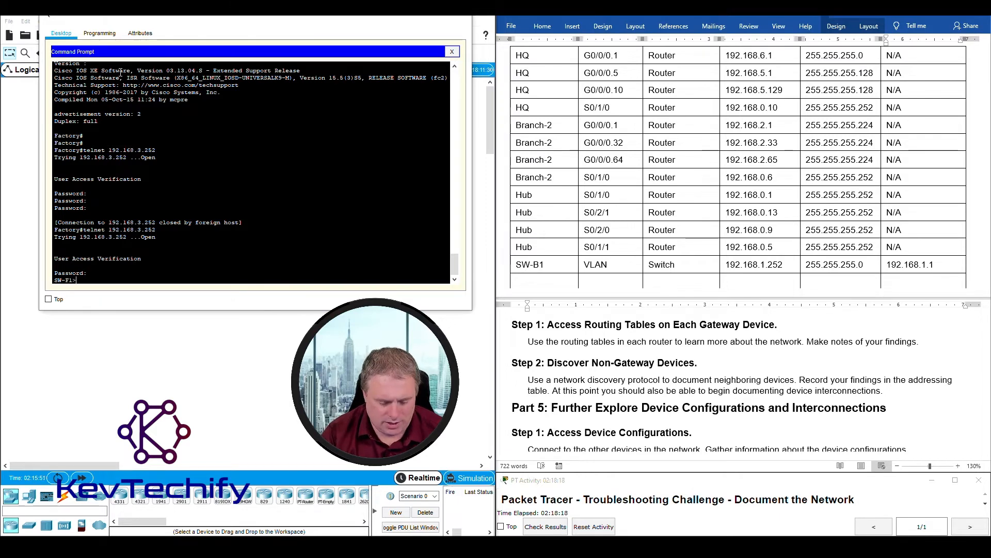
key("Return")
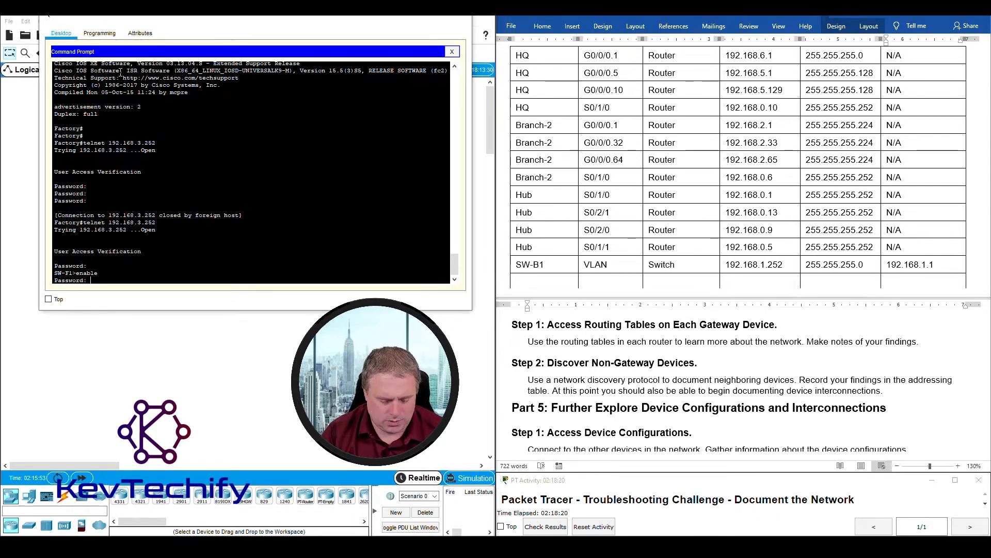
key("Return")
key("Return")
key("Return")
key("Return")
- Run 'sho cdp ne' on SW-F1 and highlight its only neighbour, Factory
type("sho cdp ne")
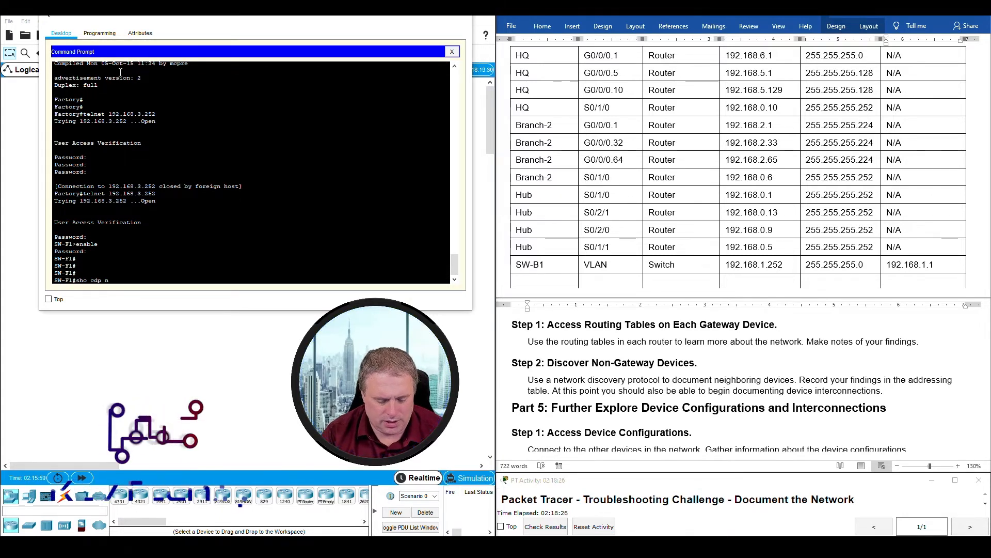
key("Return")
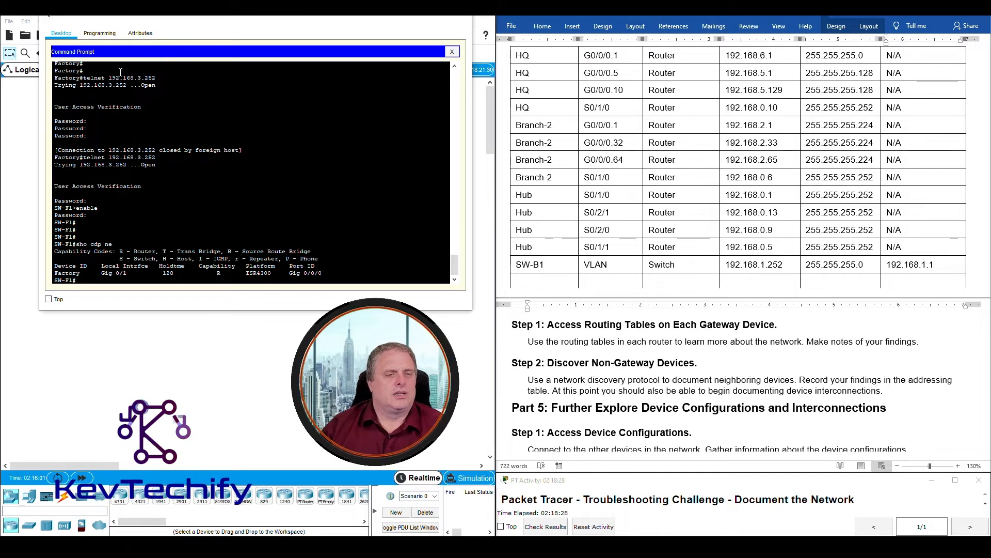
left_click_drag(56, 274, 82, 279)
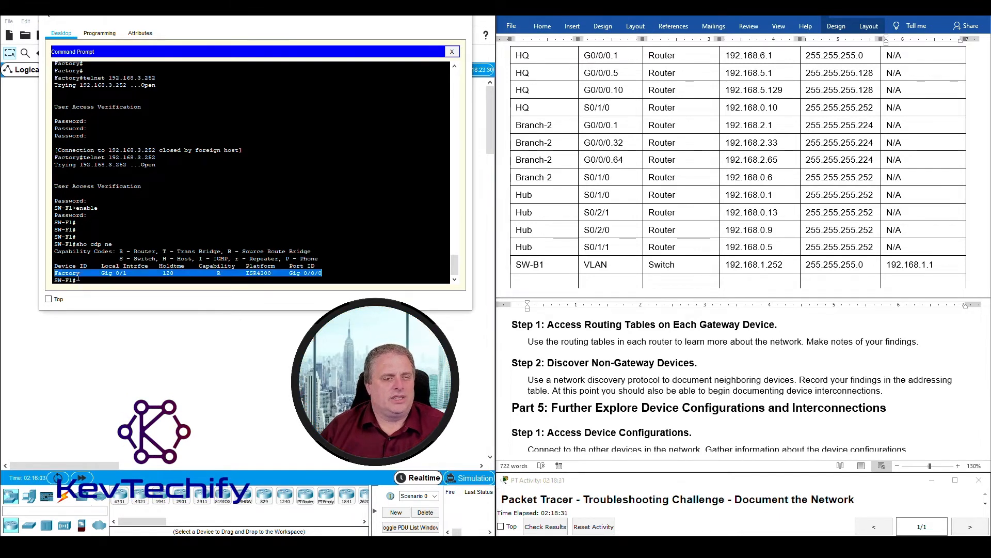
left_click(86, 280)
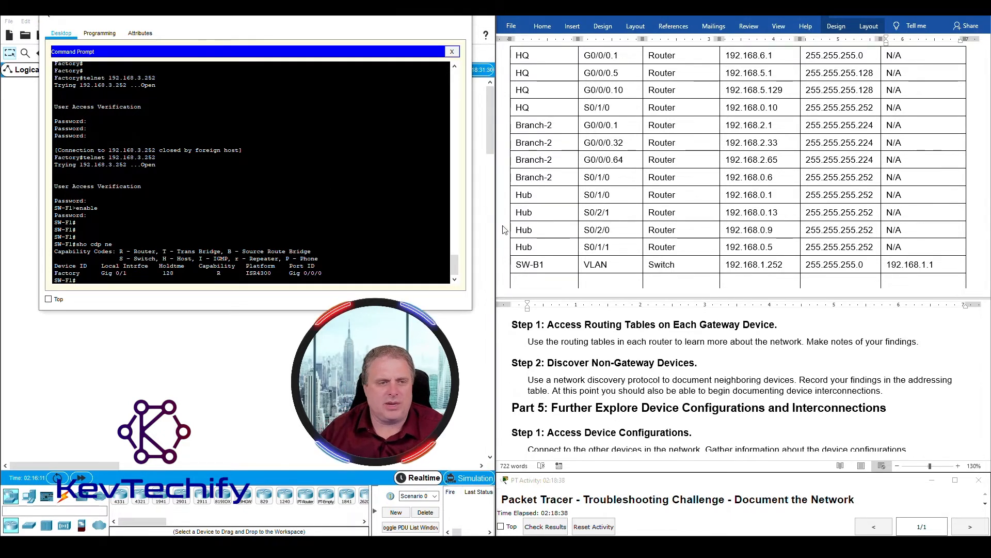
- Run 'sho run' on SW-F1 and highlight Vlan1 192.168.3.252 255.255.255.0 and gateway 192.168.3.1
scroll(528, 234, "down", 2)
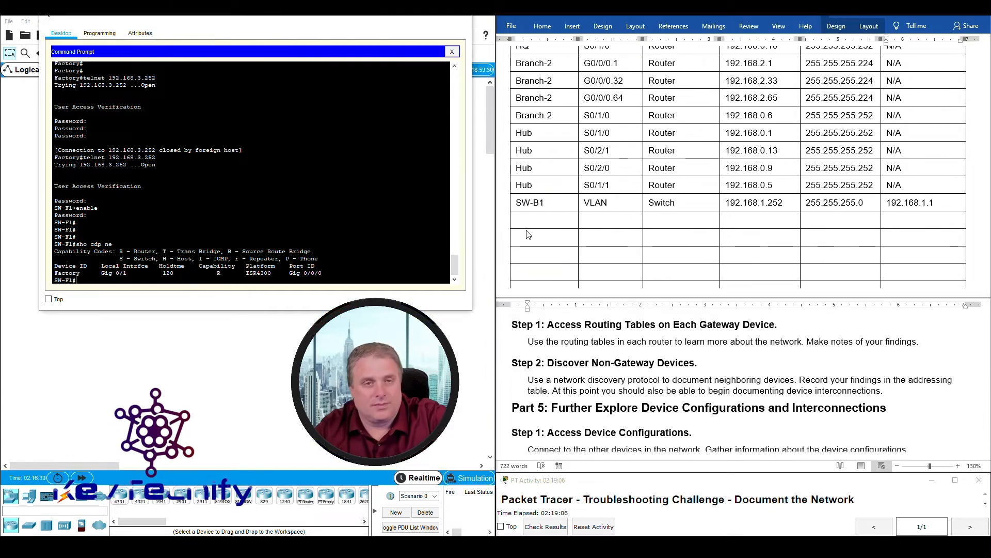
type("sho ")
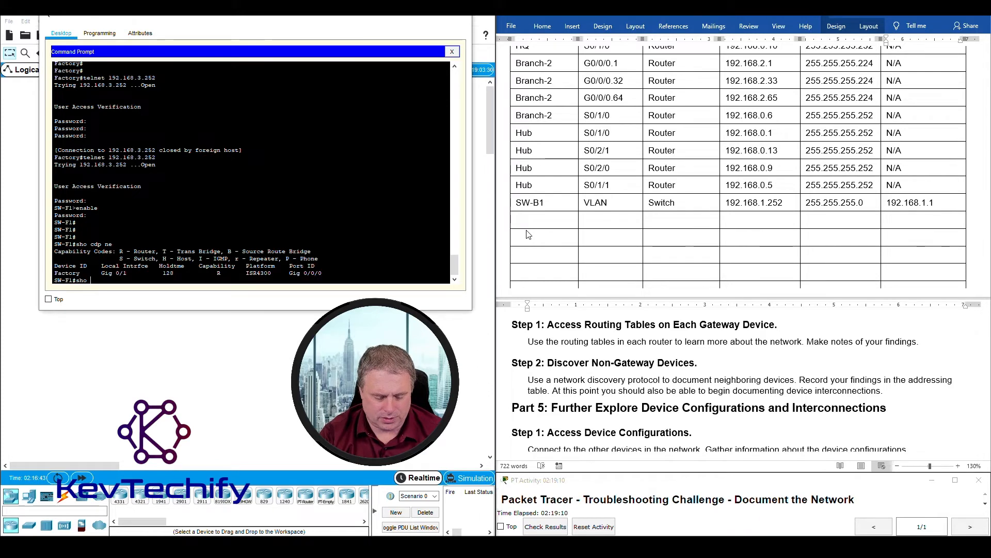
type("run")
key("Return")
key("space")
key("space")
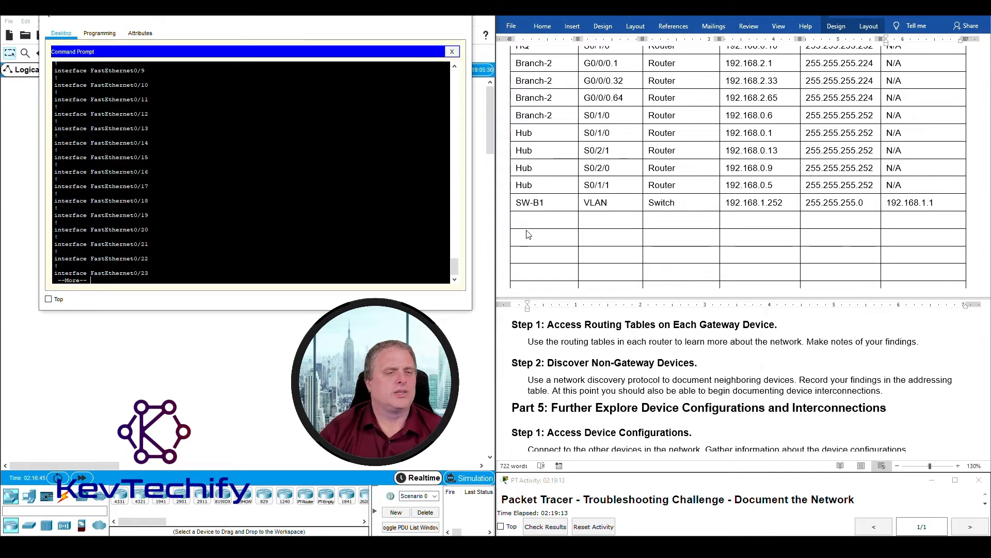
left_click_drag(58, 179, 196, 180)
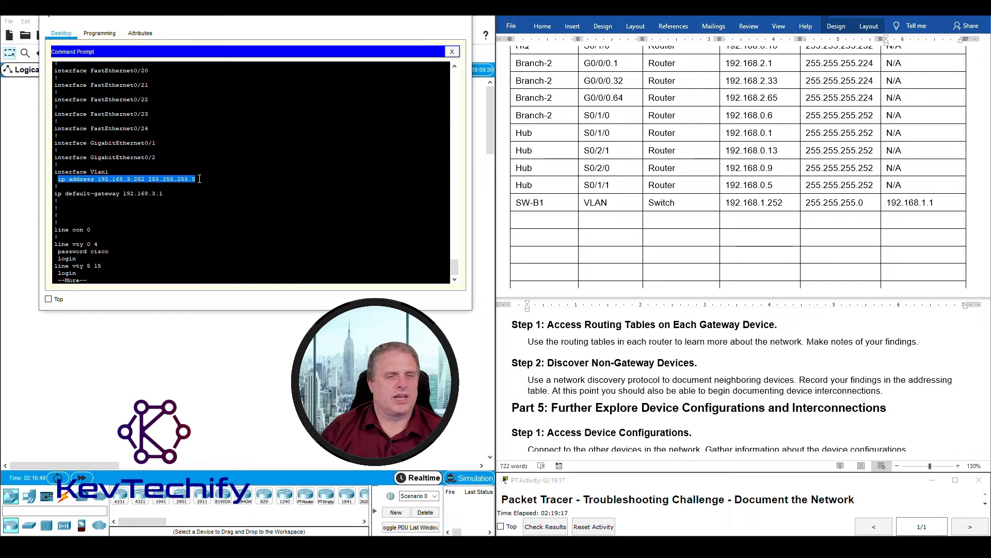
left_click(125, 195)
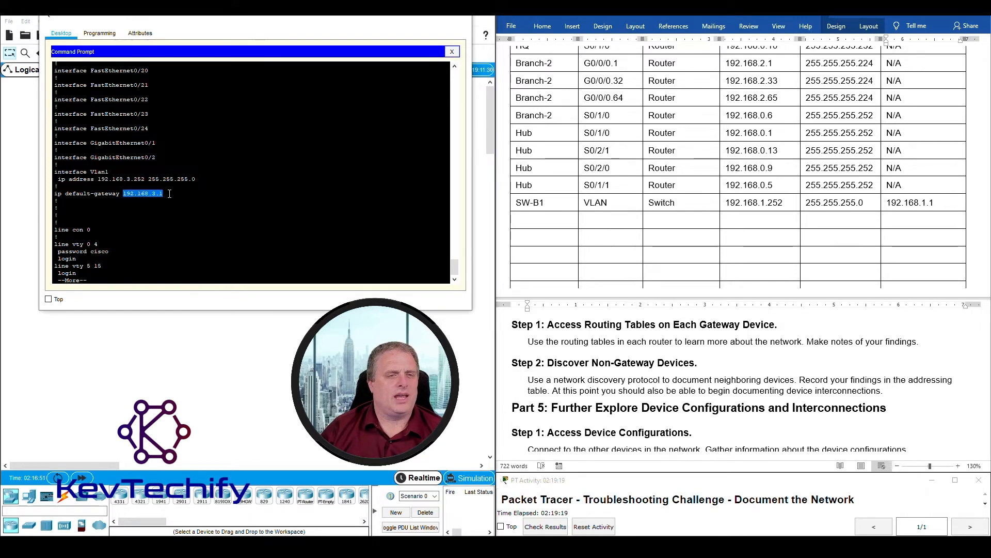
left_click(538, 223)
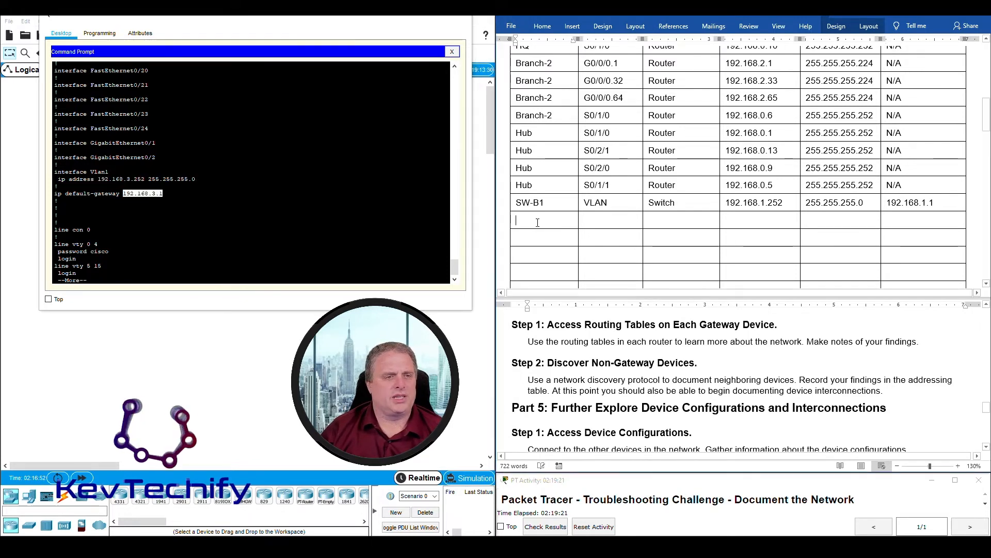
- Finish the SW-F1 config listing and add an SW-F1 table row with interface VLAN1
left_click(195, 271)
key("space")
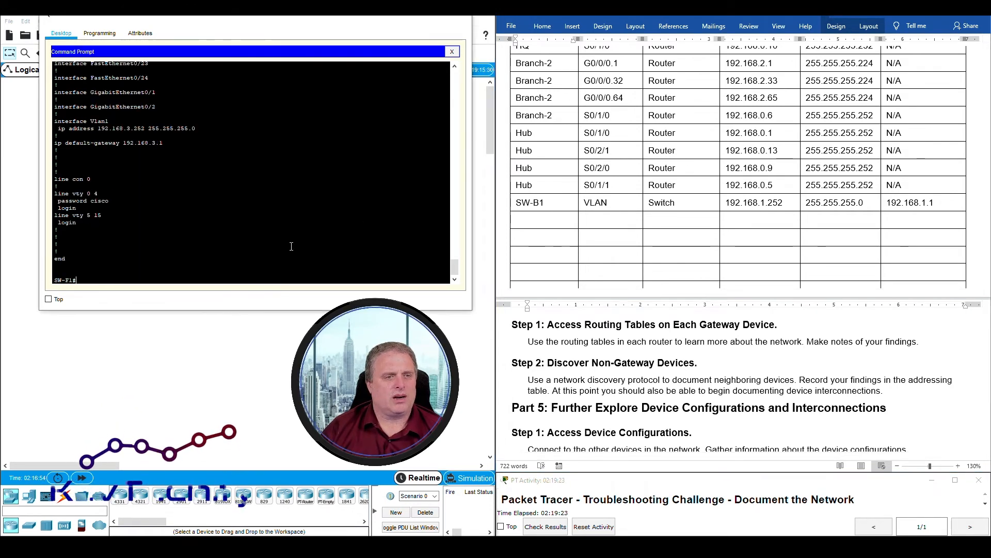
left_click(531, 227)
type("SW")
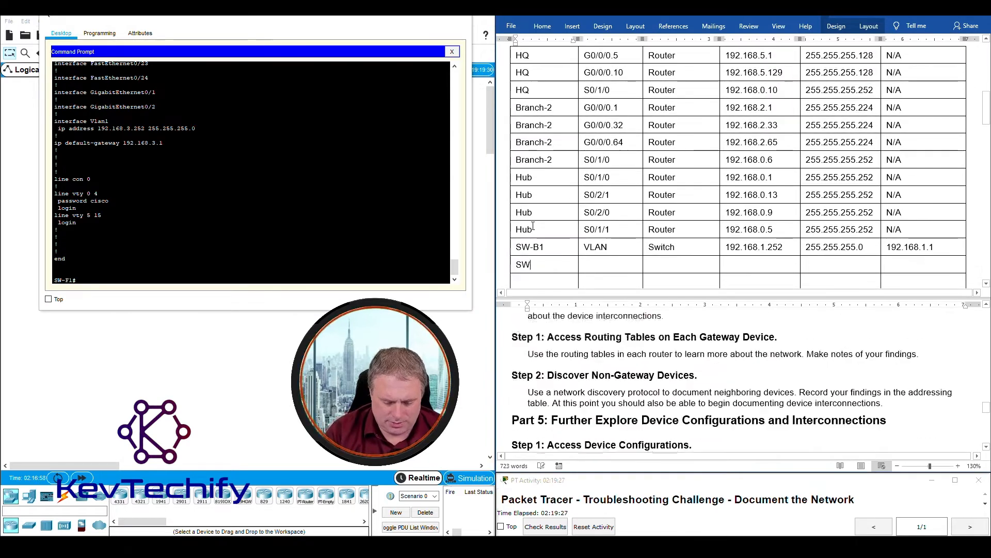
type("-F1")
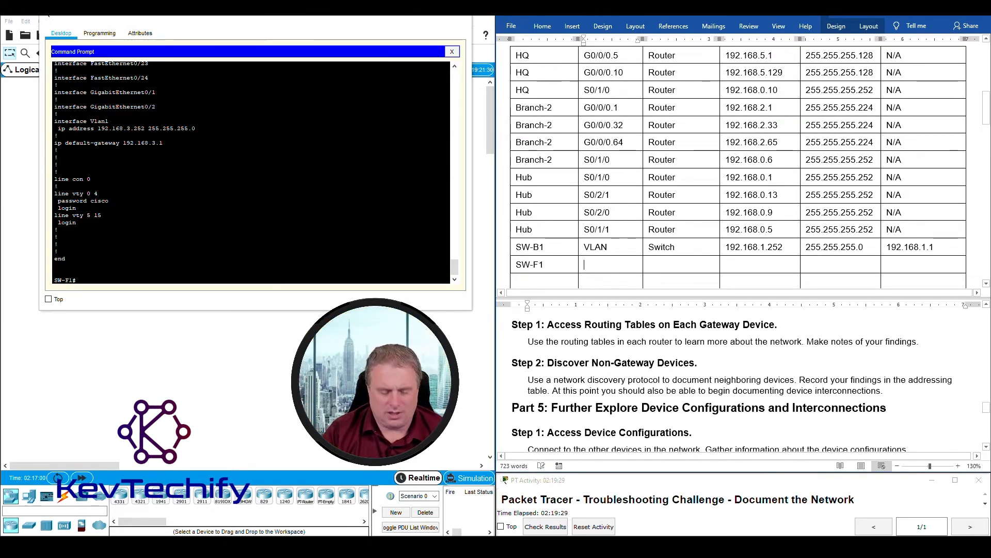
key("Tab")
type("VLAN1")
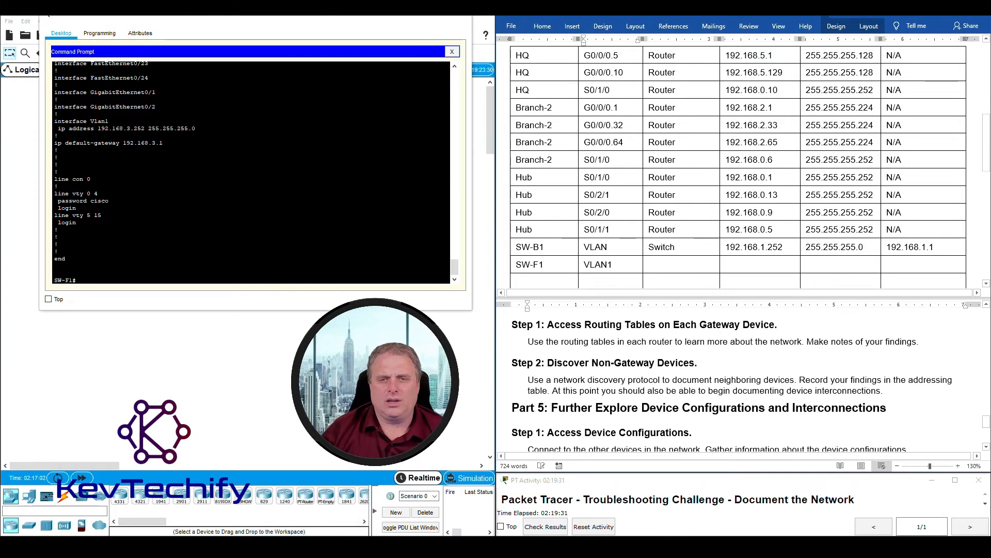
- Enter Switch, 192.168.3.252, 255.255.255.0 and gateway 192.168.3.1 for SW-F1
left_click(622, 249)
type("1\tSwitch")
key("Tab")
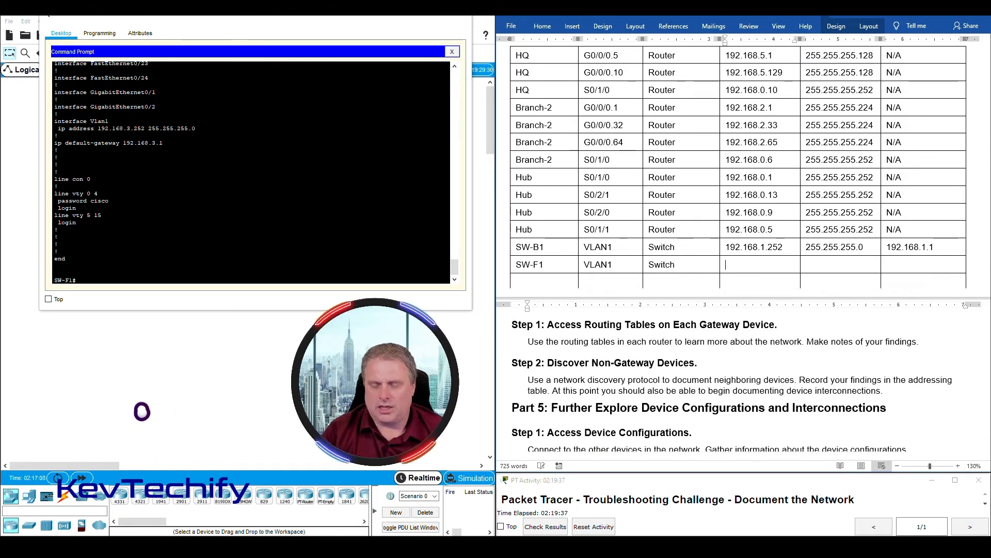
type("192.168.")
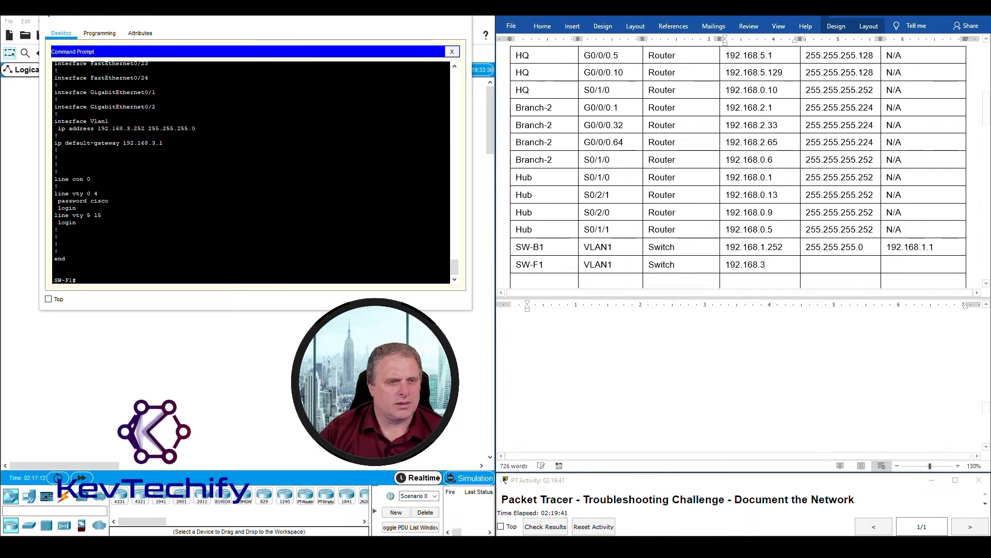
type("3.252")
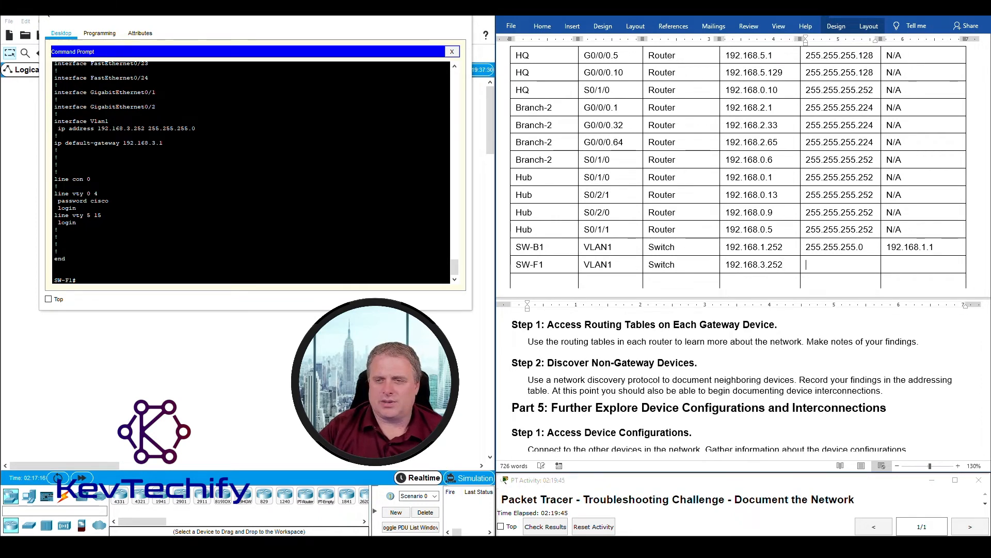
type("255.255.255.0")
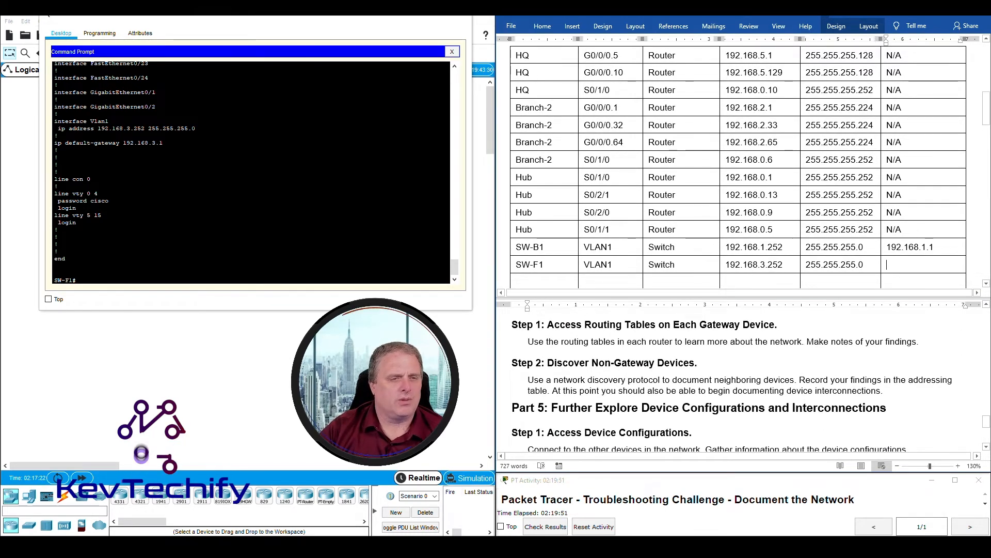
key("Tab")
type("192.168")
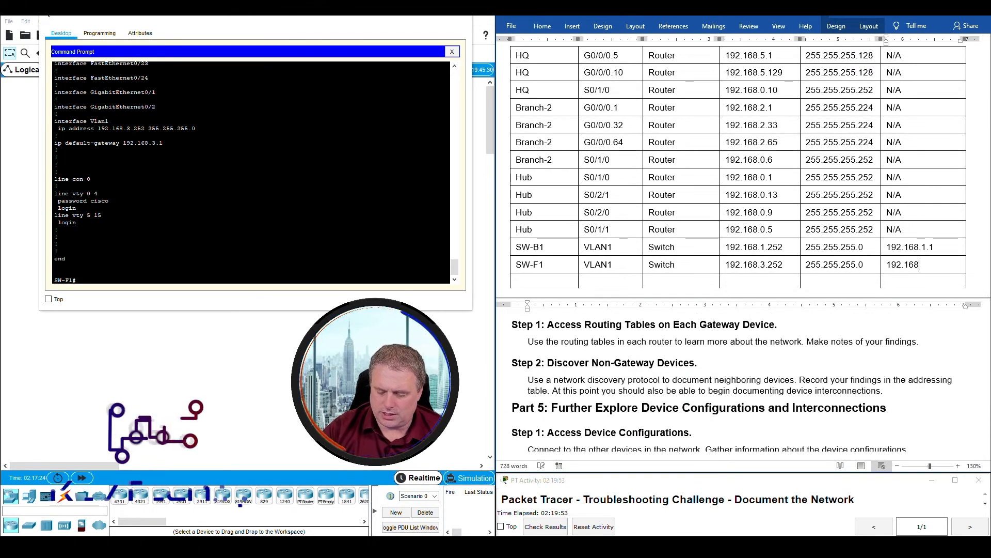
type(".3.1")
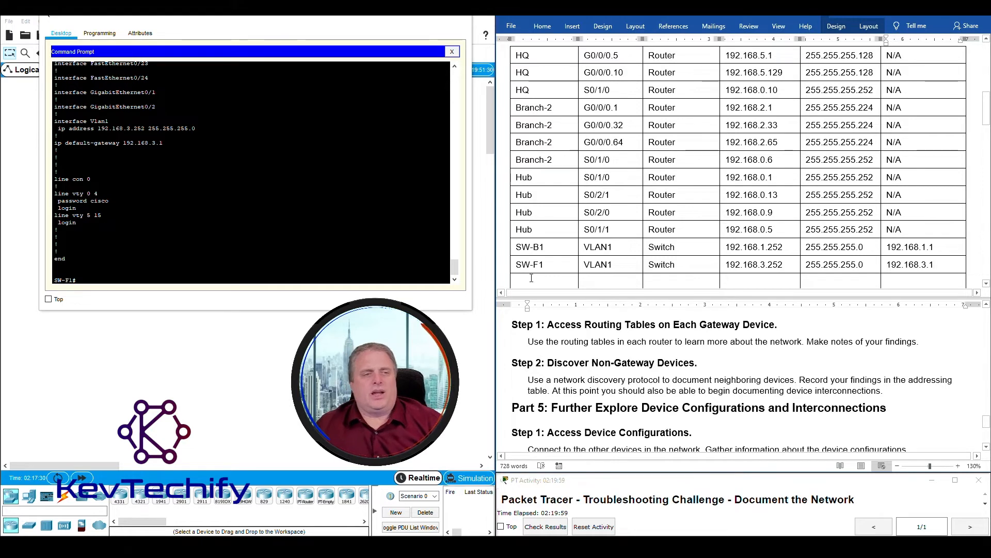
- Exit the telnet session to SW-F1, returning to the Factory prompt
left_click(179, 279)
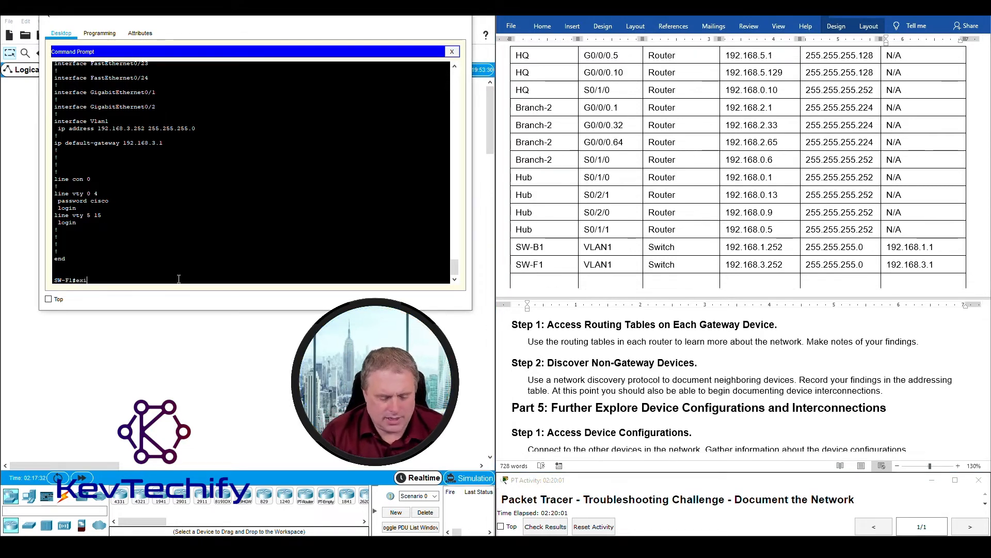
type("exit")
key("Return")
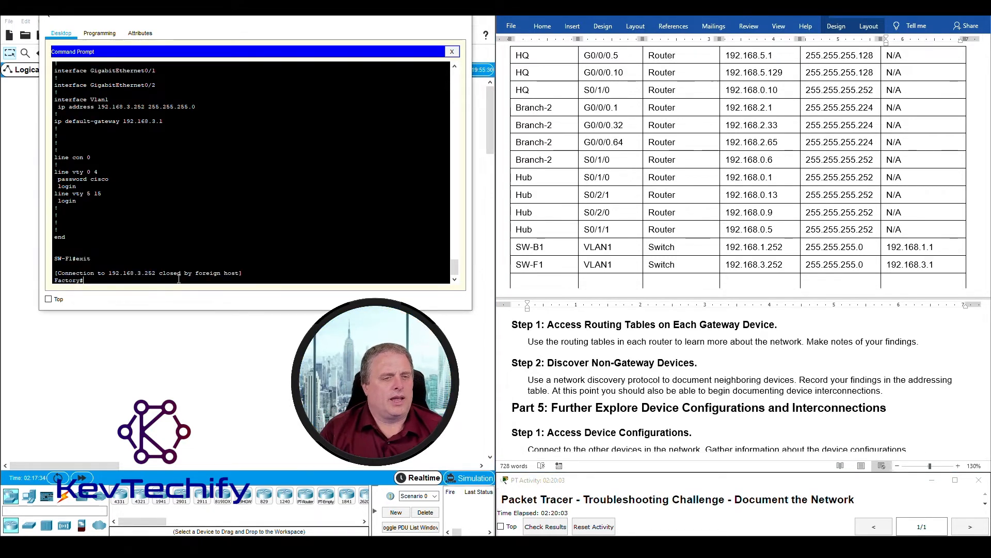
key("Return")
key("Return")
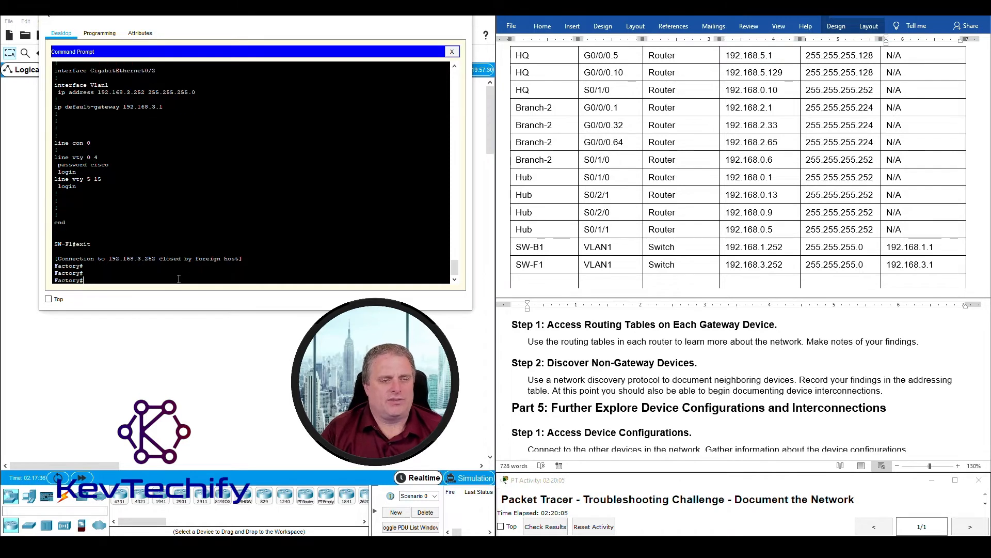
- Telnet to SW-F2 at 192.168.4.252, correcting the .250 typo, and log in with privileged access
type("telnet")
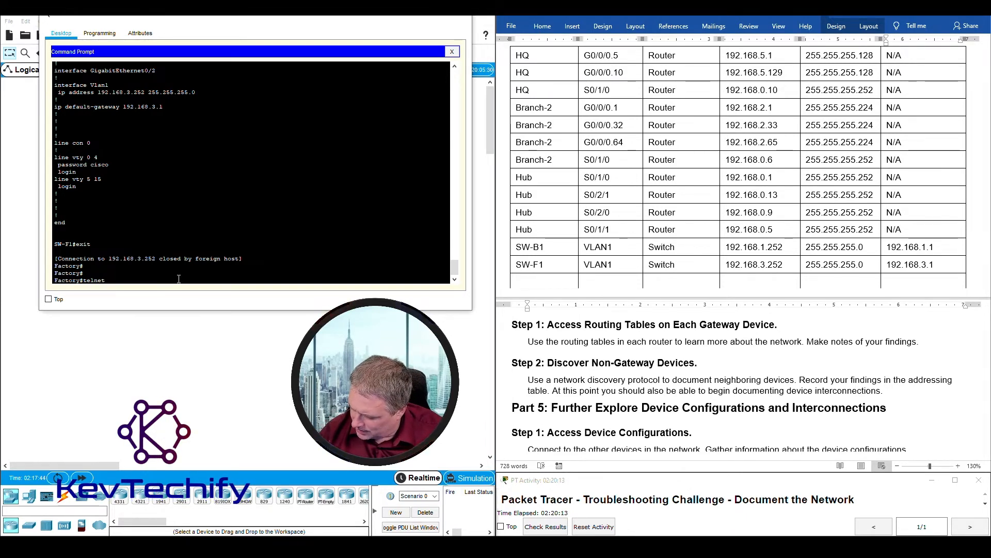
type(" 192.168")
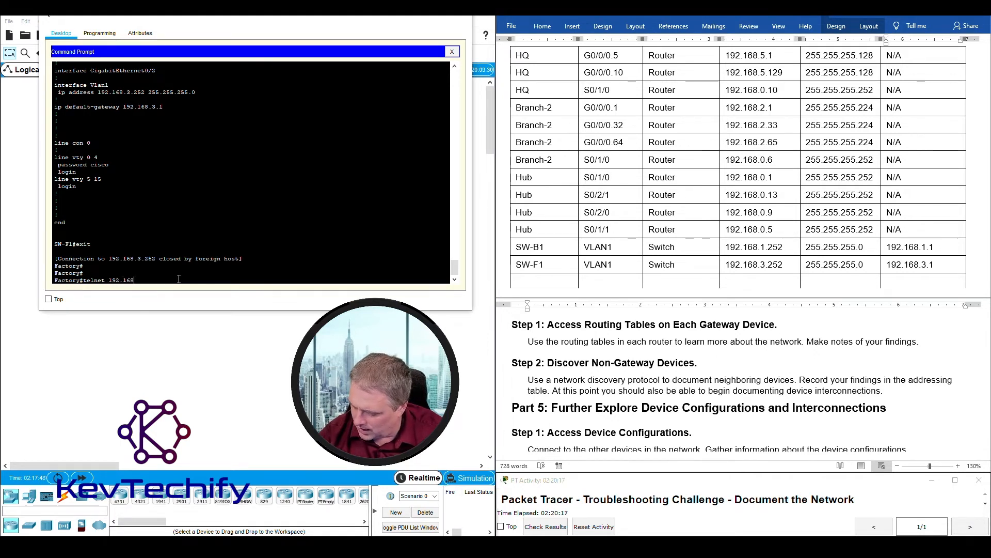
type(".4.250")
key("Return")
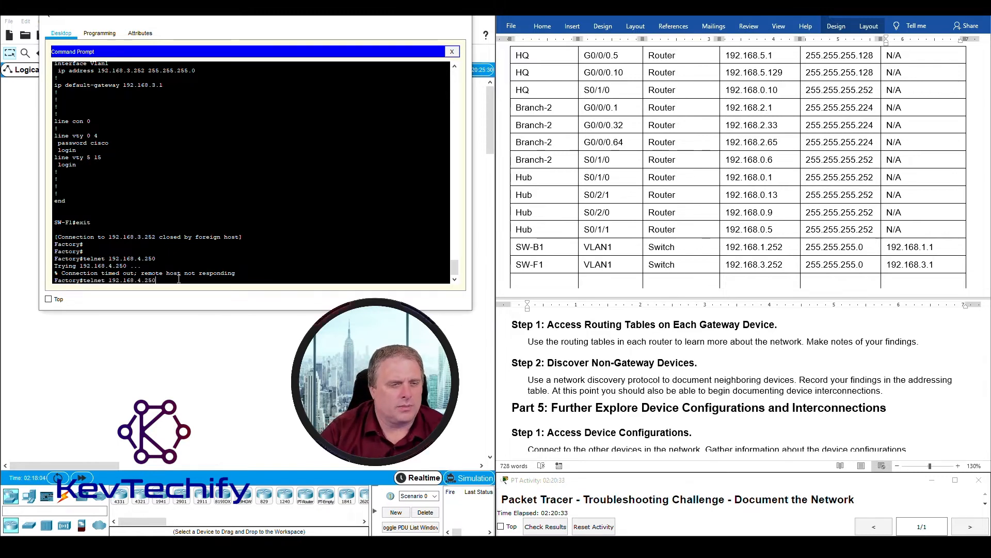
type("2")
key("Return")
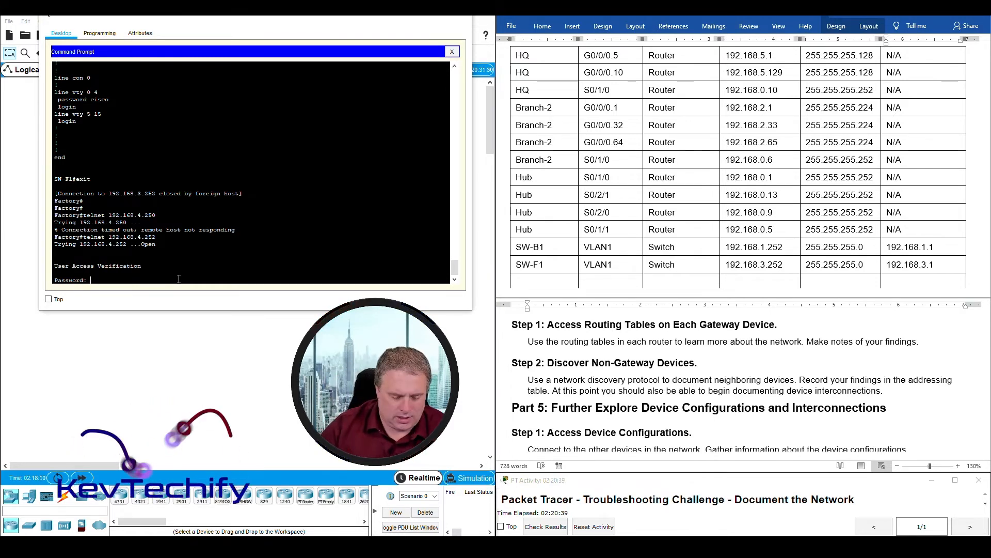
type("cisco")
key("Return")
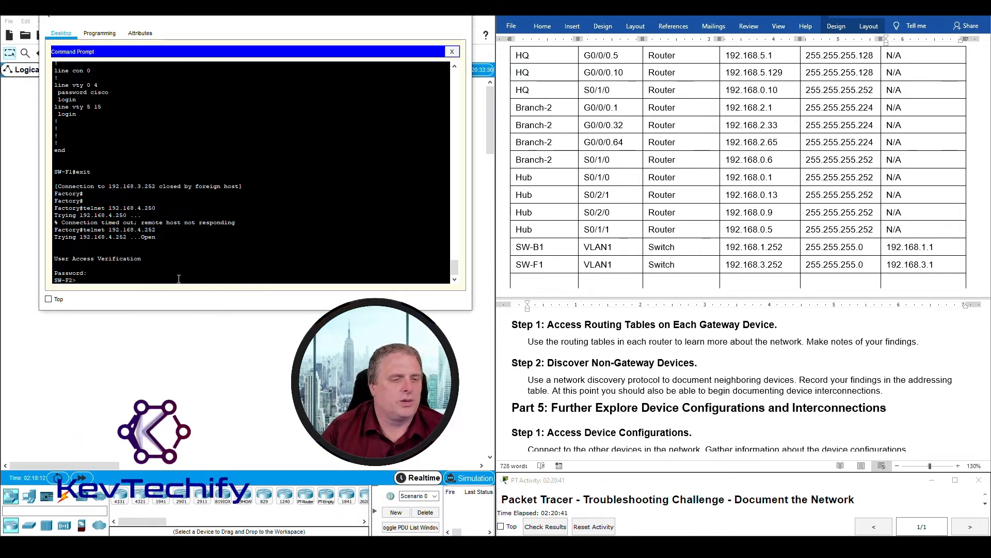
type("en")
key("Return")
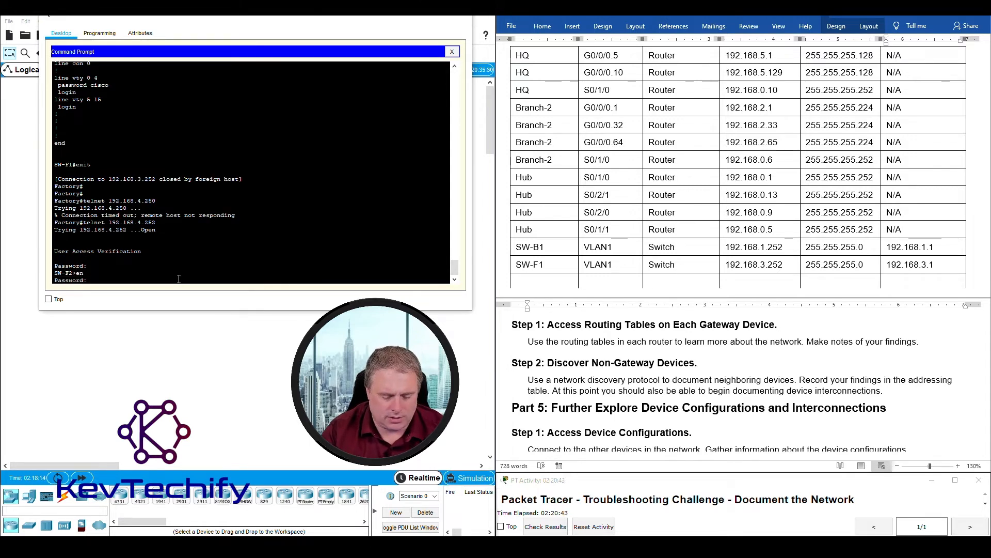
type("class")
key("Return")
key("Return")
key("Return")
key("Return")
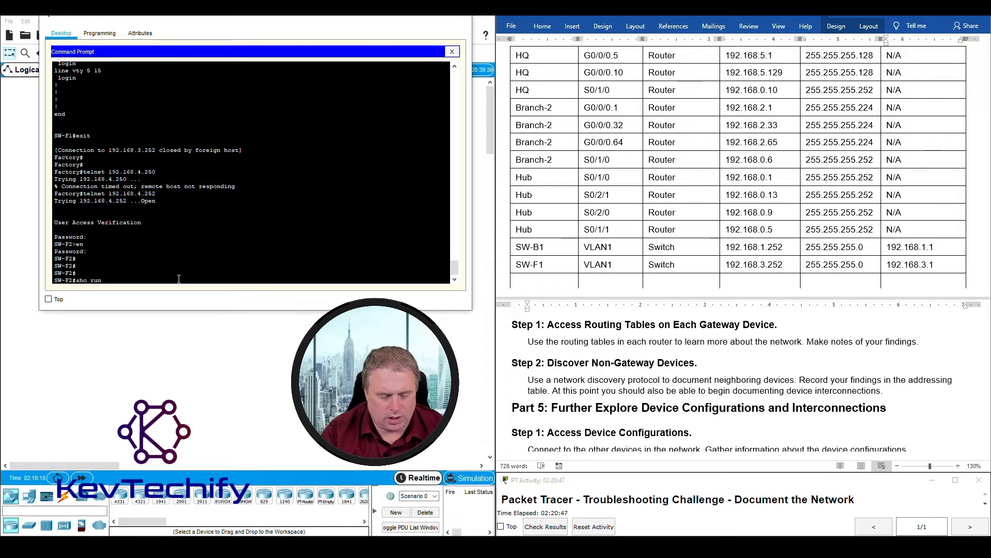
- Display SW-F2's running configuration, showing Vlan1 192.168.4.252 255.255.255.0 and gateway 192.168.4.1
type("sho run")
key("Return")
key("space")
key("space")
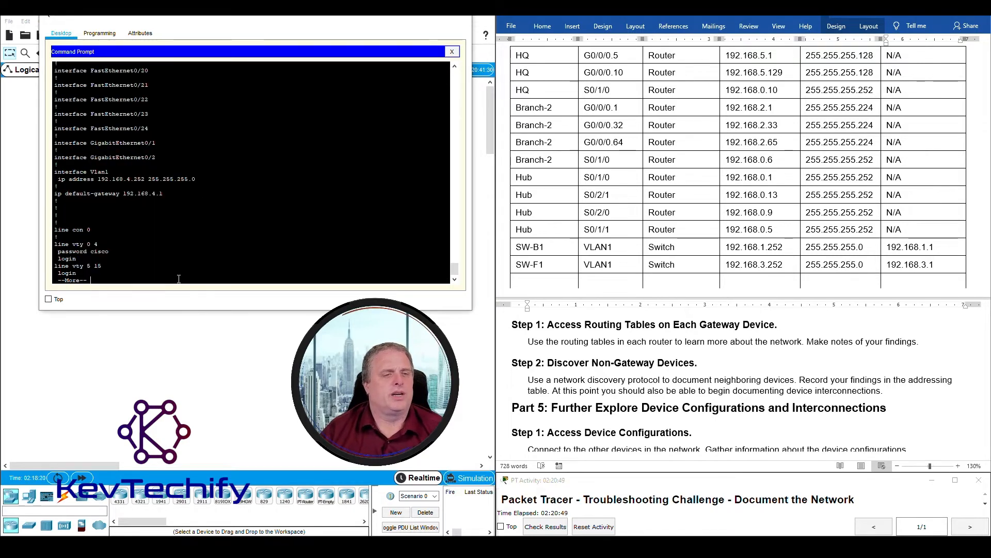
key("space")
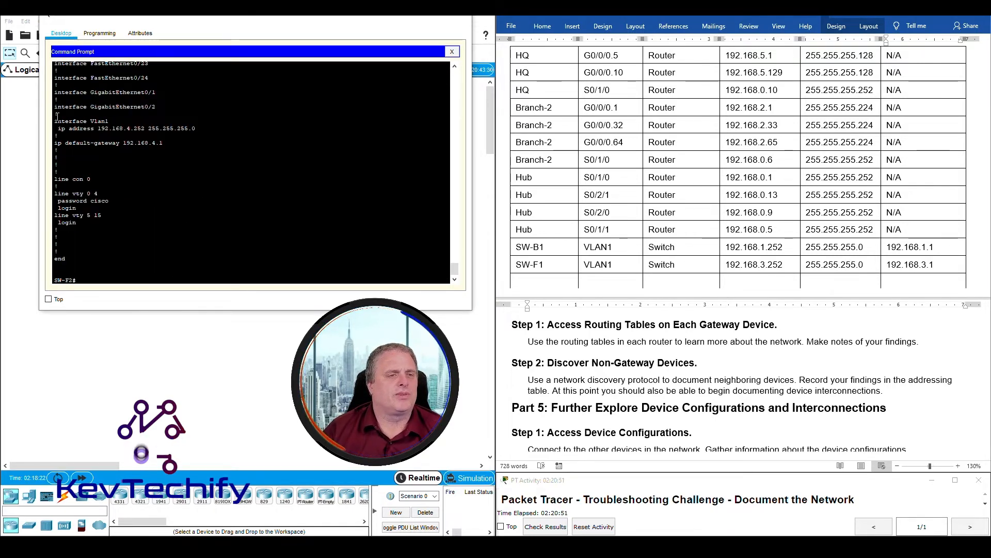
- Highlight SW-F2's Vlan1 and gateway lines and start an SW-F2 row in the table
triple_click(177, 120)
left_click_drag(178, 120, 190, 146)
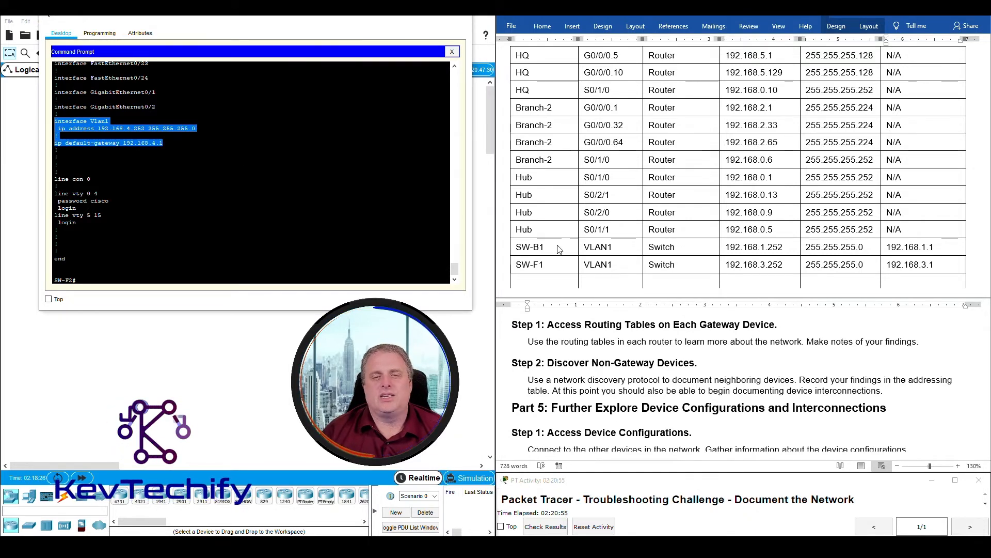
scroll(551, 281, "down", 3)
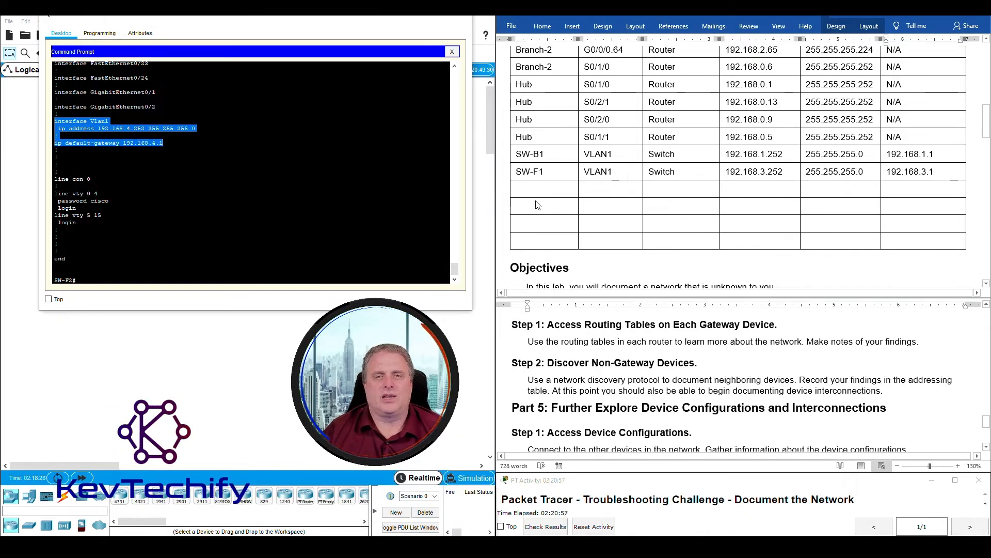
left_click(538, 190)
type("SW-")
scroll(531, 187, "up", 2)
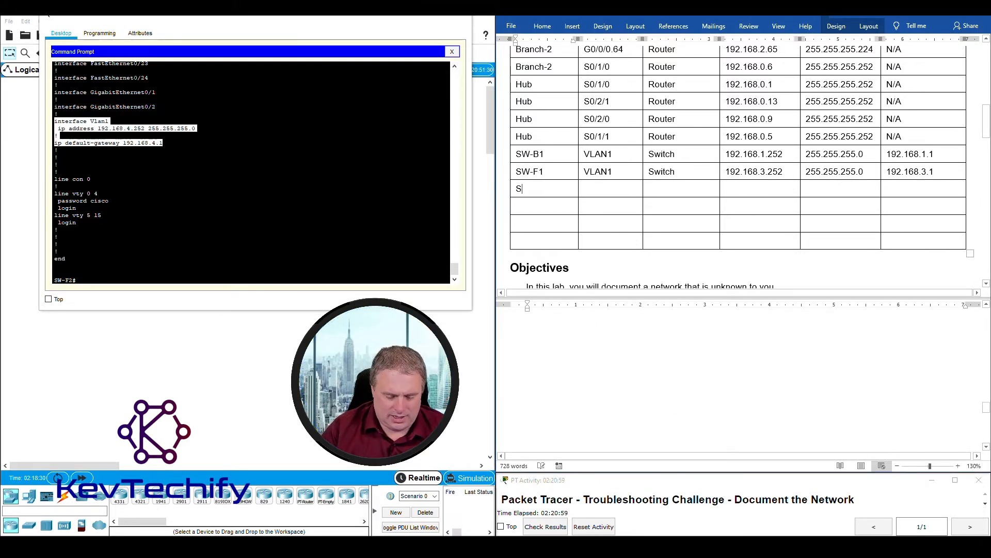
type("F2")
- Fill SW-F2's row with VLAN1, Switch, 192.168.4.252, 255.255.255.0 and gateway 192.168.4.1
key("Tab")
type("VLAN1")
type("Switch")
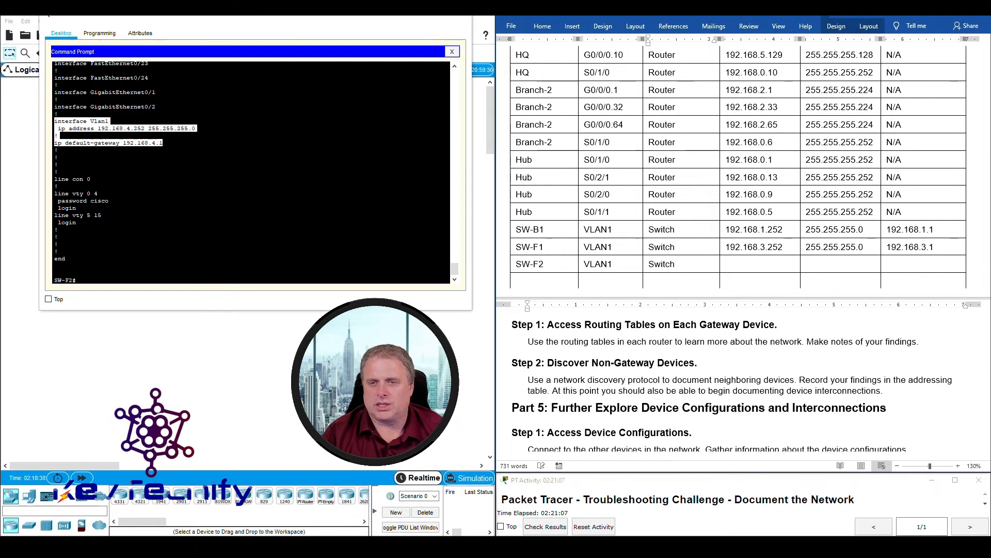
key("Tab")
type("192.168.4.252")
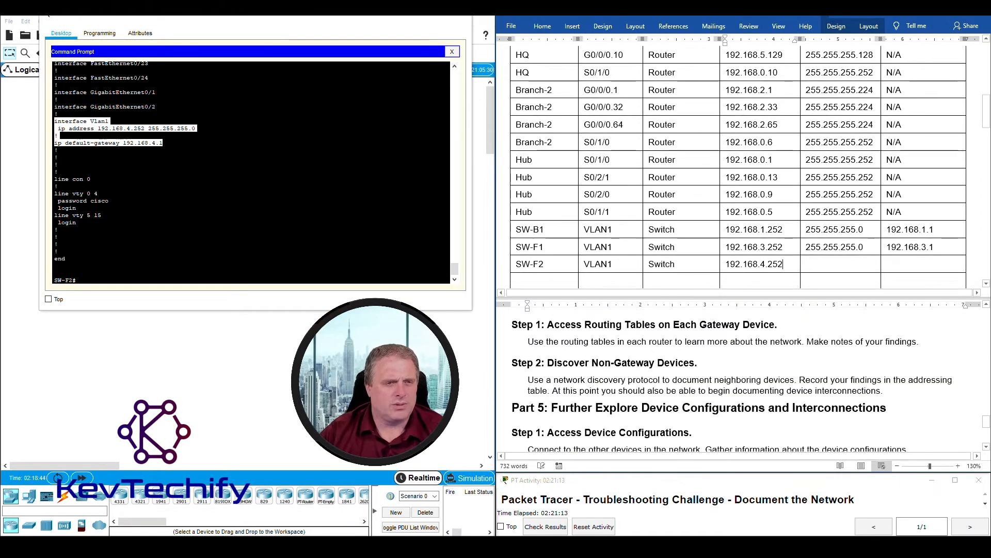
type("25")
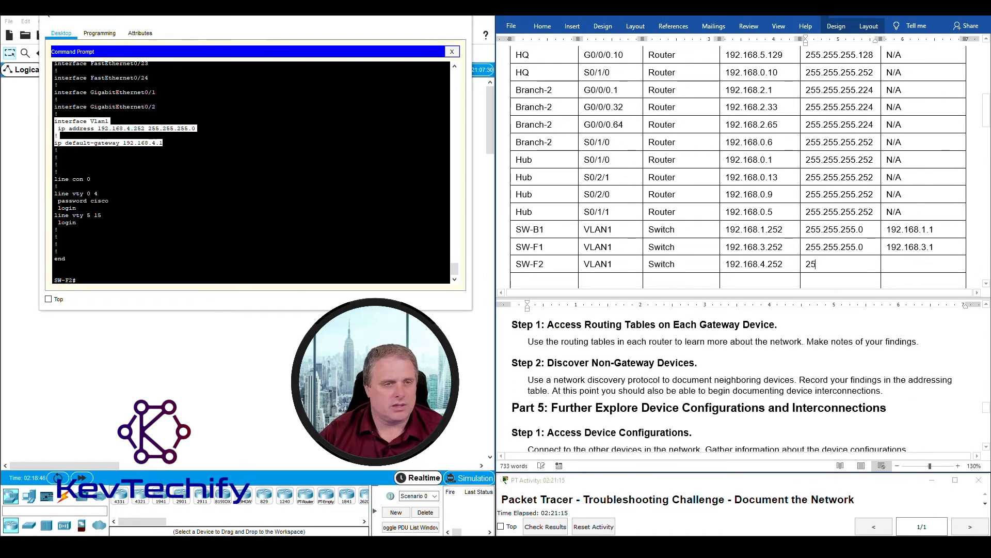
type("5.255.255.0")
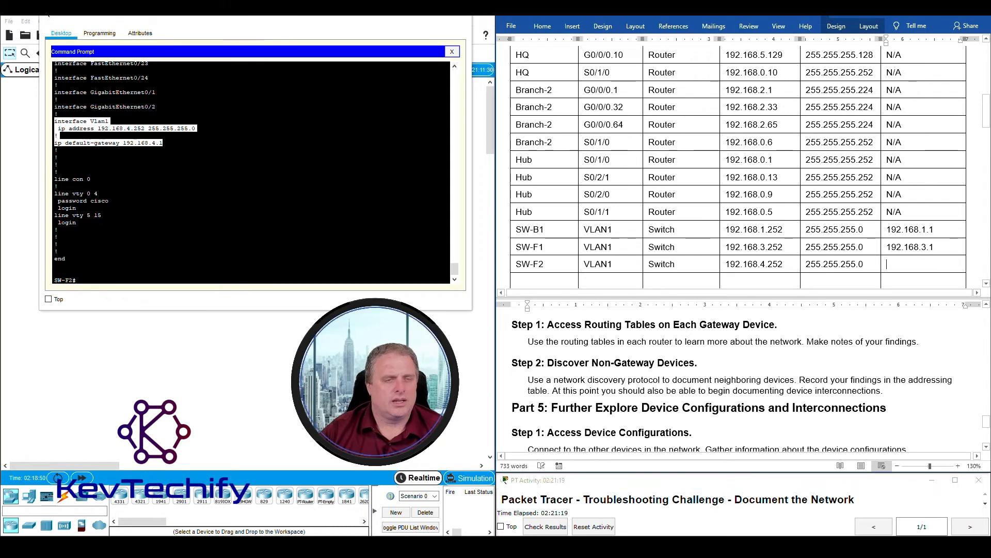
key("Tab")
type("192.16")
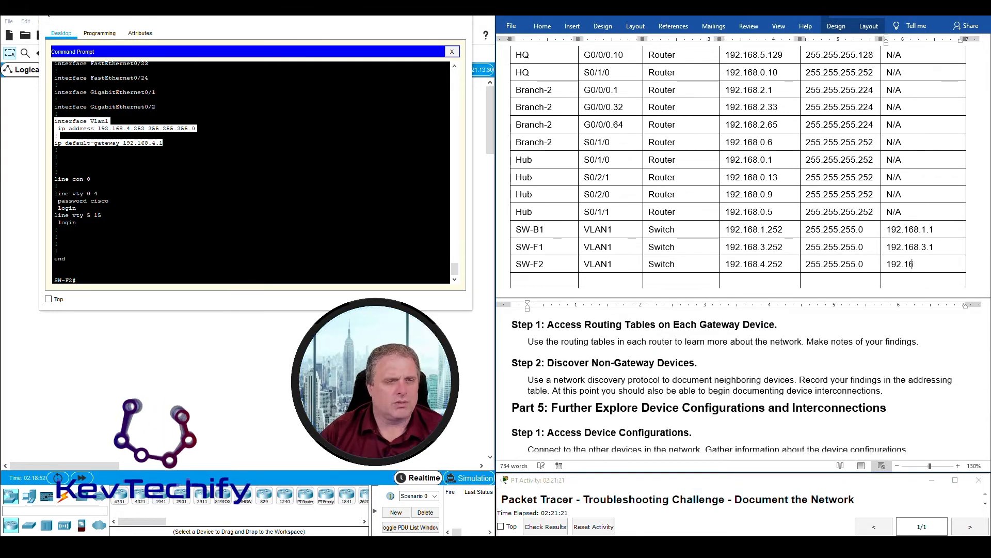
type("8.4.1")
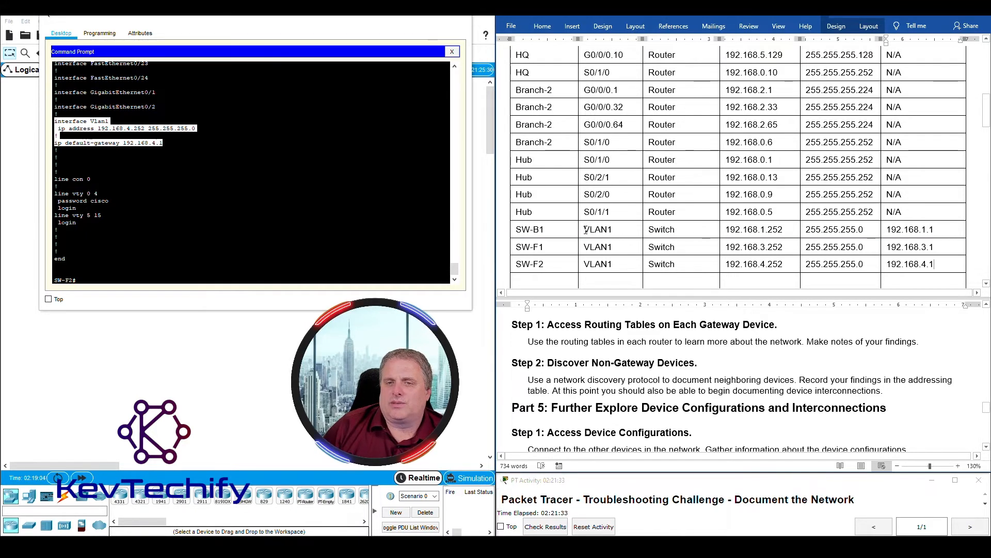
- Review the SW-B1 interface and SW-F1 address cells, ending in SW-F2's IP cell
double_click(609, 231)
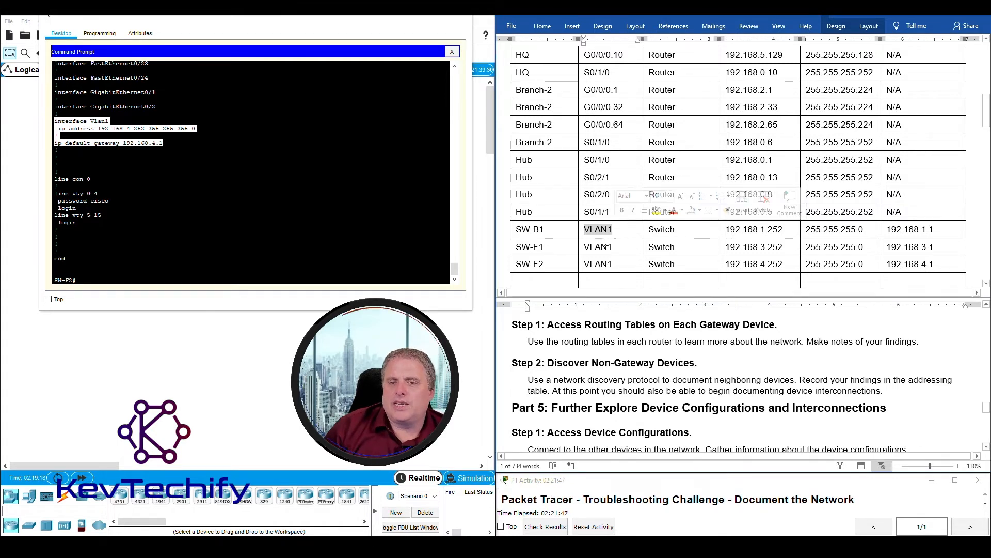
left_click(814, 230)
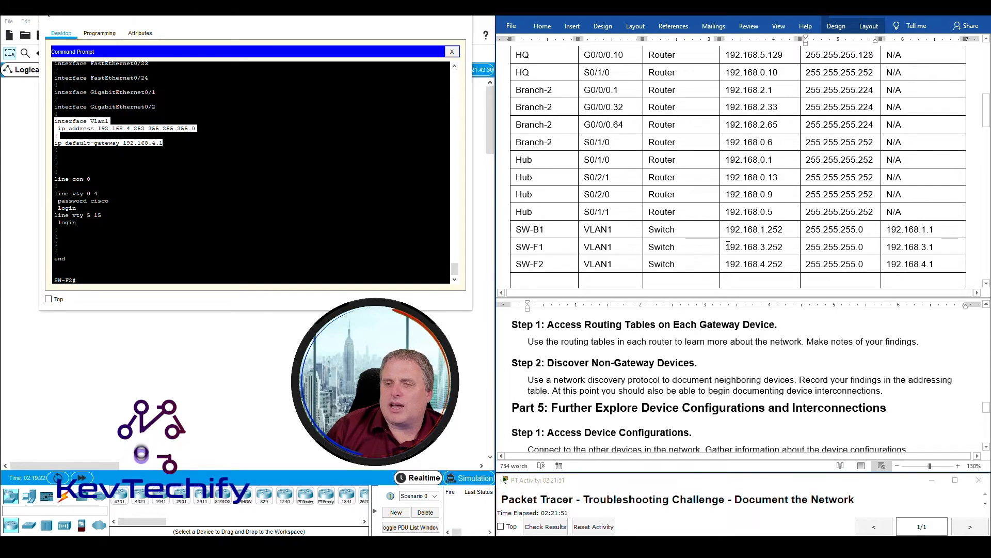
left_click_drag(732, 249, 907, 248)
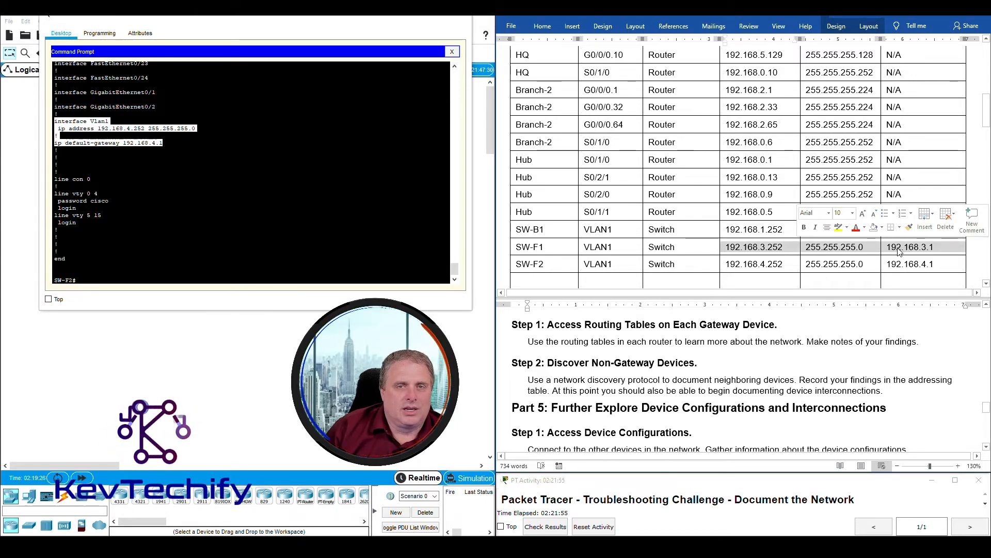
left_click(749, 264)
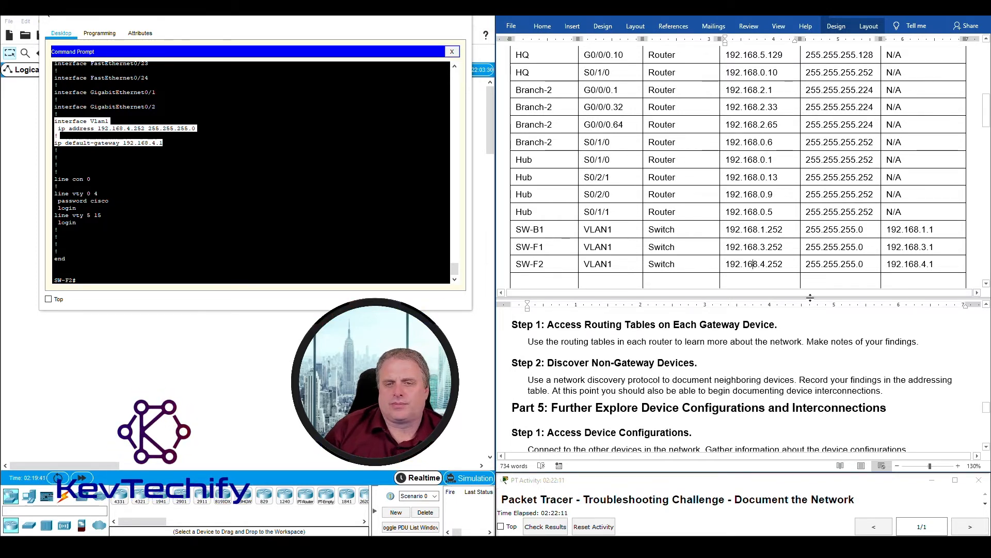
scroll(610, 263, "down", 2)
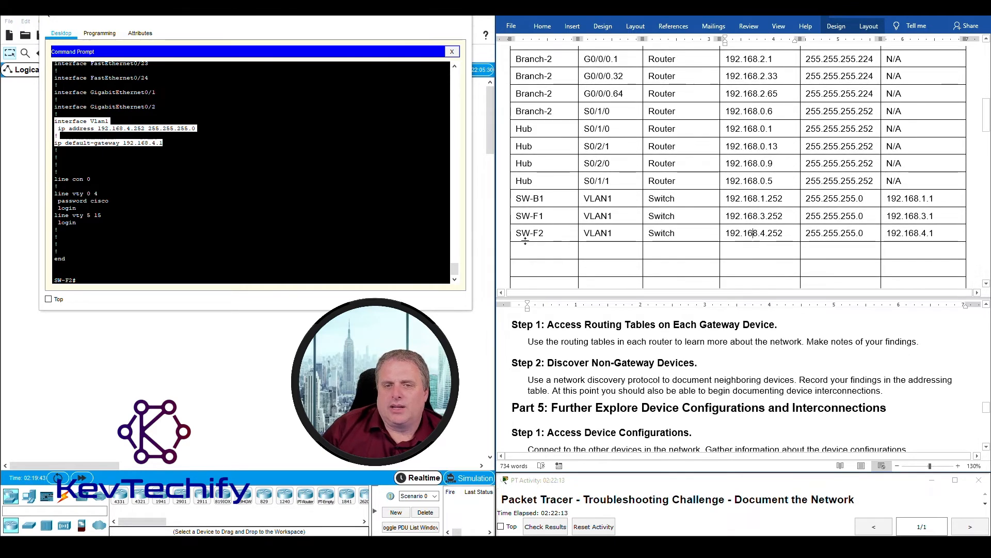
- Exit the SW-F2 telnet session back to the Factory router prompt
left_click(202, 240)
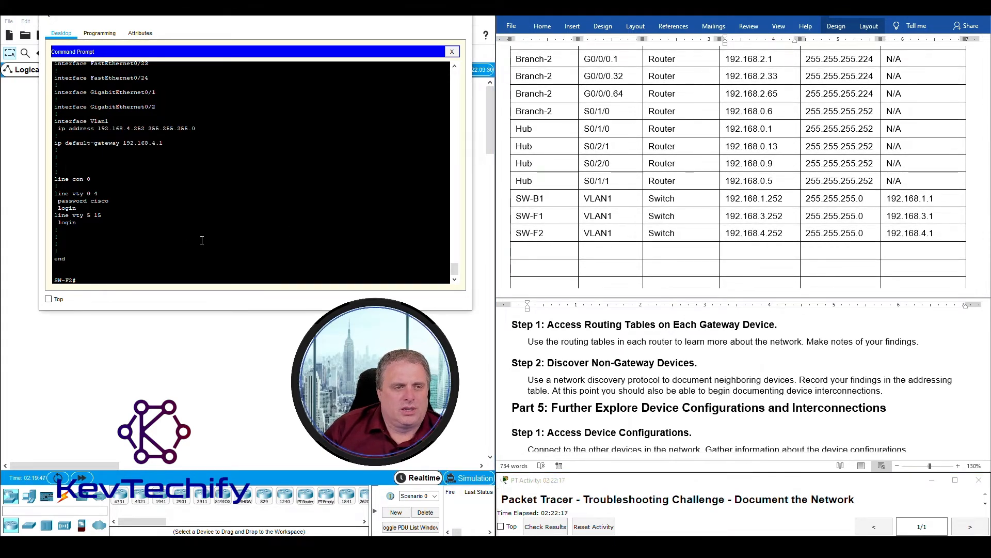
key("Return")
type("exit")
key("Return")
key("Return")
key("Return")
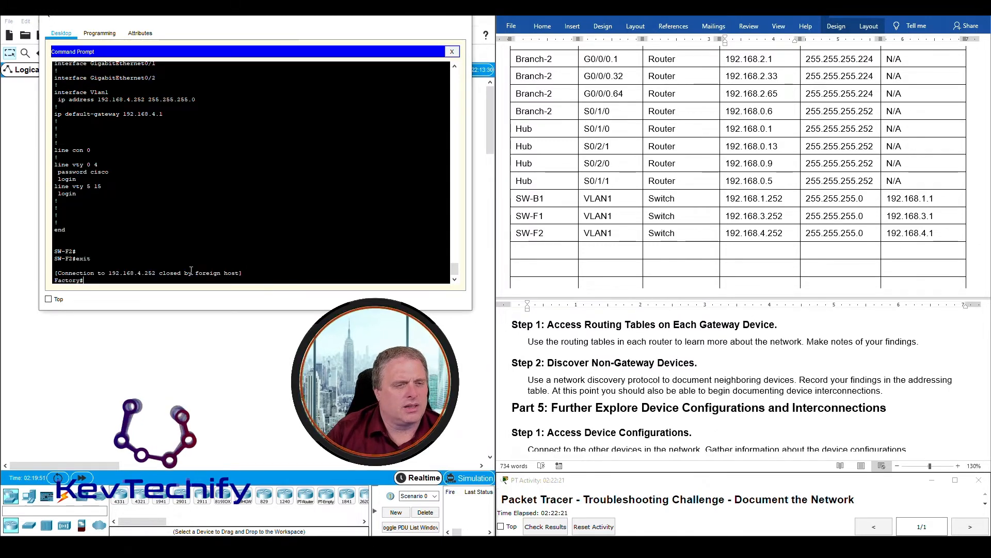
key("Return")
- List Factory's CDP neighbours, mark SW-F2 and SW-F1, and close the PC console
type("sho")
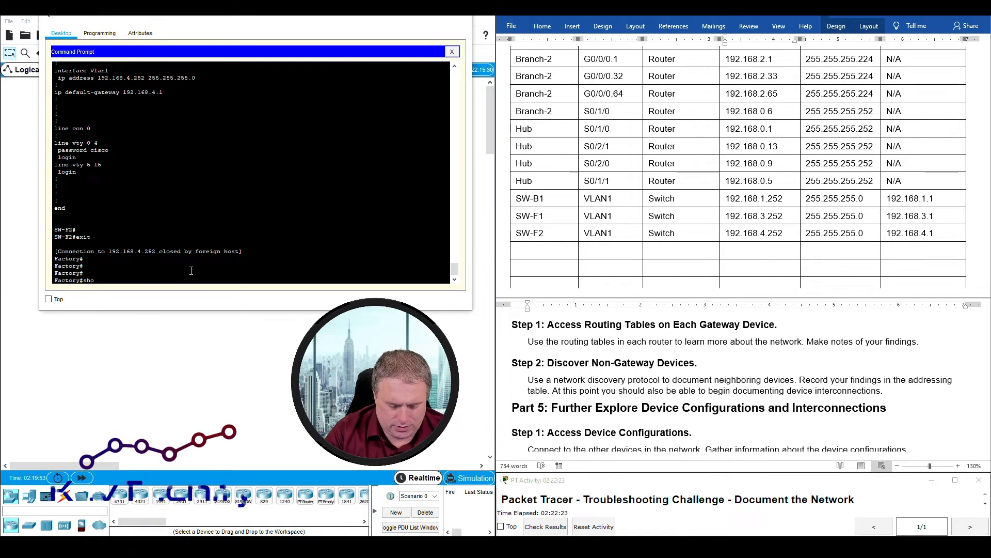
type(" cdp ne")
key("Return")
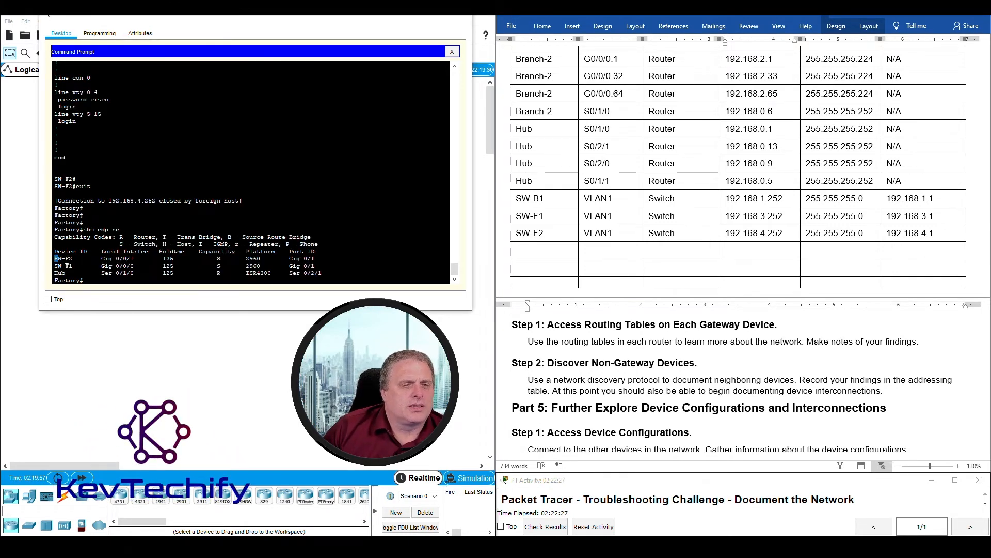
left_click_drag(78, 260, 91, 273)
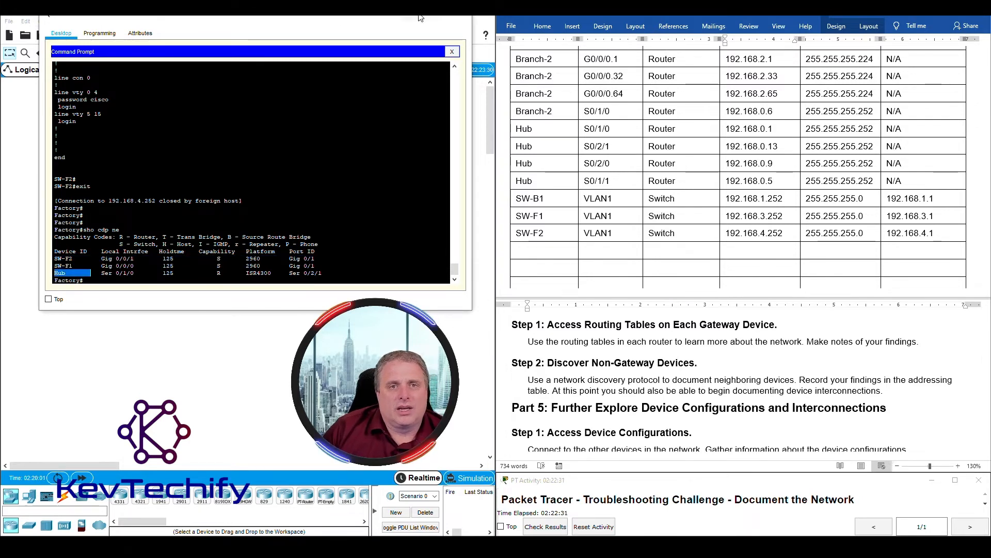
left_click(418, 18)
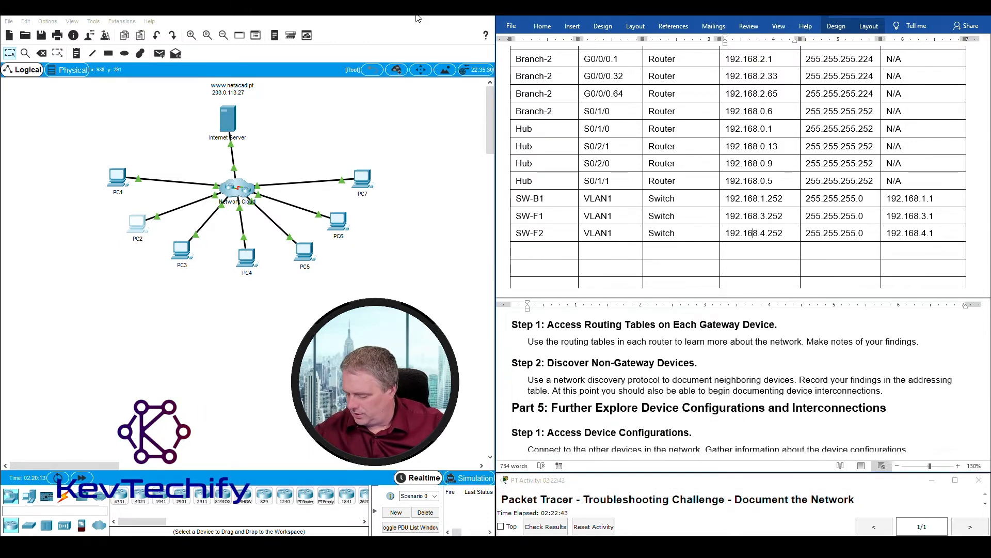
- From PC4's Command Prompt, telnet to HQ, log in and enter privileged mode
left_click(257, 257)
key("Return")
key("Return")
key("Return")
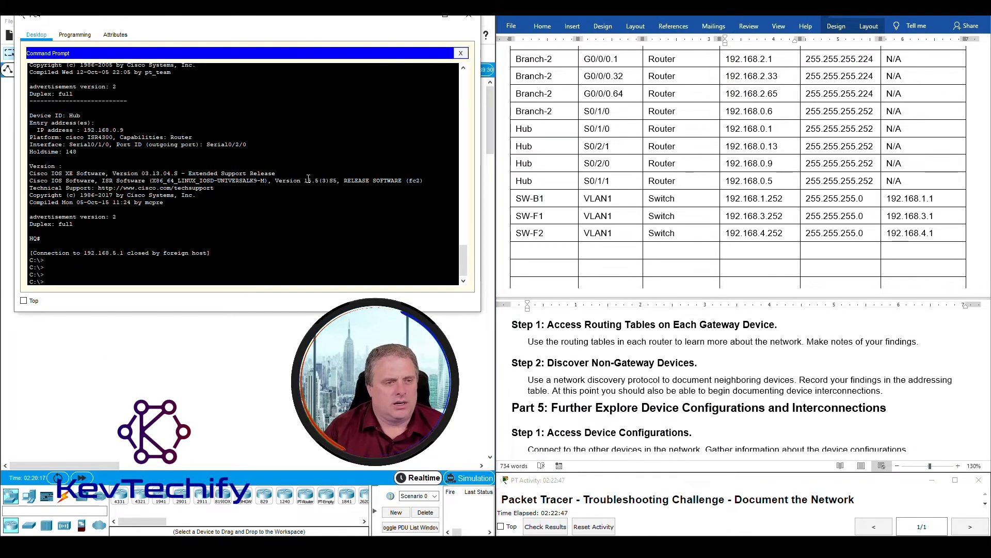
key("Return")
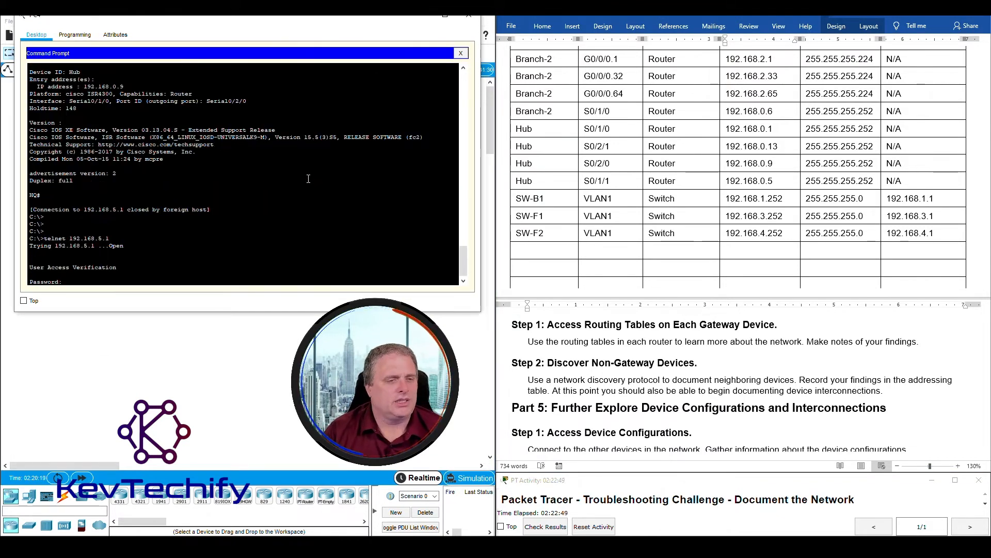
type("cisco")
key("Return")
type("en")
key("Return")
type("class")
key("Return")
key("Return")
key("Return")
key("Return")
key("Return")
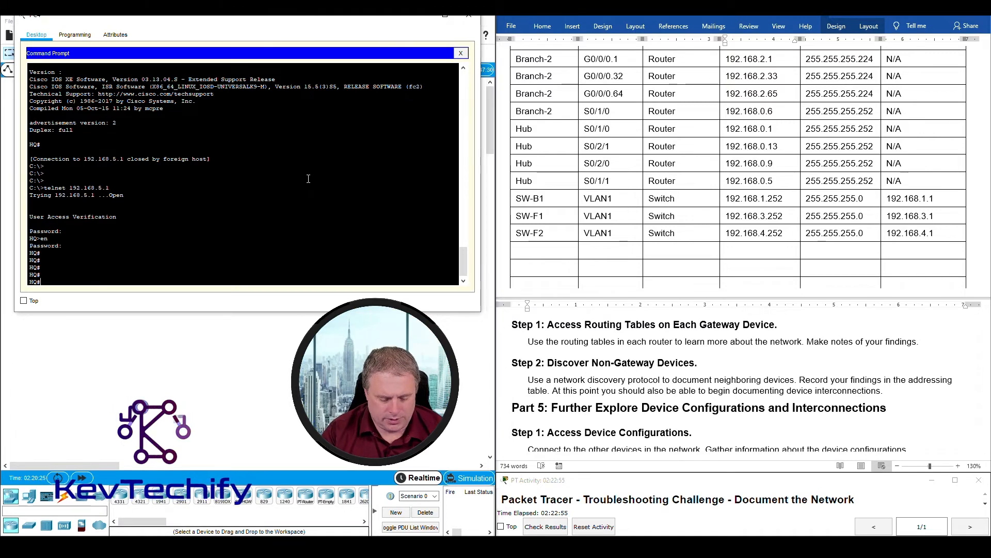
- Run 'sho cdp ne' and 'sho cdp ne det' on HQ, highlighting SW-HQ1 at 192.168.6.252
type("sho cdp")
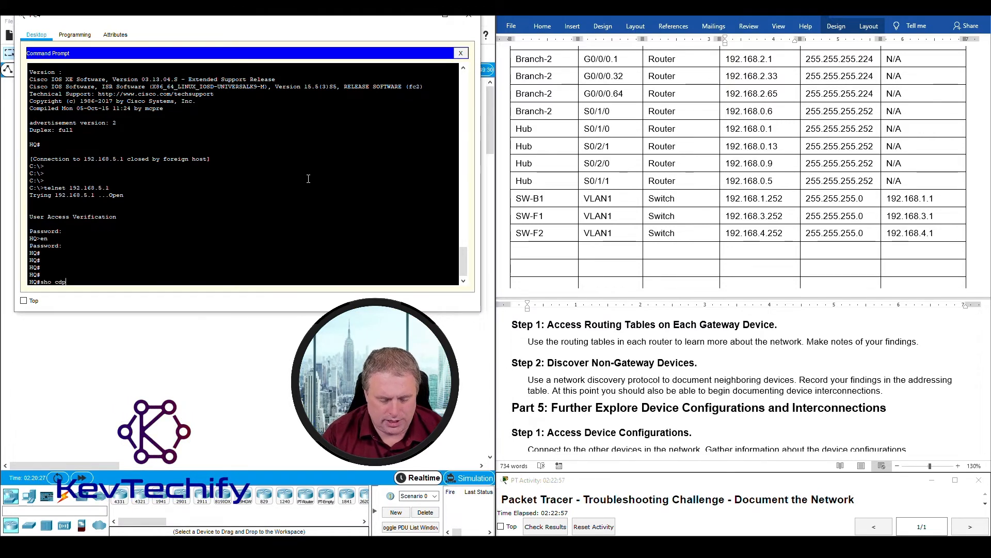
type(" n")
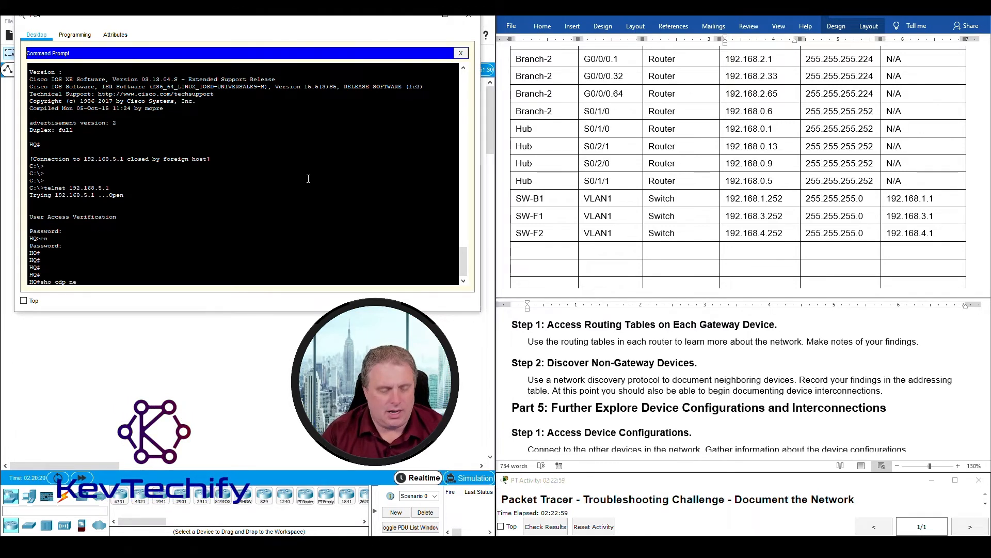
type("e")
key("Return")
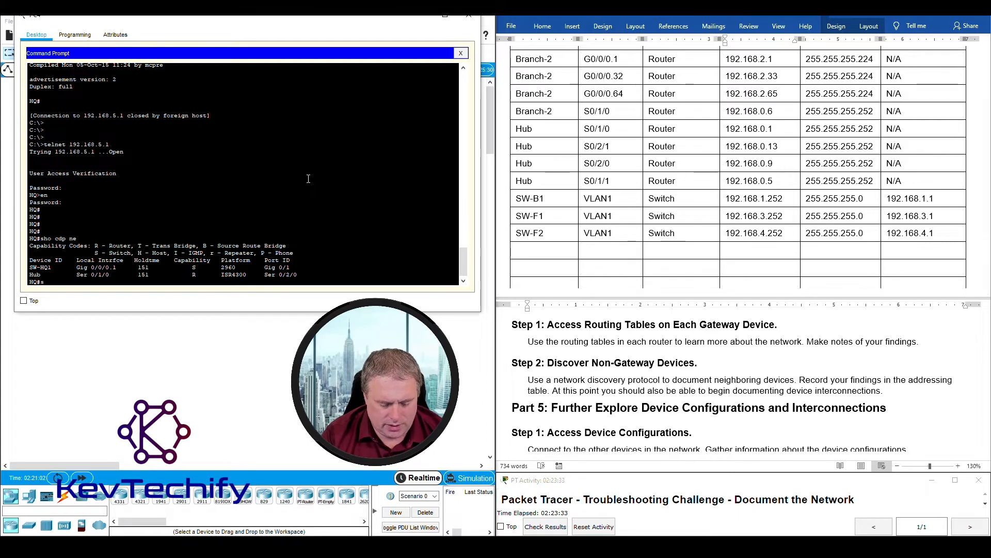
key("BackSpace")
key("BackSpace")
type("cdp ne det")
key("Return")
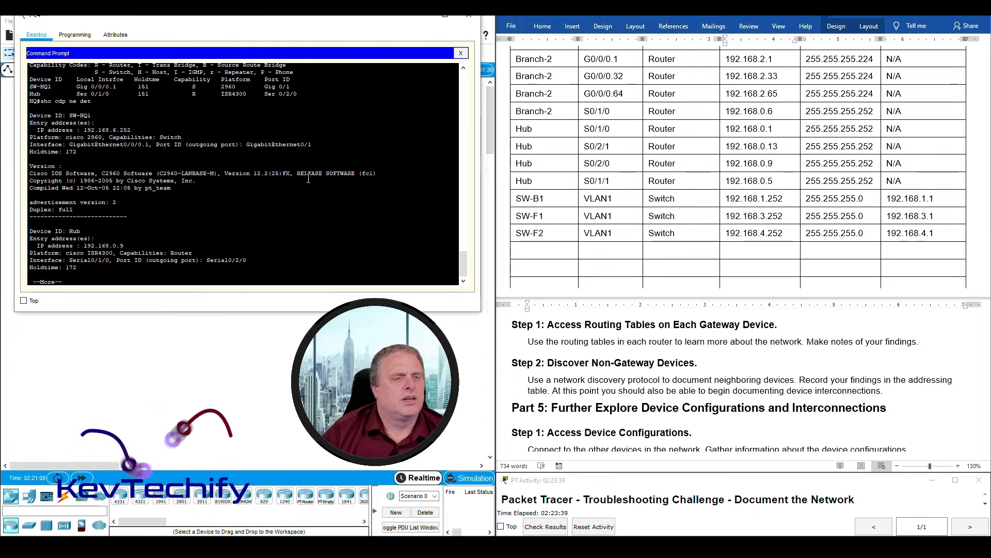
left_click_drag(69, 116, 107, 116)
left_click_drag(149, 134, 152, 129)
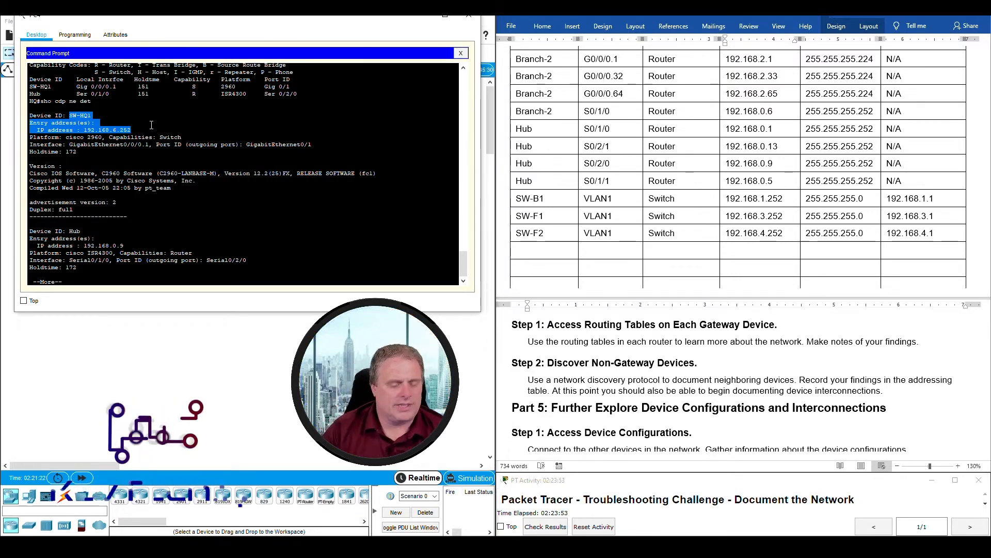
- Show the rest of HQ's neighbour details, including Hub at 192.168.0.9, and type 'telnet 192.168.6.252'
key("Return")
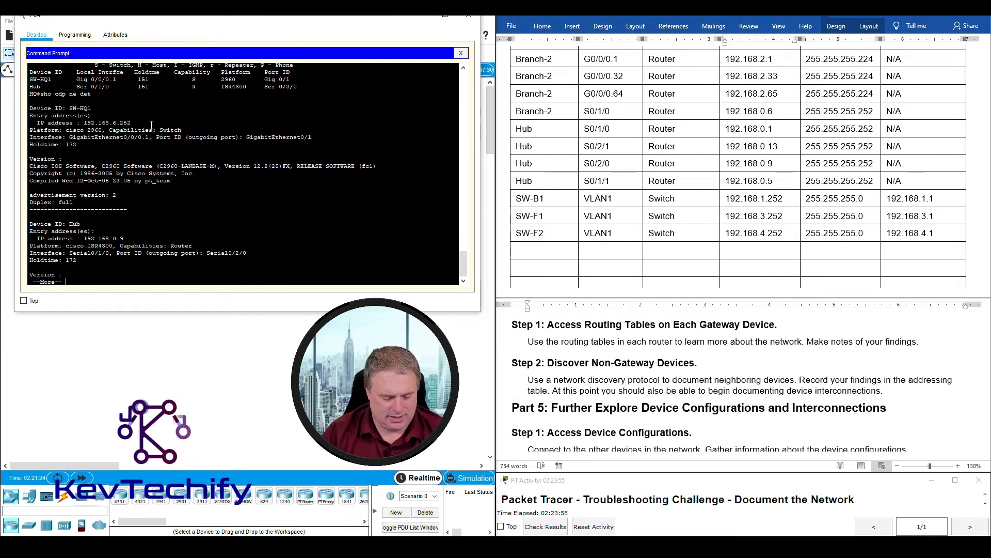
key("space")
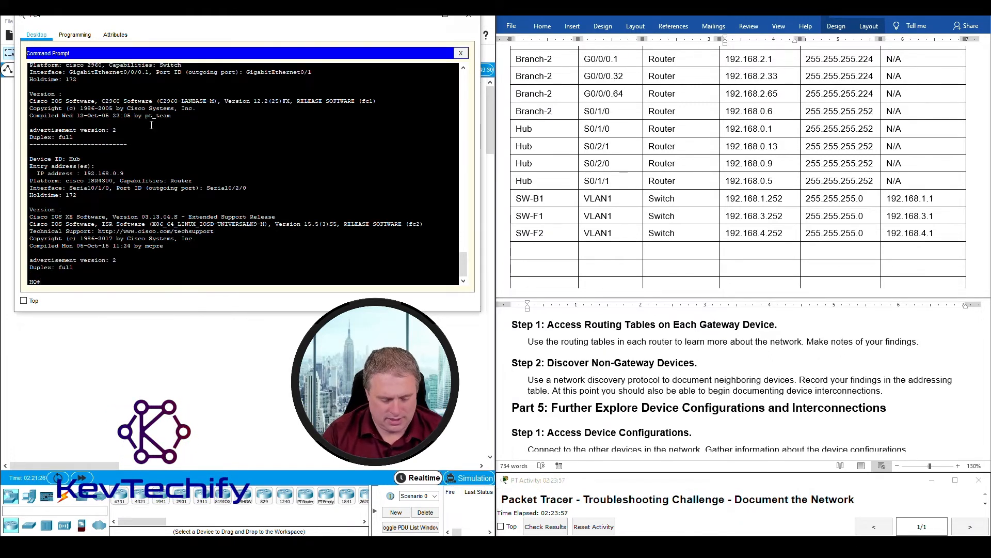
key("Return")
key("Return")
key("Return")
type("telnet 1")
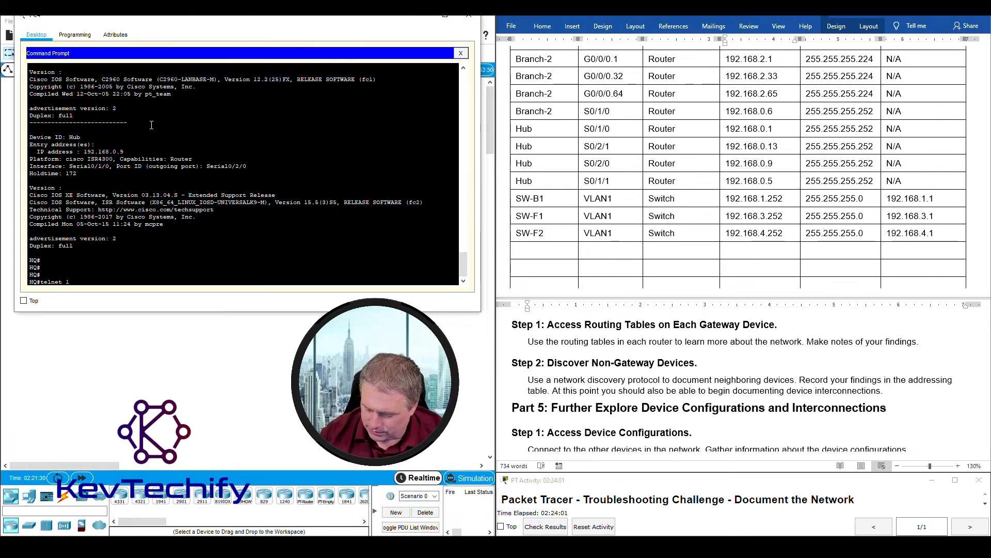
type("92.168.6.252")
- Connect to SW-HQ1 at 192.168.6.252, log in and enter privileged mode
key("Return")
type("cisco")
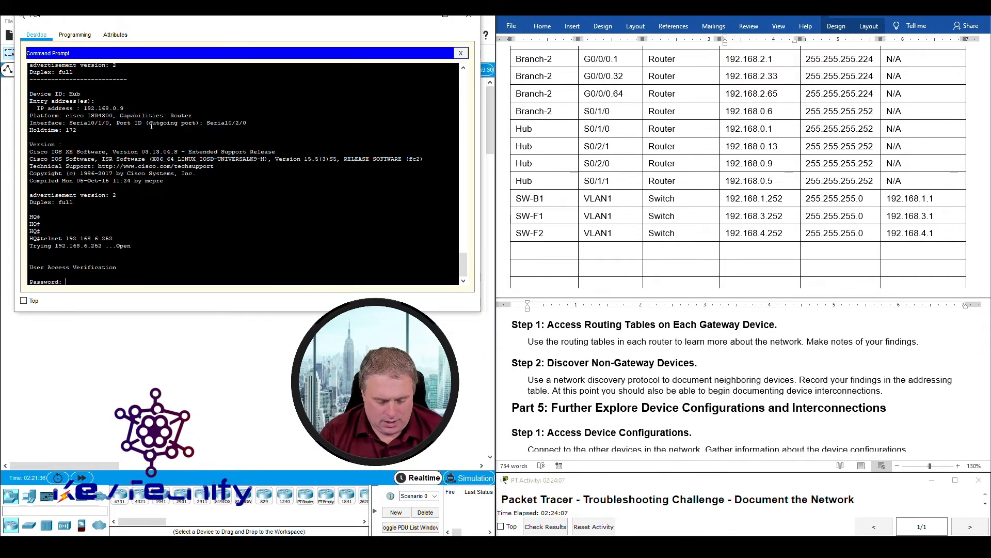
key("Return")
type("en")
key("Return")
type("class")
key("Return")
key("Return")
key("Return")
key("Return")
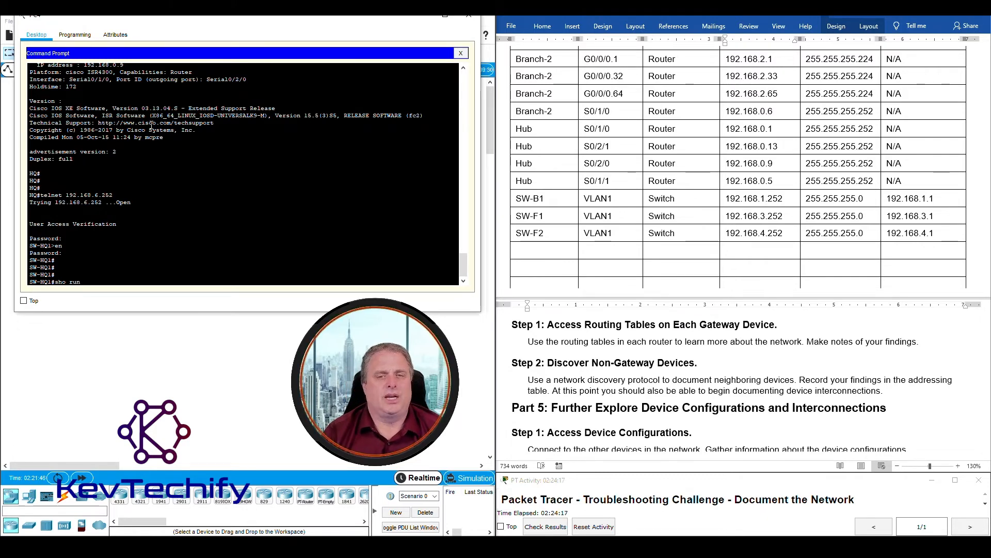
- Page through SW-HQ1's running configuration, highlighting the Fa0/23 and Port-channel1 trunk lines
key("Return")
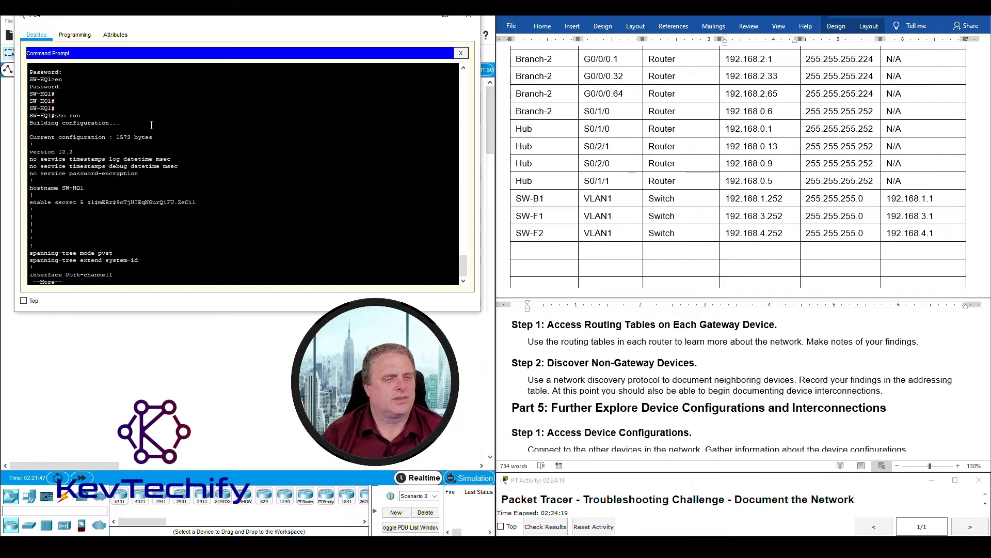
key("space")
key("space")
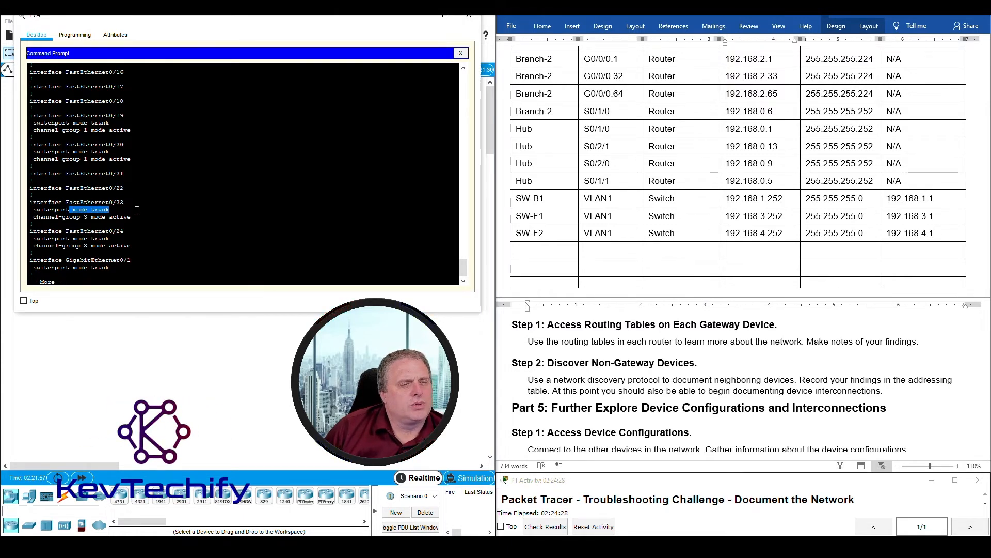
left_click_drag(137, 210, 138, 215)
key("space")
scroll(174, 196, "up", 15)
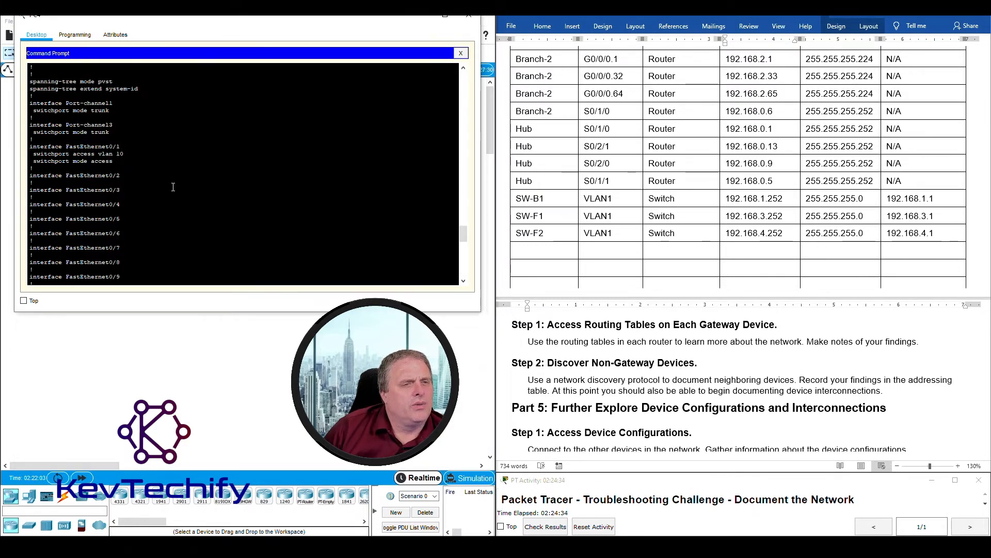
left_click_drag(32, 103, 141, 112)
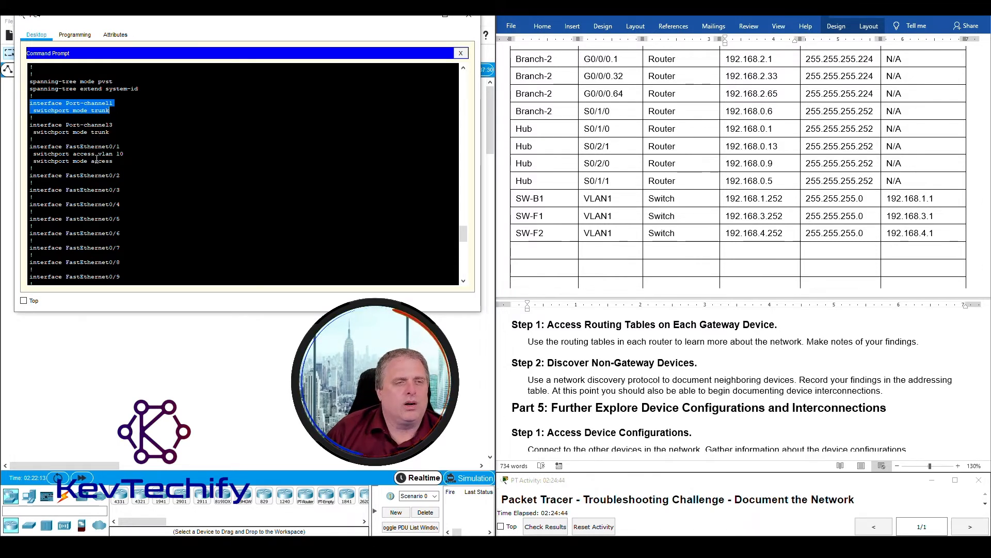
scroll(141, 160, "down", 15)
scroll(140, 160, "down", 6)
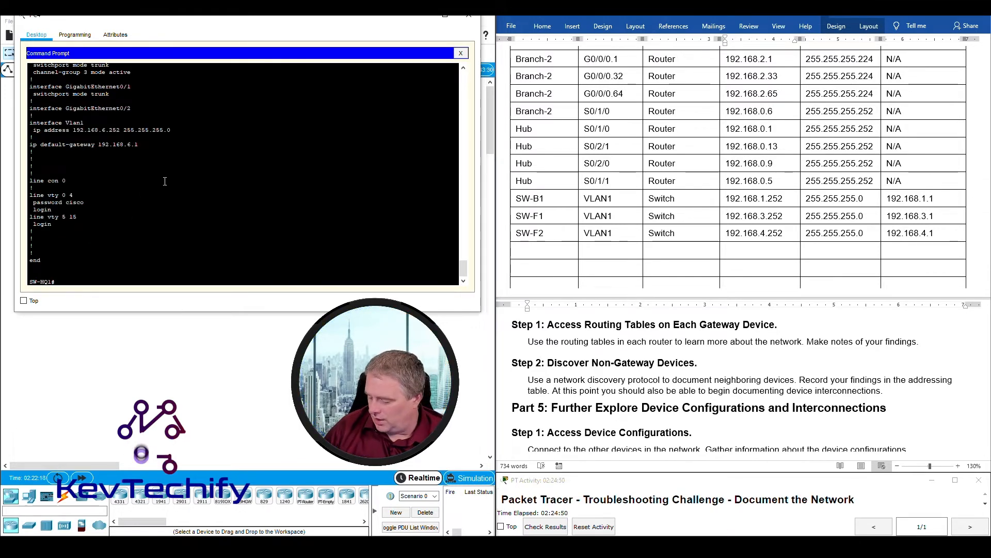
- Add an SW-HQ1 table row and highlight its Vlan1 address and gateway config lines
left_click(535, 252)
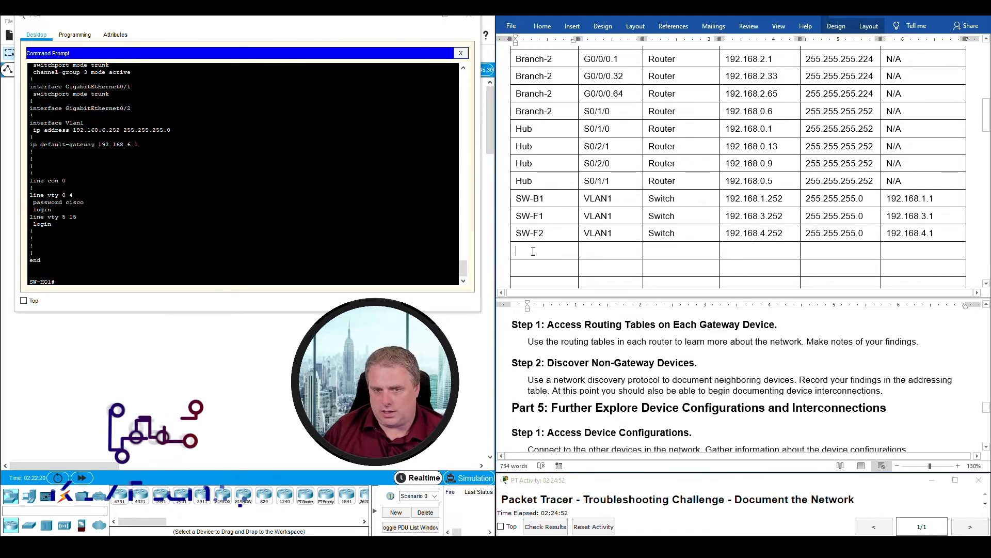
left_click(535, 252)
type("SW-HQ1")
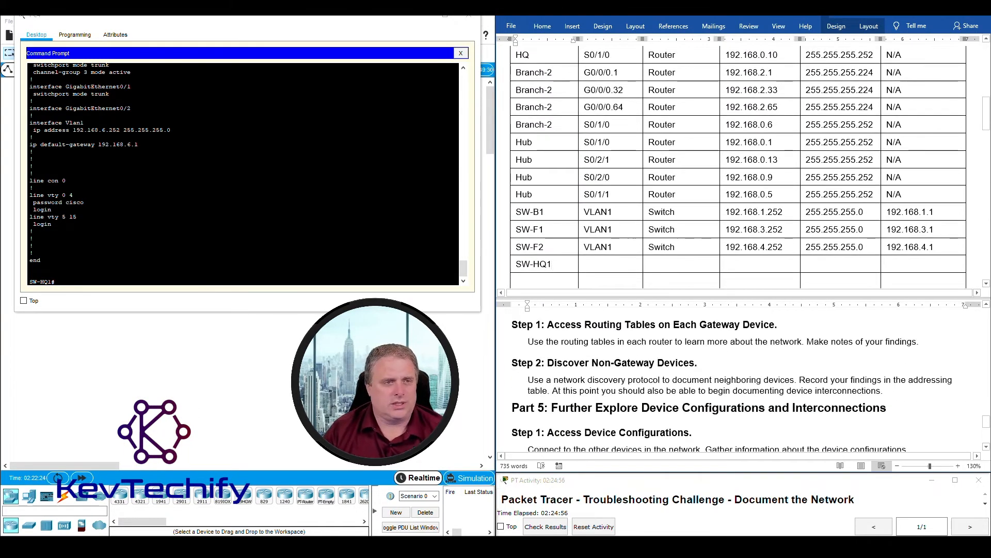
left_click(188, 149)
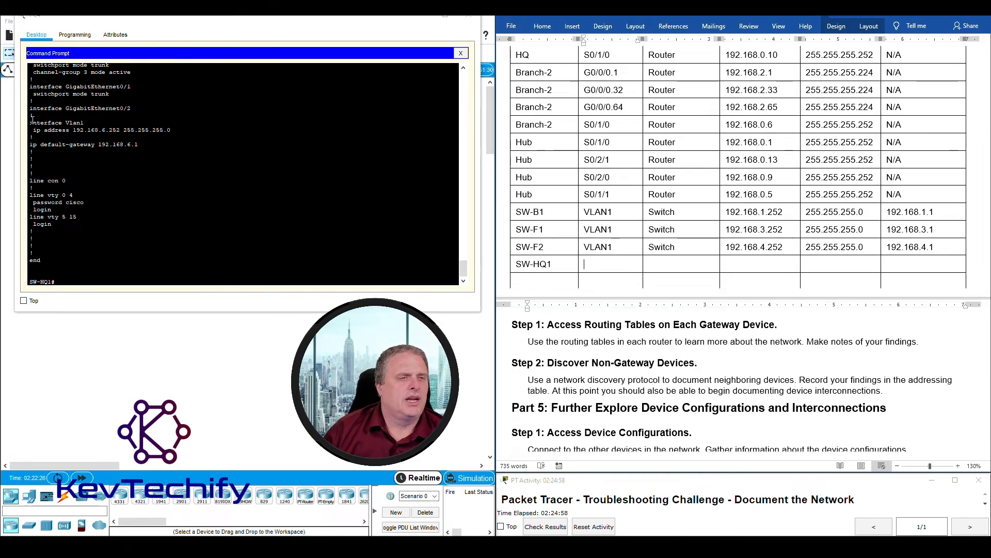
left_click_drag(29, 122, 188, 144)
- Fill SW-HQ1's row with VLAN1, Switch, 192.168.6.252, 255.255.255.0 and gateway 192.168.6.1
left_click(608, 265)
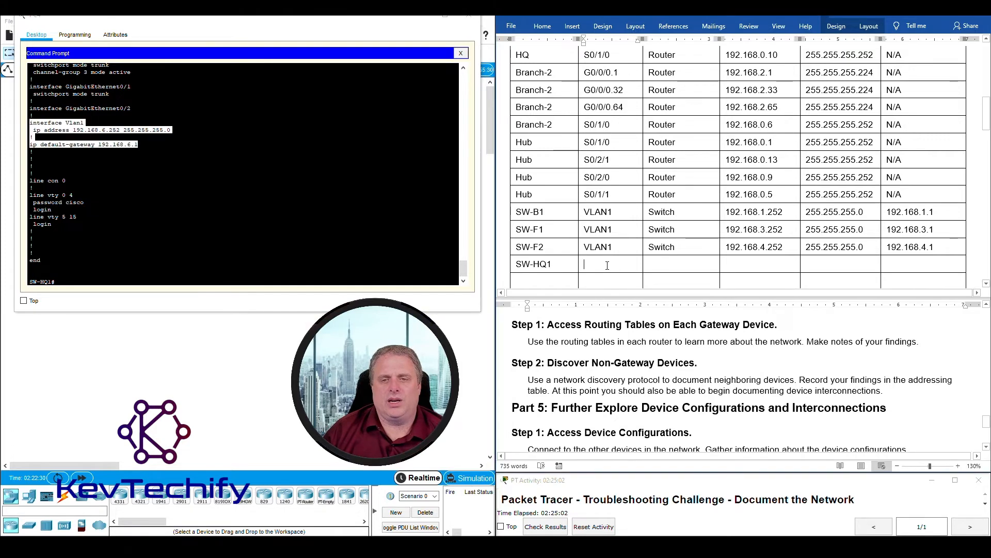
type("VLAN1")
key("Tab")
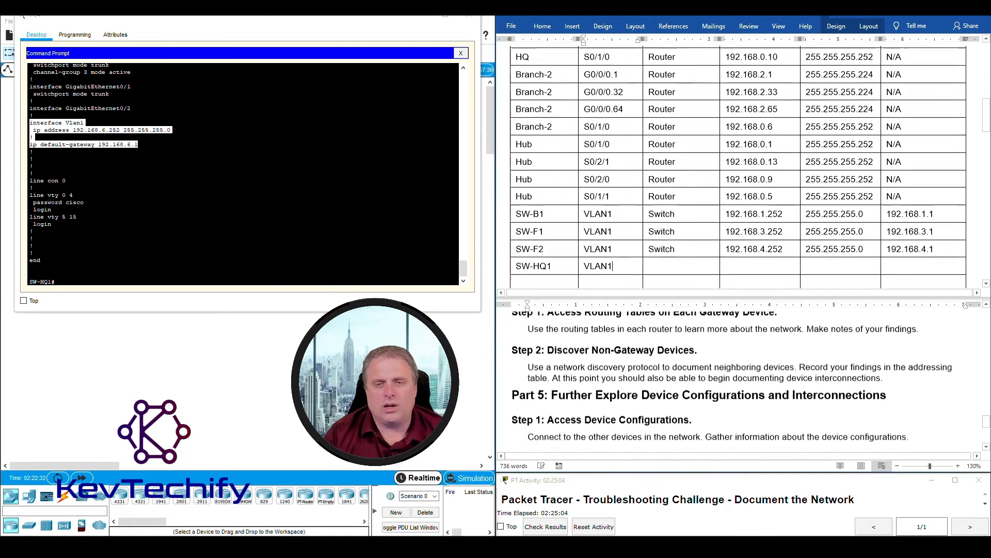
type("Switch")
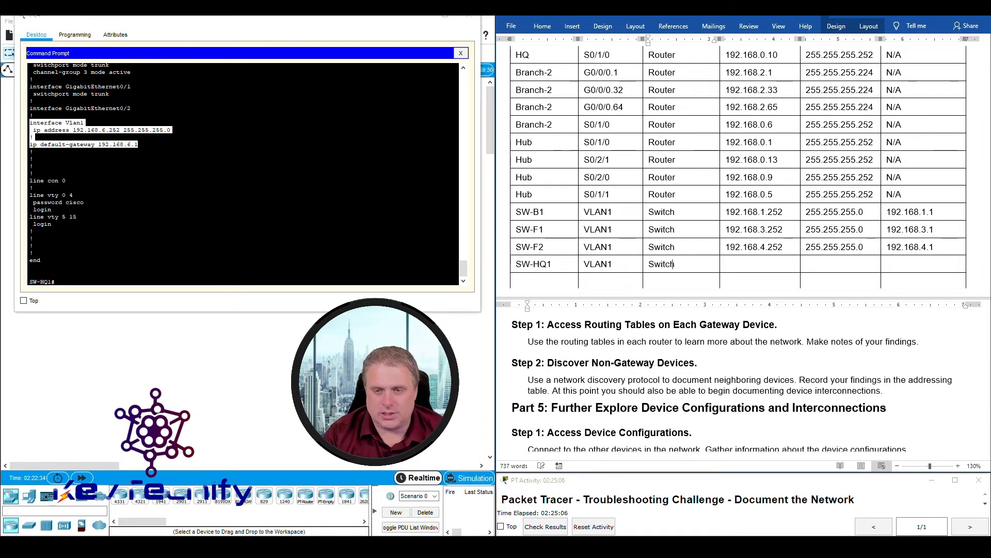
key("Tab")
type("192")
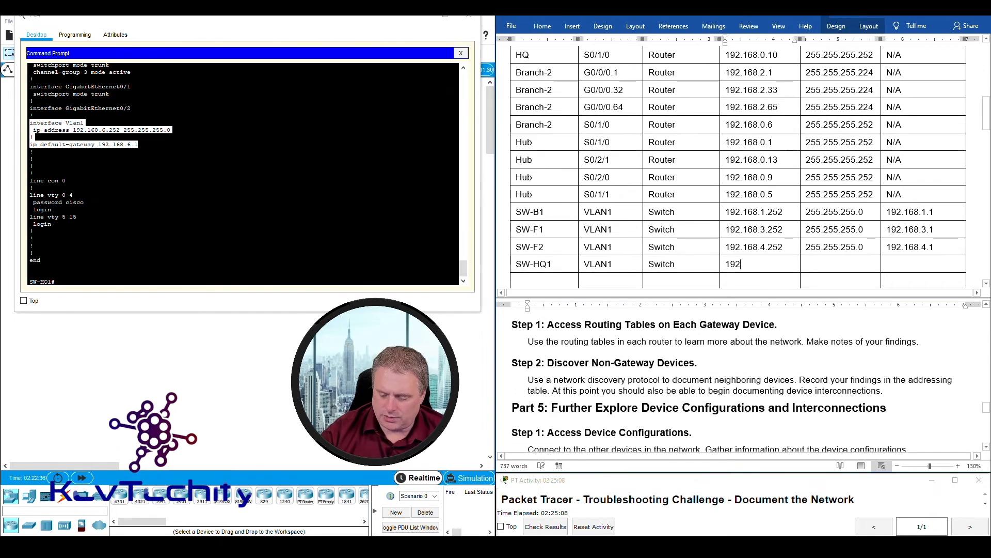
type(".168.")
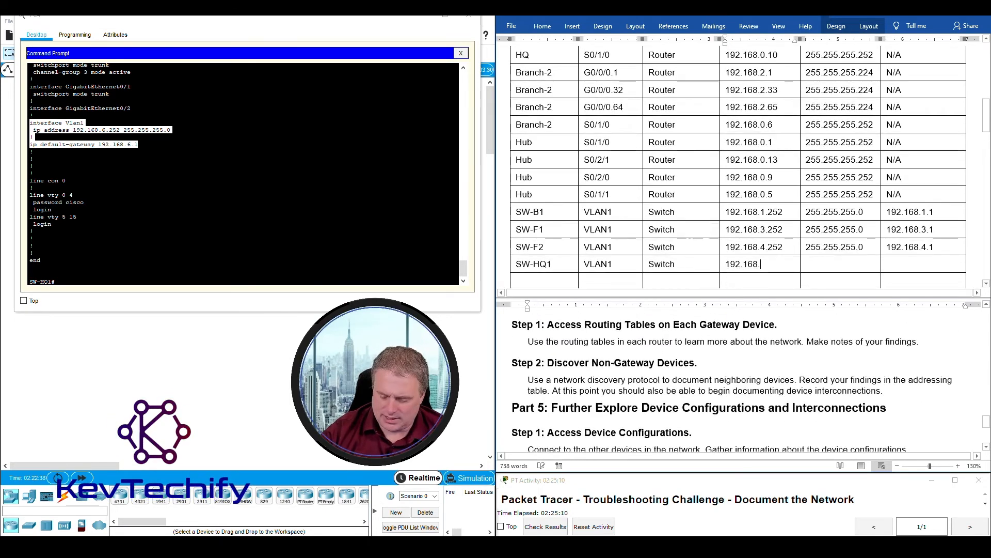
type("6.2255.255.255.0")
key("Tab")
type("192")
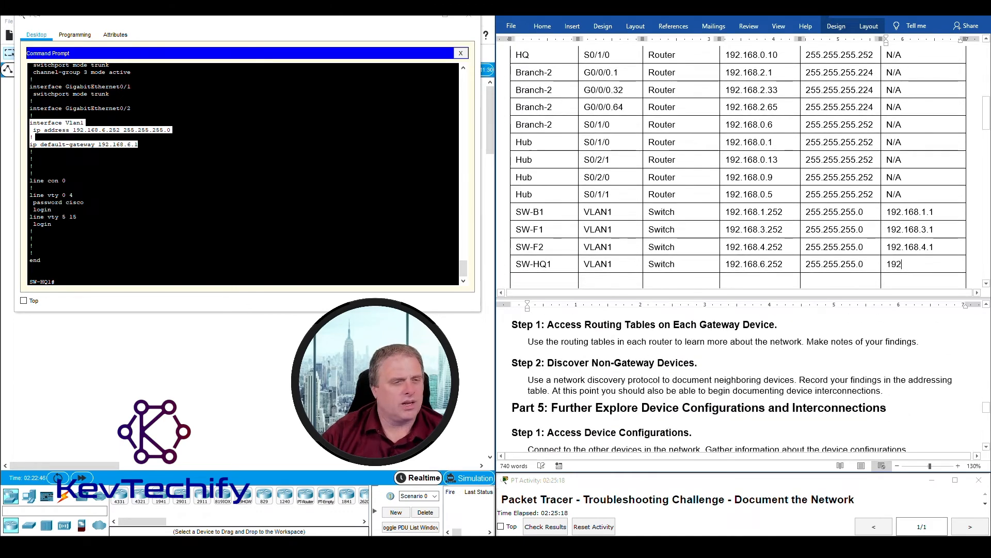
type(".168.")
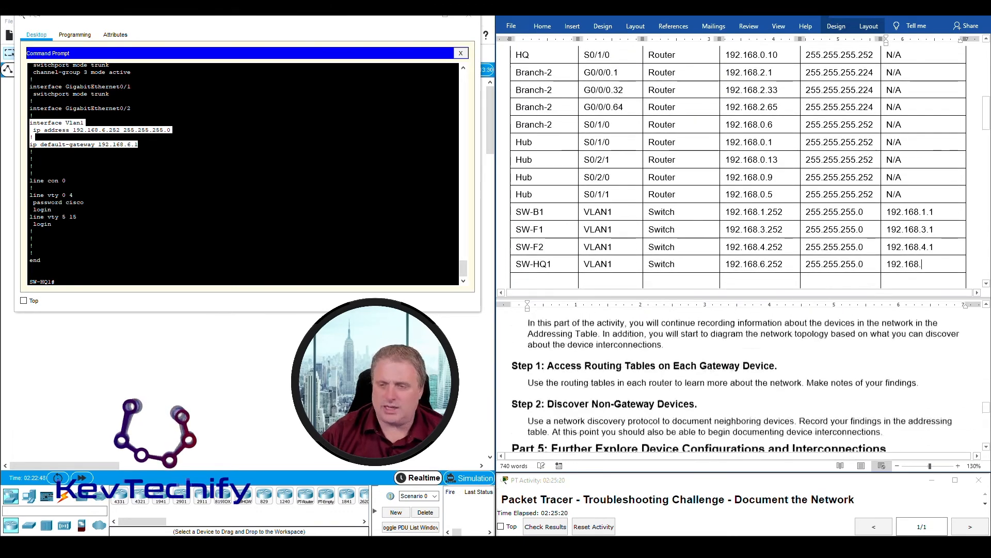
type("6.1")
scroll(637, 199, "down", 1)
scroll(637, 200, "down", 3)
left_click(232, 250)
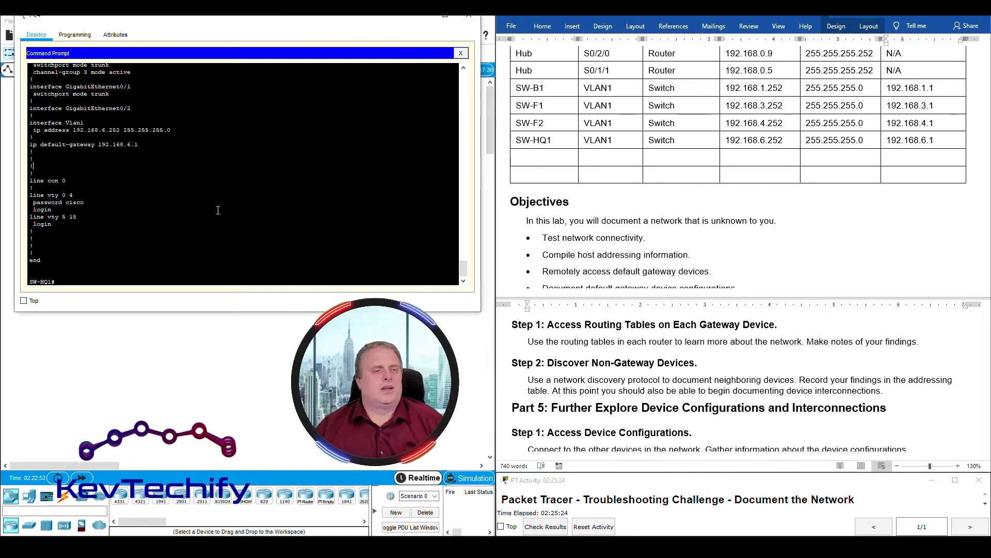
scroll(227, 228, "up", 10)
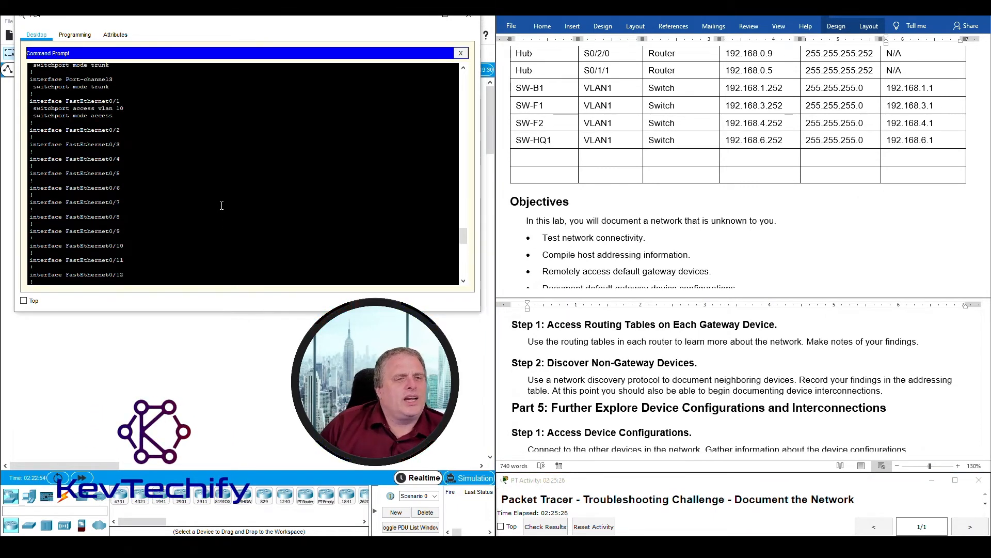
scroll(174, 216, "down", 1)
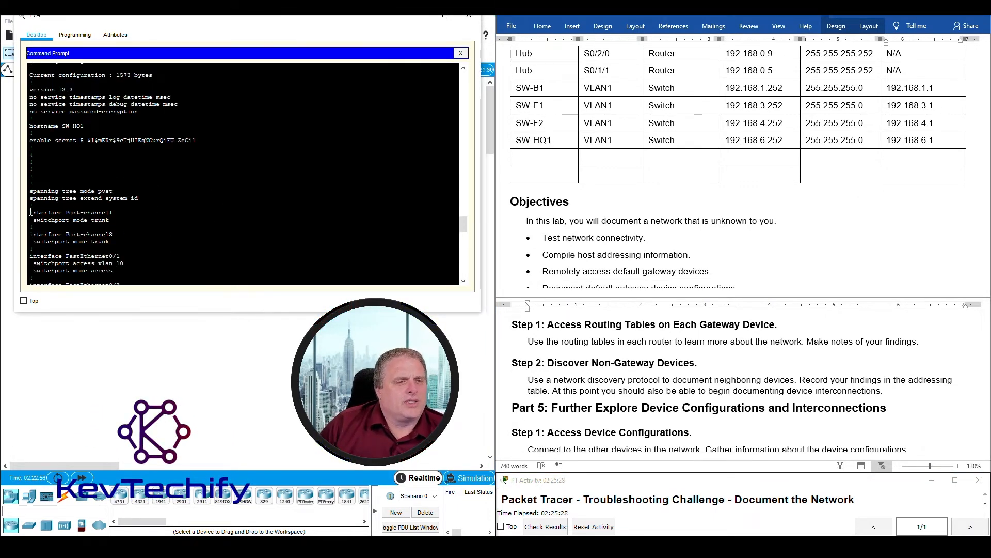
left_click_drag(117, 219, 41, 213)
scroll(182, 233, "down", 1)
scroll(184, 231, "down", 10)
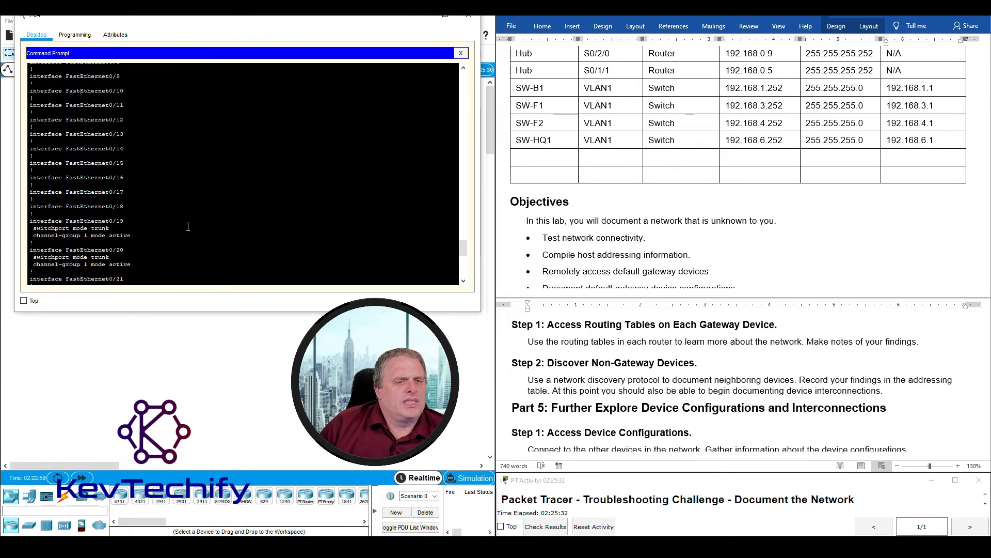
scroll(189, 225, "down", 1)
scroll(189, 225, "down", 1)
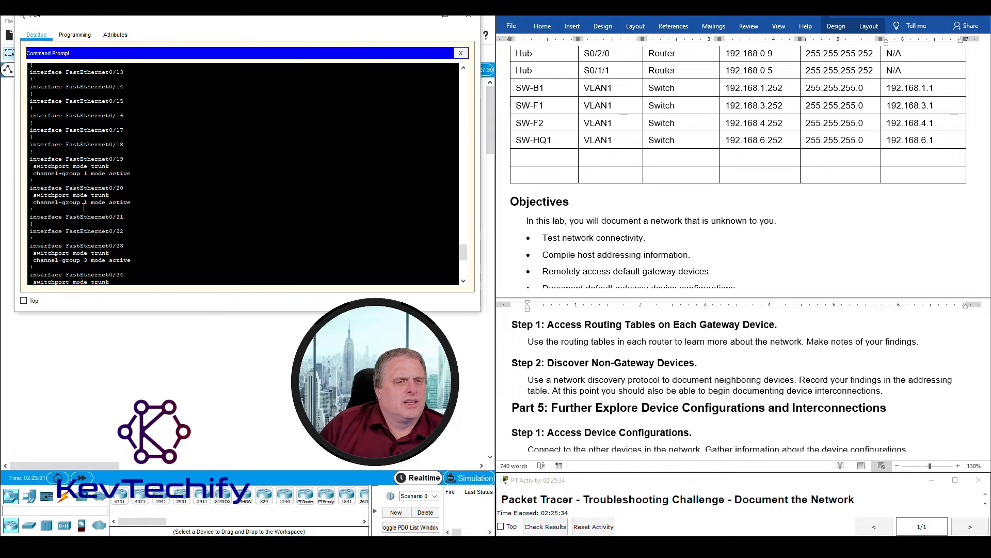
left_click_drag(30, 159, 156, 209)
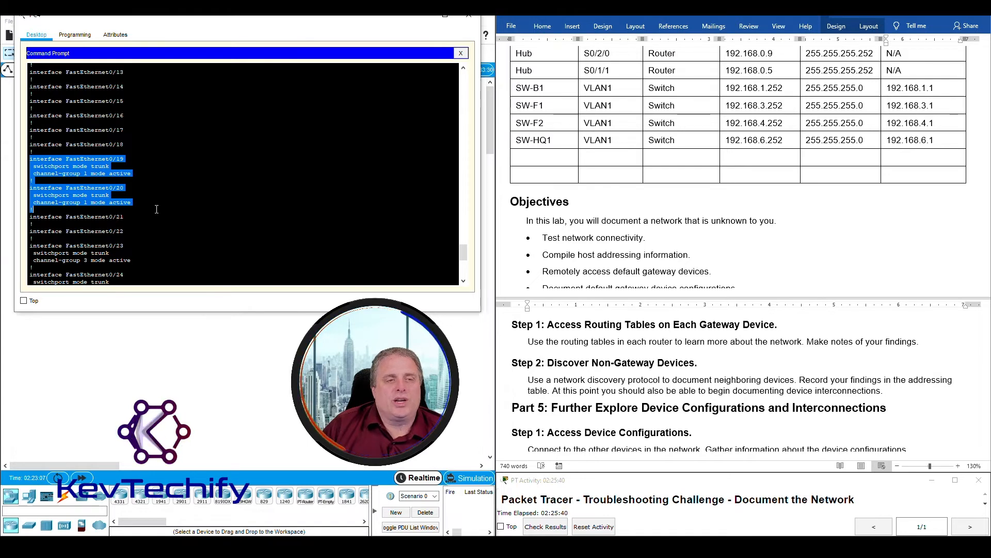
scroll(157, 209, "down", 5)
scroll(155, 227, "down", 4)
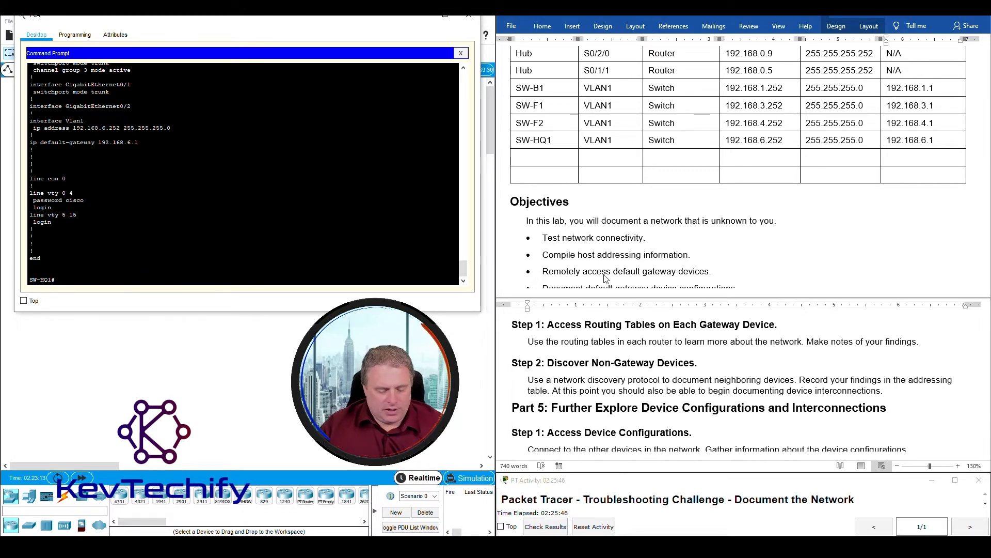
- List SW-HQ1's CDP neighbours and review the HQ router entry on Gig 0/1
type("o ")
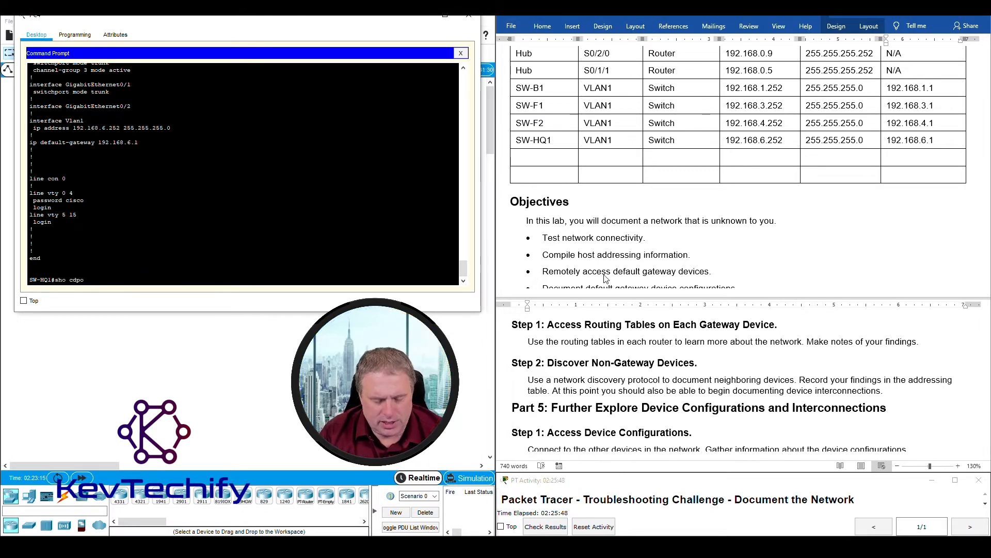
type("cdp ne")
key("Return")
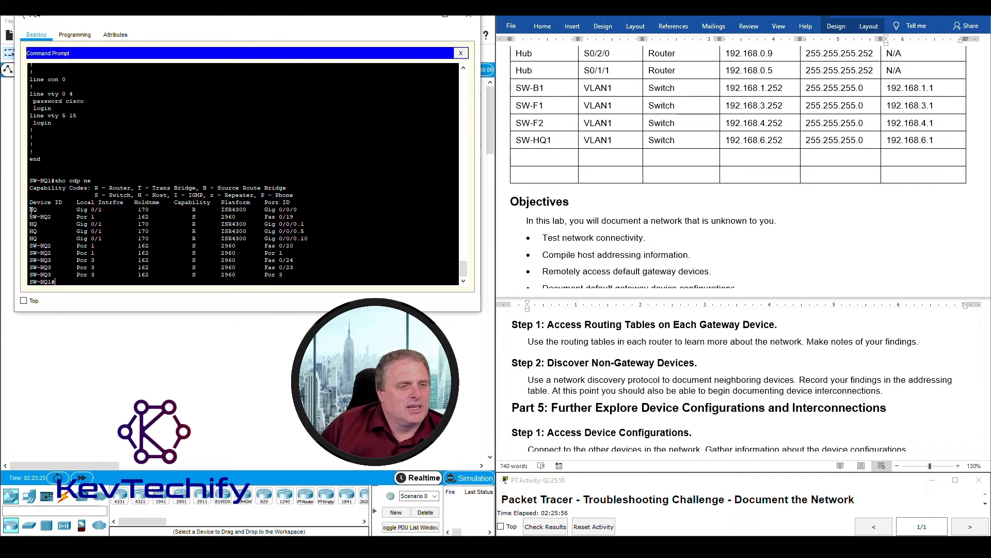
left_click_drag(31, 209, 321, 240)
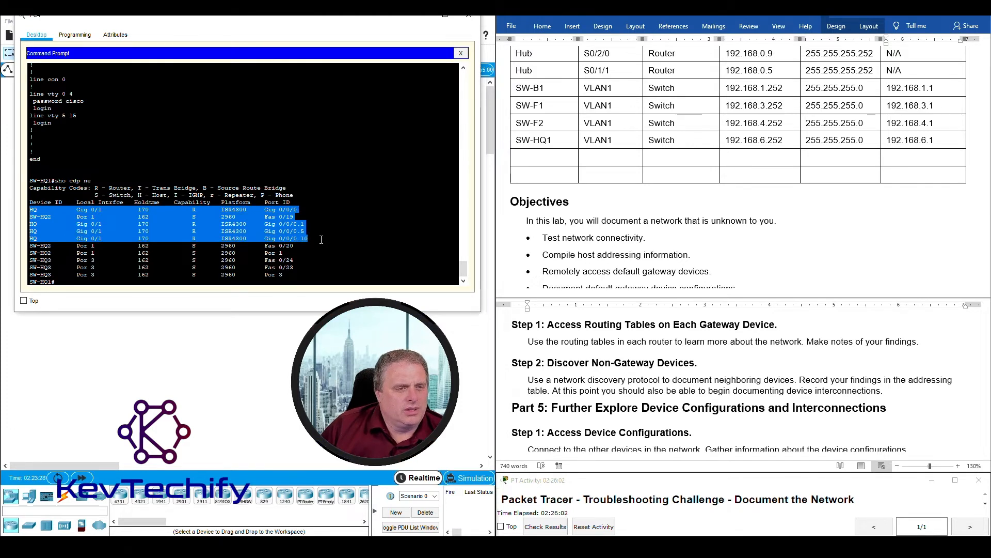
left_click(326, 234)
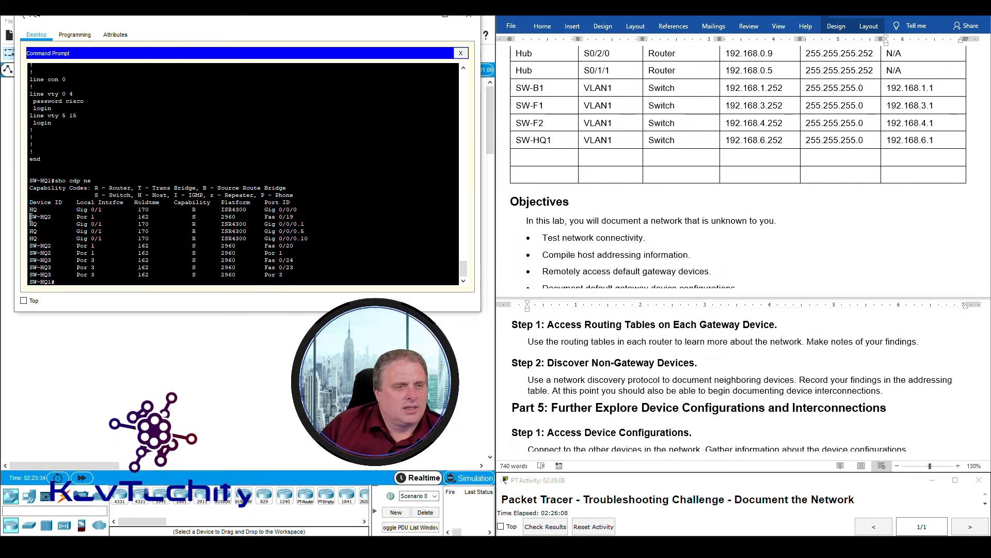
- Review the SW-HQ2 rows via Port-channel 1 and the SW-HQ3 links on Fas 0/24 and 0/23
left_click_drag(29, 216, 300, 215)
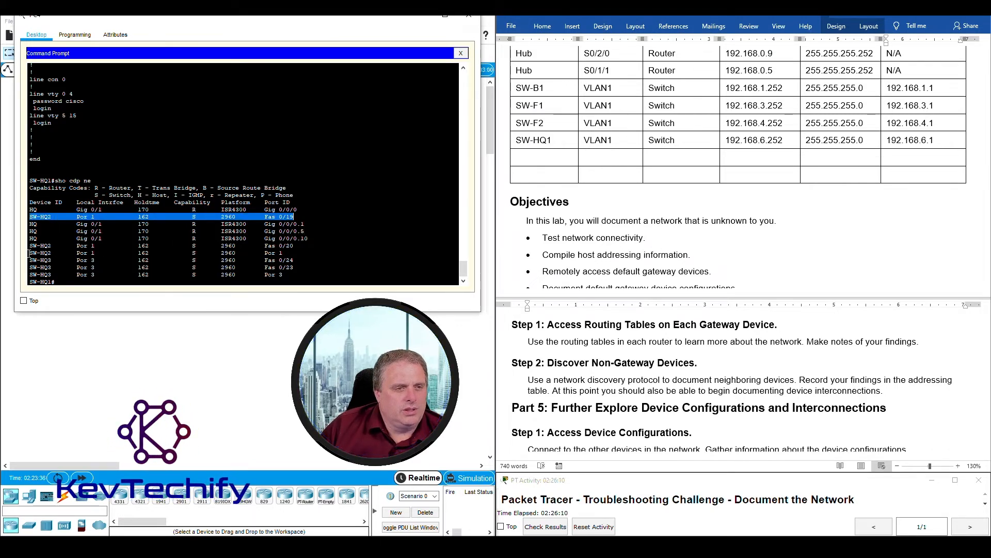
left_click_drag(30, 245, 303, 252)
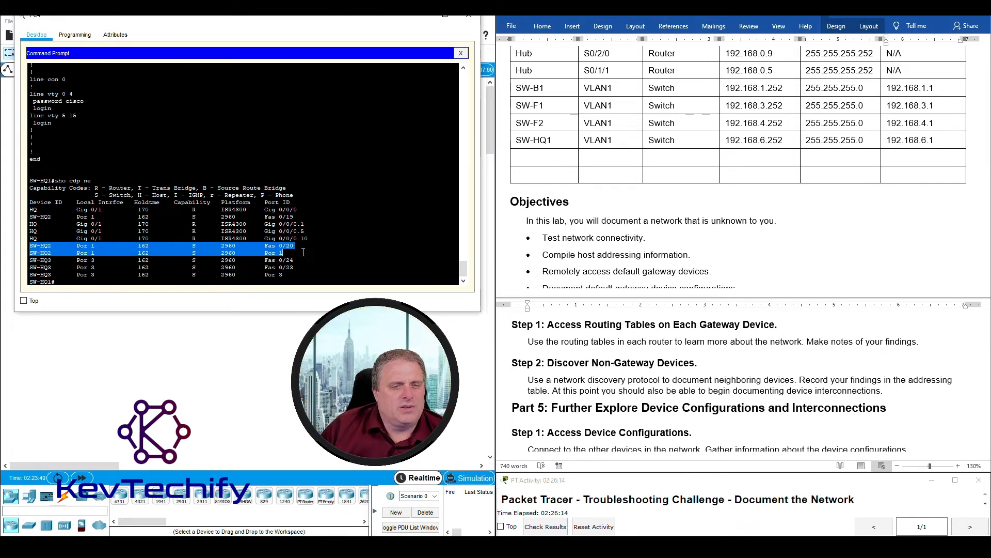
left_click(298, 253)
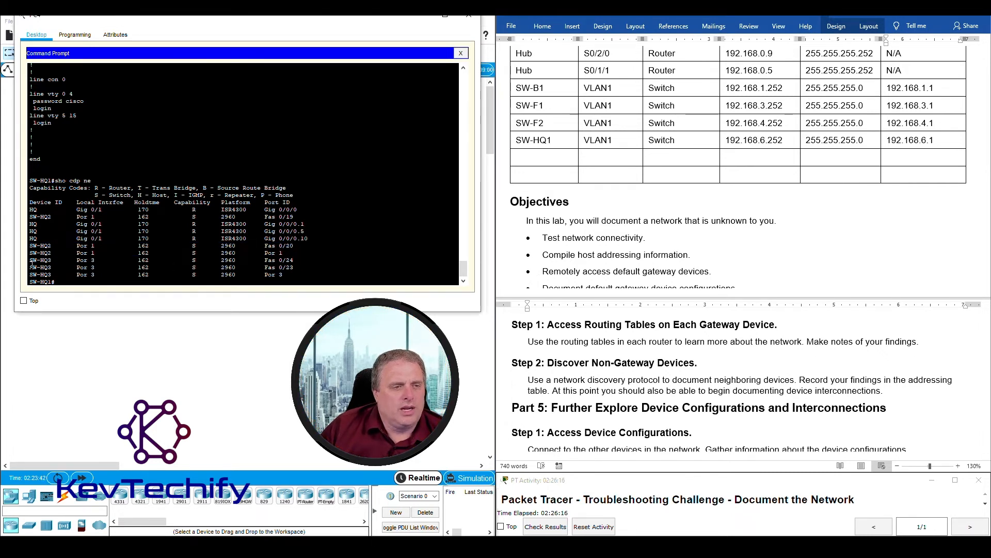
left_click_drag(140, 259, 306, 266)
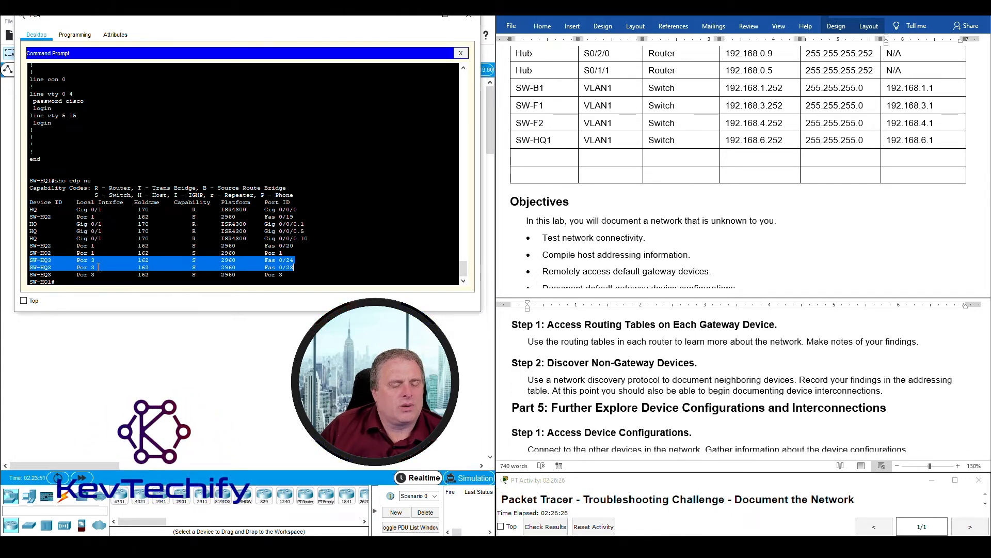
left_click(74, 266)
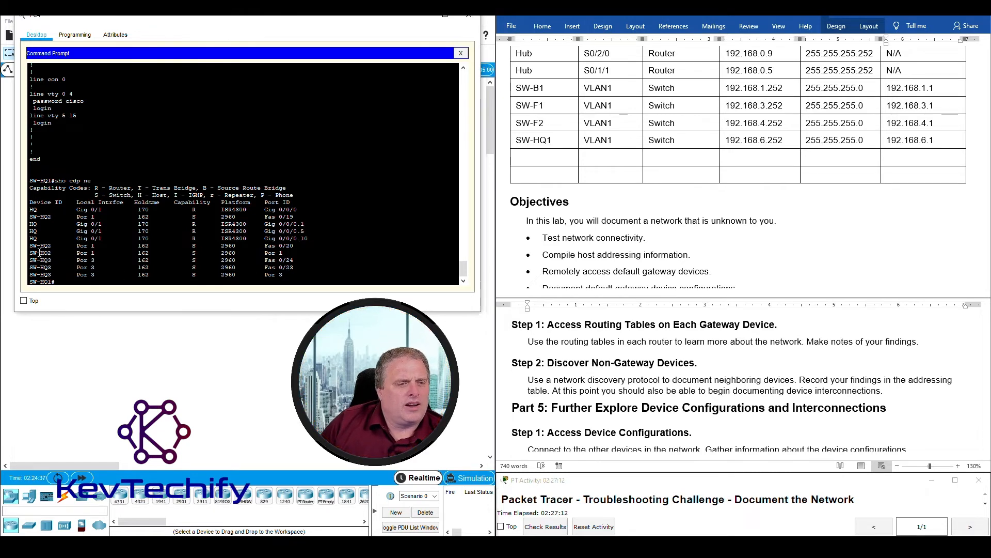
left_click_drag(84, 247, 101, 253)
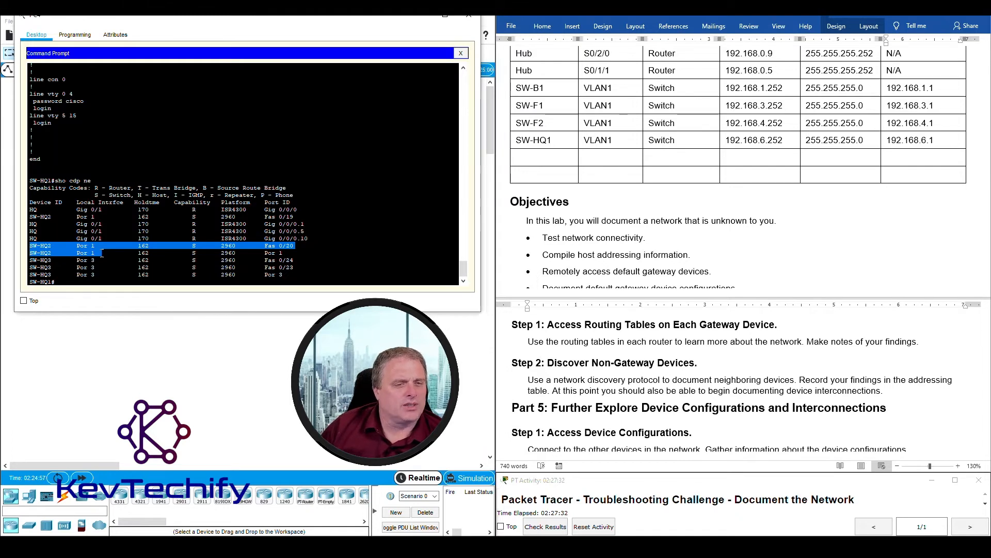
left_click(201, 256)
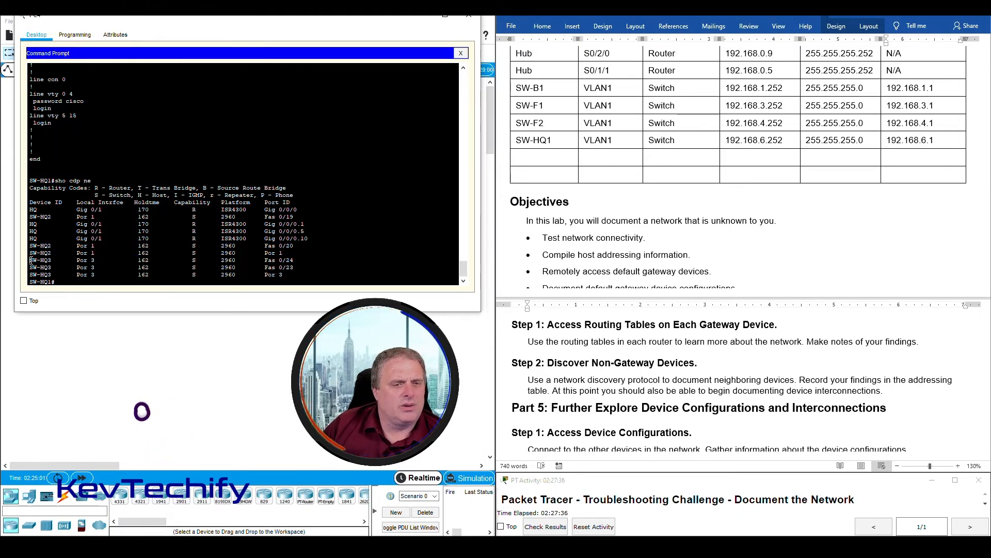
left_click_drag(31, 260, 298, 268)
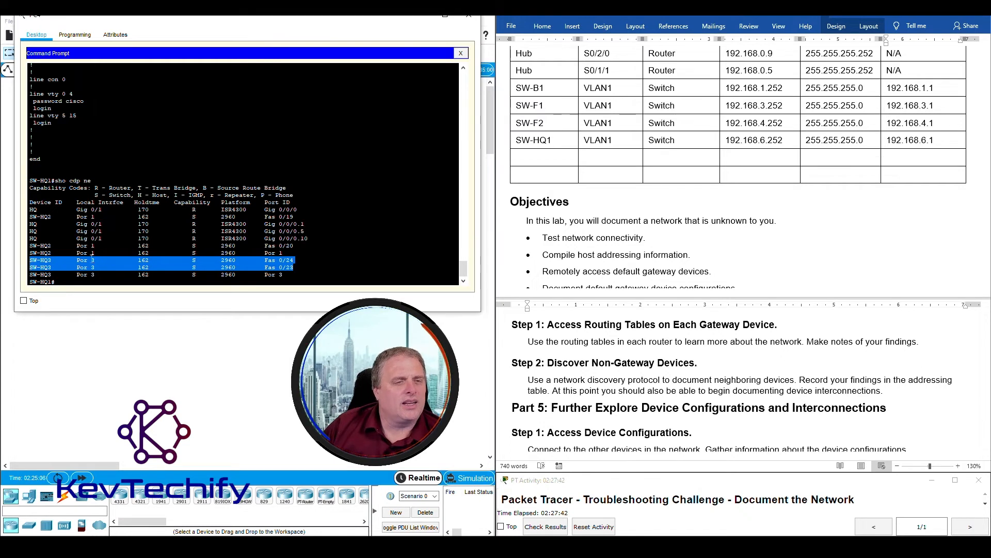
left_click_drag(31, 217, 310, 219)
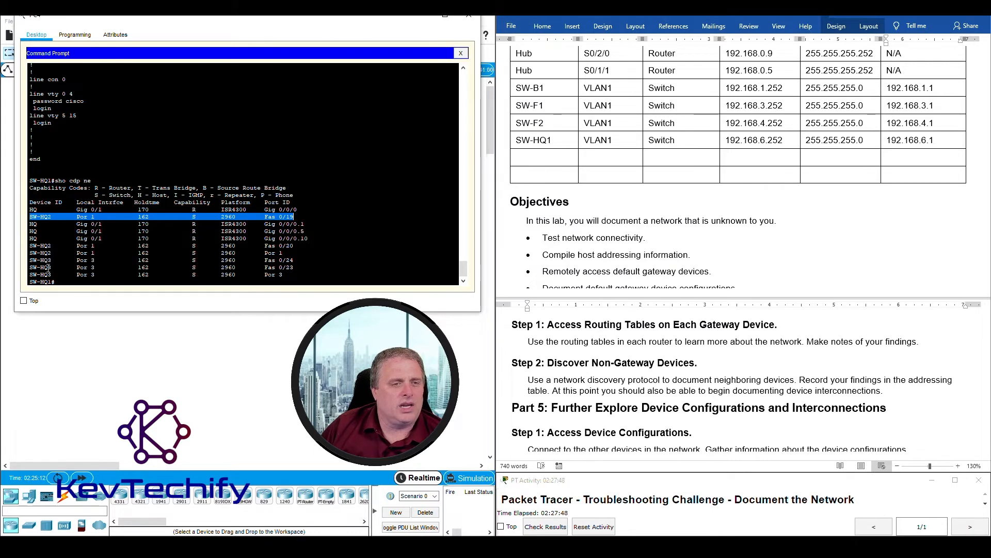
left_click_drag(31, 249, 315, 243)
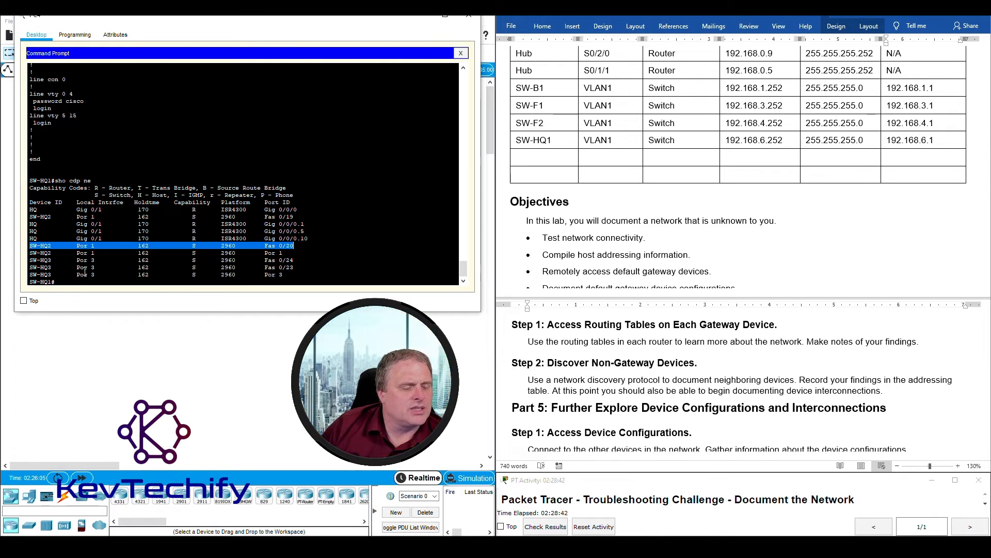
scroll(95, 214, "up", 9)
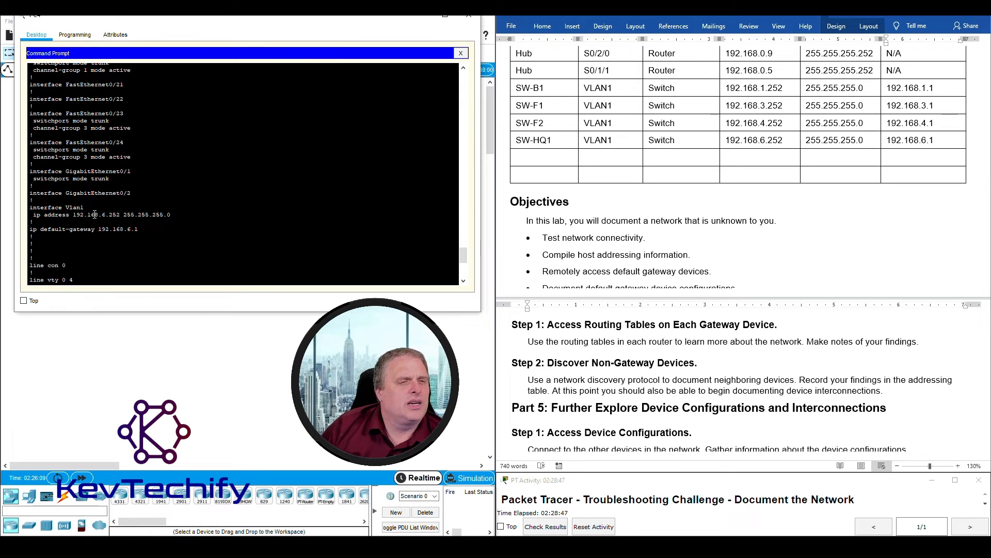
scroll(95, 214, "up", 2)
scroll(95, 214, "up", 4)
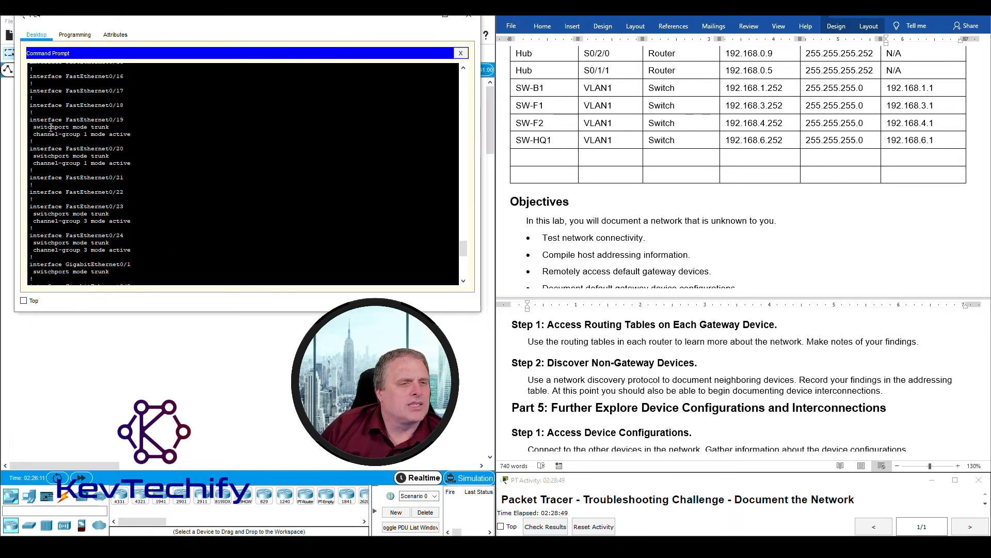
left_click_drag(31, 122, 139, 150)
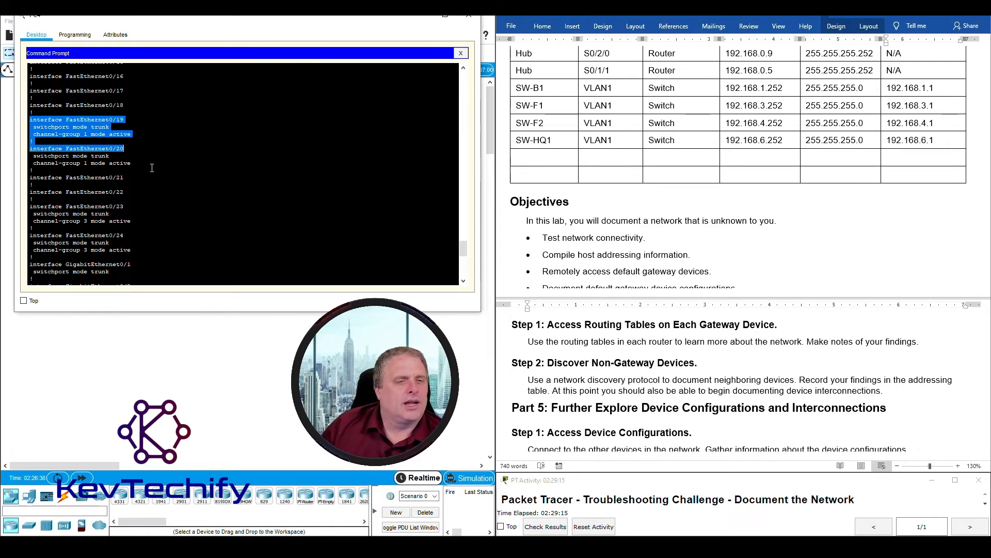
scroll(151, 167, "down", 1)
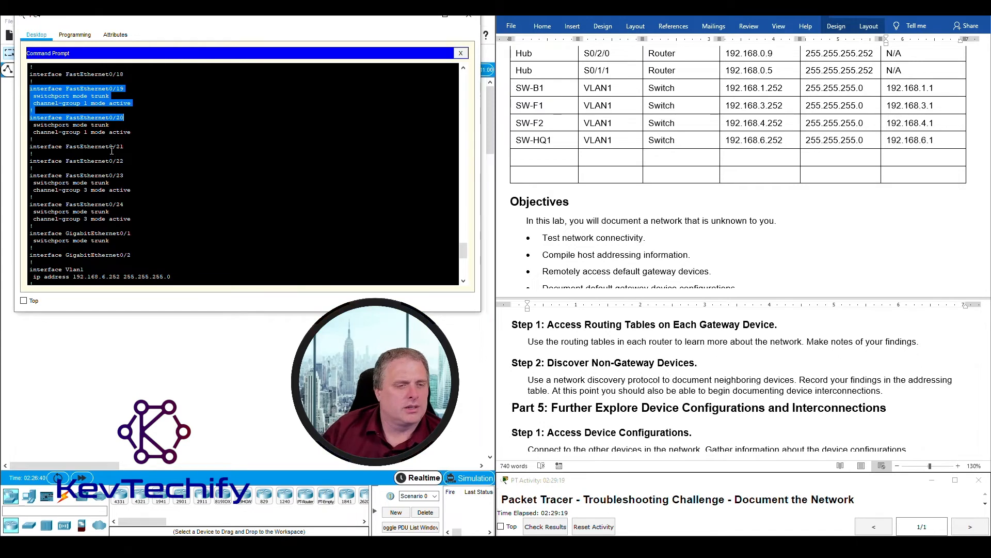
scroll(136, 196, "down", 8)
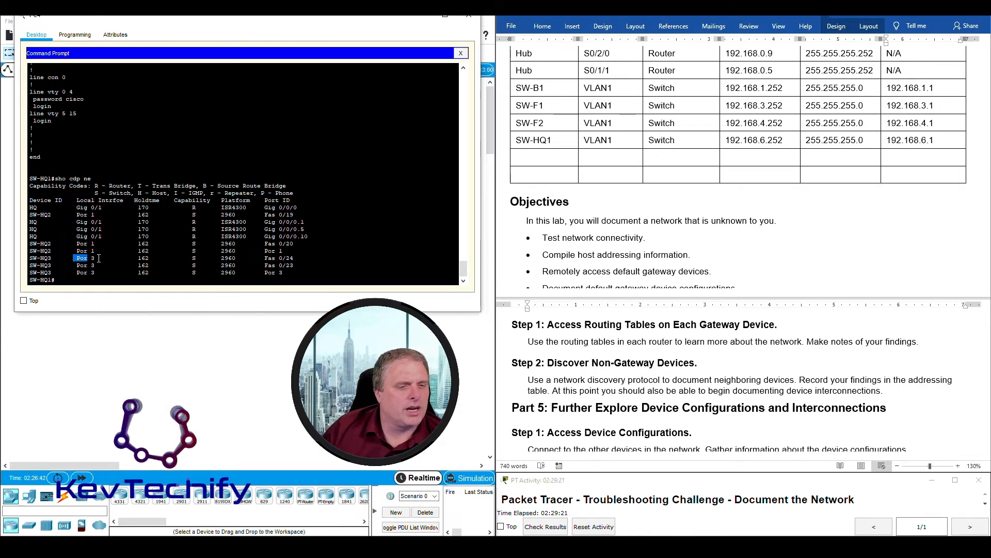
scroll(102, 256, "up", 5)
scroll(103, 256, "up", 1)
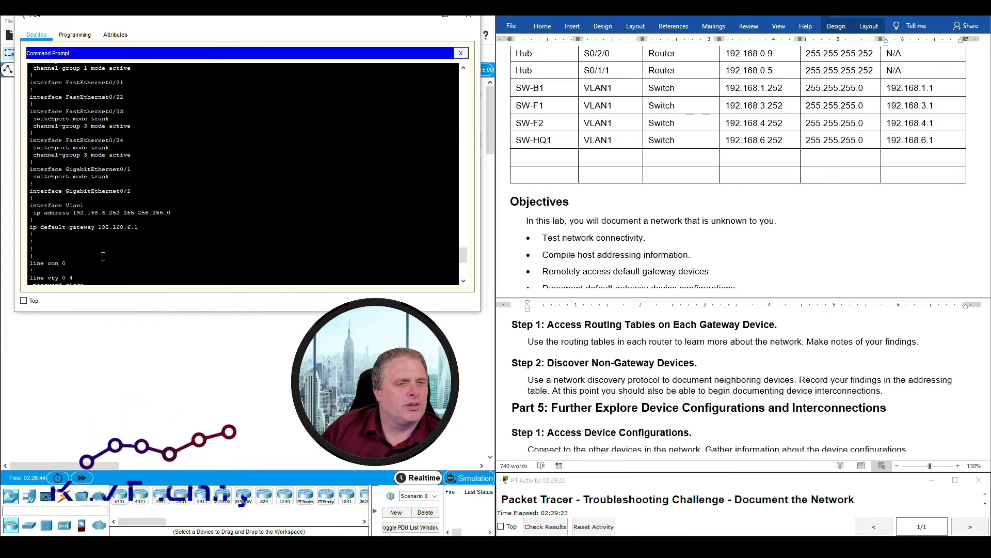
left_click_drag(33, 125, 130, 124)
left_click_drag(29, 111, 140, 150)
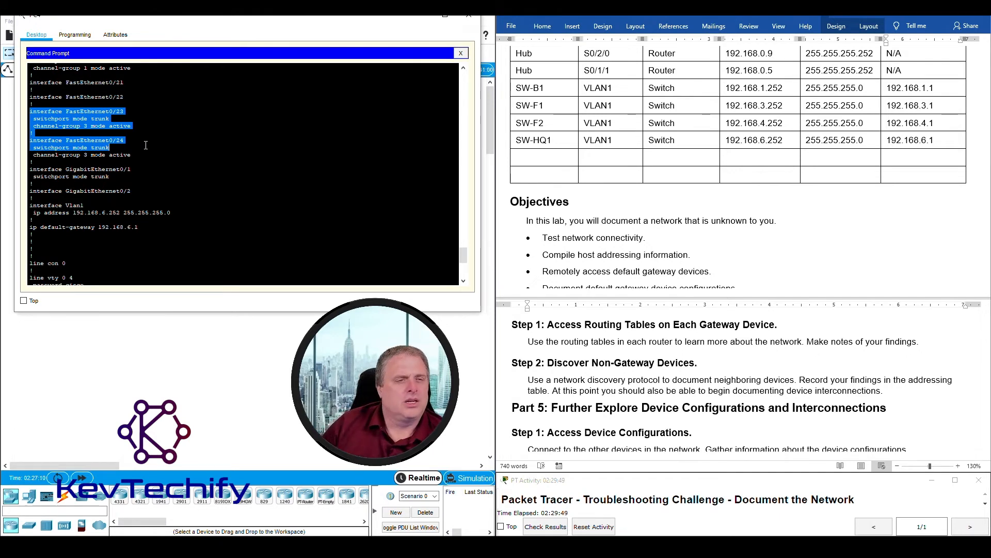
- Run 'sho cdp ne' and then the detailed 'sho cdp ne det' on SW-HQ1
type("sho cdp ne")
key("Return")
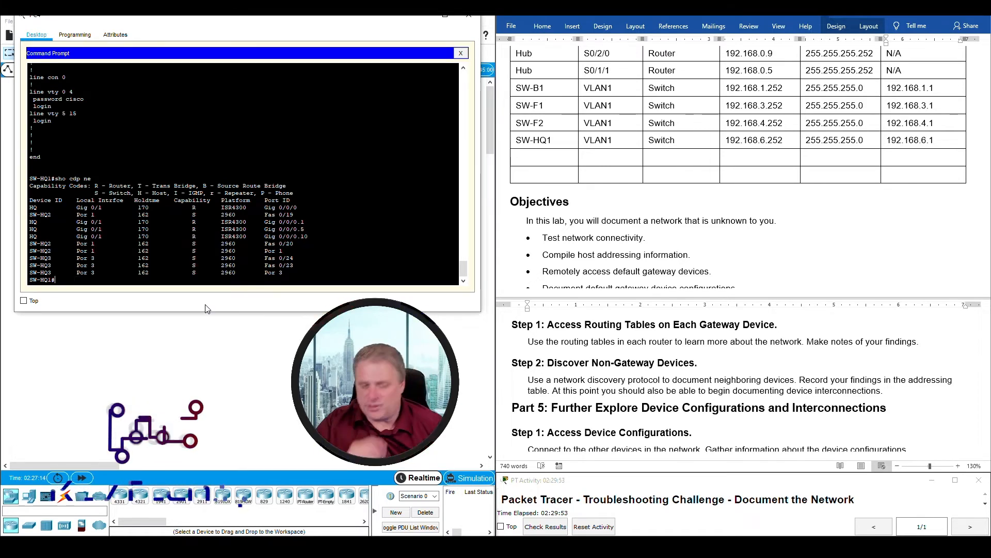
type("sho cdp ne")
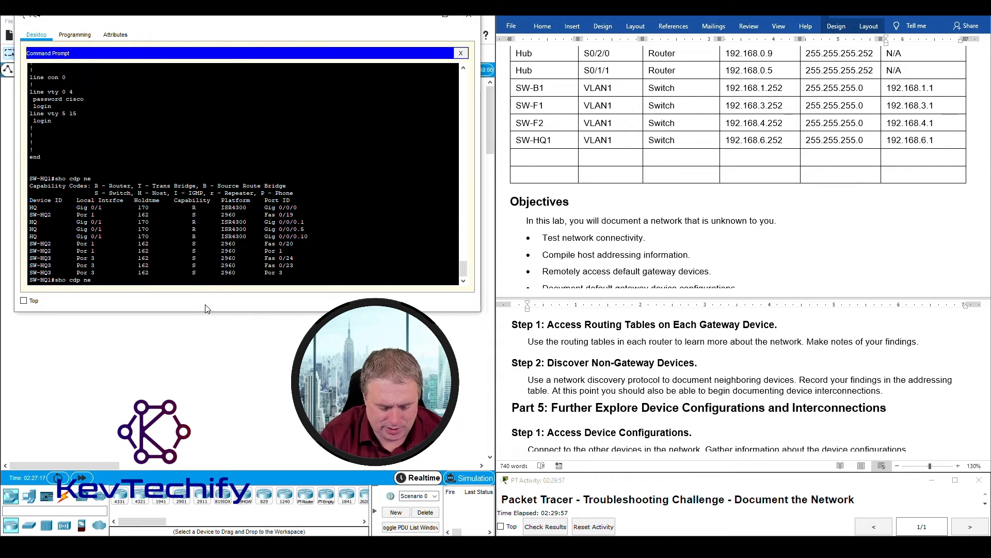
type(" det")
key("Return")
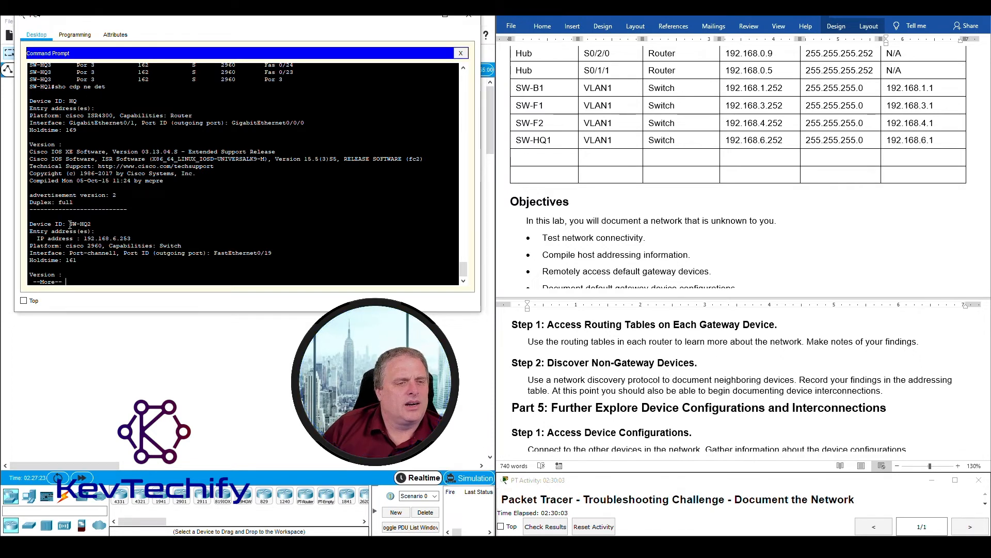
- Highlight SW-HQ2's device ID and its IP address 192.168.6.253 in the detail output
left_click_drag(69, 224, 92, 224)
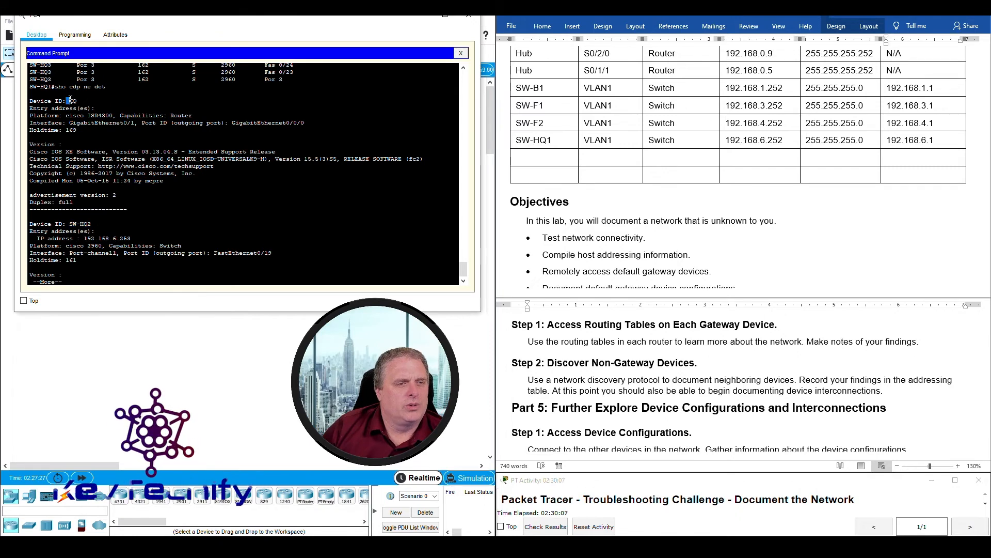
left_click_drag(69, 101, 163, 183)
left_click(94, 198)
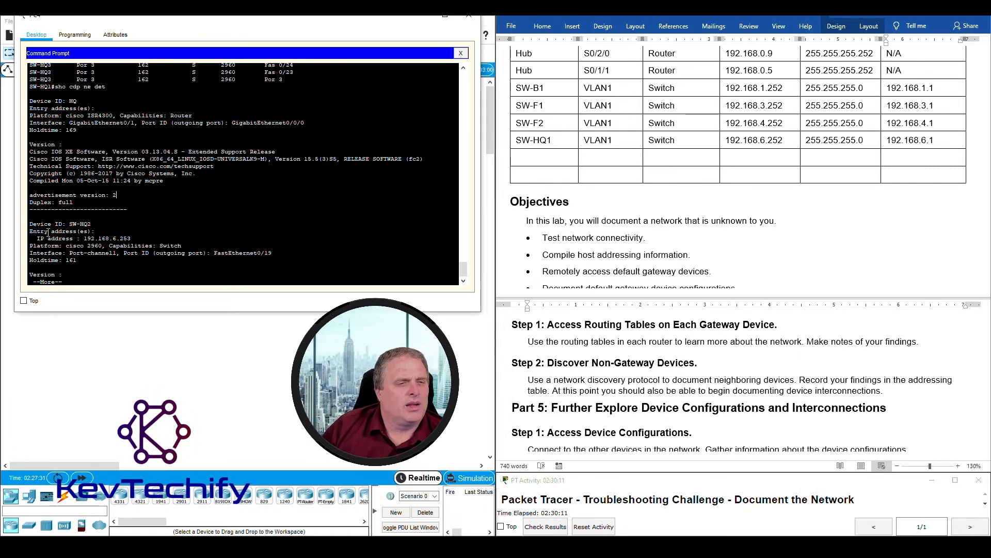
left_click_drag(67, 225, 93, 224)
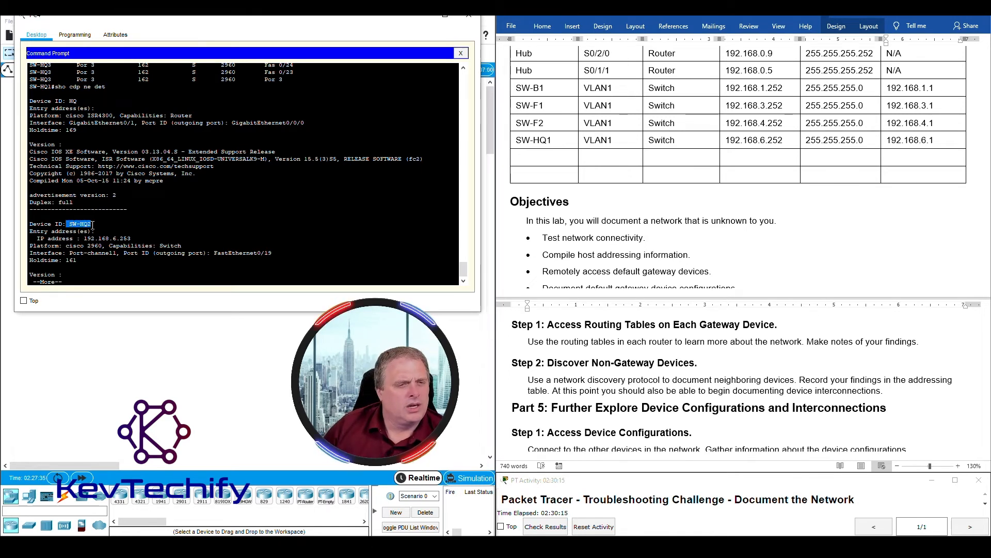
left_click_drag(84, 239, 130, 240)
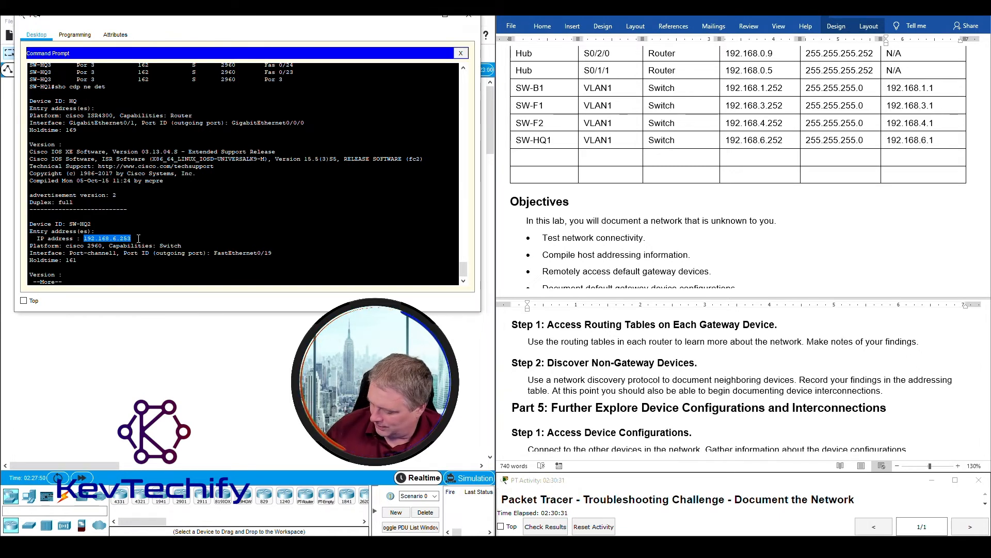
left_click(34, 283)
- Page through the details and highlight HQ's ports GigabitEthernet0/0/0.1 and GigabitEthernet0/0/0.5
key("space")
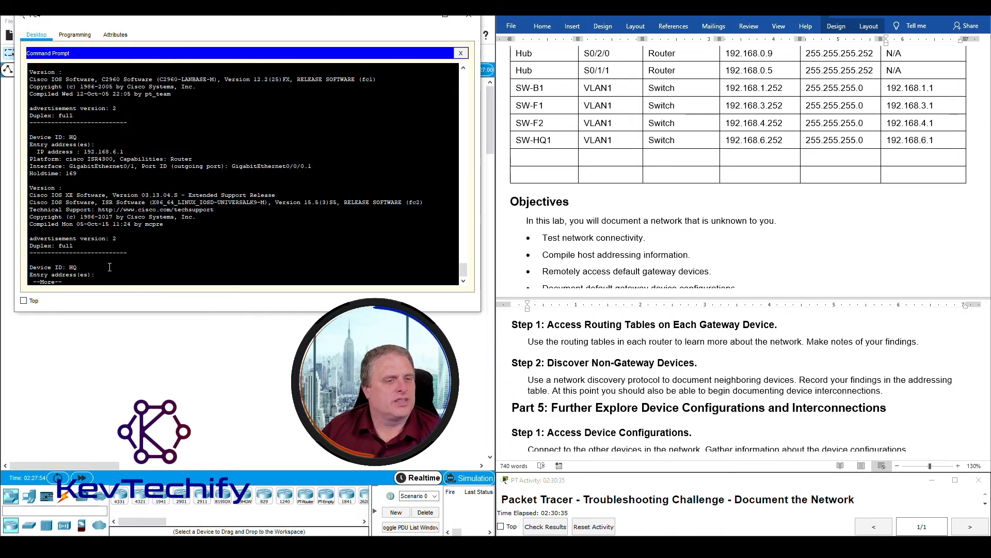
key("space")
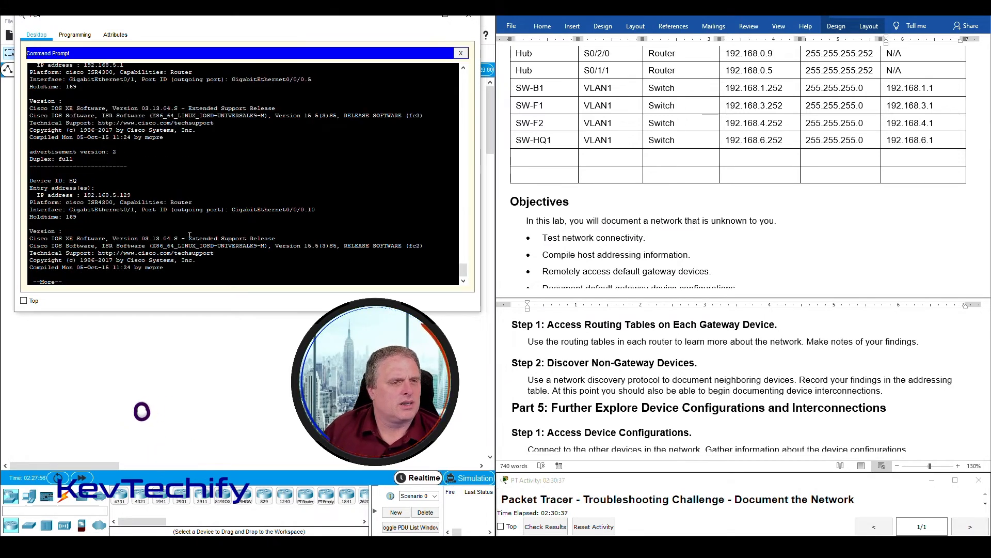
key("space")
scroll(189, 236, "up", 5)
left_click_drag(66, 157, 70, 156)
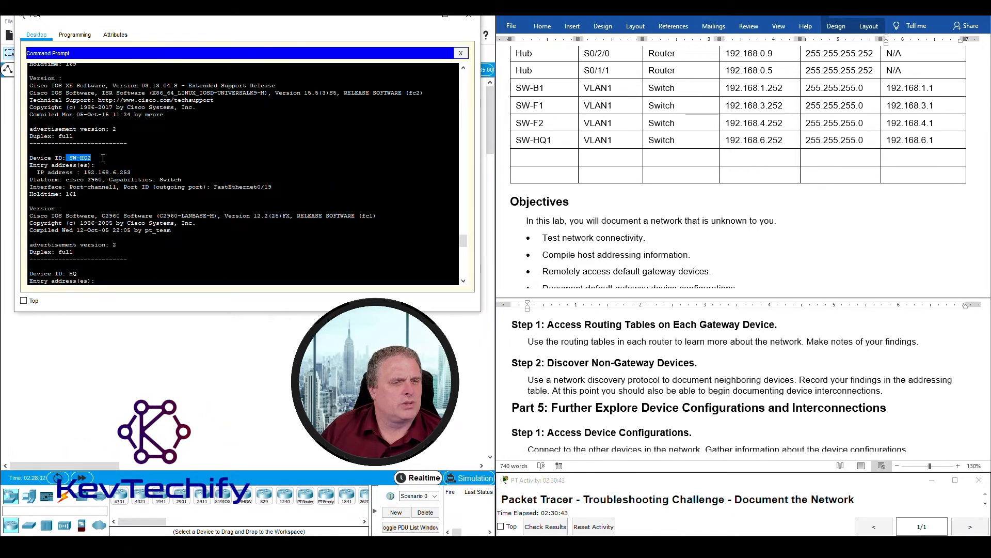
scroll(102, 158, "down", 4)
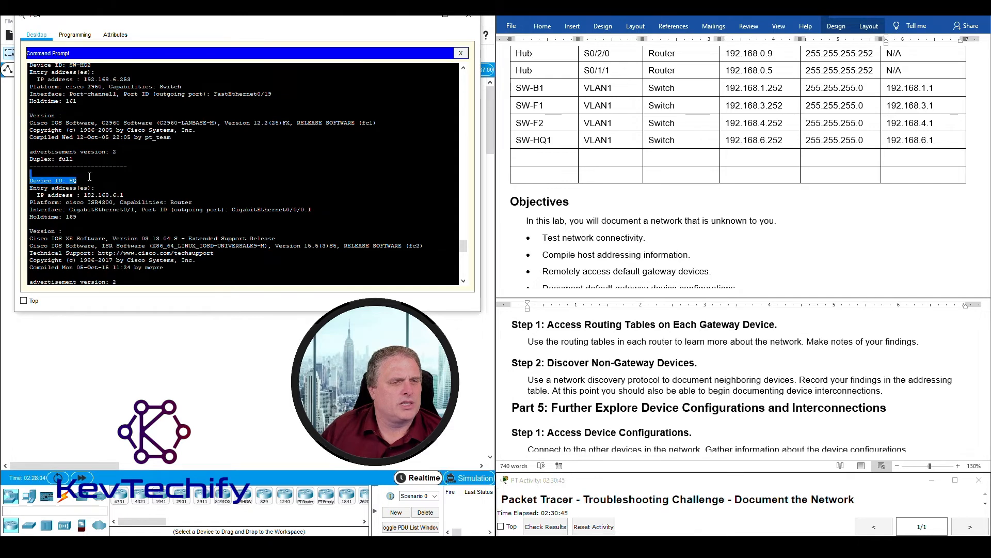
scroll(91, 180, "down", 4)
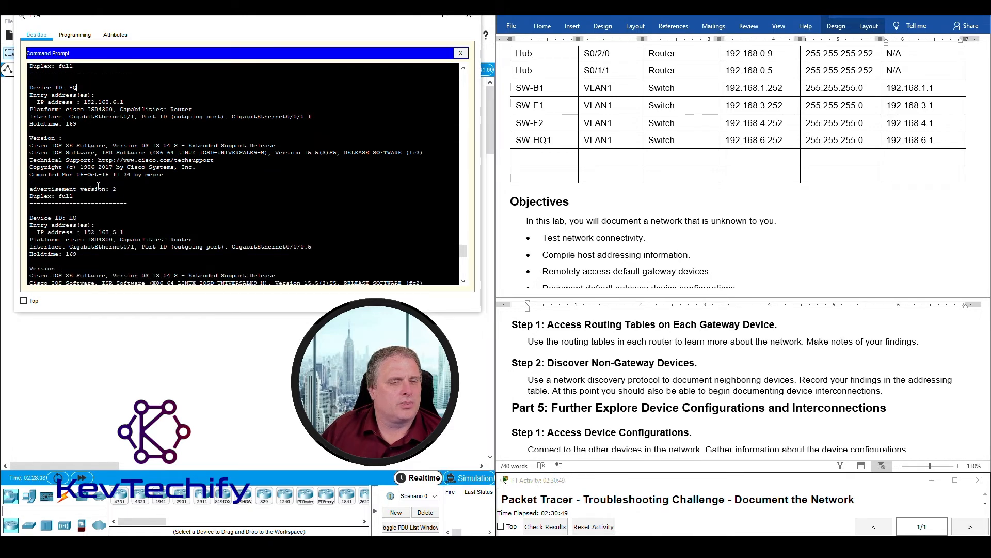
left_click_drag(233, 114, 312, 117)
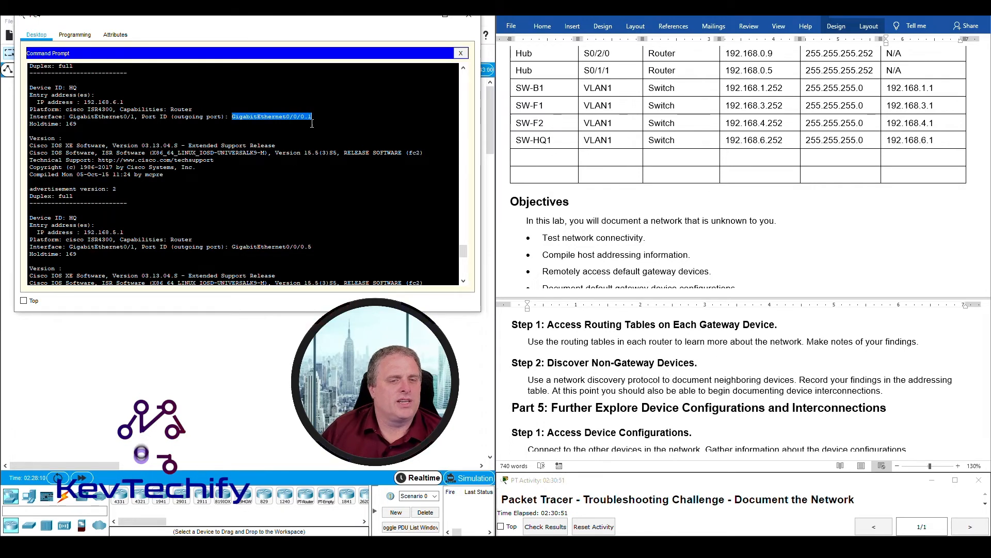
left_click(234, 246)
left_click_drag(233, 246, 311, 247)
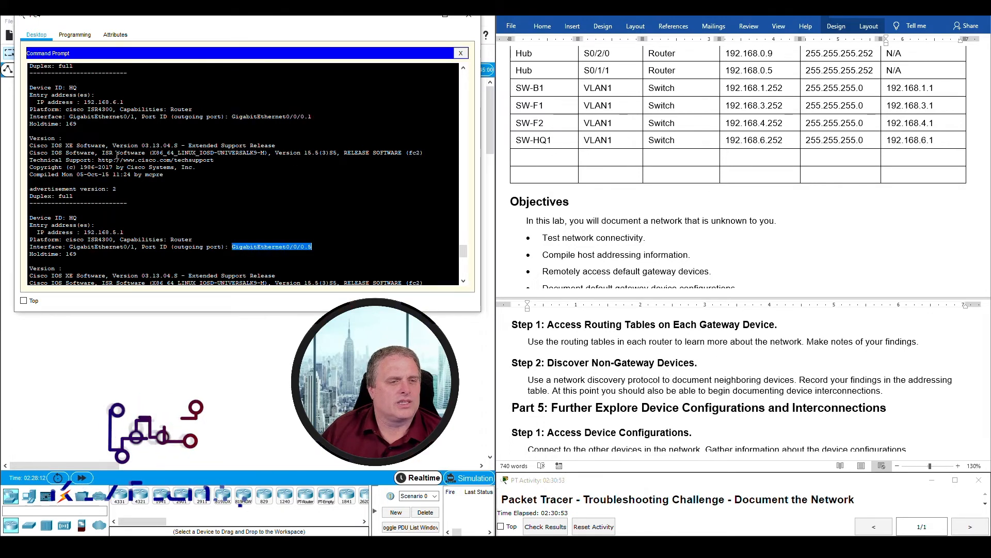
scroll(62, 217, "down", 5)
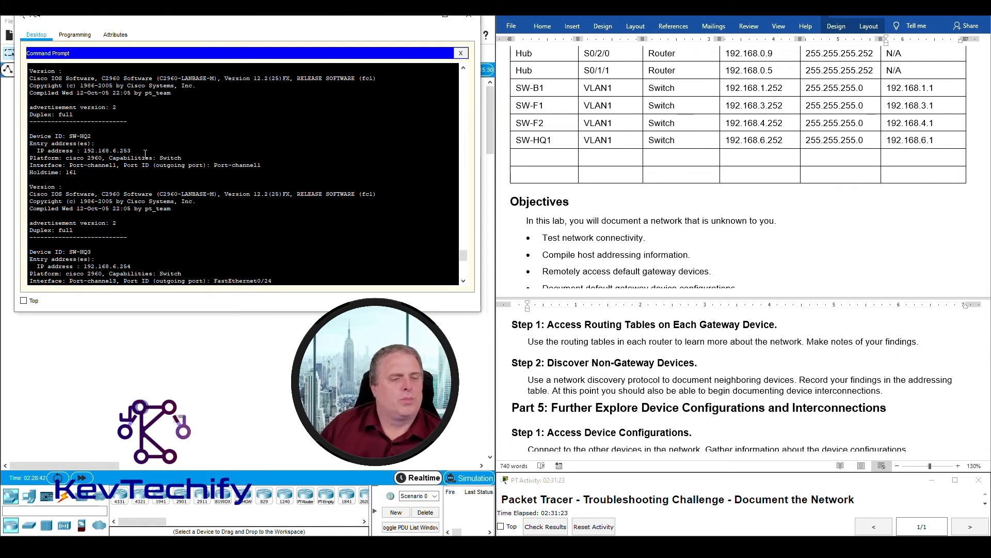
- Scroll the CDP detail output and highlight each SW-HQ3 neighbour entry
scroll(146, 154, "down", 2)
scroll(145, 154, "down", 1)
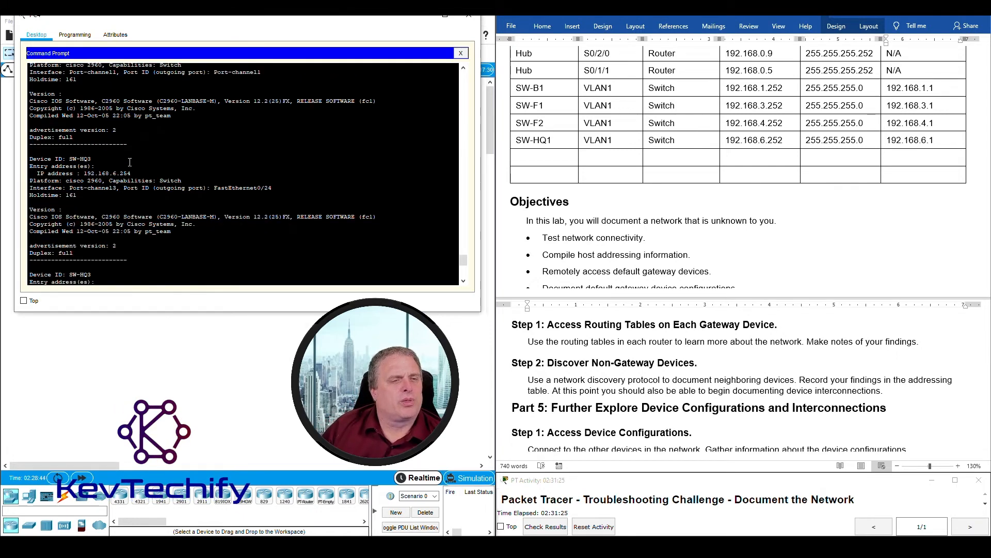
left_click_drag(70, 160, 143, 174)
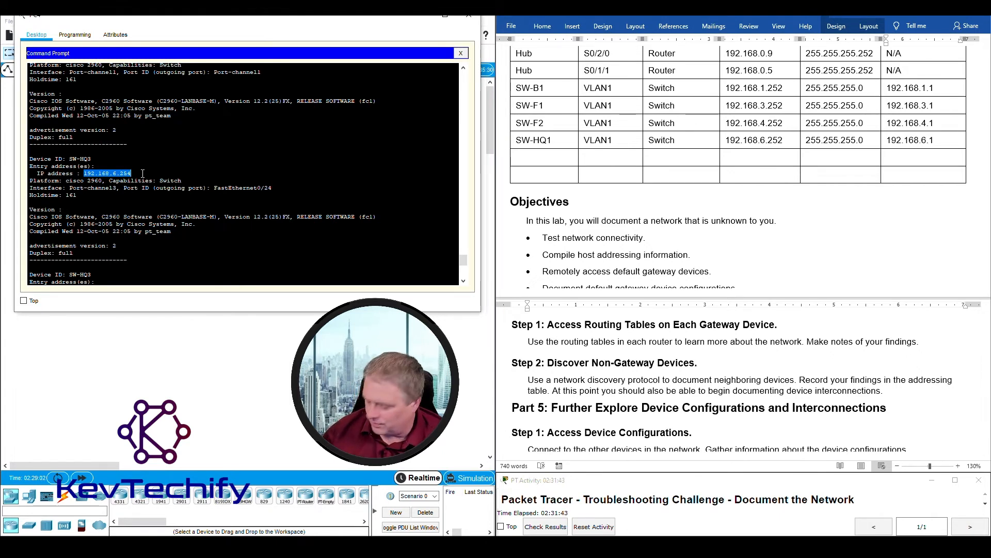
scroll(159, 128, "up", 1)
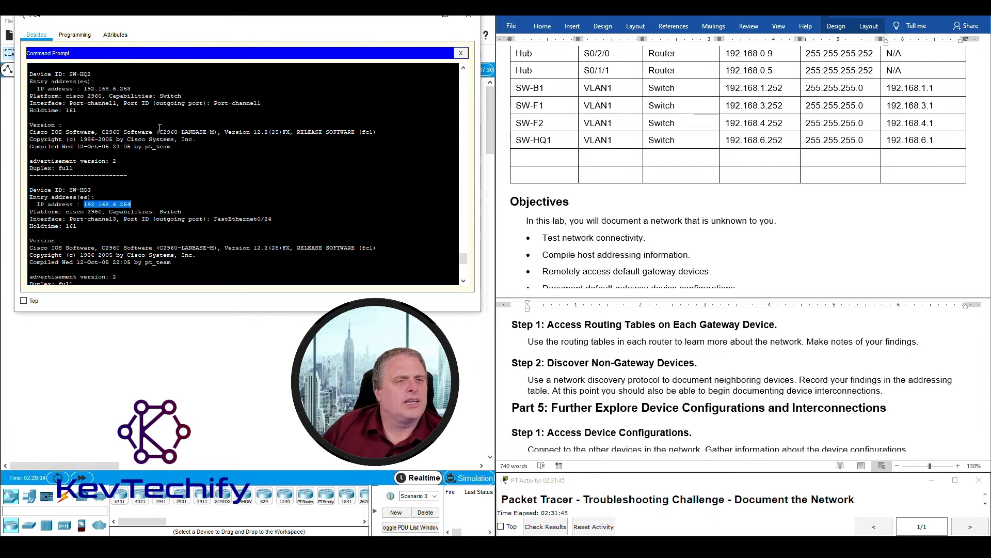
scroll(124, 196, "down", 1)
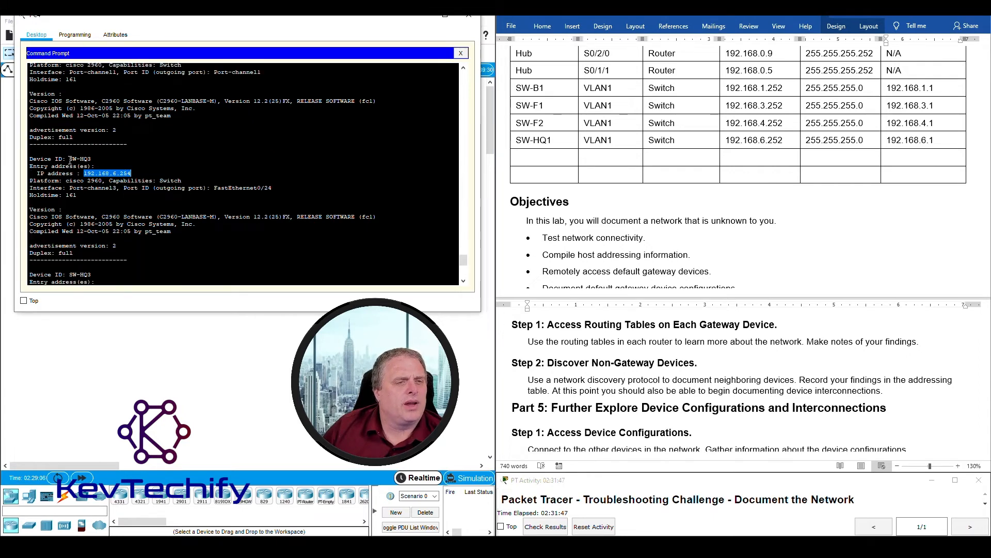
left_click_drag(89, 158, 94, 160)
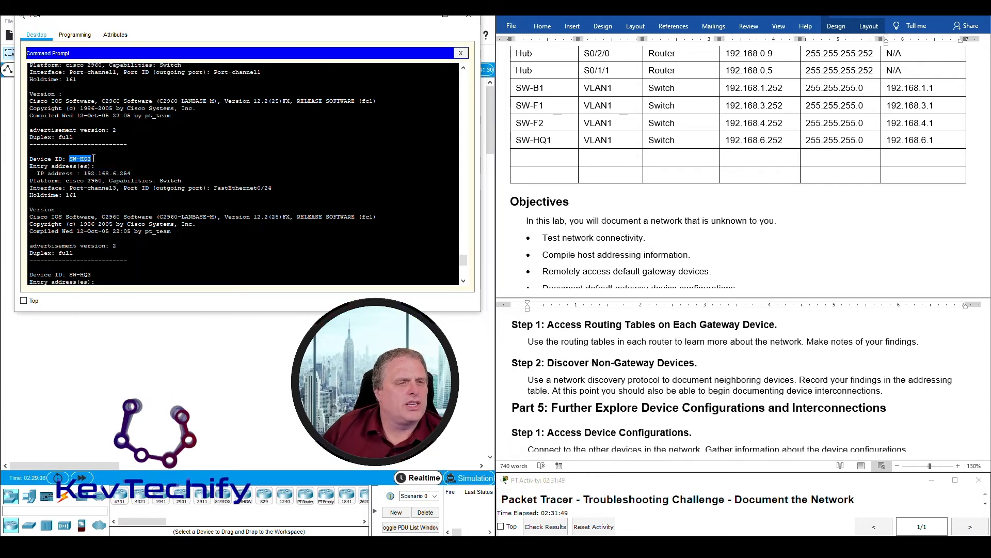
scroll(78, 205, "down", 2)
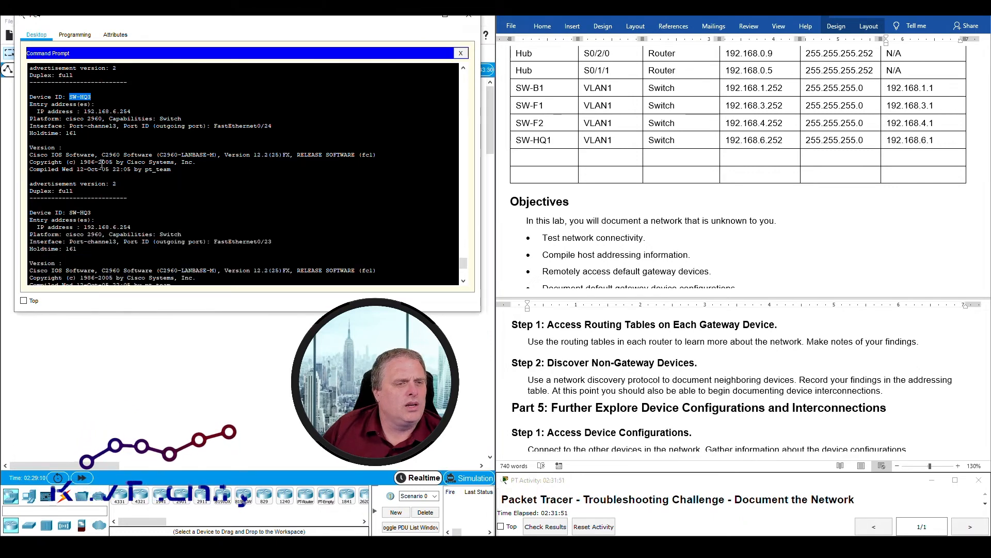
left_click_drag(68, 212, 96, 212)
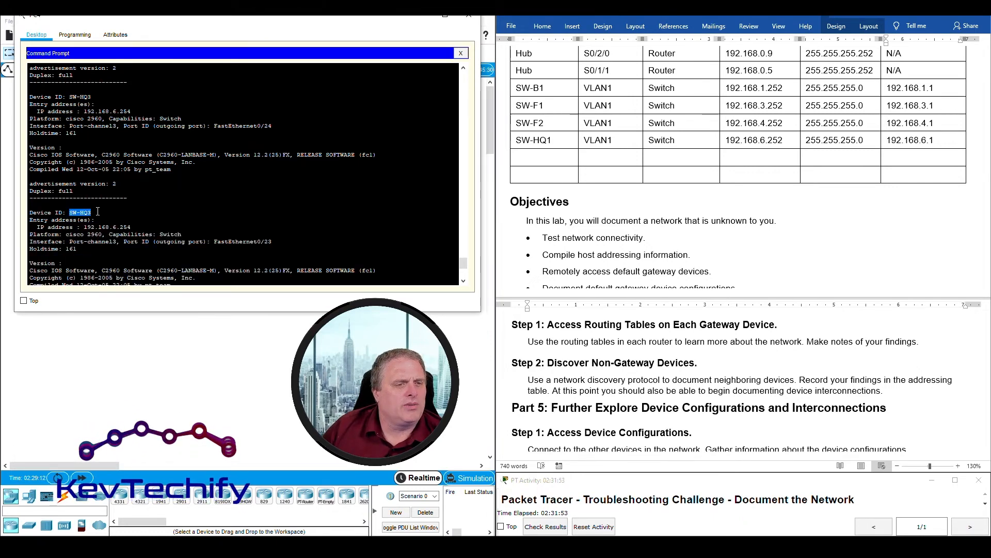
scroll(98, 211, "down", 4)
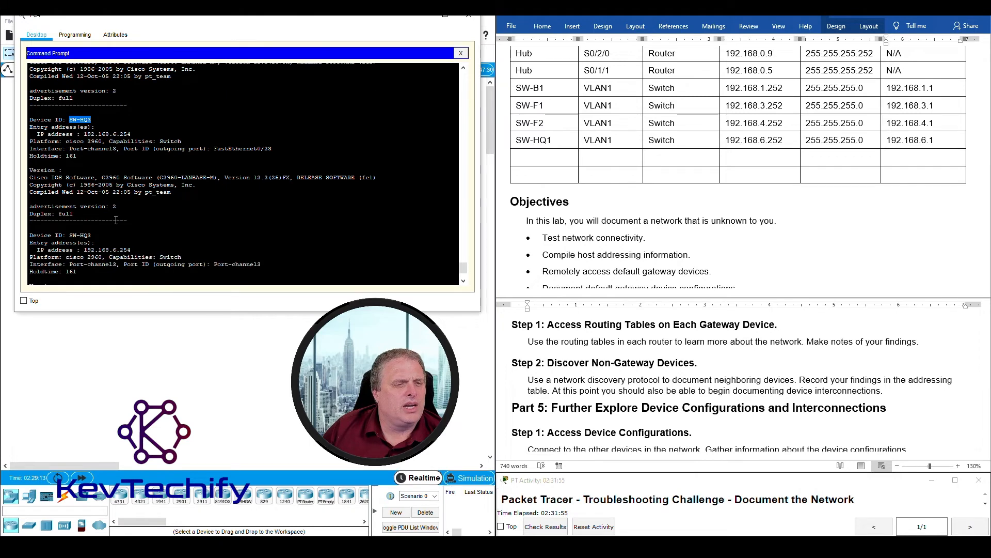
left_click_drag(69, 205, 93, 204)
scroll(96, 207, "down", 2)
- Highlight SW-HQ3's FastEthernet0/24 and 0/23 links and IP 192.168.6.254, then begin a telnet command
scroll(102, 211, "up", 4)
scroll(105, 212, "up", 2)
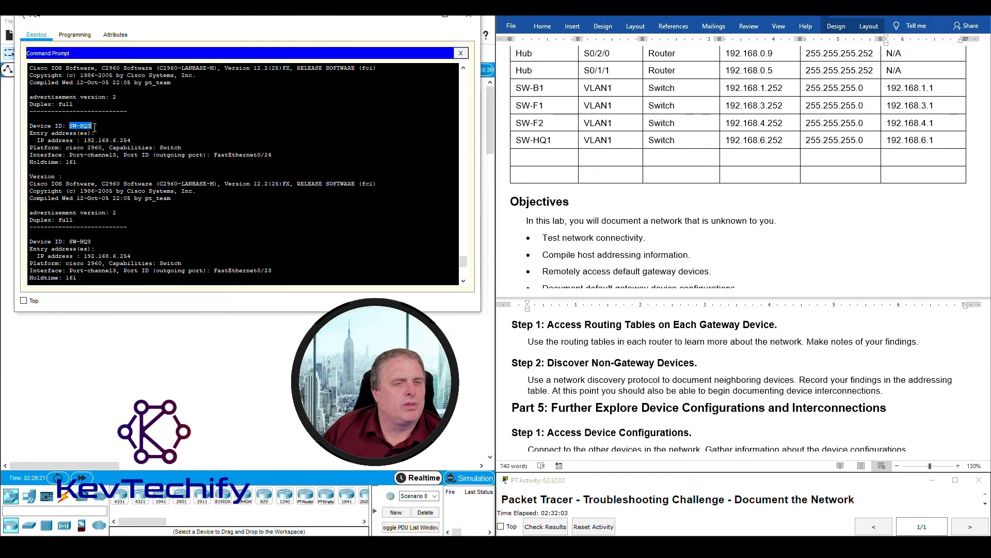
left_click_drag(214, 155, 275, 153)
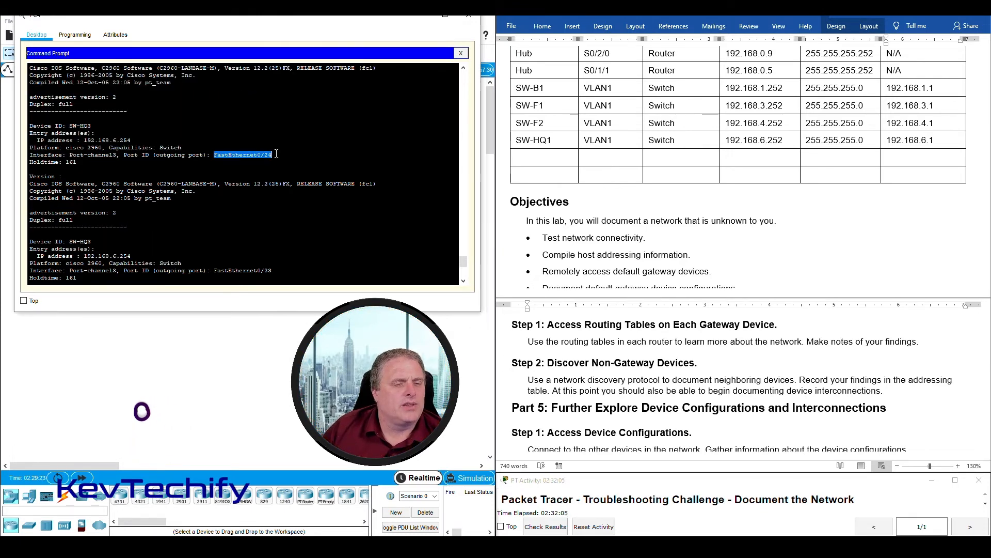
scroll(78, 182, "down", 2)
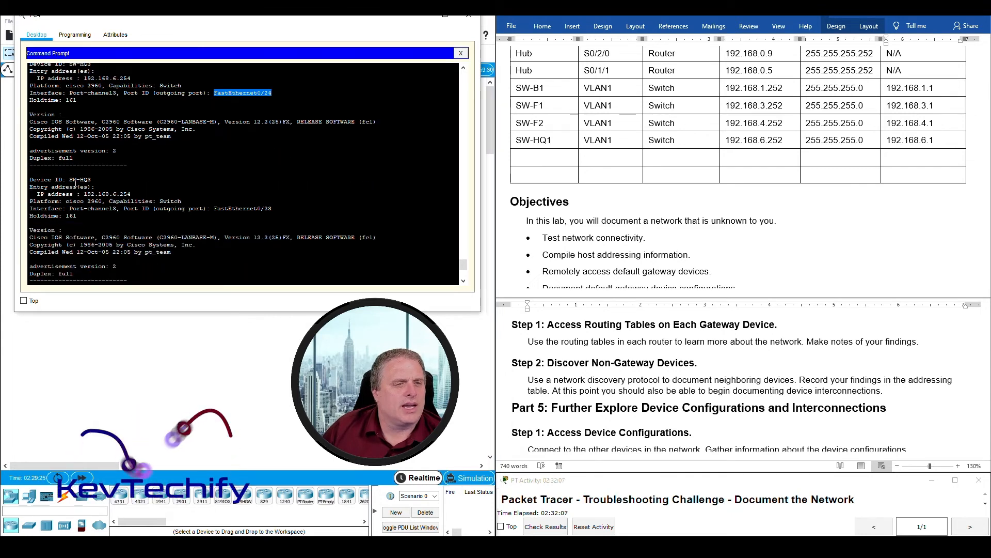
left_click_drag(69, 180, 91, 180)
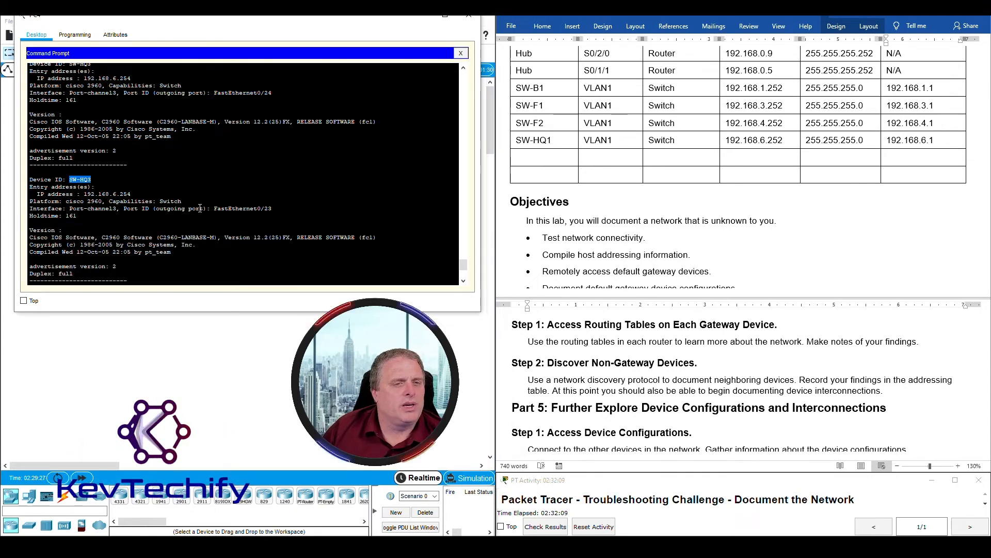
left_click_drag(211, 208, 274, 210)
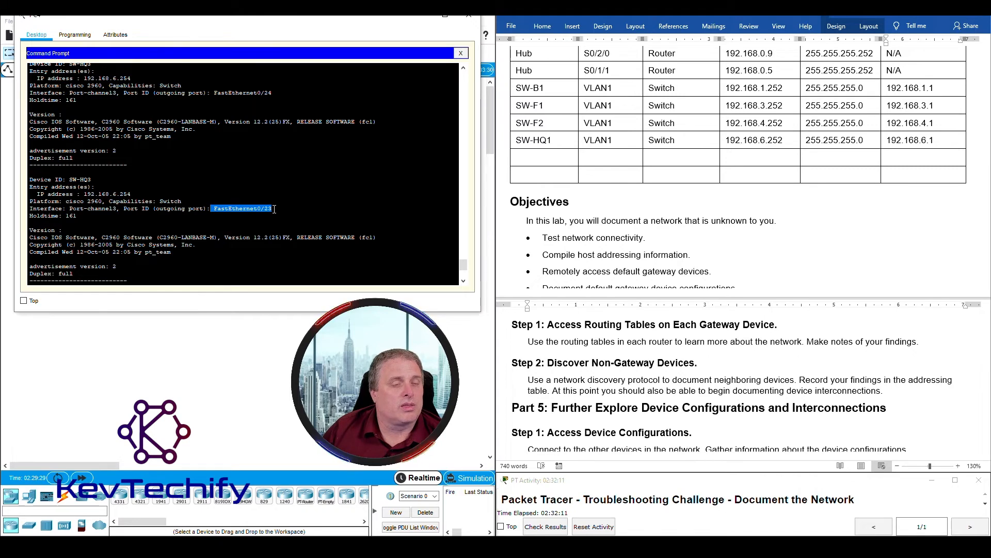
scroll(274, 208, "down", 4)
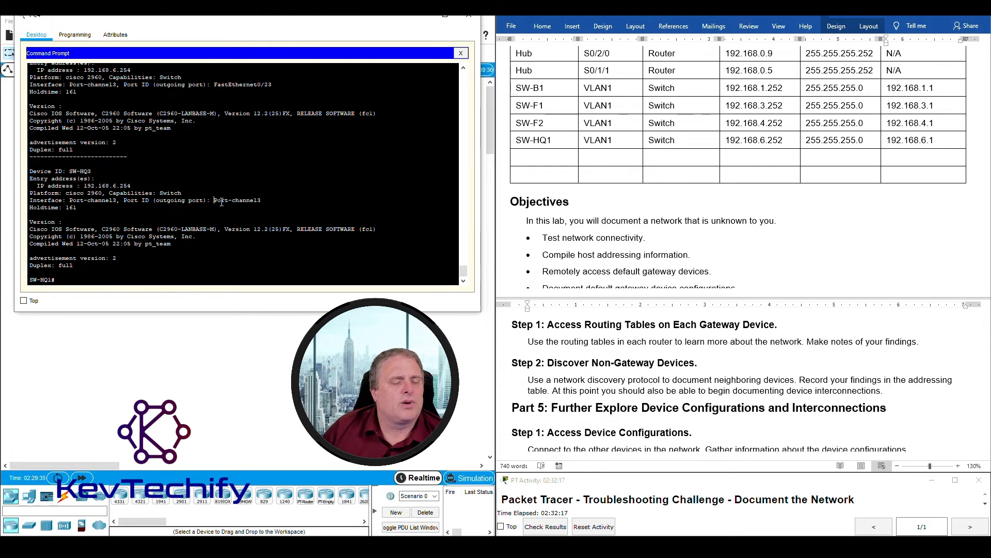
left_click_drag(83, 185, 139, 185)
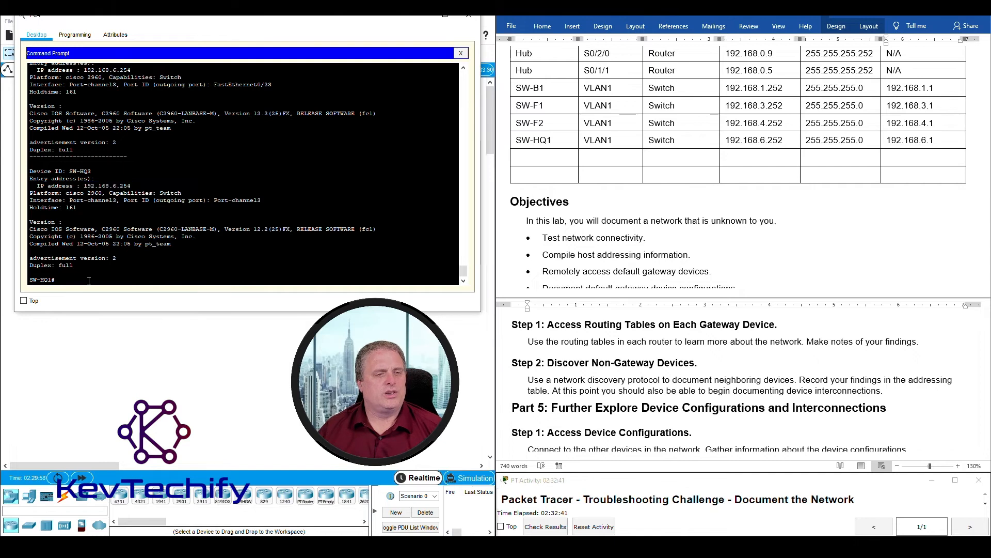
key("Return")
key("Return")
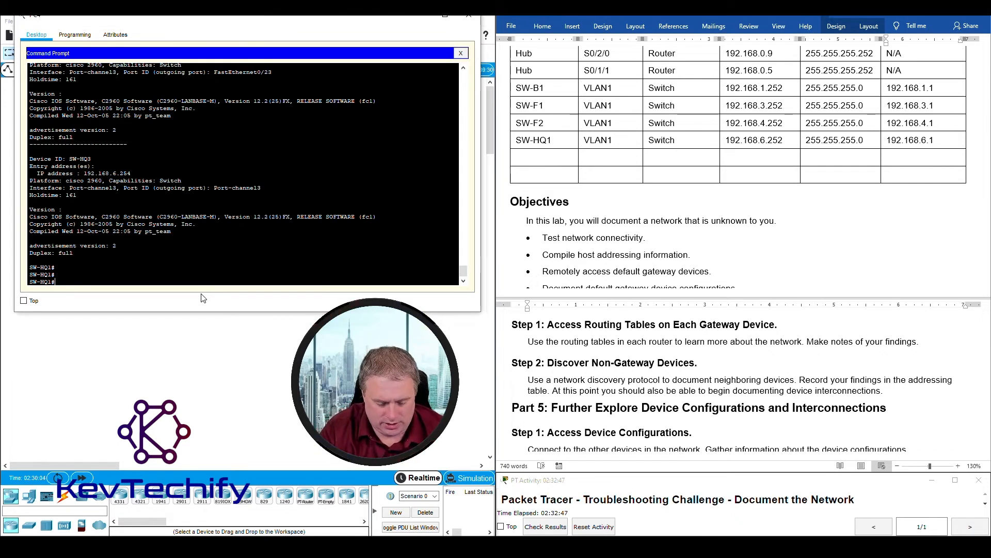
type("telnet")
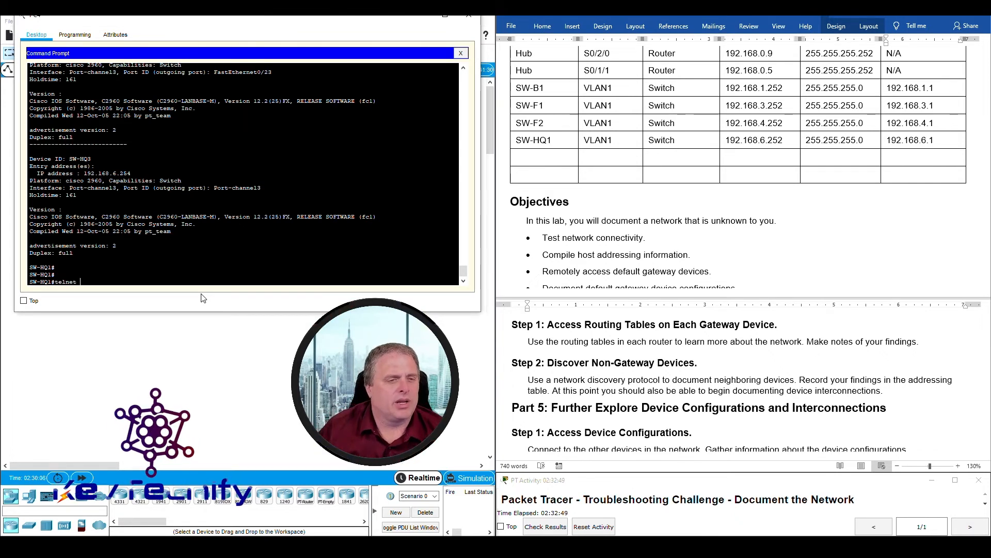
- Fill the empty row below SW-HQ1 with SW-HQ2, VLAN and Switch
left_click(530, 158)
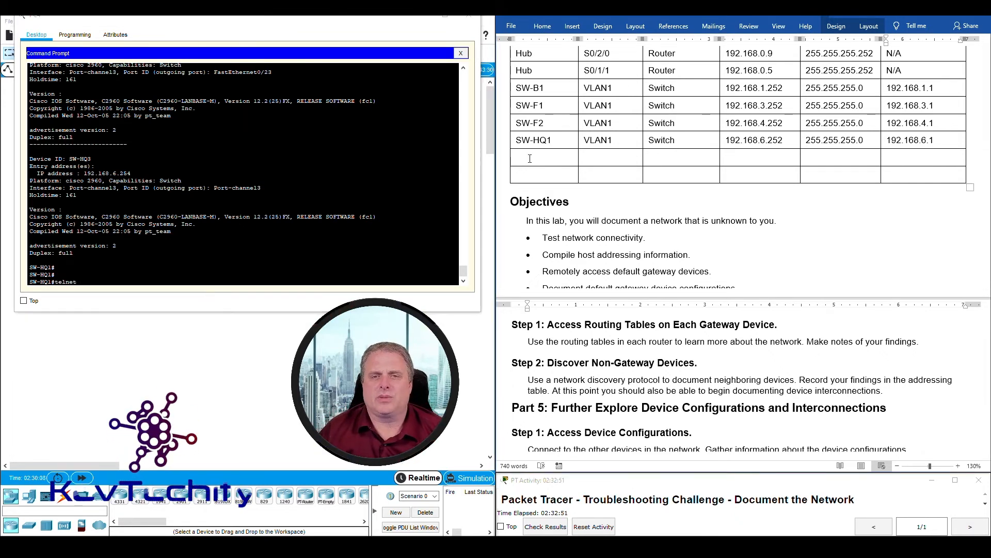
scroll(530, 158, "up", 3)
type("SW")
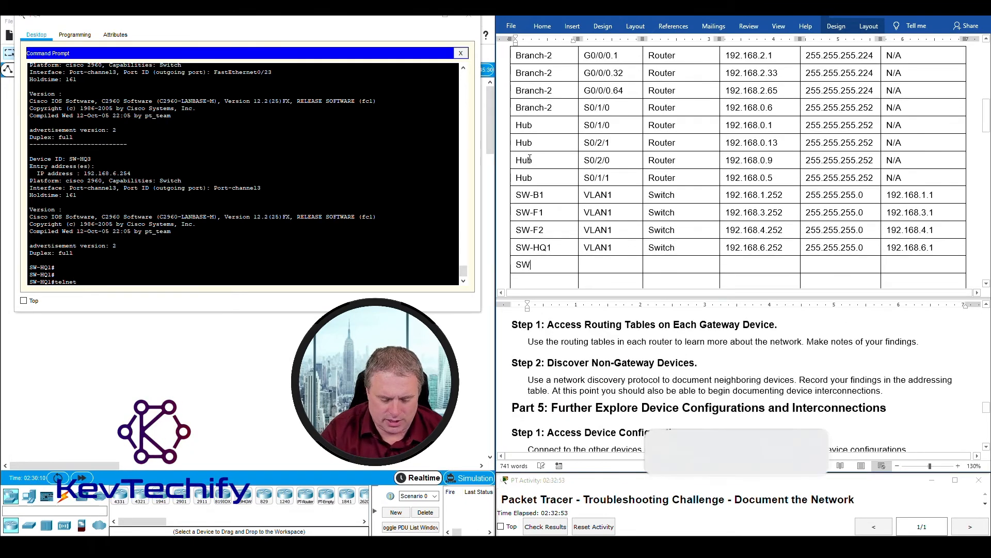
type("-HQ2")
key("Tab")
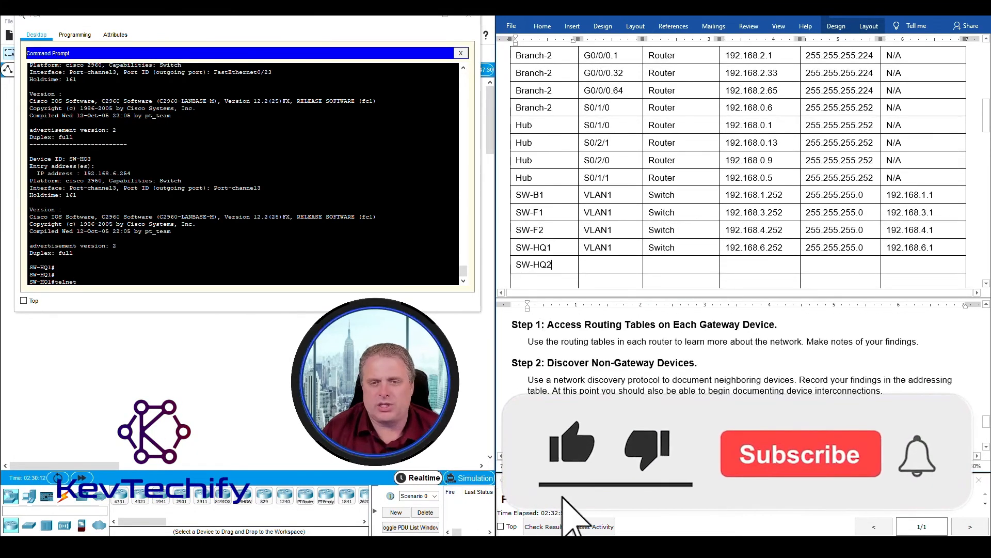
type("VLAN")
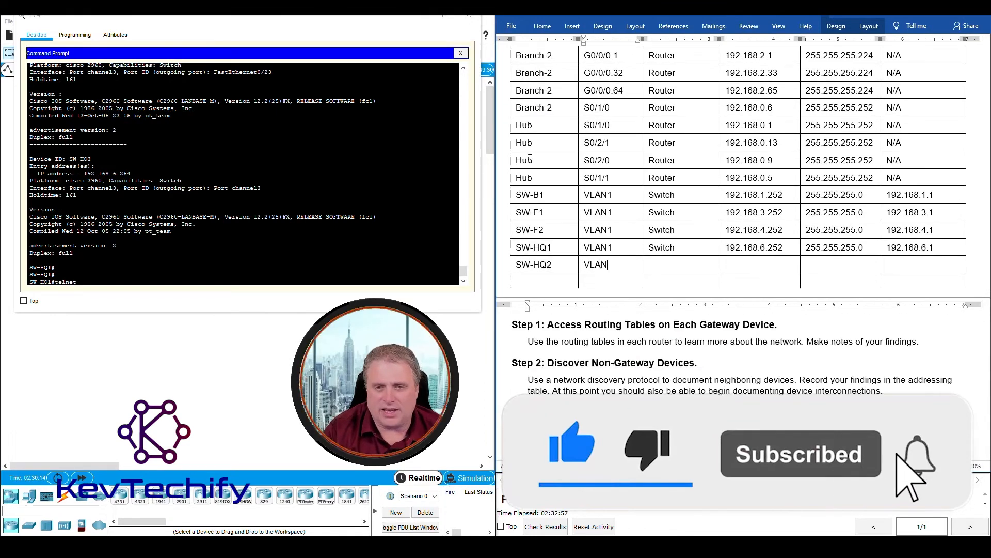
key("Tab")
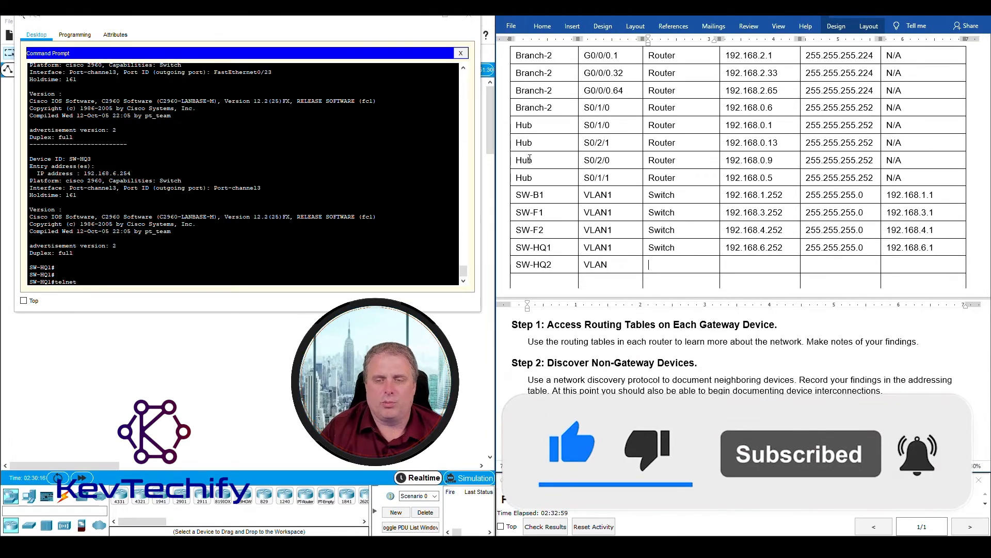
type("Switch")
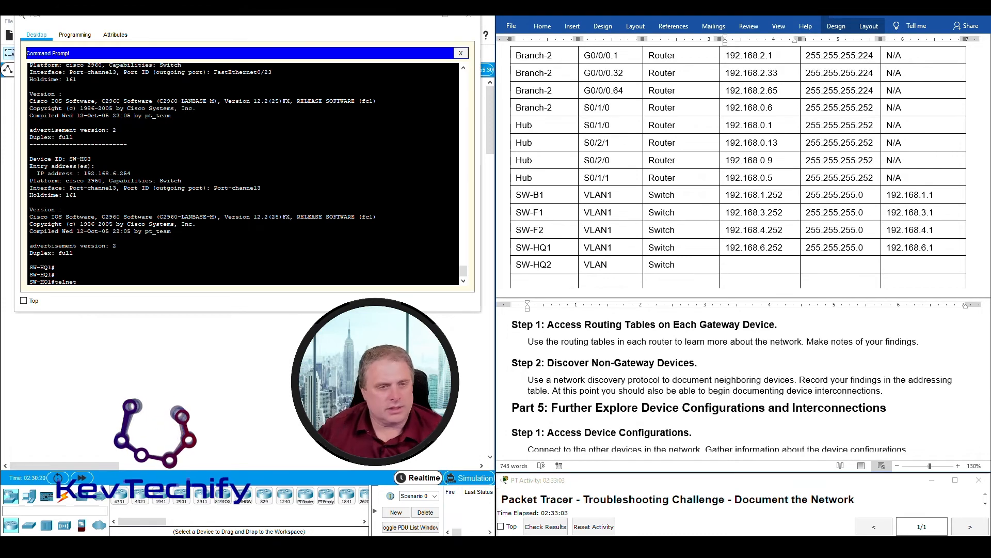
- Check SW-HQ2's address in the CDP output and enter 192.168.6.253 in its IP cell
scroll(303, 187, "up", 10)
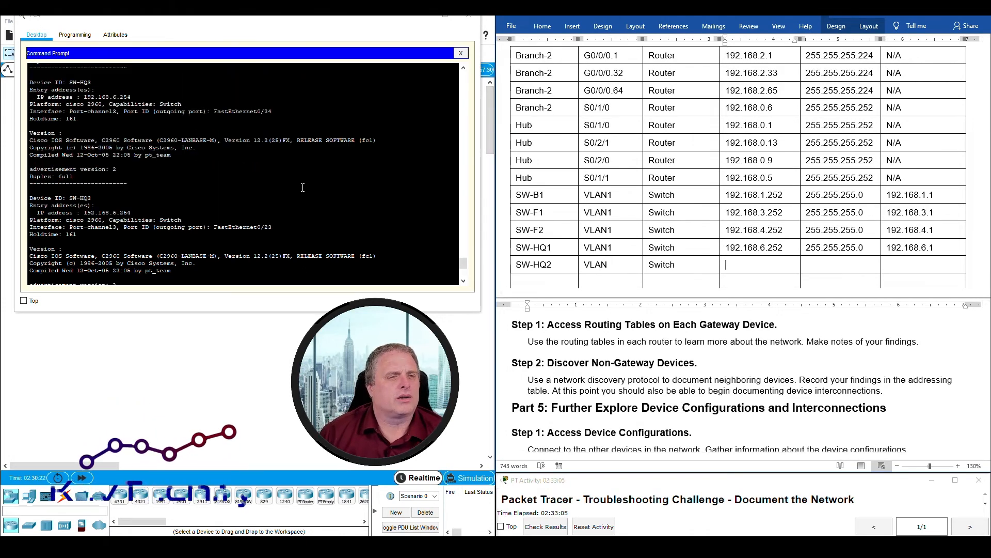
scroll(302, 187, "up", 4)
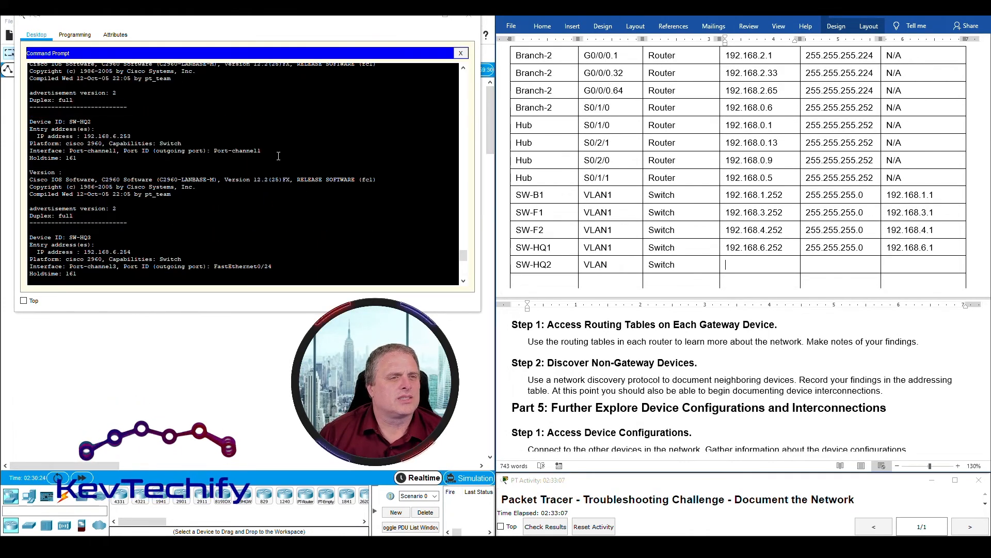
left_click_drag(68, 122, 135, 135)
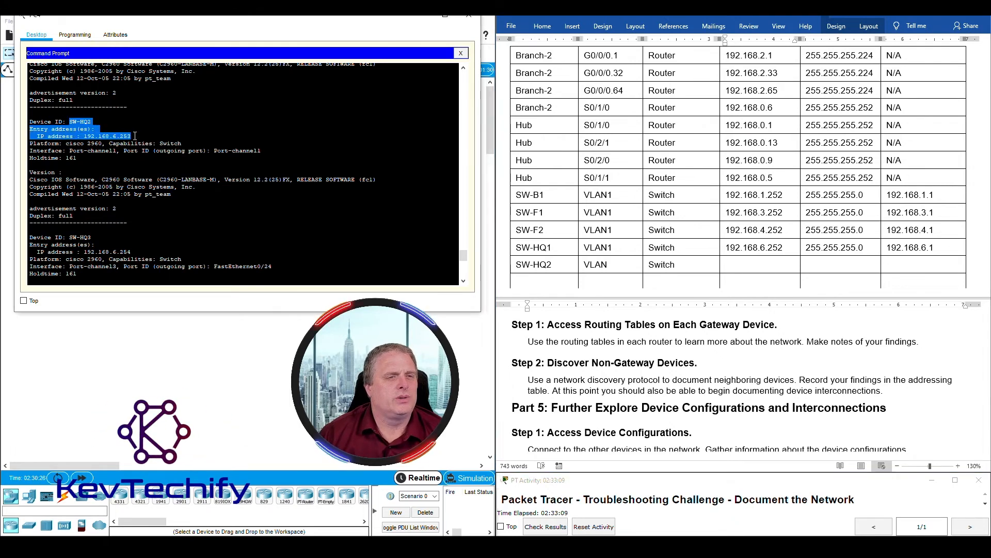
left_click(758, 267)
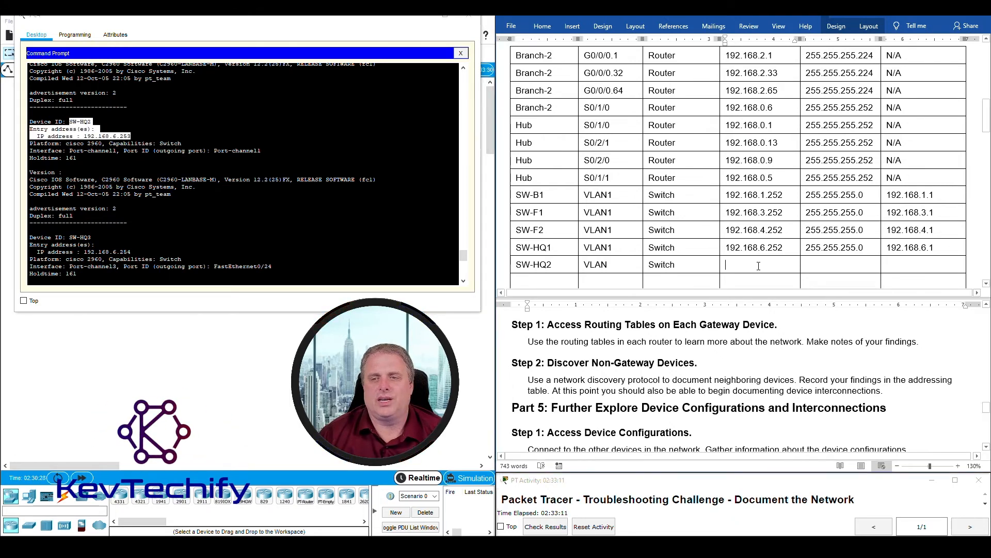
type("192.168")
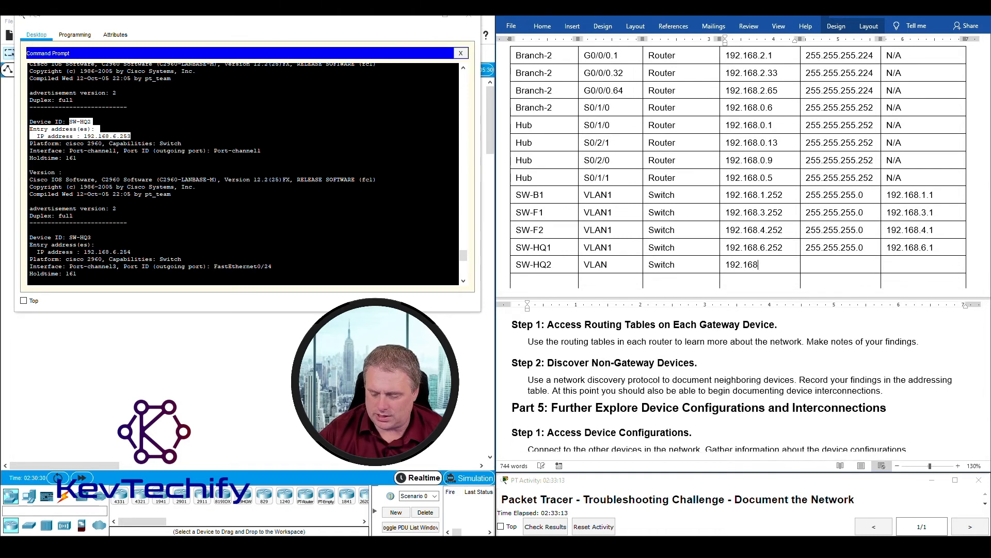
type(".6.253")
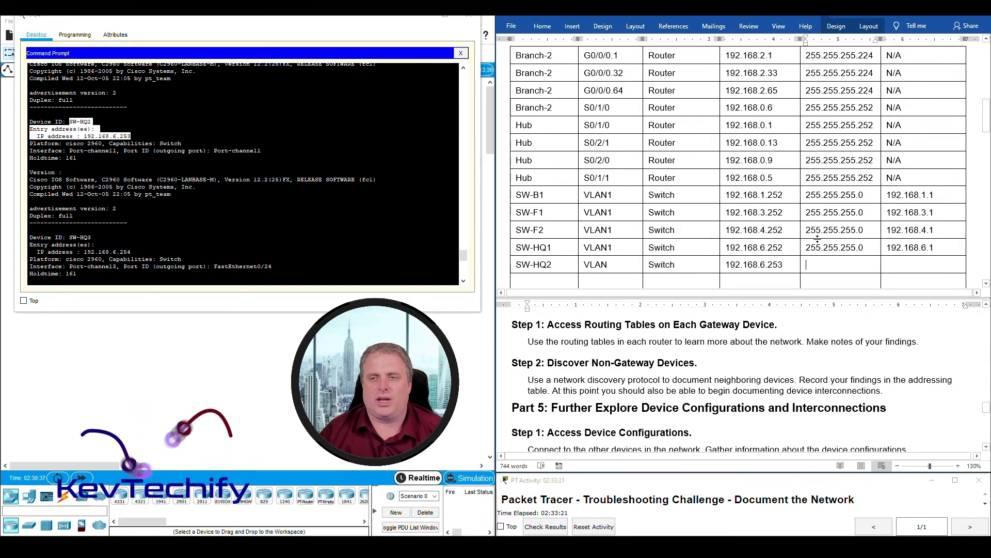
left_click_drag(806, 248, 864, 248)
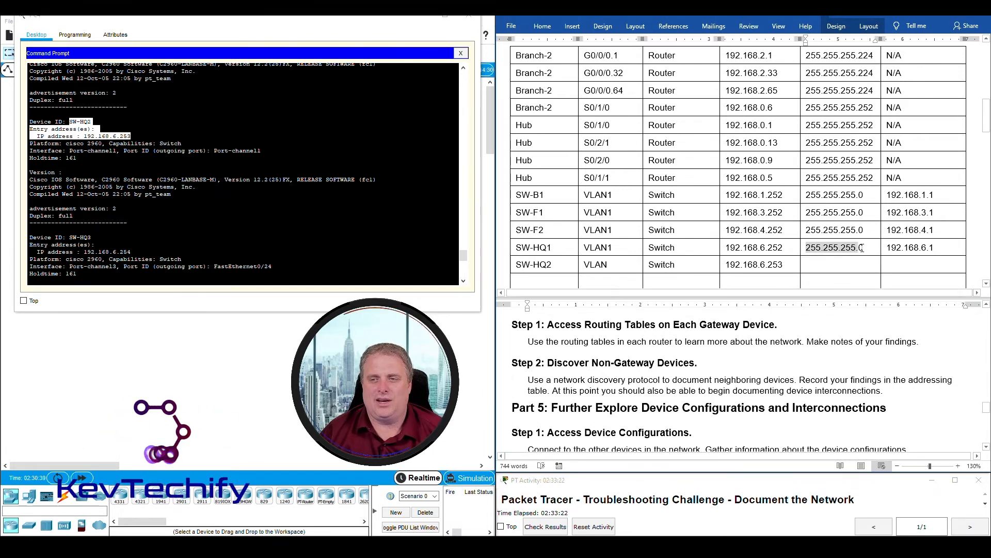
left_click(917, 263)
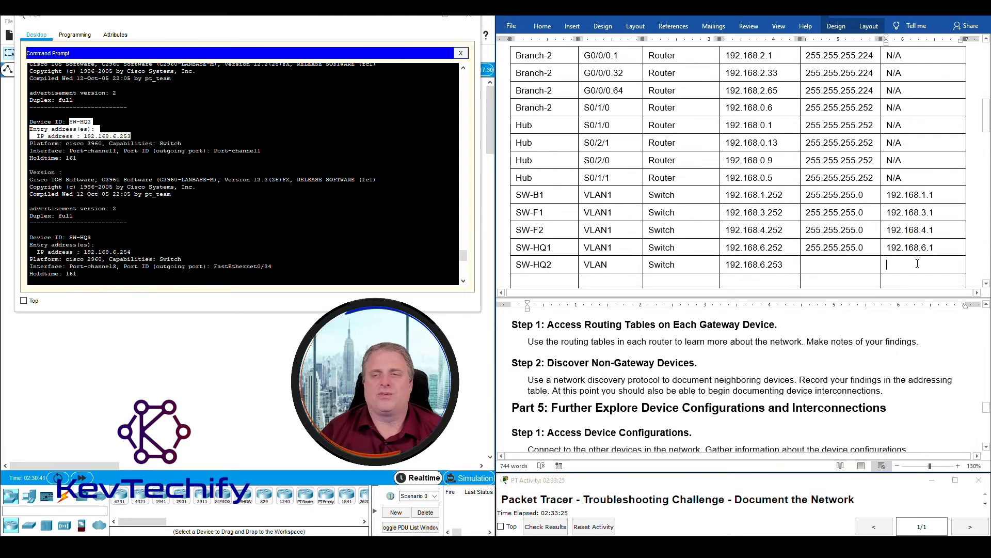
- Add an SW-HQ3 row reading VLAN and Switch, with IP address 192.168.6.254
scroll(753, 260, "down", 1)
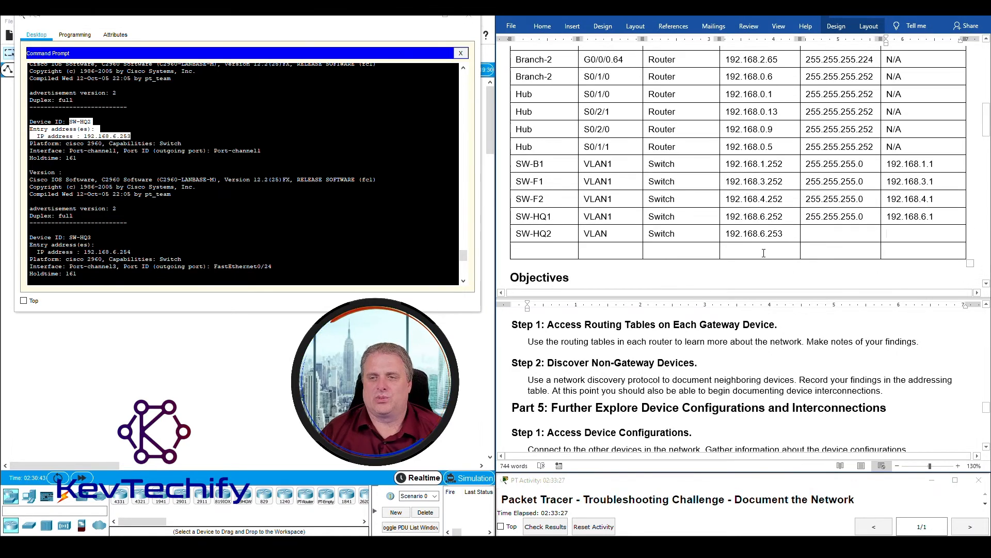
left_click(559, 251)
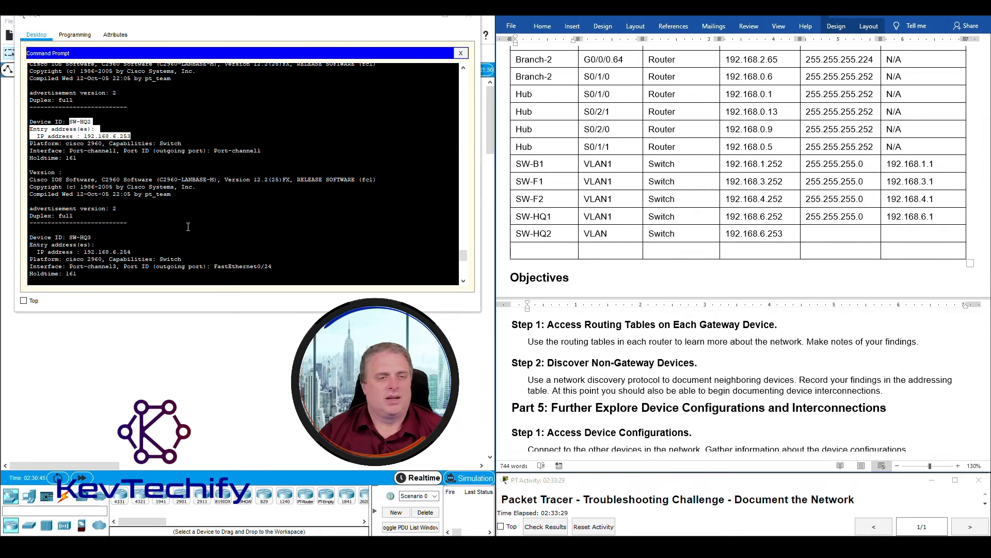
scroll(181, 228, "down", 1)
left_click_drag(70, 206, 132, 221)
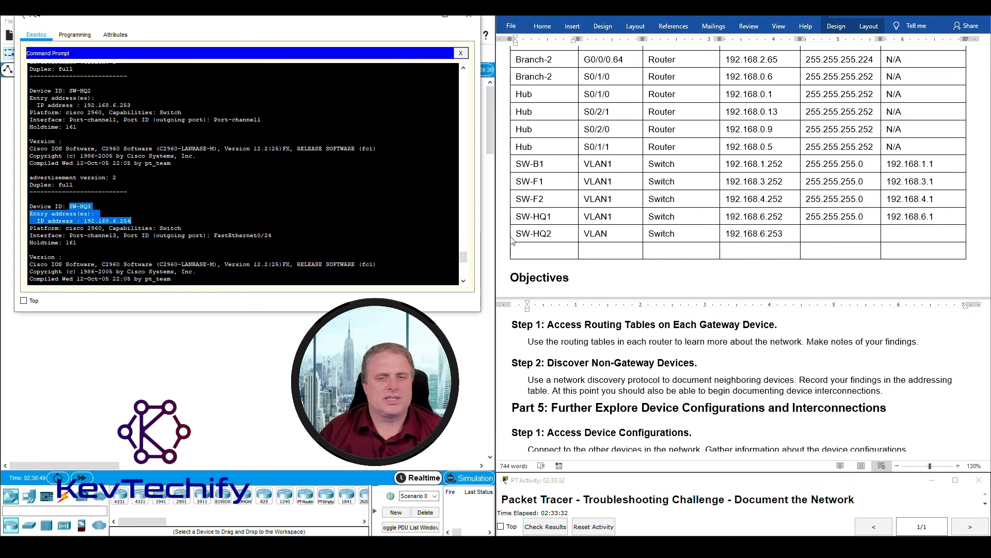
left_click(551, 251)
type("SW-")
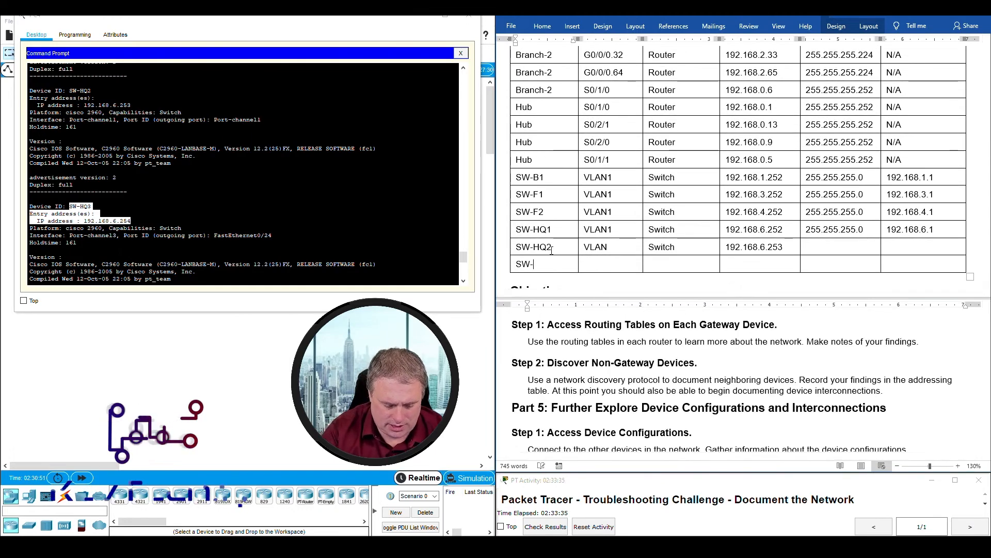
type("HQ3")
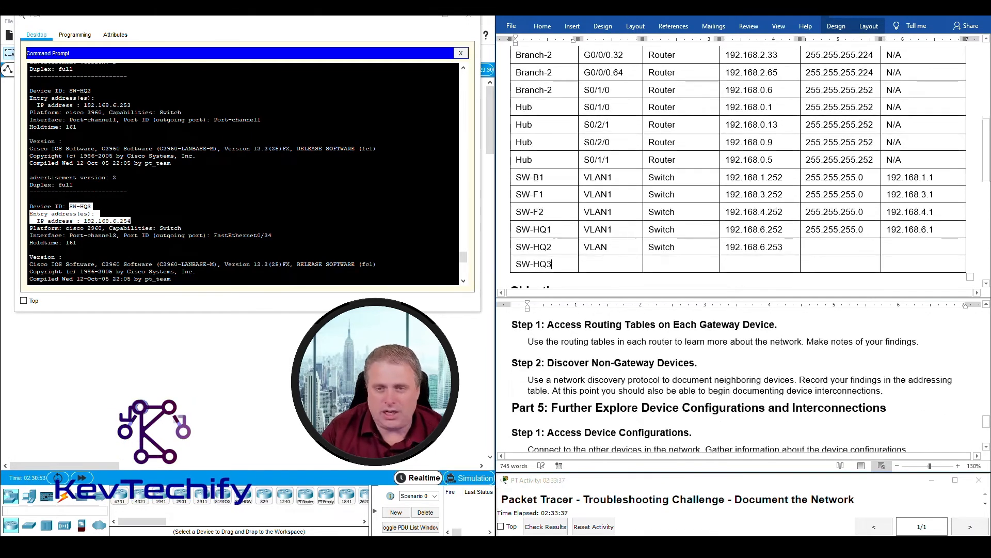
key("Tab")
type("VLan")
key("BackSpace")
key("BackSpace")
type("AN")
key("Tab")
type("Swit")
type("192.168")
type(".6.")
type("254")
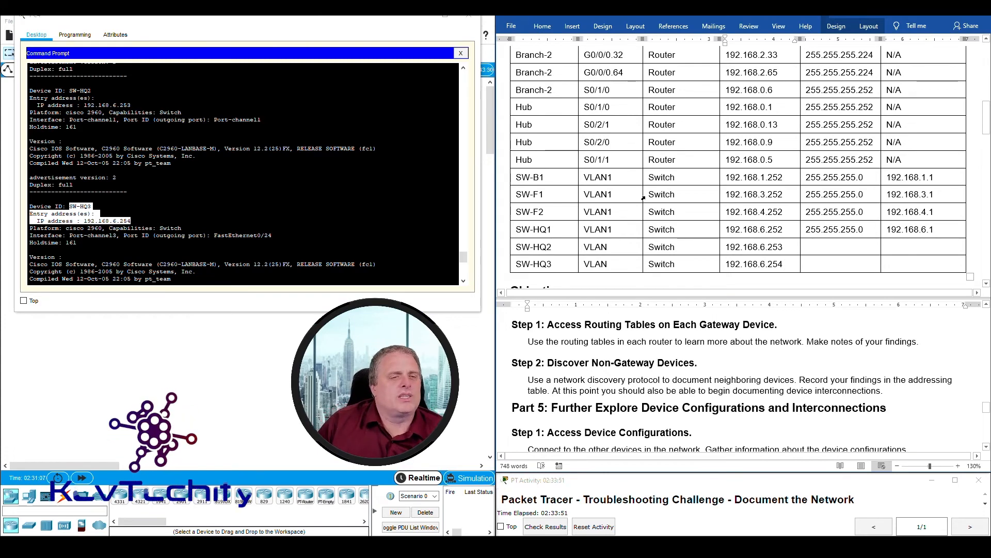
- Telnet from SW-HQ1 to SW-HQ2 at 192.168.6.253, log in and enter privileged mode
scroll(258, 257, "down", 9)
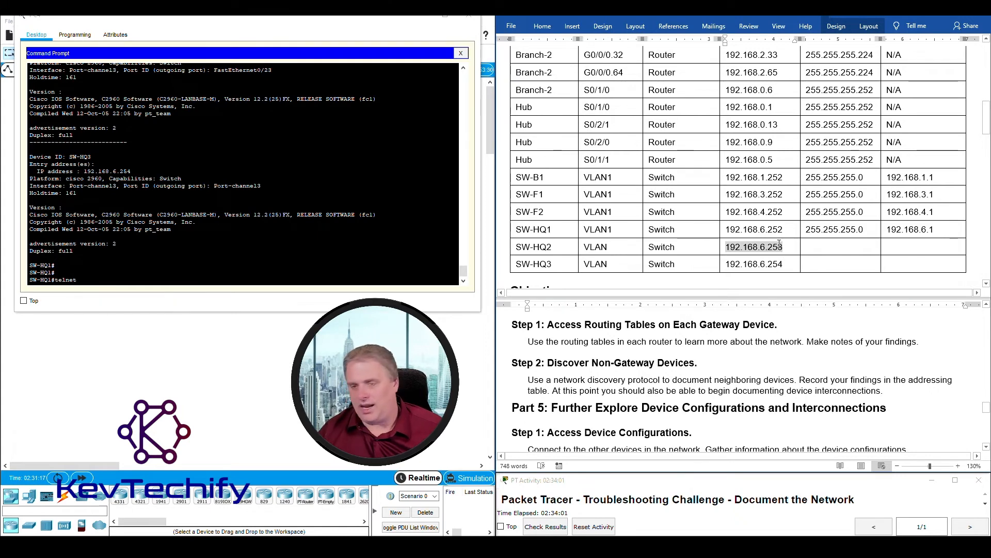
left_click(92, 281)
type("192")
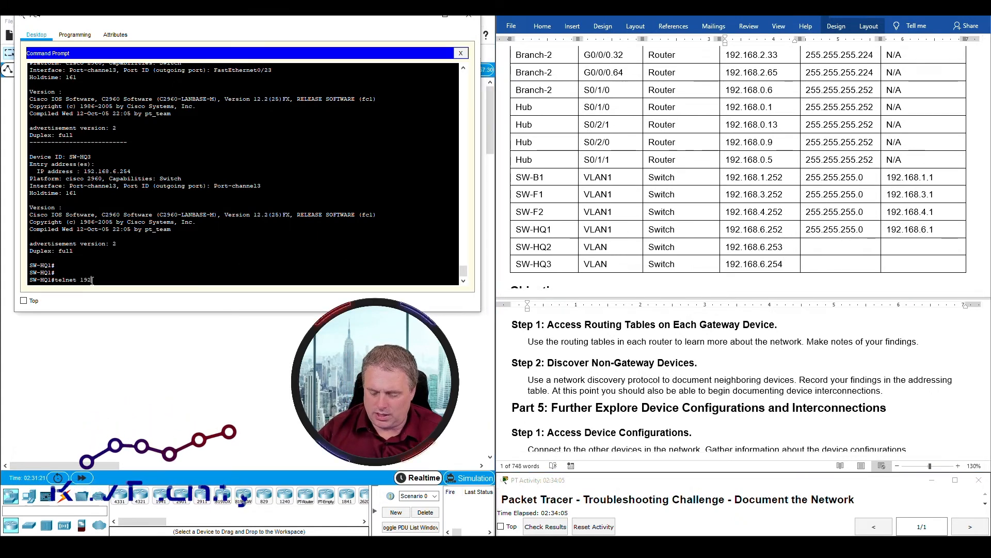
type(".168.")
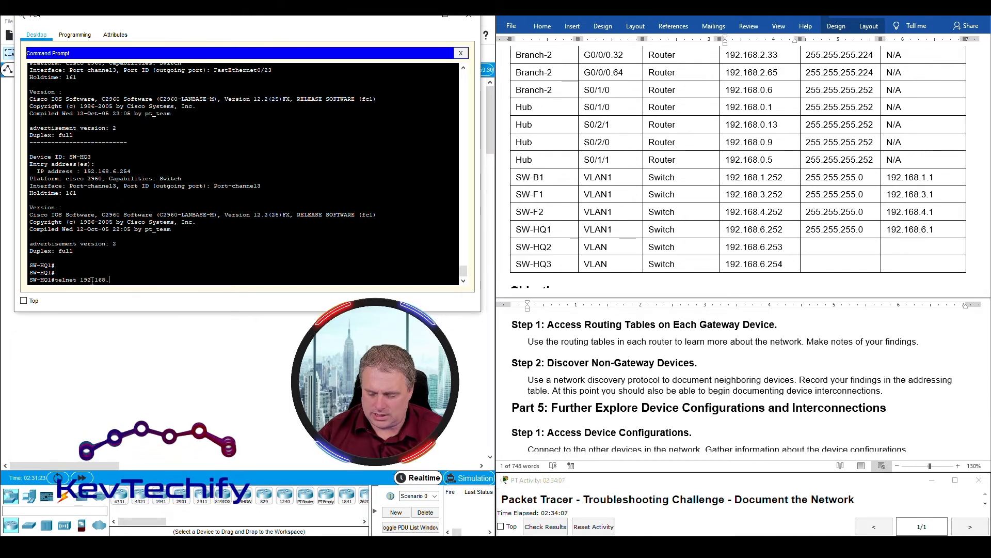
type("6.253")
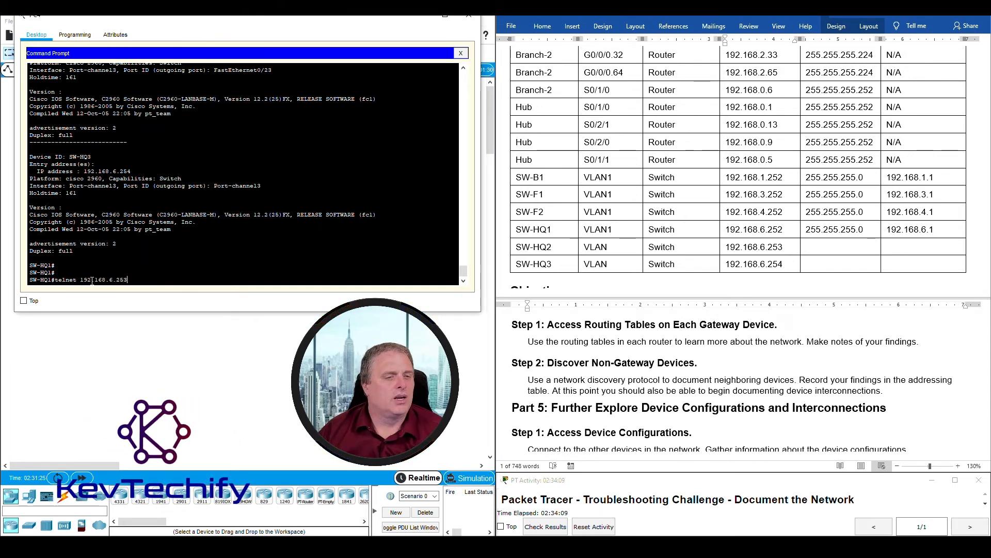
key("Return")
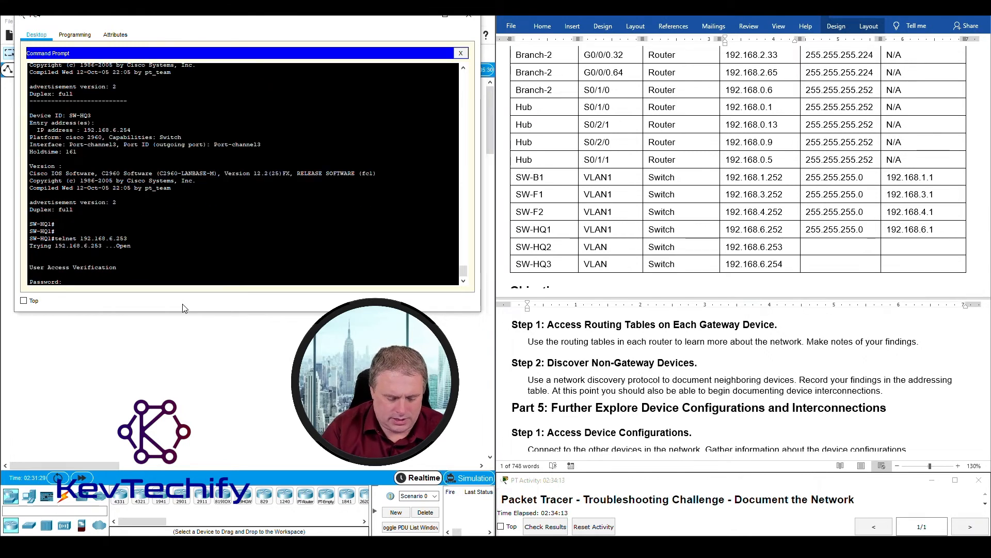
key("Return")
type("en")
key("Return")
key("Return")
key("Return")
key("Return")
key("Return")
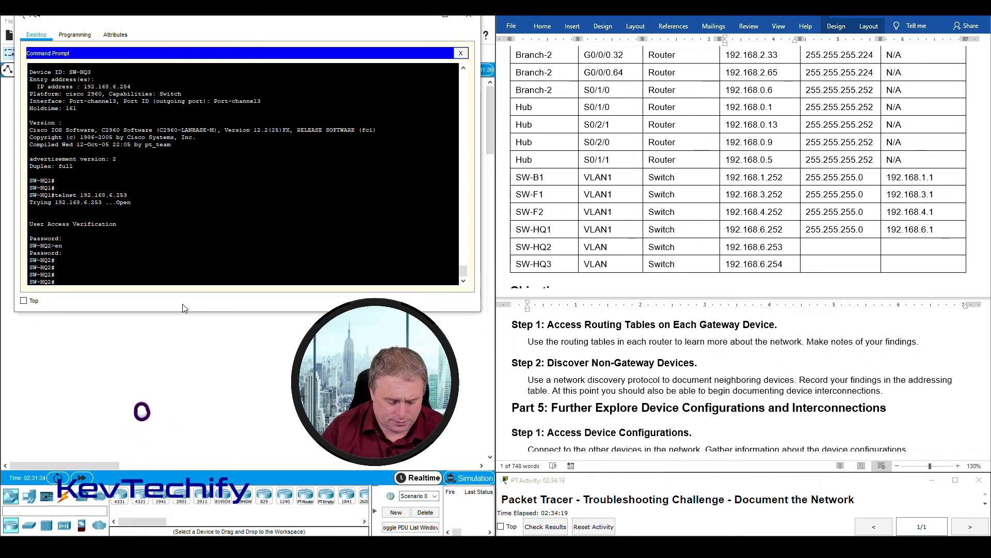
- Show SW-HQ2's running config and highlight the Vlan1 address and default gateway lines
type("sho ")
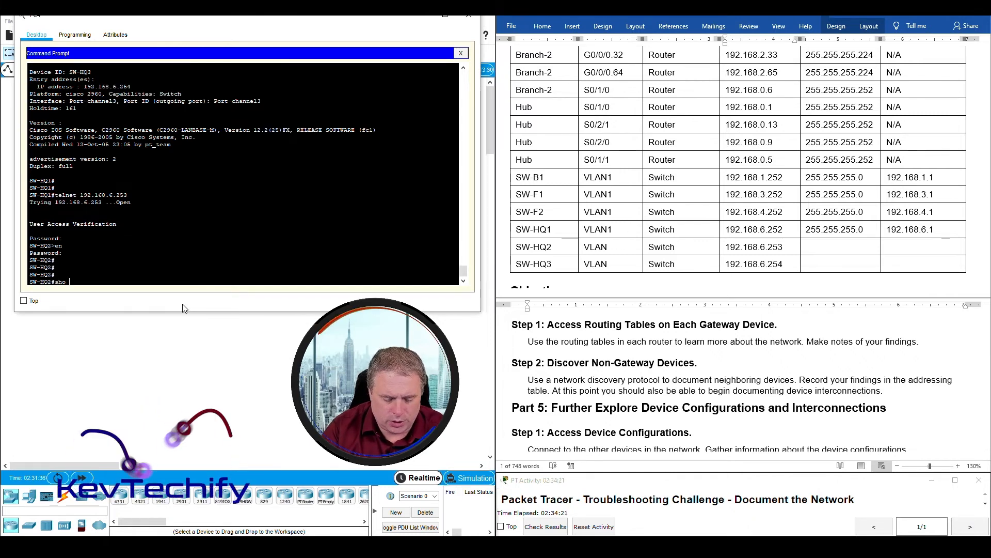
type("run")
key("Return")
key("space")
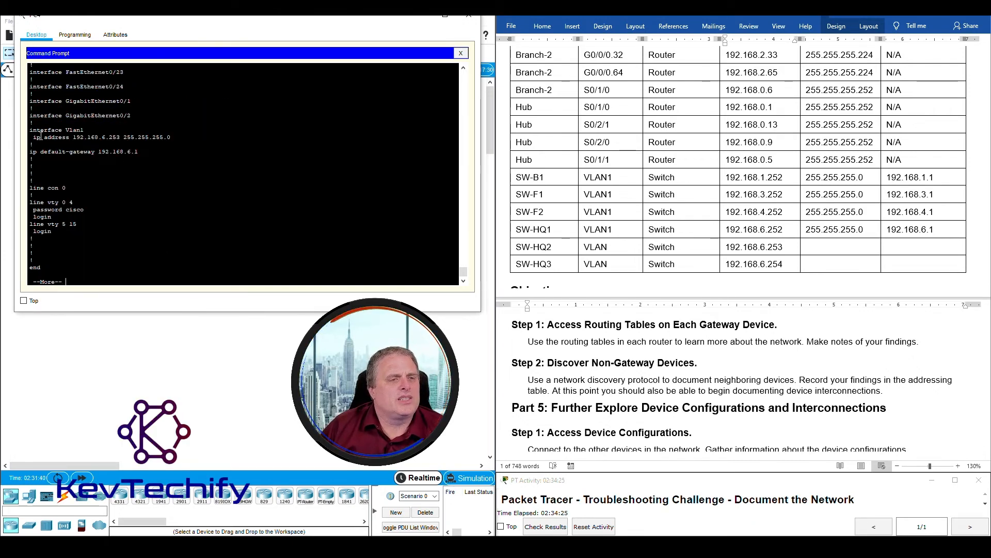
left_click_drag(30, 129, 138, 152)
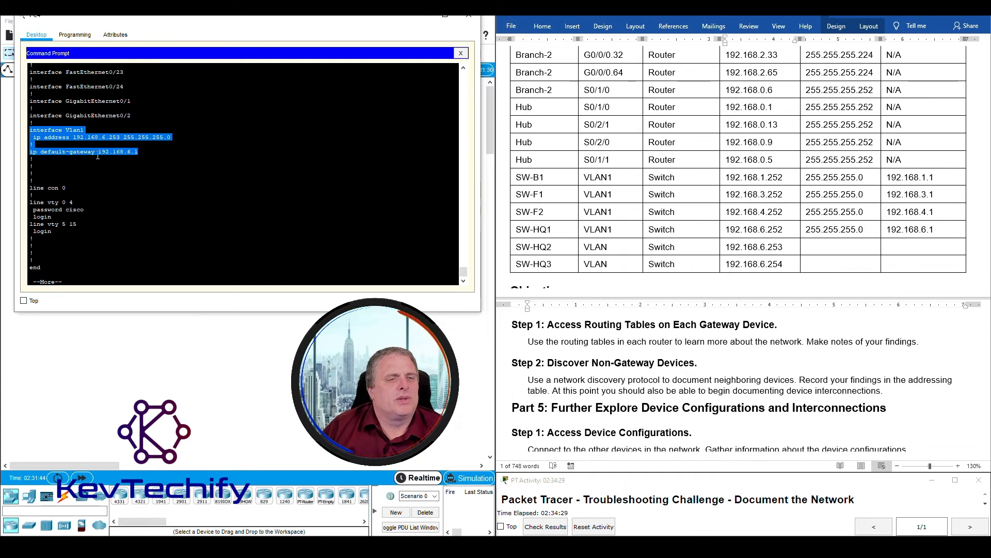
- Enter mask 255.255.255.0 and gateway 192.168.6.1 in SW-HQ2's table row
left_click(839, 248)
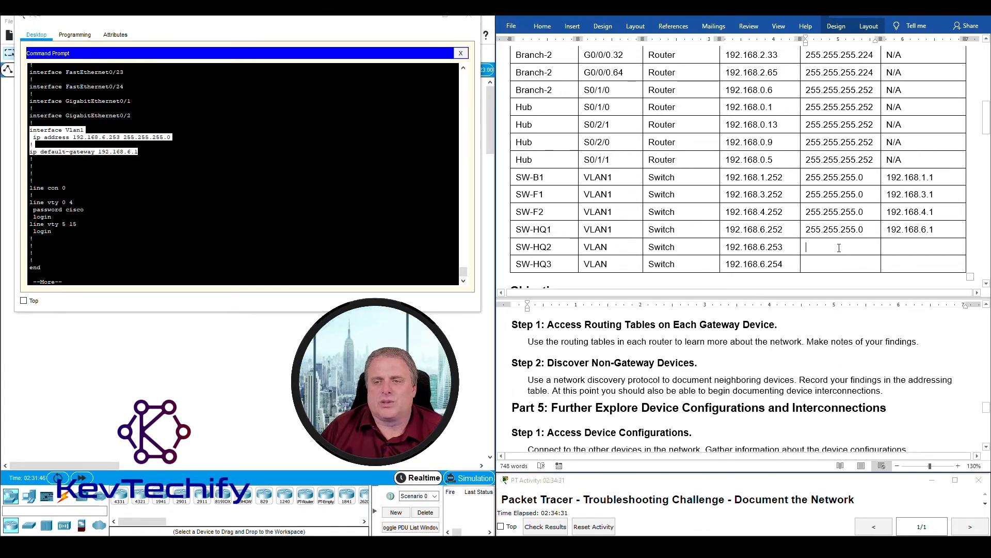
scroll(839, 247, "up", 1)
type("255.255")
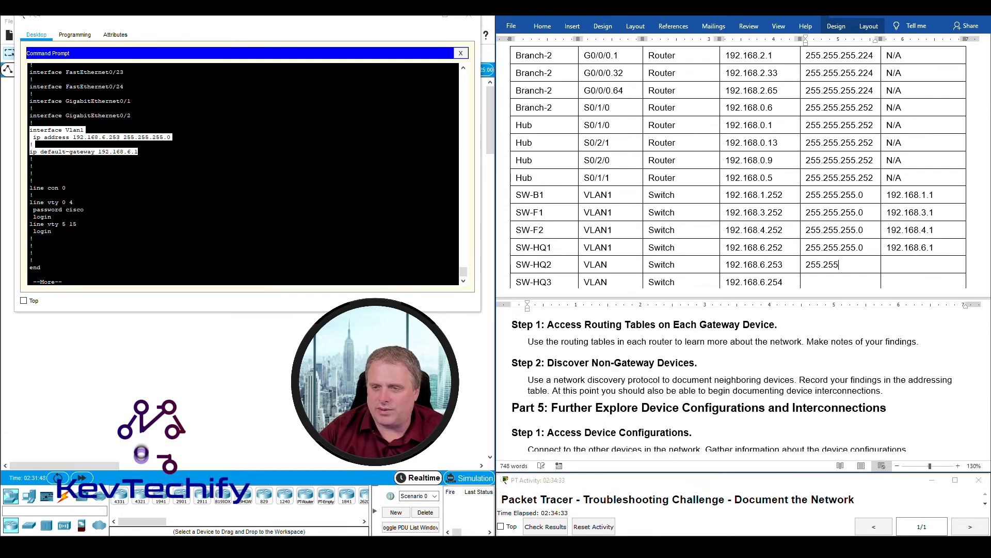
type(".255.255.0")
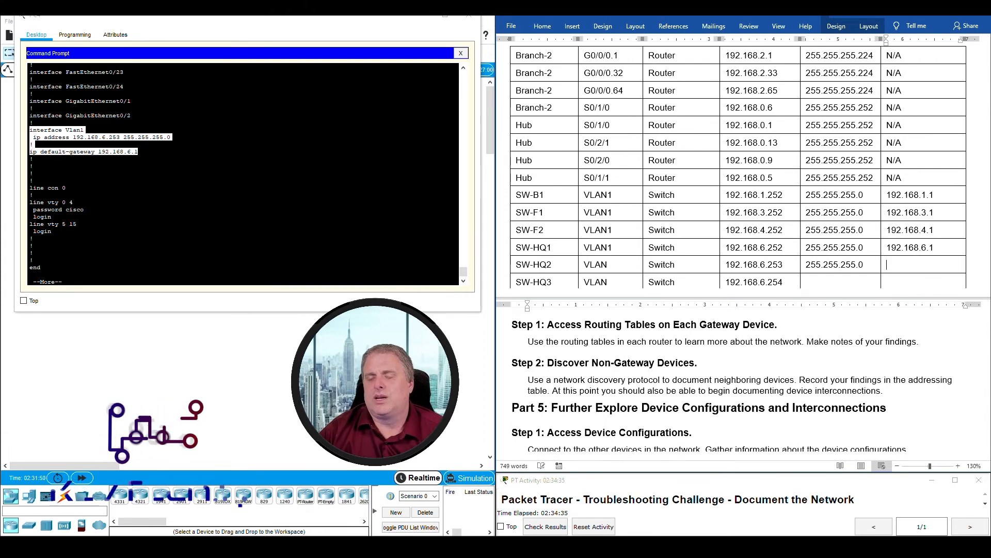
key("Tab")
type("192")
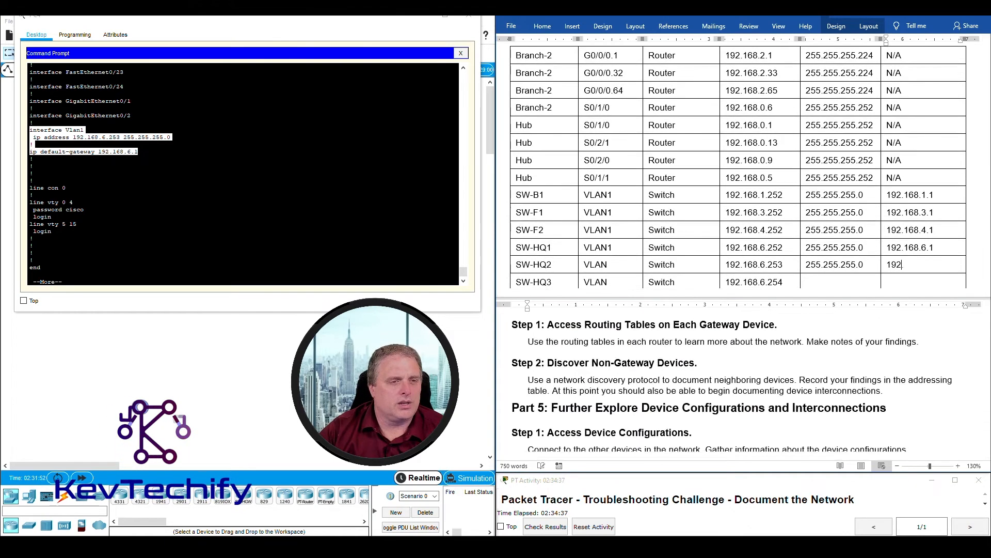
type(".168.6.1")
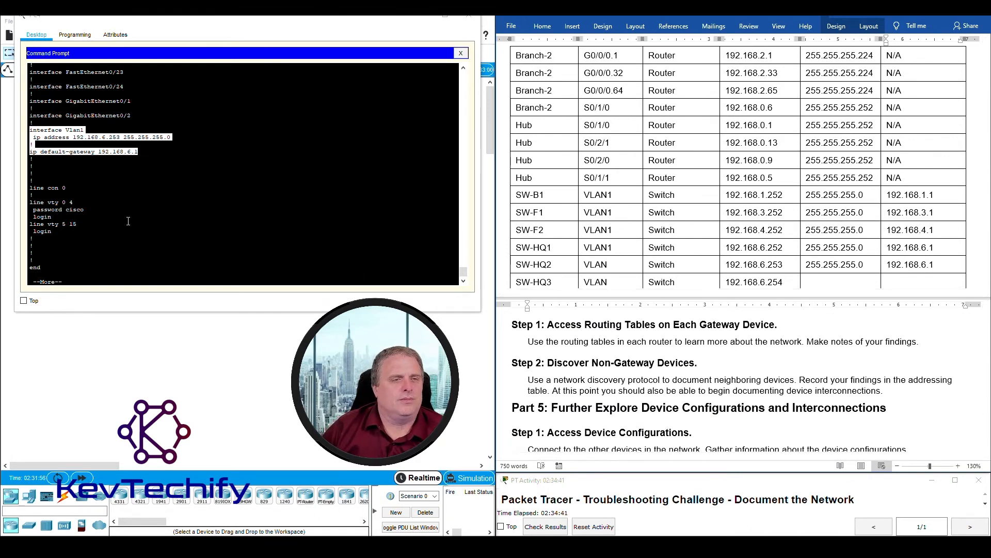
- Scroll SW-HQ2's show run output and highlight the Port-channel1 trunk configuration
scroll(134, 222, "up", 9)
scroll(134, 222, "up", 10)
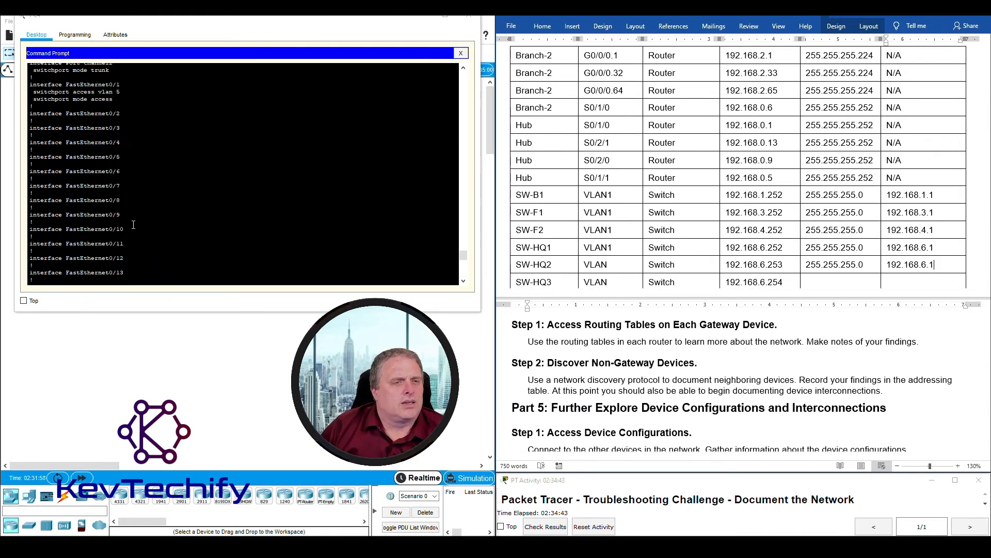
left_click_drag(38, 200, 133, 225)
scroll(135, 228, "down", 10)
scroll(135, 227, "down", 5)
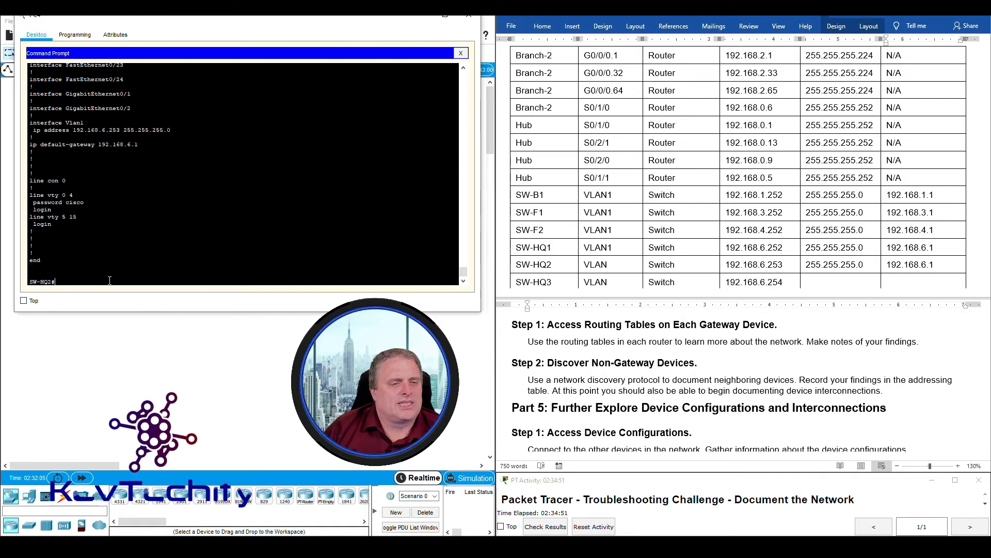
- Run 'sho cdp nei' on SW-HQ2 and highlight the SW-HQ1 and SW-HQ3 neighbour rows
type("sho cdp nei")
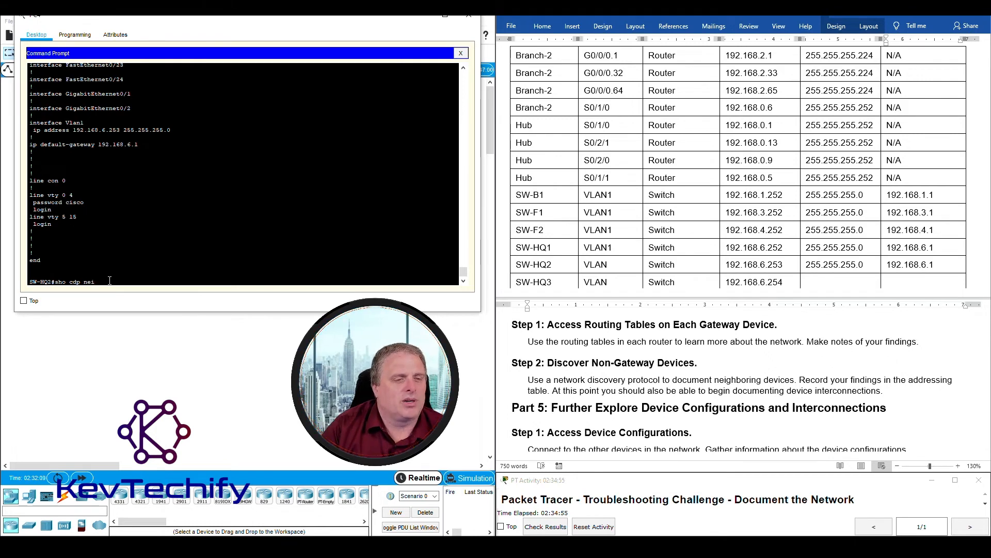
key("Return")
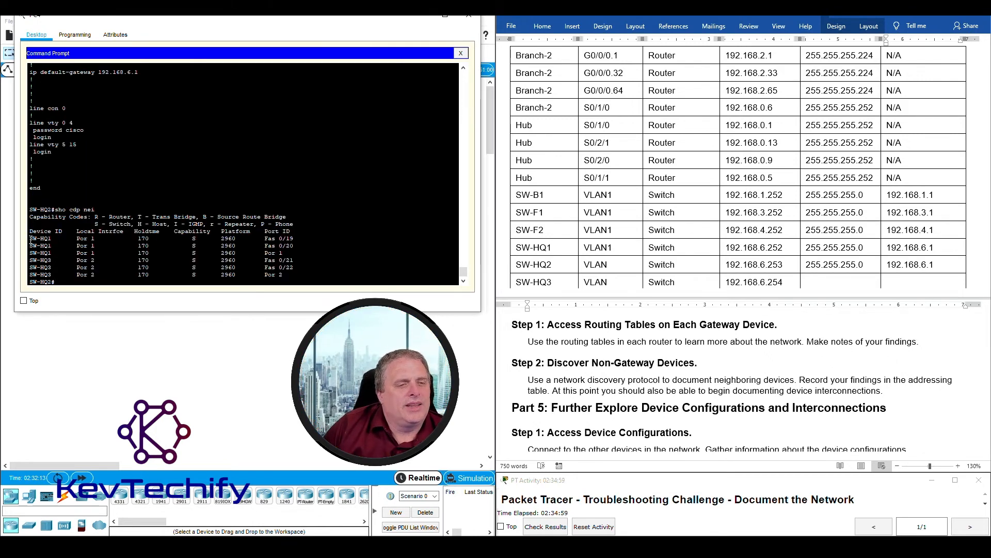
left_click_drag(30, 238, 309, 254)
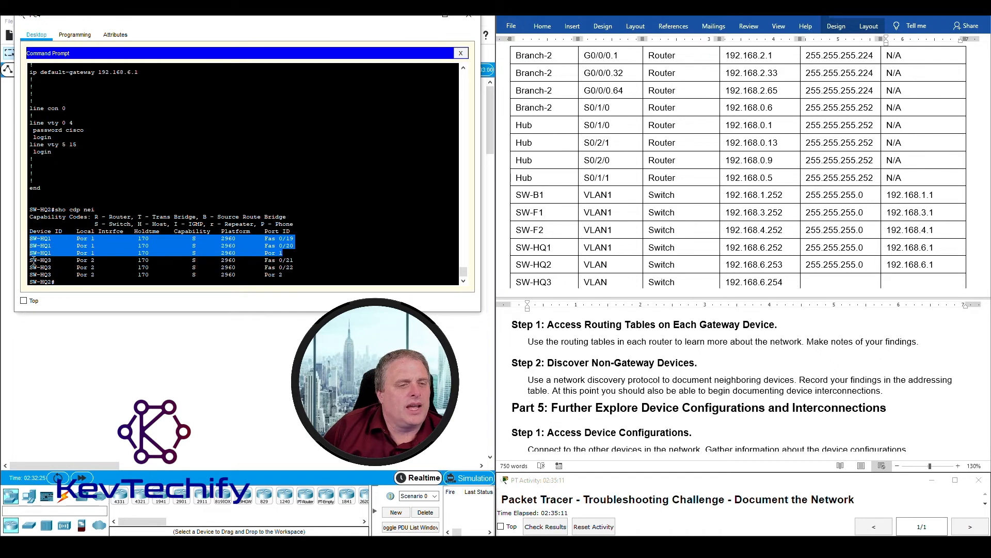
left_click_drag(32, 260, 306, 276)
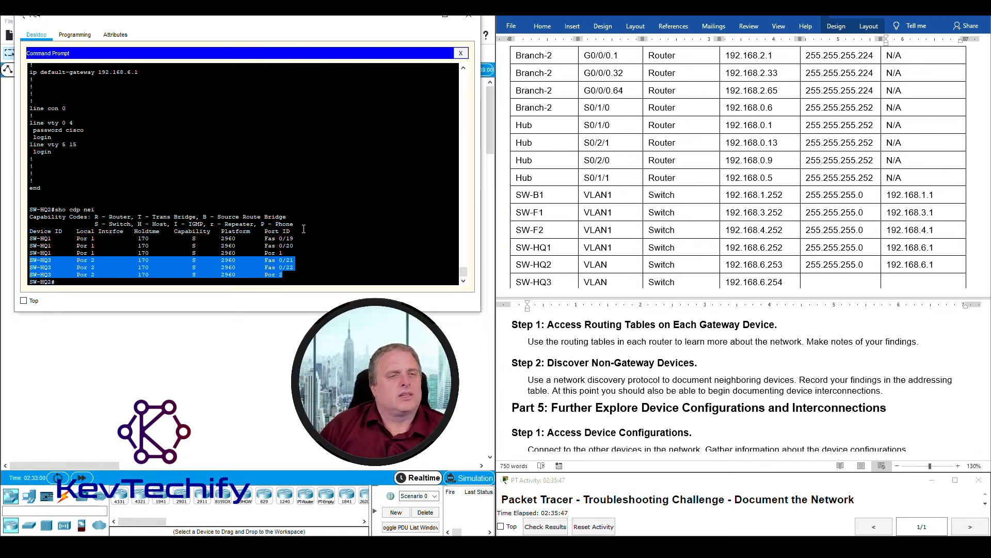
left_click(74, 260)
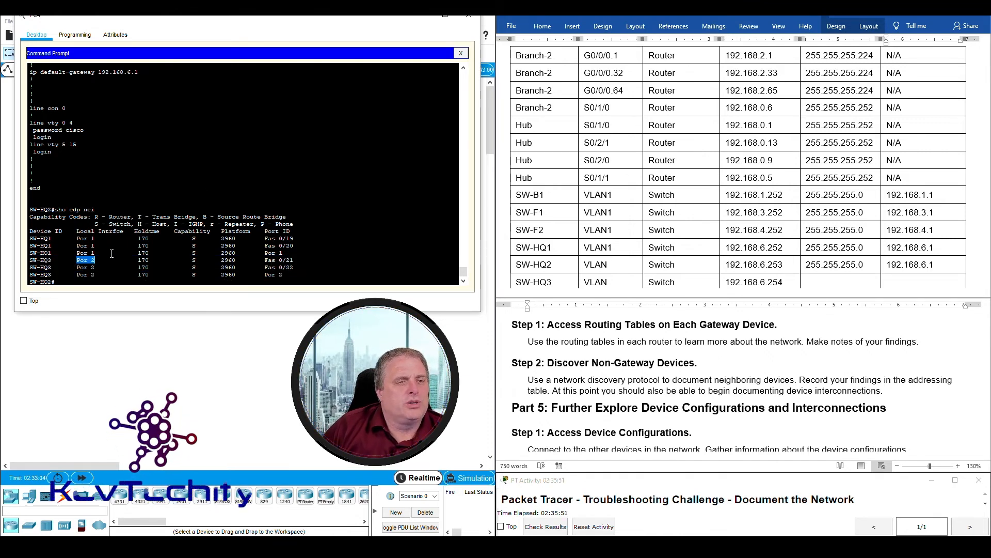
- Confirm FastEthernet0/21 belongs to channel-group 2, then review all six neighbour rows
scroll(150, 204, "up", 6)
scroll(149, 205, "up", 4)
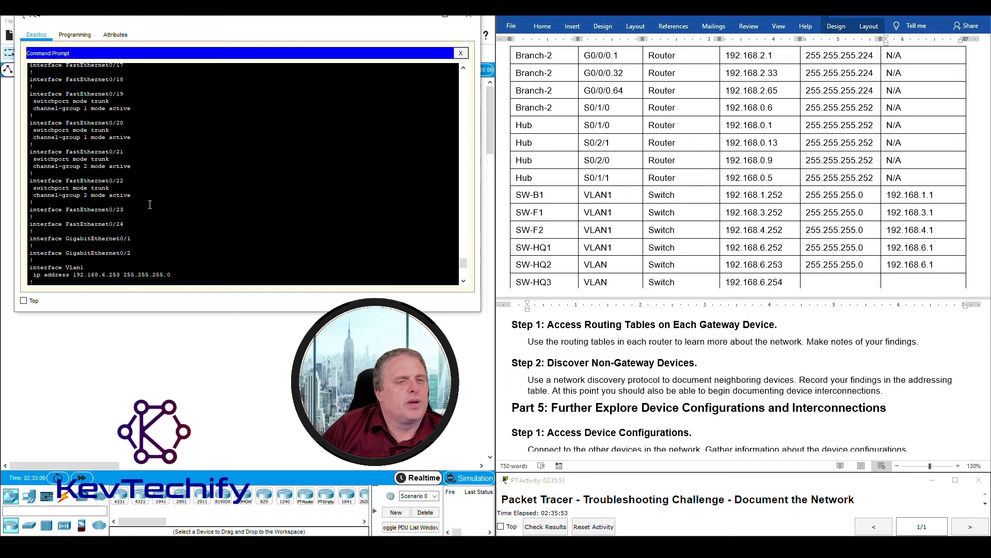
left_click_drag(33, 165, 114, 150)
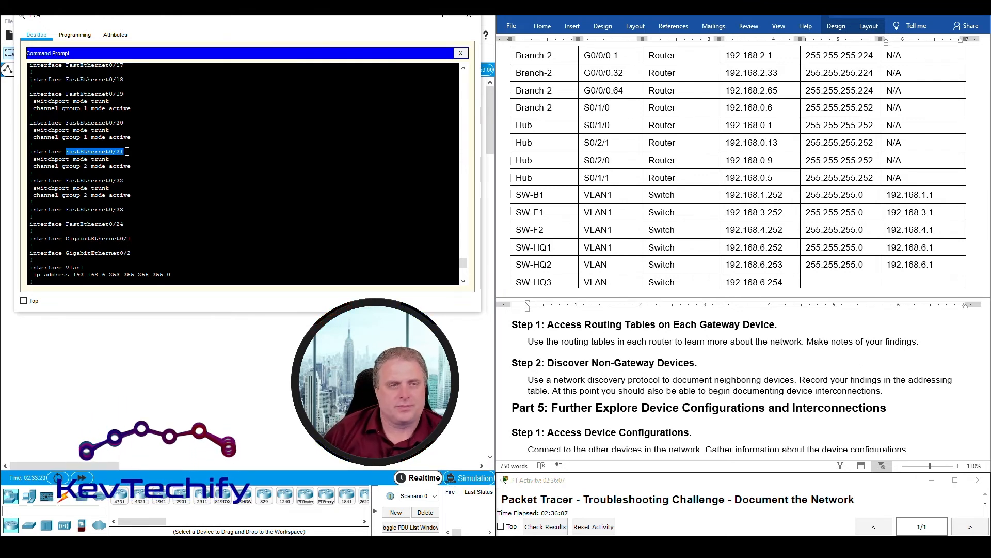
scroll(221, 218, "down", 10)
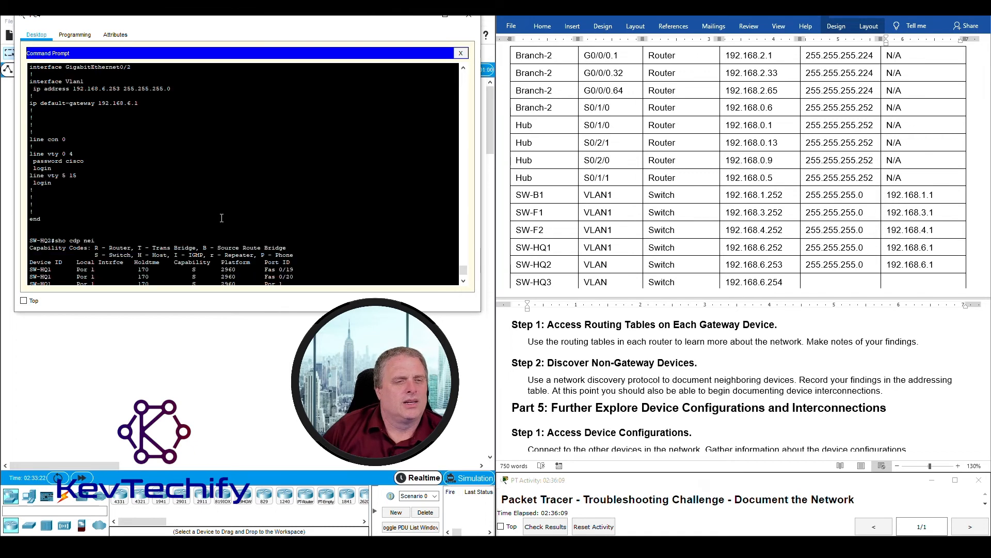
left_click_drag(29, 235, 325, 277)
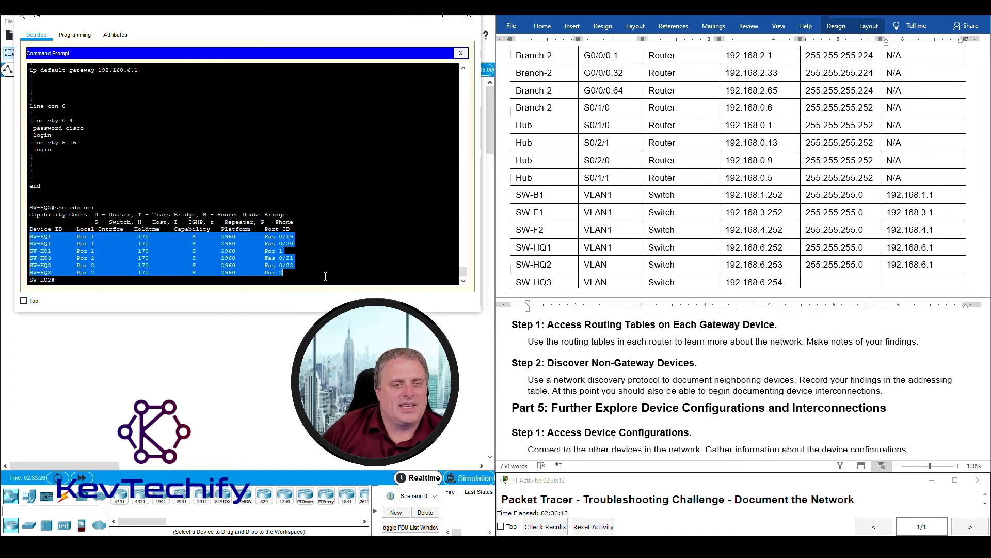
left_click(210, 280)
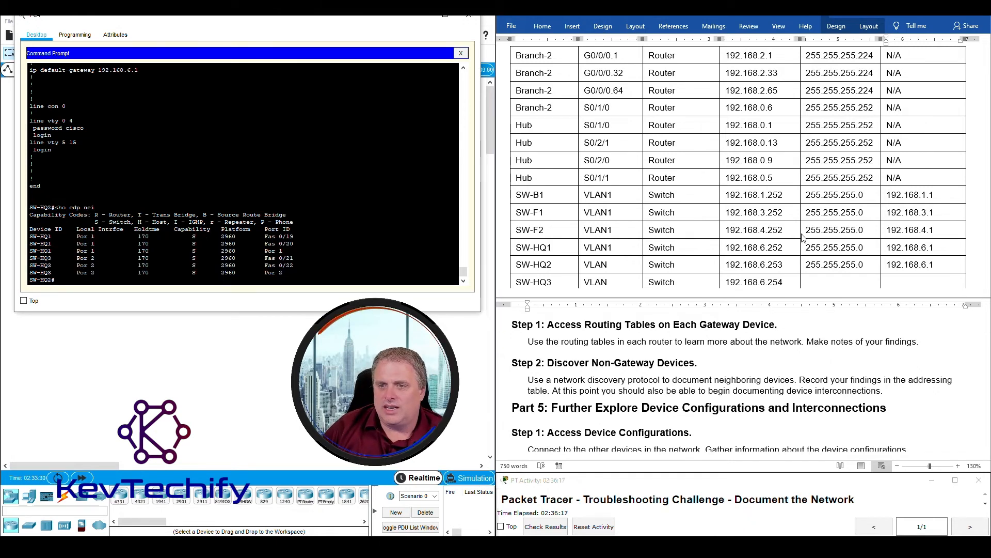
- Change SW-HQ2's VLAN cell to read VLAN1 and return to the switch console
scroll(703, 223, "down", 2)
left_click(615, 204)
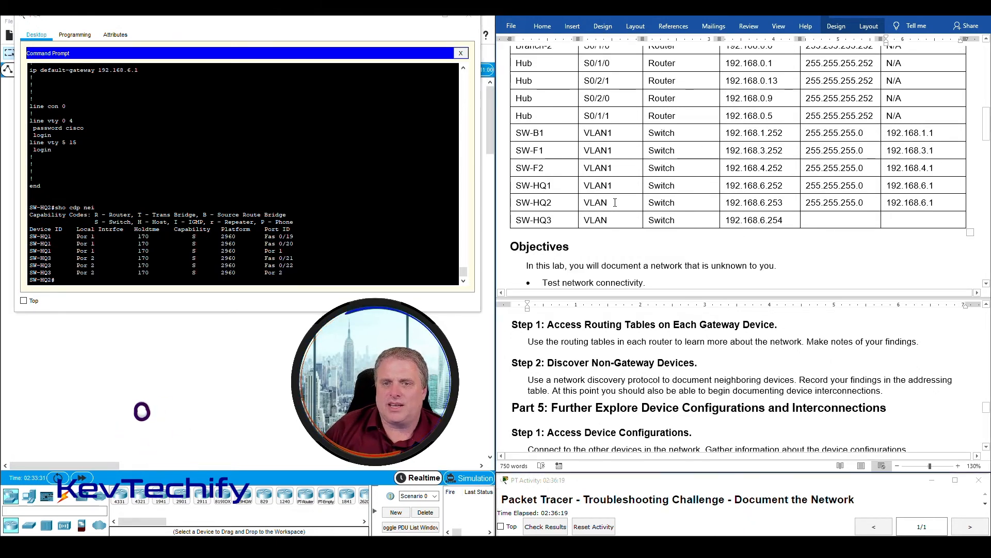
type("1")
scroll(629, 289, "down", 2)
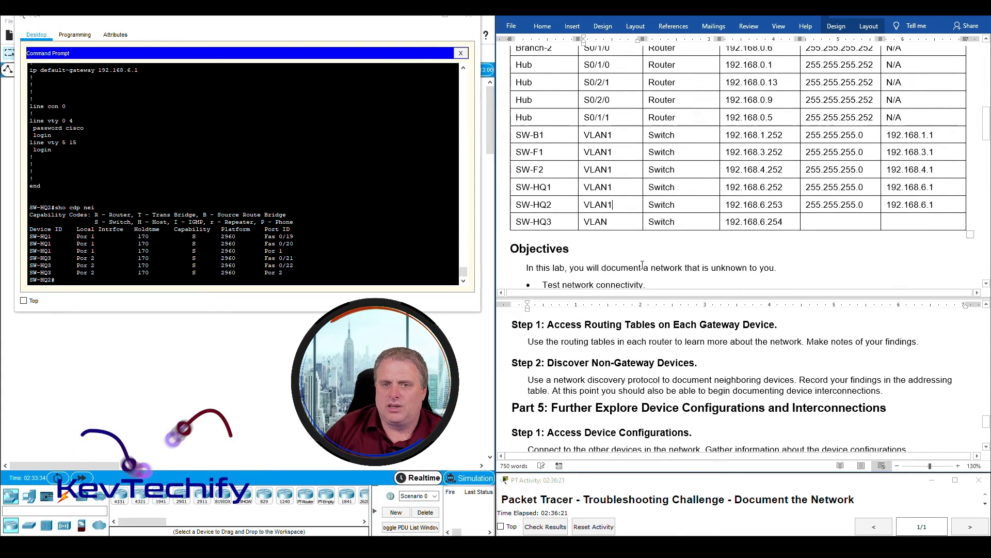
left_click(230, 277)
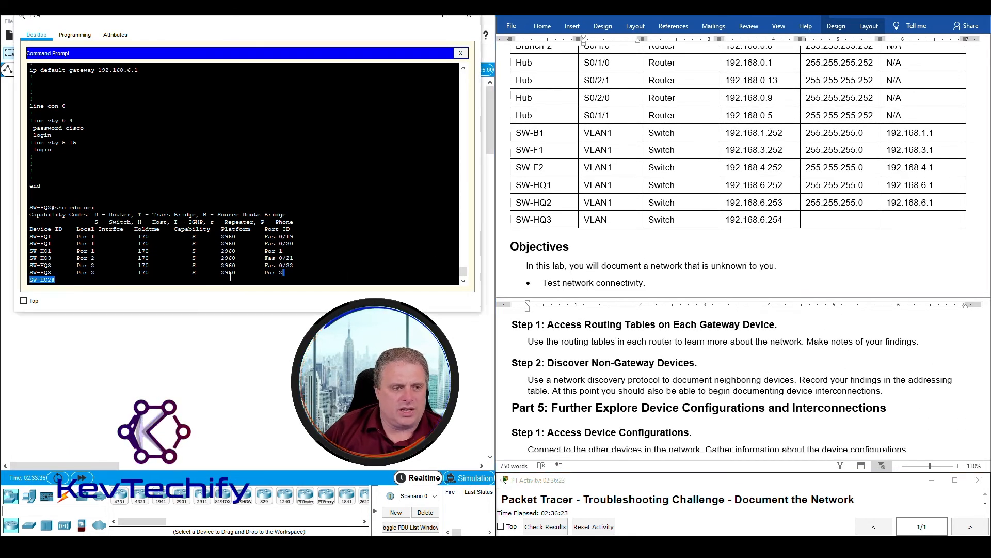
key("Return")
key("Return")
key("Return")
key("Return")
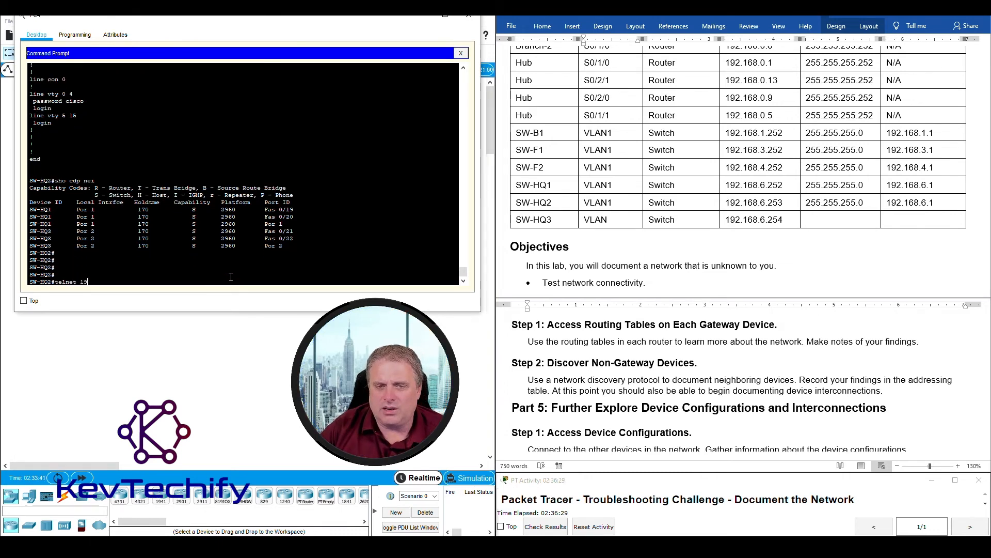
- Telnet to SW-HQ3 at 192.168.6.254, log in and enter privileged mode
left_click(741, 221)
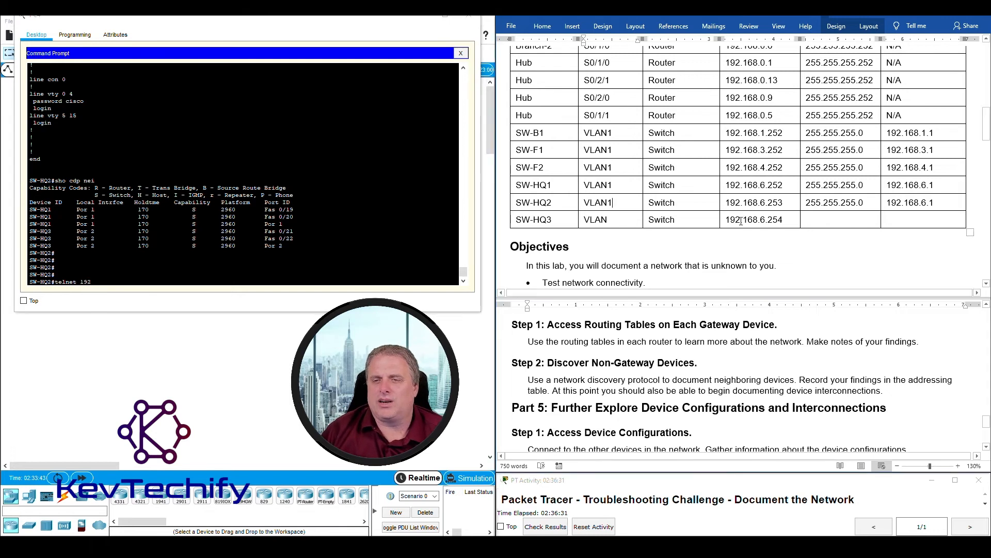
left_click_drag(789, 220, 786, 220)
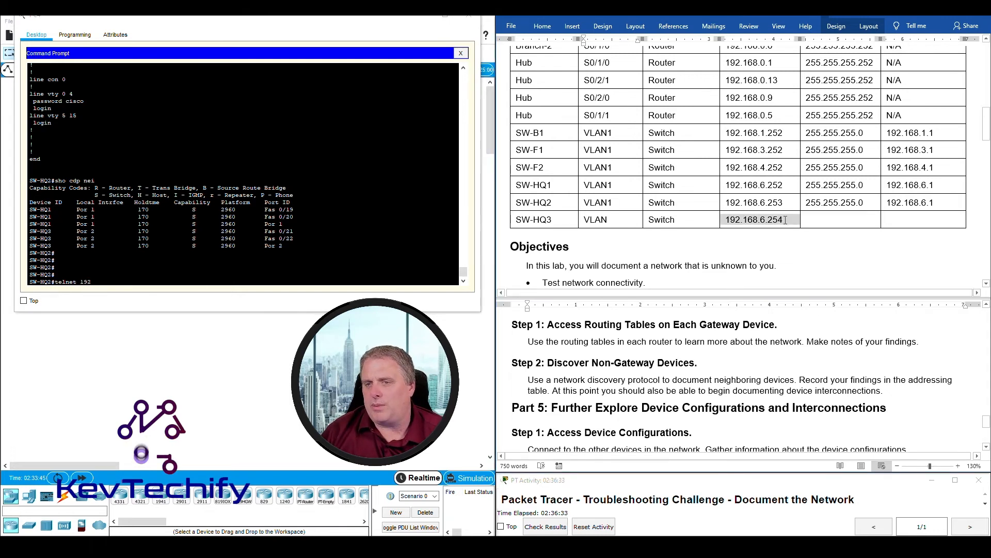
left_click(138, 277)
type(".168.5")
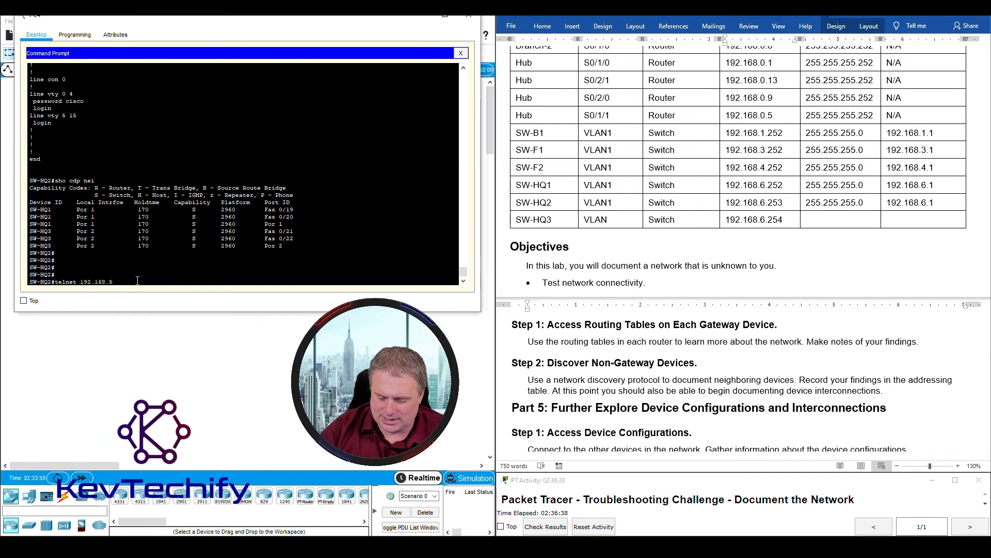
key("BackSpace")
type("6")
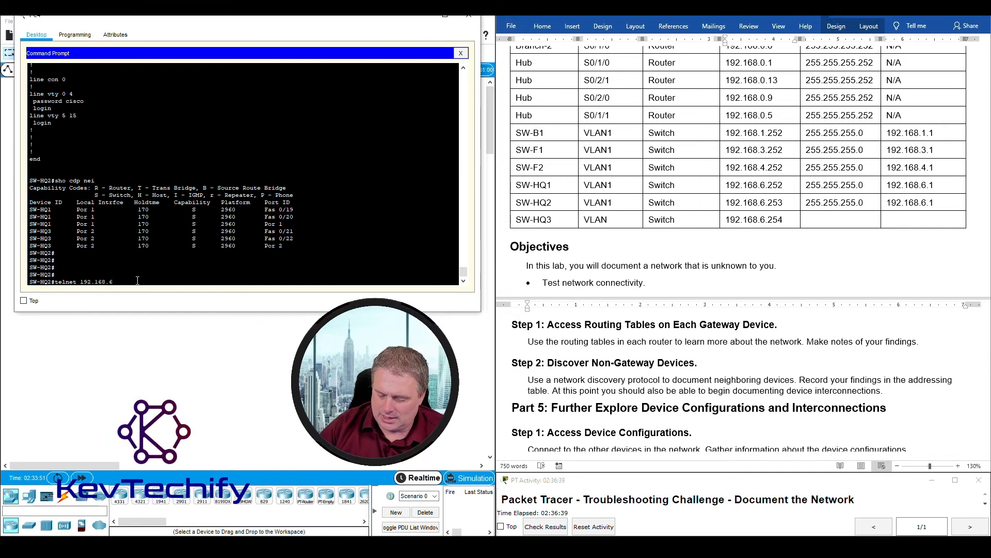
type(".254")
key("Return")
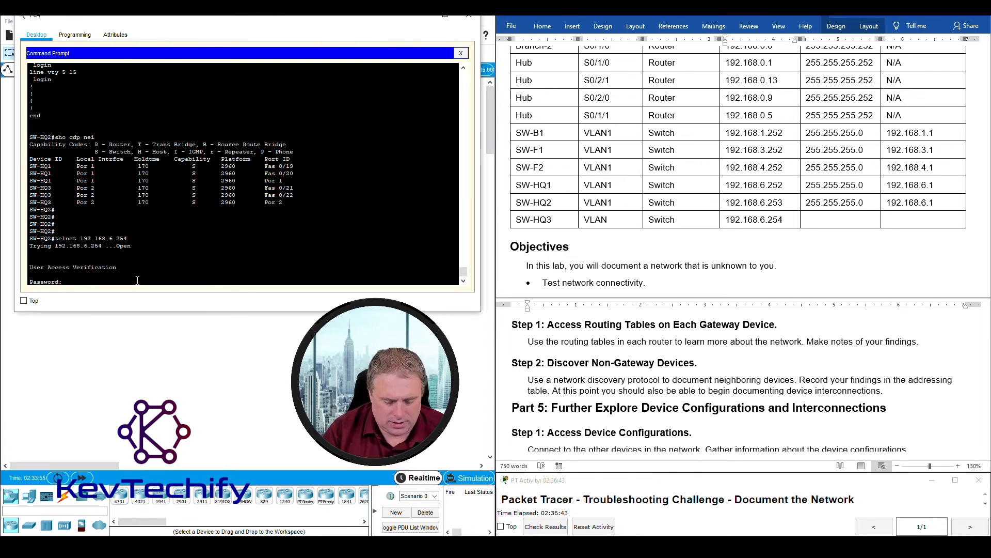
key("Return")
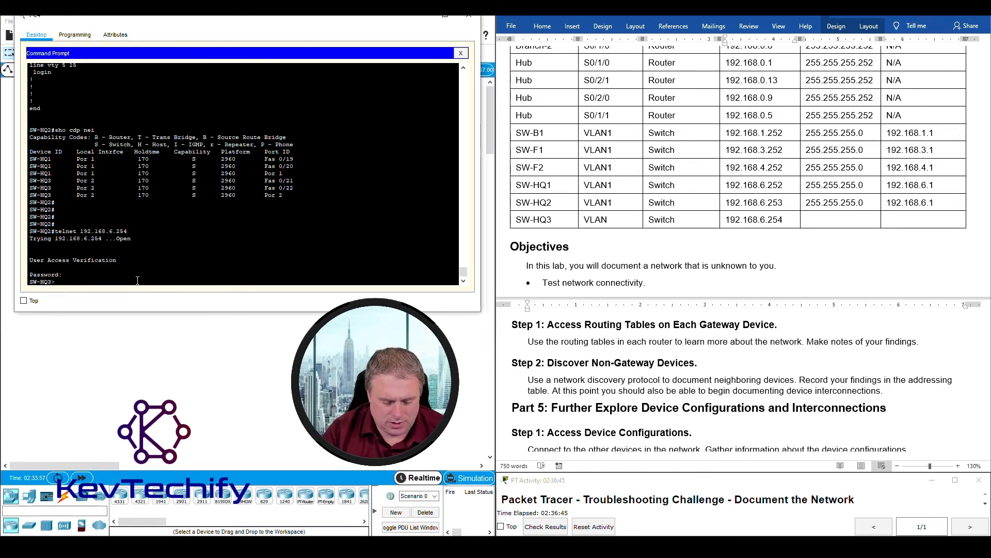
type("en")
key("Return")
key("Return")
key("Return")
key("Return")
key("Return")
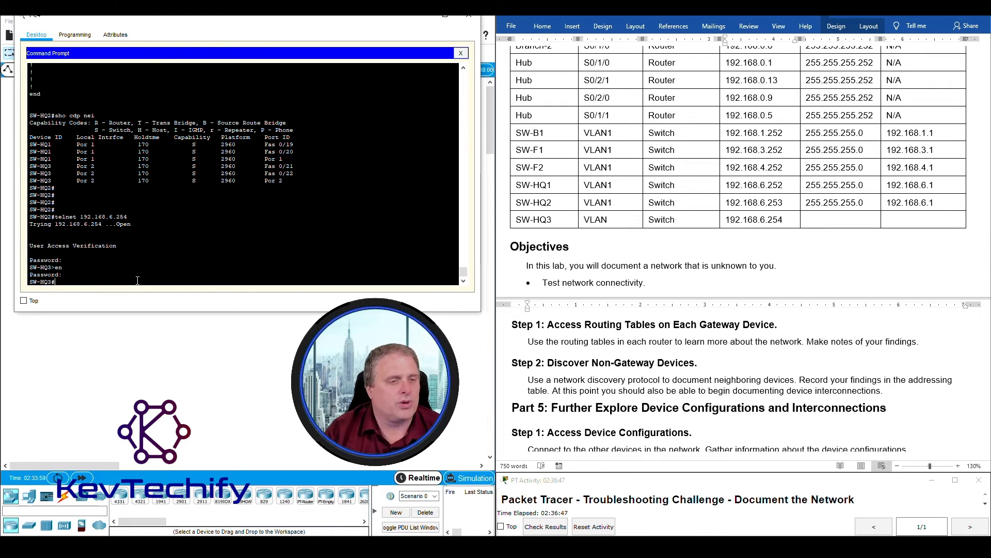
- Display SW-HQ3's running config and highlight its Vlan1 address and gateway lines
key("Return")
type("sho run")
key("Return")
key("space")
key("space")
key("space")
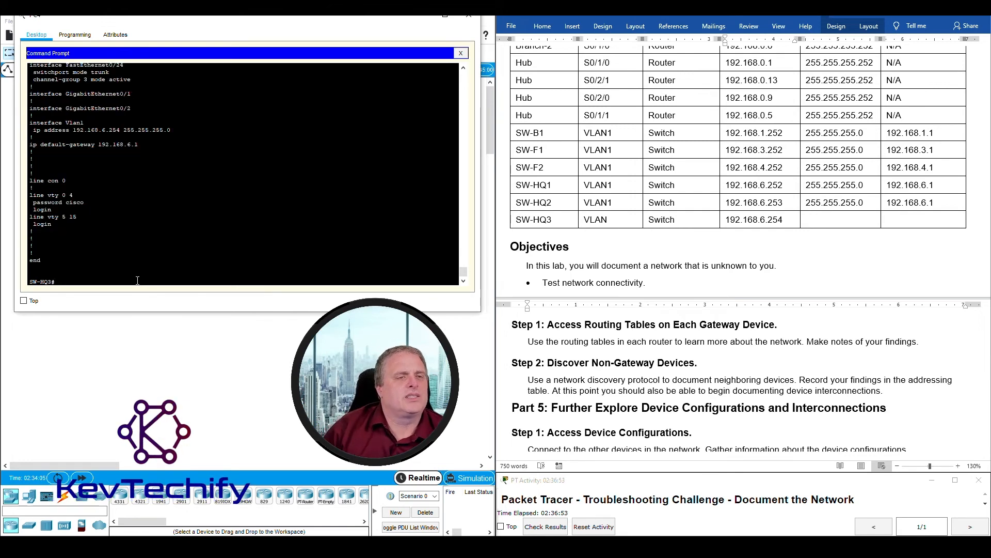
left_click_drag(30, 123, 194, 146)
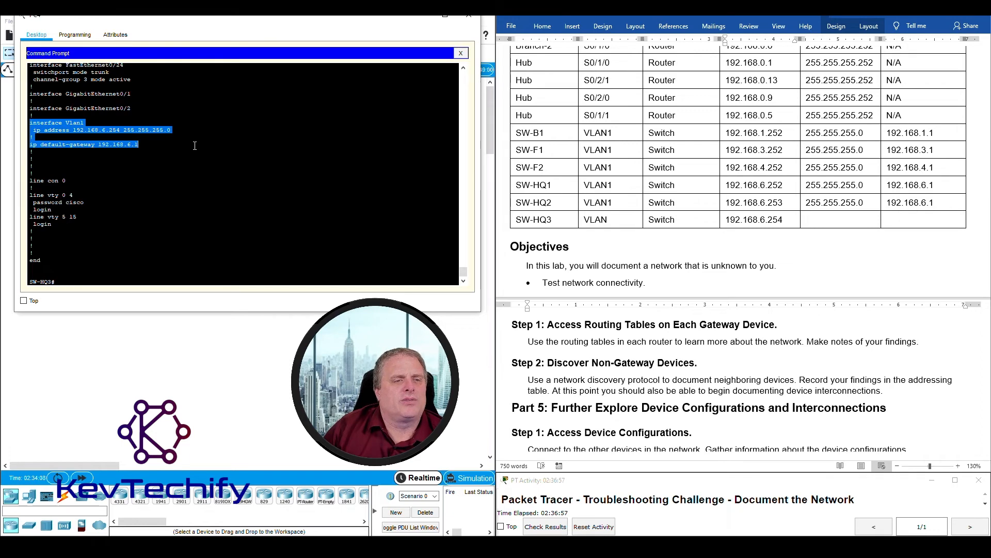
- Enter mask 255.255.255.0 and gateway 192.168.6.1 in SW-HQ3's table row
left_click(844, 223)
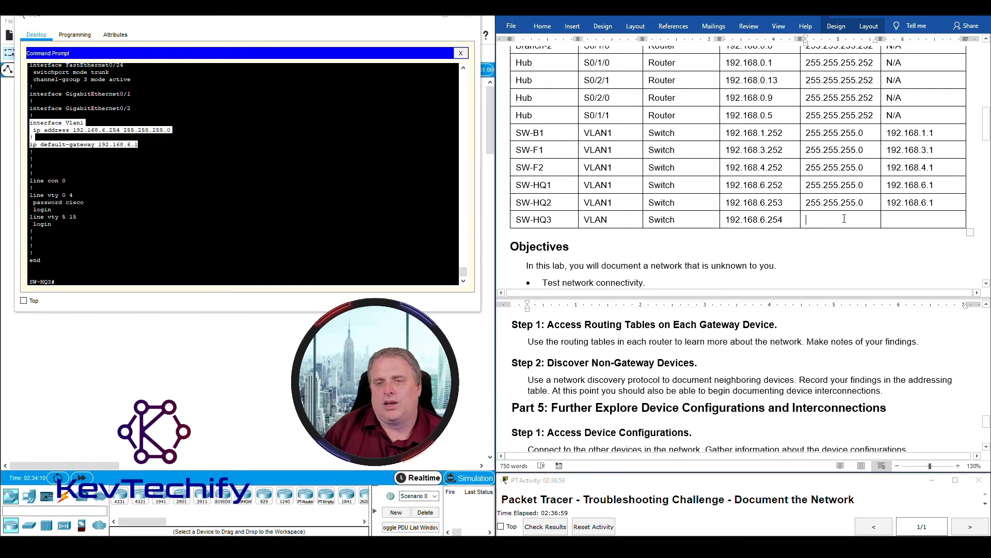
type("255.255.255.0")
key("Tab")
type("192.168.")
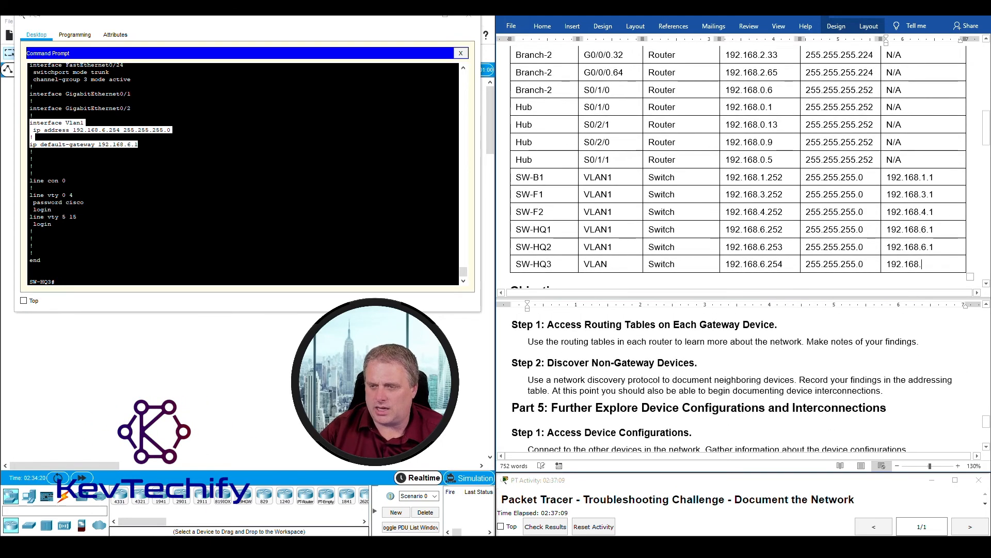
type("6.1")
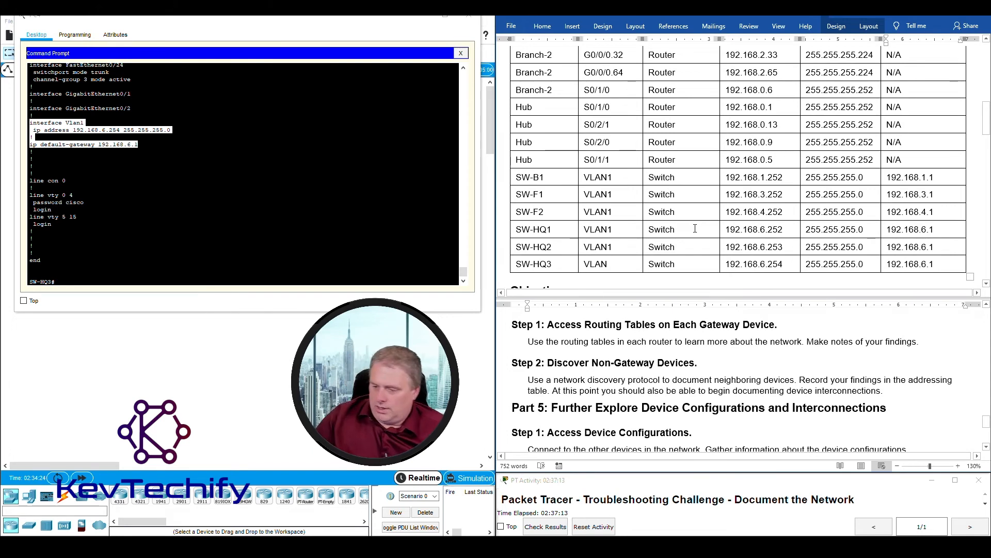
triple_click(649, 380)
triple_click(680, 383)
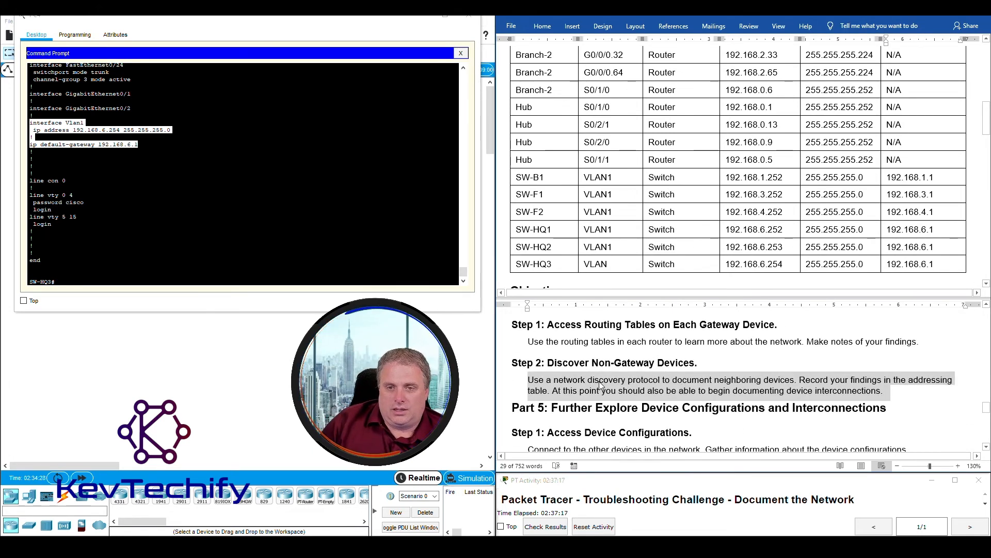
left_click(556, 379)
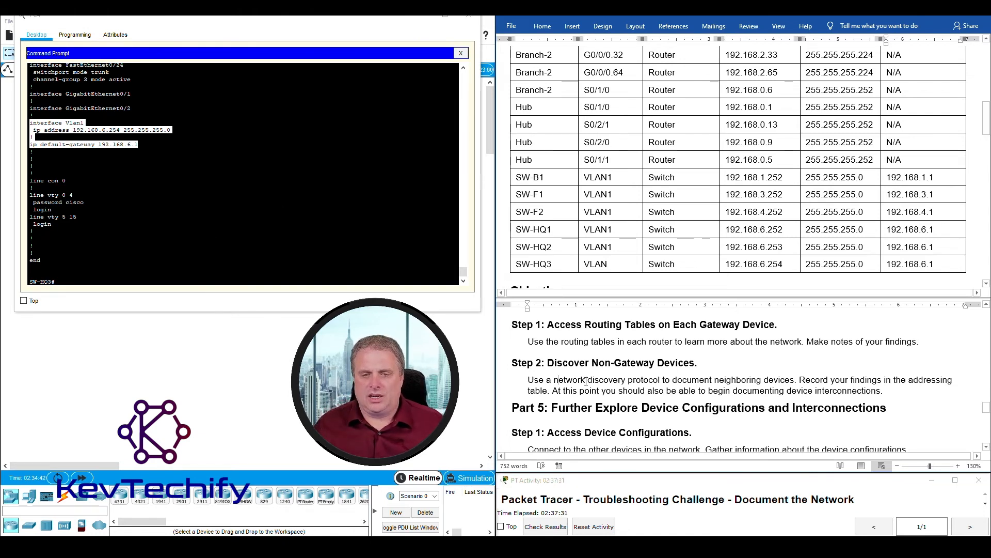
- Highlight the Part 5 heading and its Access Device Configurations step heading
scroll(585, 383, "down", 4)
scroll(554, 348, "up", 1)
left_click_drag(554, 349, 895, 352)
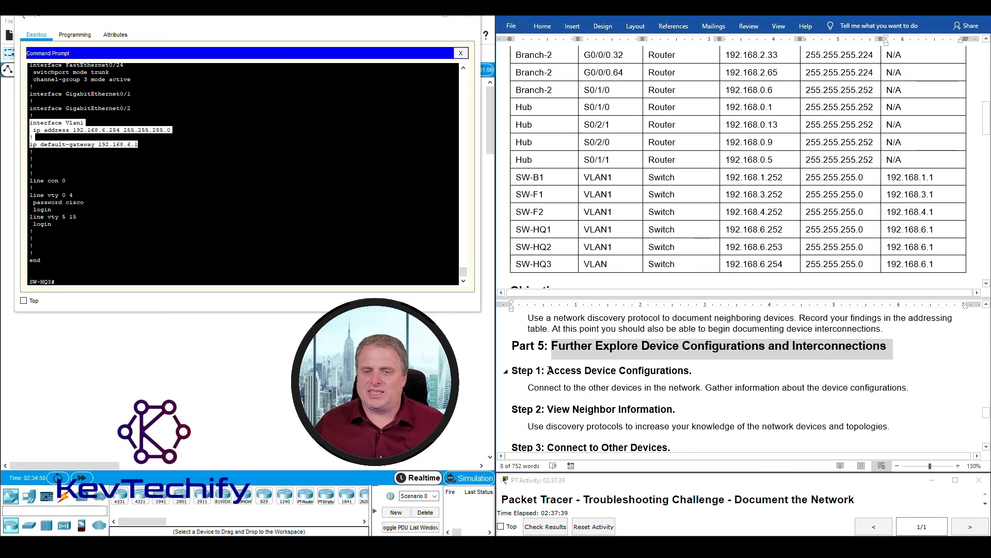
left_click_drag(549, 370, 689, 371)
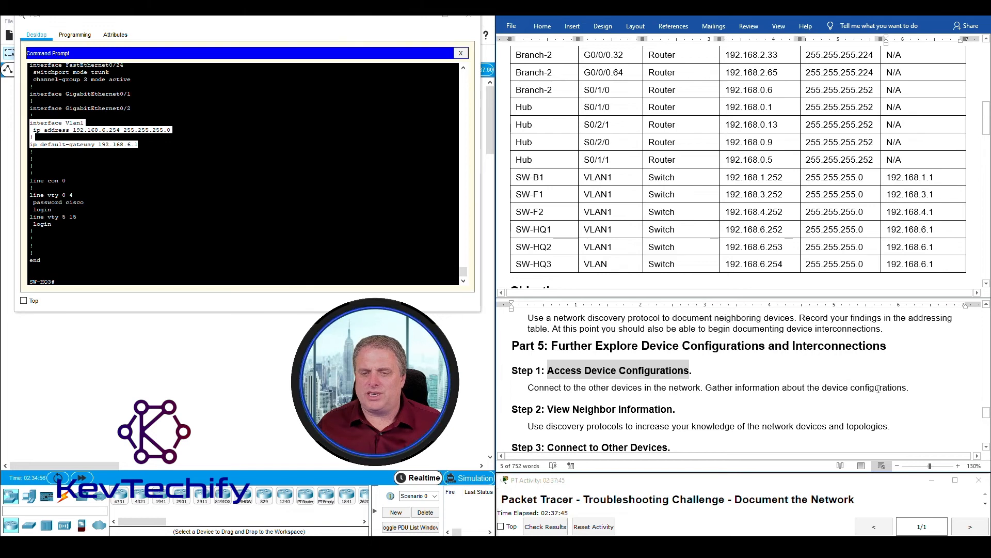
- Highlight the Step 3 instruction paragraph and scroll on down to the Reflection section
scroll(827, 395, "down", 1)
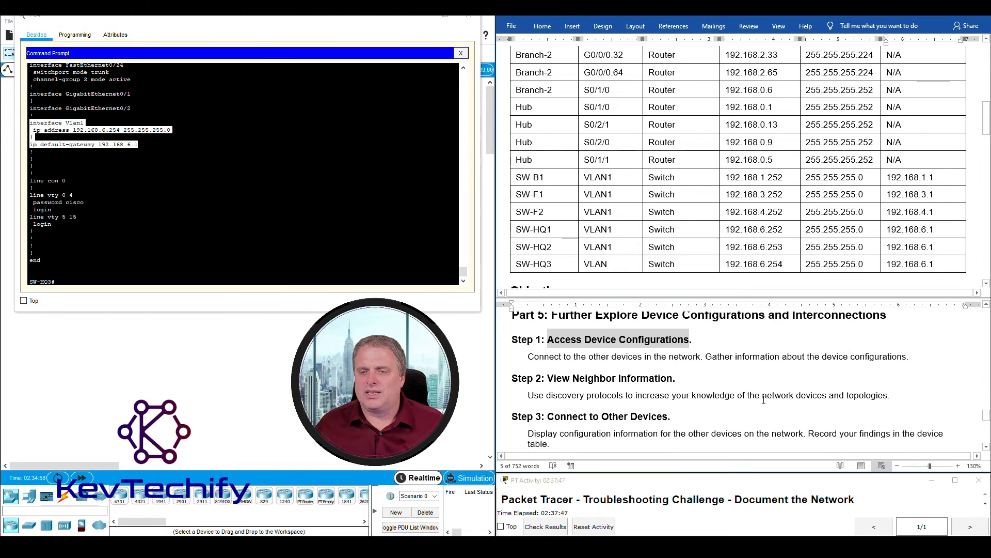
scroll(574, 397, "down", 1)
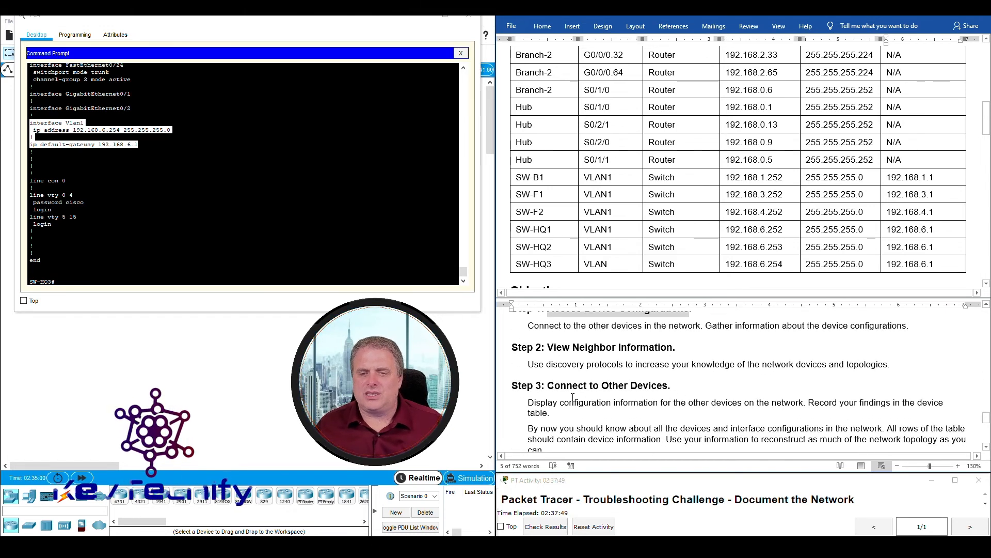
left_click_drag(535, 402, 585, 412)
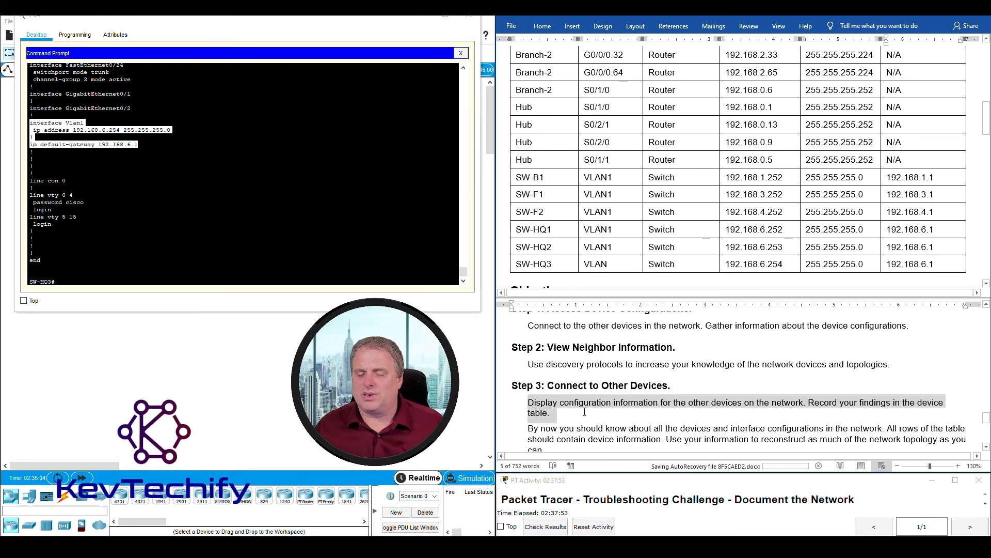
scroll(586, 411, "down", 2)
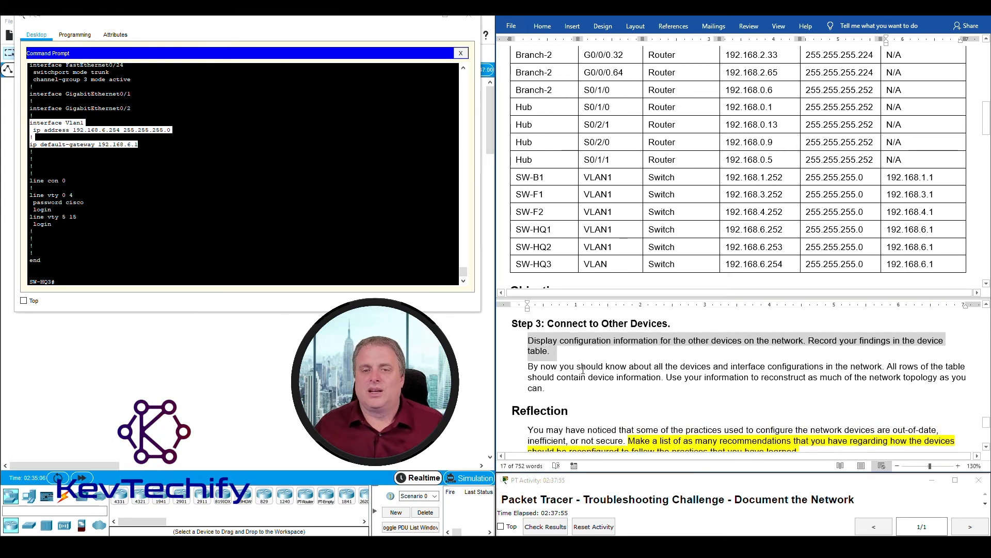
scroll(661, 214, "up", 3)
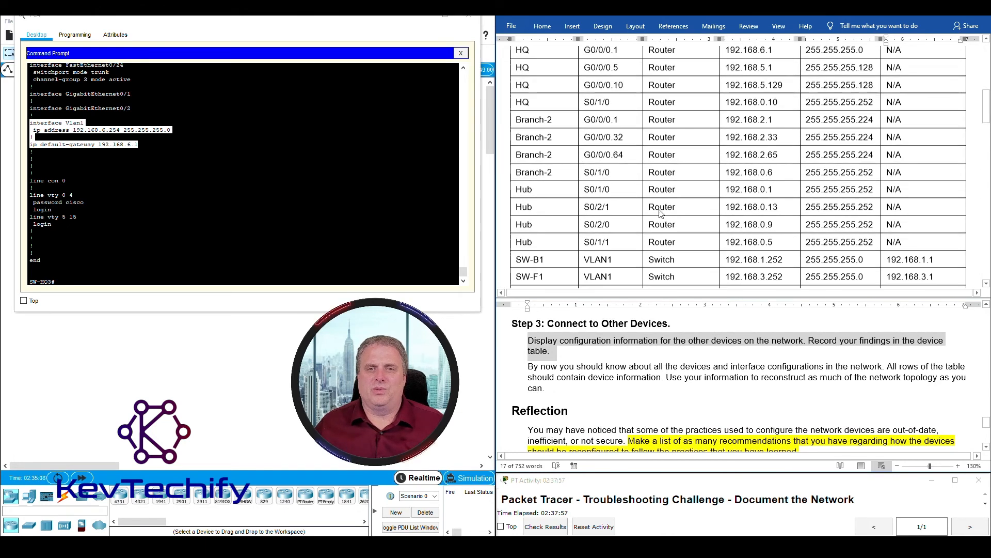
scroll(661, 214, "down", 2)
scroll(628, 369, "up", 1)
scroll(627, 368, "up", 10)
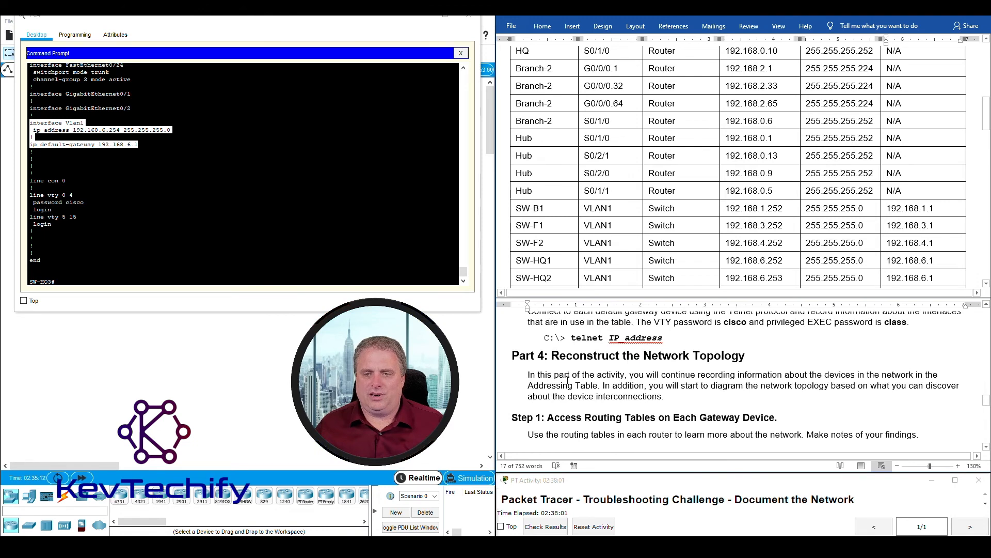
scroll(571, 384, "down", 10)
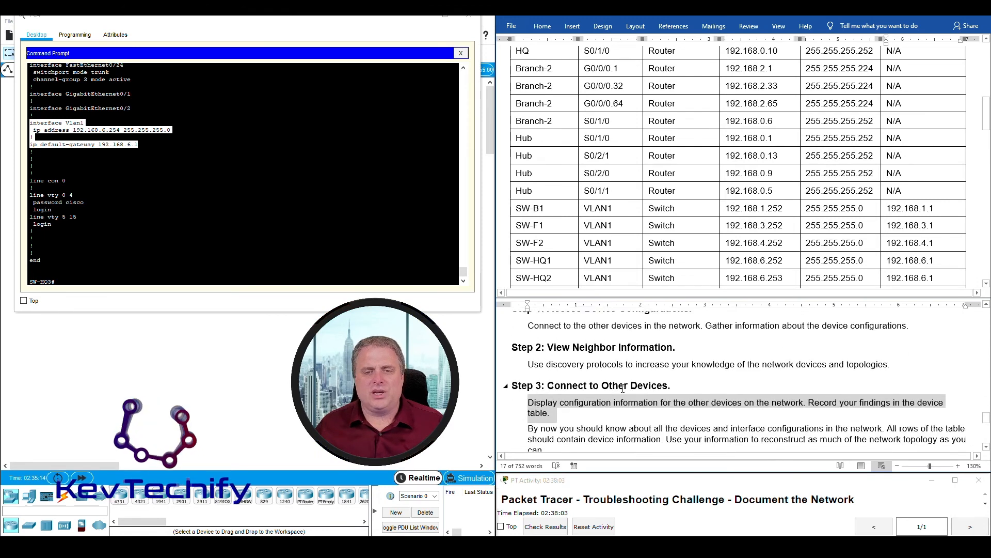
- Show the table's SW rows and Reflection, placing the caret on the empty line under the prompt
scroll(623, 387, "down", 3)
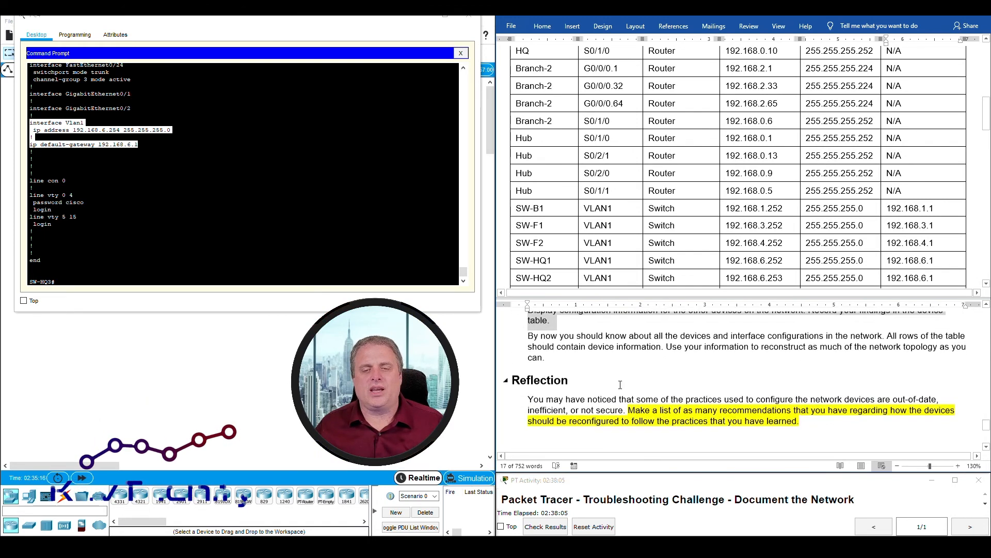
scroll(616, 147, "up", 1)
scroll(616, 147, "down", 6)
scroll(617, 148, "up", 15)
scroll(618, 150, "up", 3)
scroll(618, 151, "down", 9)
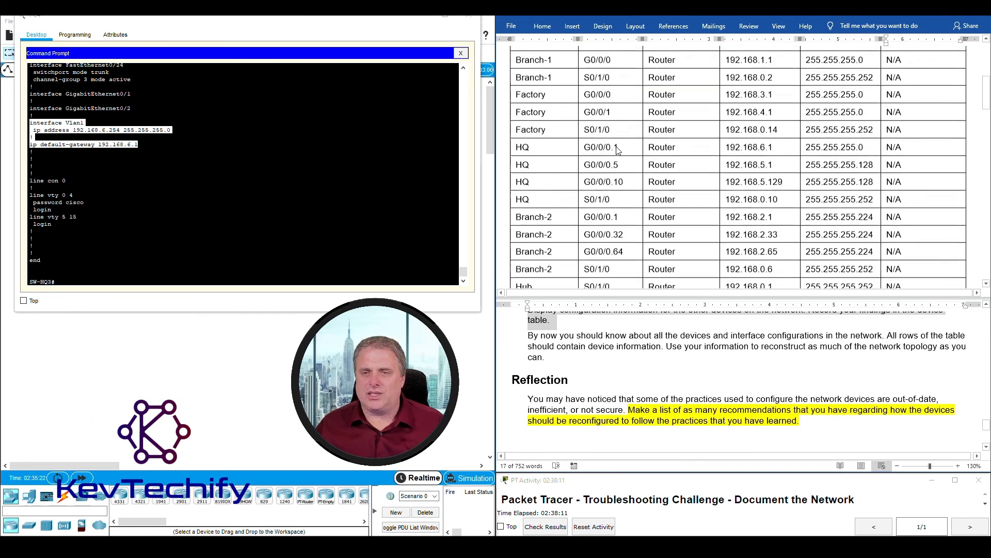
scroll(619, 149, "up", 10)
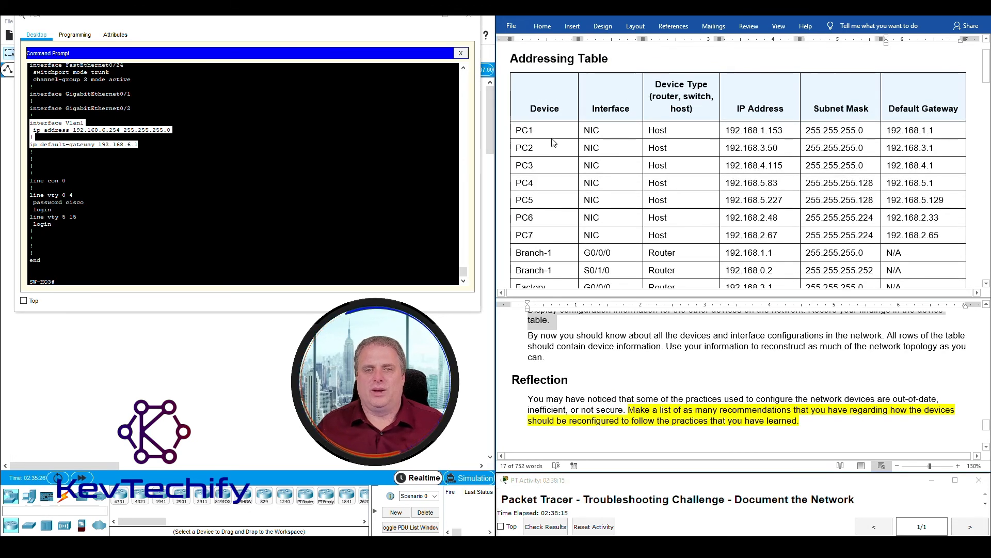
scroll(619, 150, "down", 3)
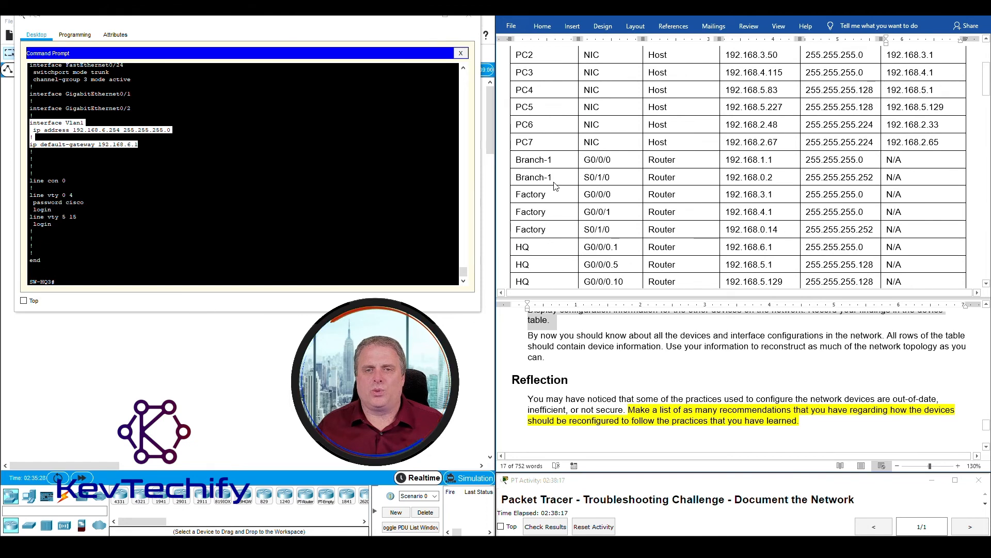
scroll(554, 224, "down", 2)
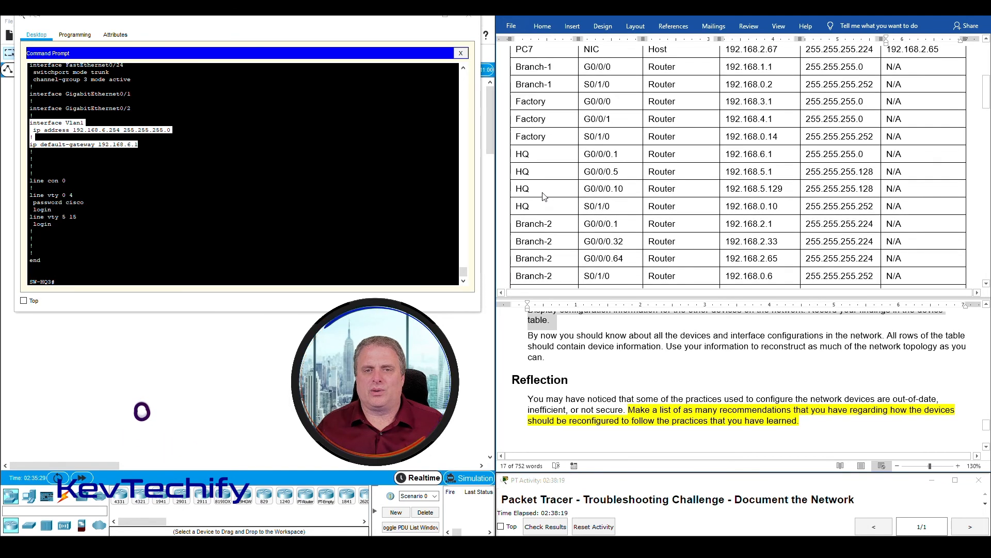
scroll(562, 222, "down", 2)
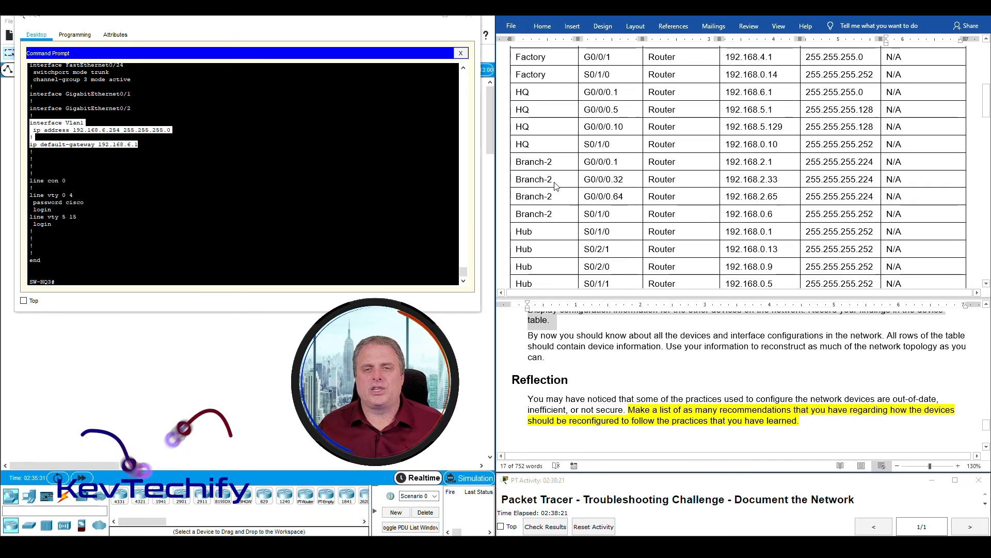
scroll(540, 155, "down", 3)
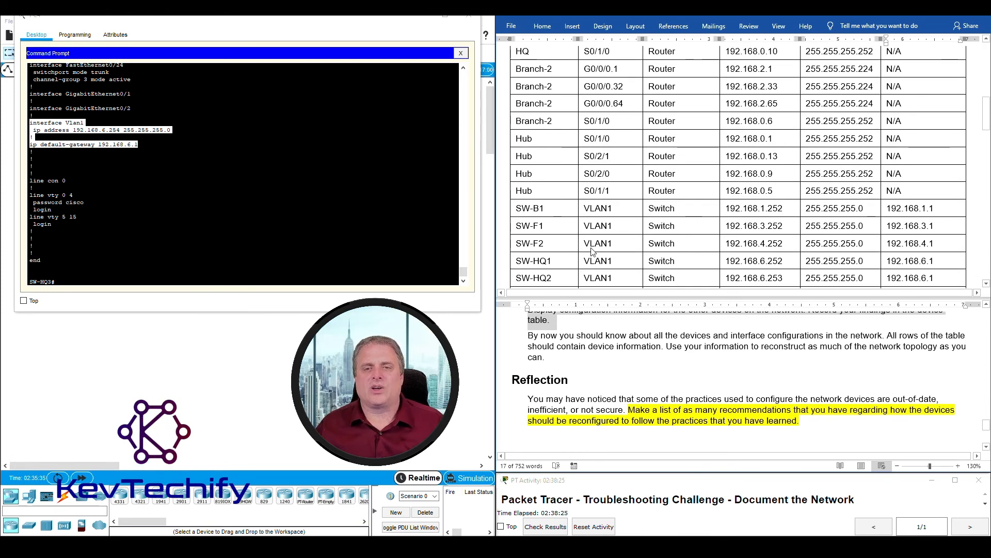
scroll(561, 229, "down", 3)
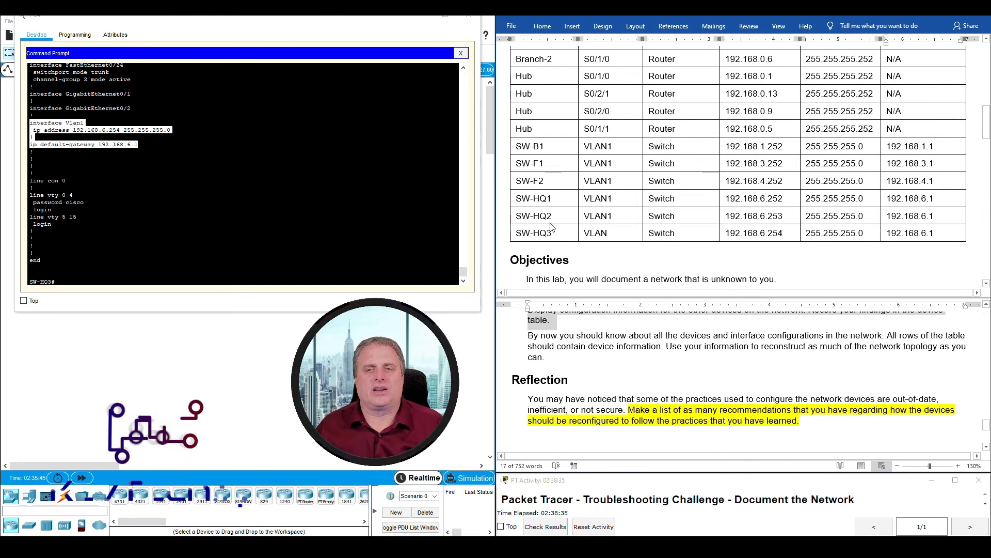
scroll(651, 373, "down", 1)
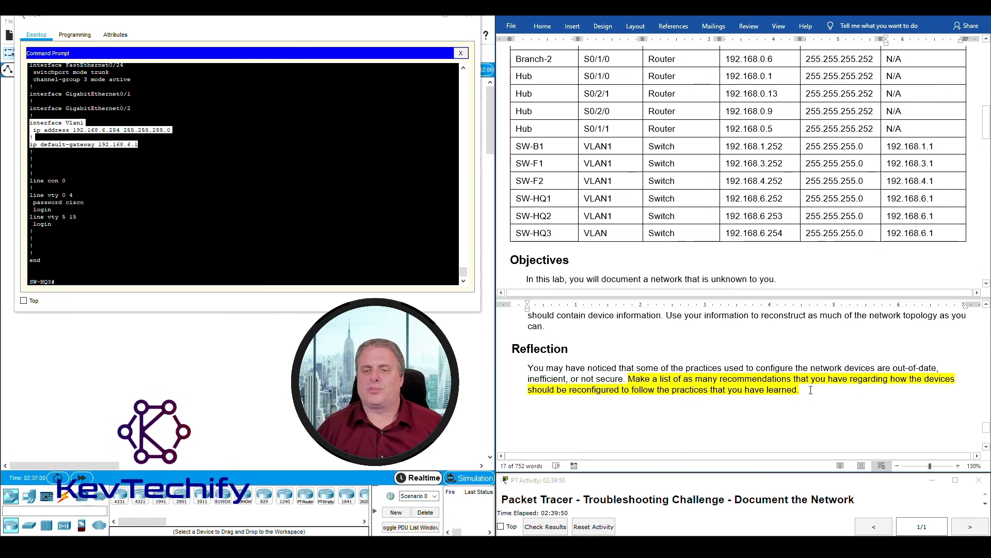
left_click(766, 408)
- Add 'Use SSH instead Telnet.' and 'Do not use VLAN1 as your management', fixing both misspellings
type("U")
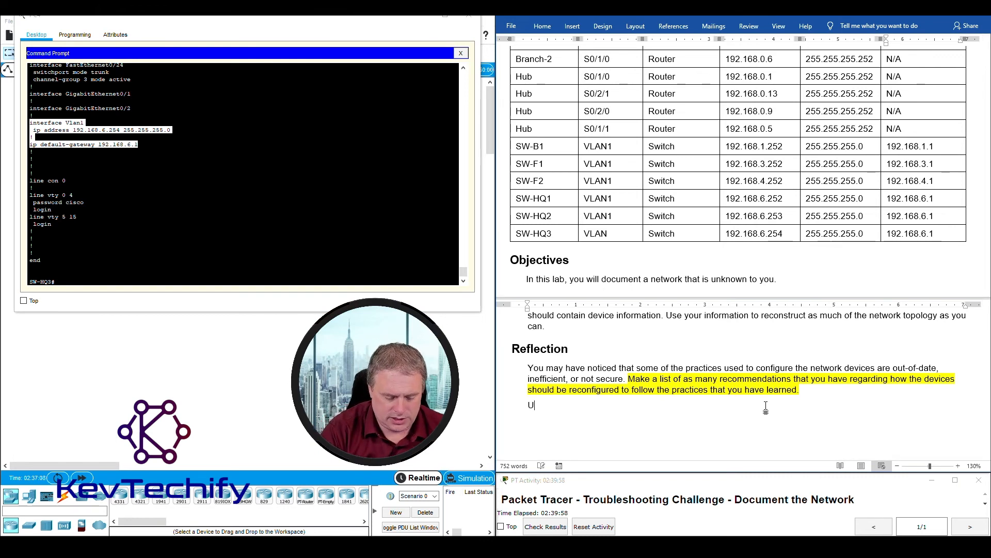
type("se SSH ")
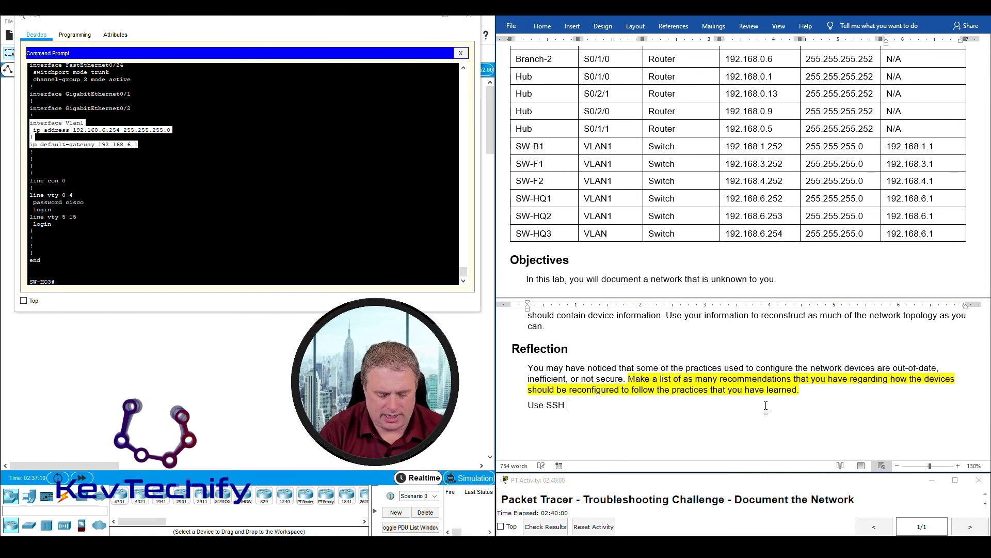
type("instead ")
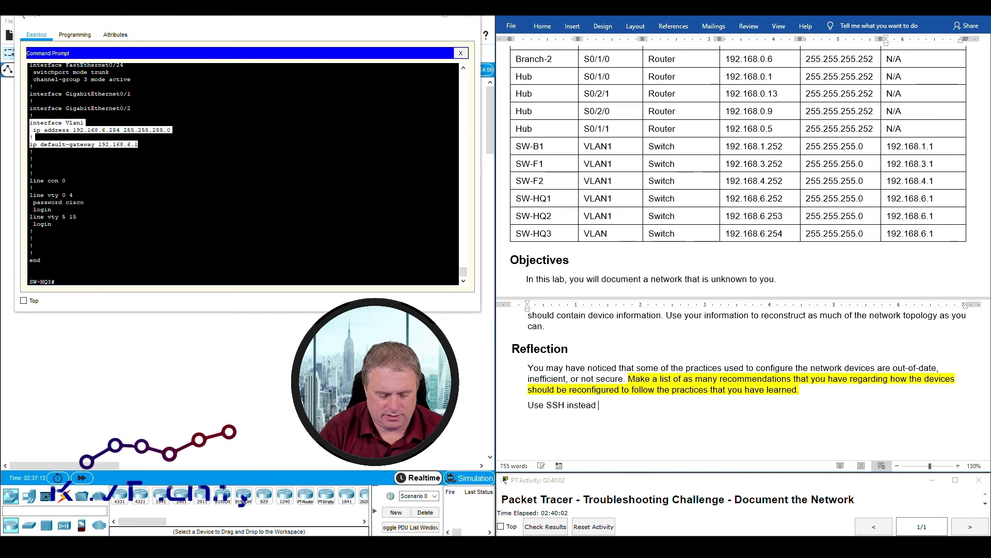
type("Telenet.")
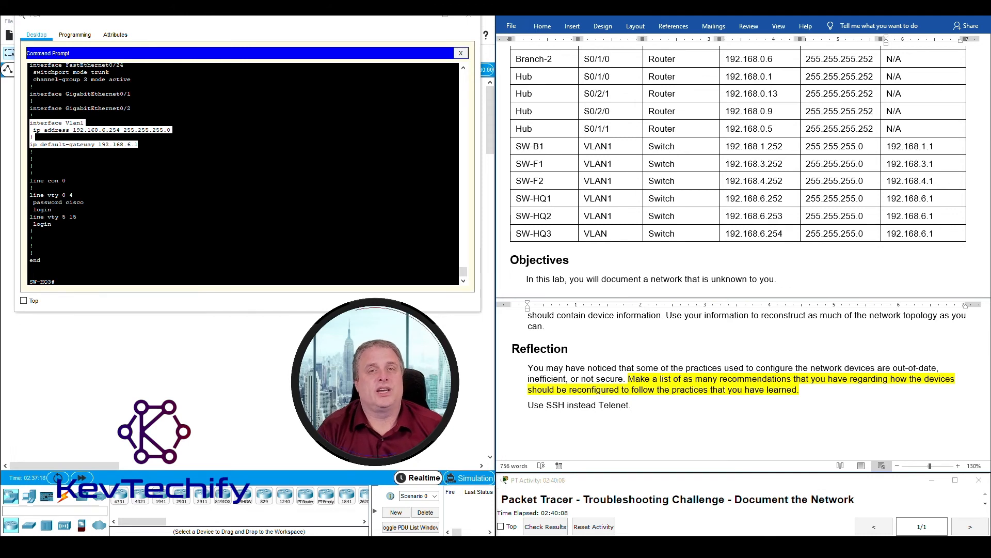
key("Return")
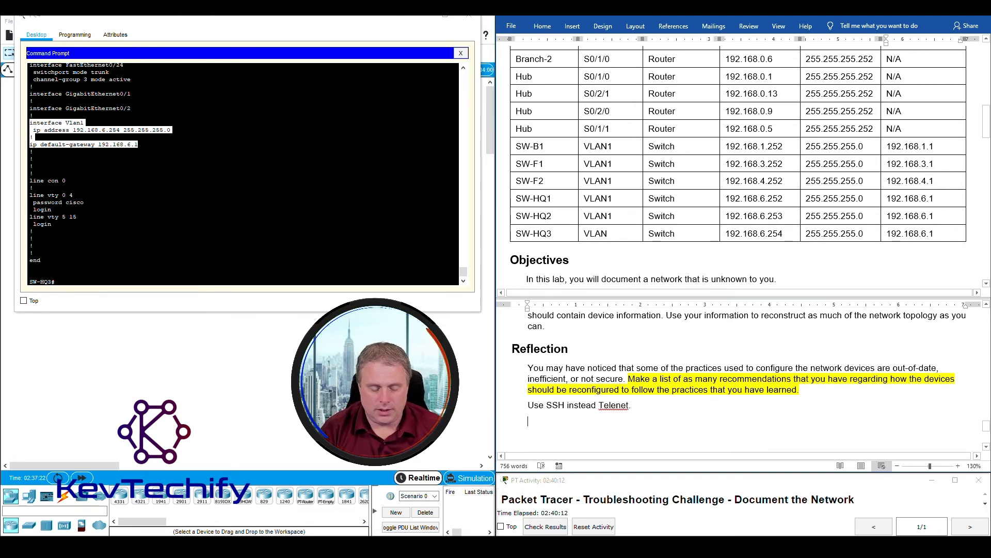
type("DO not use VLAN1 as ")
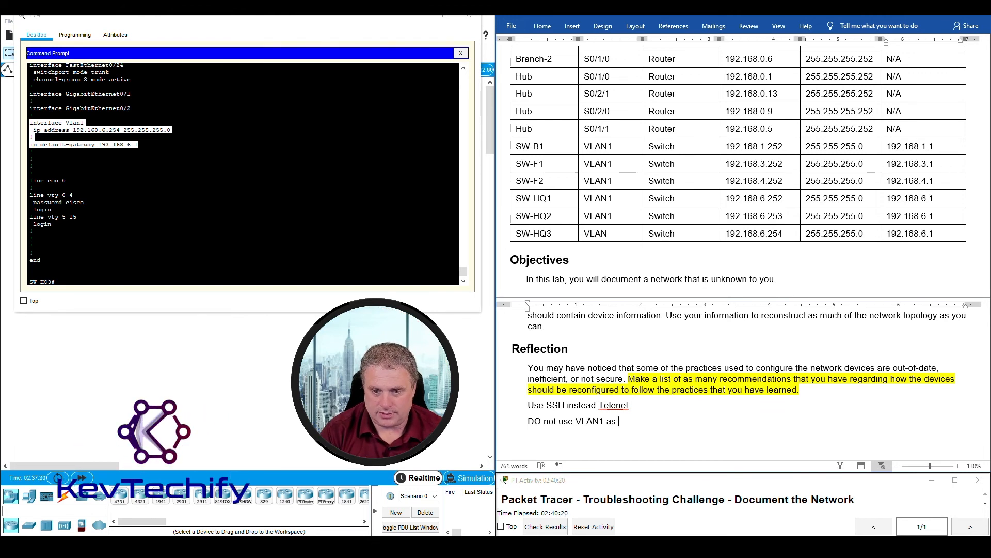
type("your amangement VLAN.")
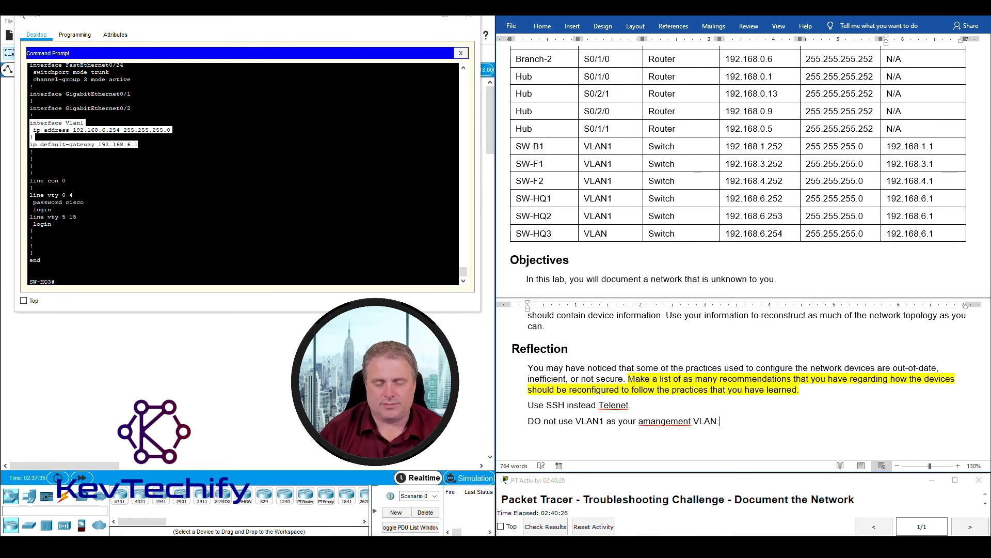
right_click(655, 421)
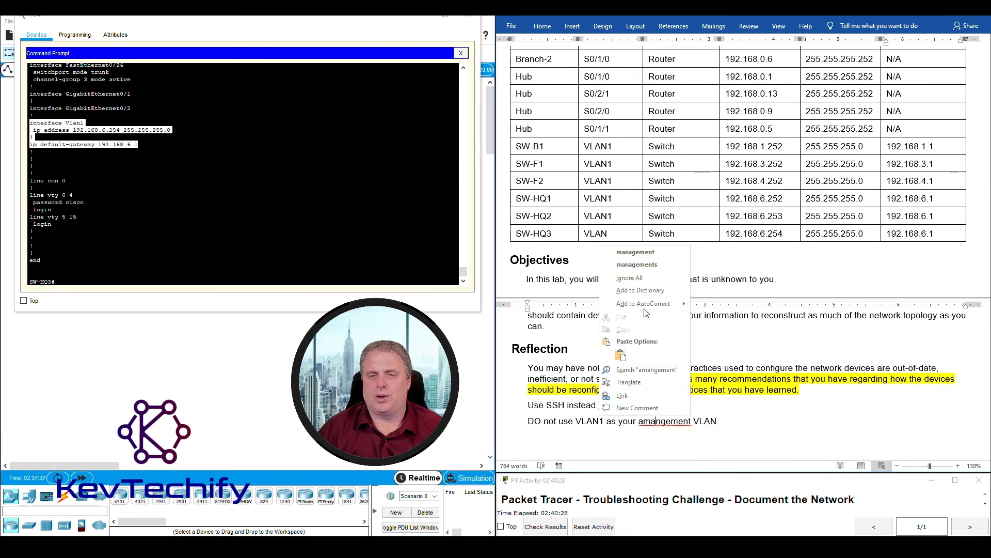
left_click(645, 254)
right_click(617, 405)
left_click(630, 246)
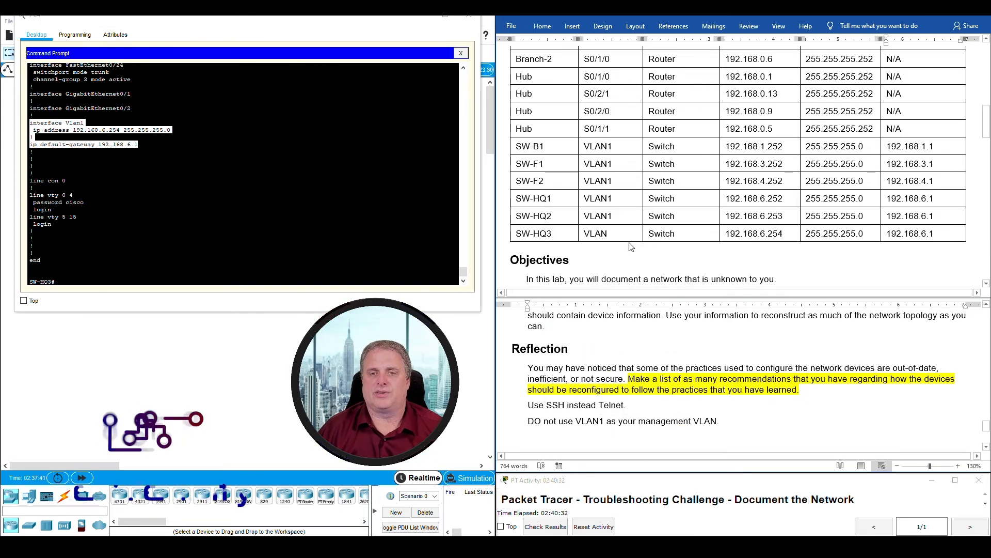
- Change the SW-HQ3 row's interface in the addressing table to VLAN1
left_click(588, 194)
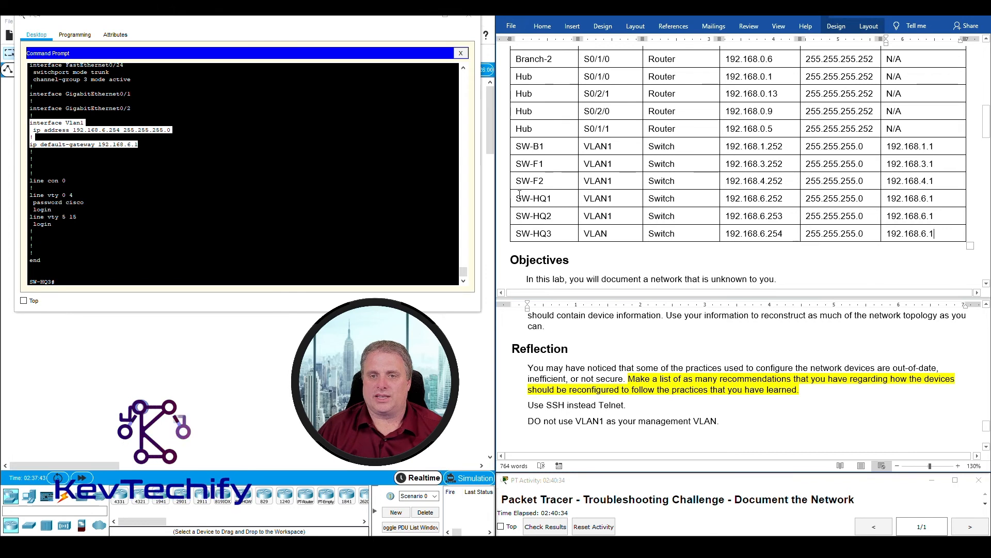
left_click(612, 234)
type("1")
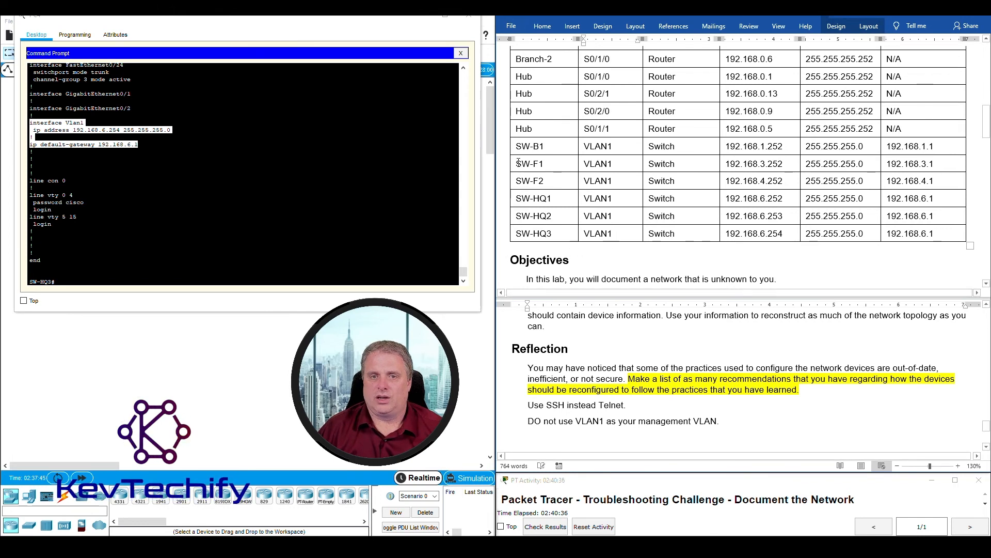
left_click_drag(518, 147, 944, 234)
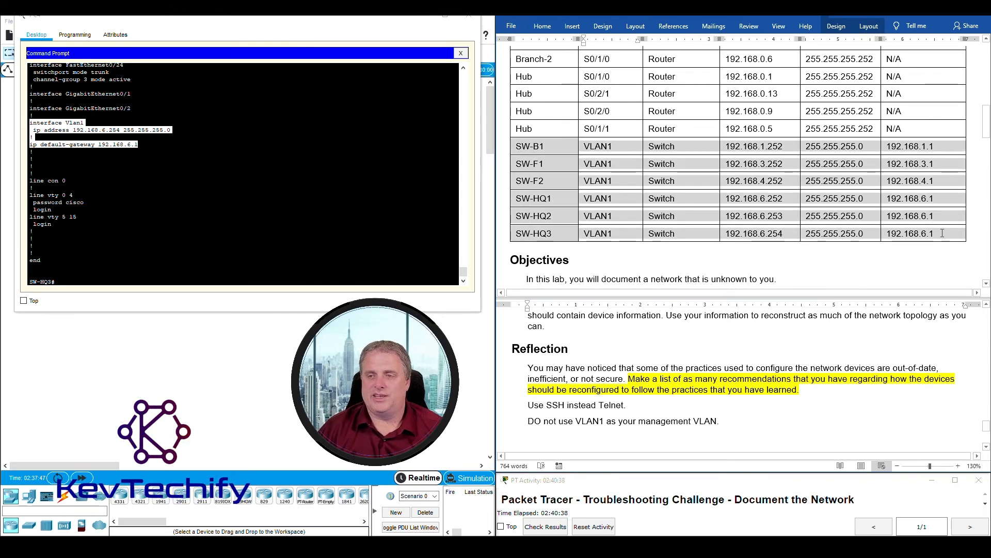
- Add a third recommendation that management should be on a controlled VLAN, correcting the typos
left_click(738, 406)
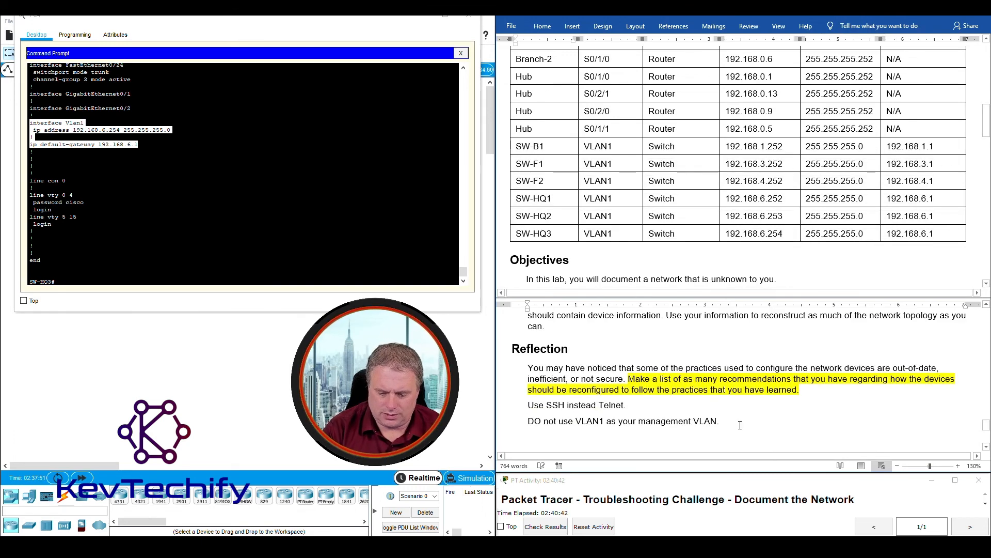
key("Return")
type("Mana")
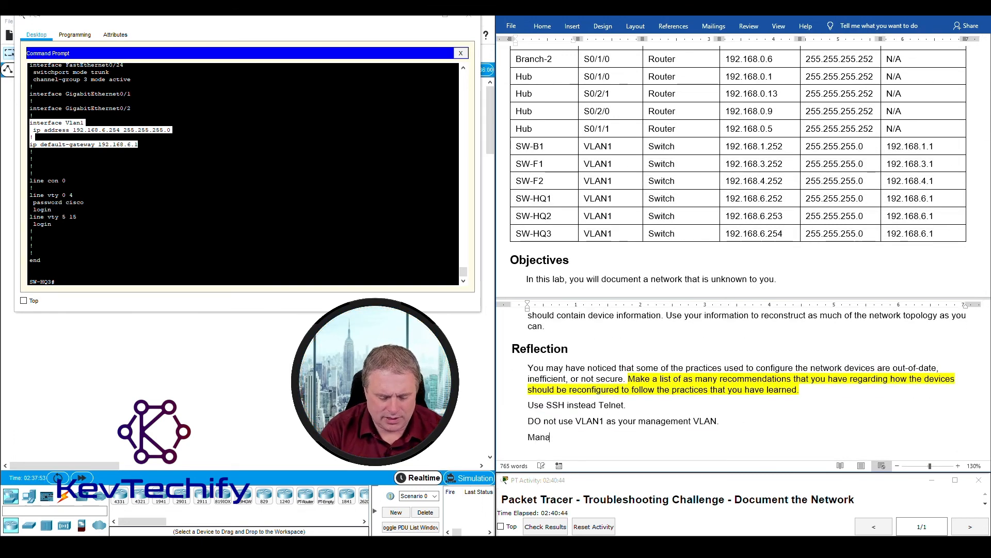
type("ngemtn sh")
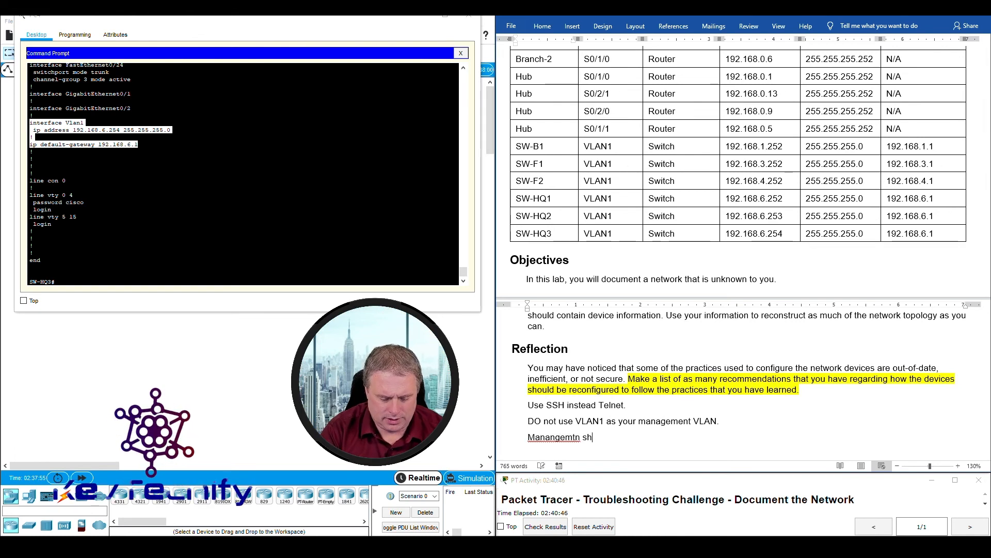
type("ould be aon a")
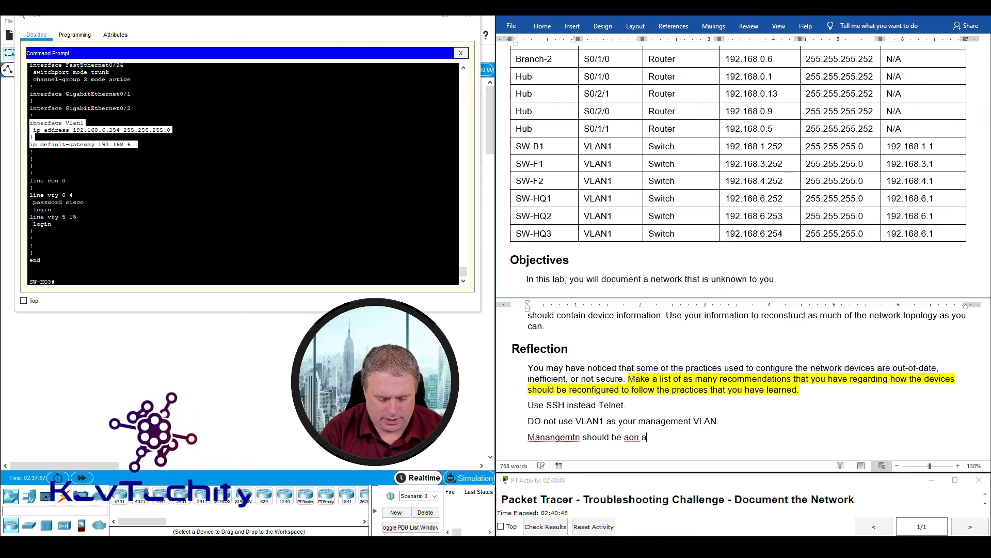
type(" controlled VLAN.")
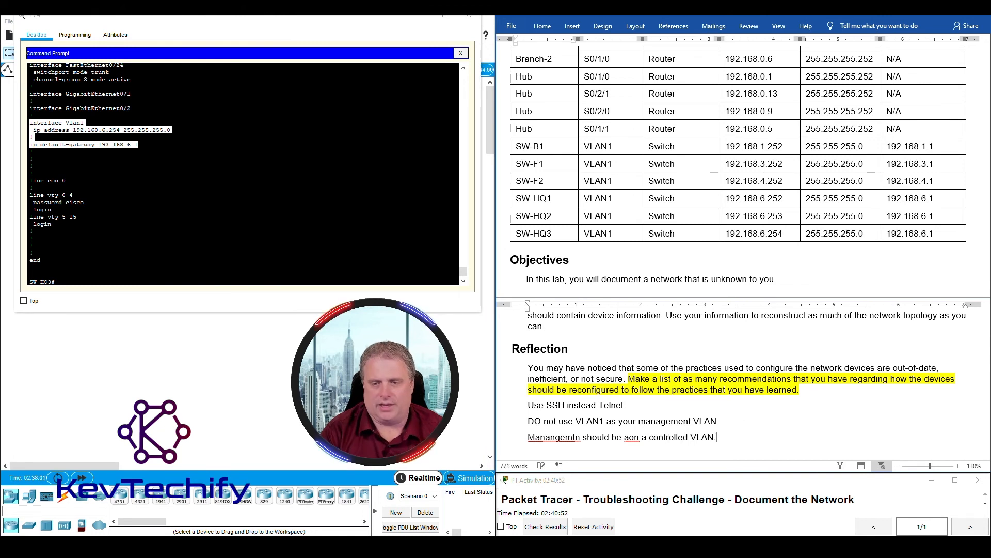
right_click(553, 437)
left_click(555, 264)
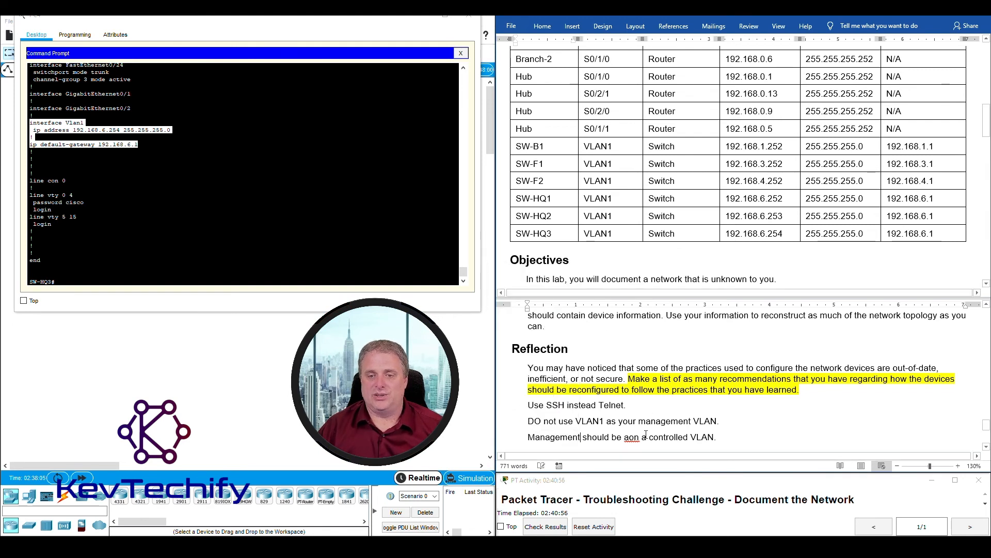
right_click(630, 437)
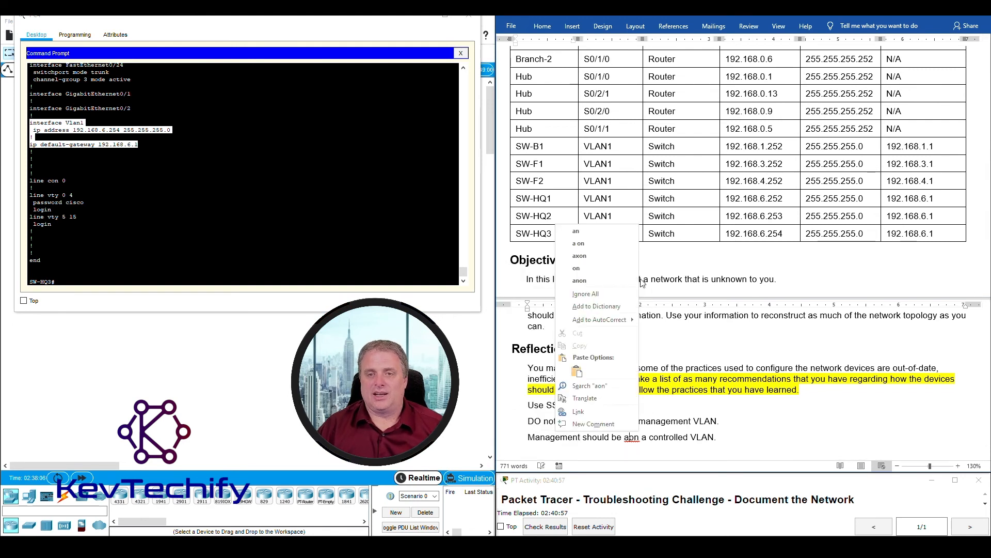
left_click(604, 247)
double_click(626, 437)
key("Delete")
left_click(719, 437)
scroll(720, 432, "down", 1)
scroll(719, 428, "down", 1)
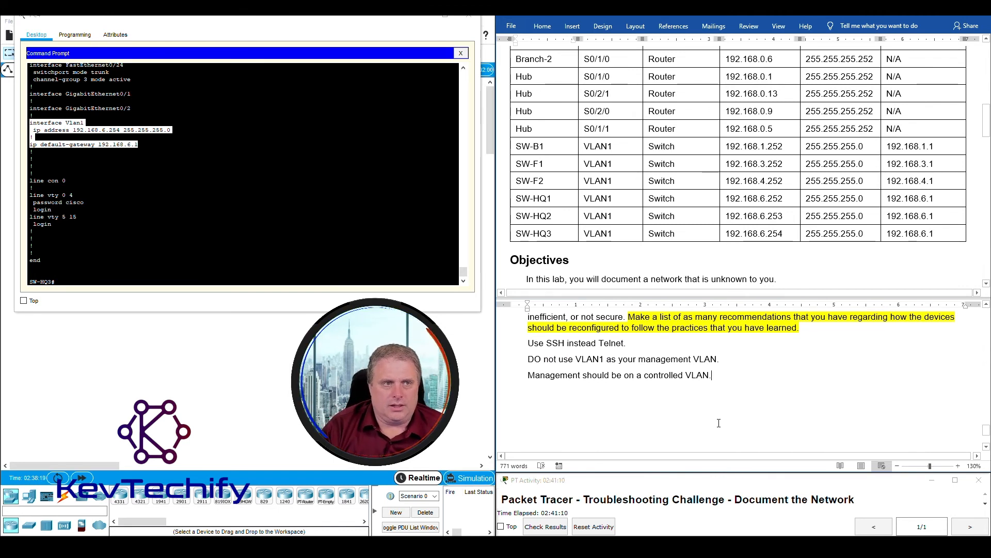
- Check the switch config's unused FastEthernet ports and add 'Shutdown unused ports.' to Reflection
left_click_drag(467, 276, 475, 260)
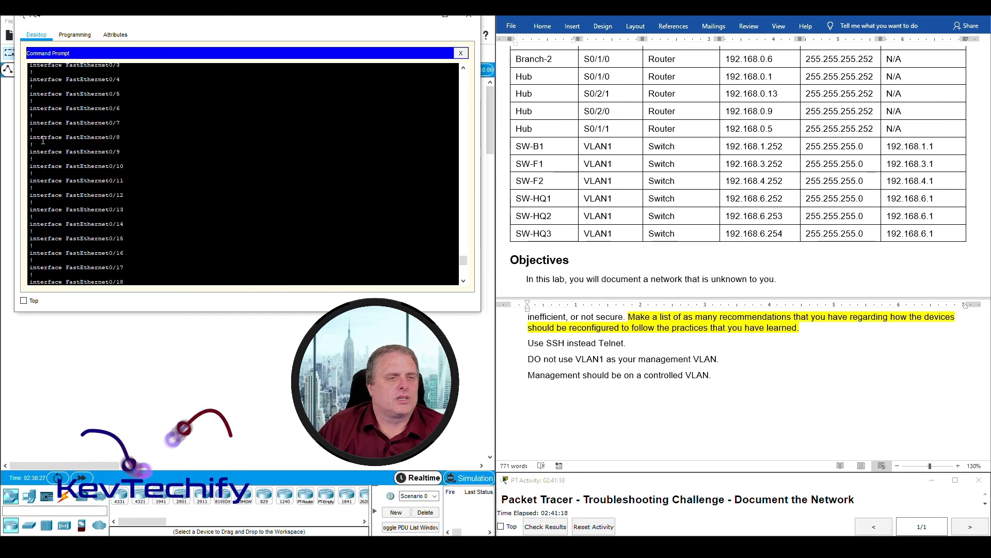
left_click_drag(30, 137, 121, 137)
left_click(720, 377)
type("Shutdown unsed ports.")
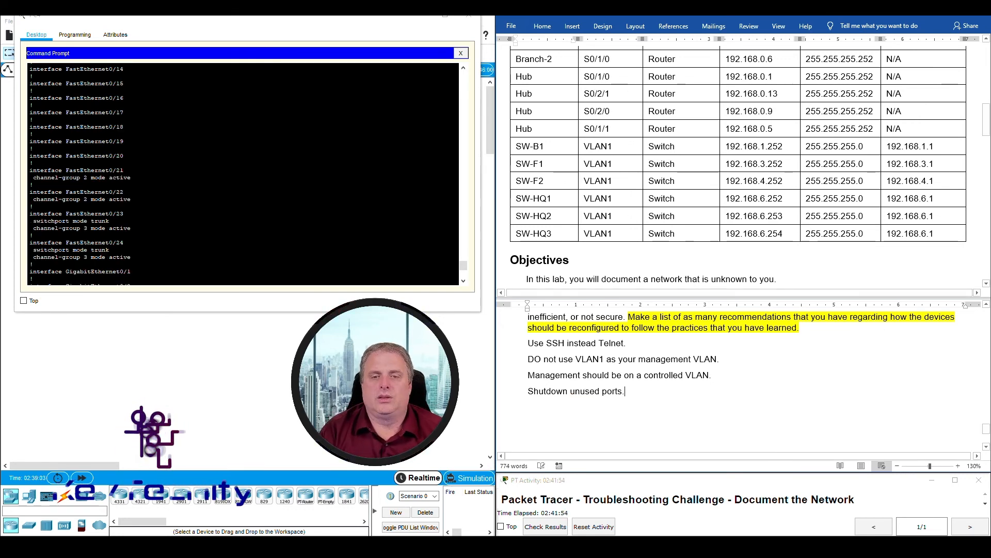
key("Return")
- Add 'Enable port-security' as the next recommendation
type("P")
key("BackSpace")
key("BackSpace")
key("Tab")
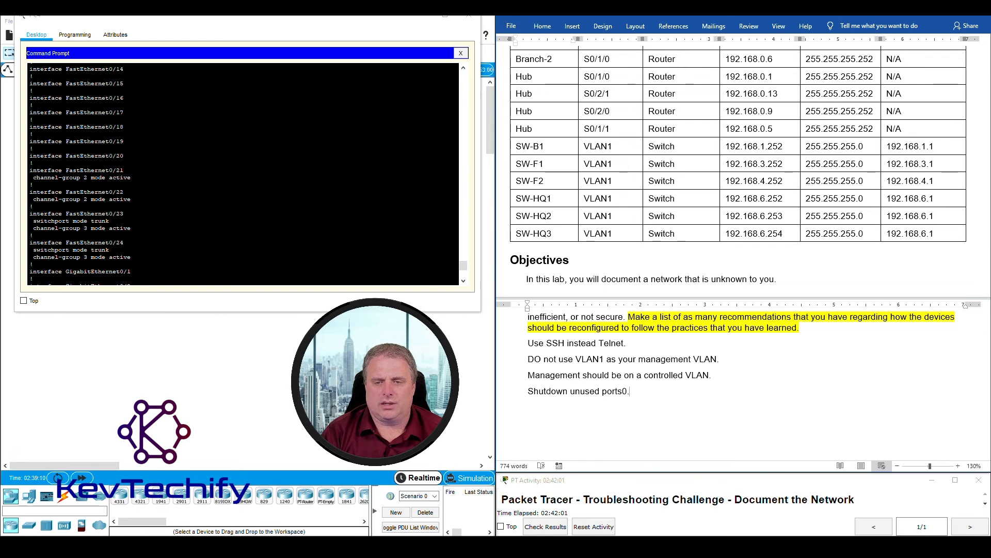
key("Return")
type("Enable port-security")
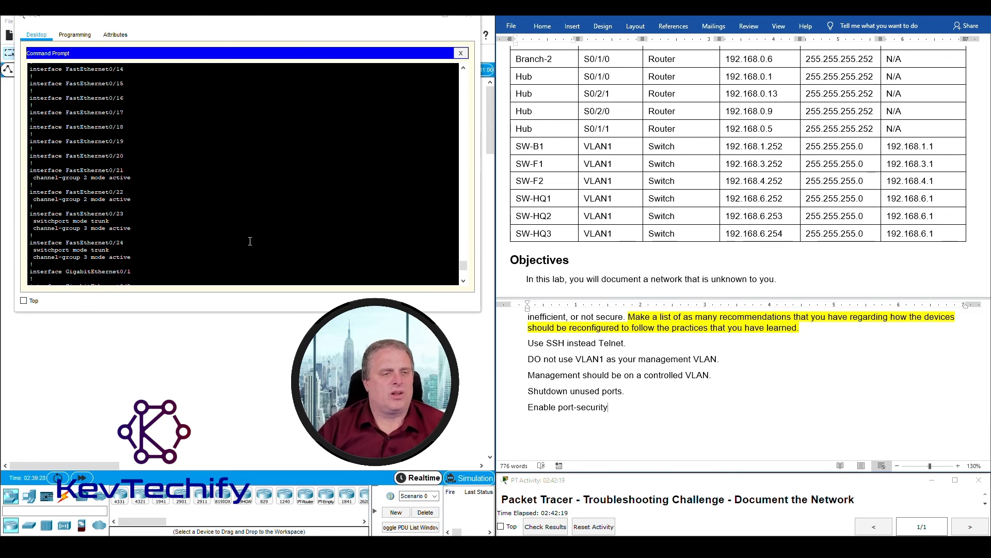
scroll(236, 242, "down", 8)
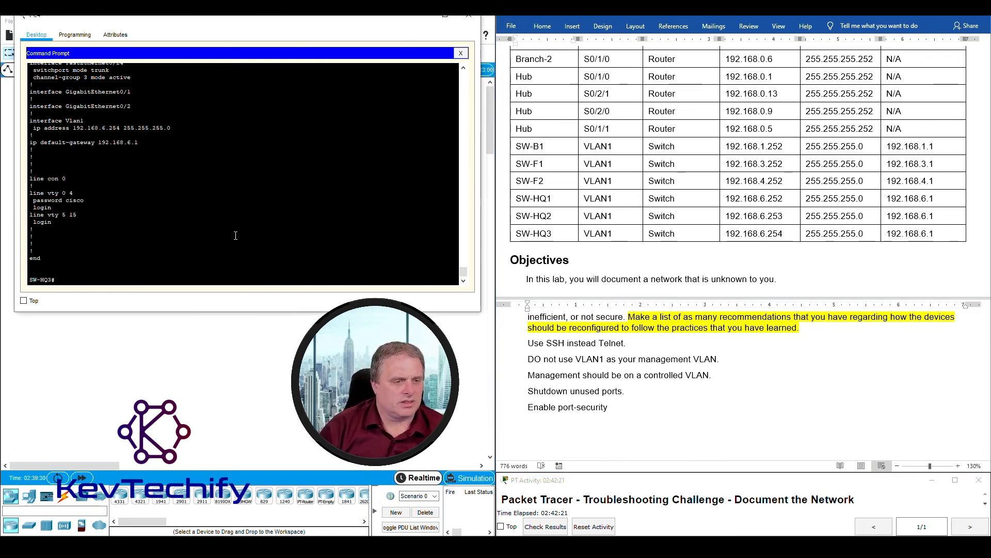
- Exit the SW-HQ2 and SW-HQ1 sessions to return to the HQ router
type("exit")
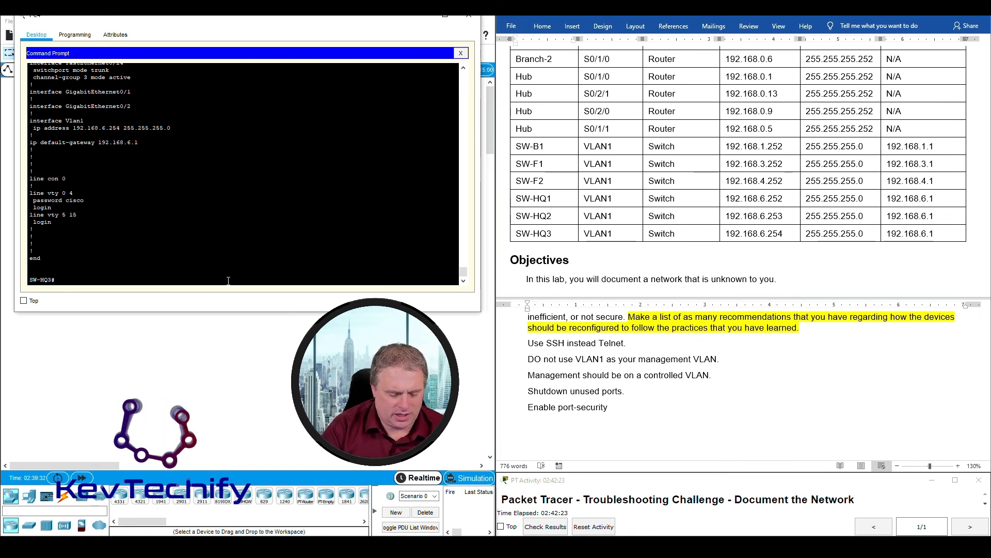
type("exit")
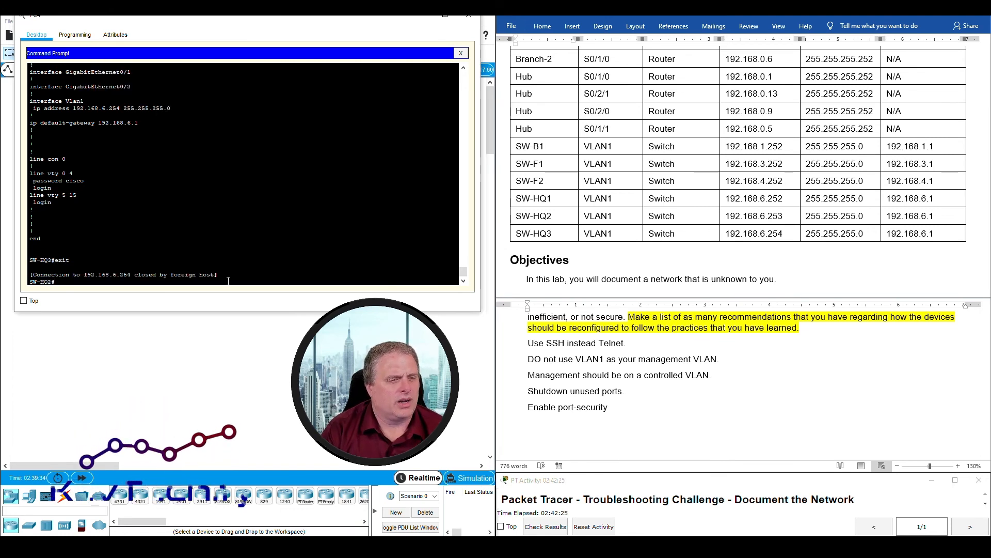
key("Return")
type("exit")
key("Return")
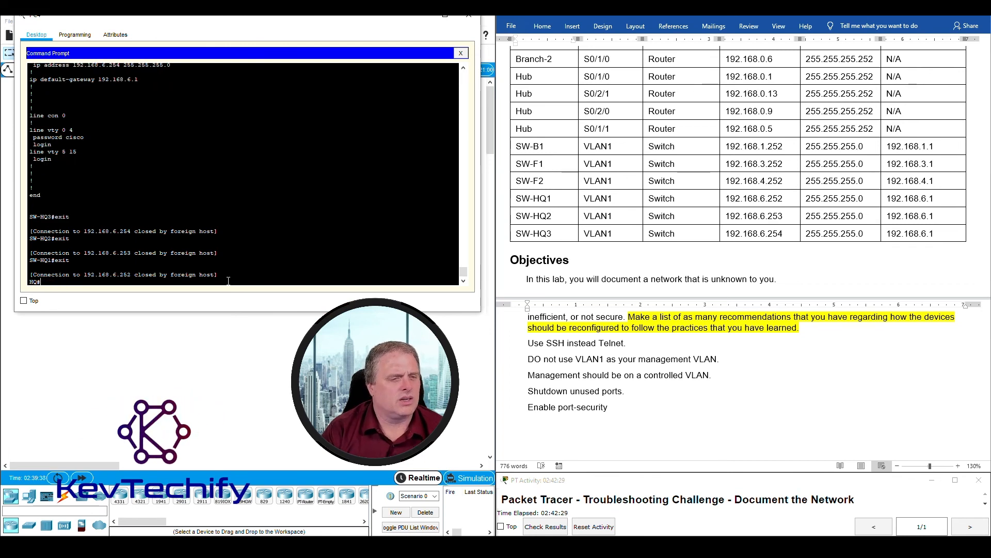
- Display HQ's running configuration with 'sho r' and page through it
type("sho run")
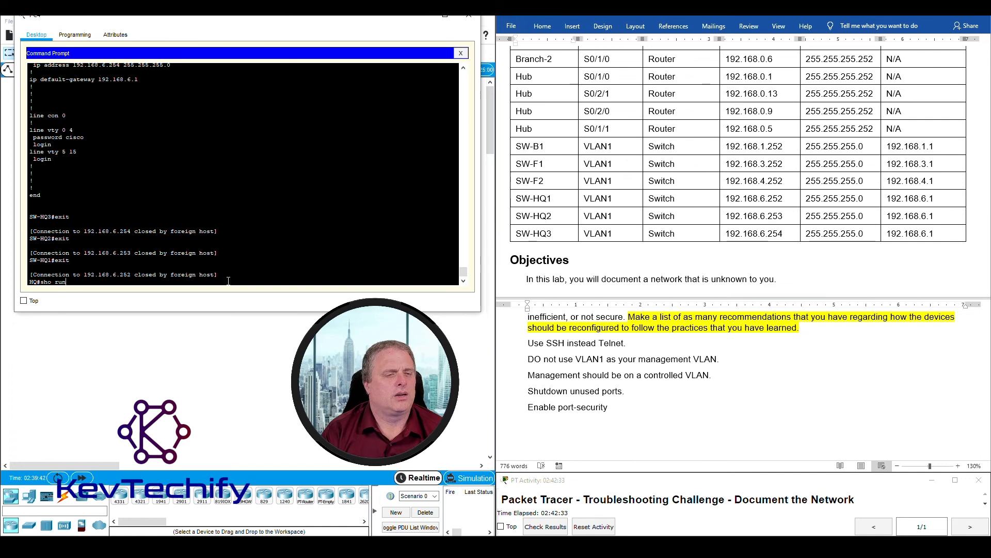
key("Return")
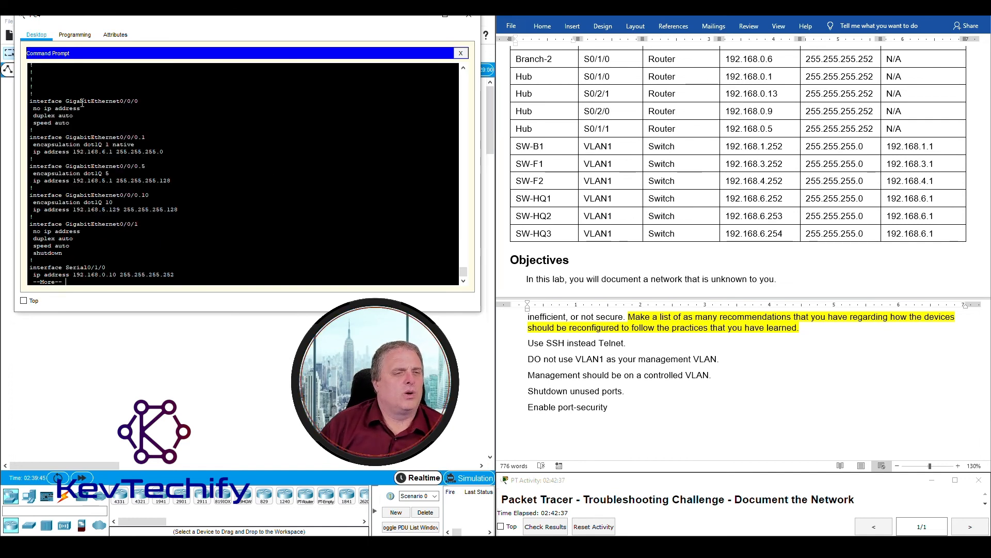
key("space")
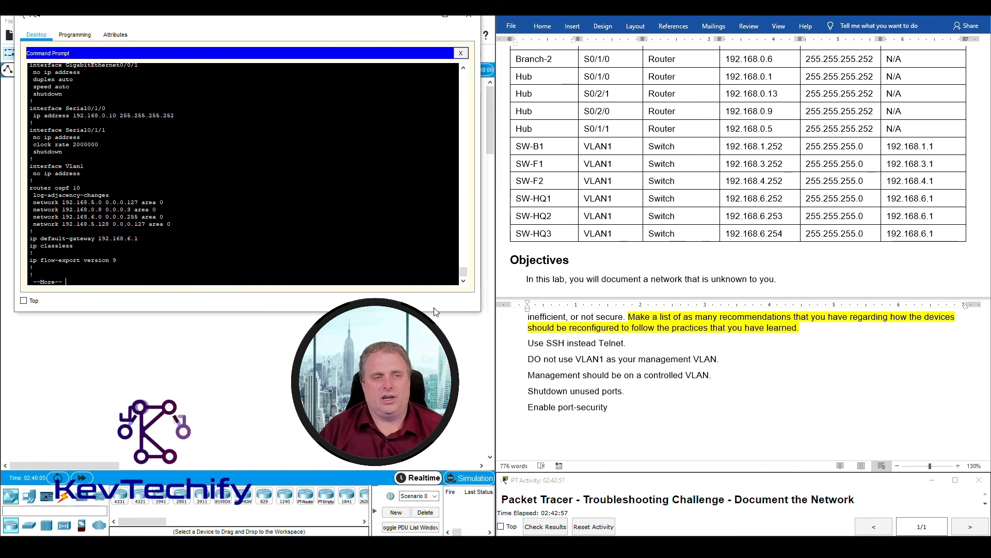
scroll(106, 149, "up", 6)
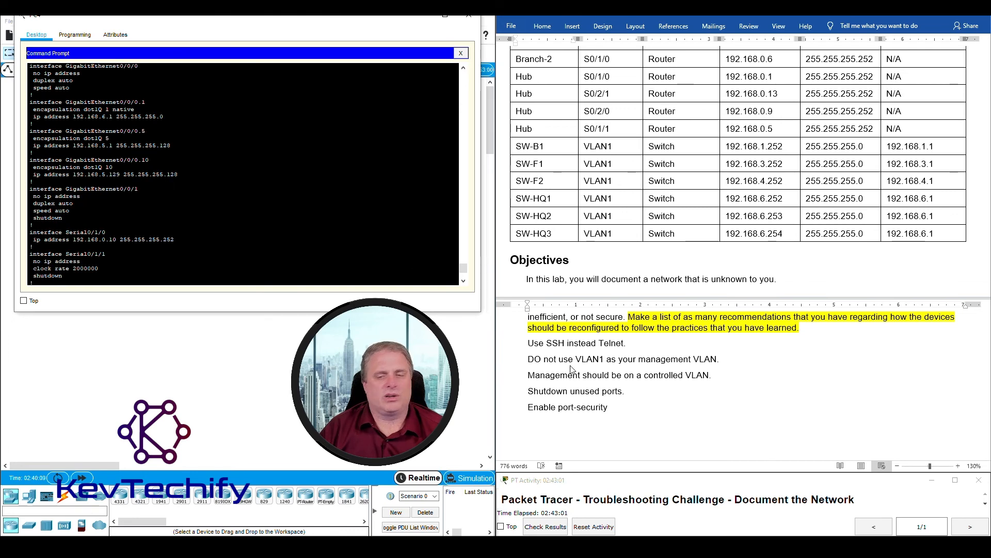
- Add the recommendation 'Do not propagate OSPF information out of end device ports.'
left_click(613, 411)
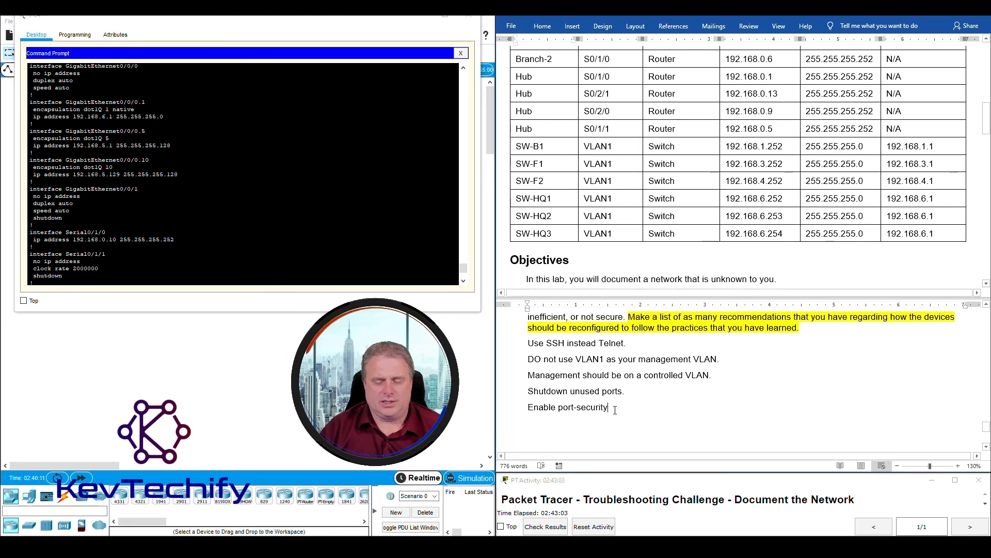
key("Return")
type("Do ")
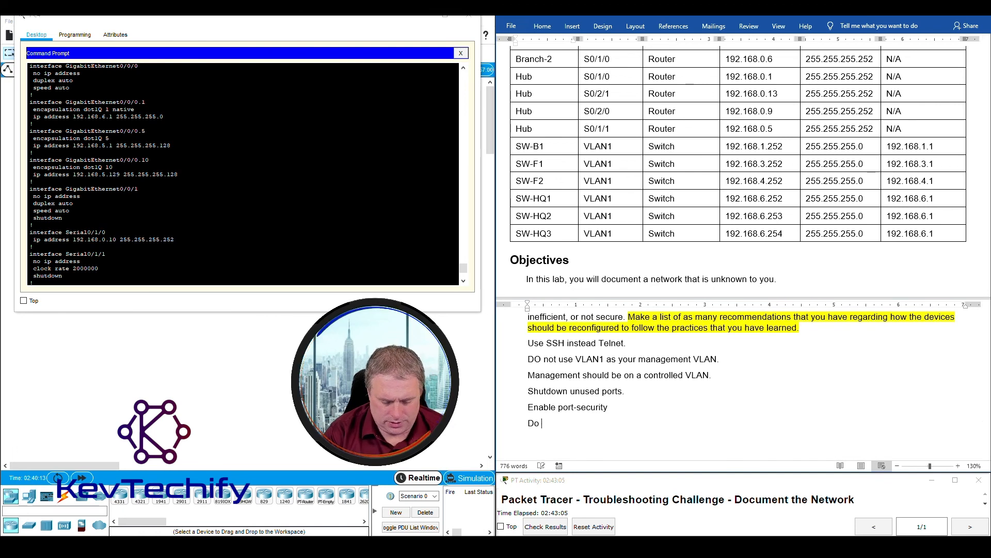
type("not prog")
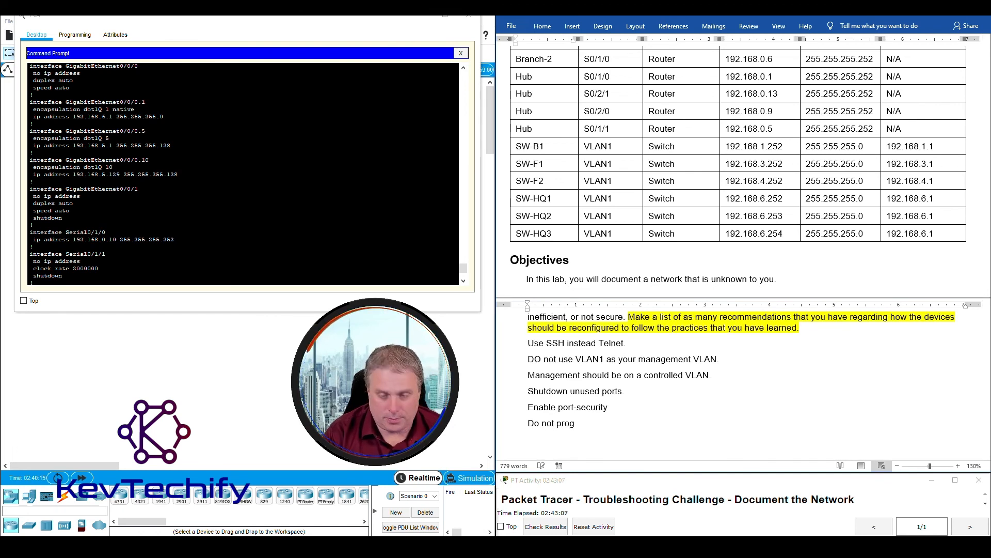
key("BackSpace")
type("pogate OSPF infomra")
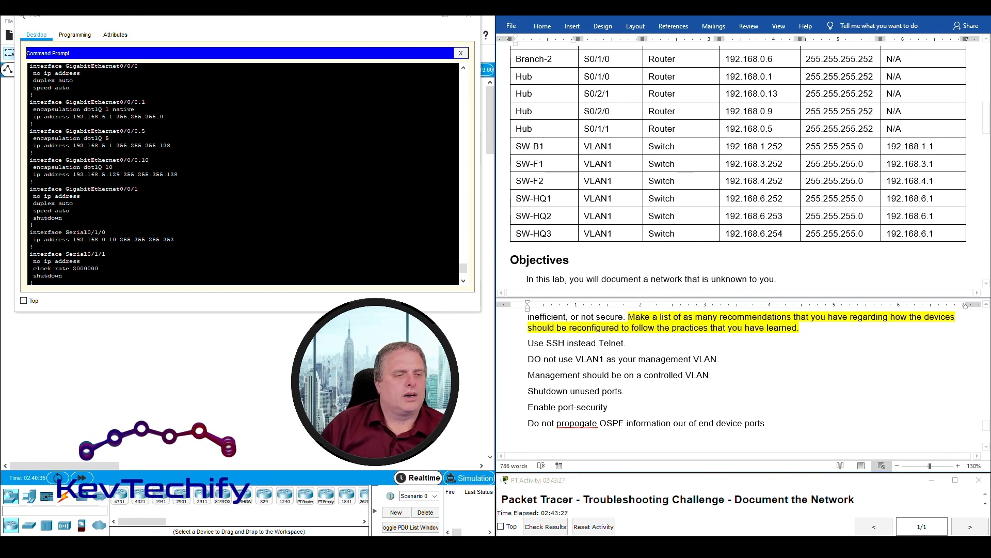
- Page through the rest of HQ's running configuration
key("space")
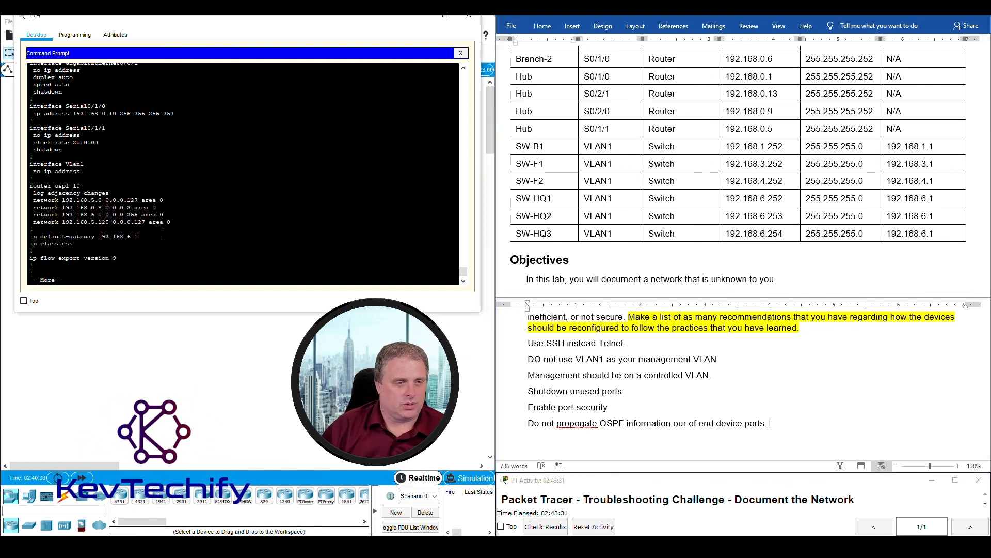
key("space")
scroll(163, 234, "up", 15)
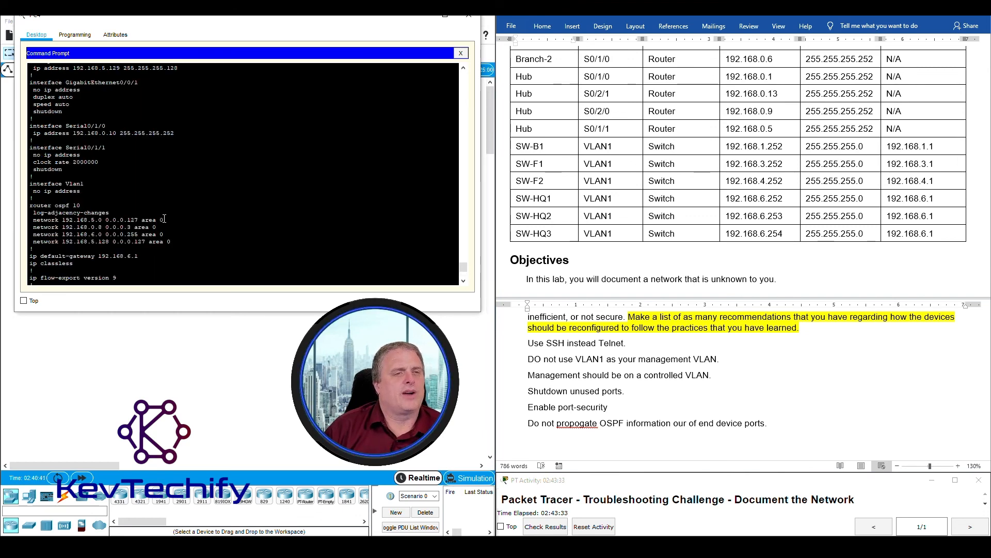
scroll(165, 215, "down", 12)
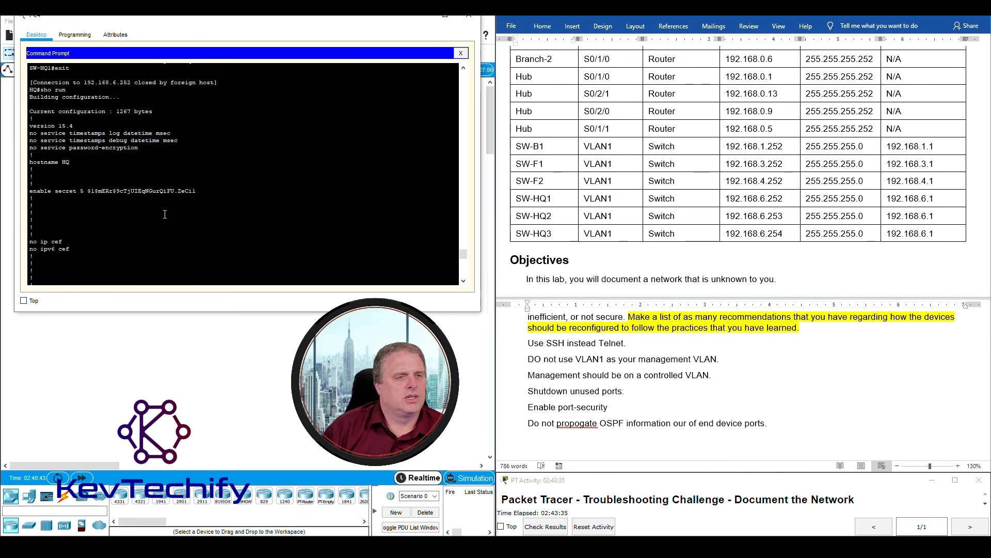
scroll(167, 212, "down", 4)
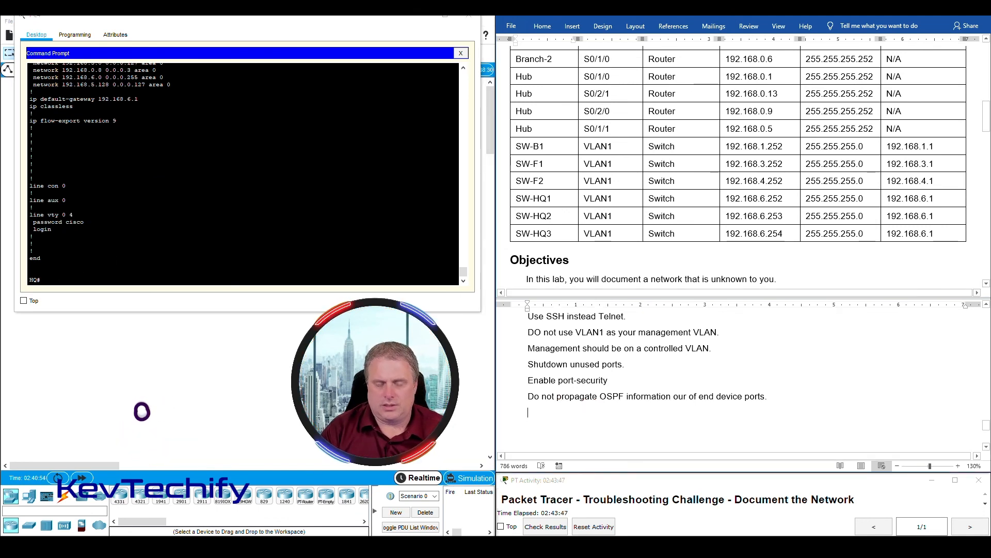
- Add 'Use ACLs for security' and 'Implement 802.1x' to the recommendations
left_click(804, 423)
type("Use ACL")
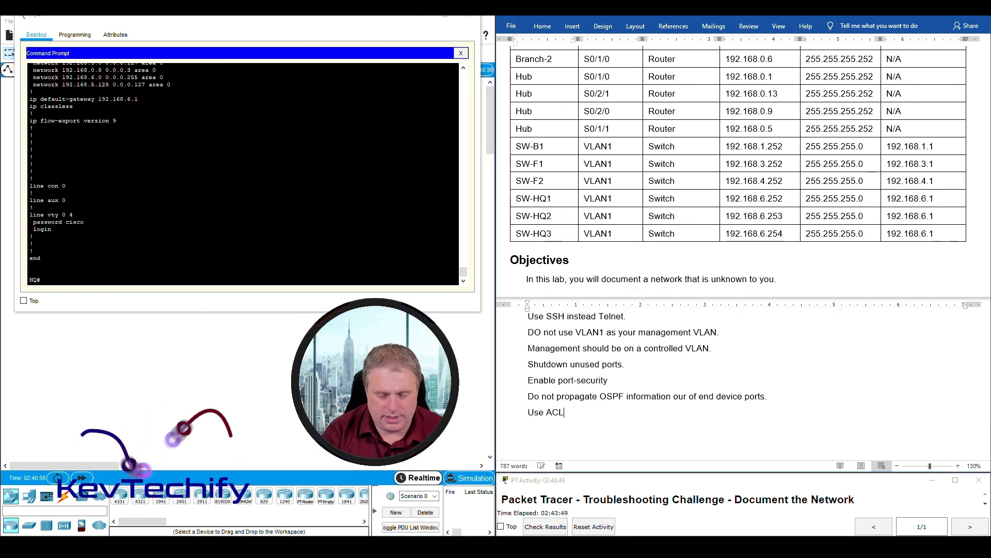
type("s for security")
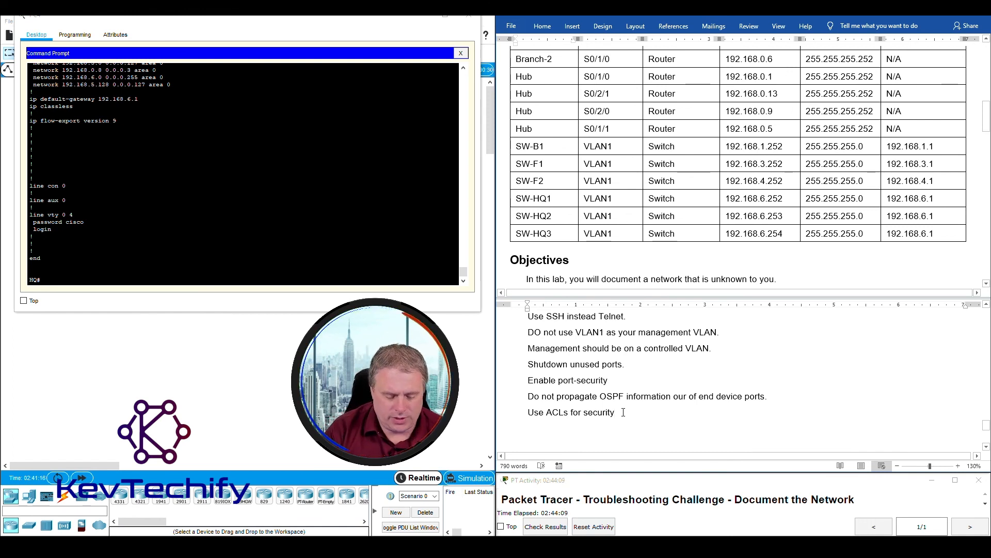
type("In")
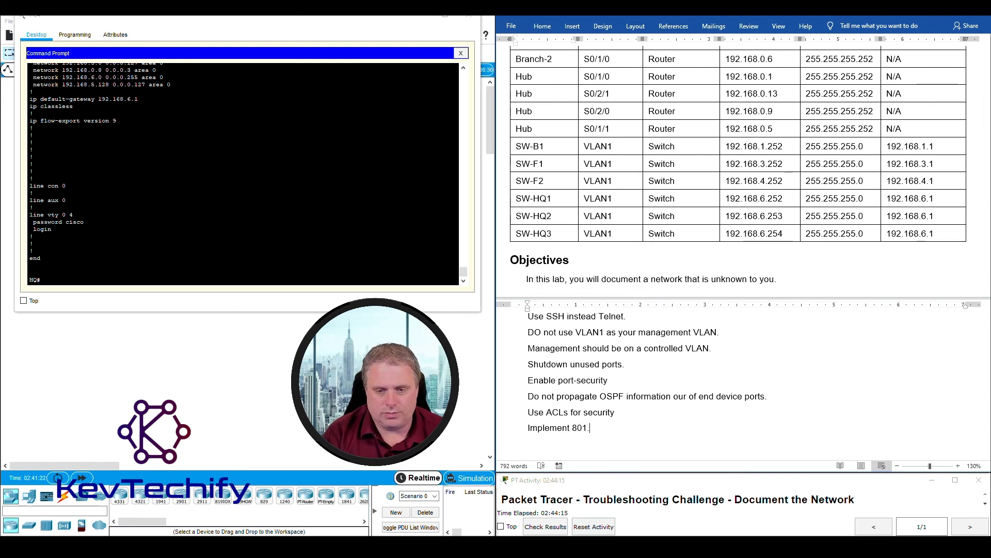
type("plement 802.1x")
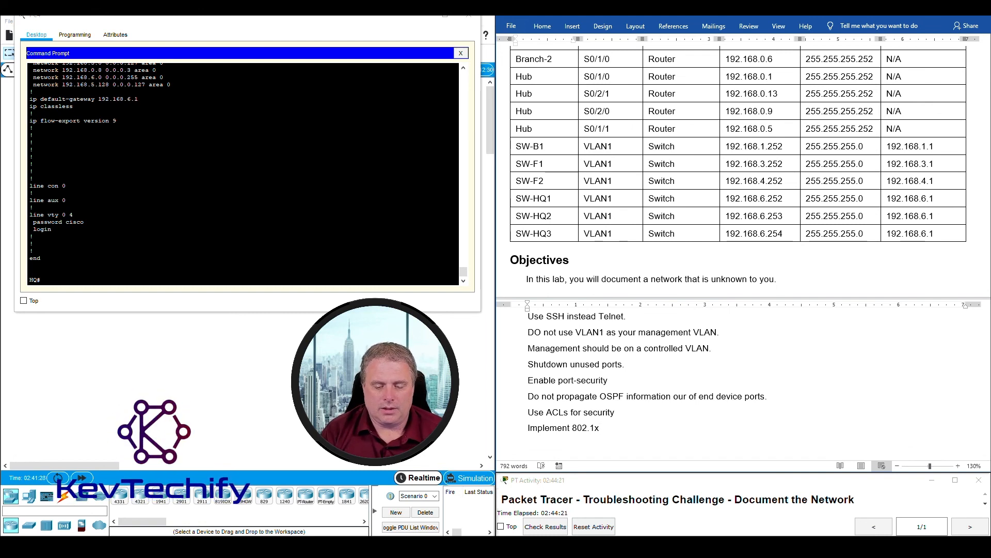
key("Return")
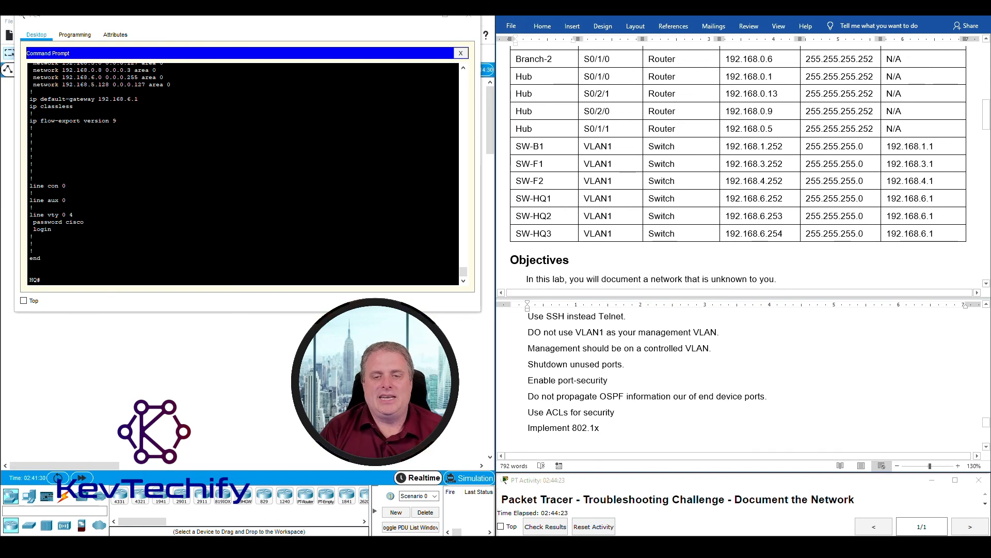
scroll(644, 403, "down", 3)
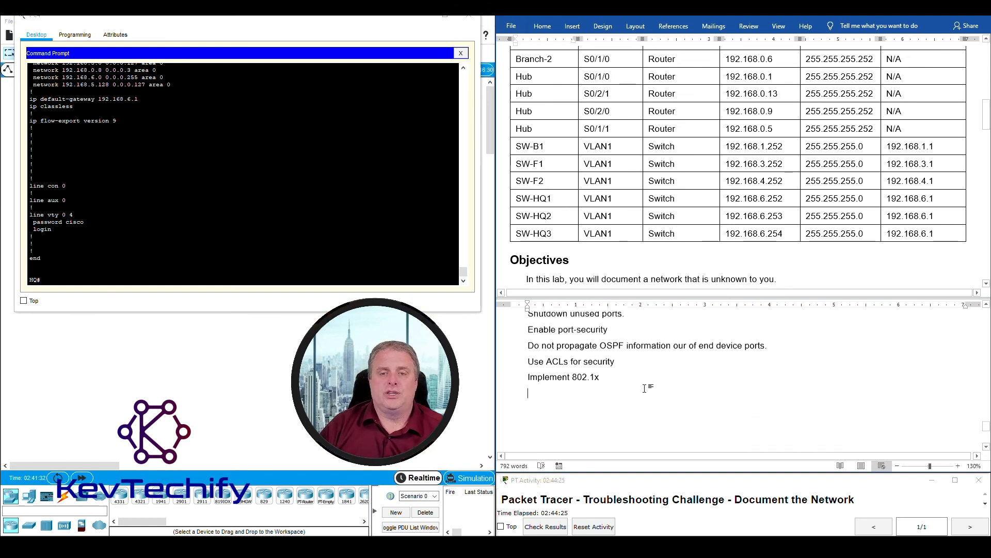
scroll(644, 387, "up", 1)
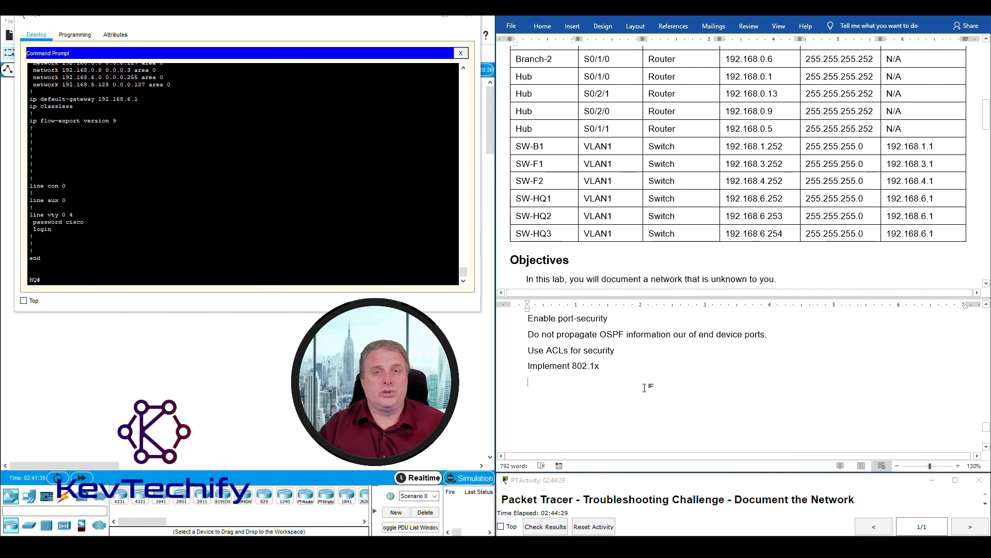
- Add 'Limit CDP usage' and 'Disable DTP when possible.' to finish the list
type("Limit CDP")
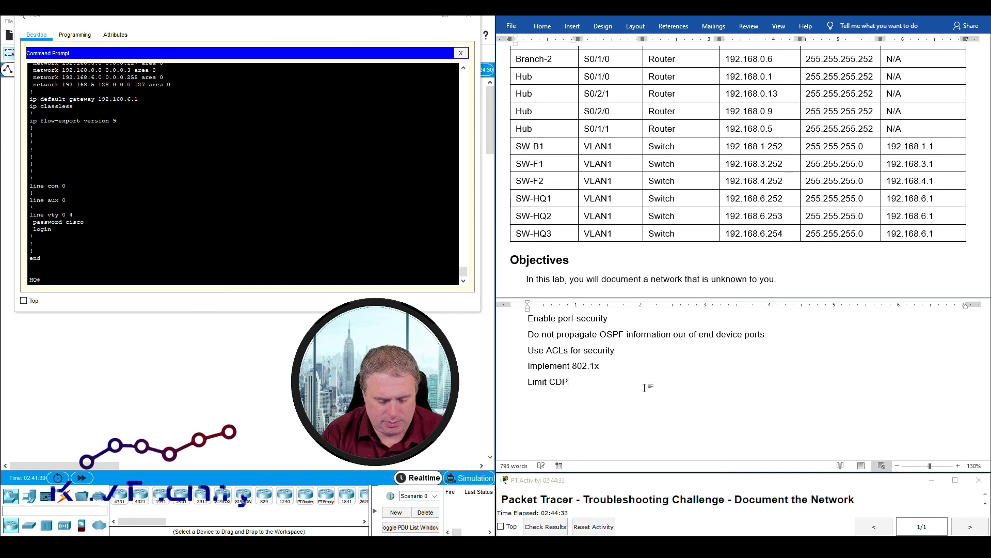
type(" usage")
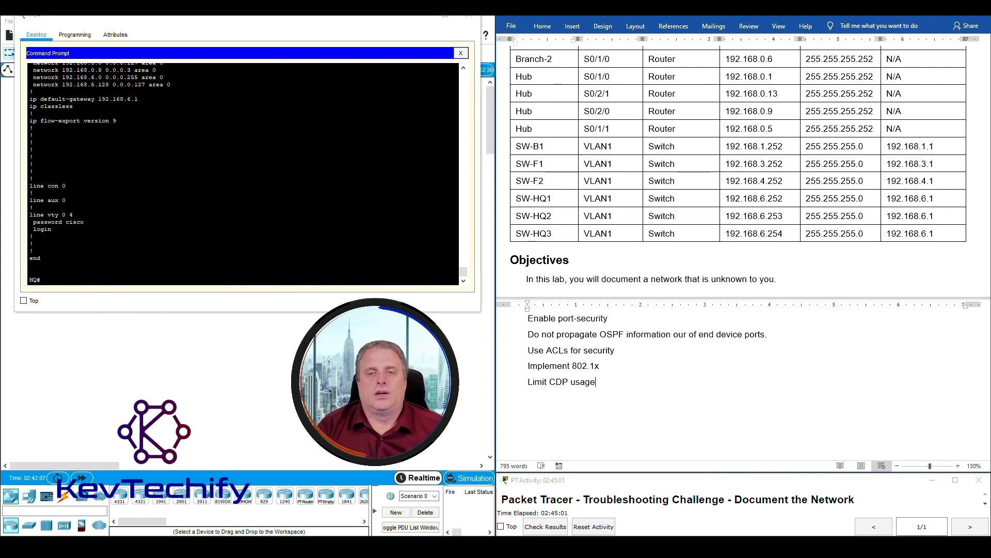
key("Return")
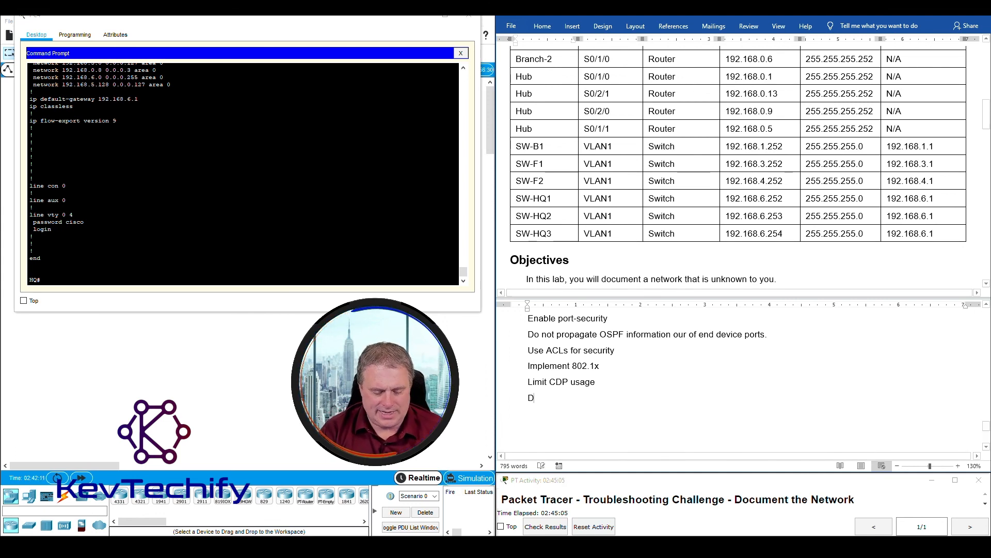
key("BackSpace")
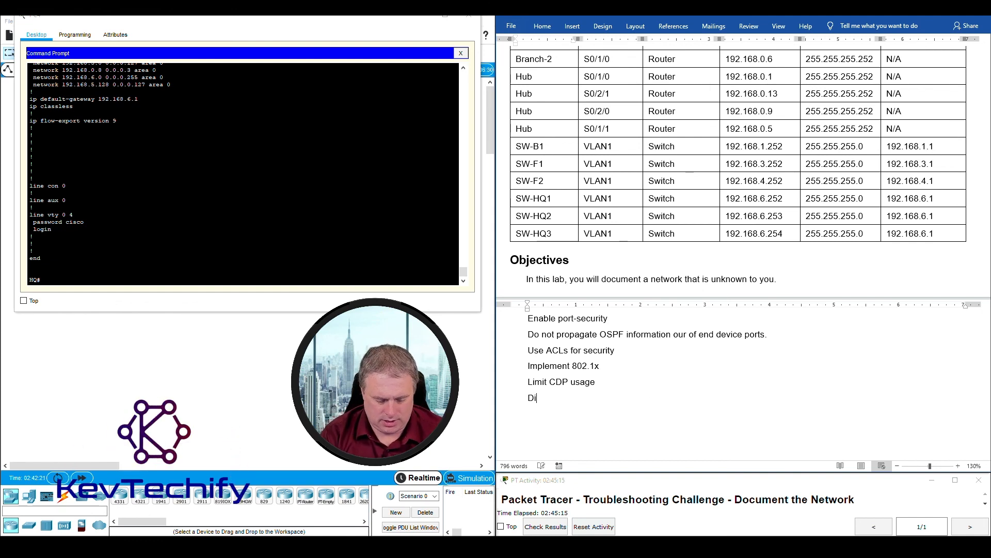
type("sable DTP when po")
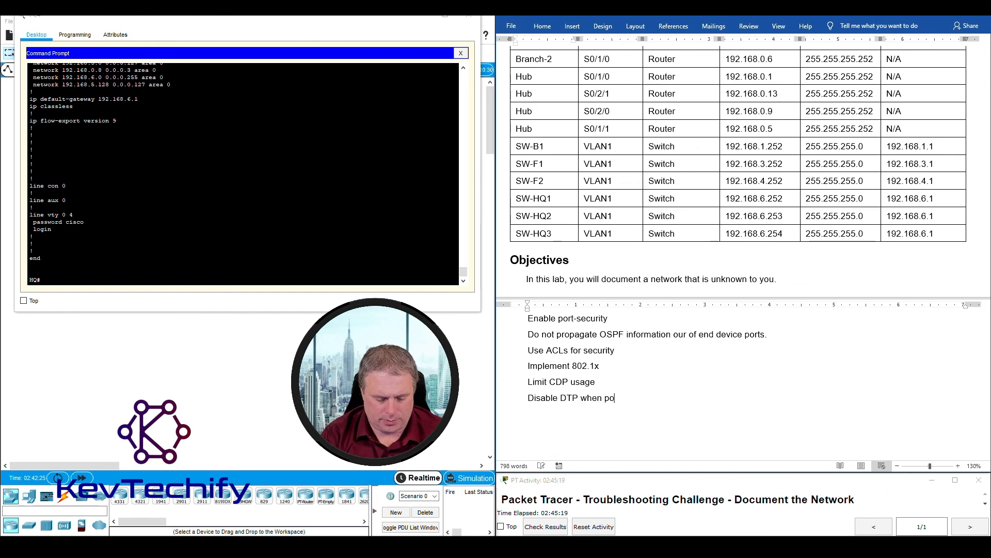
type("ssible.")
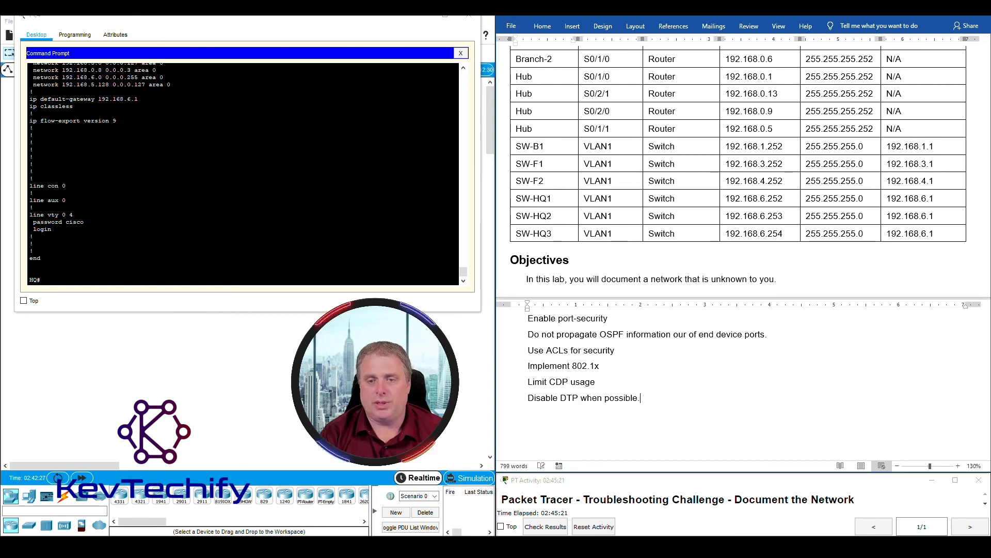